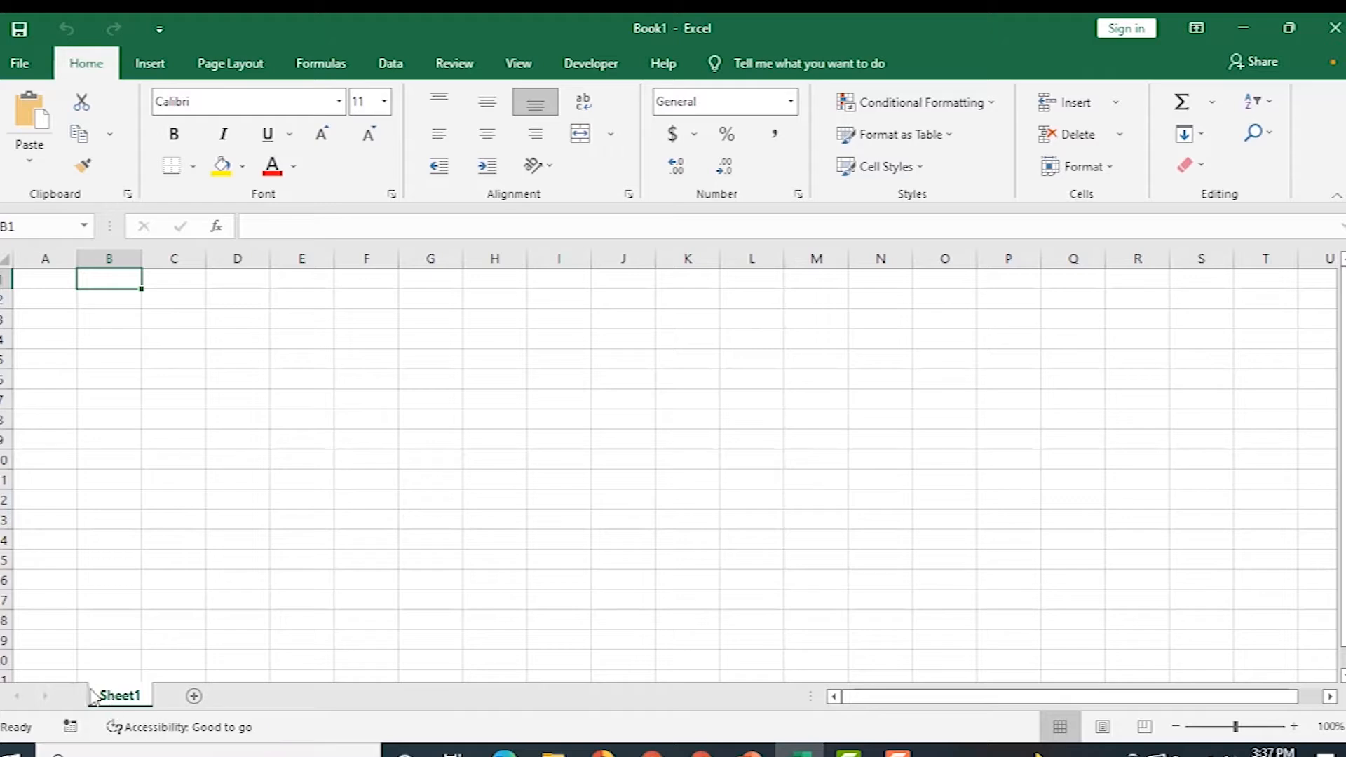
Insert three blank worksheets so the tabs read Sheet2, Sheet4, Sheet3, Sheet1.
right_click(128, 702)
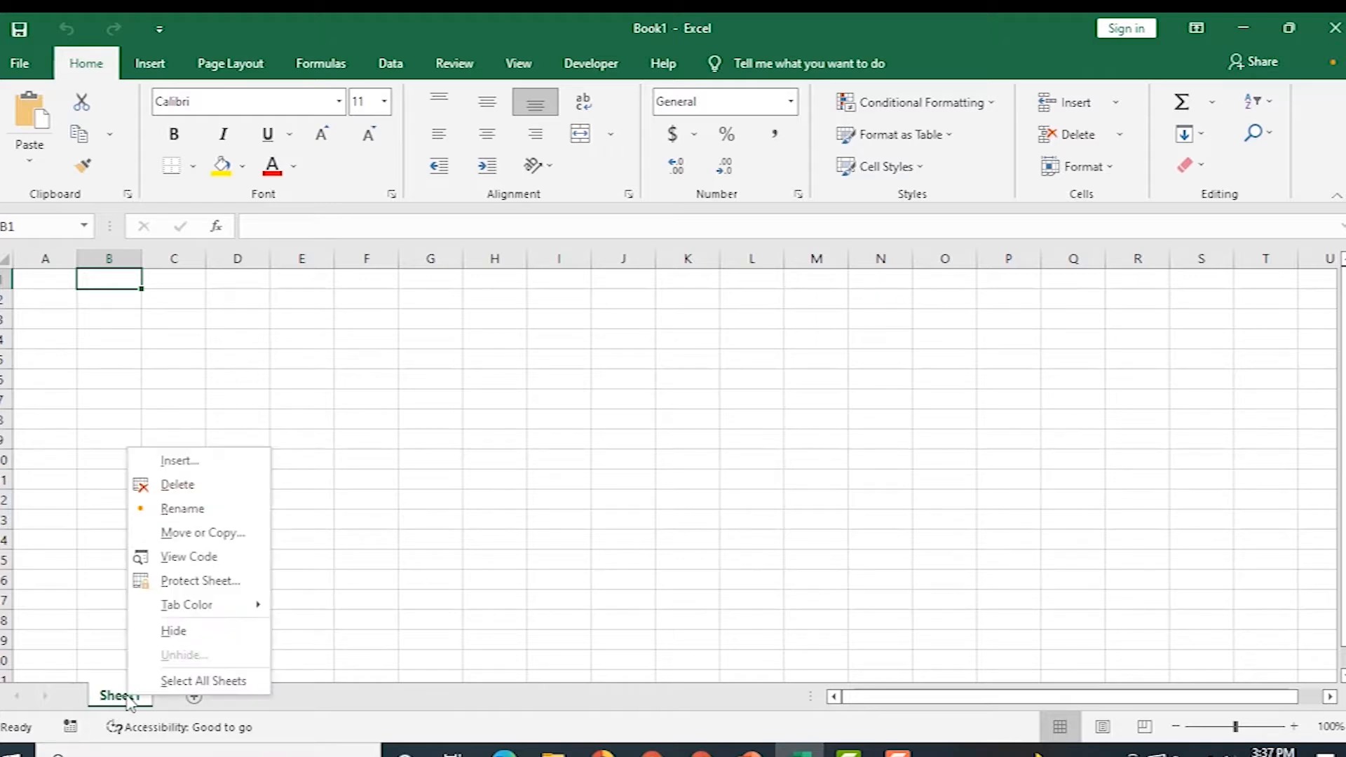
click(190, 464)
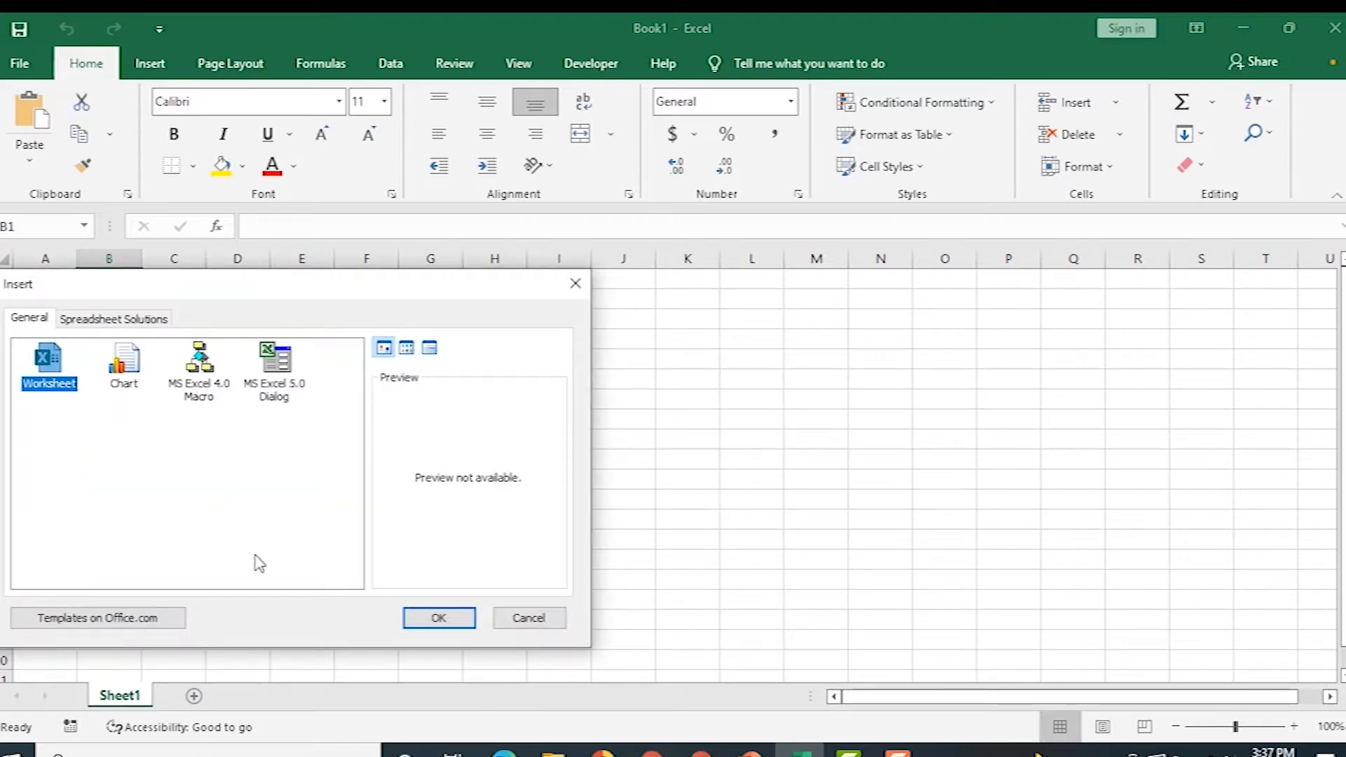
click(432, 620)
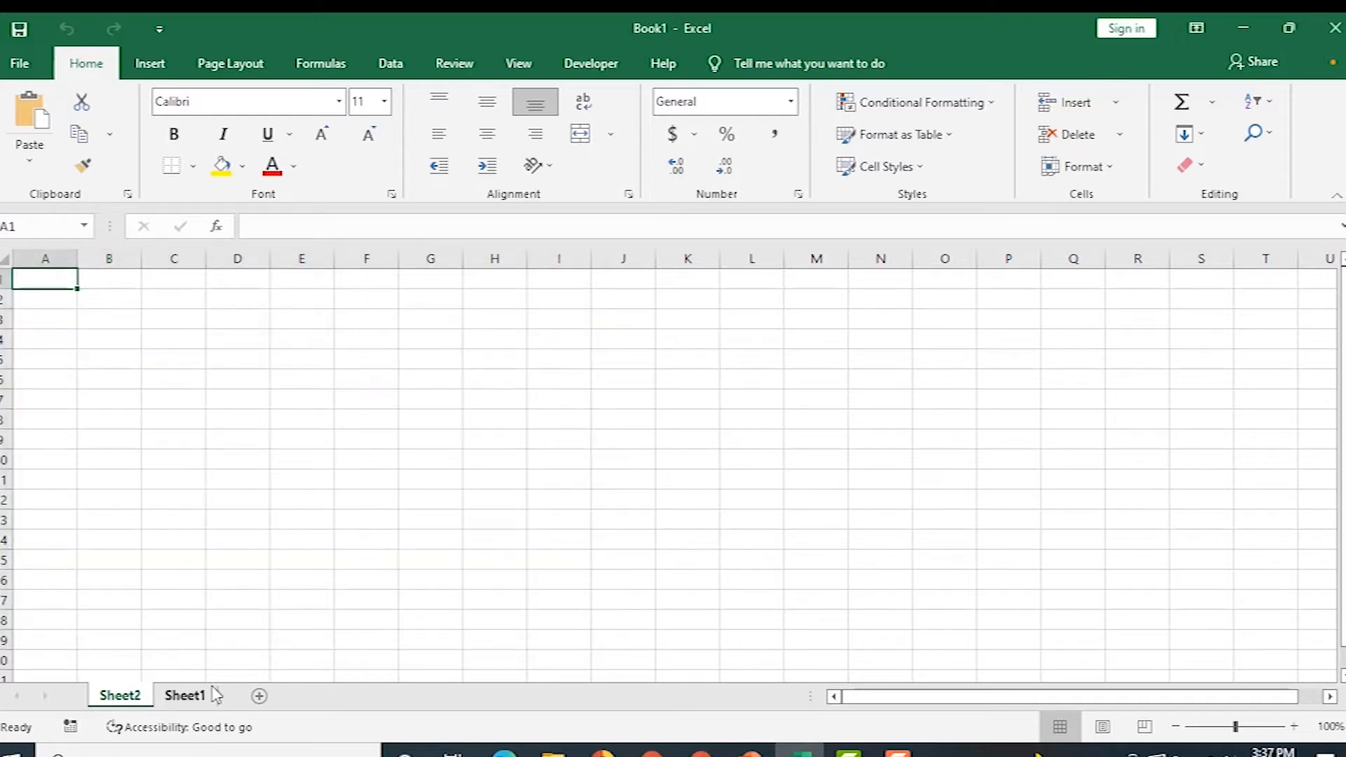
click(260, 697)
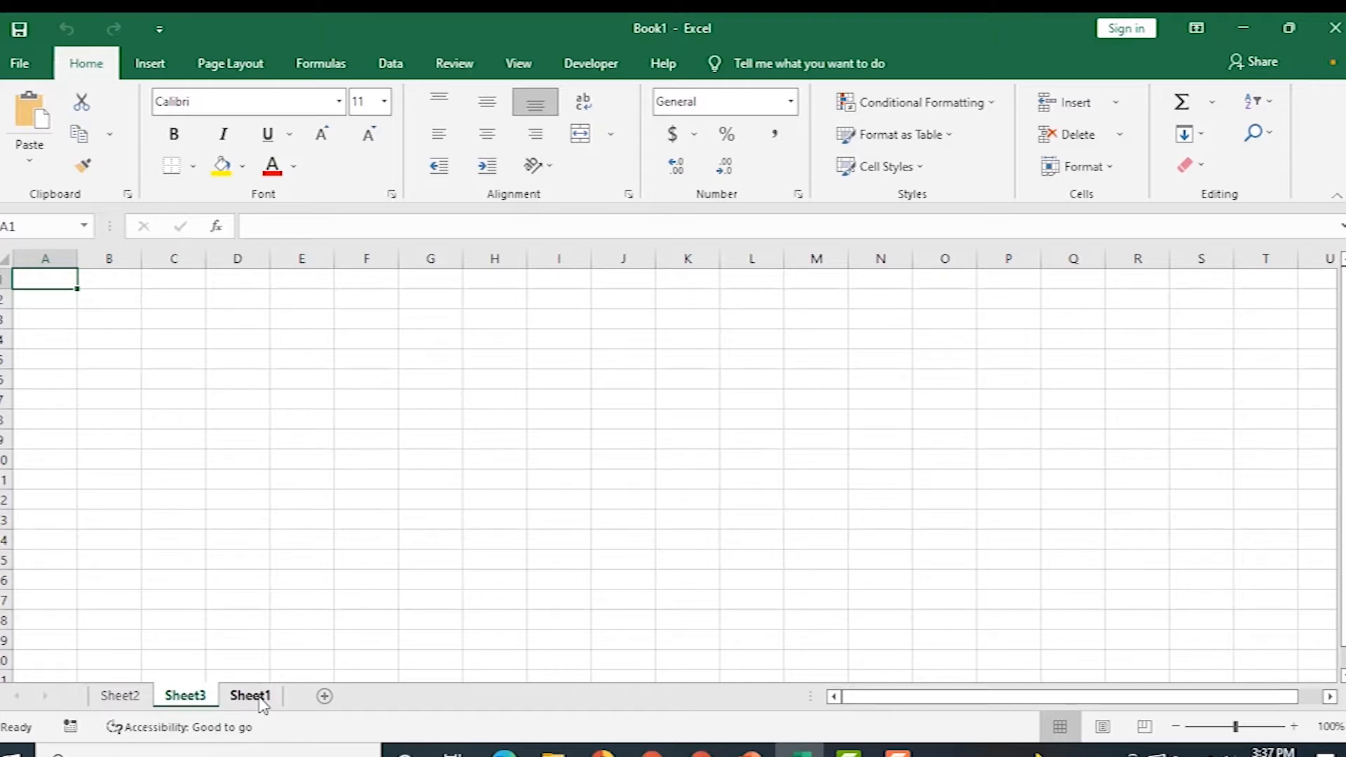
key(shift+F11)
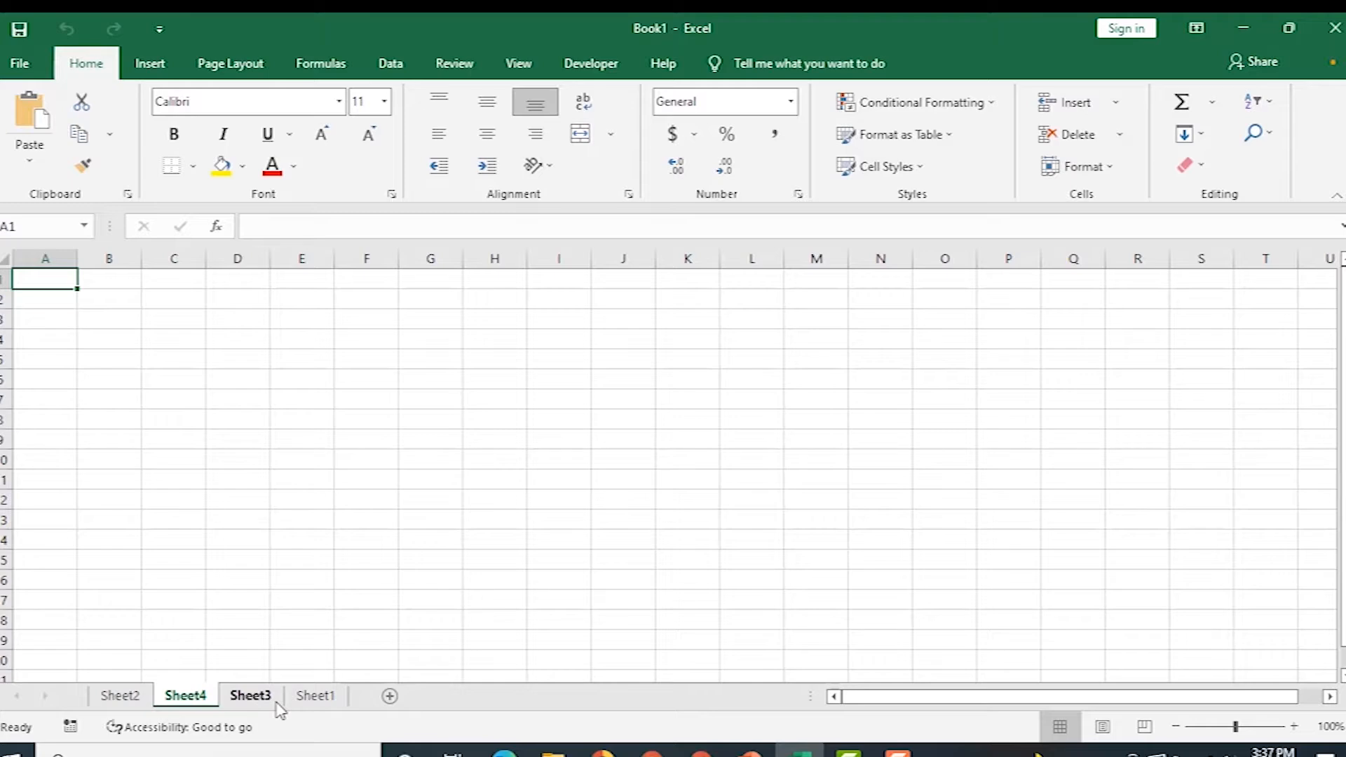
Rename the Sheet2 tab to MARCH SALES.
right_click(130, 702)
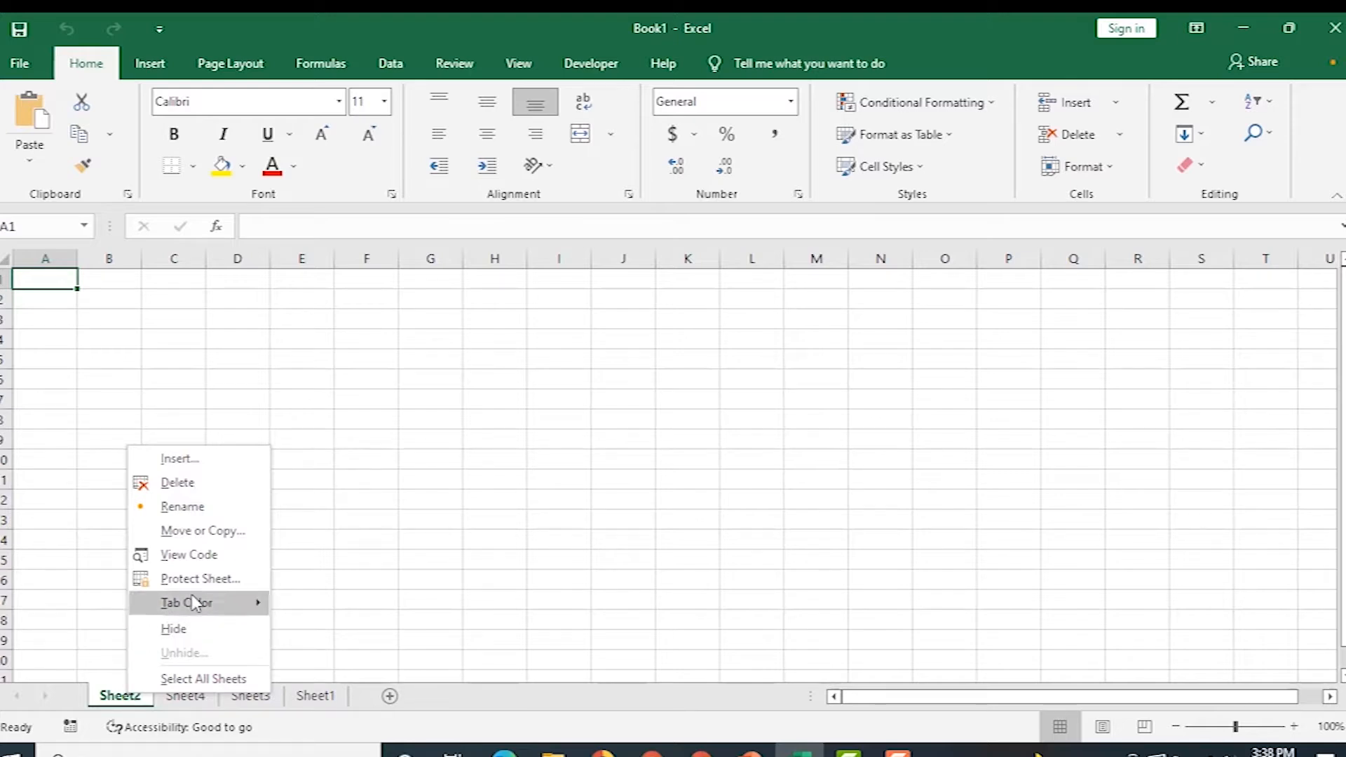
click(214, 508)
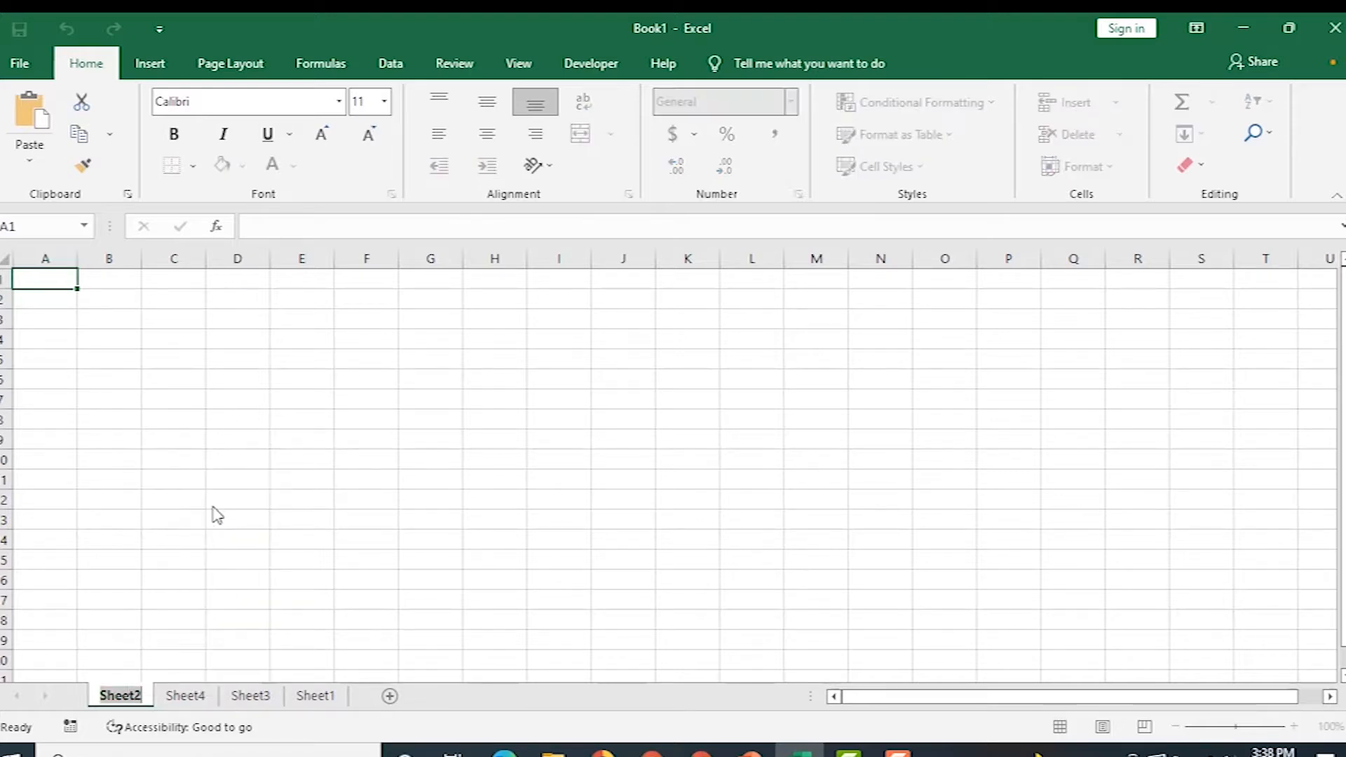
text(MARCH)
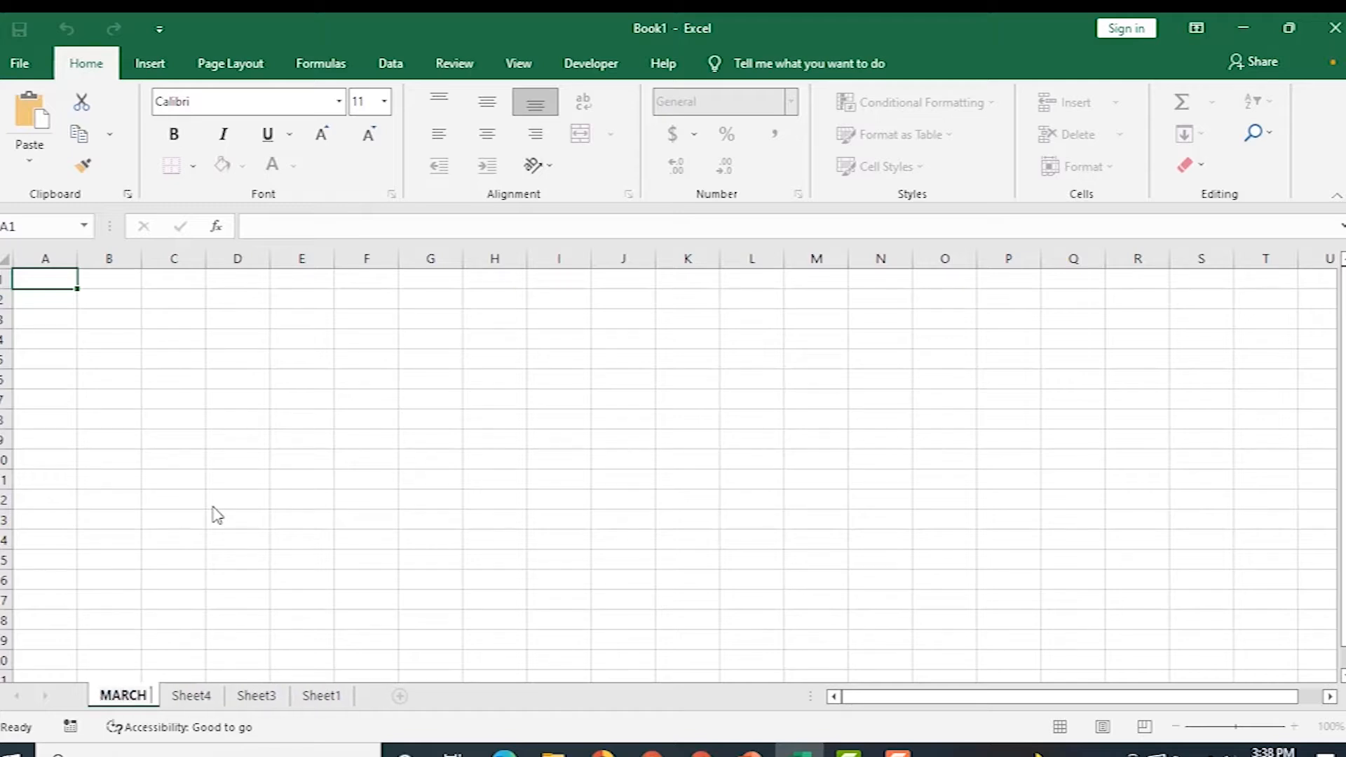
text( SALES)
key(Return)
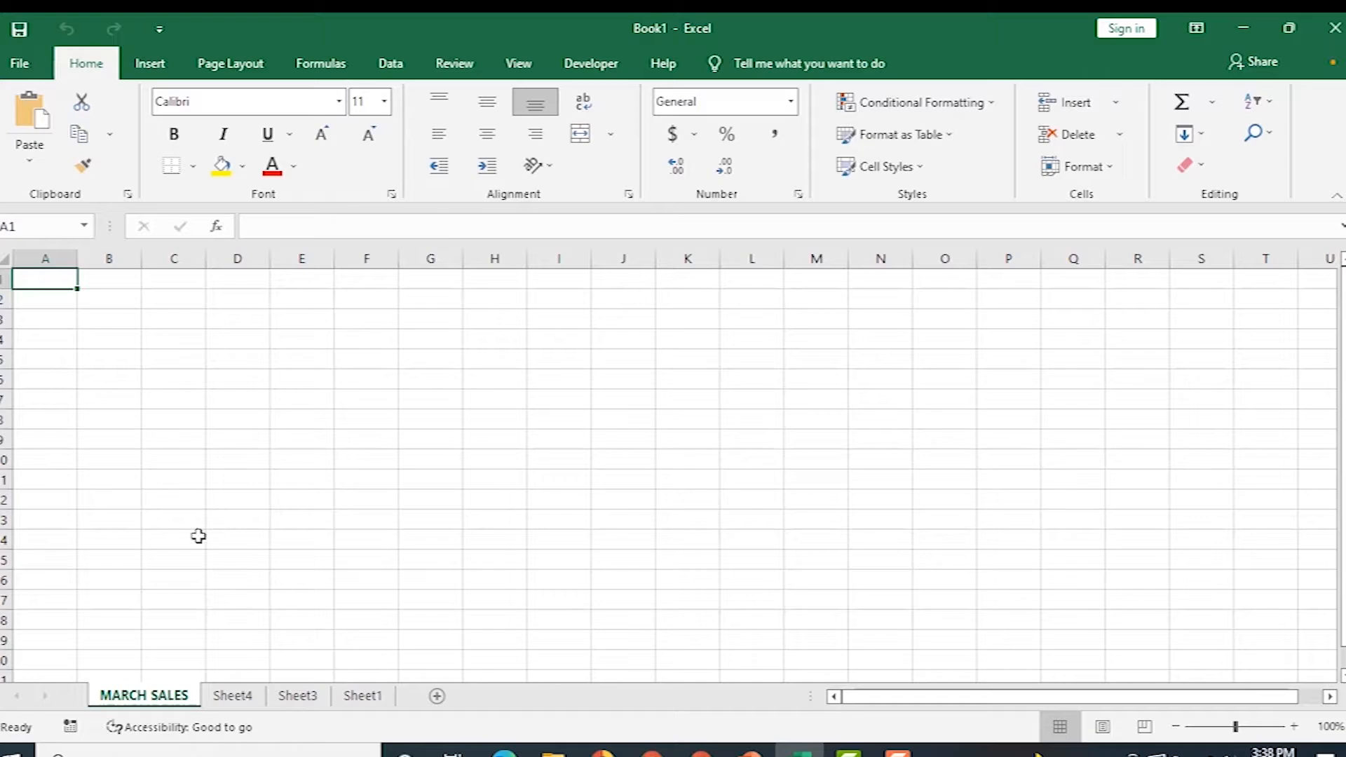
Rename the Sheet4 tab to APRIL SALES.
double_click(223, 697)
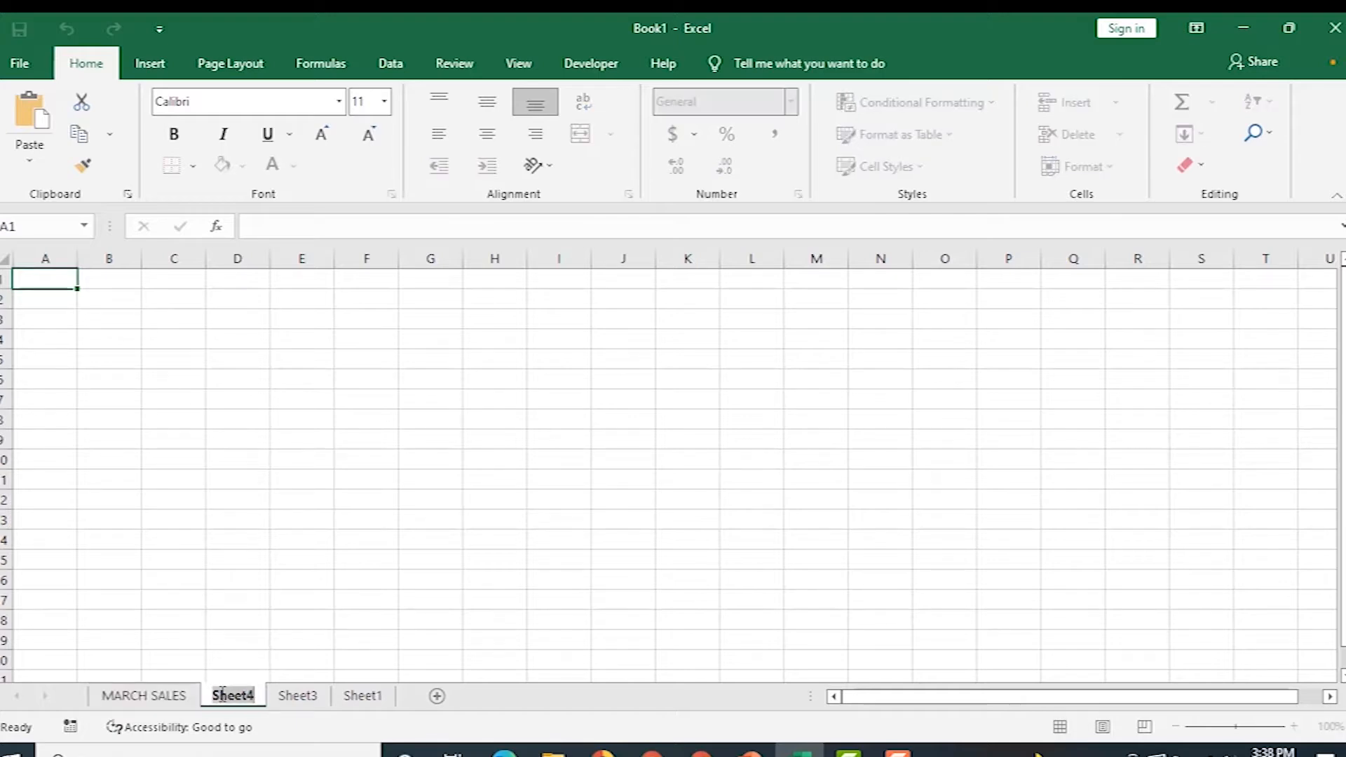
text(APR)
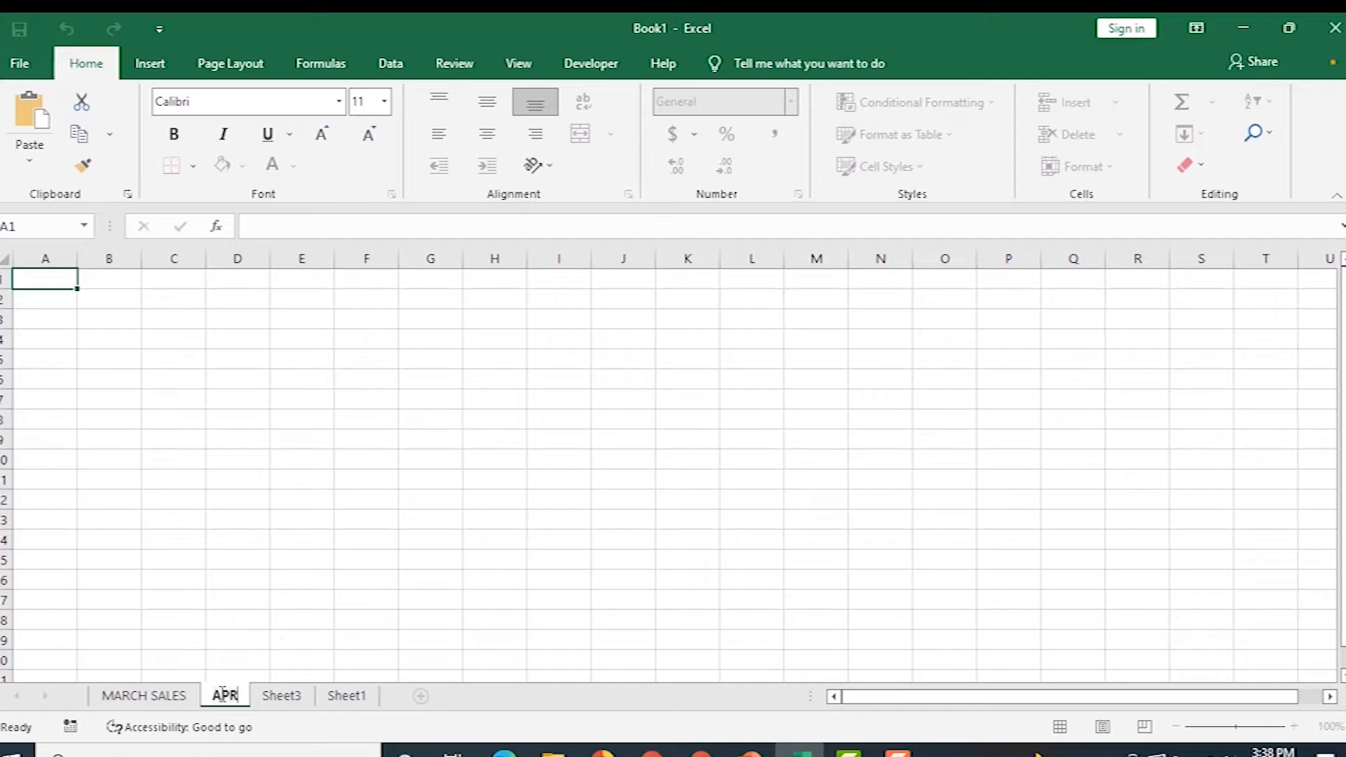
text(IL SALES)
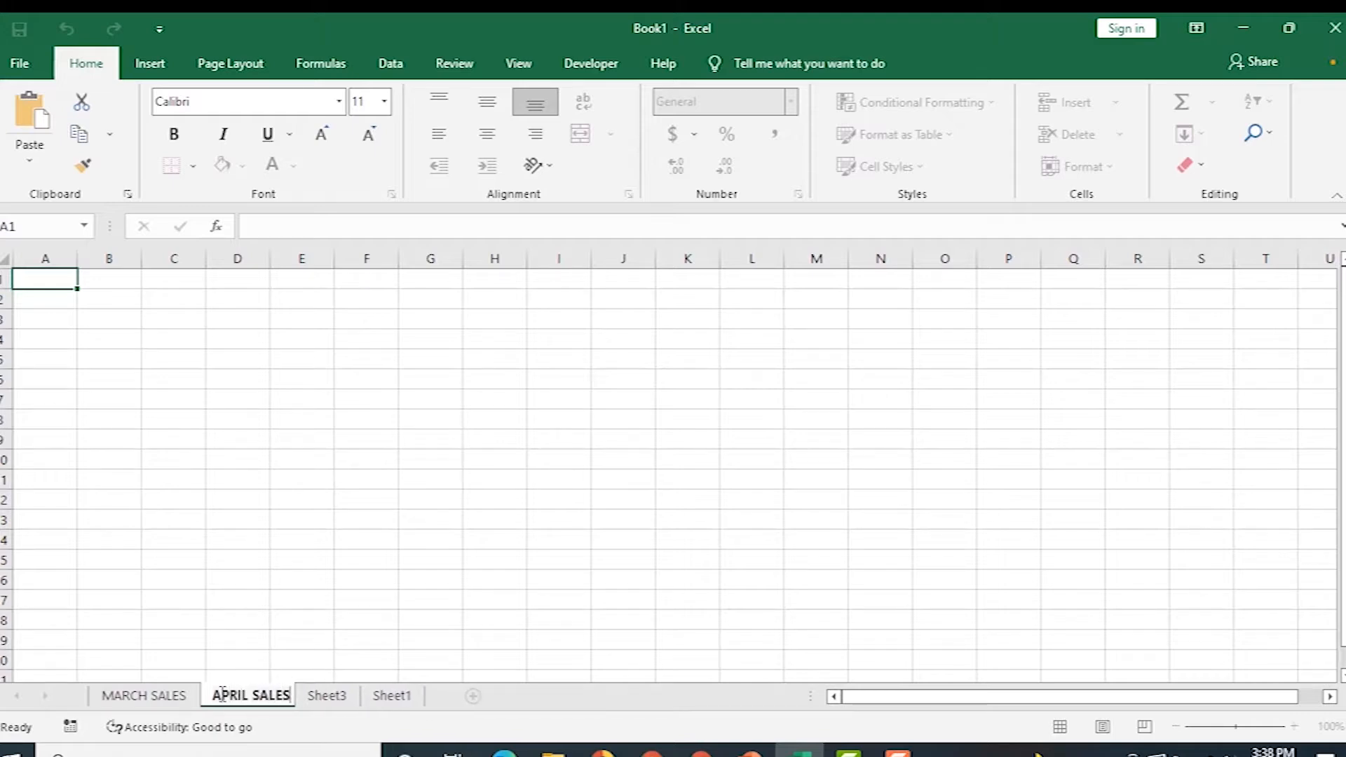
key(Return)
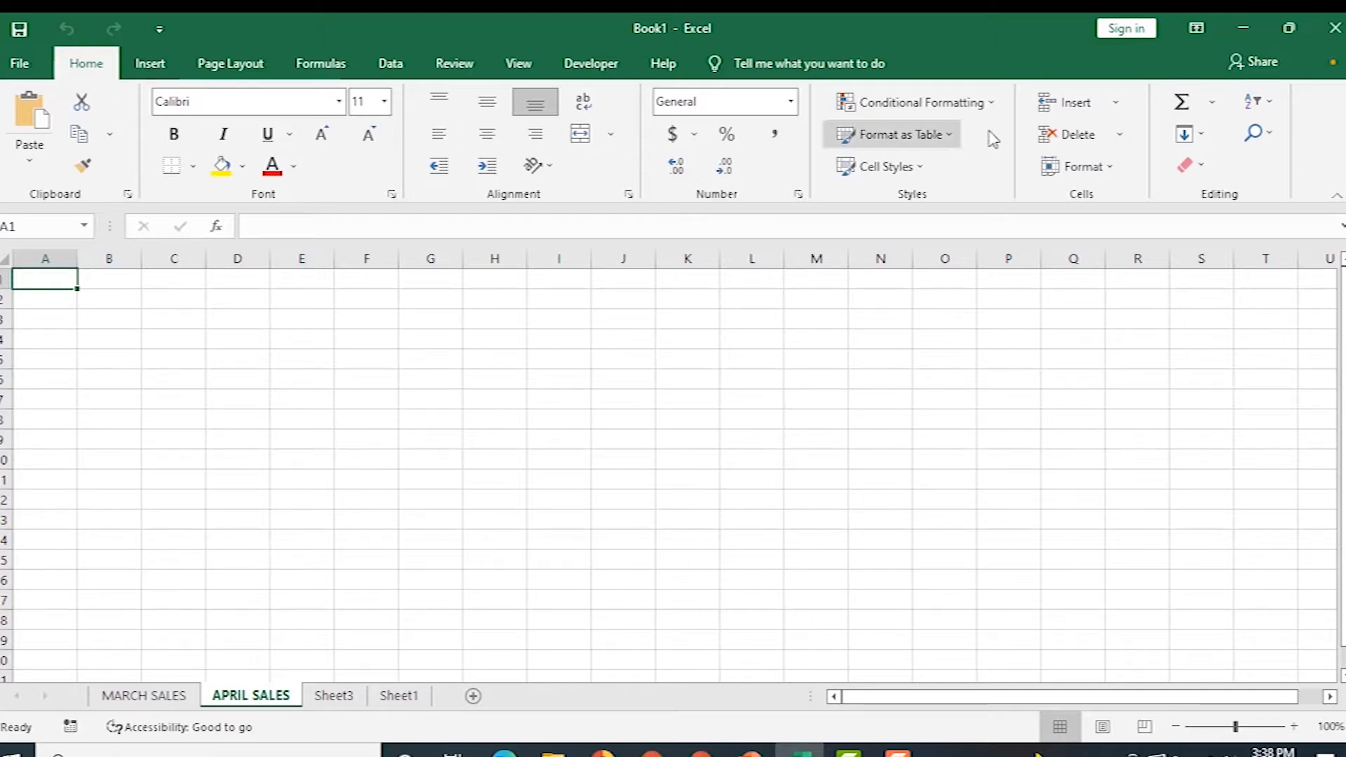
Insert a blank Sheet5 before APRIL SALES and rename it MAY SALES.
click(1117, 107)
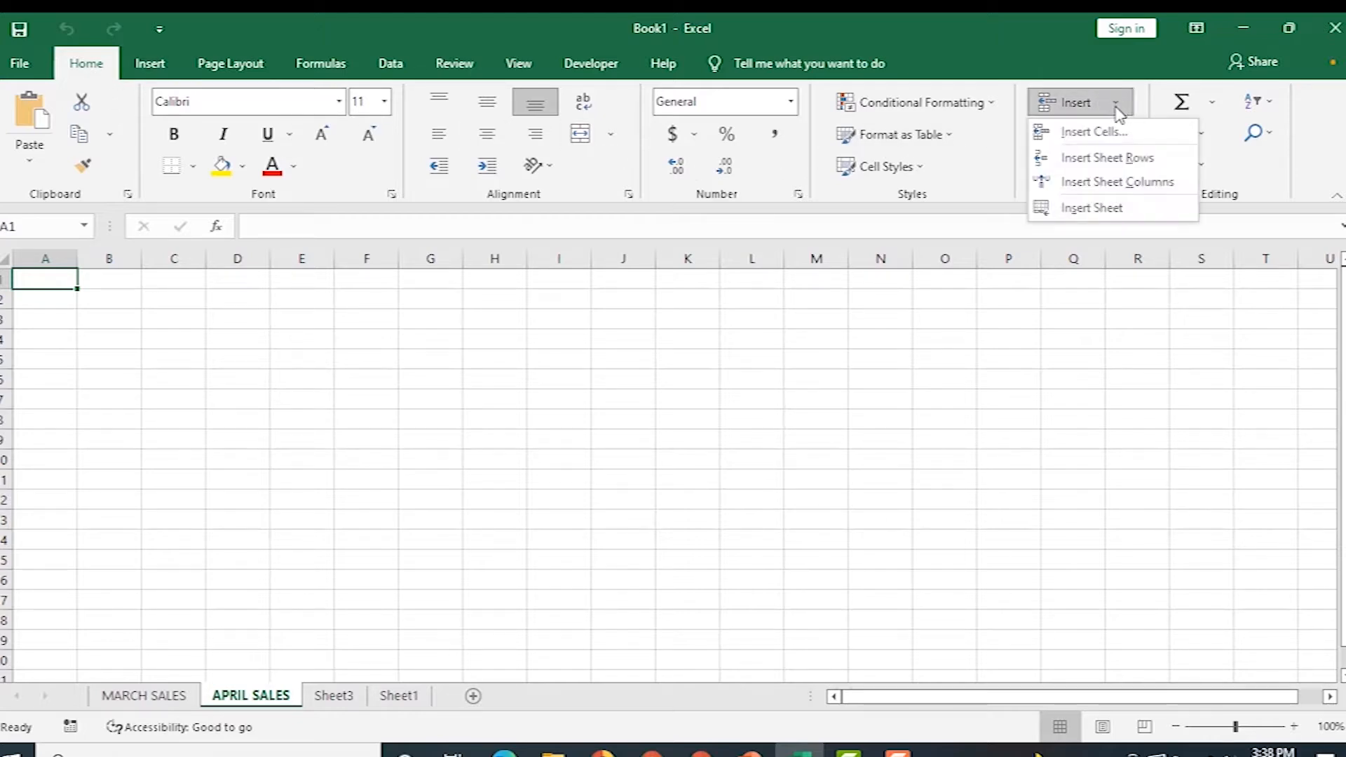
click(1096, 209)
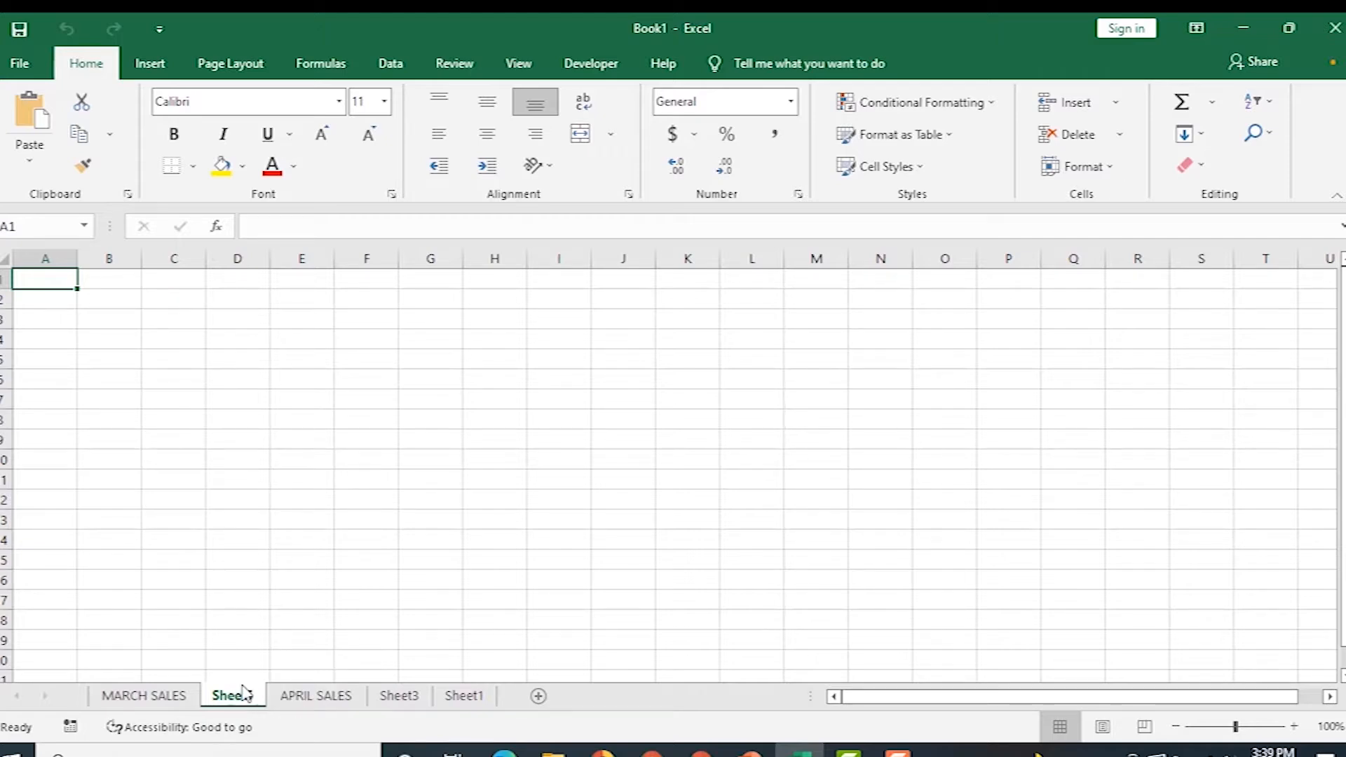
click(1110, 172)
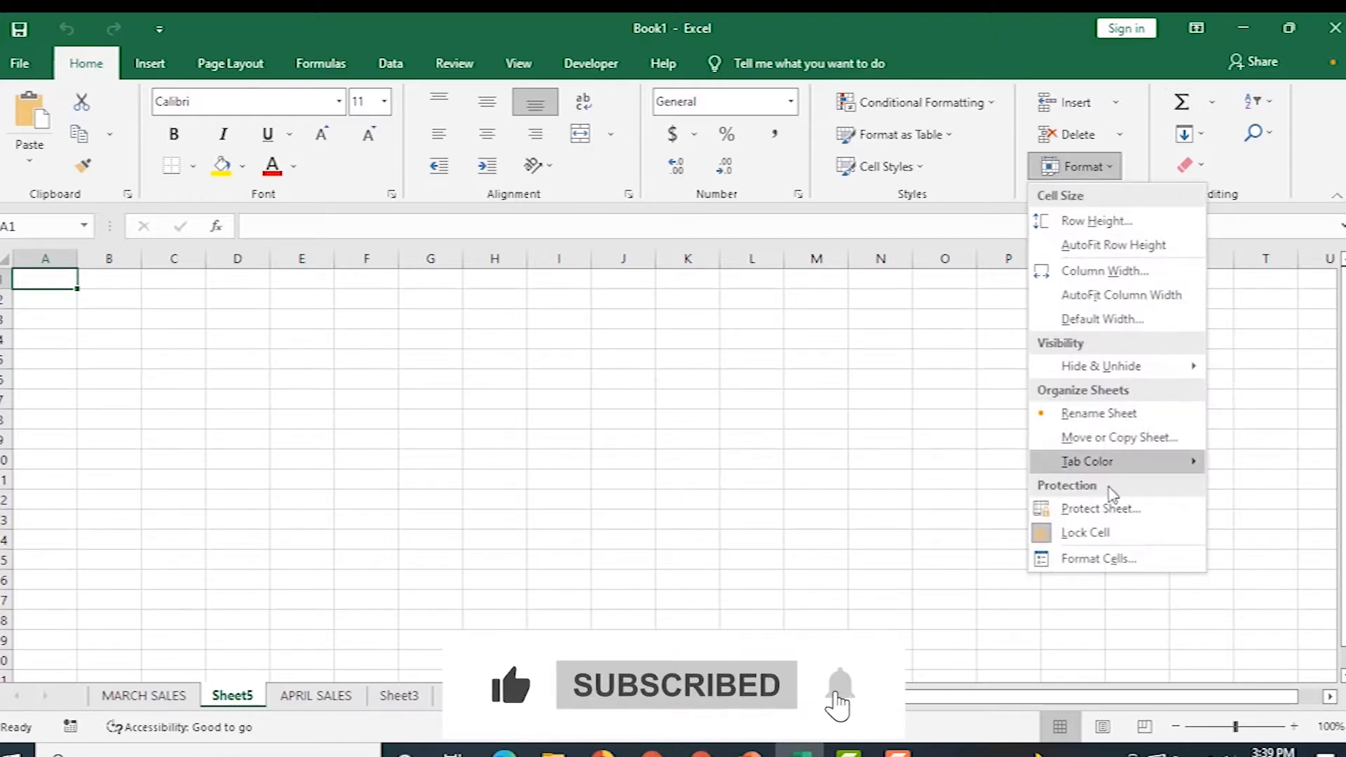
click(1115, 413)
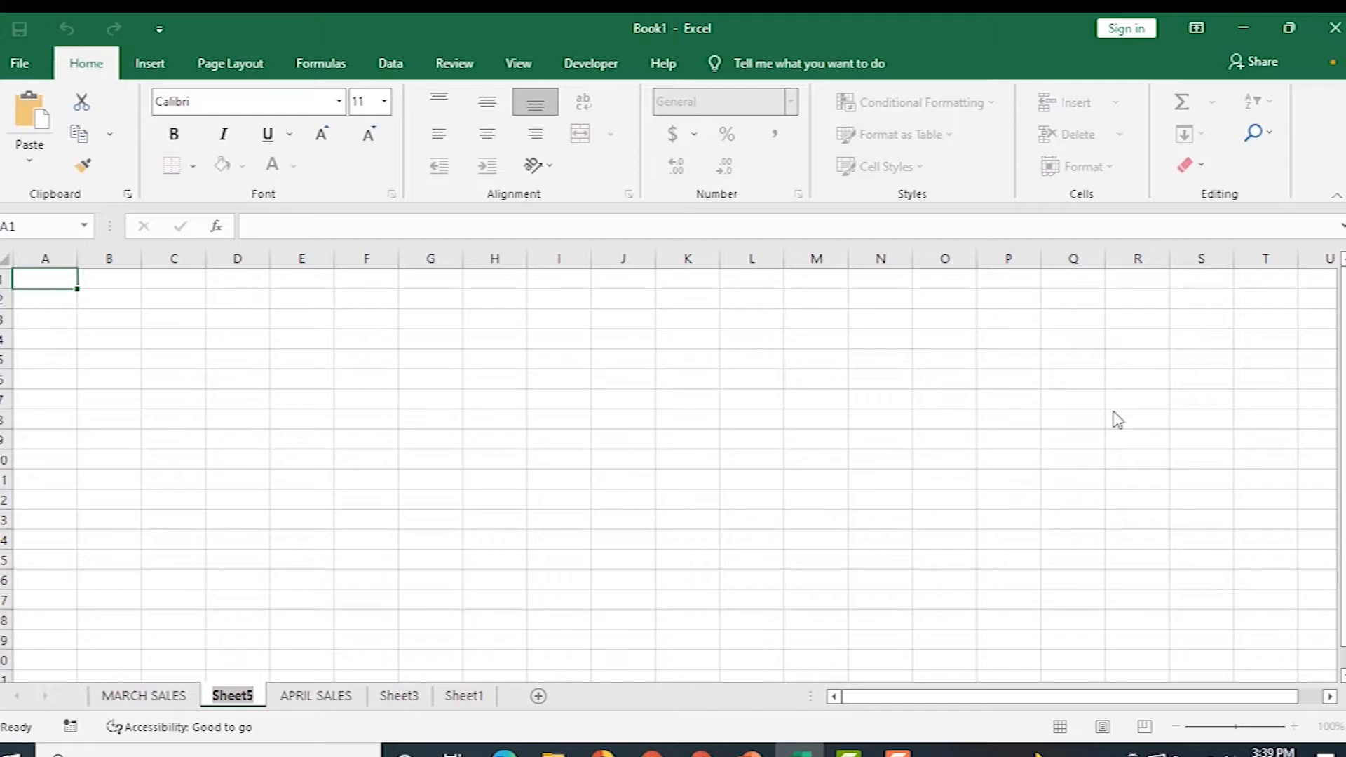
text(MAY SALES)
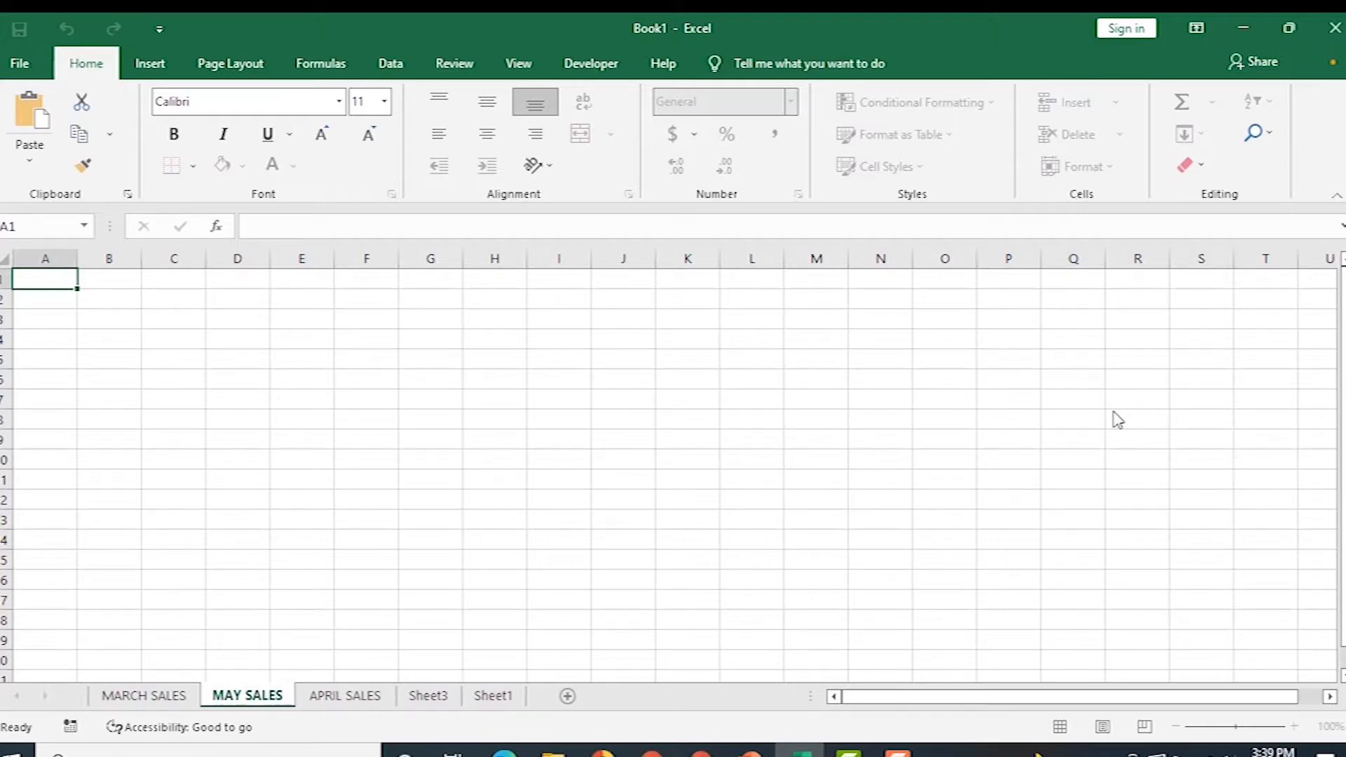
key(Return)
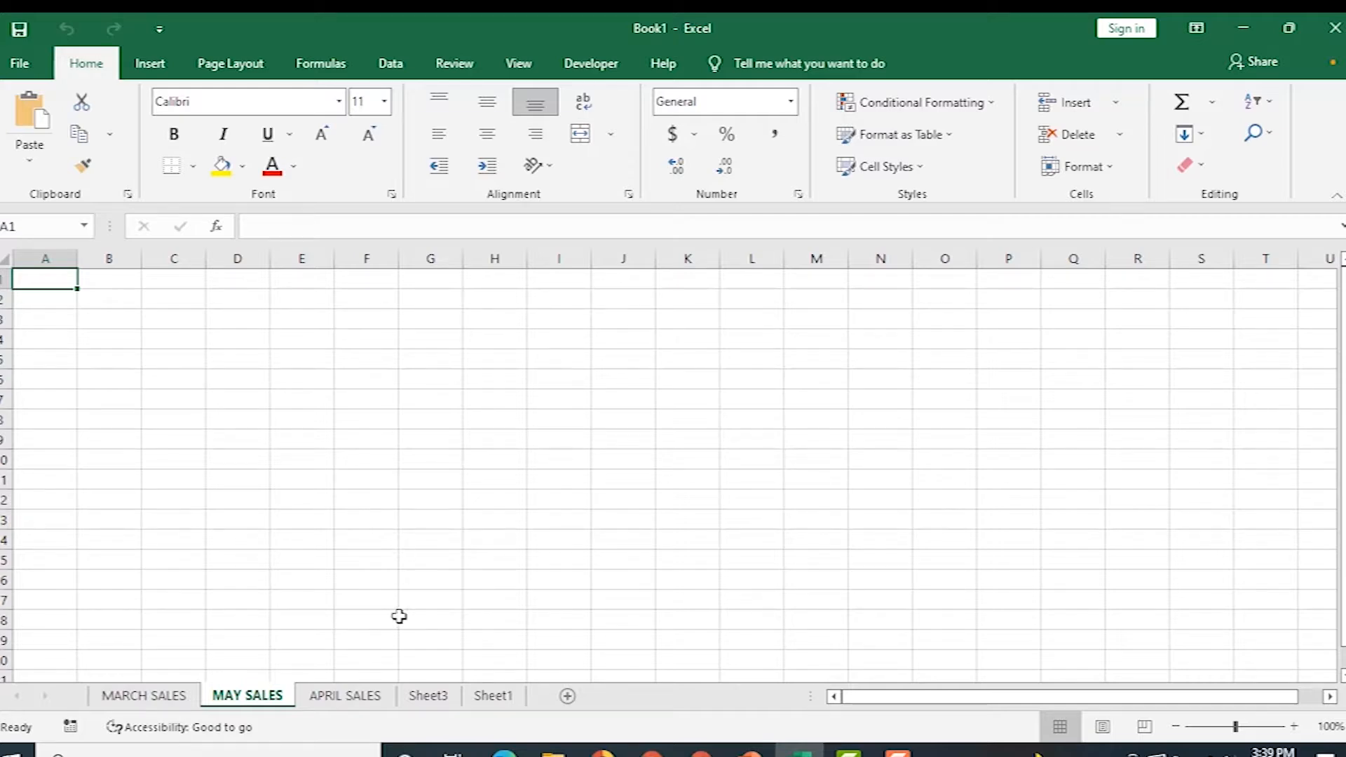
Delete the empty Sheet3 and Sheet1 worksheets.
right_click(424, 700)
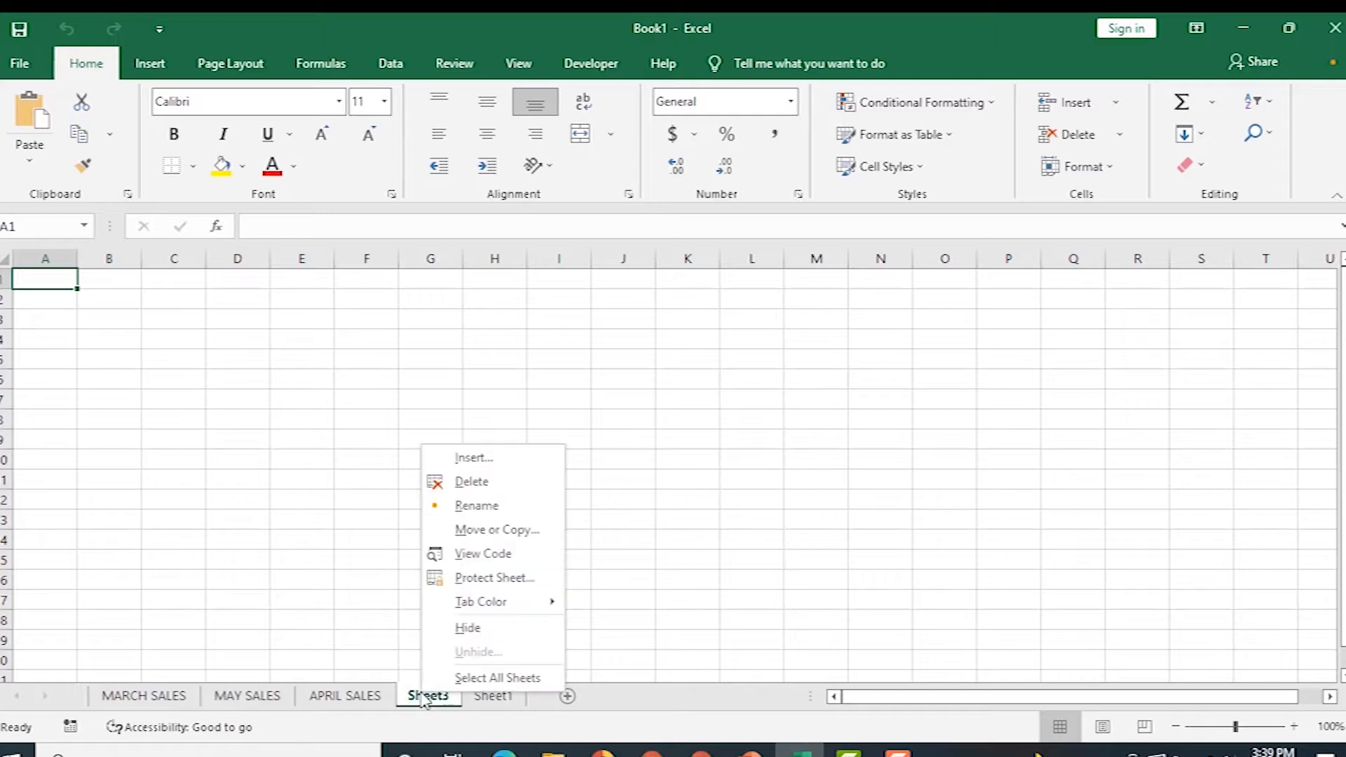
click(472, 483)
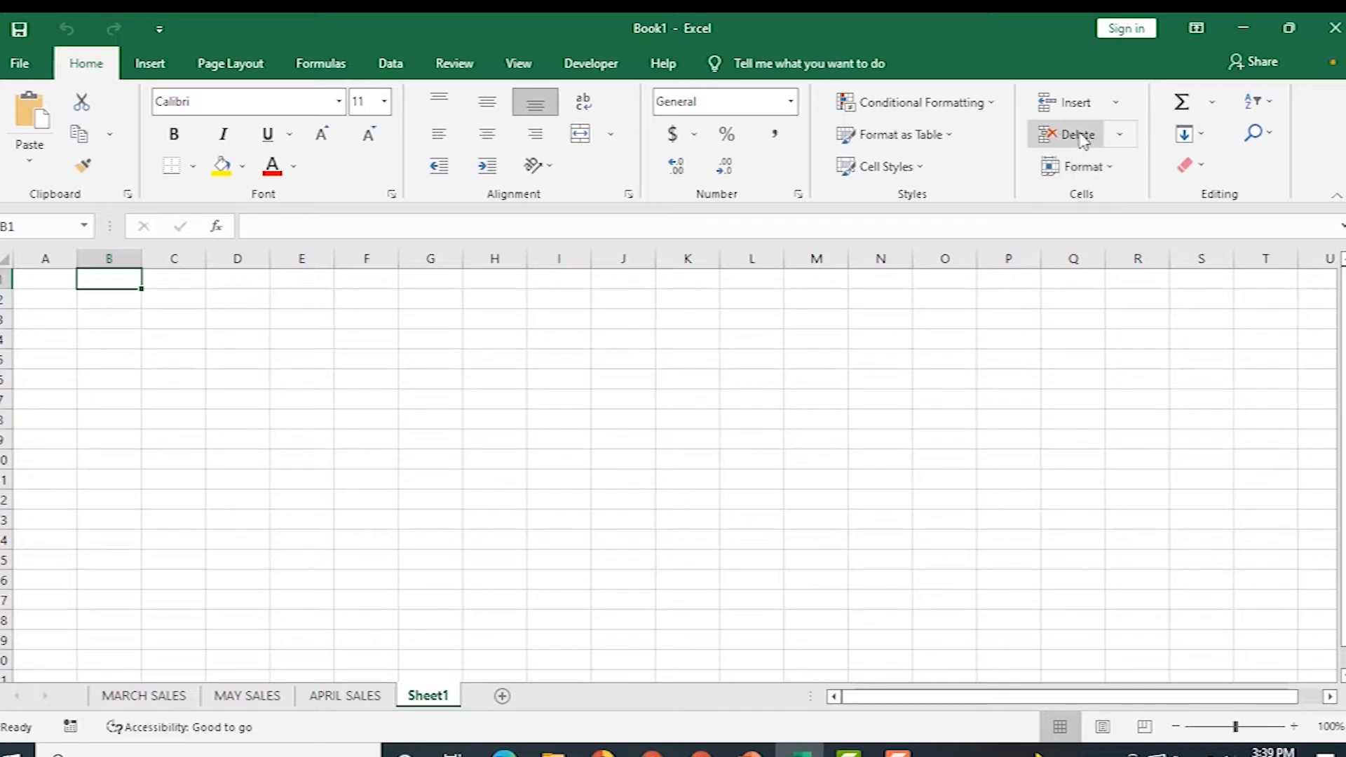
click(1121, 138)
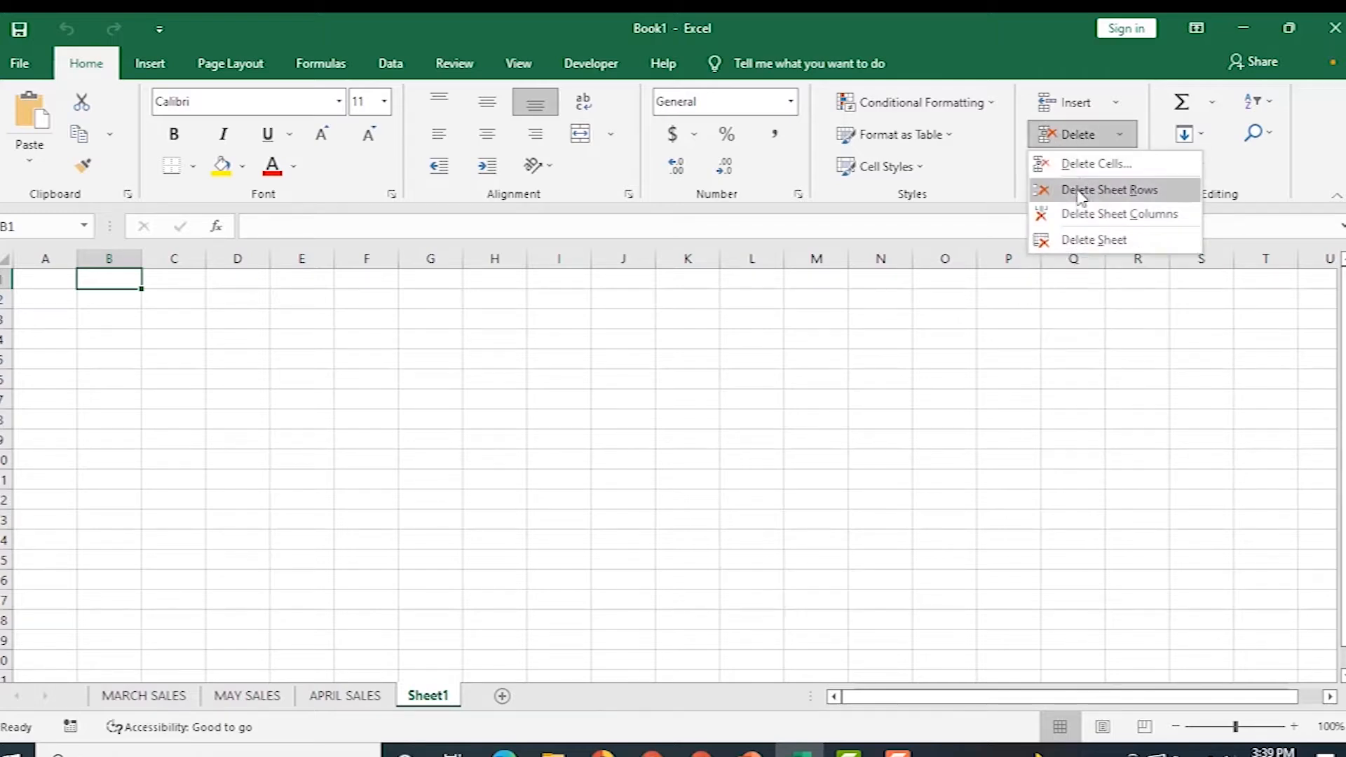
click(1089, 240)
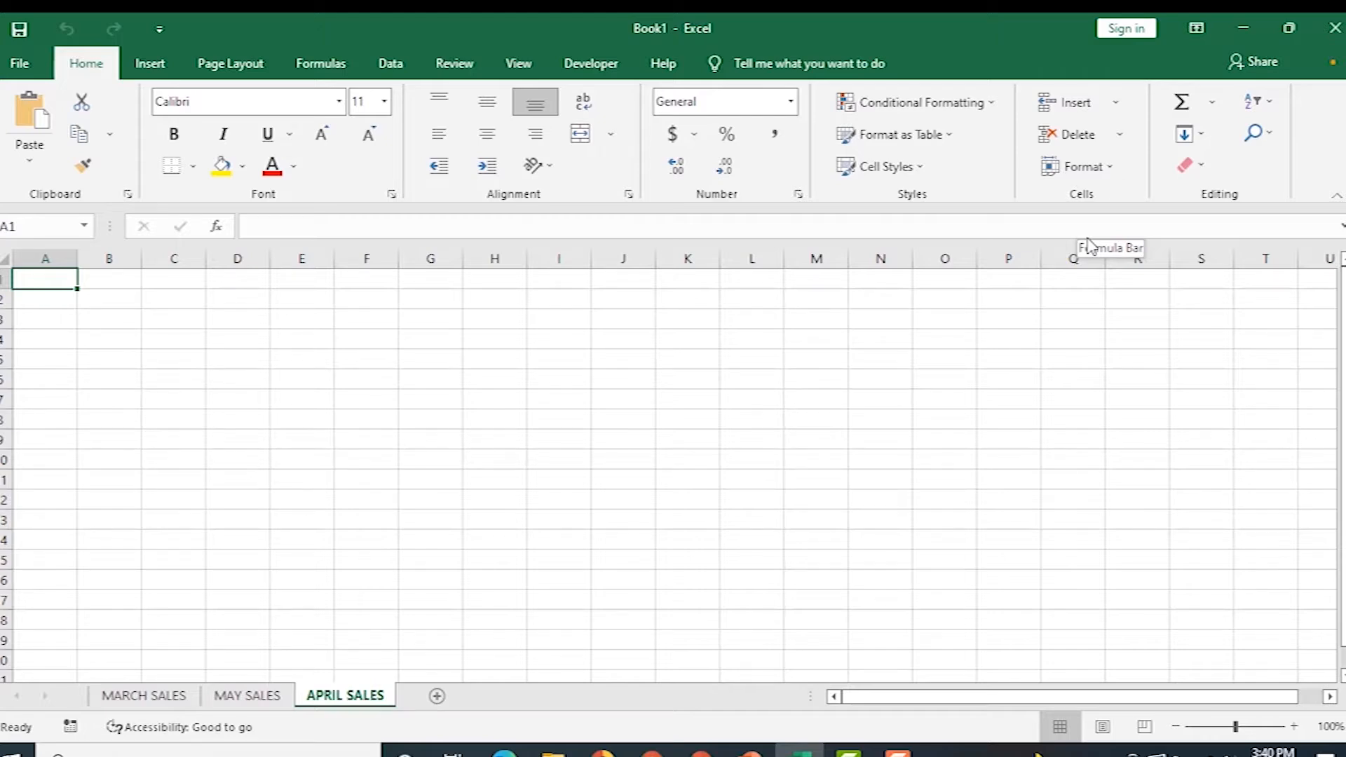
Enter the title DAY ONE SALES and the column headers ITEMS and PRICE in row 3.
text(DAY ONE SALES)
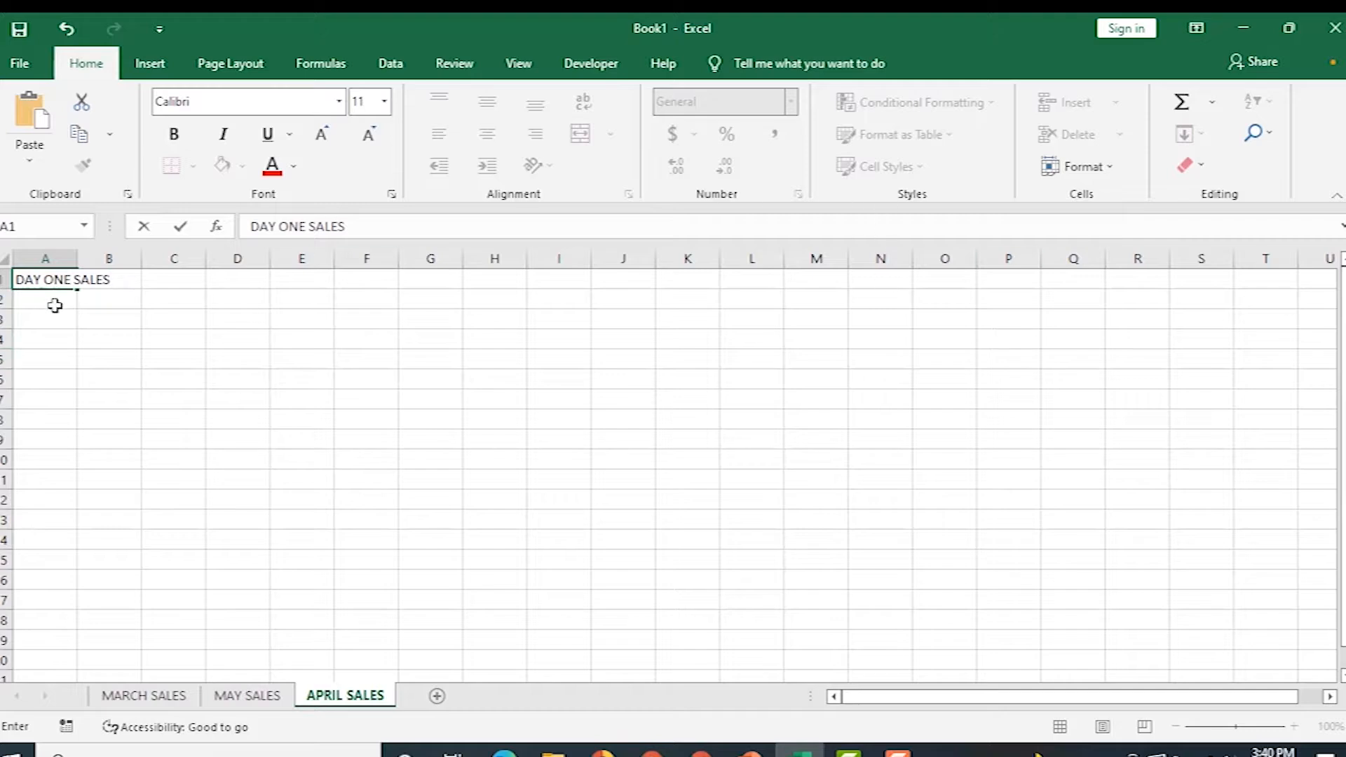
click(49, 321)
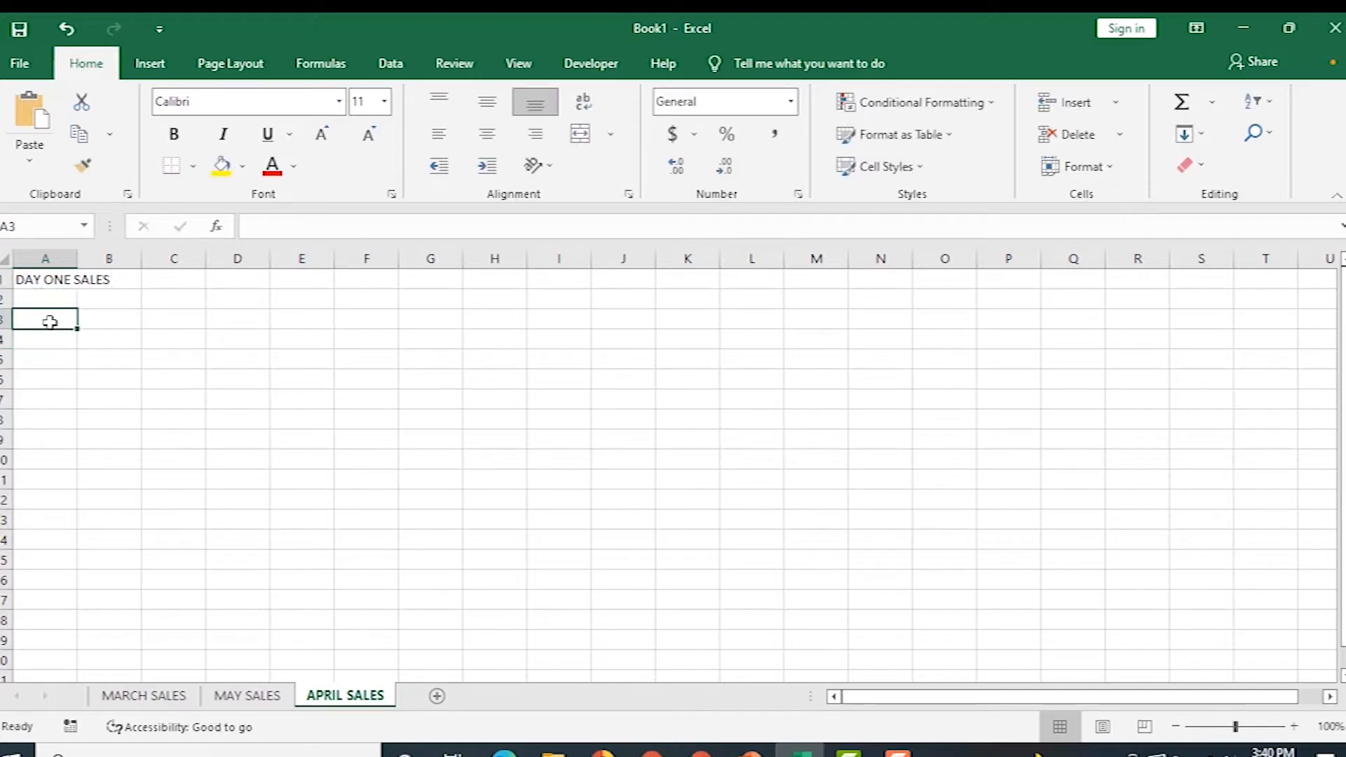
text(ITME)
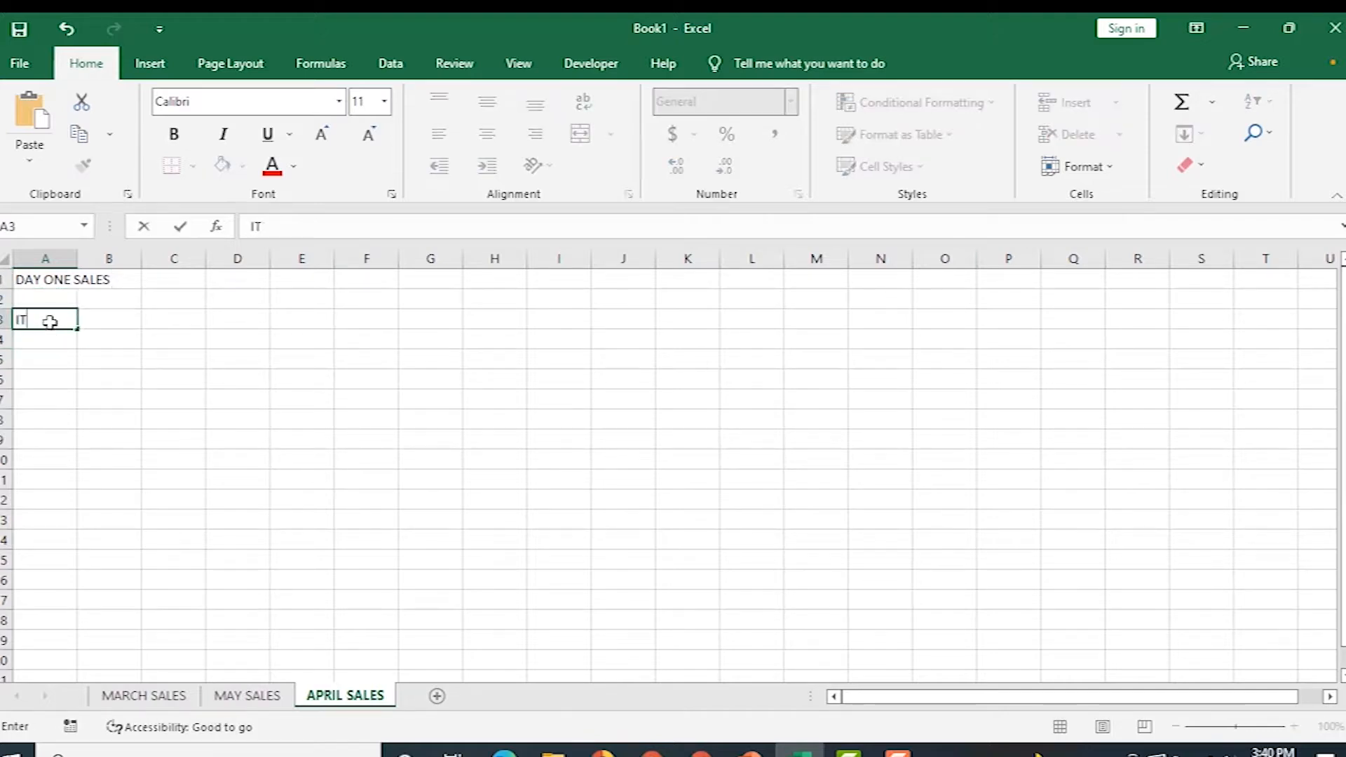
key(BackSpace)
key(BackSpace)
text(EMS)
key(Tab)
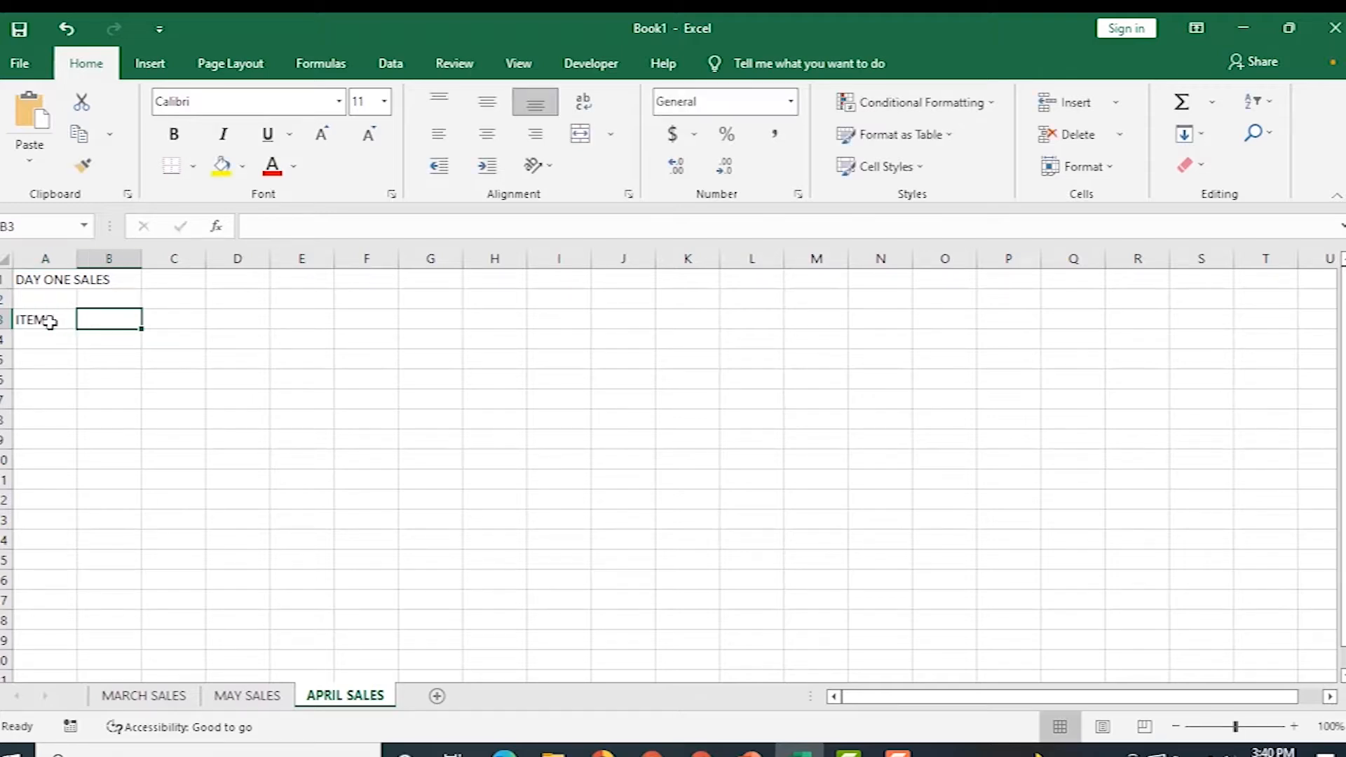
text(PRICE)
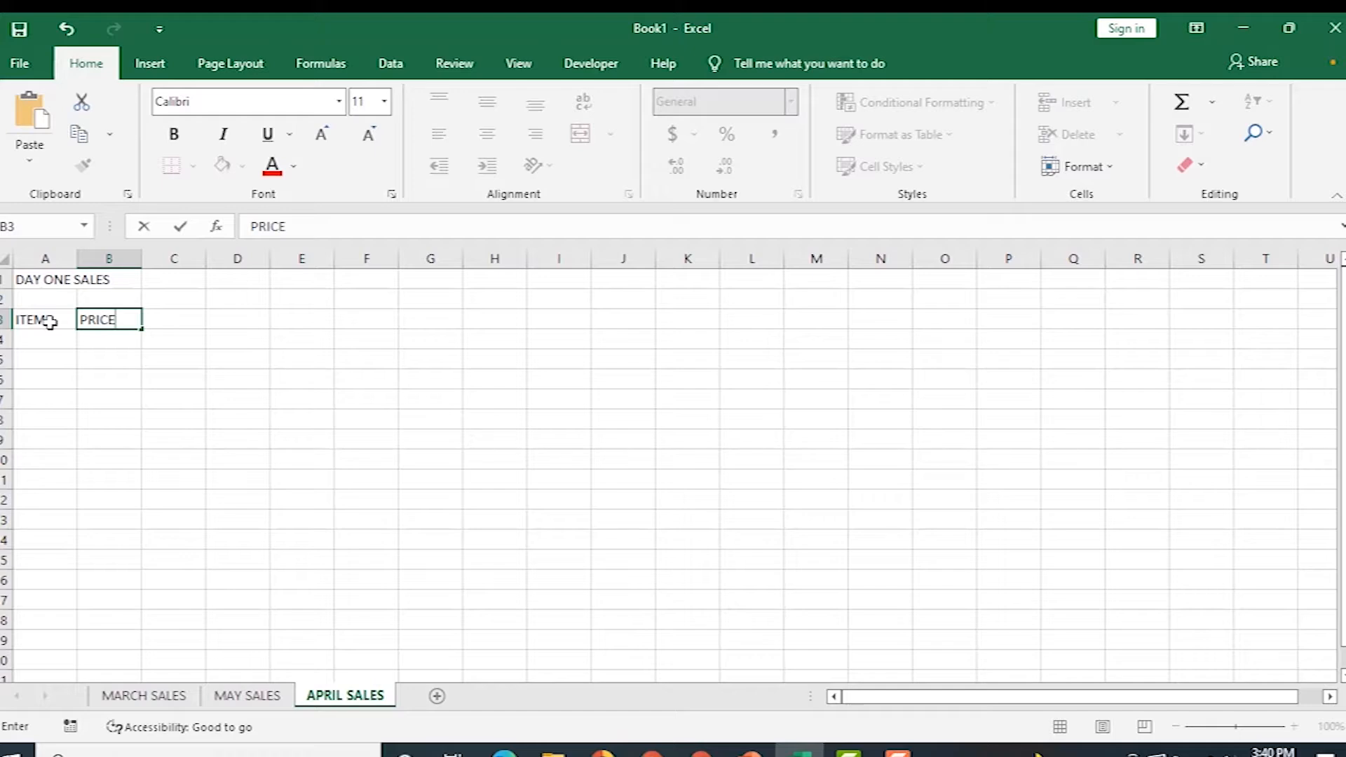
key(Return)
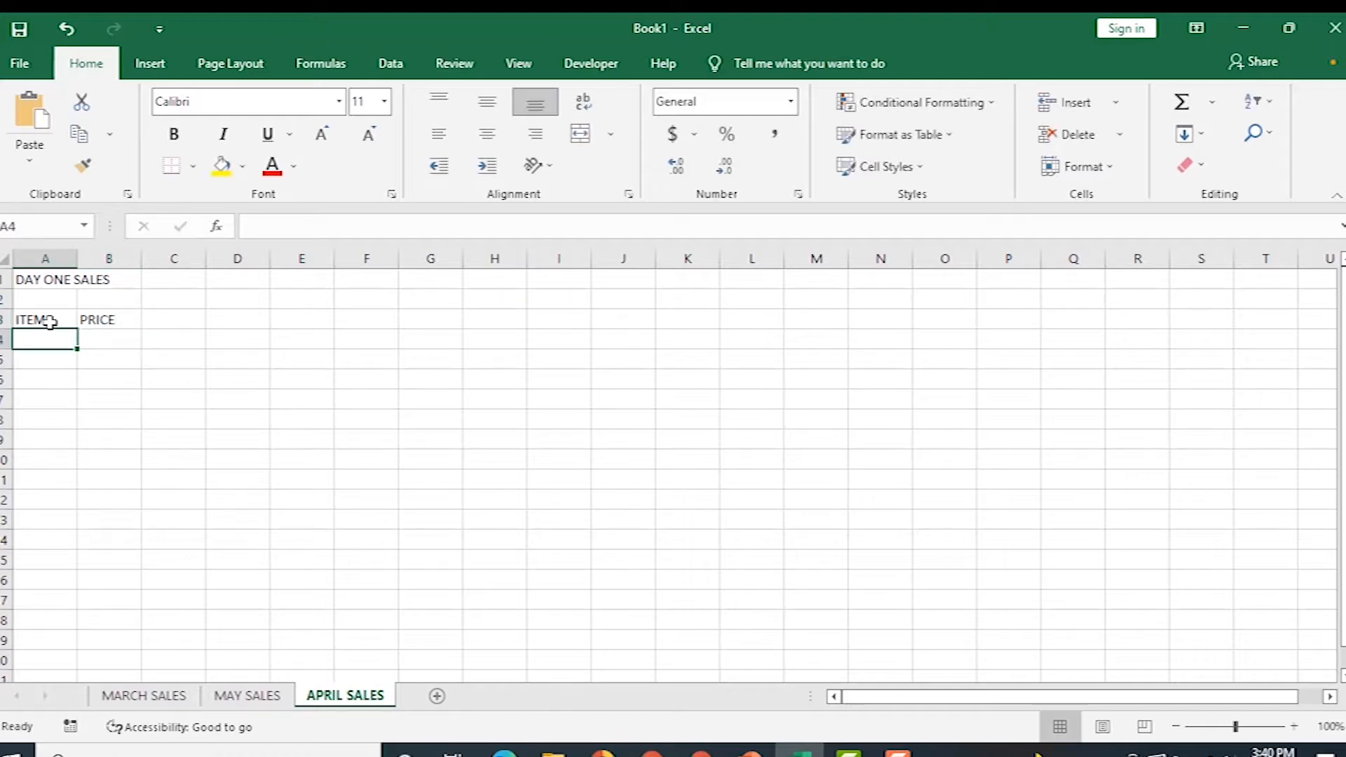
Enter MOUSE priced 2000 and RAM priced 400 below the headers.
text(MOUSE)
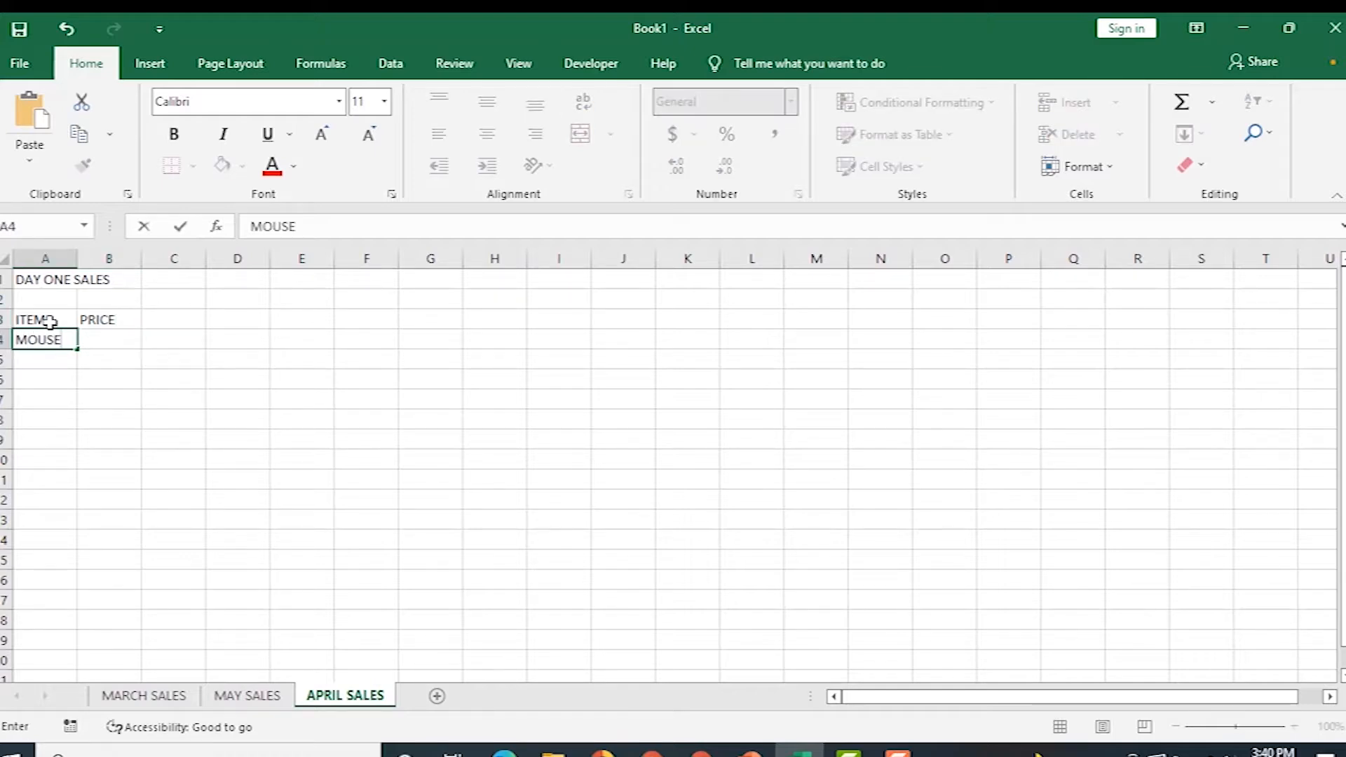
key(Tab)
text(2000)
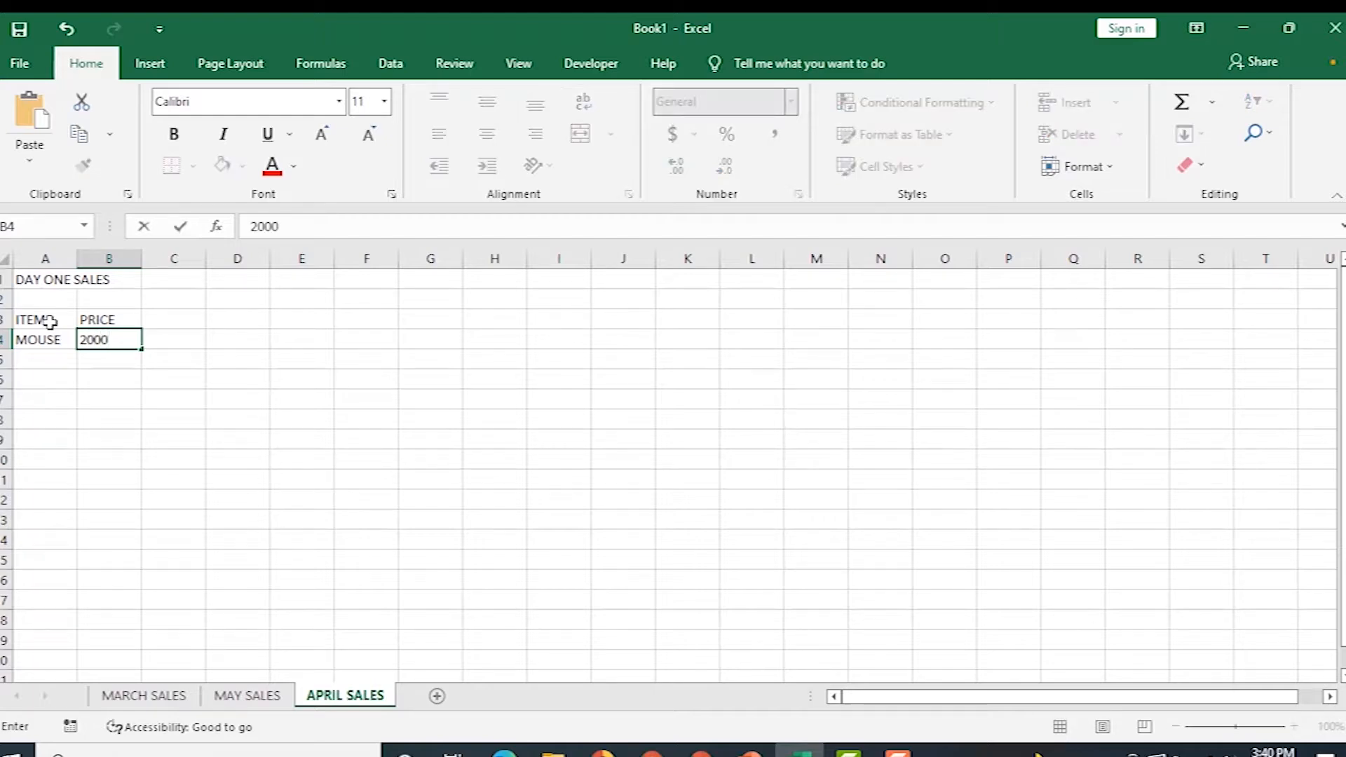
key(Return)
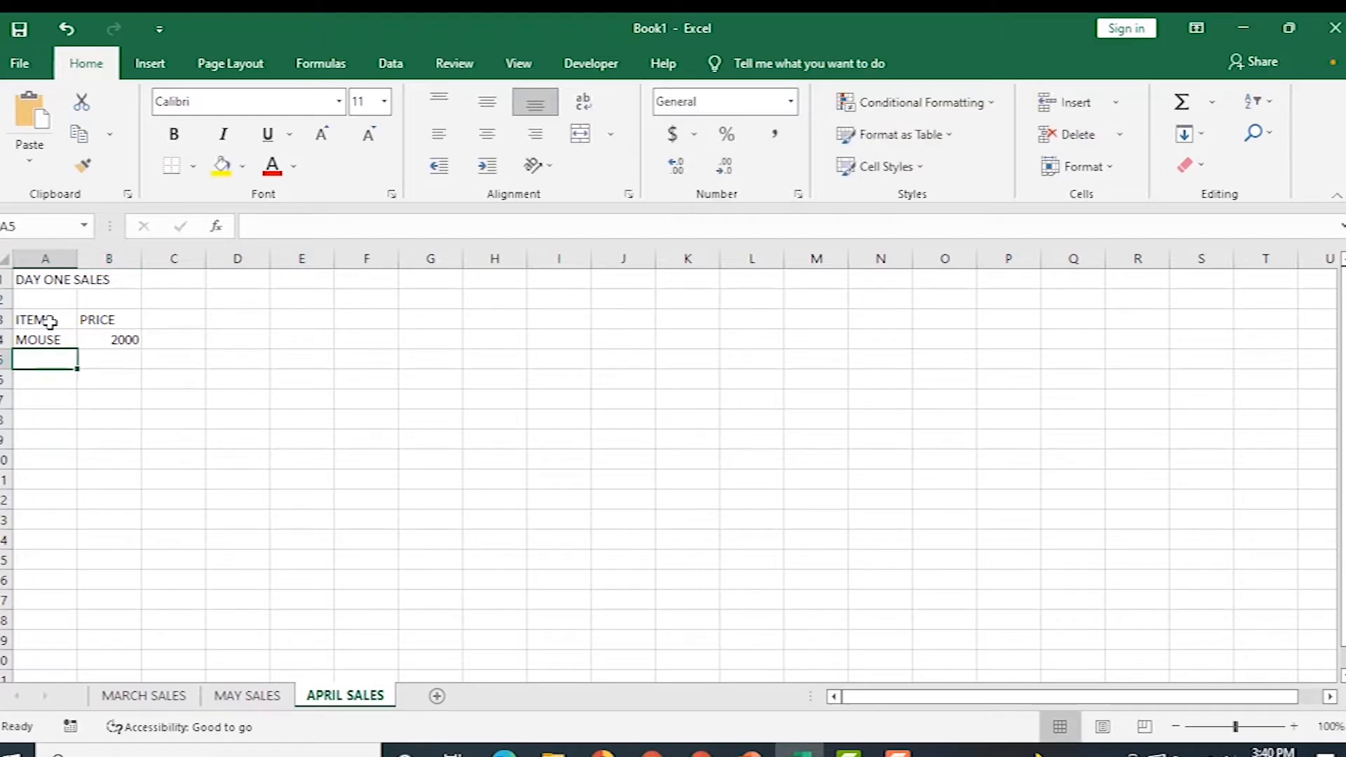
text(RAM)
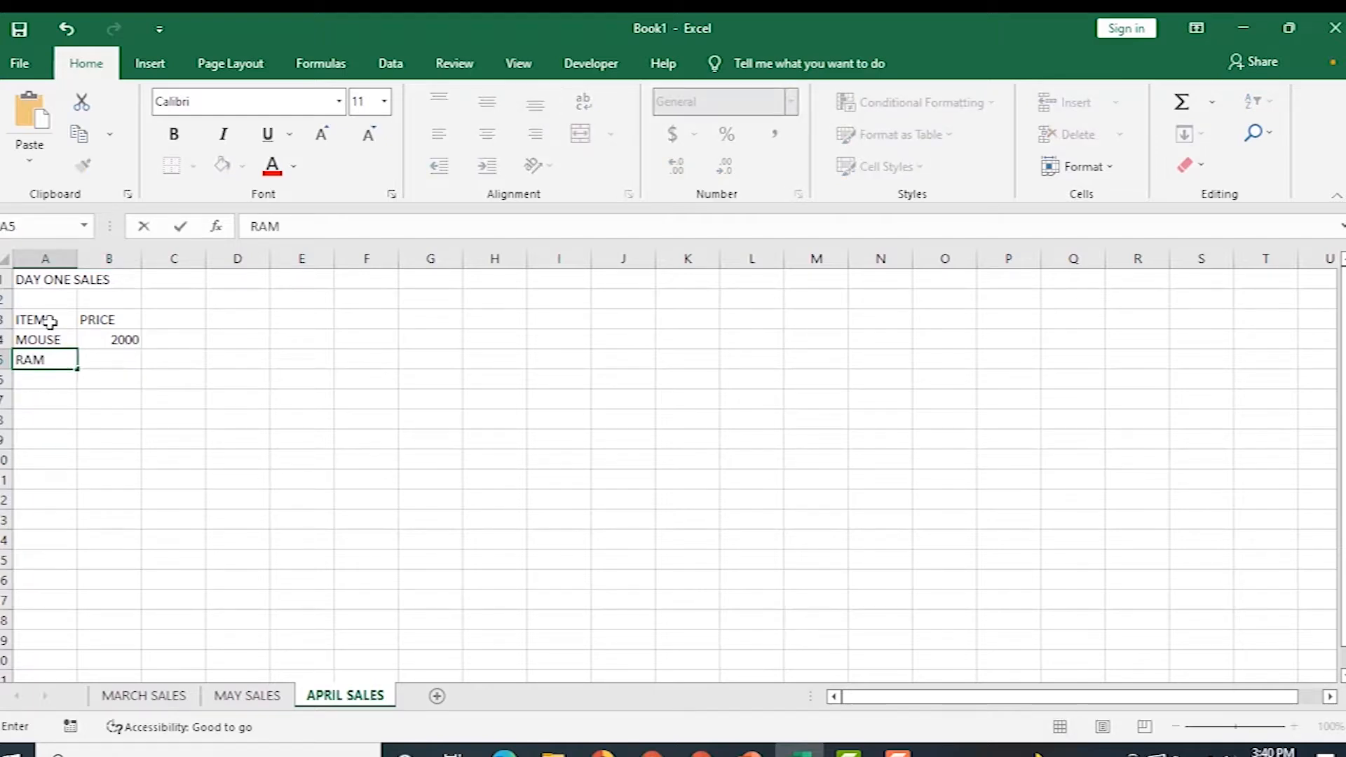
key(Tab)
text(400)
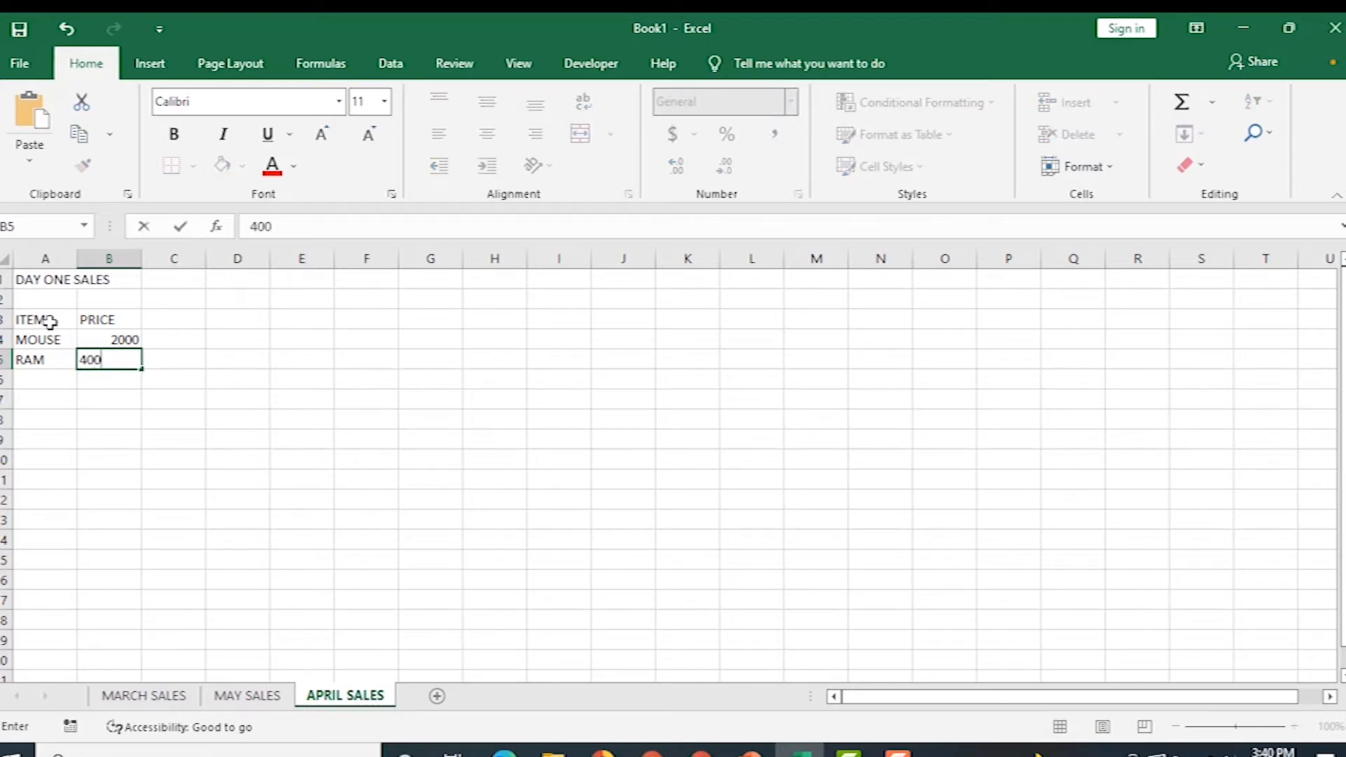
click(162, 398)
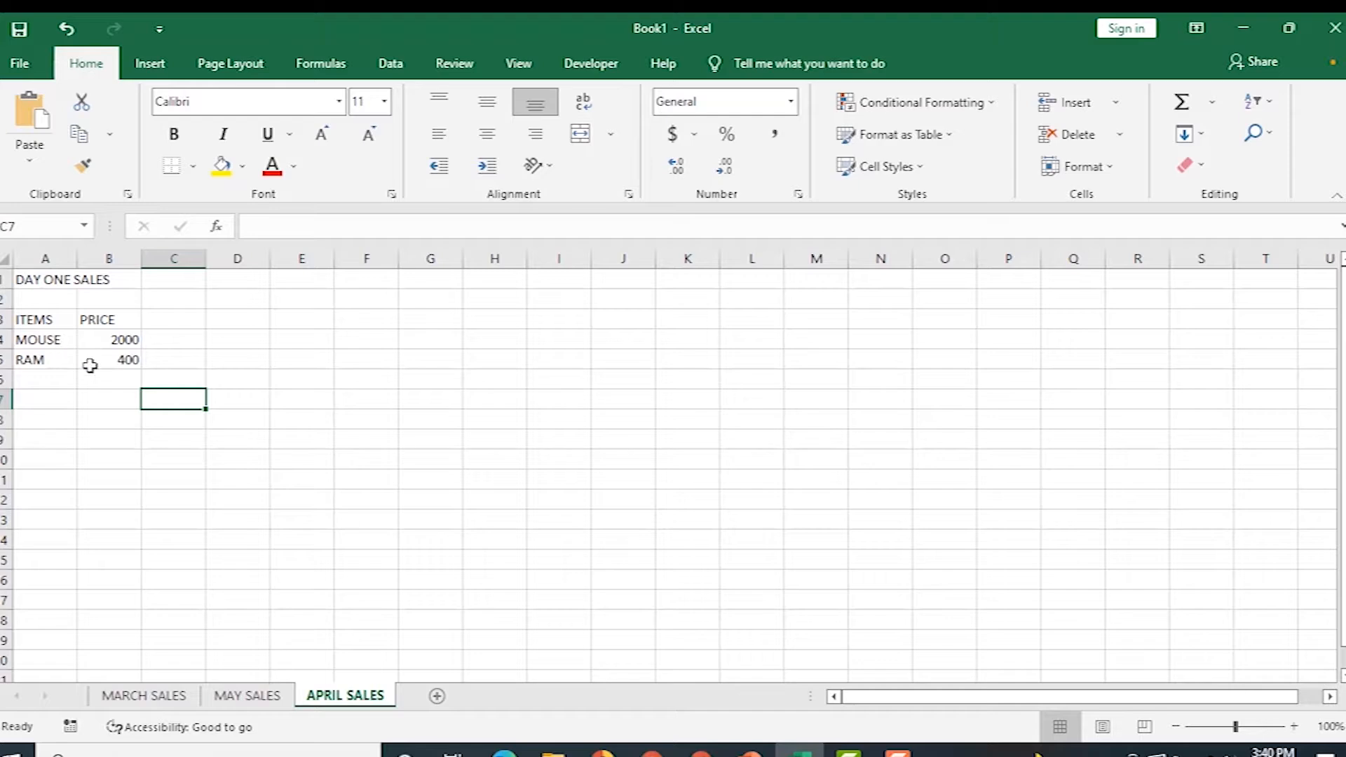
Protect the APRIL SALES sheet with a password, entering it twice to confirm.
right_click(332, 699)
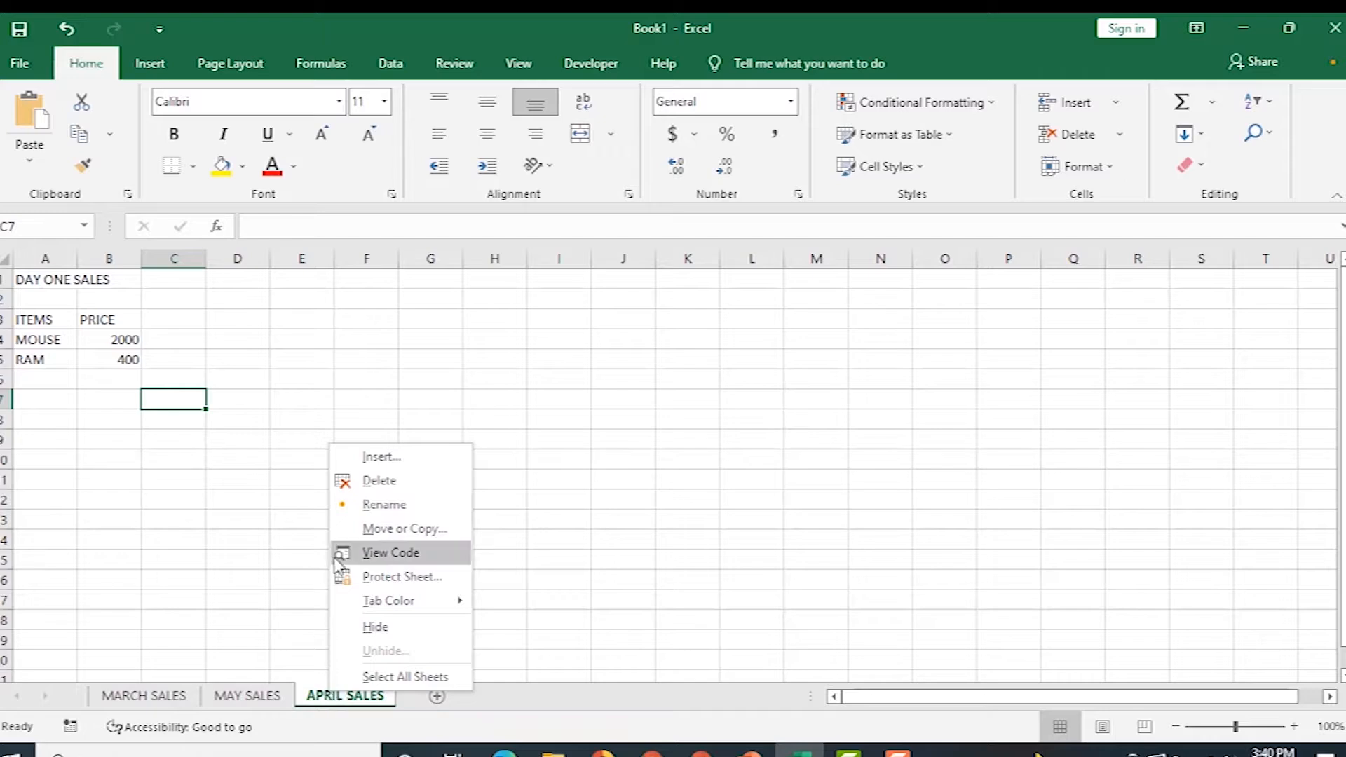
click(396, 580)
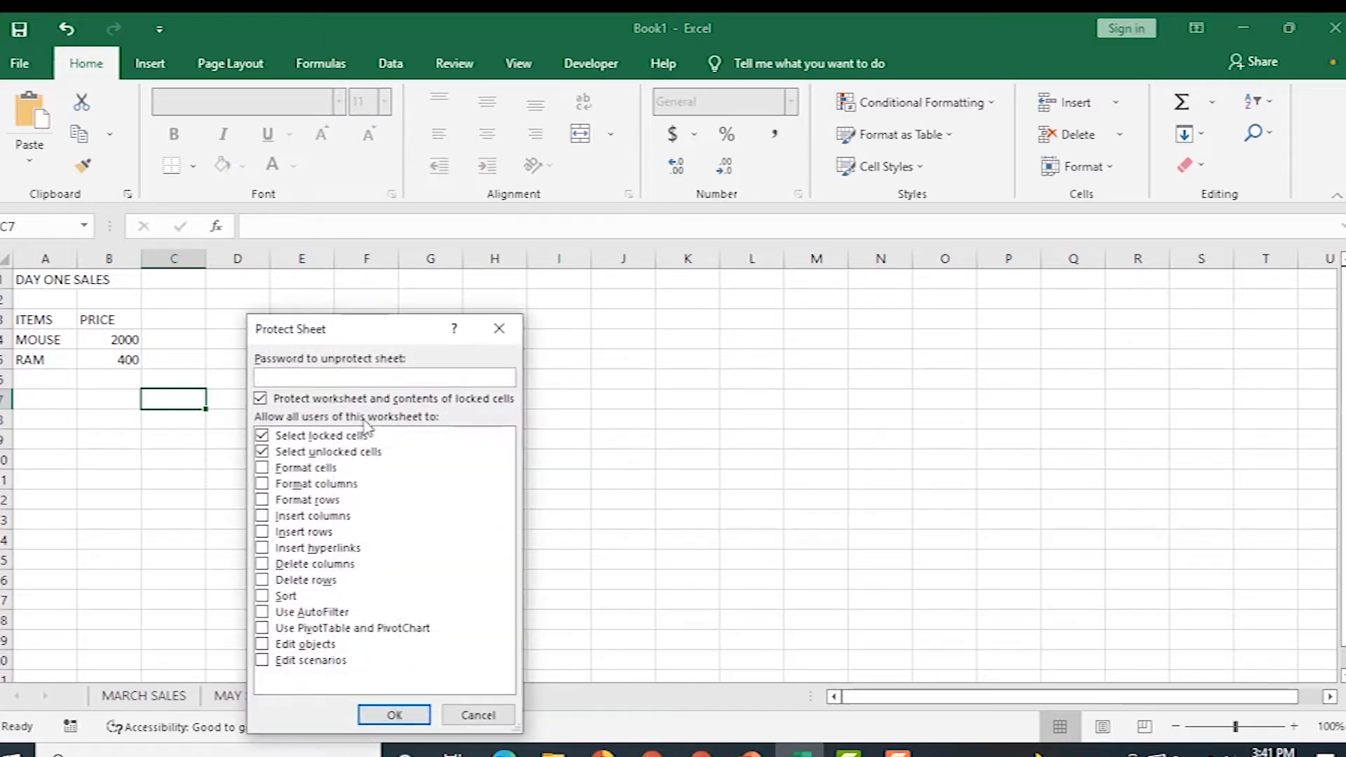
text(1234)
click(394, 715)
text(1234)
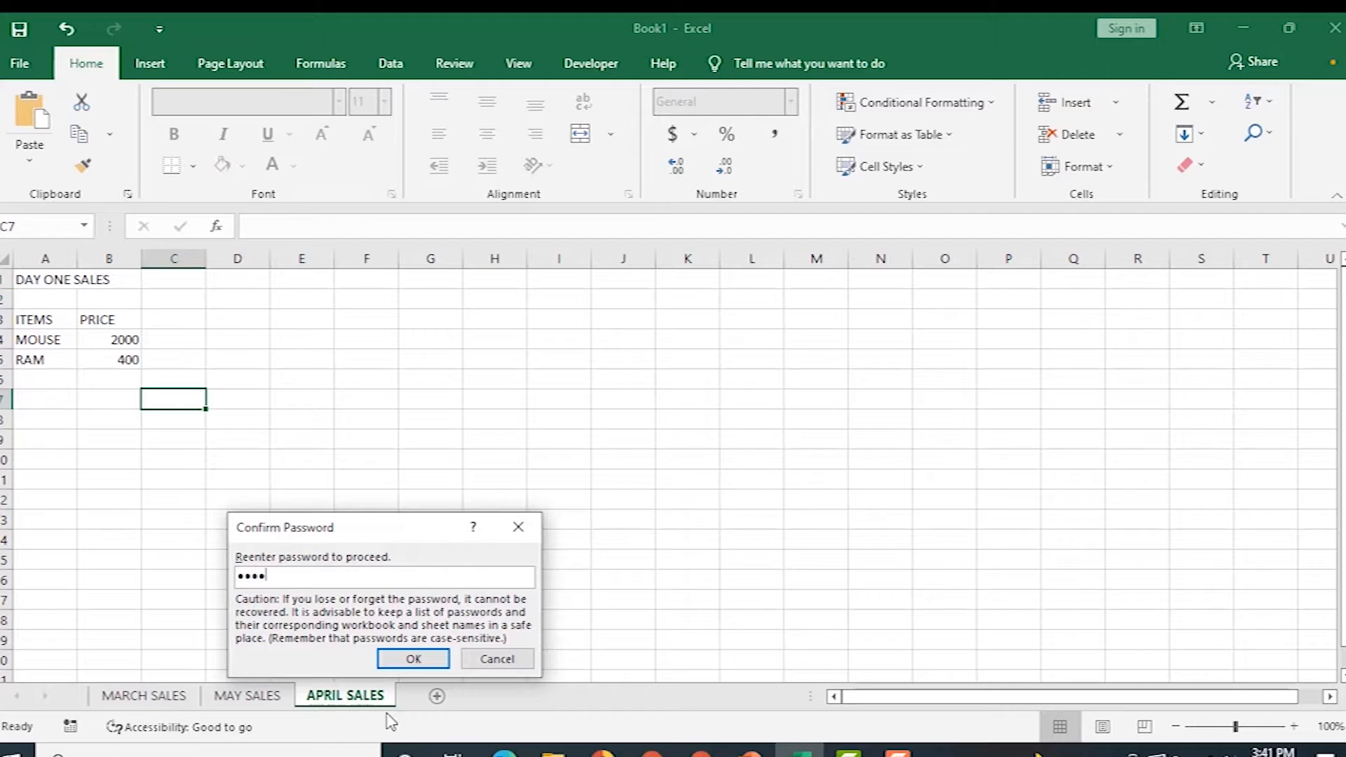
click(422, 659)
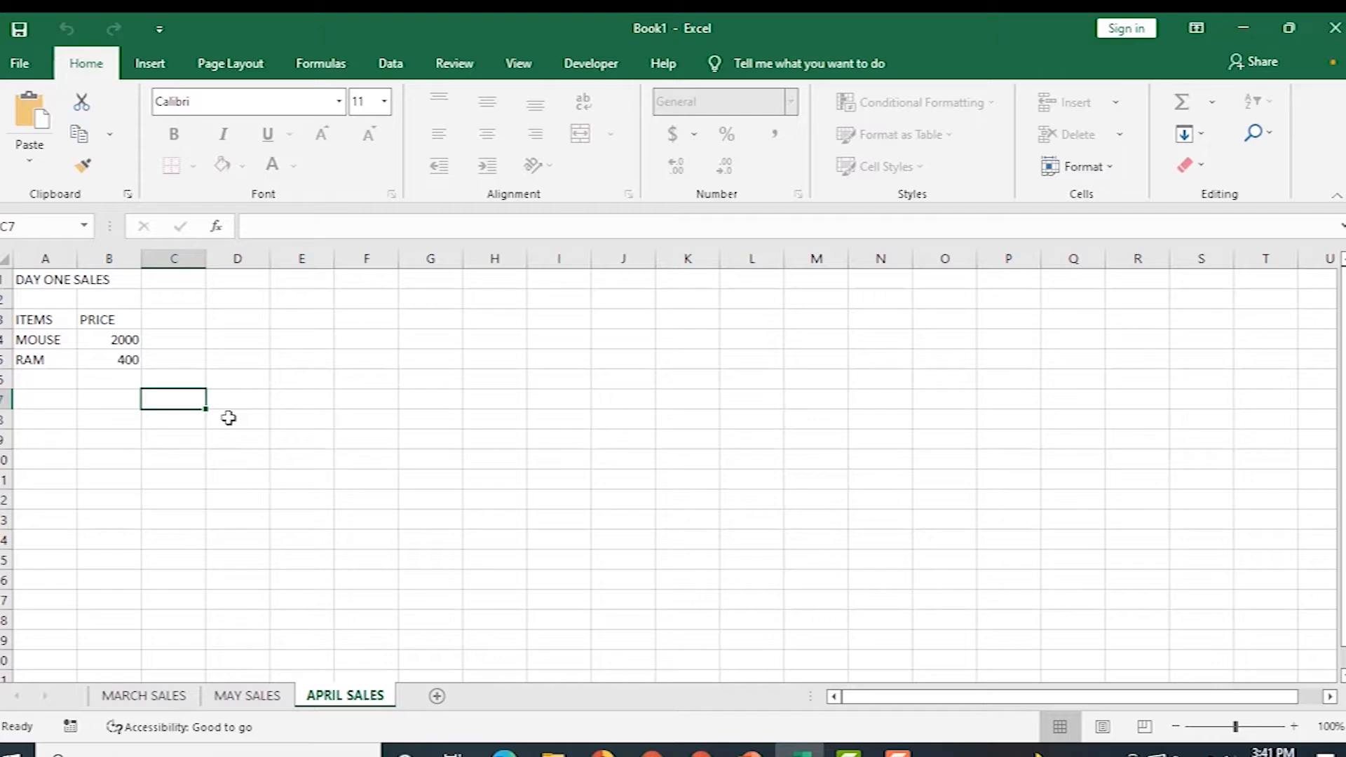
click(120, 359)
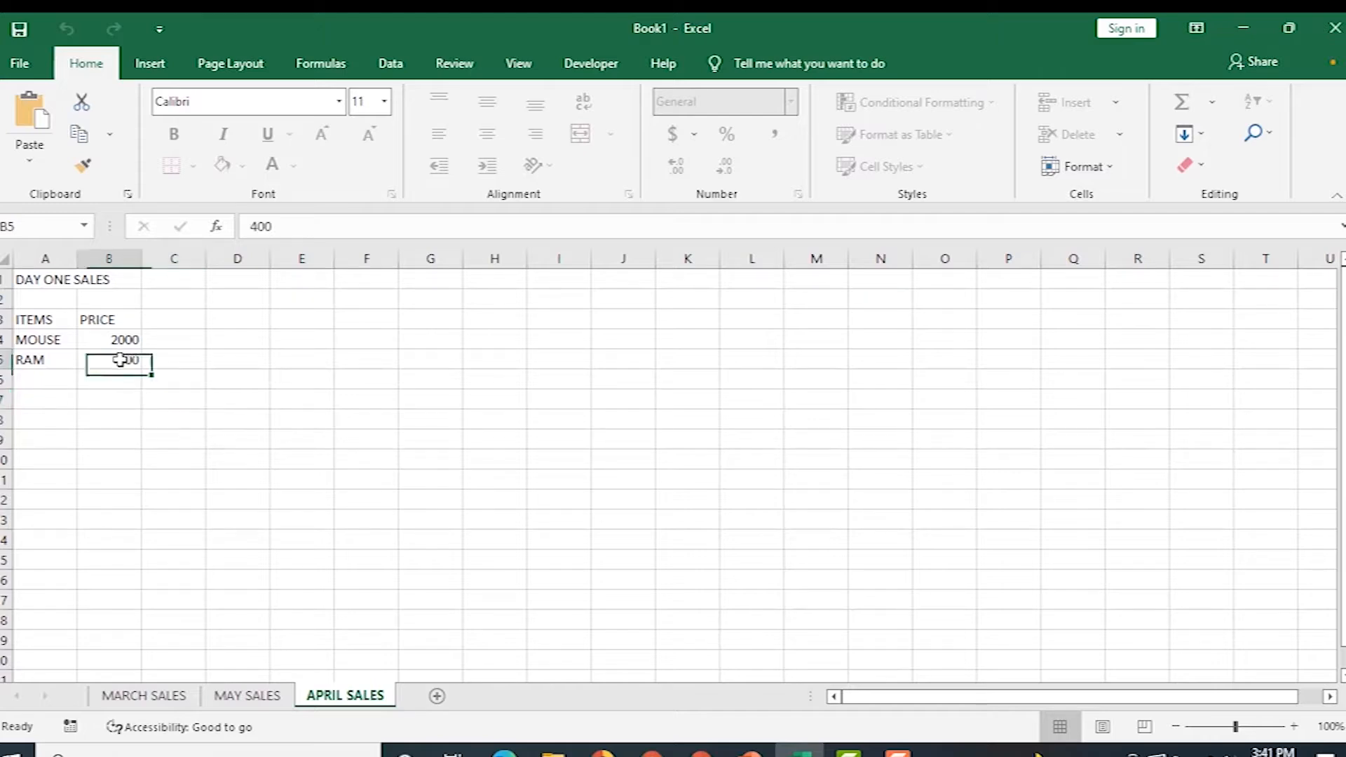
key(Delete)
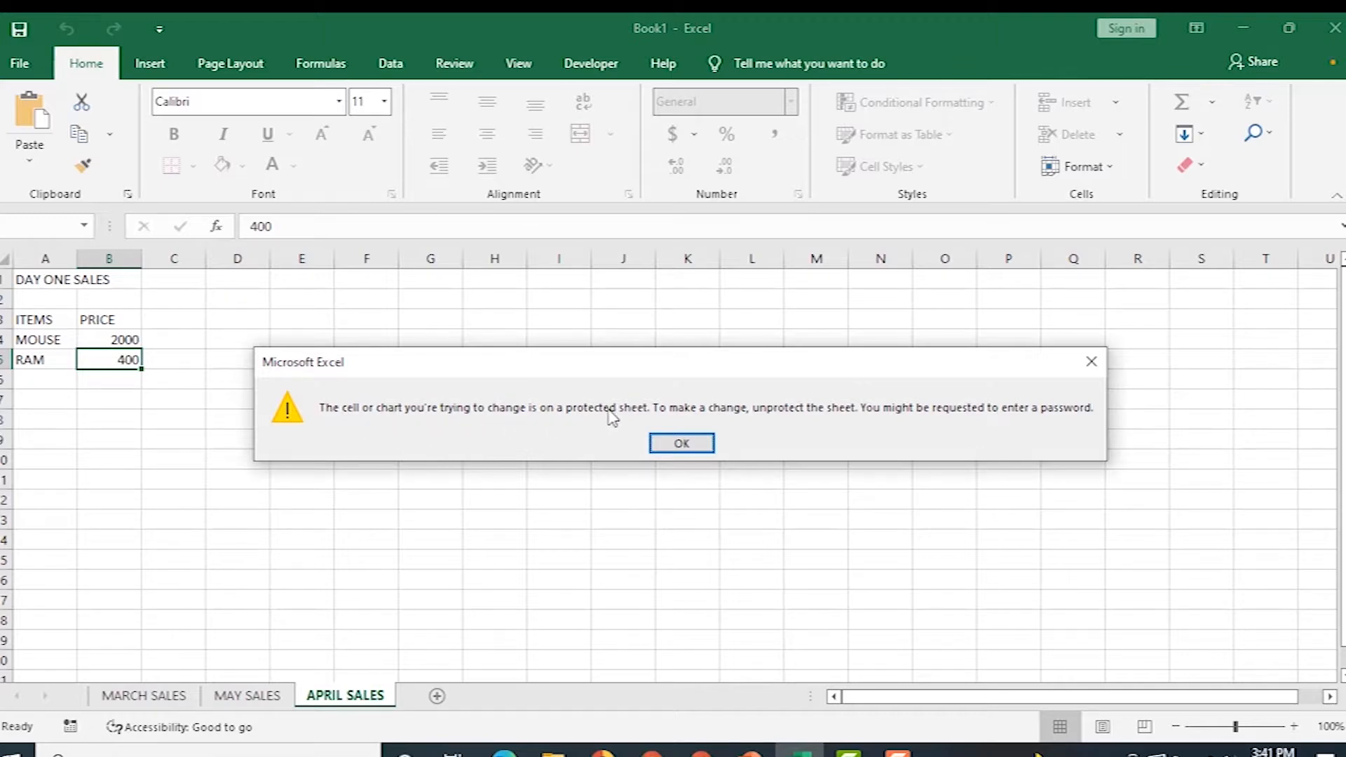
click(668, 446)
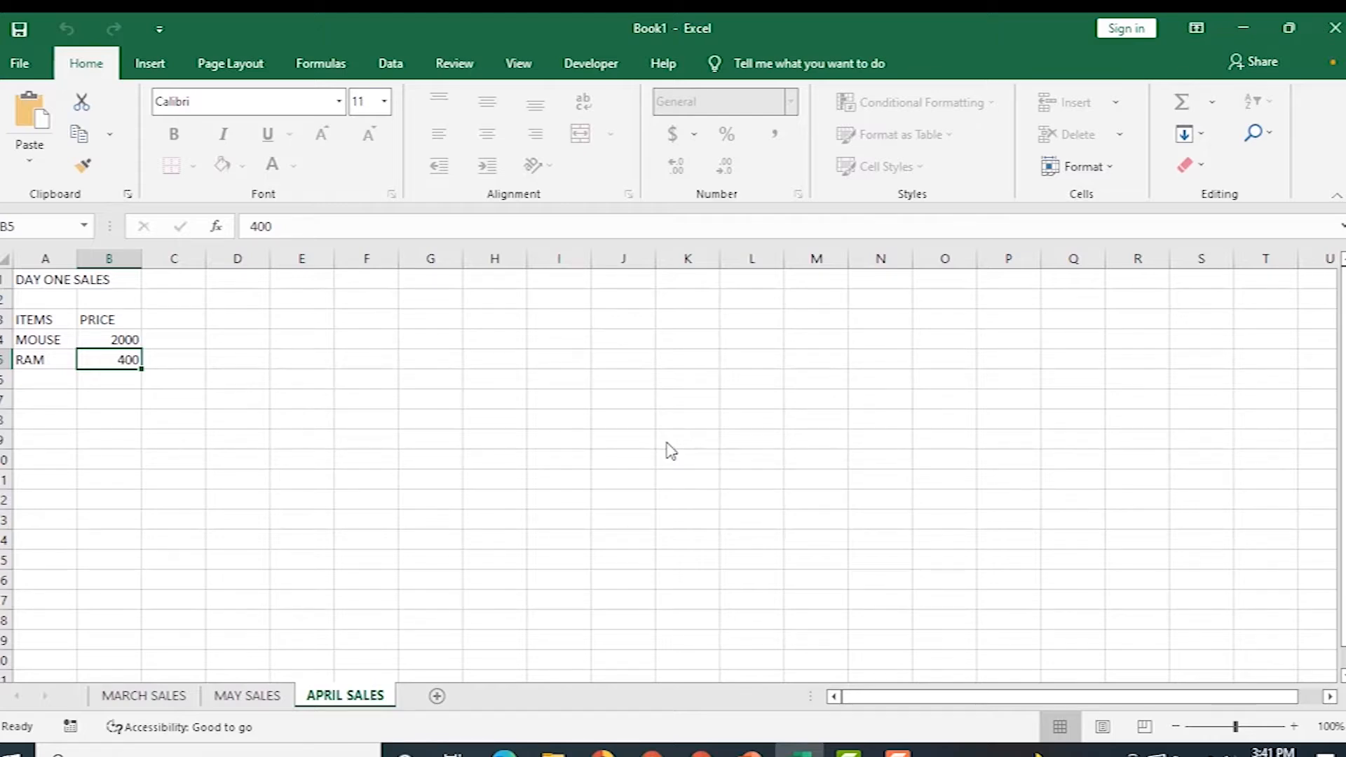
Unprotect APRIL SALES with its password and change the RAM price in B5 to 3898.
right_click(359, 696)
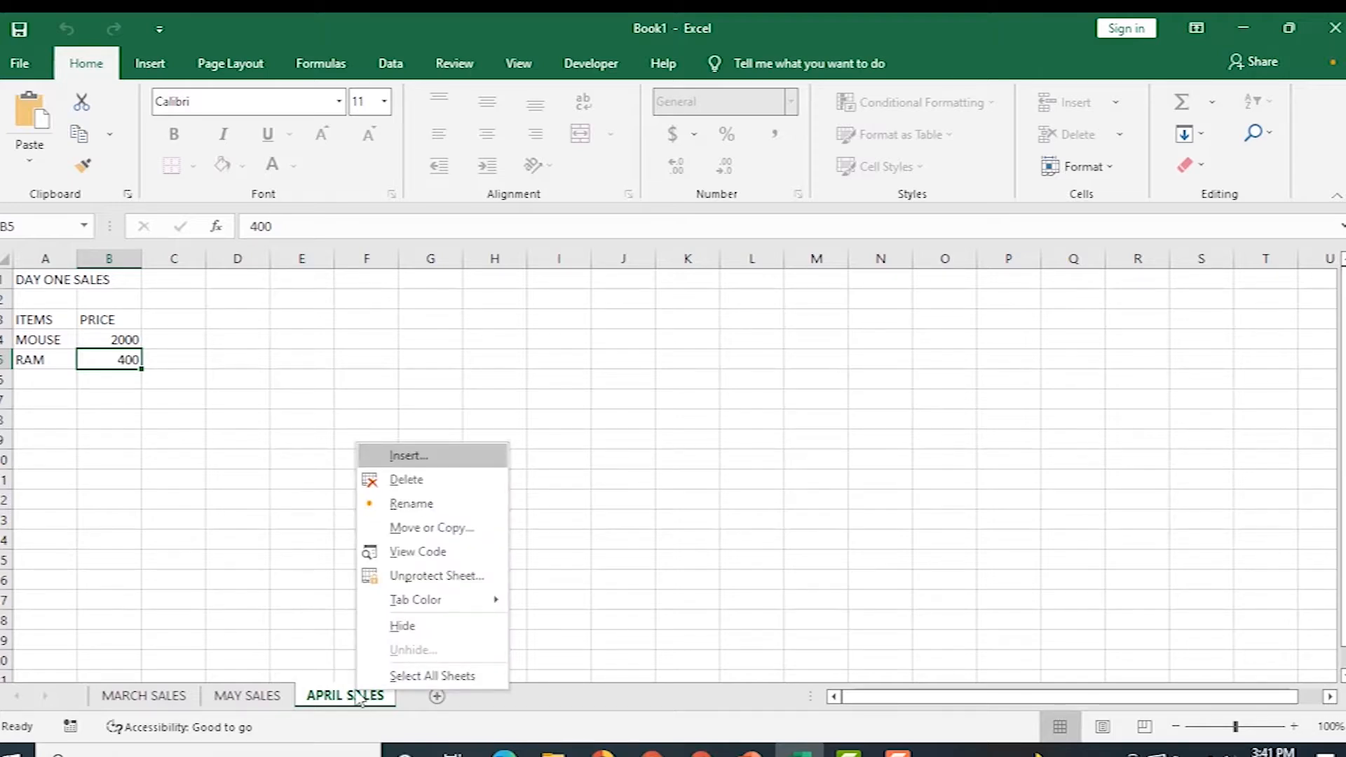
click(432, 577)
text(1234)
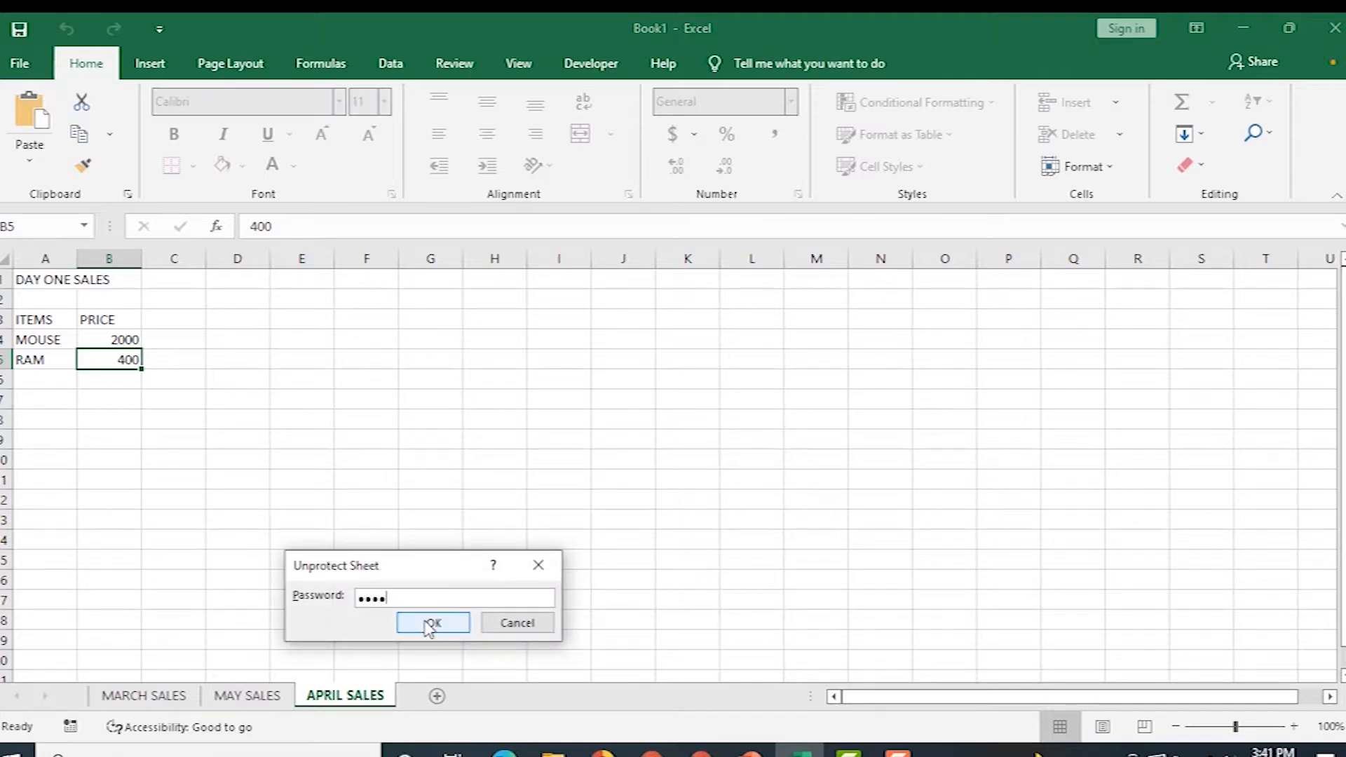
click(429, 624)
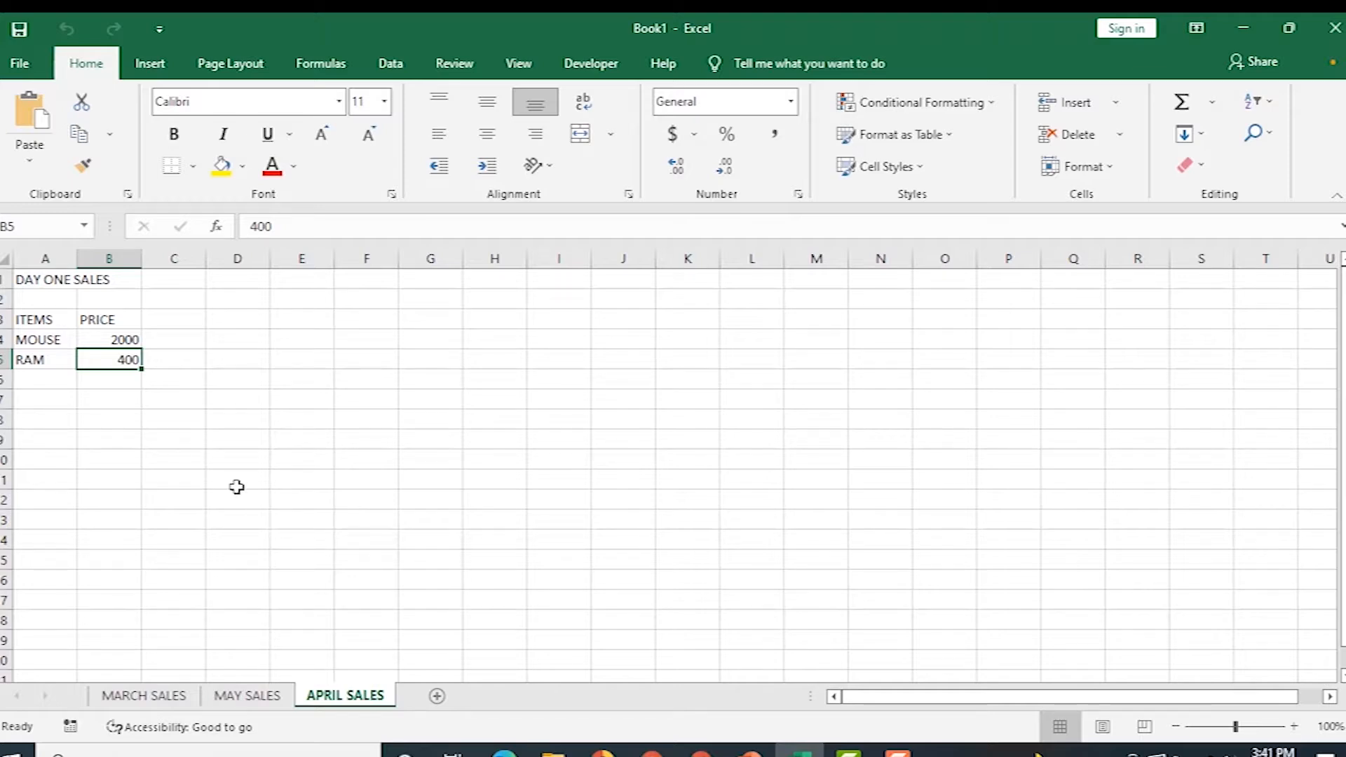
text(3898)
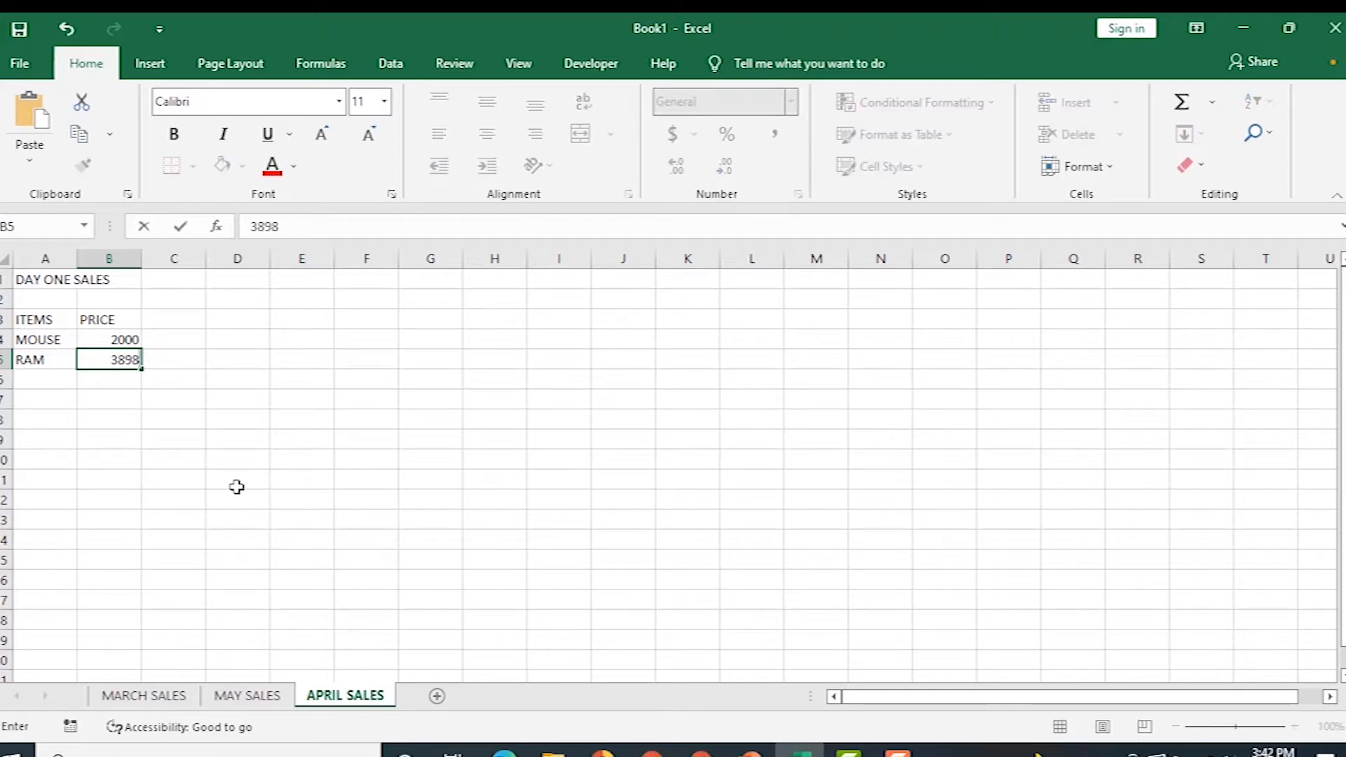
click(161, 459)
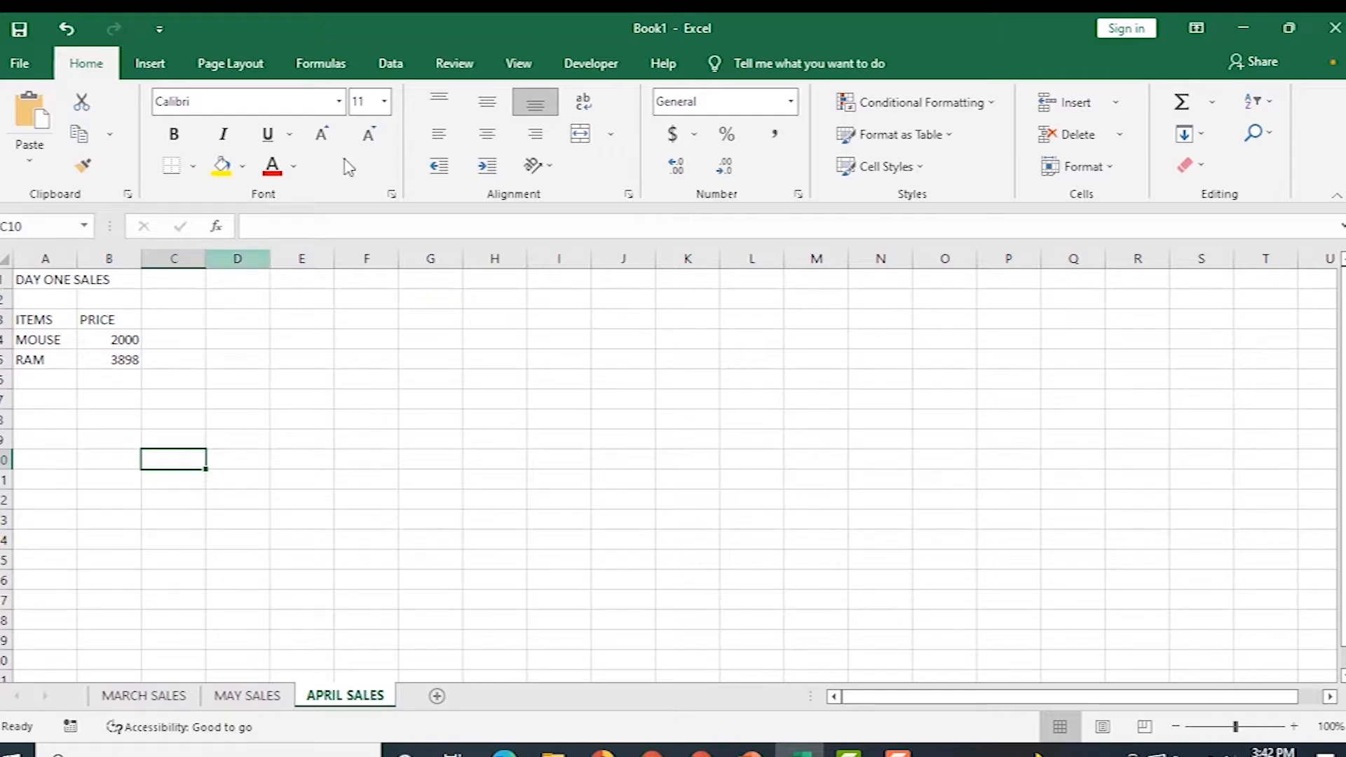
Protect APRIL SALES again from the Review tab, entering and confirming the sheet password.
click(457, 64)
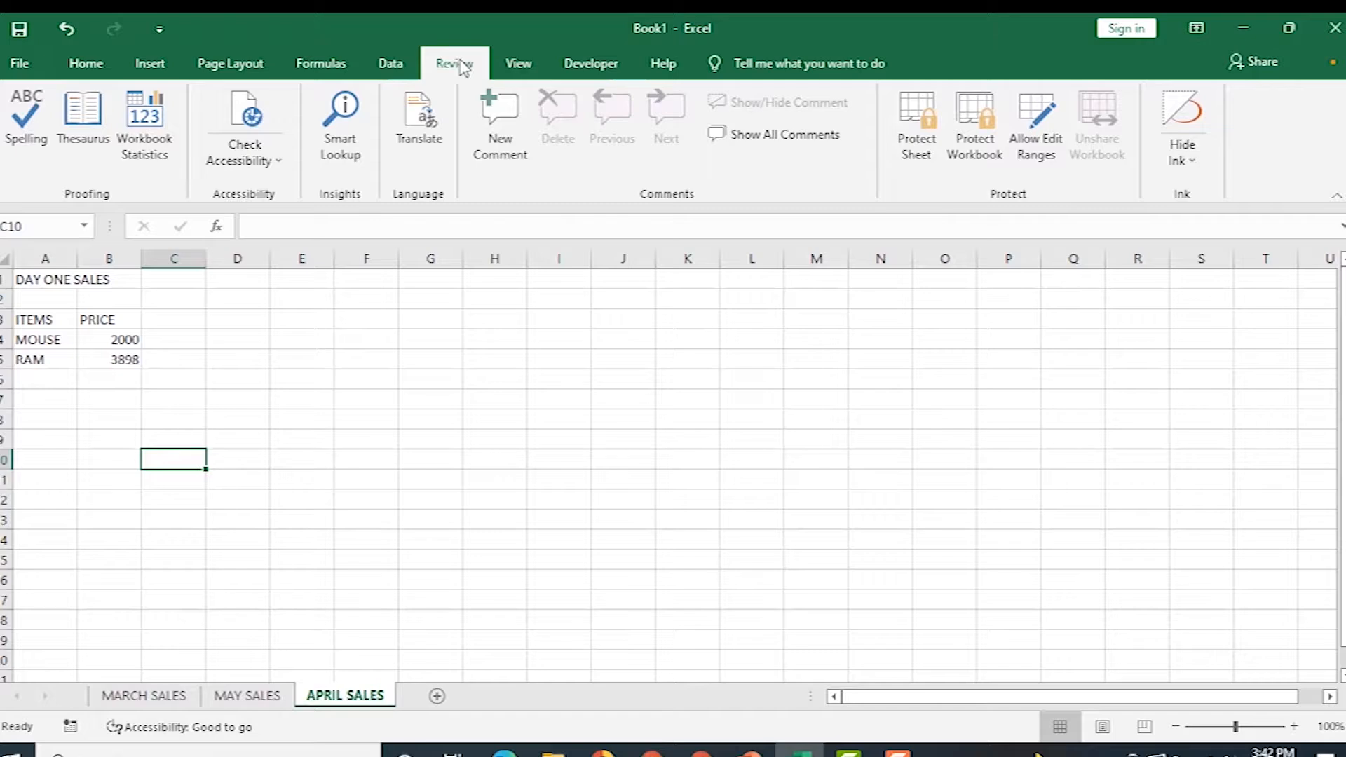
click(914, 157)
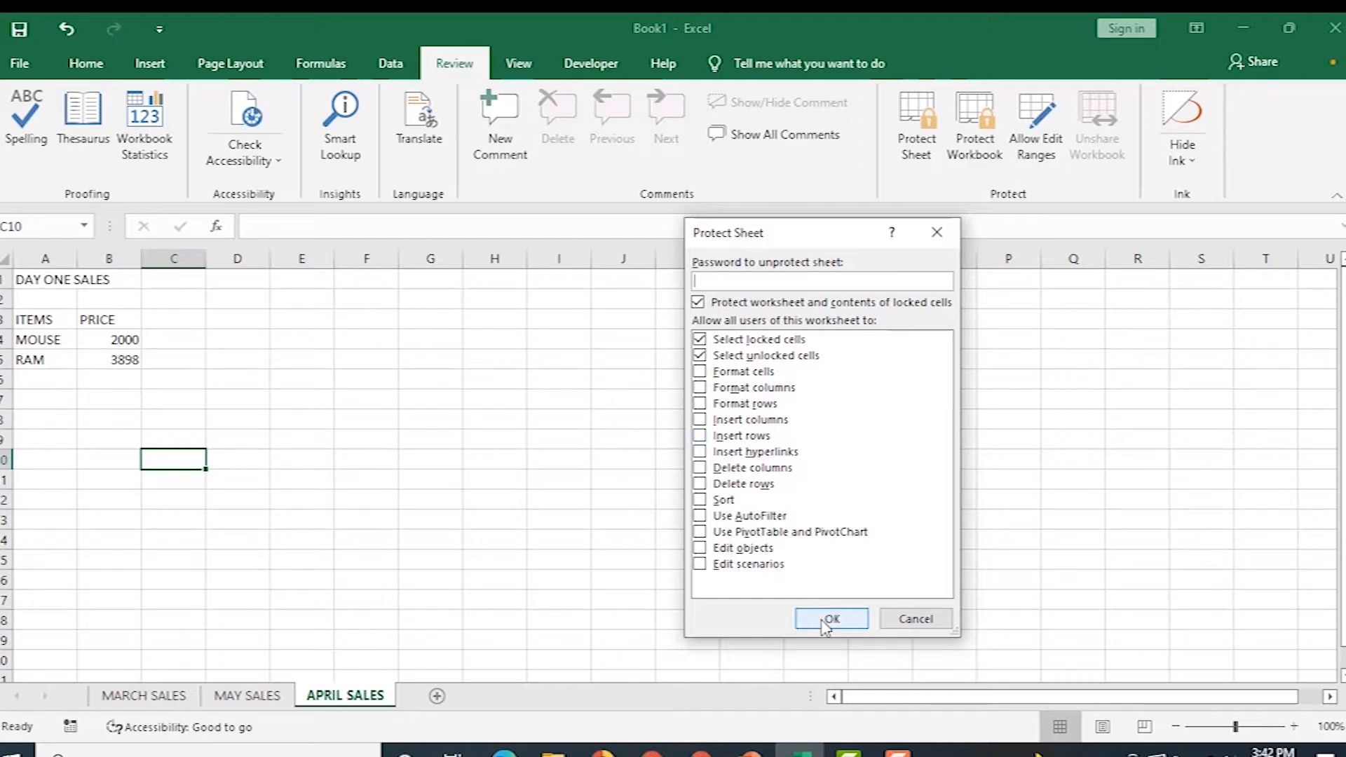
text(1234)
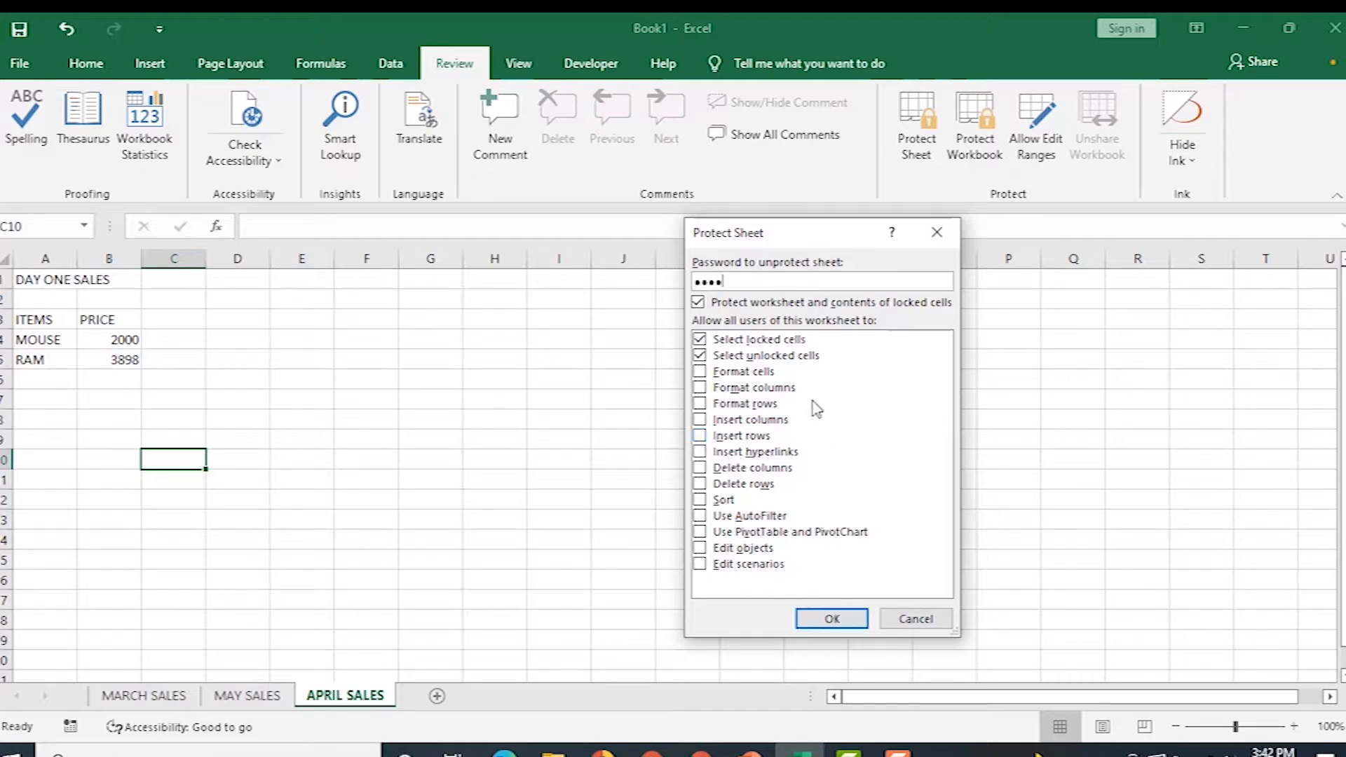
click(830, 619)
text(1234)
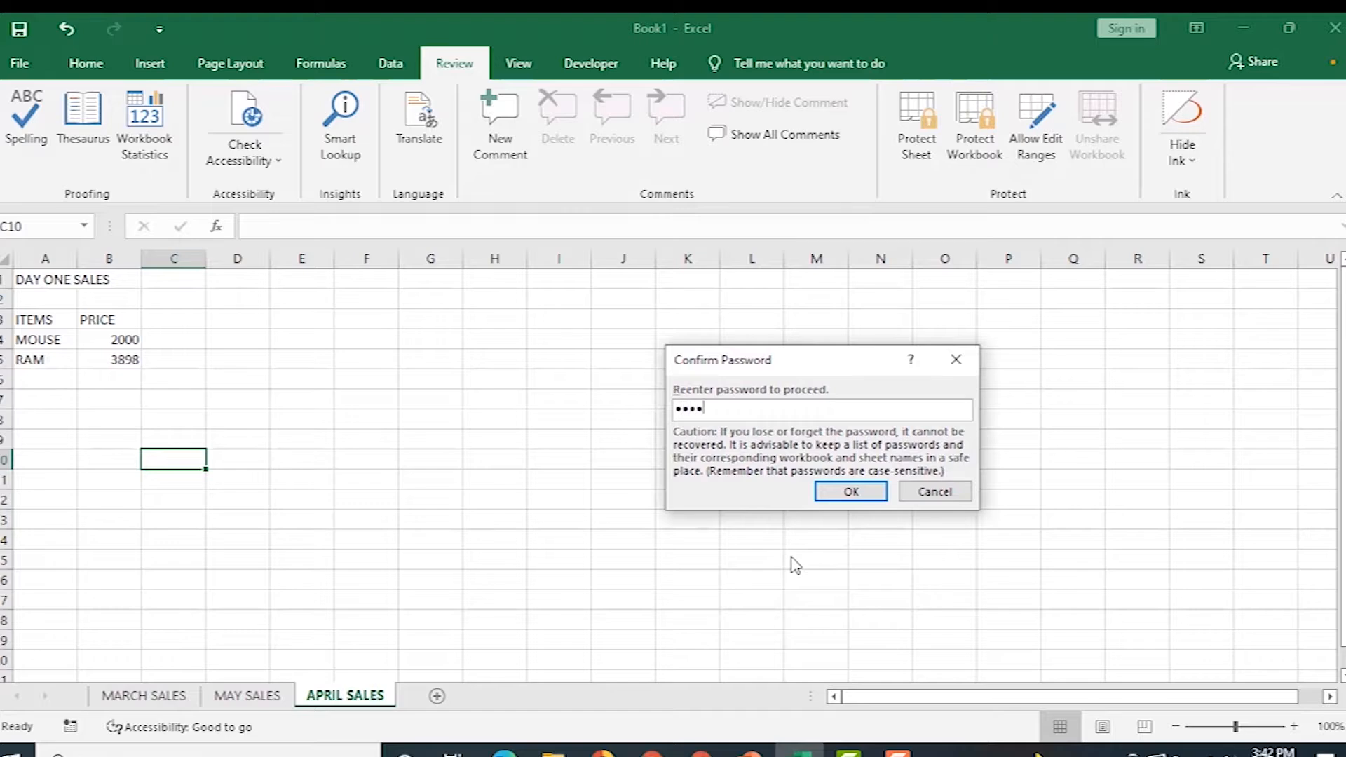
click(845, 491)
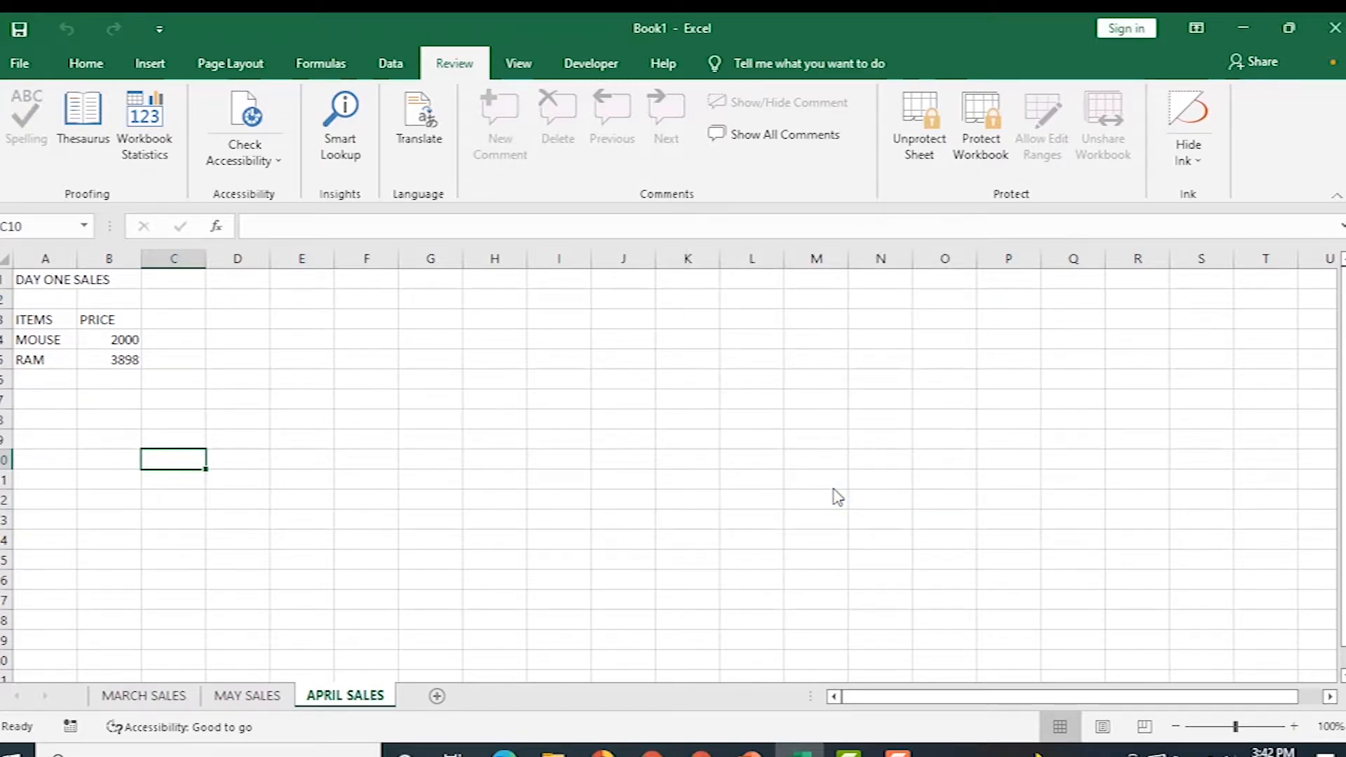
click(93, 67)
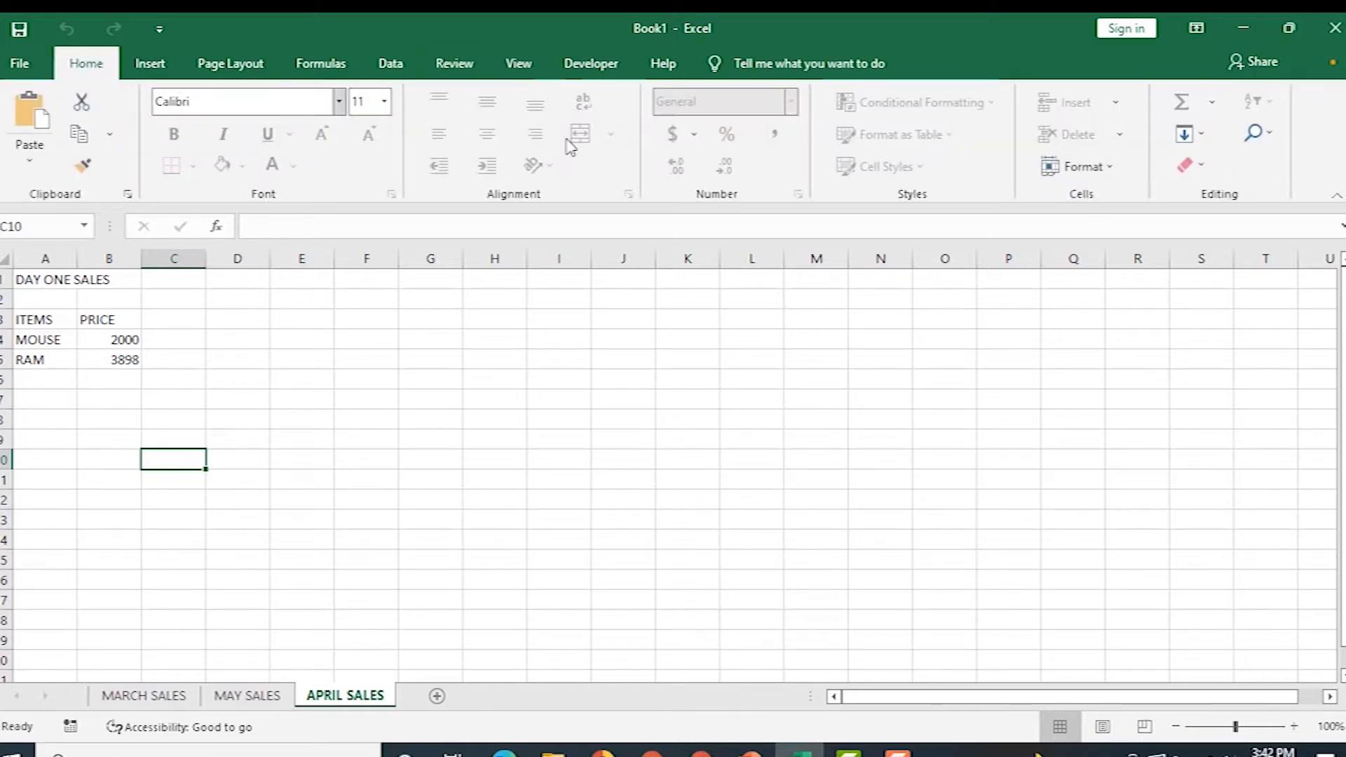
Unprotect APRIL SALES through Home > Format by entering the sheet password.
click(1095, 175)
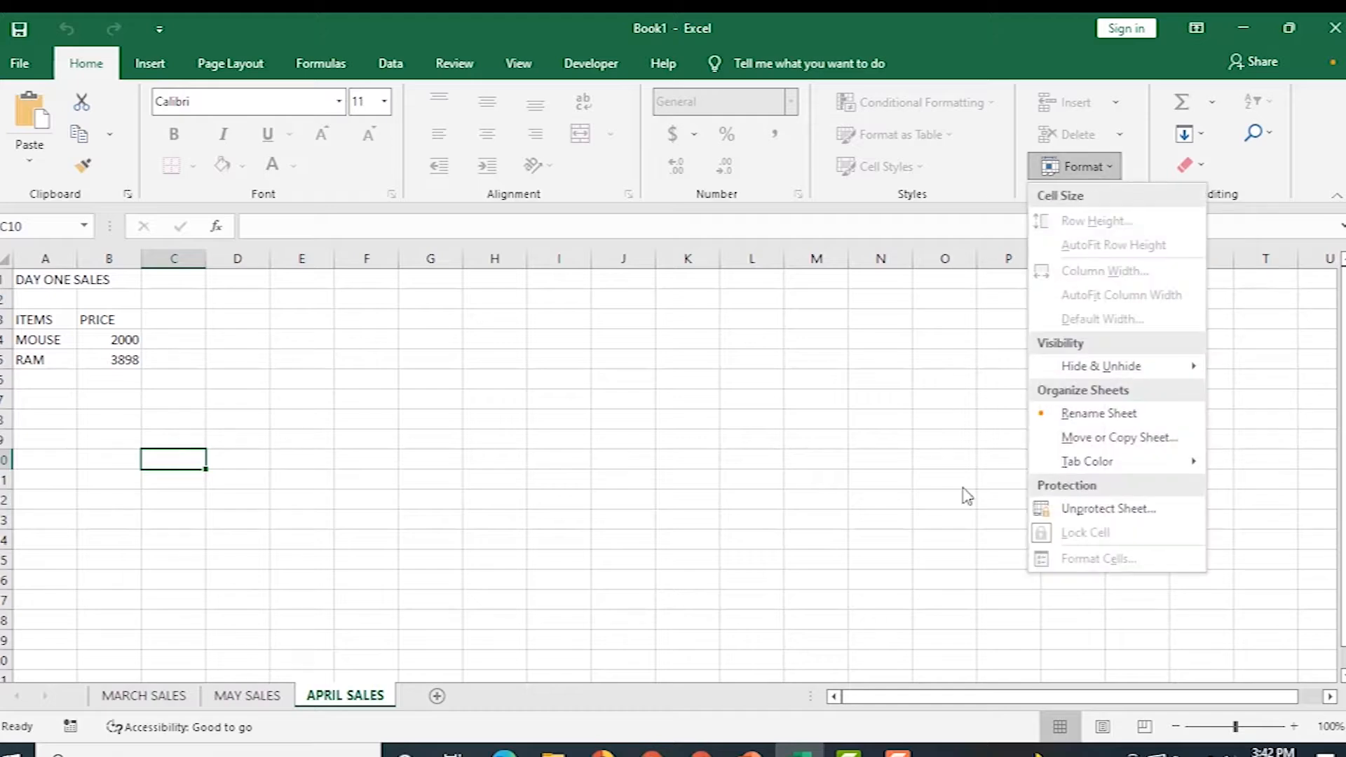
click(1099, 516)
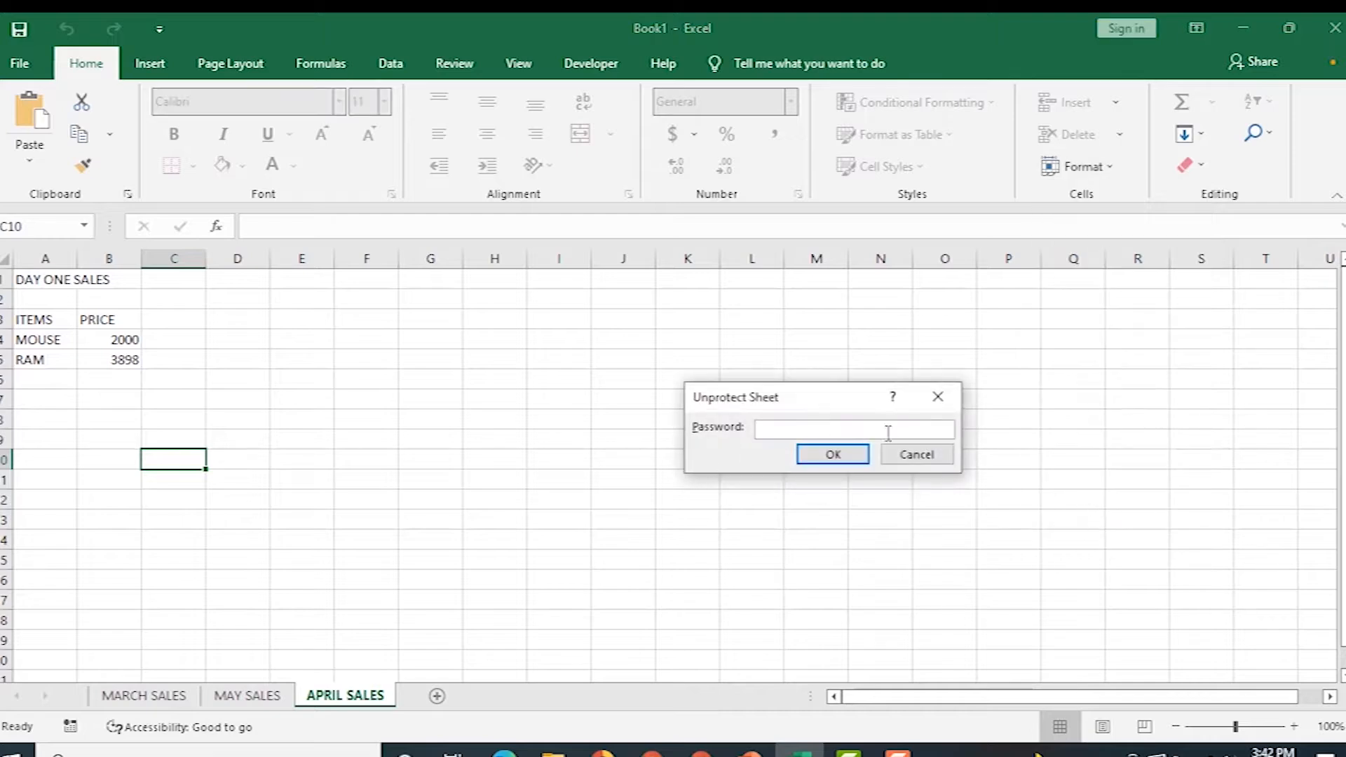
text(1234)
click(833, 455)
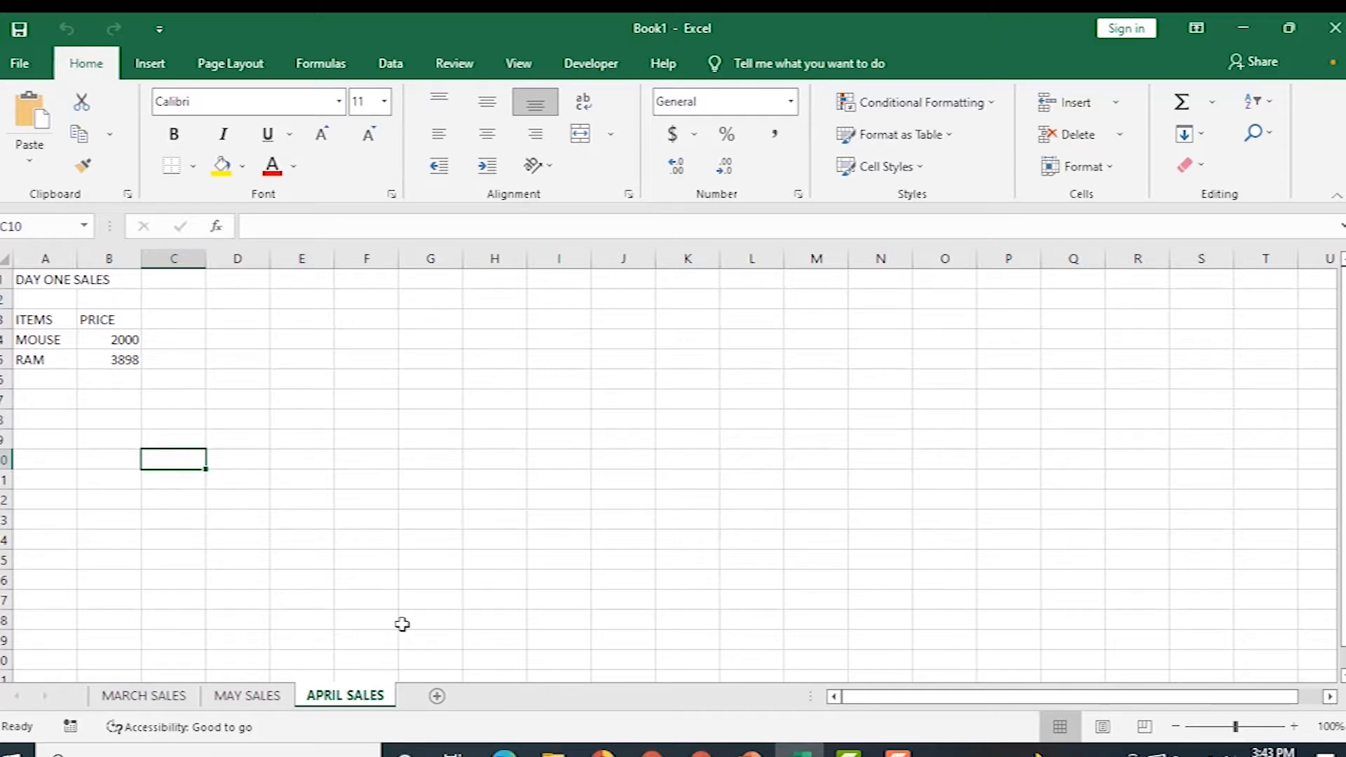
Hide the APRIL SALES and MAY SALES sheets, leaving only MARCH SALES visible.
right_click(332, 702)
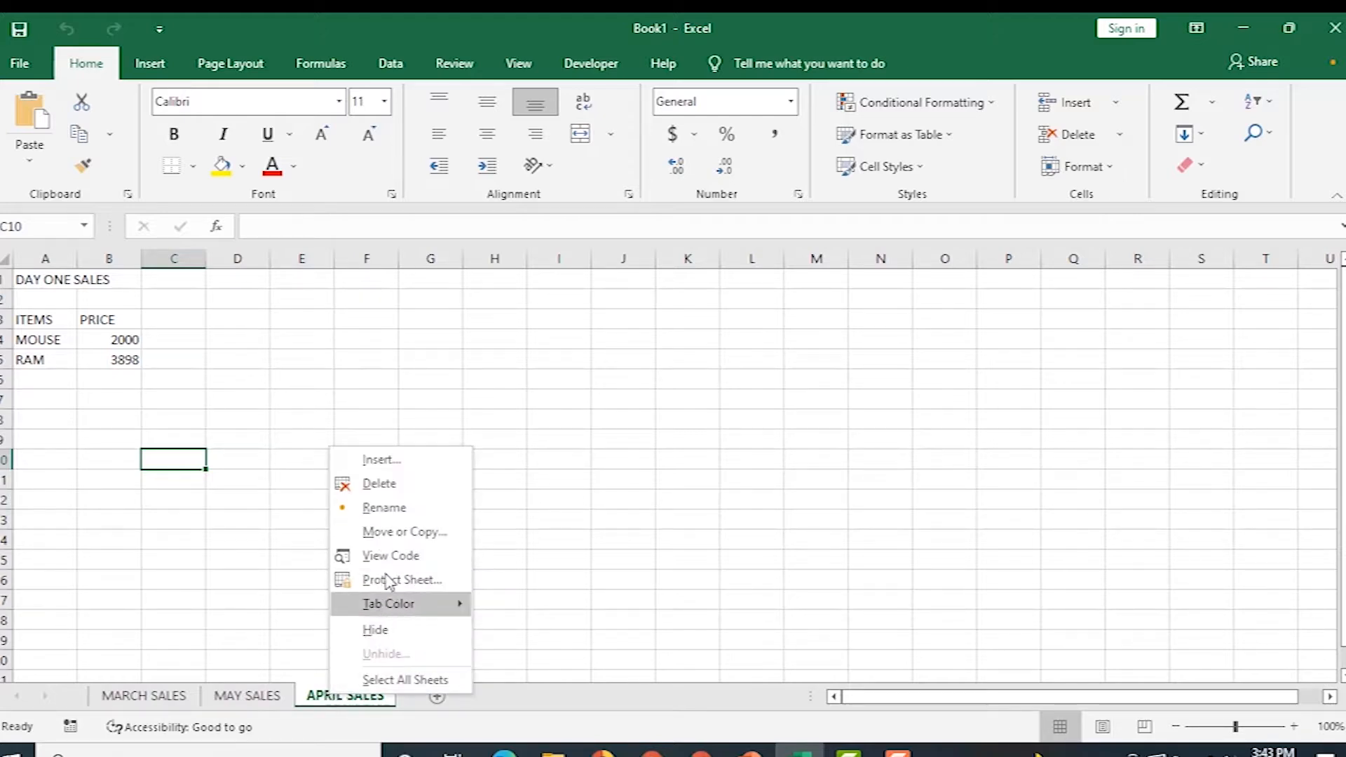
click(384, 637)
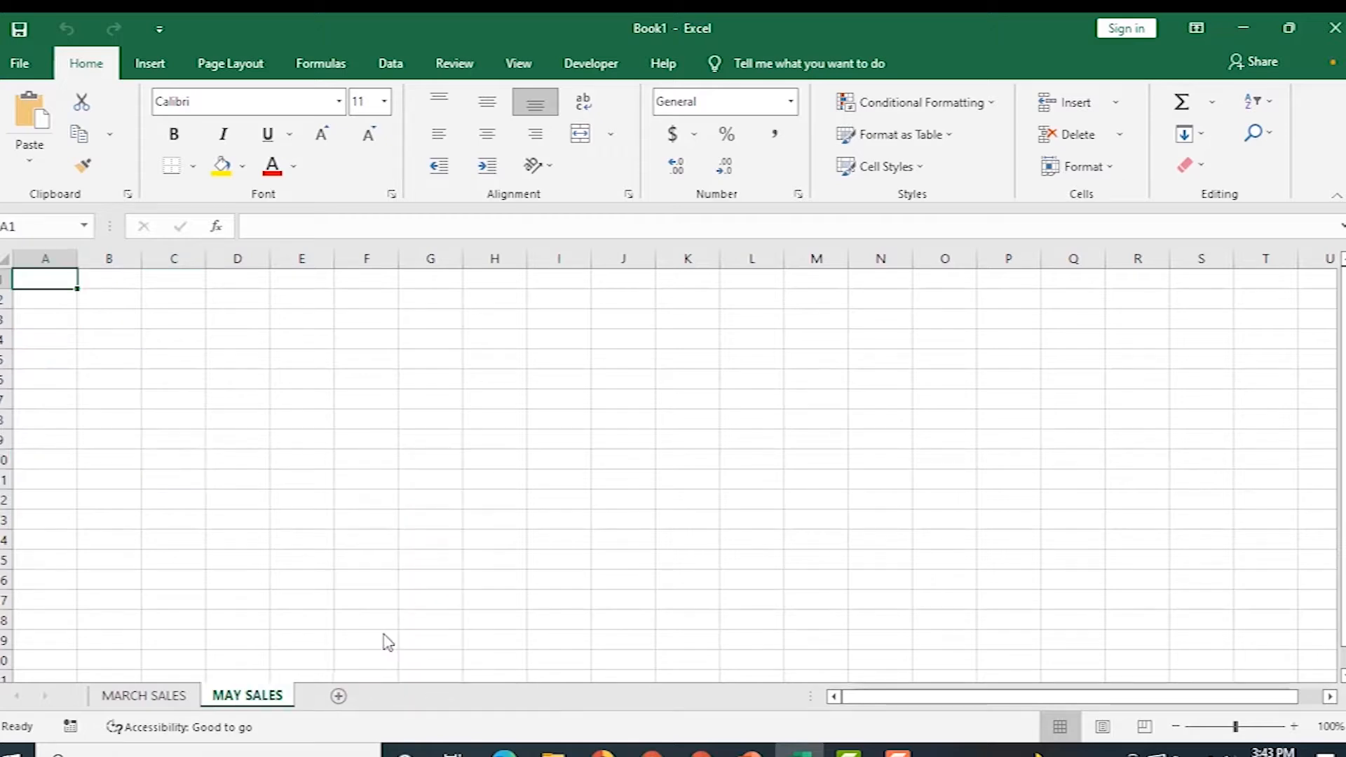
right_click(248, 698)
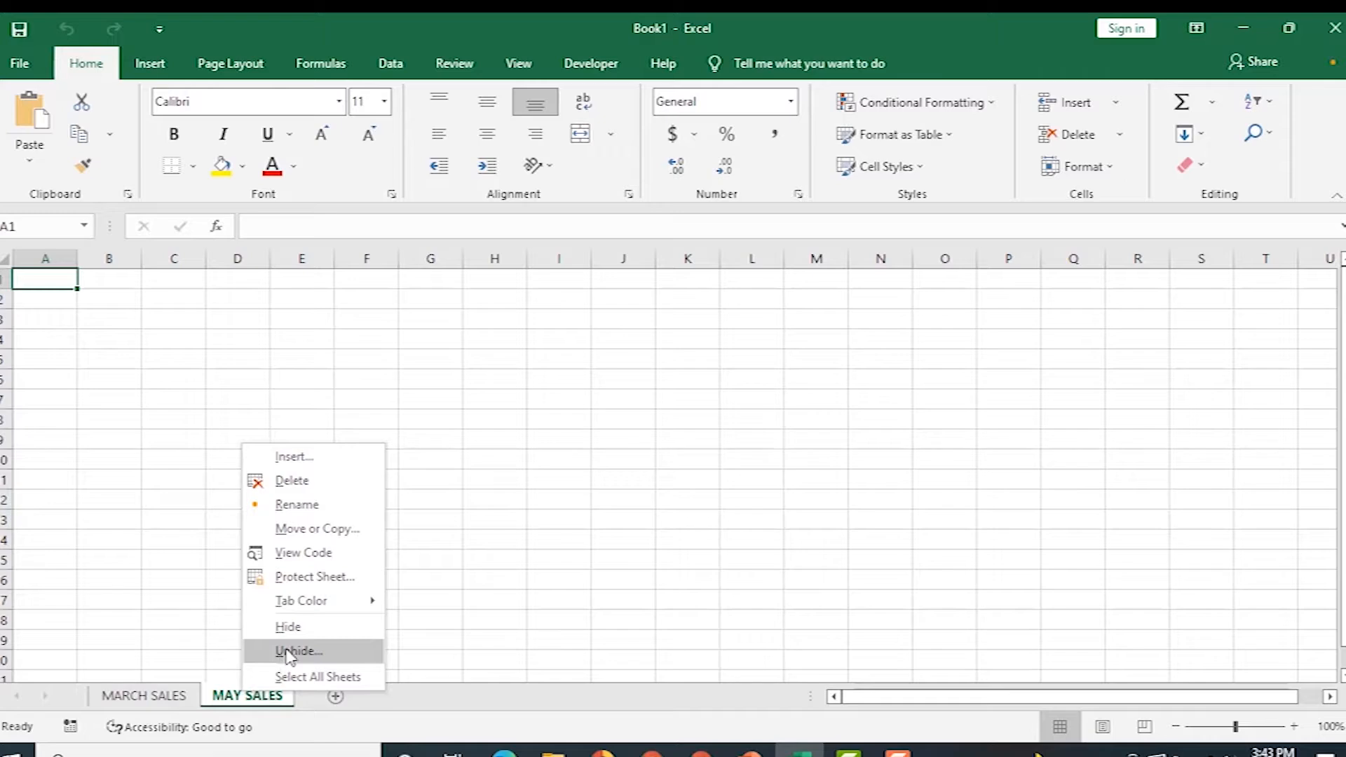
click(289, 626)
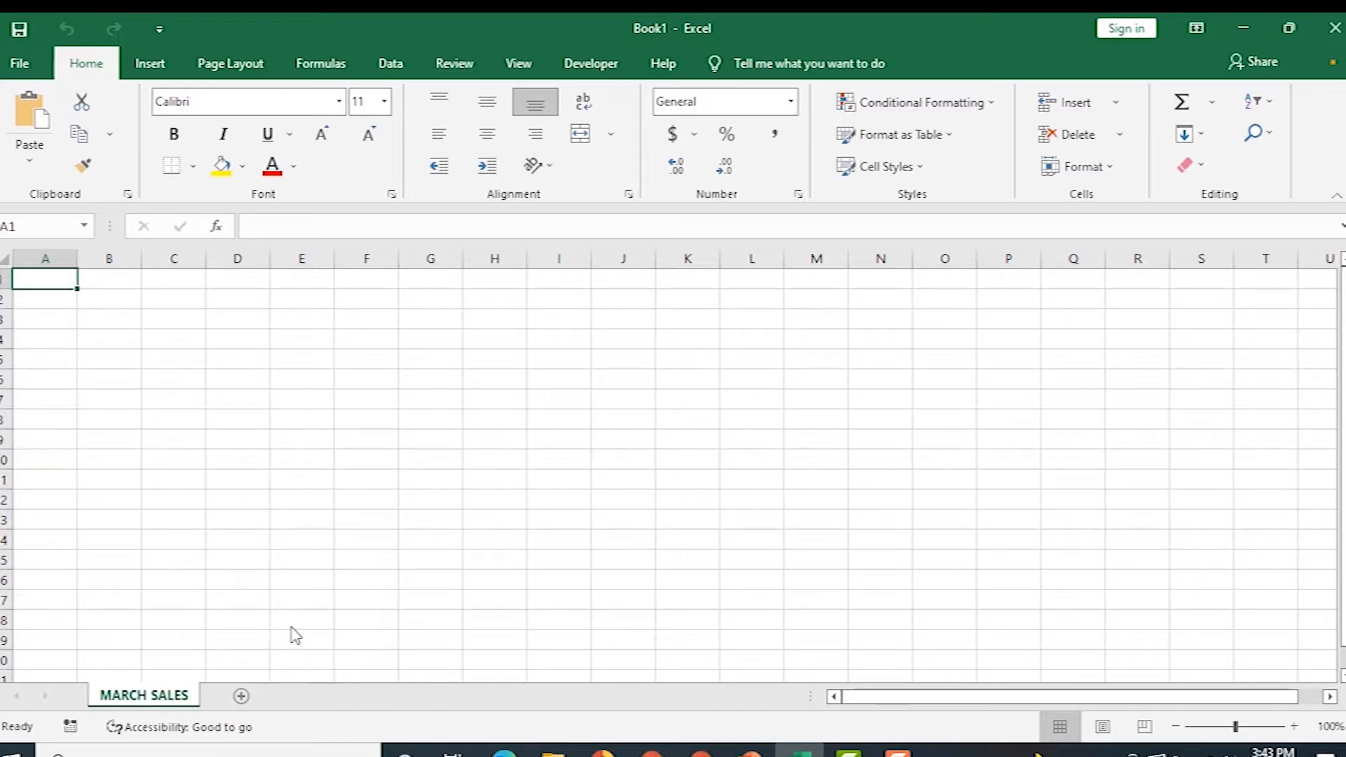
Unhide the MAY SALES sheet, then the APRIL SALES sheet, from the sheet-tab Unhide list.
right_click(143, 699)
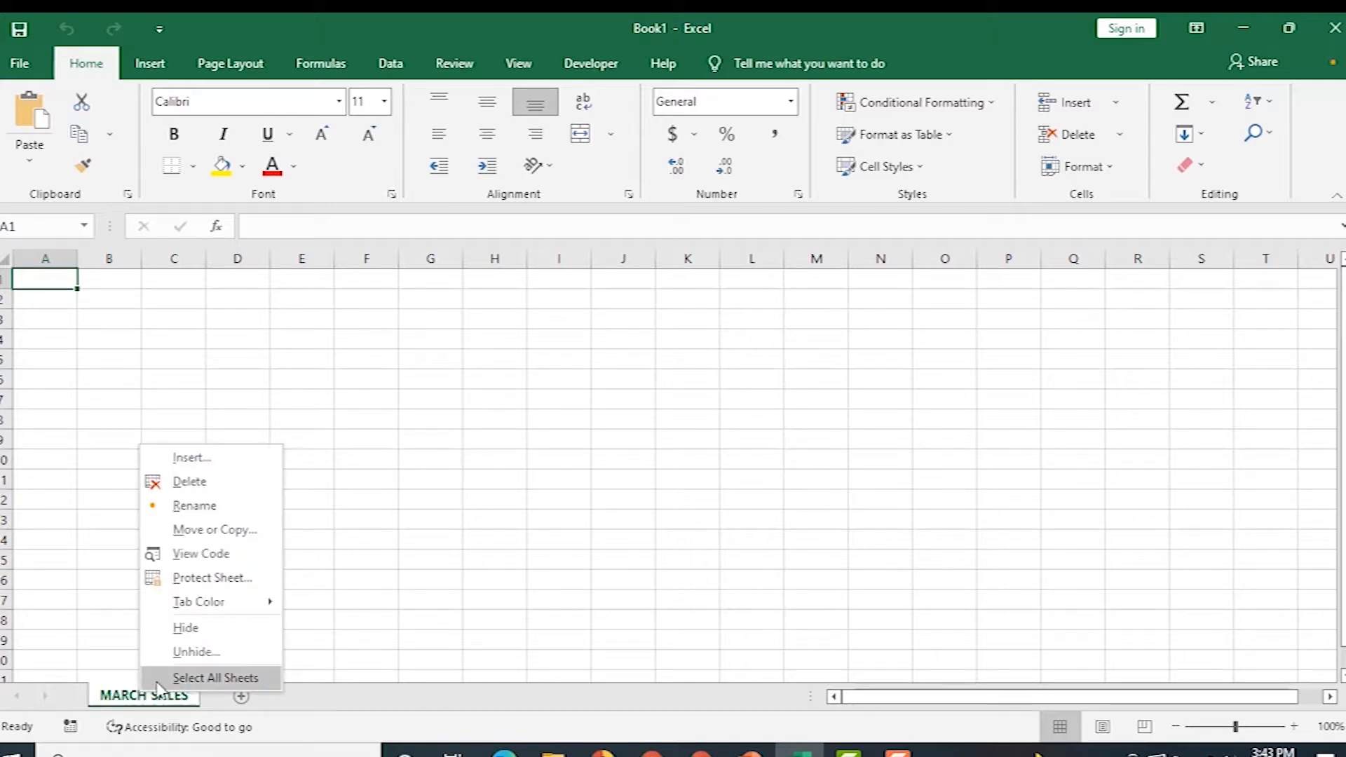
click(197, 652)
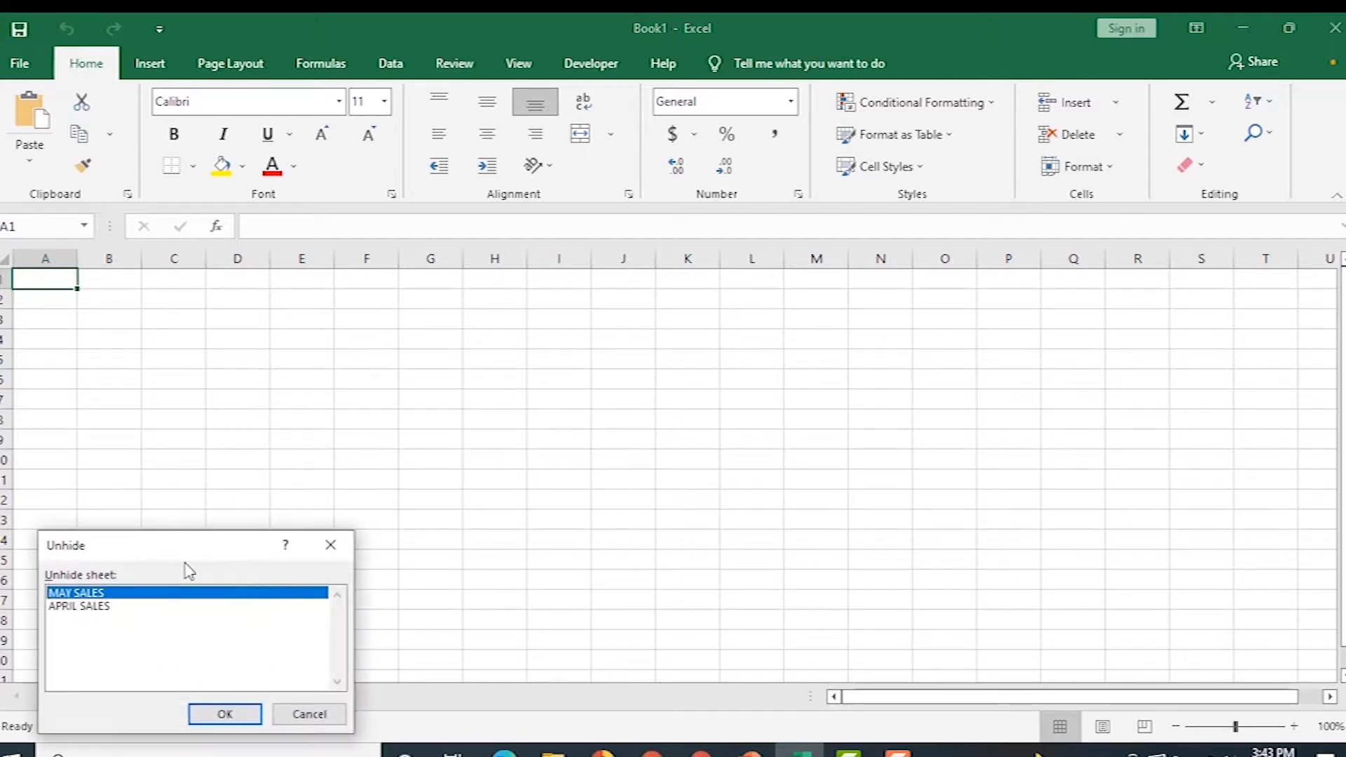
drag(192, 556, 353, 496)
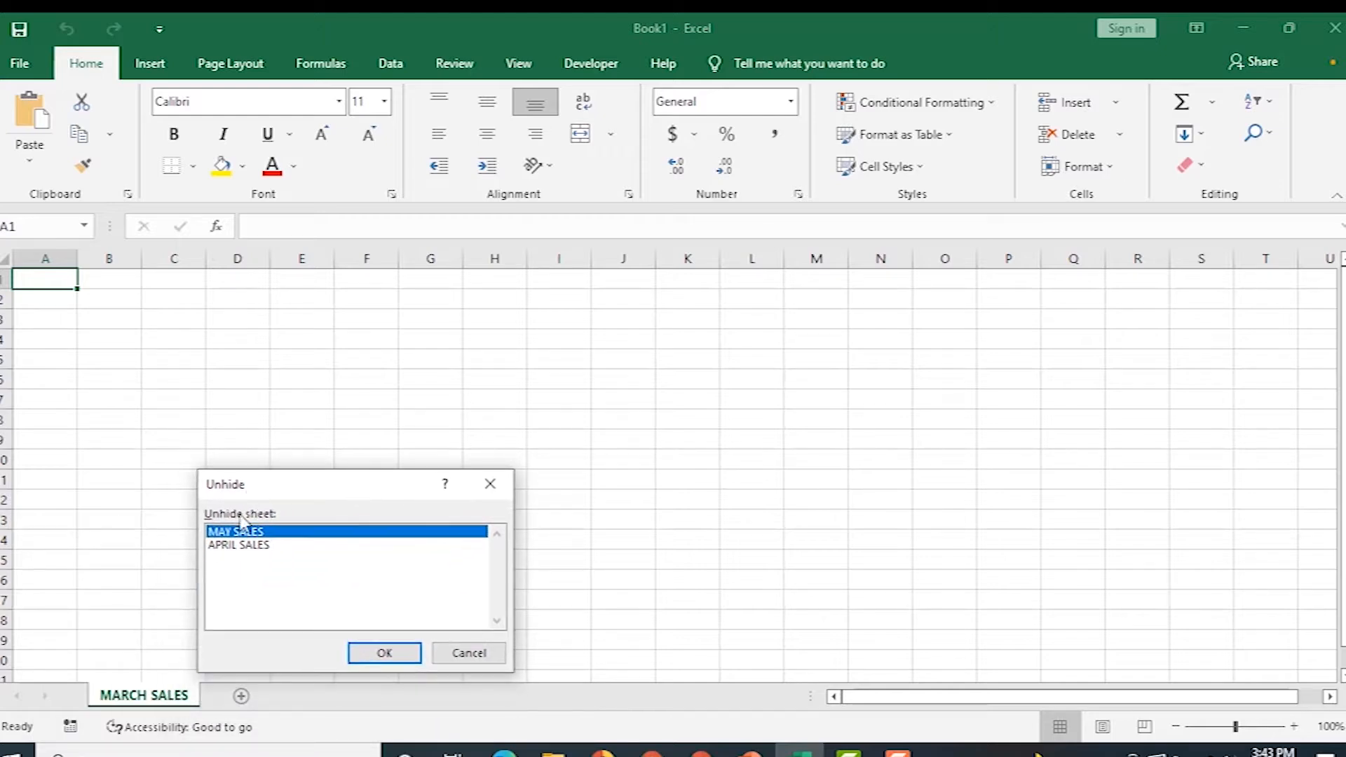
click(379, 654)
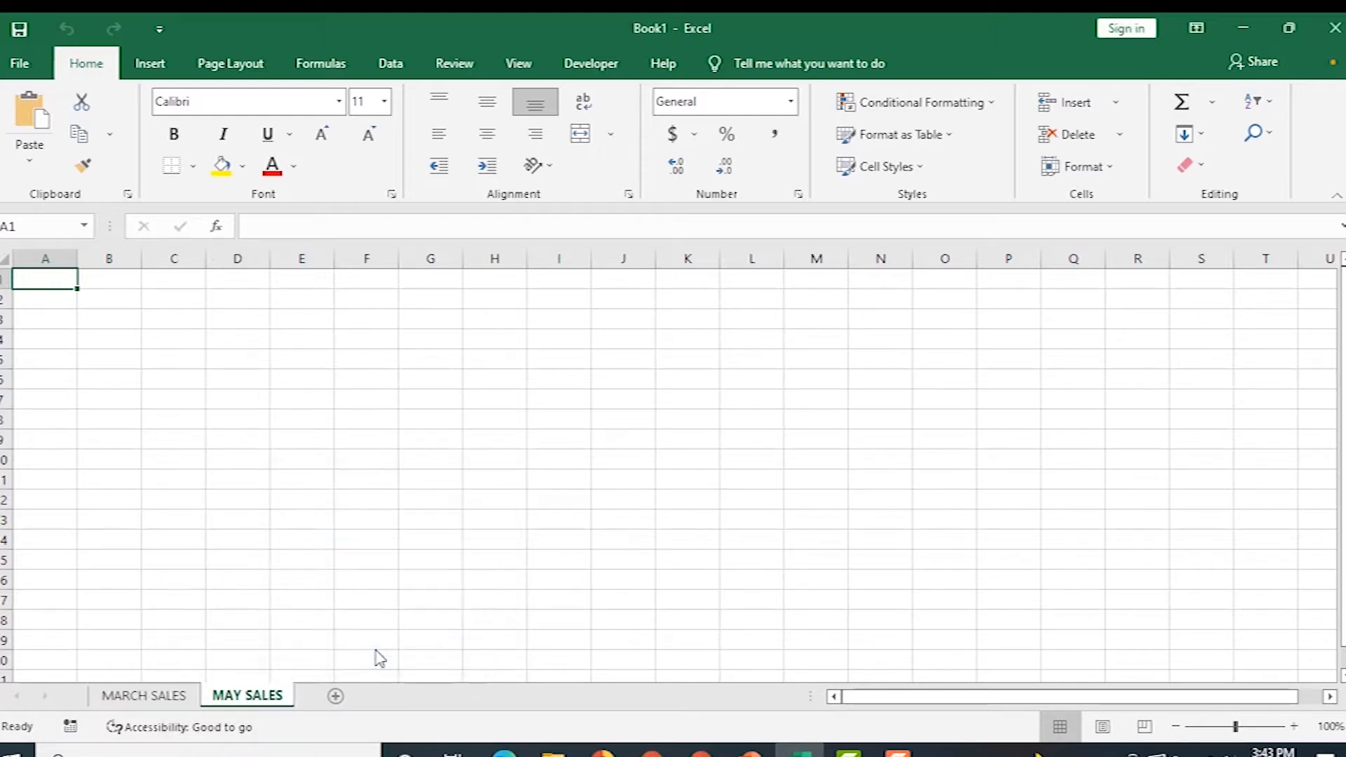
right_click(254, 701)
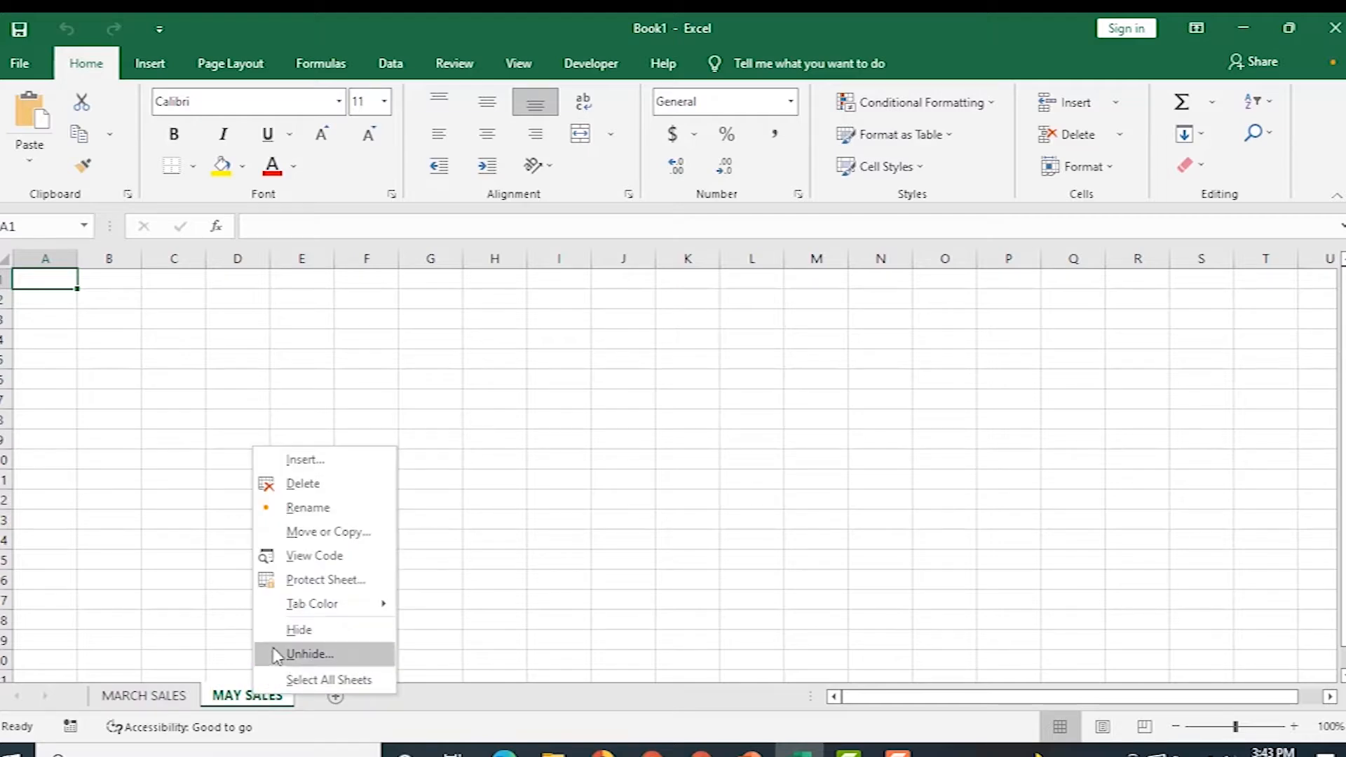
click(295, 655)
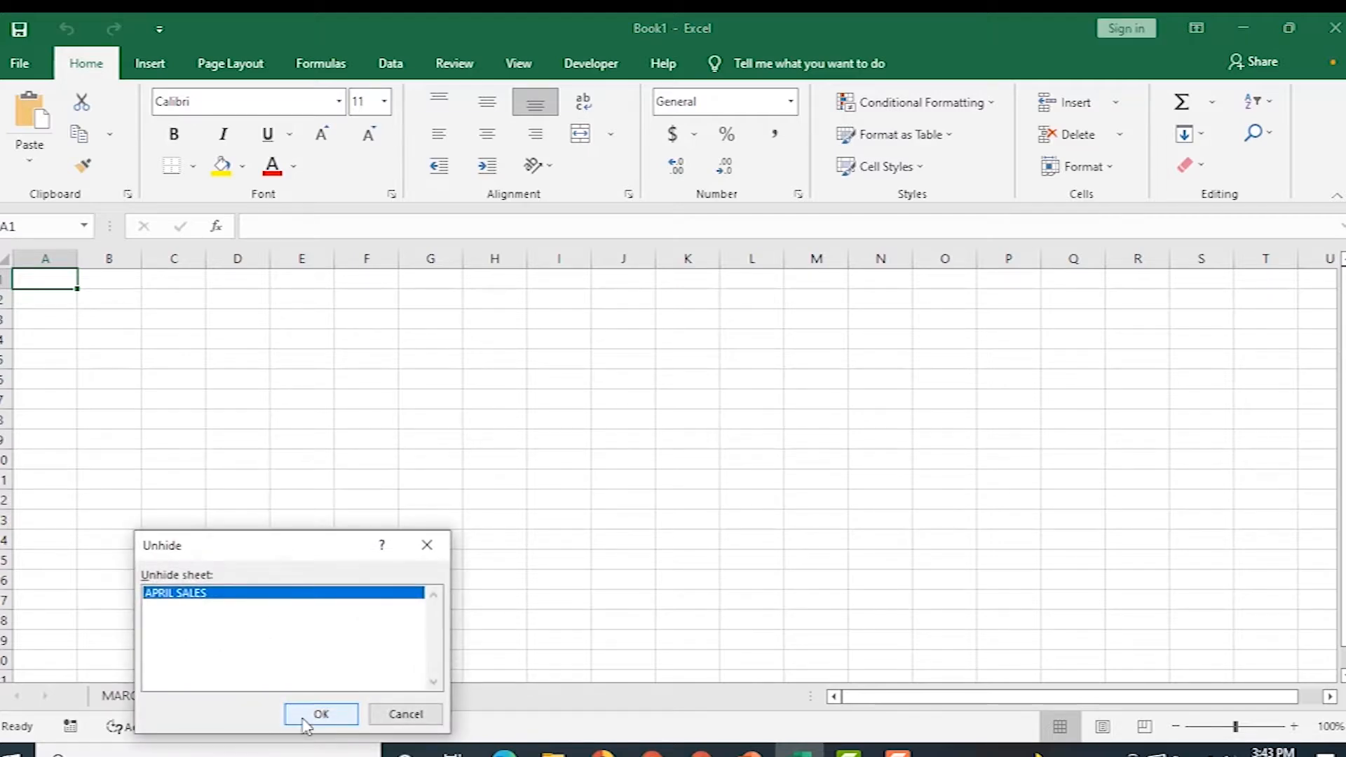
click(315, 715)
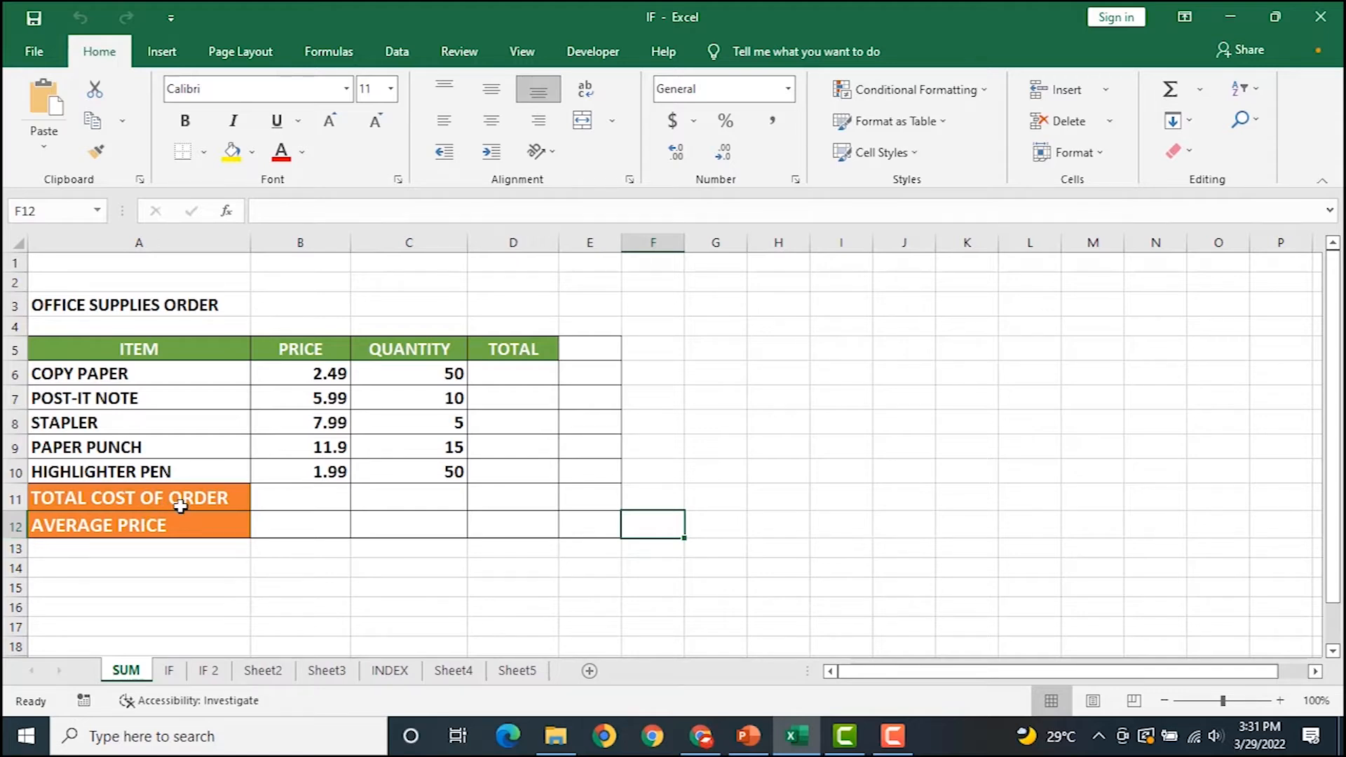
Select cell B11 on the SUM sheet for the price total.
click(270, 499)
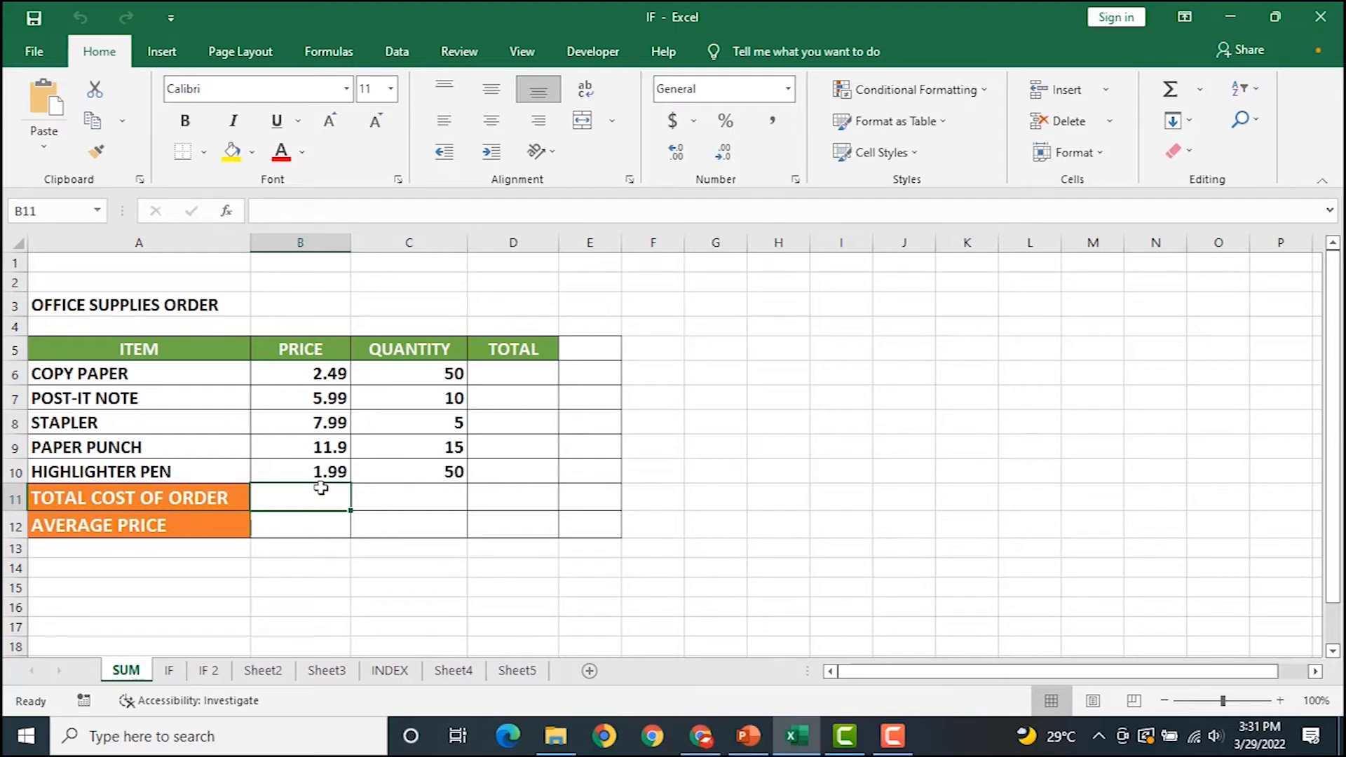
Enter =SUM(B6:B10) in B11 for a price total of 30.36 and make it bold.
text(=su)
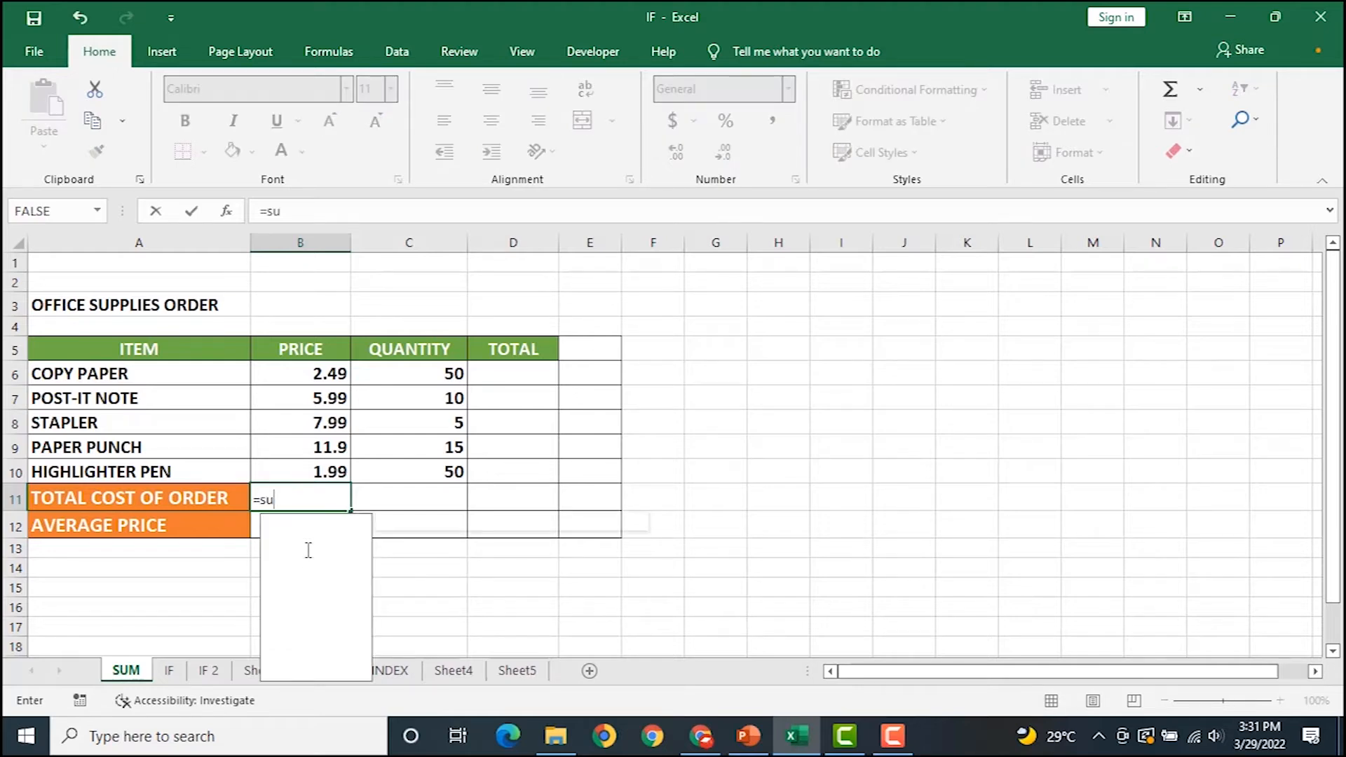
text(M)
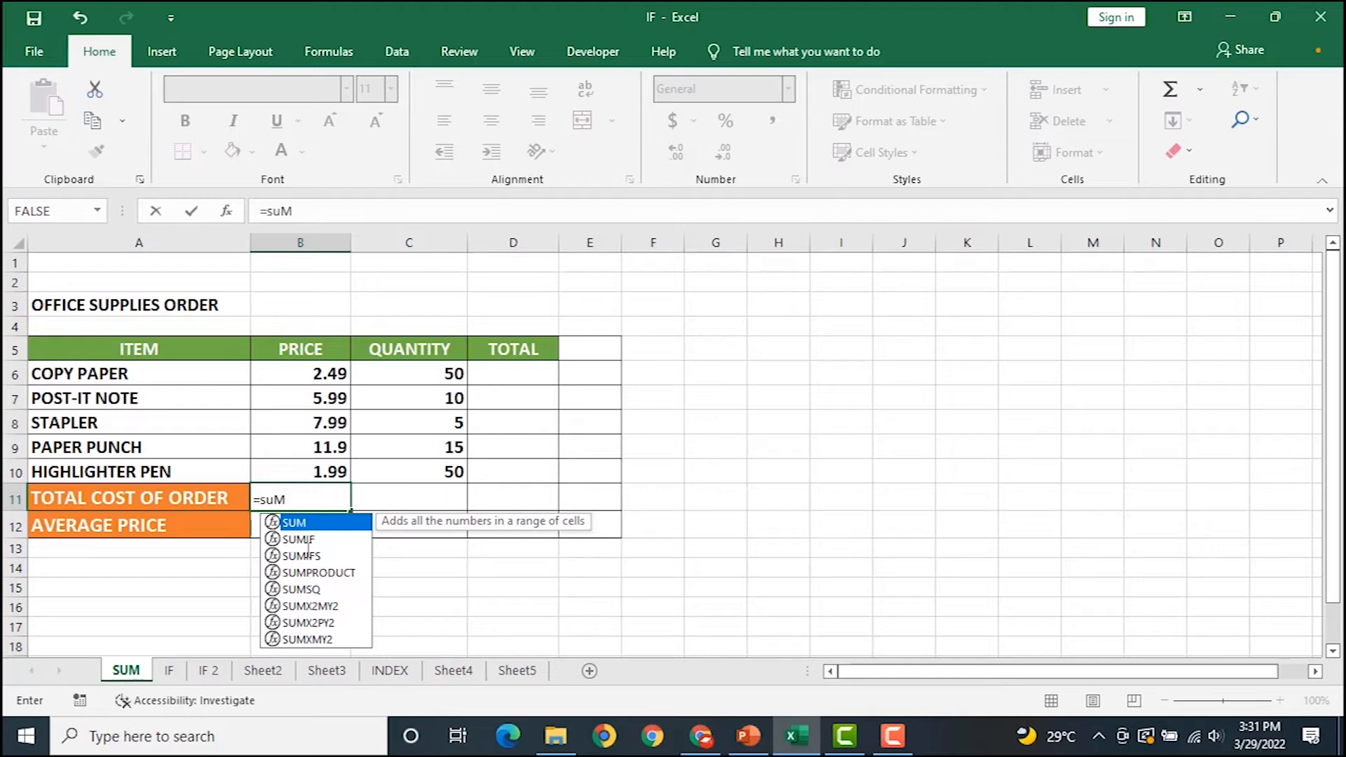
key(BackSpace)
key(BackSpace)
key(BackSpace)
text(S)
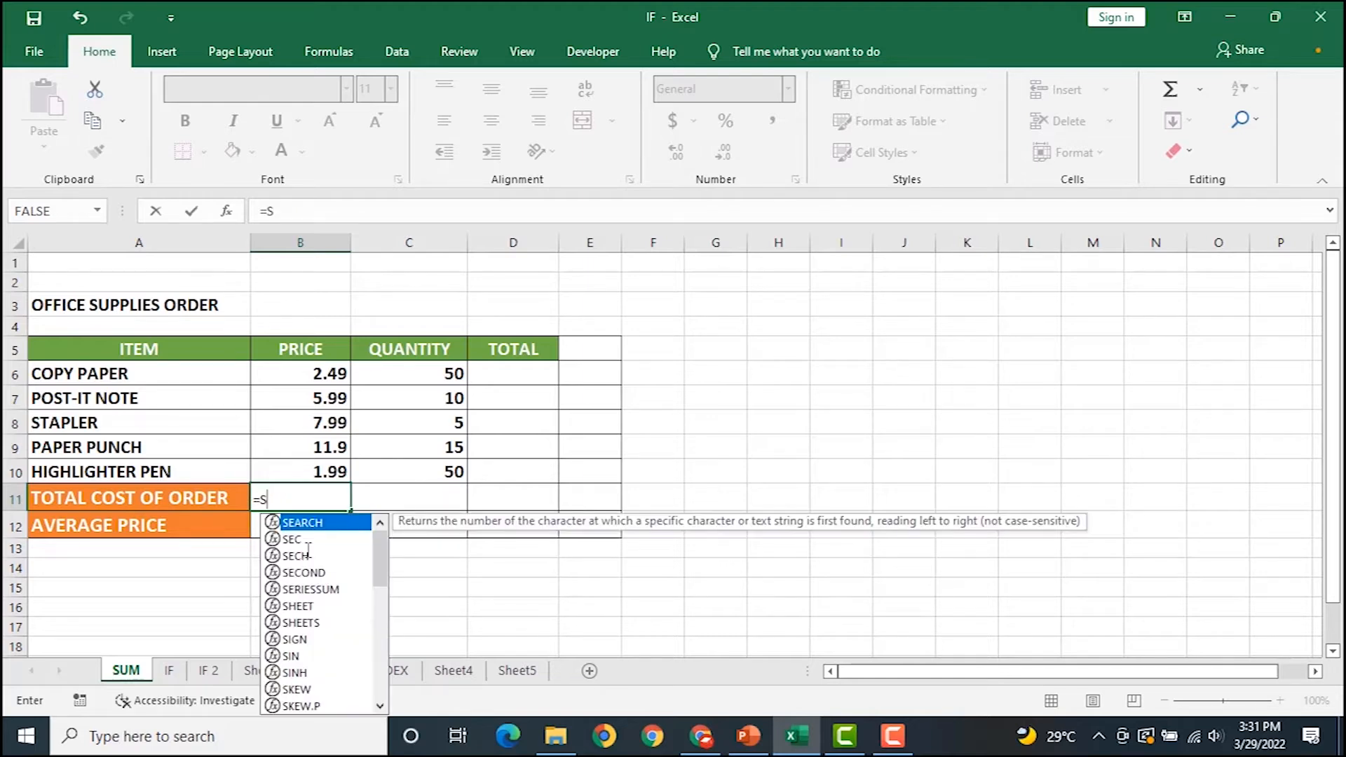
text(UM)
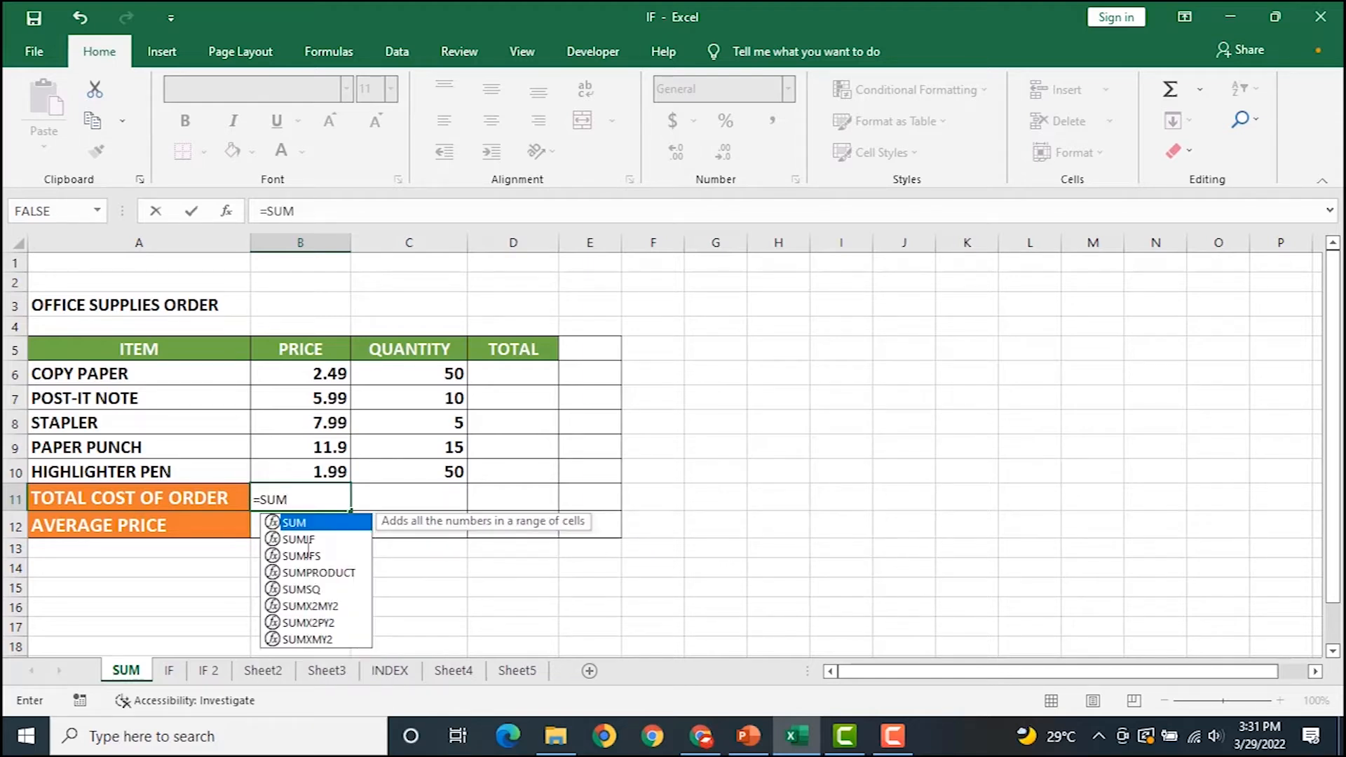
text(()
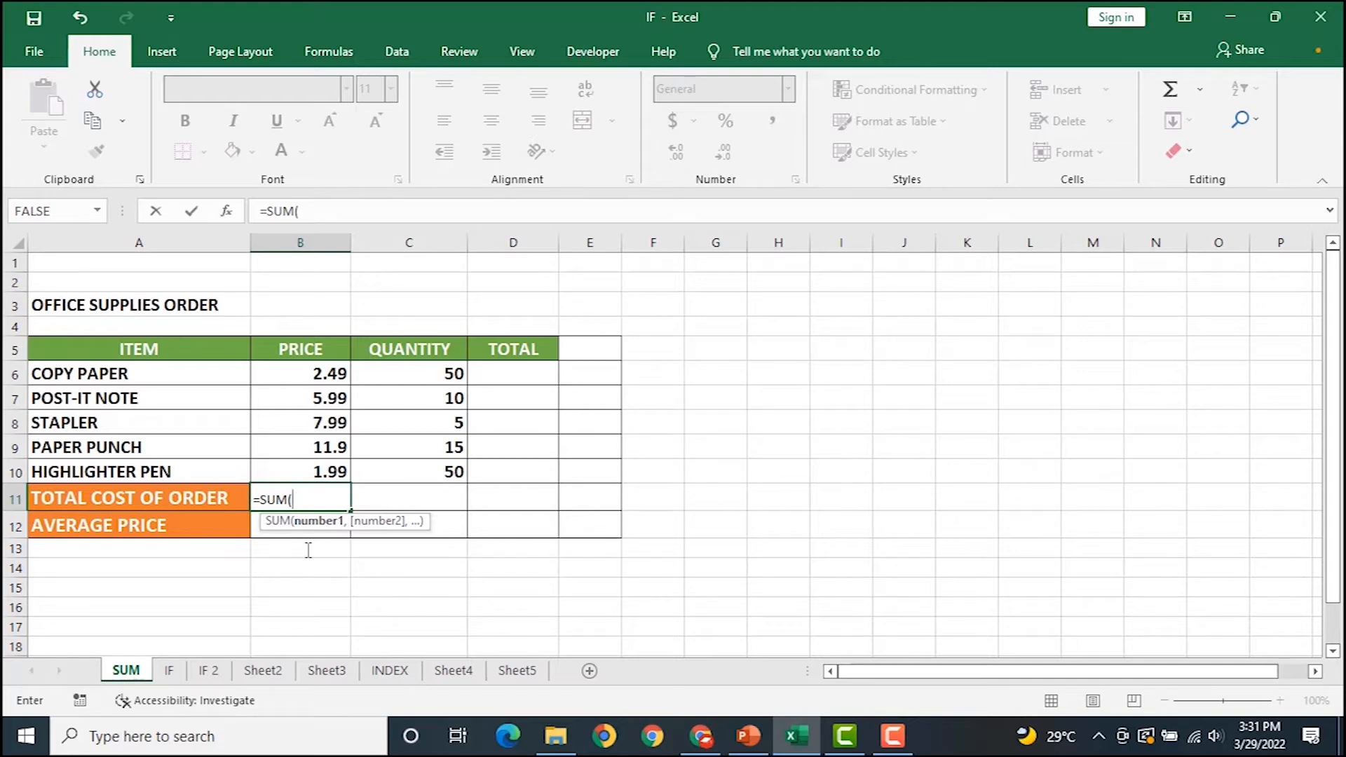
drag(333, 369, 333, 471)
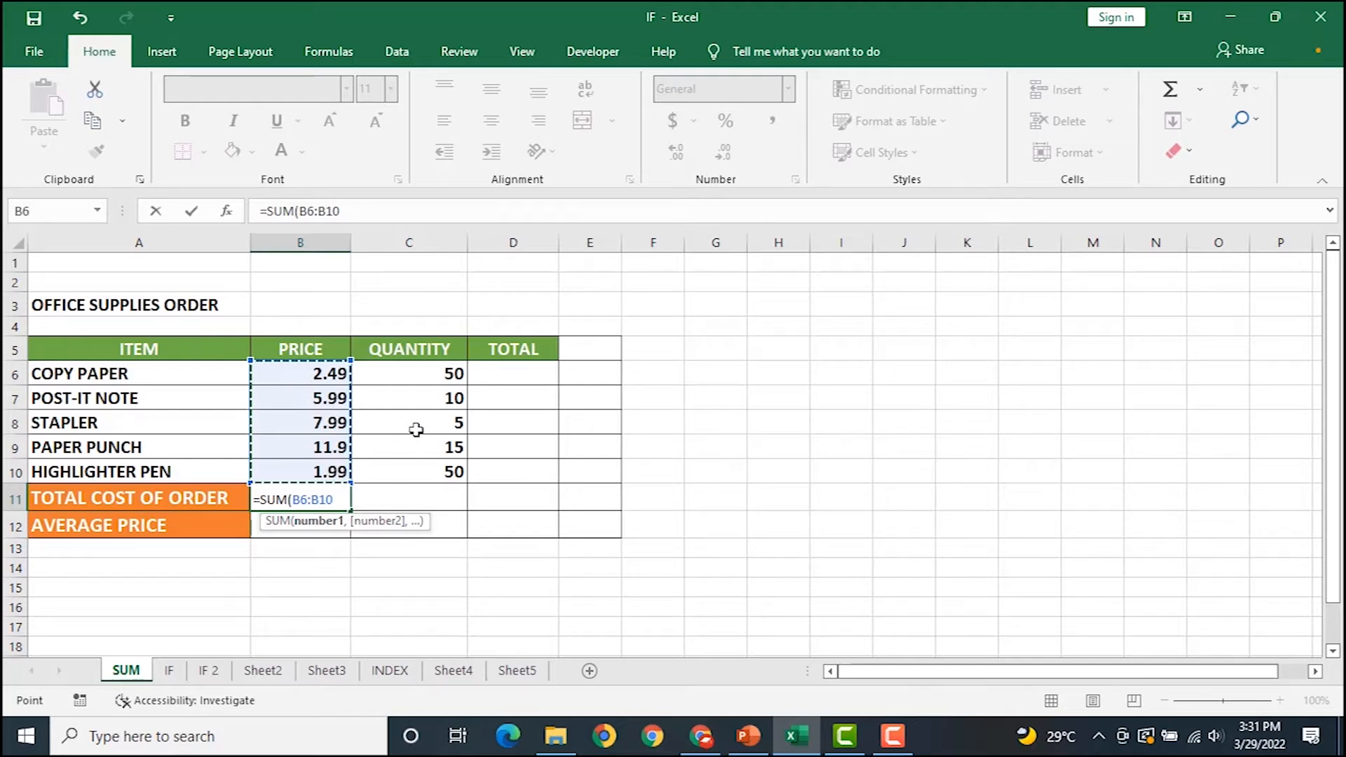
text())
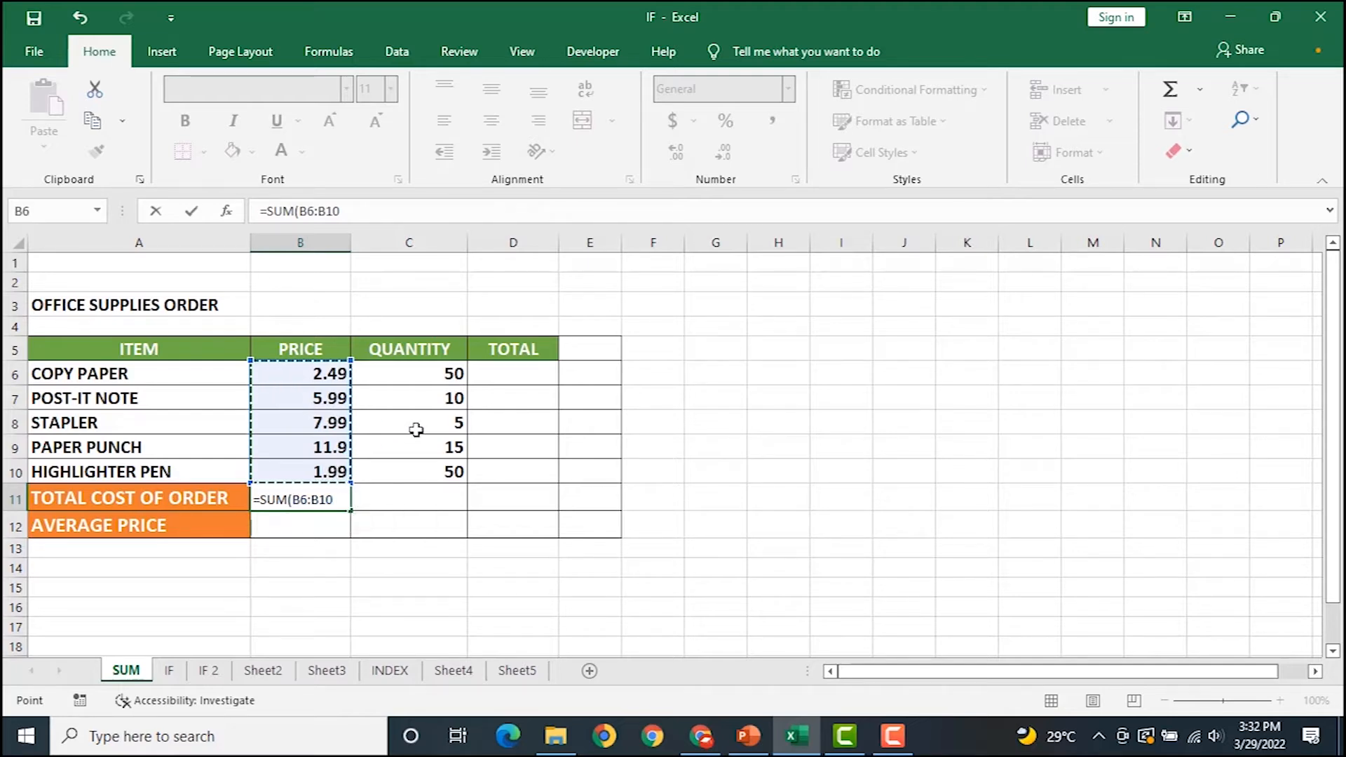
key(Return)
click(317, 496)
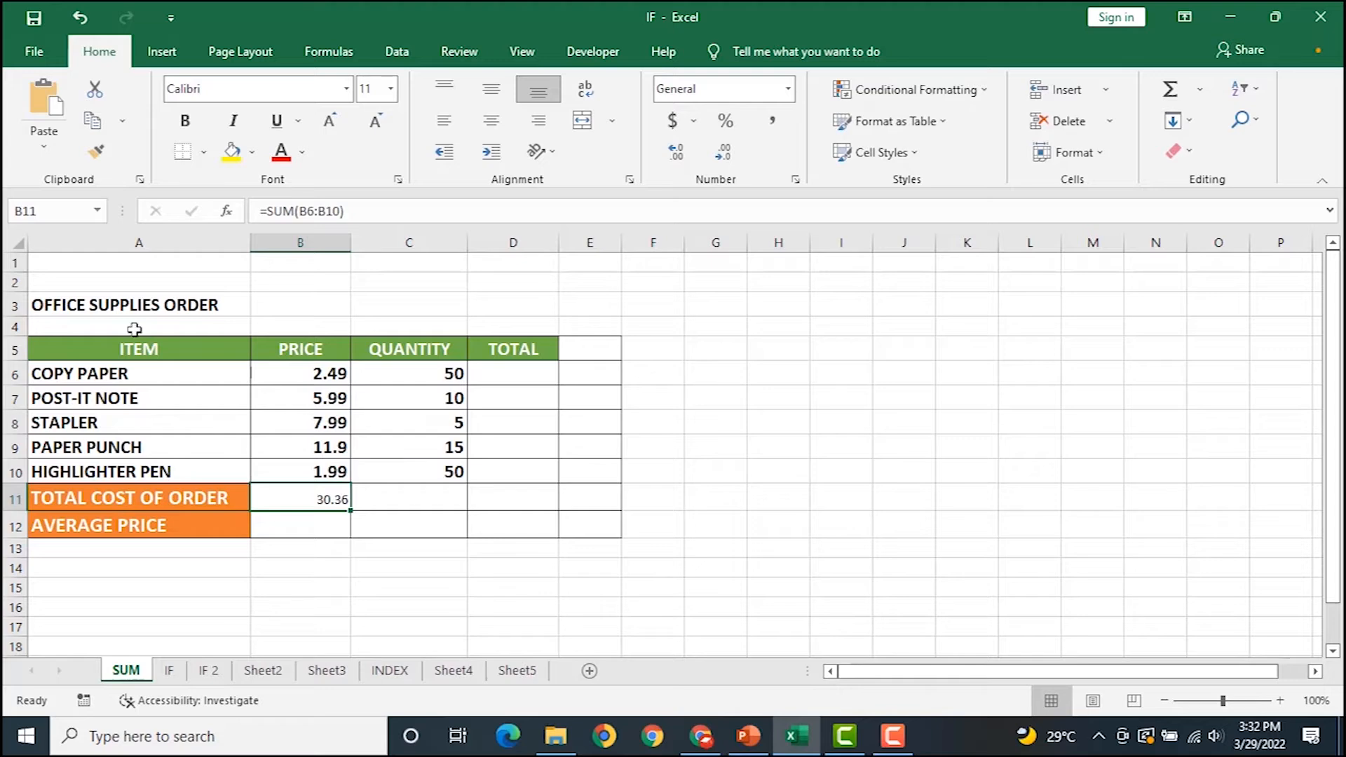
click(182, 124)
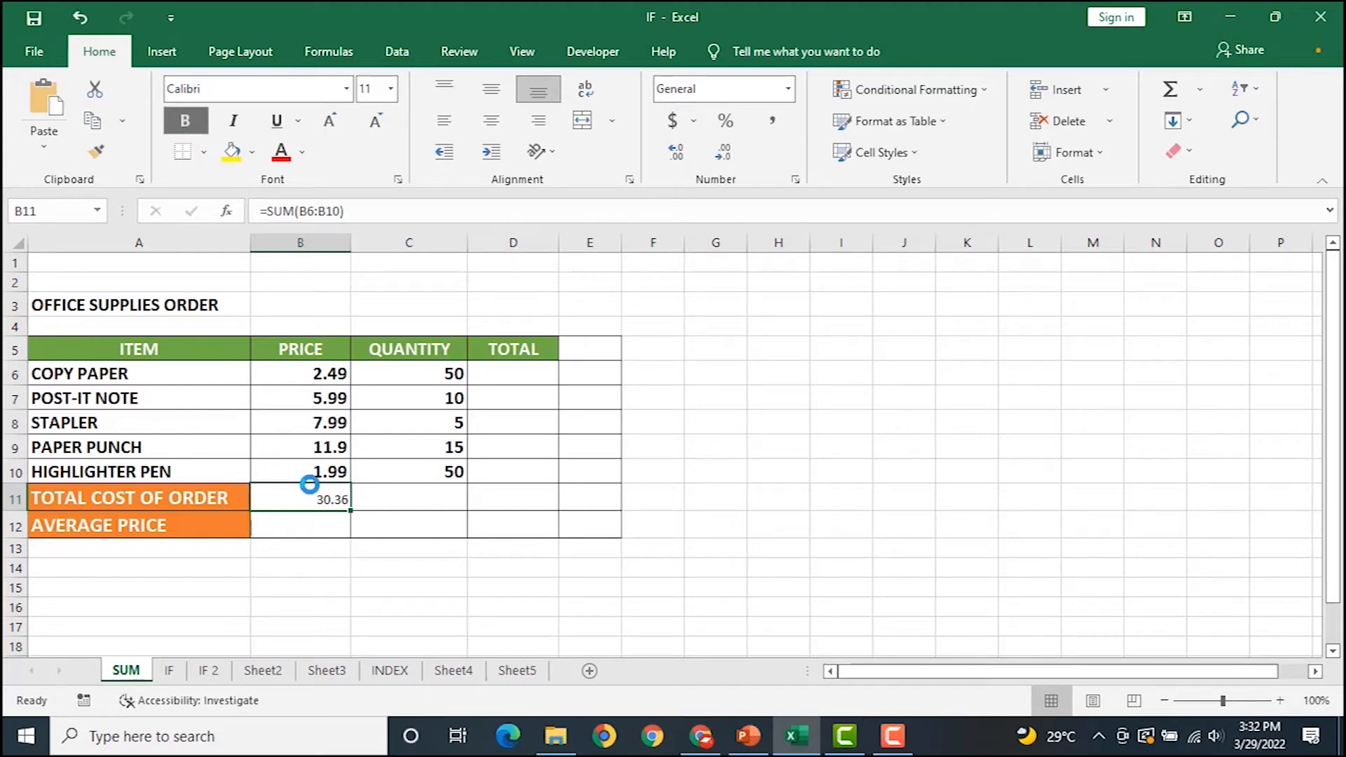
Enter =SUM(C6:C10) in C11 for a quantity total of 130.
click(401, 497)
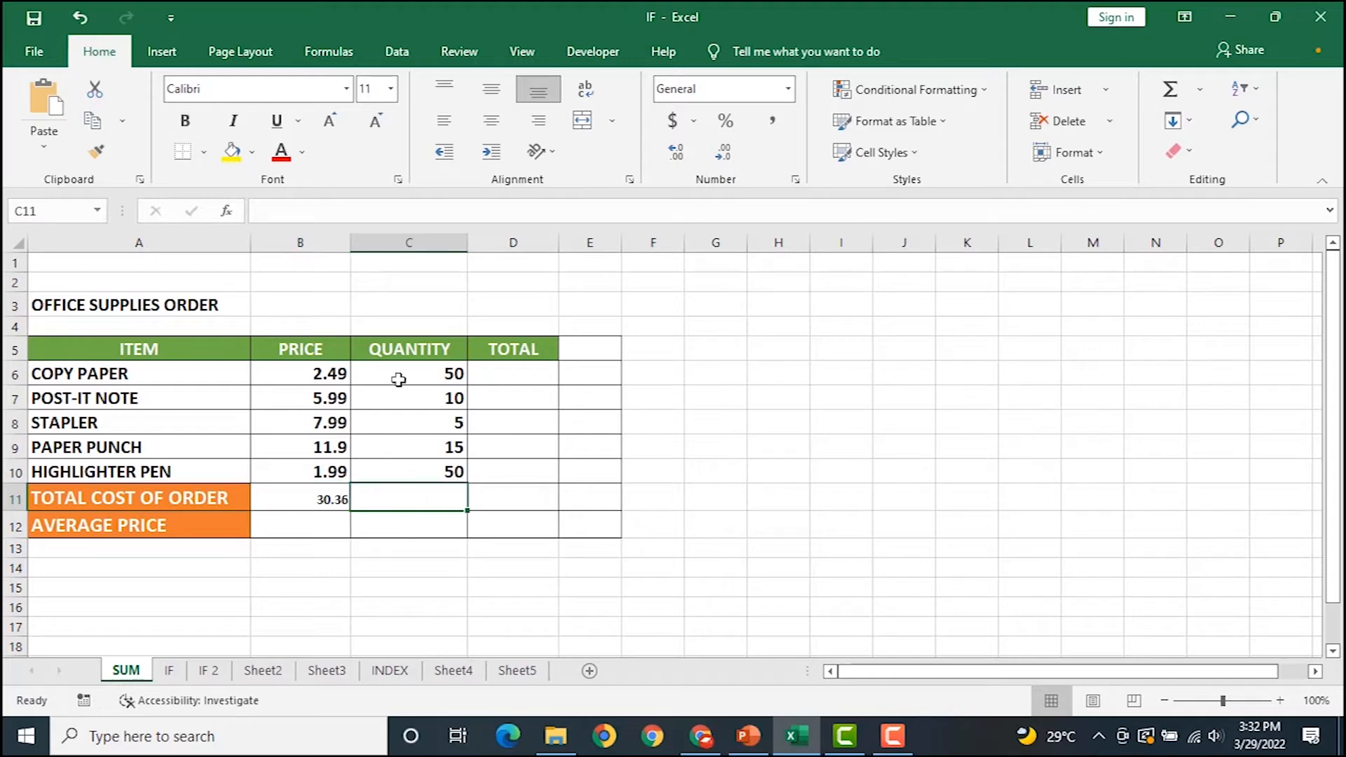
text(=)
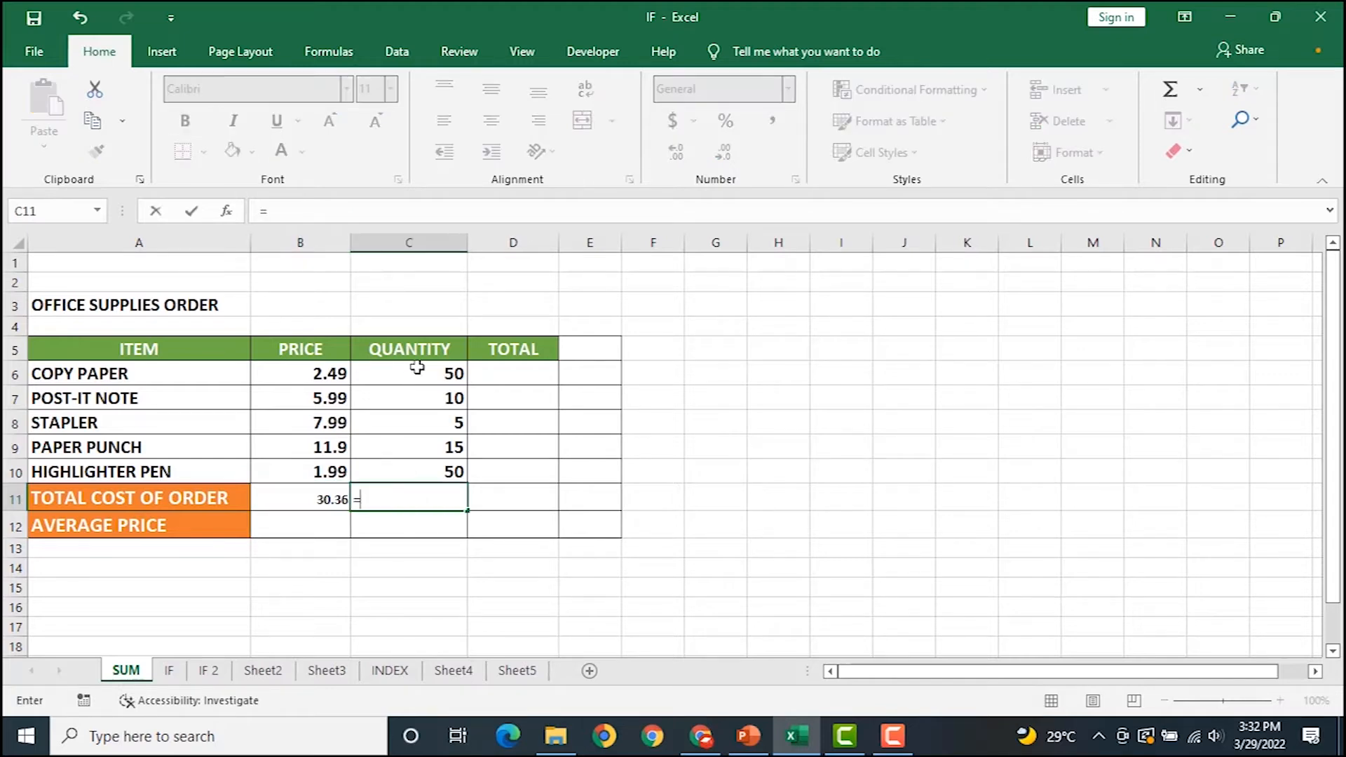
text(SUM)
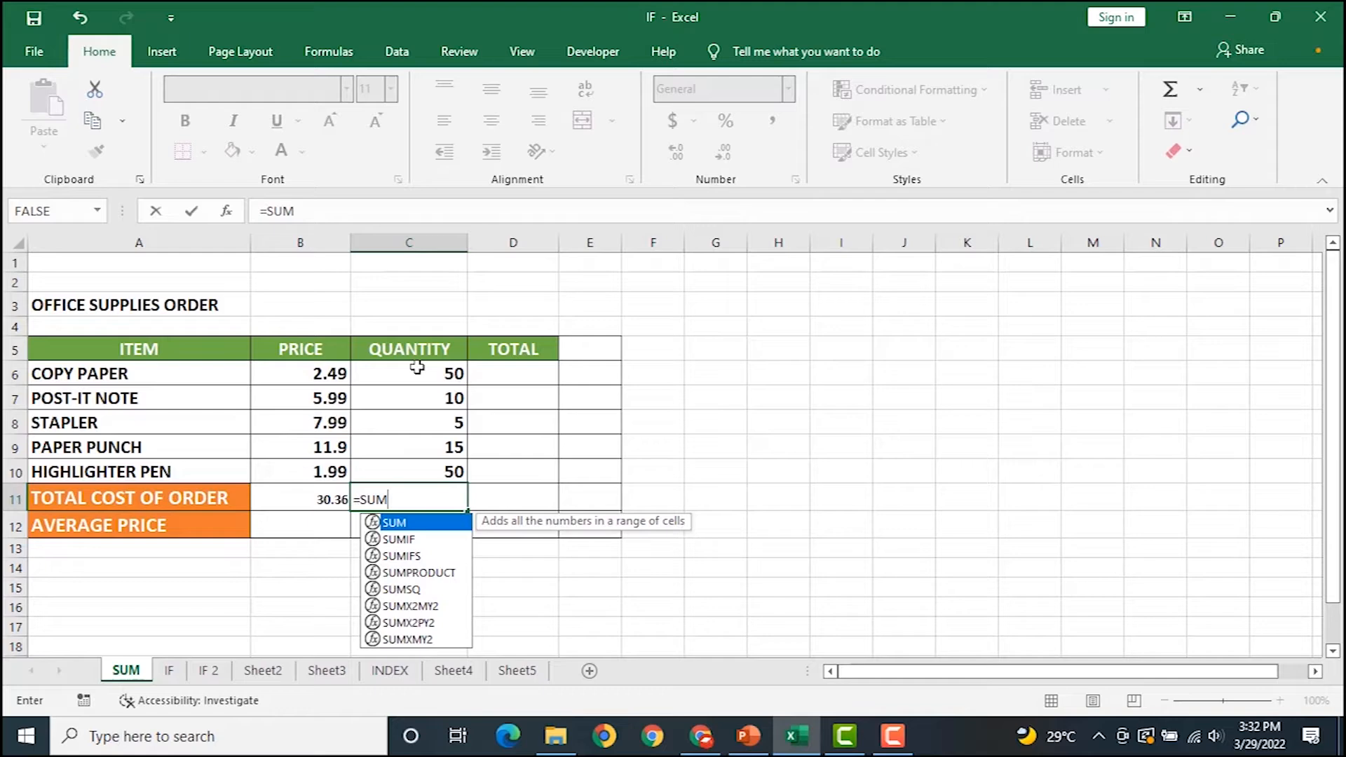
text(()
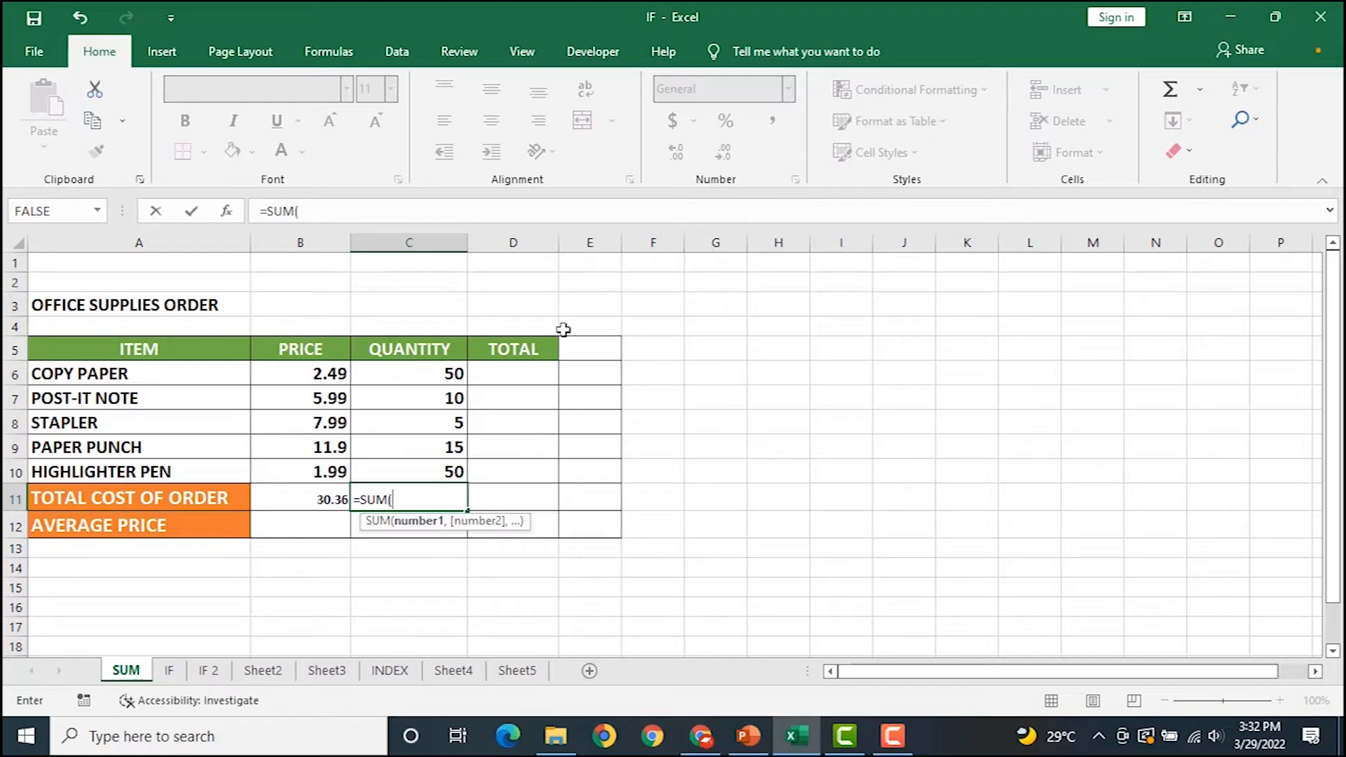
drag(445, 373, 437, 472)
key(Return)
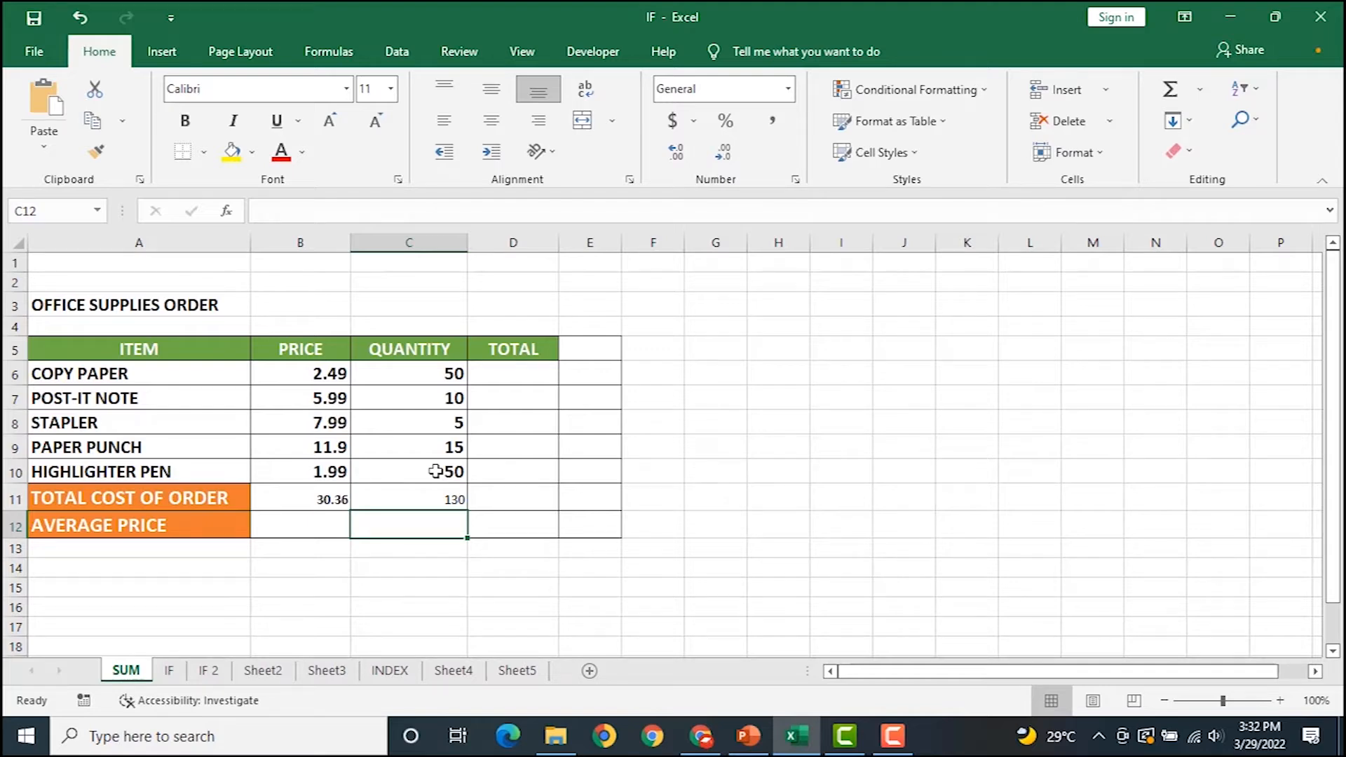
Enter =AVERAGE(B6:B10) in B12, giving an average price of 6.072.
click(295, 526)
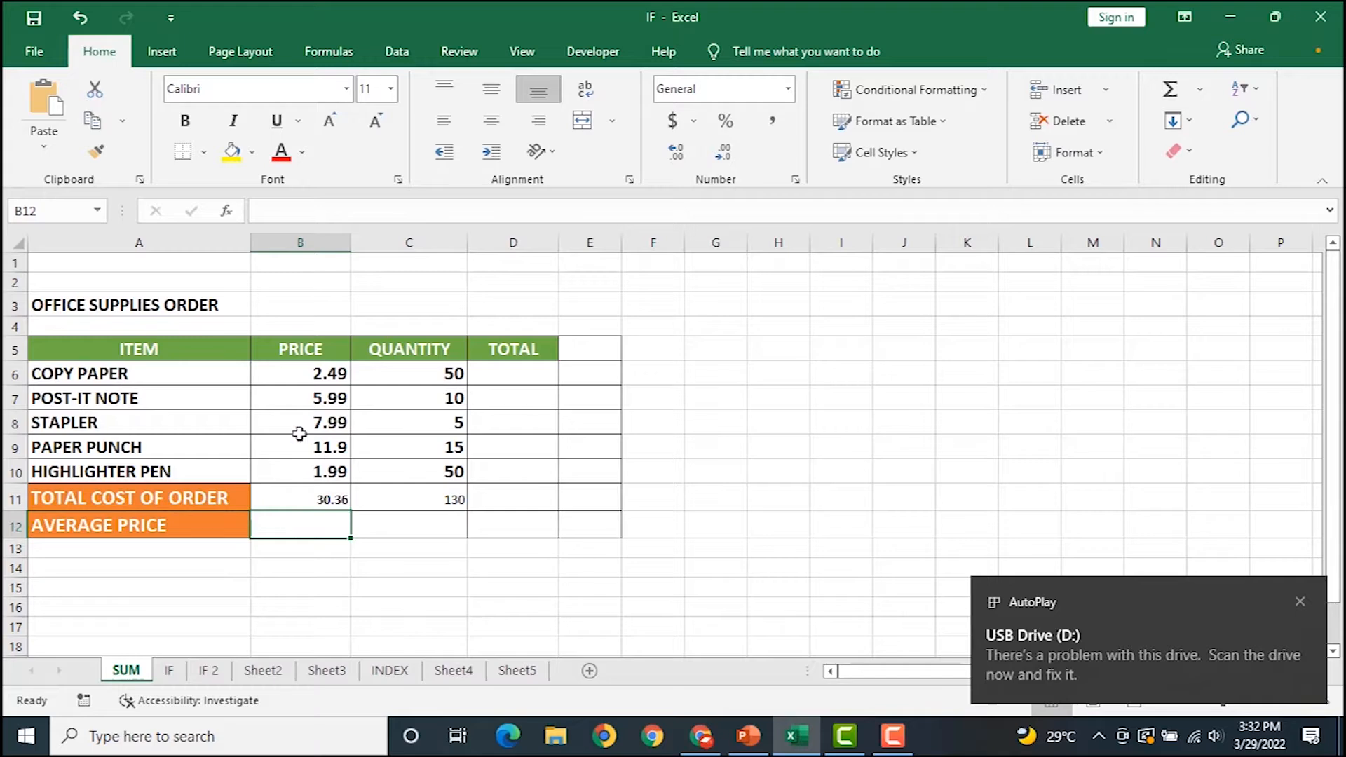
click(1300, 606)
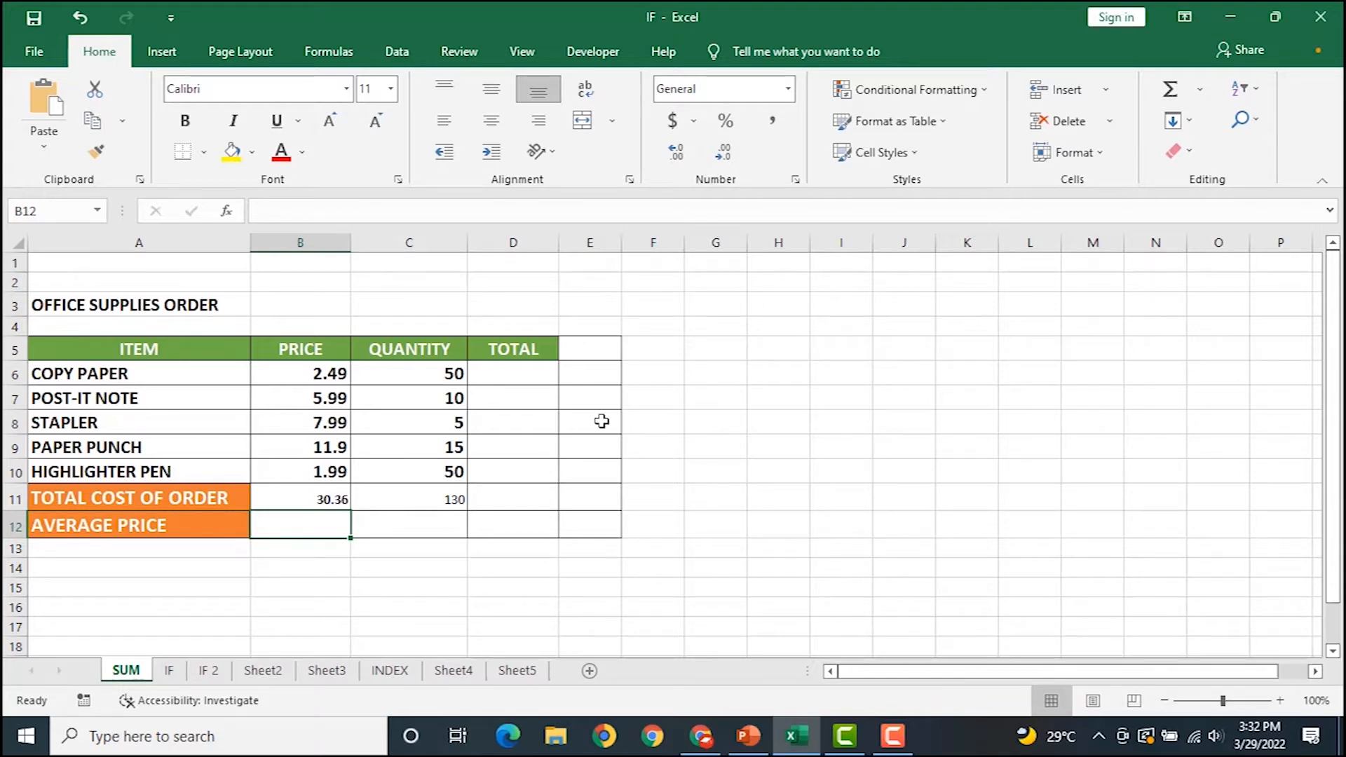
text(=AV)
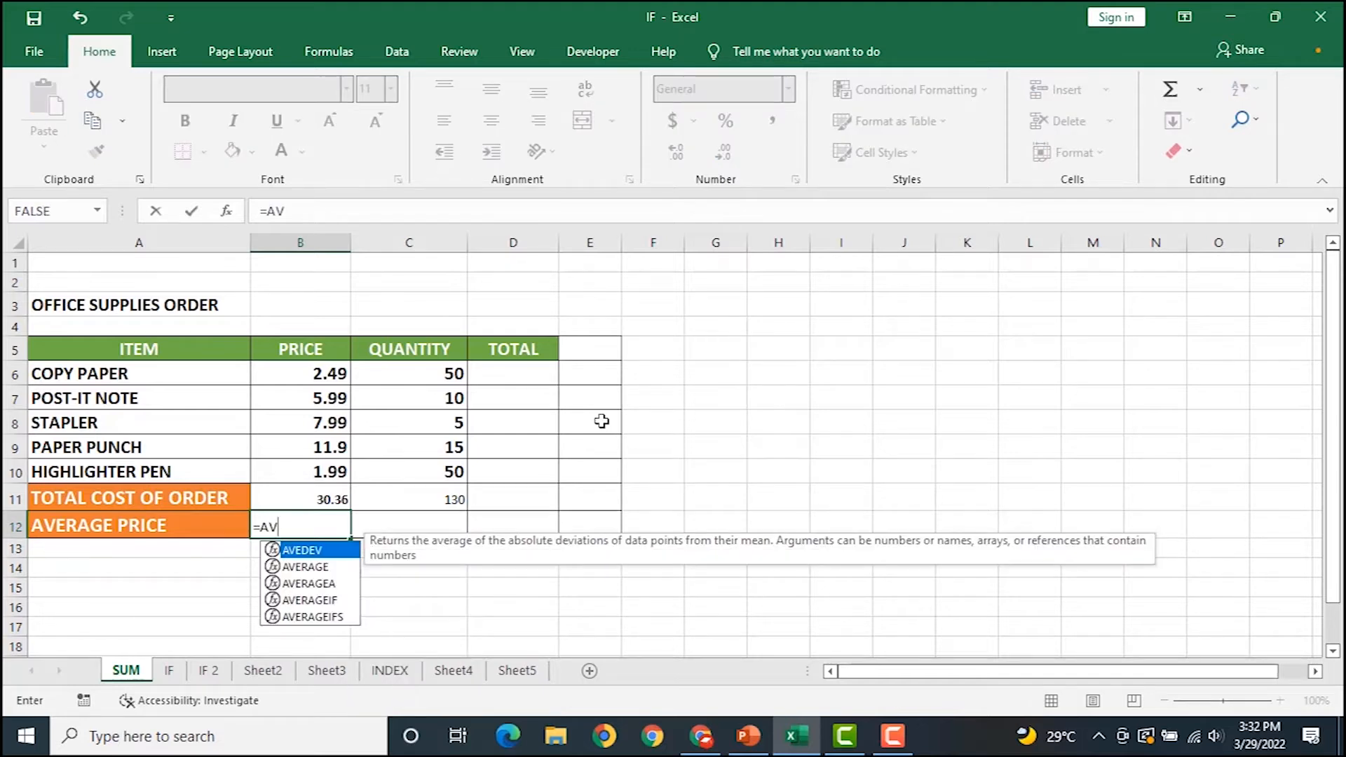
key(Down)
key(Tab)
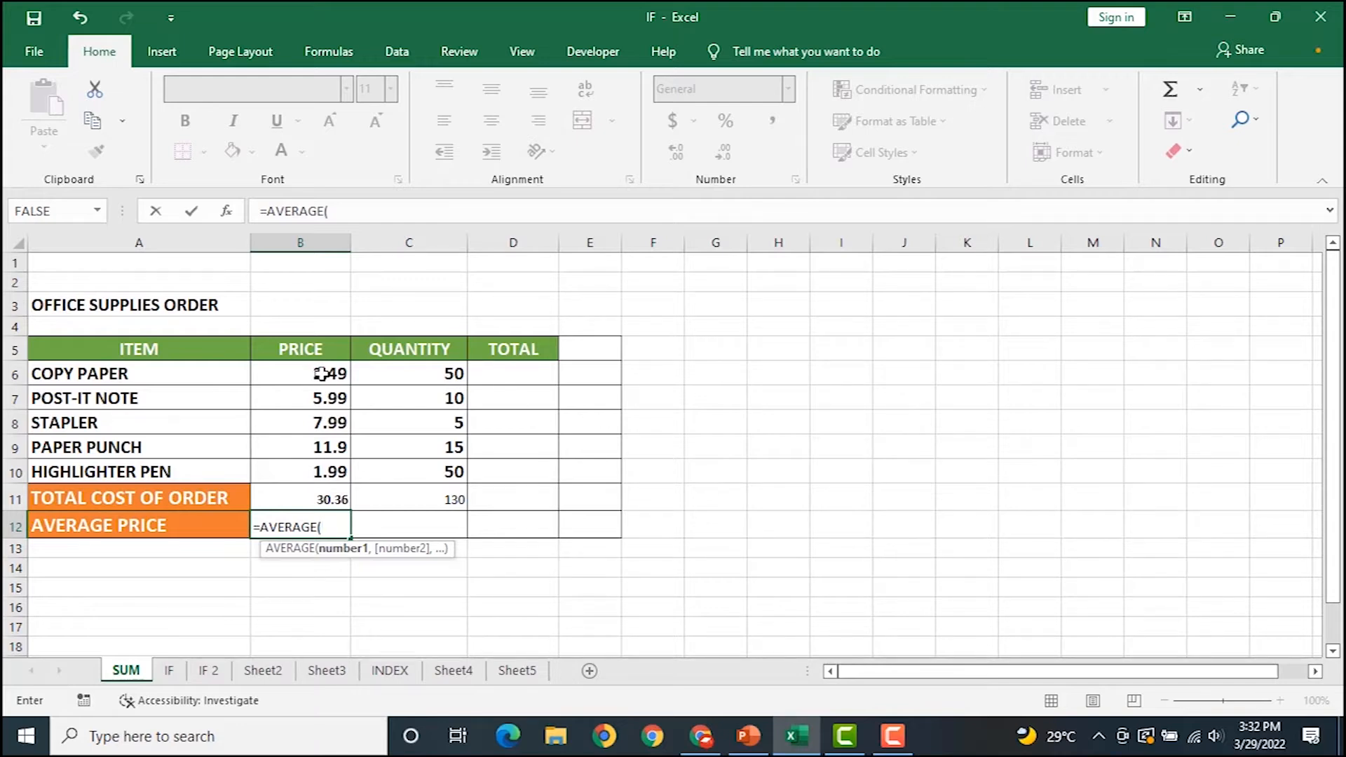
drag(322, 373, 321, 468)
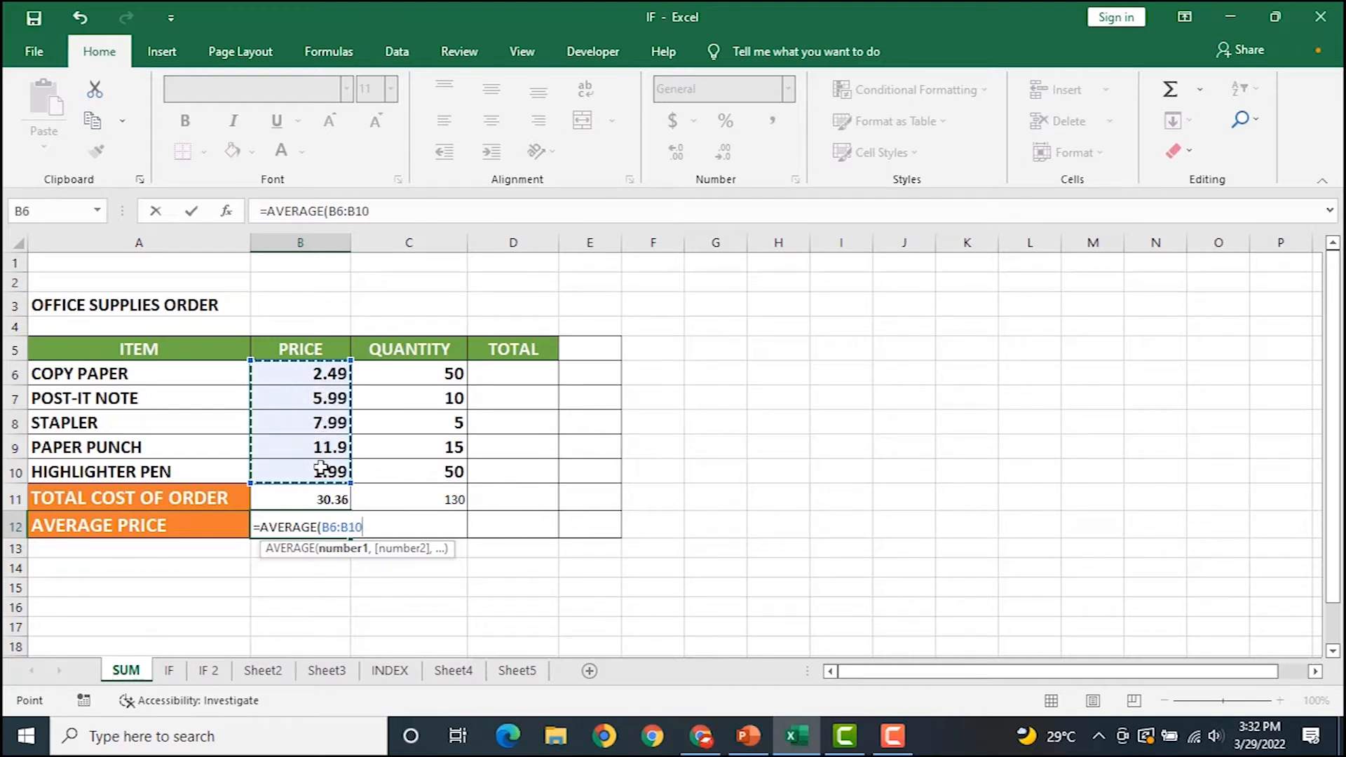
key(Return)
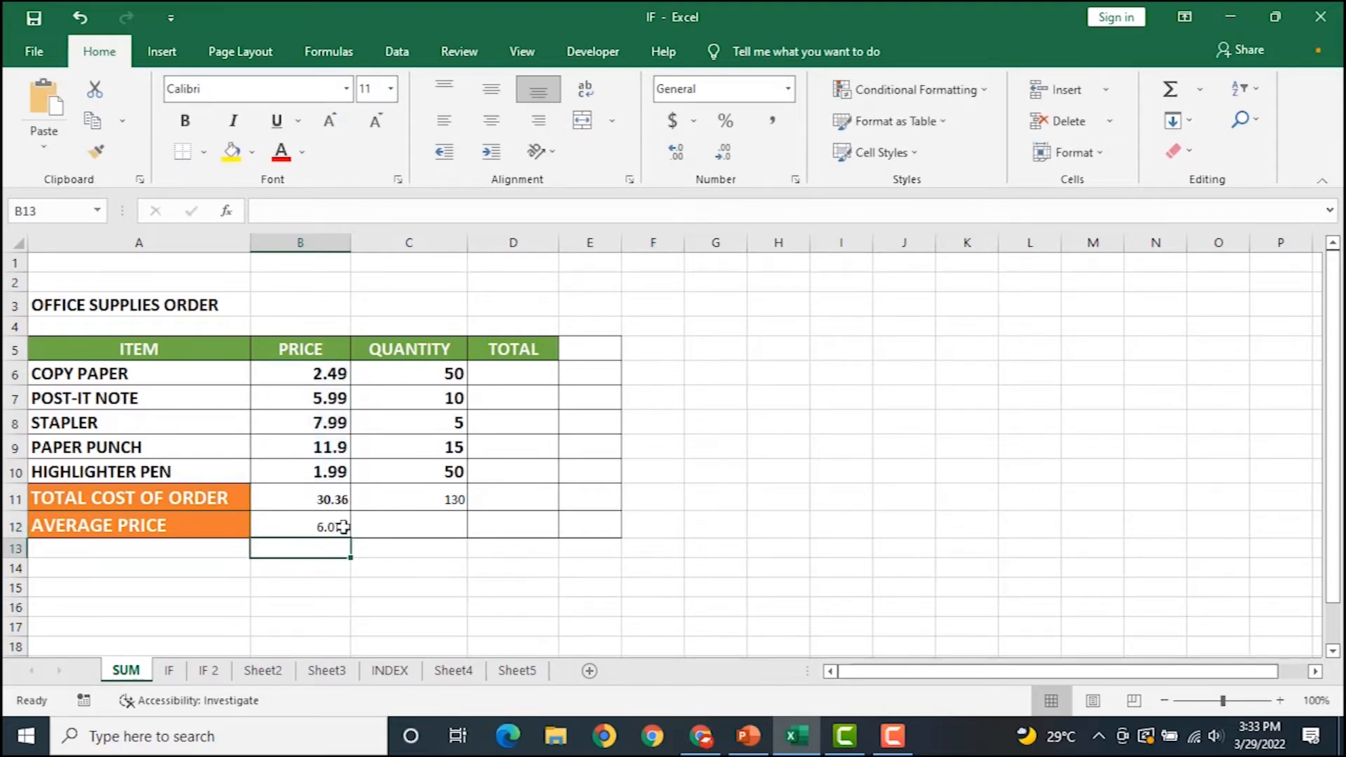
click(321, 531)
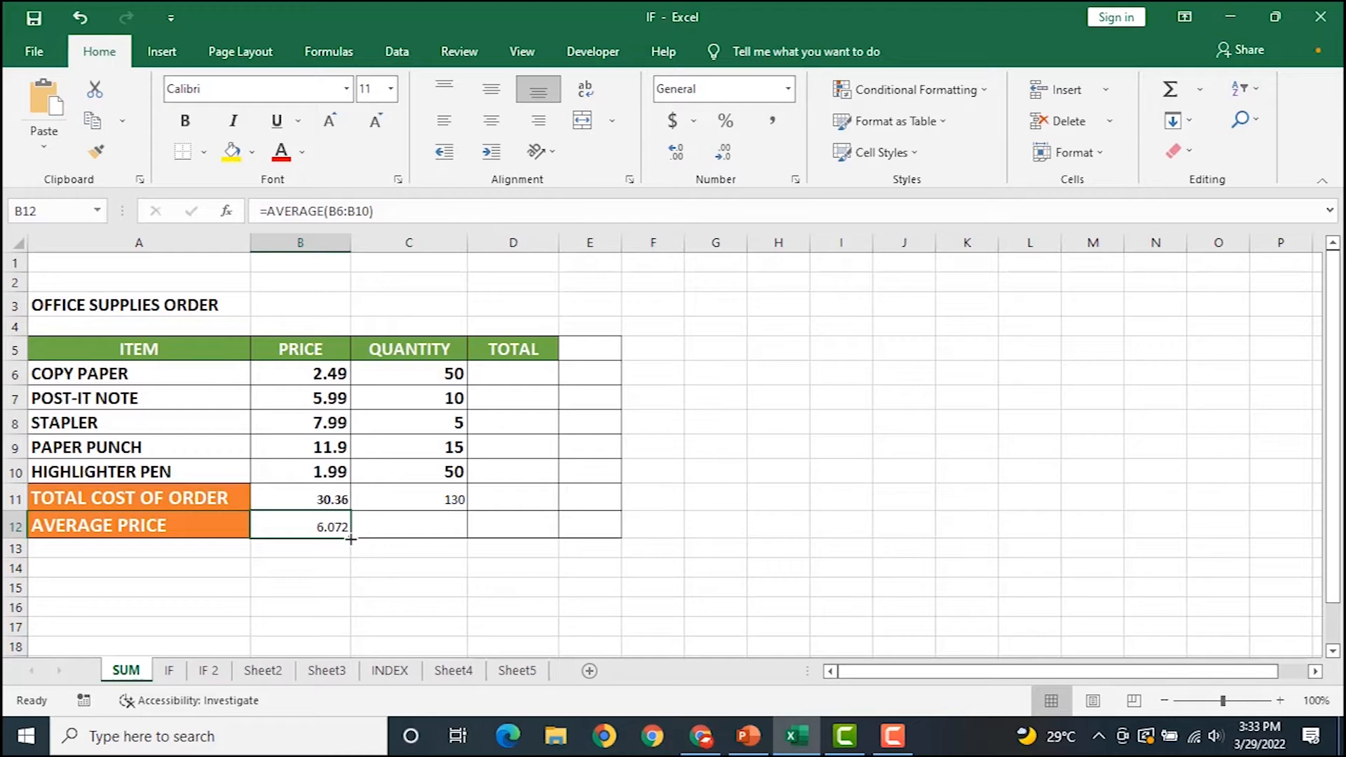
Copy B12's AVERAGE formula into C12 (26) and review the B11 and B12 formulas.
drag(351, 539, 400, 538)
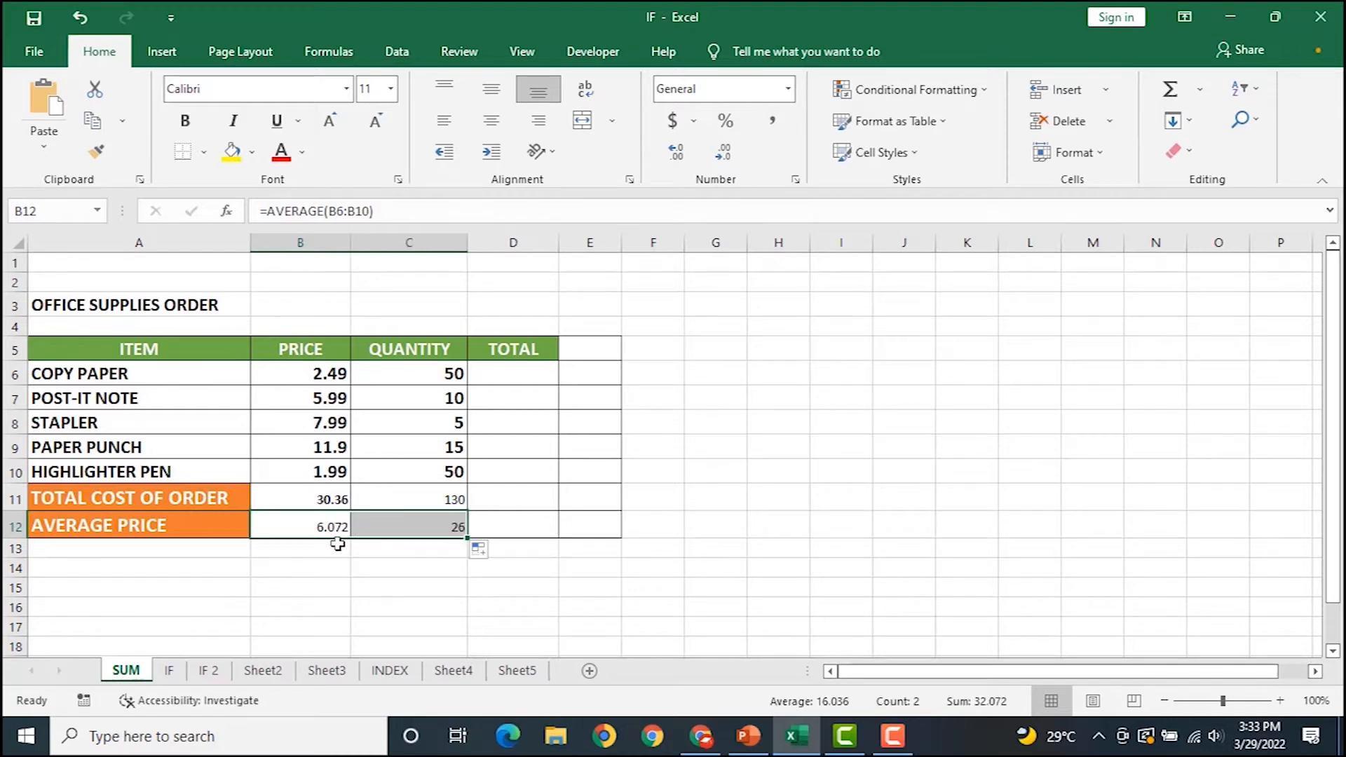
click(346, 529)
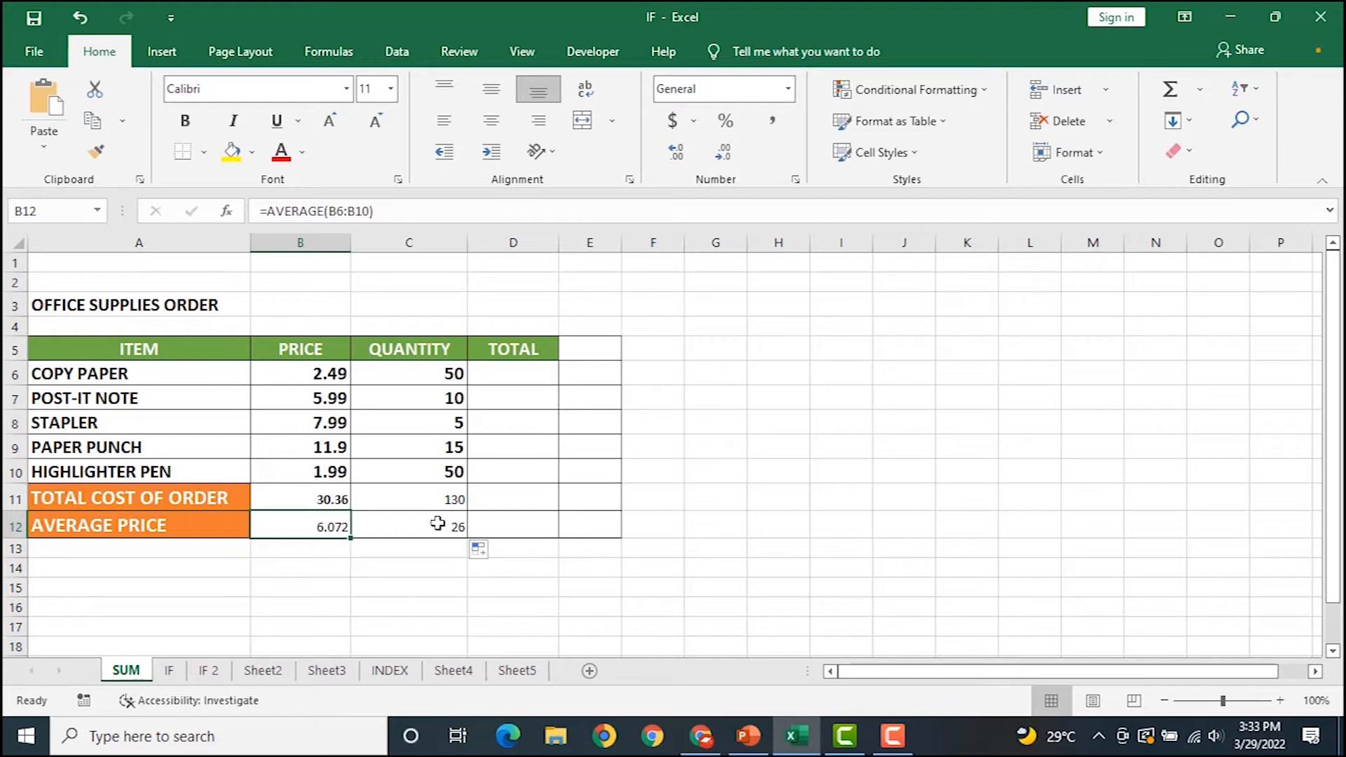
double_click(308, 502)
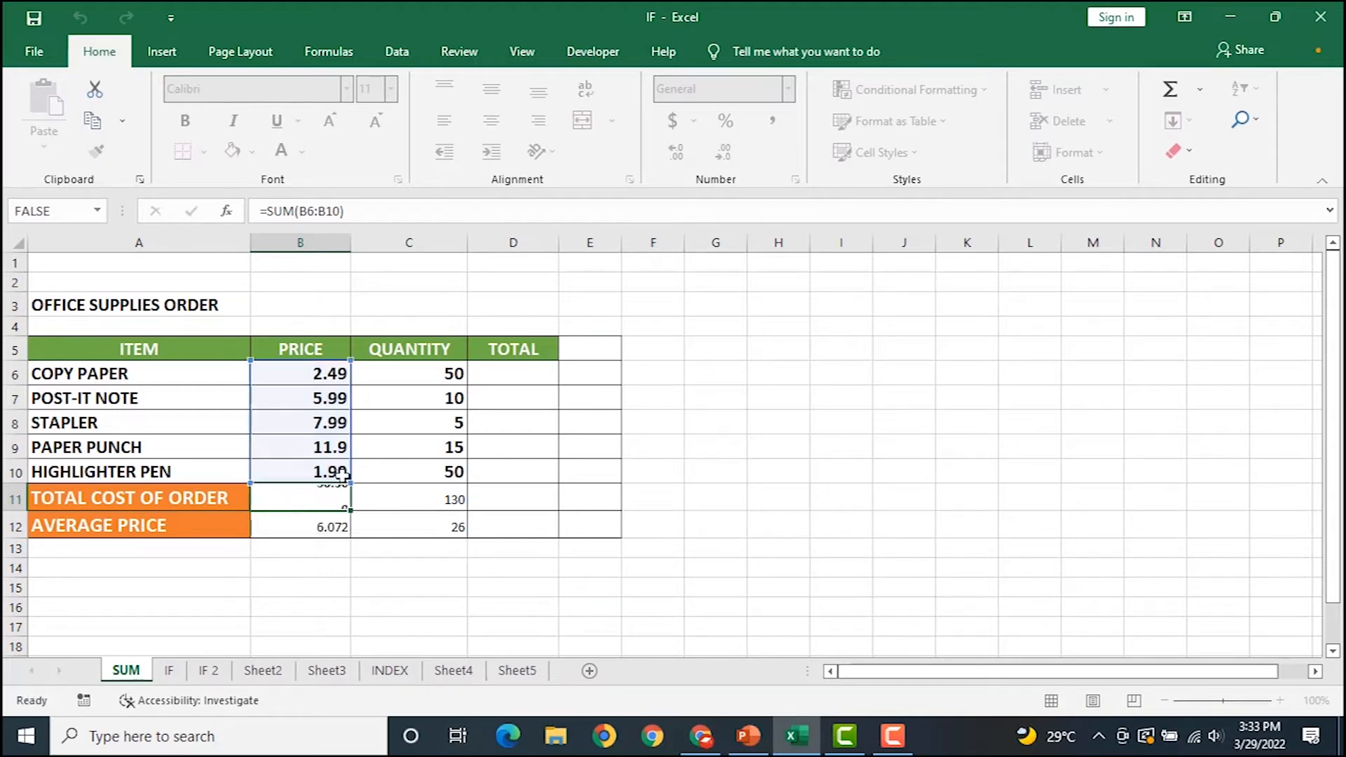
key(Return)
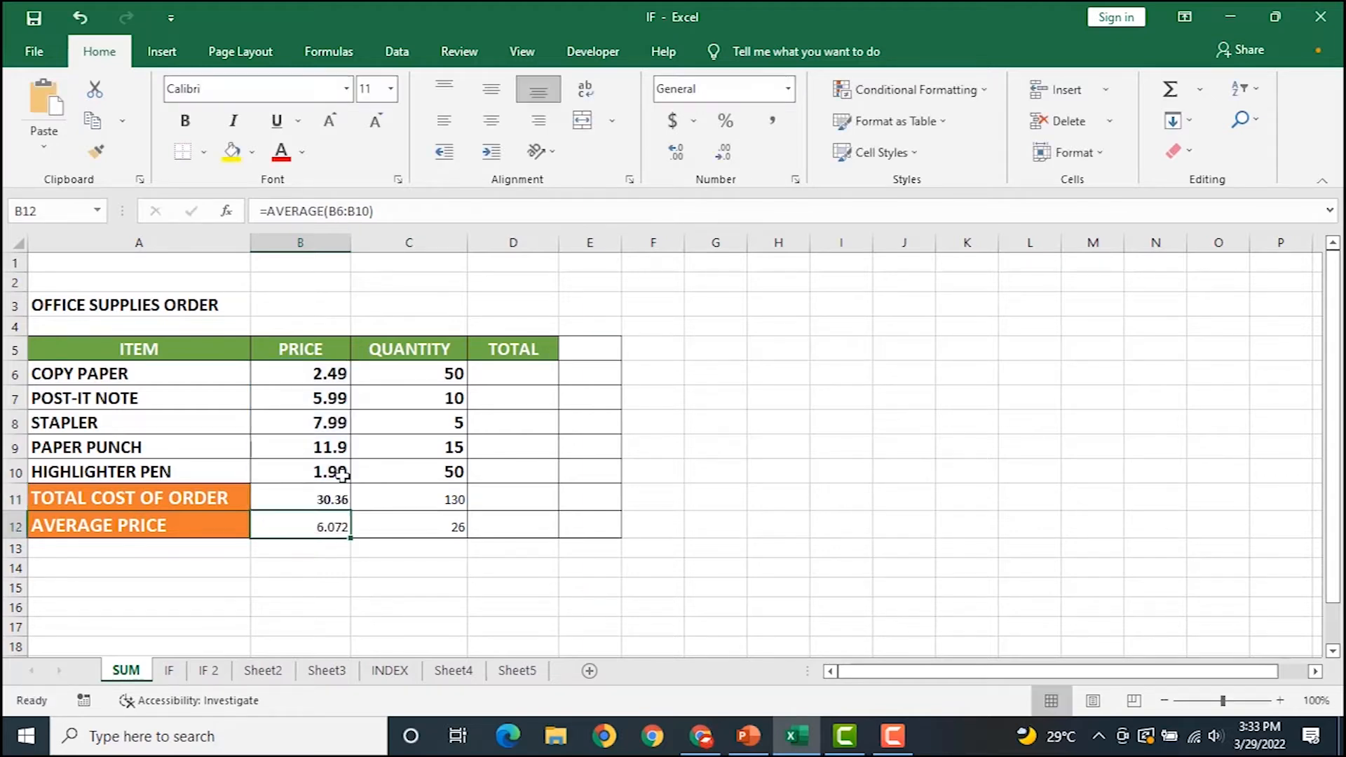
double_click(313, 527)
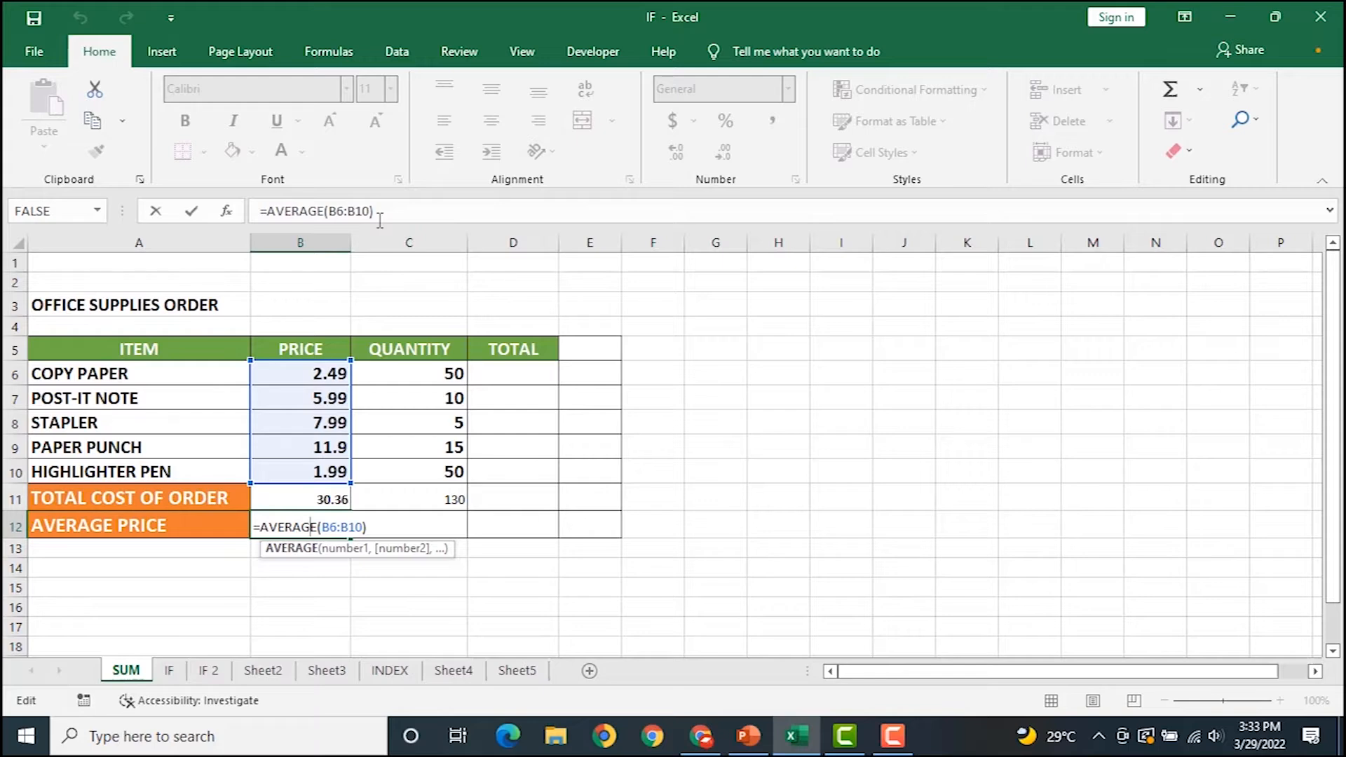
key(Return)
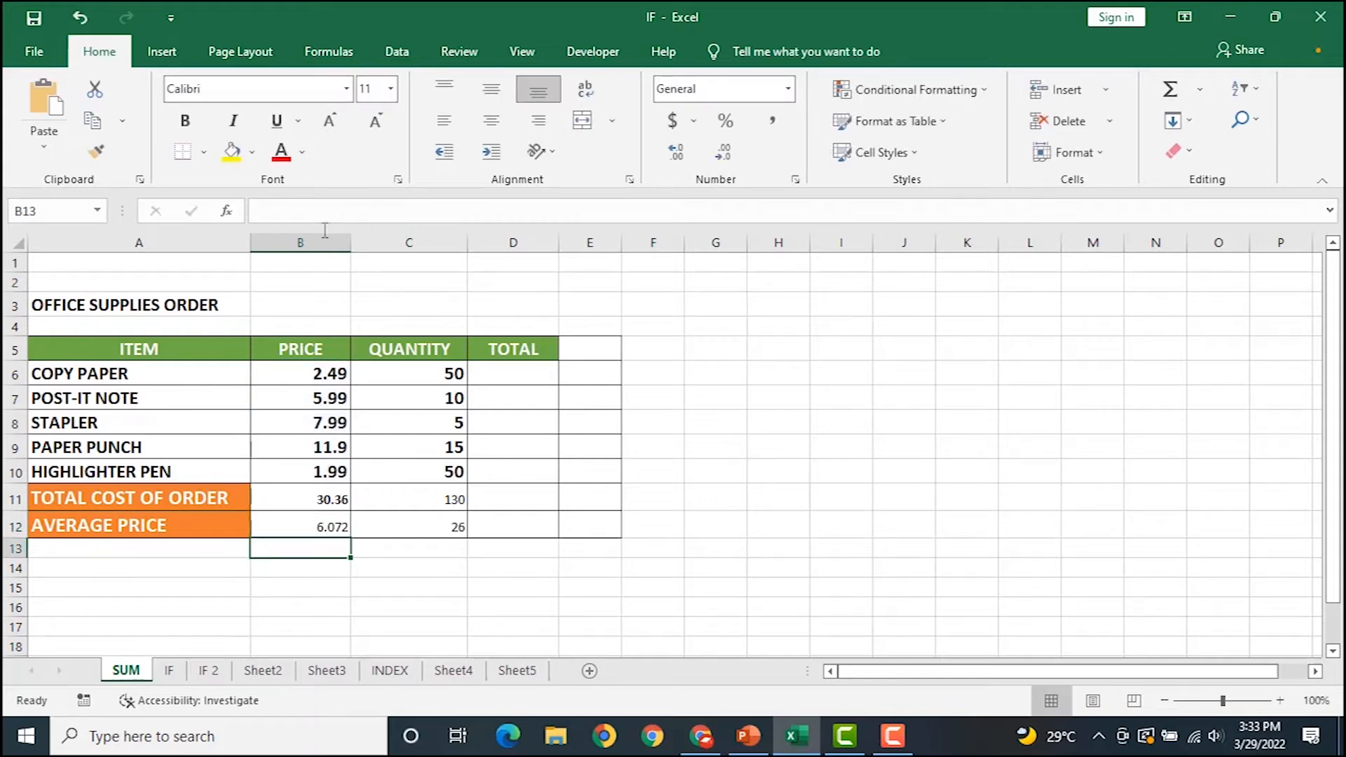
click(341, 519)
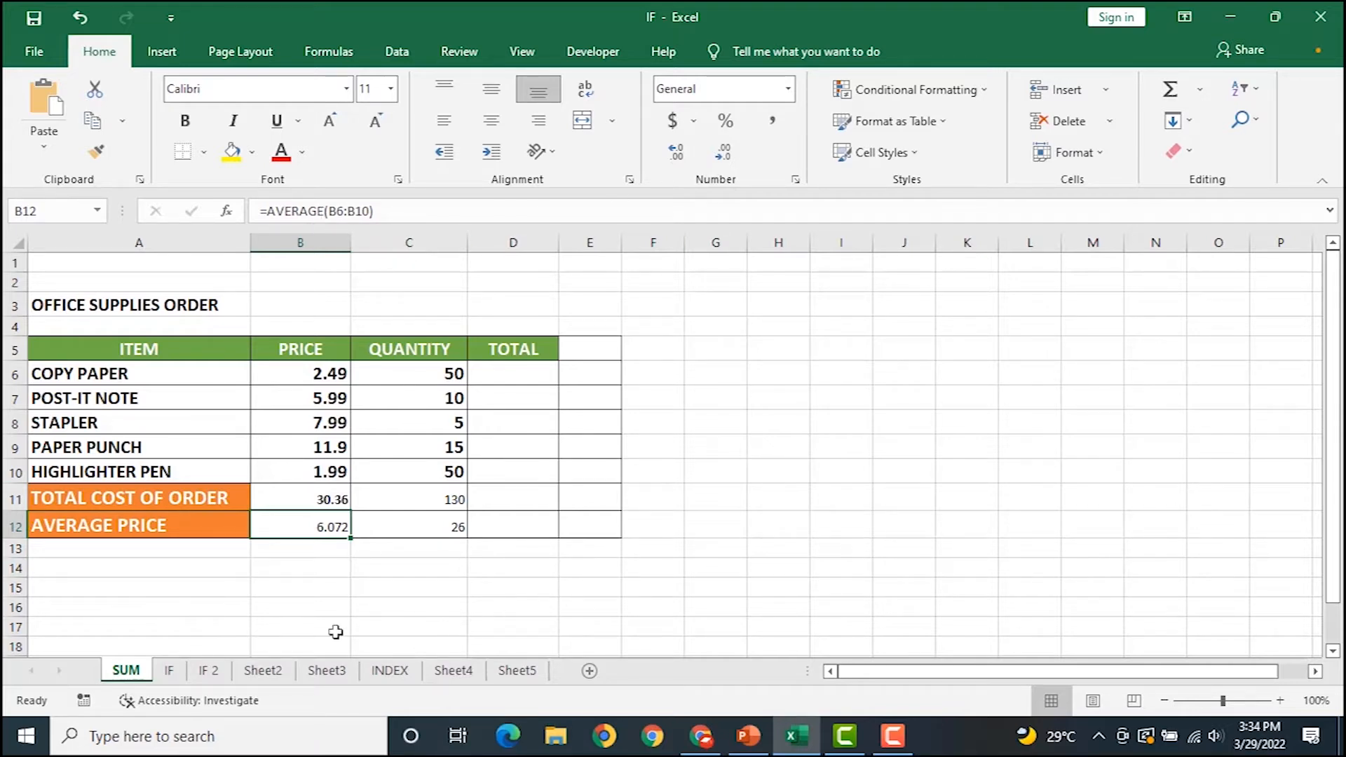
On Sheet2, widen the PAY column and enter =C3*D3 in E3, giving $655.59.
click(272, 674)
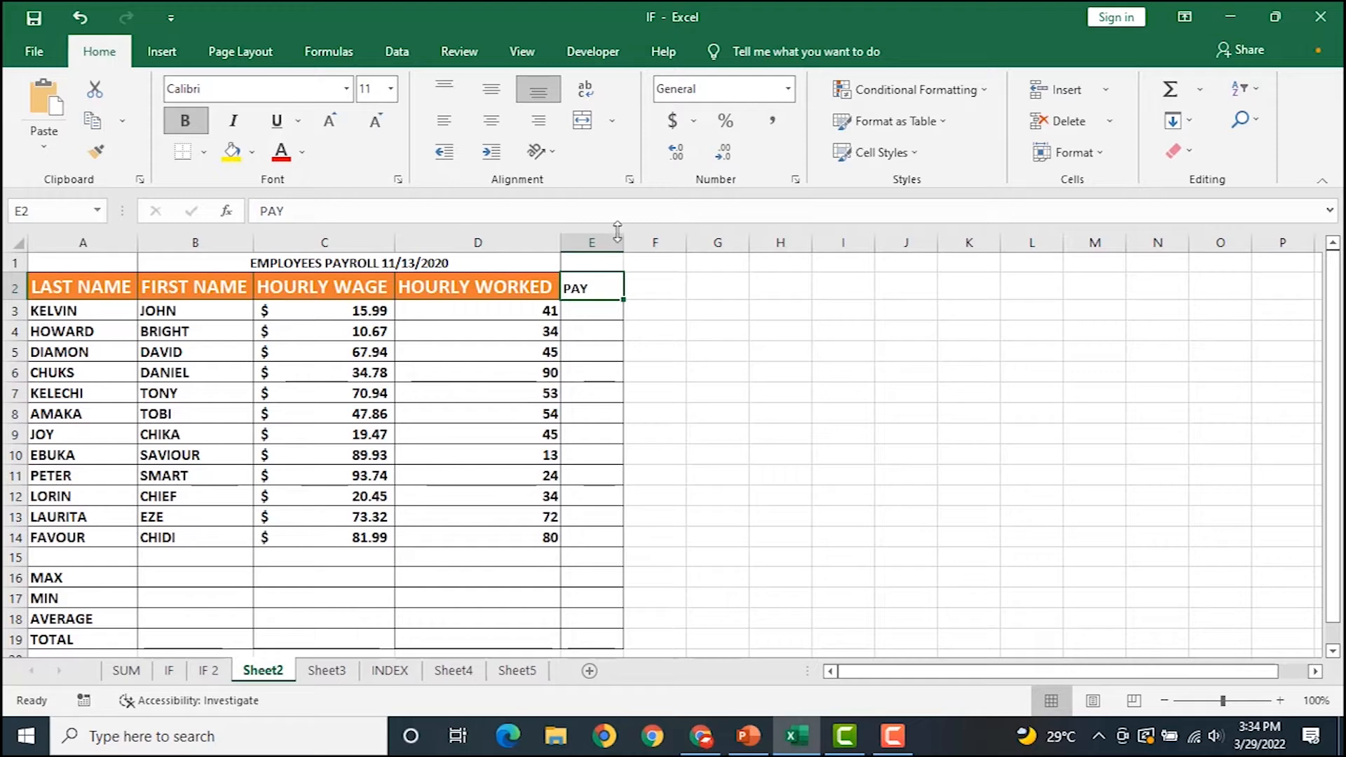
drag(620, 242, 650, 257)
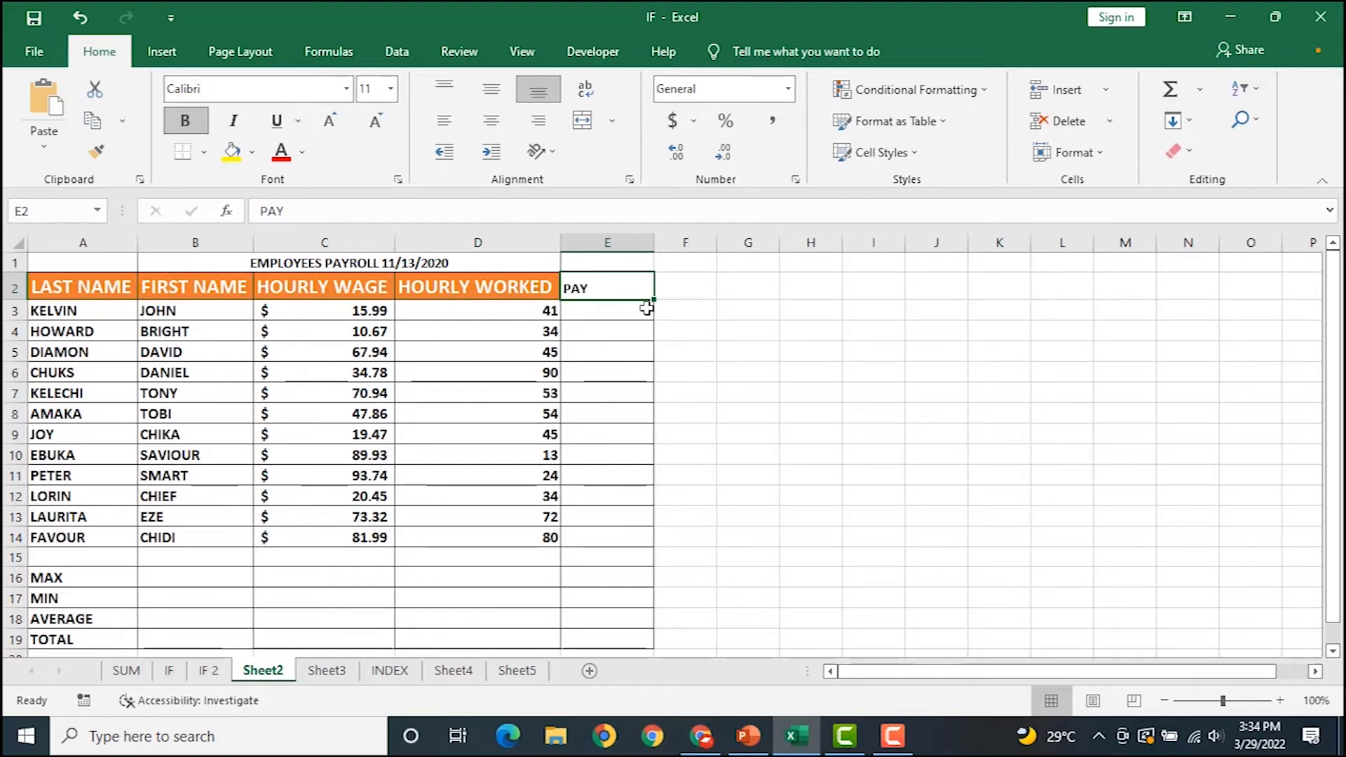
click(602, 310)
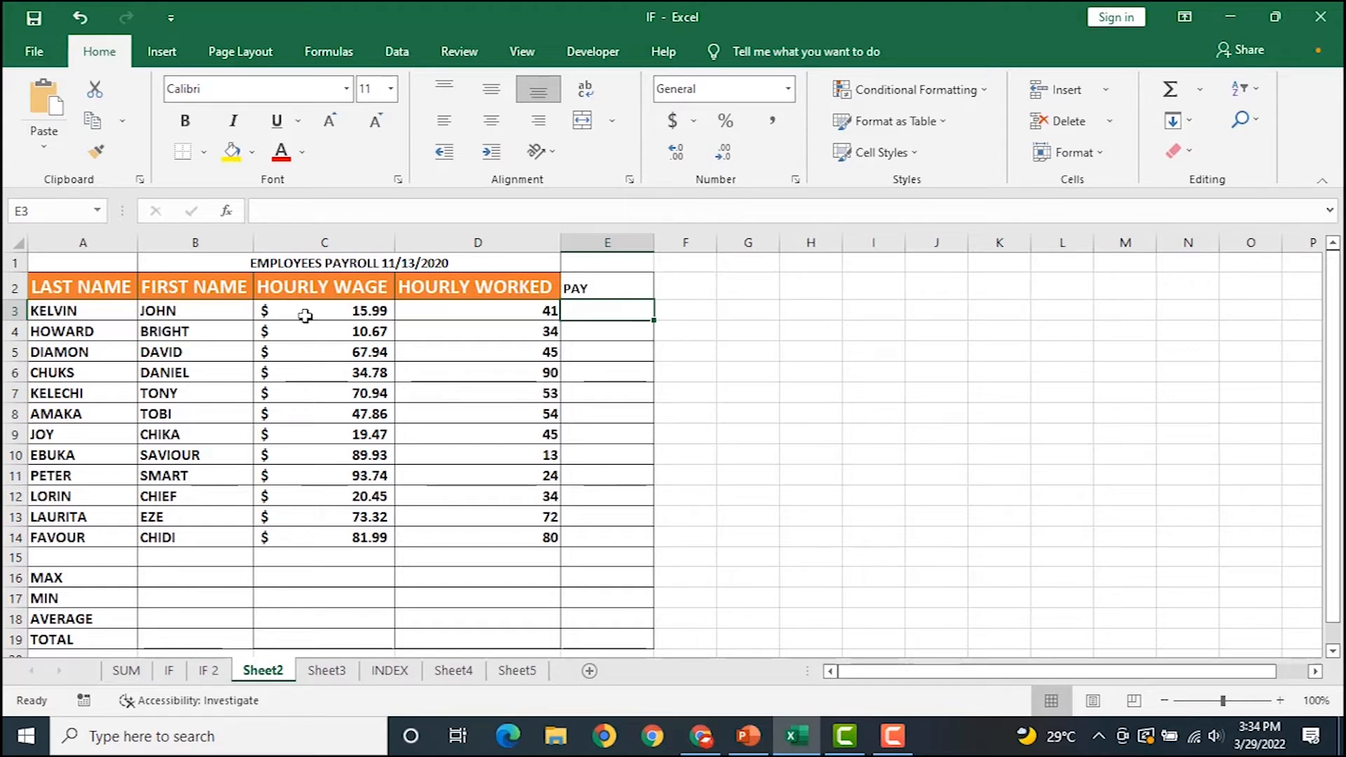
click(474, 311)
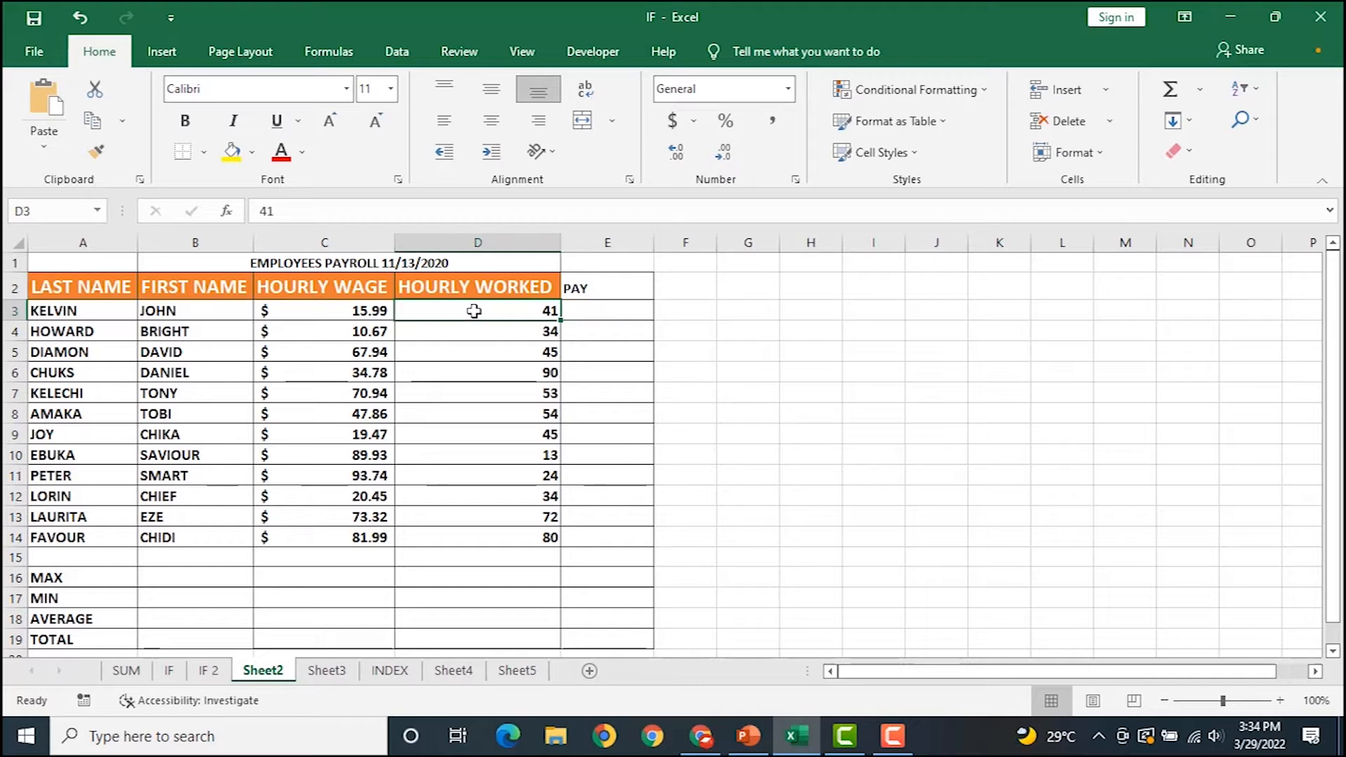
click(589, 307)
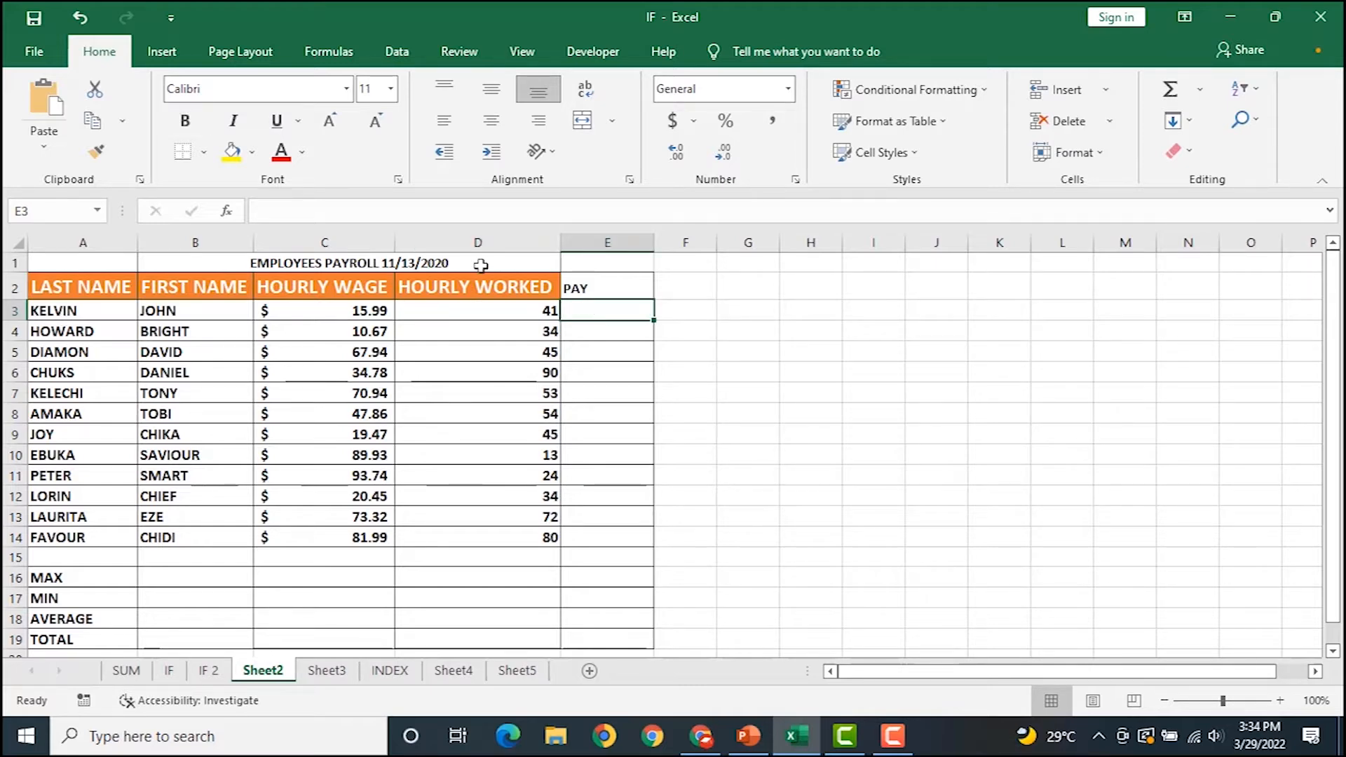
text(=)
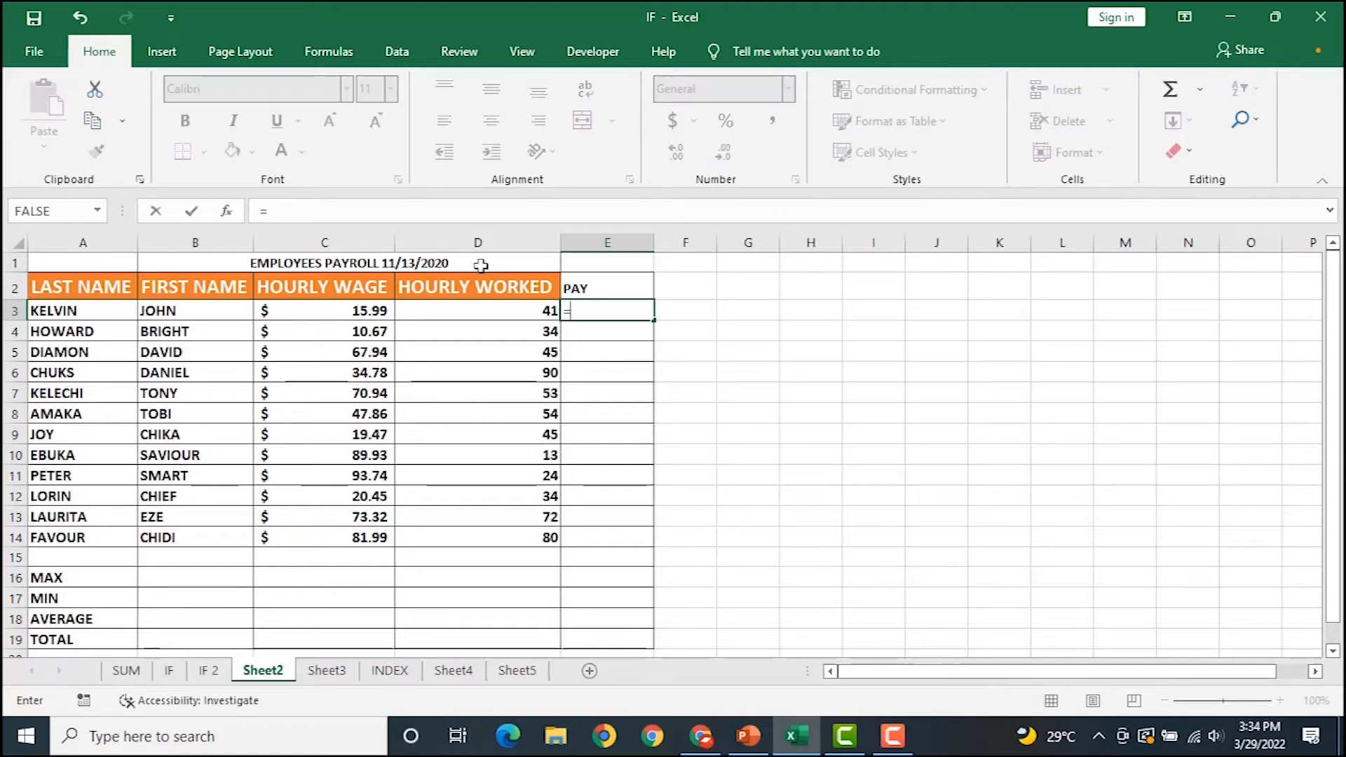
click(357, 313)
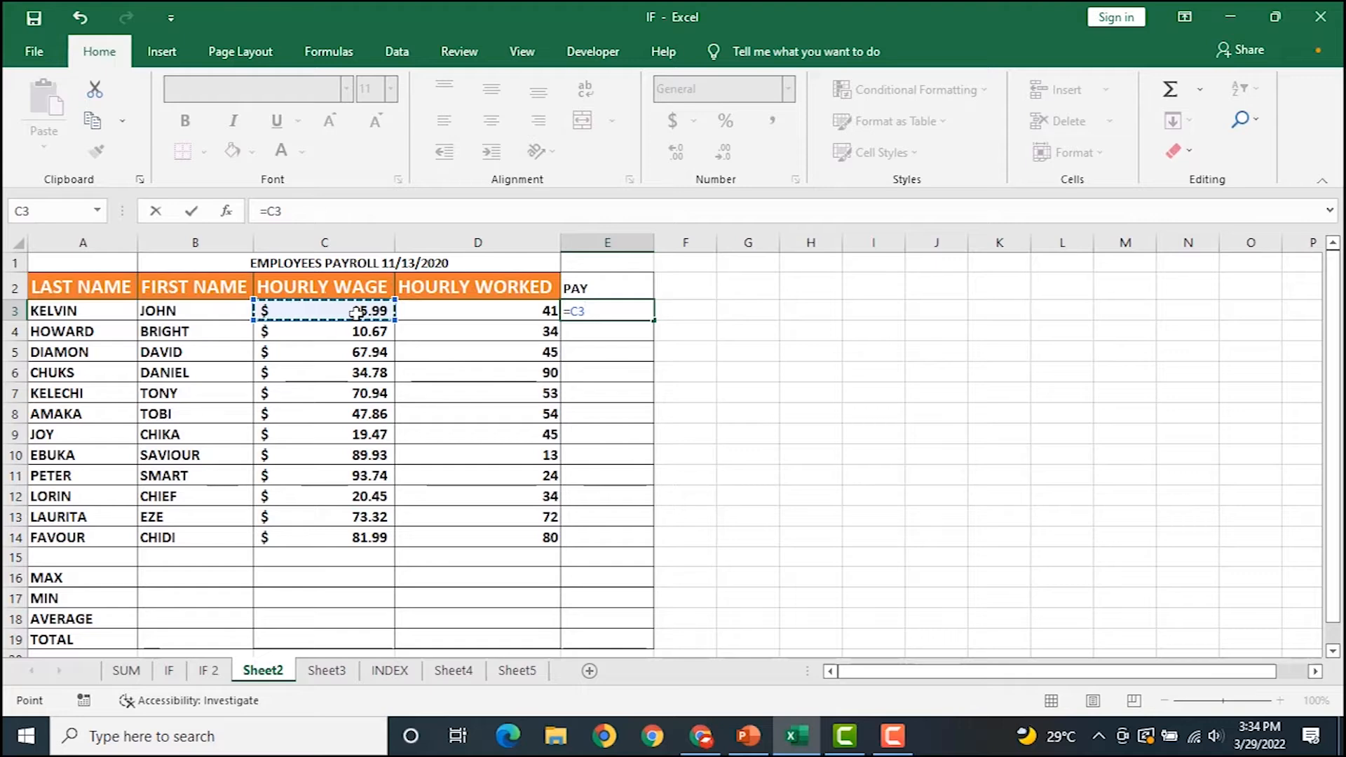
text(*)
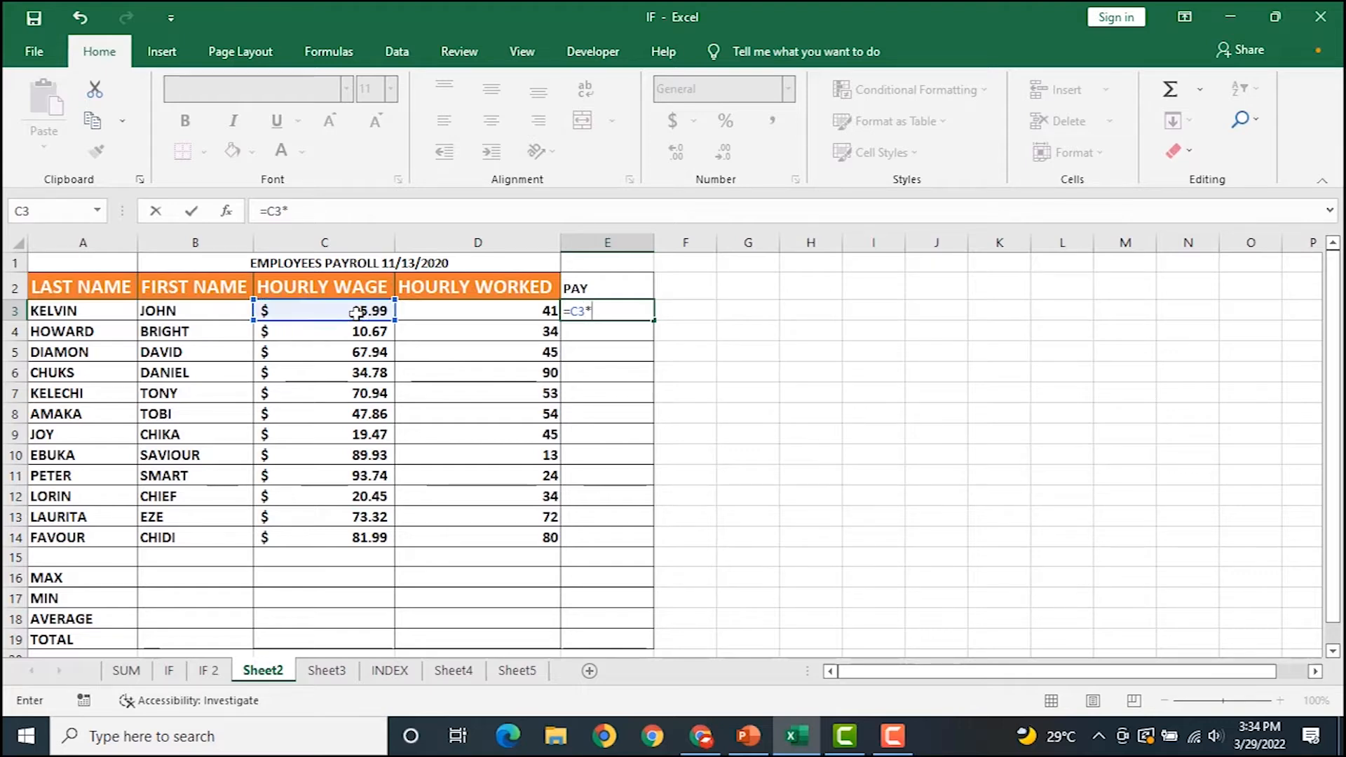
click(430, 313)
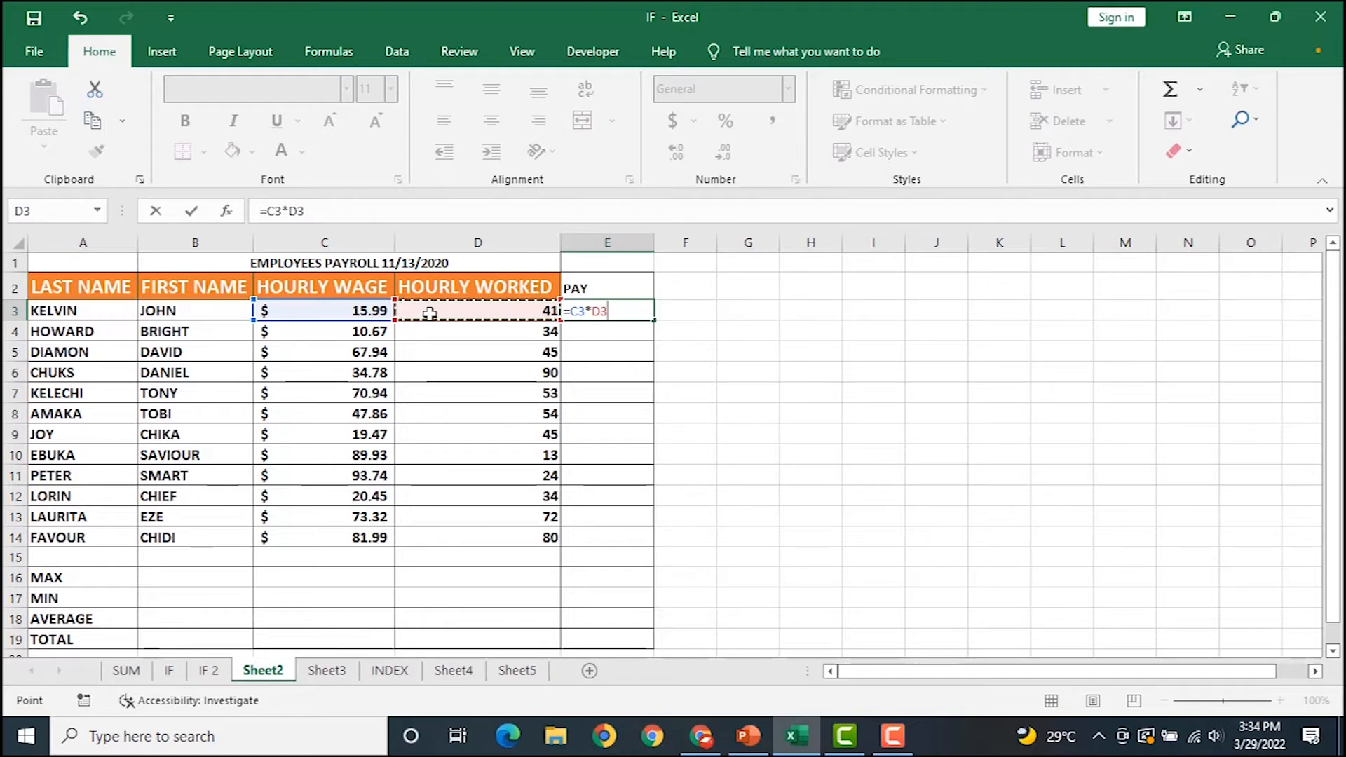
key(Return)
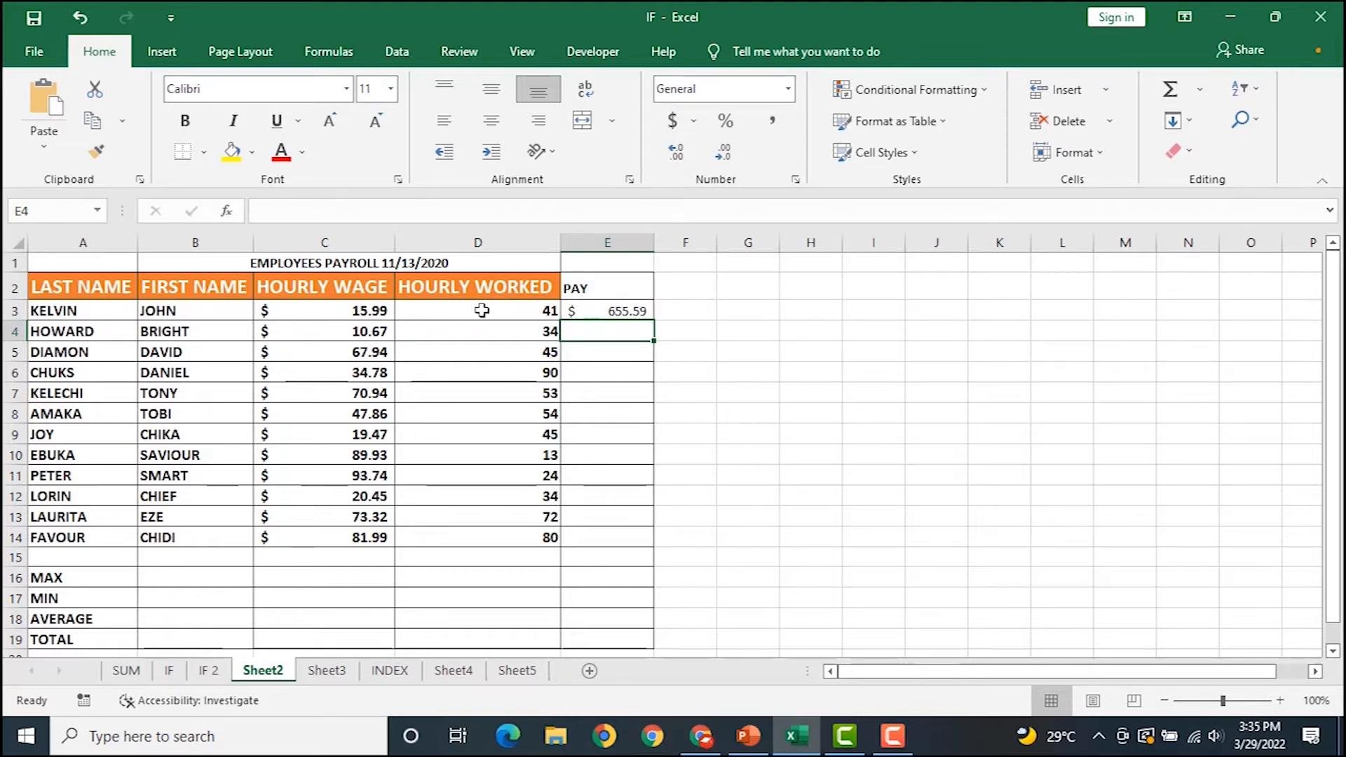
Fill the =C3*D3 pay formula down E3:E14, ending at $6,559.20.
click(600, 311)
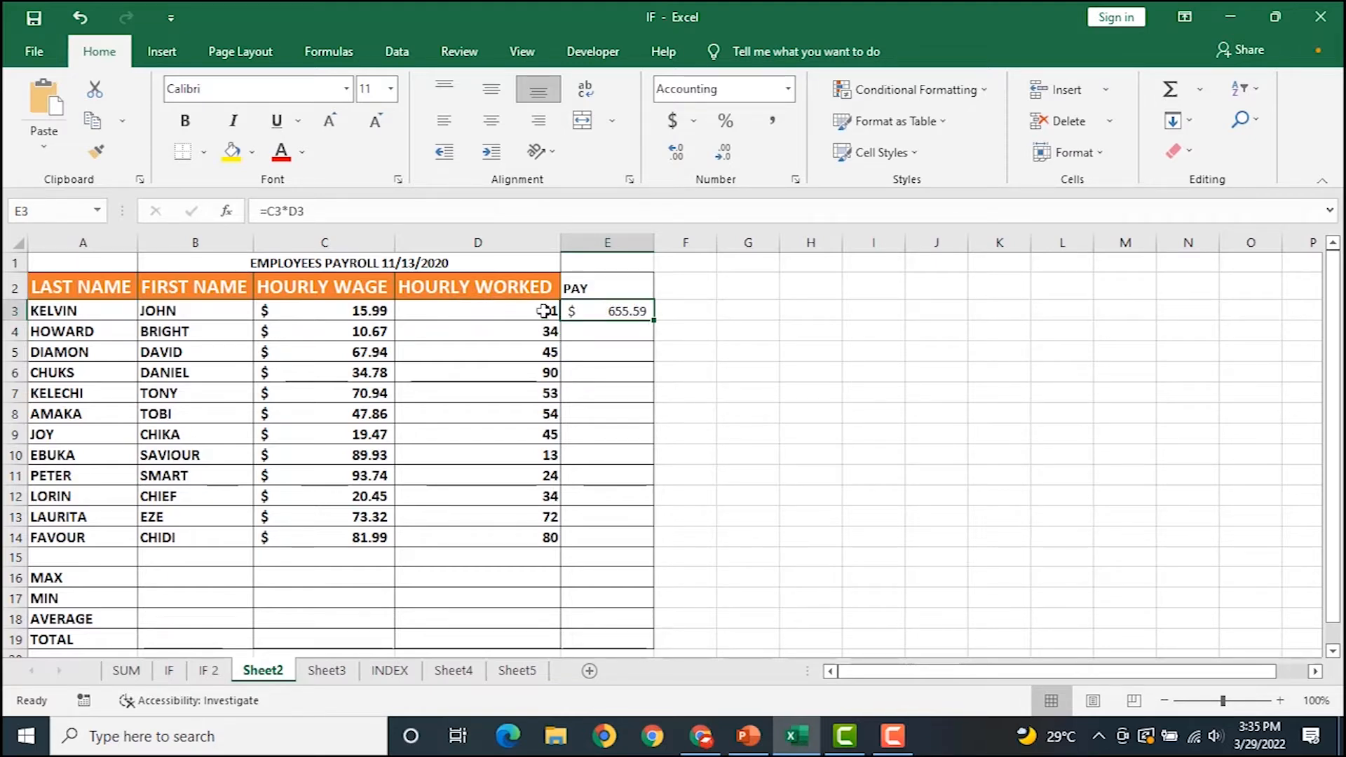
double_click(653, 320)
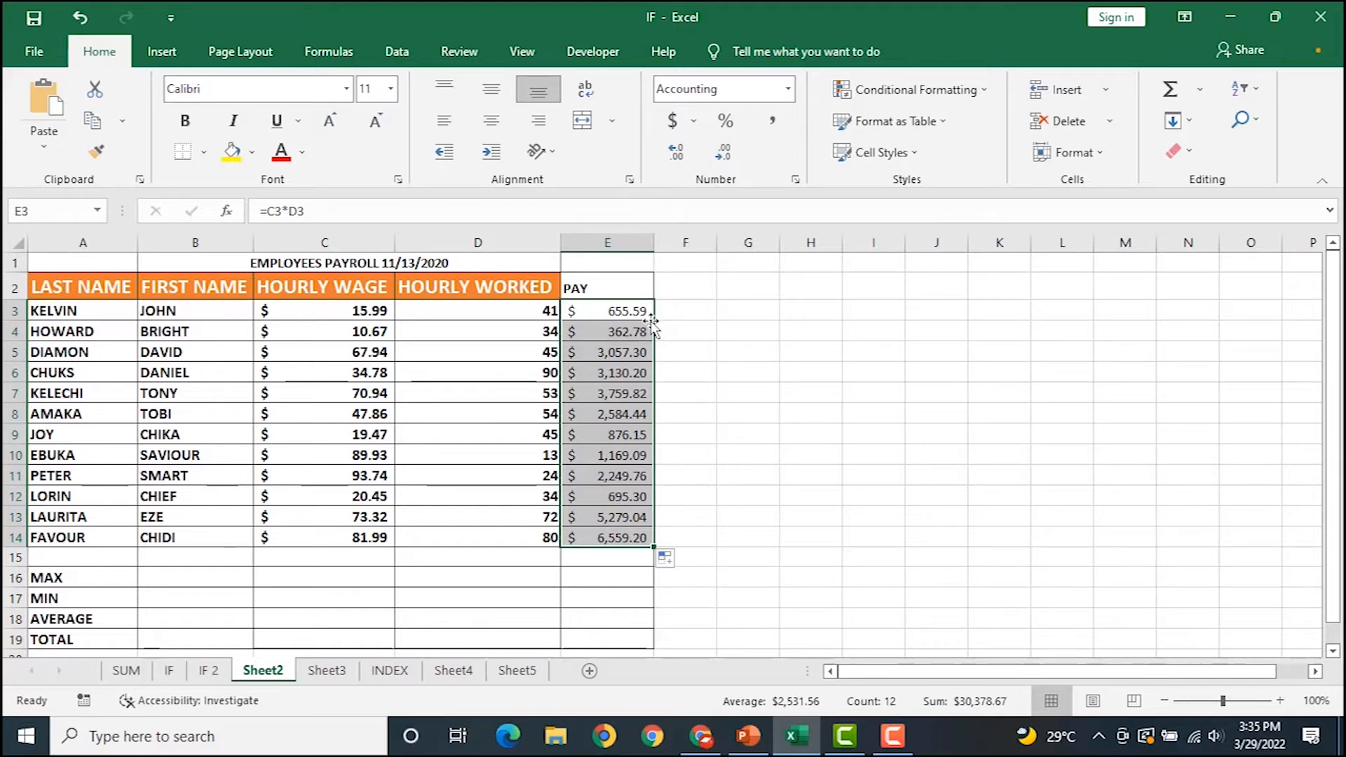
scroll(631, 333, down, 1)
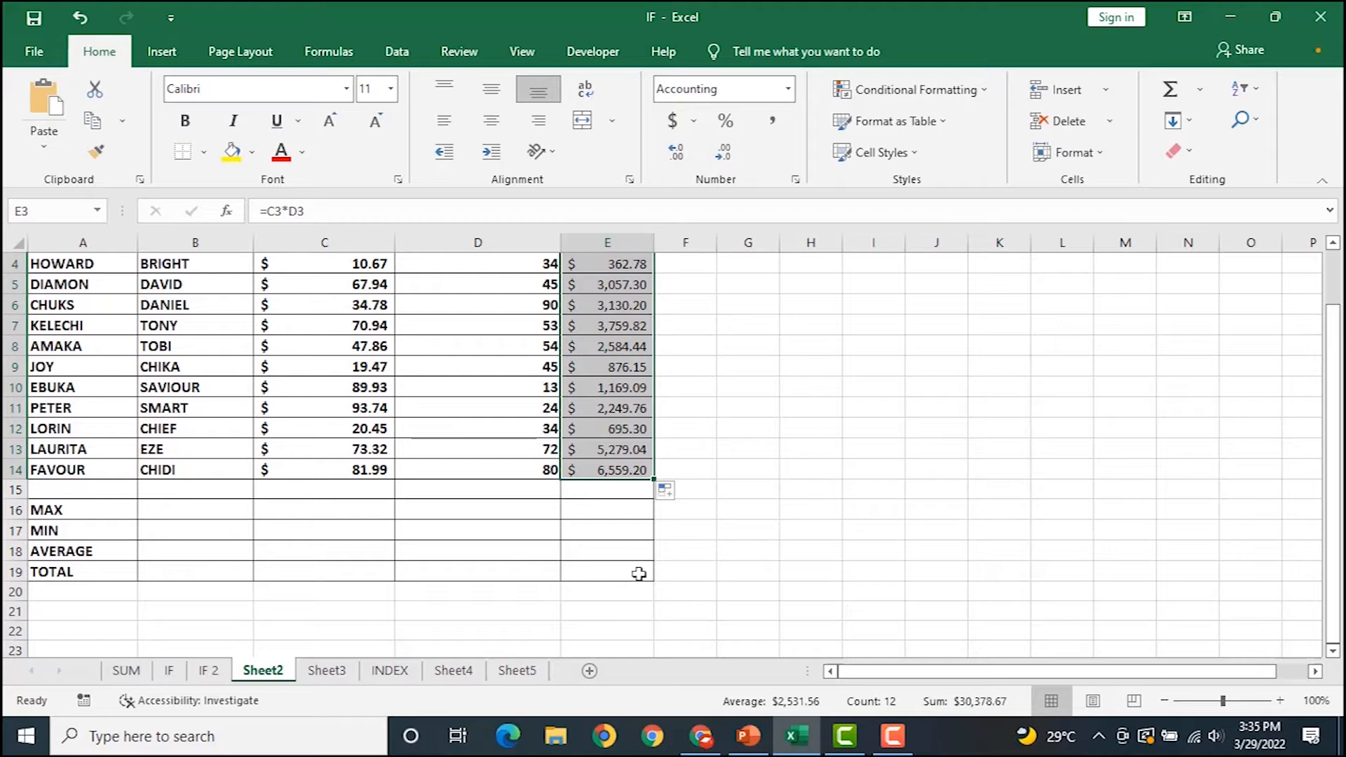
scroll(611, 569, up, 1)
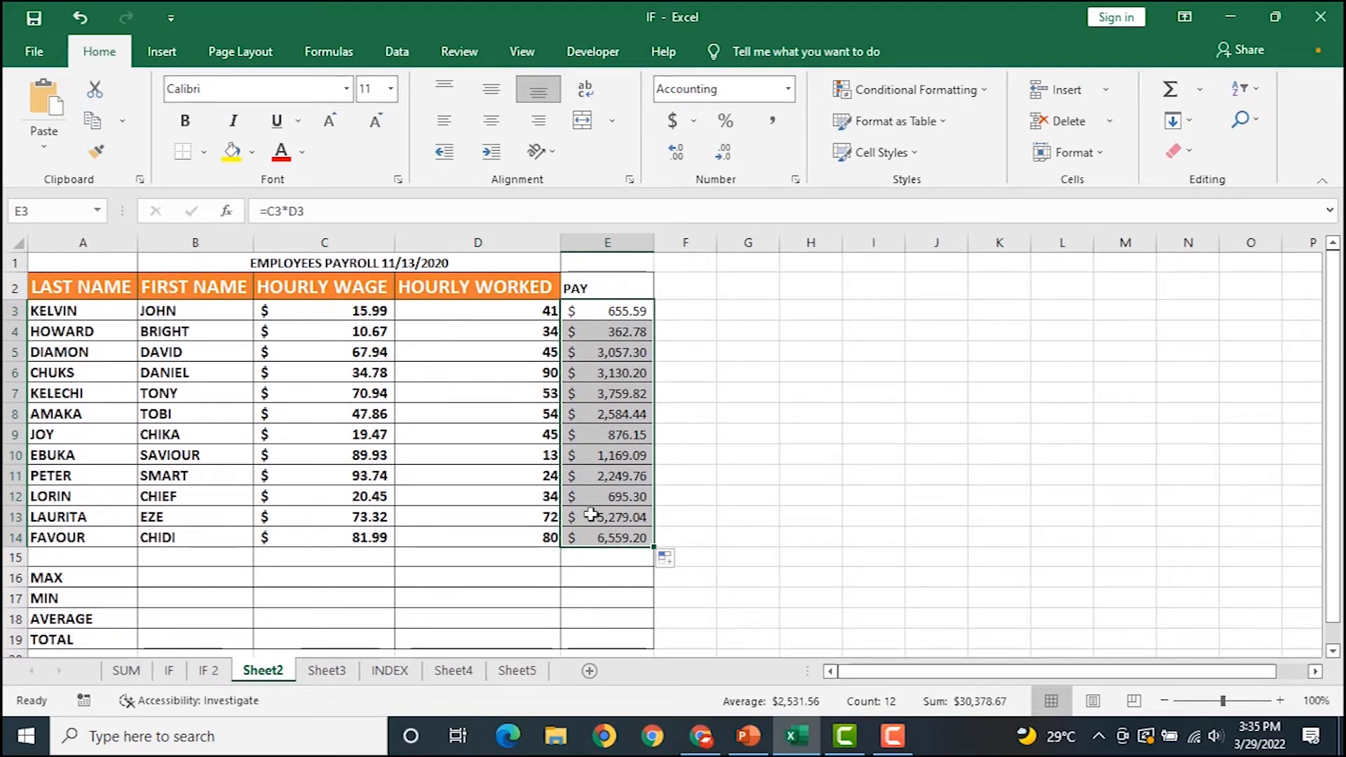
scroll(616, 601, down, 1)
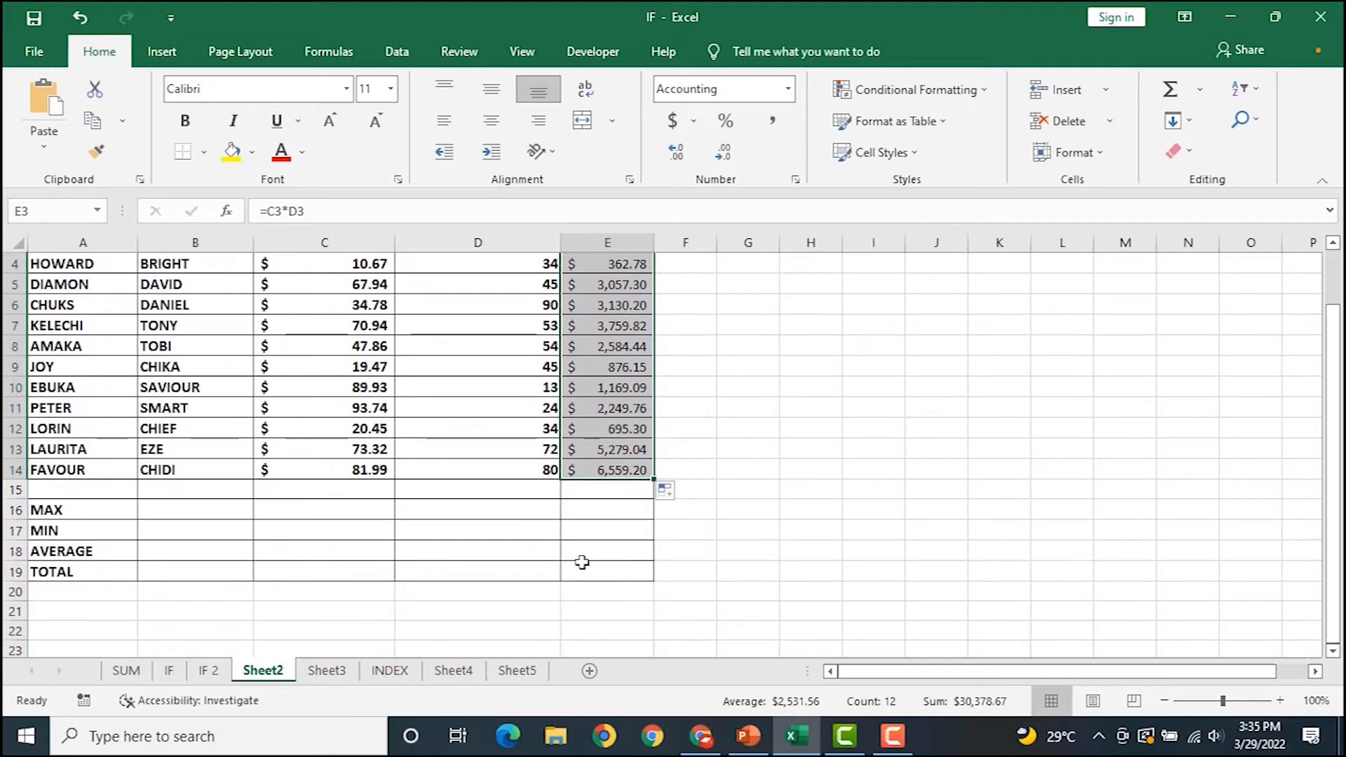
click(602, 570)
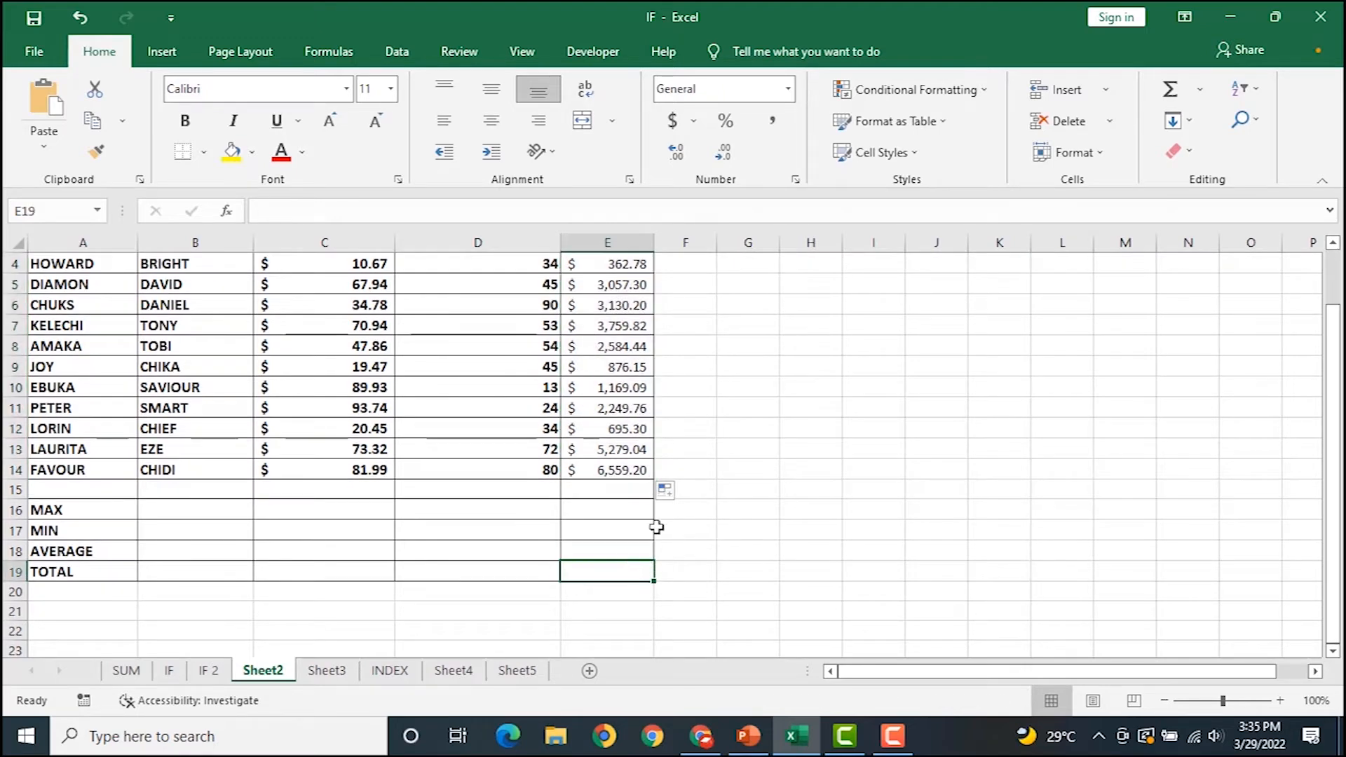
Enter =SUM(E3:E14) in E19 for a total pay of $30,378.67.
text(=SUM()
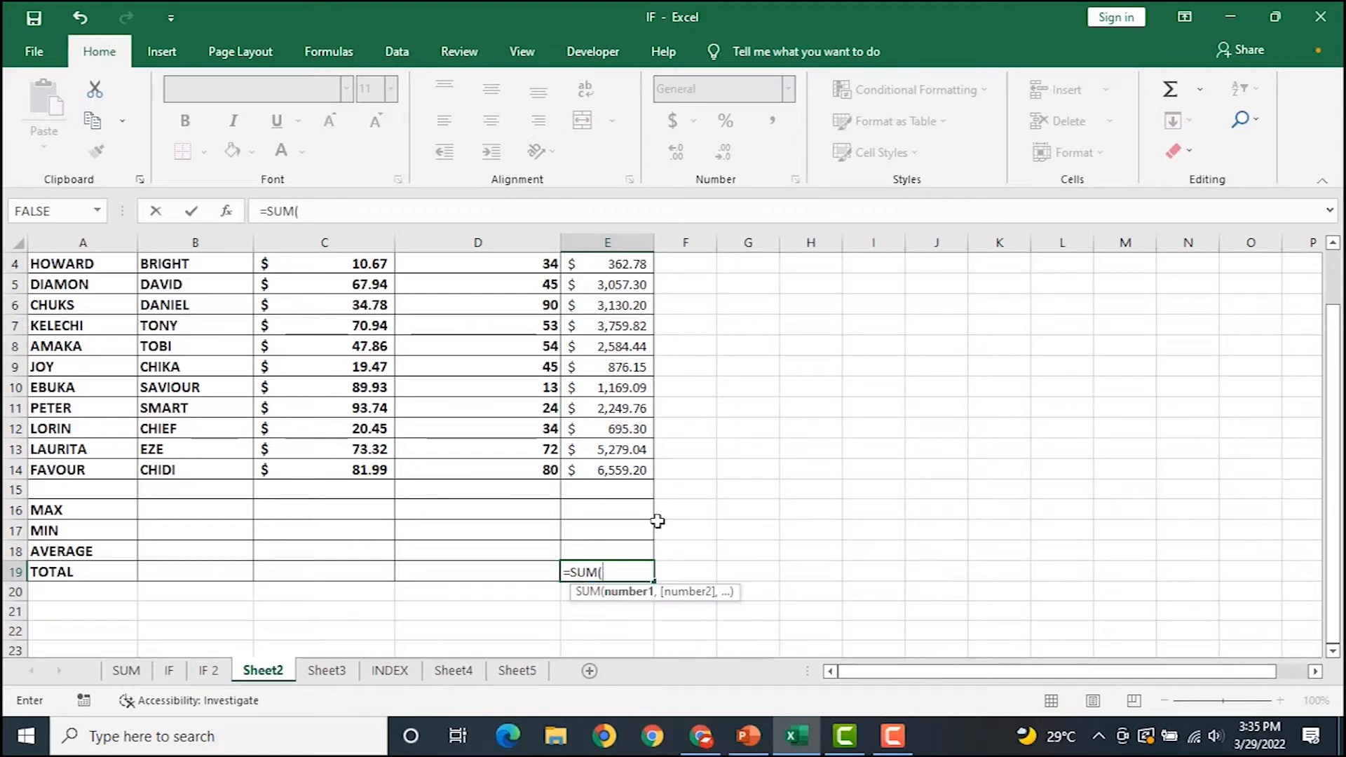
scroll(615, 494, up, 1)
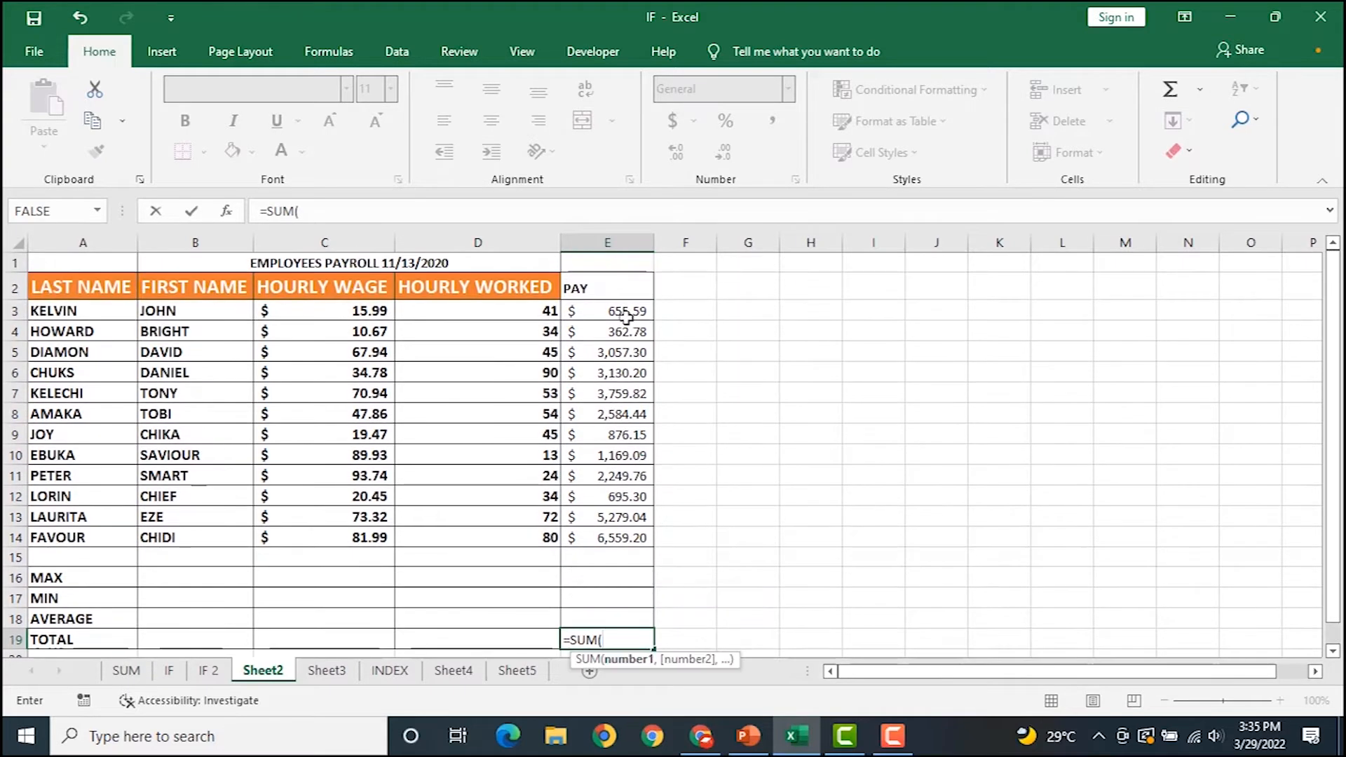
drag(622, 310, 614, 549)
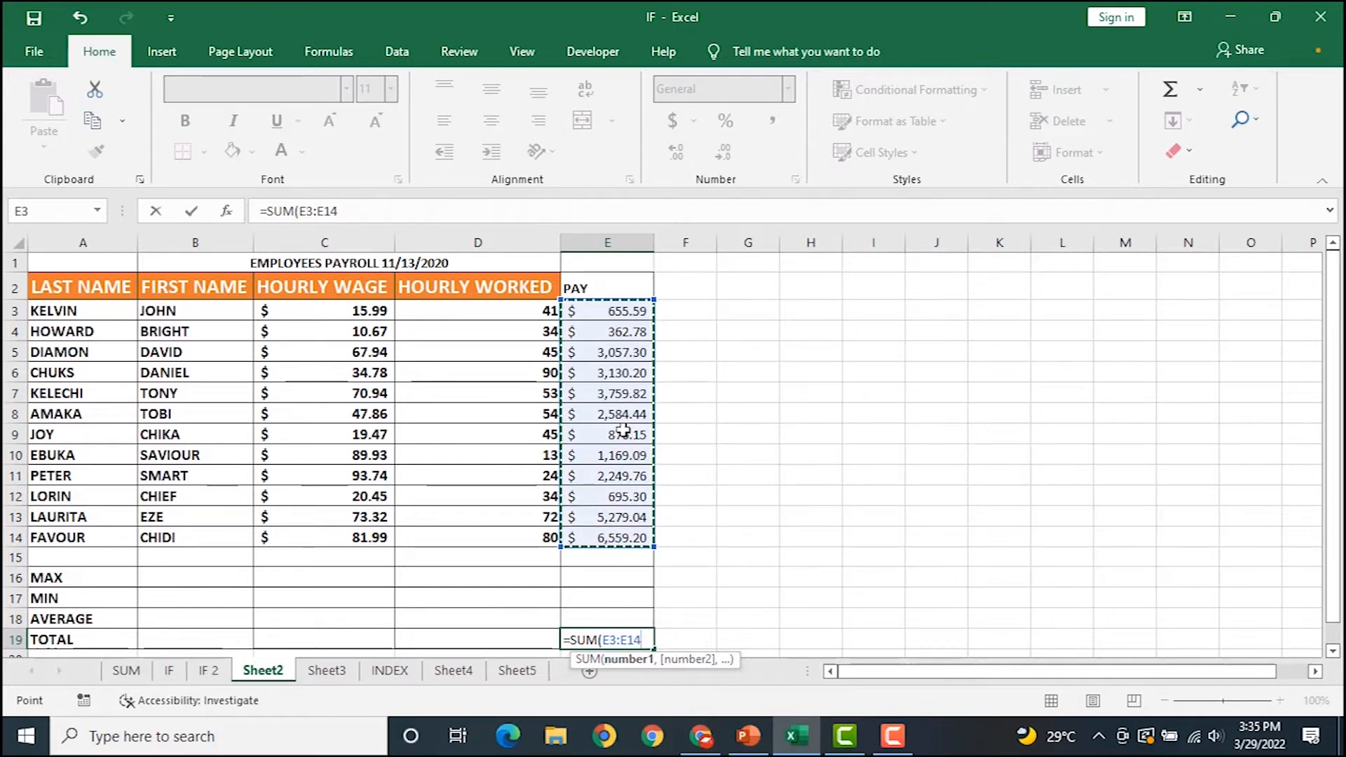
key(Return)
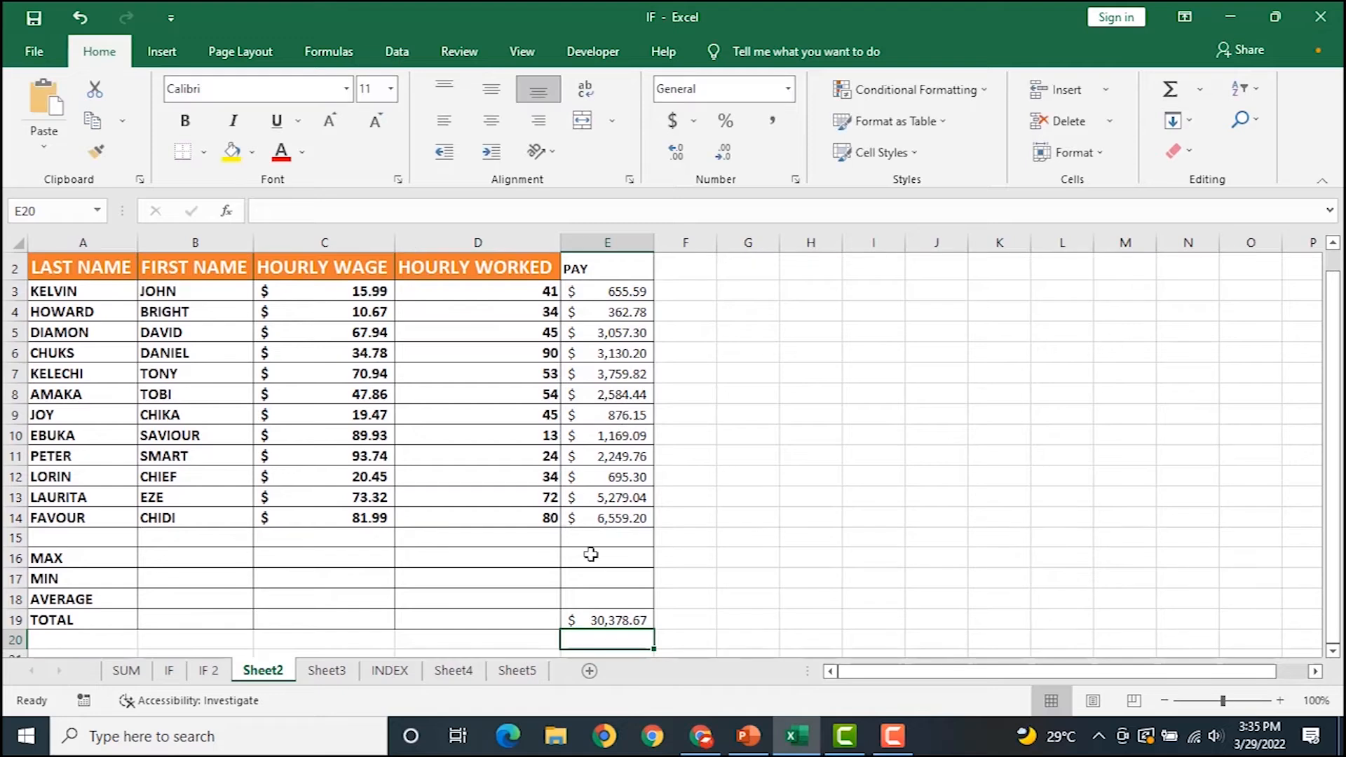
click(593, 619)
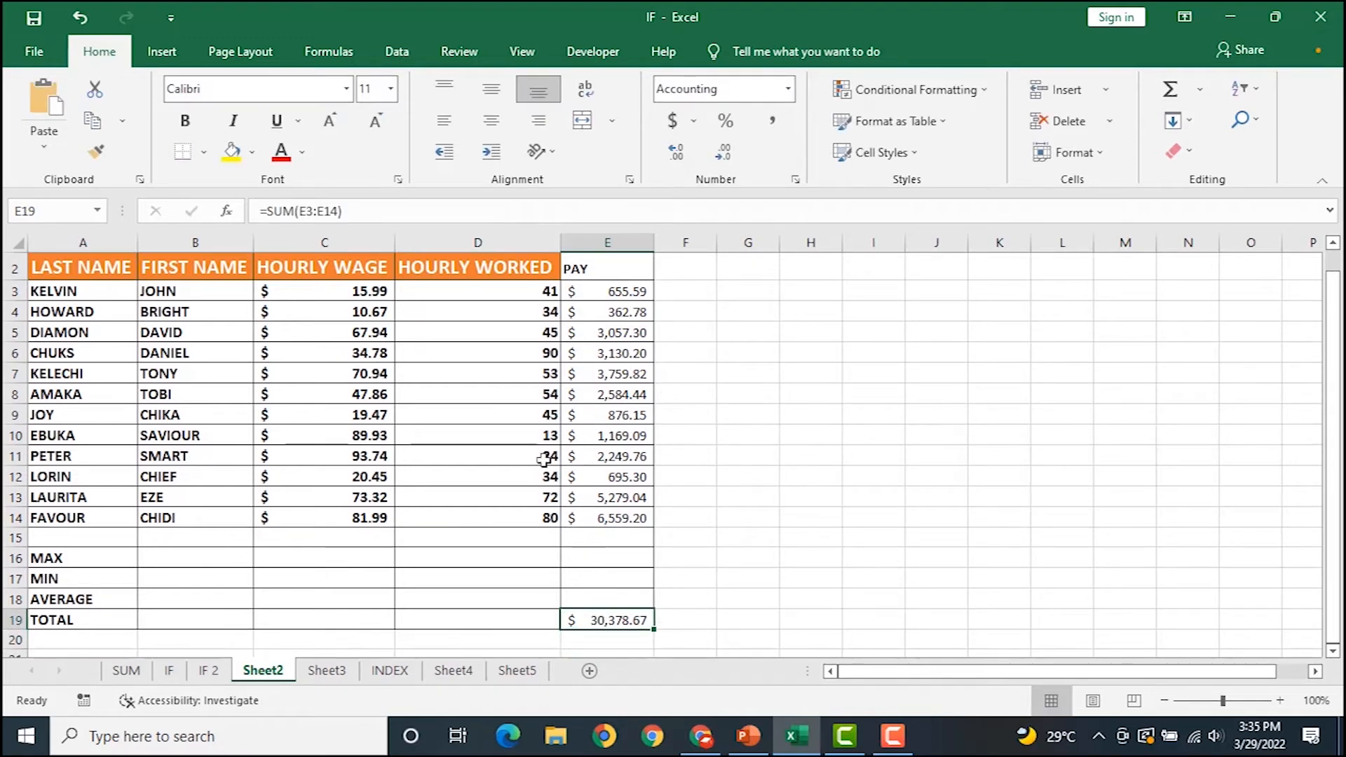
click(589, 596)
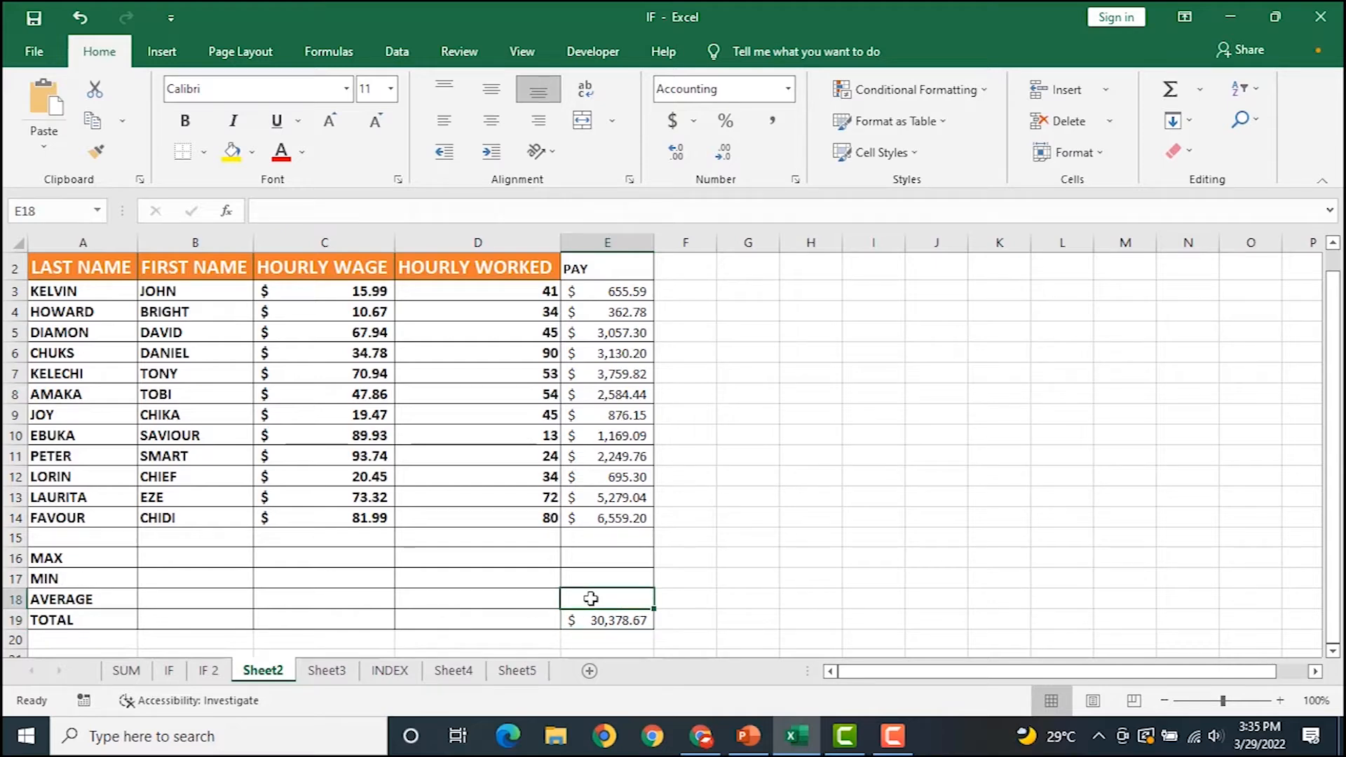
Enter =AVERAGE(E3:E14) in E18, giving an average pay of $2,531.56.
text(=A)
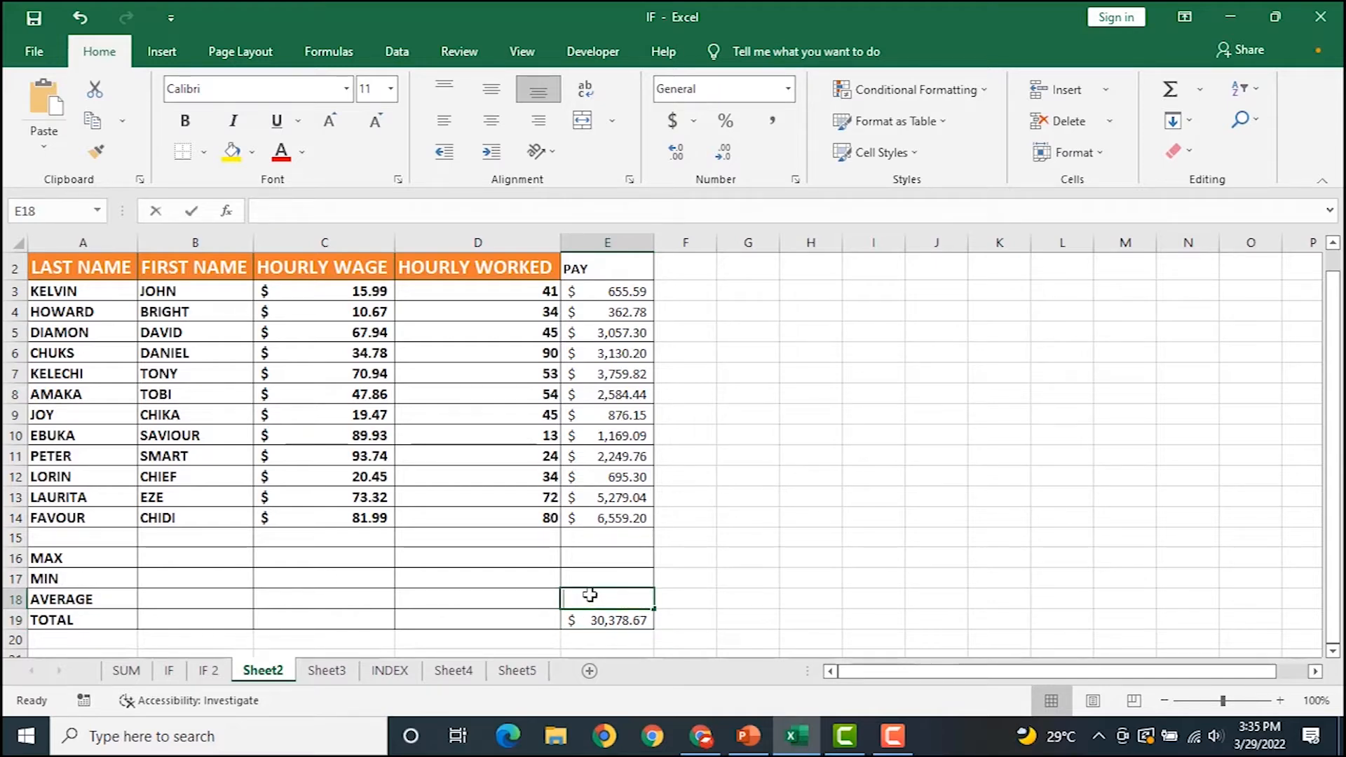
text(V)
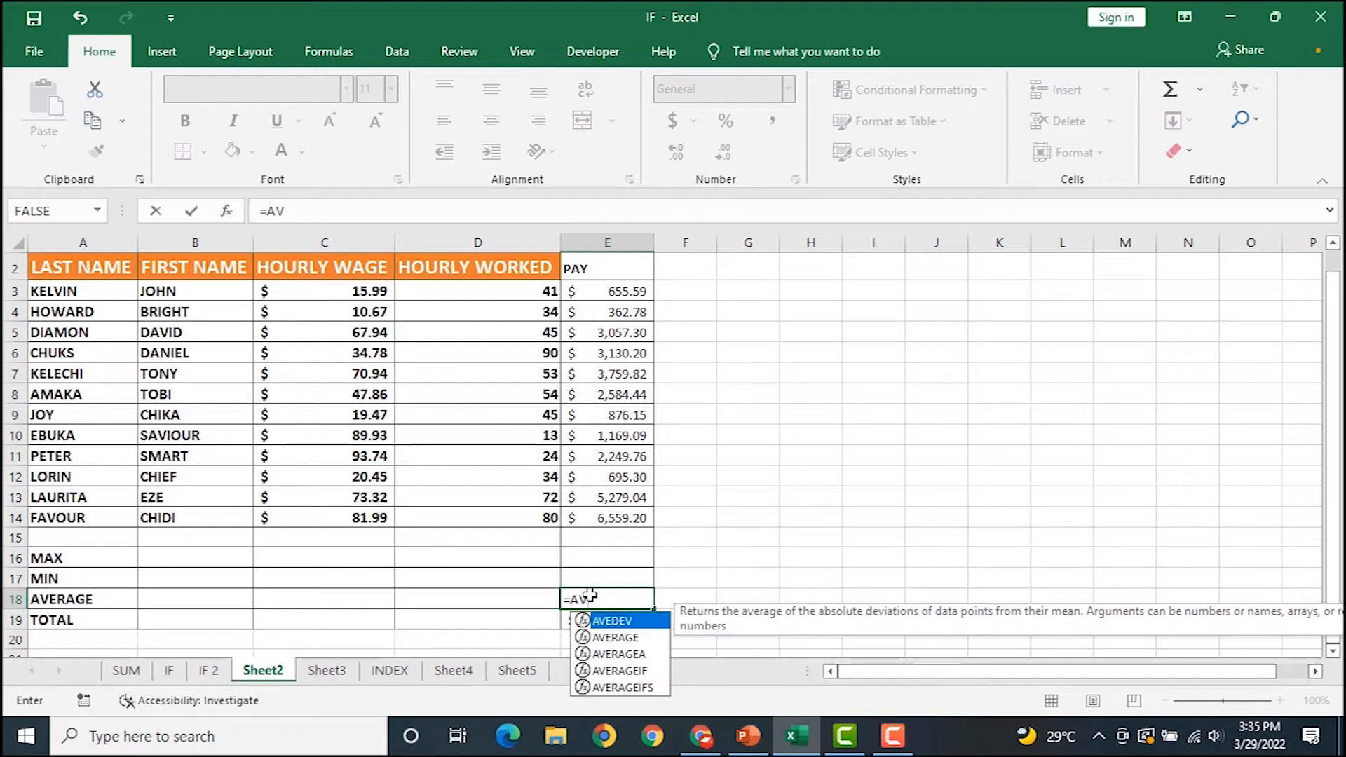
key(Down)
key(Tab)
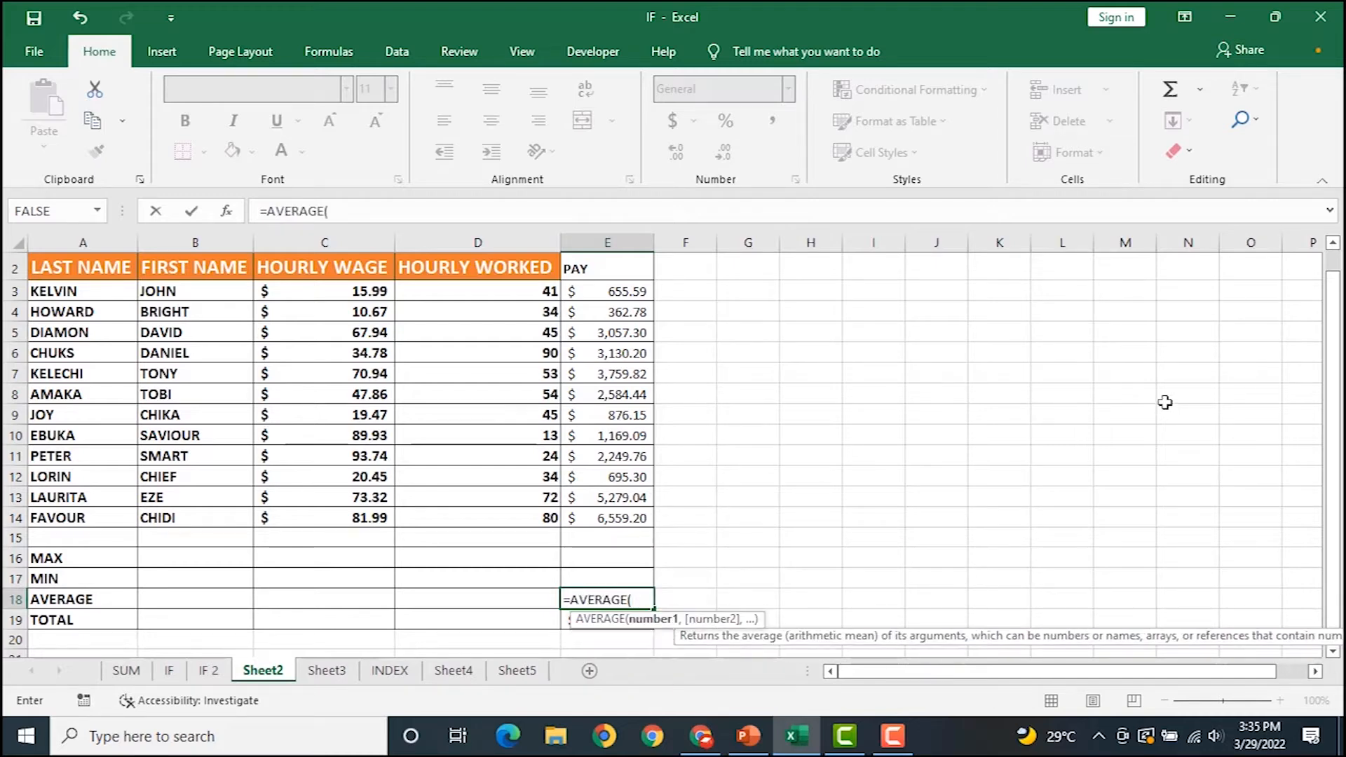
drag(617, 296, 624, 516)
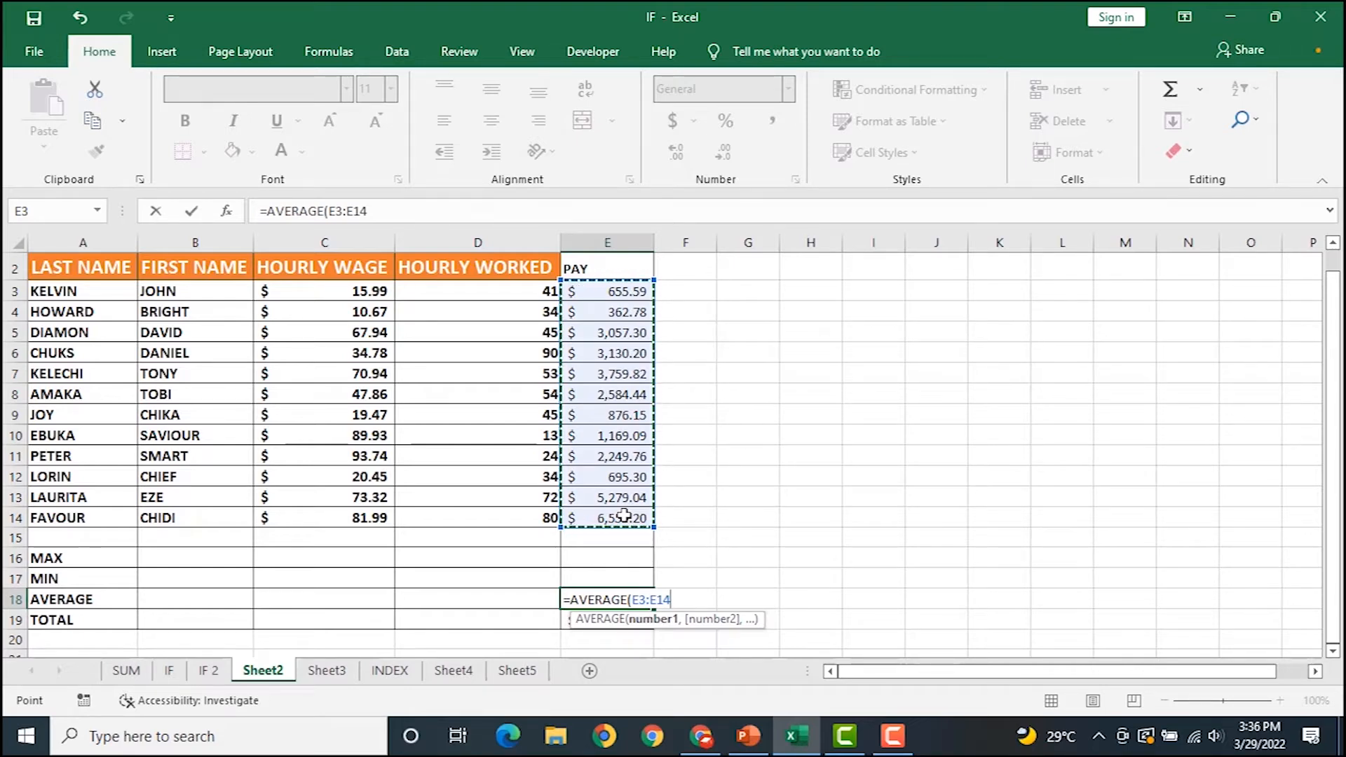
key(Return)
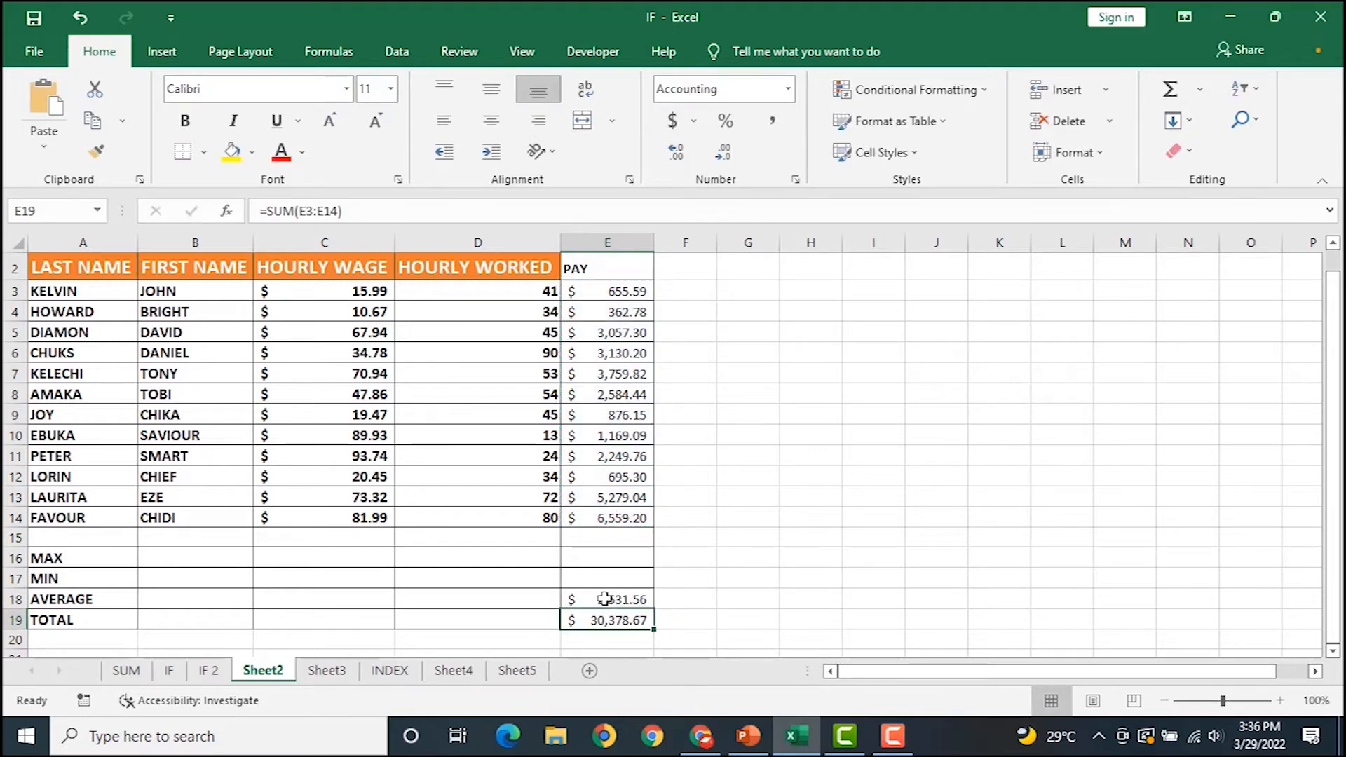
Centre the PAY heading in cell E2.
click(608, 270)
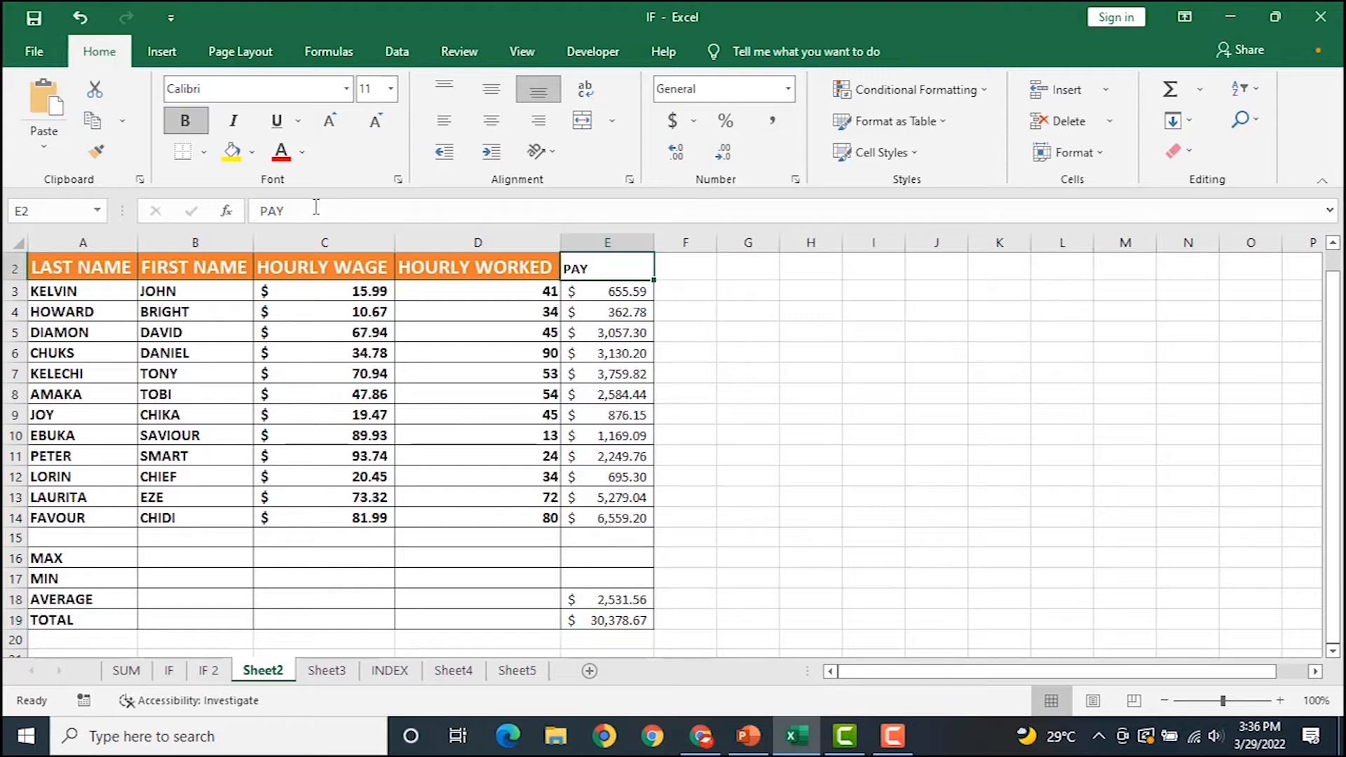
click(493, 125)
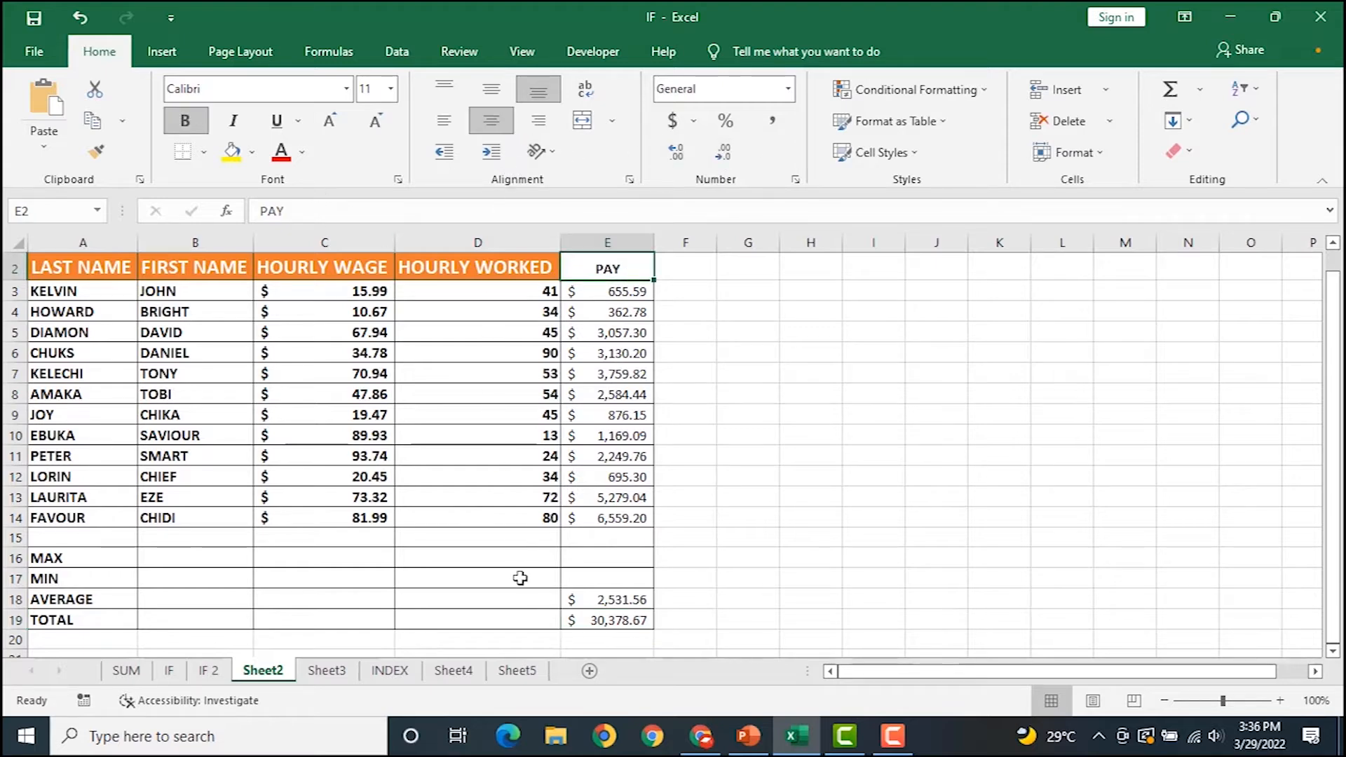
click(607, 575)
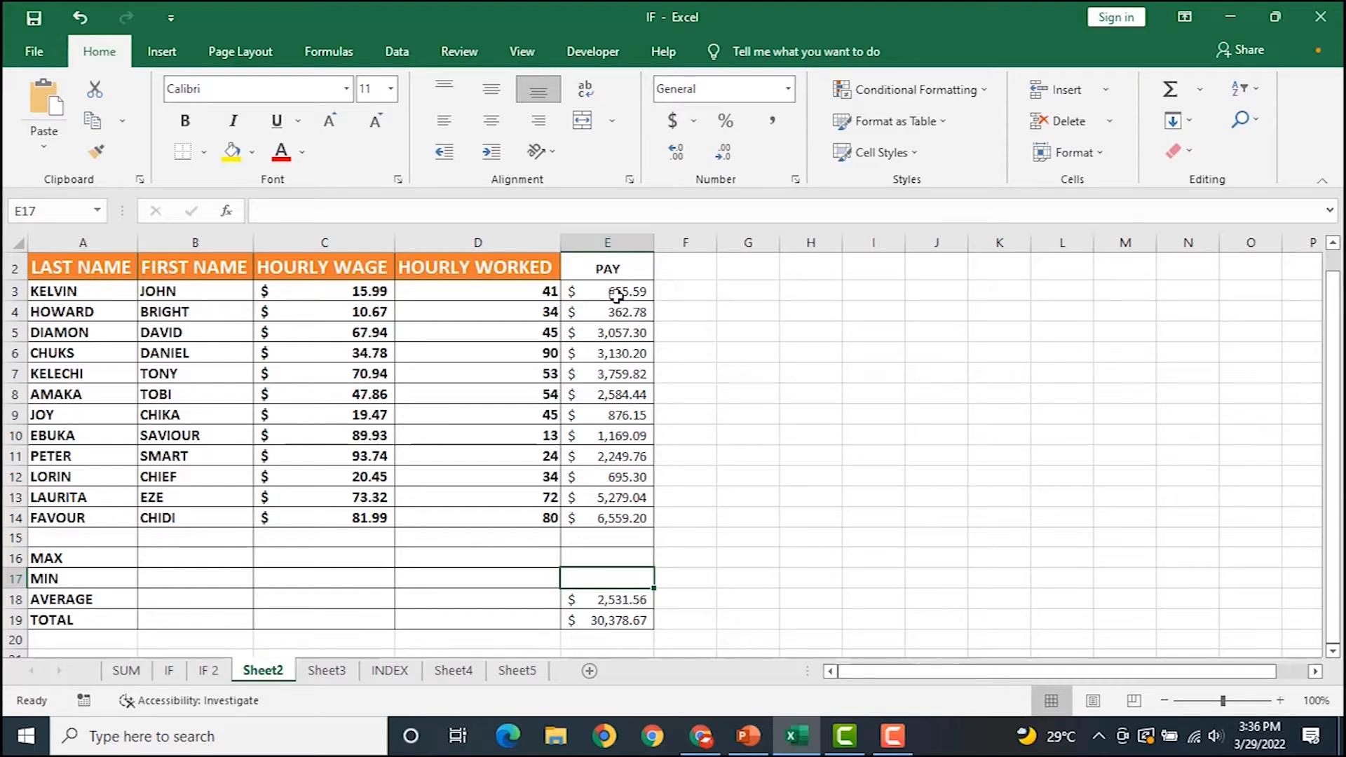
Enter =MIN(E3:E14) in E17, showing the lowest pay of $362.78.
text(=MIN()
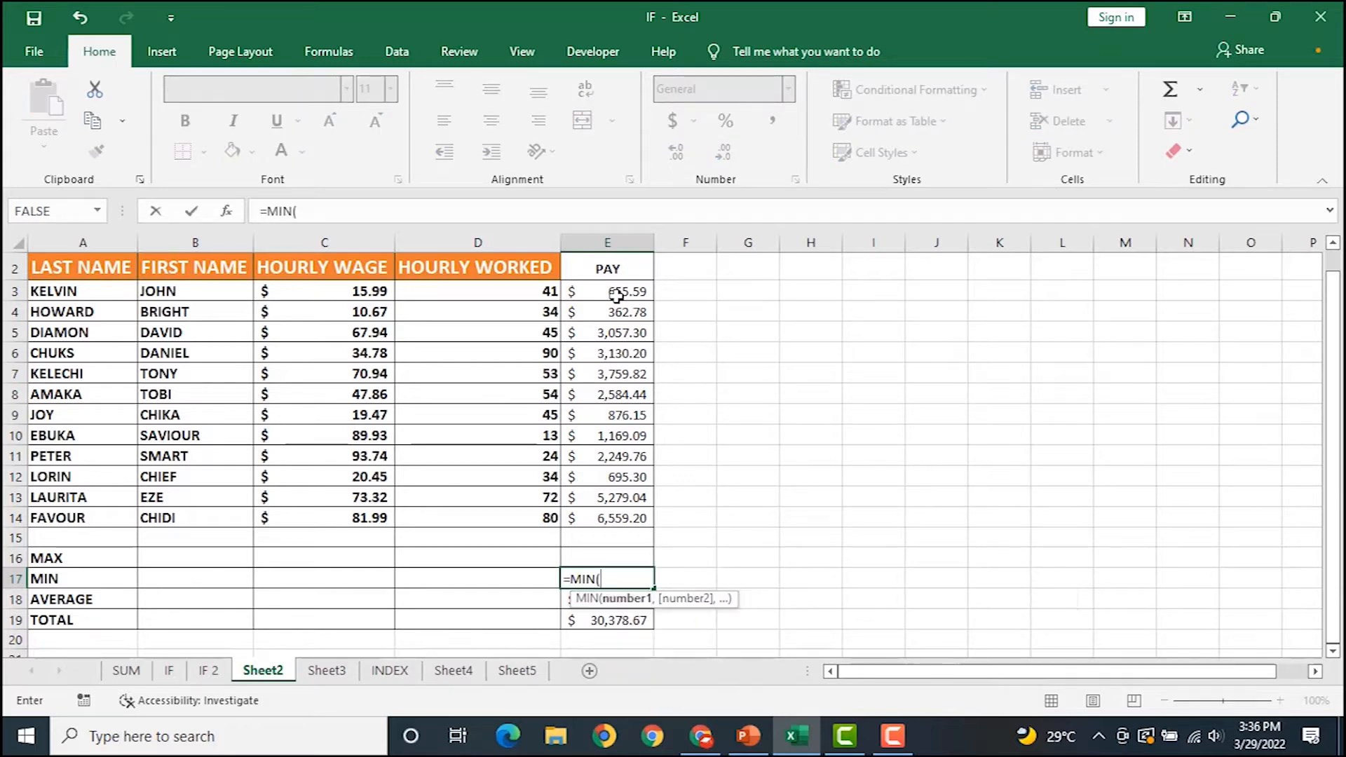
drag(605, 294, 617, 516)
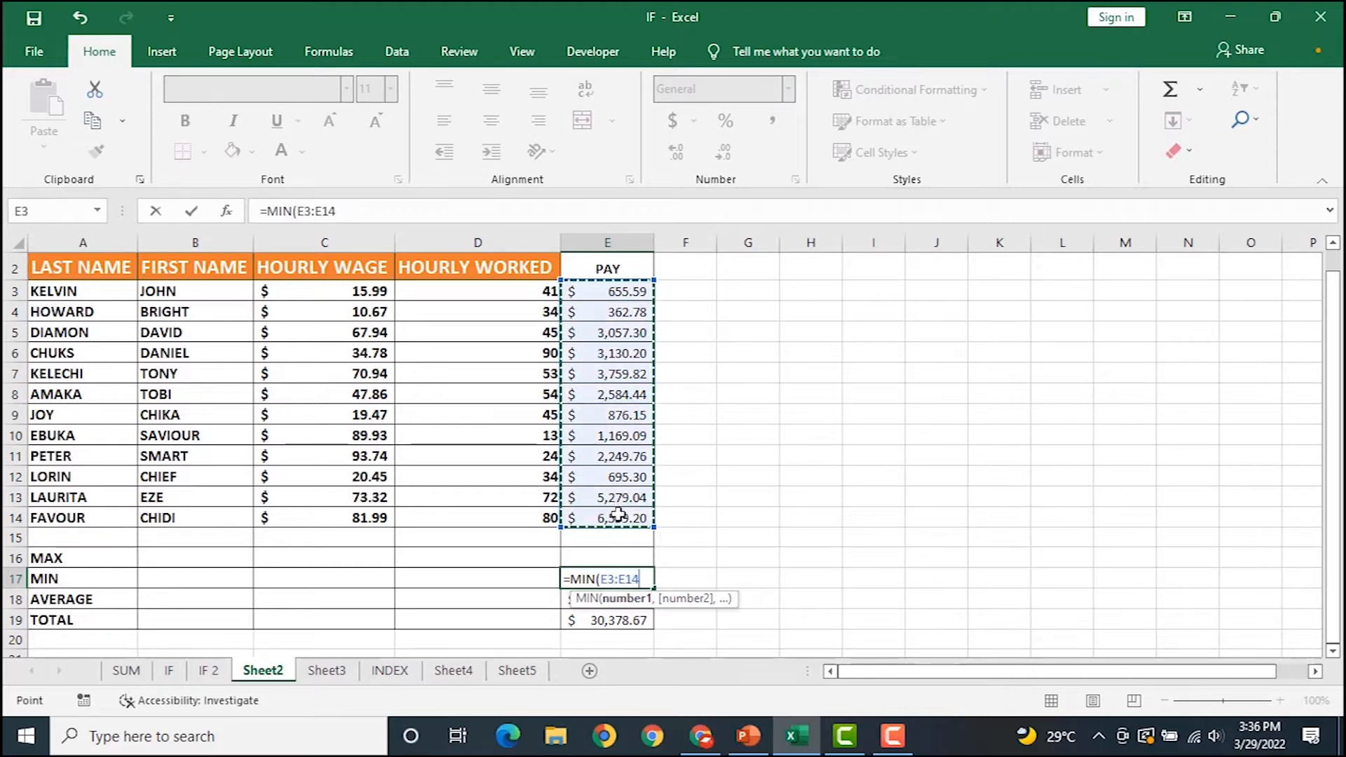
text())
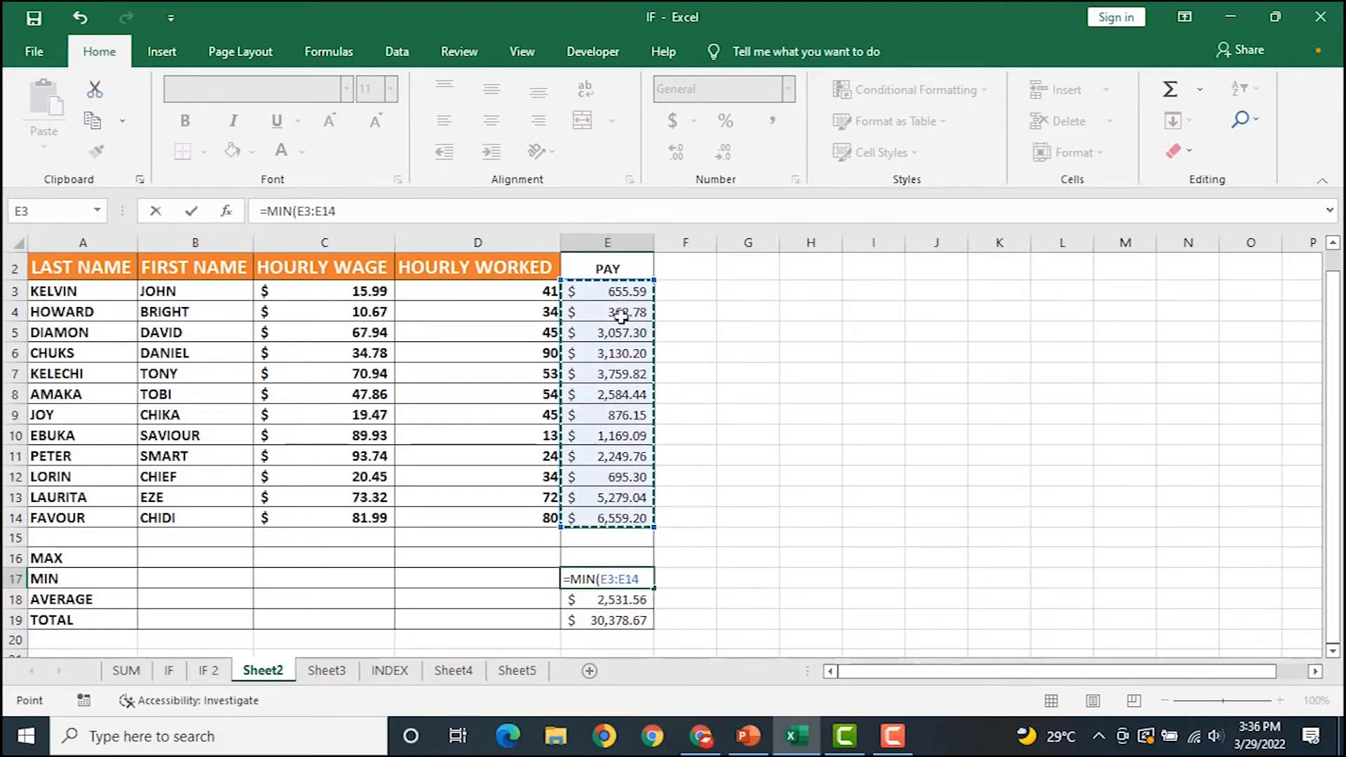
key(Return)
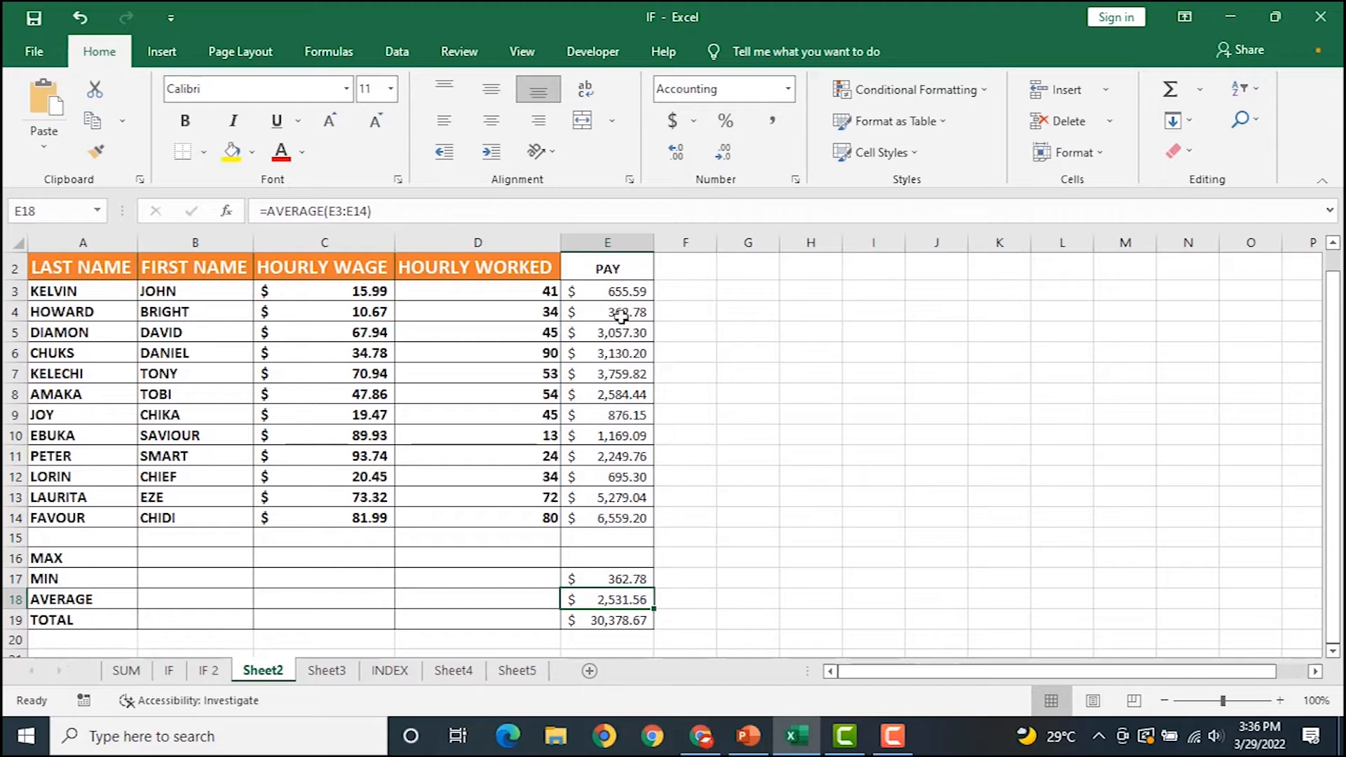
click(567, 578)
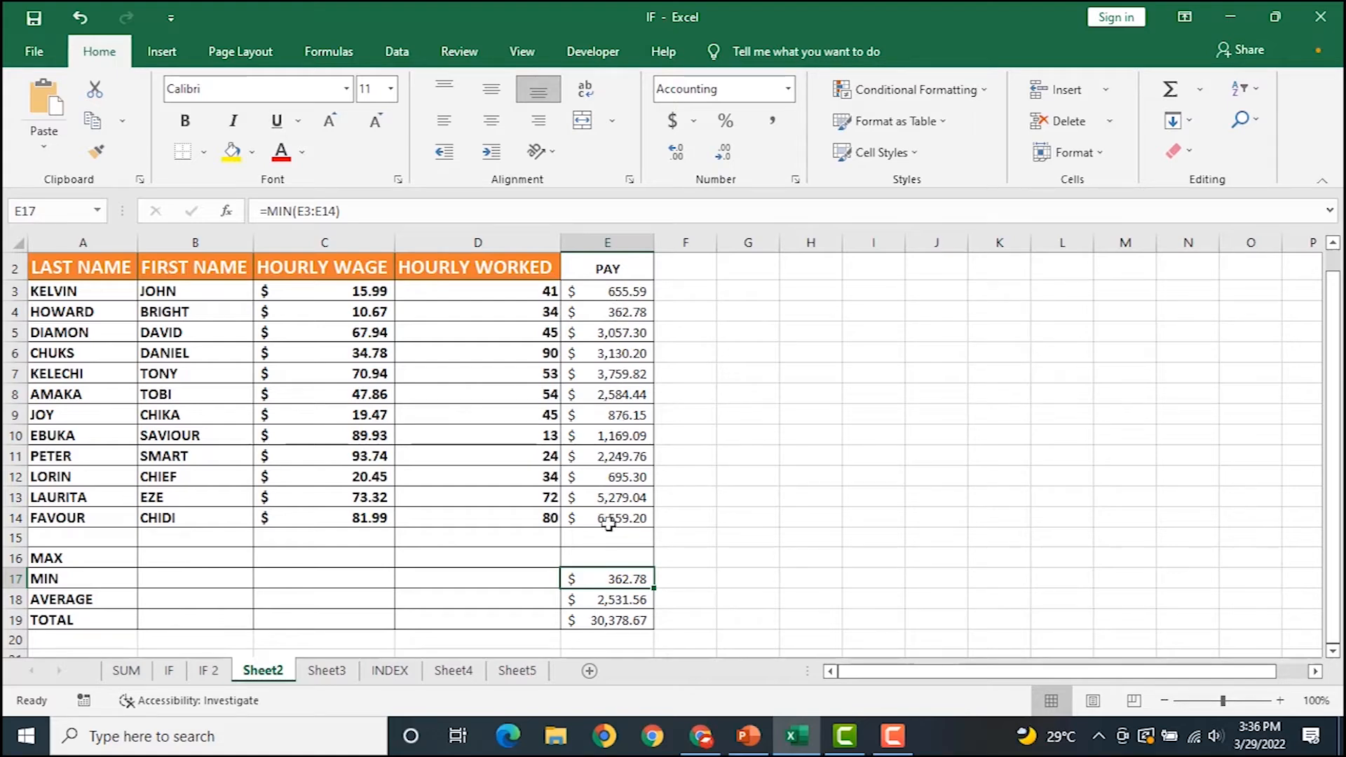
click(606, 555)
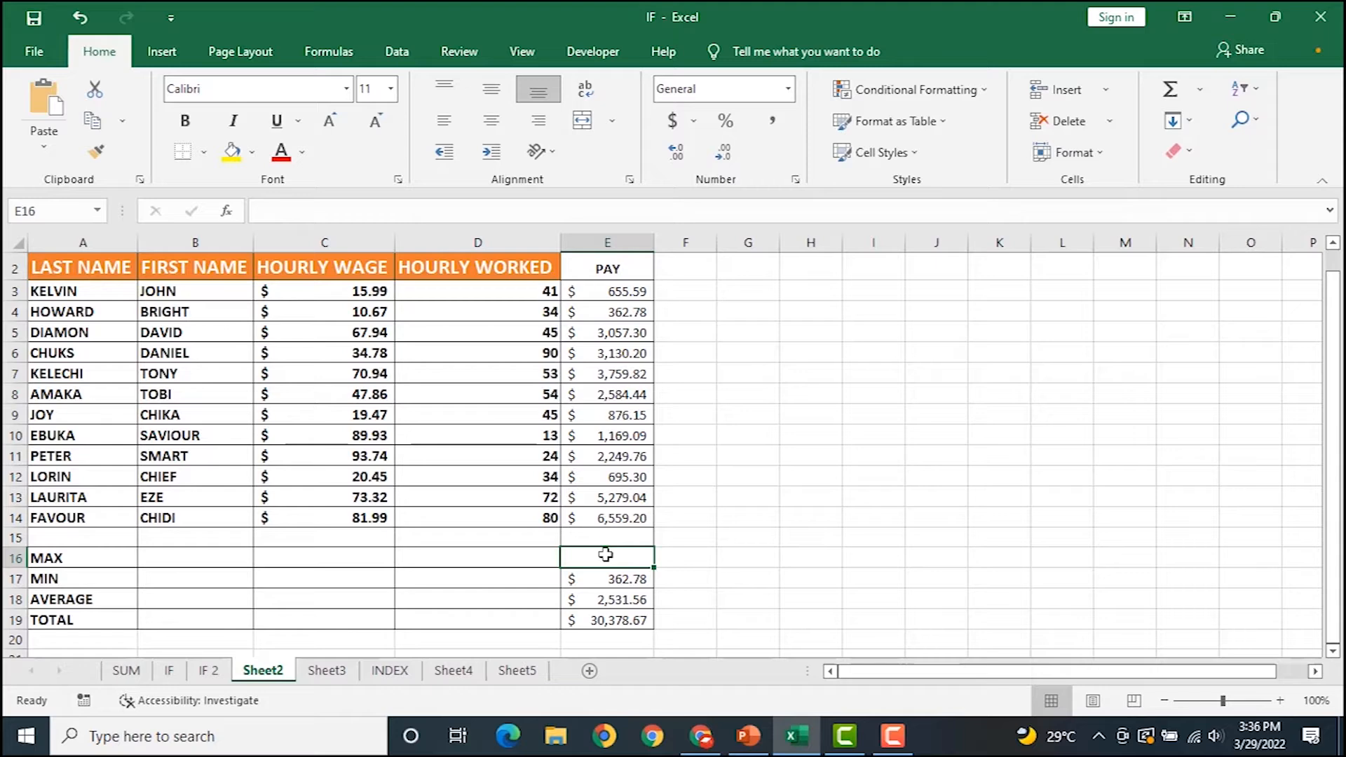
Enter =MAX(E3:E14) in E16 to show the highest pay, $6,559.20.
text(=)
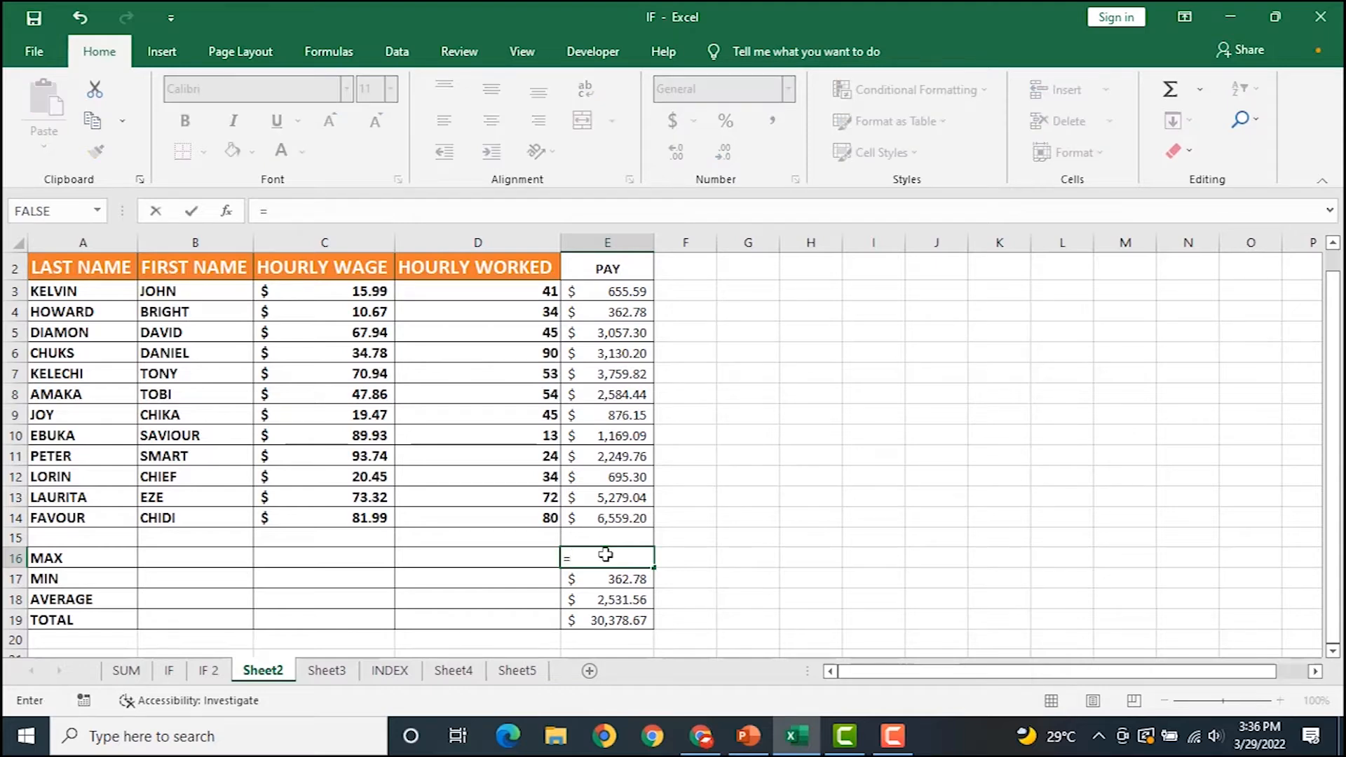
text(MAX)
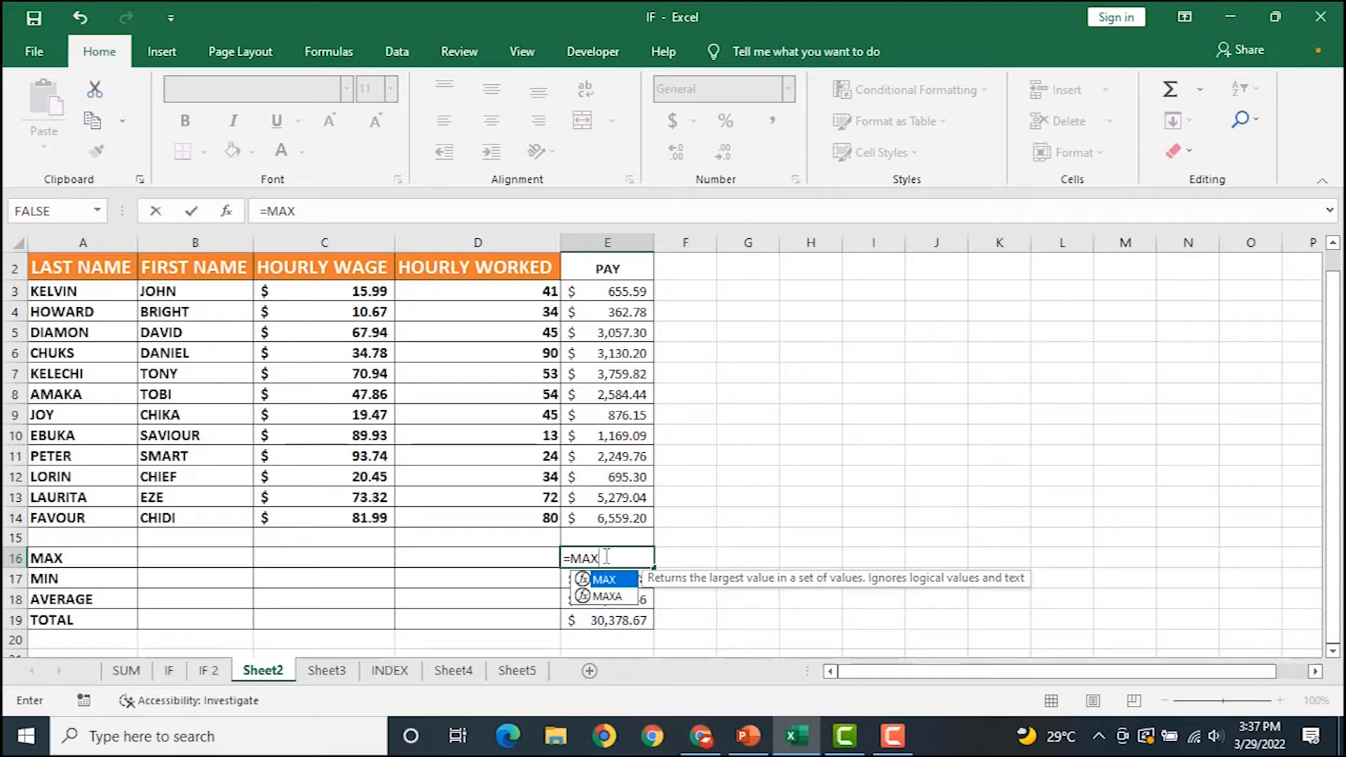
text(()
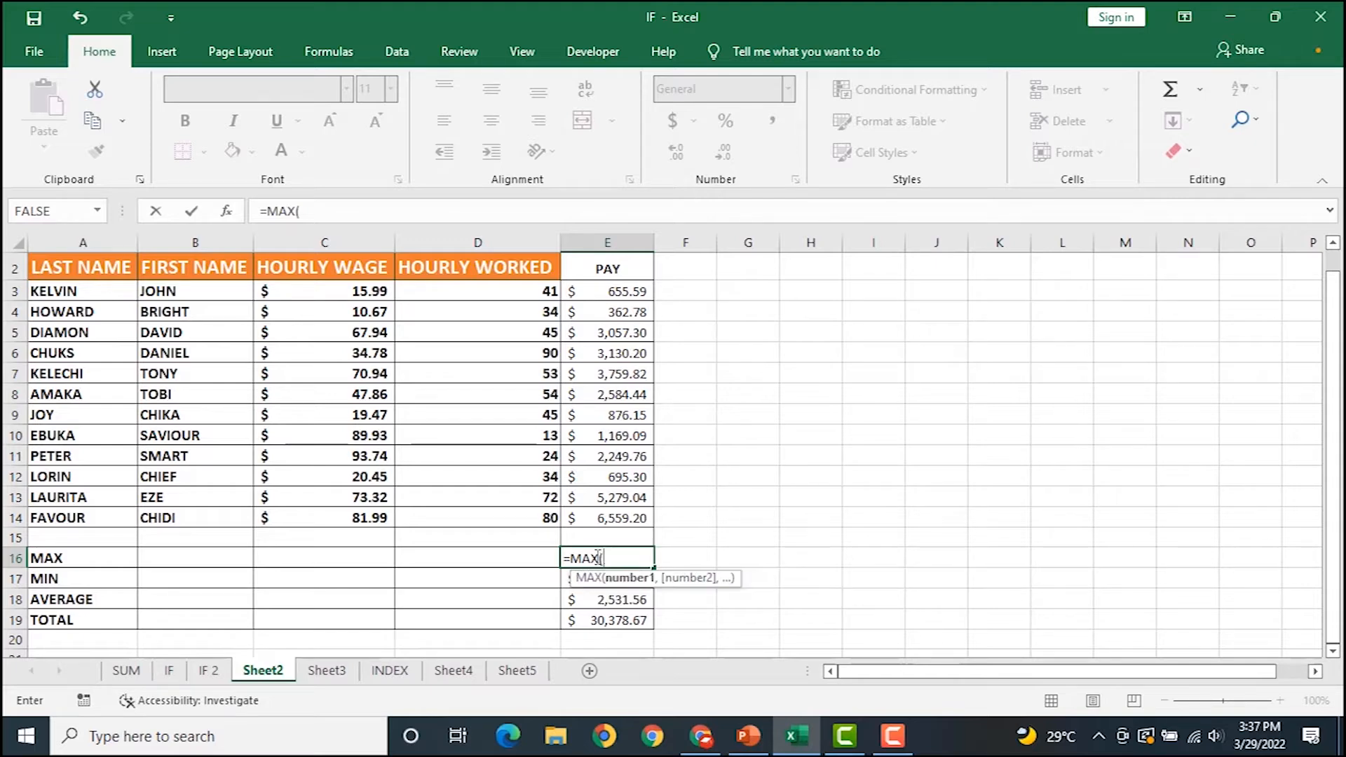
click(620, 291)
drag(620, 291, 608, 519)
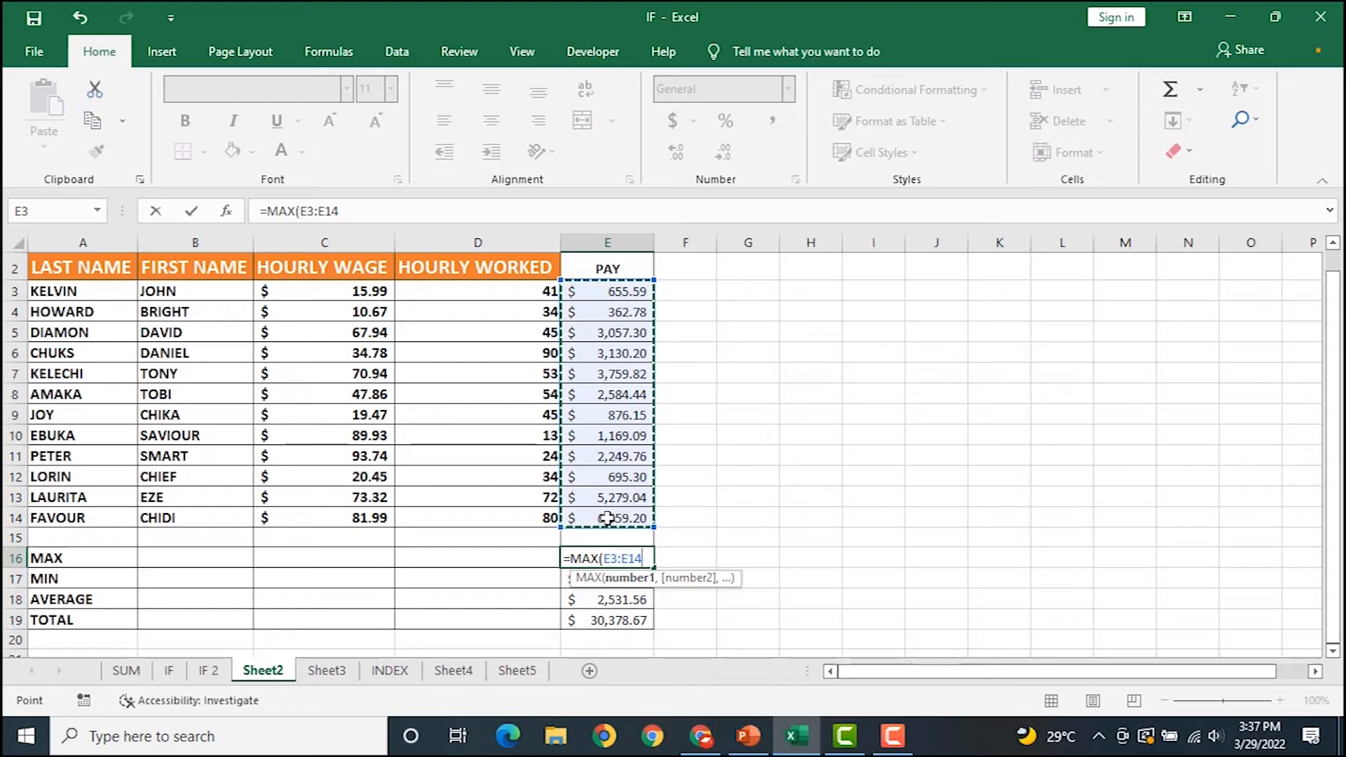
key(Return)
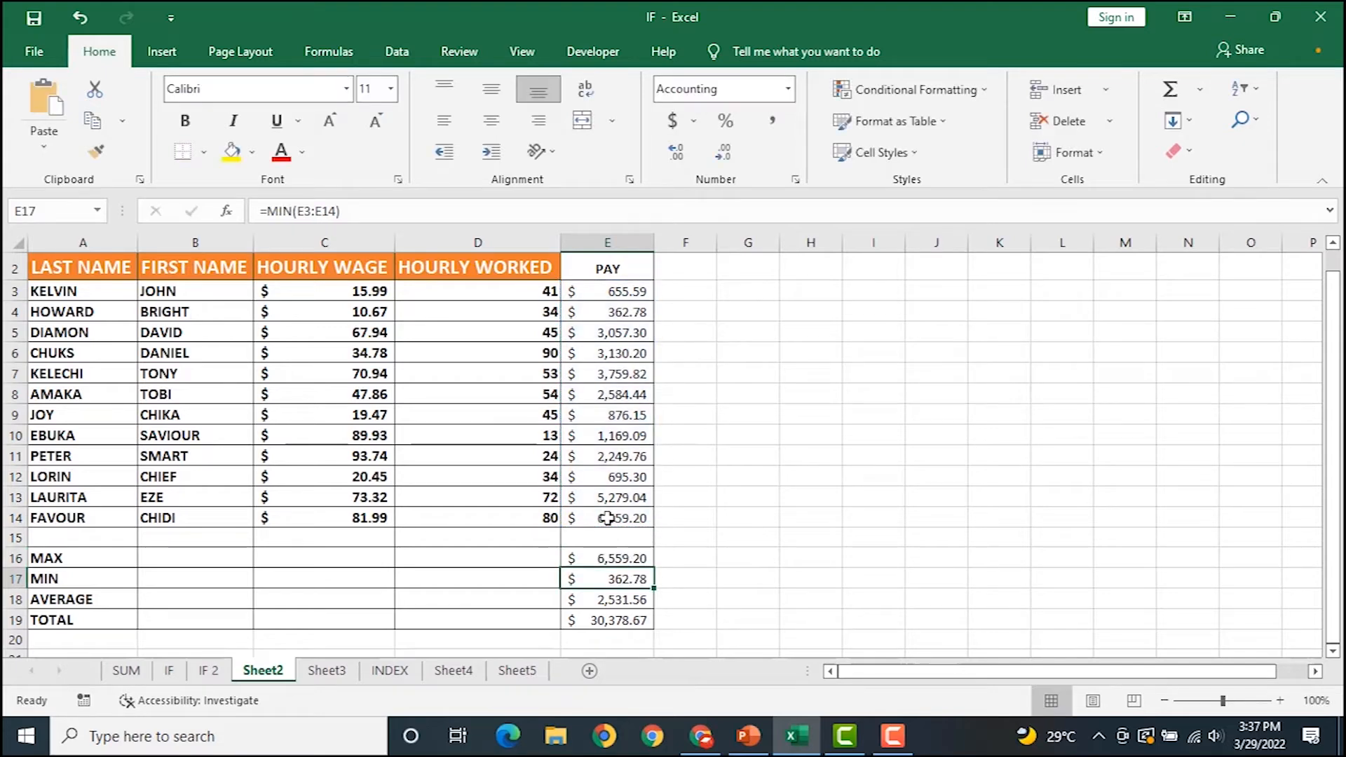
click(596, 558)
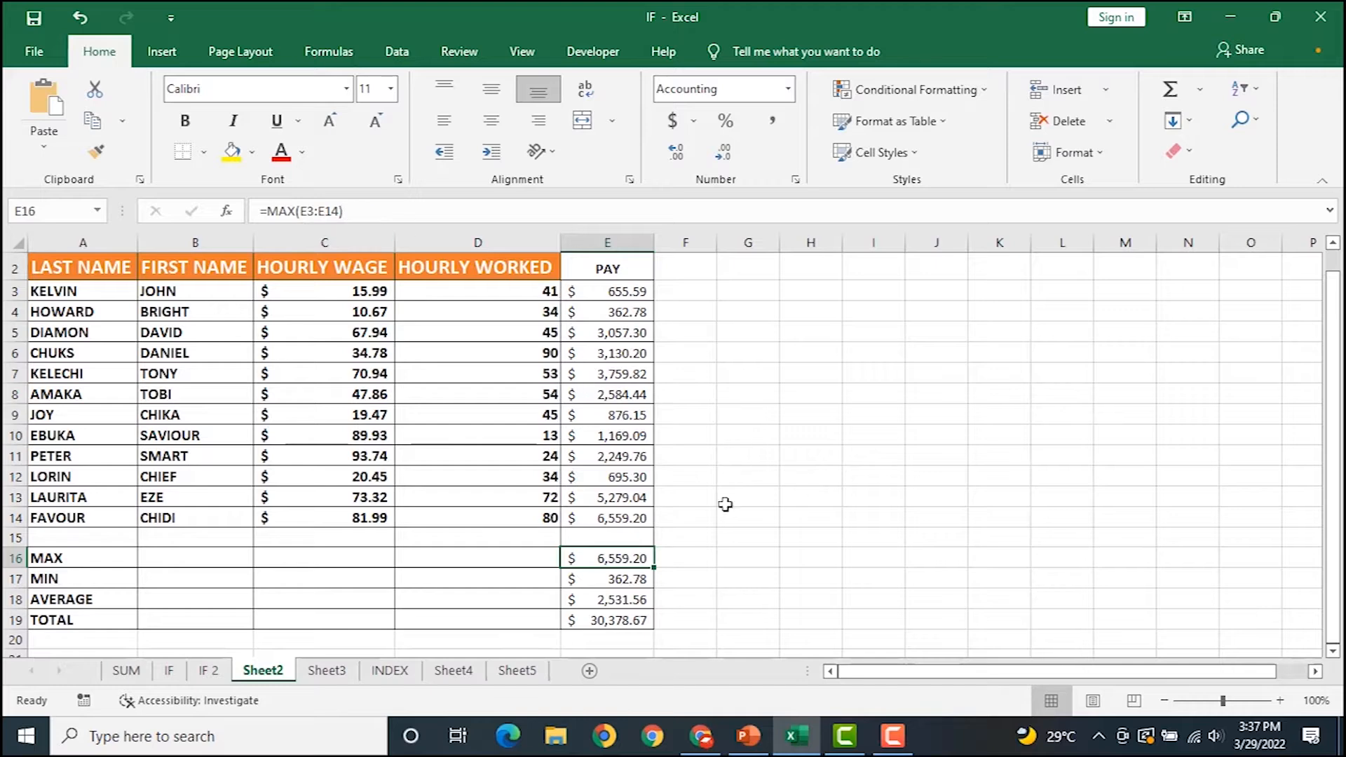
Apply the Calculation cell style to the summary results in E16:E19.
click(603, 581)
click(606, 554)
drag(605, 554, 610, 622)
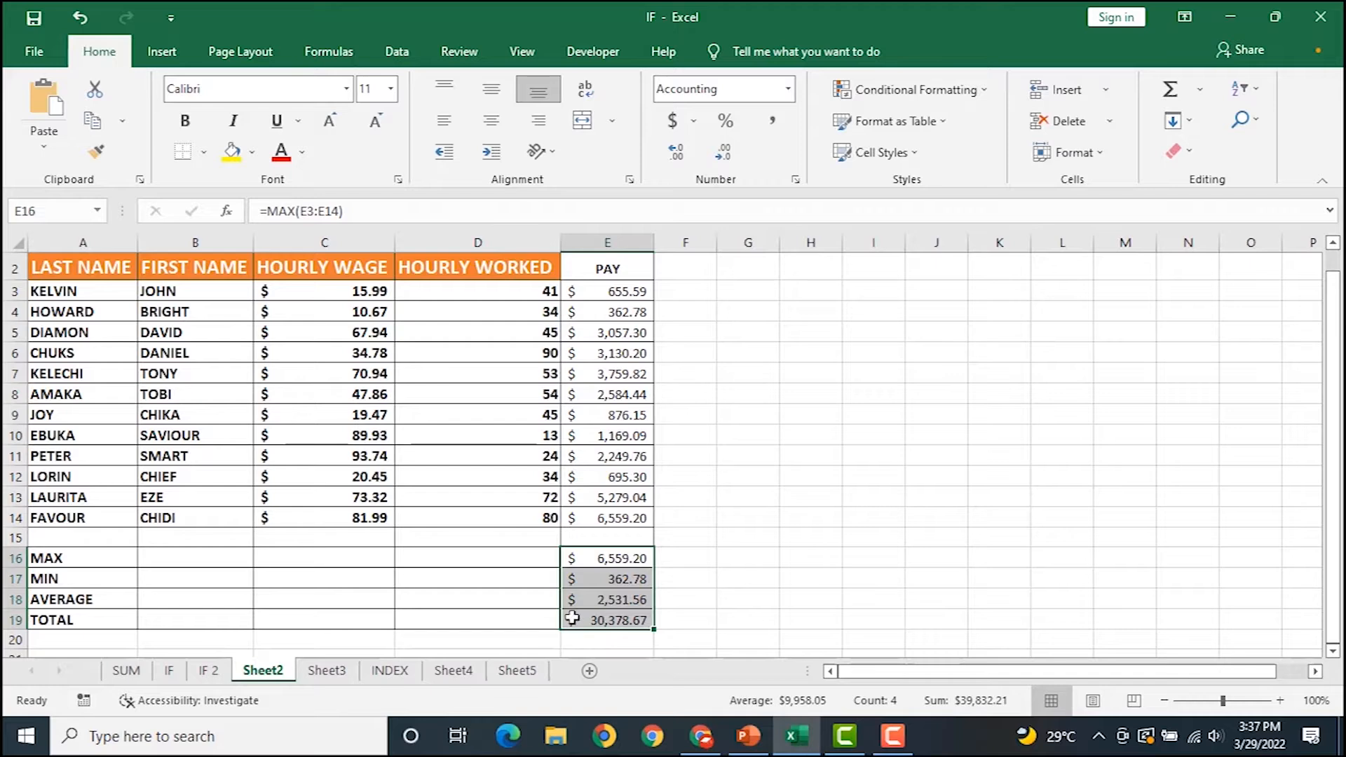
click(913, 160)
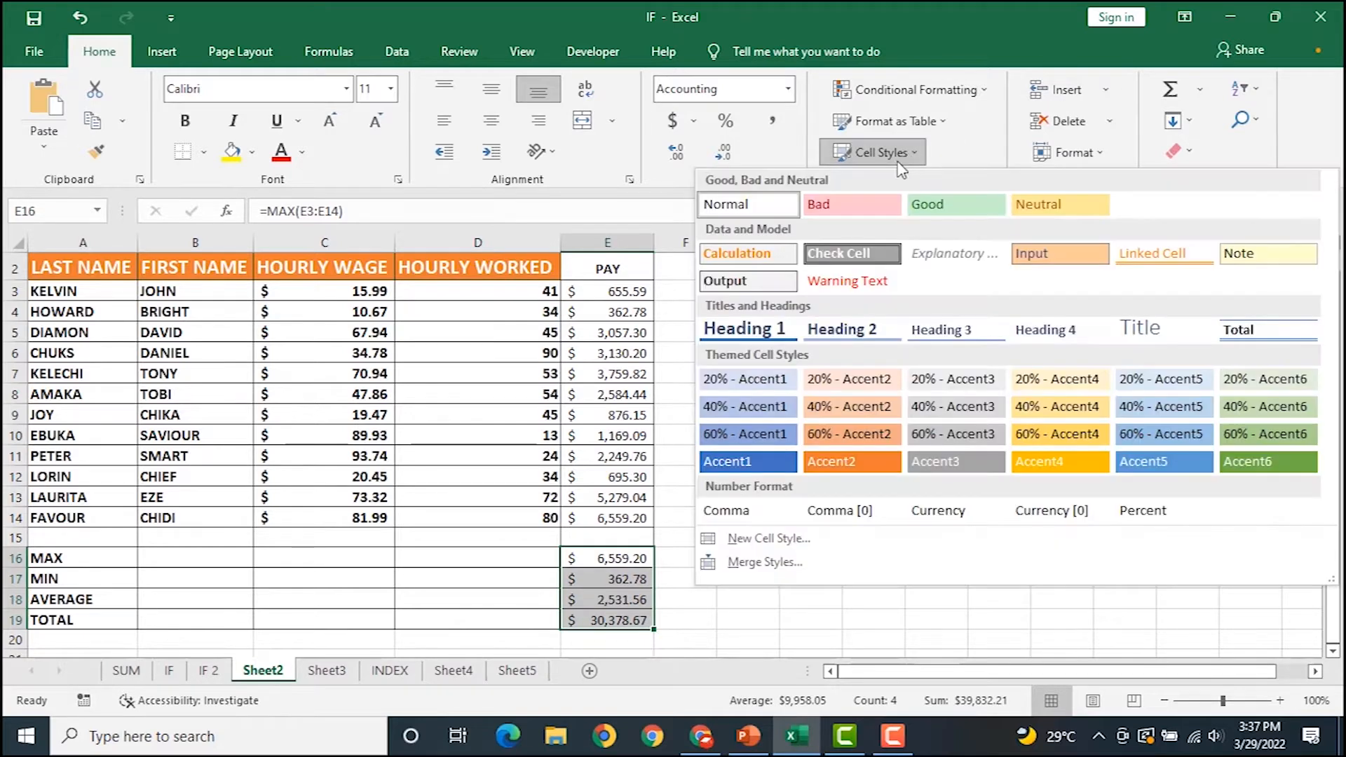
click(761, 256)
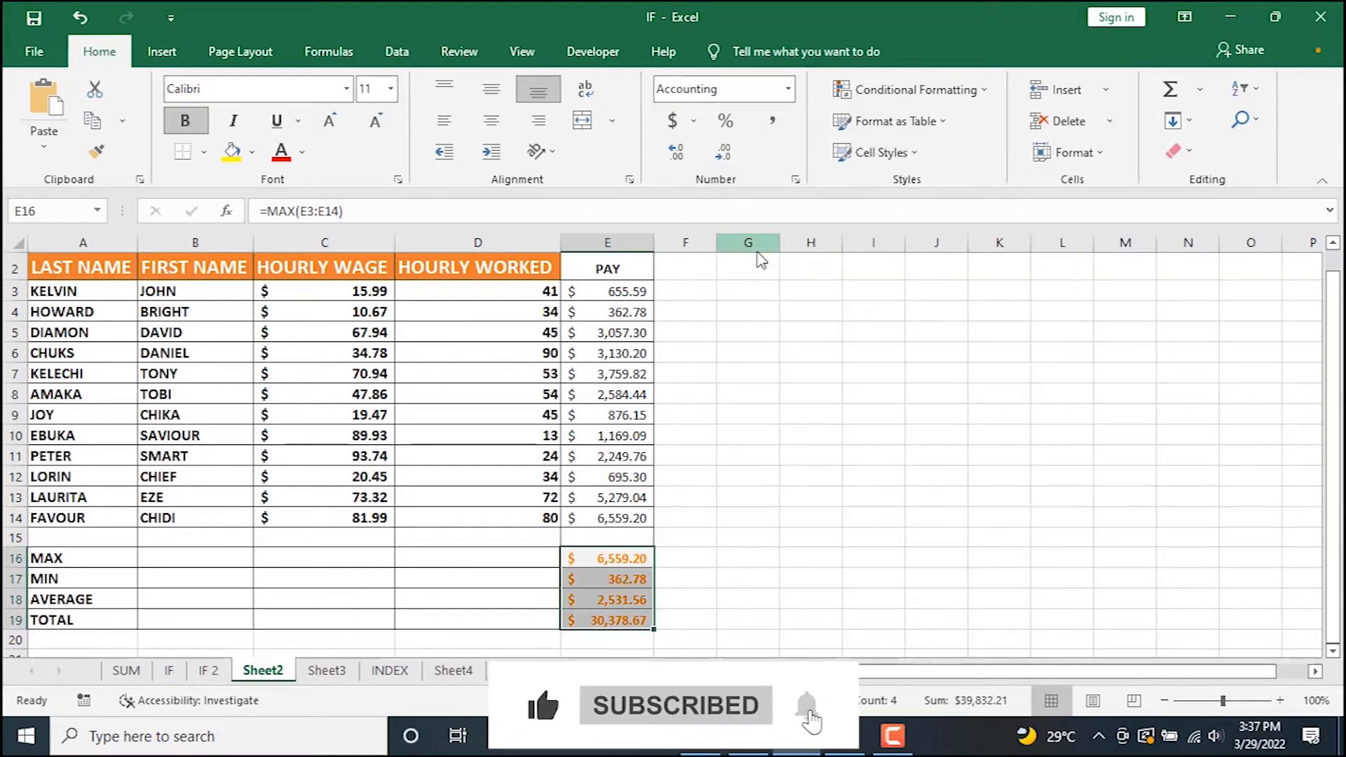
drag(319, 287, 461, 520)
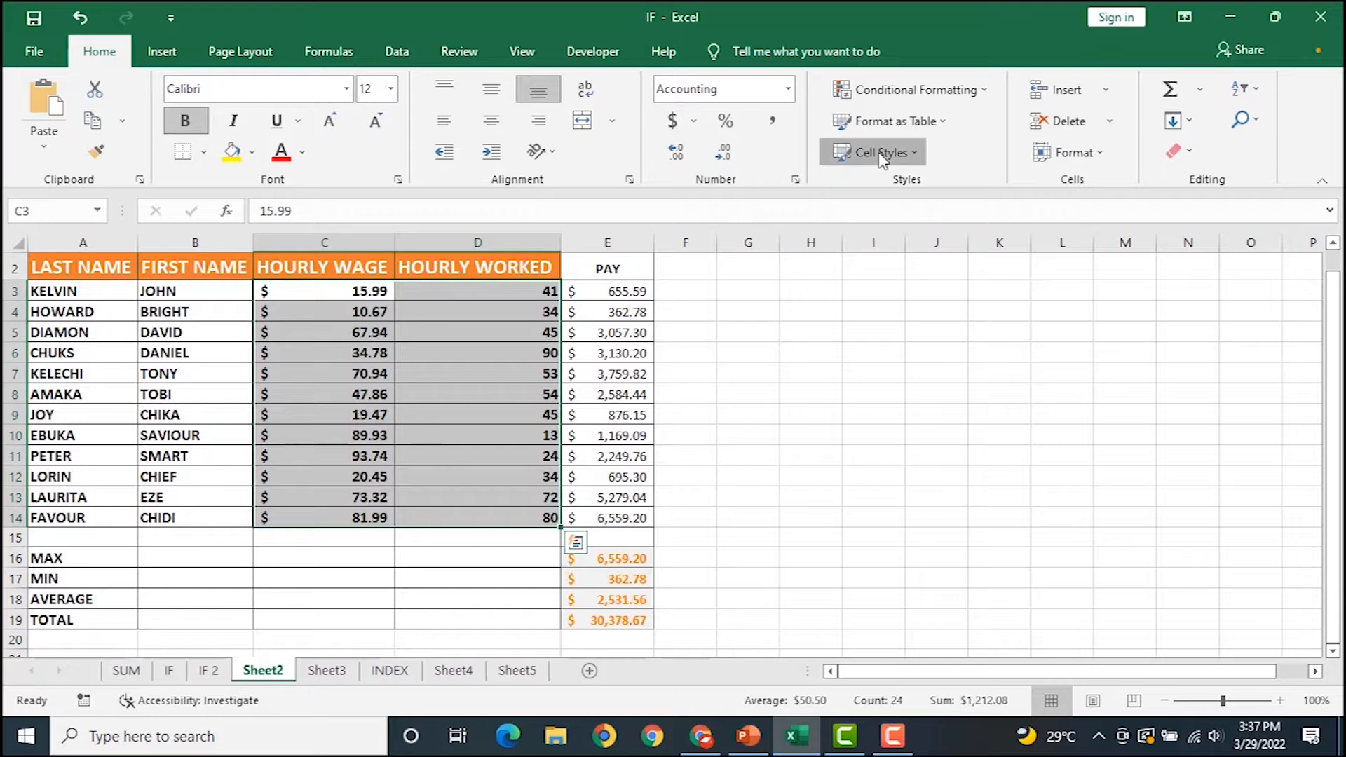
Give the wage and hours figures in C3:D14 the Input cell style and restore bold.
click(881, 158)
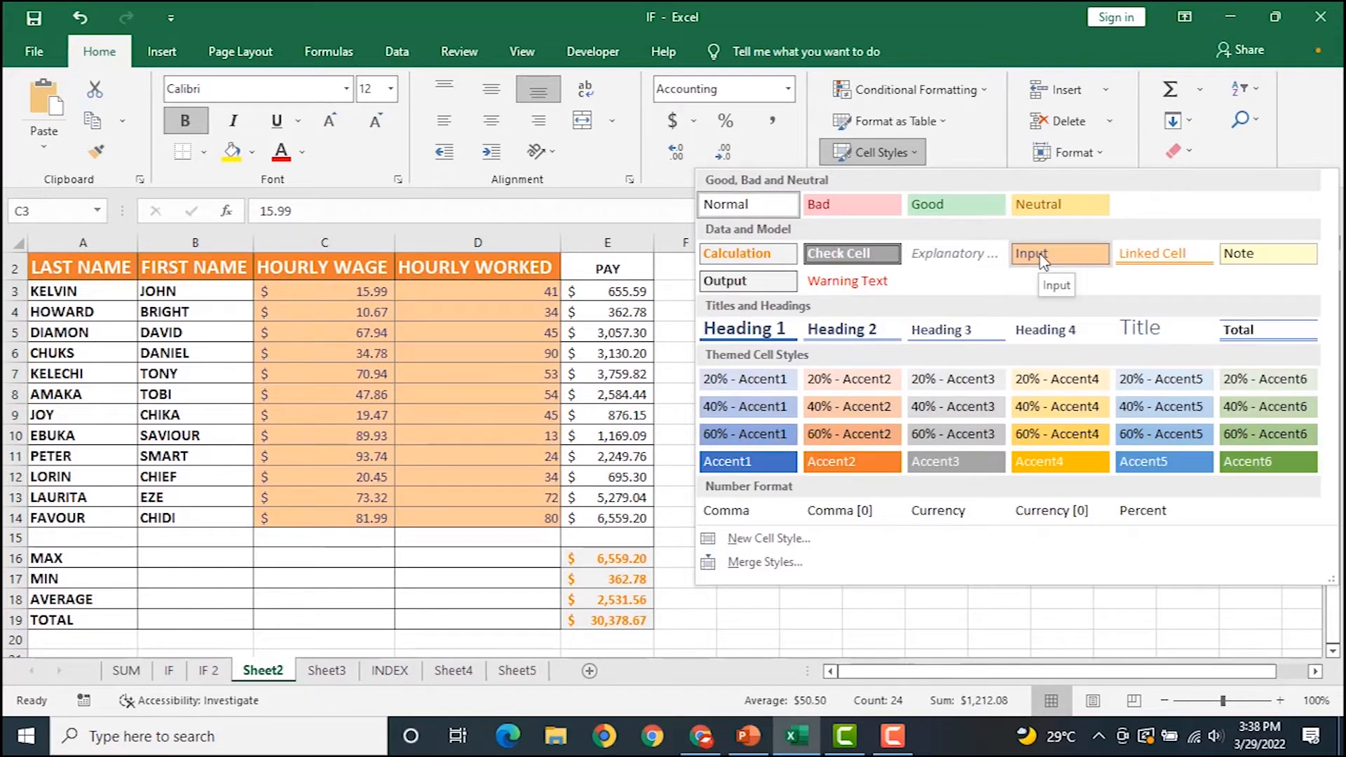
click(1043, 258)
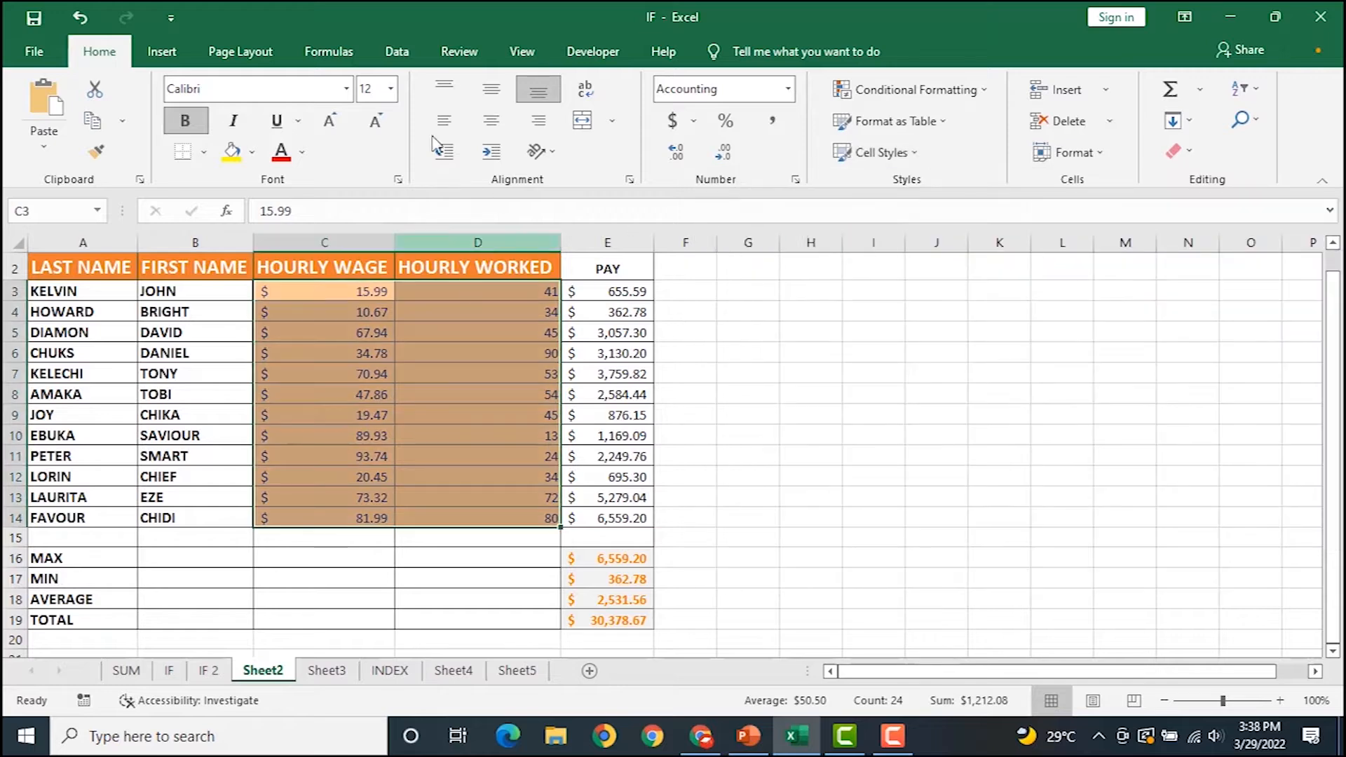
click(182, 122)
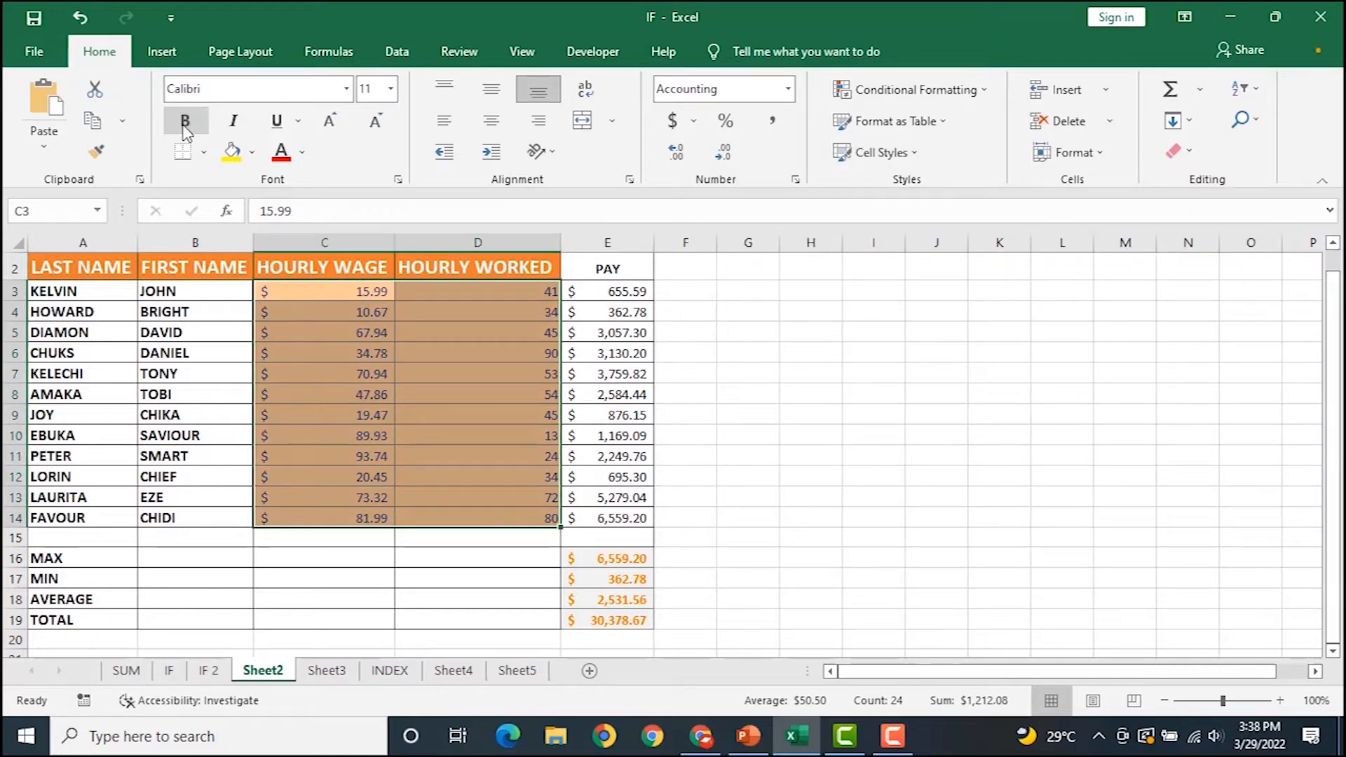
click(203, 120)
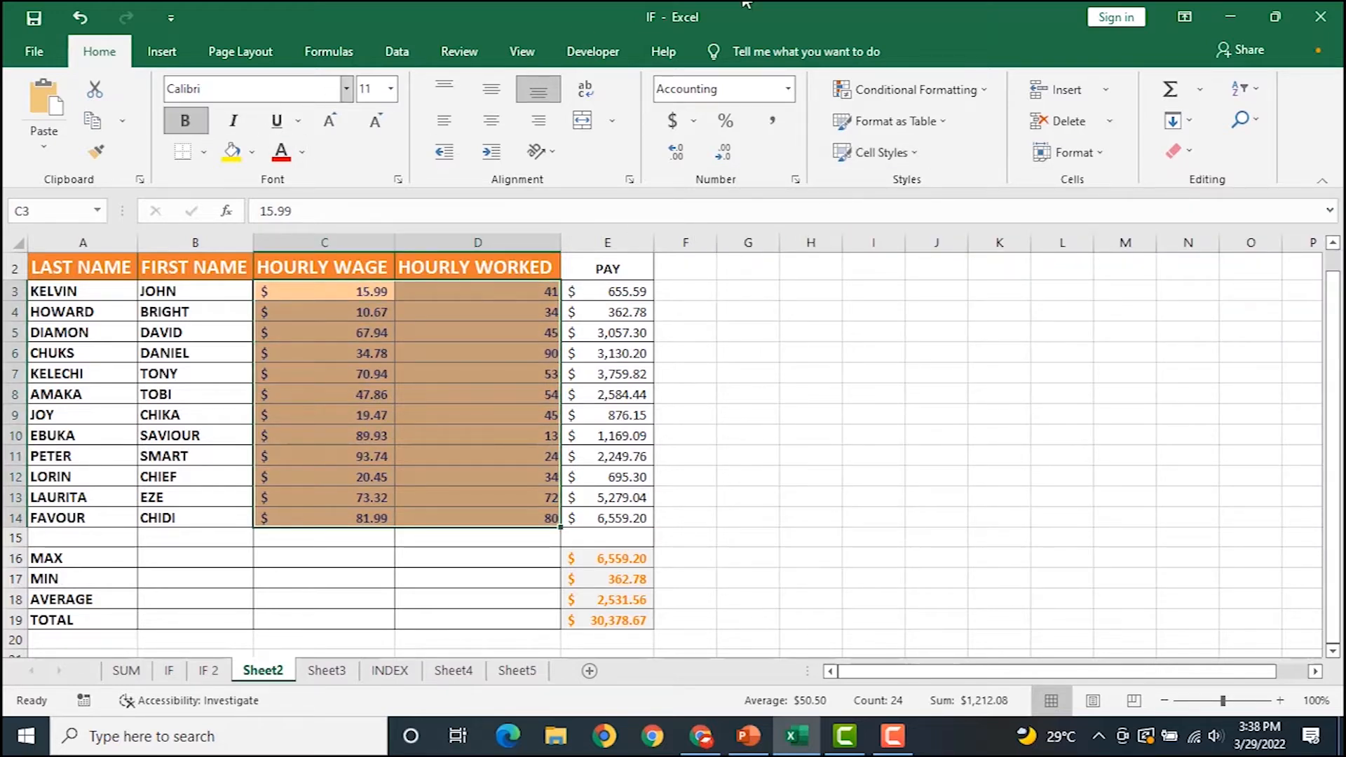
scroll(691, 541, down, 1)
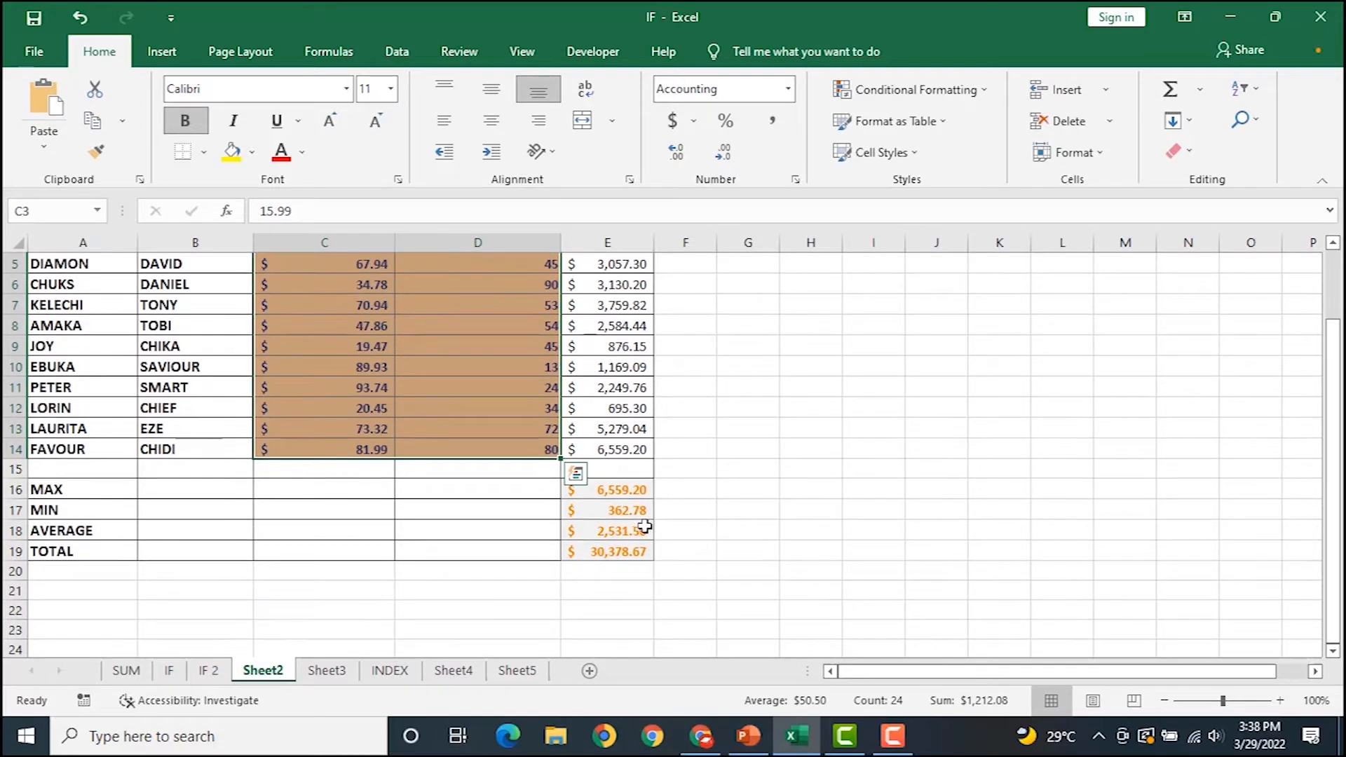
drag(628, 489, 634, 546)
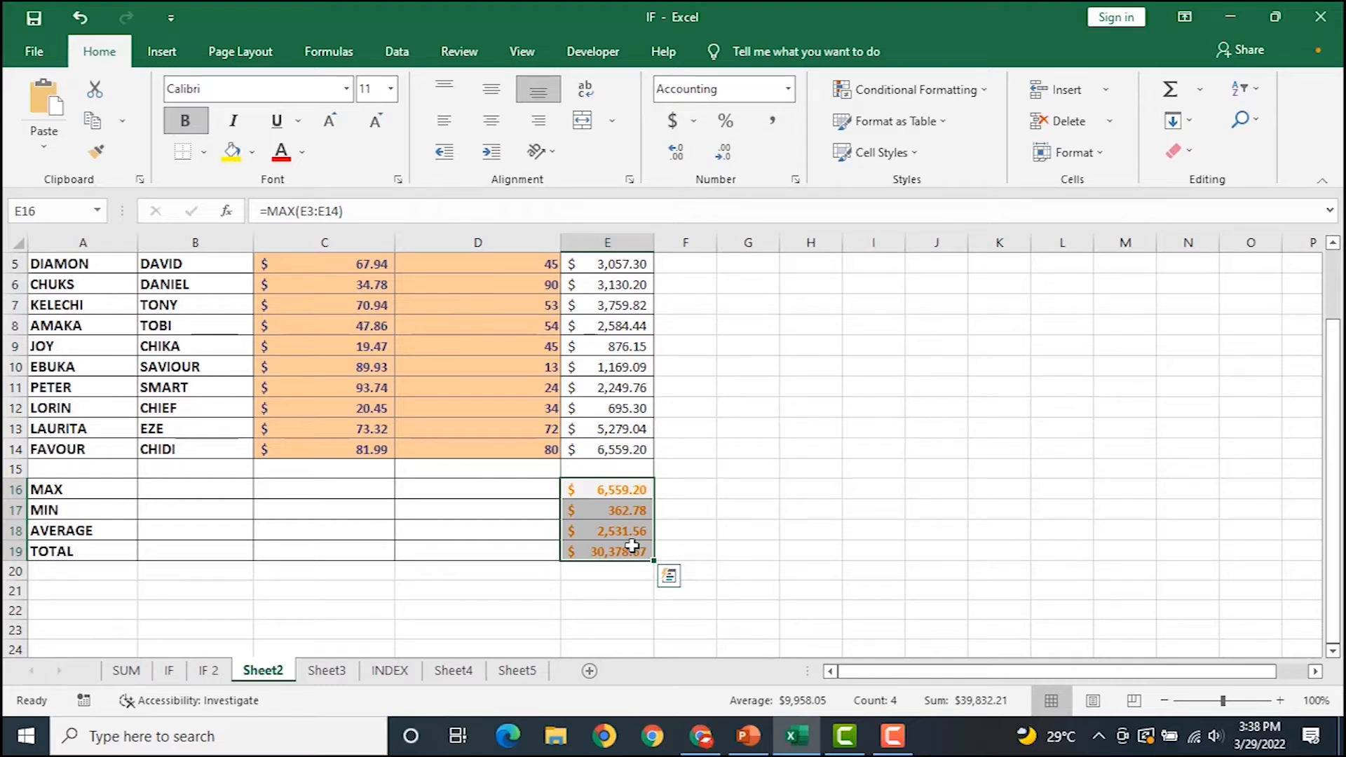
click(673, 490)
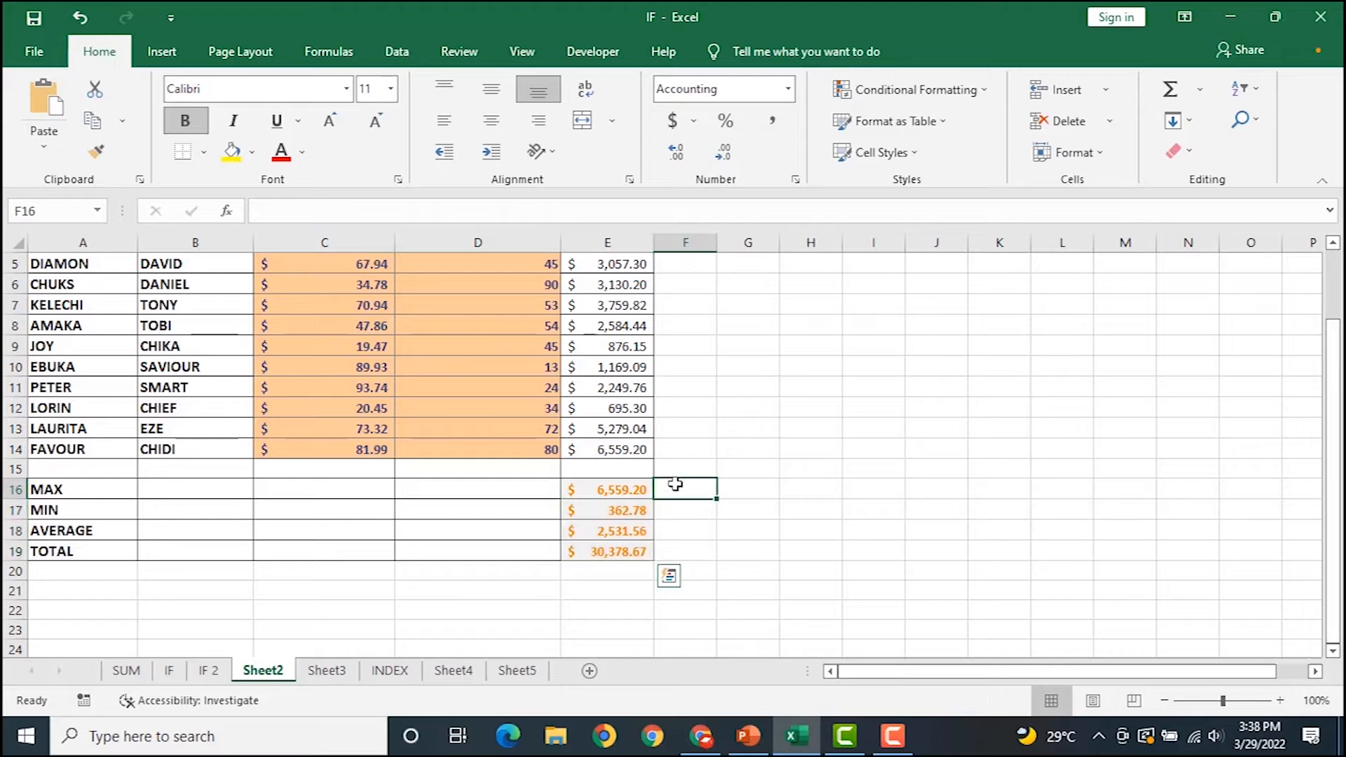
Bring up the Logical functions list in the Formulas Function Library.
click(595, 488)
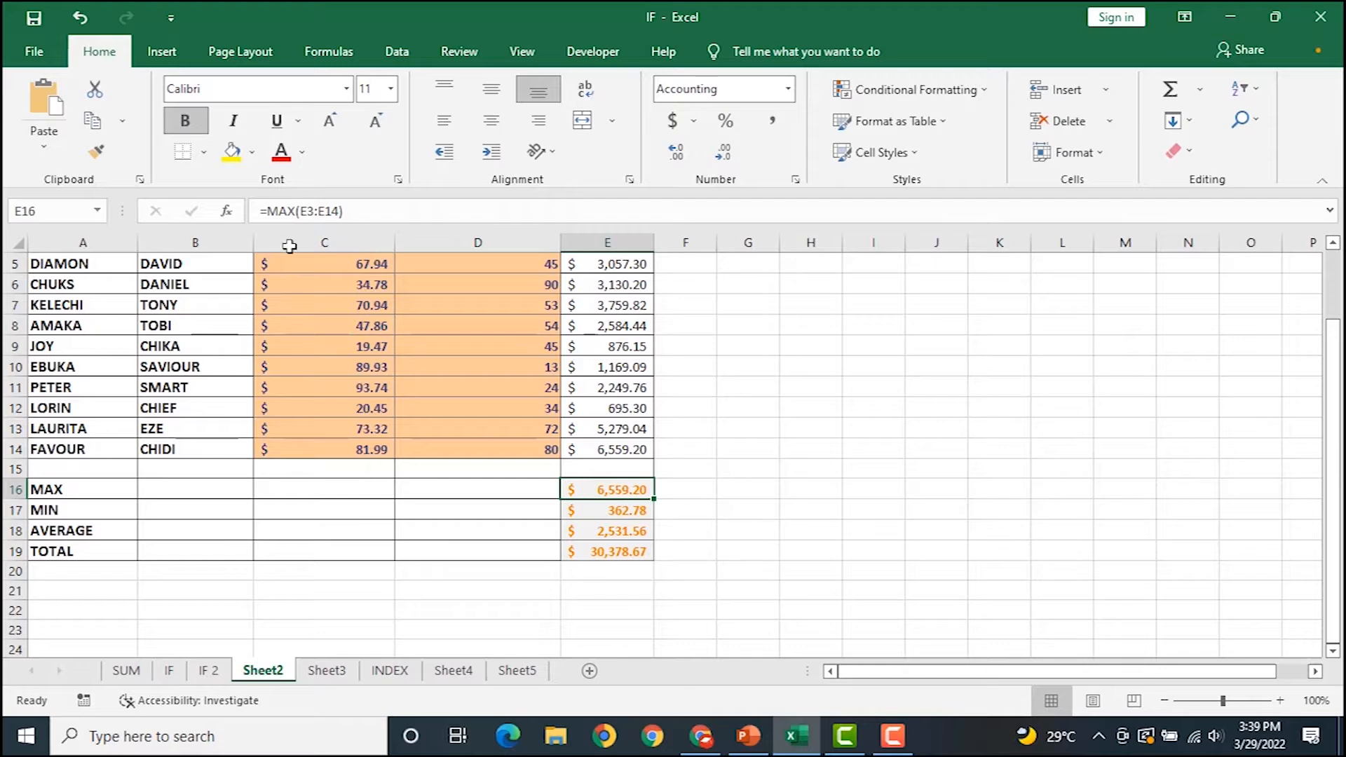
click(296, 60)
click(266, 90)
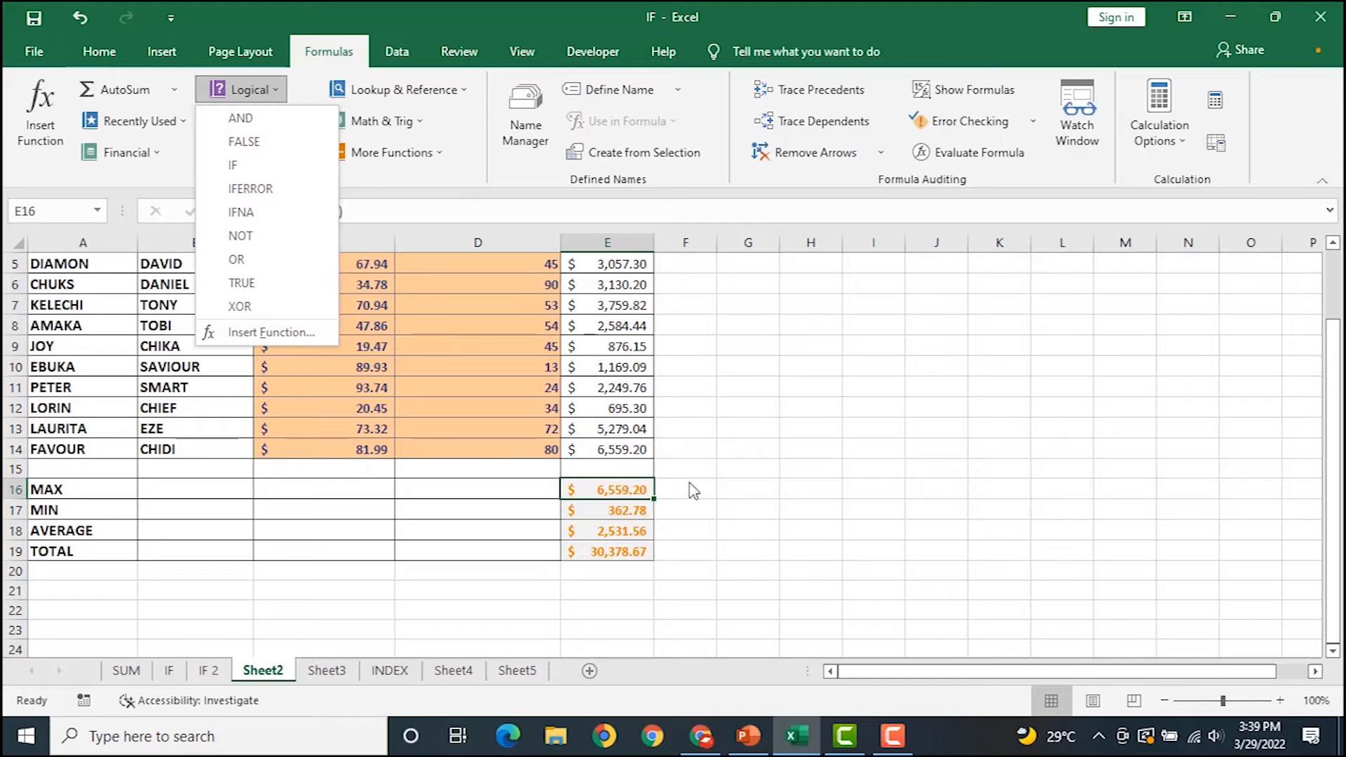
Dismiss the Logical list and switch to the IF sheet with the Pear Company August 2020 sales.
click(733, 472)
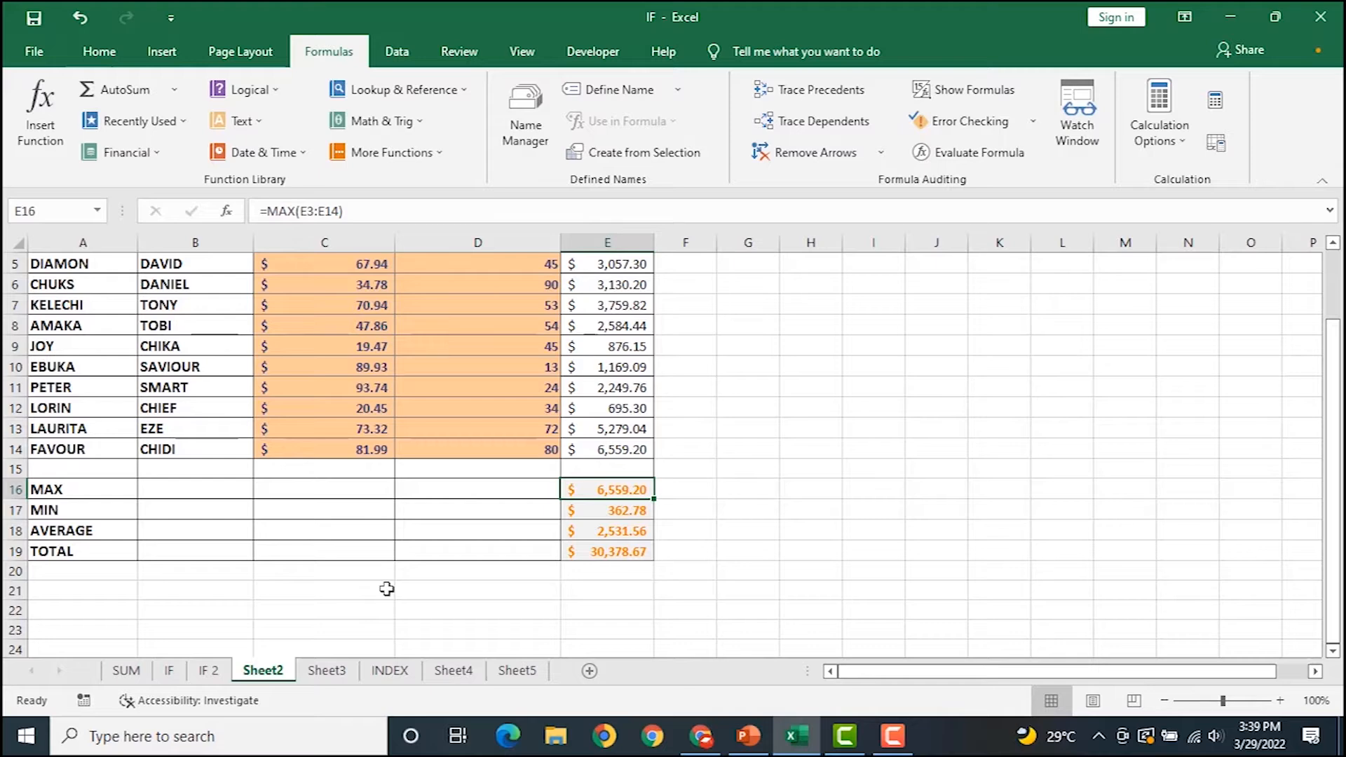
click(169, 673)
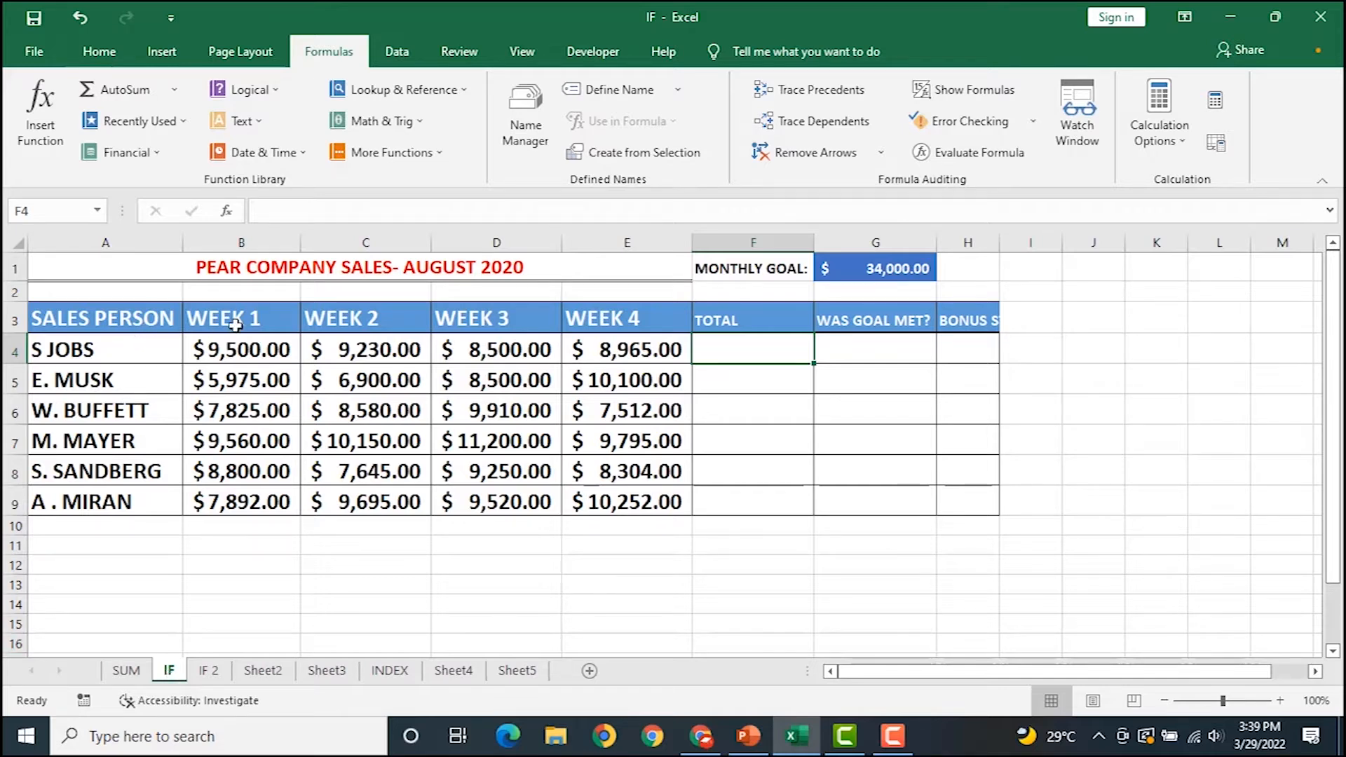
Total each salesperson's four weeks with =SUM(B4:E4) in F4, filled down to F9.
drag(259, 330, 266, 501)
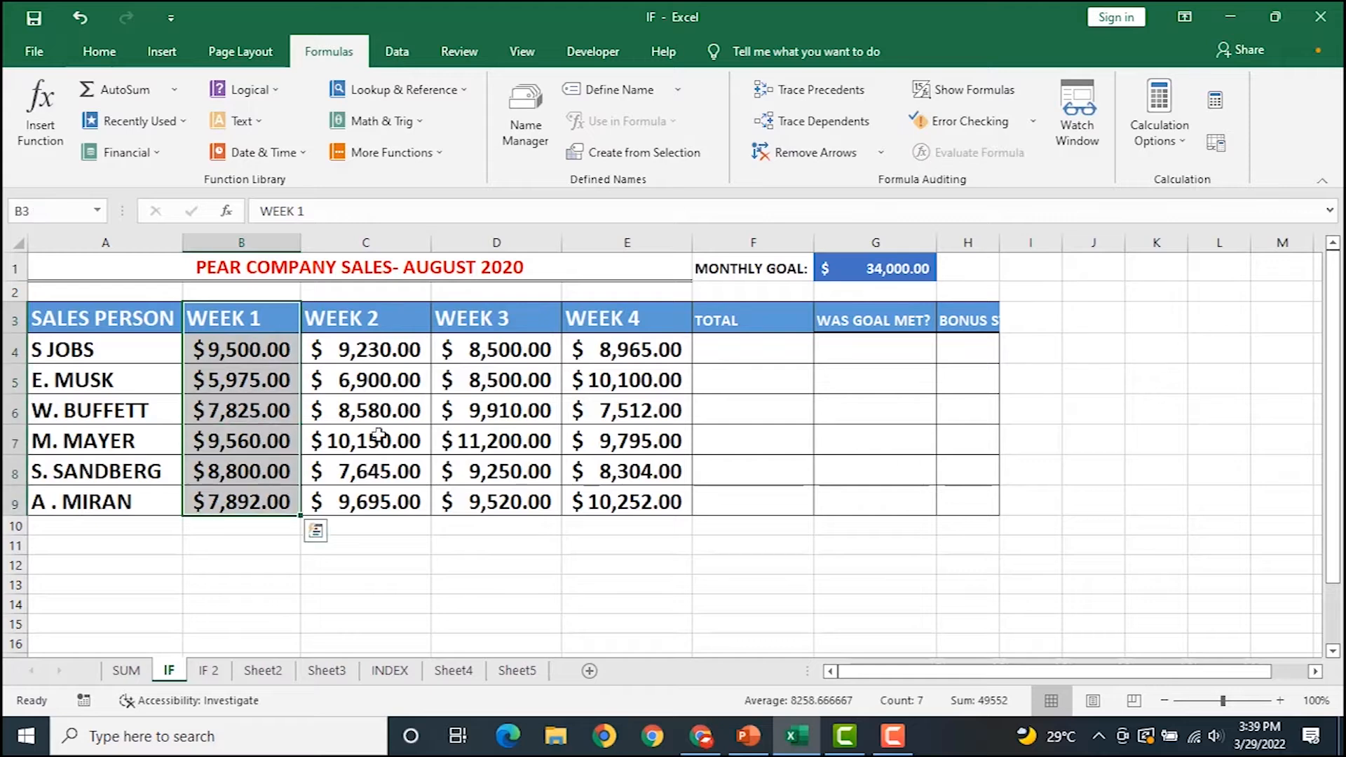
click(744, 352)
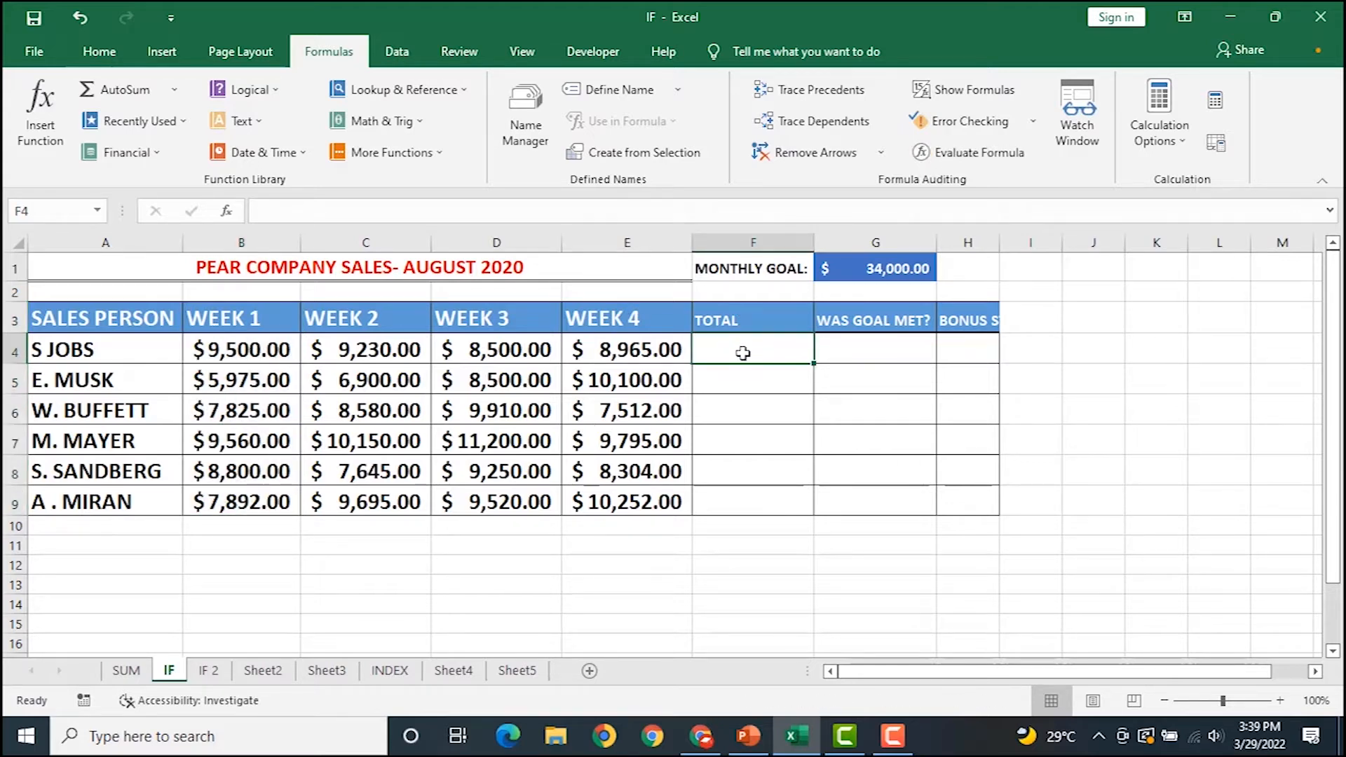
text(=)
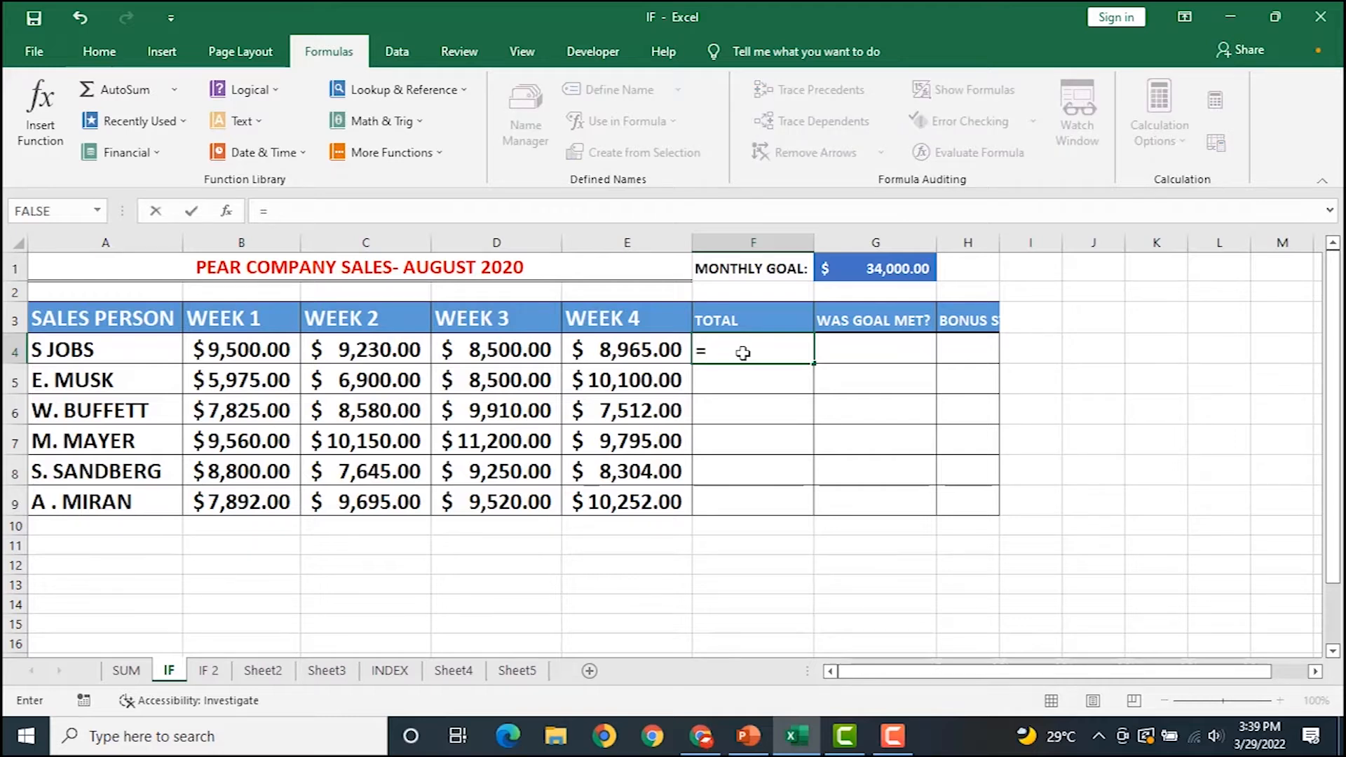
text(SUM()
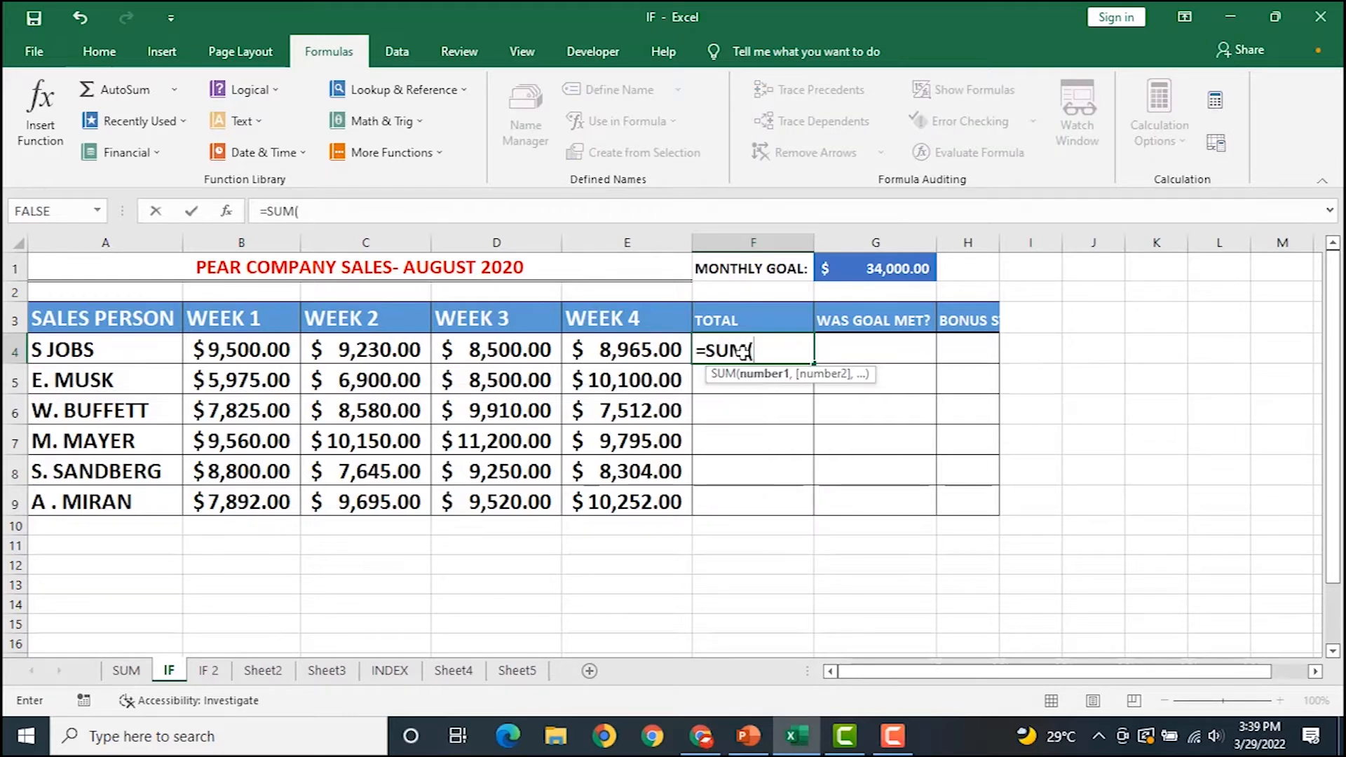
drag(222, 349, 639, 356)
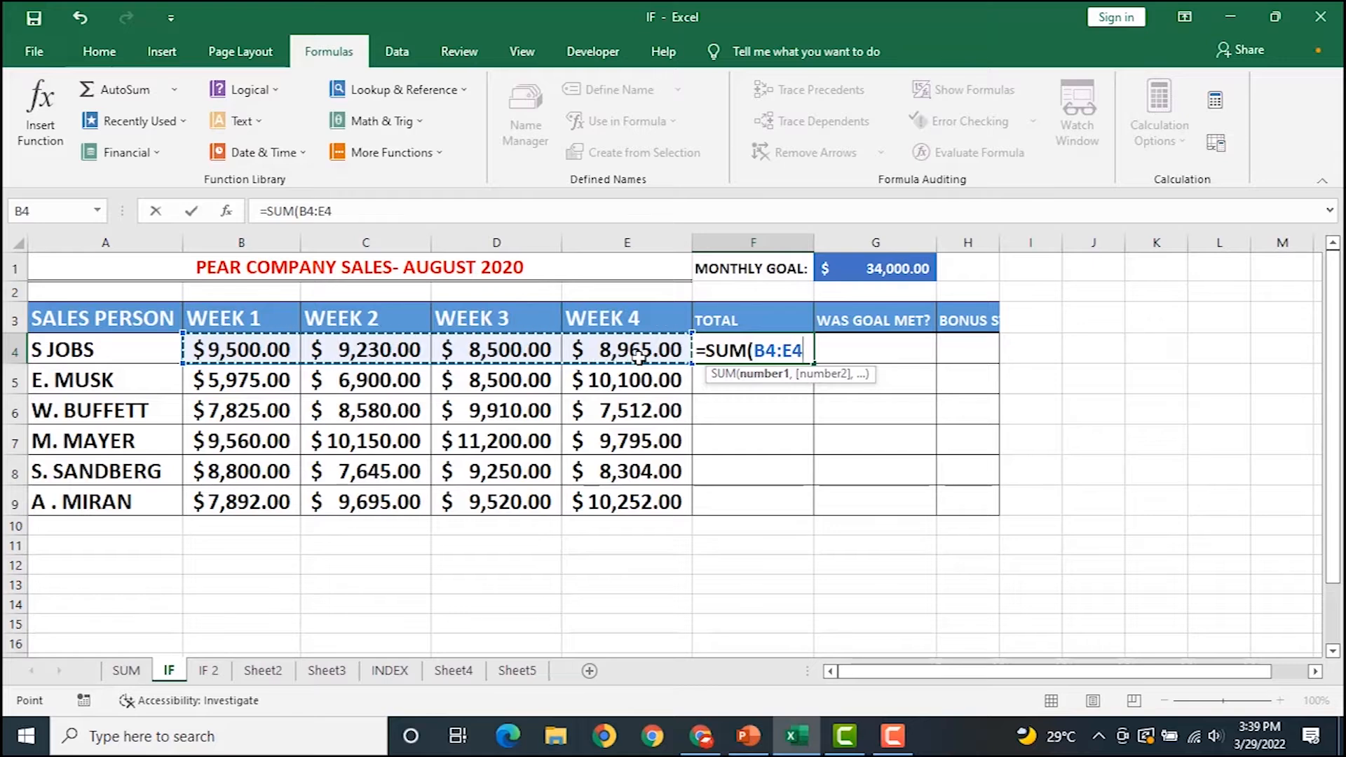
key(Return)
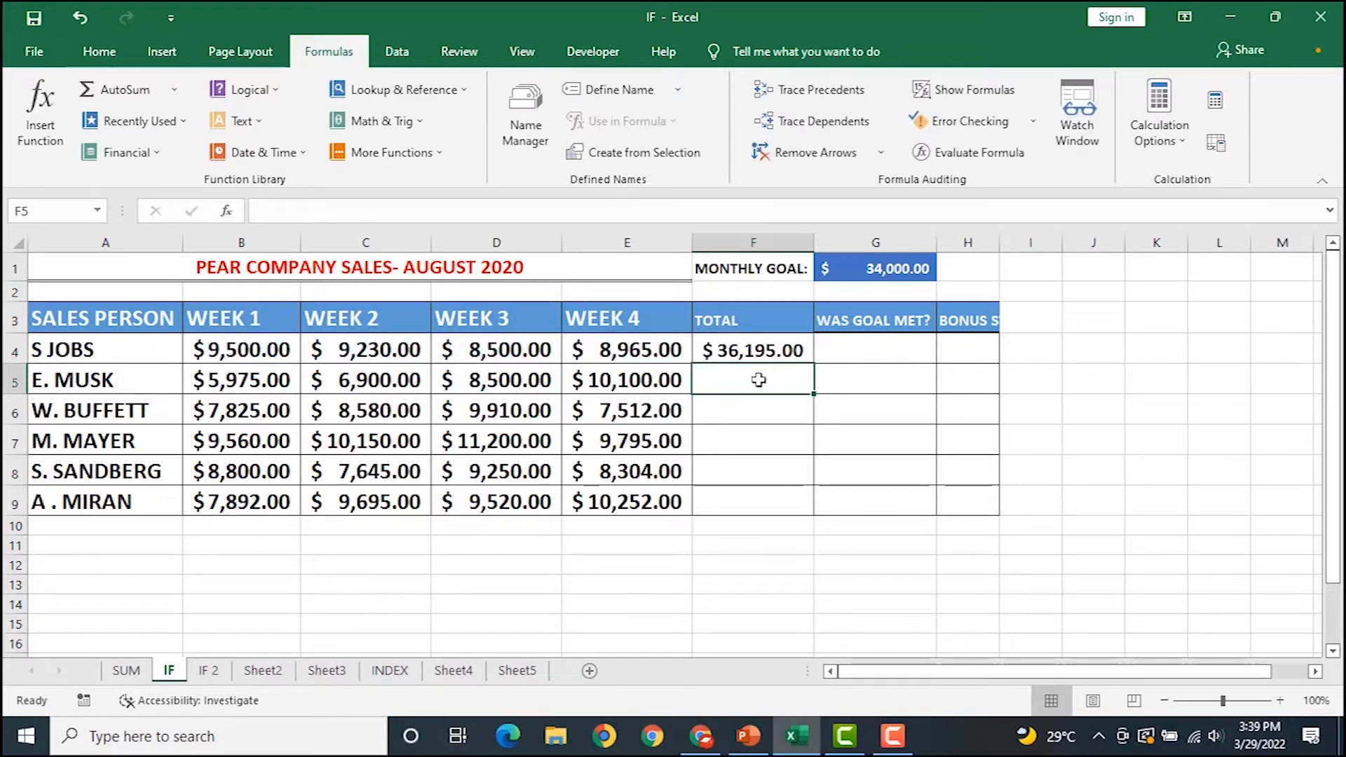
click(756, 349)
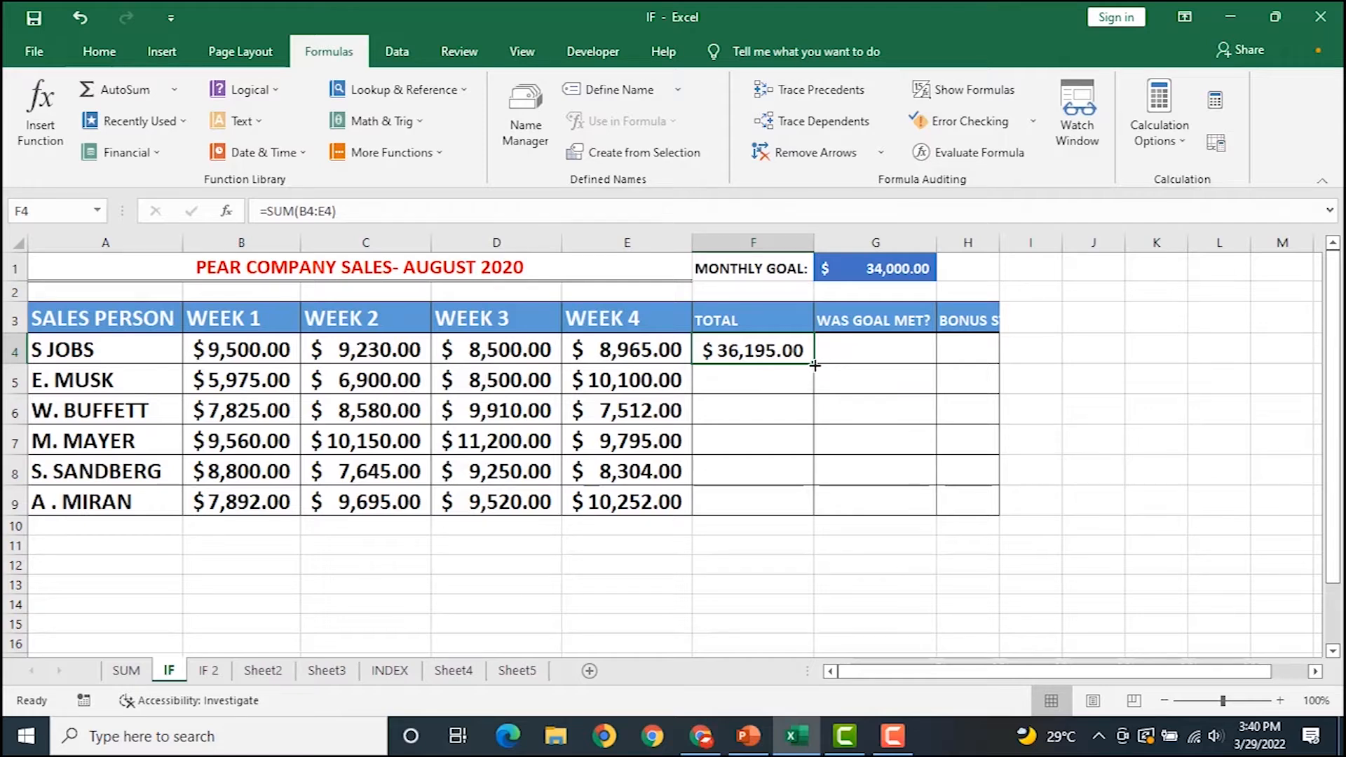
double_click(815, 366)
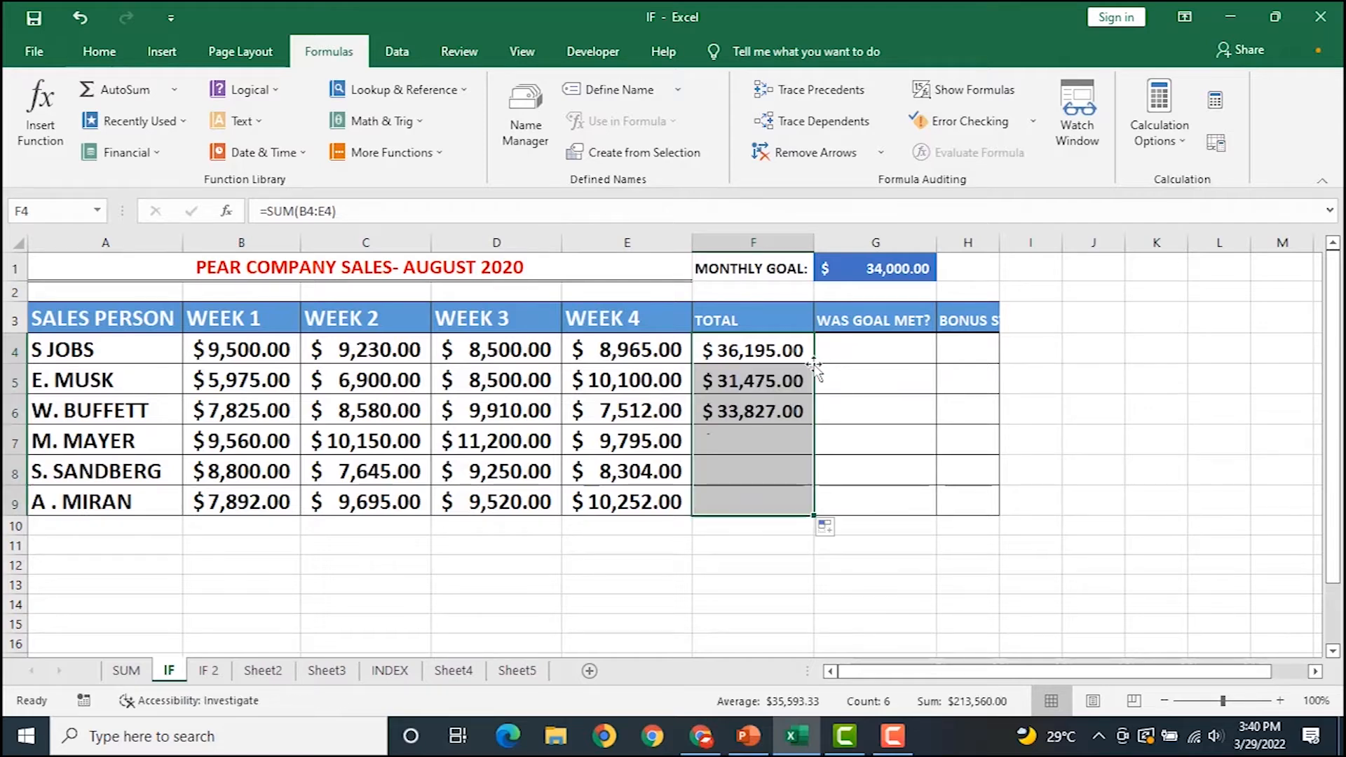
click(775, 365)
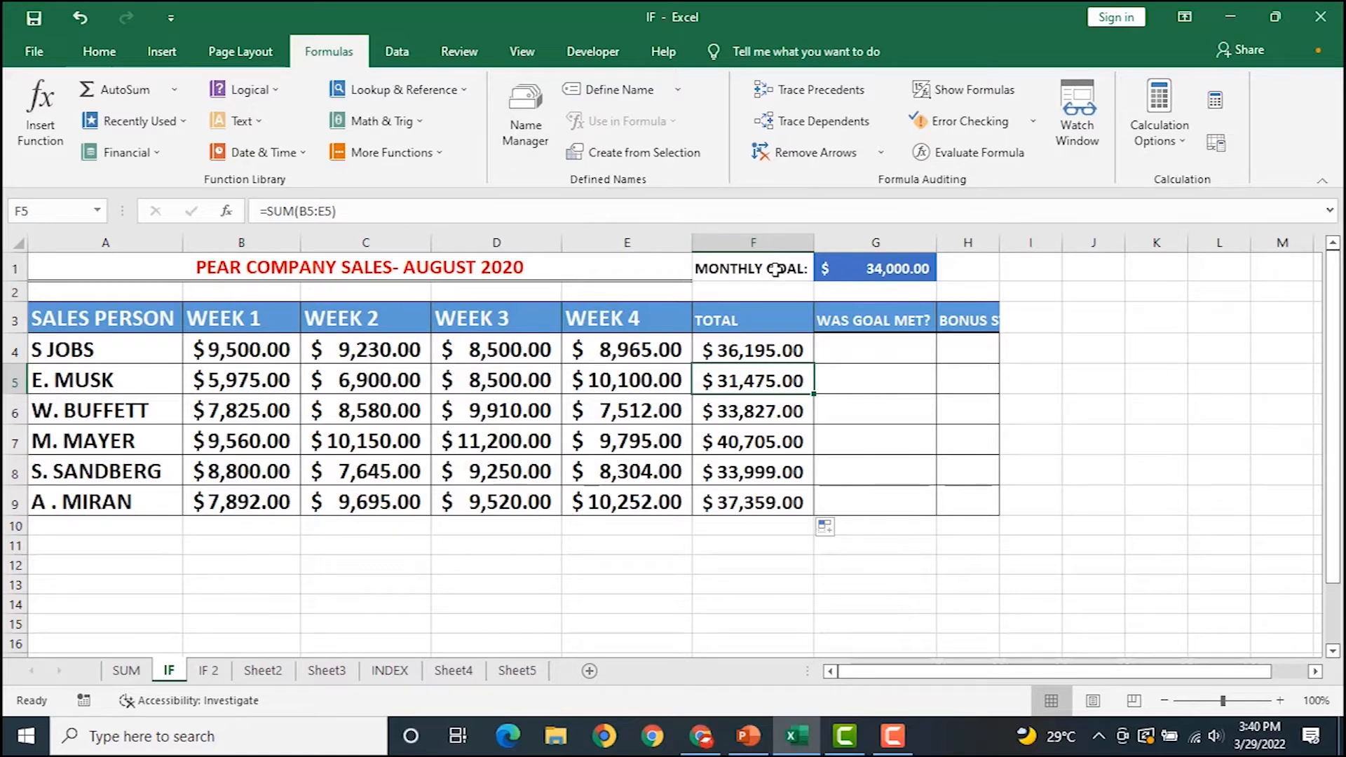
drag(749, 267, 919, 281)
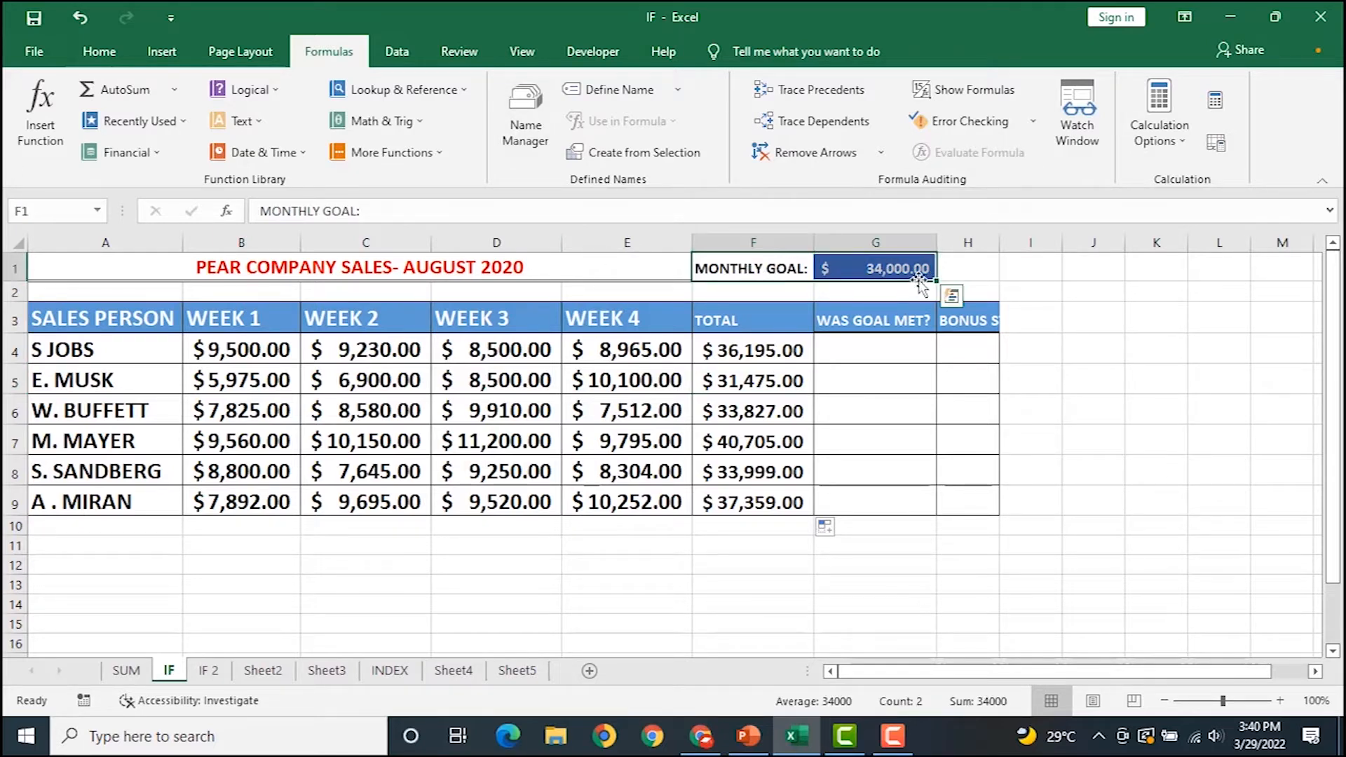
Begin =IF(F4>=G1 in G4 to test the total against the monthly goal.
click(753, 355)
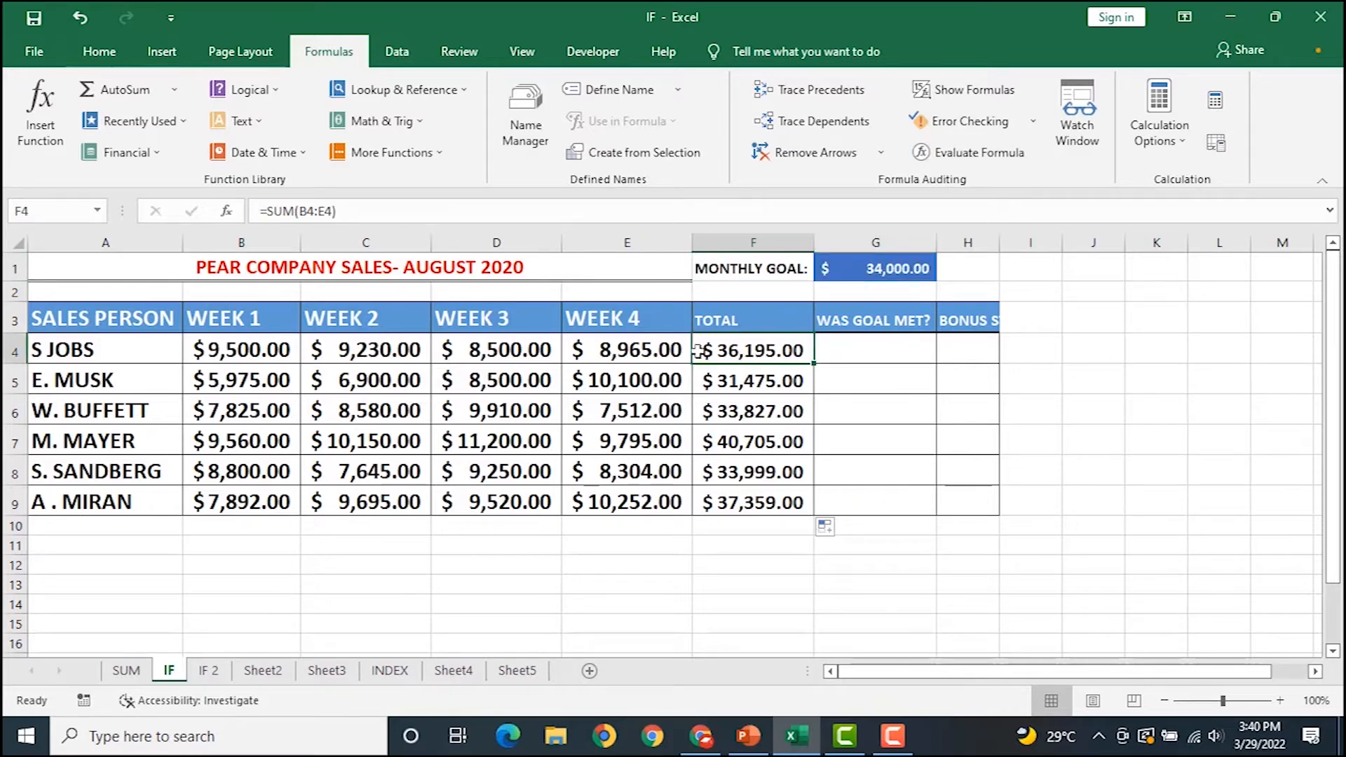
click(852, 349)
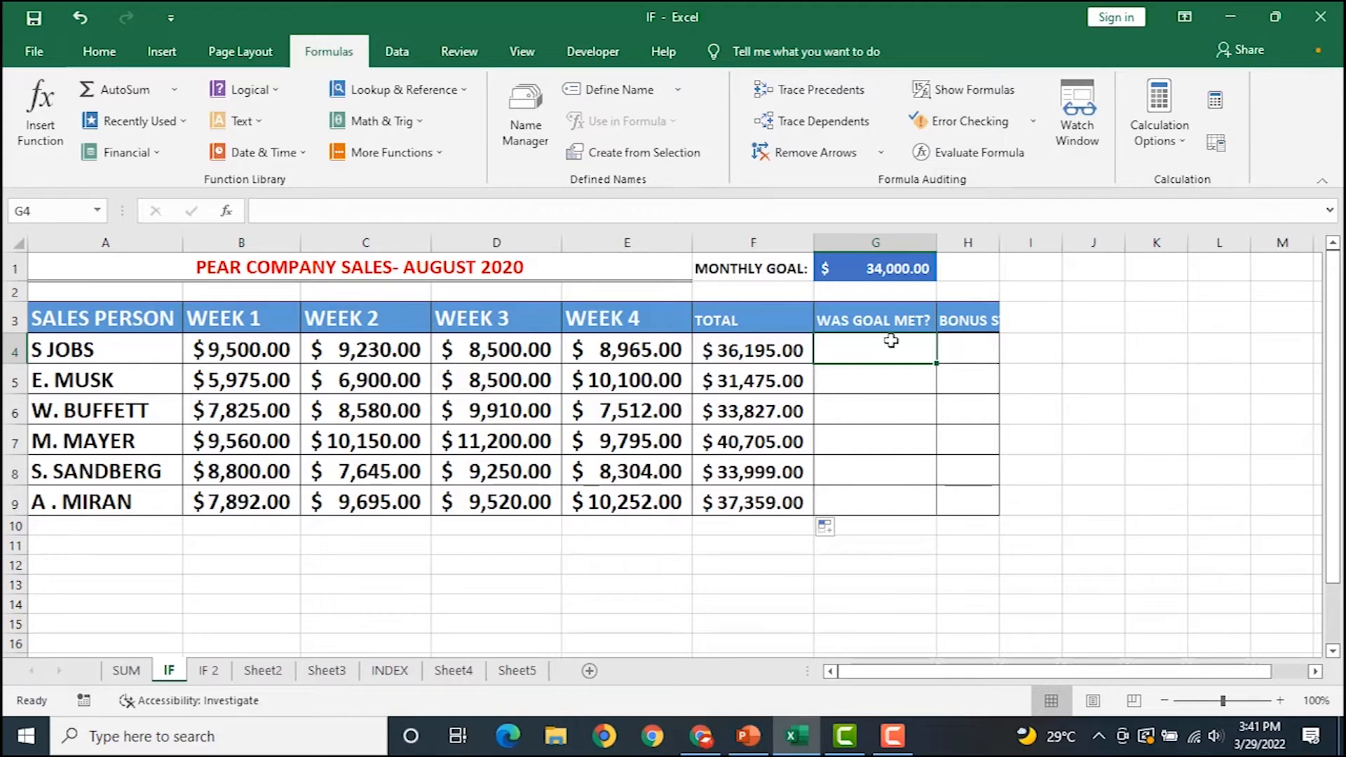
text(=)
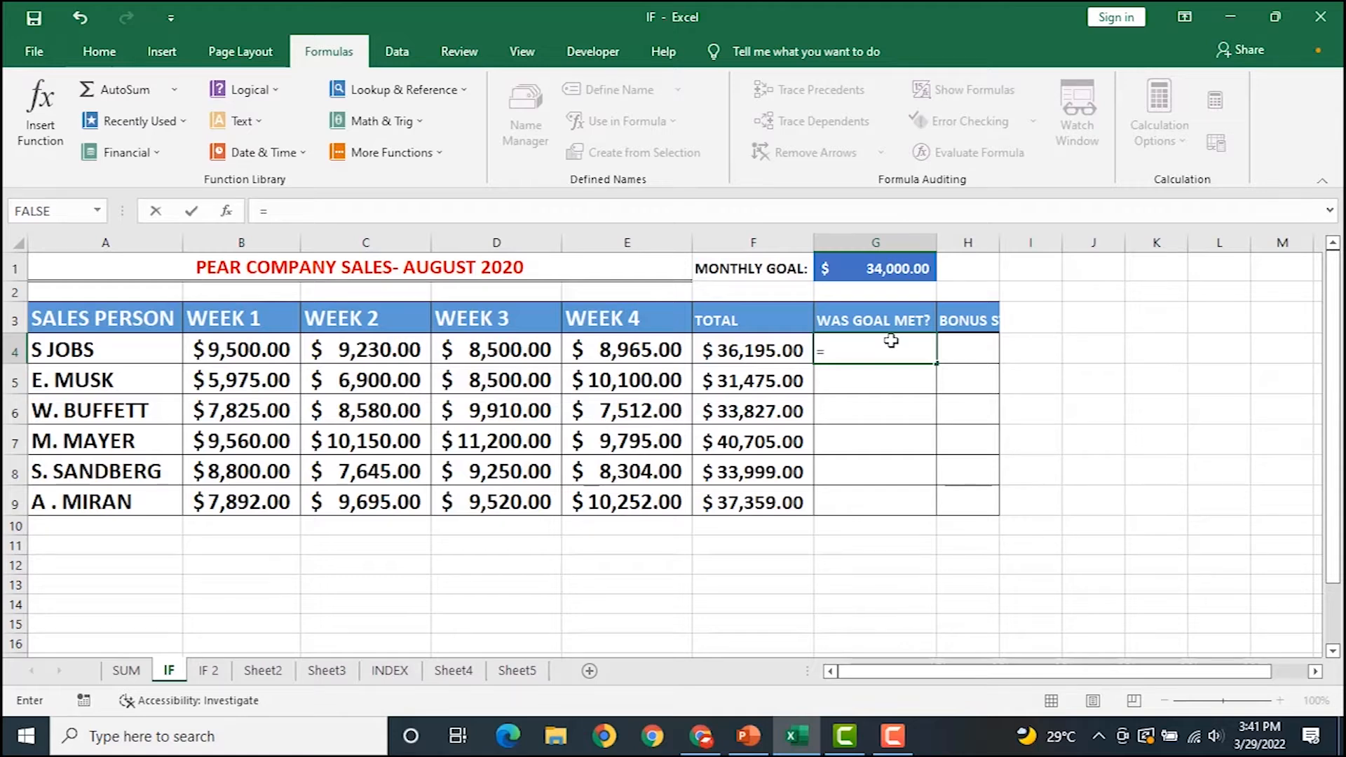
text(IF()
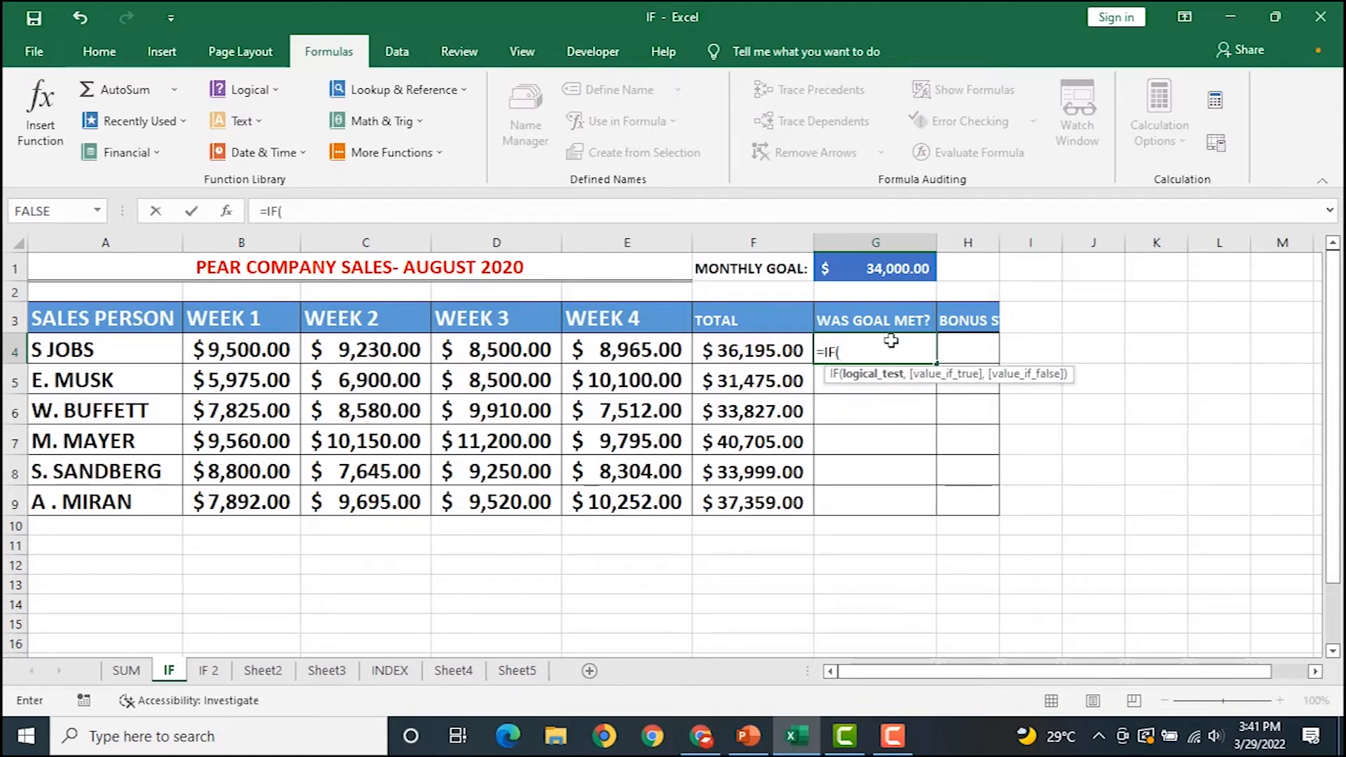
click(755, 349)
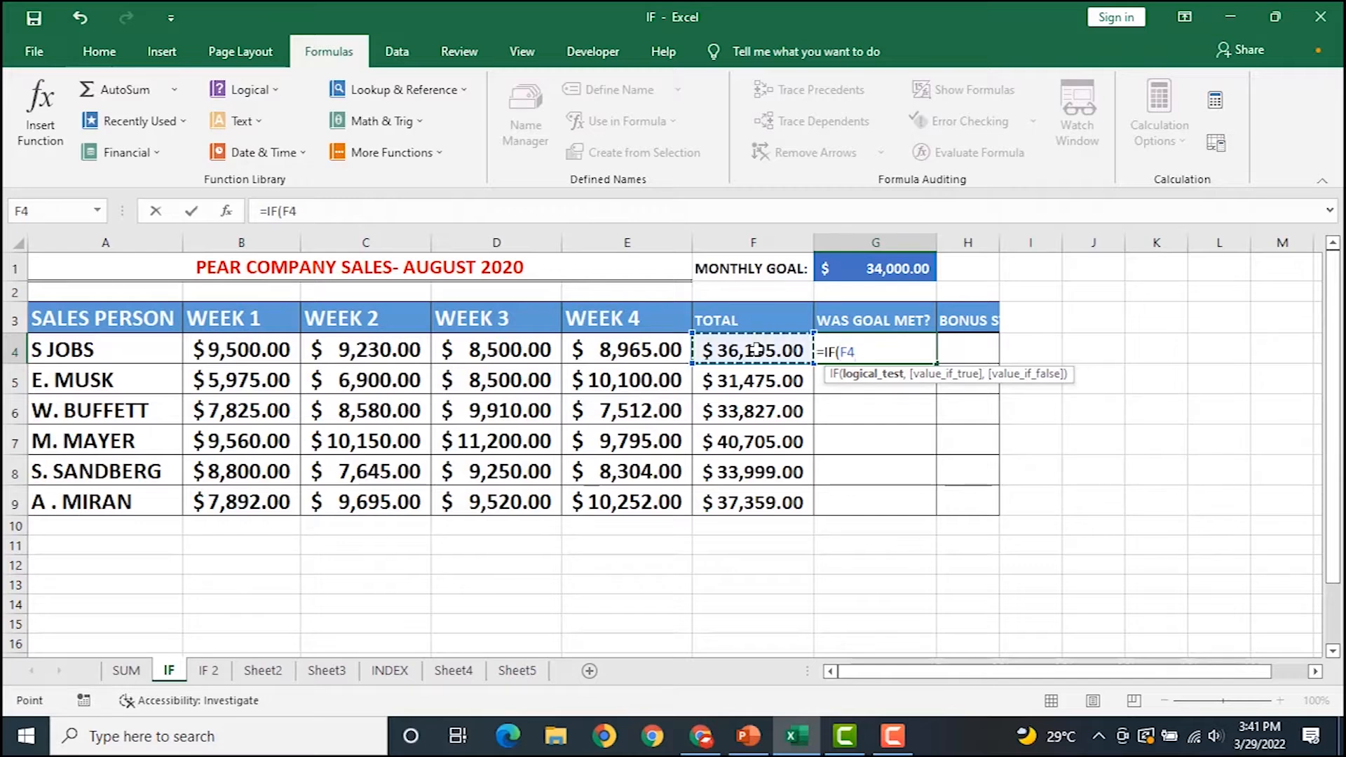
text(>=)
click(862, 276)
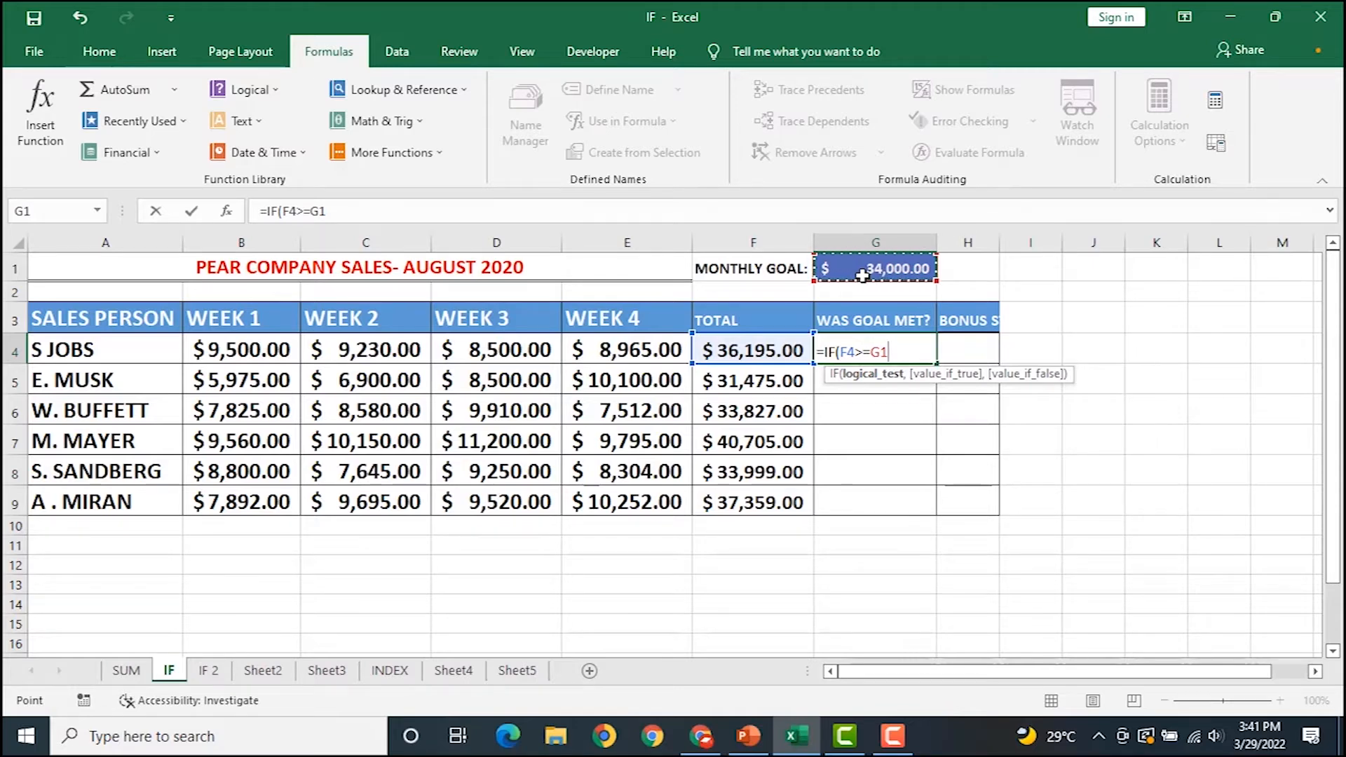
Finish G4 as =IF(F4>=$G$1,"YES","NO"), which shows YES.
key(F4)
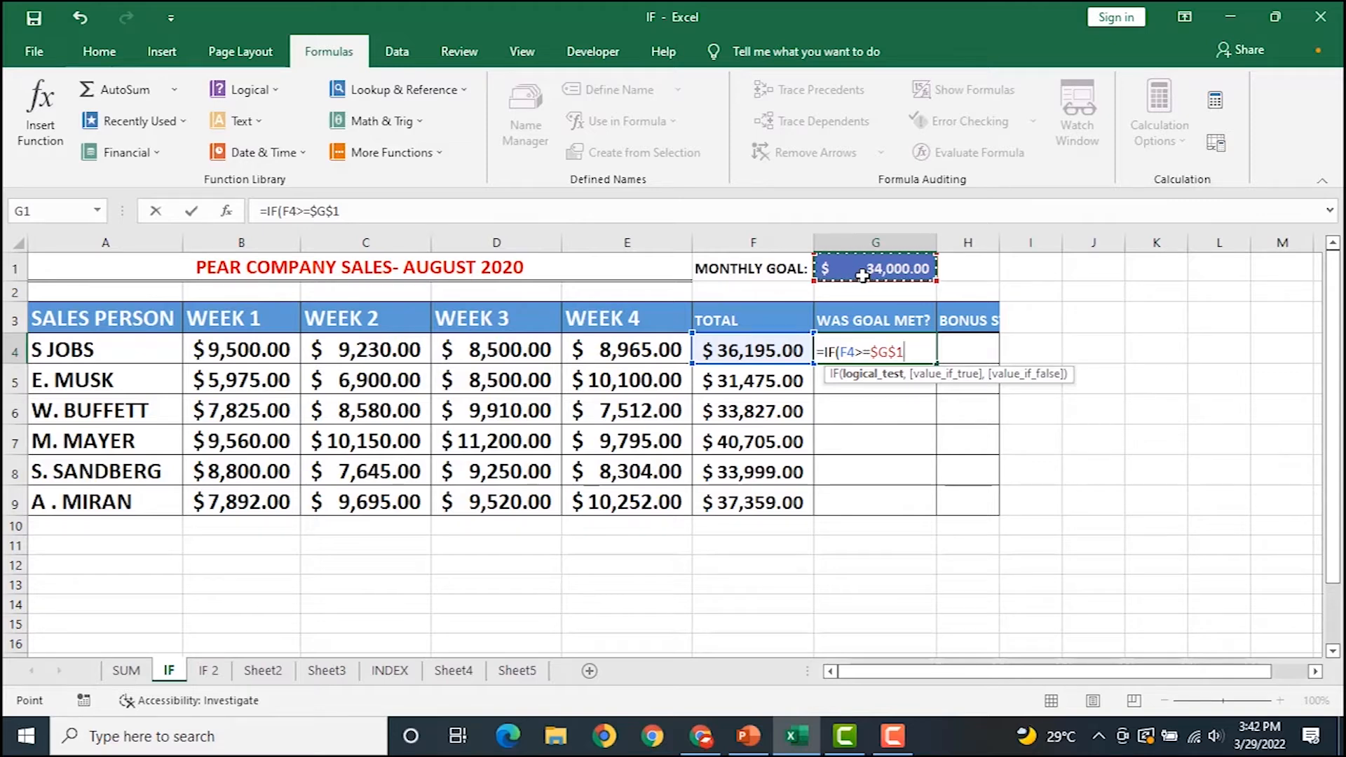
text(,)
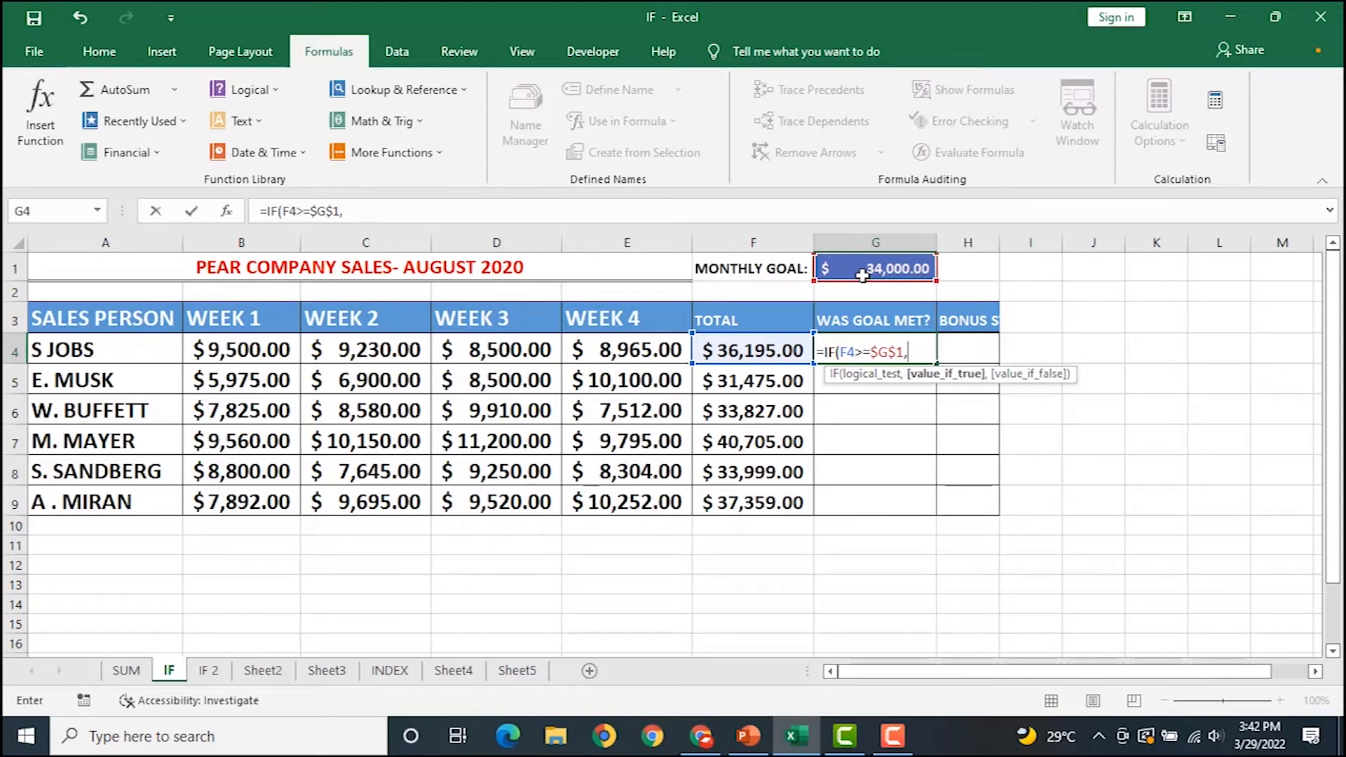
text("YES")
text(,)
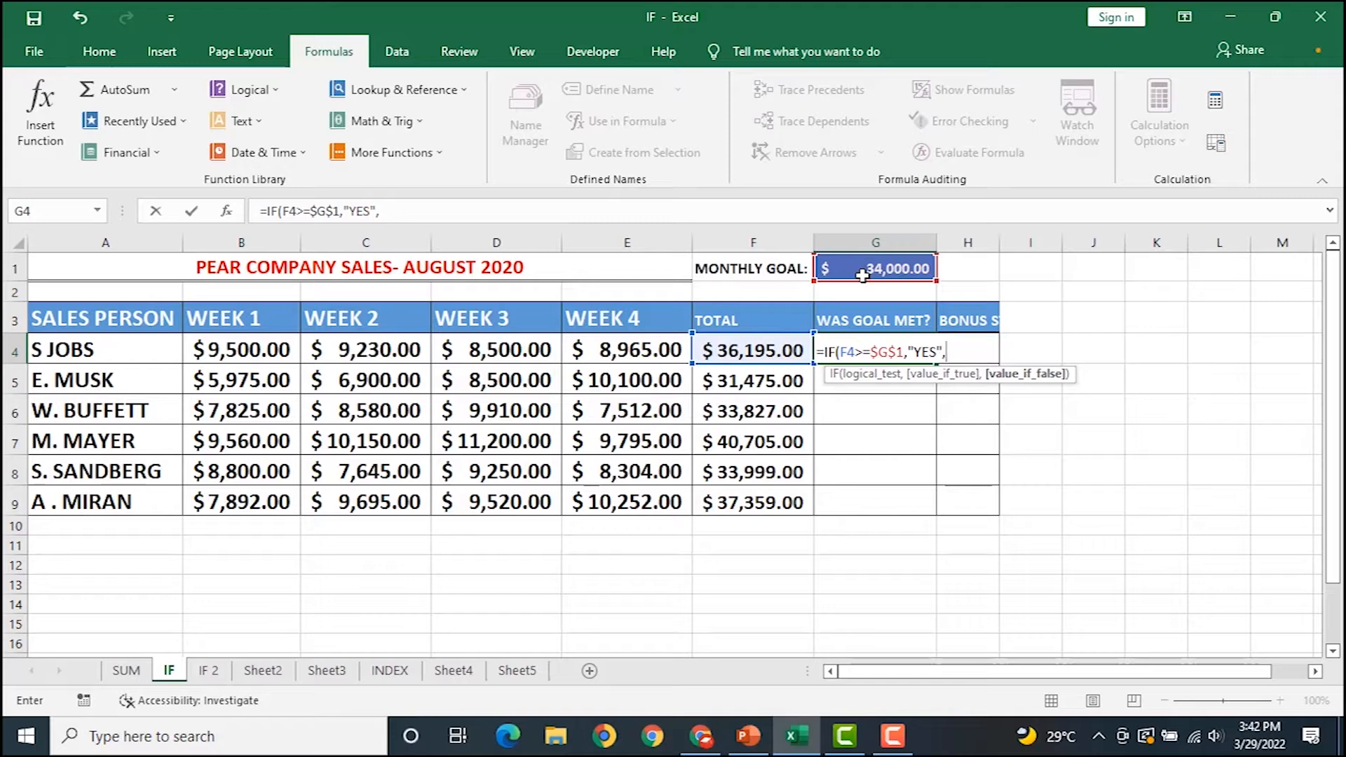
text("NO"))
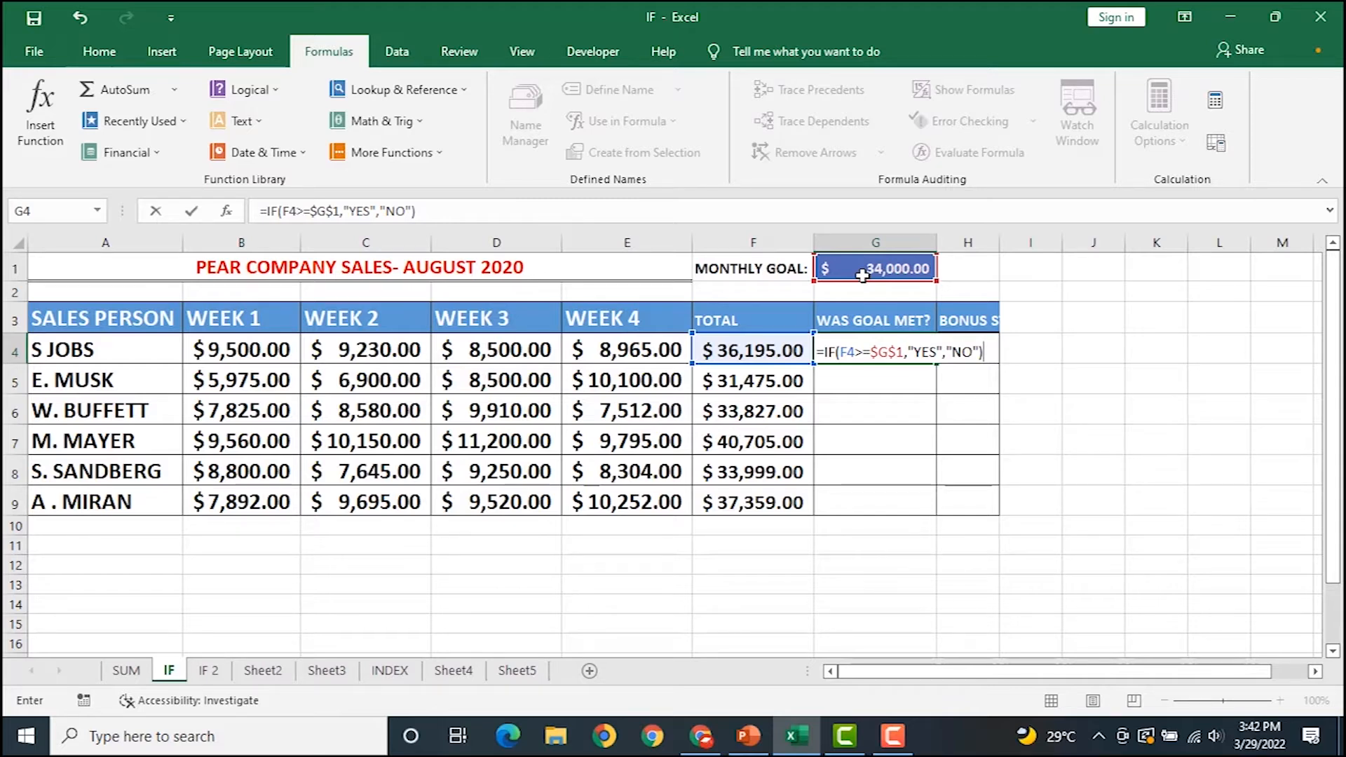
key(Return)
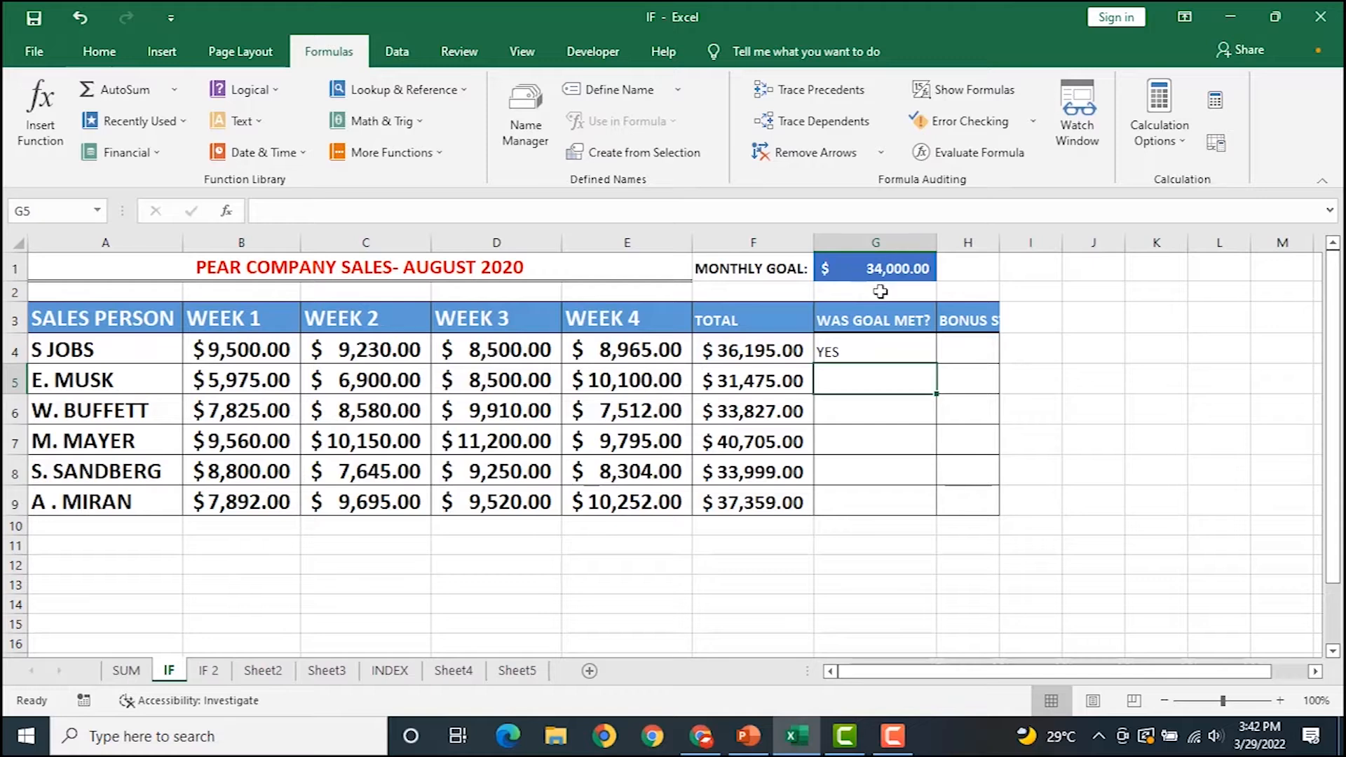
click(844, 356)
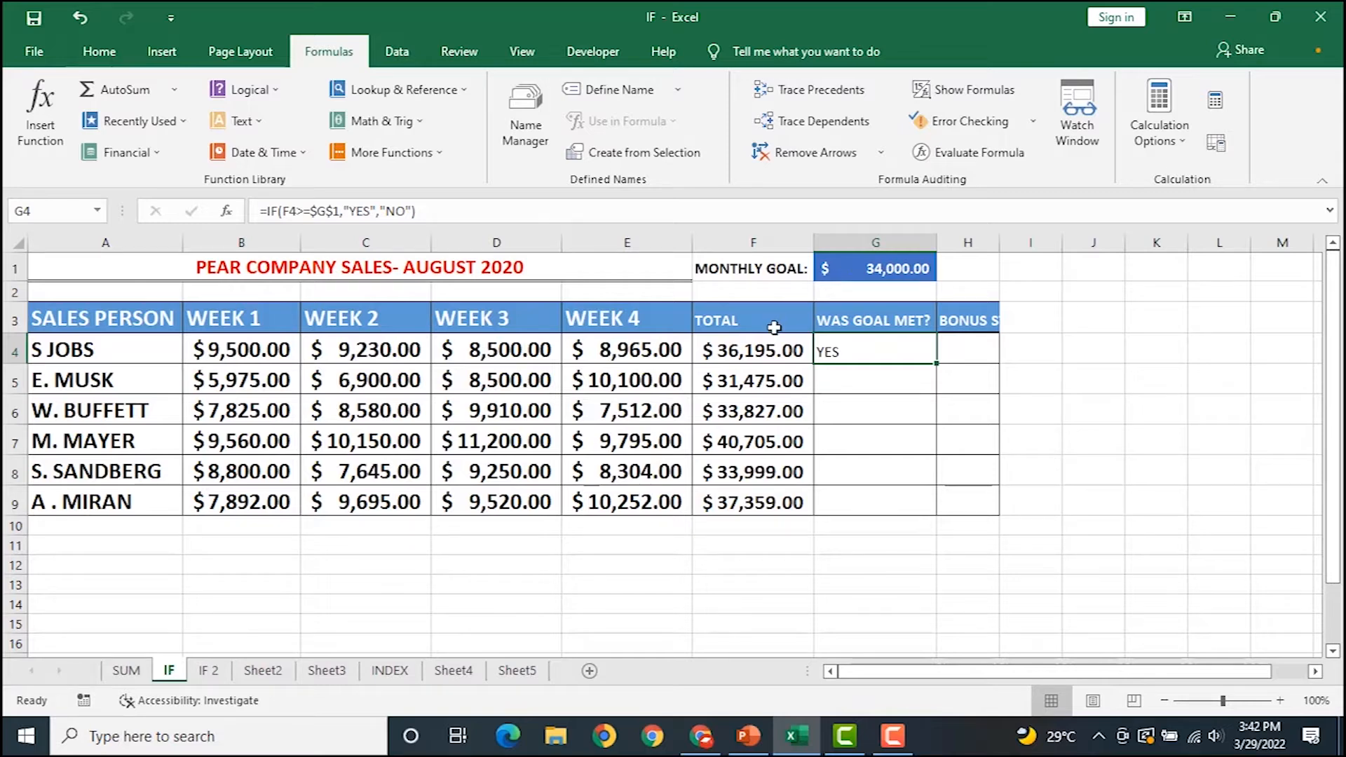
double_click(937, 364)
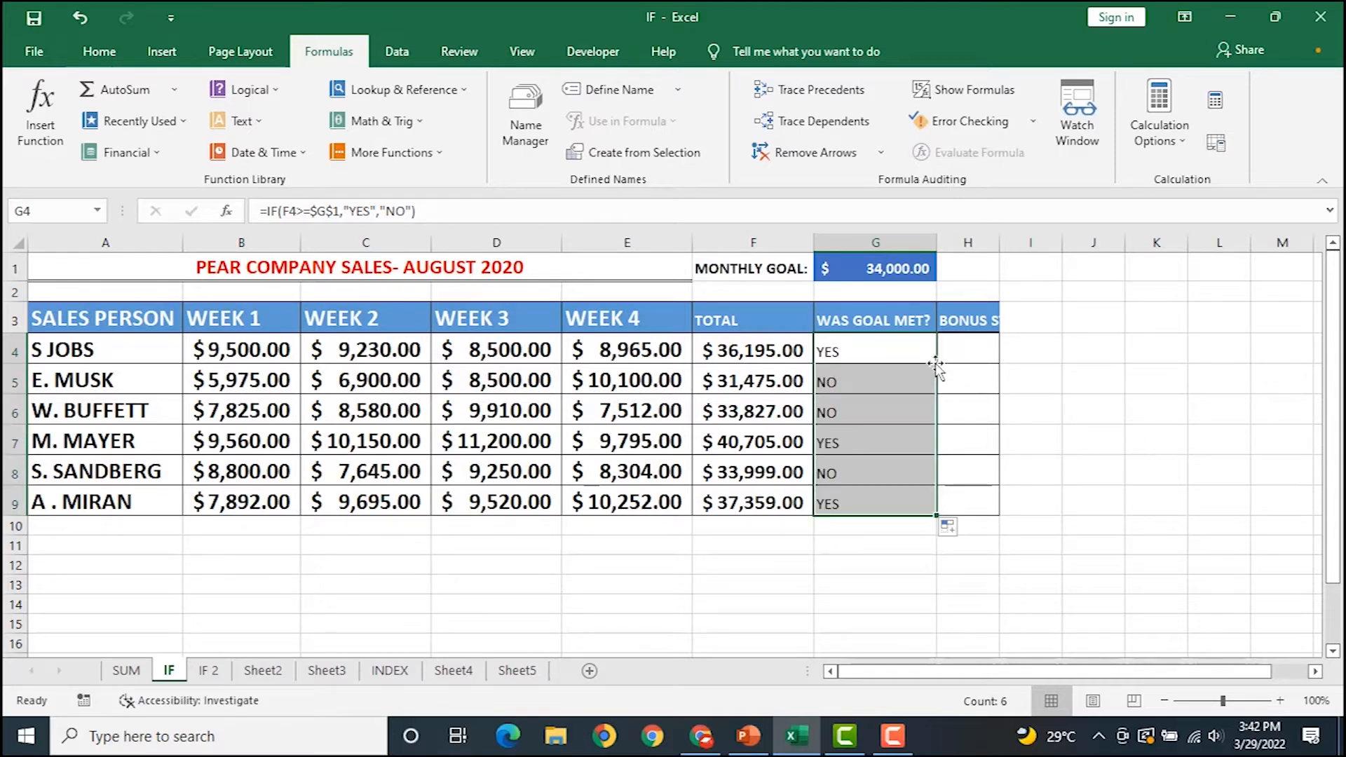
click(748, 477)
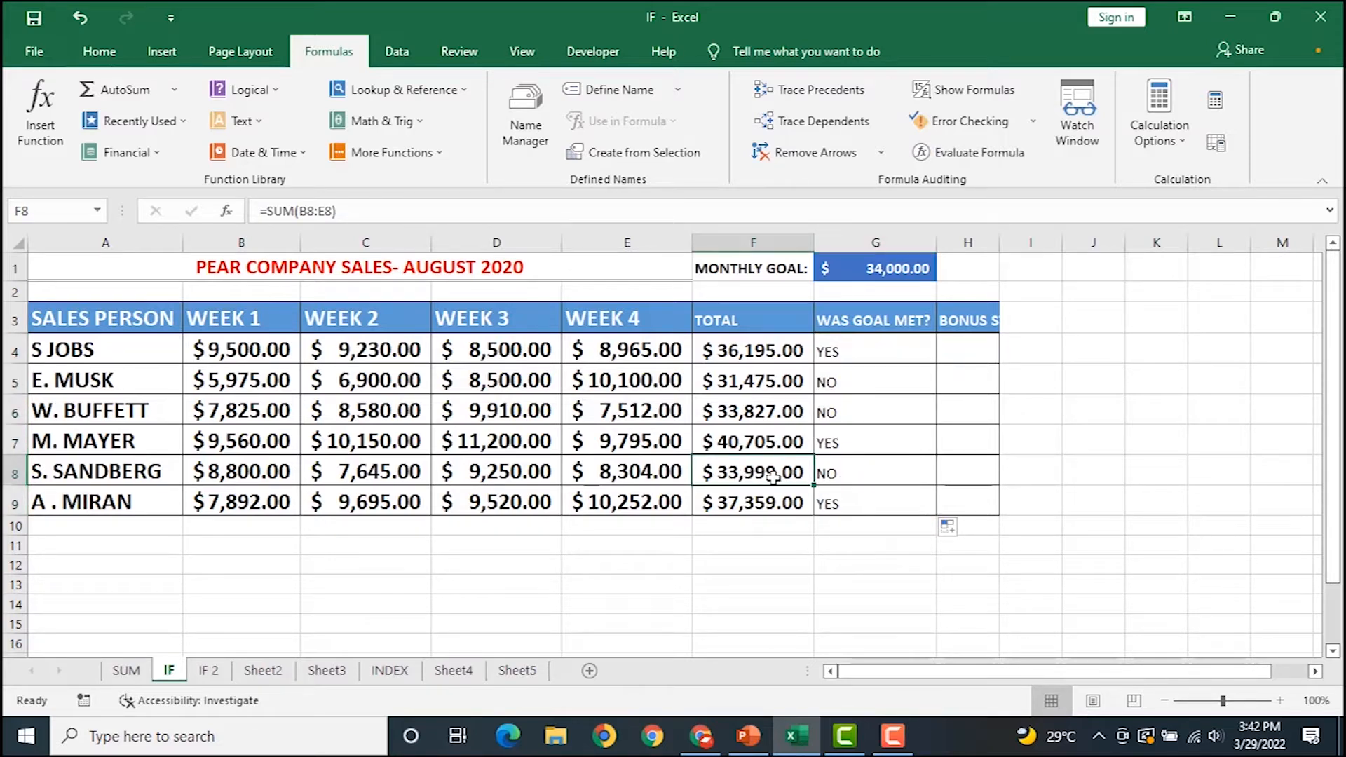
click(857, 477)
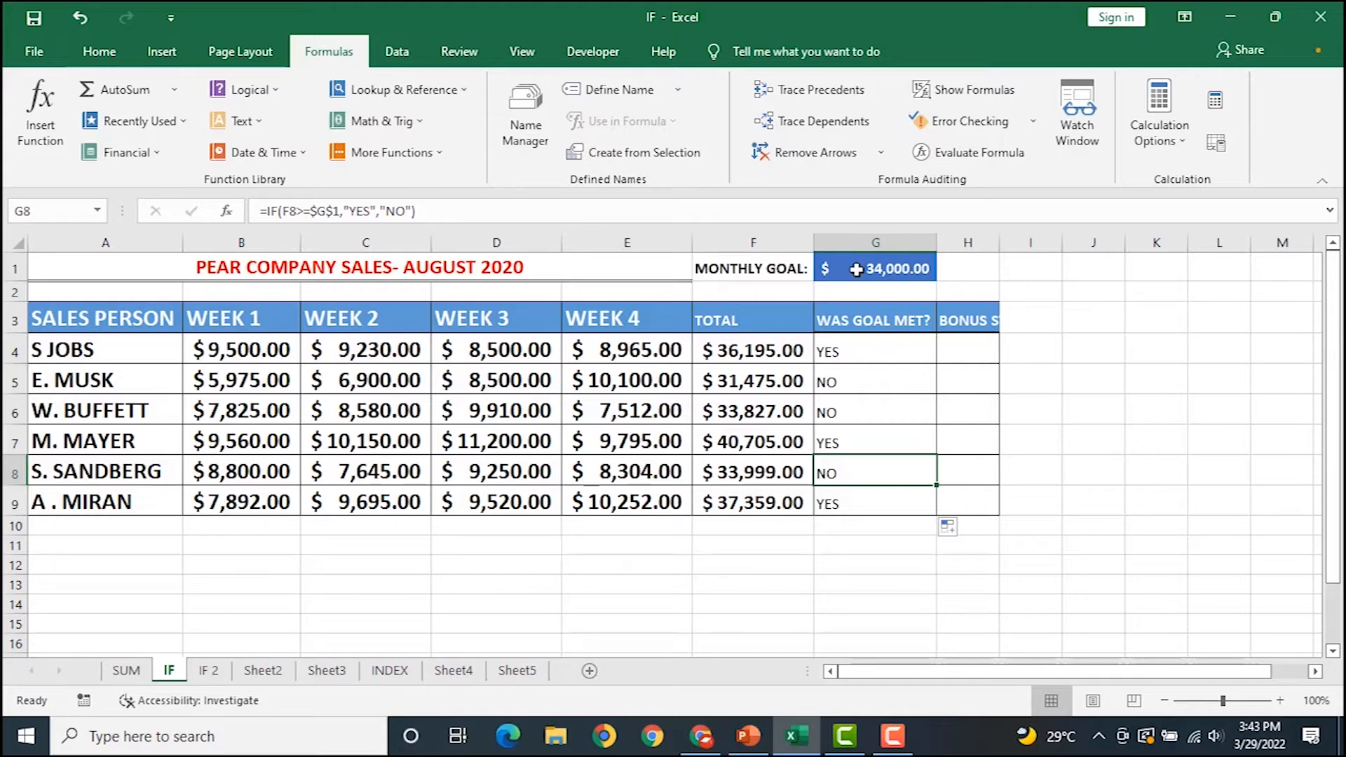
click(868, 349)
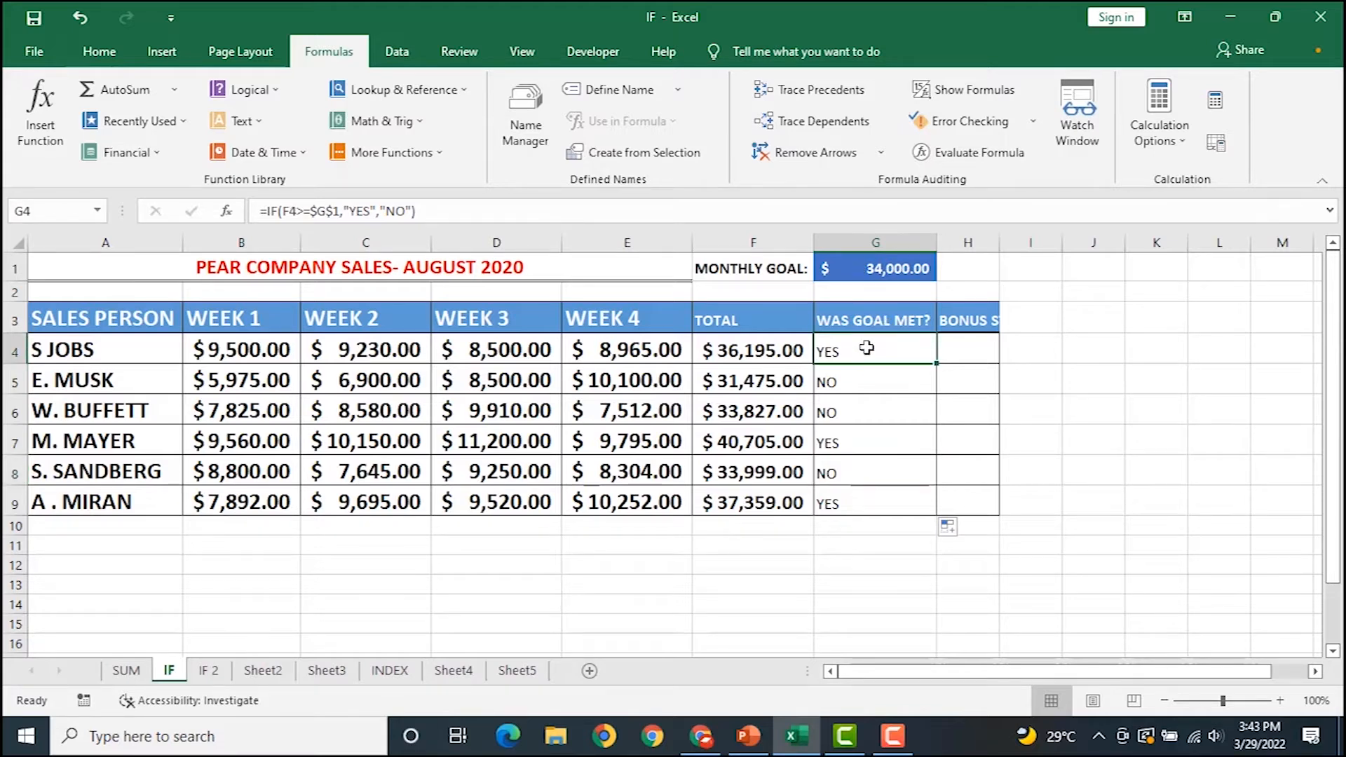
double_click(868, 349)
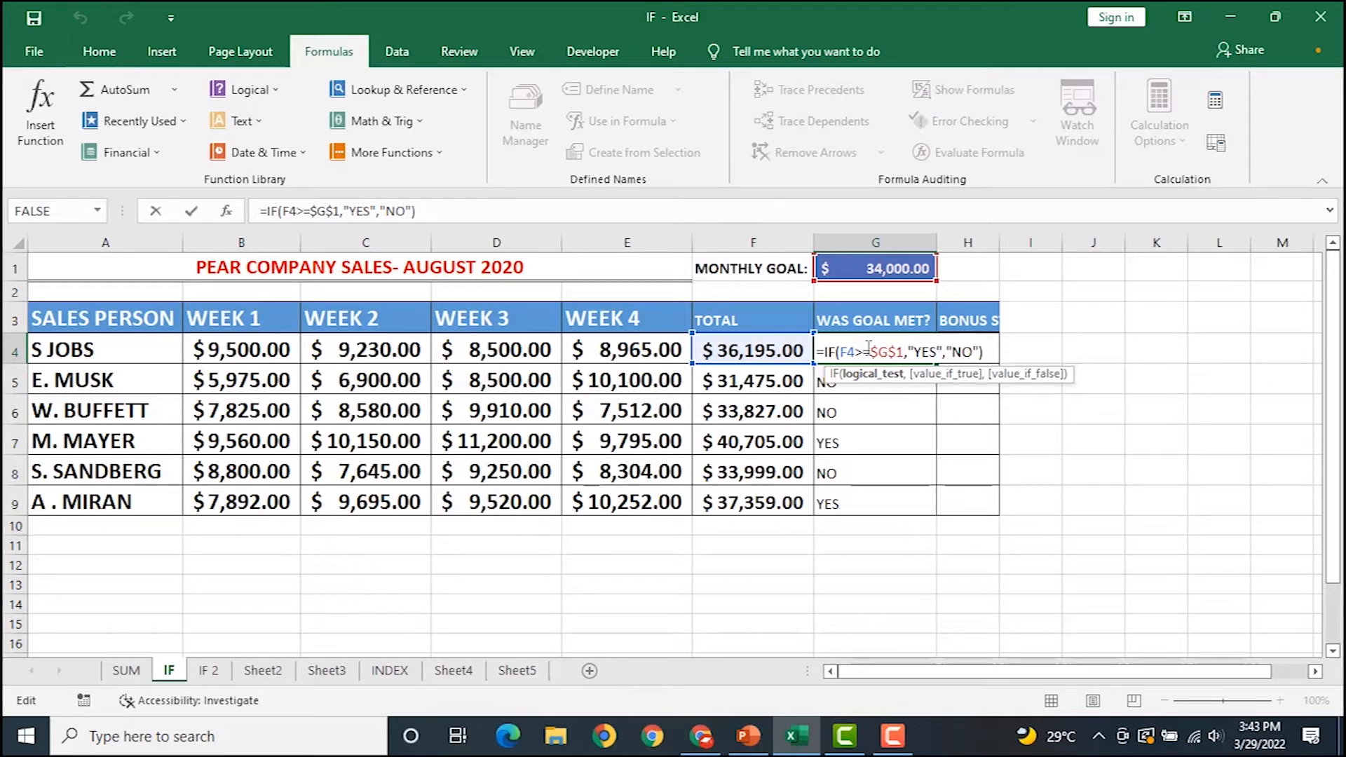
key(Return)
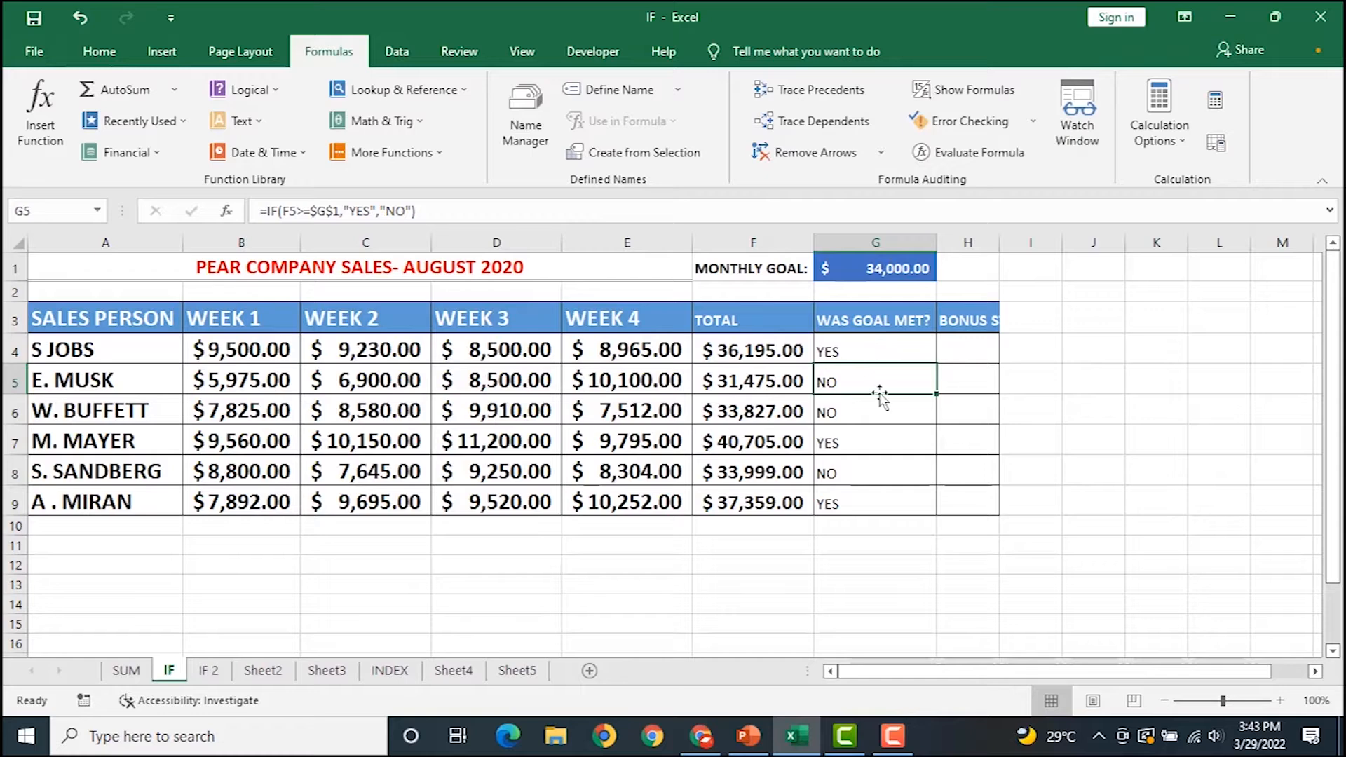
Switch to the IF 2 sheet and review the revenue values C5:C14 from E5.
click(209, 674)
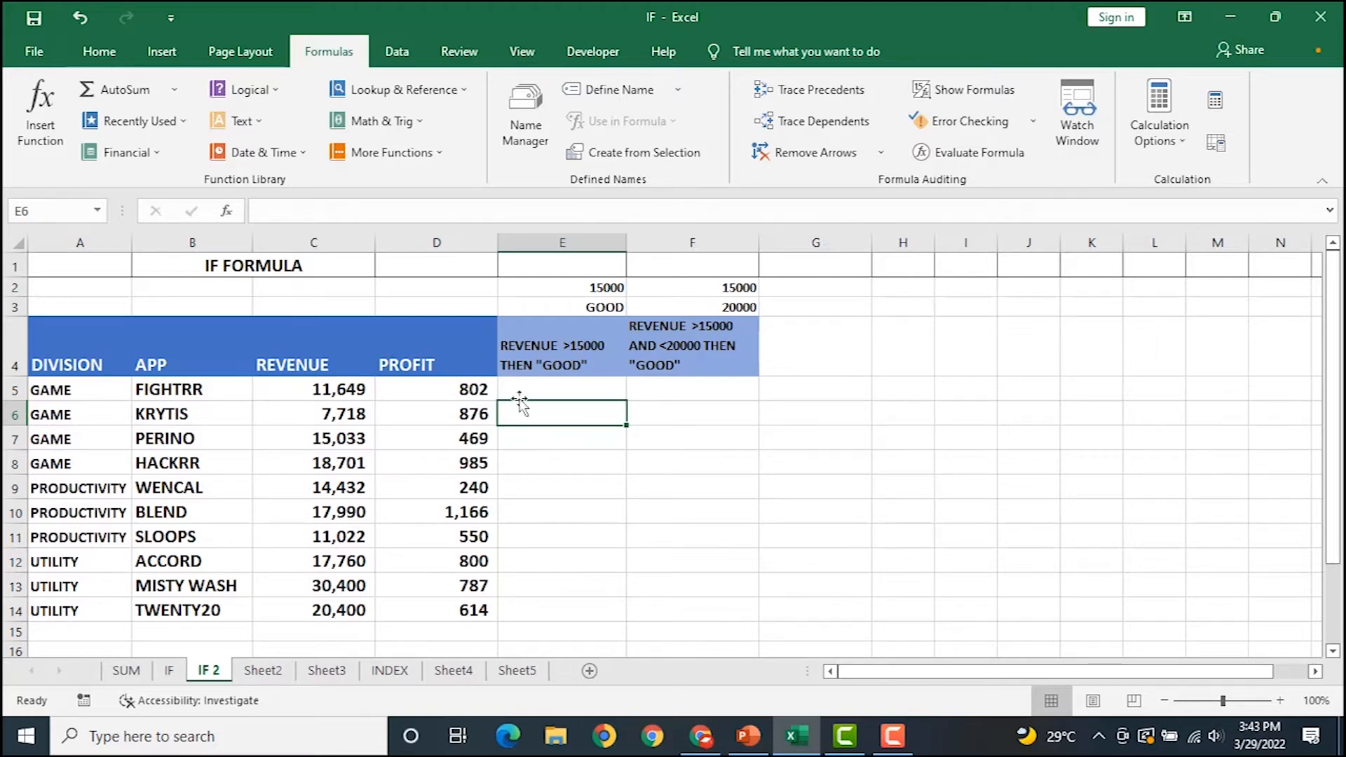
click(556, 380)
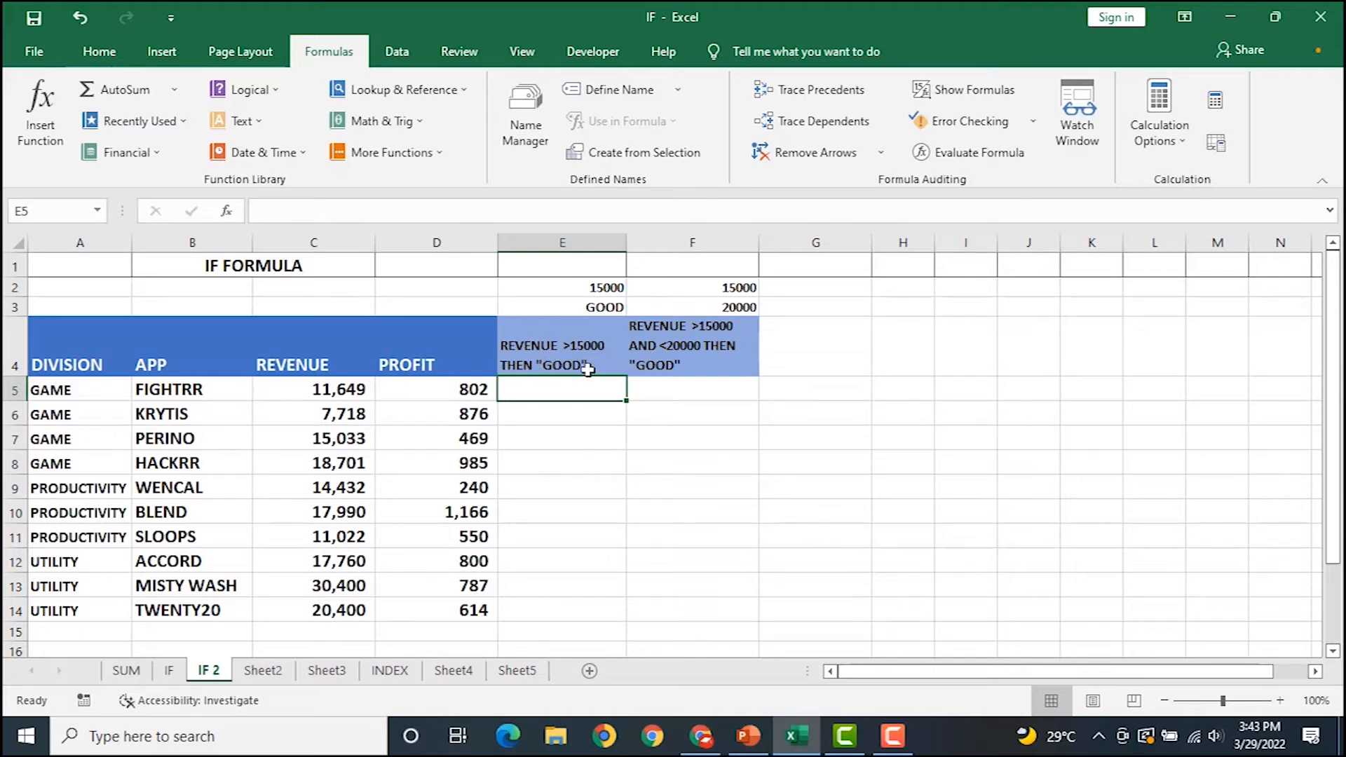
drag(329, 400, 328, 598)
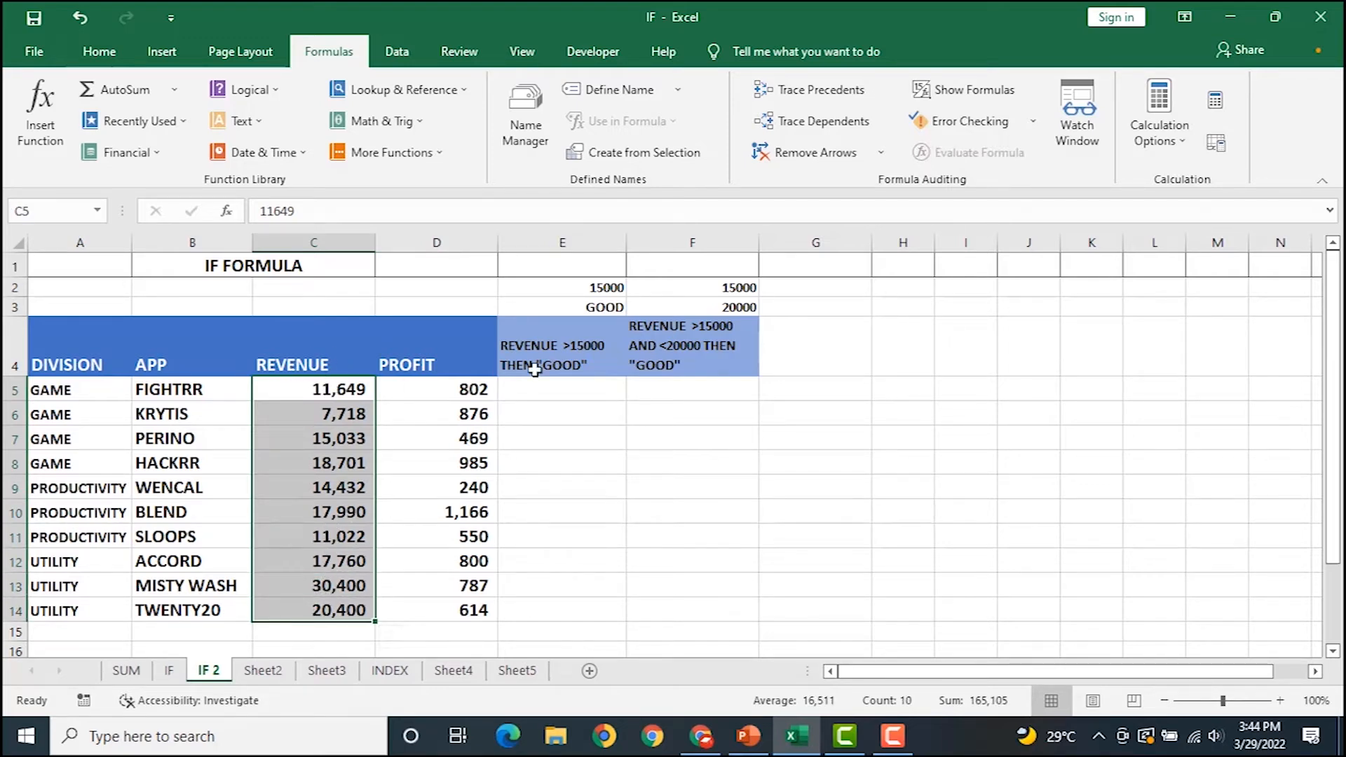
click(558, 390)
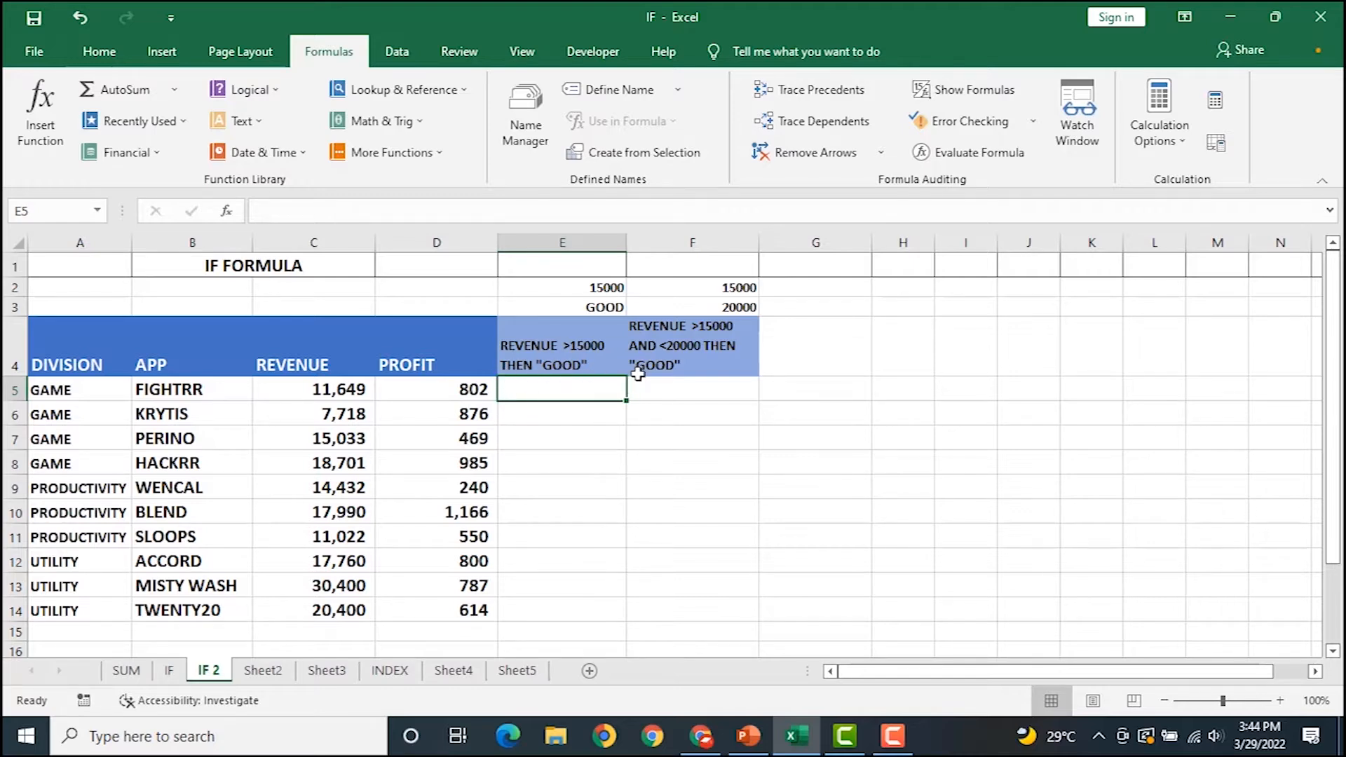
Clear the duplicate criteria column F2:F5, resetting F4 to the Normal cell style.
text(=IF)
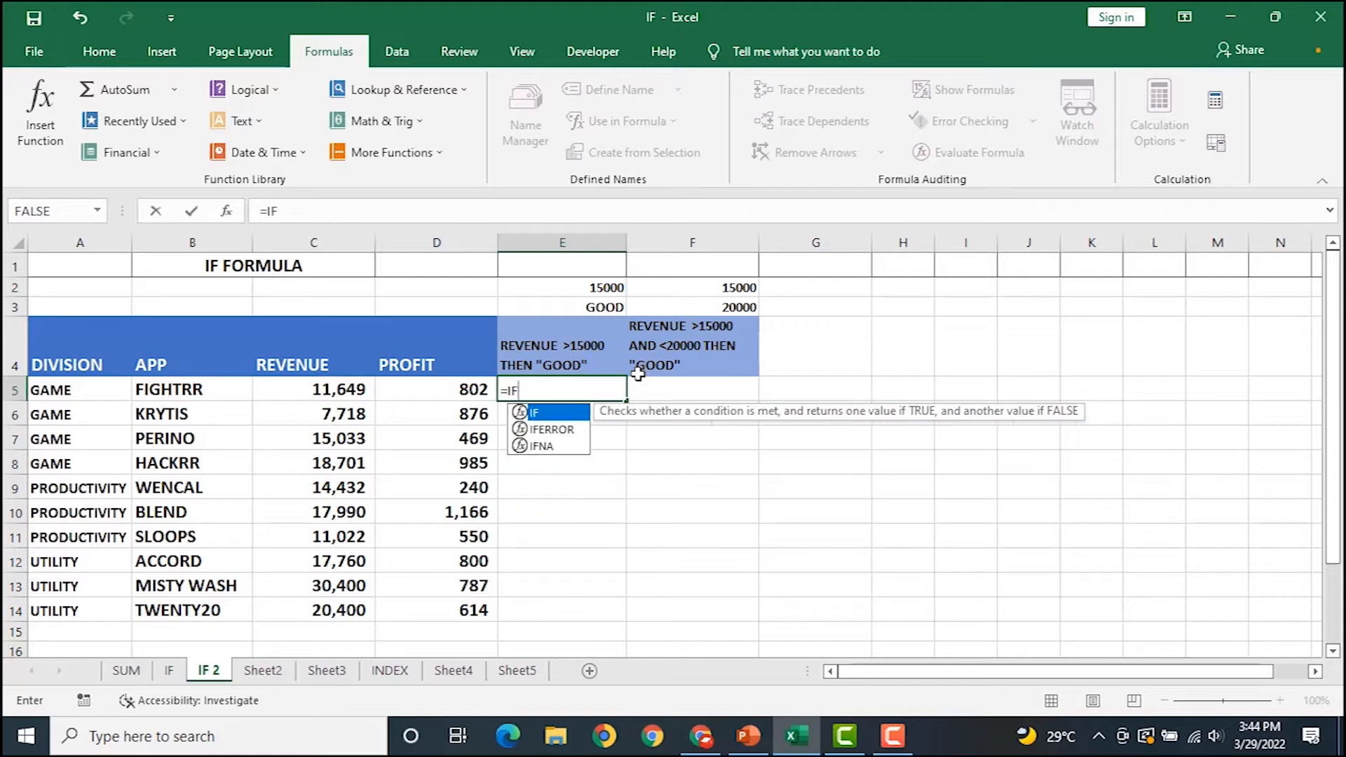
click(344, 387)
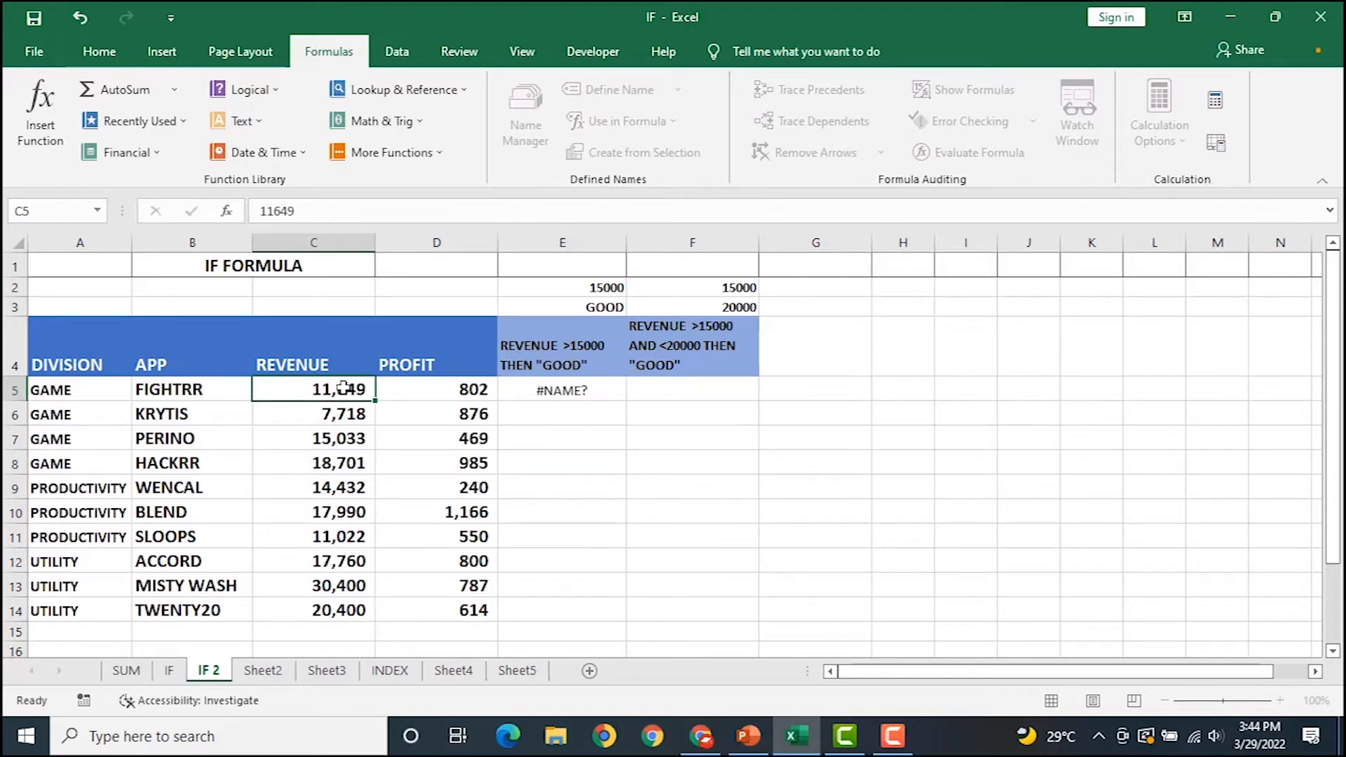
drag(714, 297, 708, 399)
key(Delete)
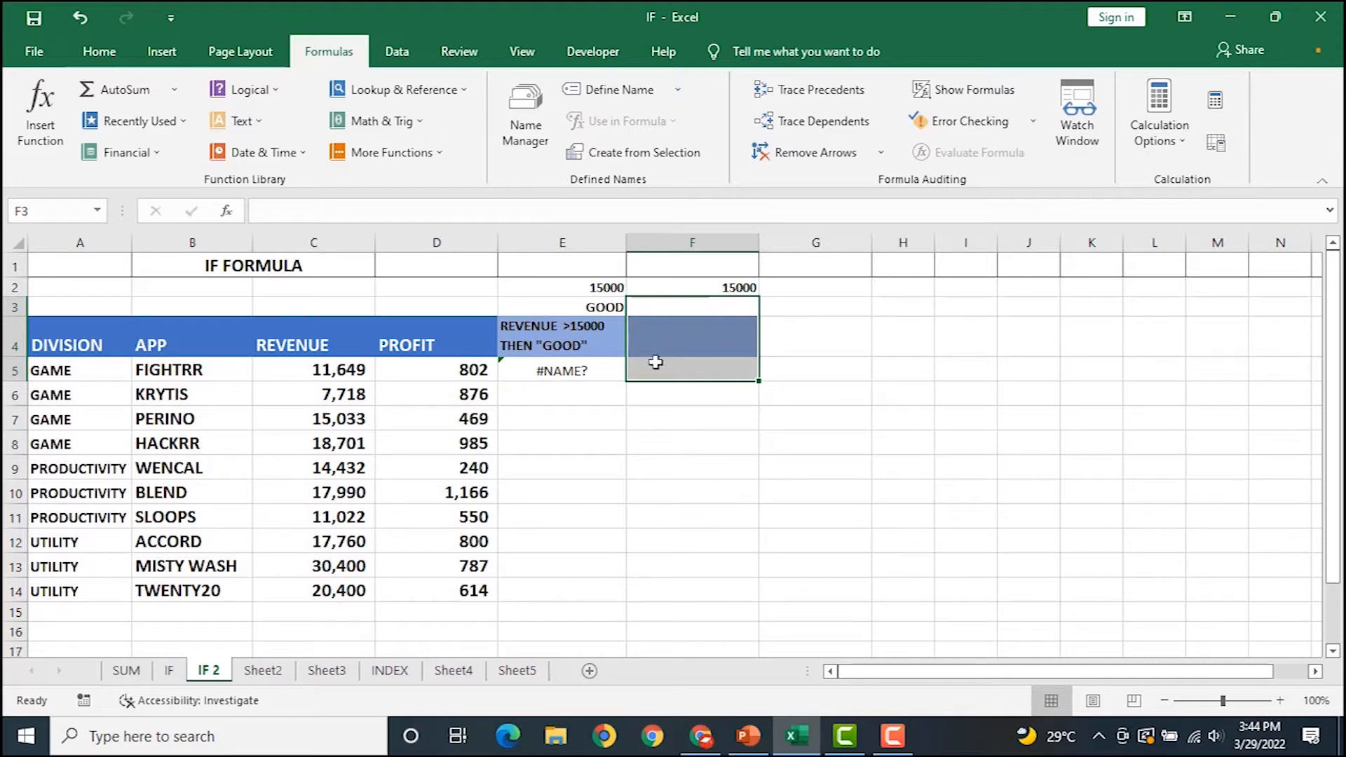
click(718, 286)
key(Delete)
click(706, 340)
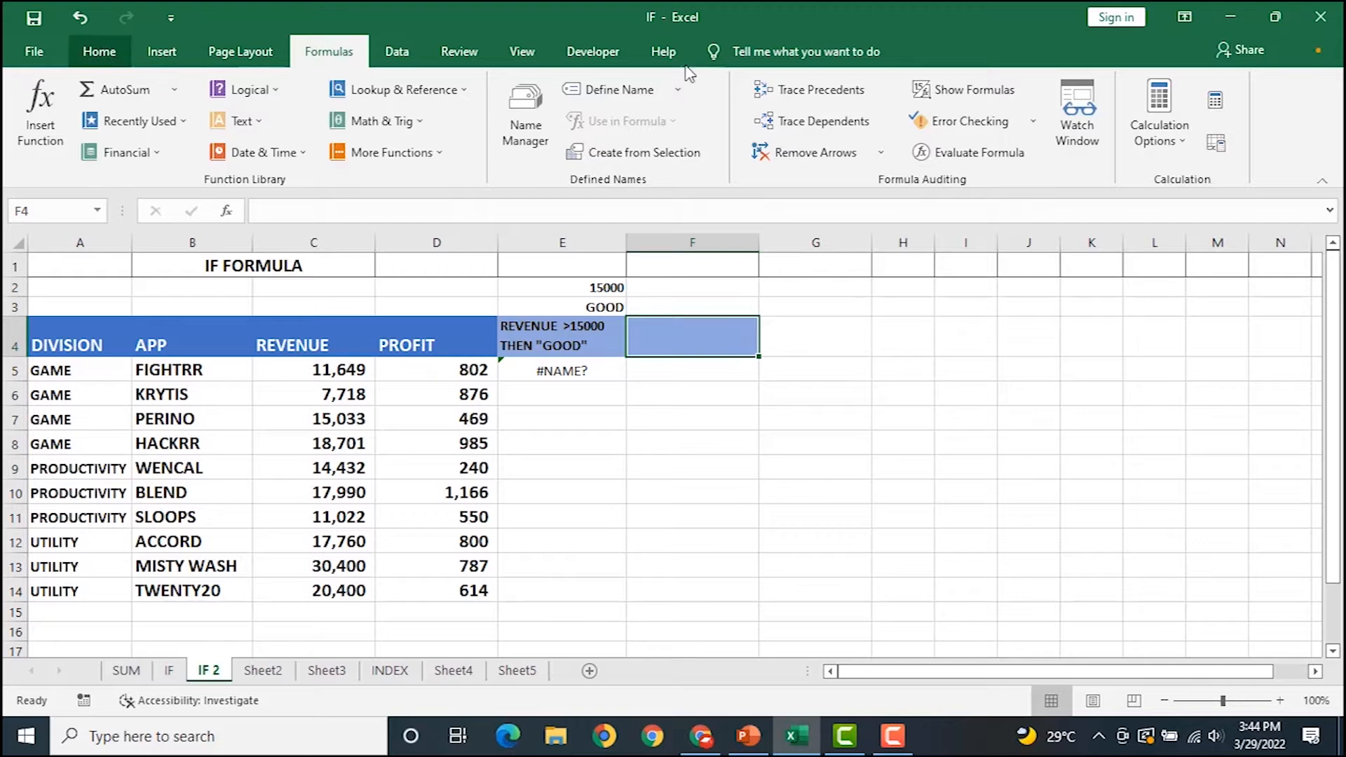
click(99, 51)
click(867, 152)
click(749, 208)
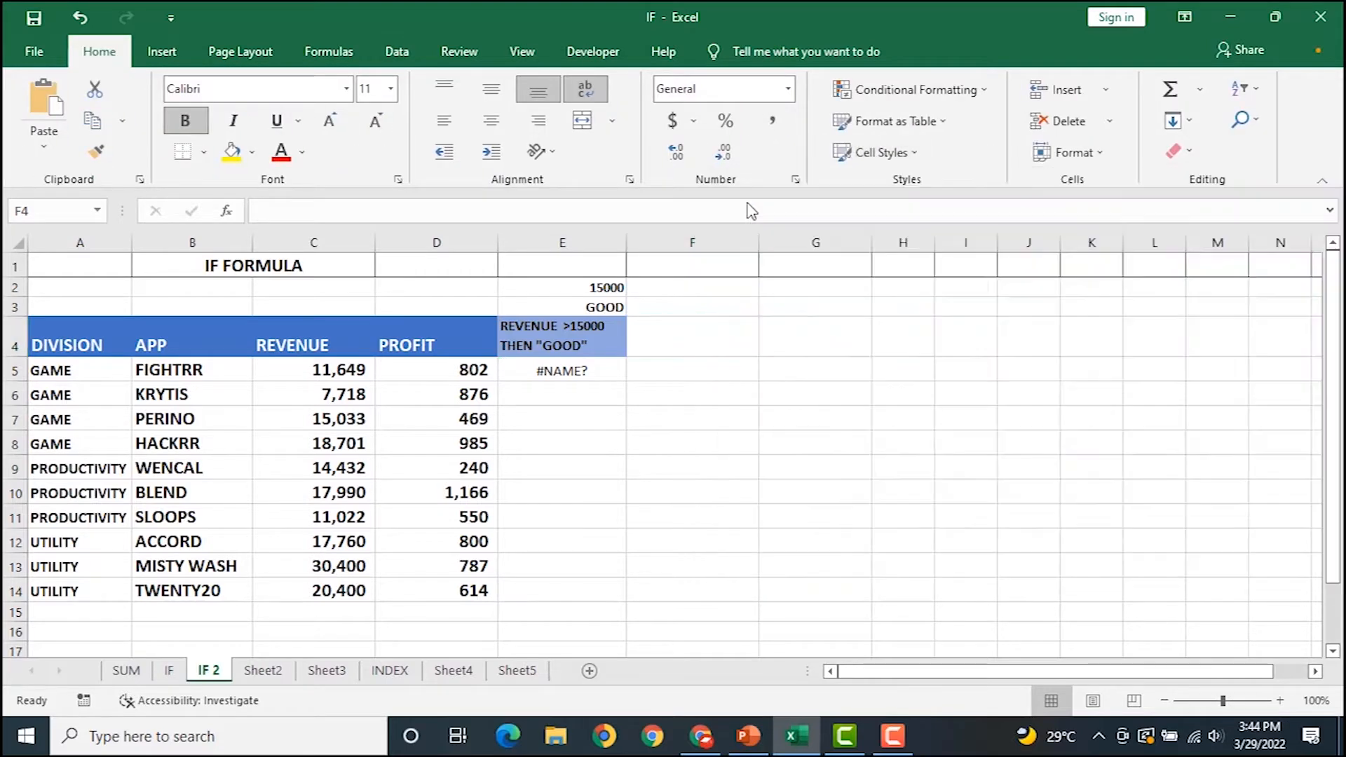
Replace E5's #NAME? error with a freshly started =IF( formula.
click(566, 372)
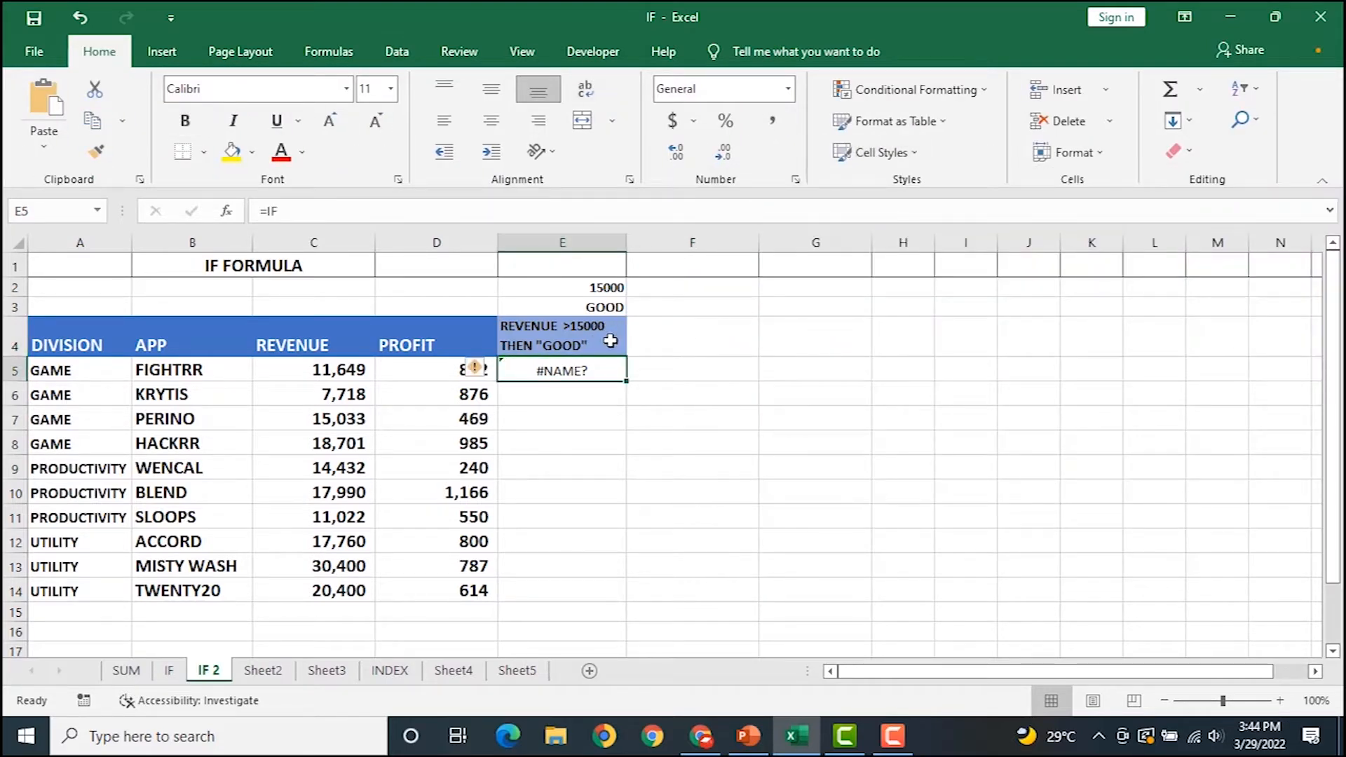
key(Delete)
text(=if)
key(Tab)
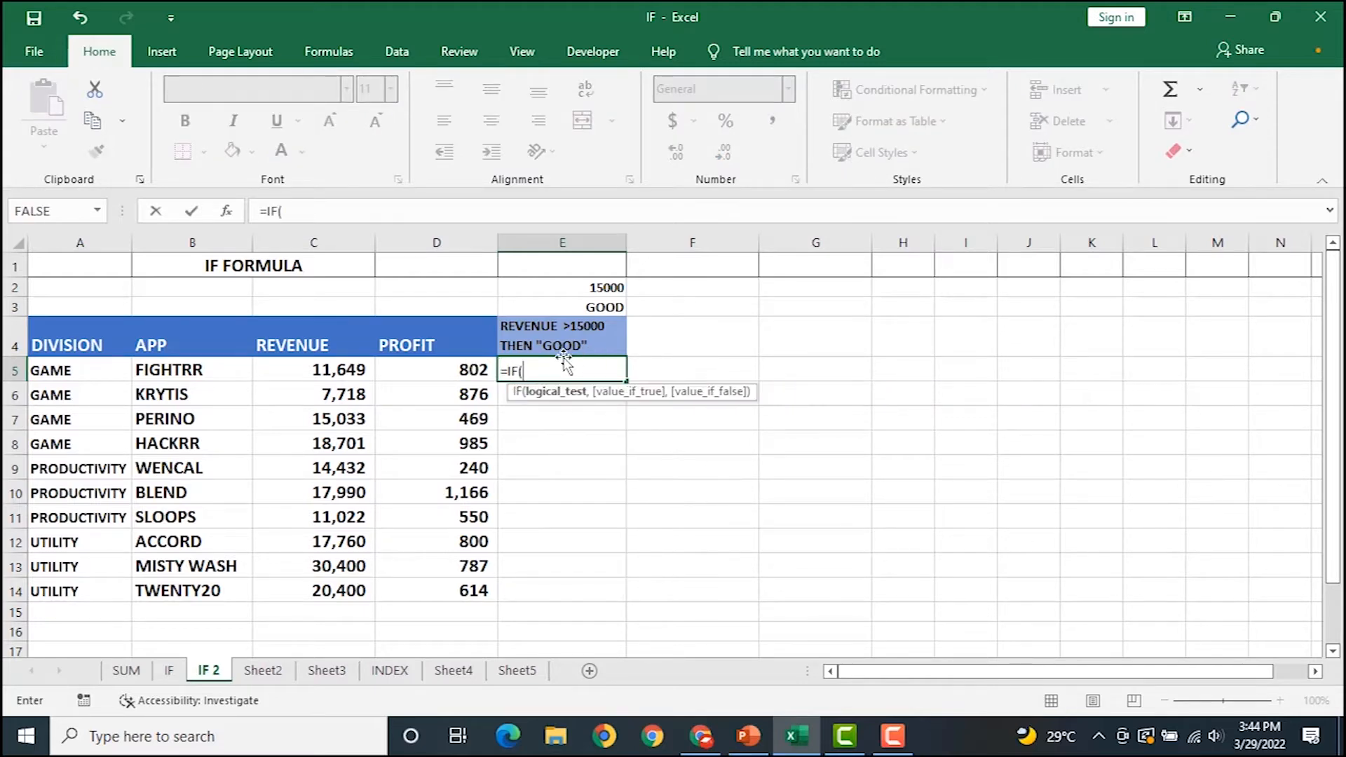
Enter =IF(C5>$E$2,"GOOD",0) in E5, with E2 as an absolute reference.
click(324, 369)
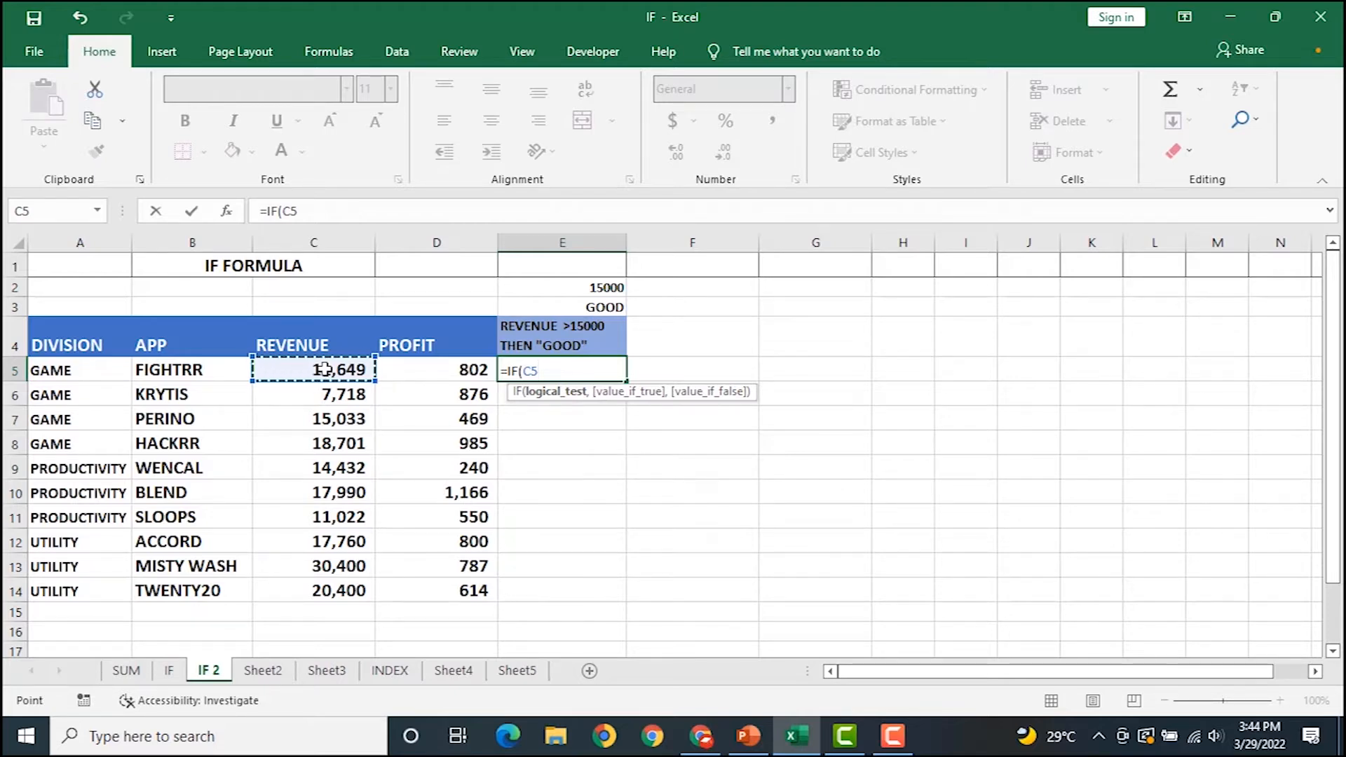
text(>)
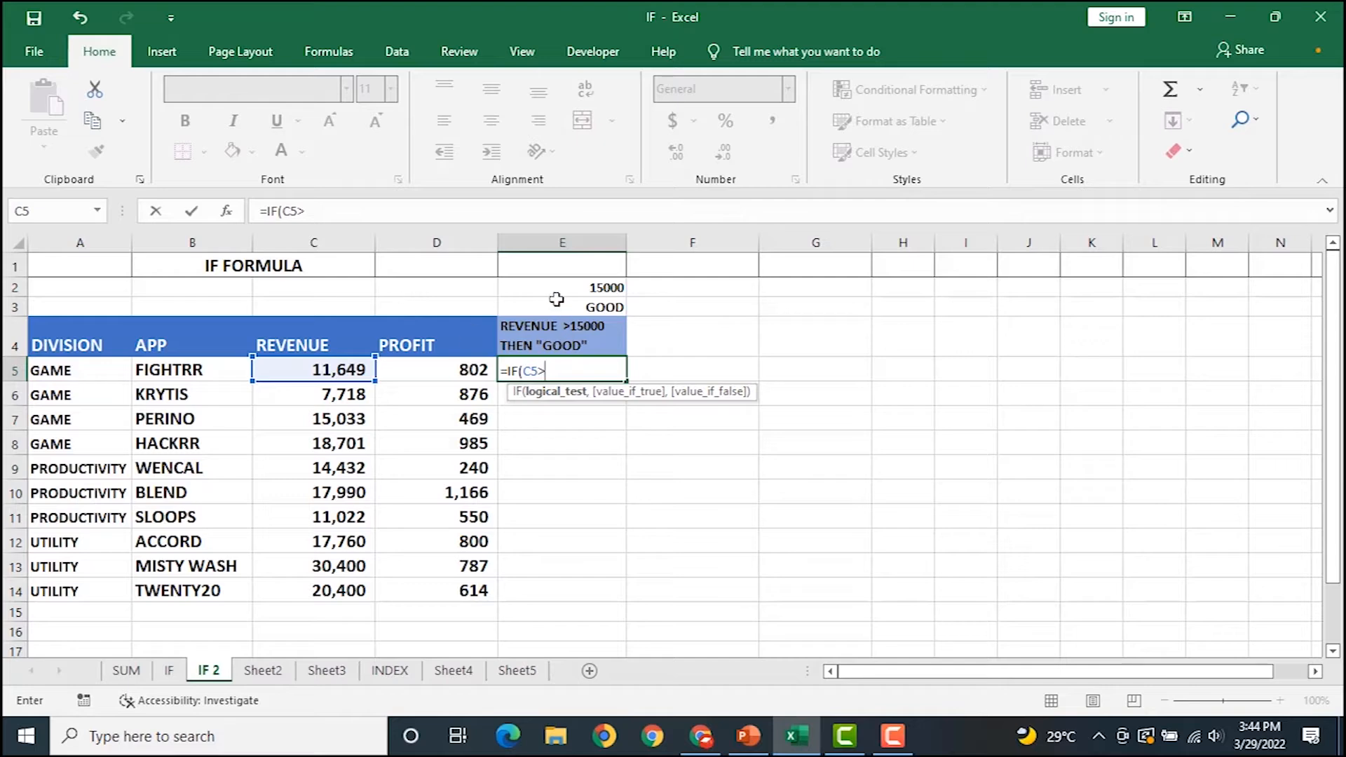
click(561, 289)
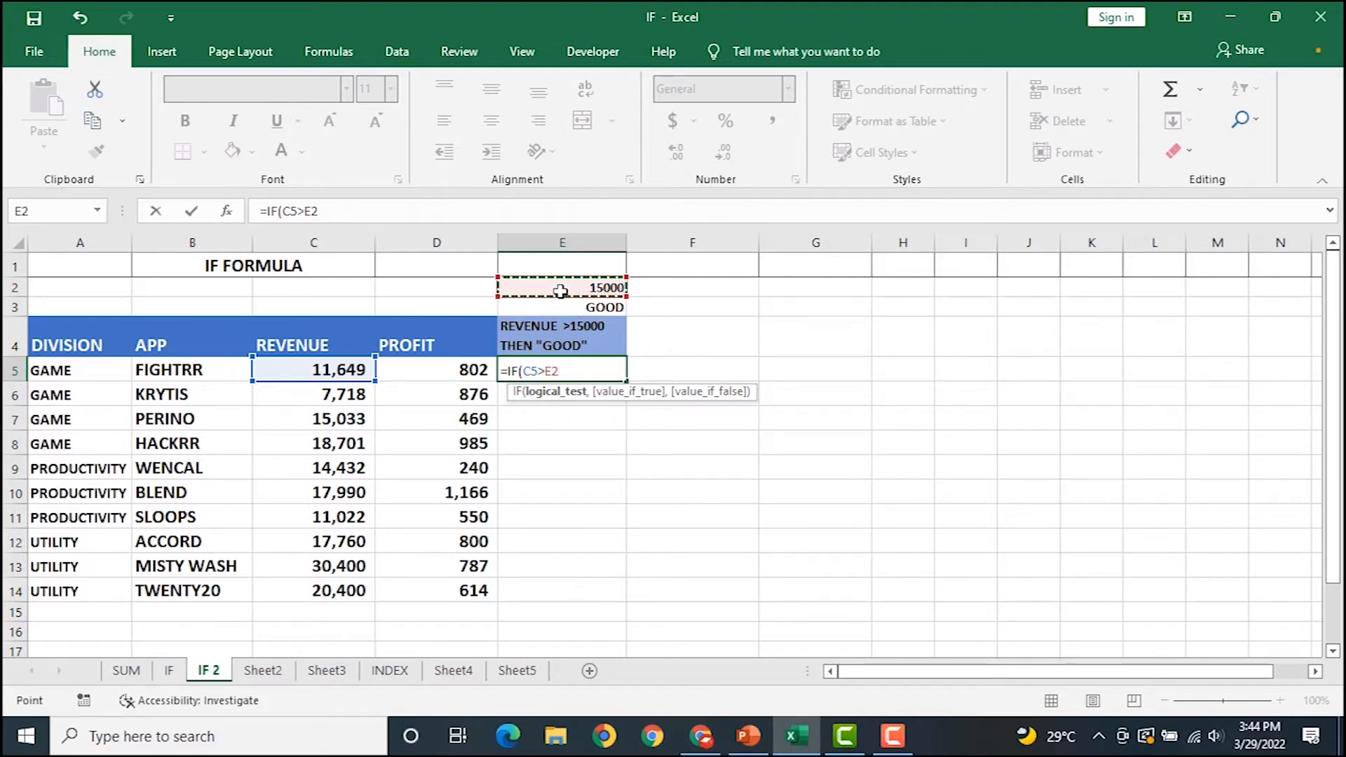
key(F4)
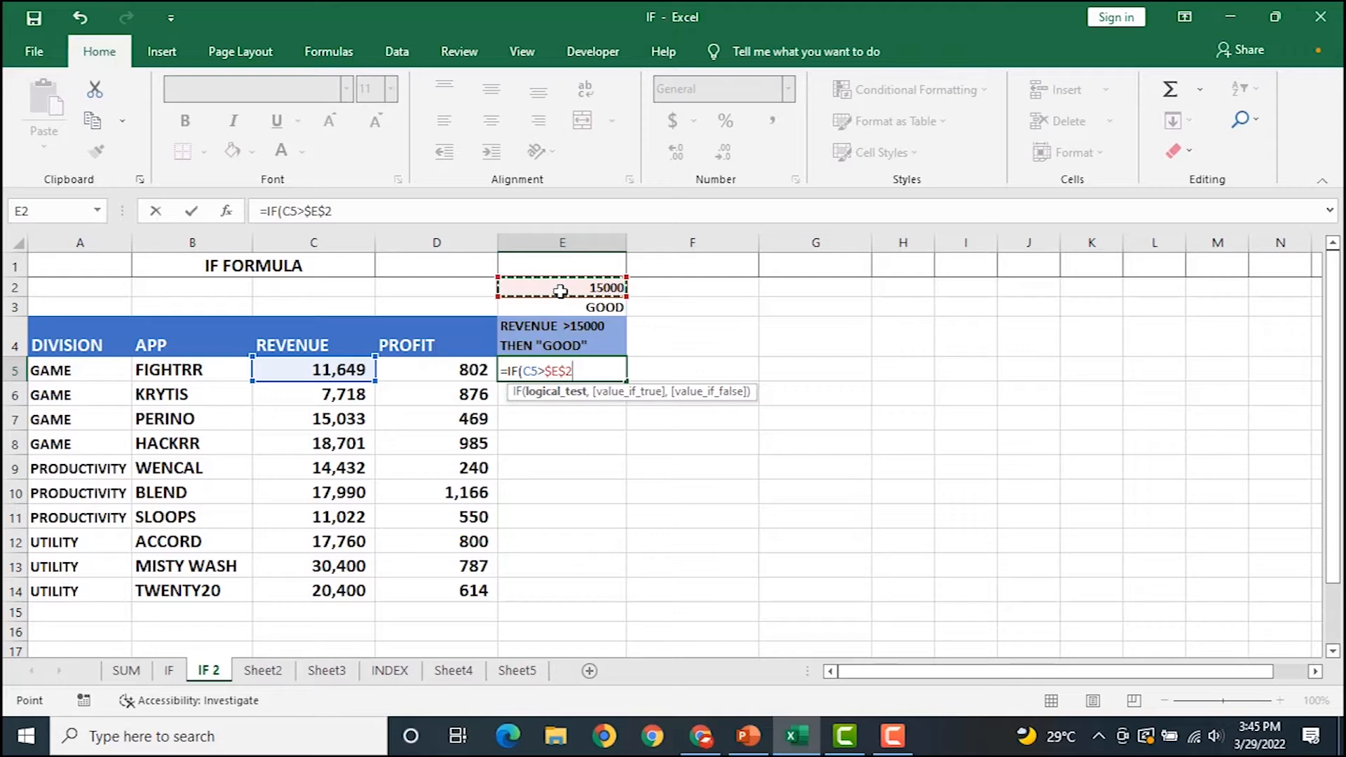
text(,)
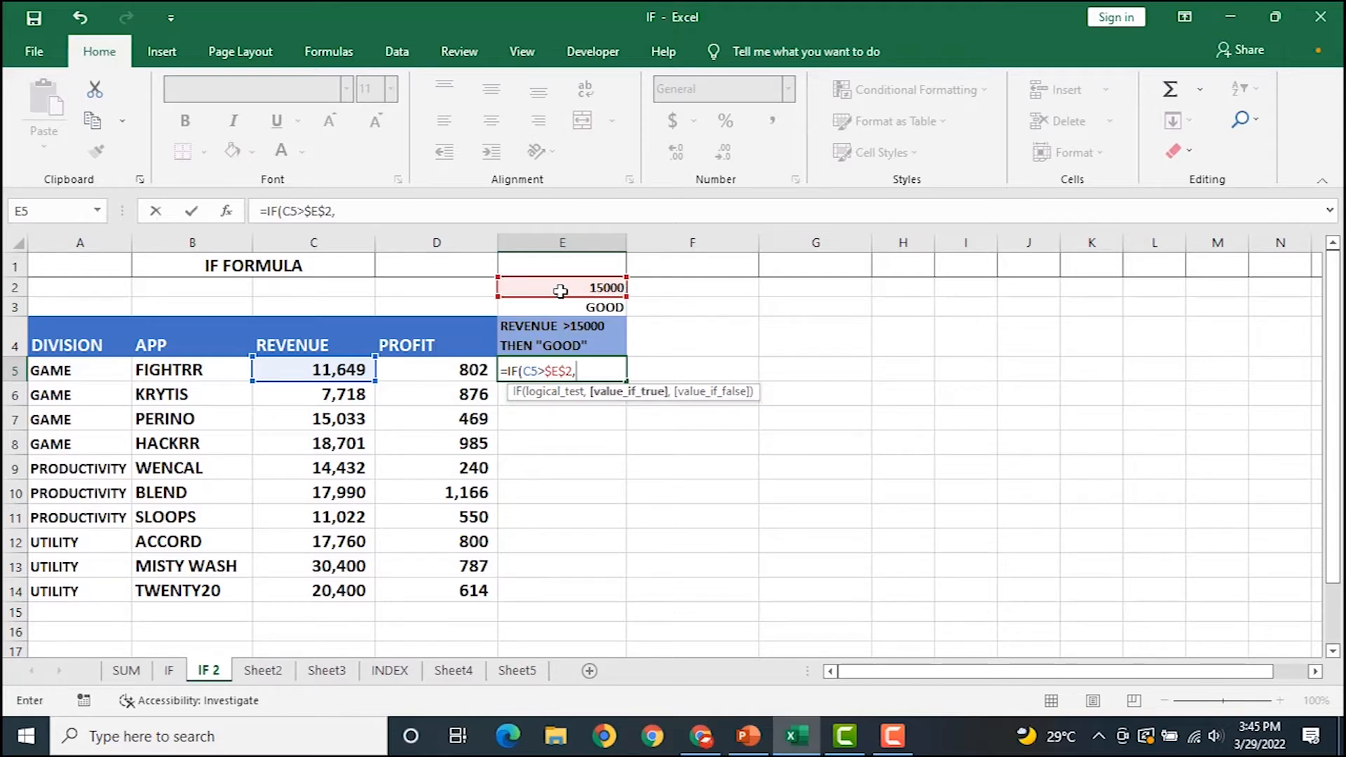
text("GOOD",O)
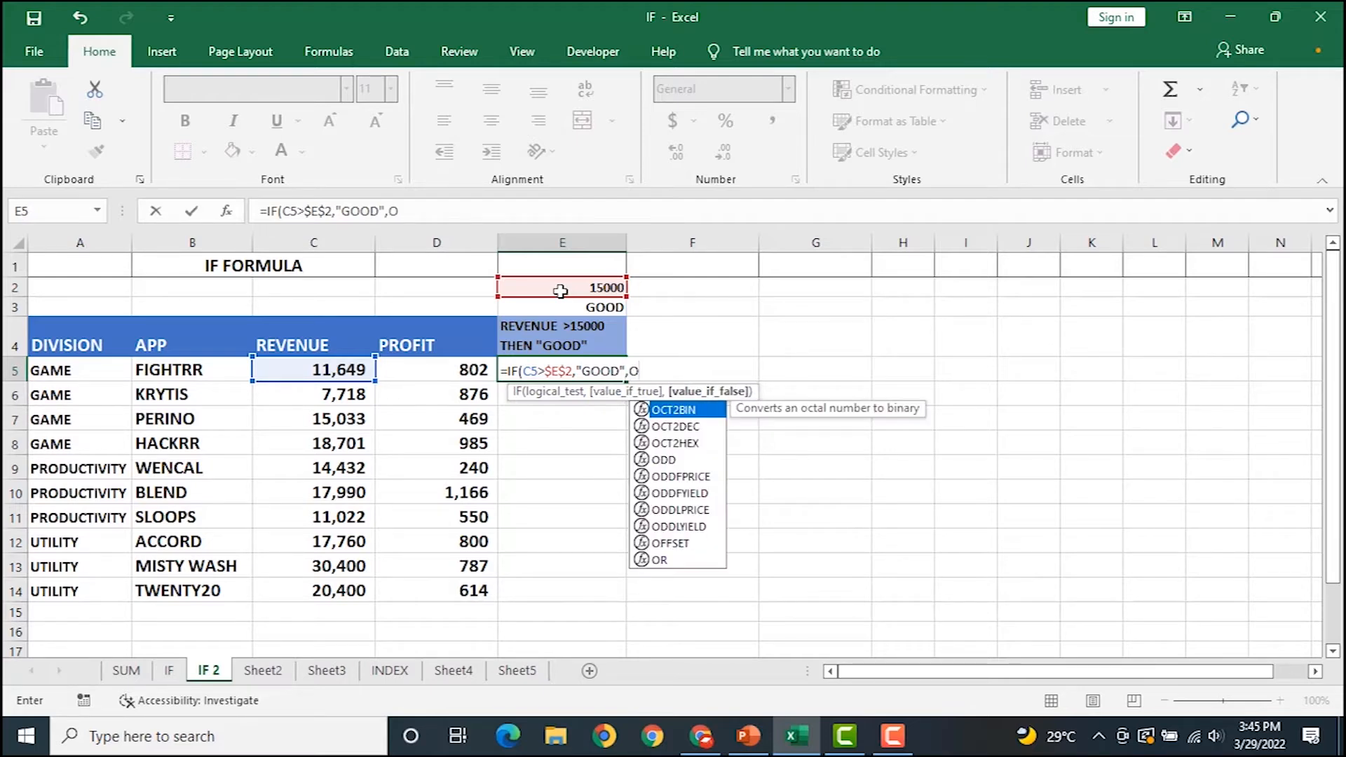
text())
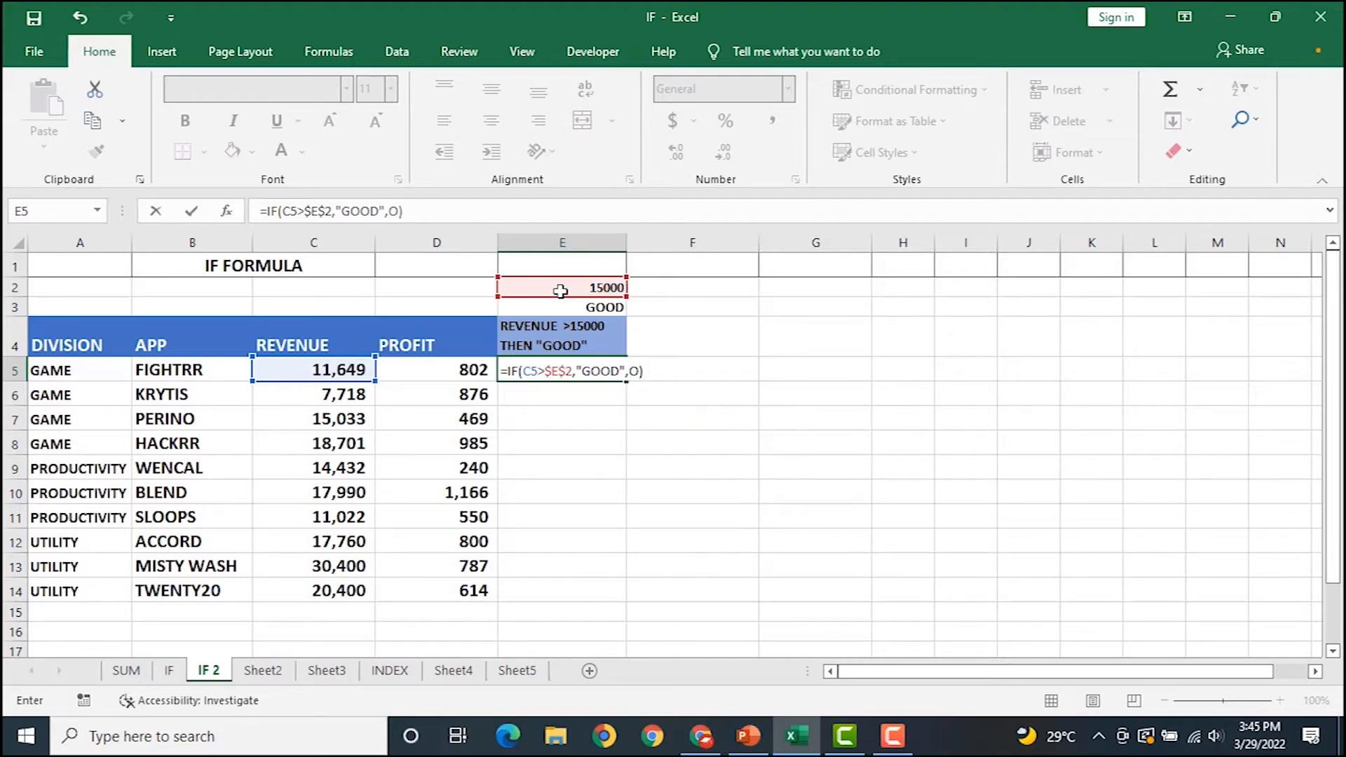
key(BackSpace)
key(BackSpace)
text(0)
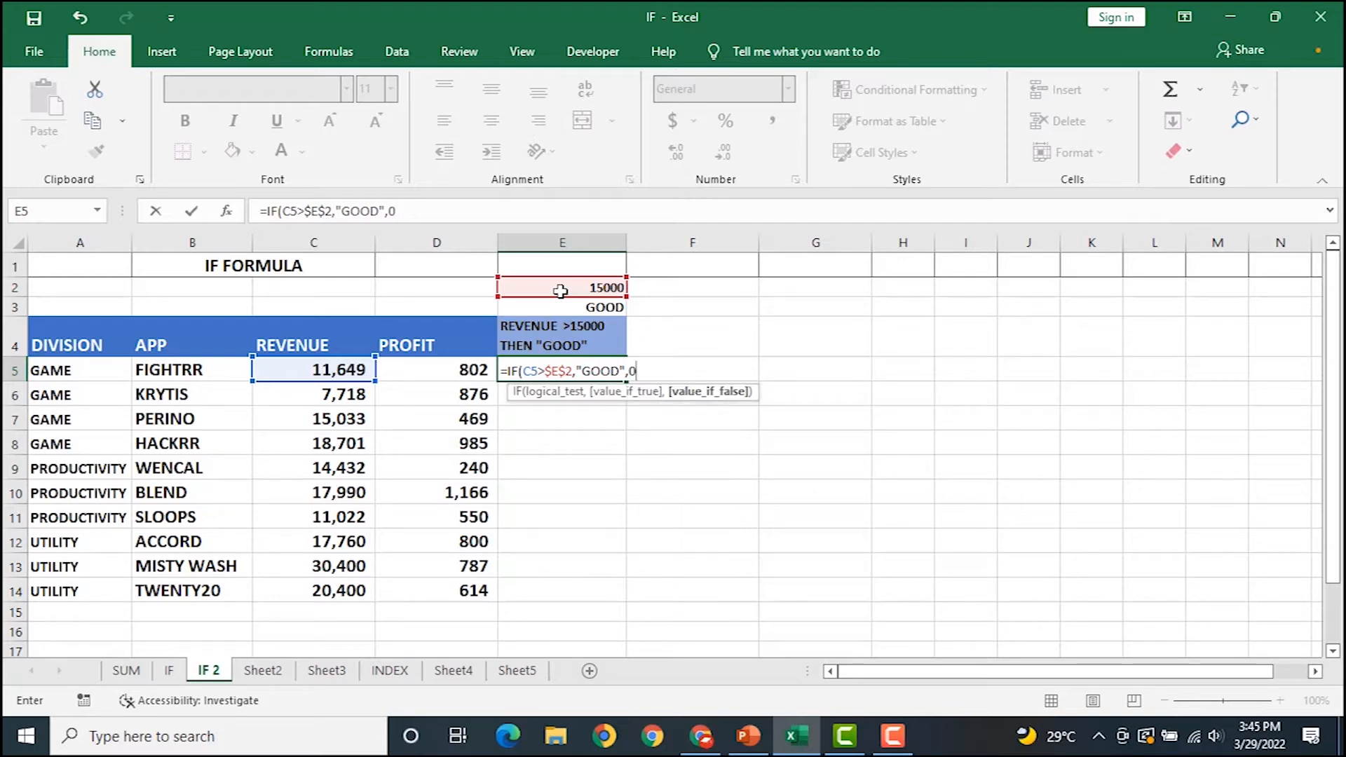
text())
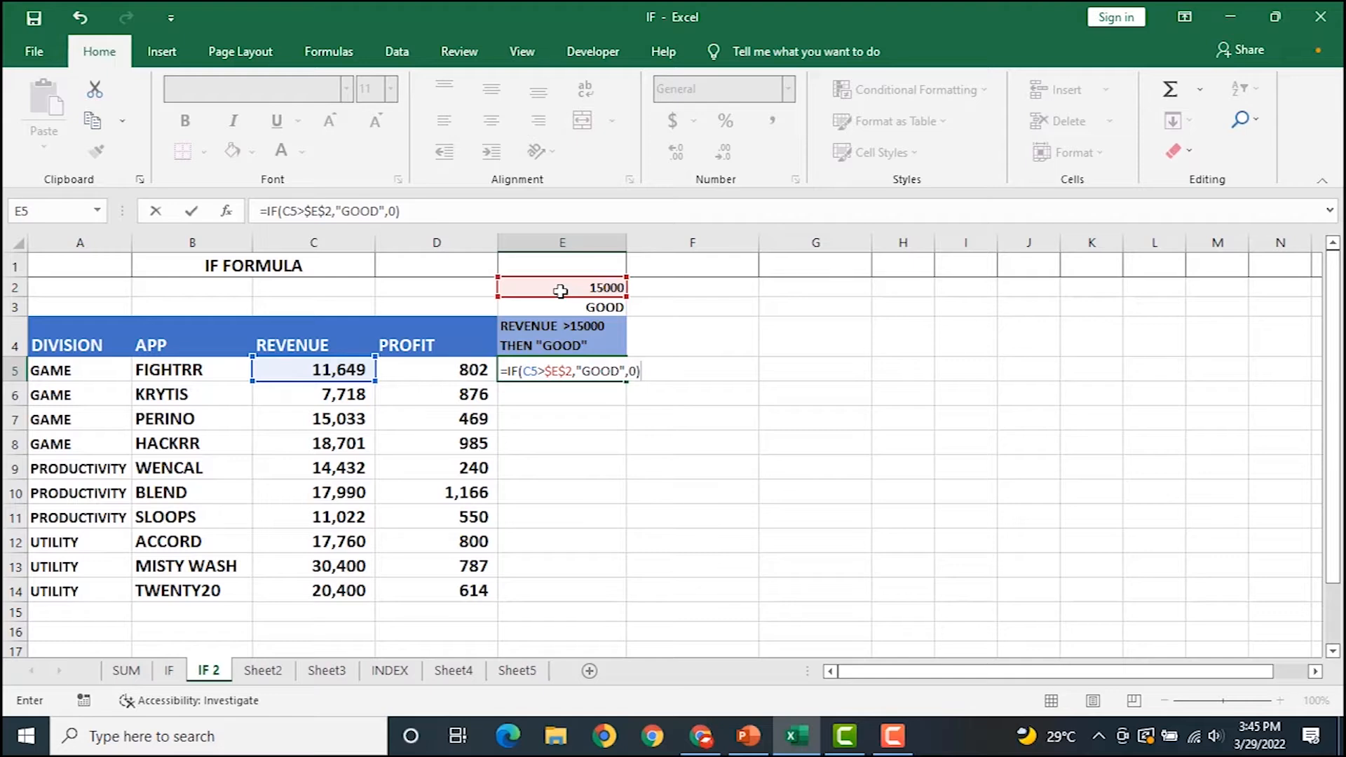
key(Return)
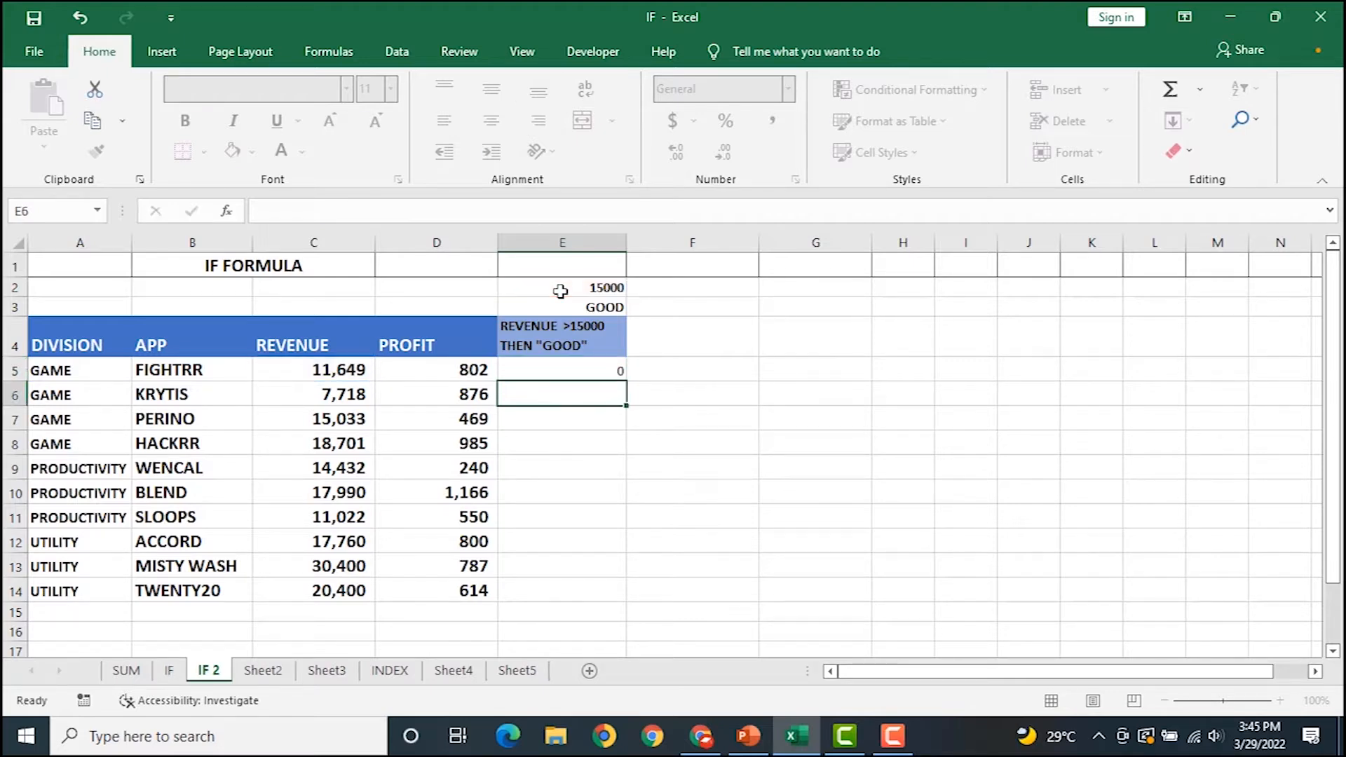
Fill the E5 formula down to E14 and check the results against the revenues.
click(586, 367)
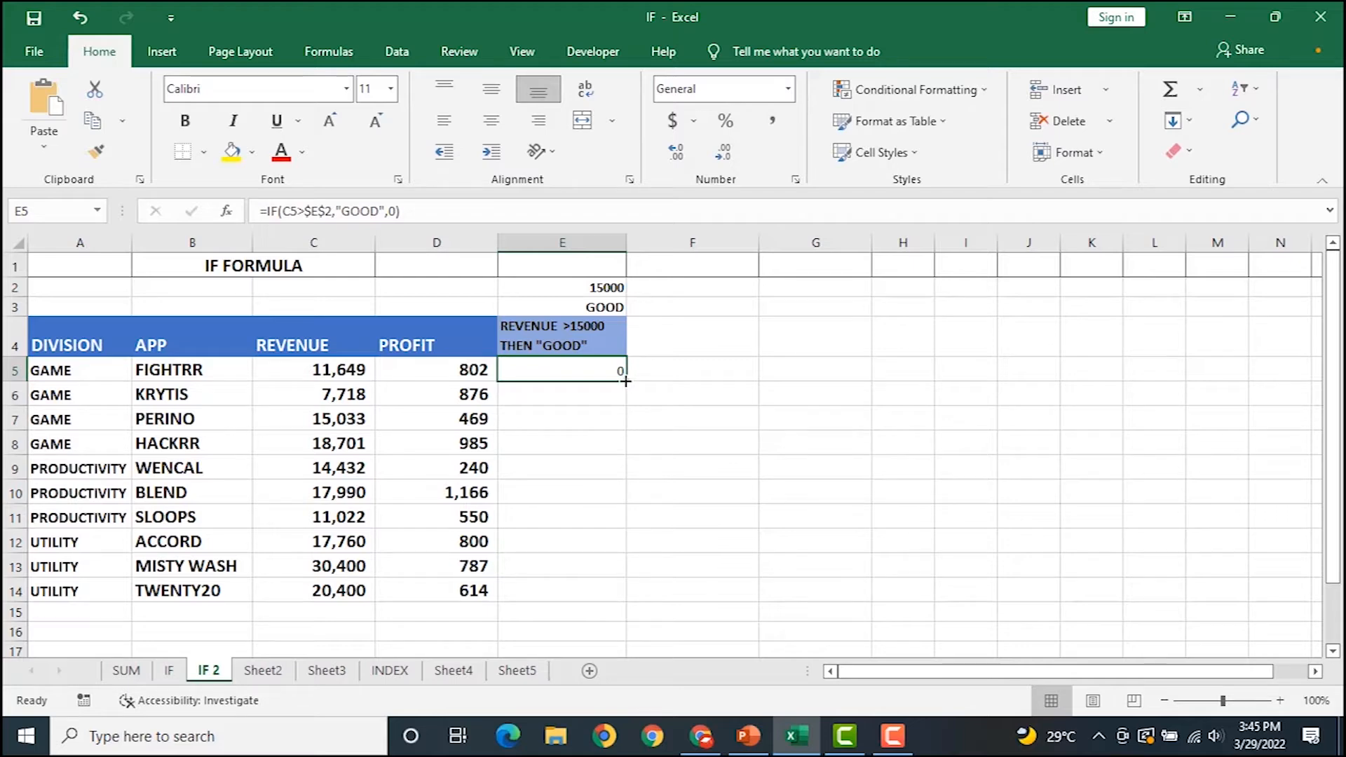
double_click(626, 380)
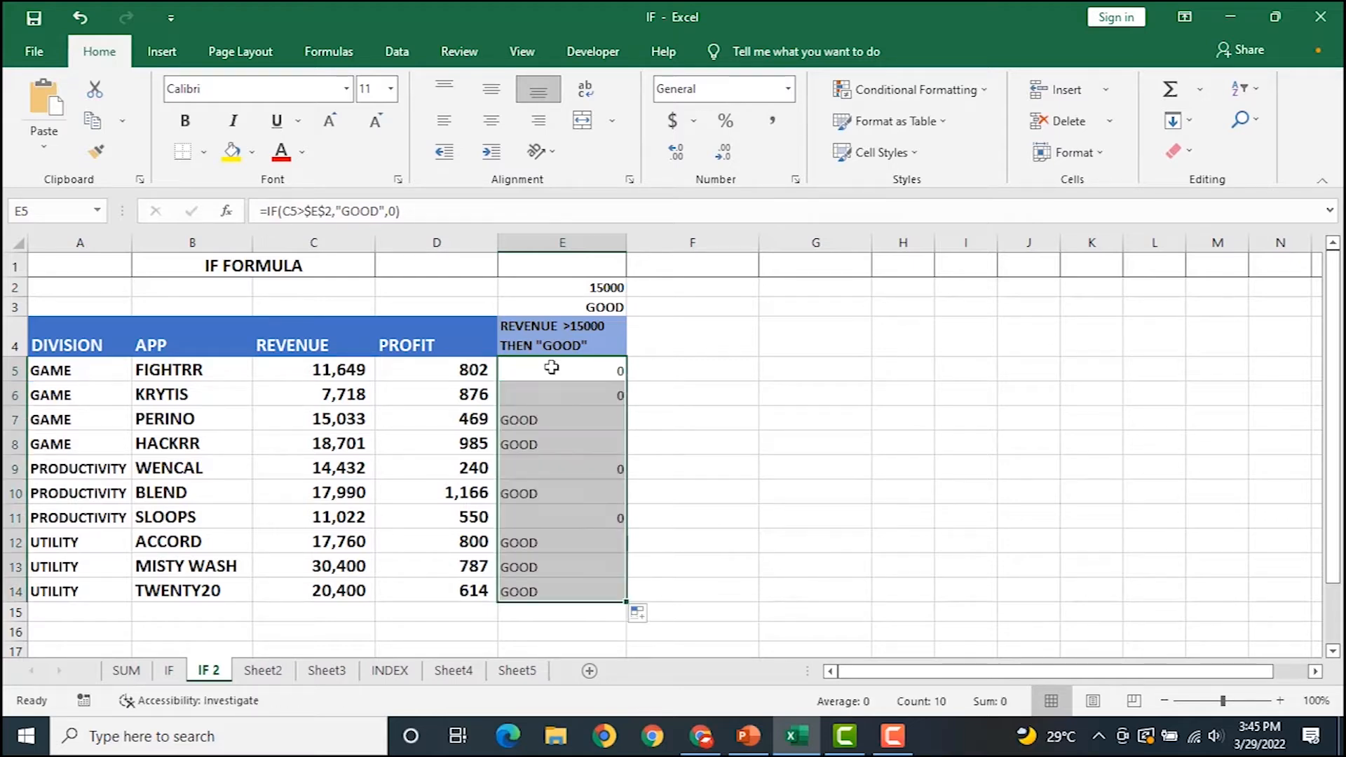
click(540, 417)
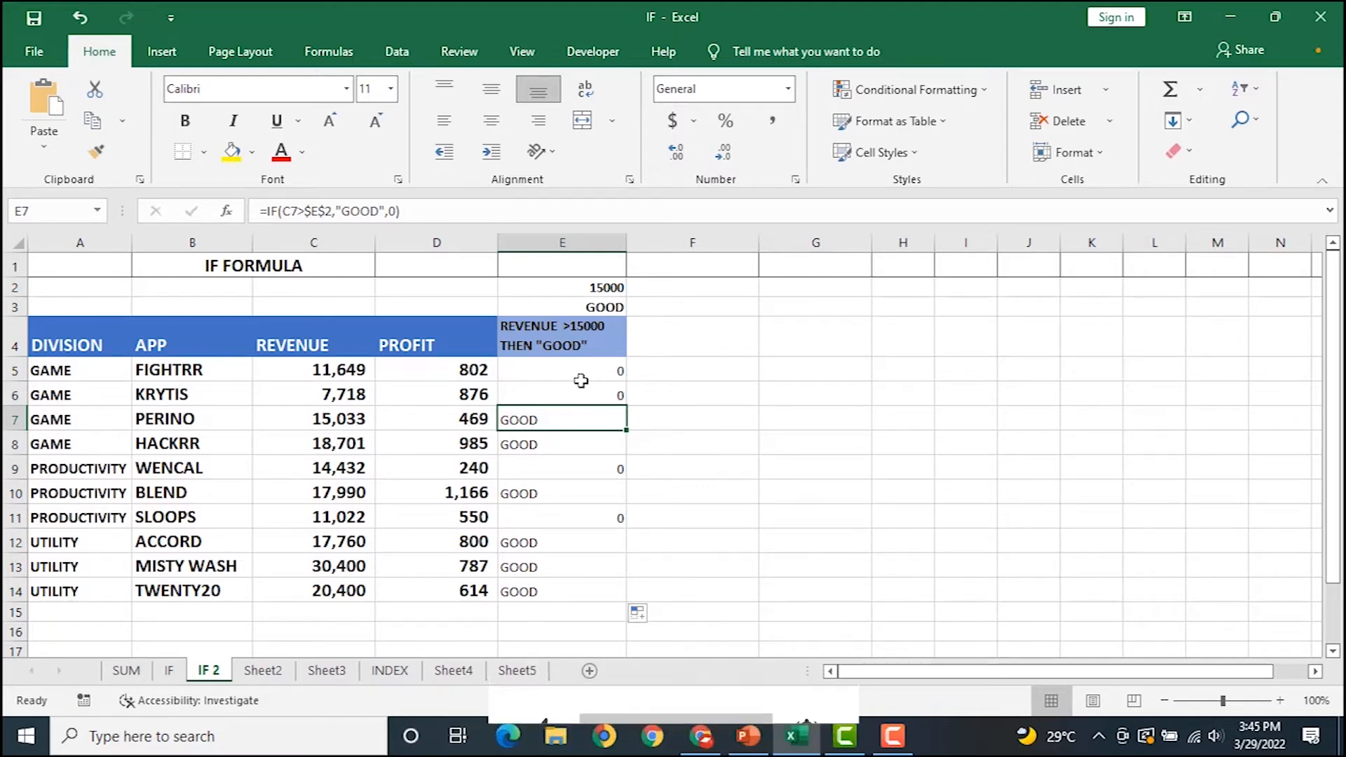
click(333, 585)
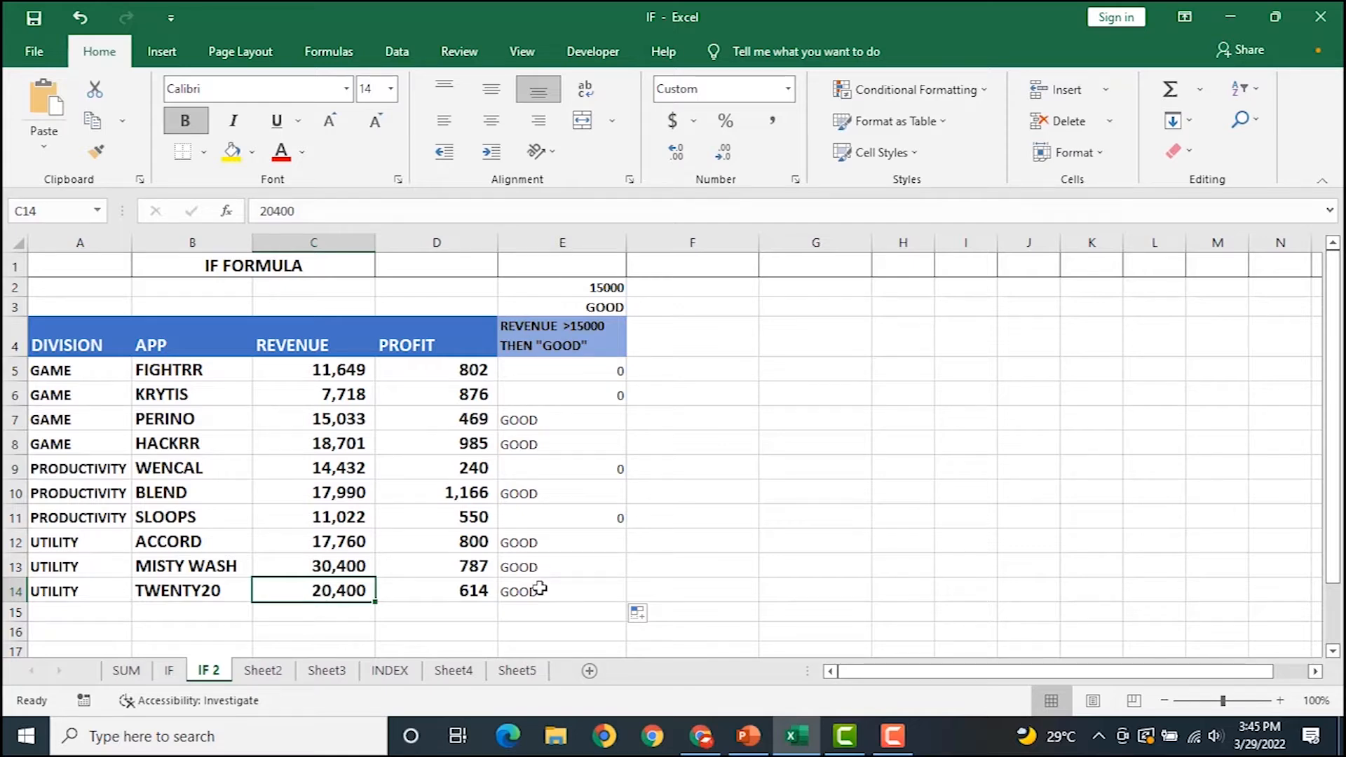
click(343, 568)
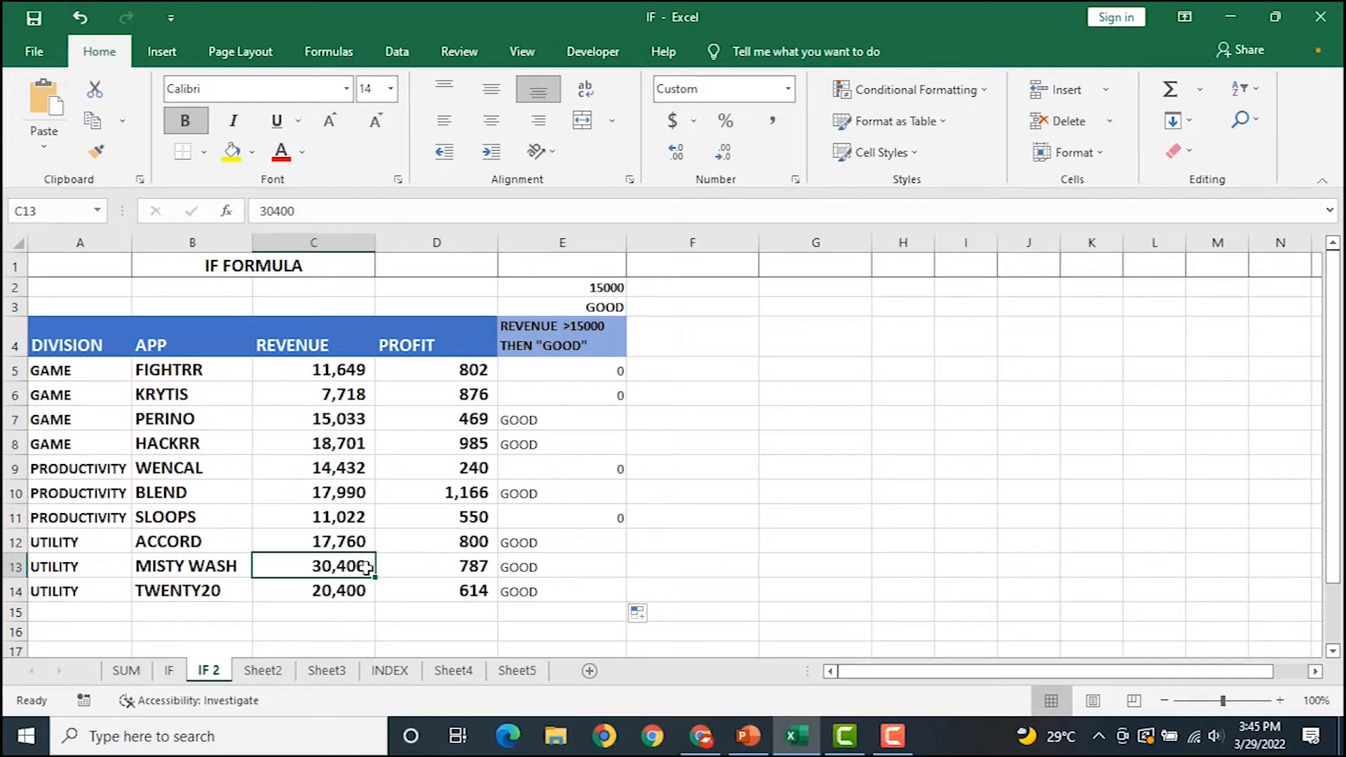
click(544, 570)
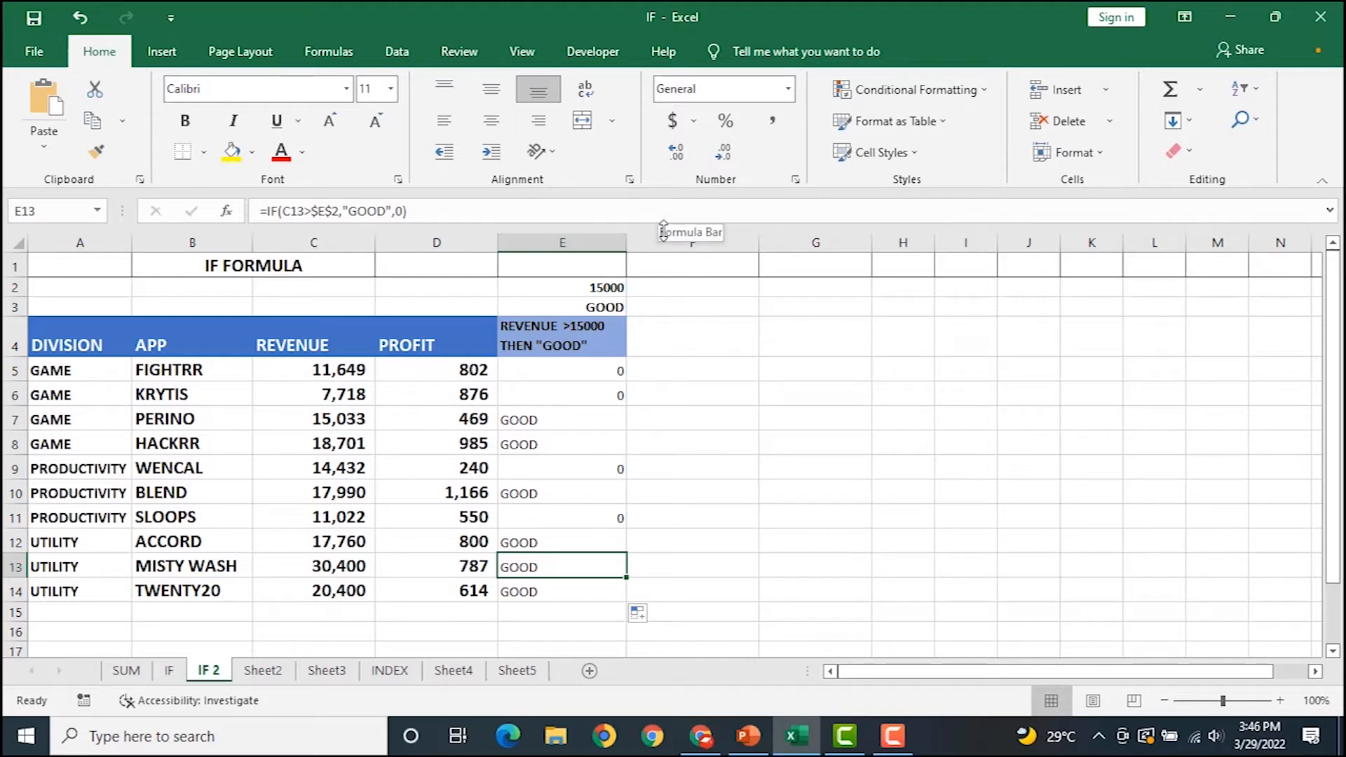
Go through the sheets to Sheet5 with the student results table.
click(264, 672)
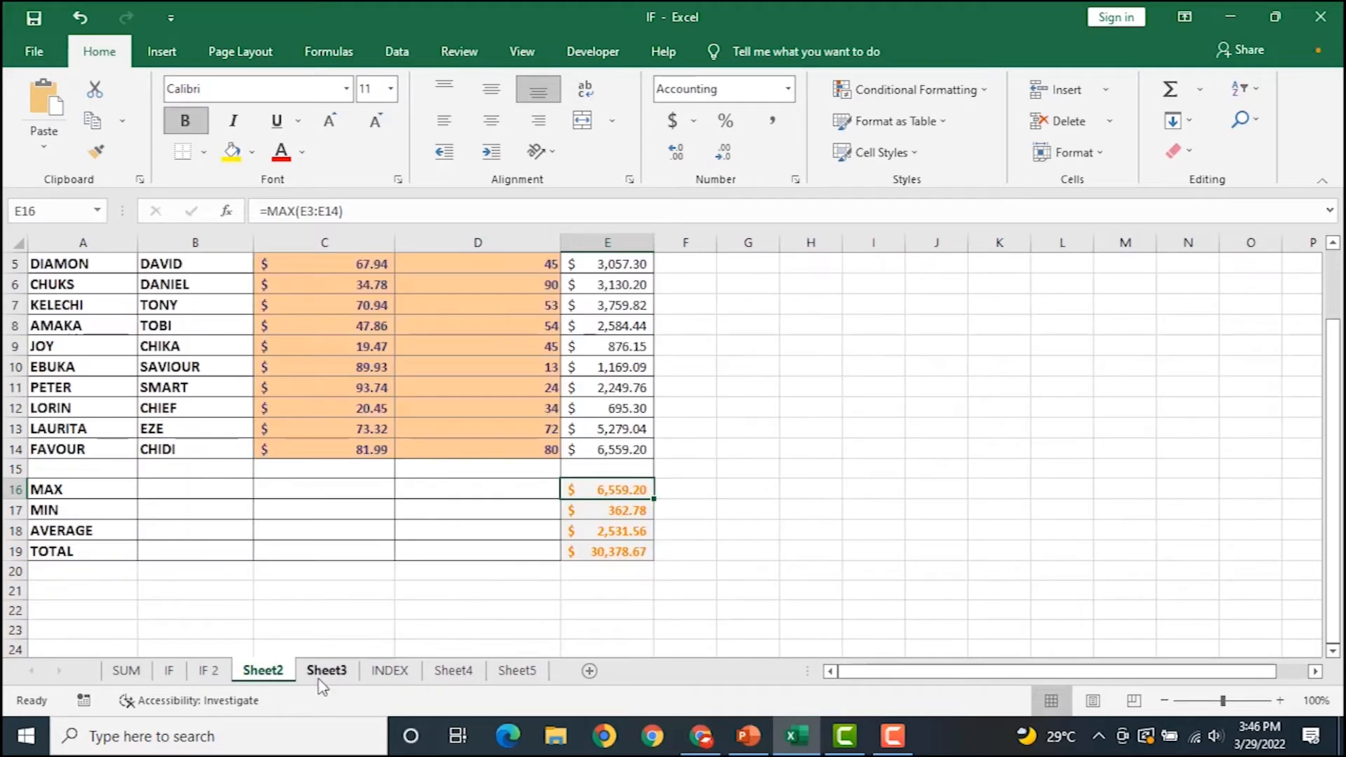
click(221, 675)
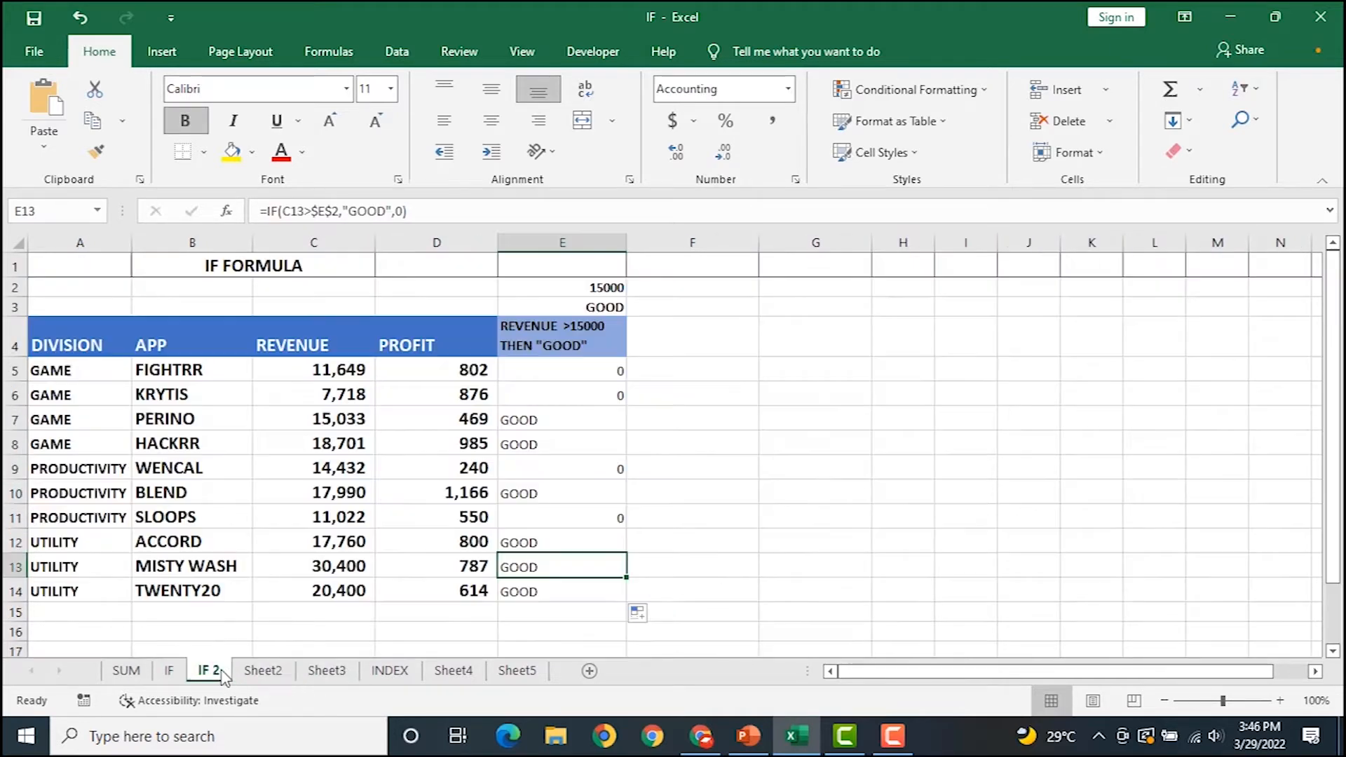
click(180, 672)
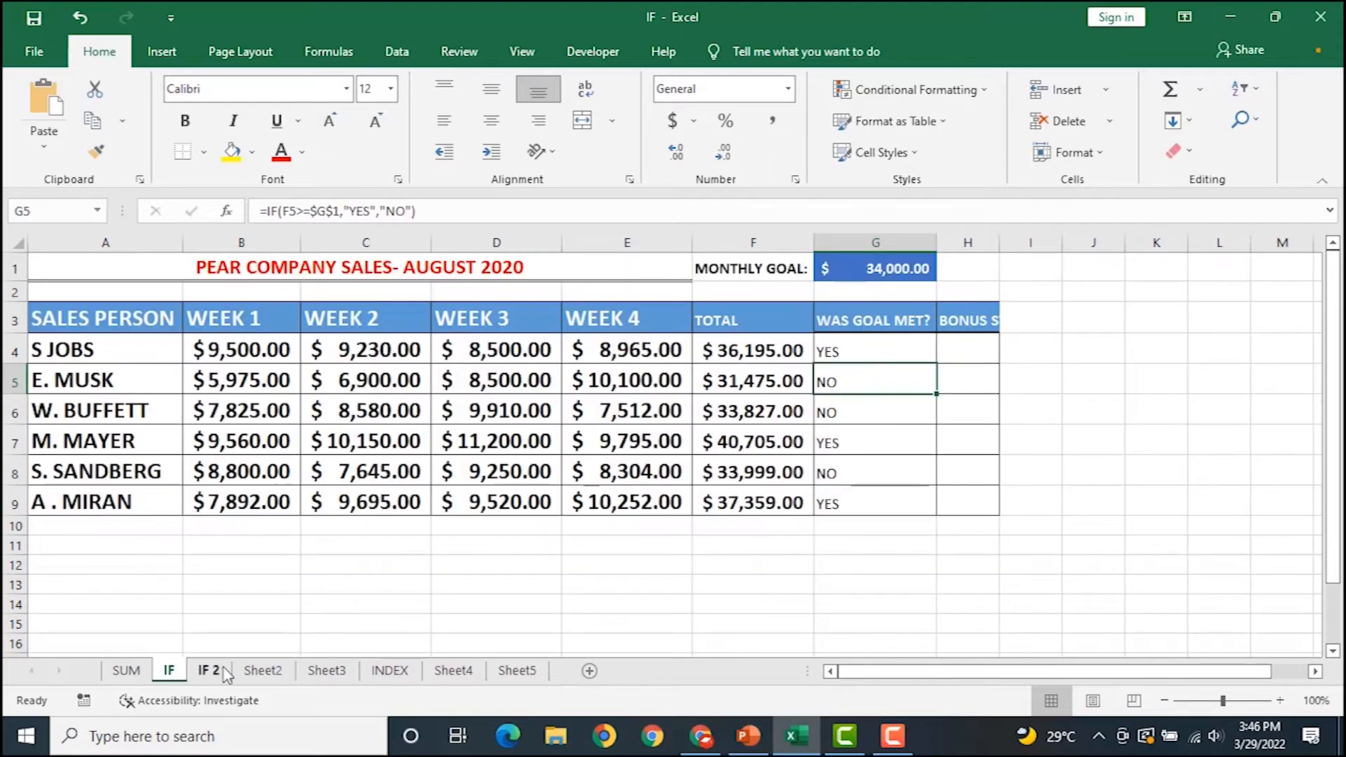
click(449, 673)
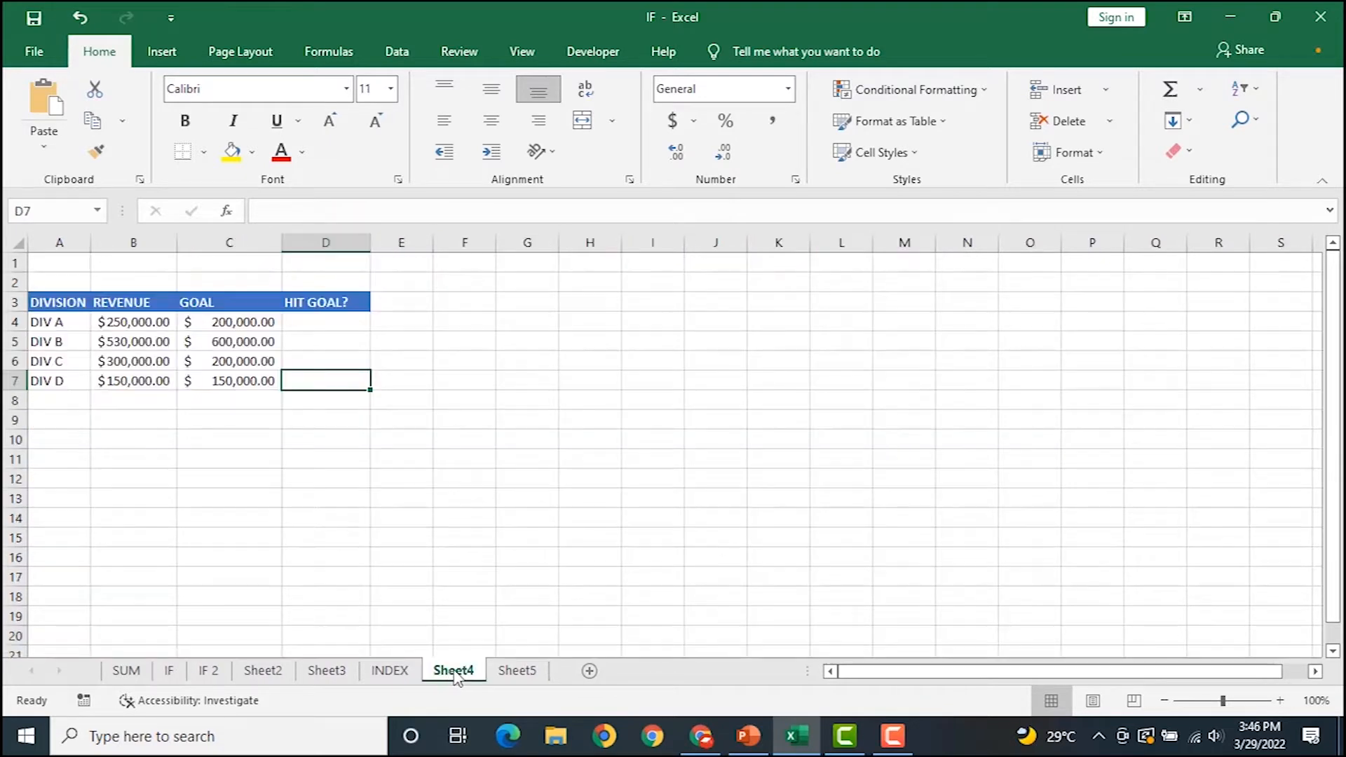
click(513, 673)
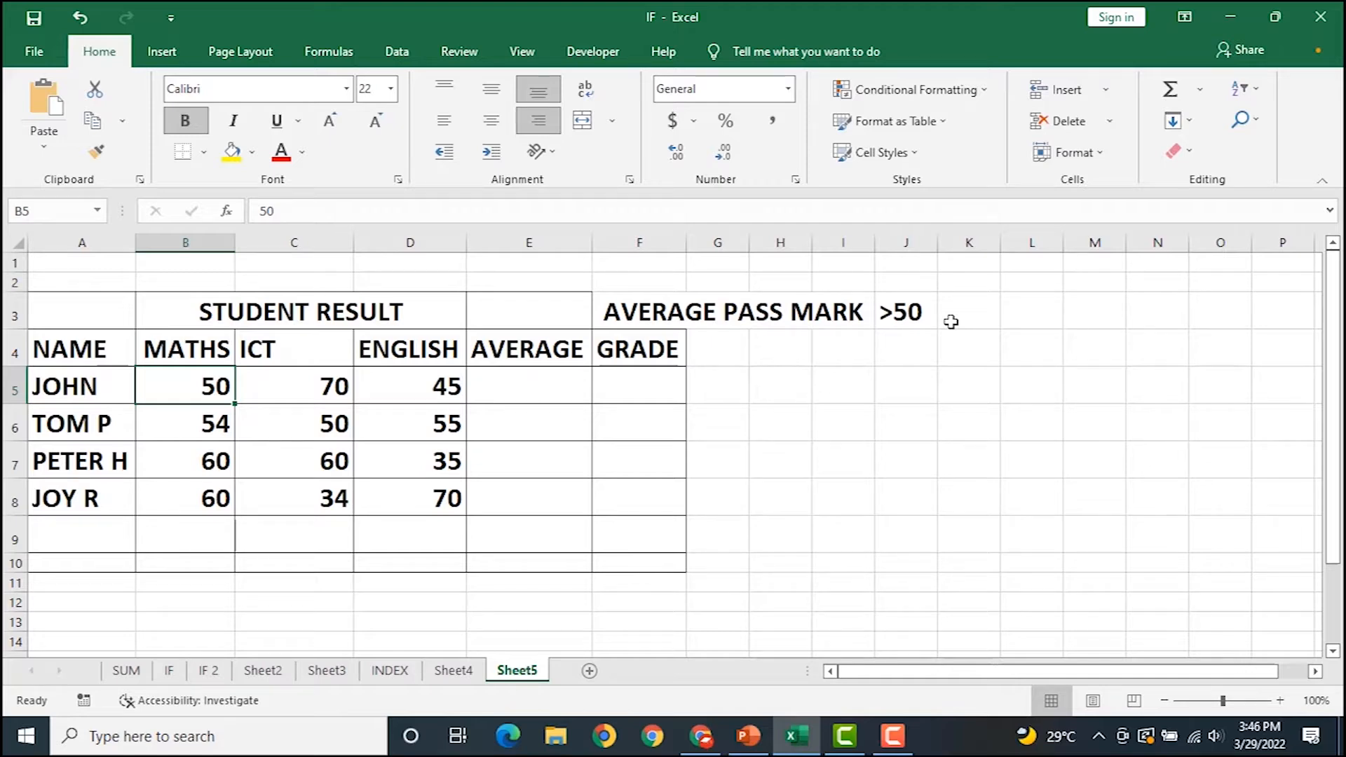
Change the English score in D8 to 40 and the ICT score in C7 to 43.
click(544, 387)
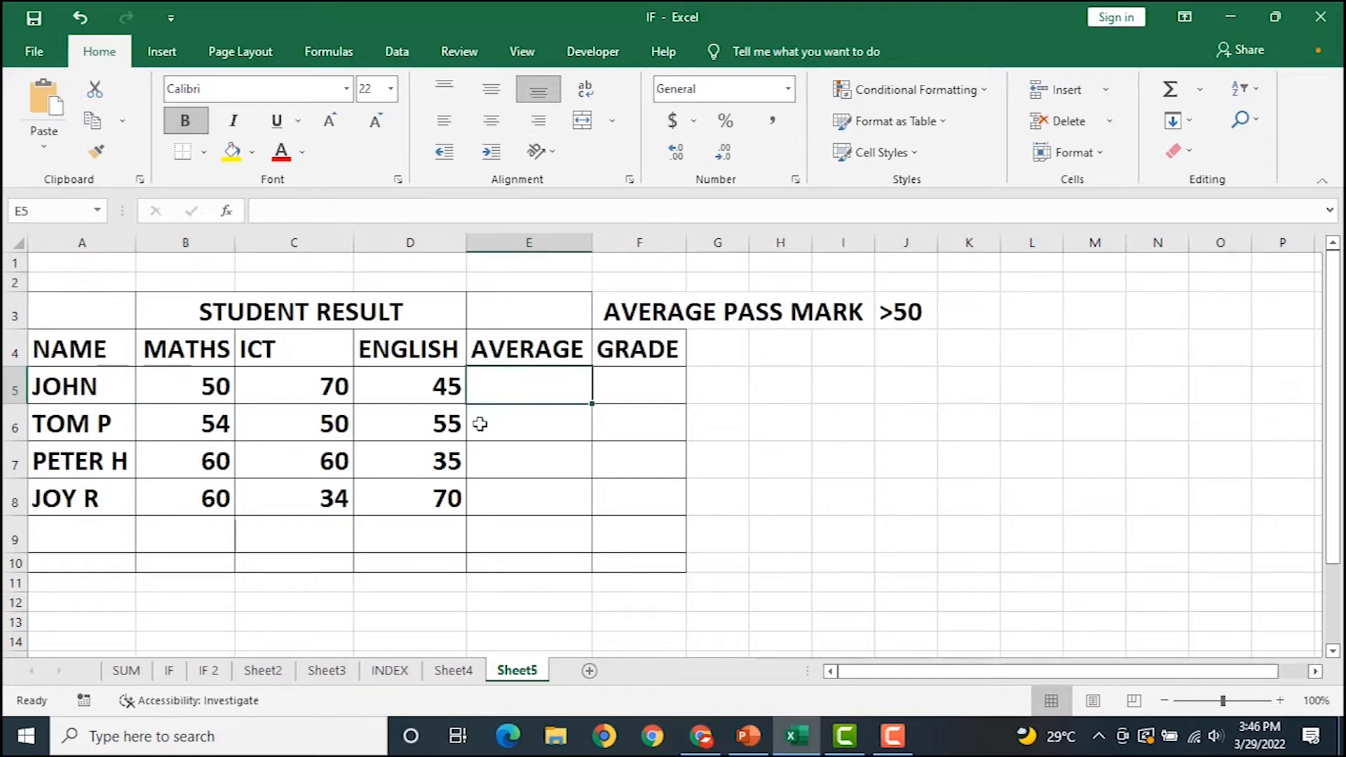
click(436, 496)
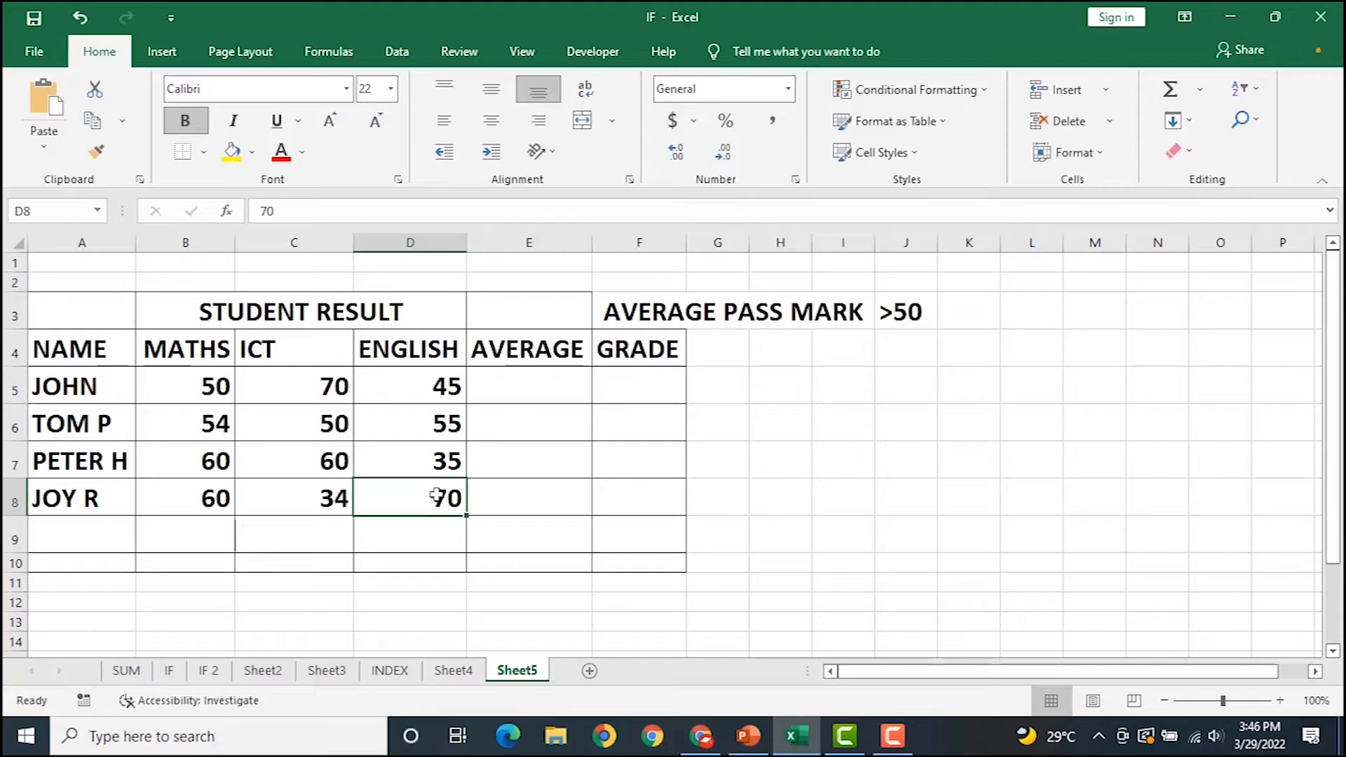
text(40)
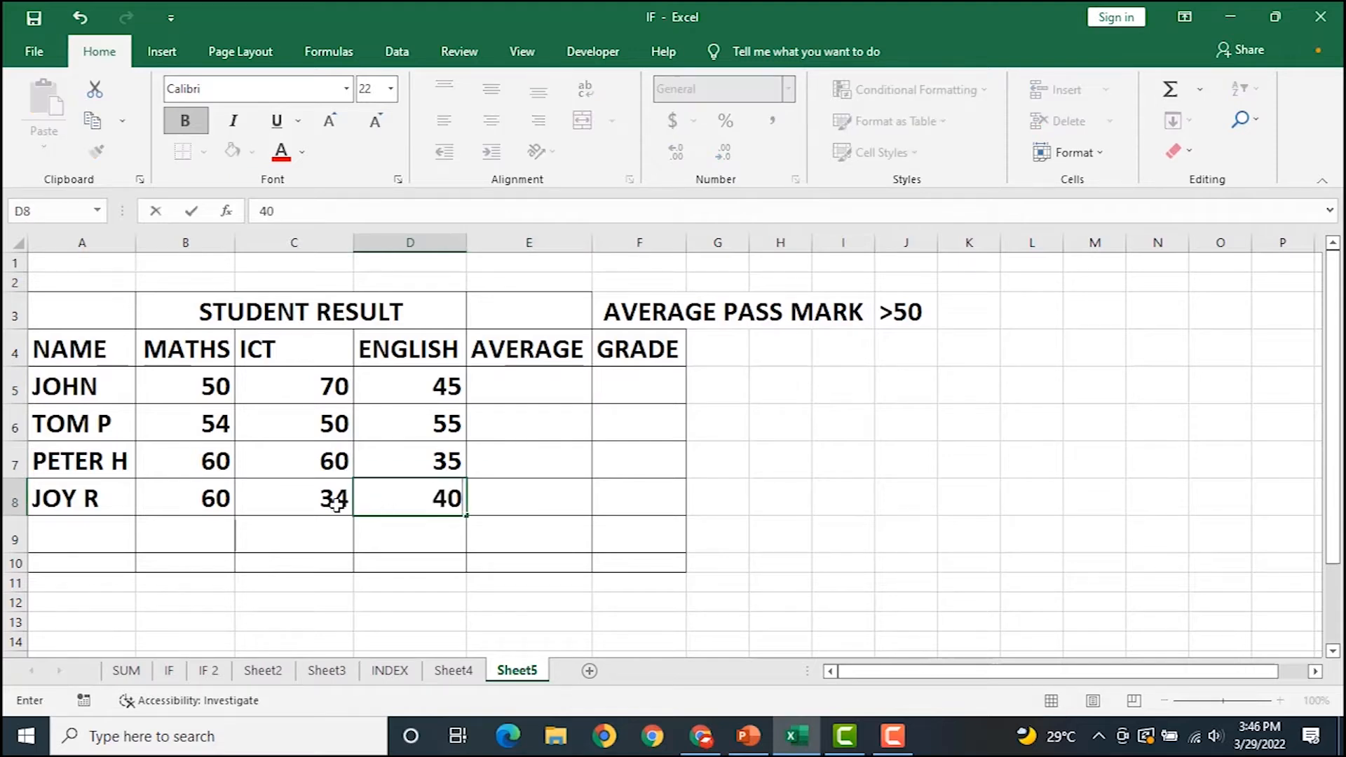
click(345, 455)
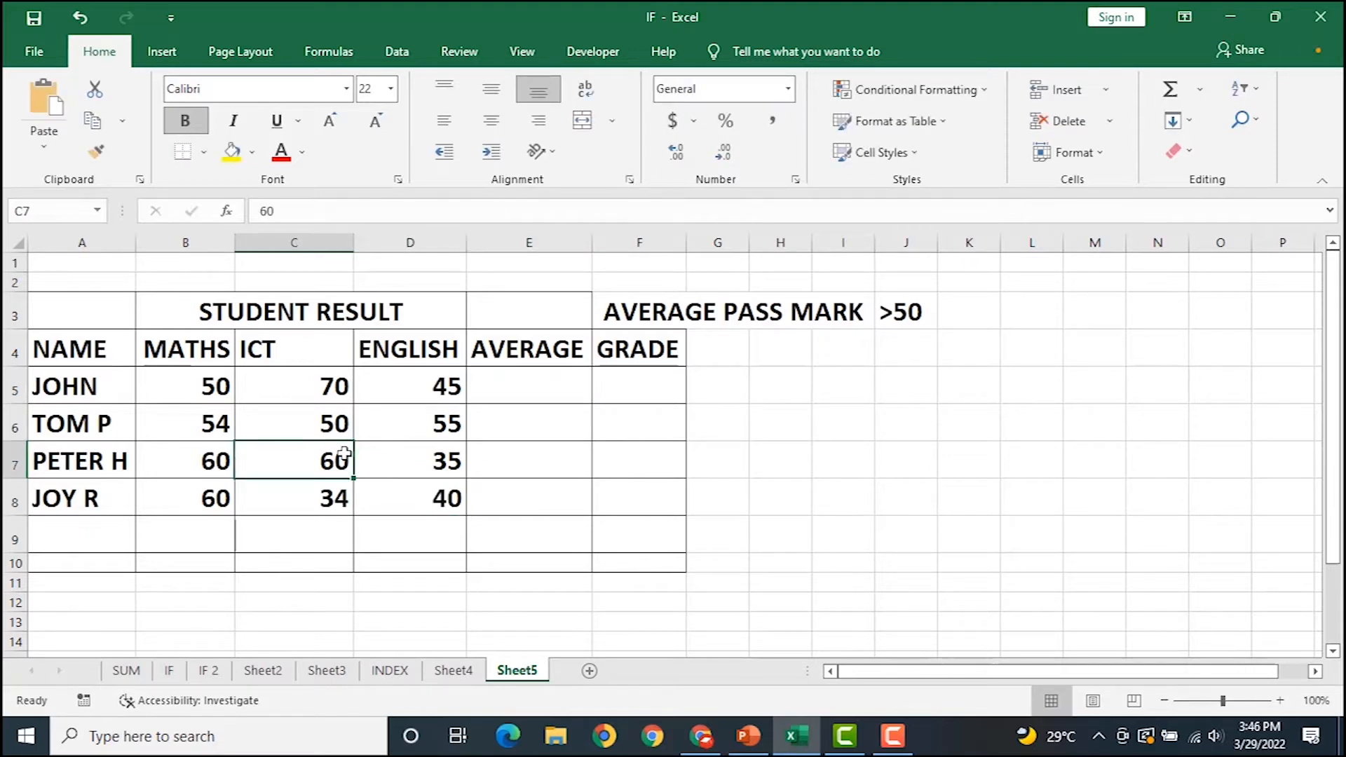
text(43)
click(525, 382)
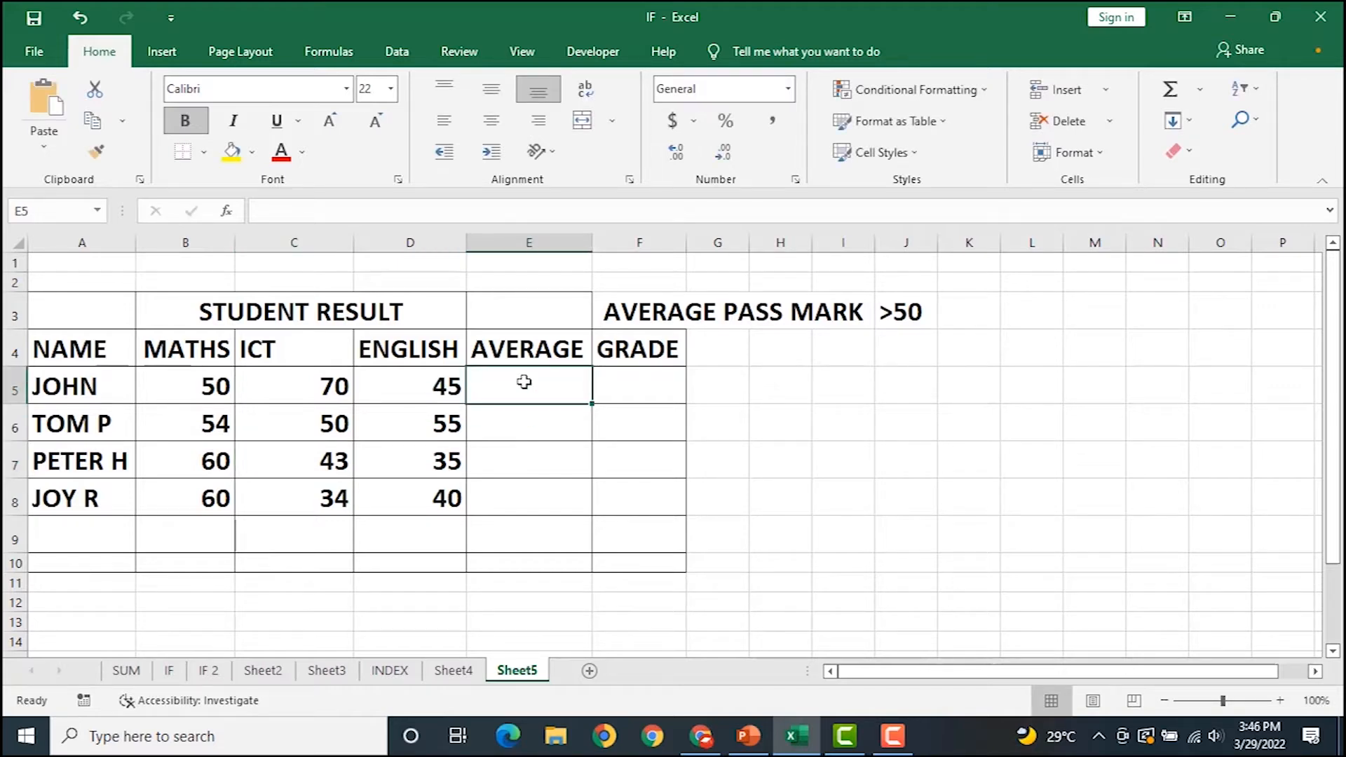
Enter =AVERAGE(B5:D5) in E5 and fill it down to E8.
text(=AVR)
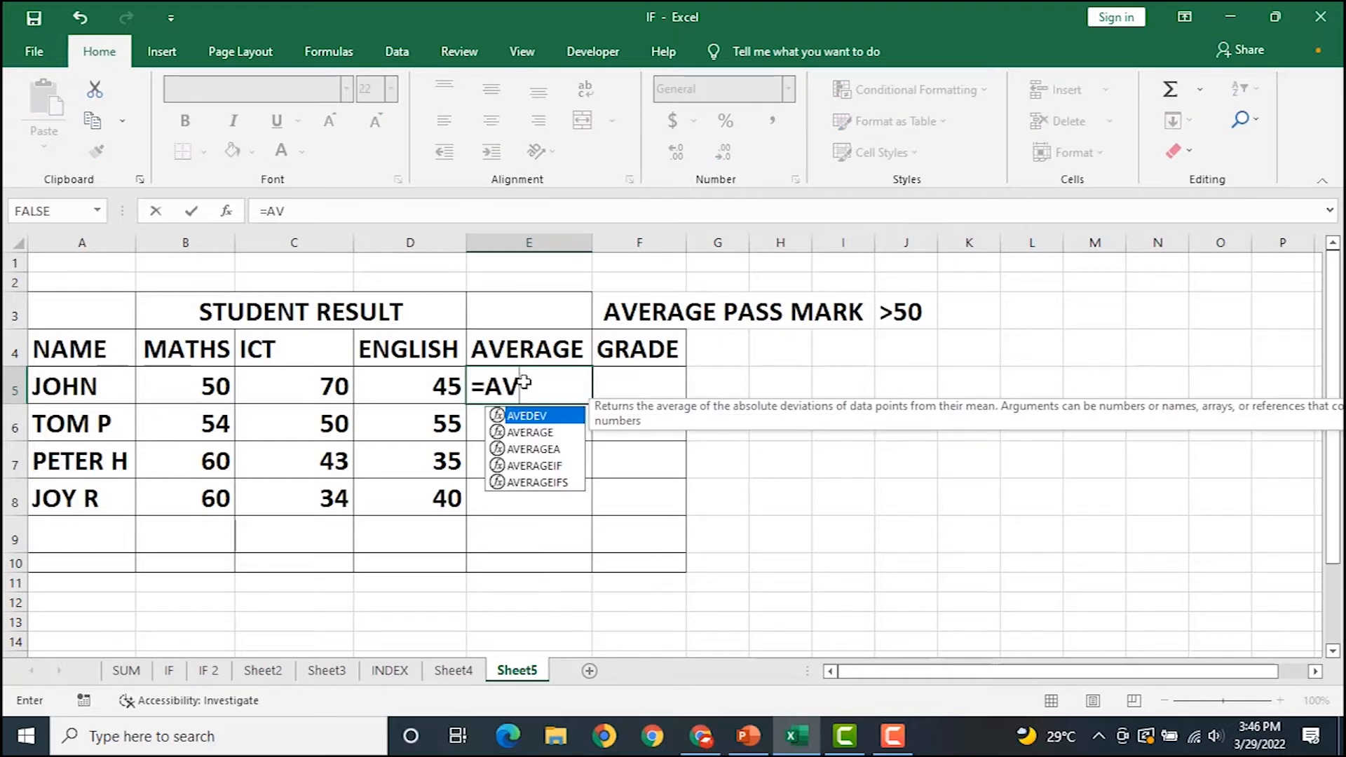
key(BackSpace)
key(Down)
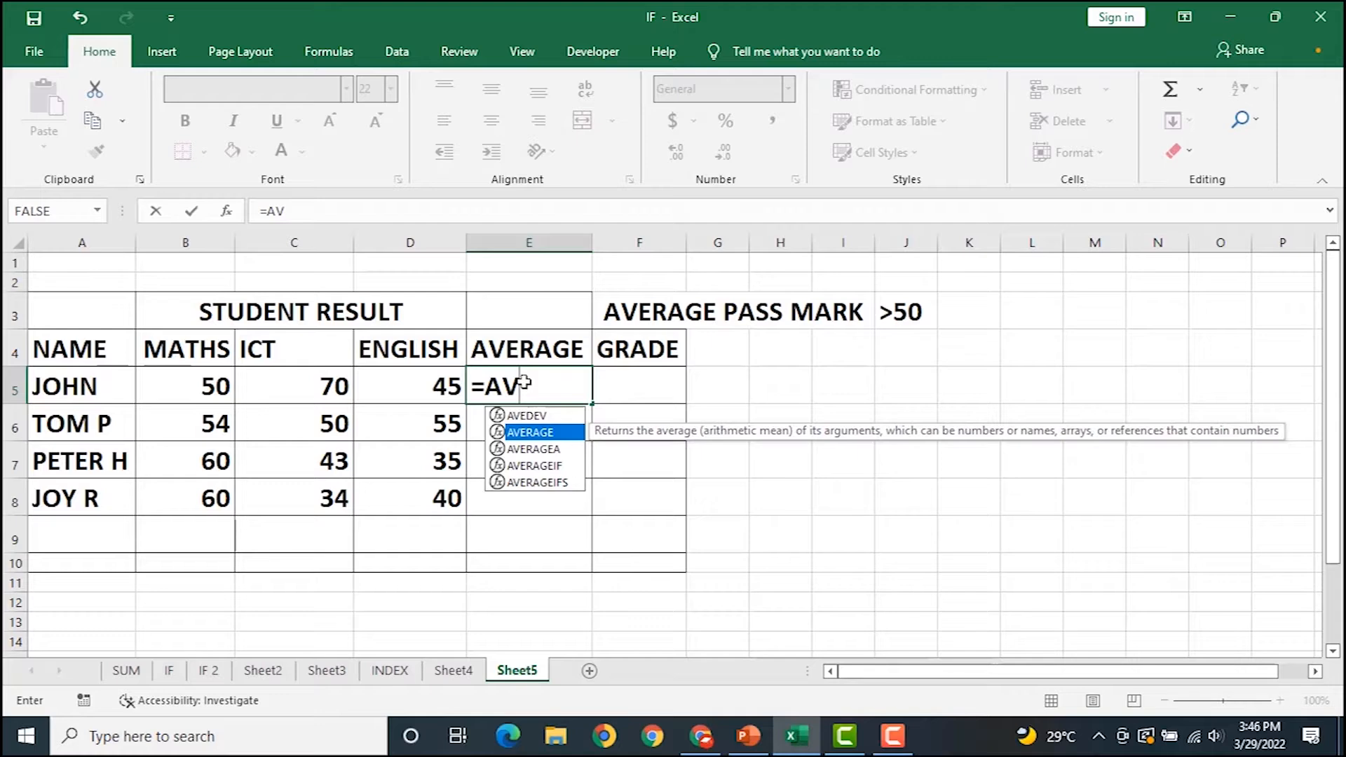
key(Tab)
drag(204, 385, 411, 383)
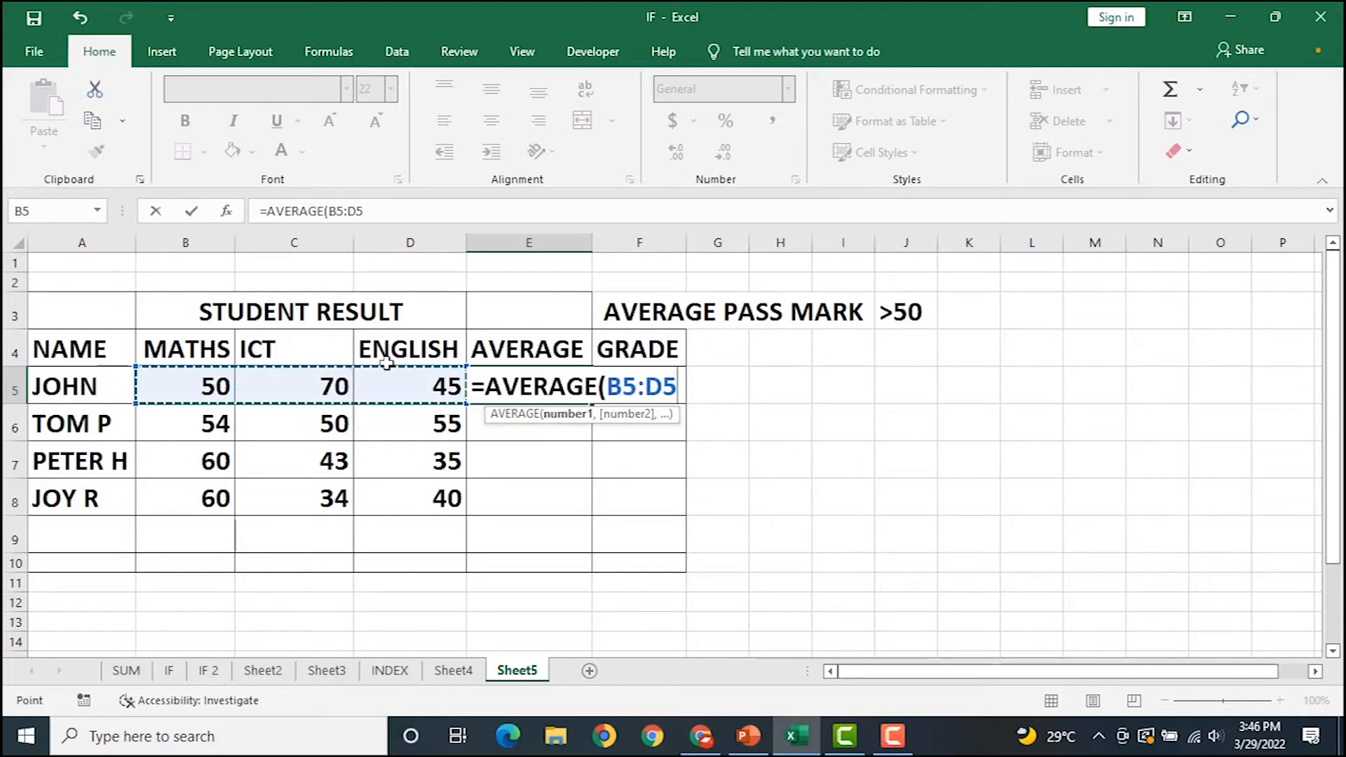
key(Return)
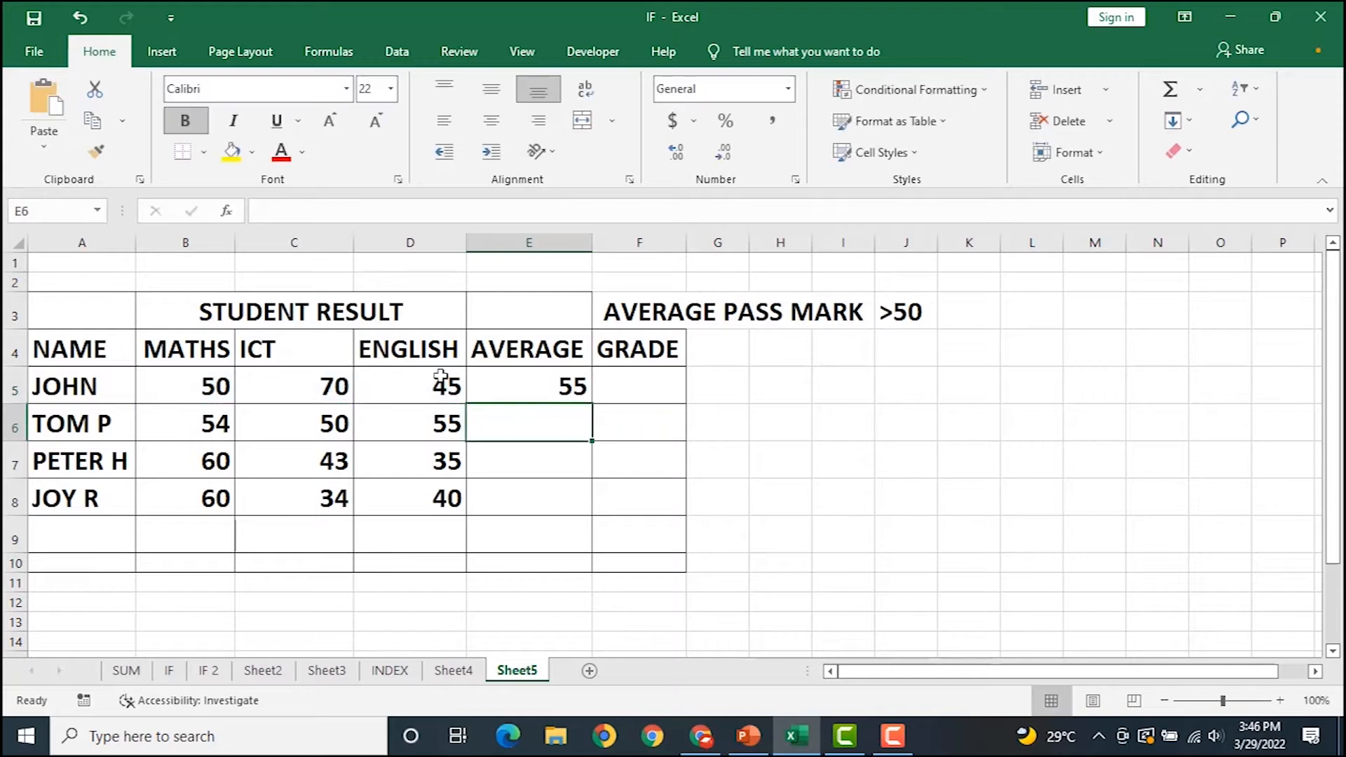
click(558, 388)
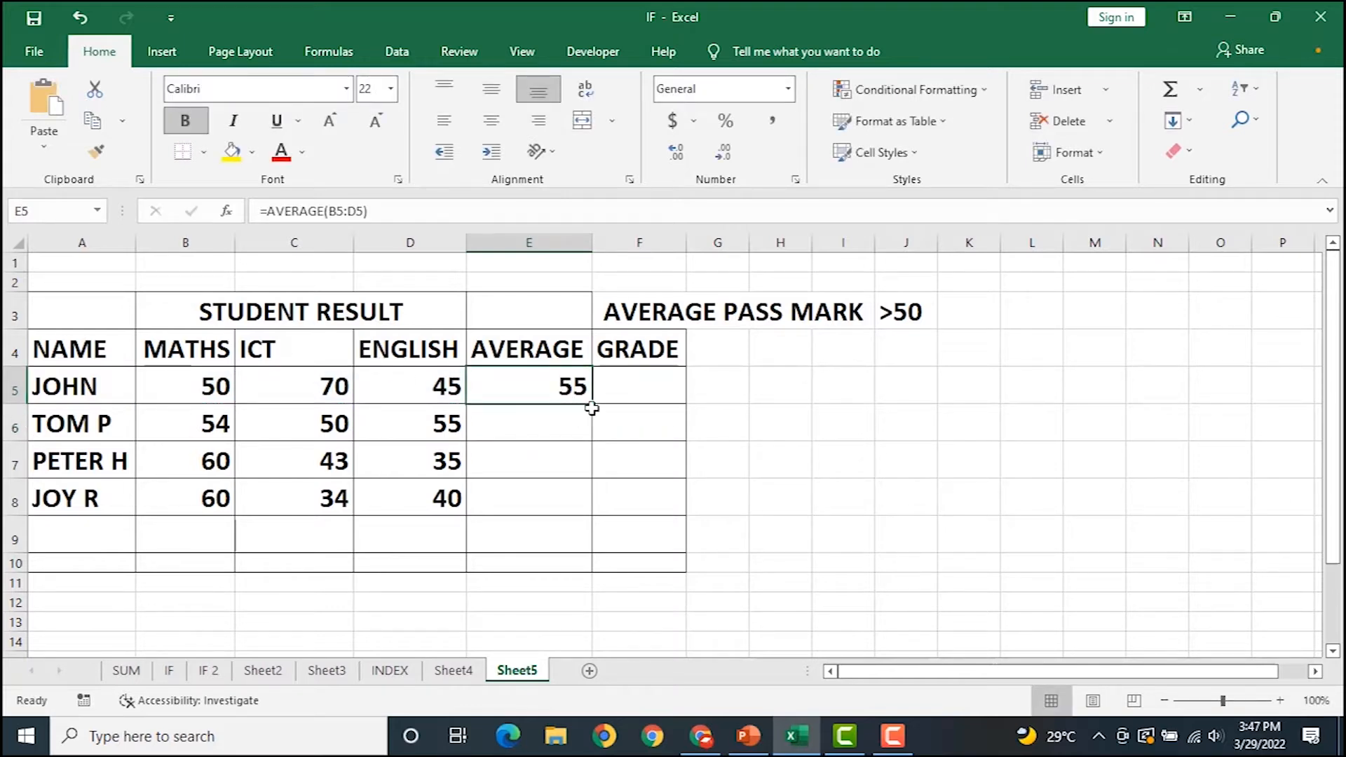
double_click(592, 404)
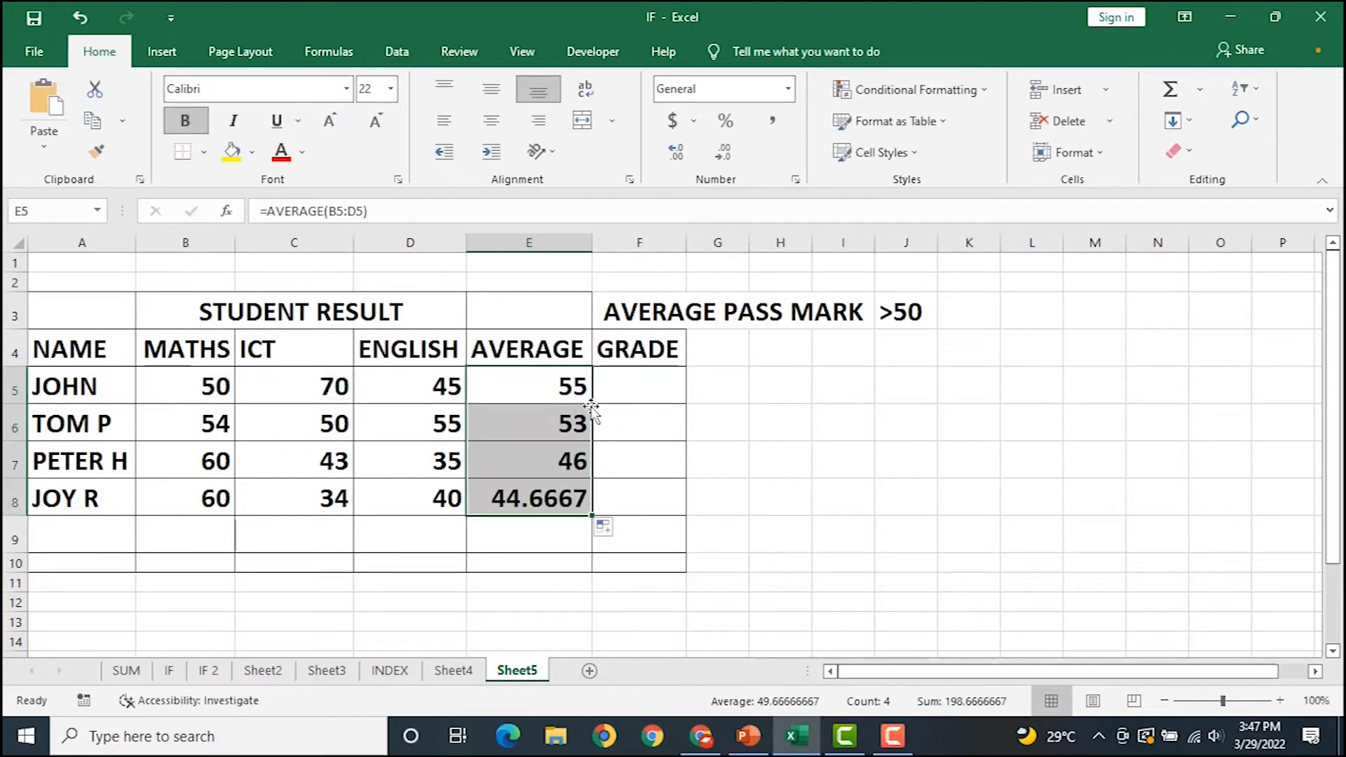
Widen column F and review the E5 average formula.
drag(686, 244, 708, 265)
click(522, 397)
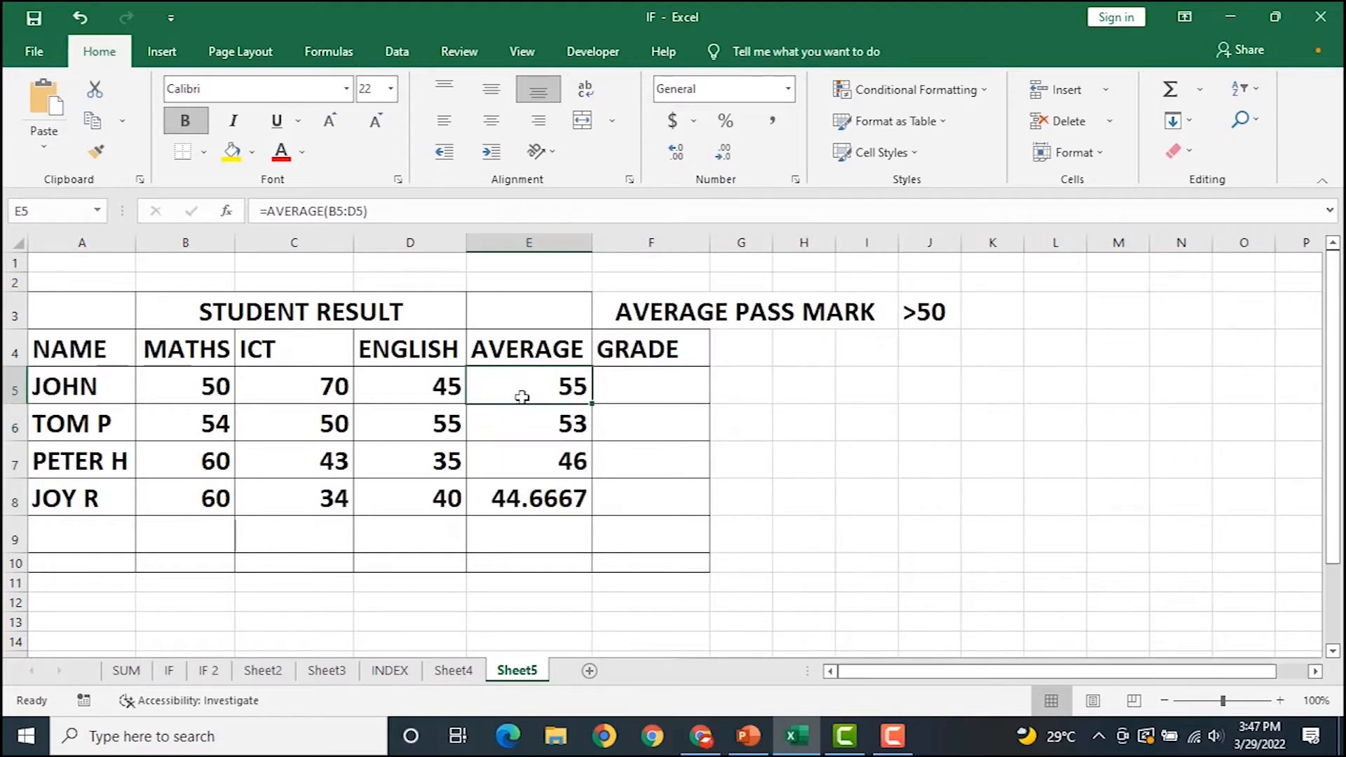
double_click(522, 396)
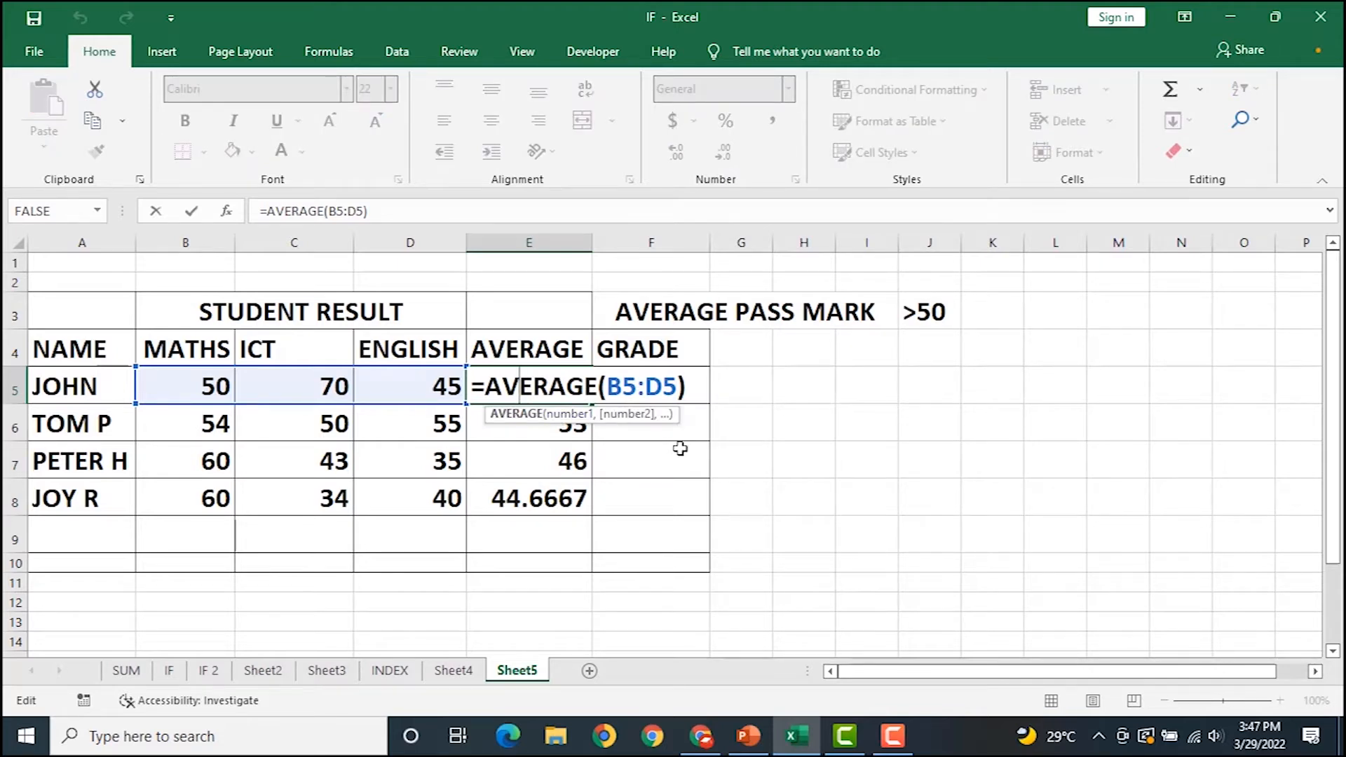
key(Return)
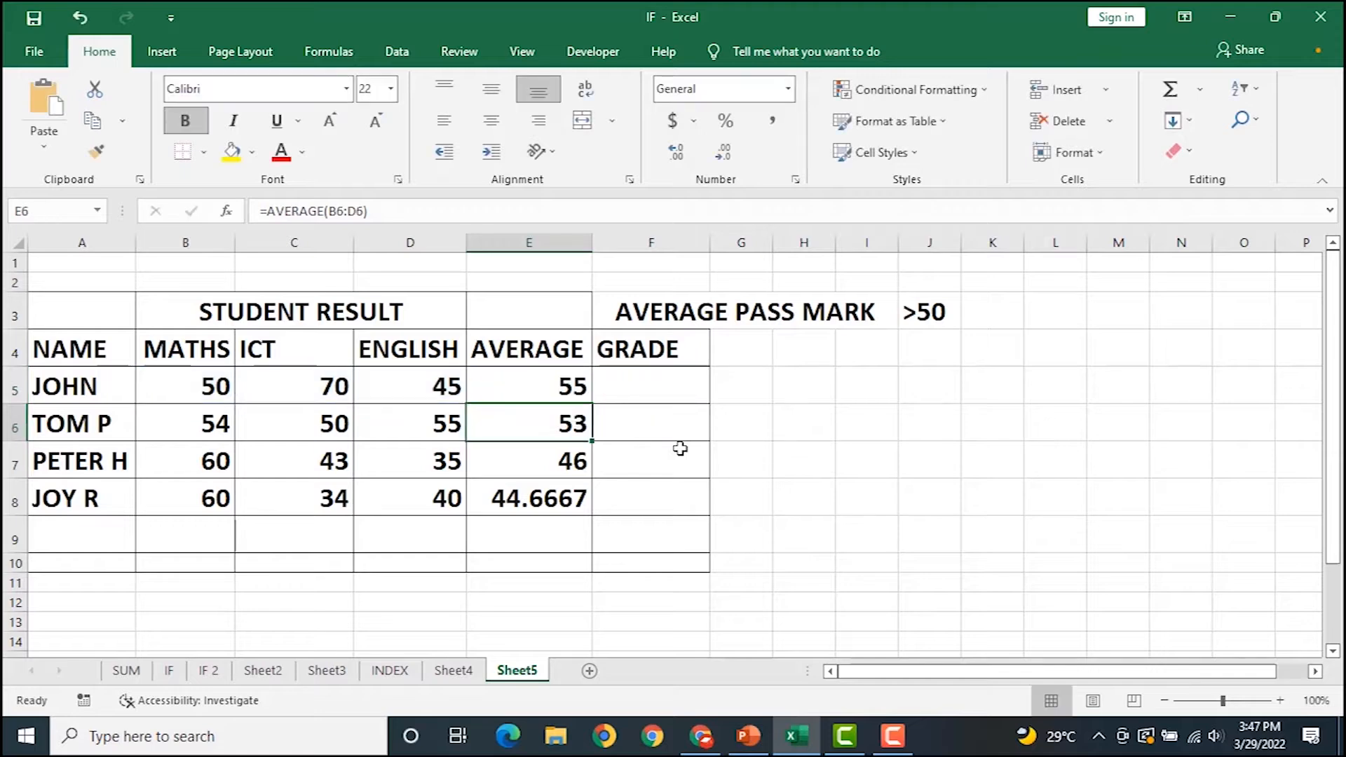
click(542, 383)
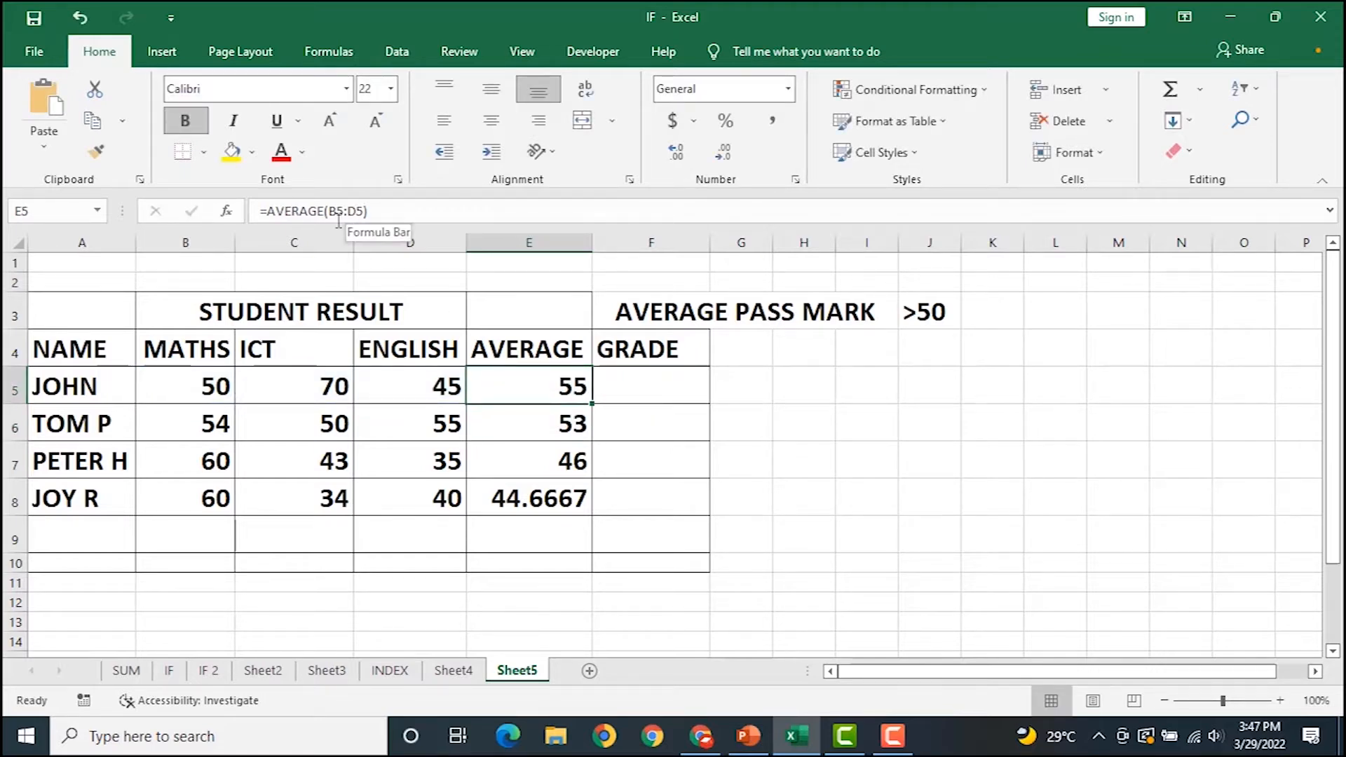
click(668, 387)
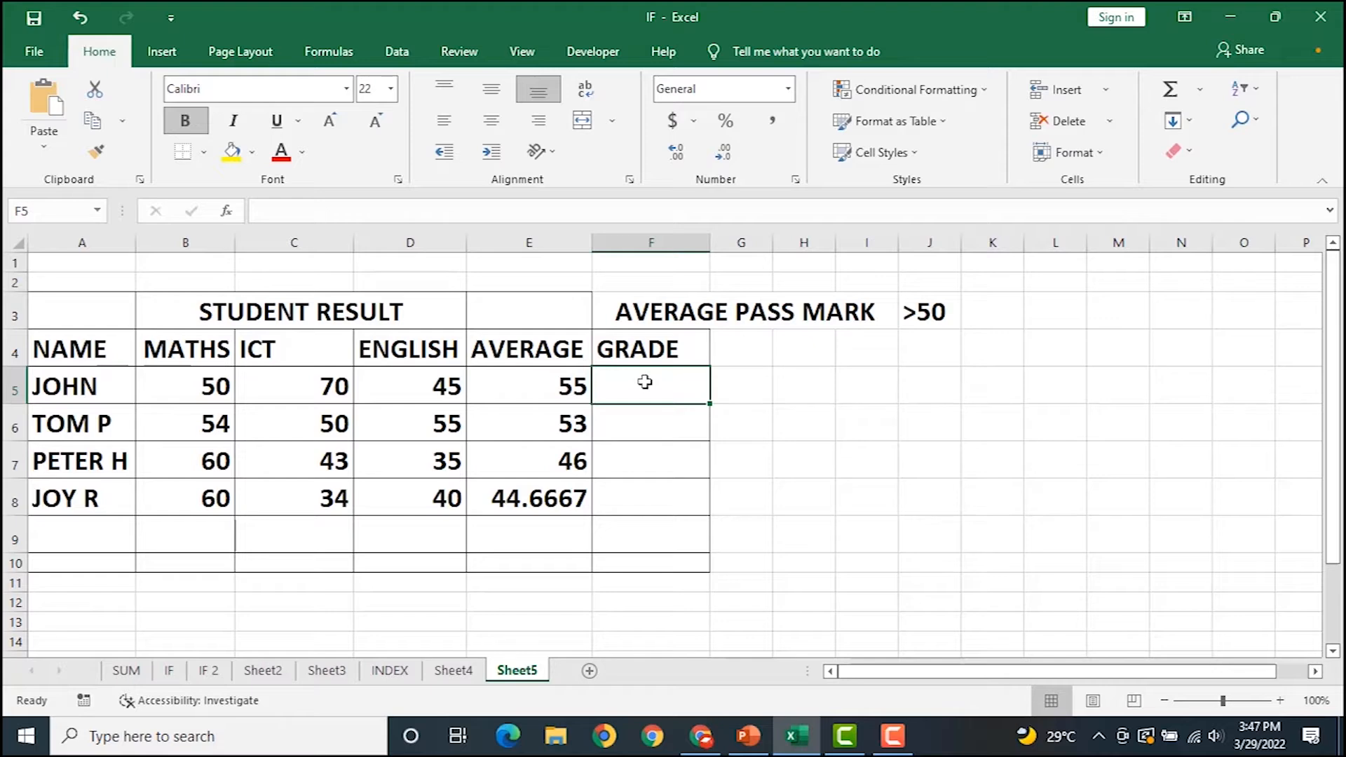
Enter =IF(E5>50,"PASS","FAIL") in F5 and fill it down to F8.
text(=)
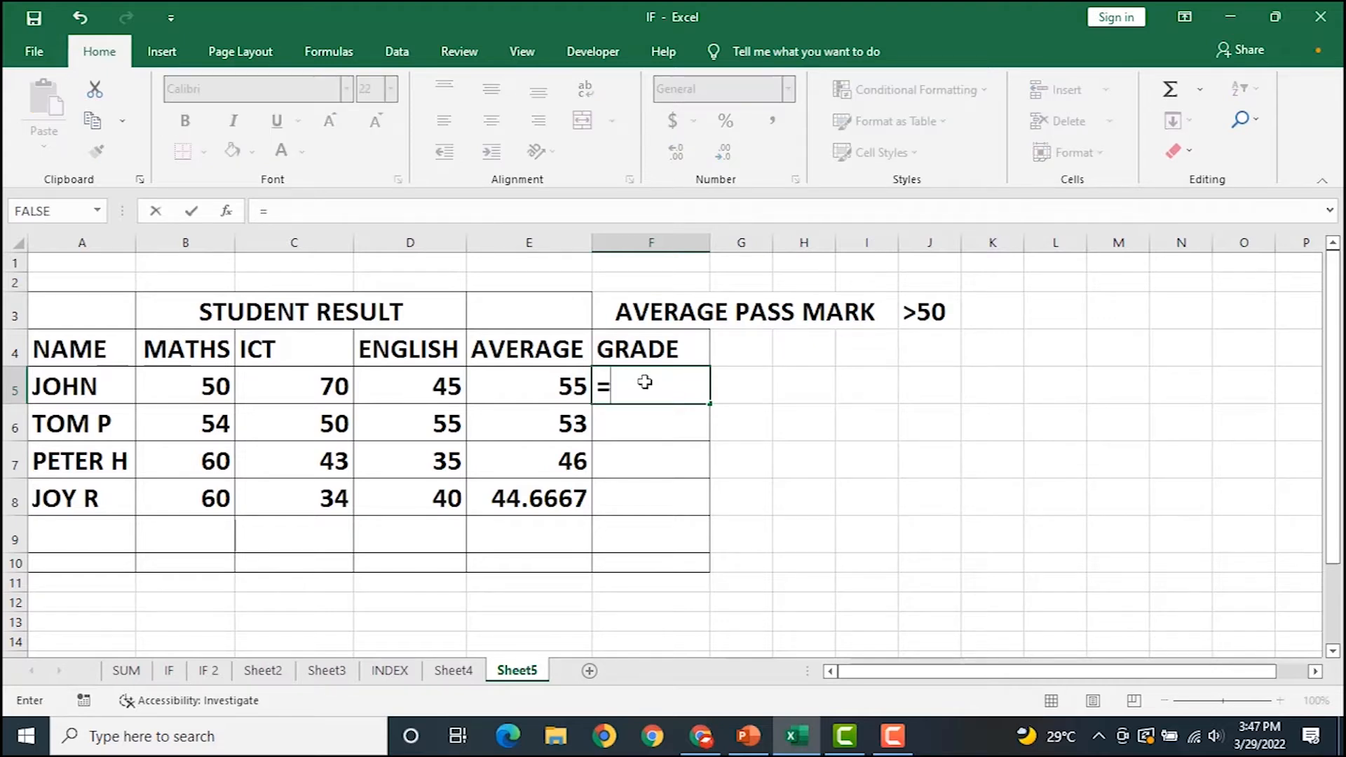
text(IF()
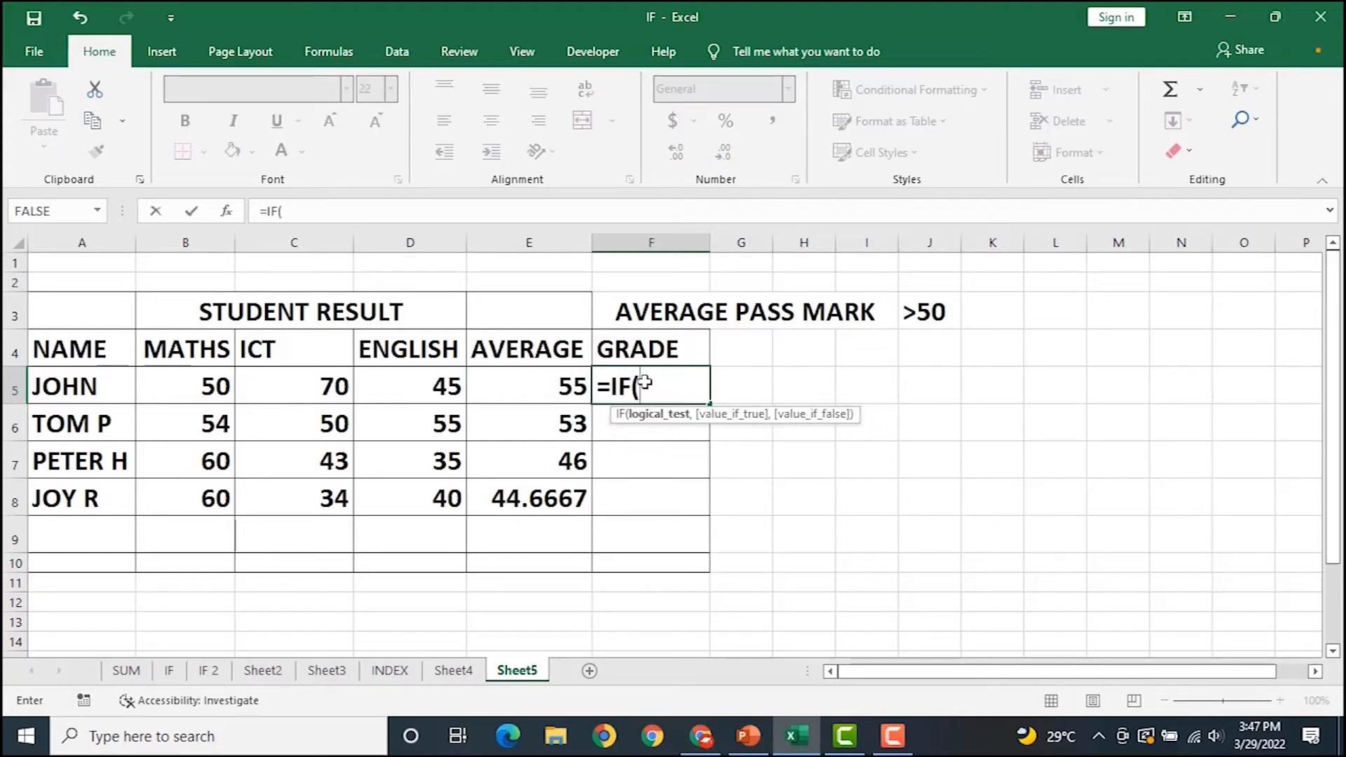
click(533, 388)
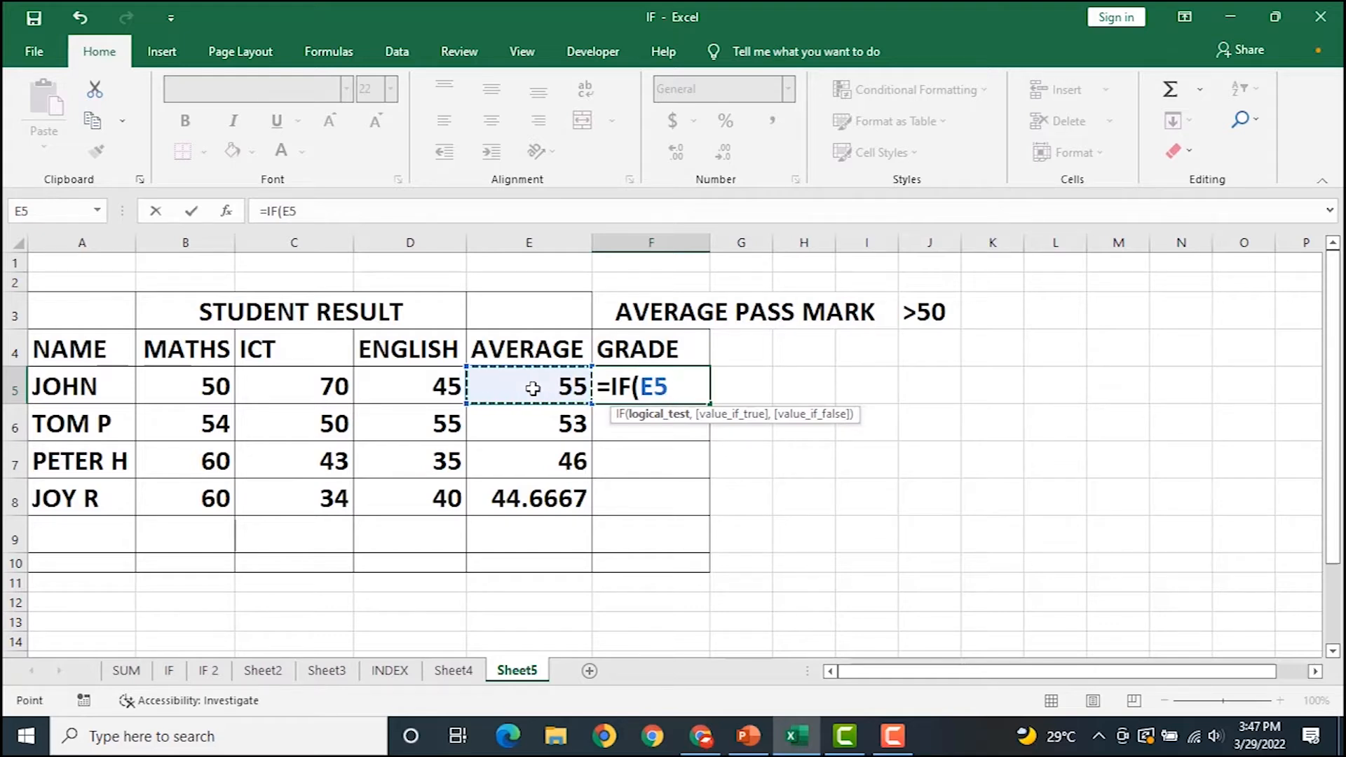
text(>50)
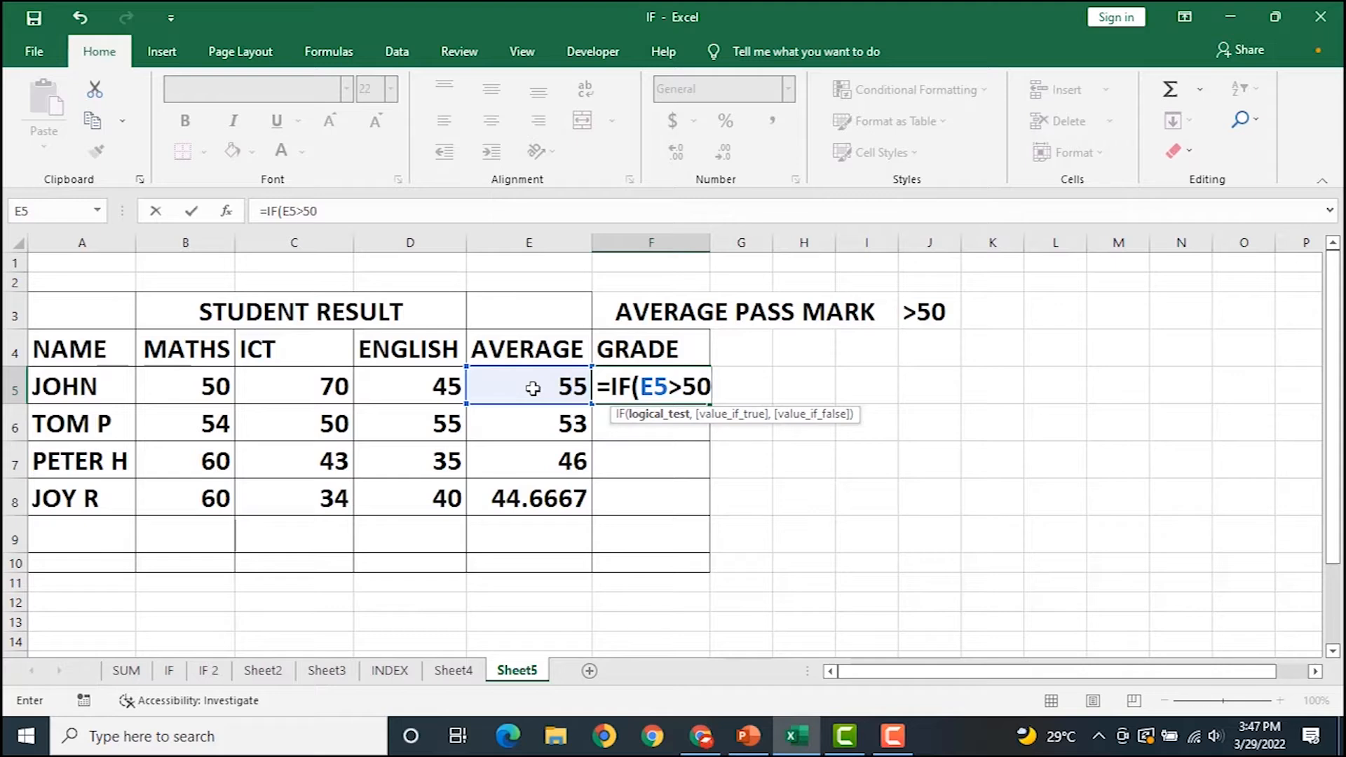
text(,"PASS","FAIL"))
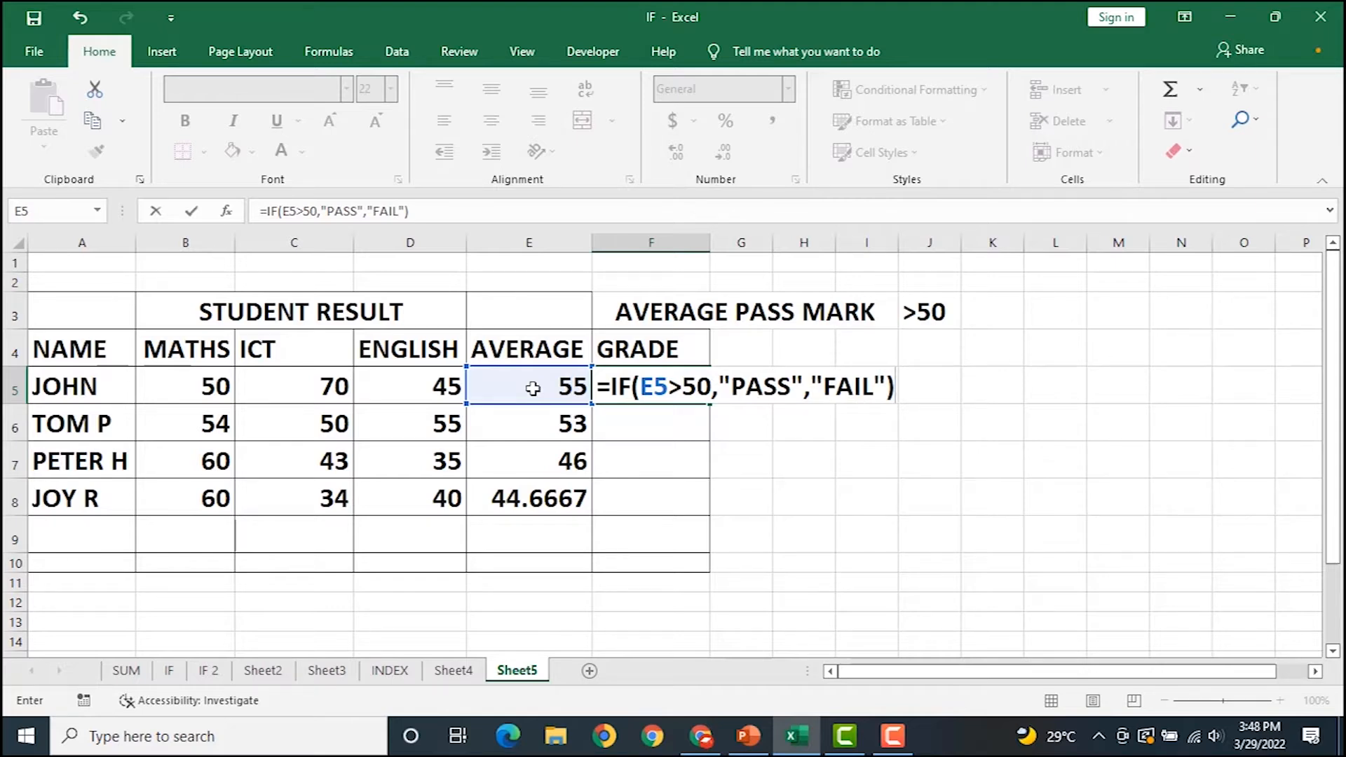
key(Return)
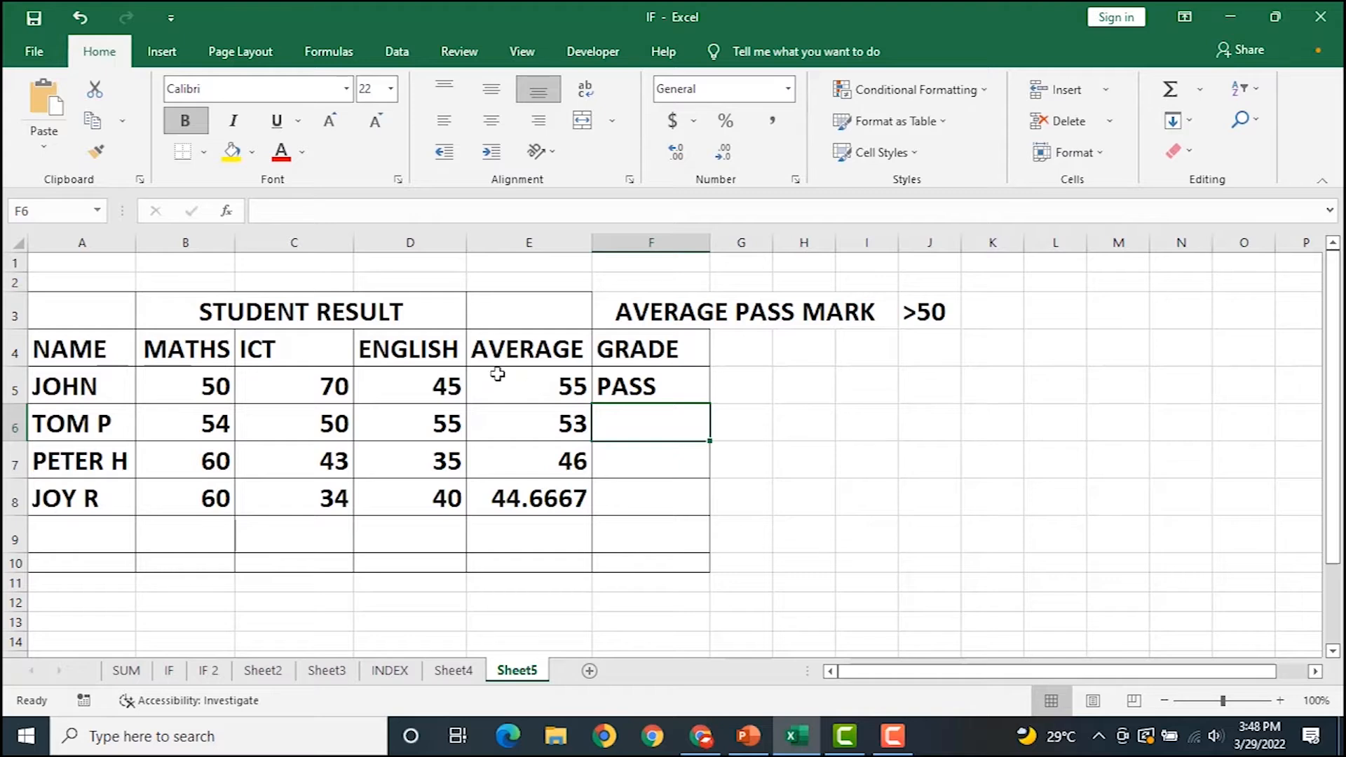
click(633, 384)
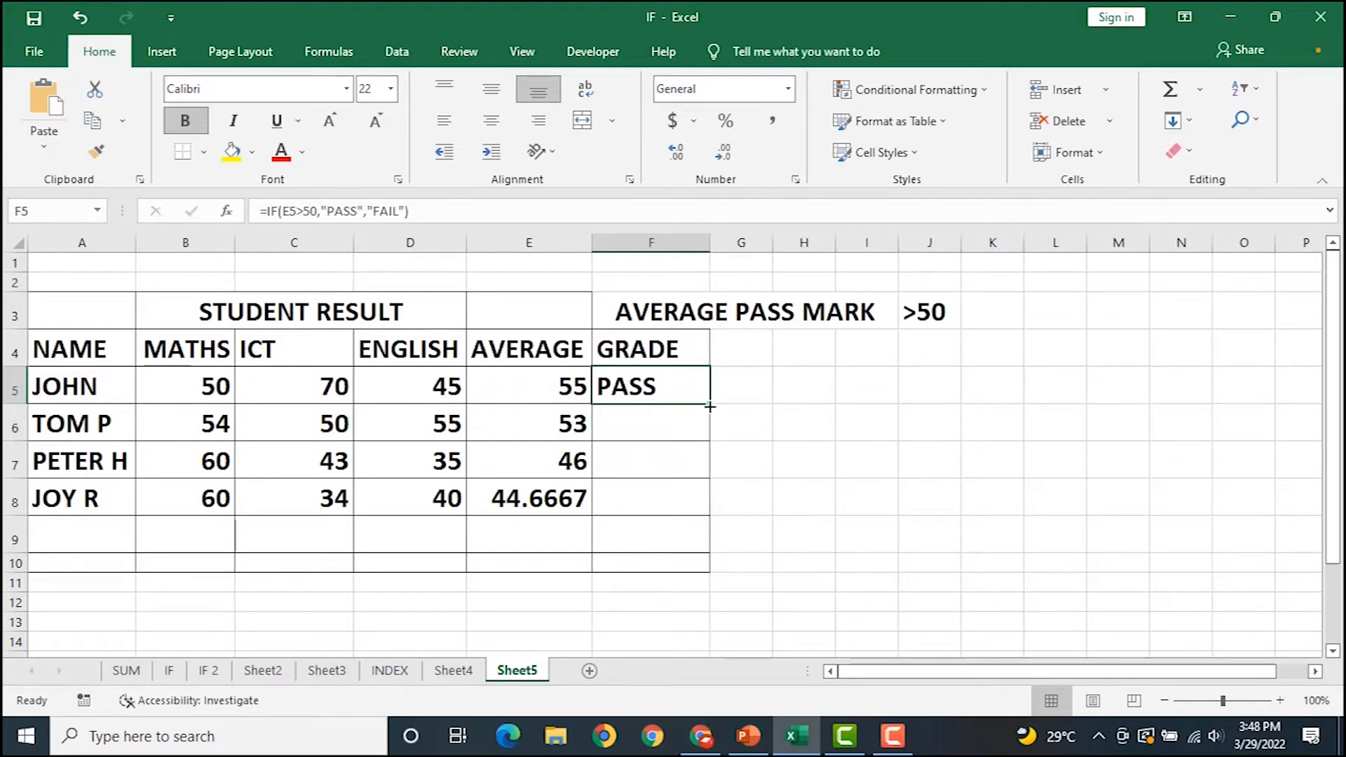
double_click(710, 407)
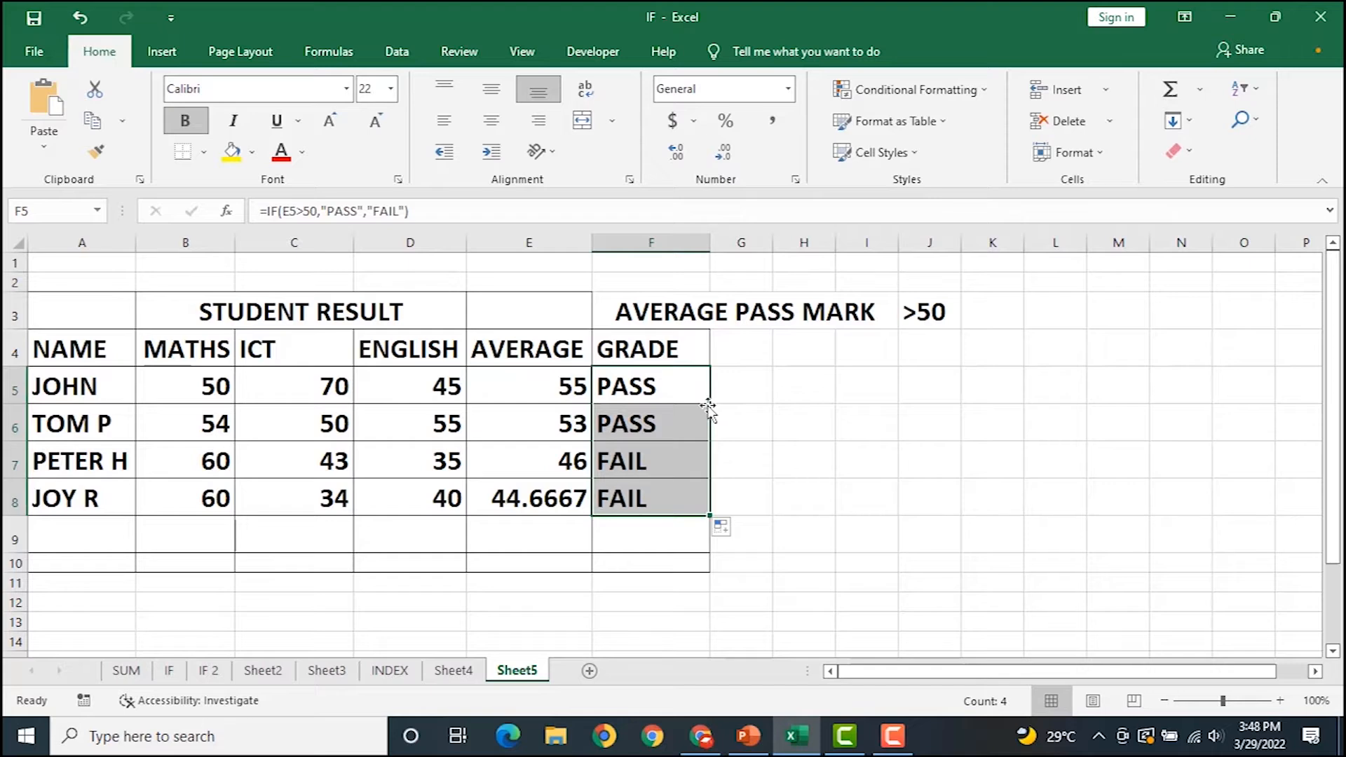
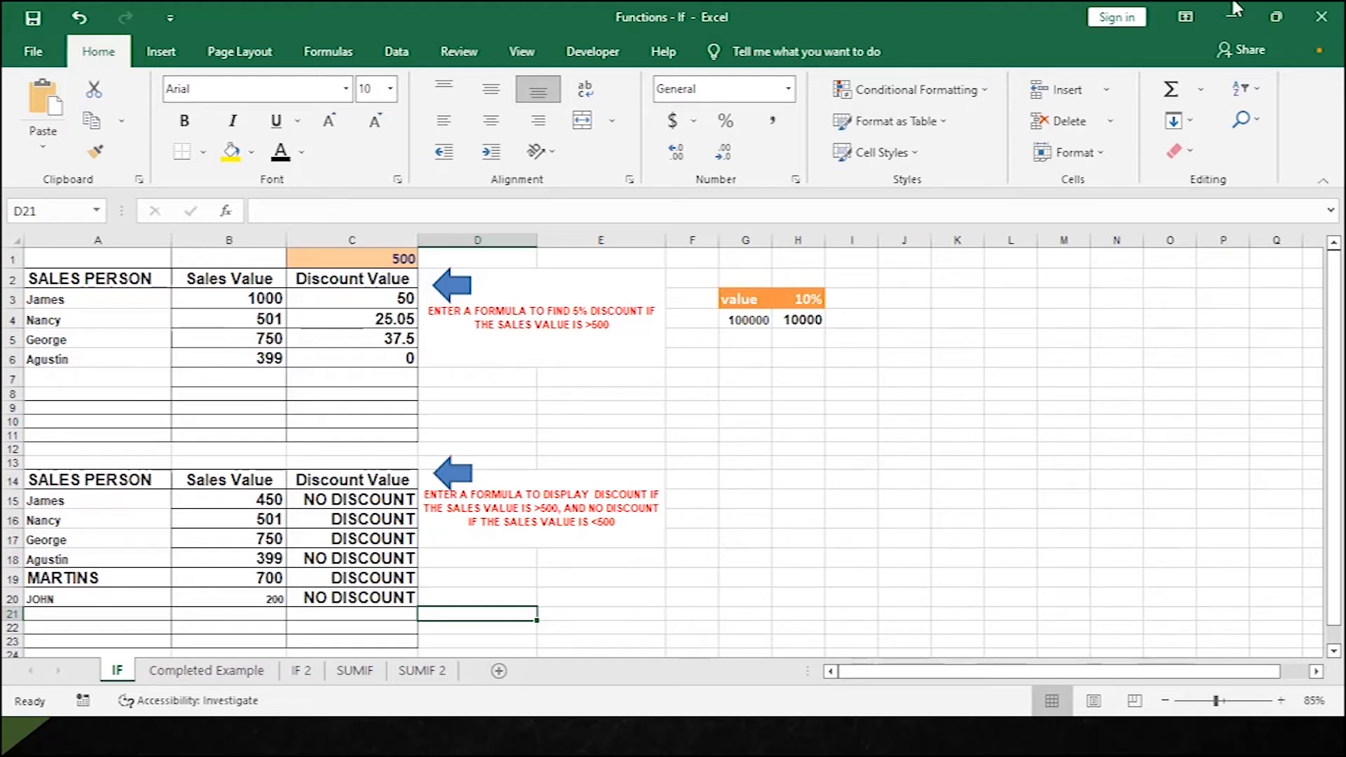
Delete the discount results in C15:C21 and in C3:C6, then scroll back to the top.
drag(370, 497, 367, 610)
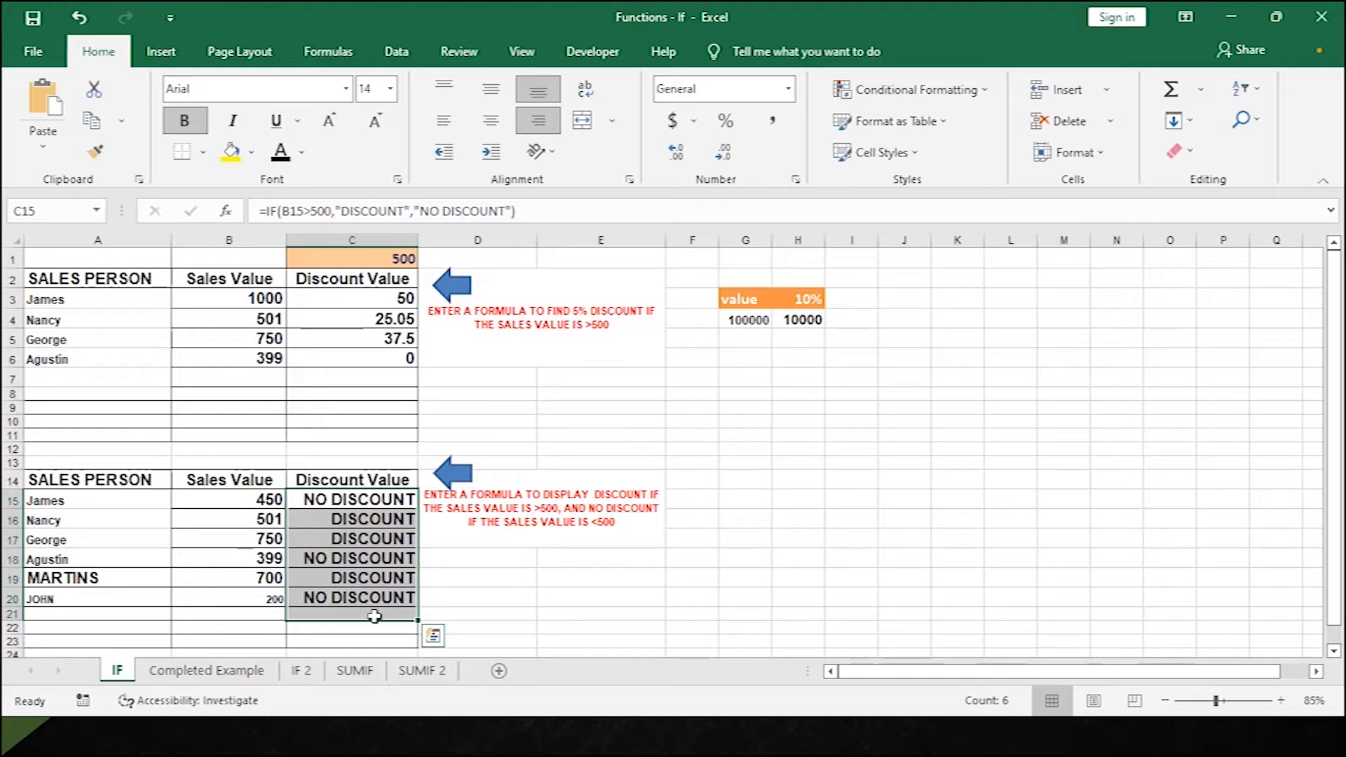
key(Delete)
drag(378, 302, 378, 384)
key(Delete)
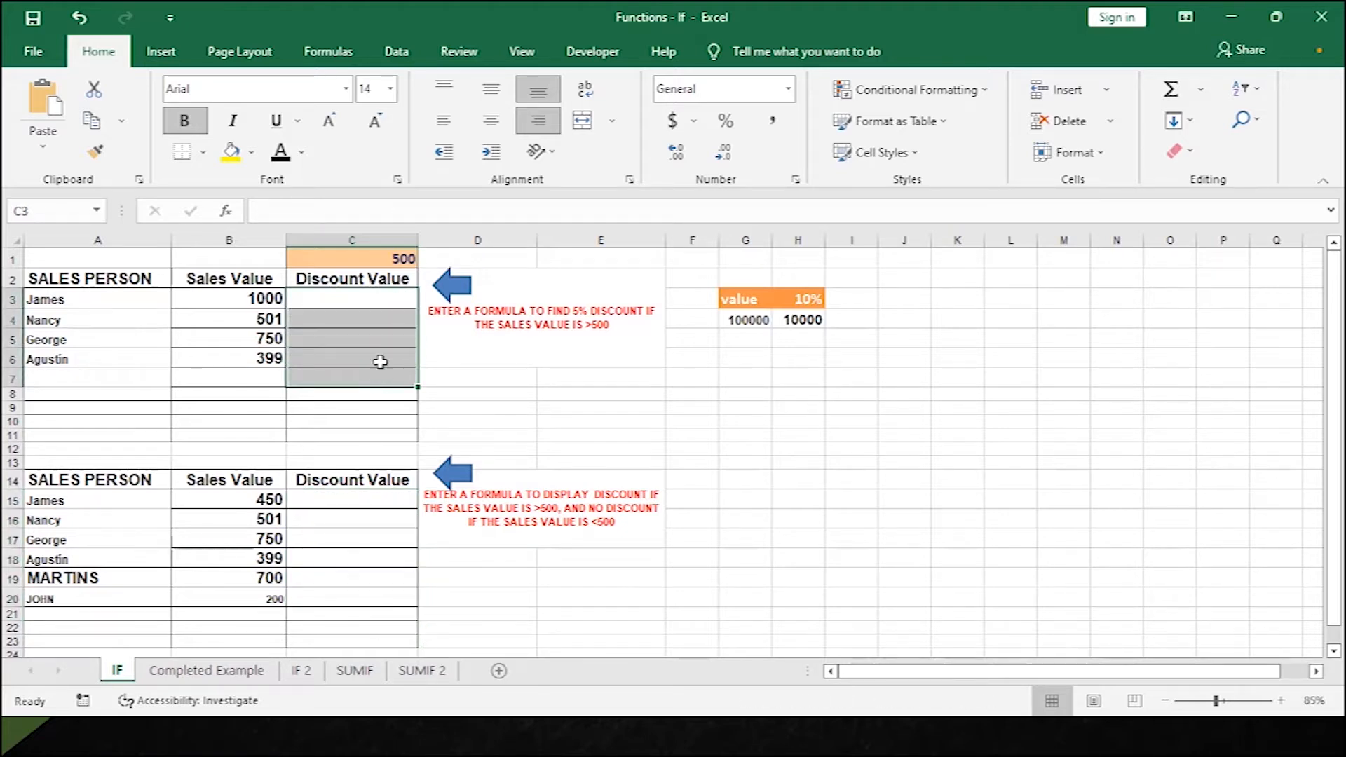
scroll(245, 438, up, 1)
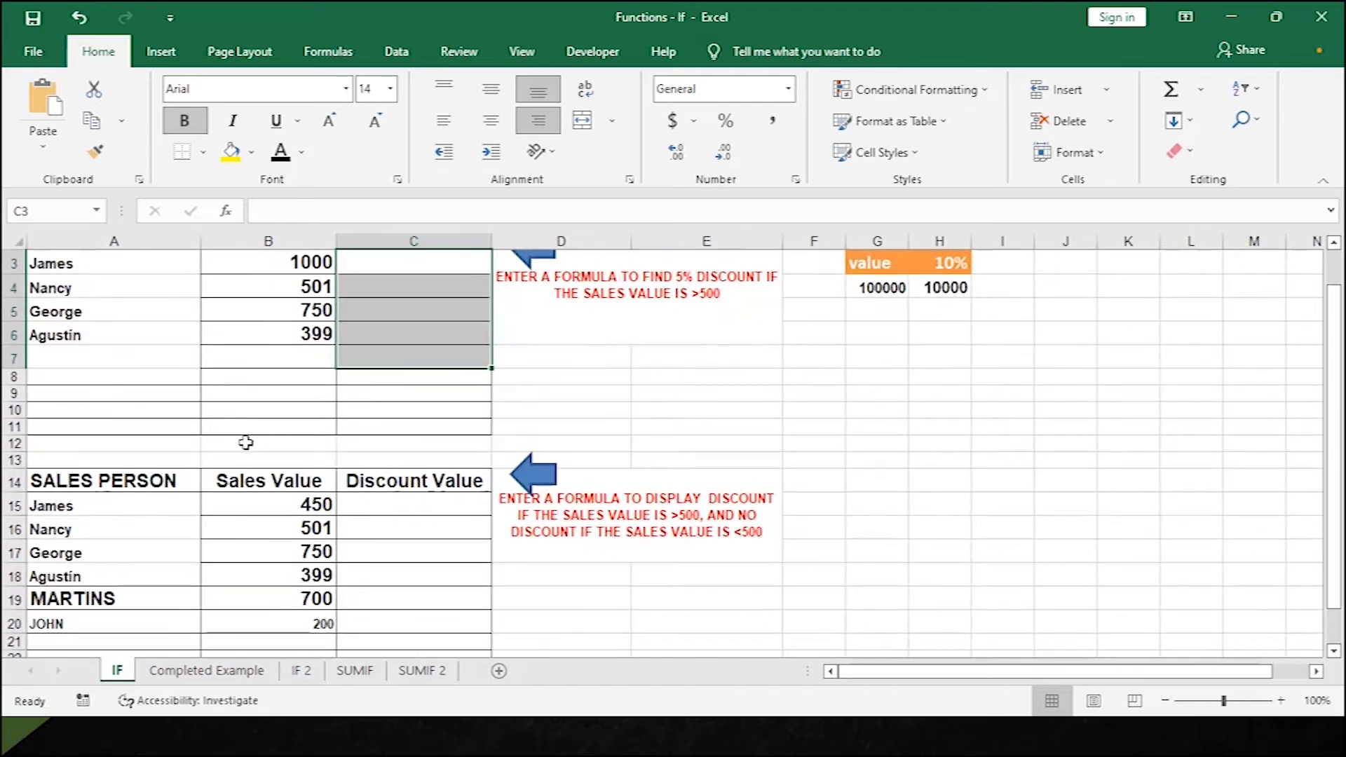
scroll(414, 353, up, 1)
scroll(414, 353, up, 2)
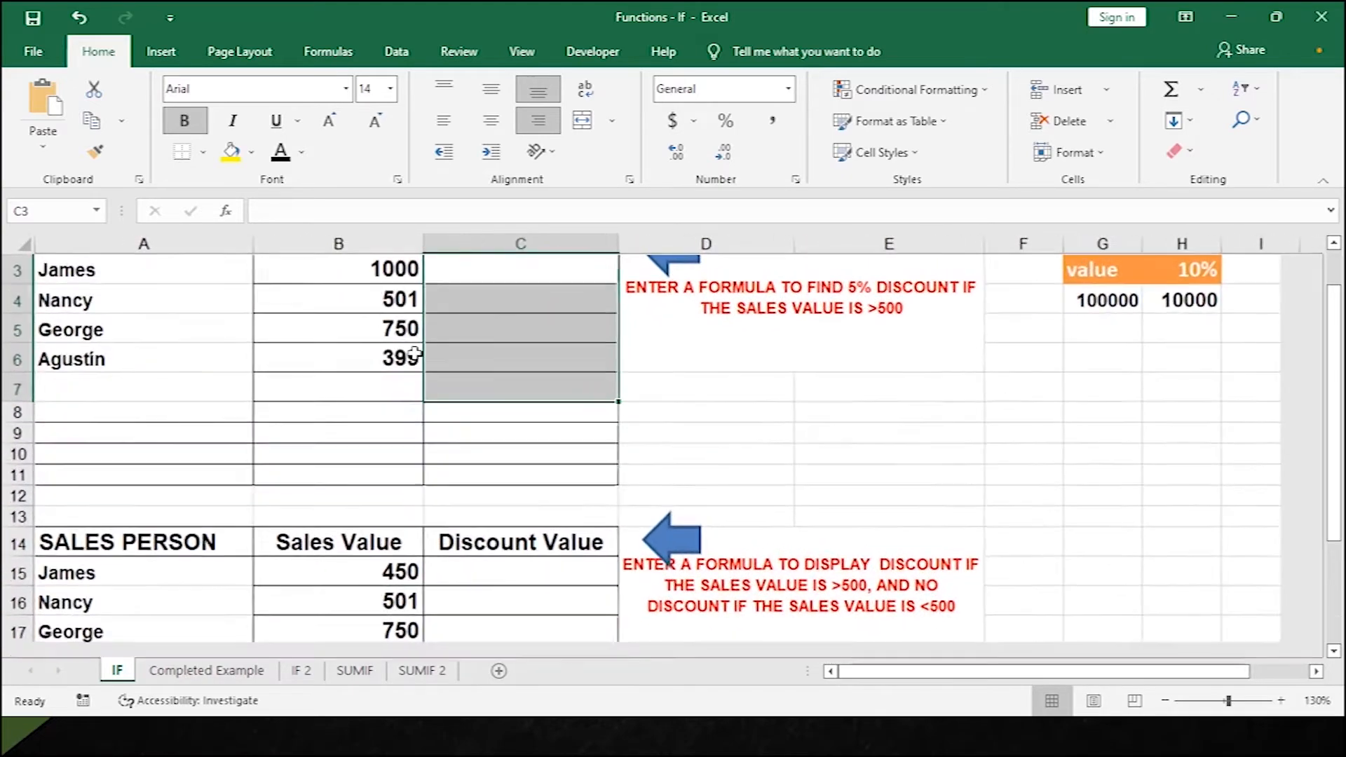
scroll(420, 352, down, 1)
scroll(427, 352, up, 2)
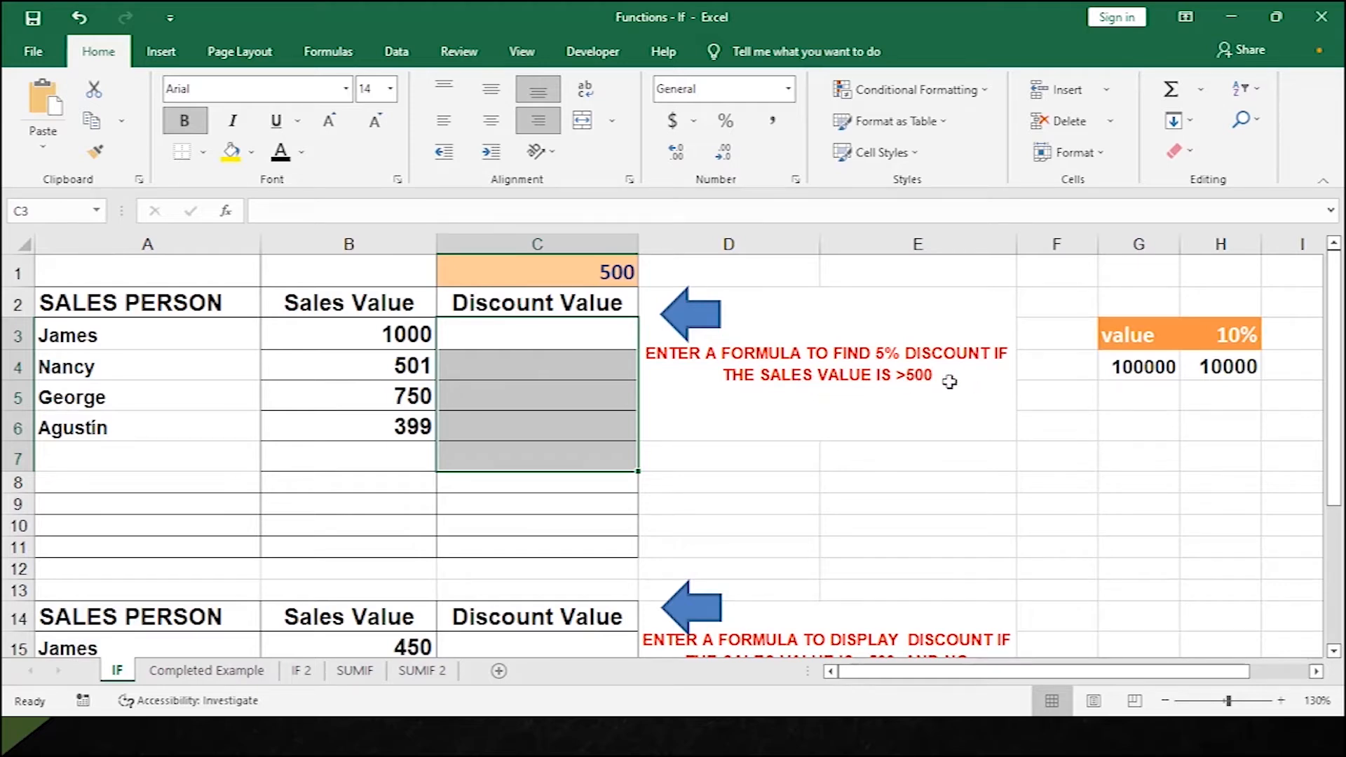
Clear C3's faulty #NAME? entry and start a fresh =IF( formula there.
click(474, 329)
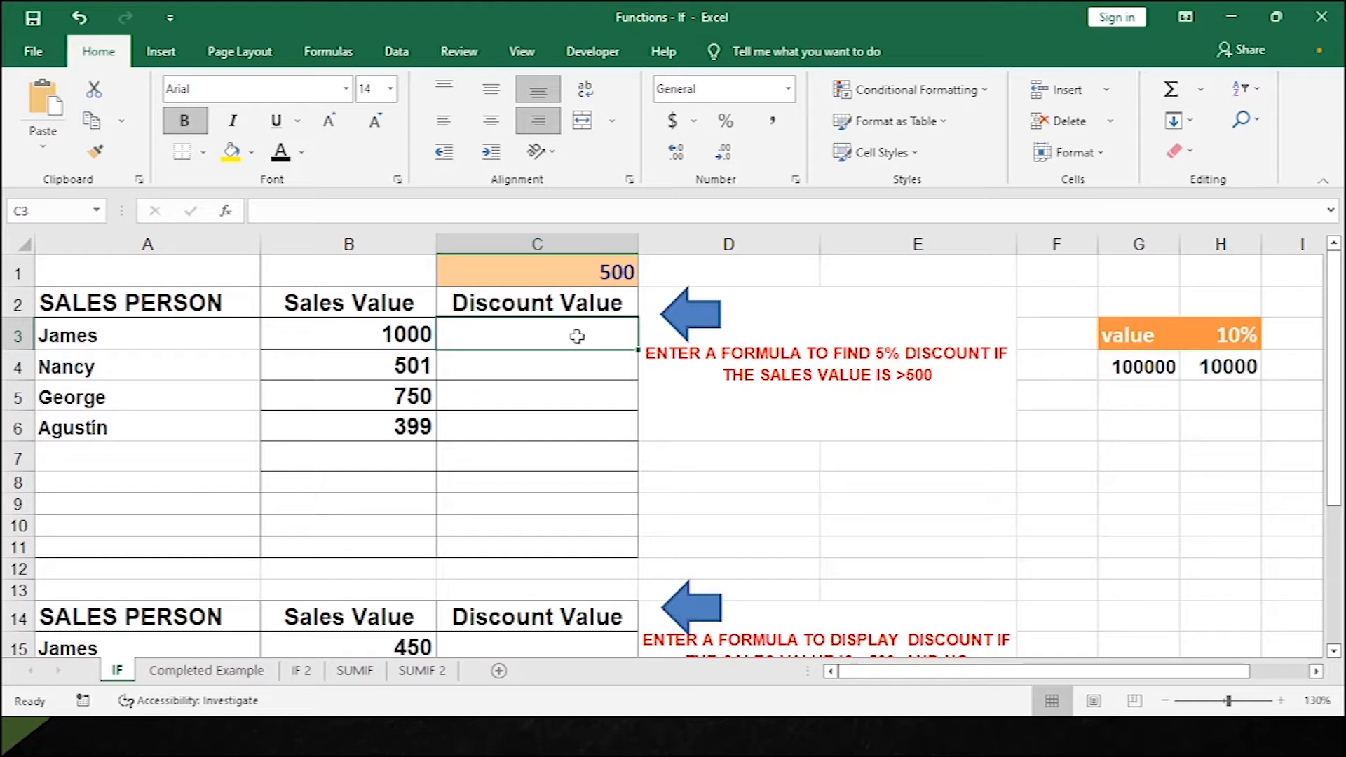
text(=if)
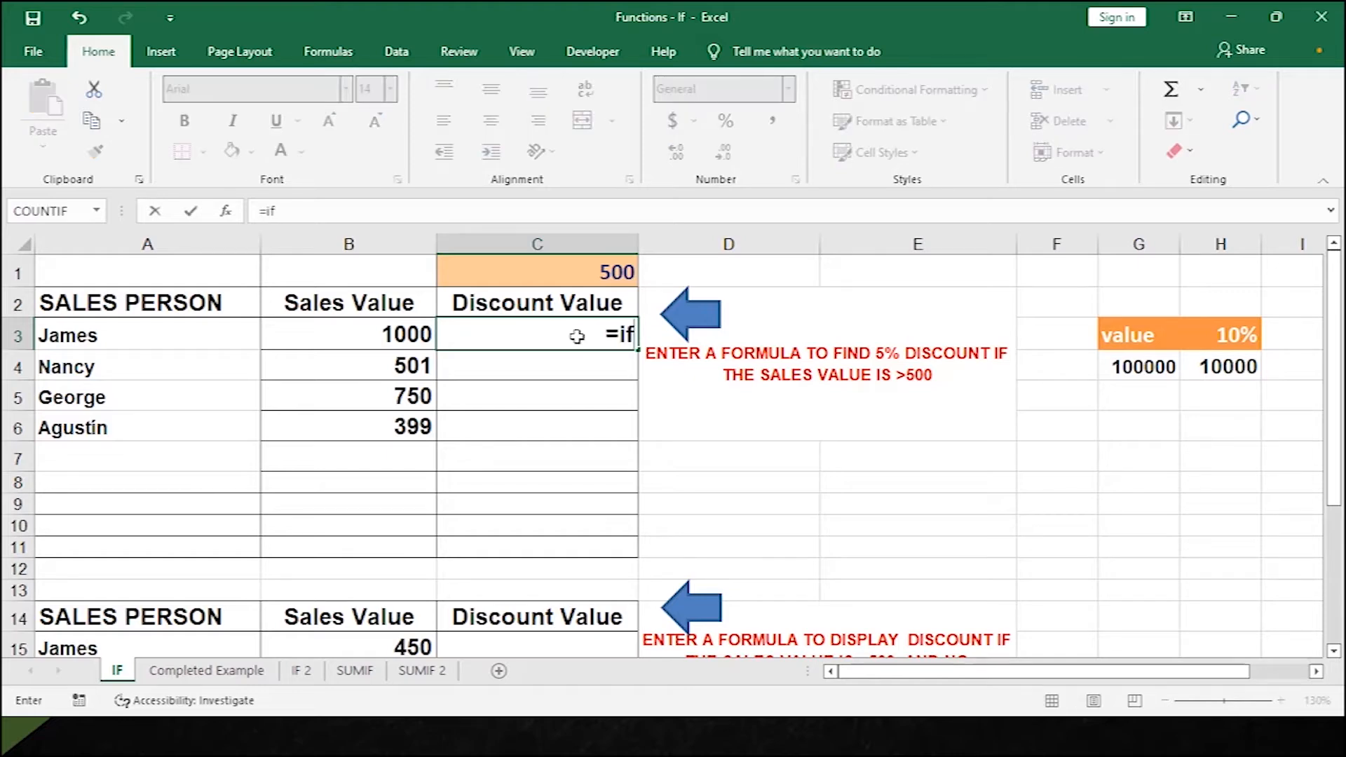
key(BackSpace)
key(BackSpace)
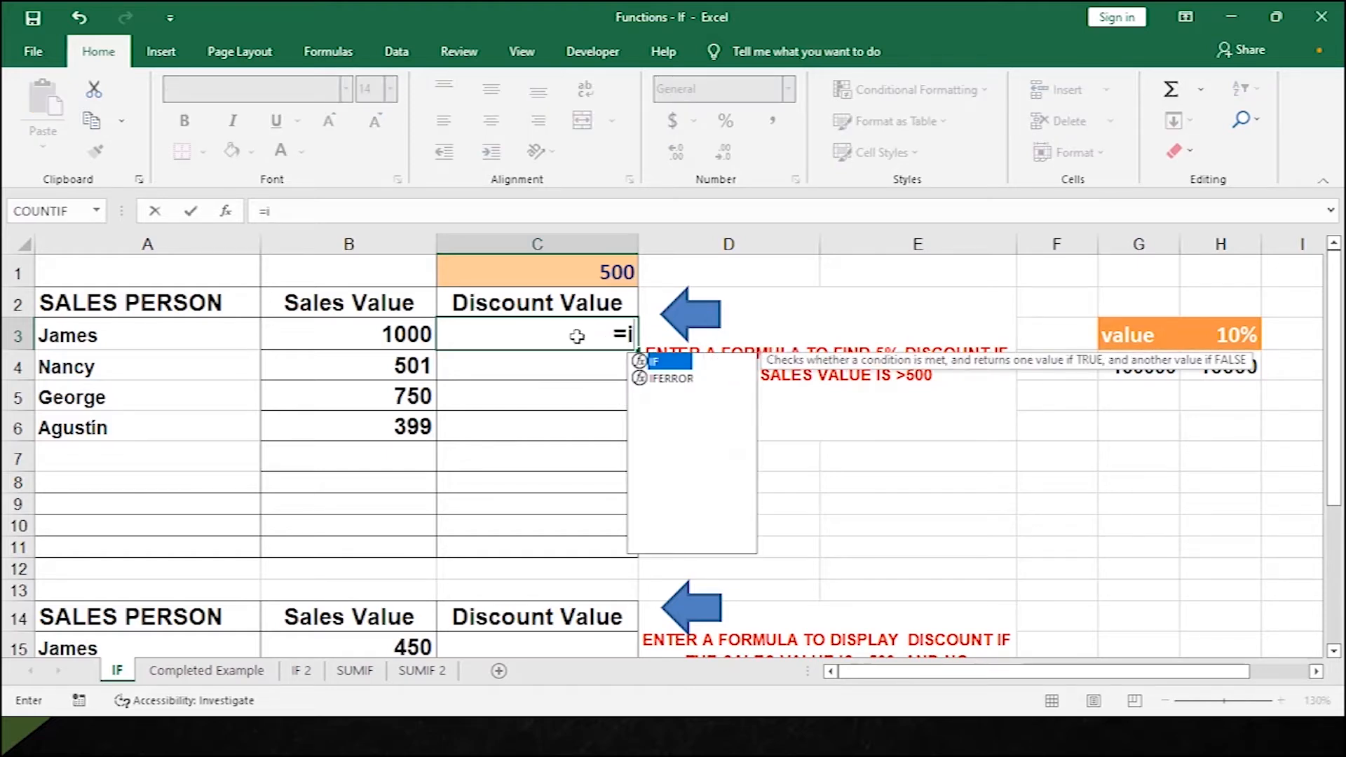
text(IF)
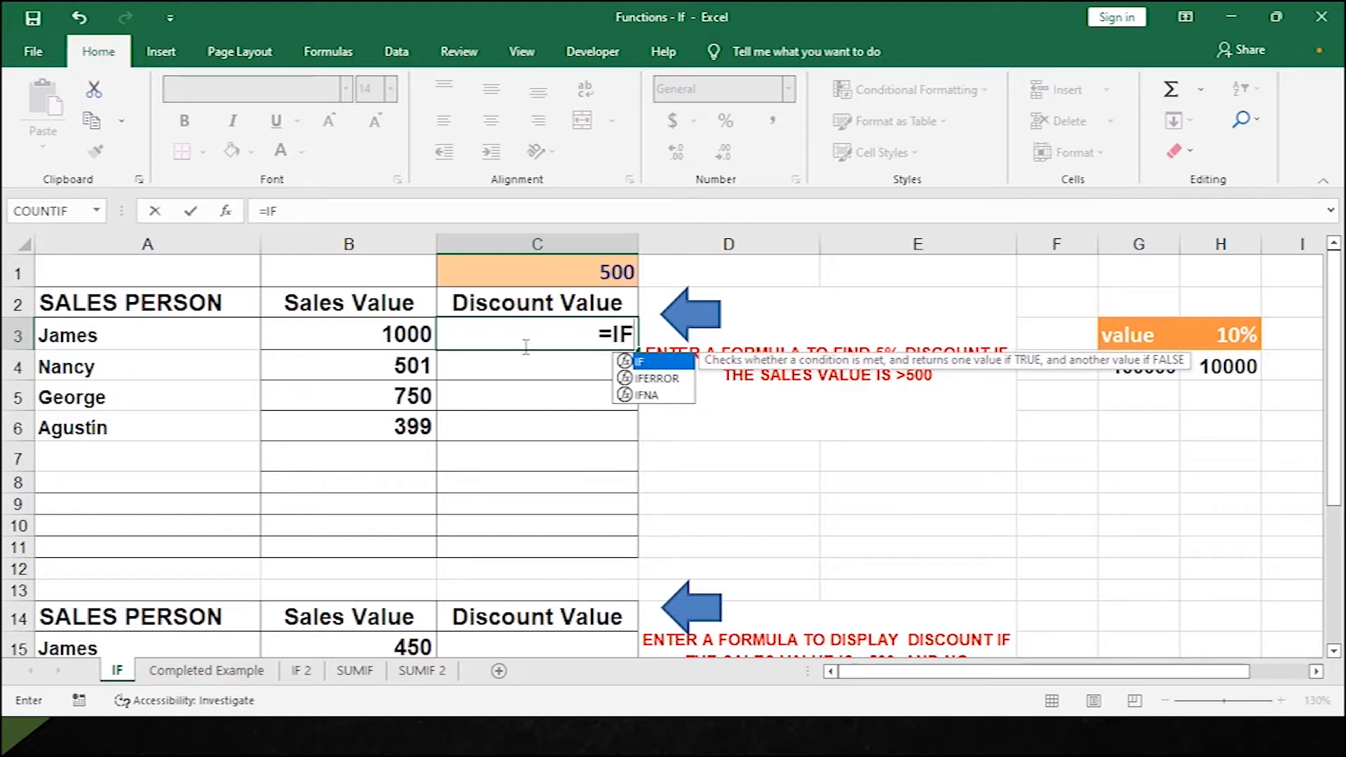
click(369, 335)
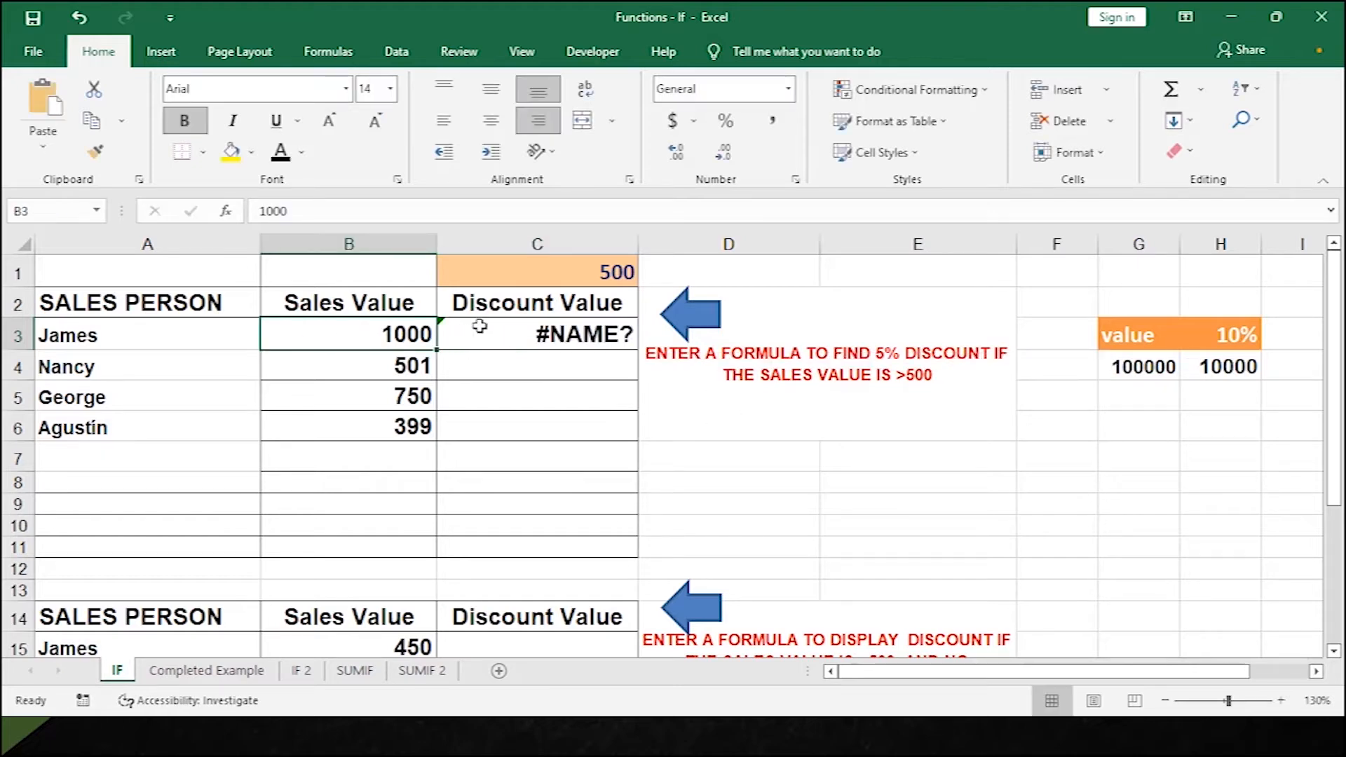
click(503, 337)
text(IF)
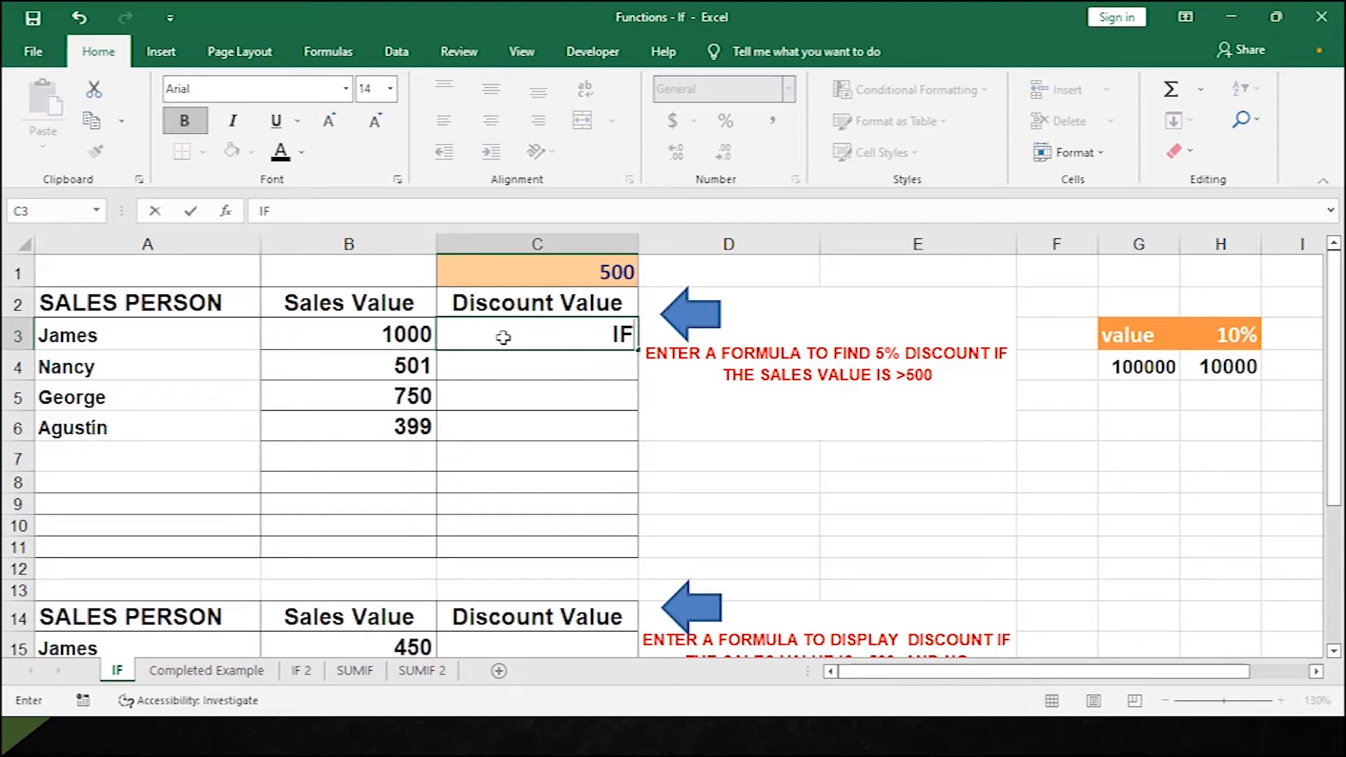
key(Left)
key(Left)
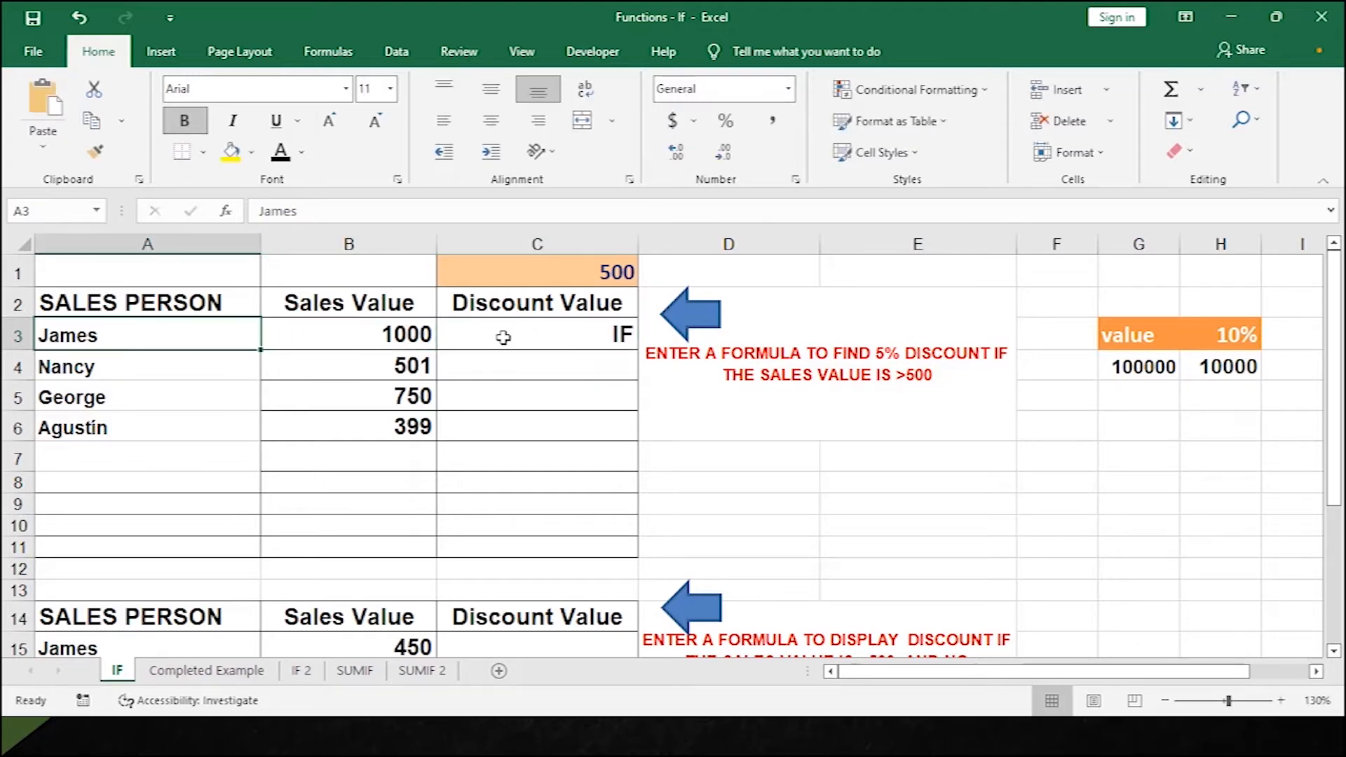
click(597, 337)
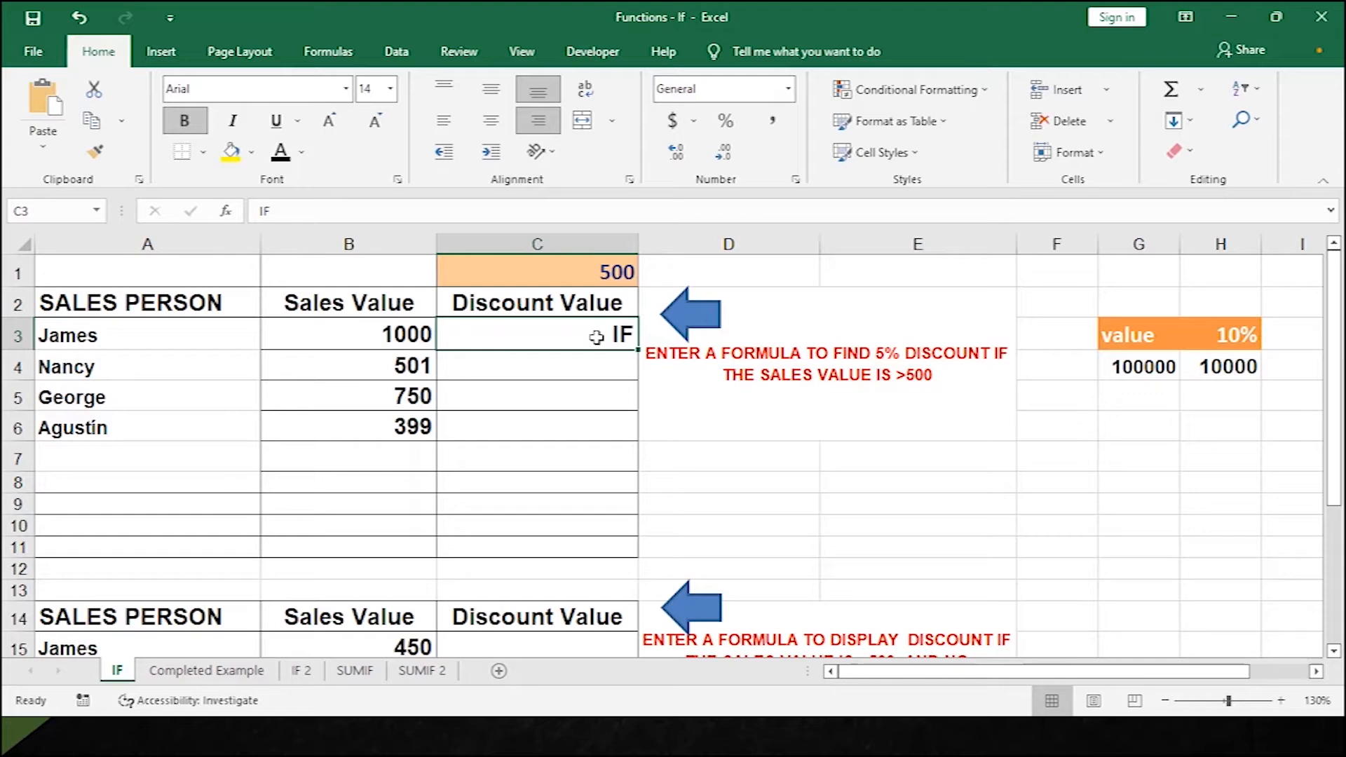
key(BackSpace)
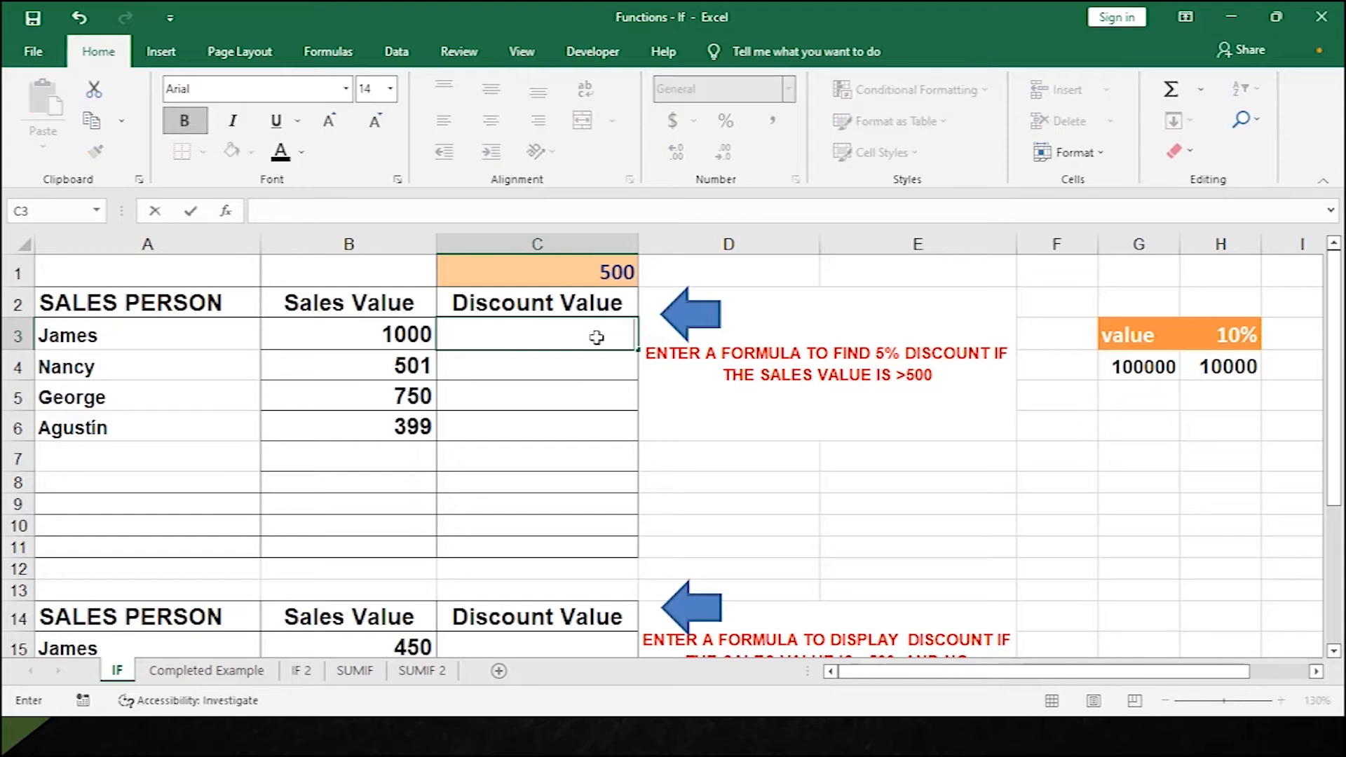
text(=)
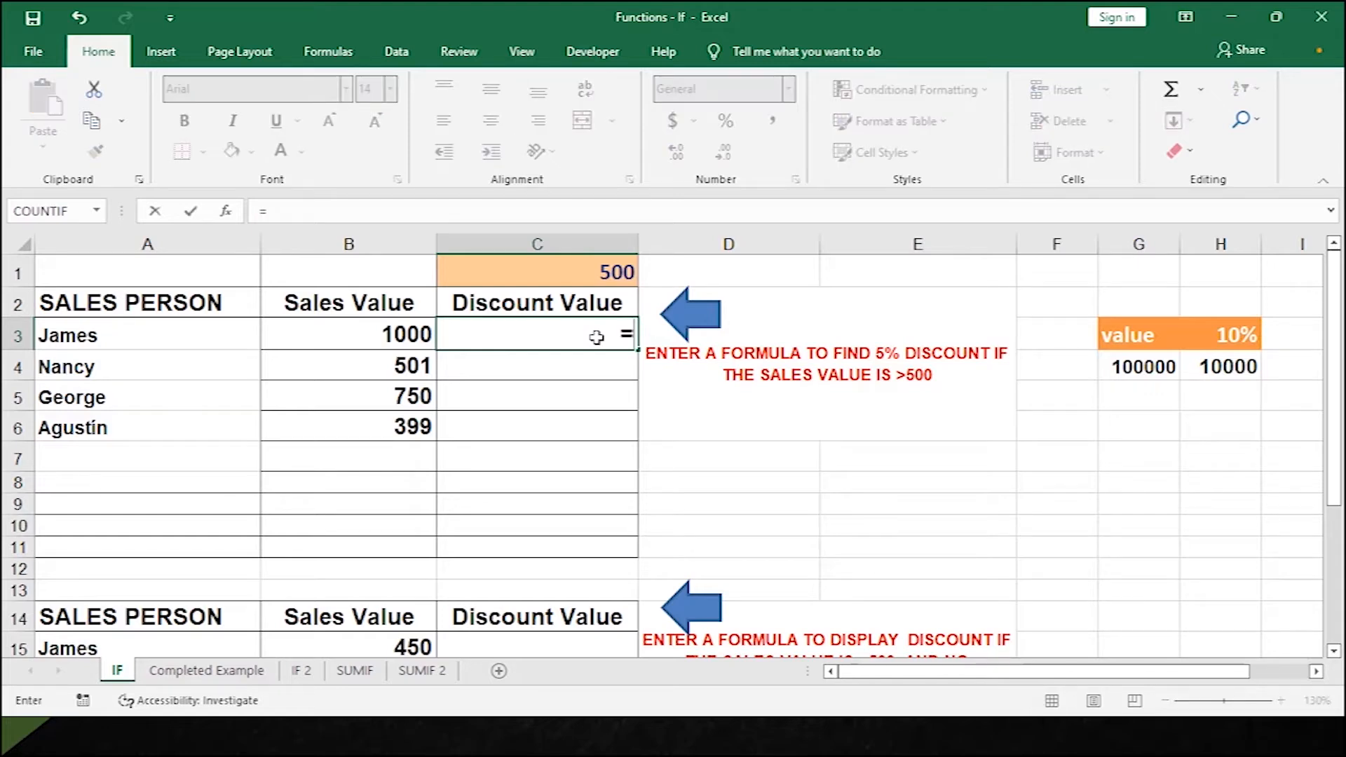
text(IF)
key(BackSpace)
key(BackSpace)
text(IF)
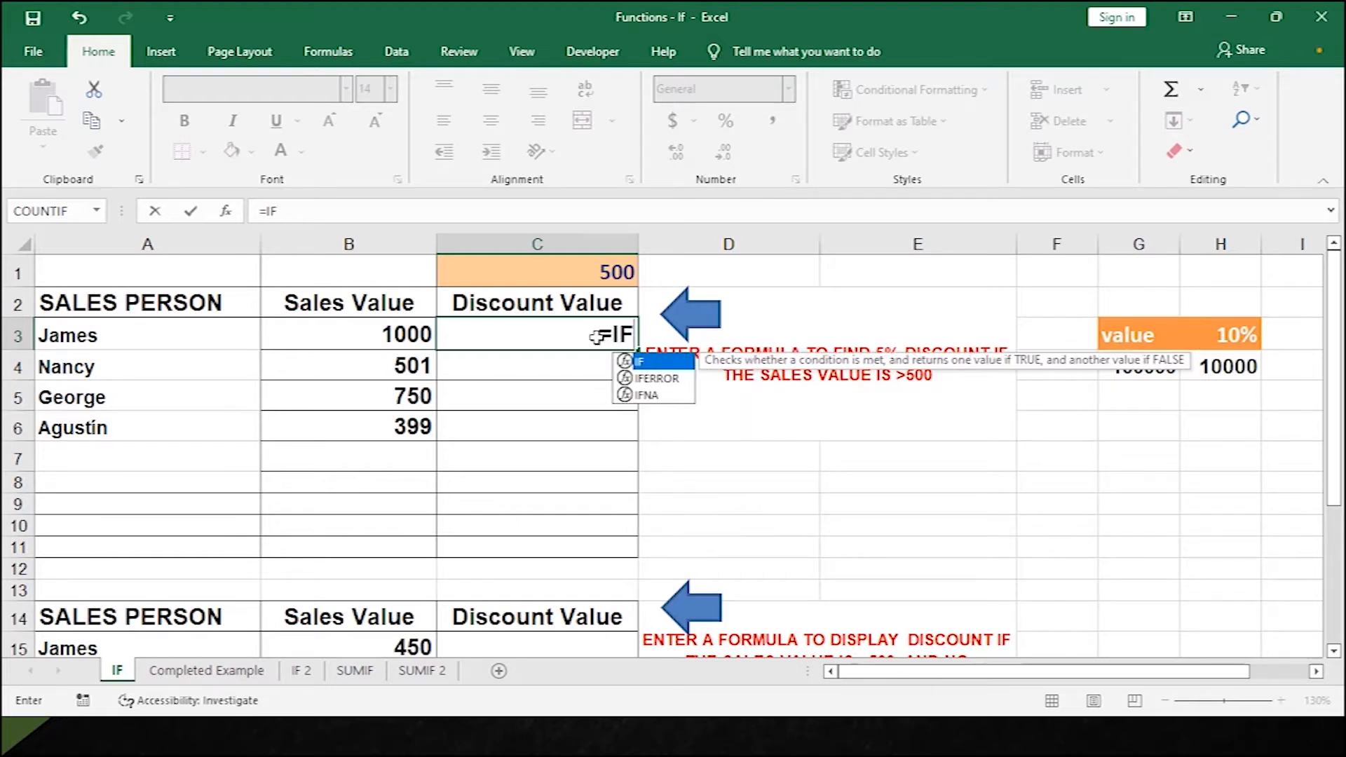
text(()
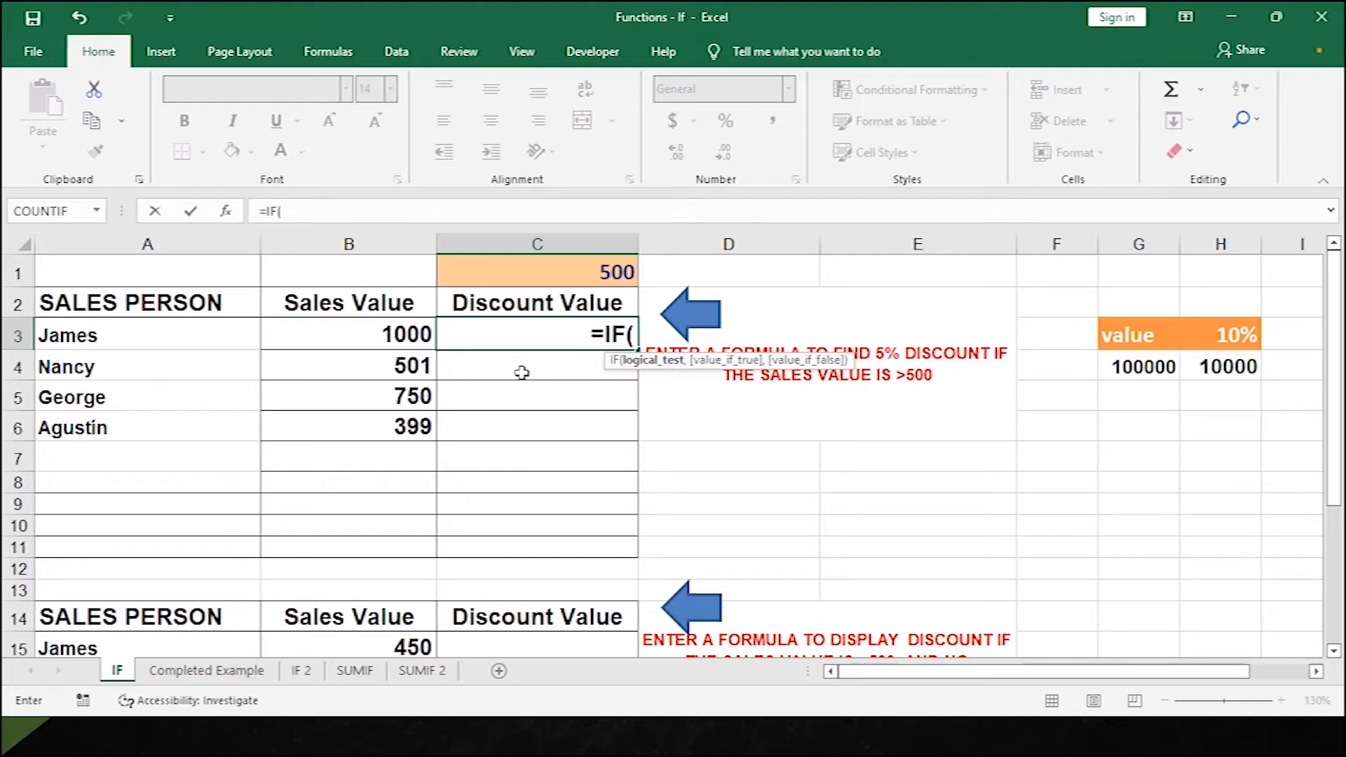
Enter =IF(B3>$C$1,B3*5%,0) in C3, giving a 50 discount on the 1000 sale.
click(379, 345)
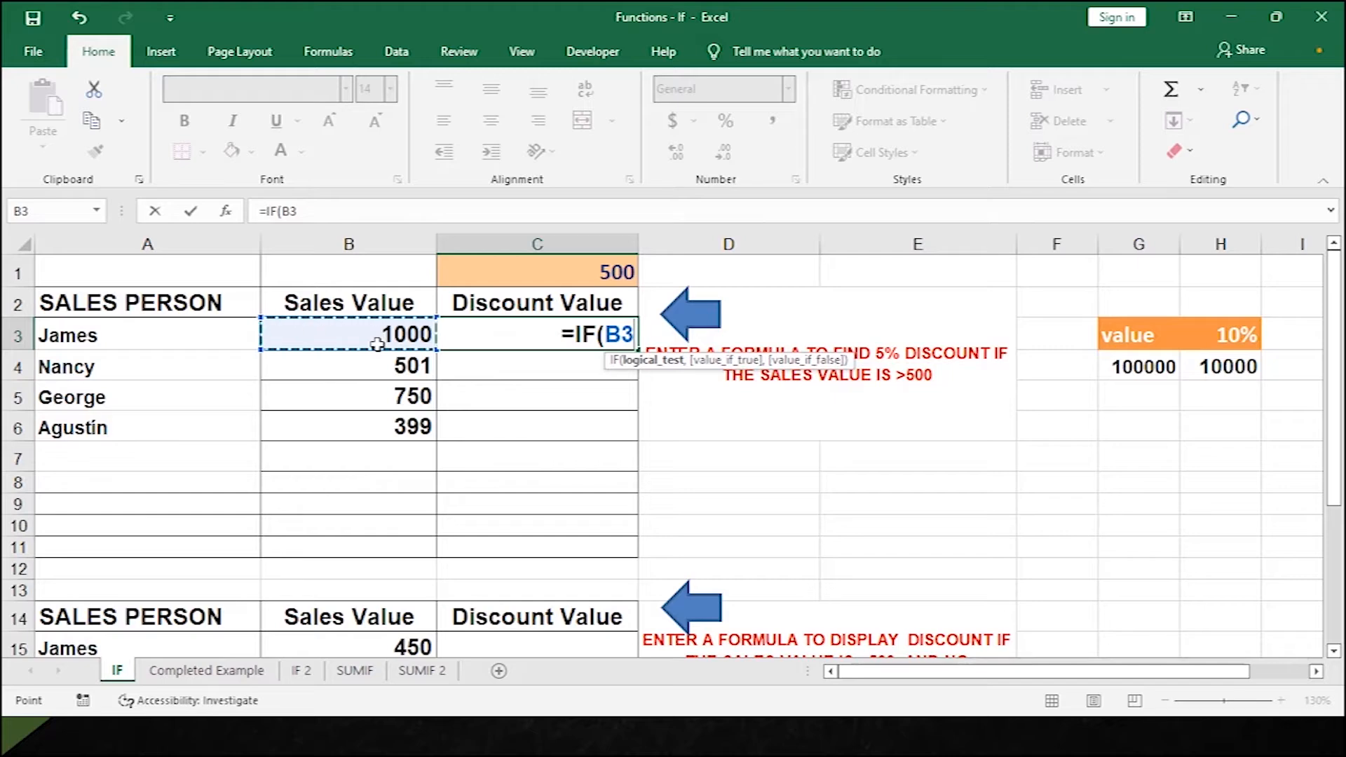
text(>)
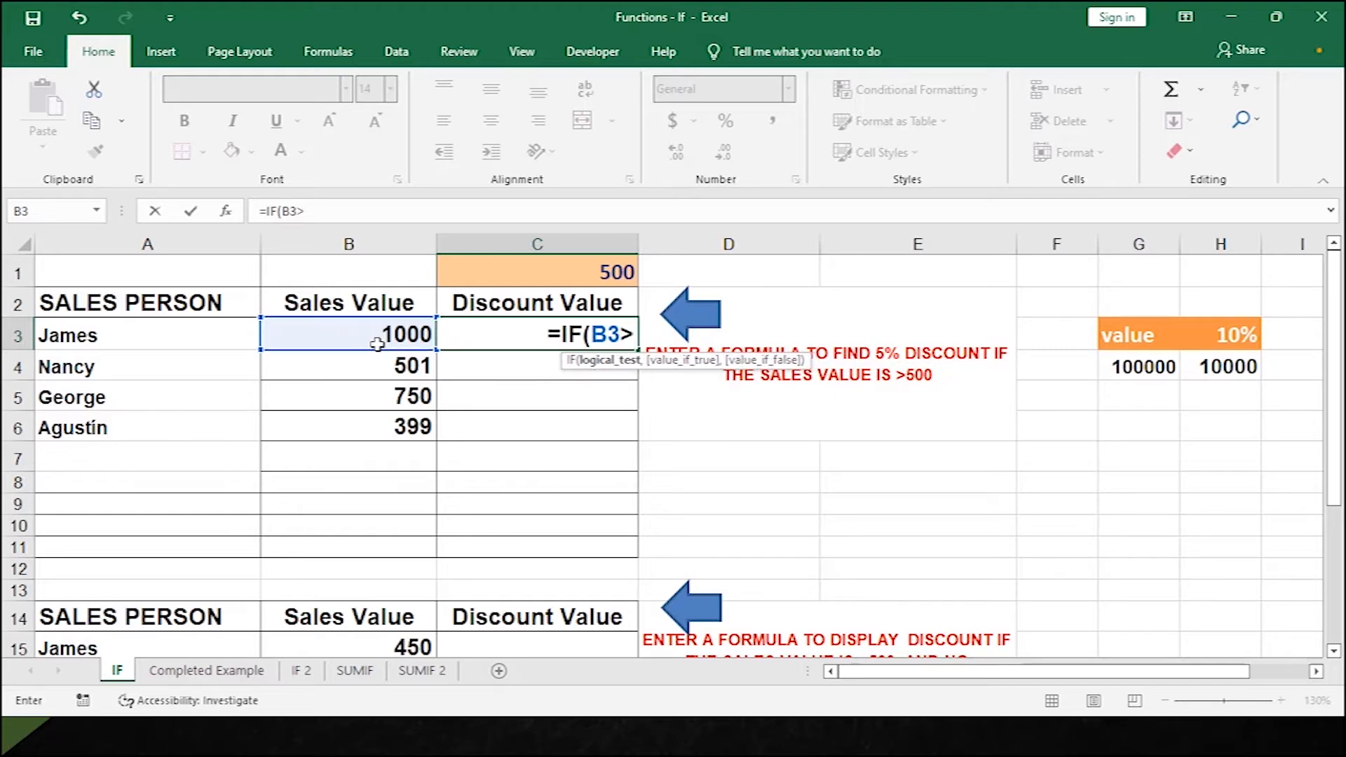
click(580, 273)
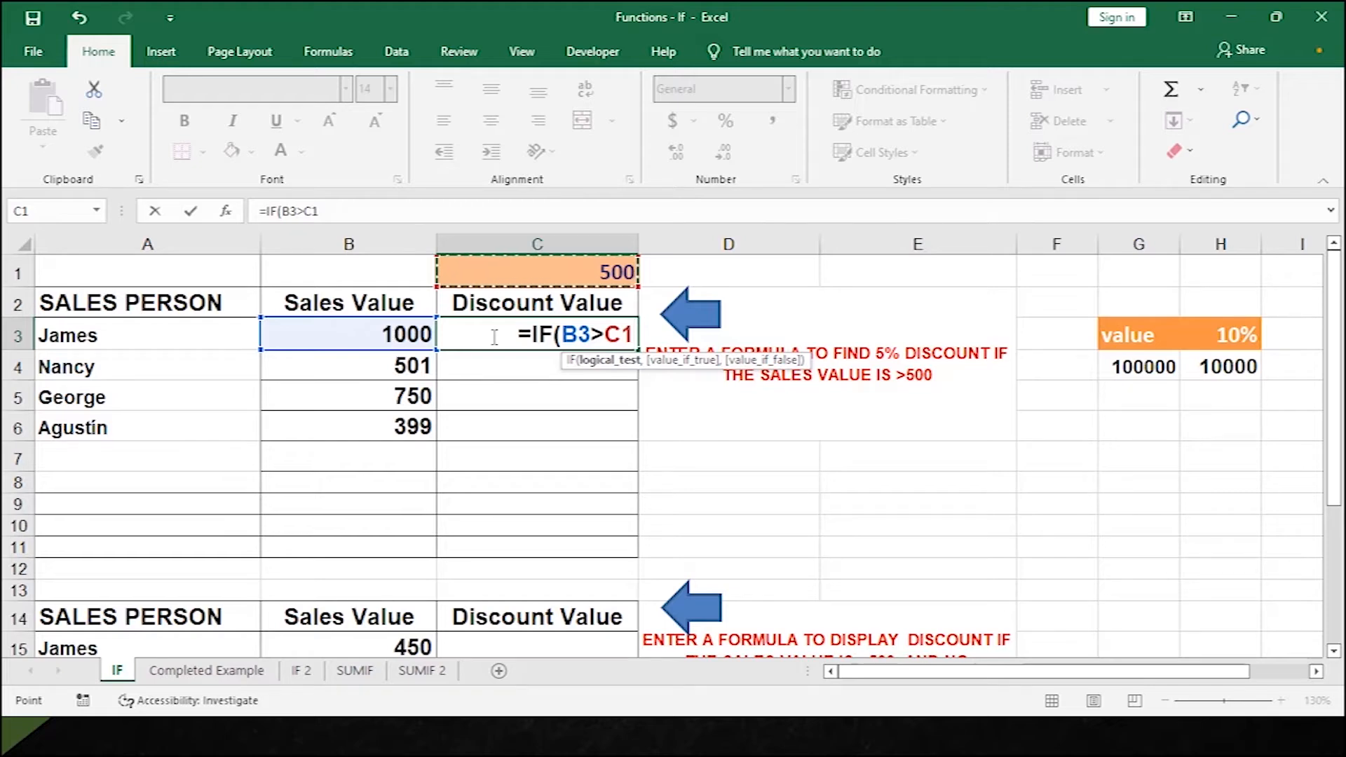
key(F4)
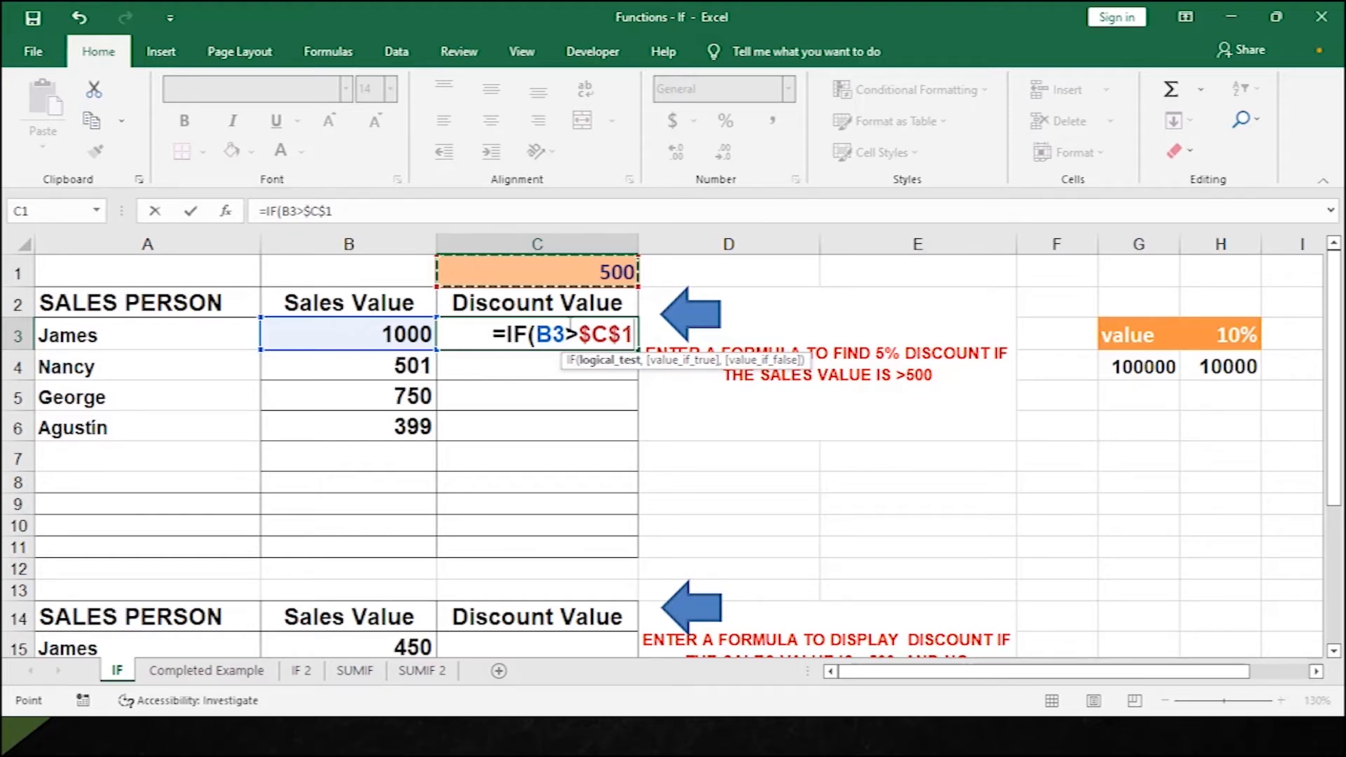
text(,)
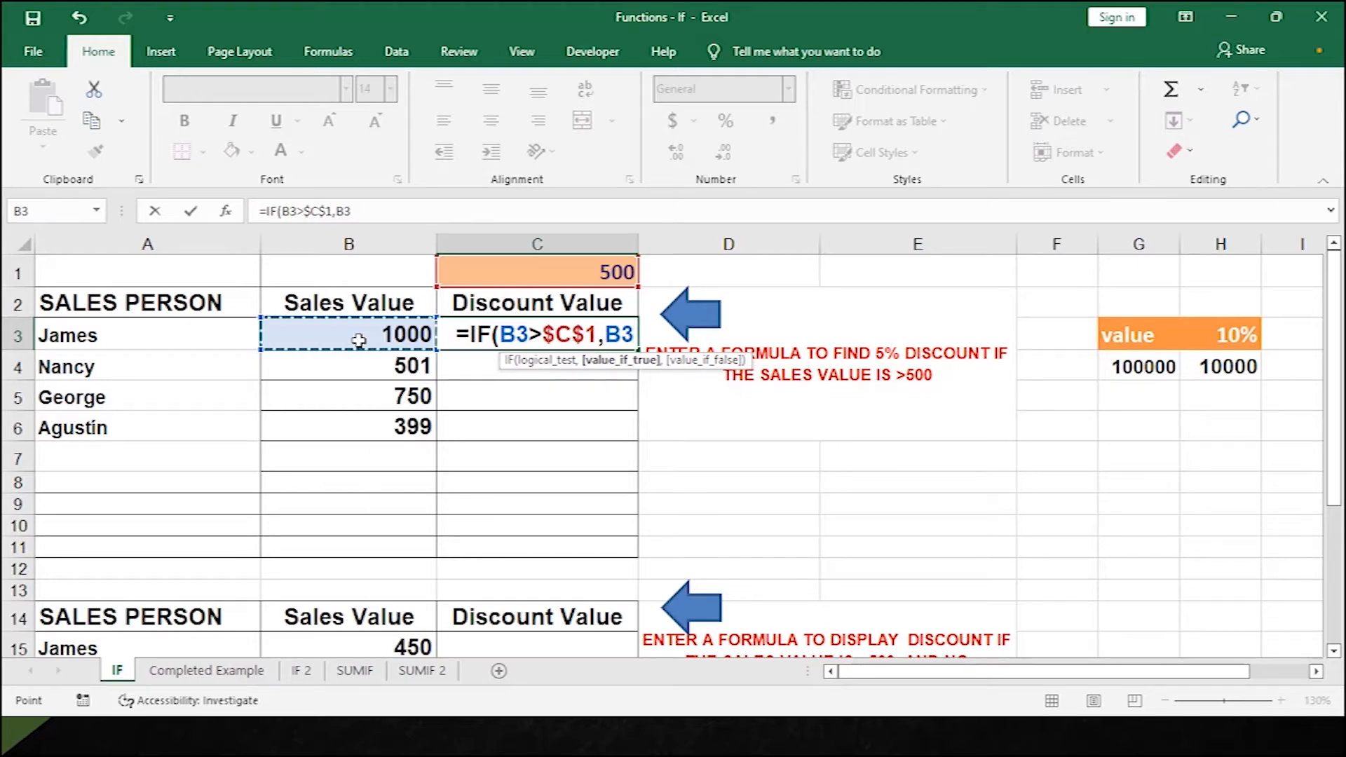
text(*)
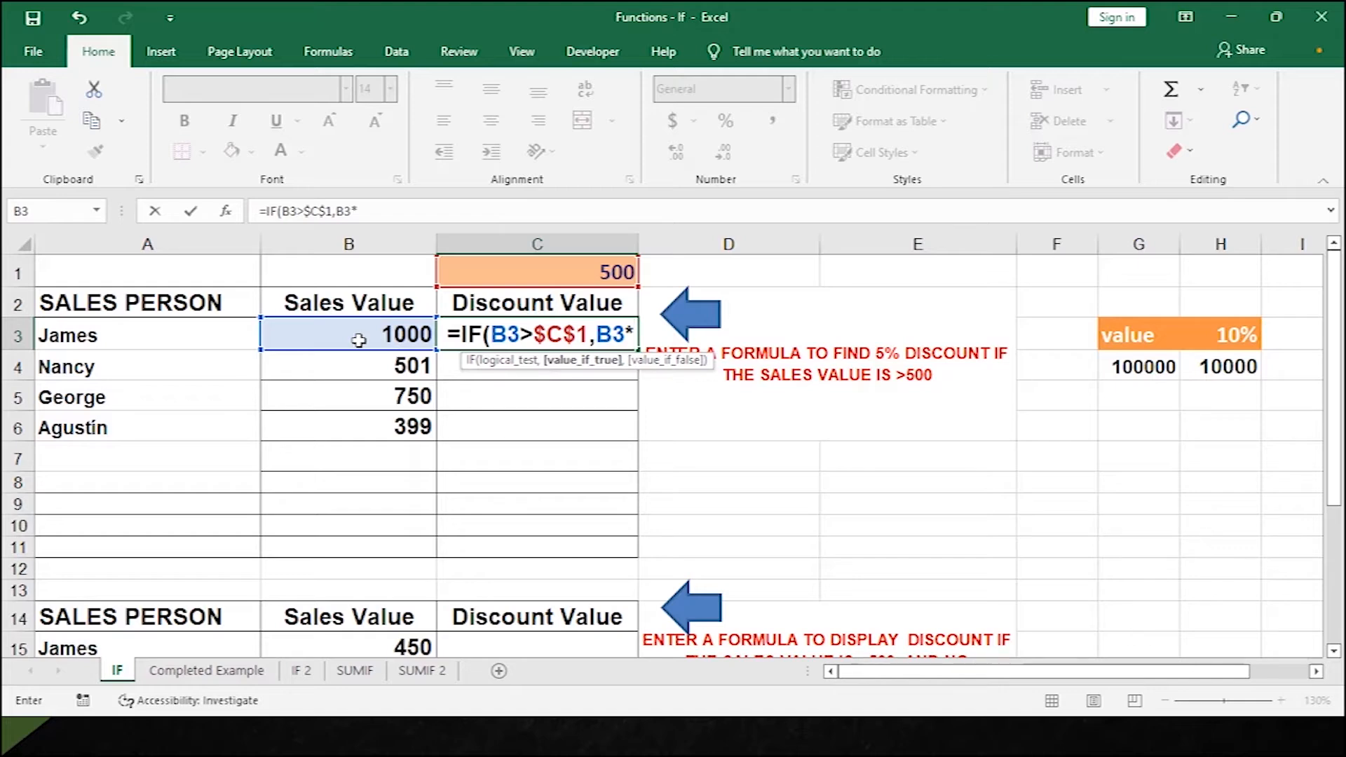
text(5%)
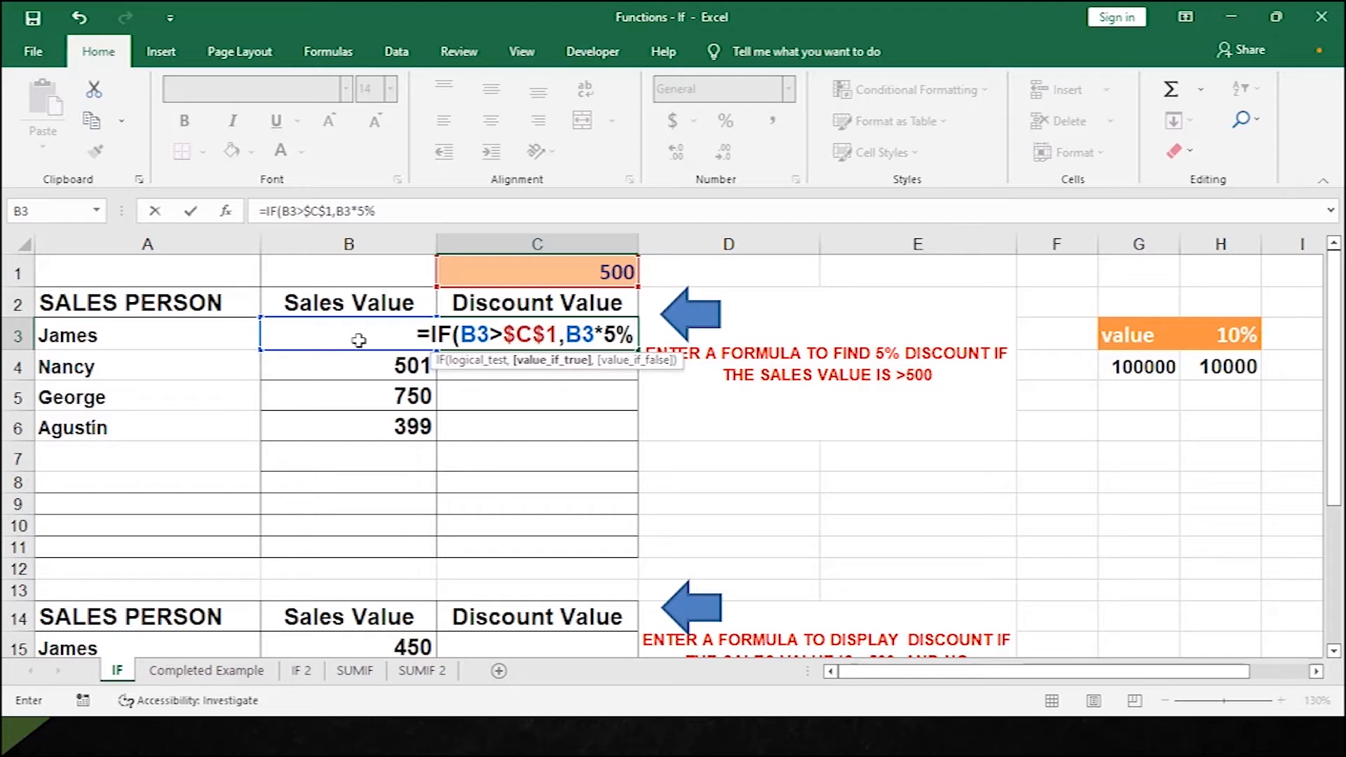
text(,0)
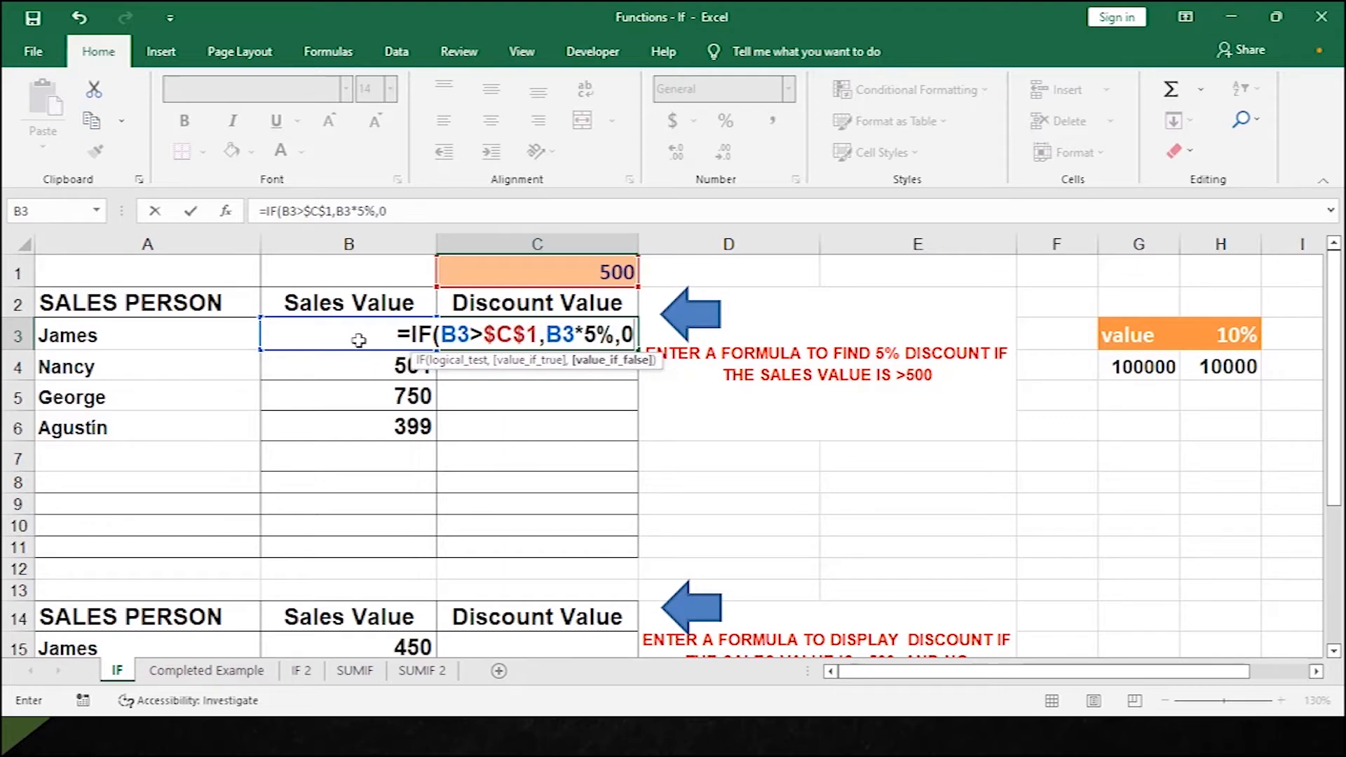
text())
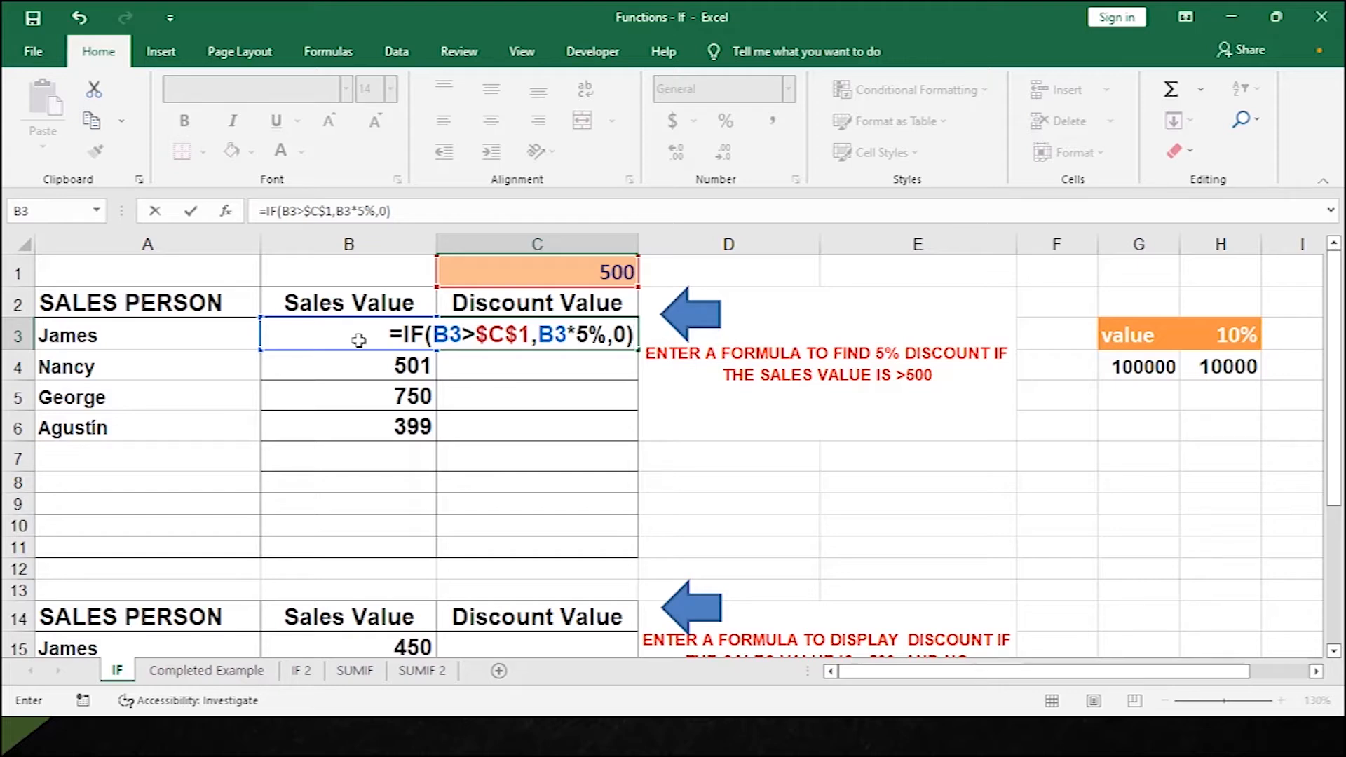
key(Return)
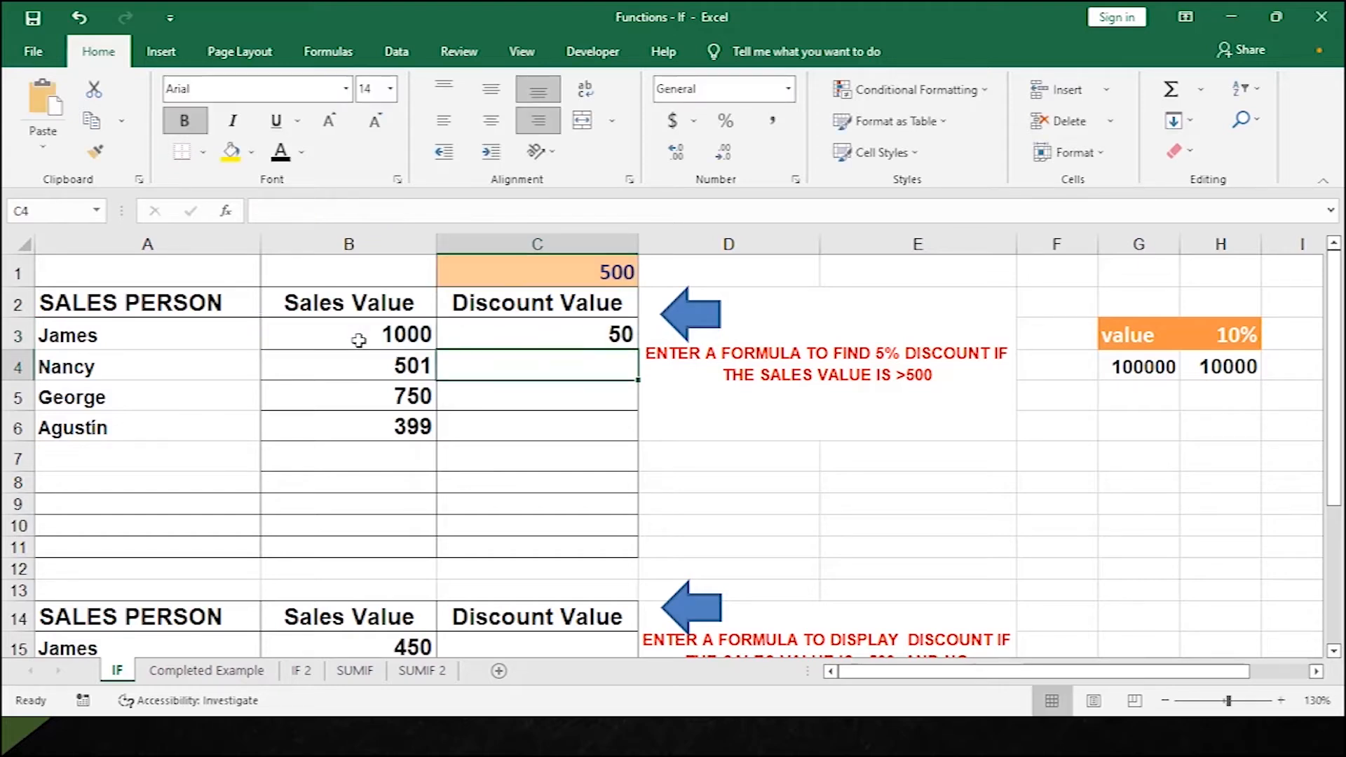
Copy C3's discount formula down to C6, giving 25.05, 37.5 and 0, and review it.
click(507, 335)
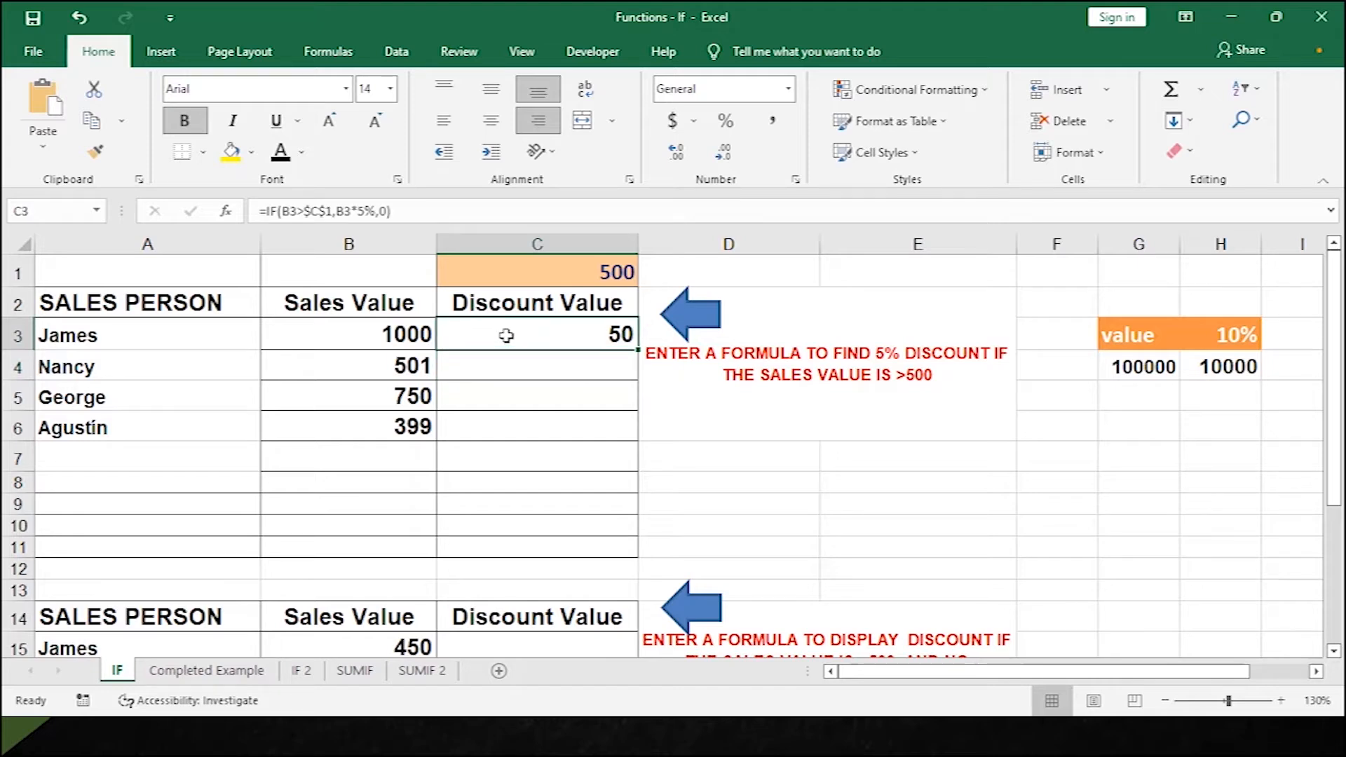
click(323, 333)
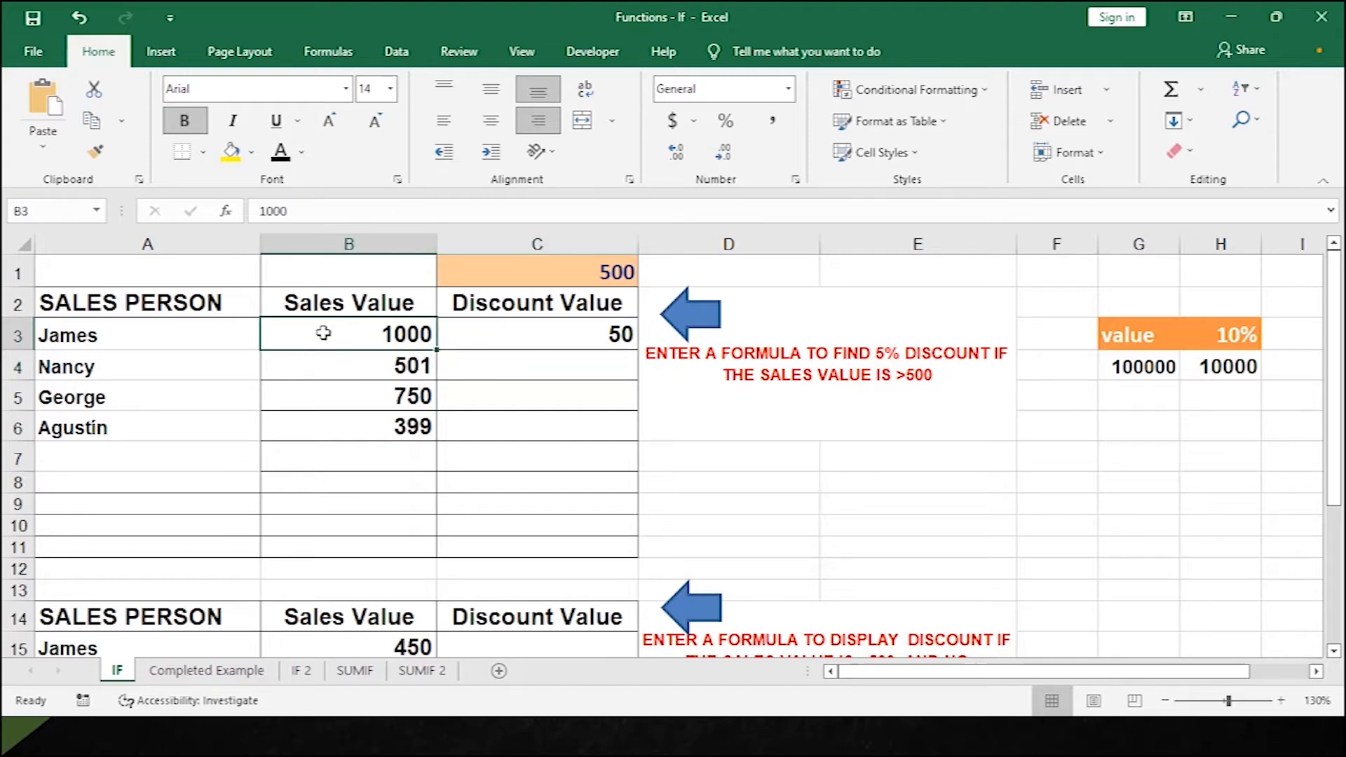
click(536, 339)
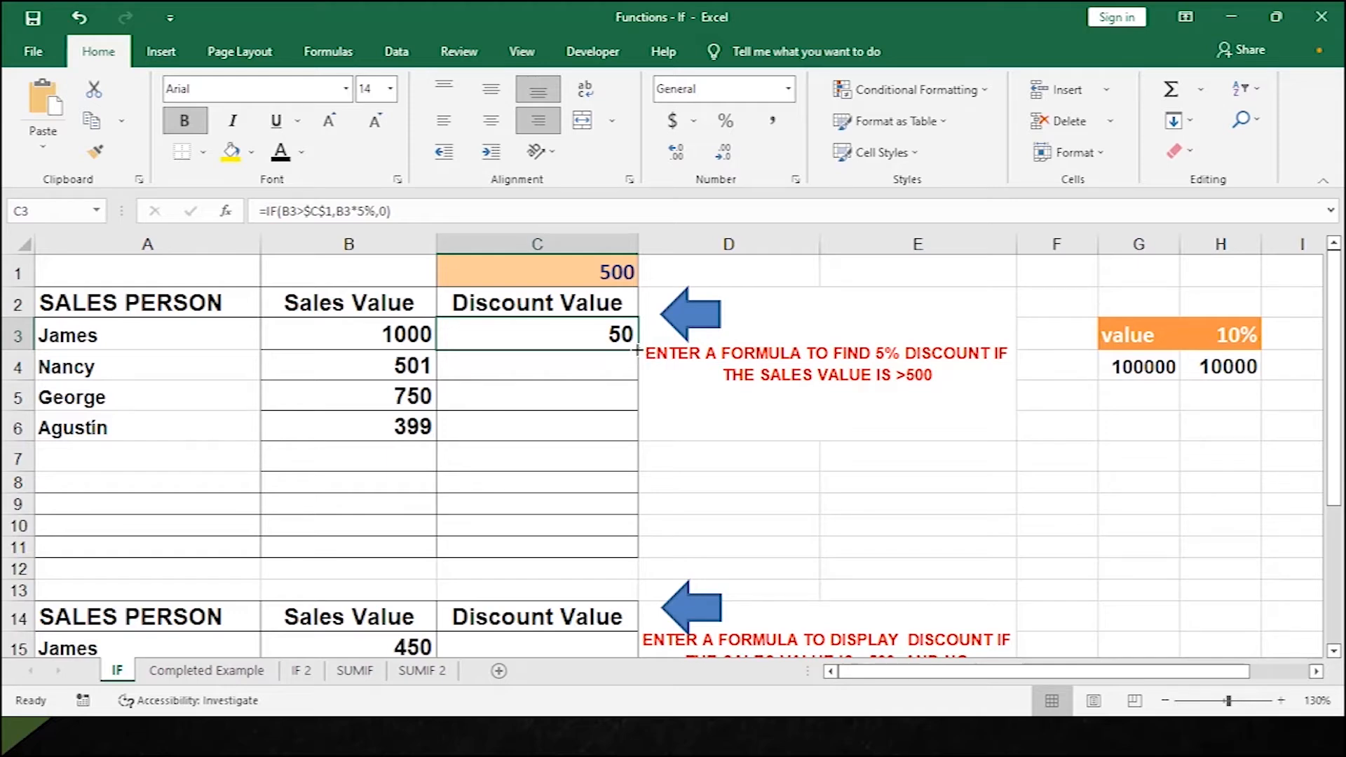
double_click(637, 349)
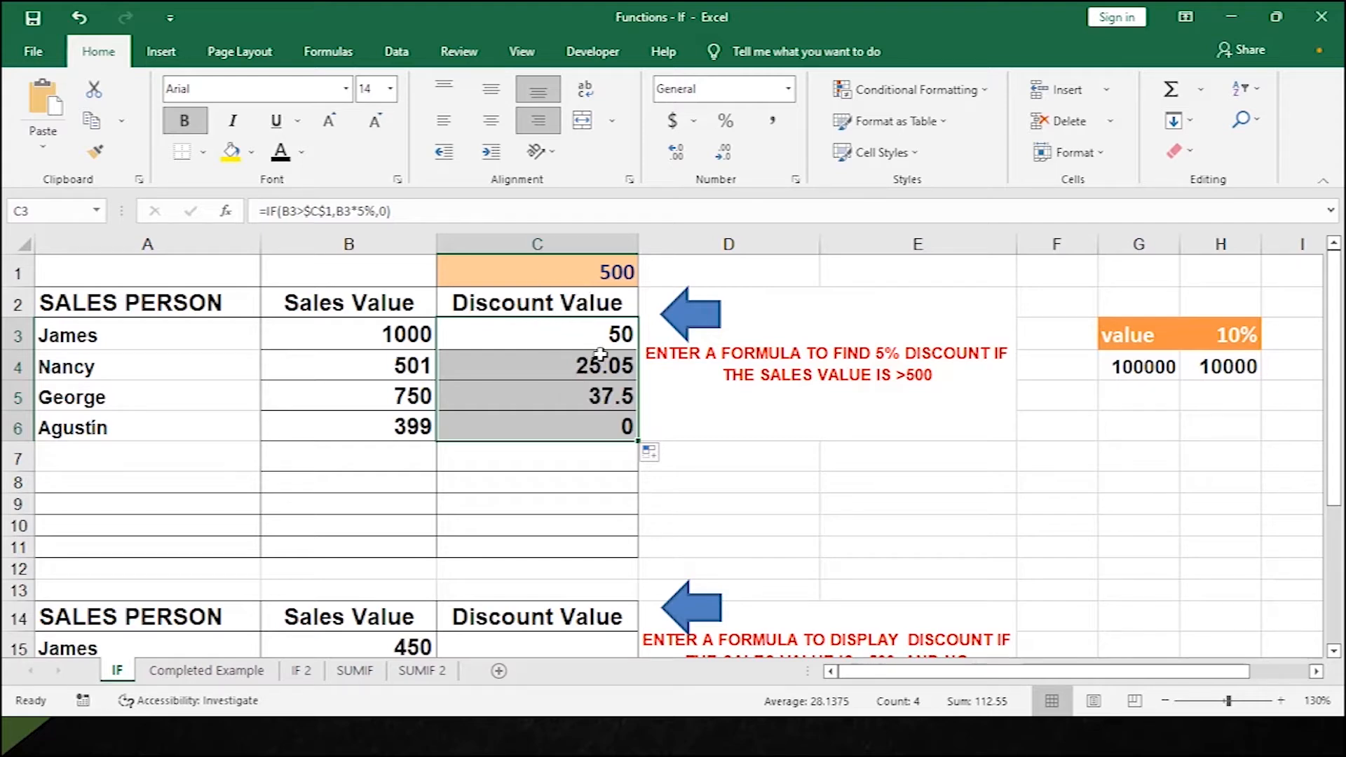
click(572, 333)
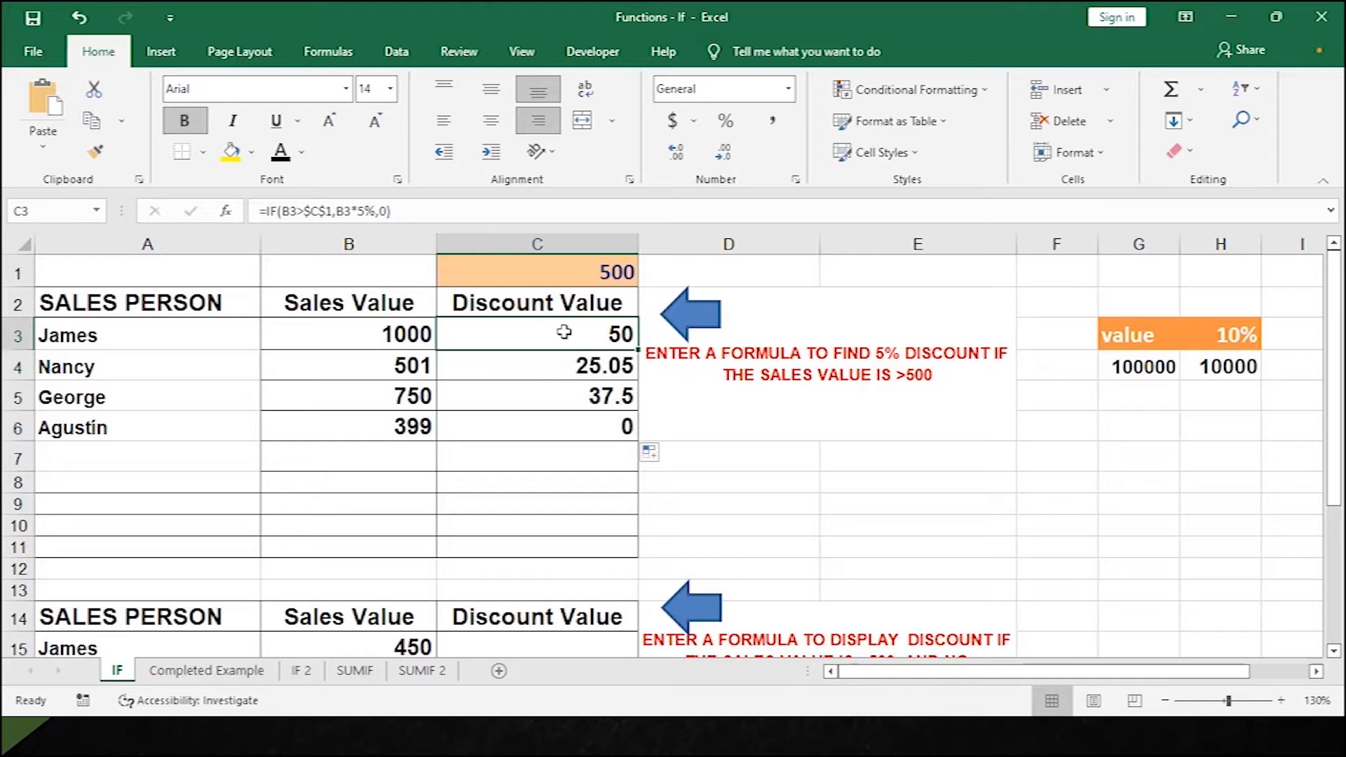
double_click(564, 331)
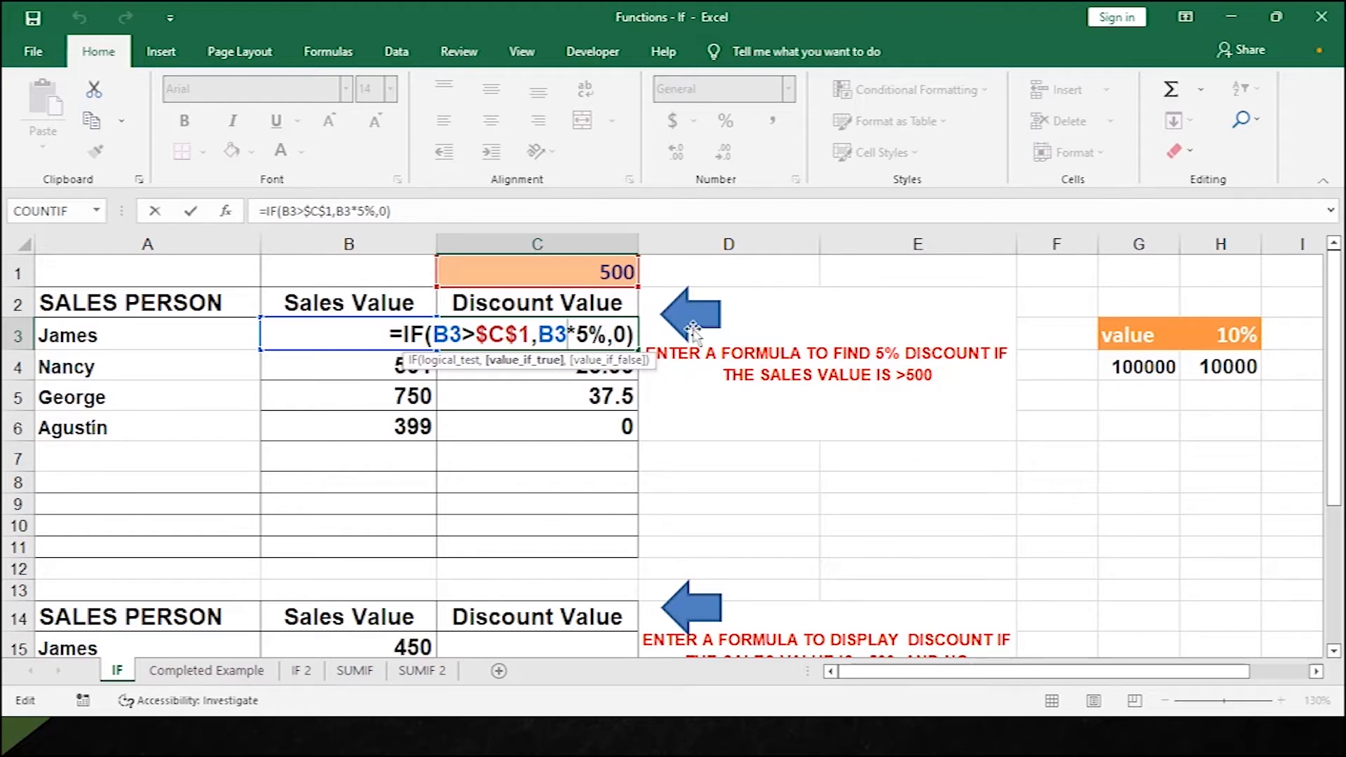
key(Return)
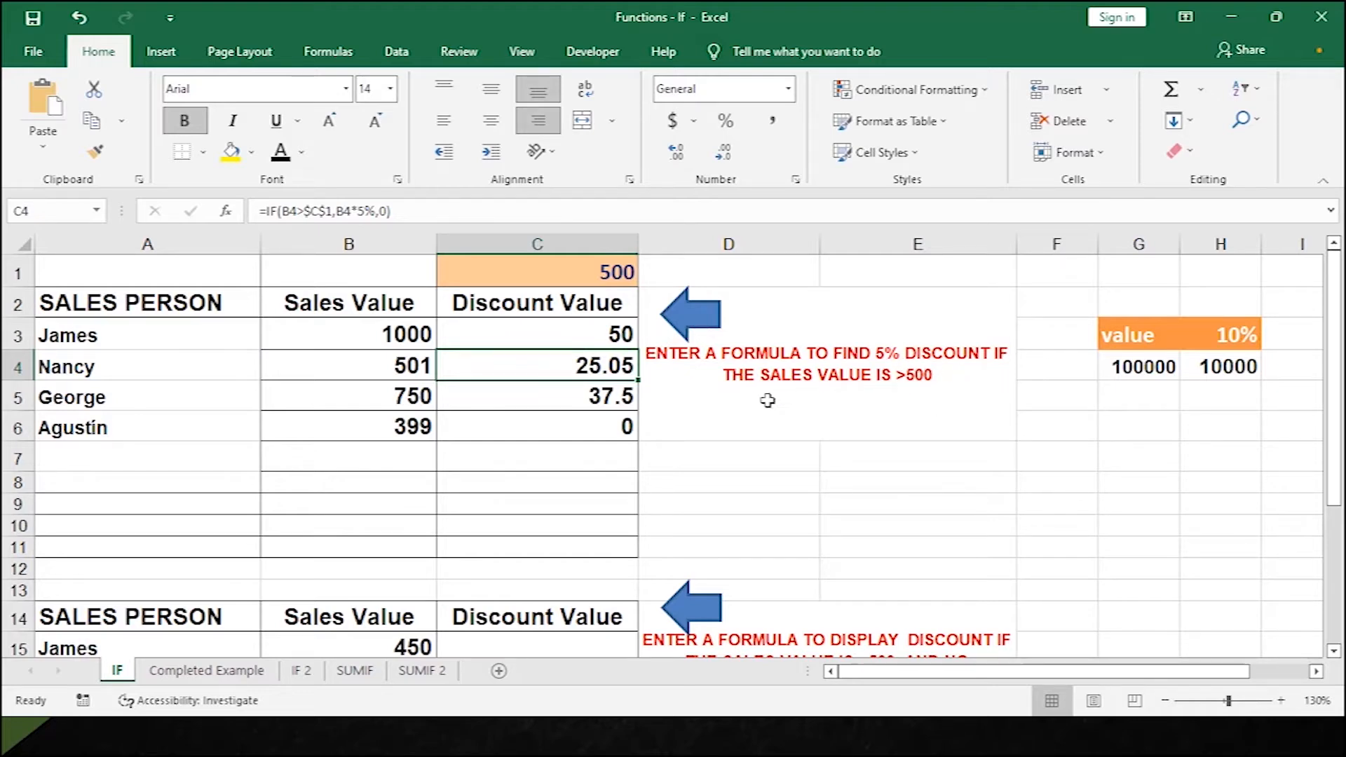
Enter =IF(B15>$C$1,"DISCOUNT","NO DISCOUNT") in C15 for James's 450 sale.
scroll(623, 476, down, 3)
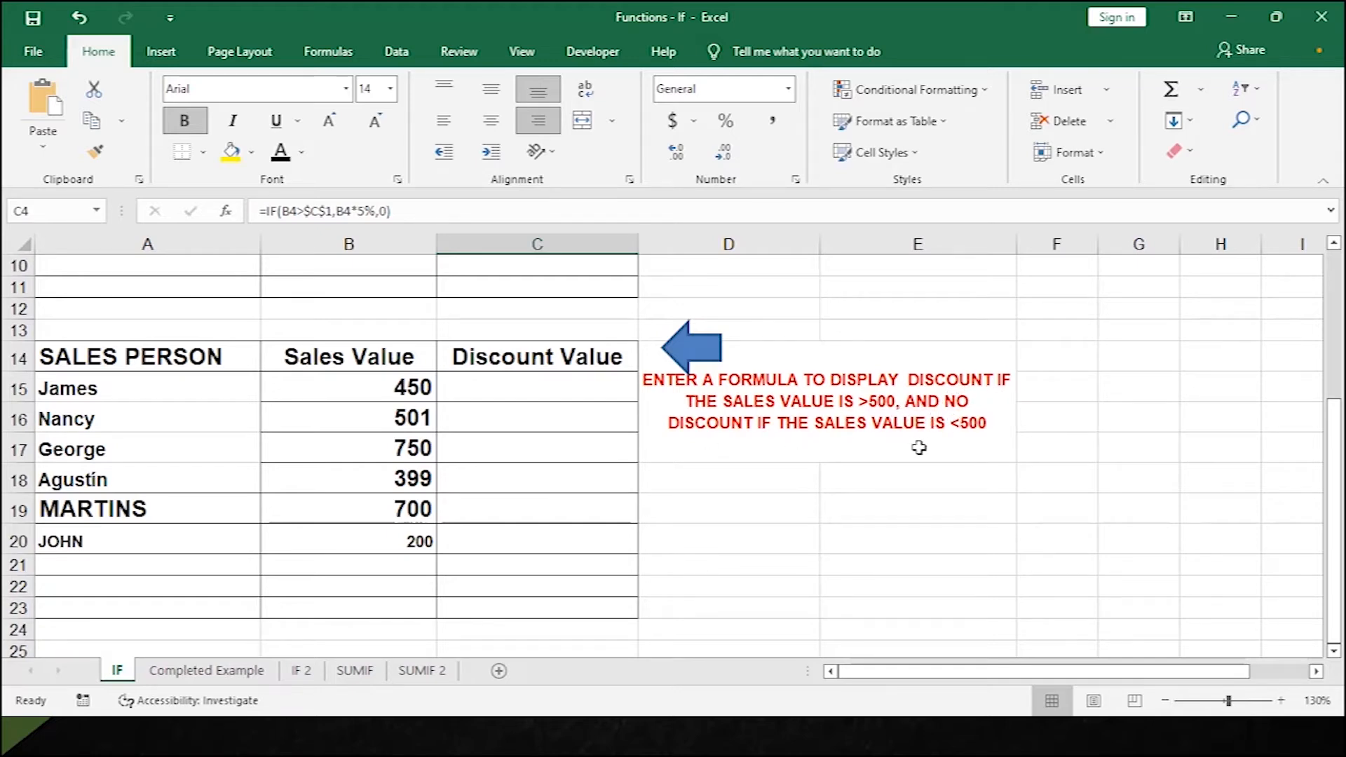
click(558, 387)
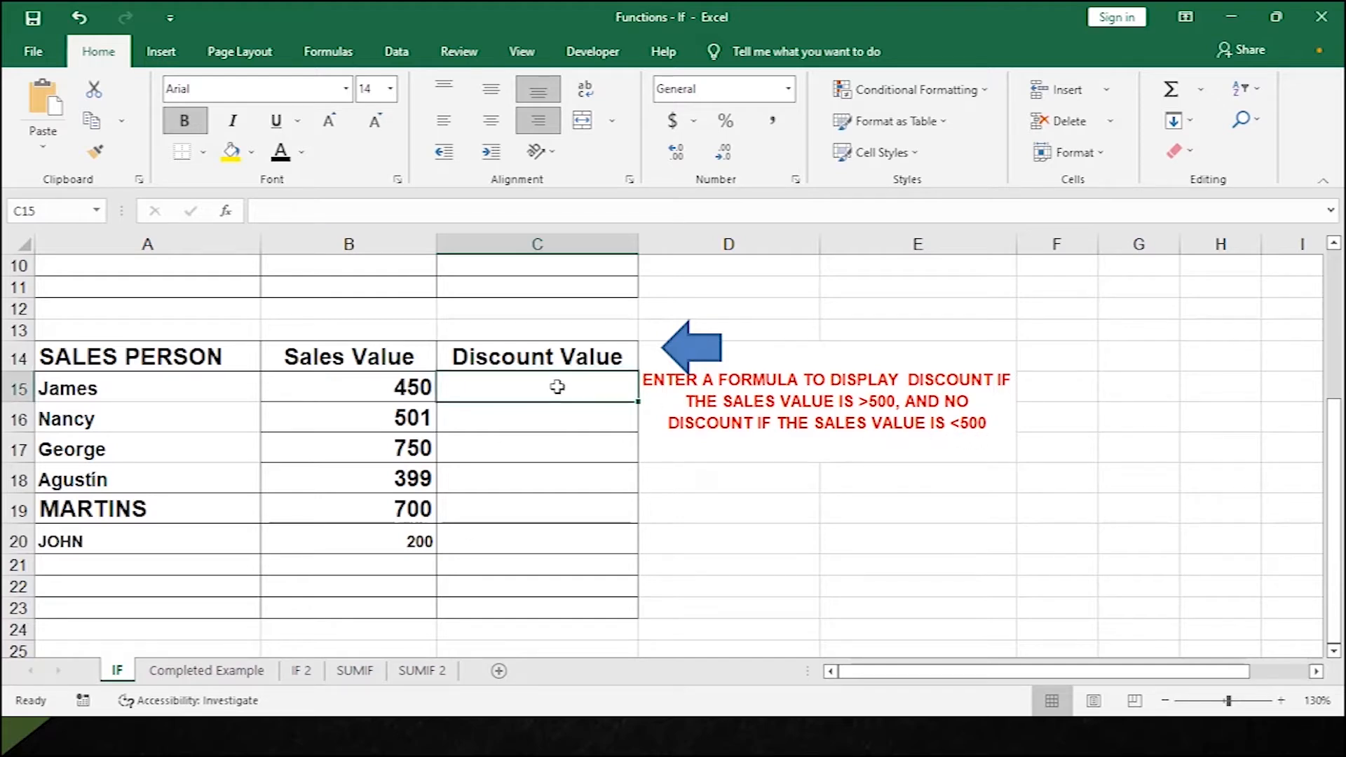
text(=)
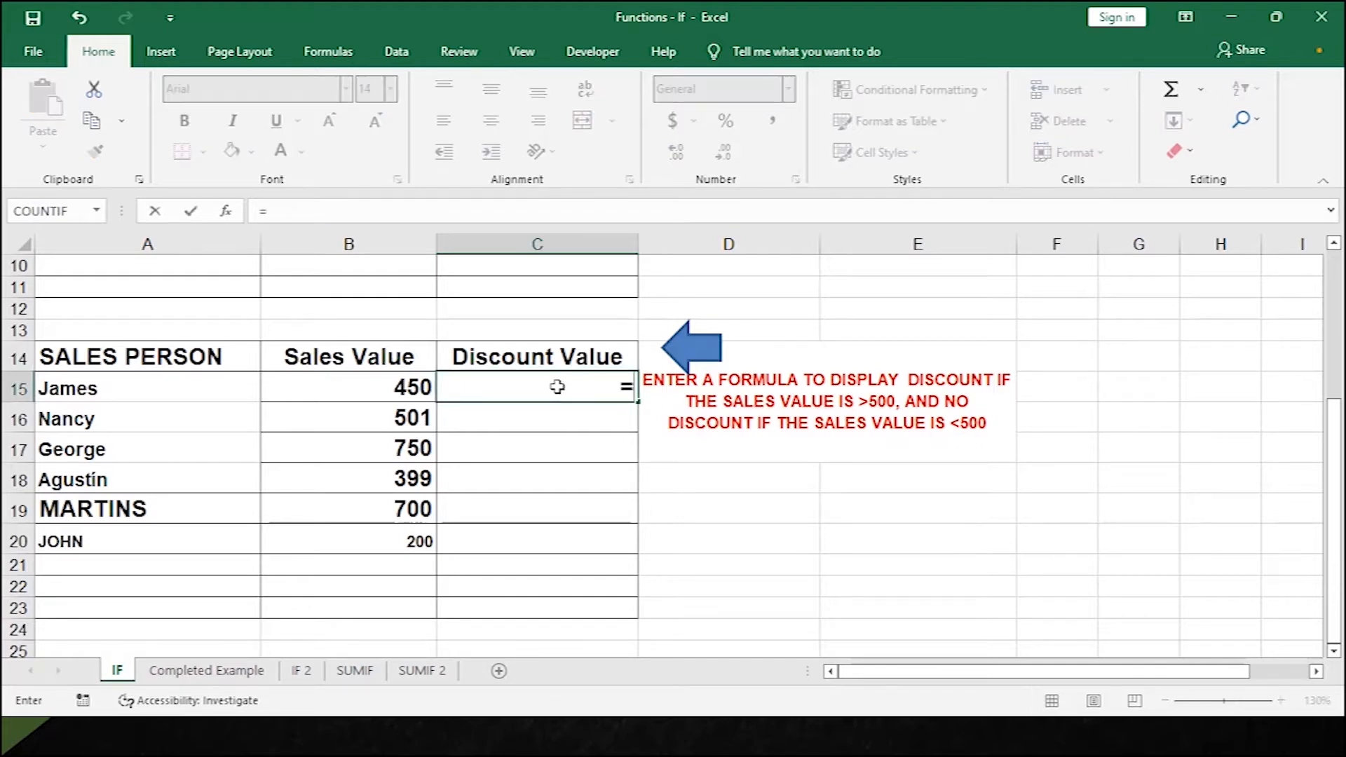
text(IF()
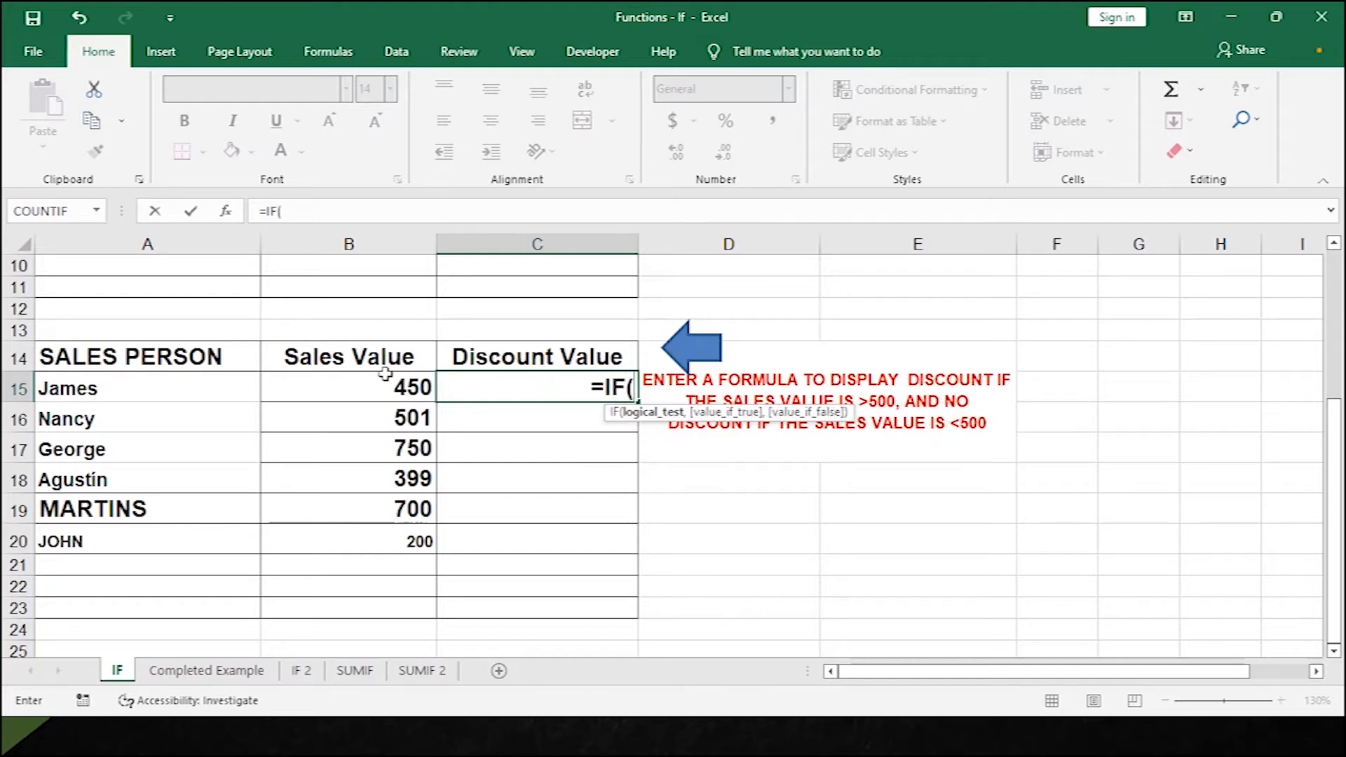
click(370, 378)
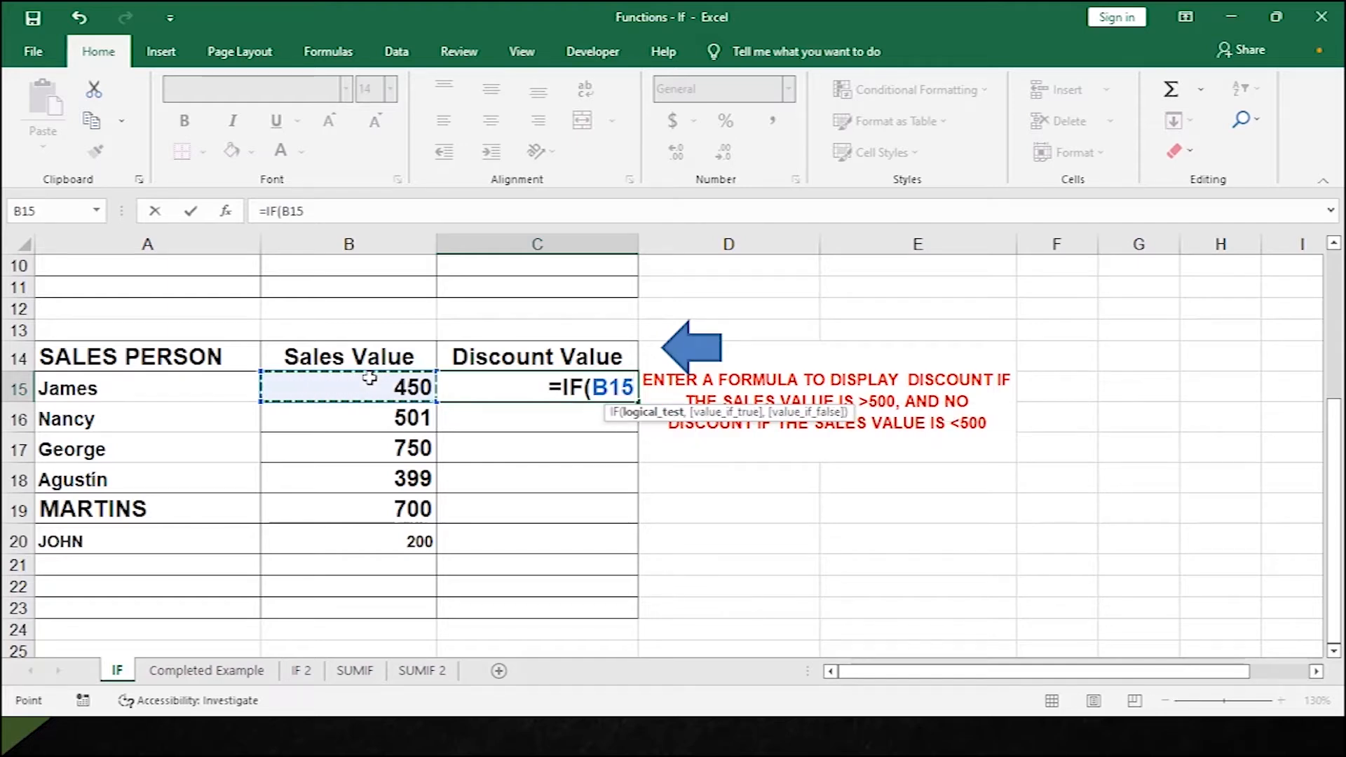
text(>)
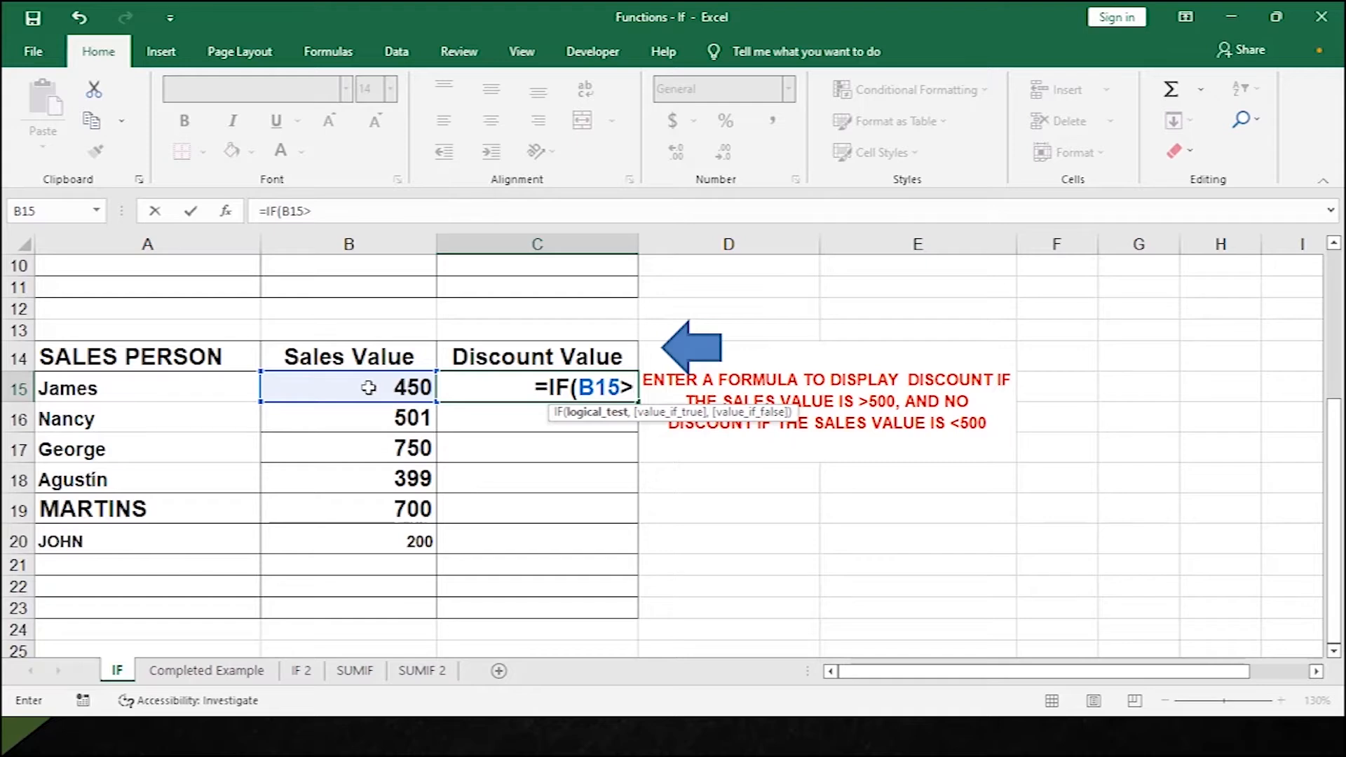
scroll(467, 320, up, 3)
click(526, 272)
scroll(526, 421, down, 3)
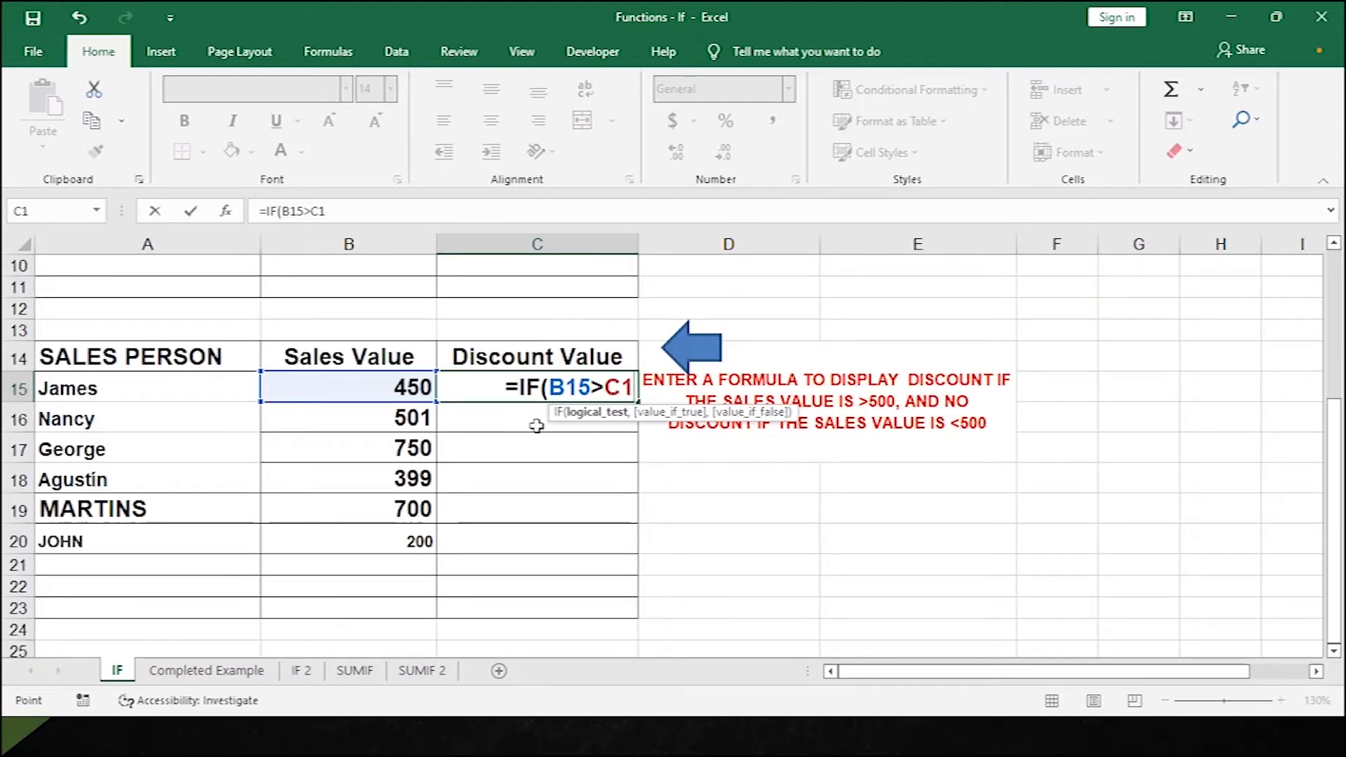
key(F4)
text(,)
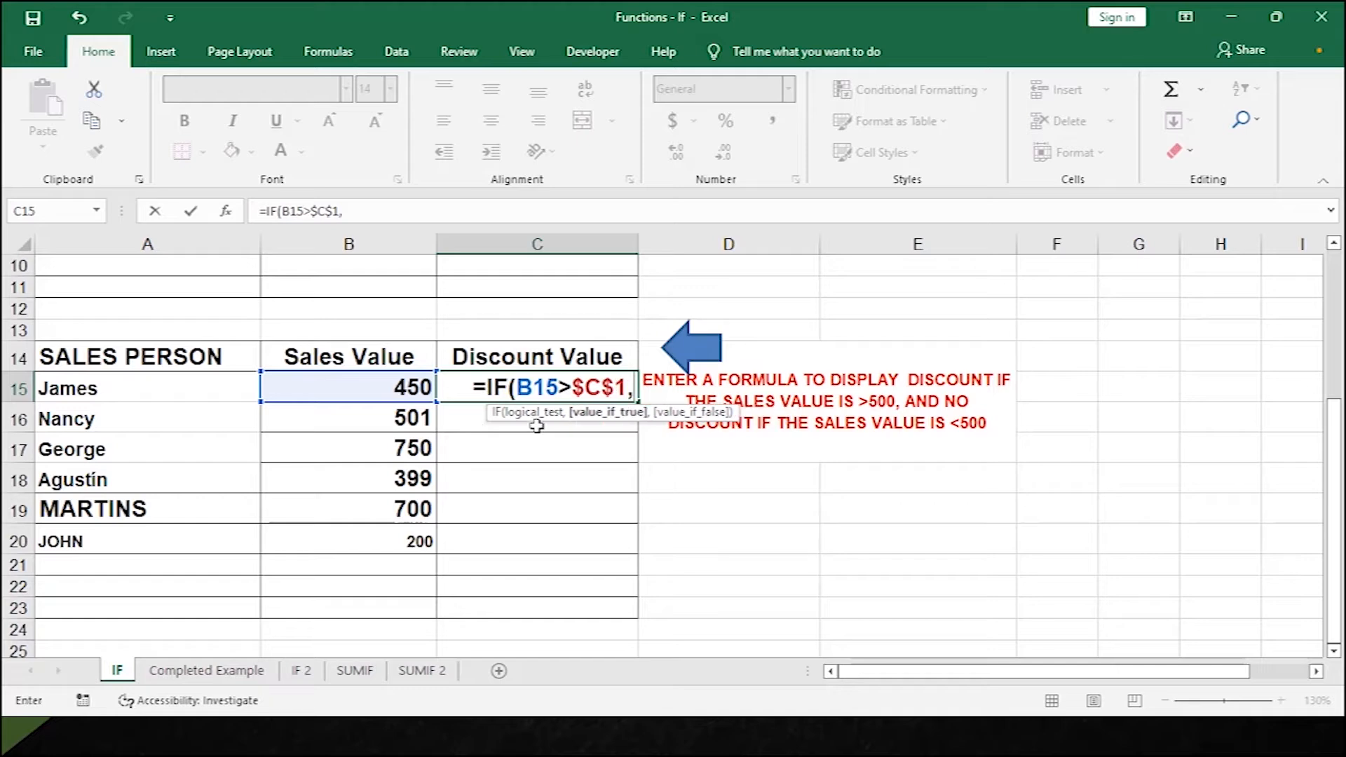
text(")
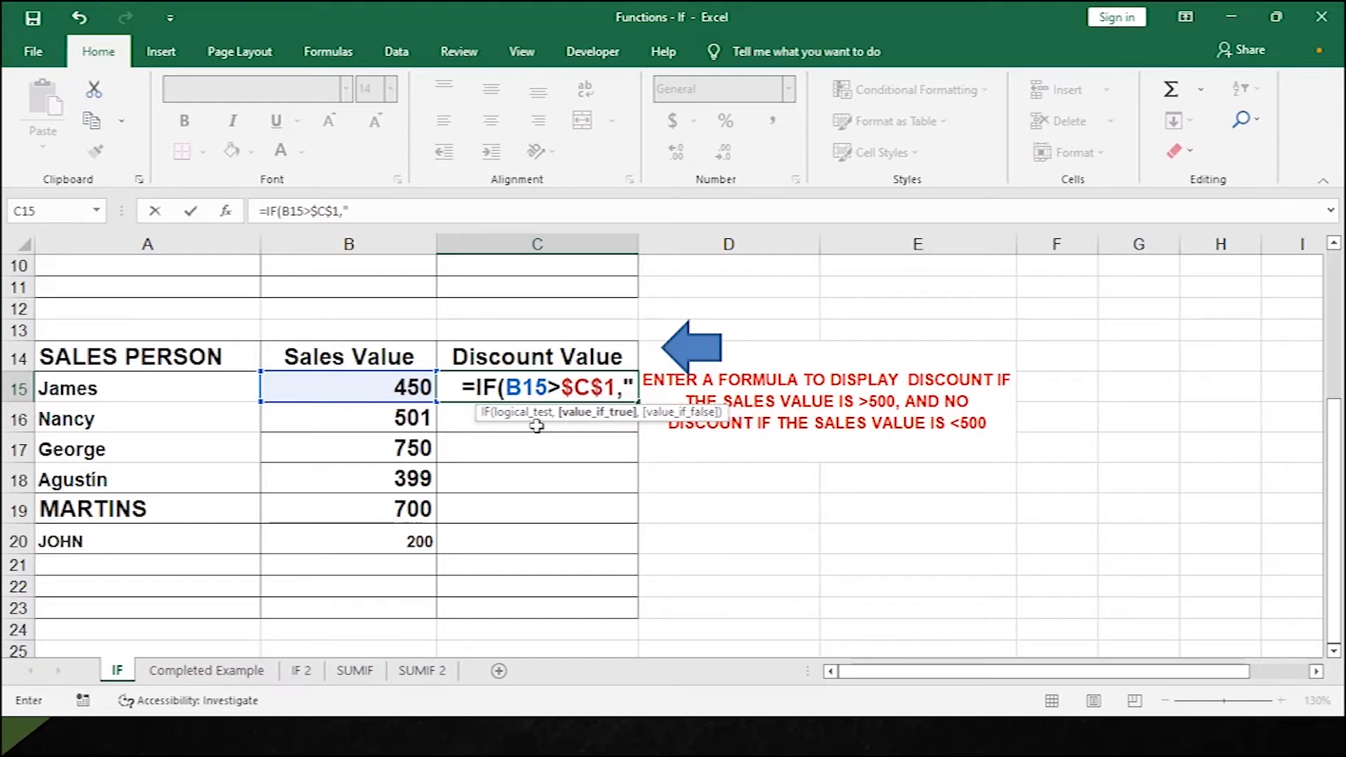
text(DISC)
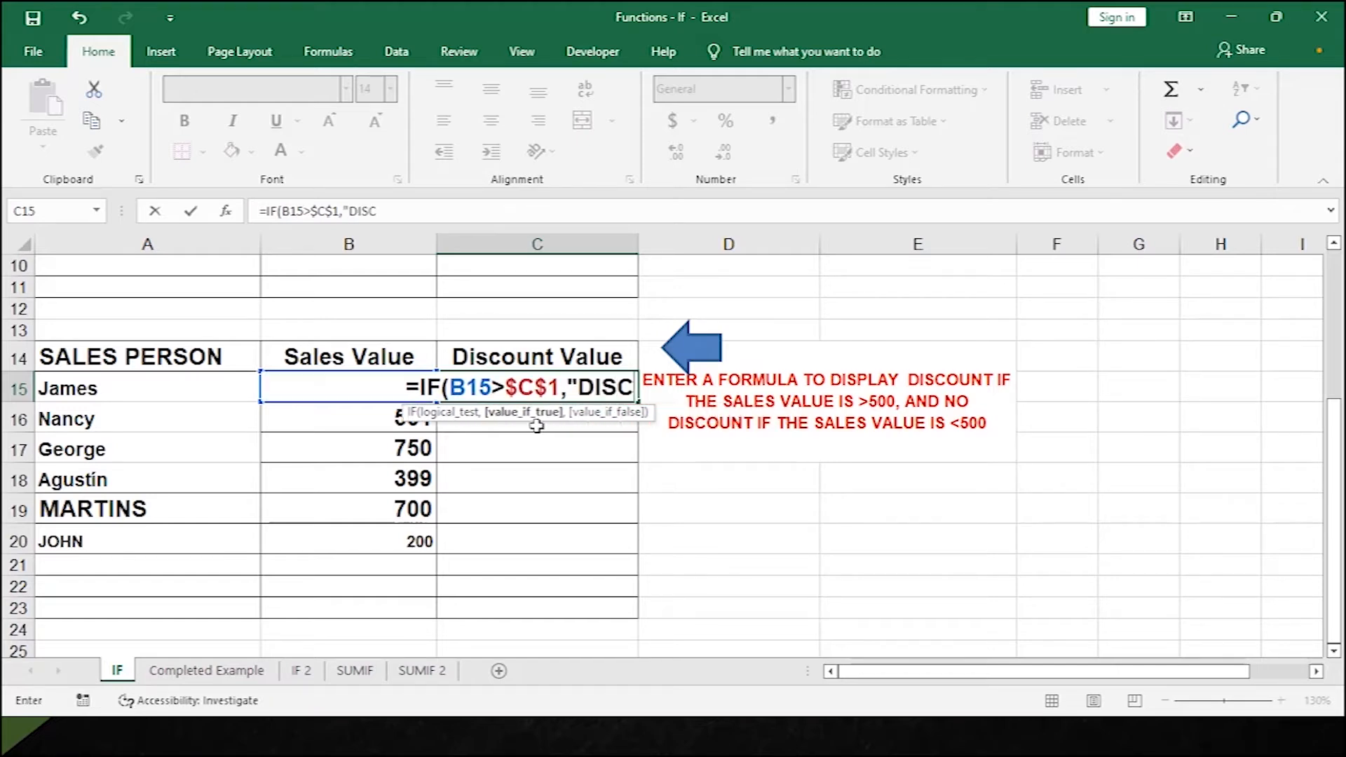
text(OUNT",)
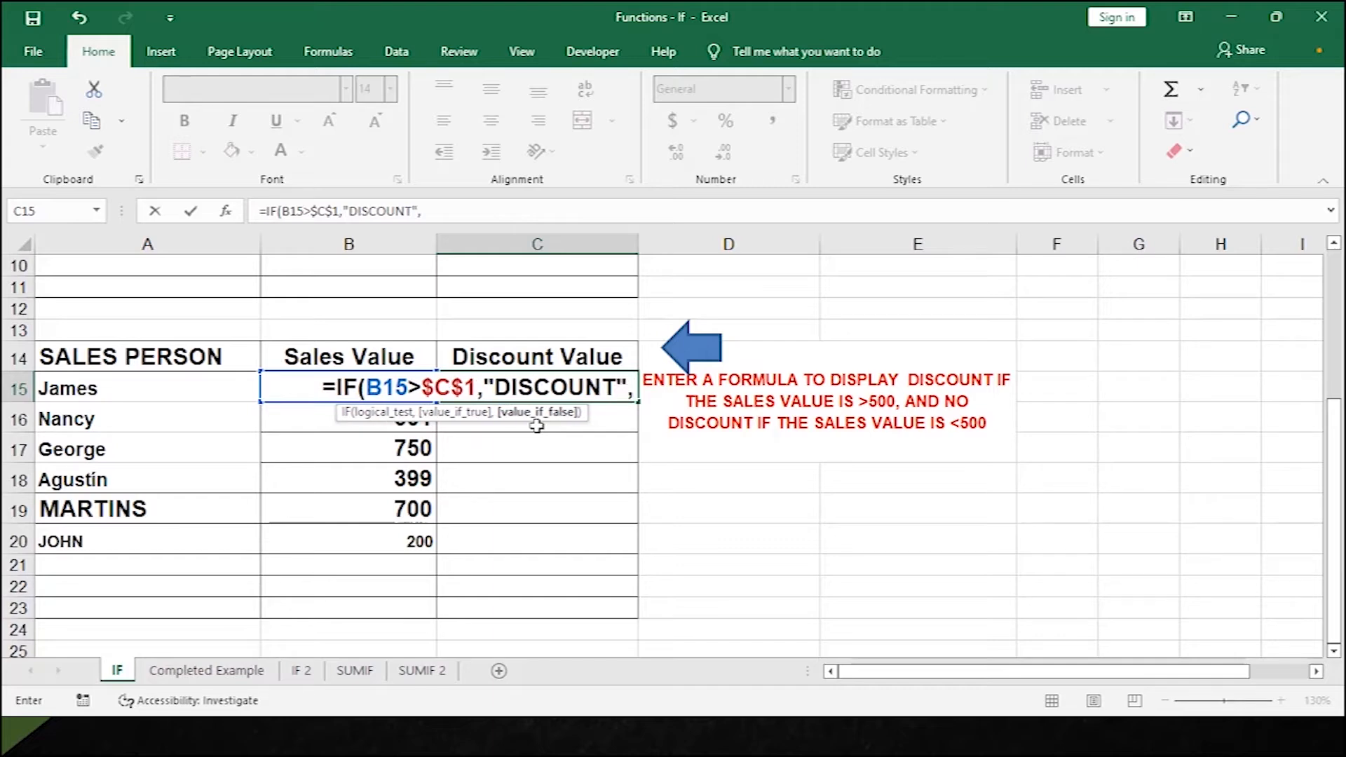
text(N)
key(BackSpace)
text("NO)
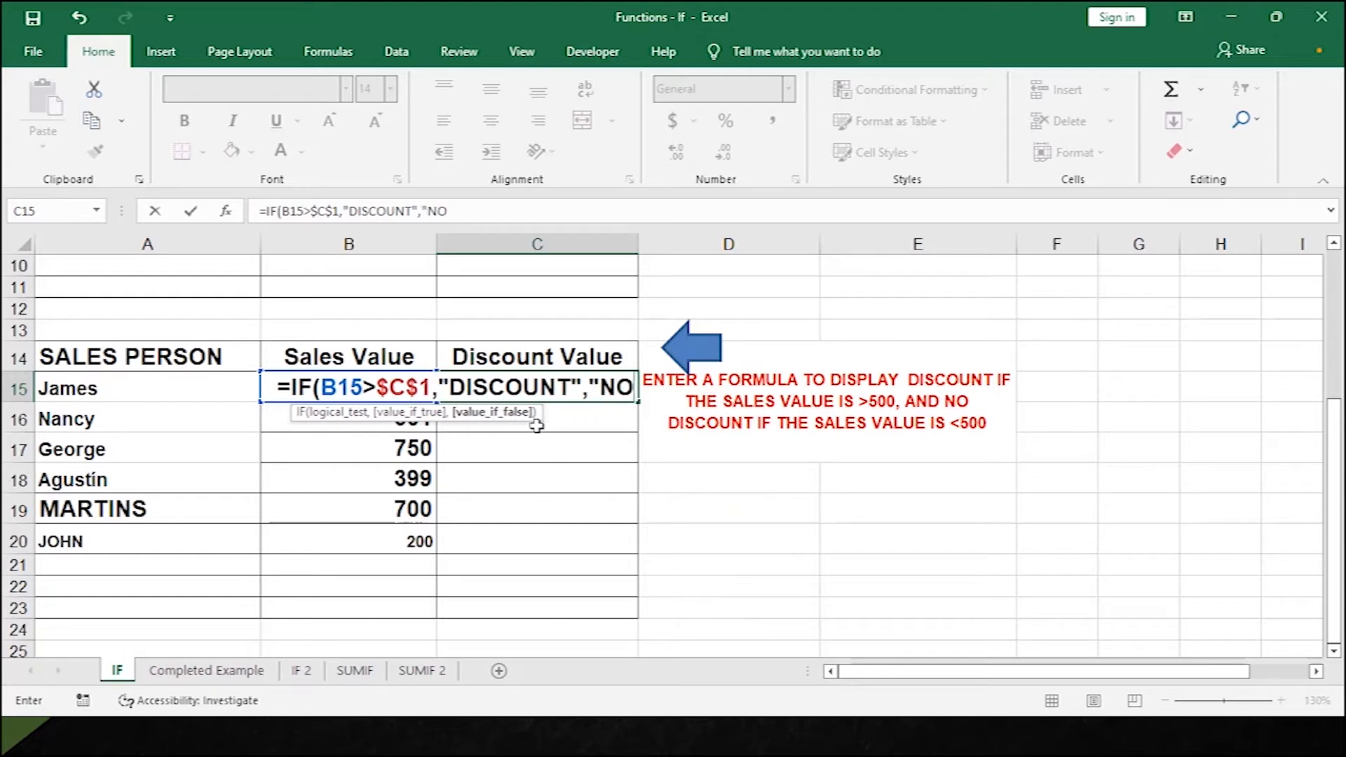
text( DISCOUNT)
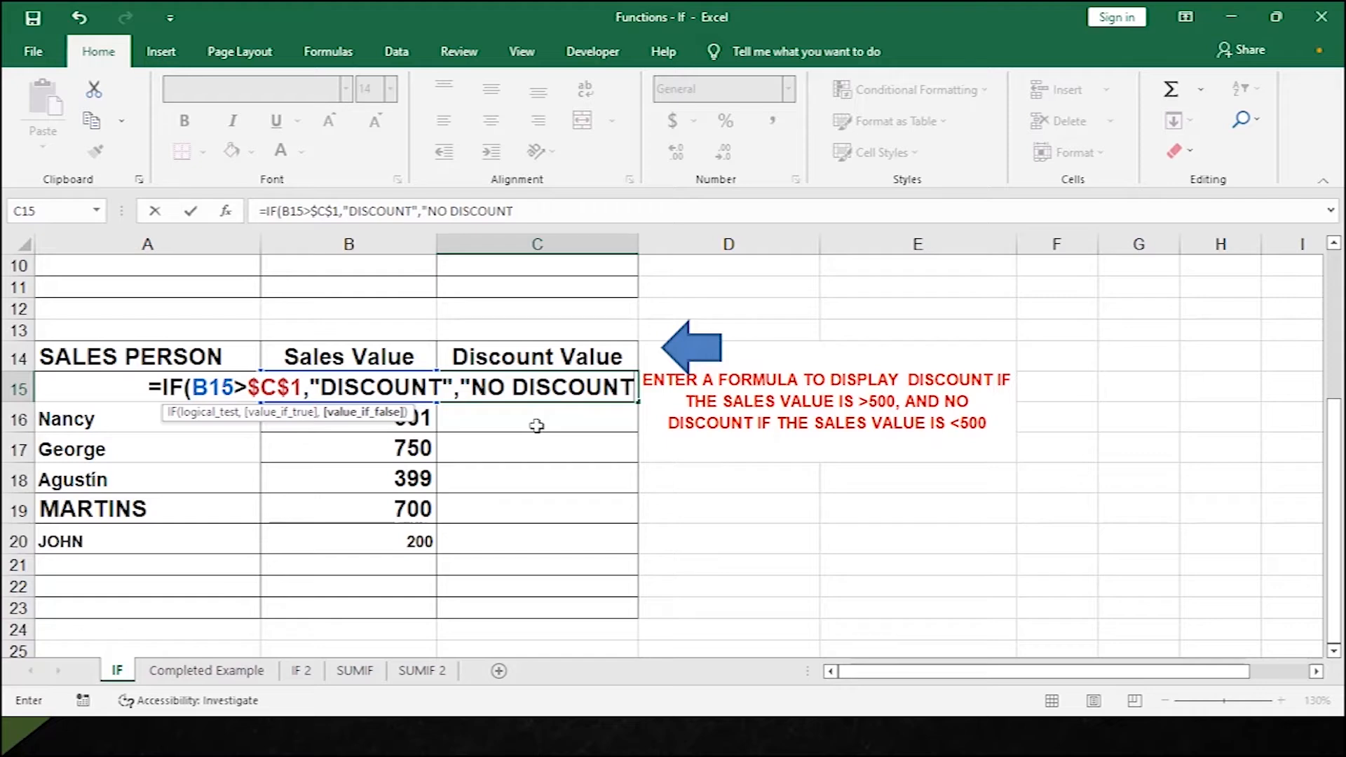
text("))
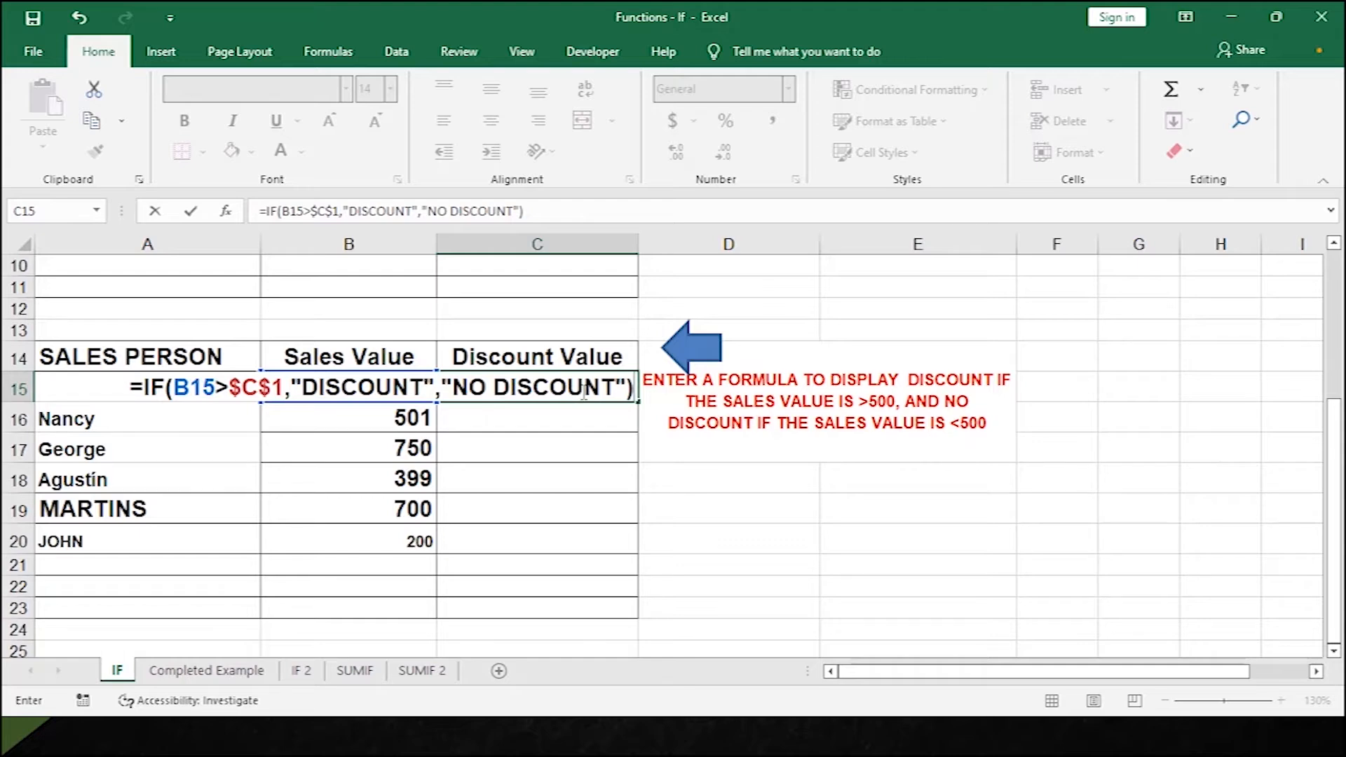
key(Return)
Fill the DISCOUNT / NO DISCOUNT formula down to C20 and select C15:C20.
click(565, 384)
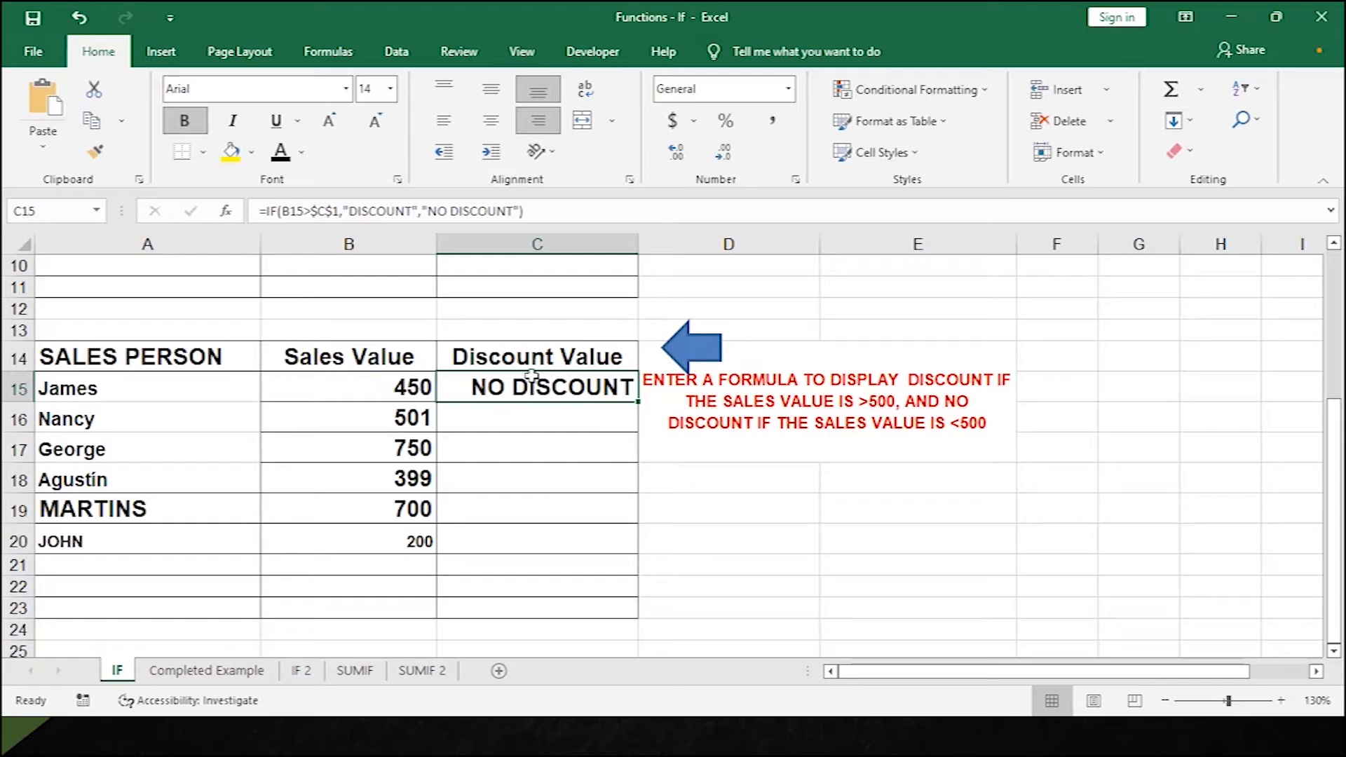
click(315, 387)
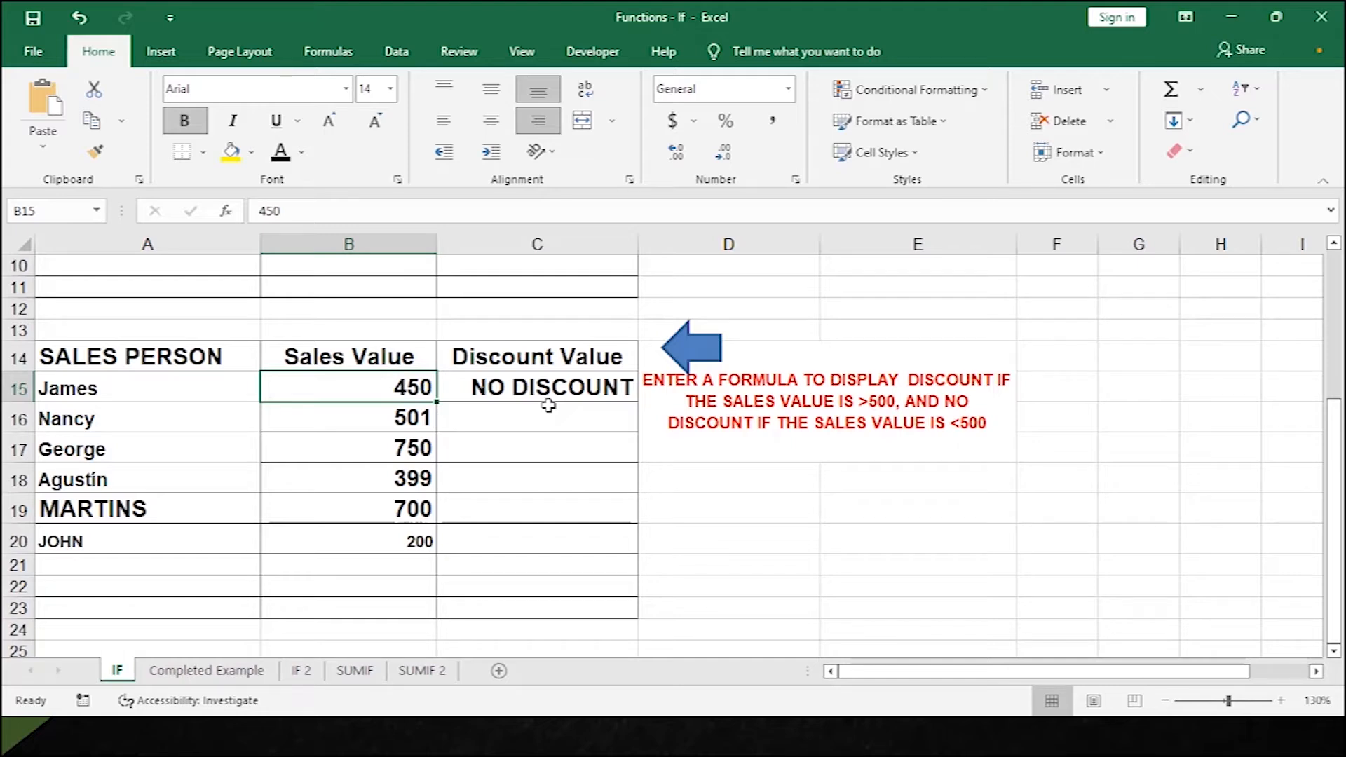
click(494, 390)
double_click(638, 406)
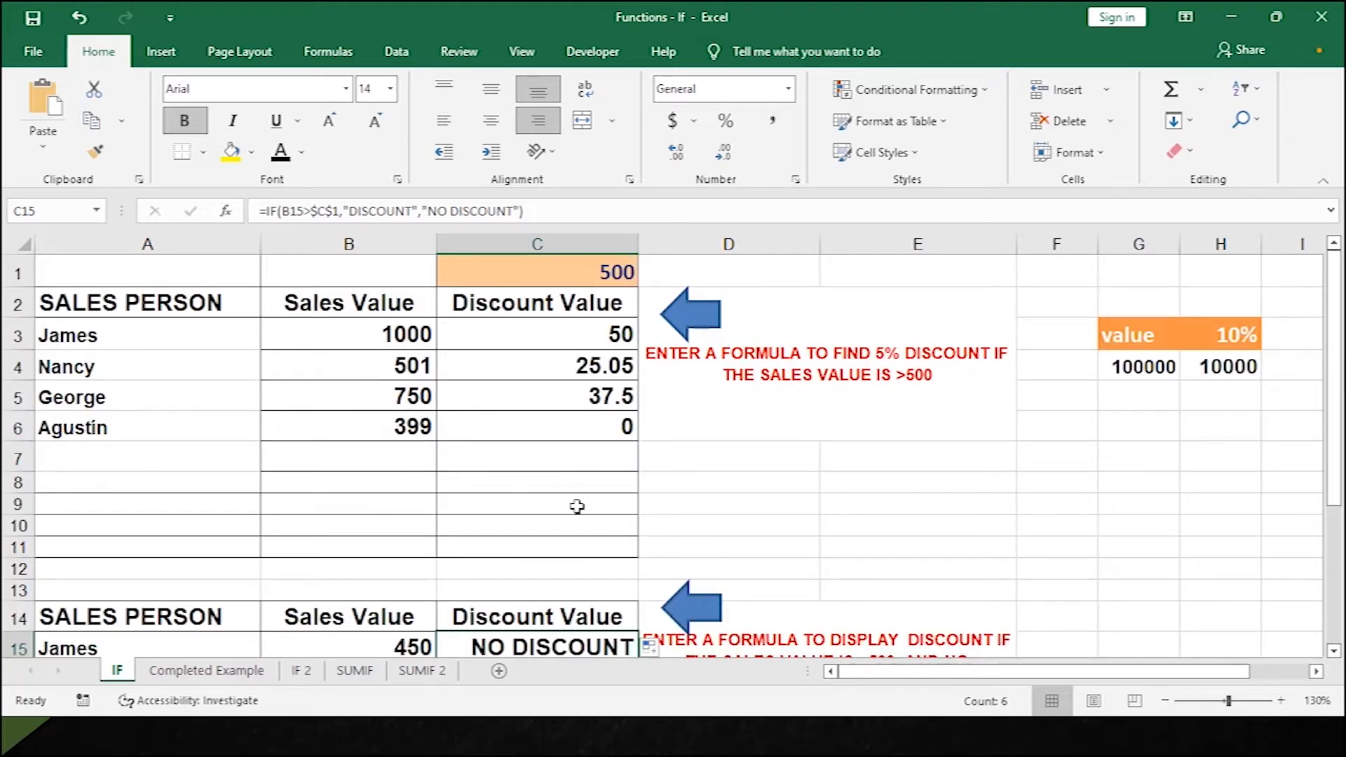
scroll(571, 501, down, 4)
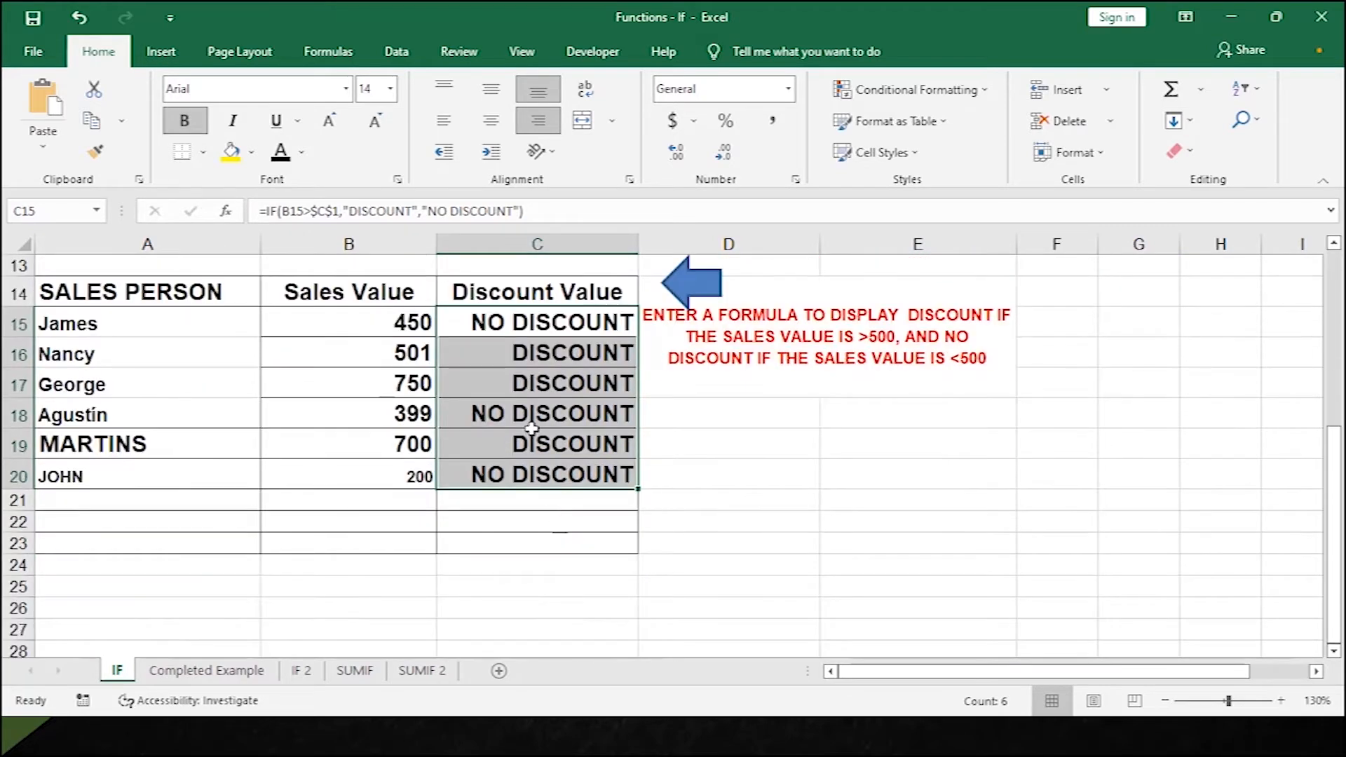
scroll(536, 431, up, 2)
scroll(538, 437, down, 1)
drag(561, 391, 584, 537)
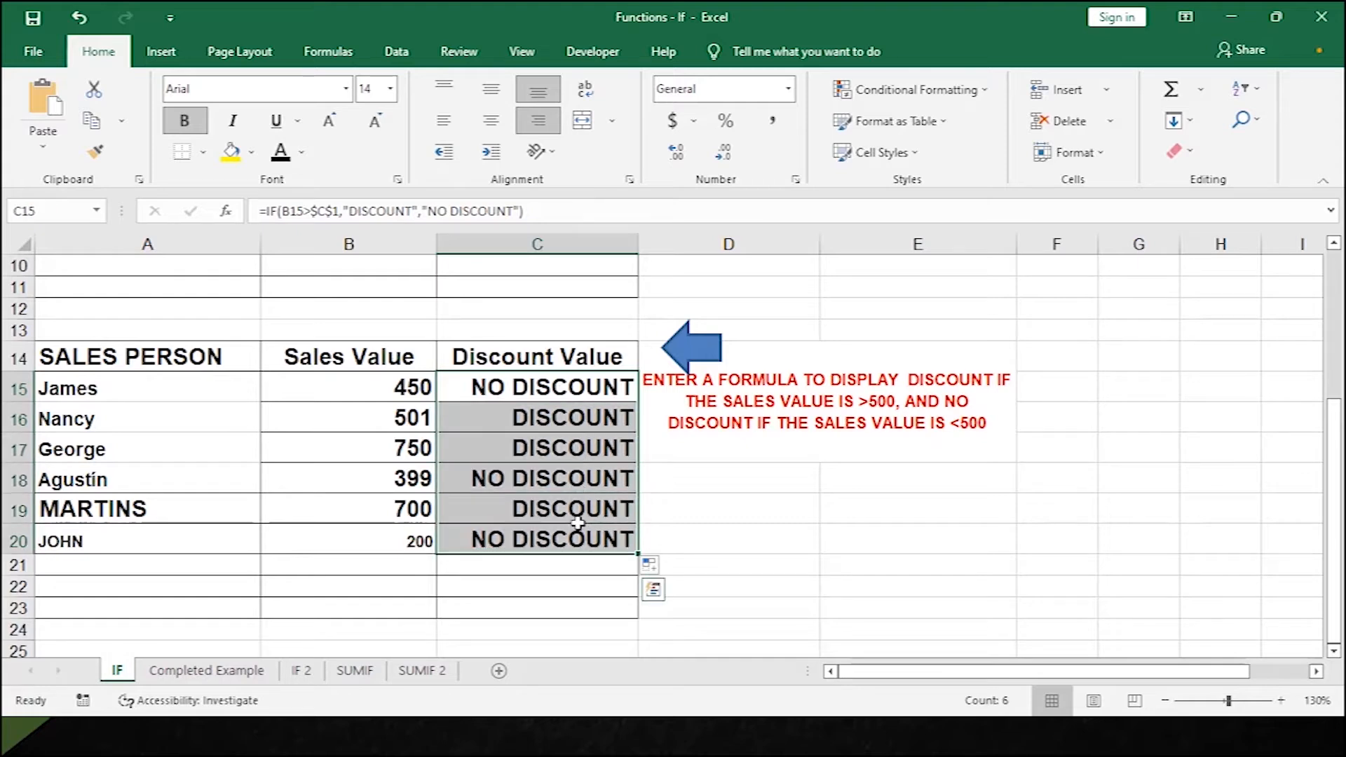
Clear C15:C20 and insert the IF function into C15 from the Logical functions list.
key(Delete)
click(560, 391)
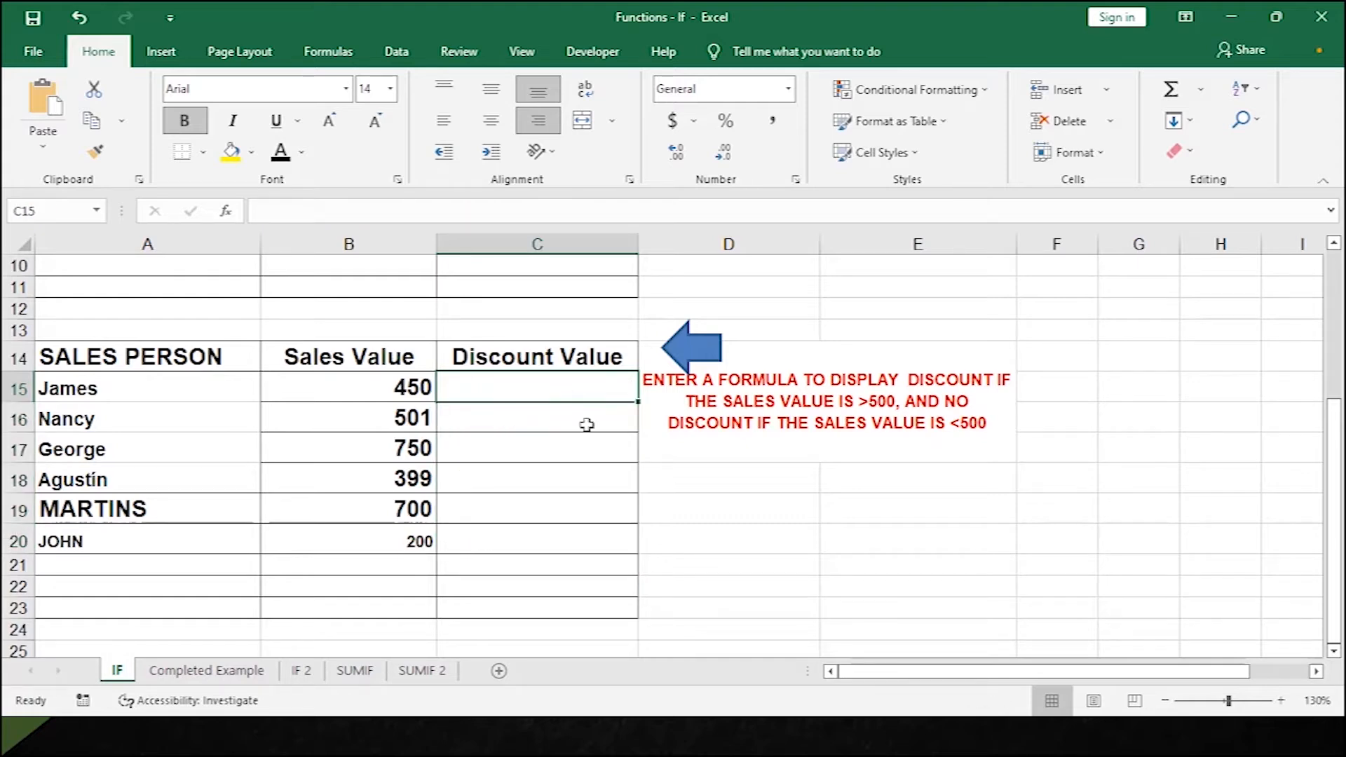
click(330, 56)
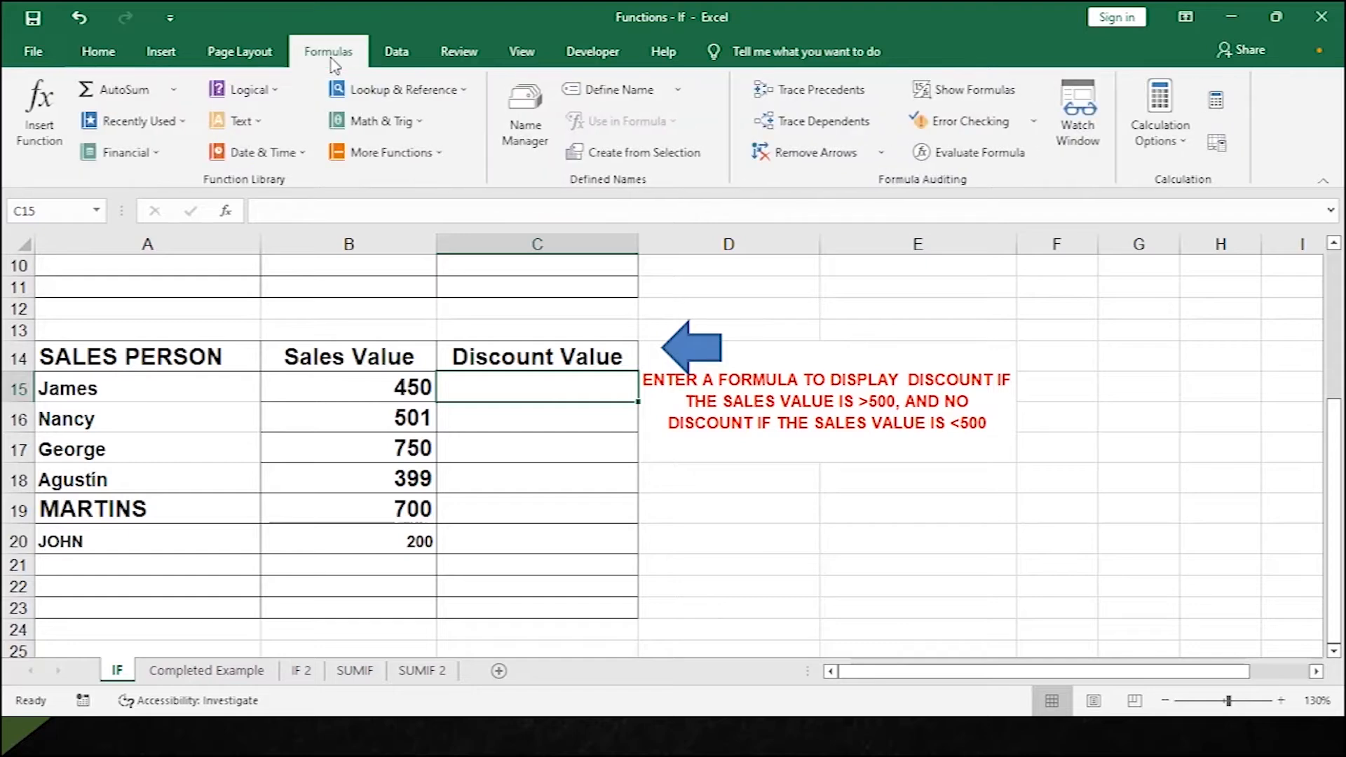
click(266, 96)
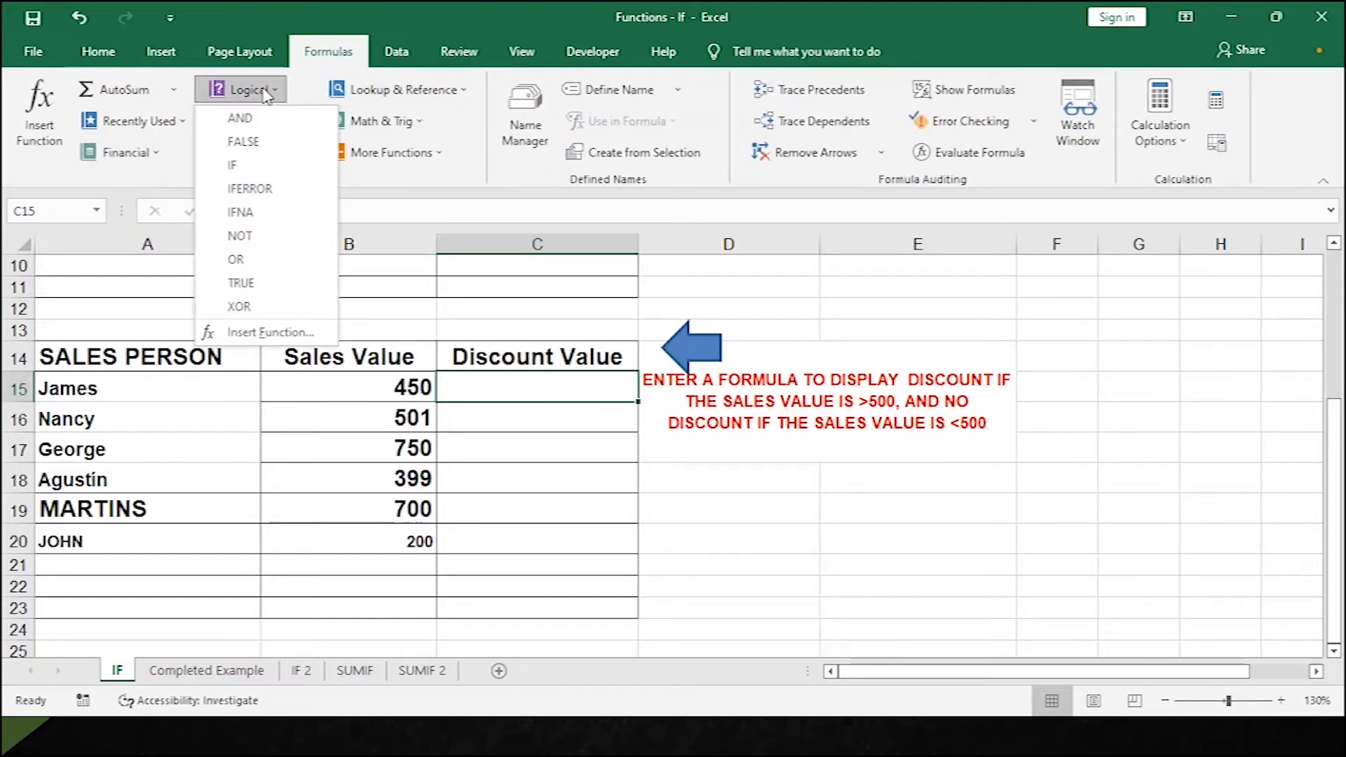
click(238, 166)
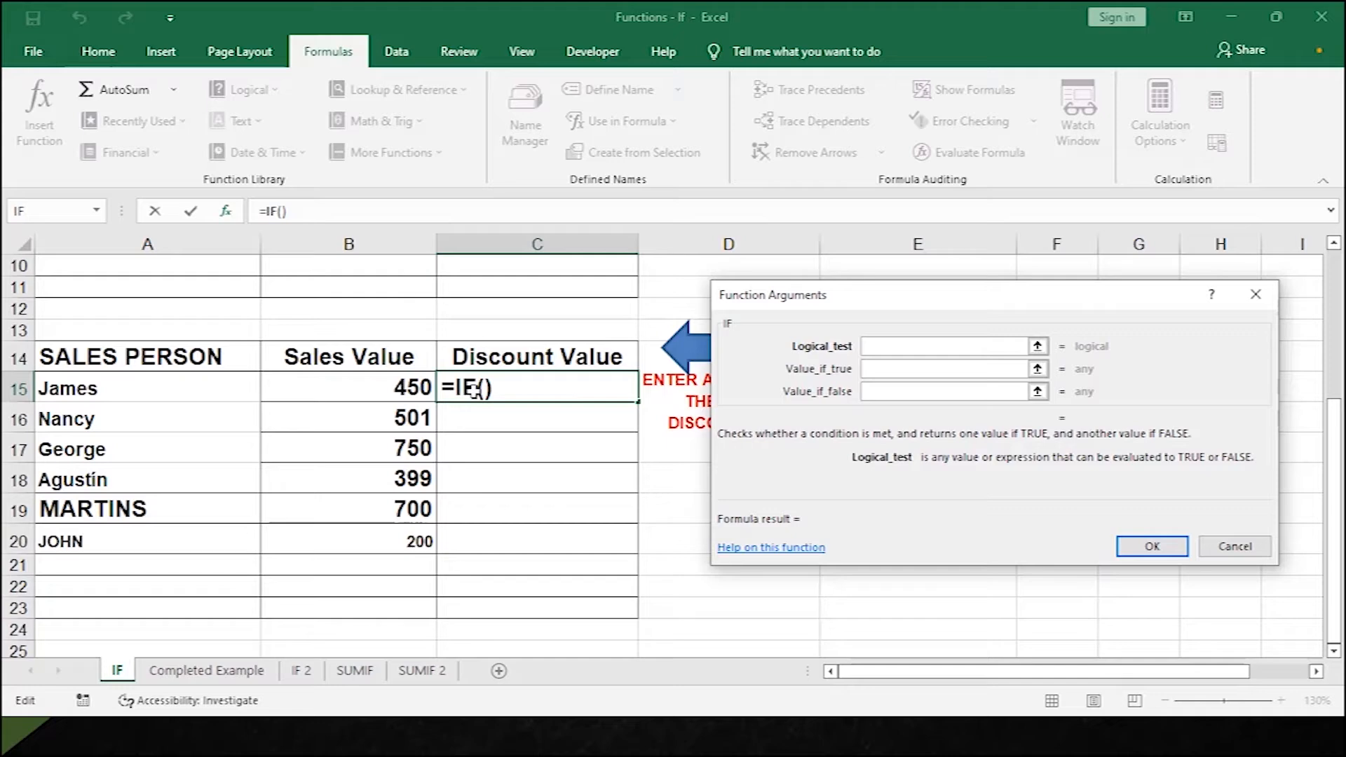
Set IF arguments B15>500, "DISCOUNT", "NO DISCOUNT" and fill the formula down to C20.
click(375, 384)
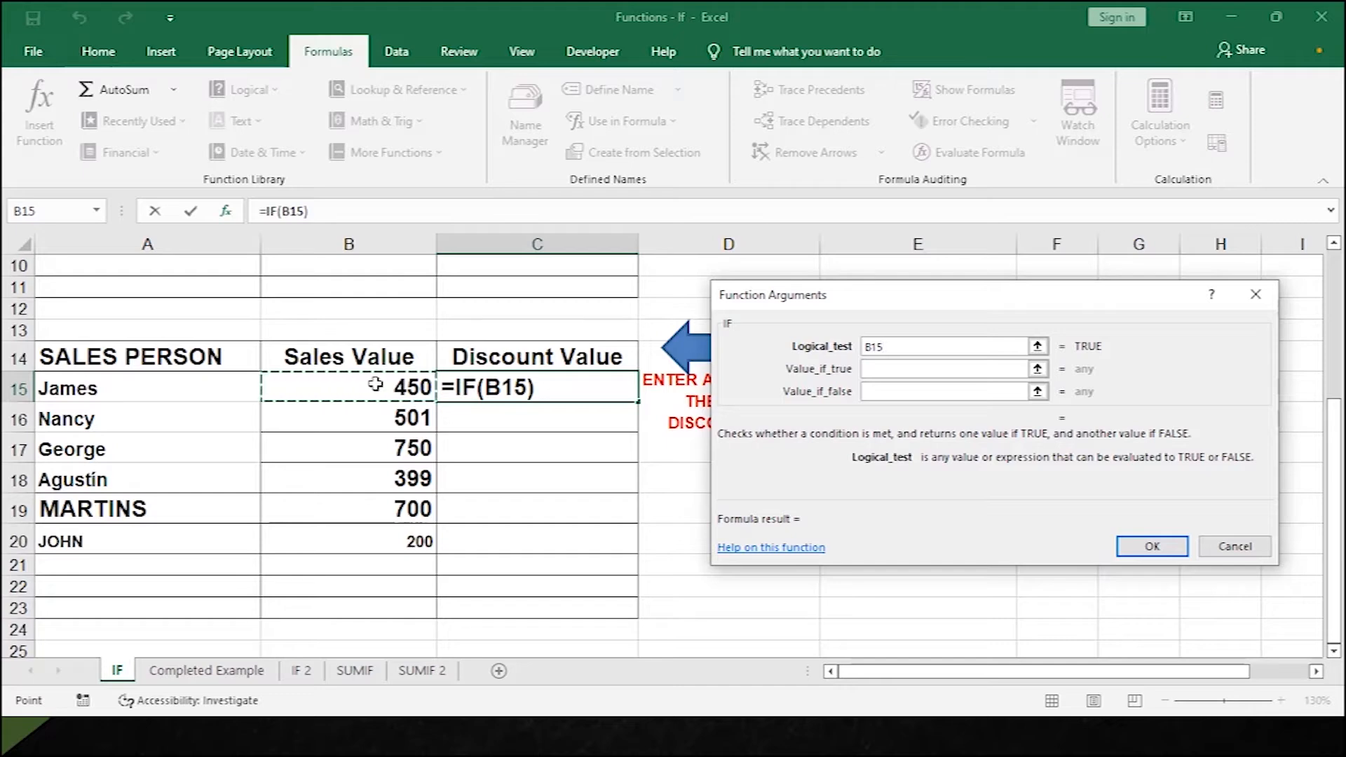
text(>)
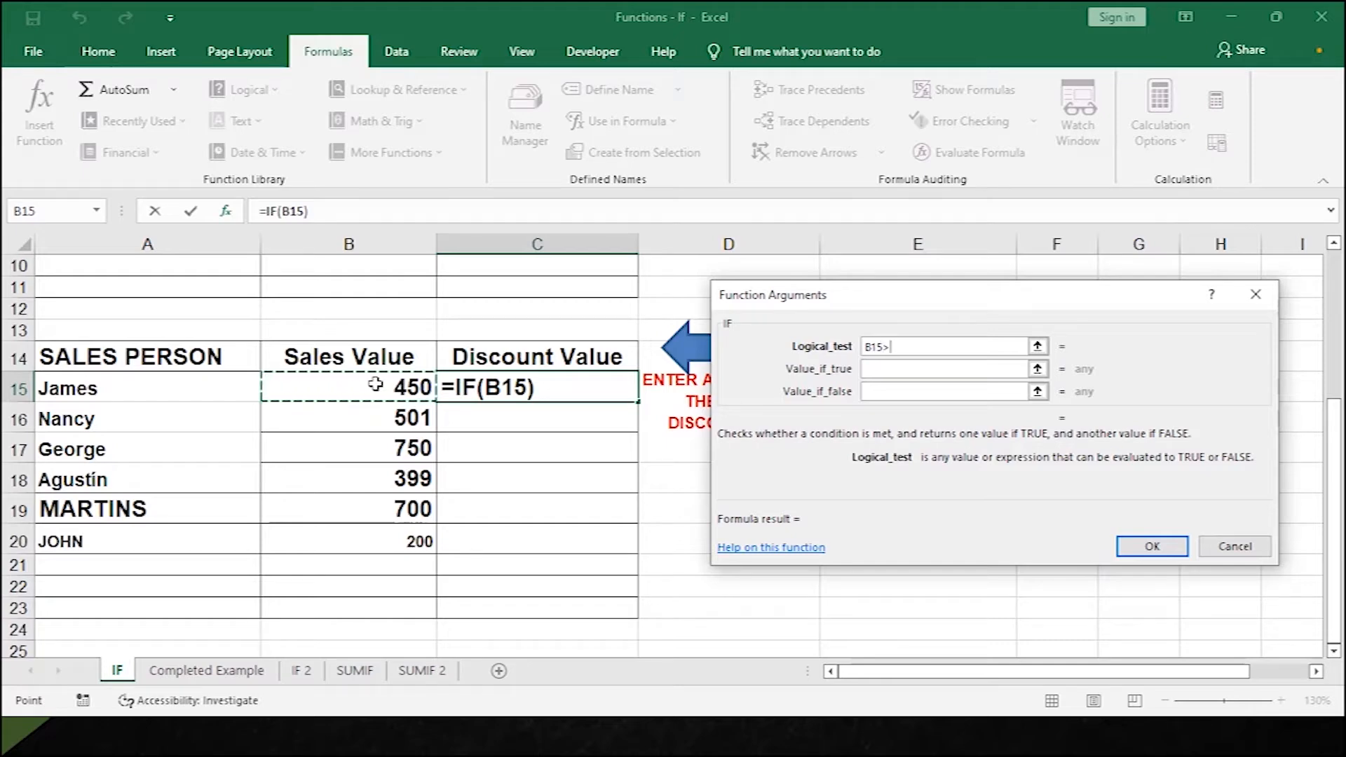
text(500)
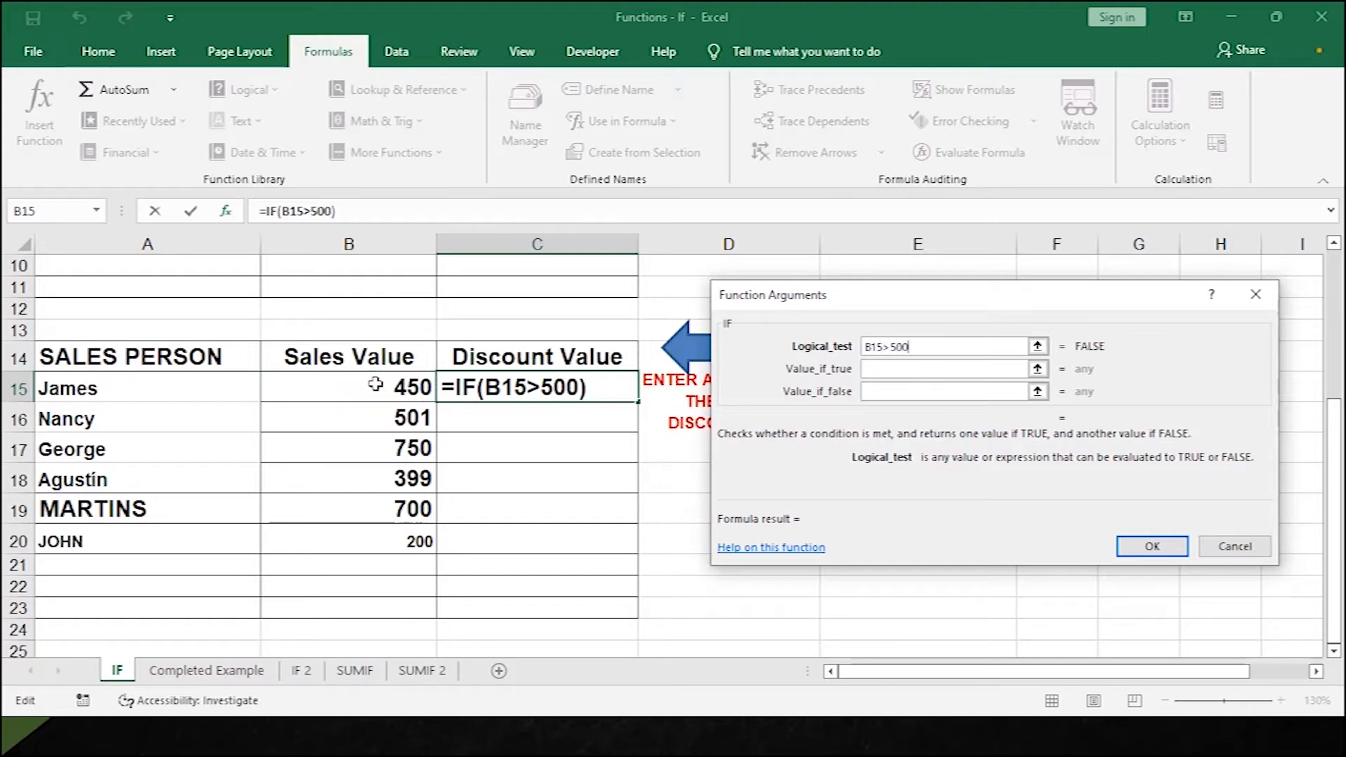
click(881, 372)
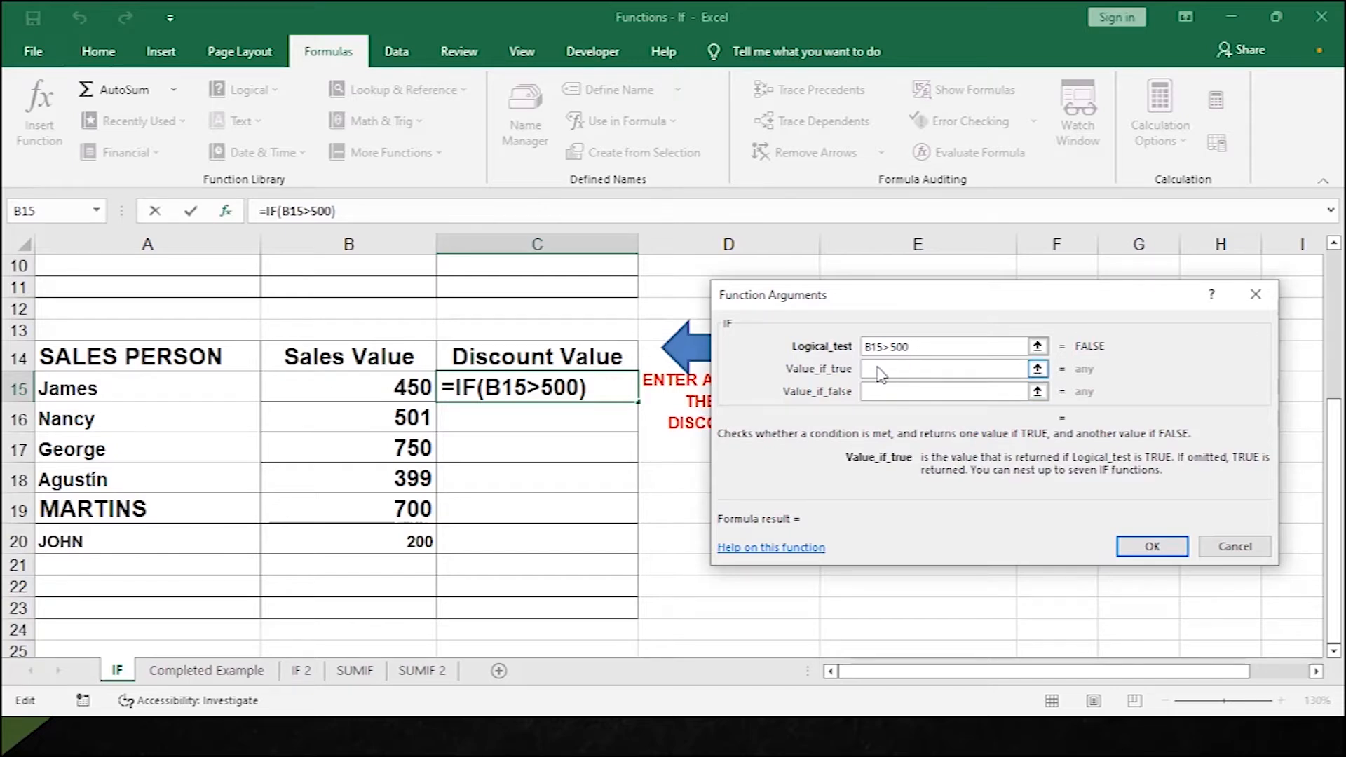
text(DISCOSUNT)
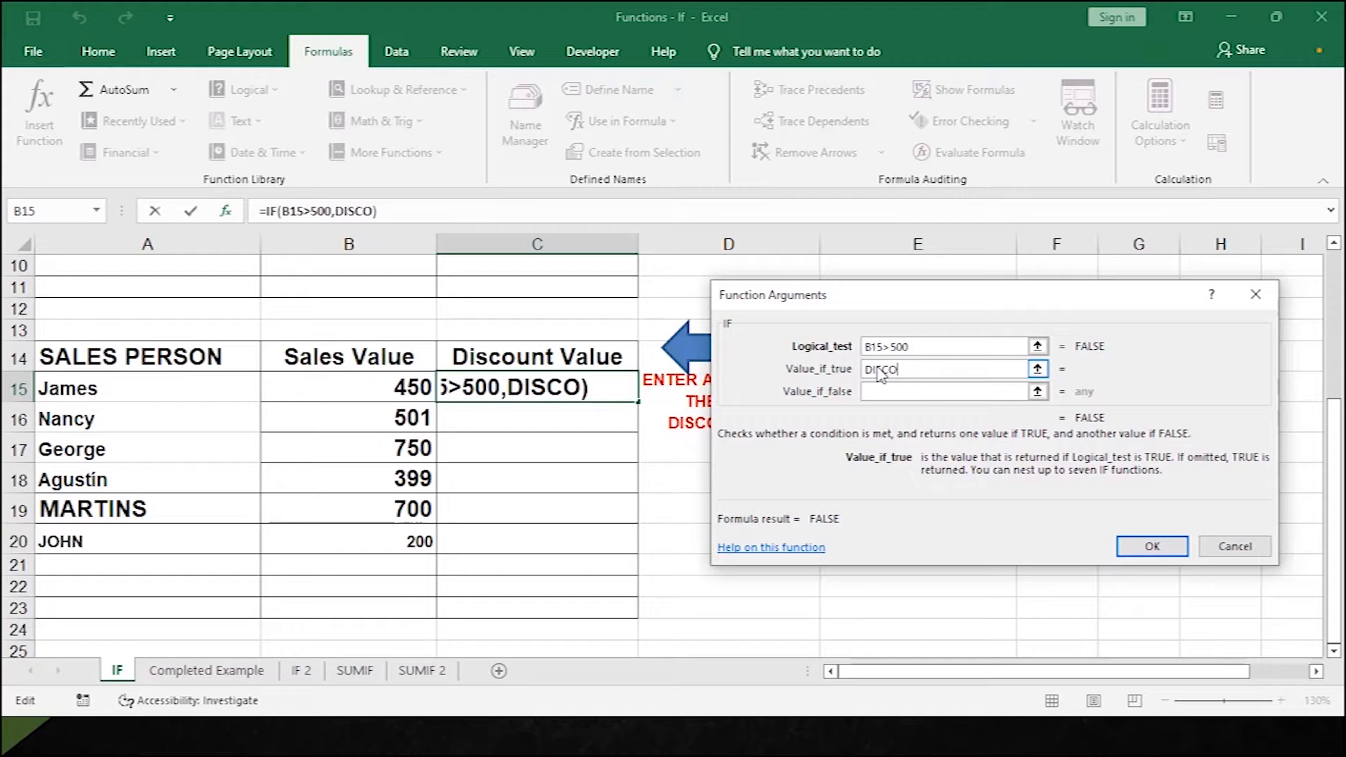
key(BackSpace)
key(BackSpace)
key(BackSpace)
key(BackSpace)
text(UNT)
key(Tab)
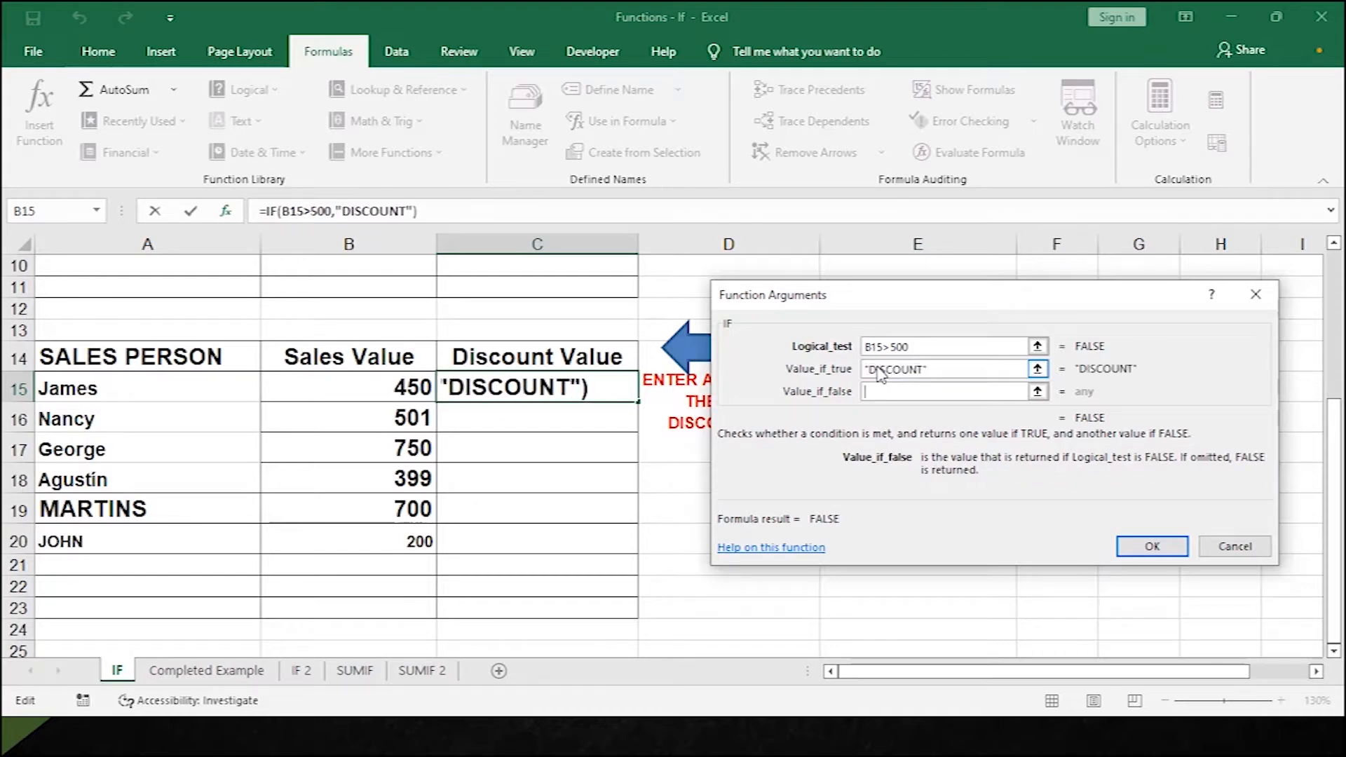
text(NO D)
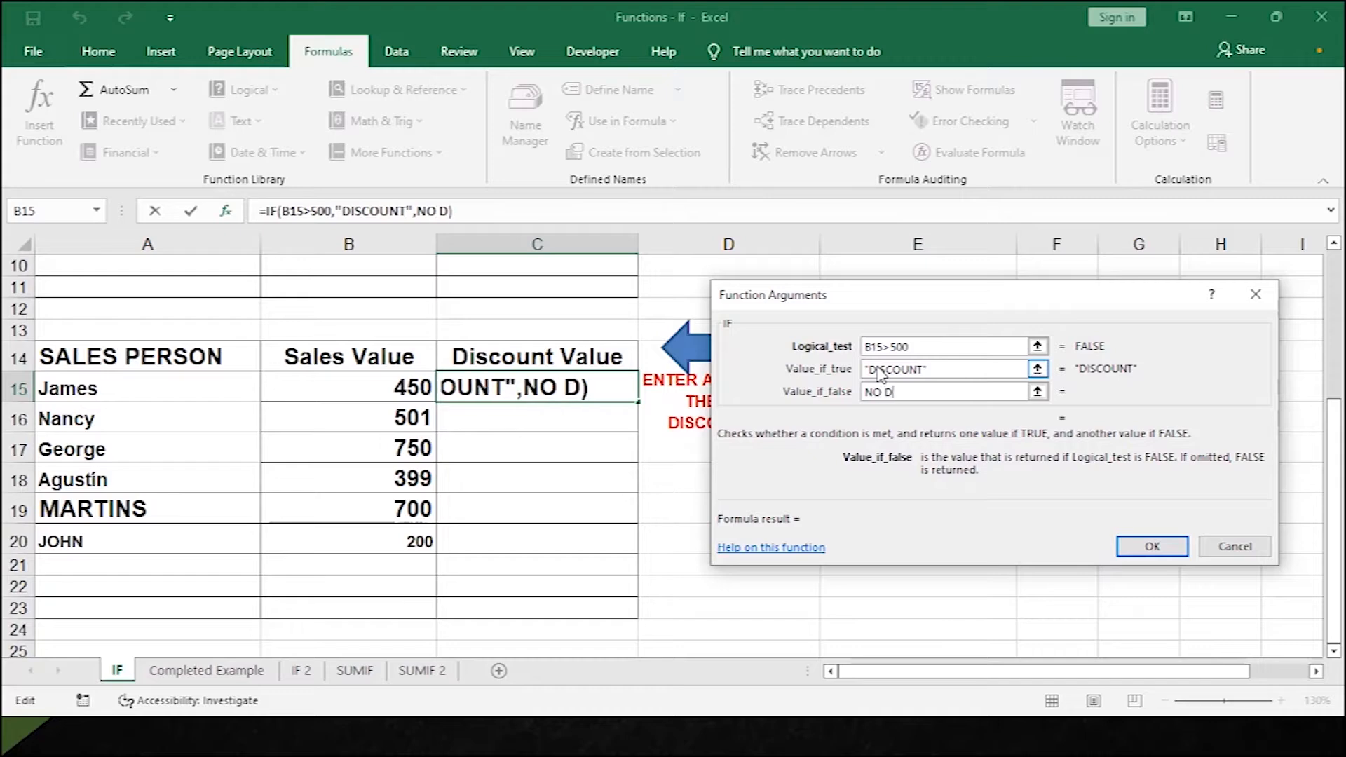
text(ISCOUNT)
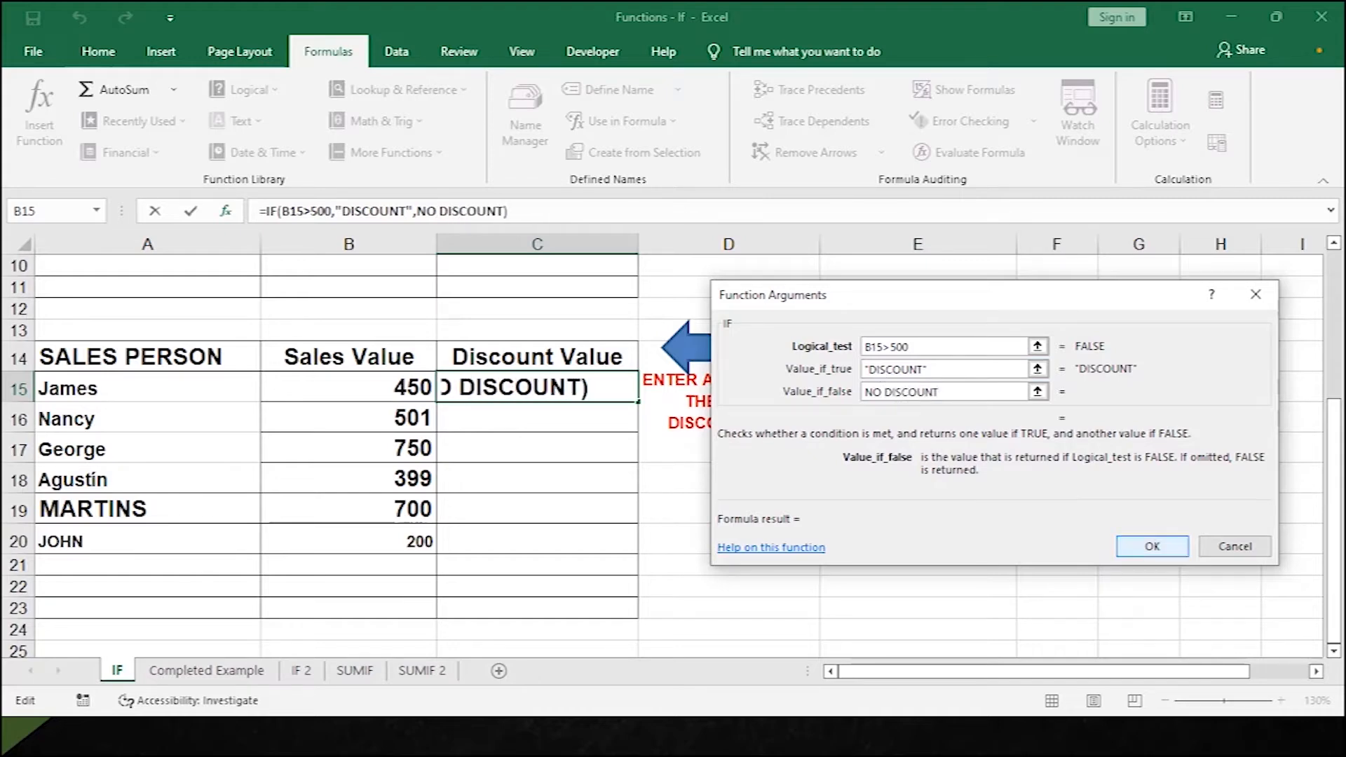
click(942, 350)
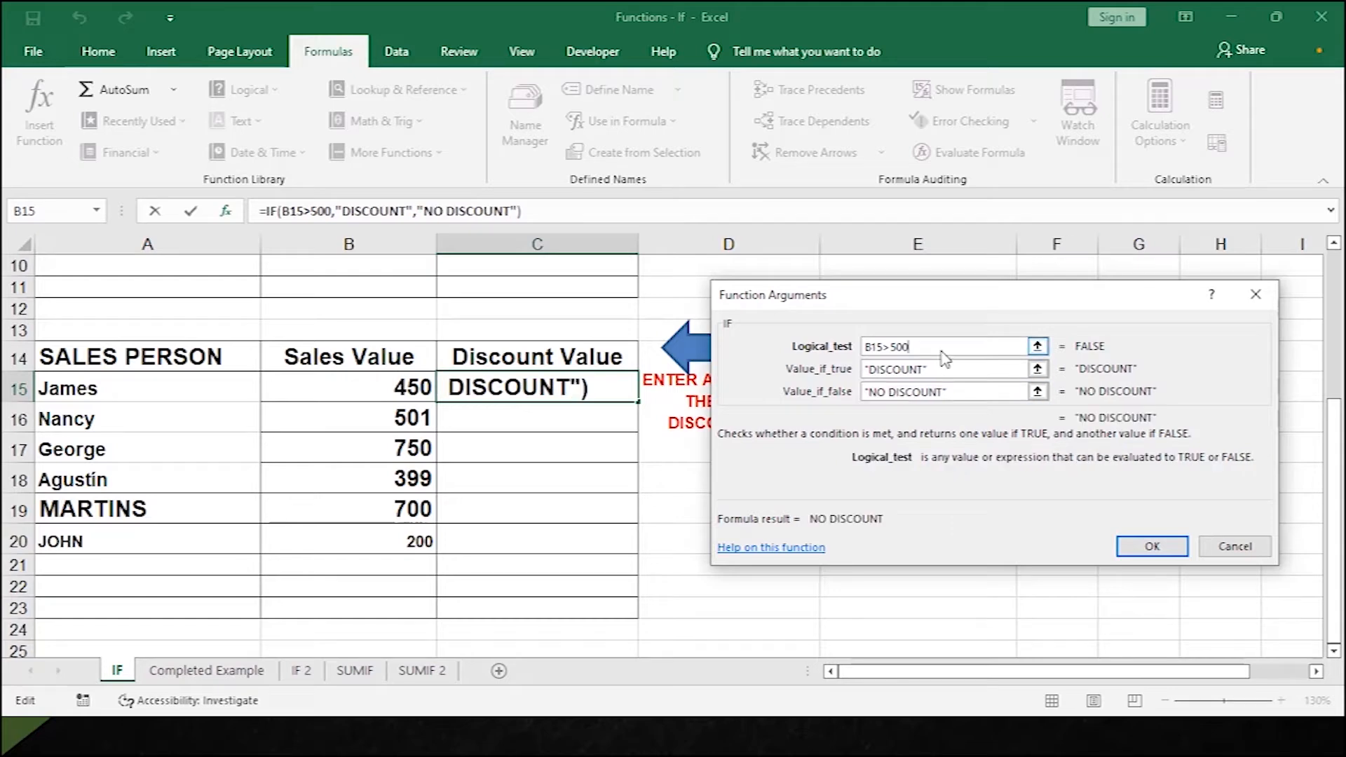
click(1143, 559)
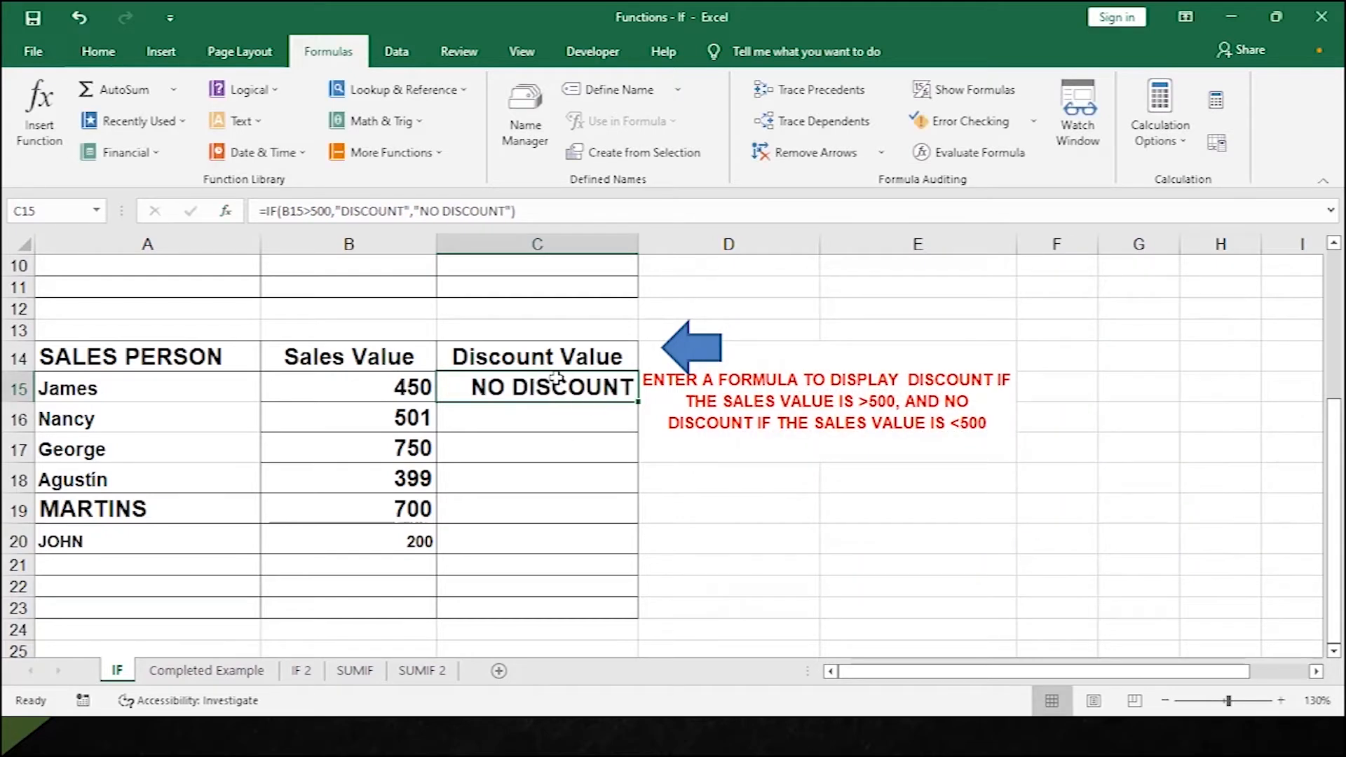
drag(639, 401, 639, 554)
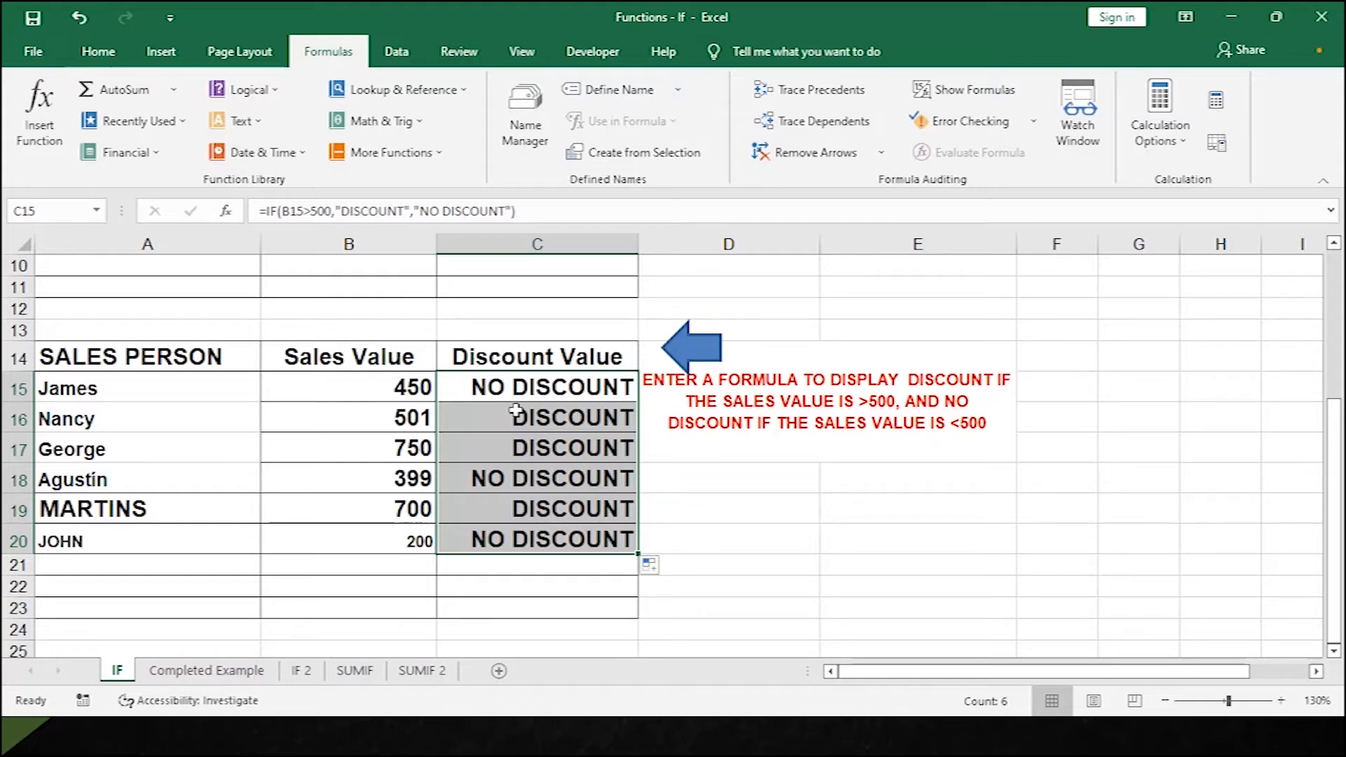
click(504, 485)
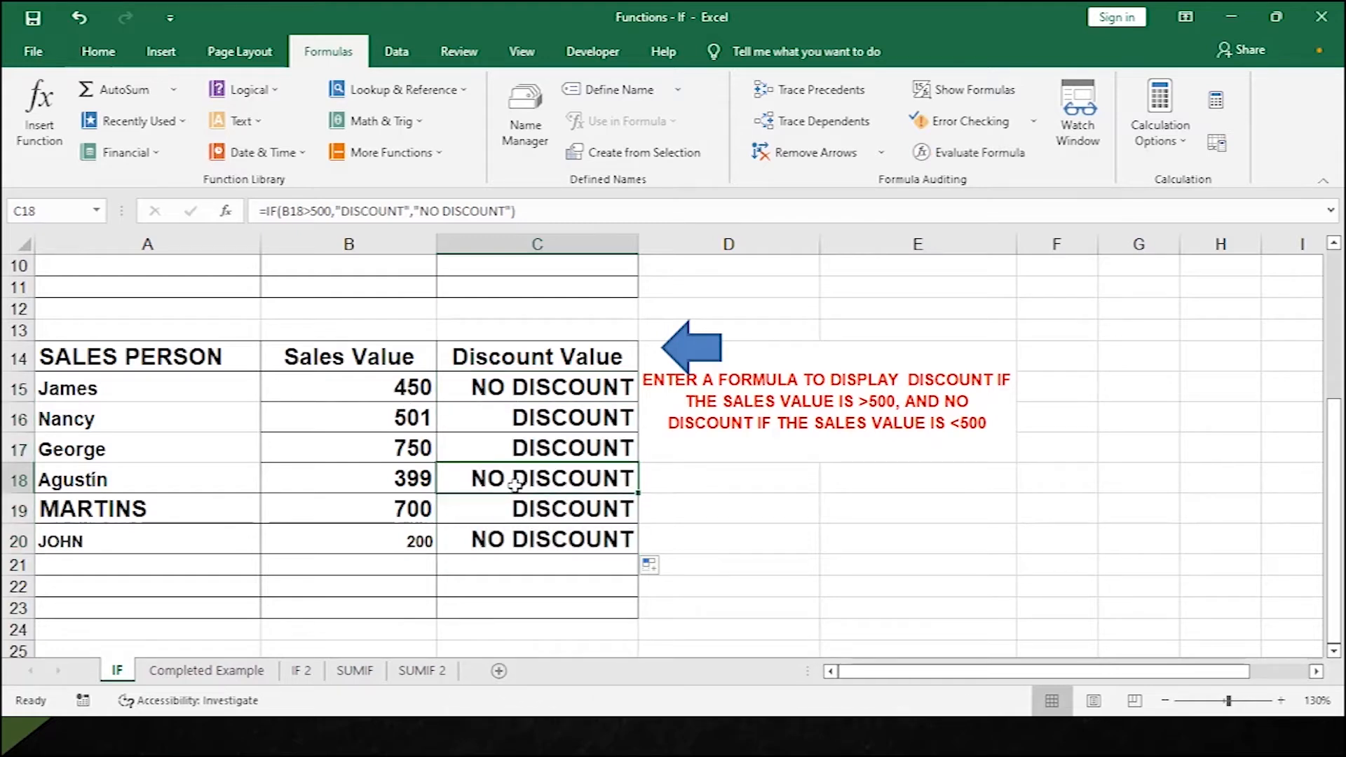
Switch to the Completed Example sheet and check D4's AVERAGE formula.
click(213, 674)
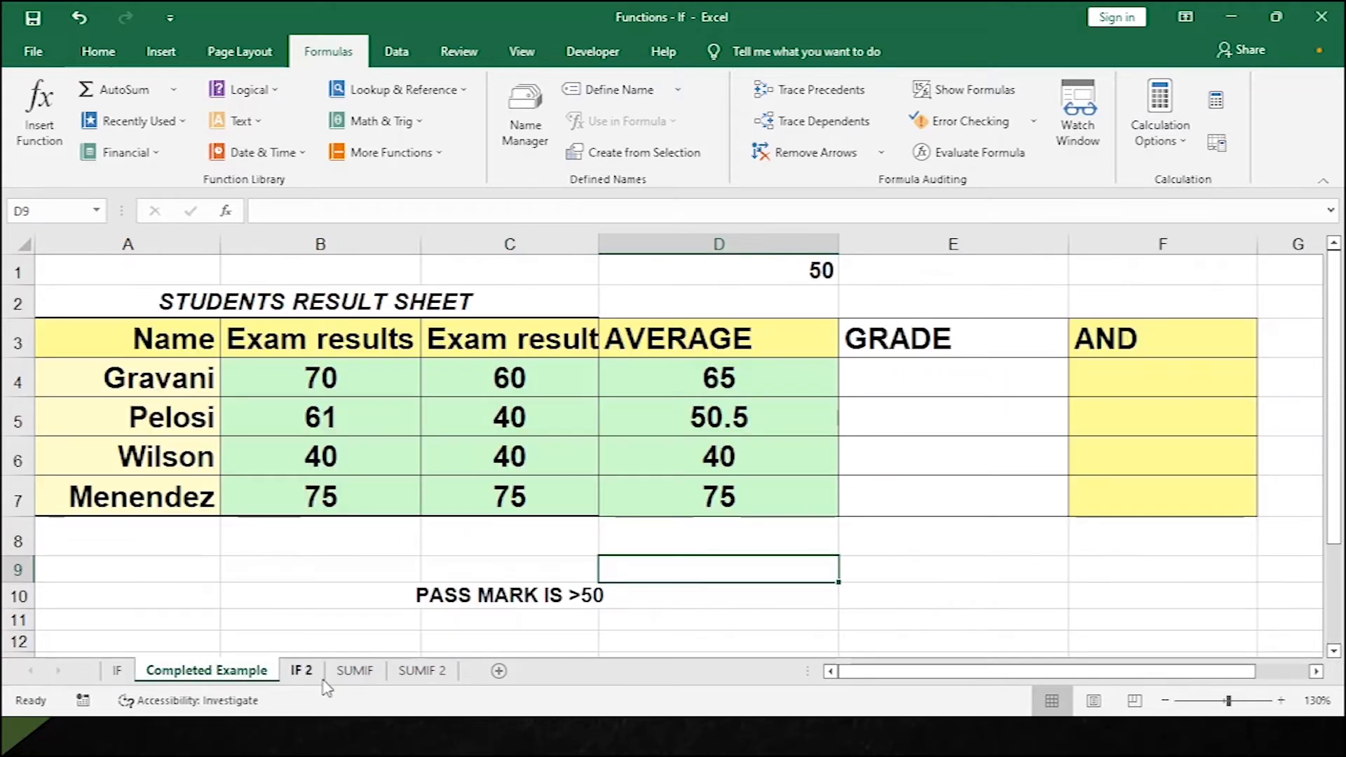
click(298, 672)
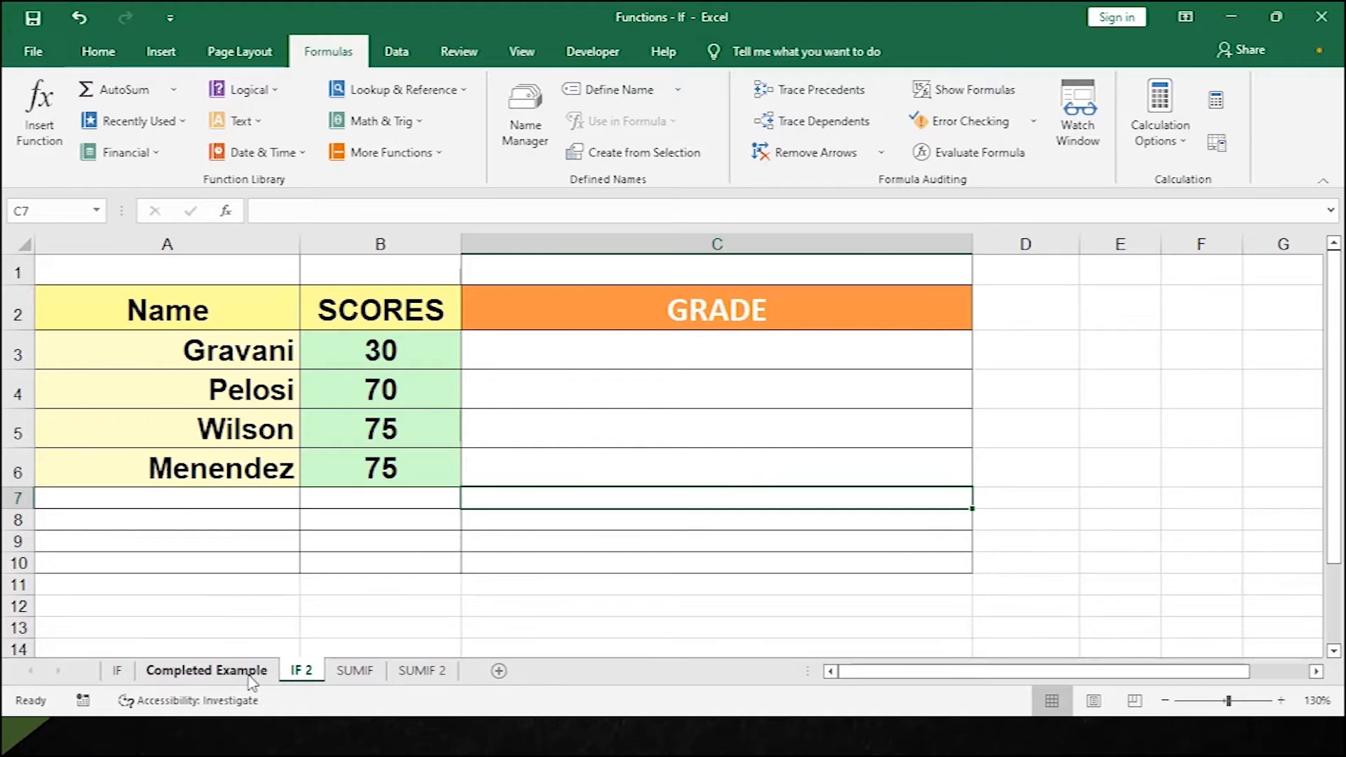
click(252, 673)
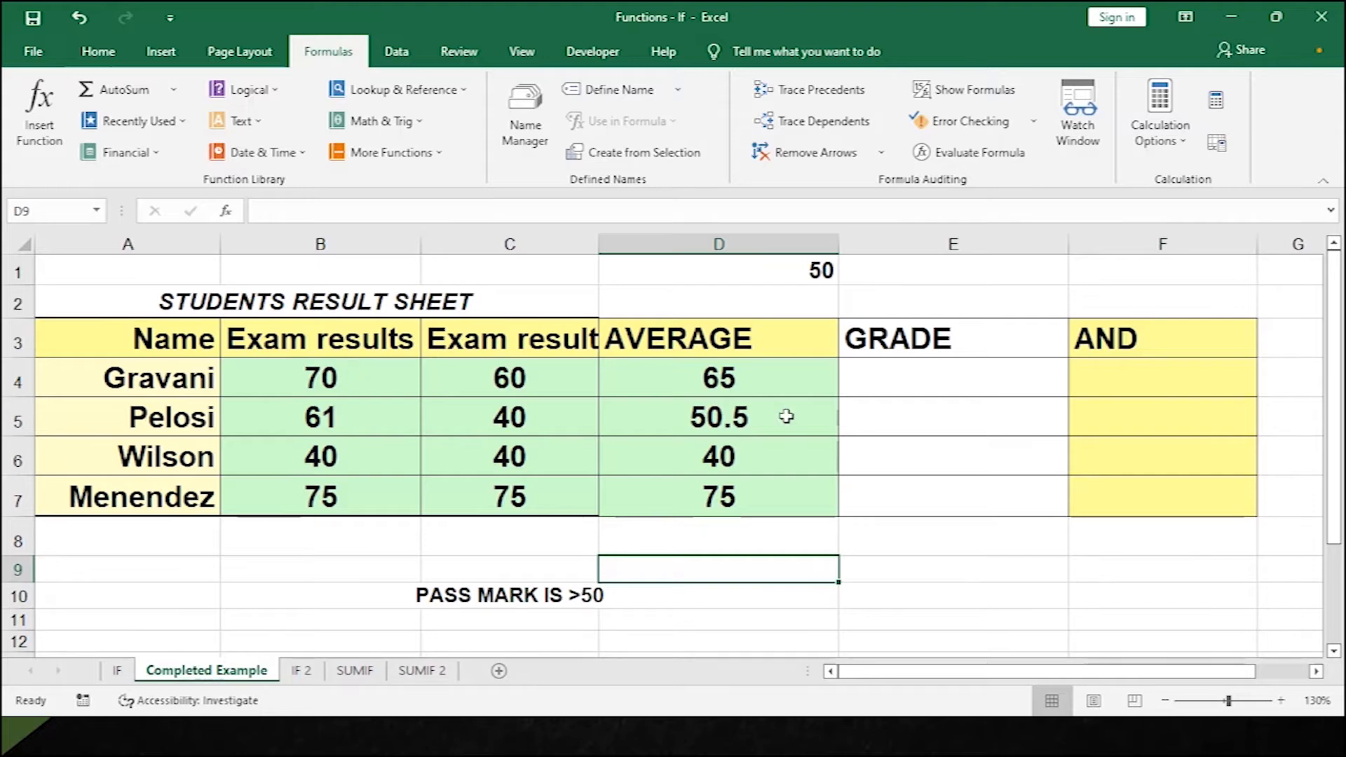
click(731, 376)
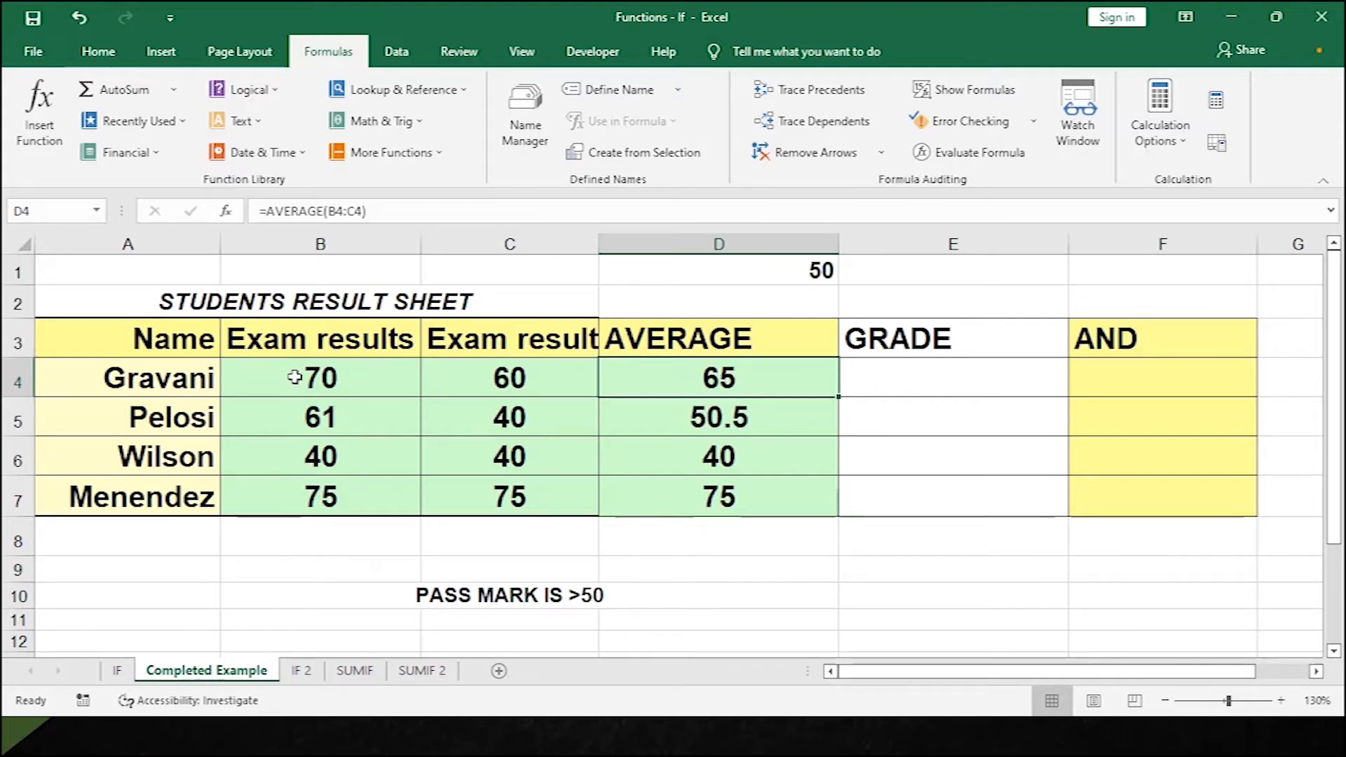
double_click(705, 382)
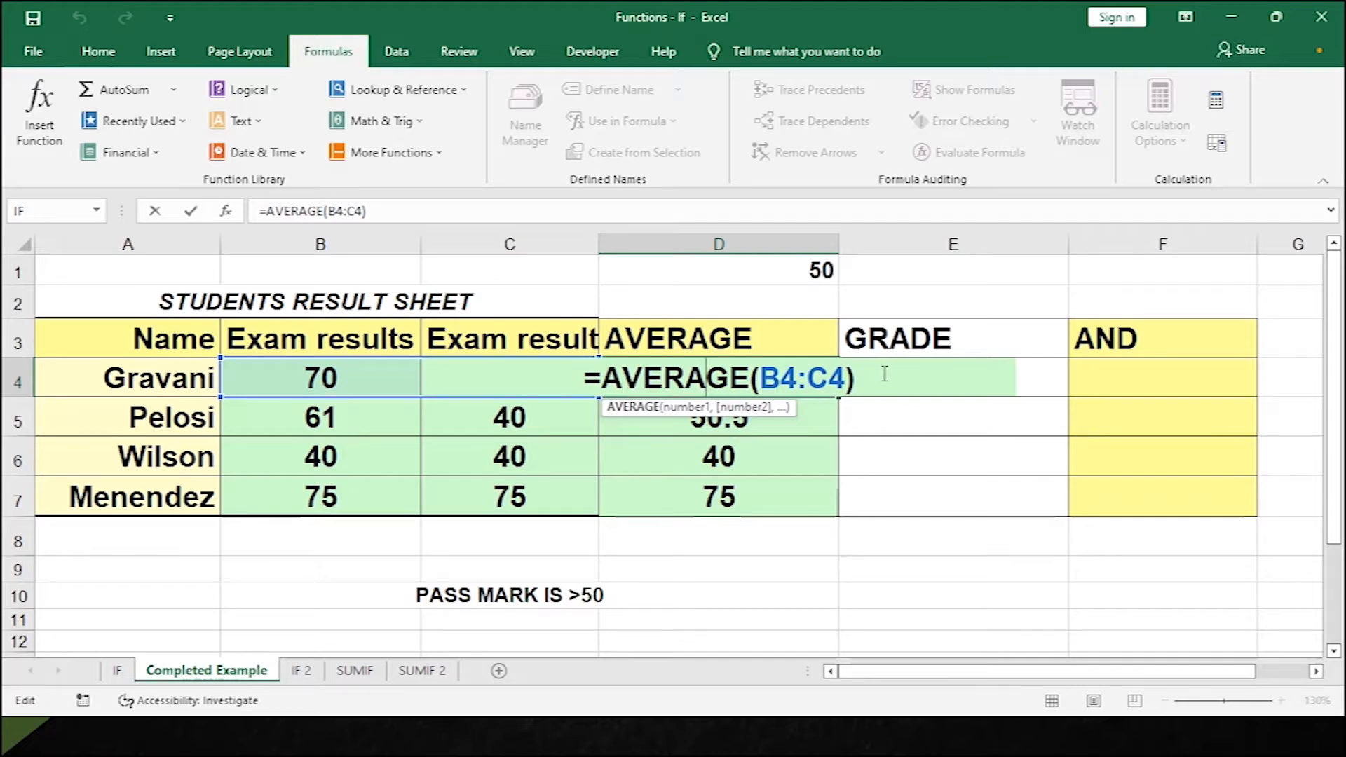
key(Return)
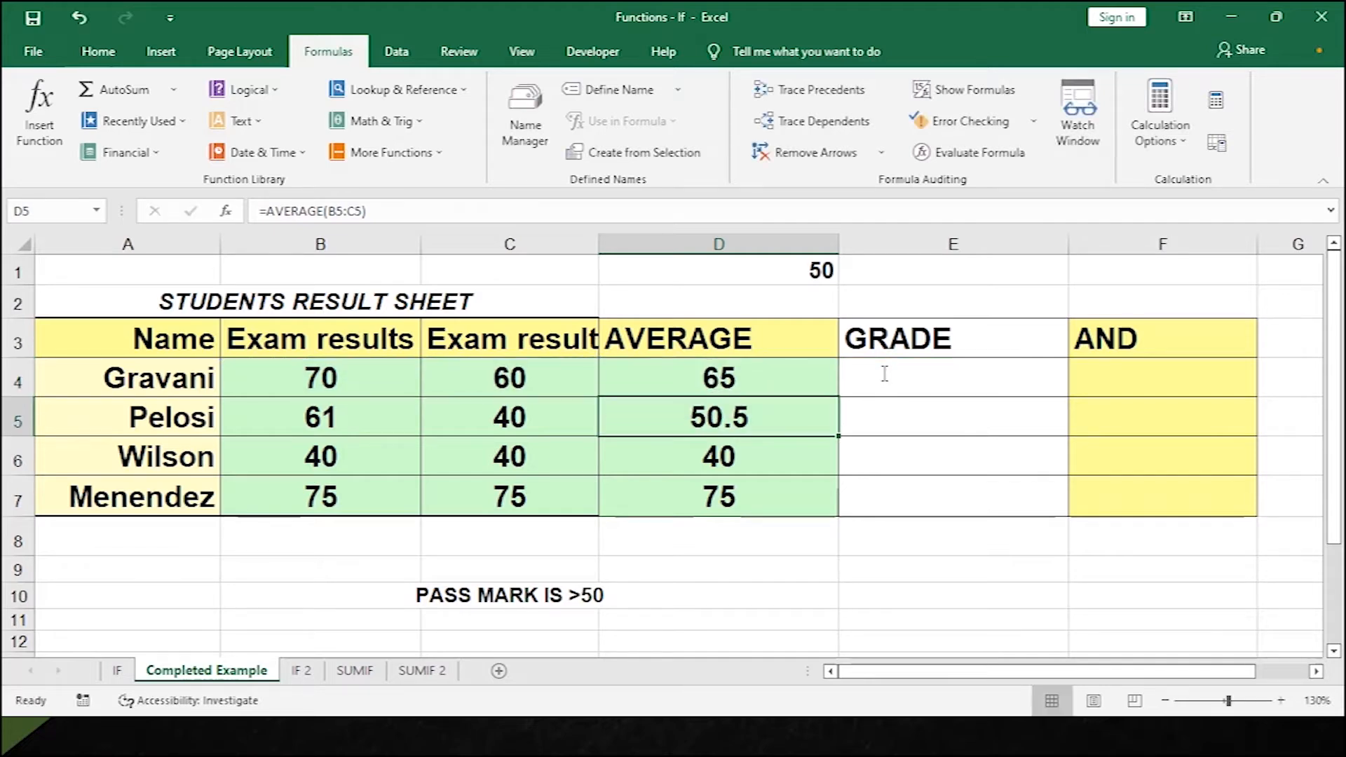
click(894, 382)
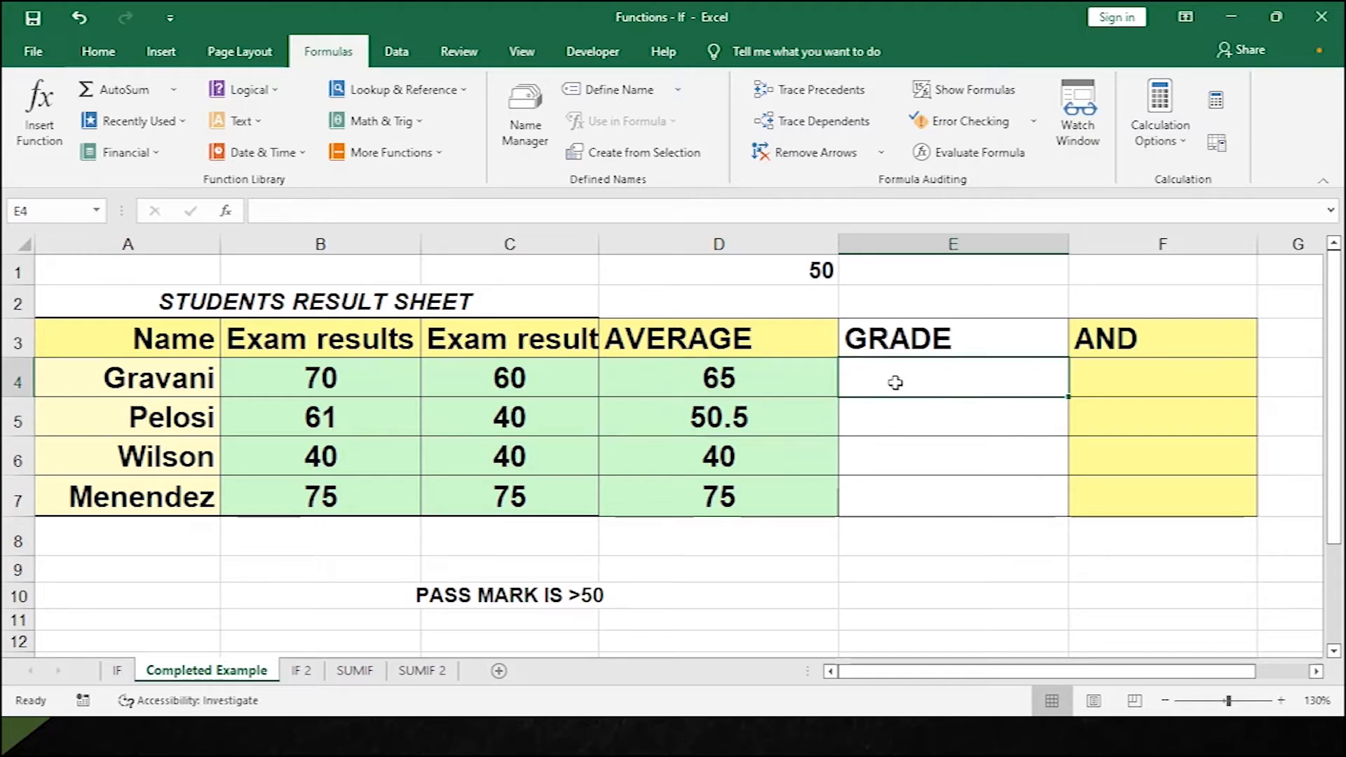
Enter =IF(D4>50,"PASS","FAIL") in E4 and fill it down to E7.
text(=IF()
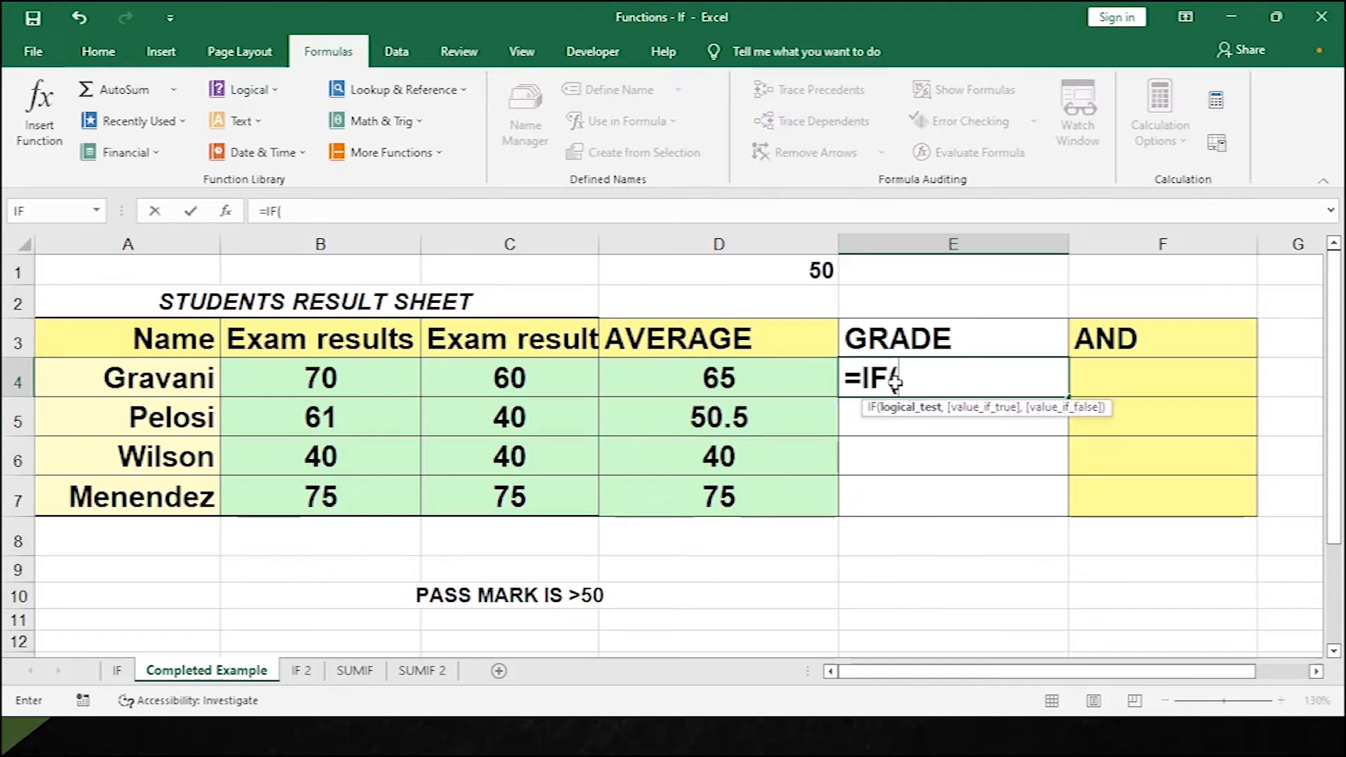
click(779, 394)
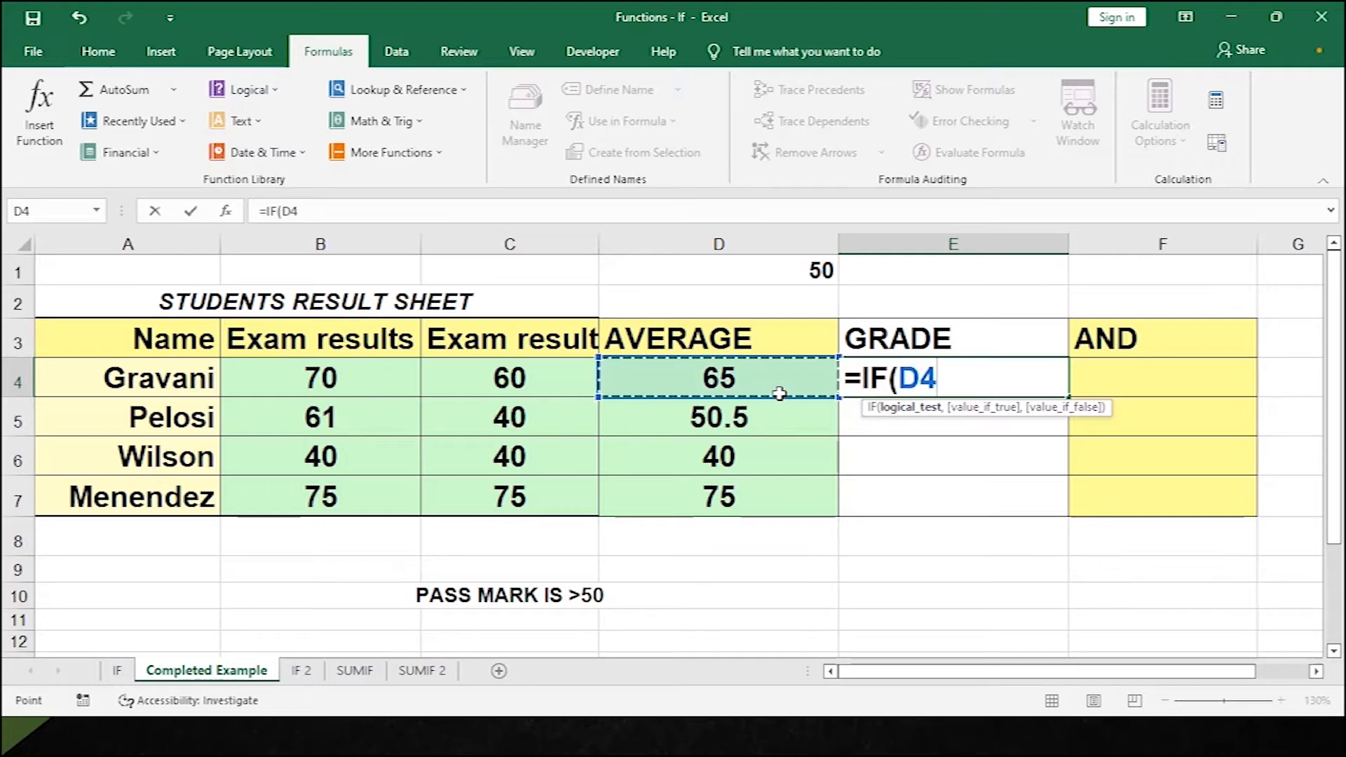
text(>)
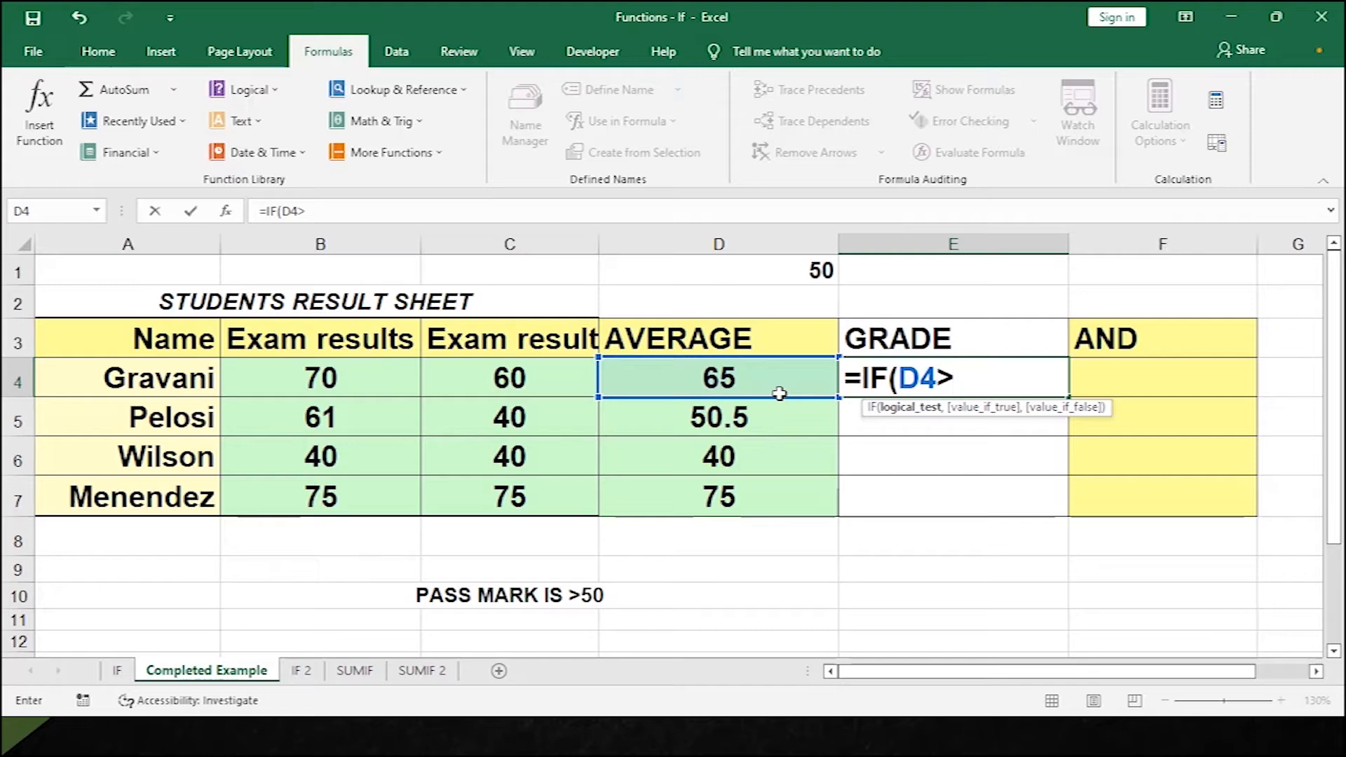
text(50,)
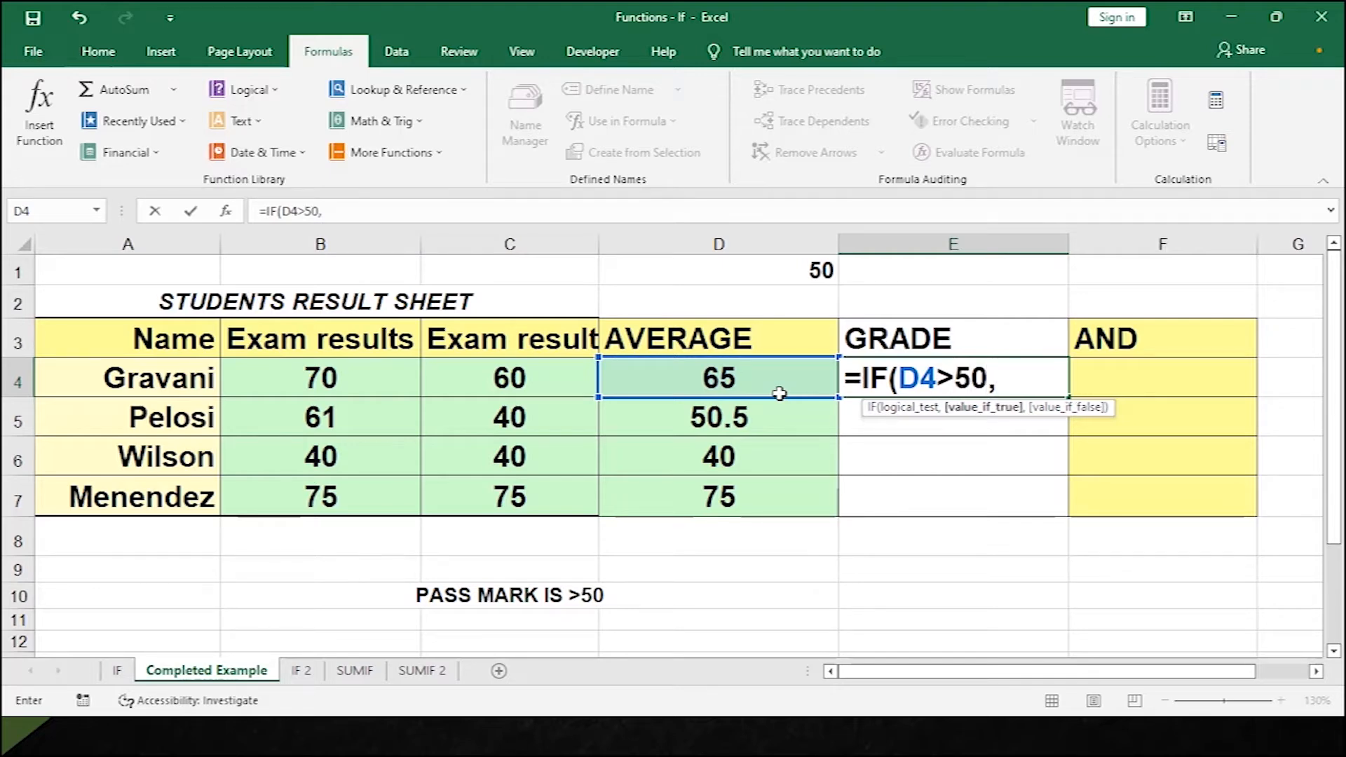
text("PASS)
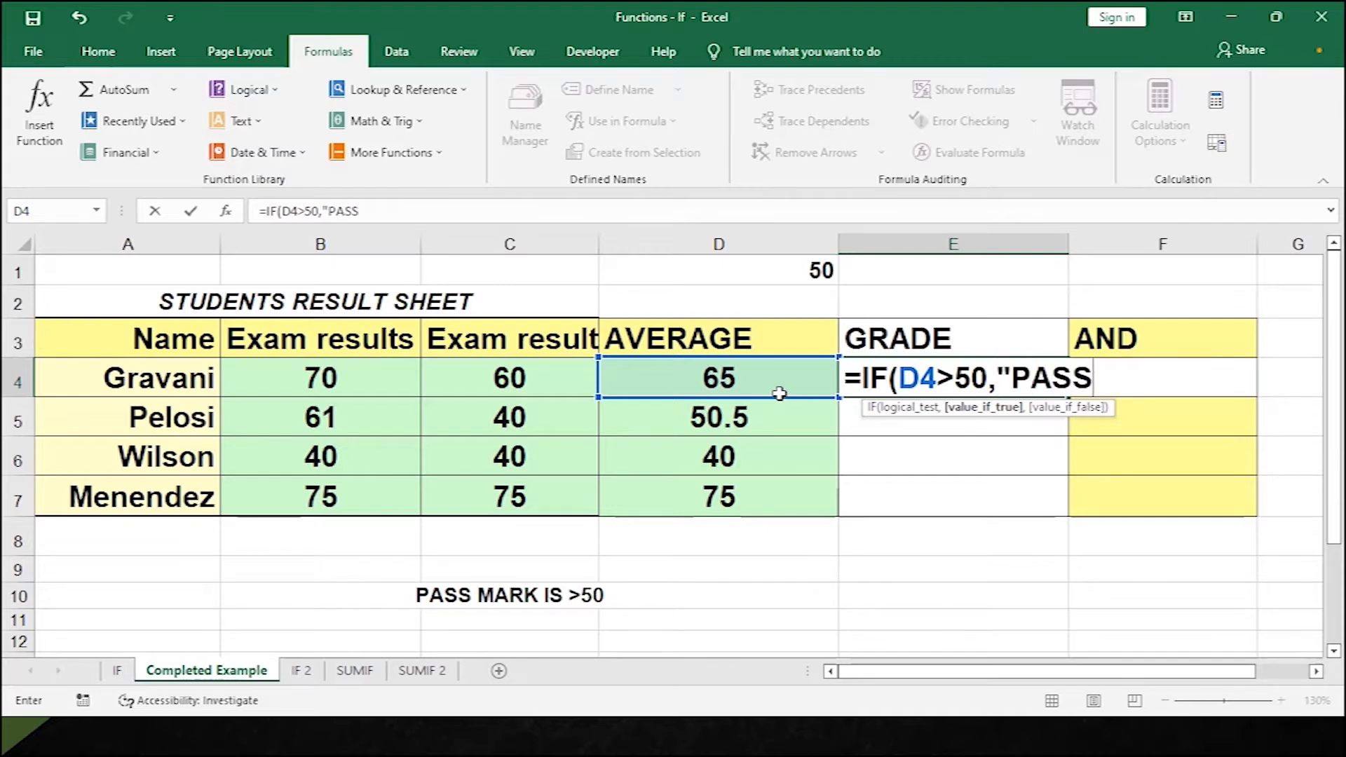
text(",)
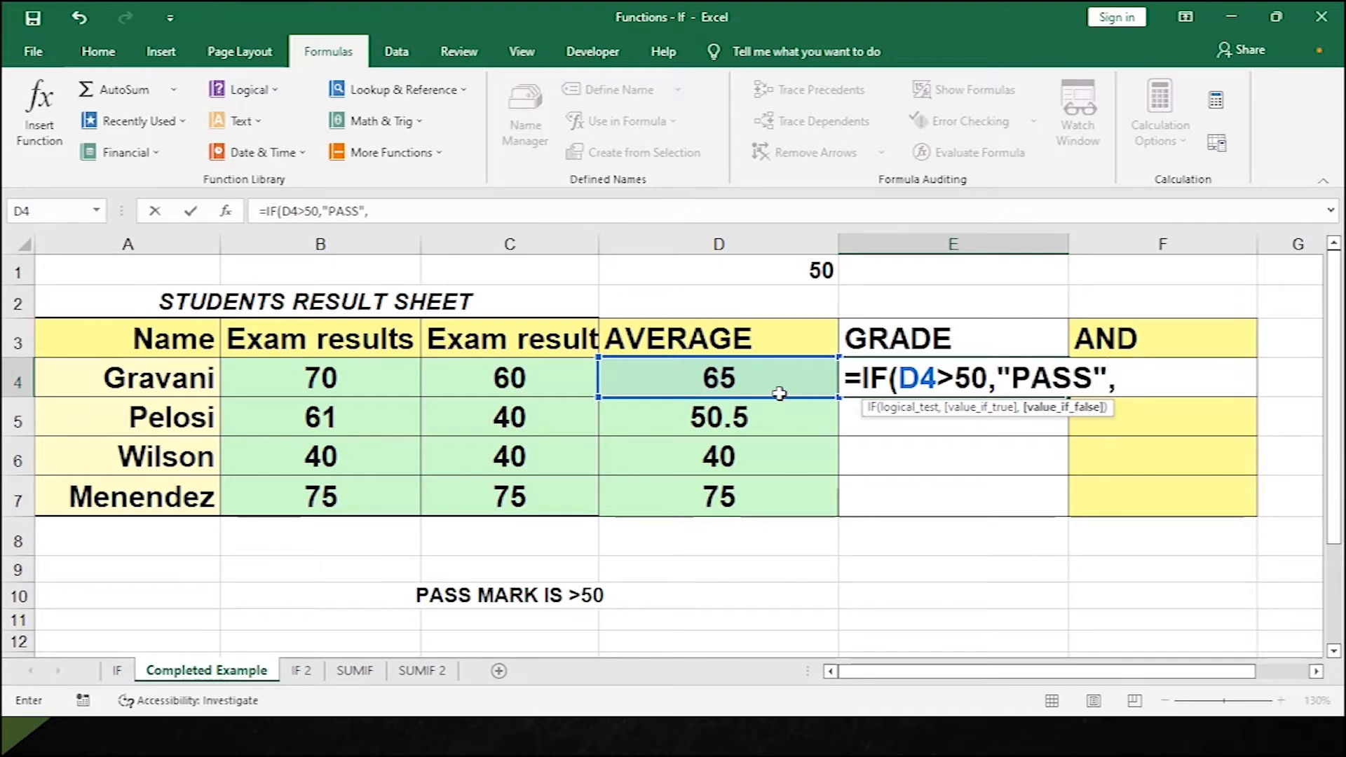
text(")
text(FAI)
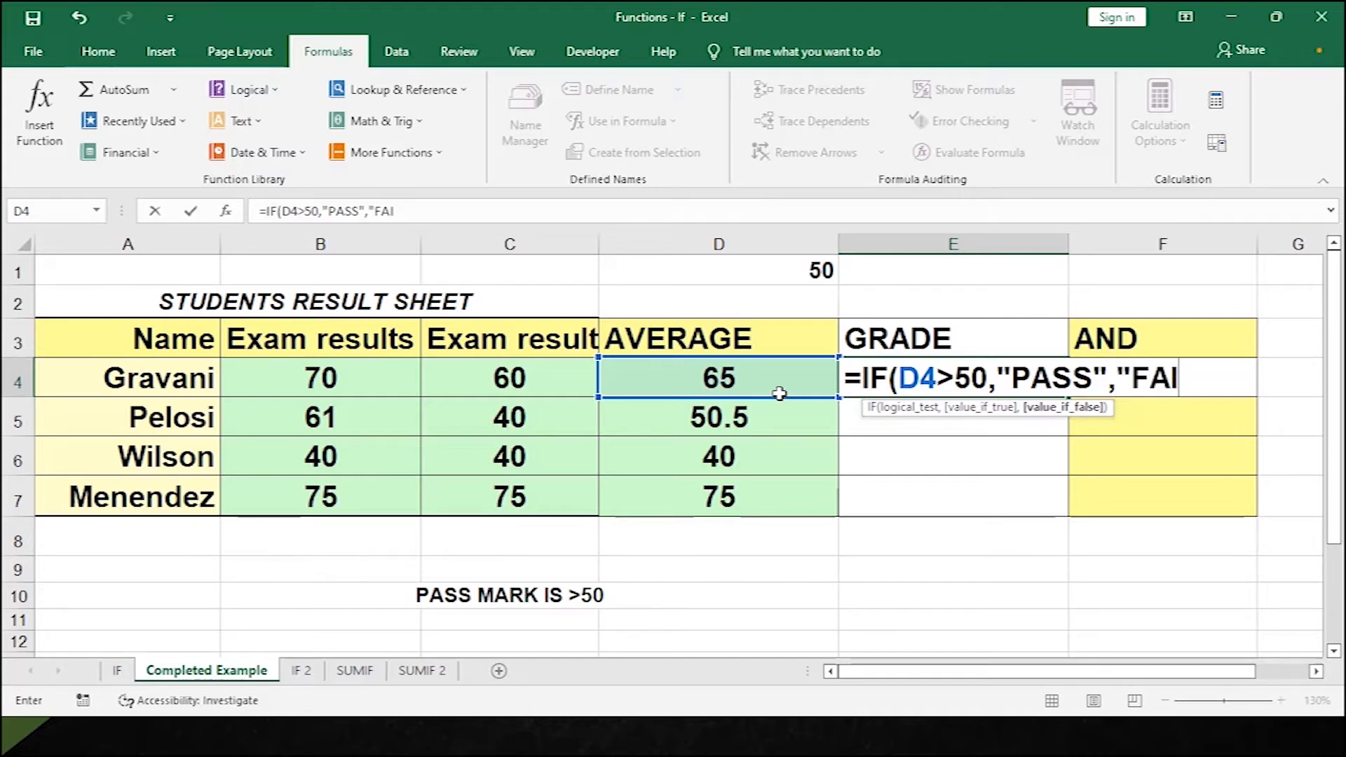
text(L"))
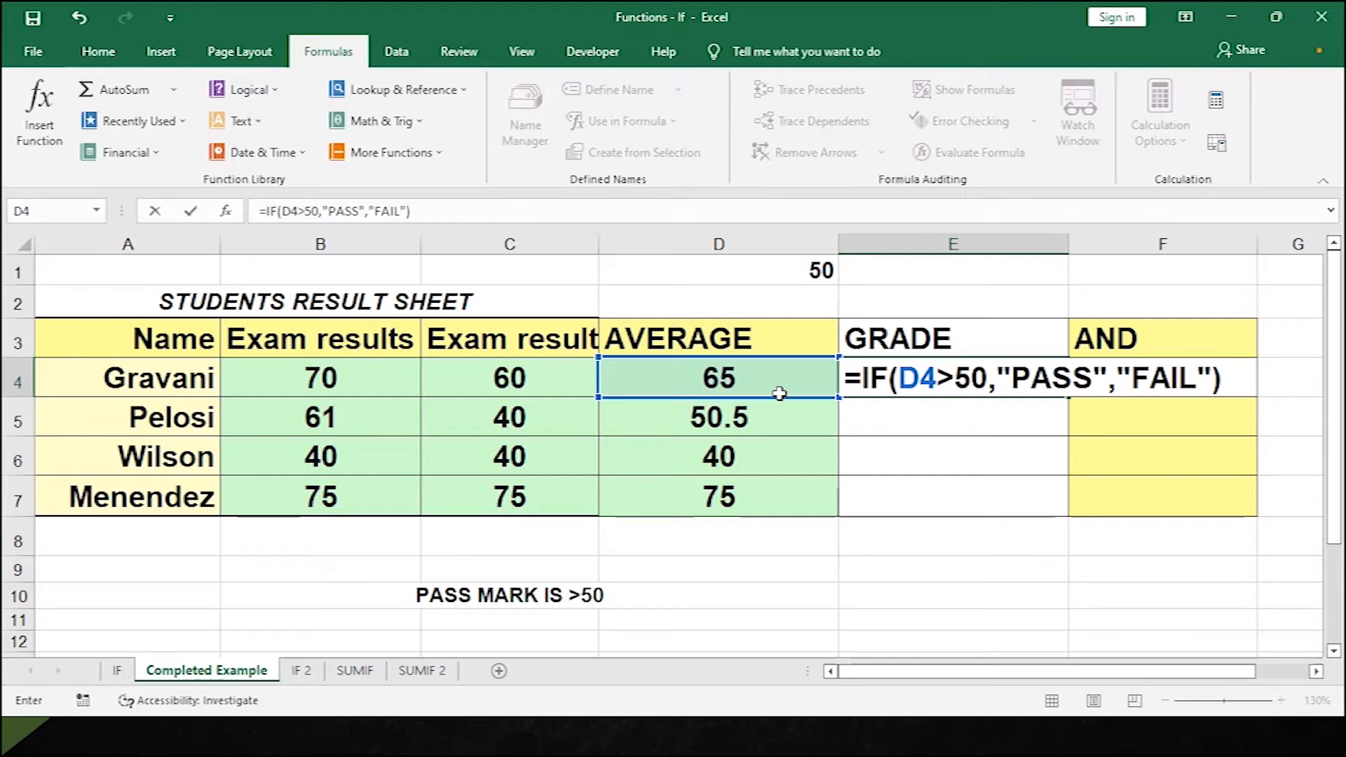
key(Return)
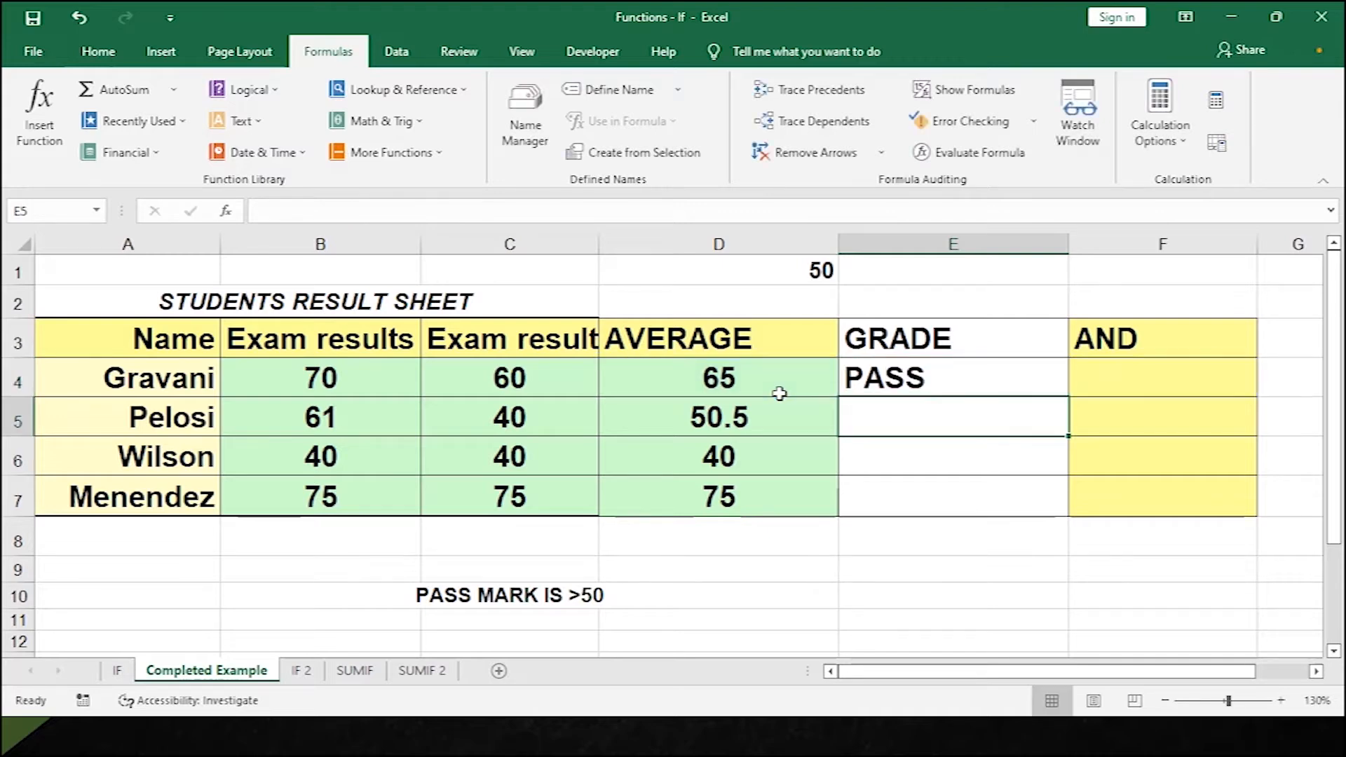
click(936, 383)
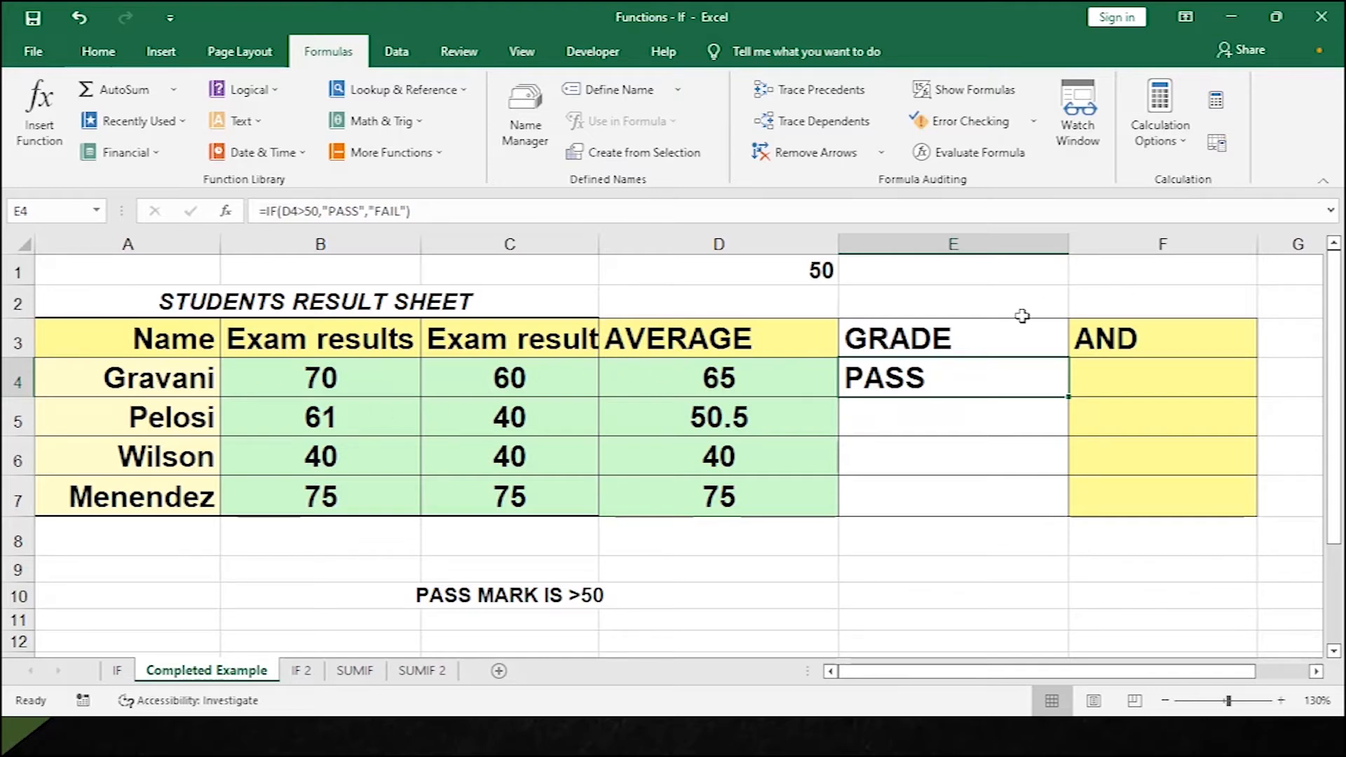
double_click(1071, 395)
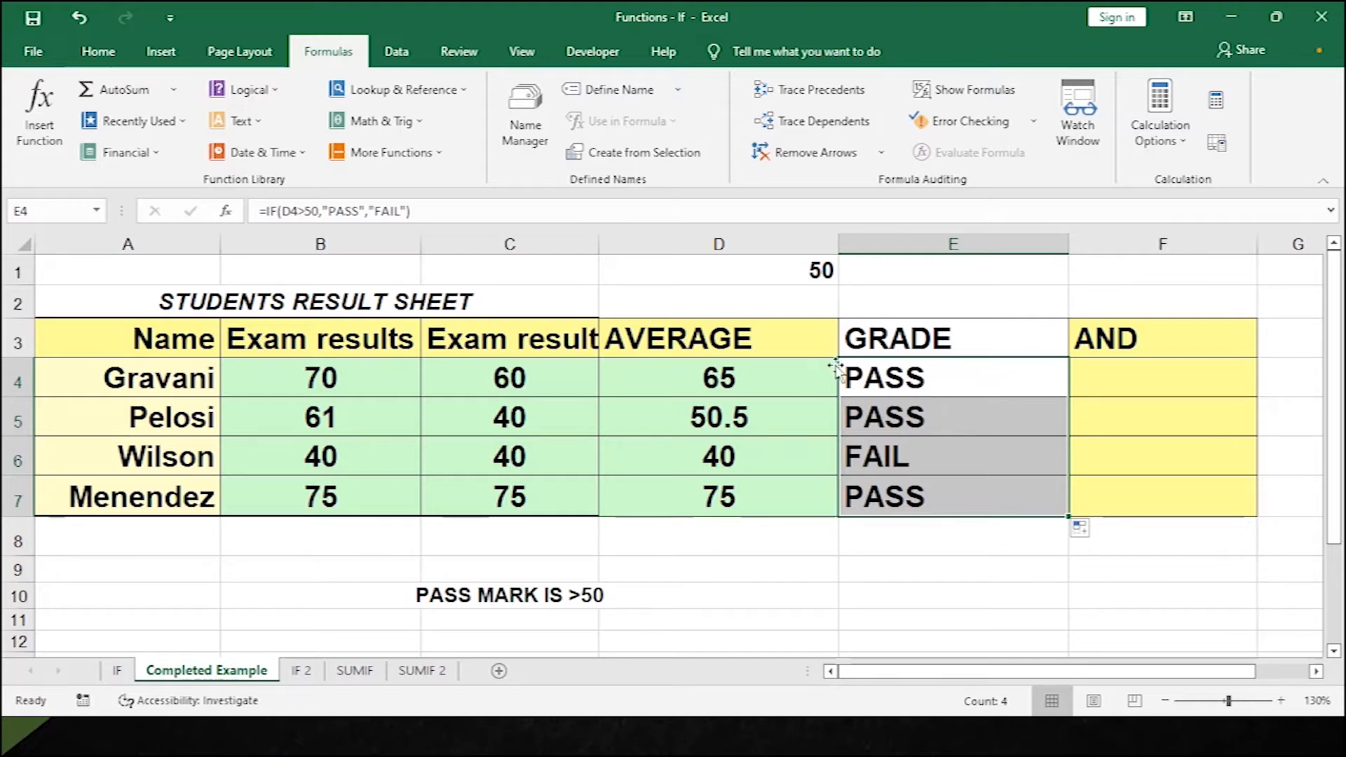
Review E4's grade formula, leaving it unchanged.
double_click(899, 382)
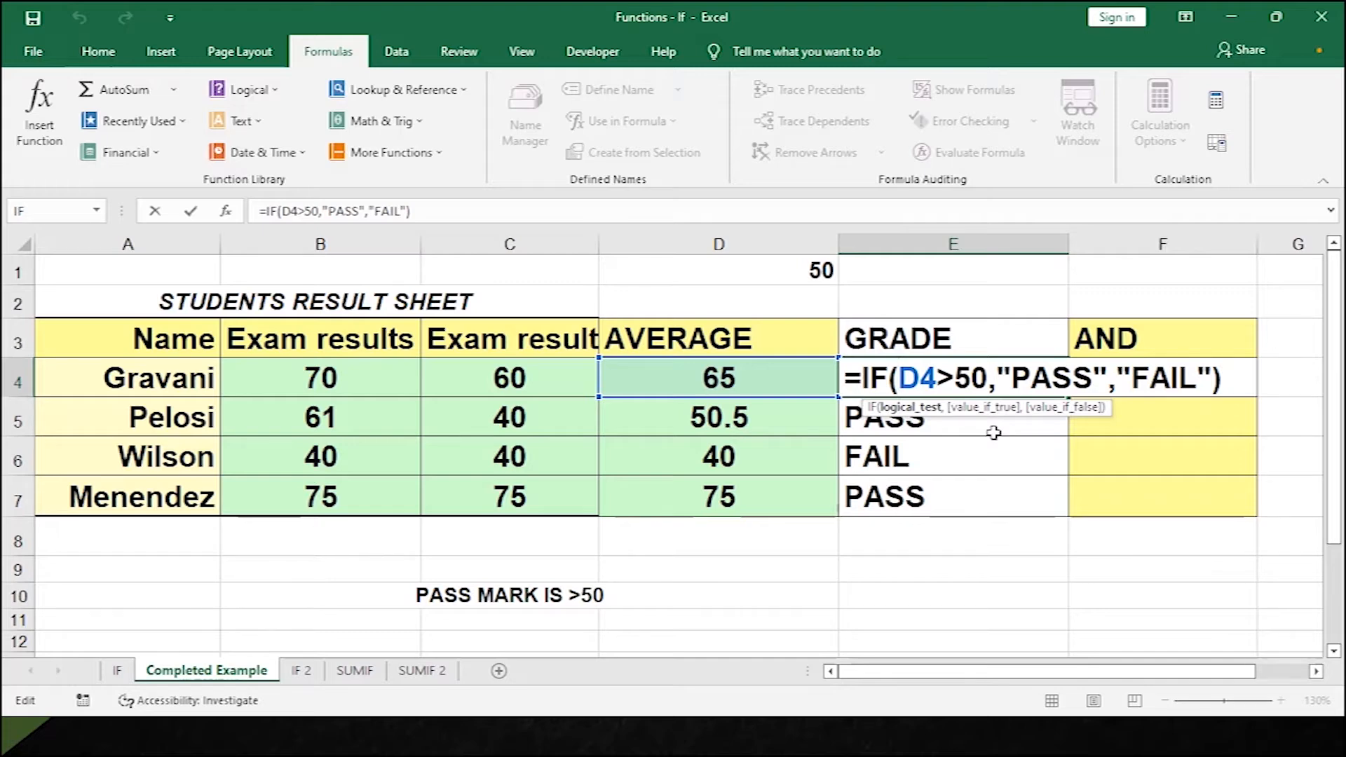
key(Return)
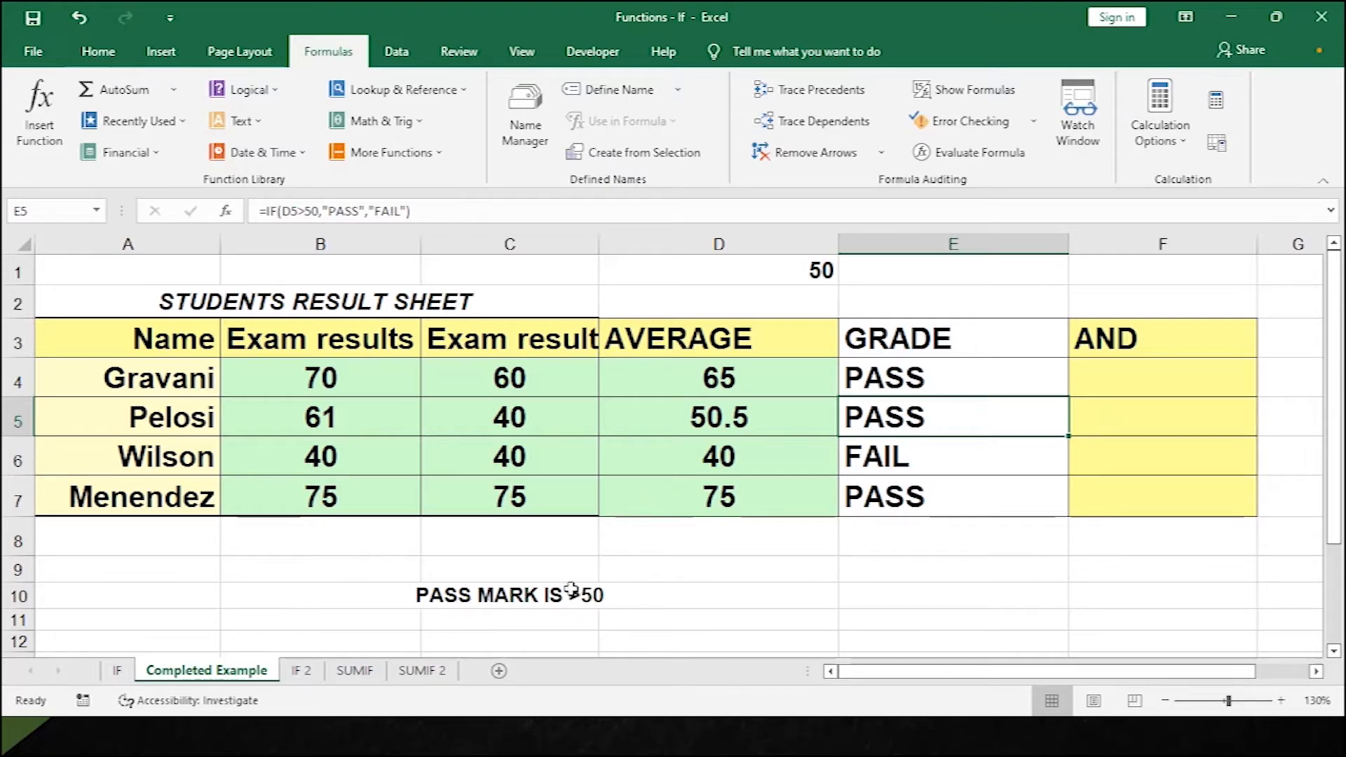
click(955, 382)
double_click(955, 378)
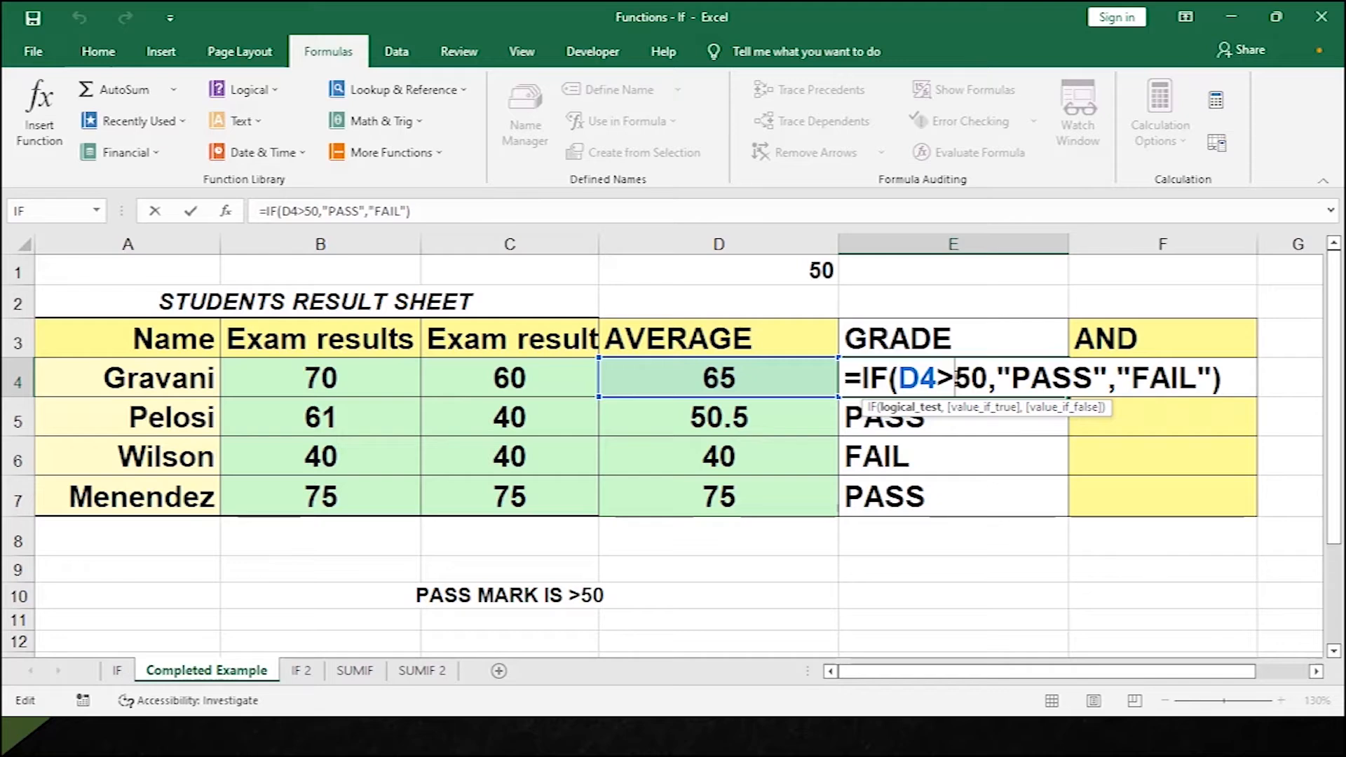
key(Return)
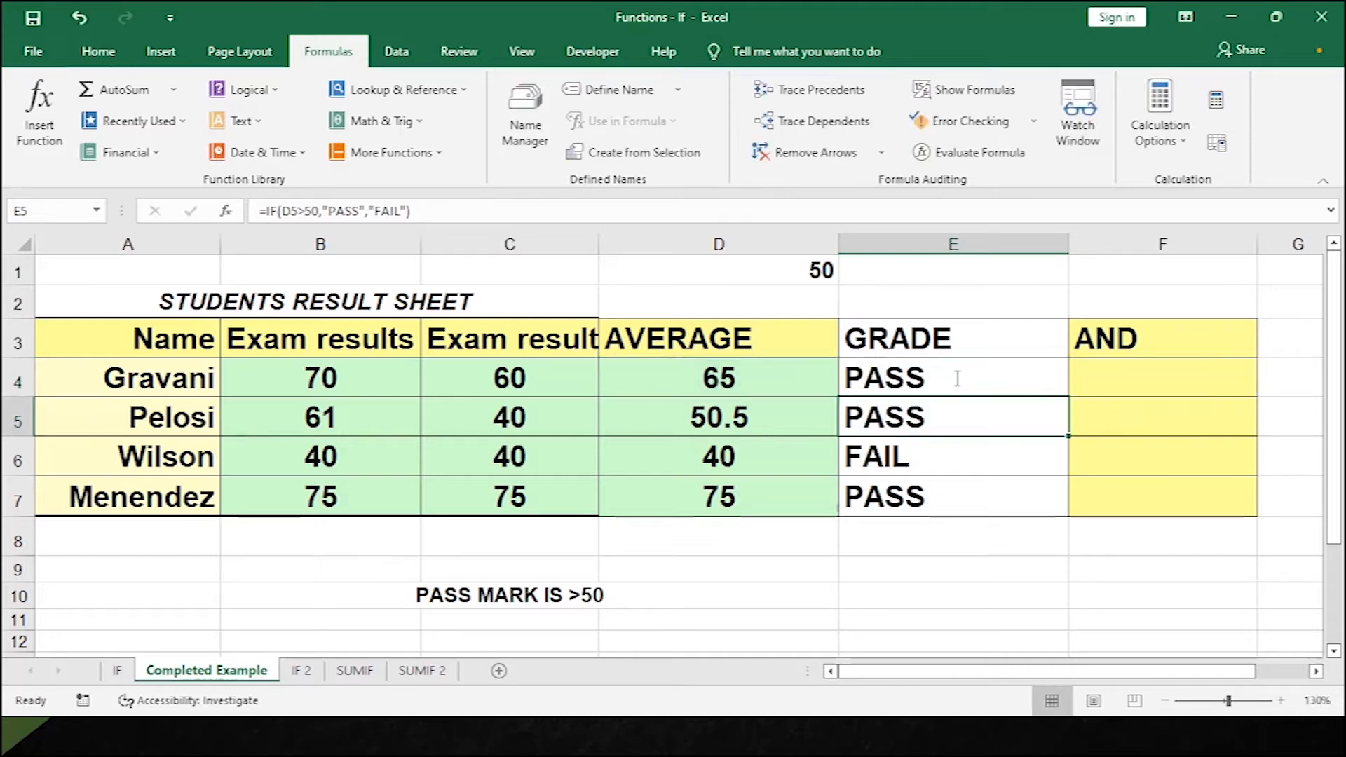
click(1162, 342)
click(1112, 375)
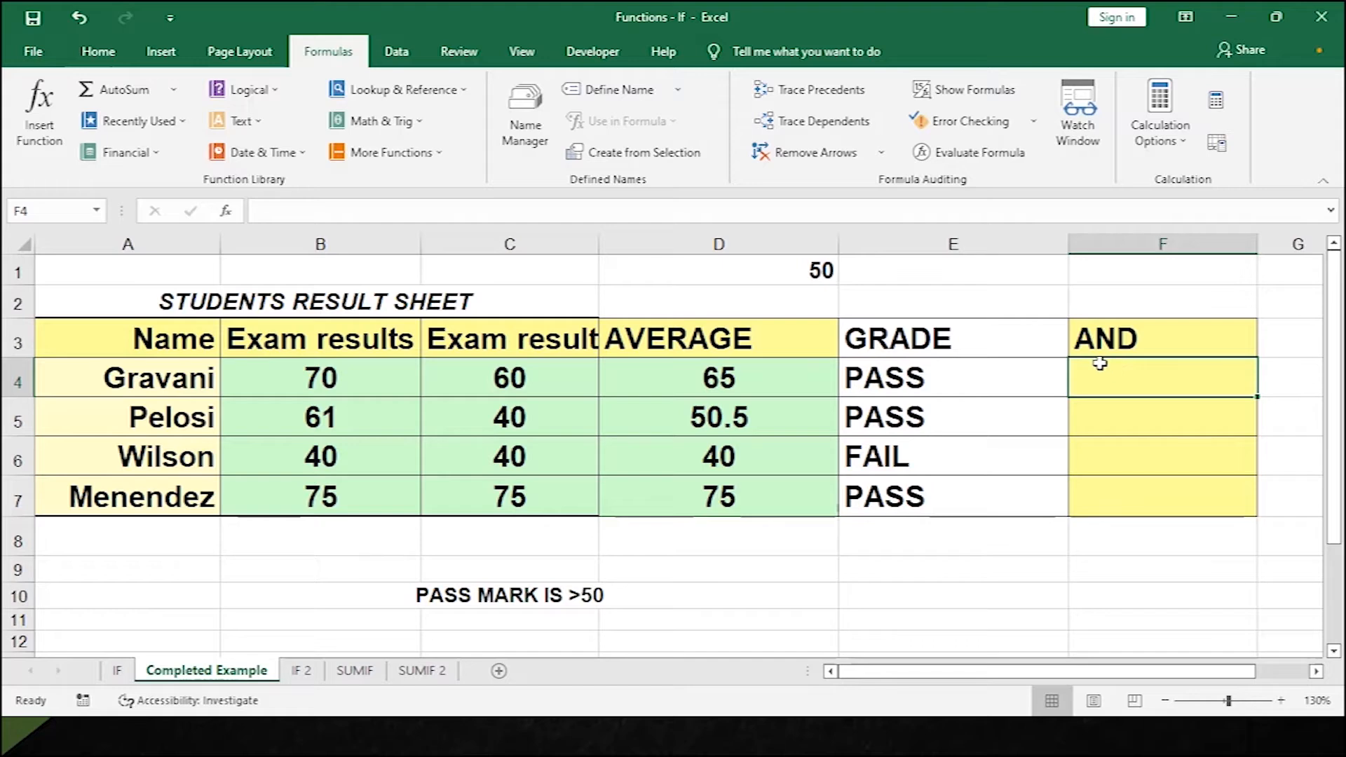
Enter =IF(AND(B4>50,C4>50),"PASS","FAIL") in F4 for Gravani.
click(273, 91)
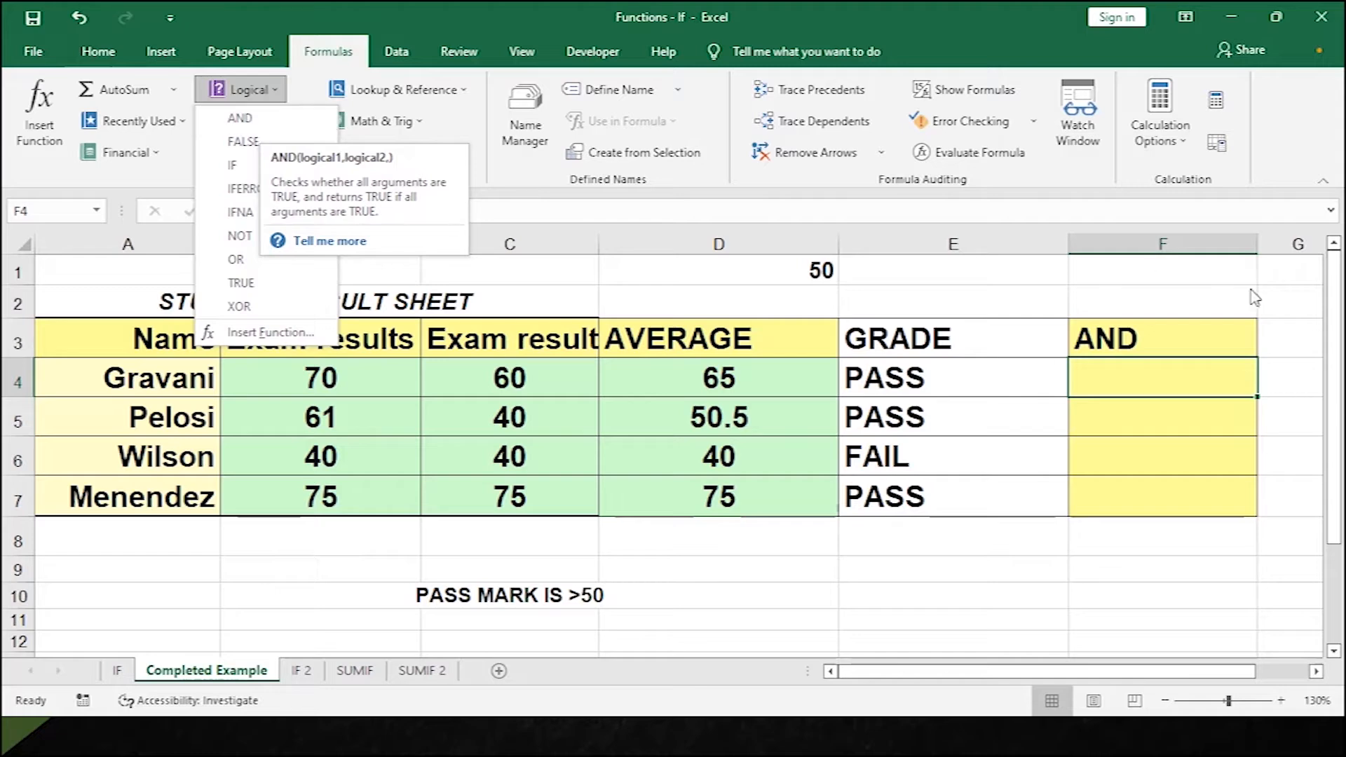
click(1110, 378)
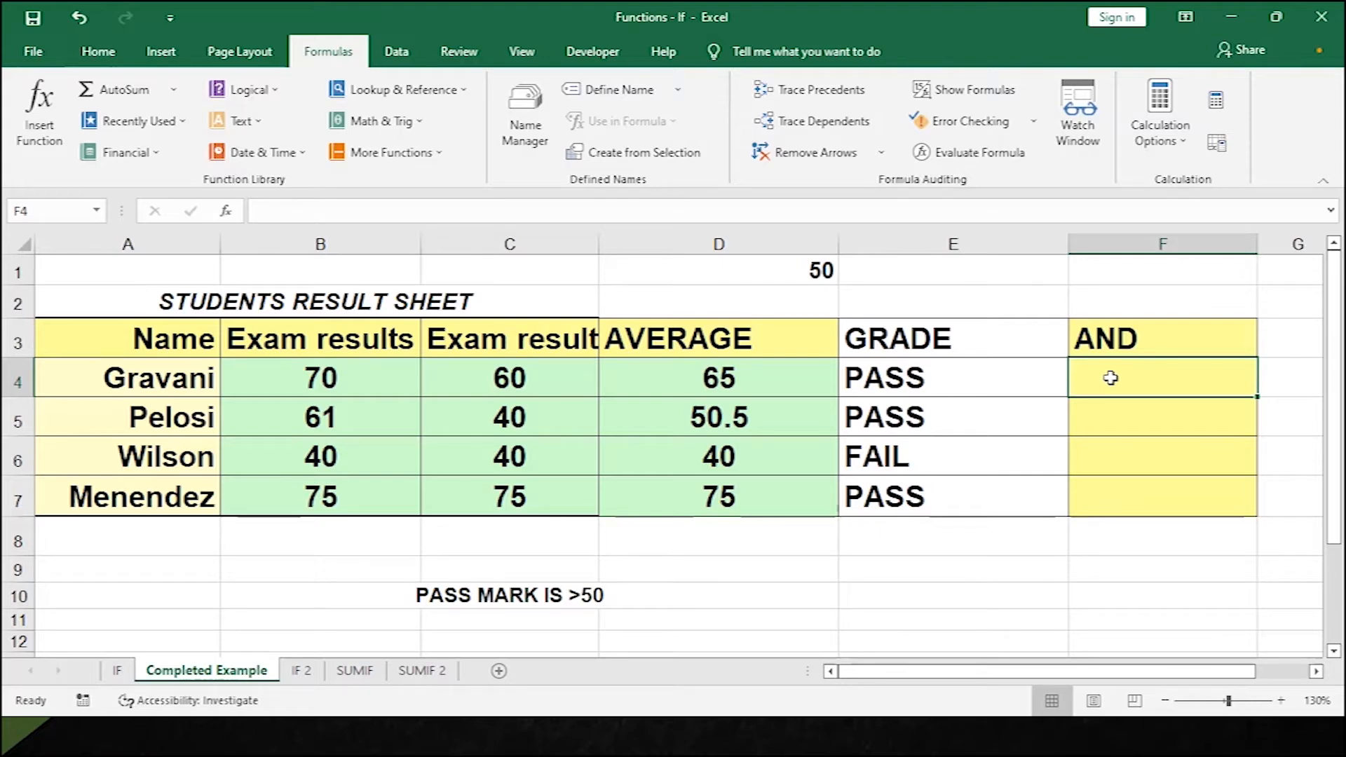
text(=IF)
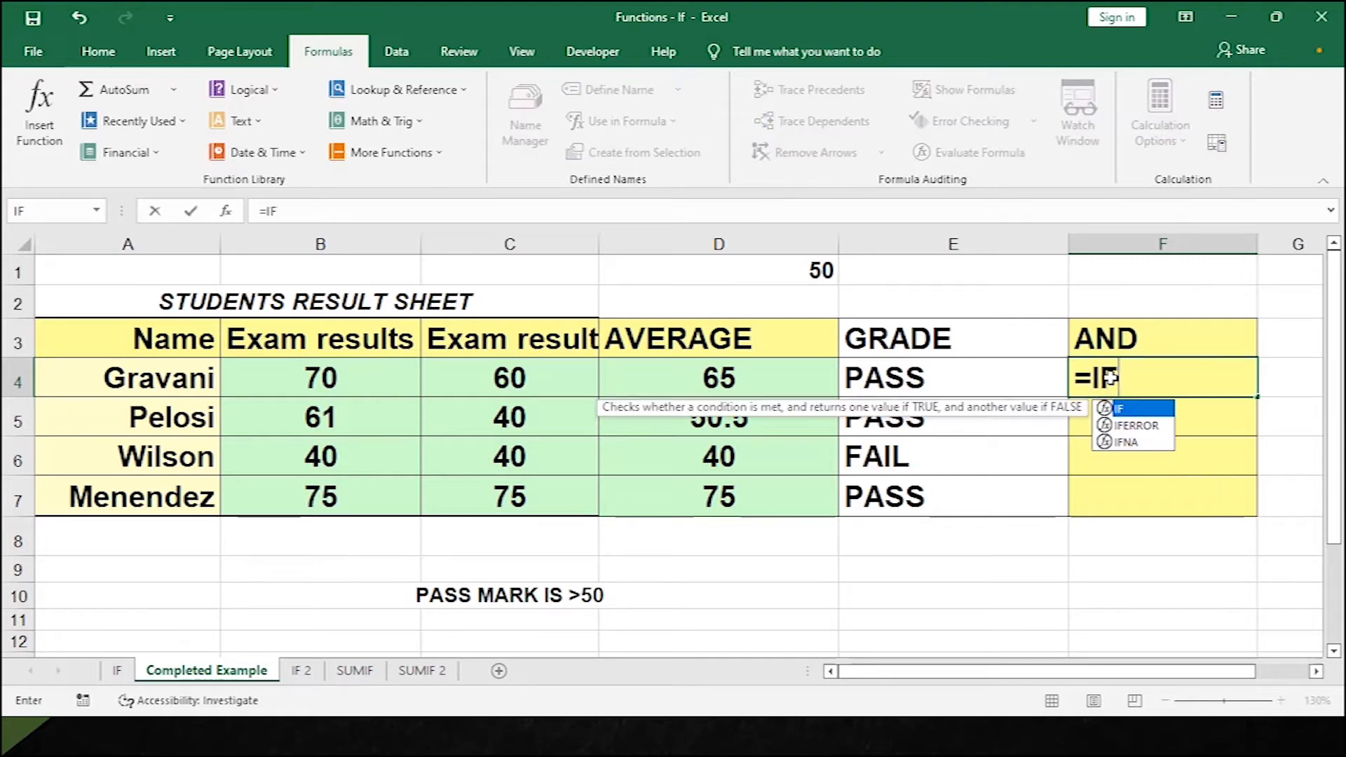
text((AND()
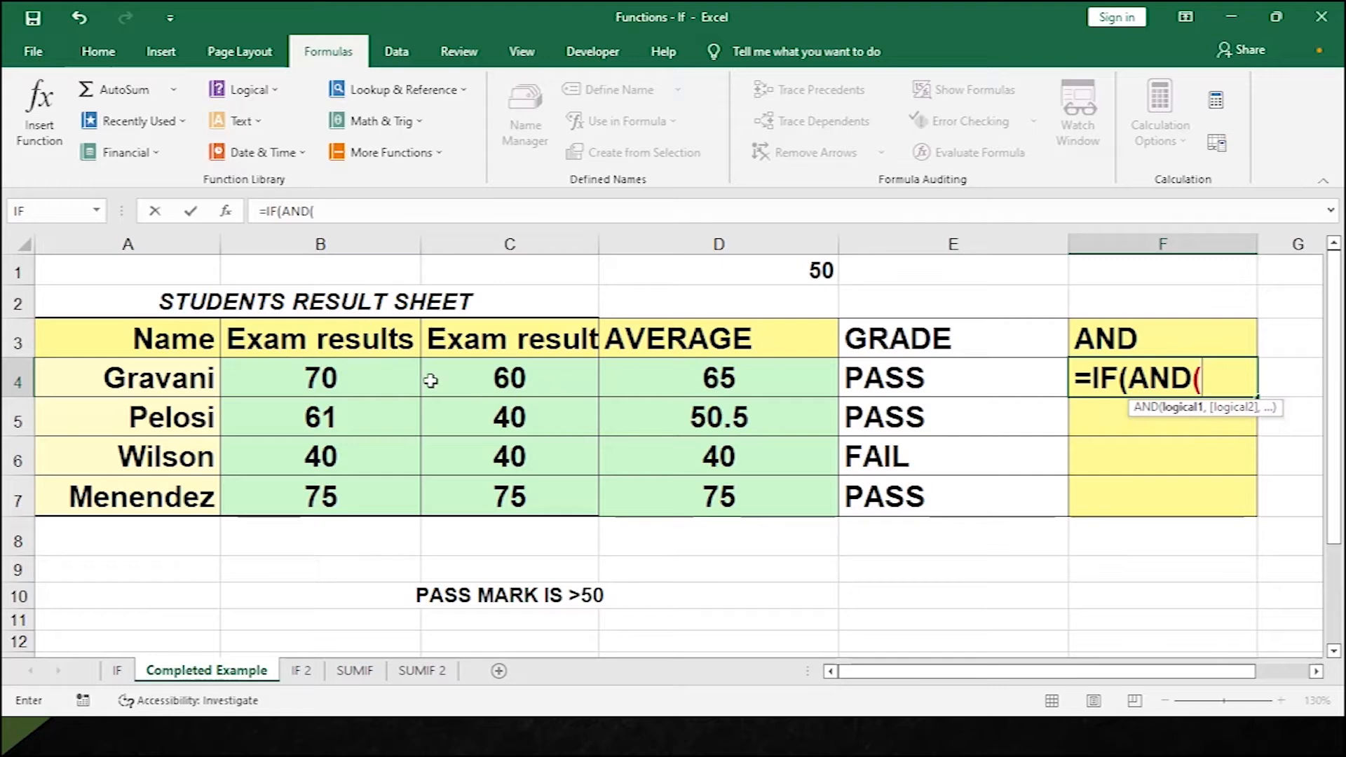
click(337, 366)
text(>)
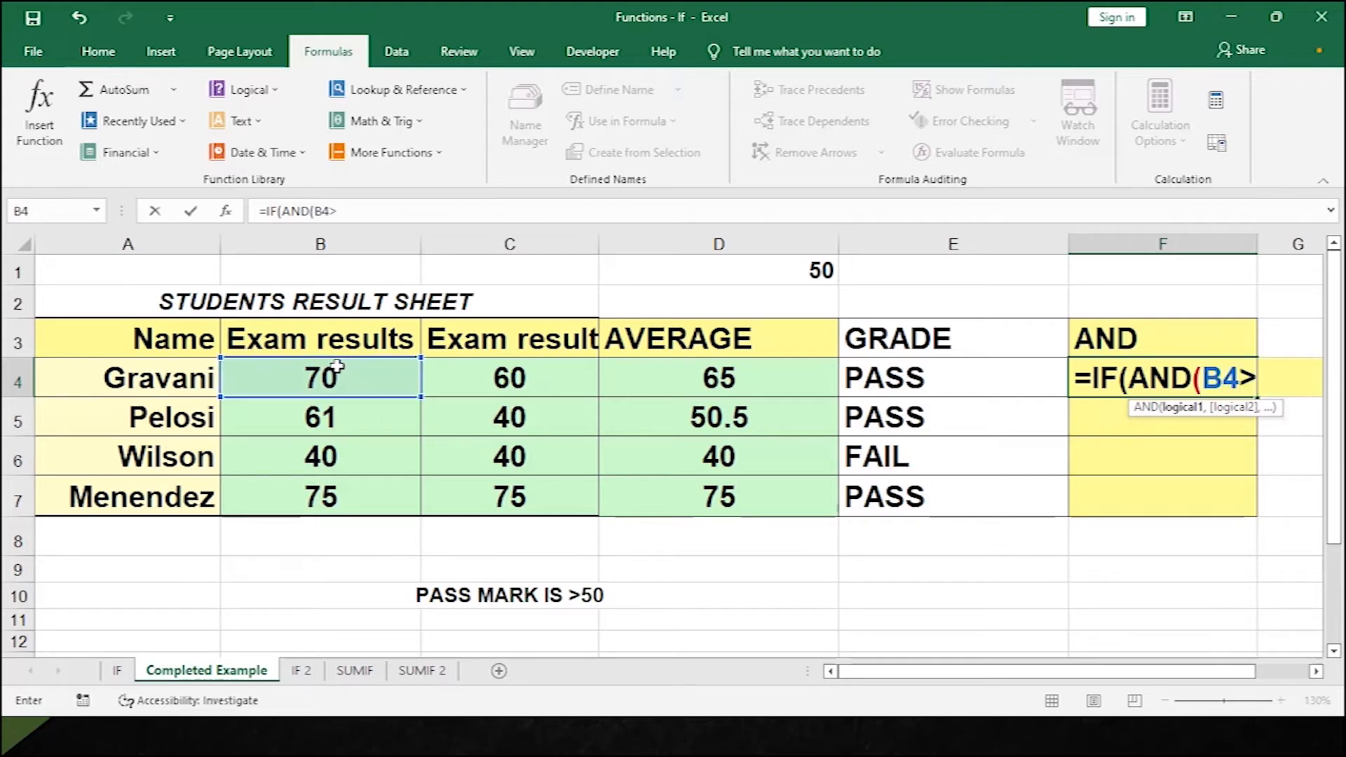
text(50,)
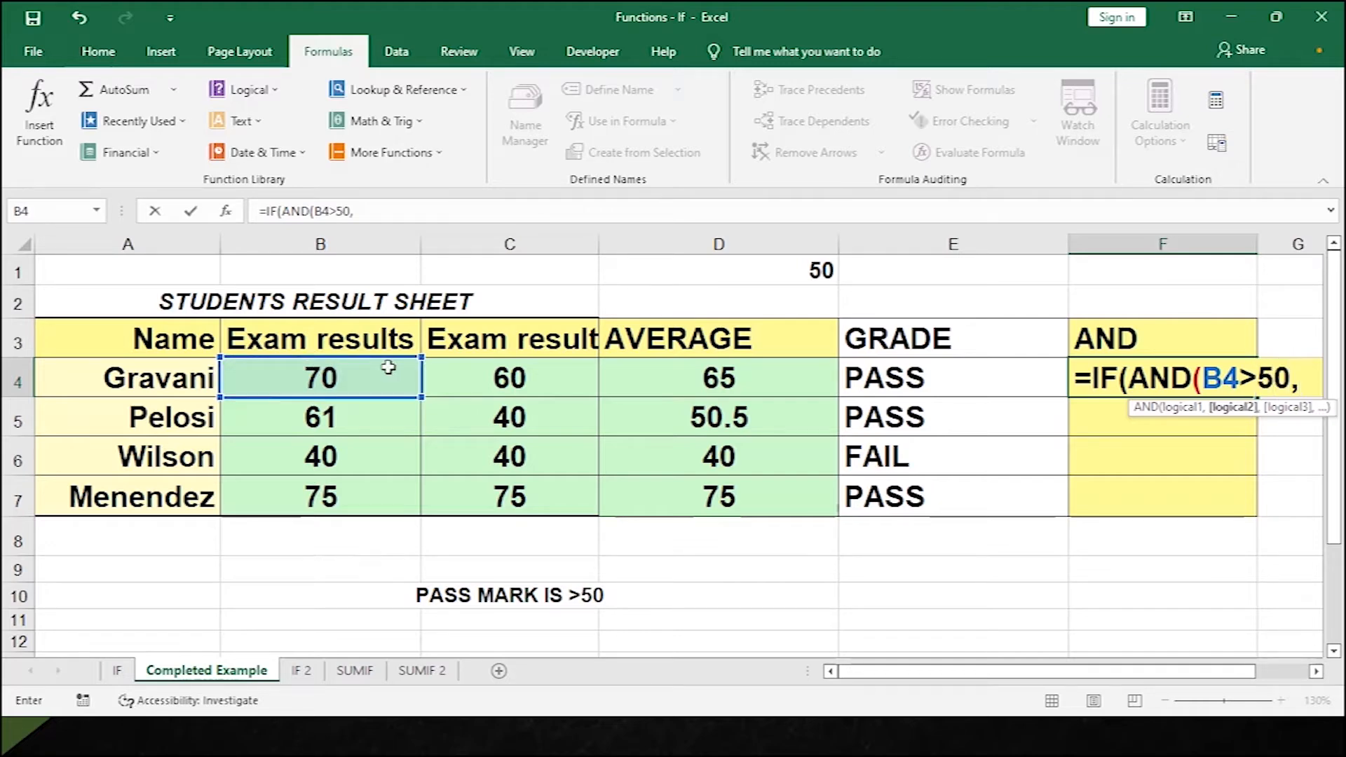
click(570, 403)
click(575, 388)
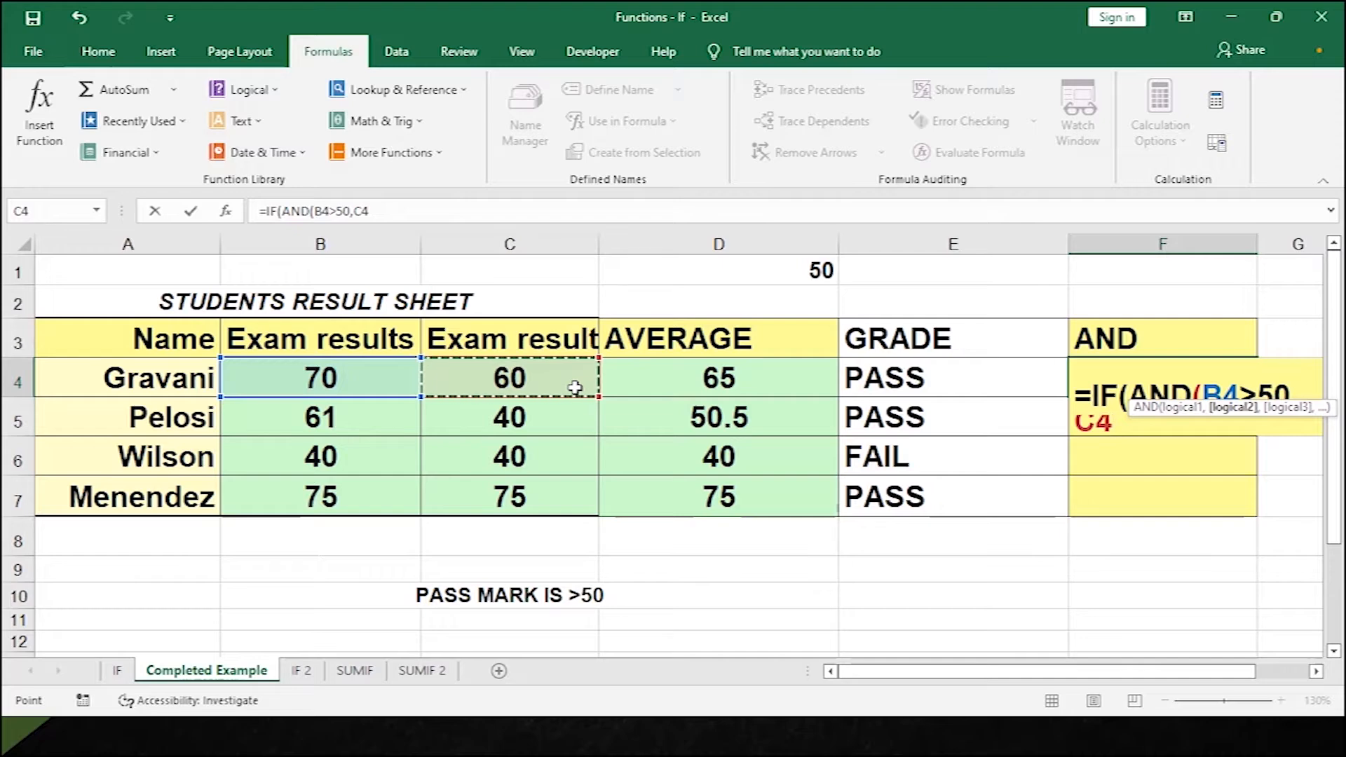
text(>50)
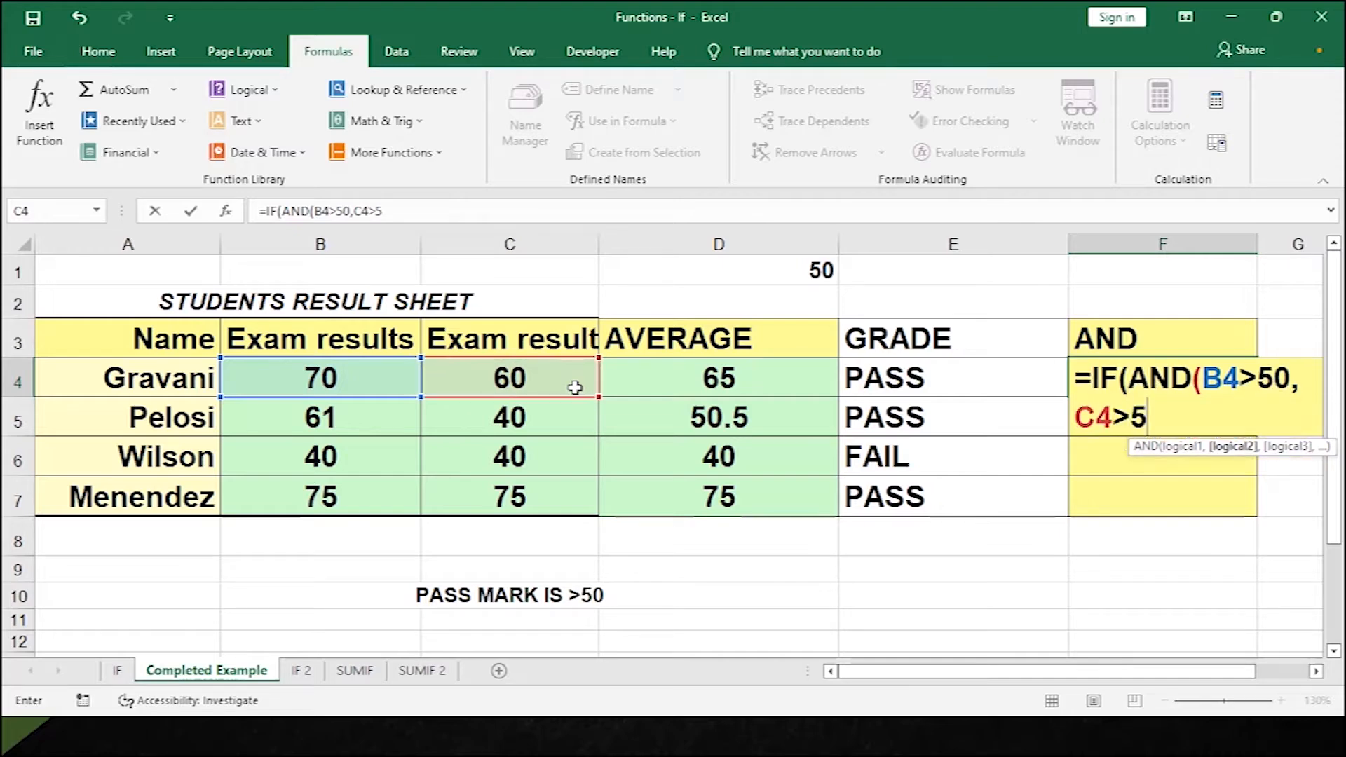
text(),)
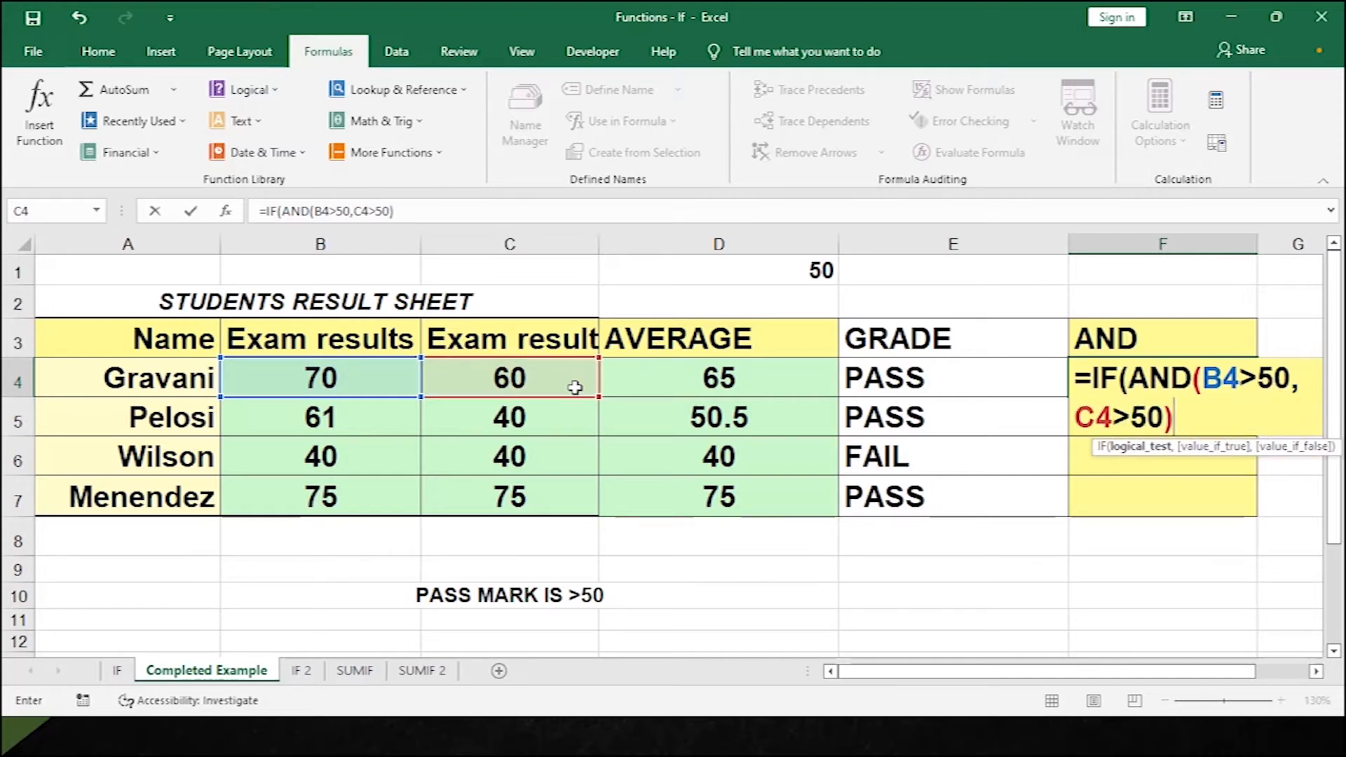
text("PA)
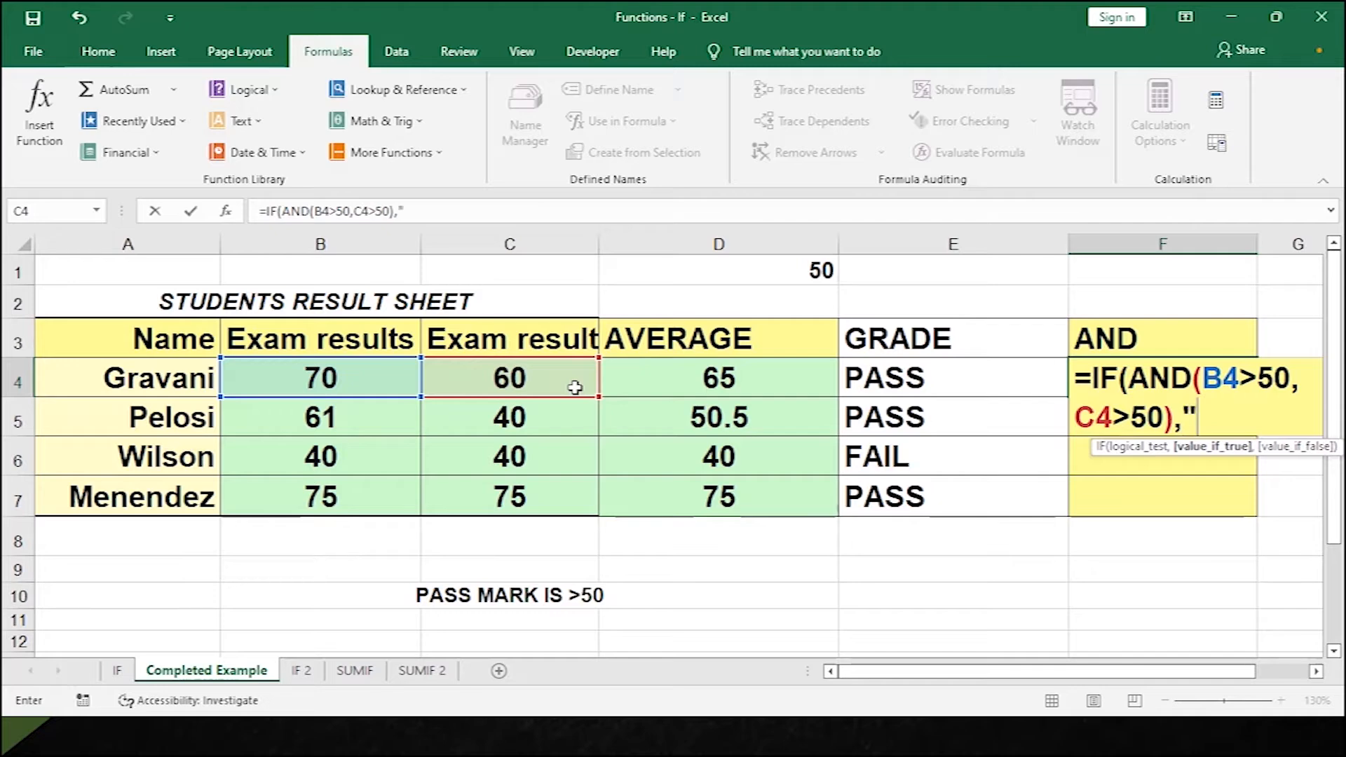
text(SS)
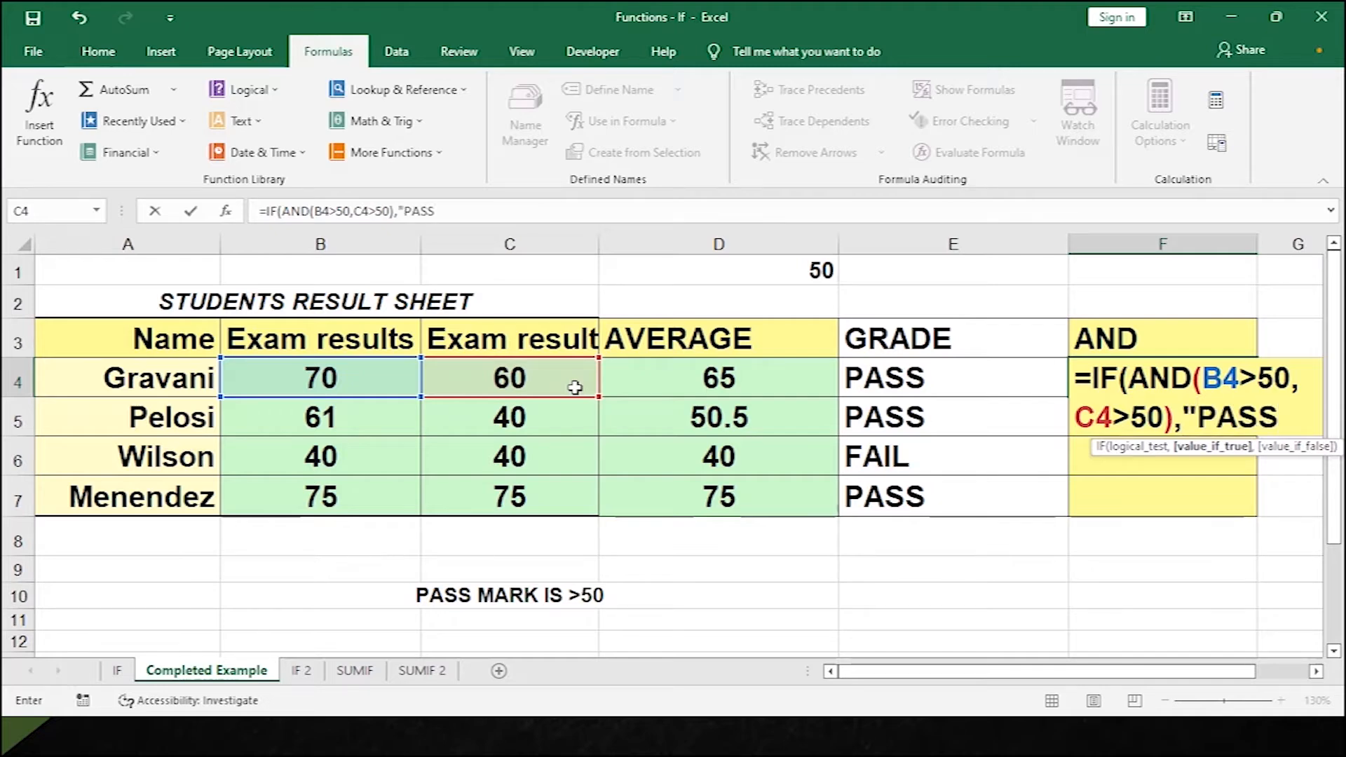
text(",)
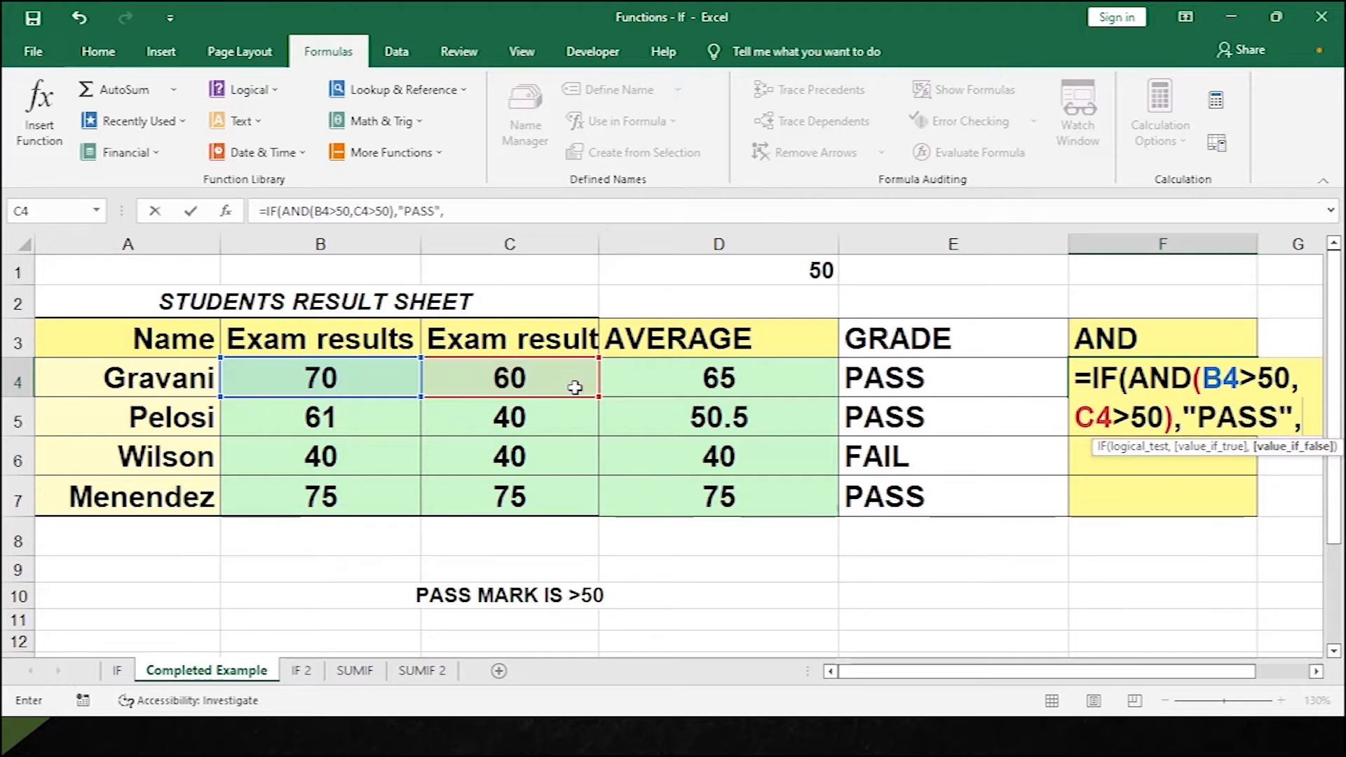
text("F)
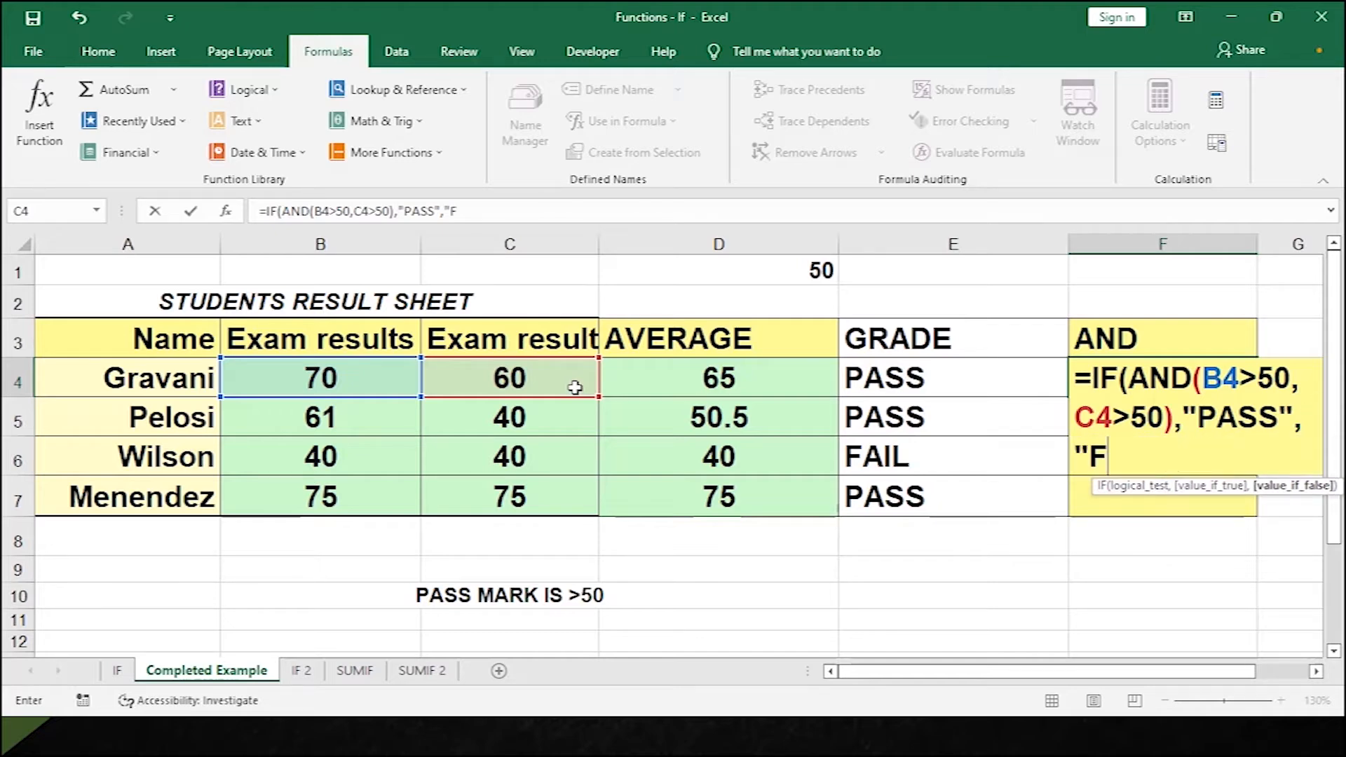
text(AIL"))
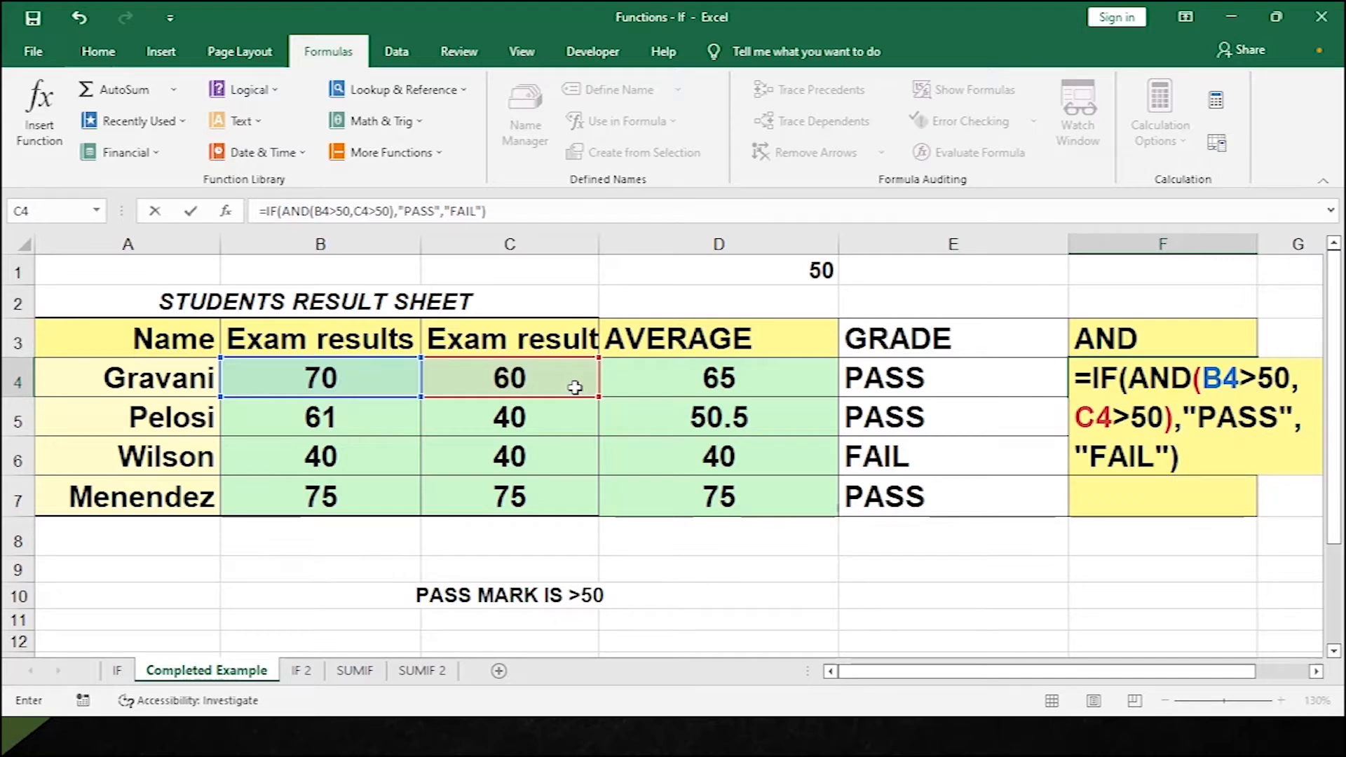
key(Return)
drag(1220, 671, 1294, 679)
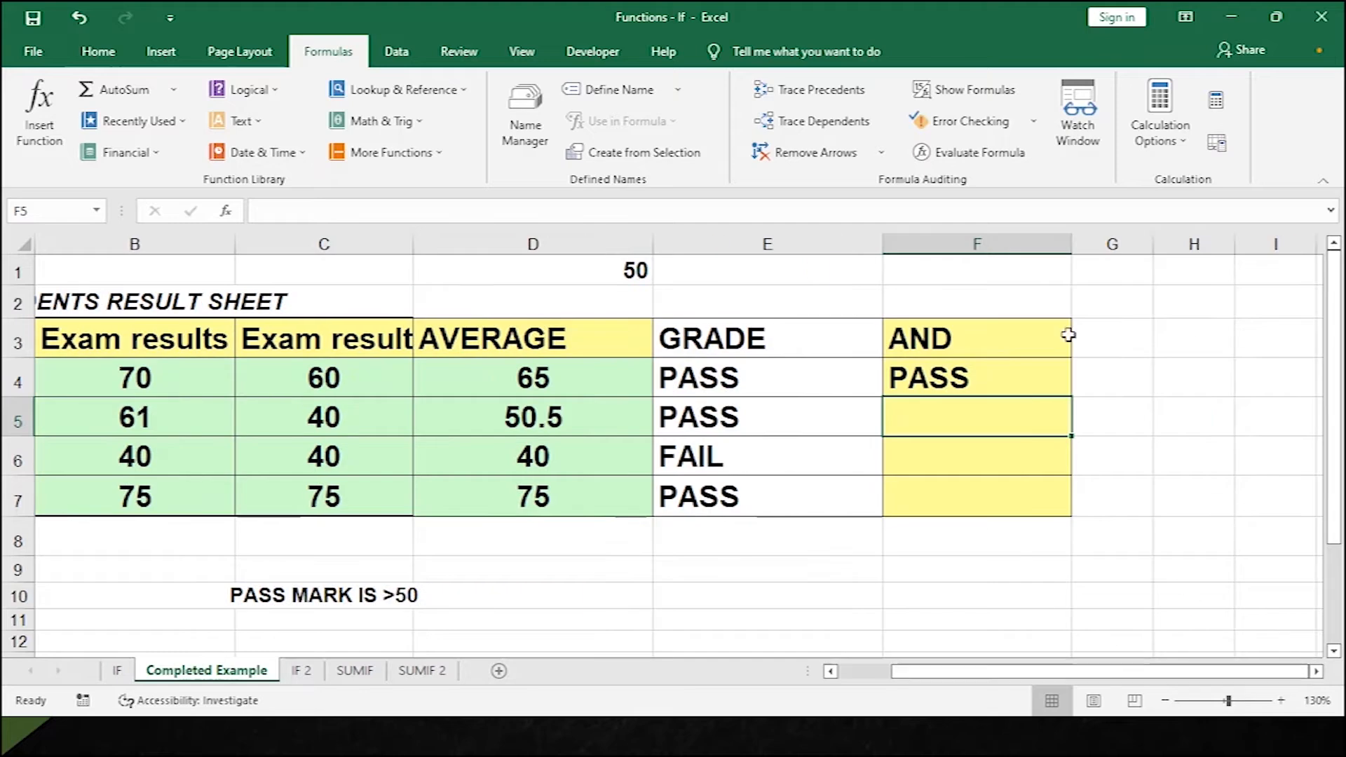
double_click(933, 379)
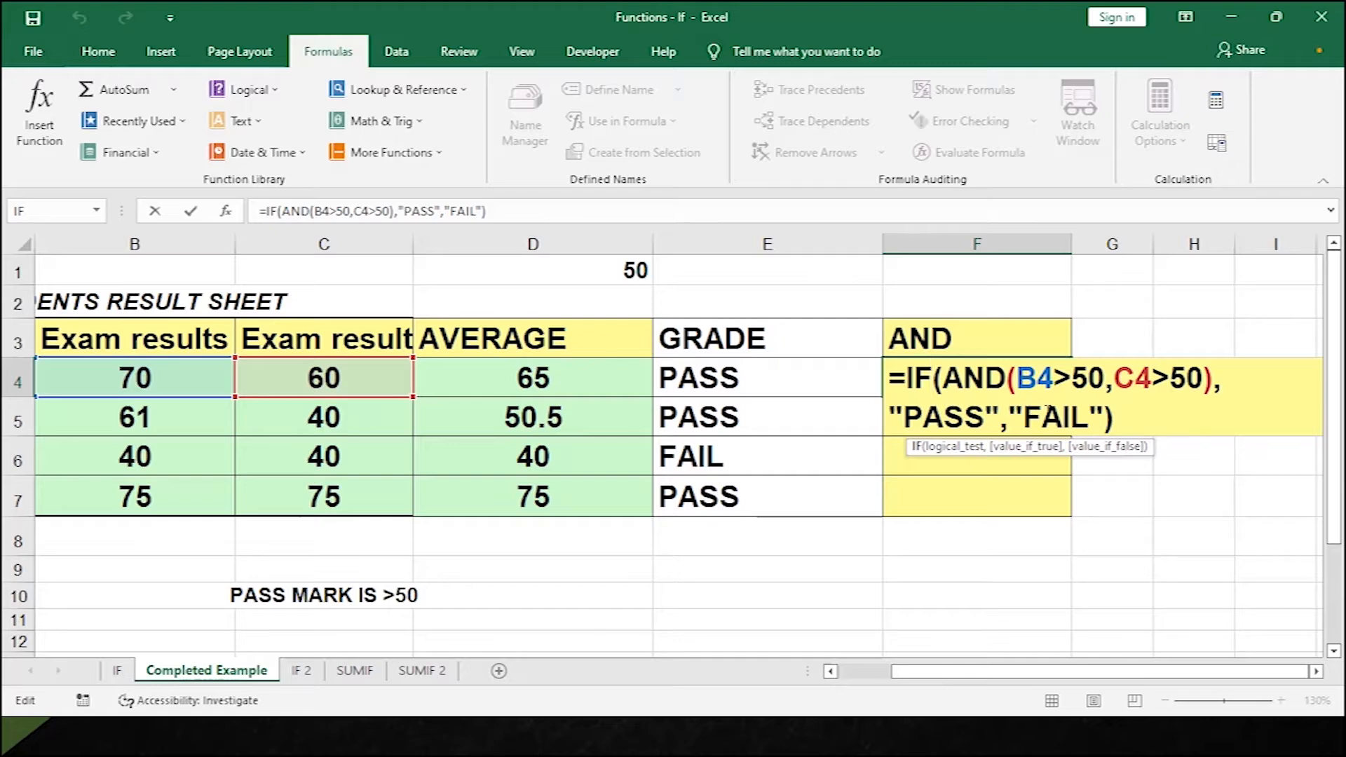
key(Return)
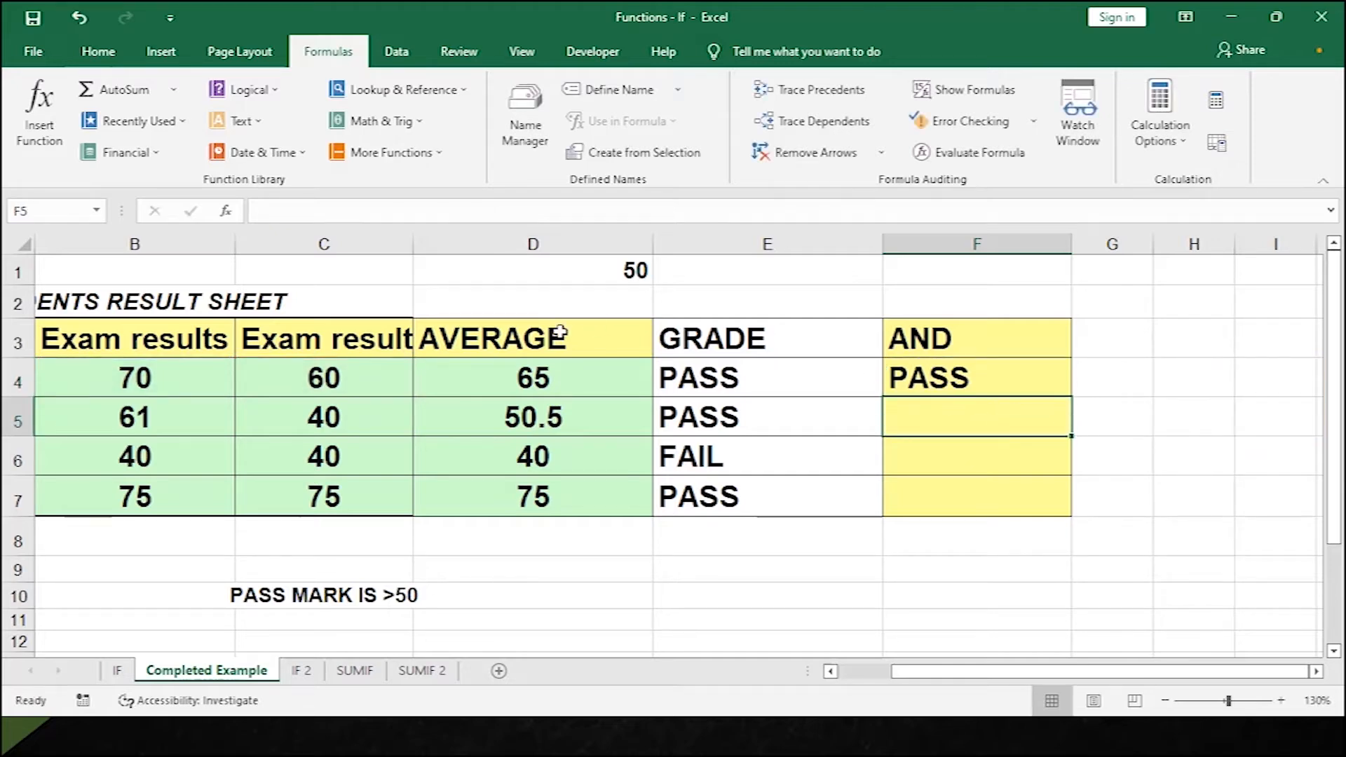
click(937, 391)
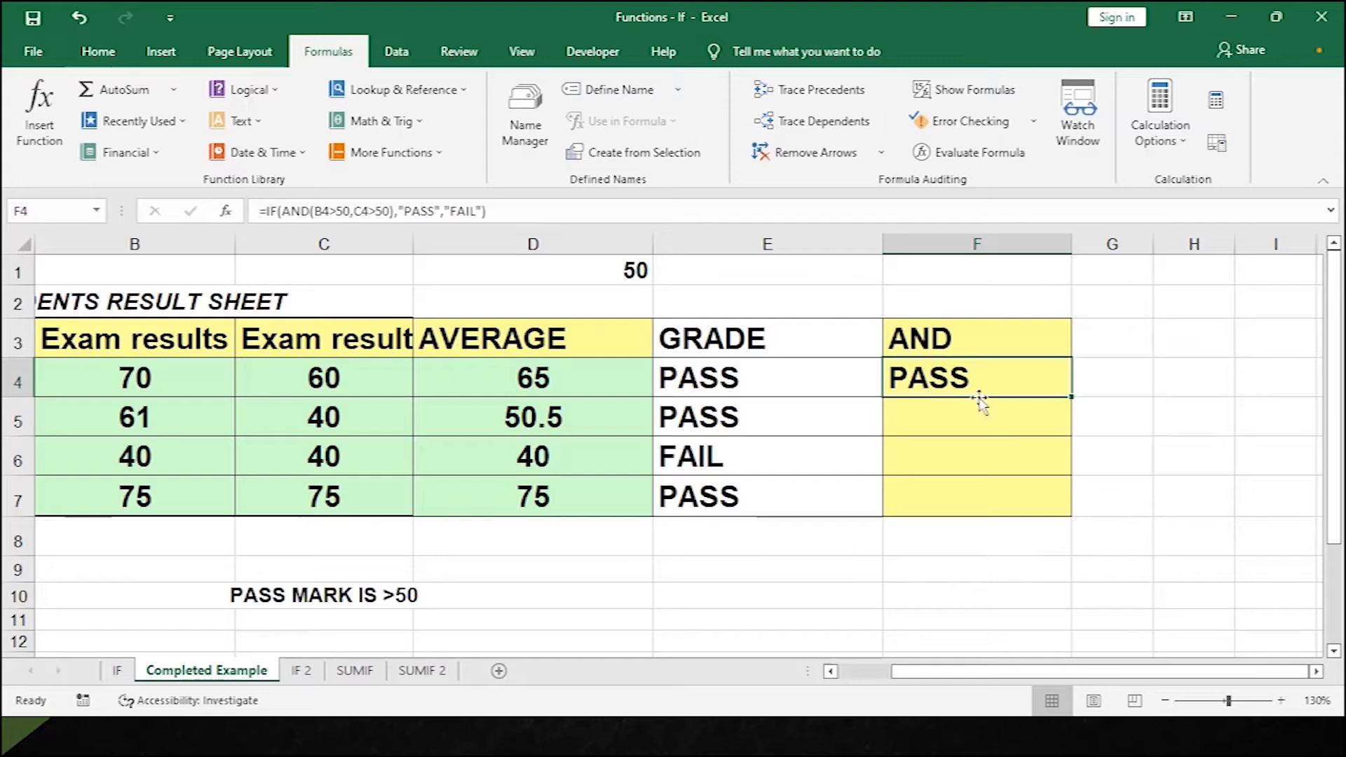
Copy the AND formula down to F7, verify Pelosi's and Wilson's results, and open IF 2.
double_click(1072, 399)
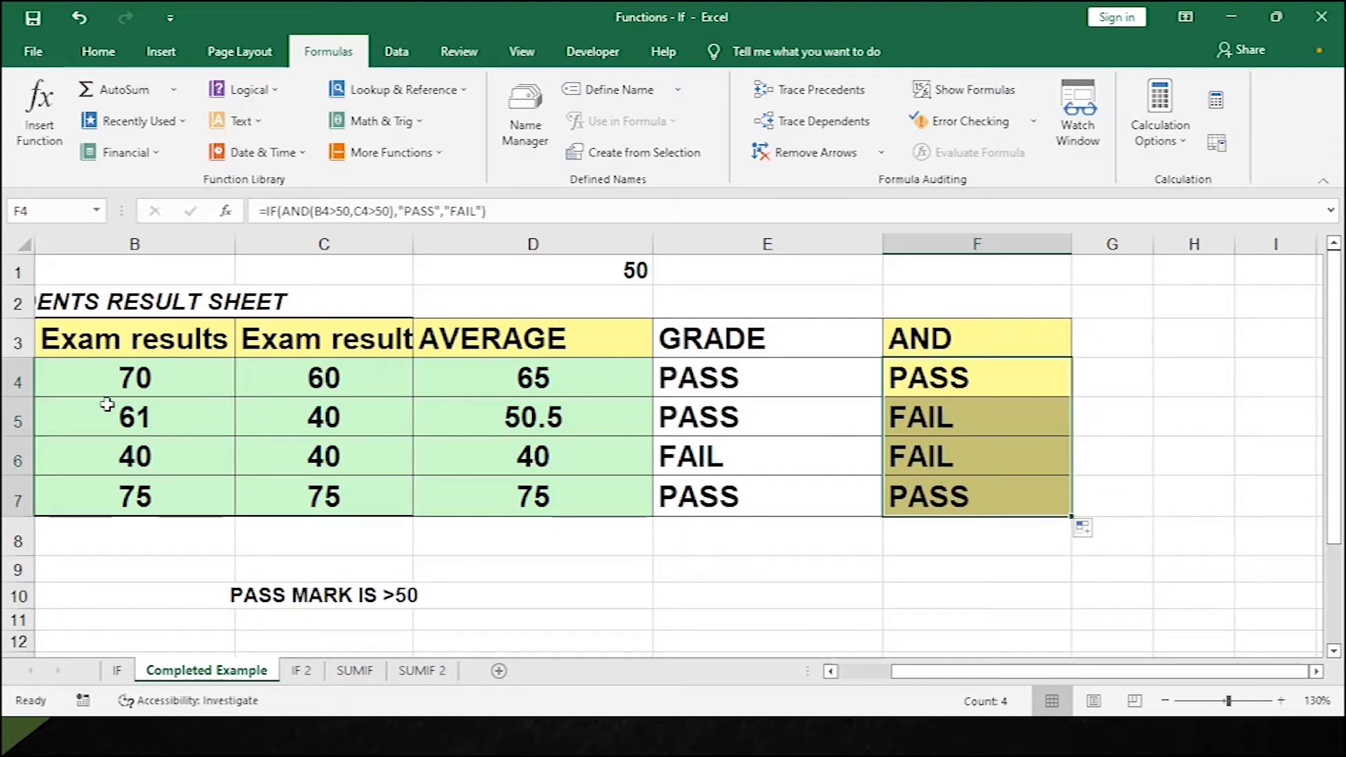
drag(1083, 672, 1030, 672)
click(363, 455)
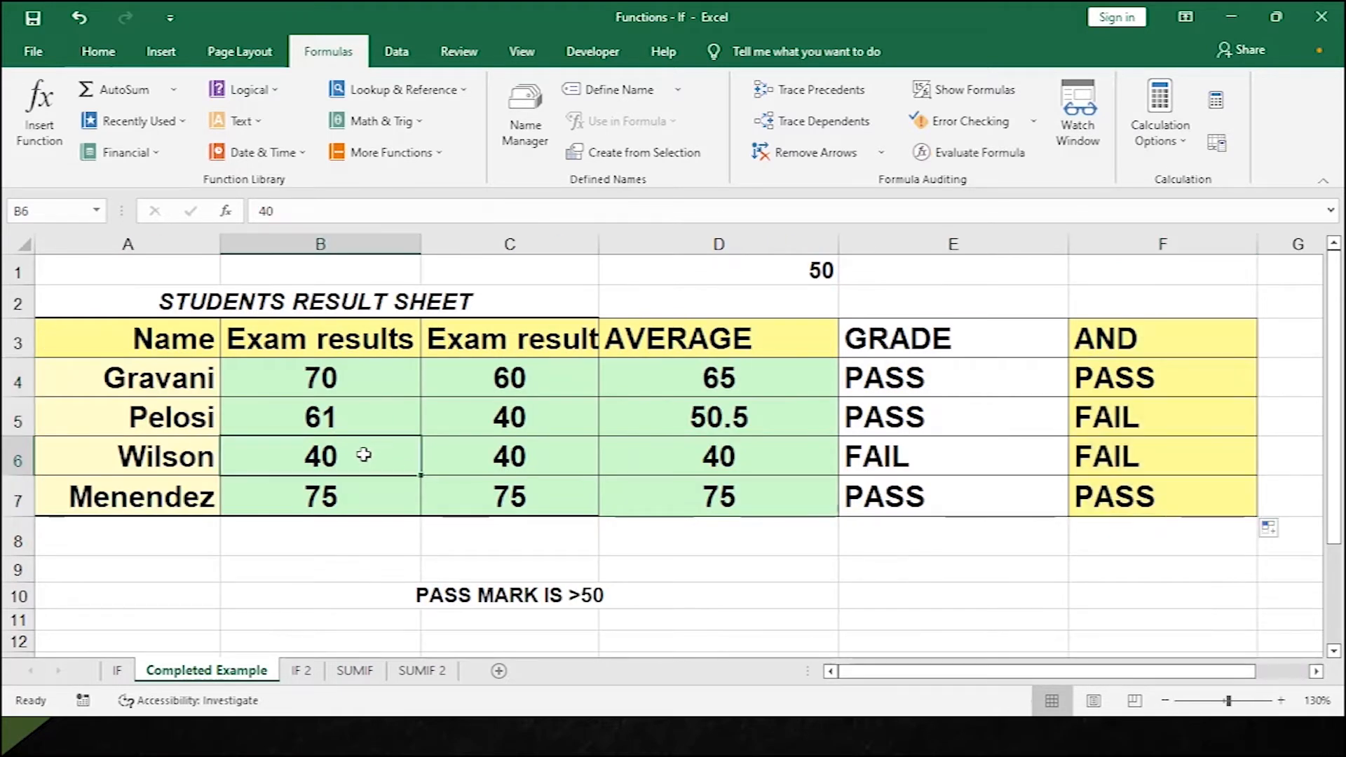
click(472, 456)
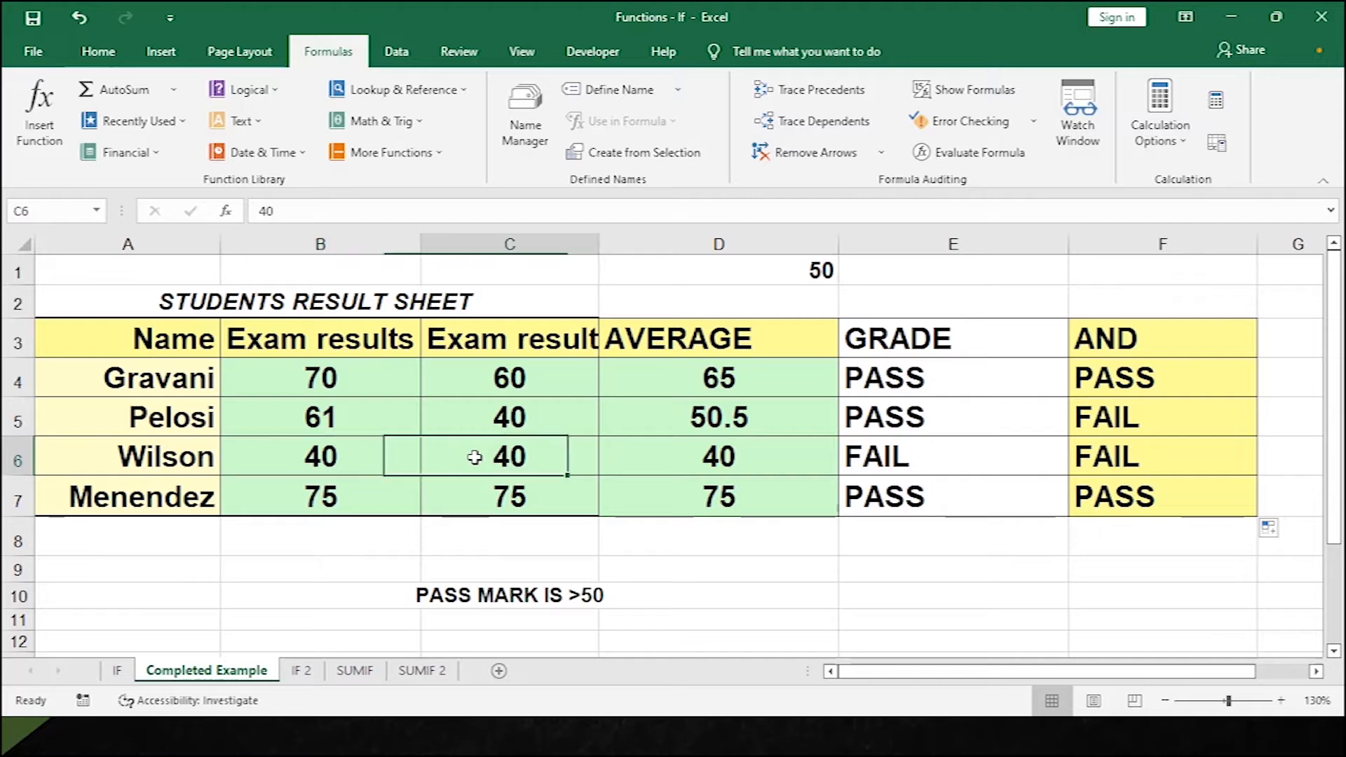
click(1194, 457)
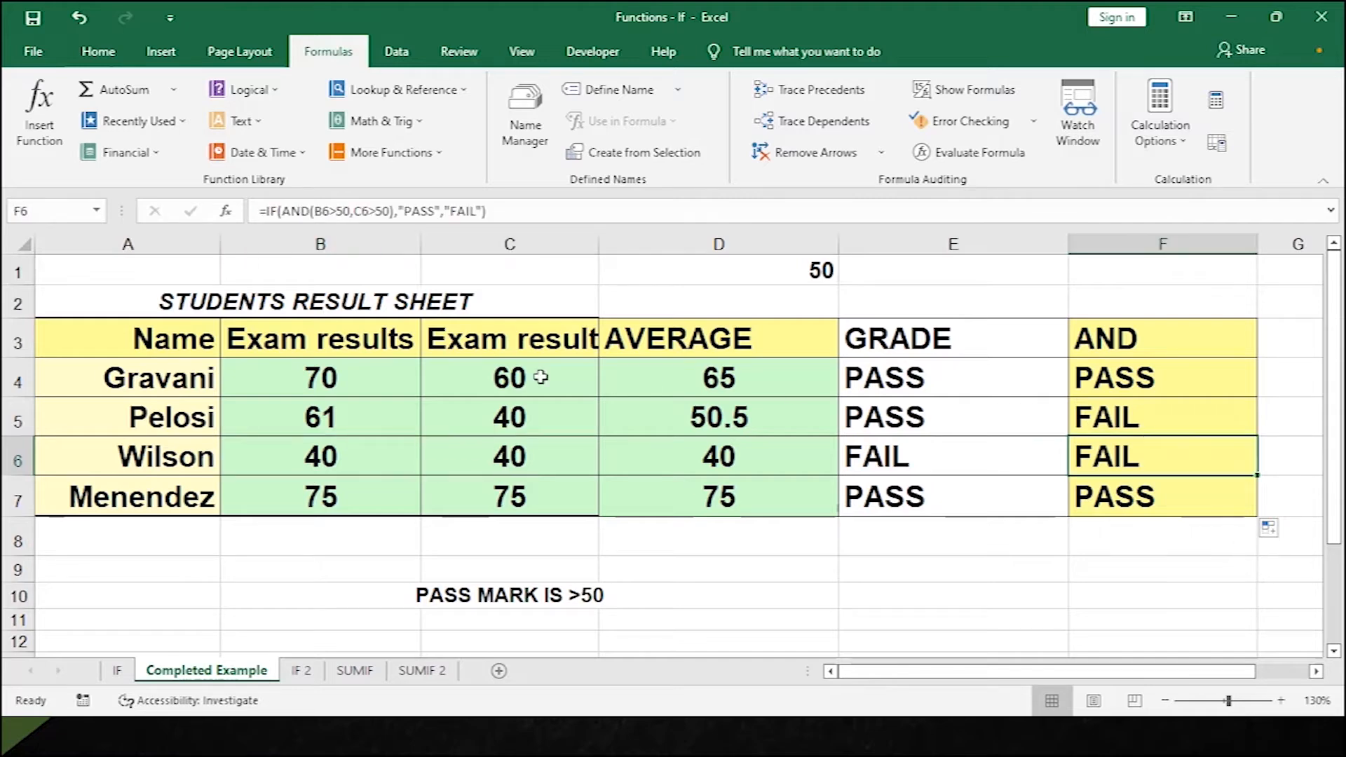
click(364, 421)
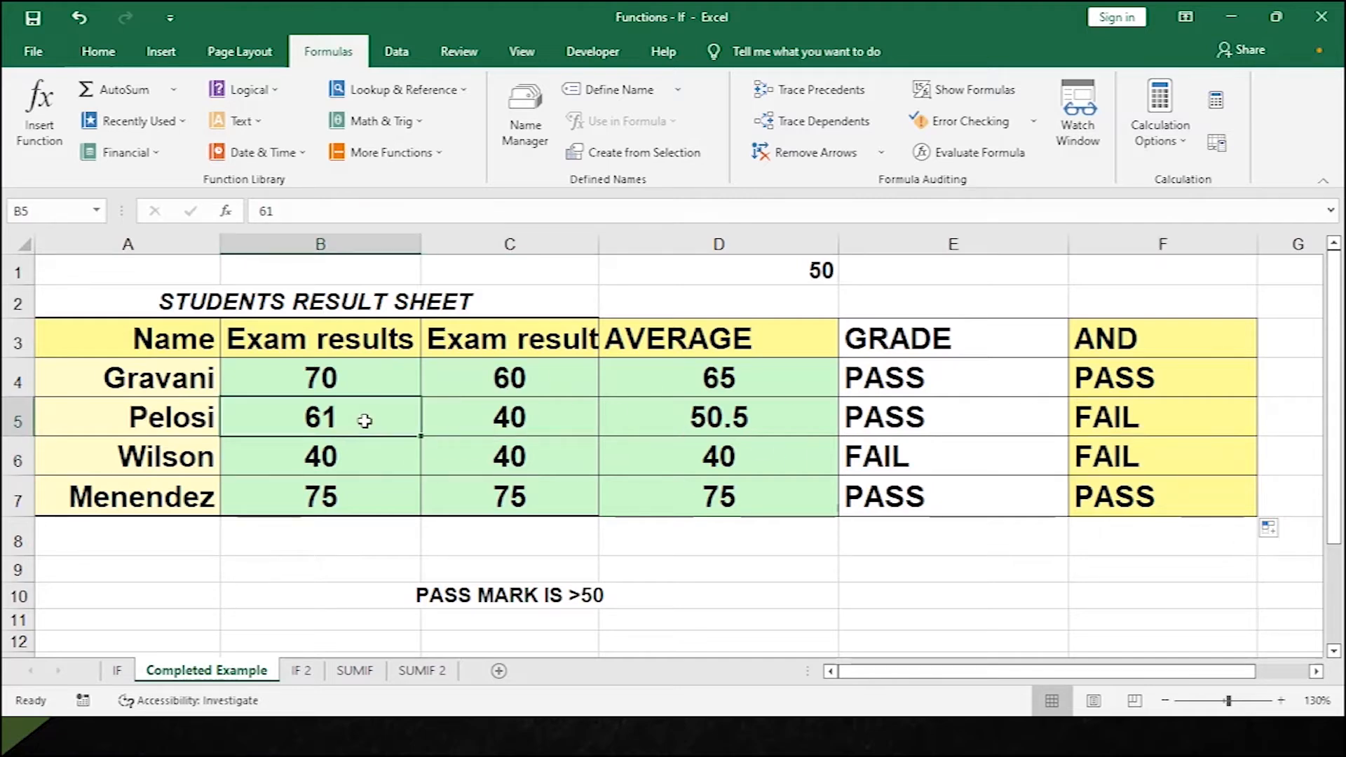
click(531, 430)
click(391, 410)
click(474, 412)
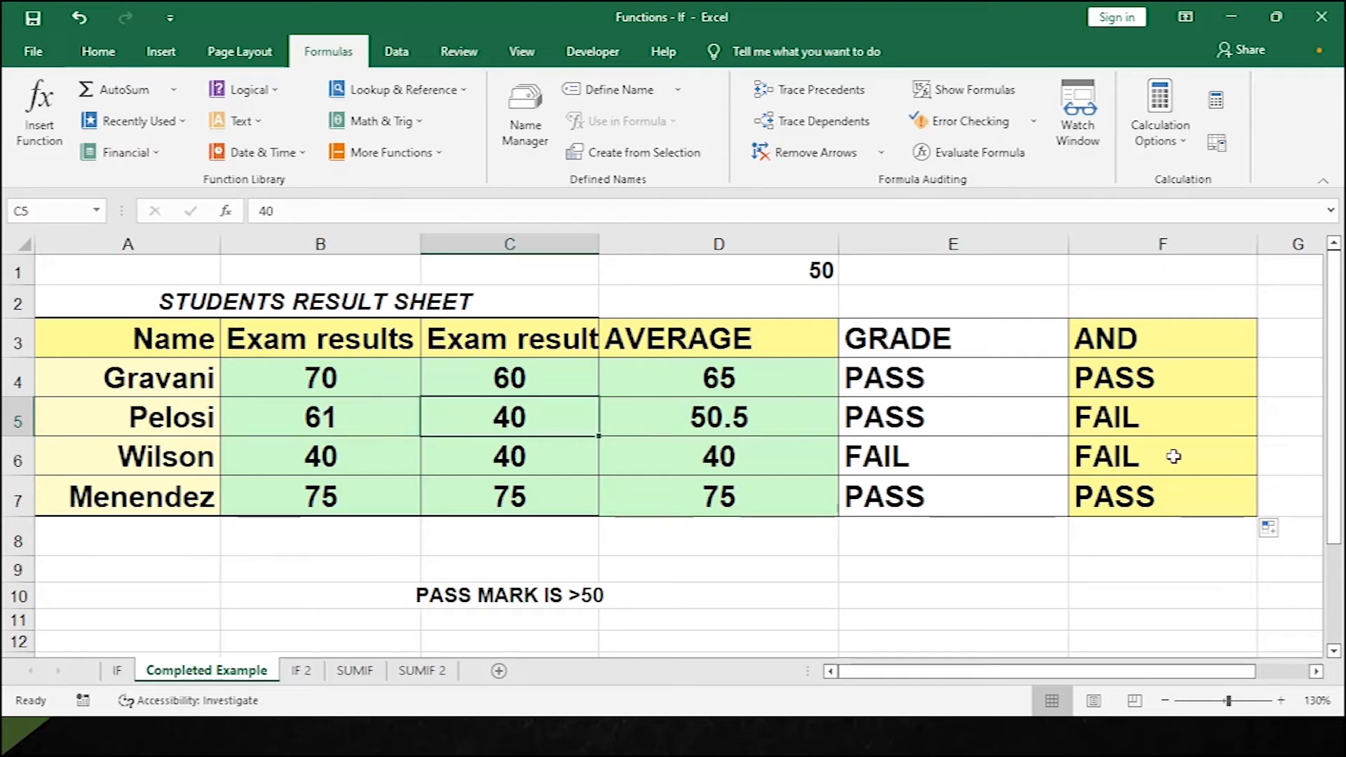
click(1104, 421)
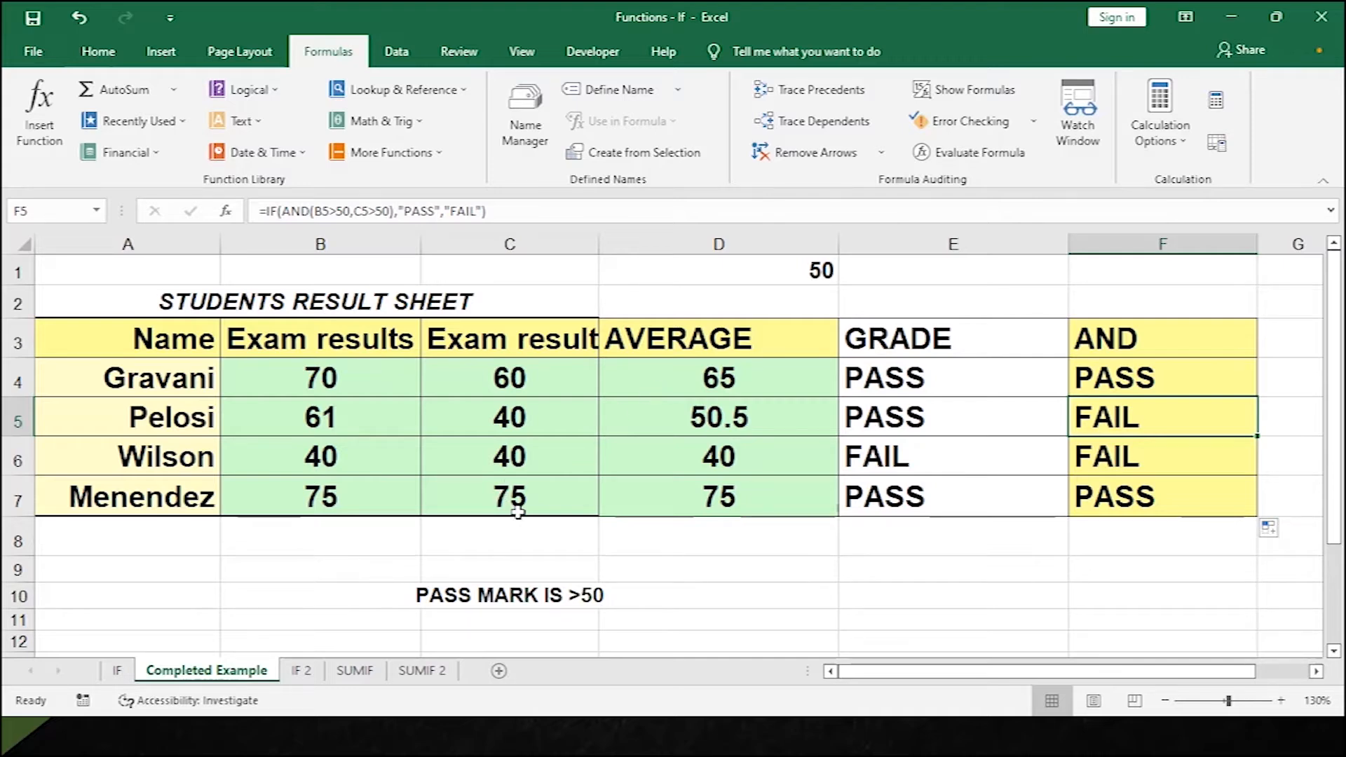
click(306, 674)
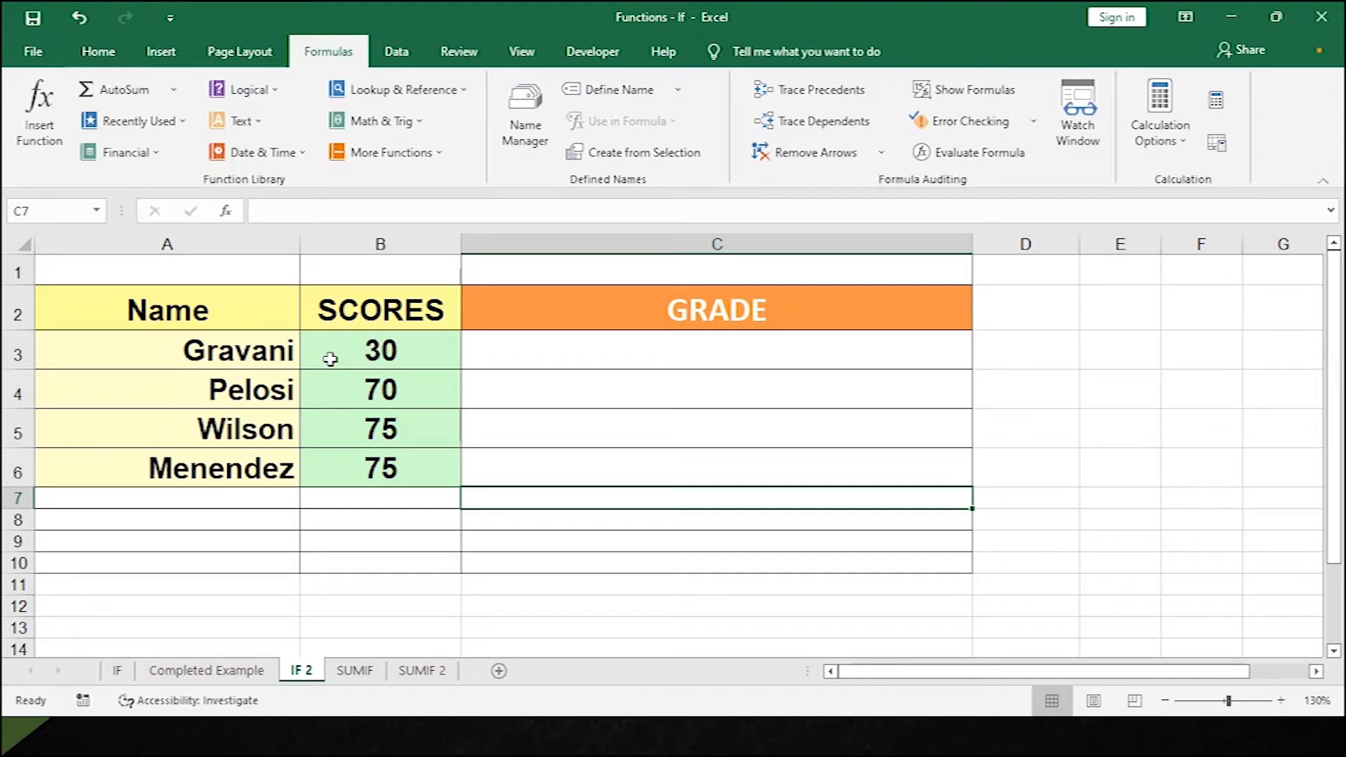
click(370, 354)
click(372, 387)
click(370, 435)
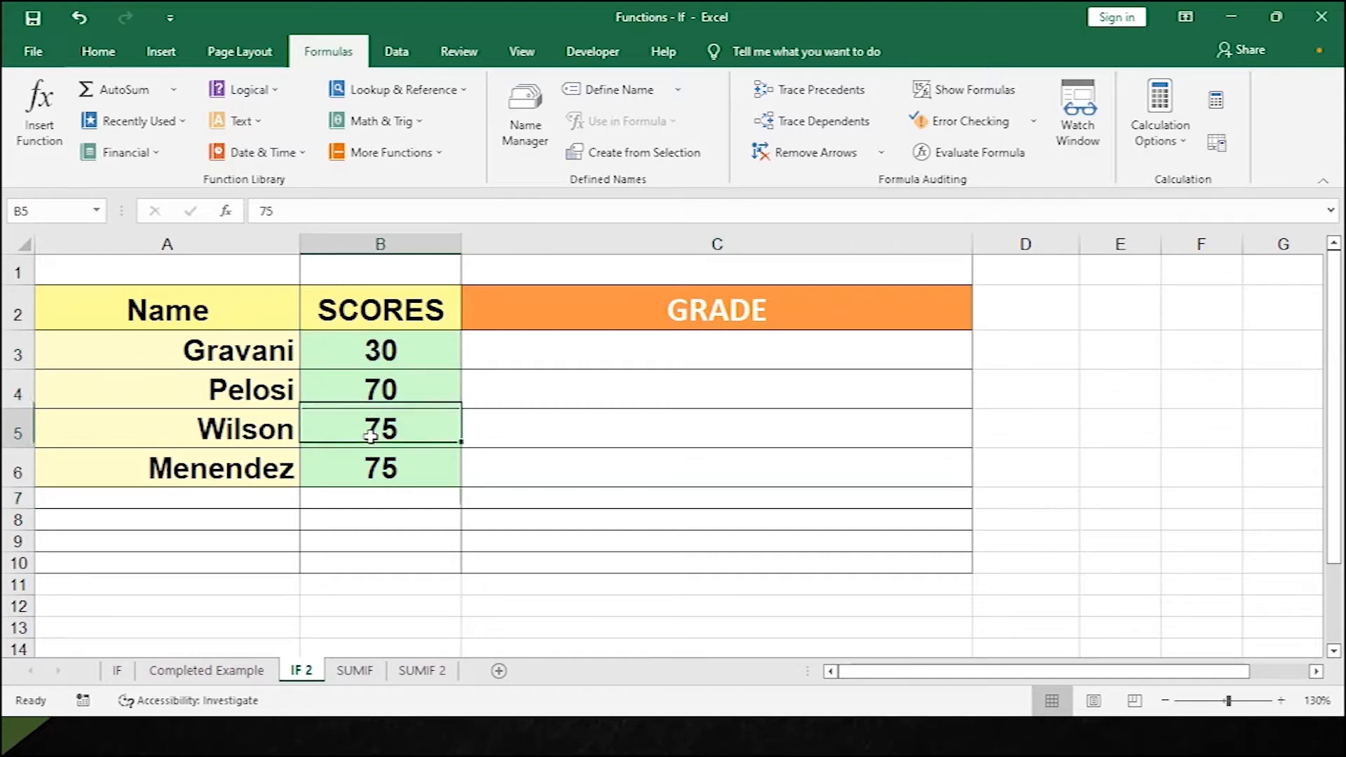
click(393, 472)
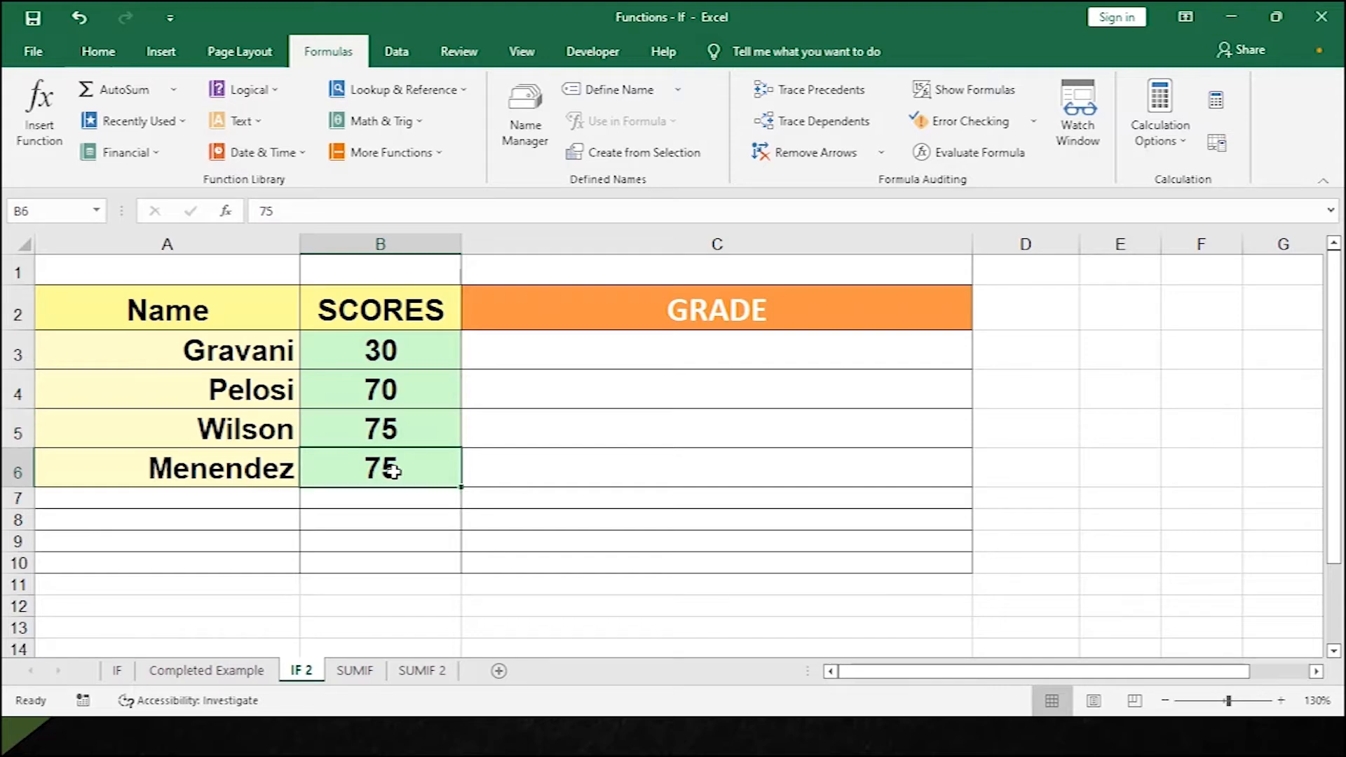
click(585, 350)
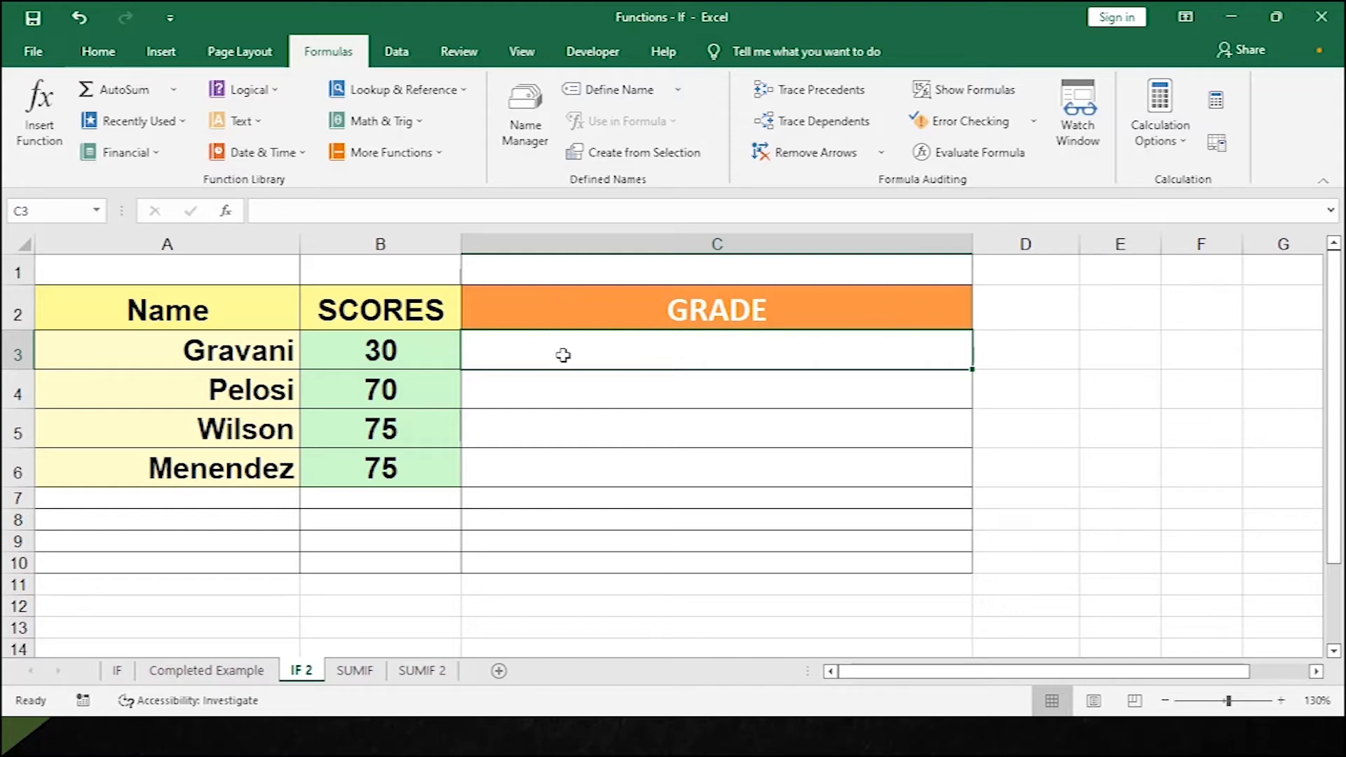
After clearing a false start, type =IF(B3>=90,"A",IF( into C3.
text(=IF)
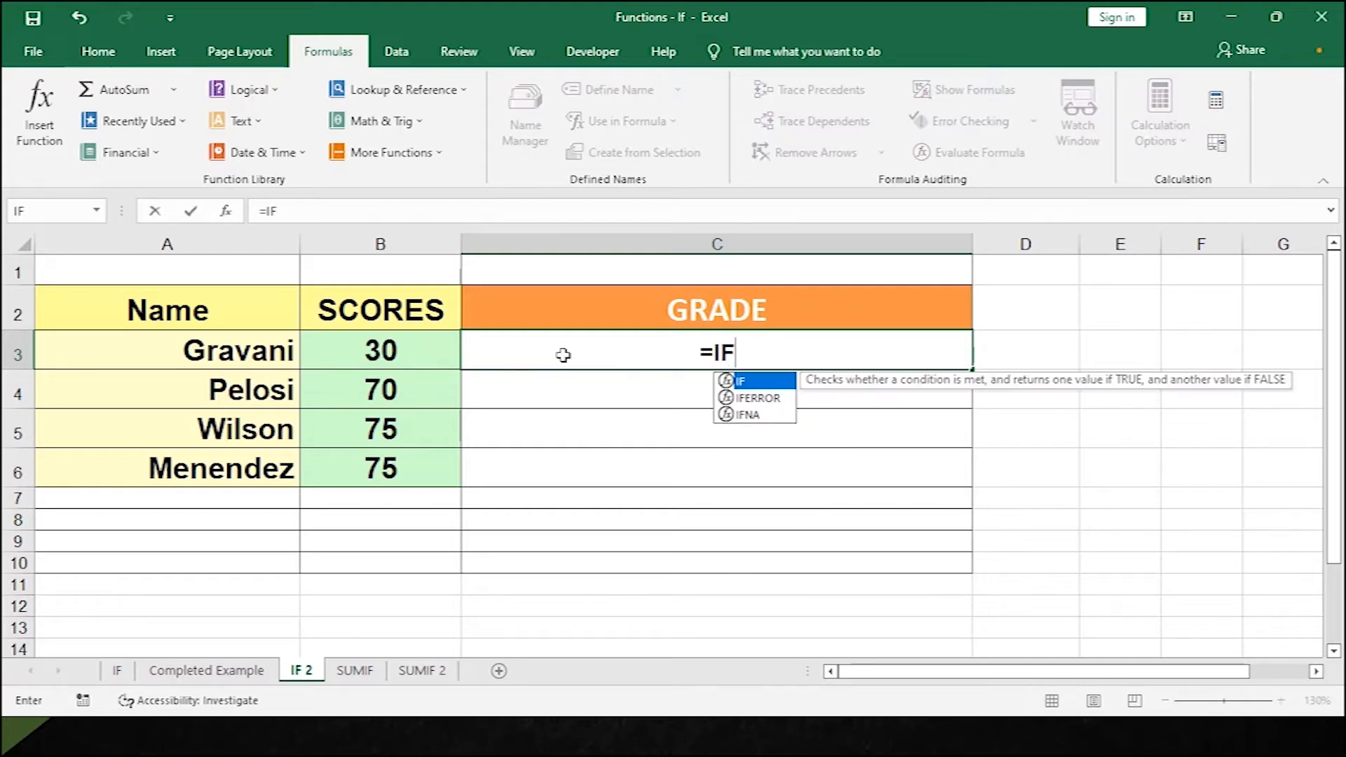
click(394, 356)
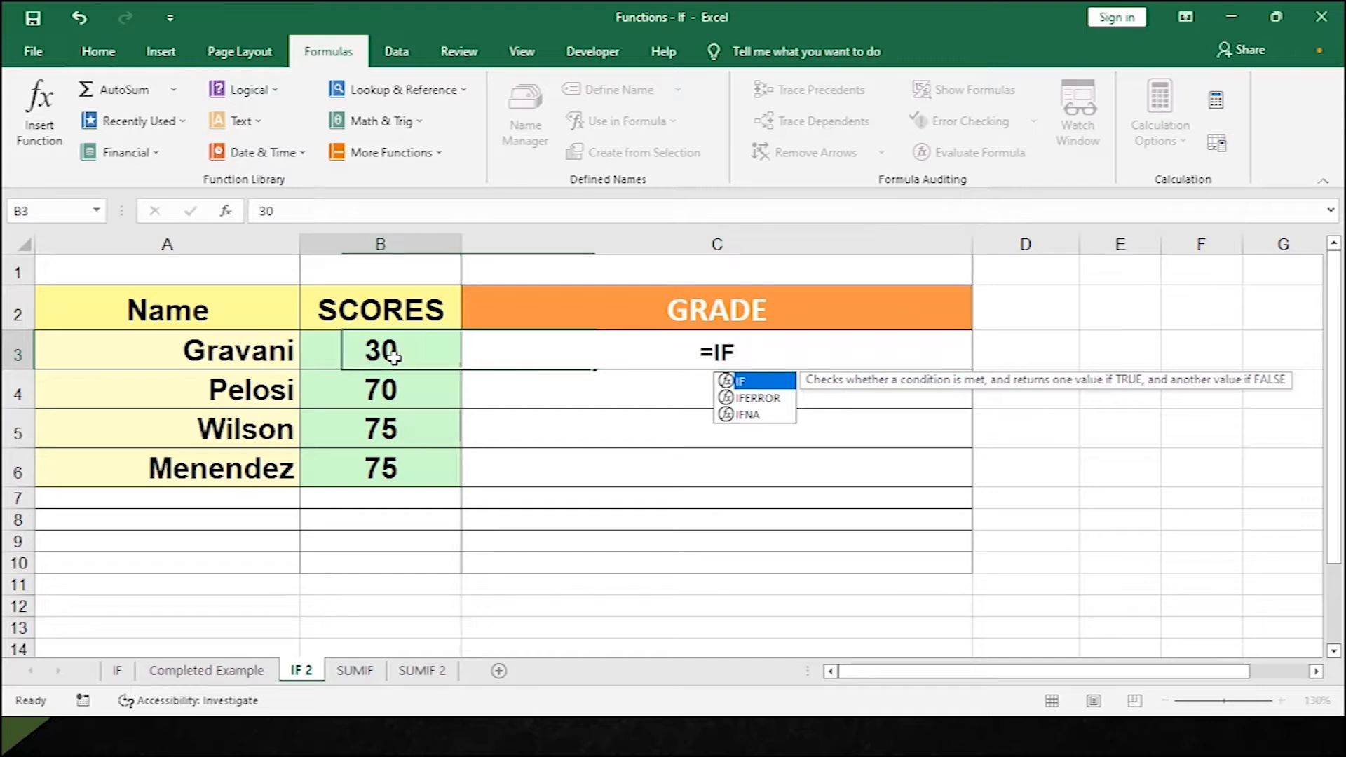
click(575, 338)
text(I)
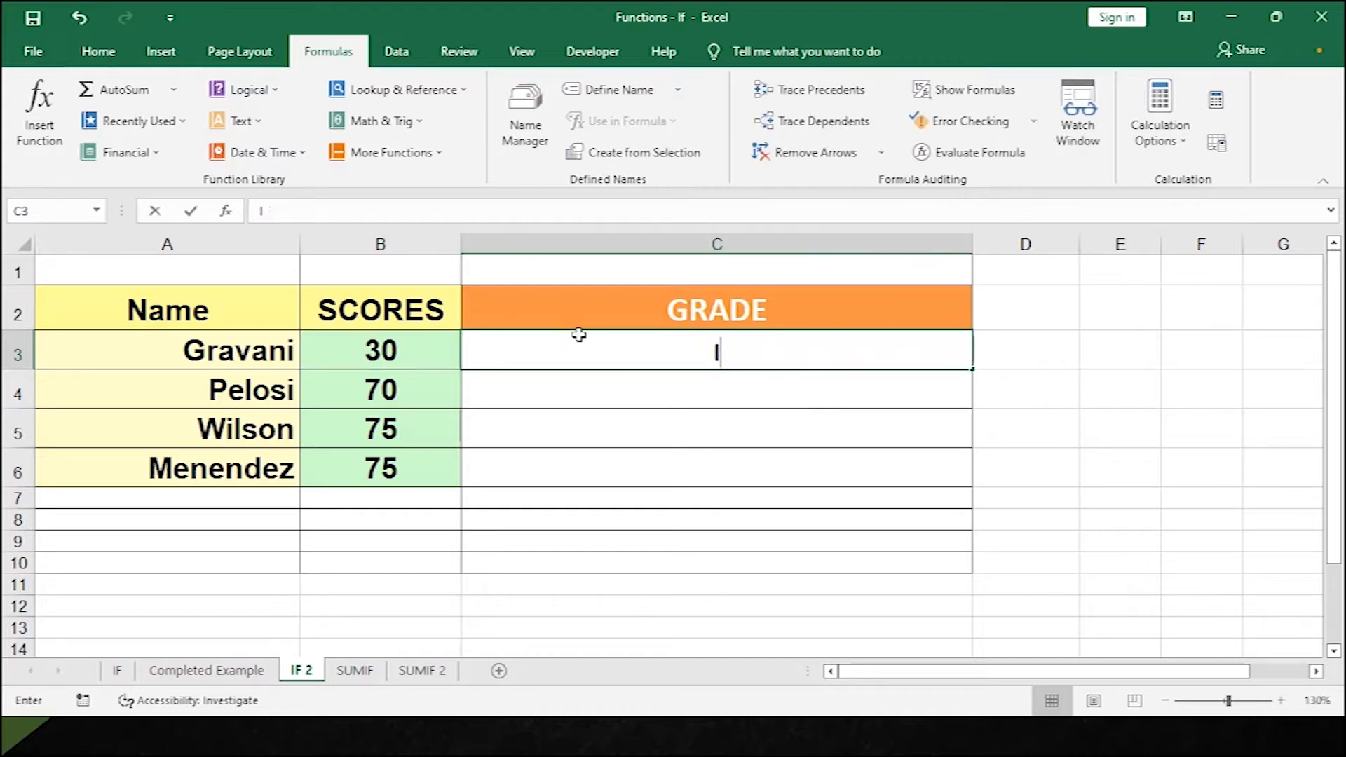
text(F)
key(BackSpace)
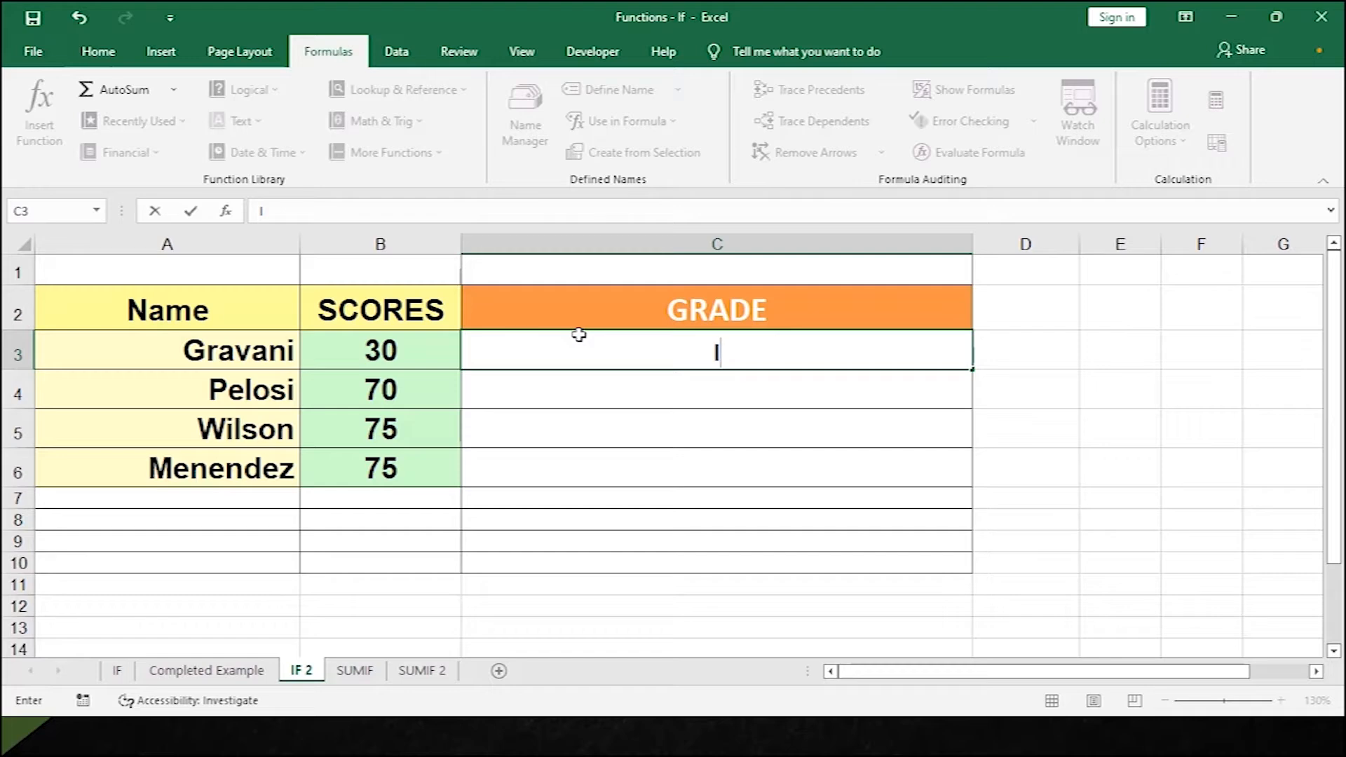
key(BackSpace)
text(=IF()
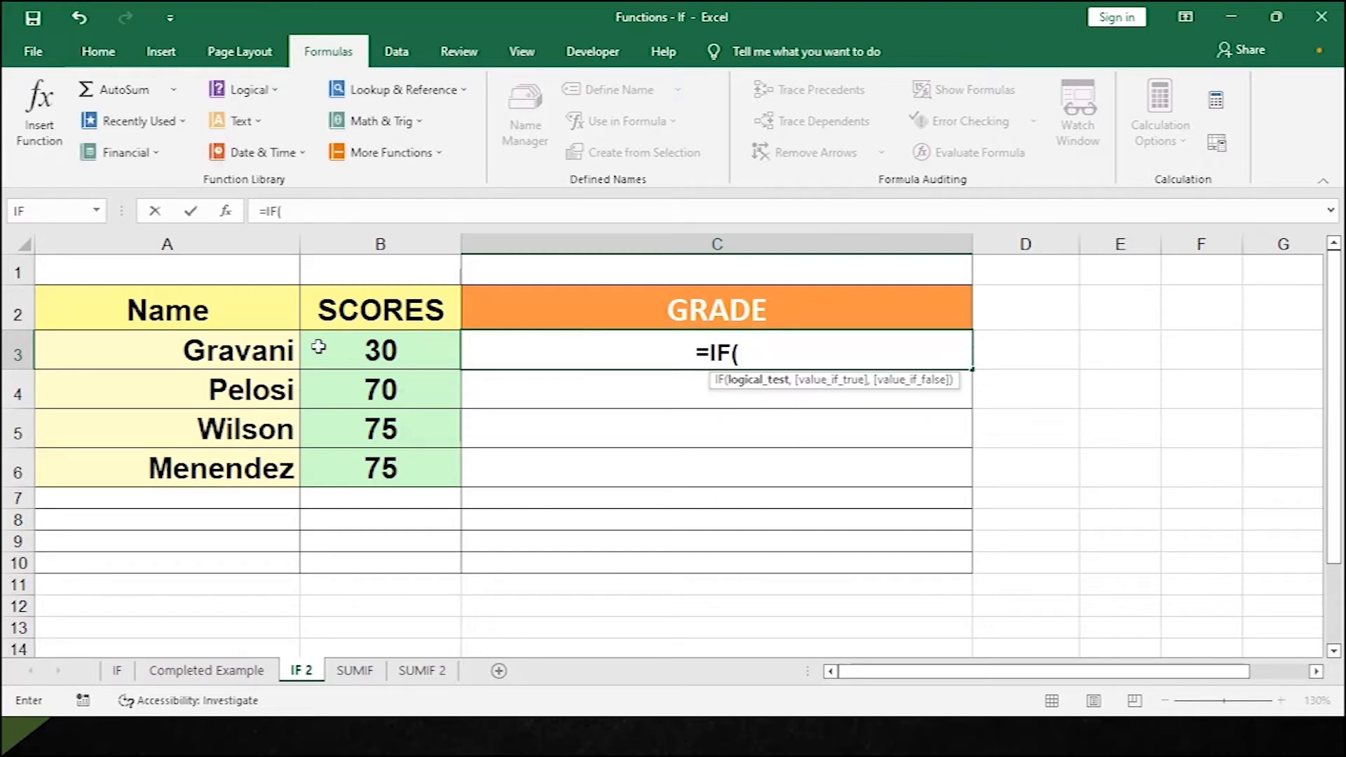
click(341, 344)
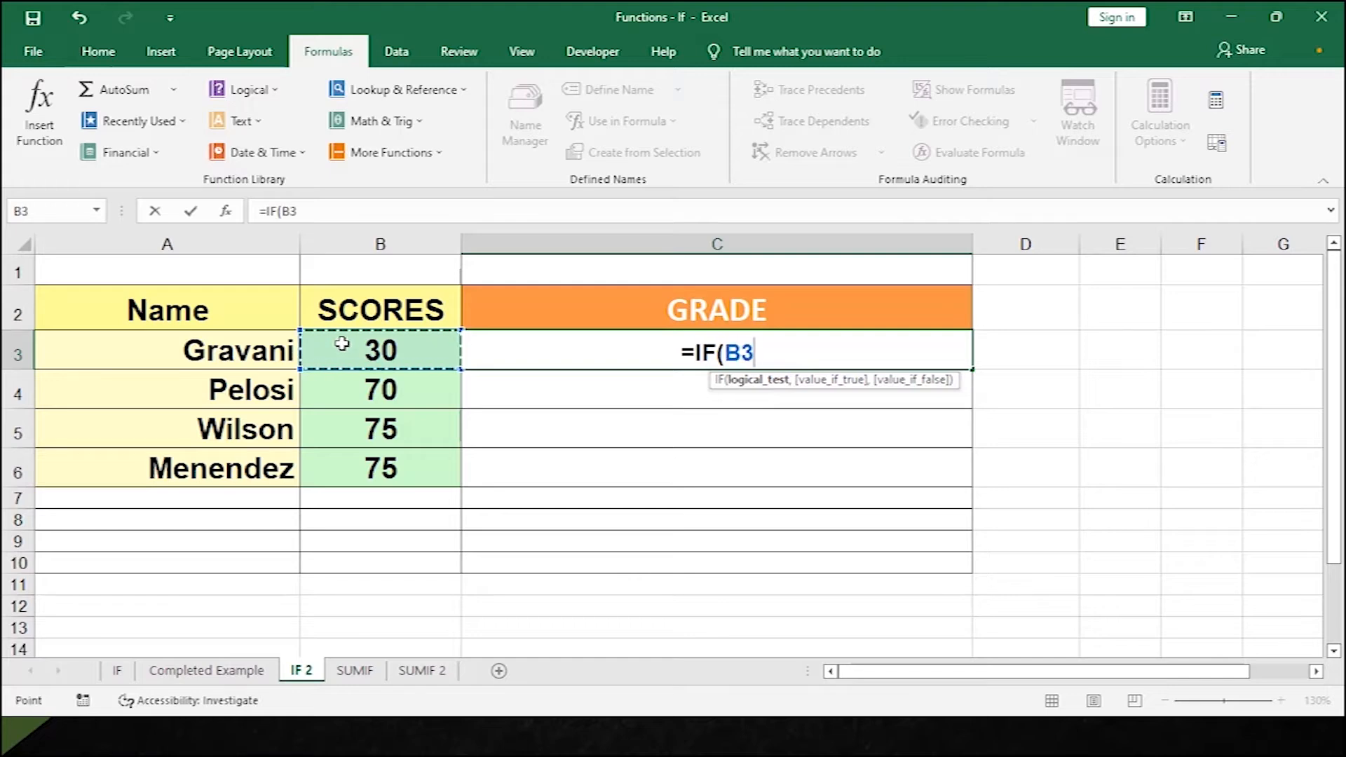
text(>)
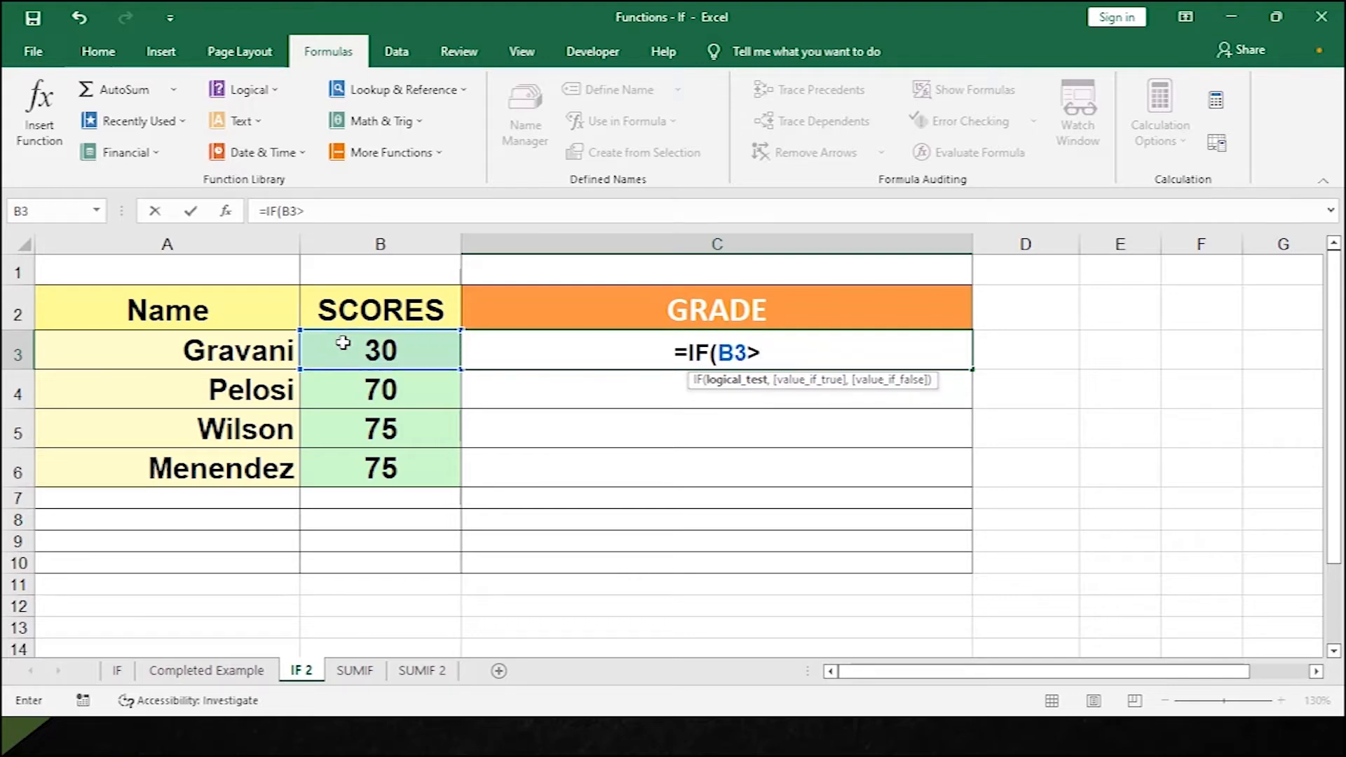
text(90)
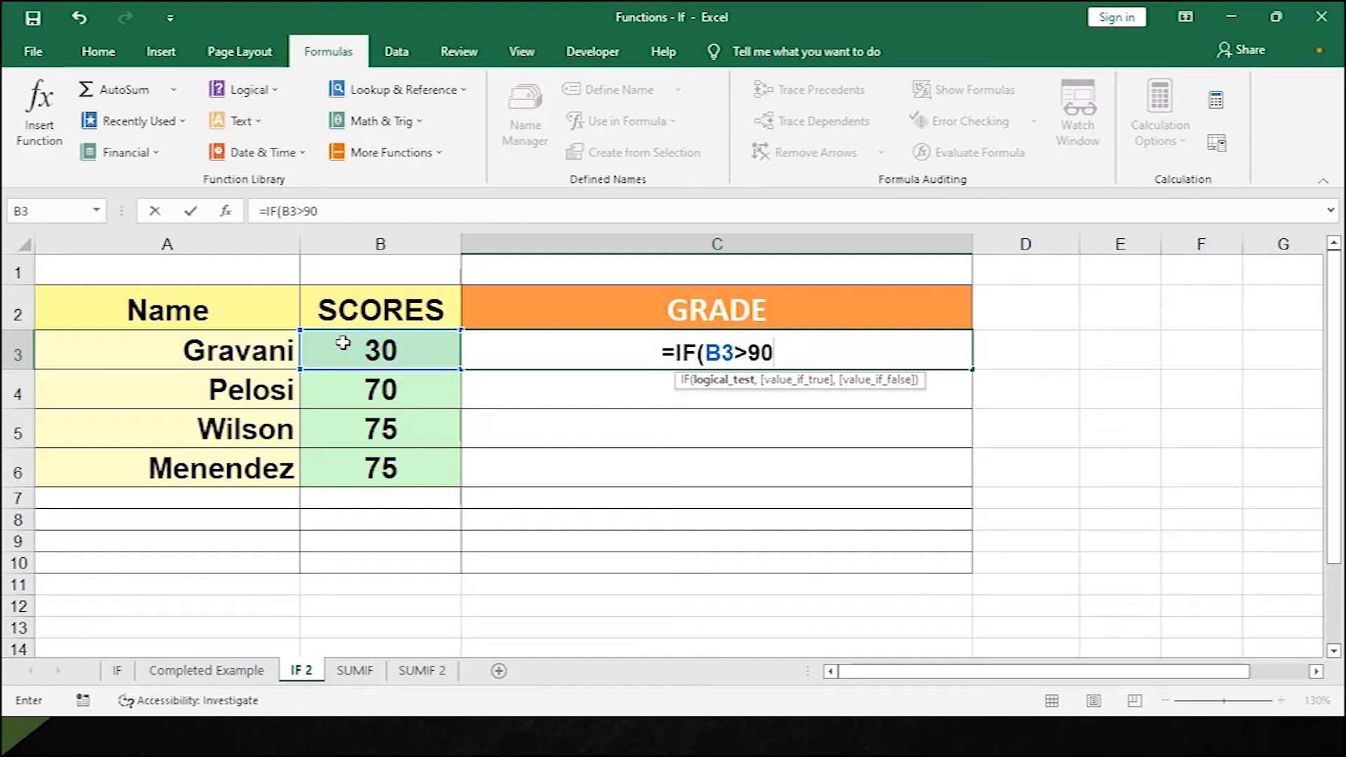
key(BackSpace)
key(BackSpace)
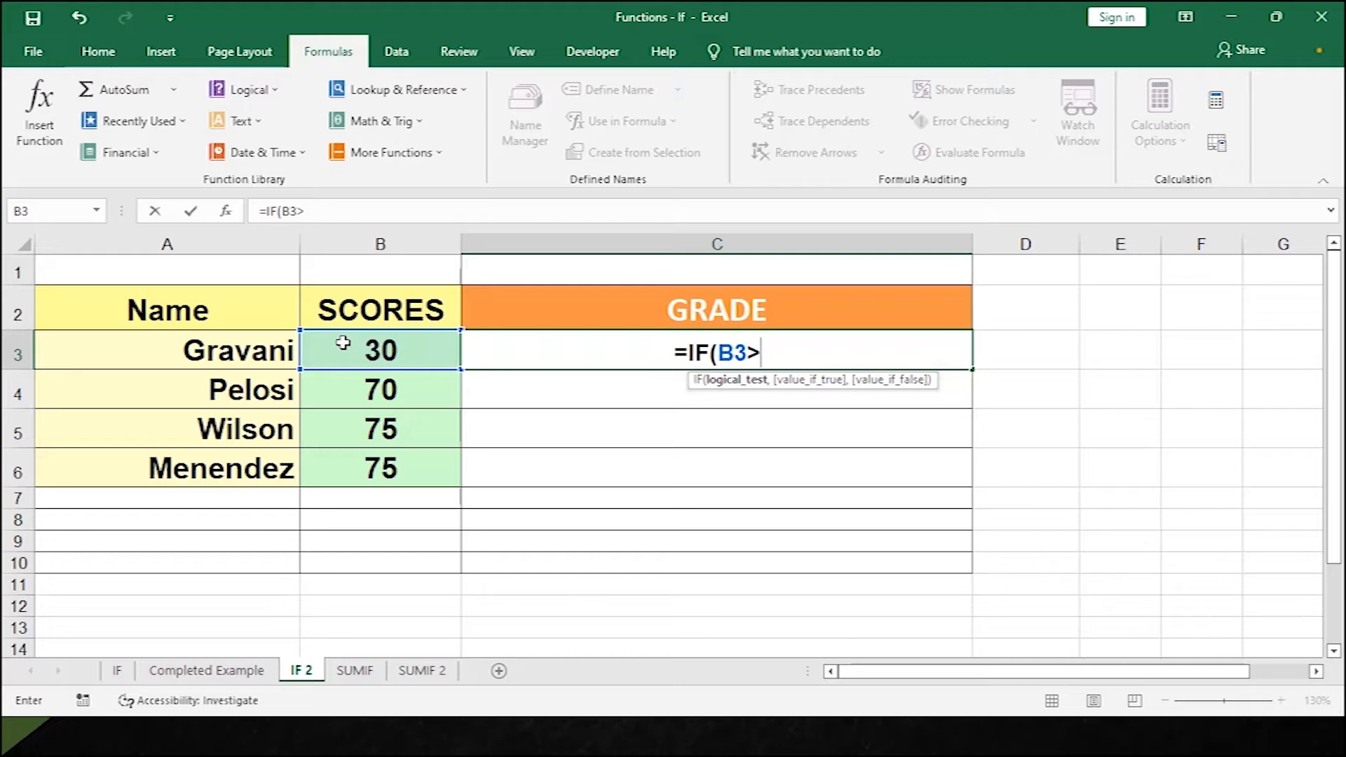
text(=)
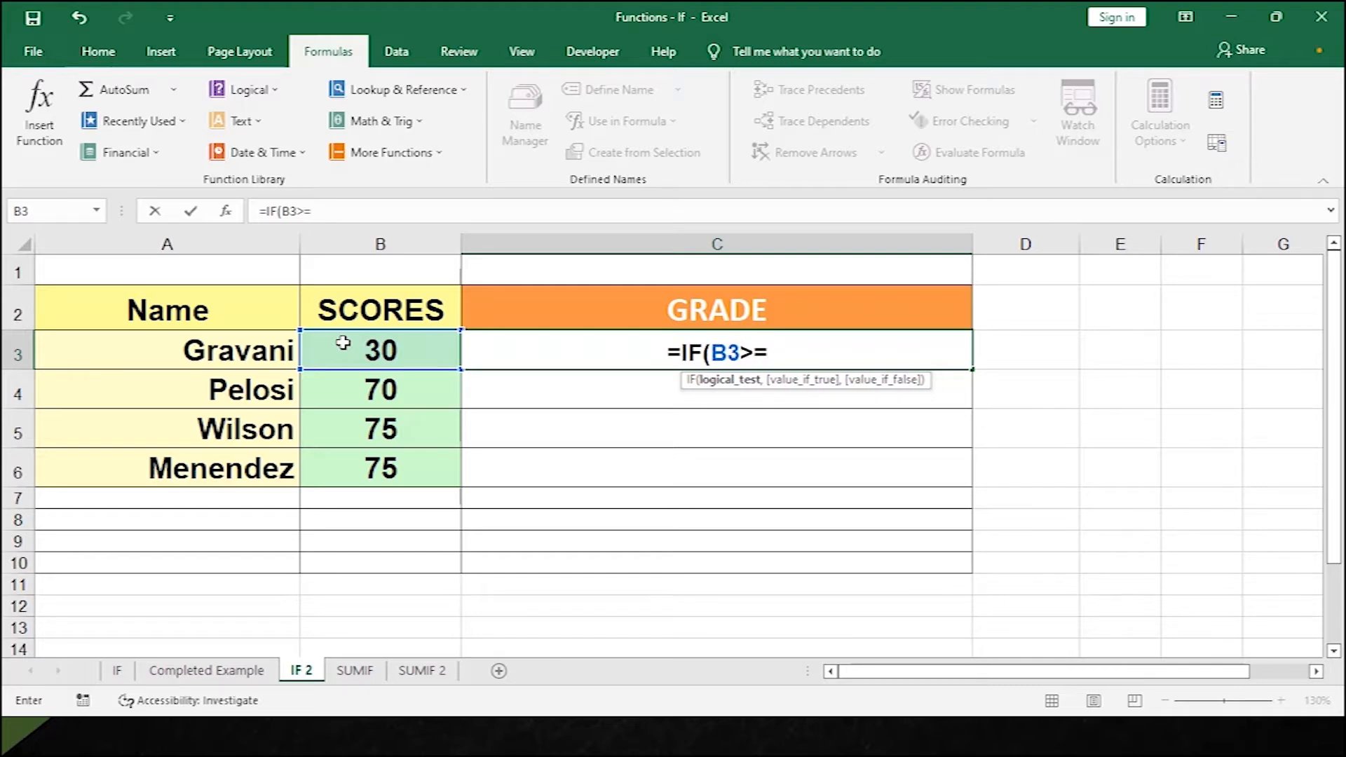
text(90)
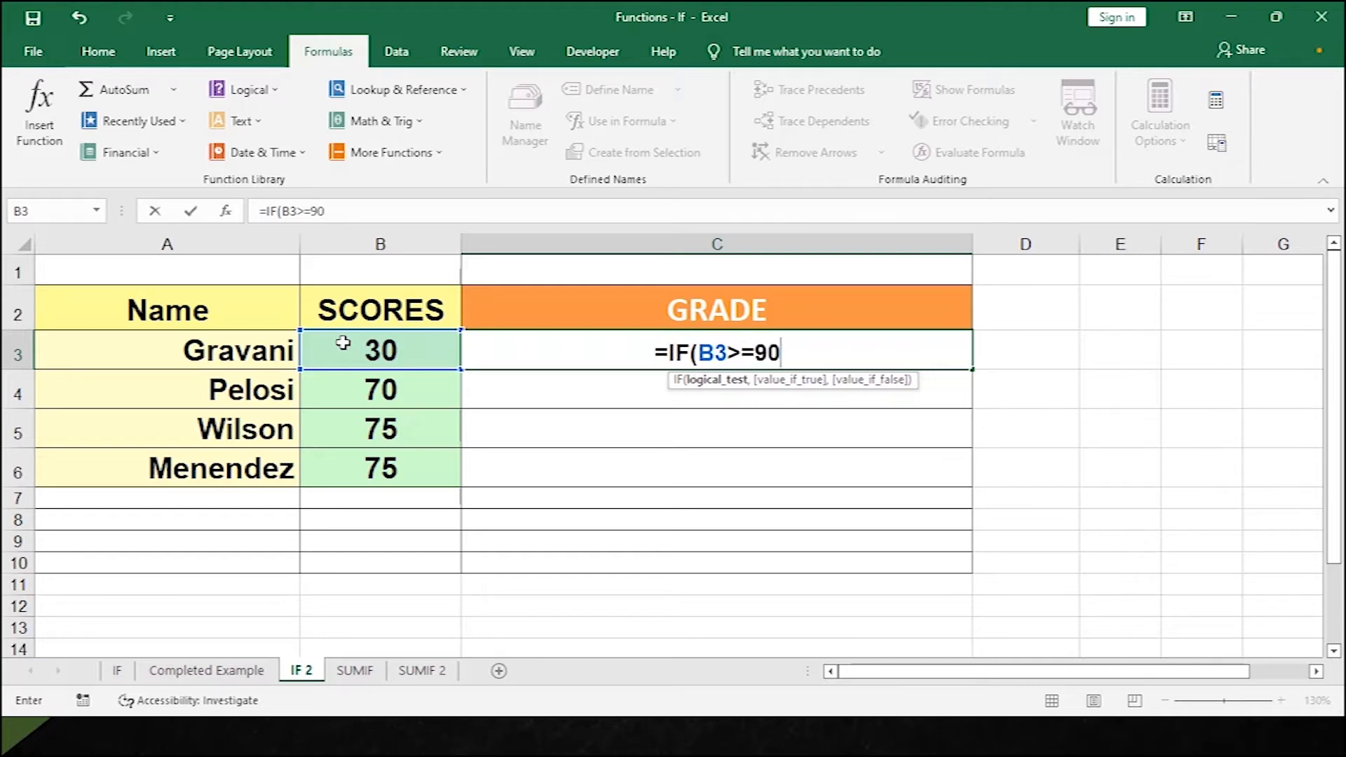
text(,"A")
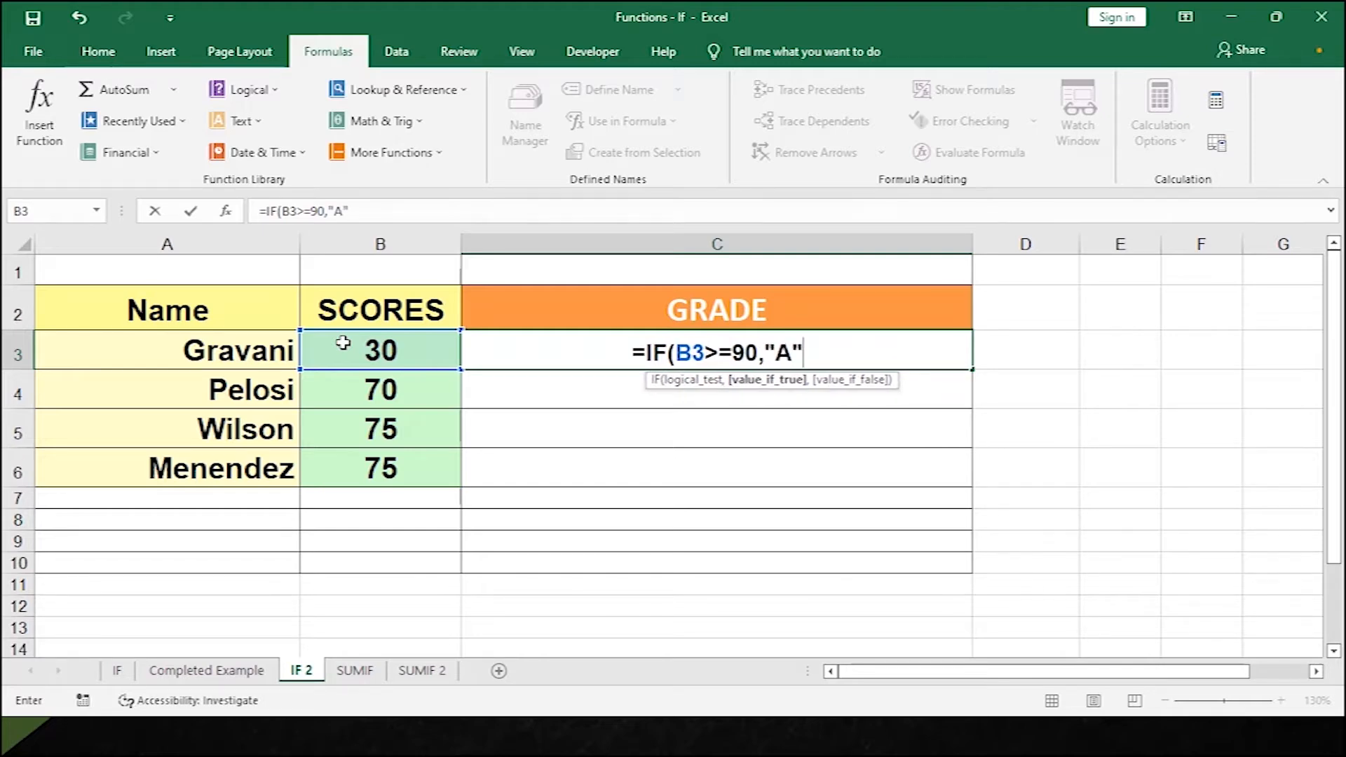
text(,)
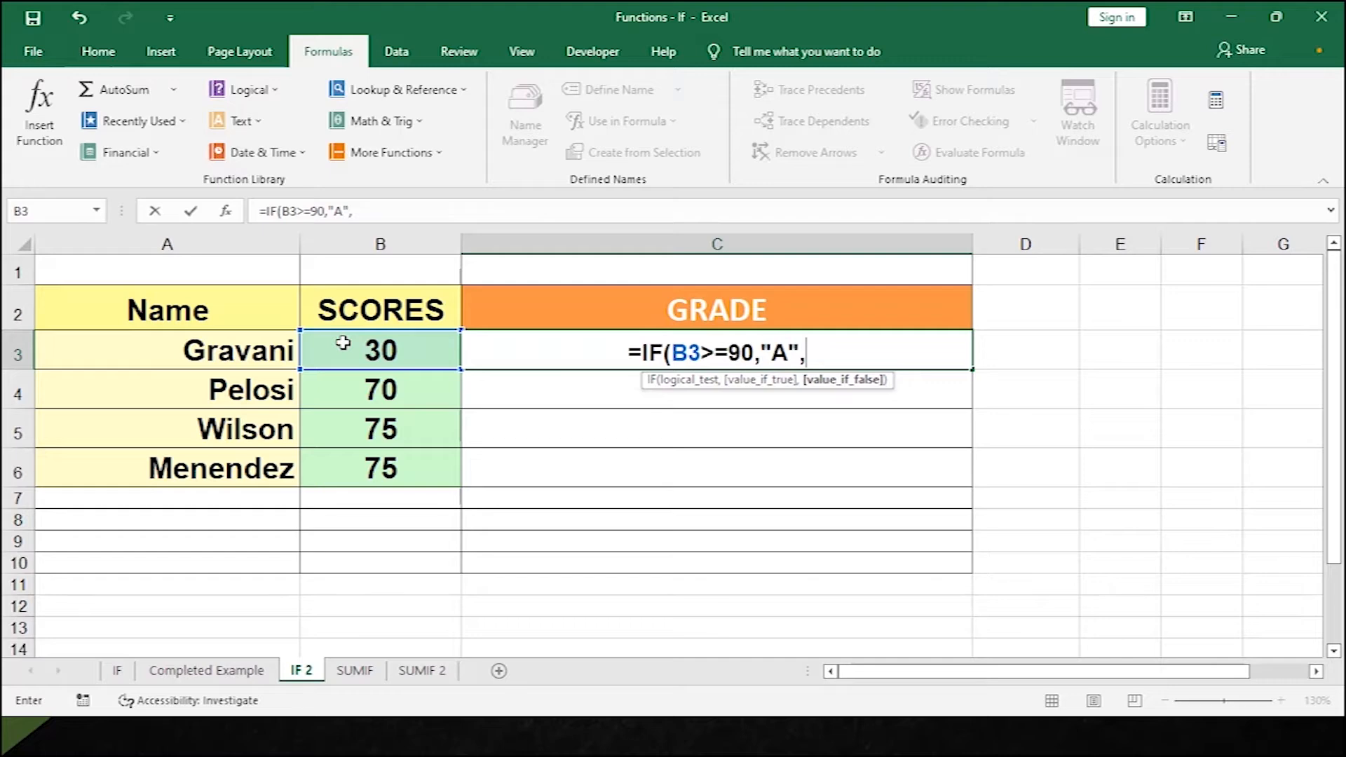
text(IF()
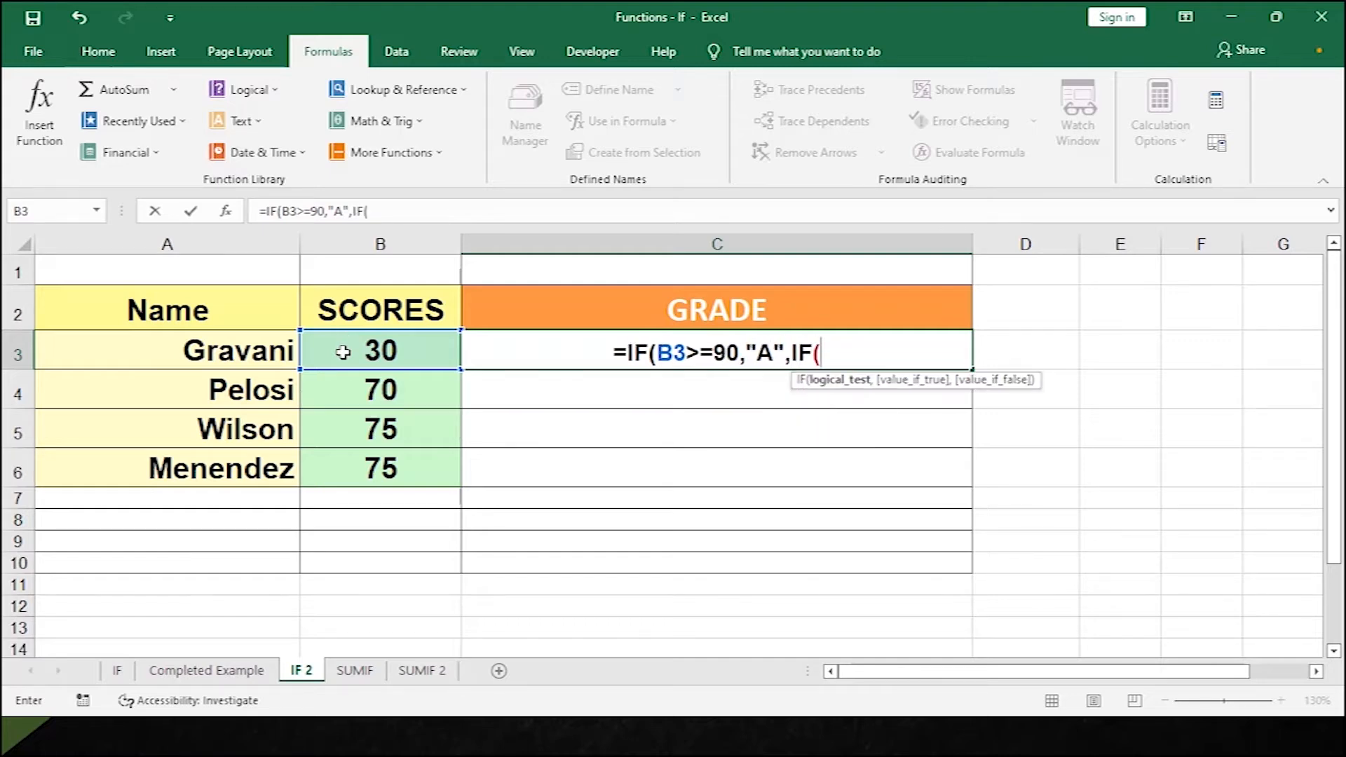
Add the nested condition B3>=80 returning "B" to C3's formula, opening another IF.
click(343, 349)
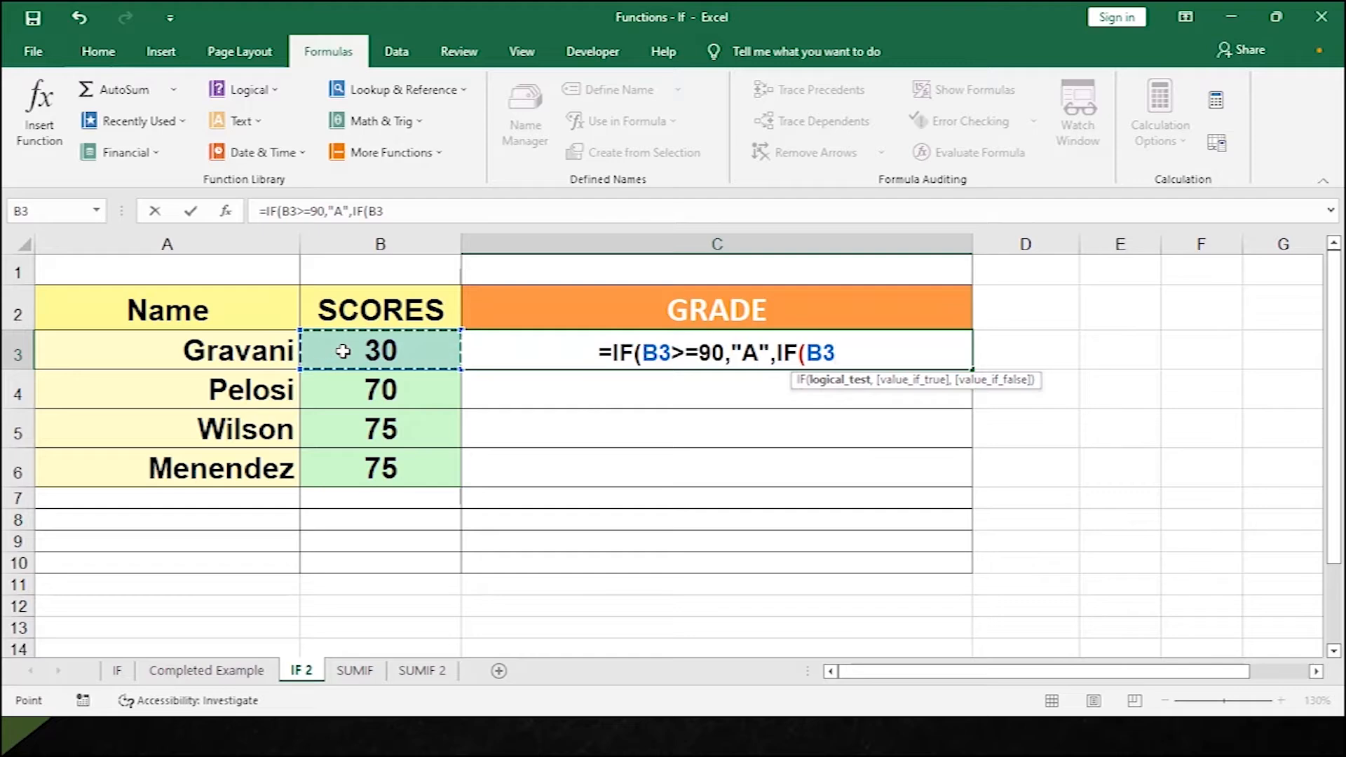
text(>50)
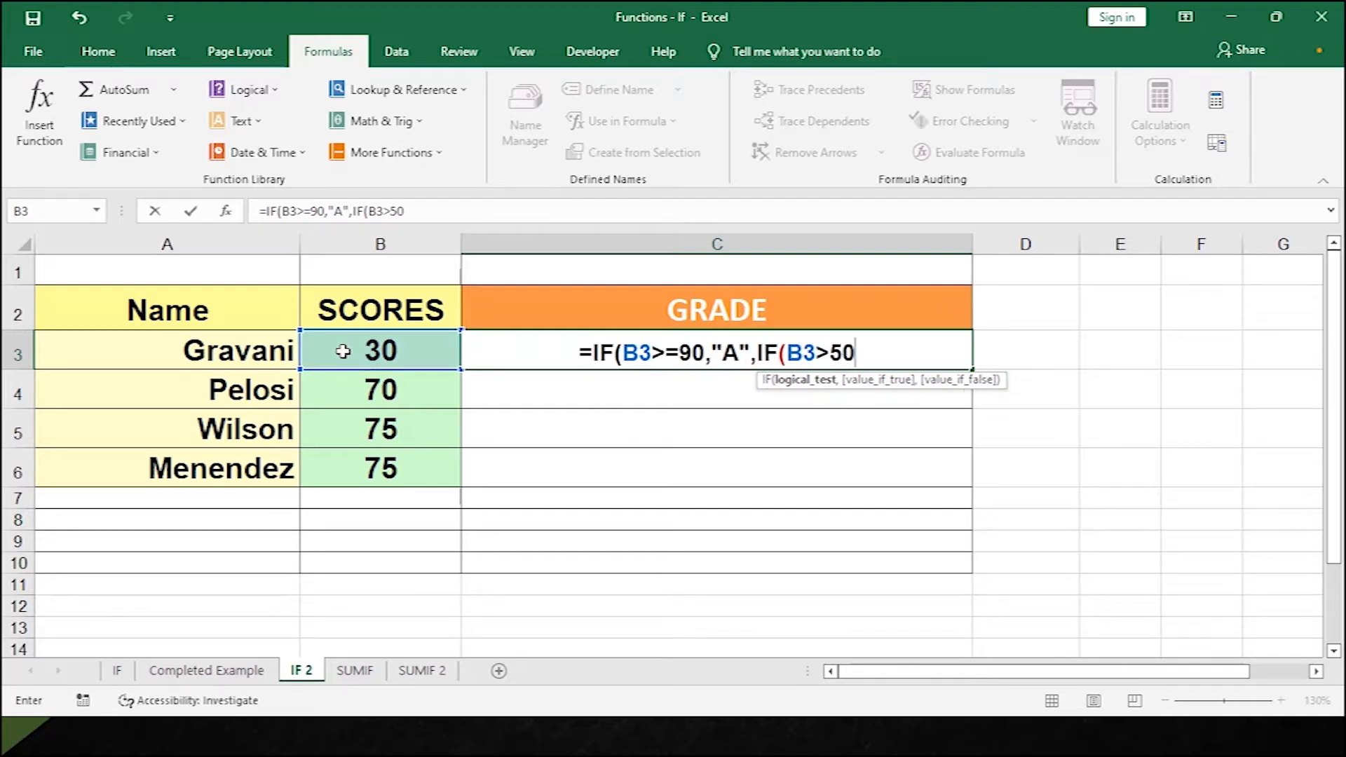
text(,)
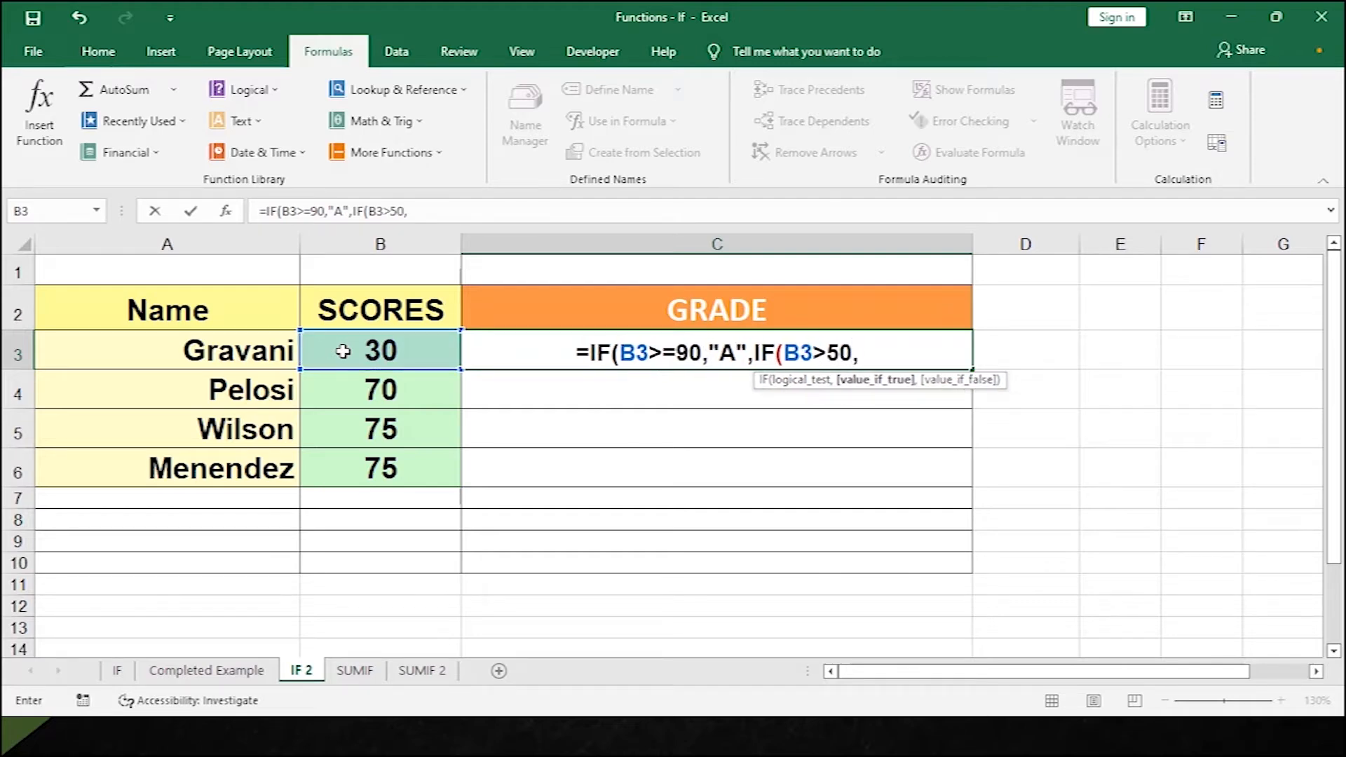
key(BackSpace)
key(BackSpace)
key(BackSpace)
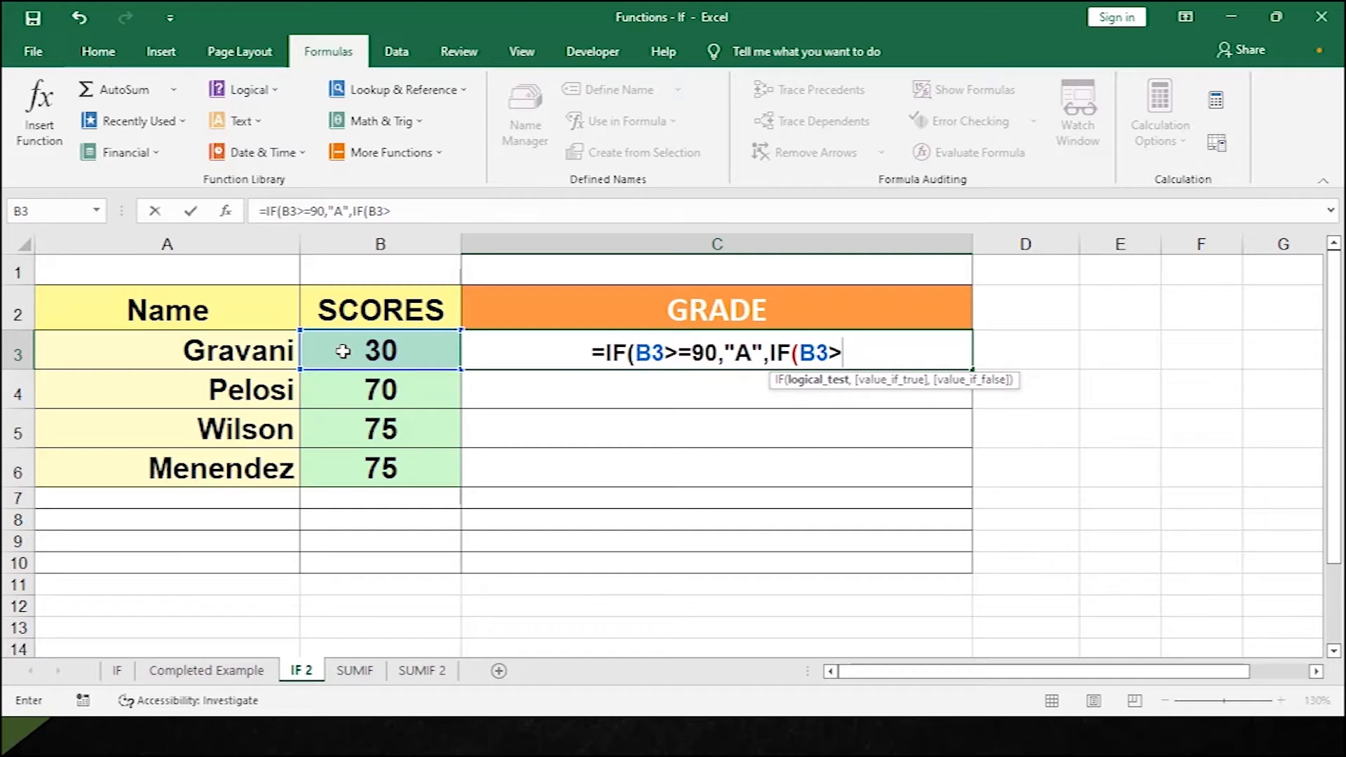
text(=)
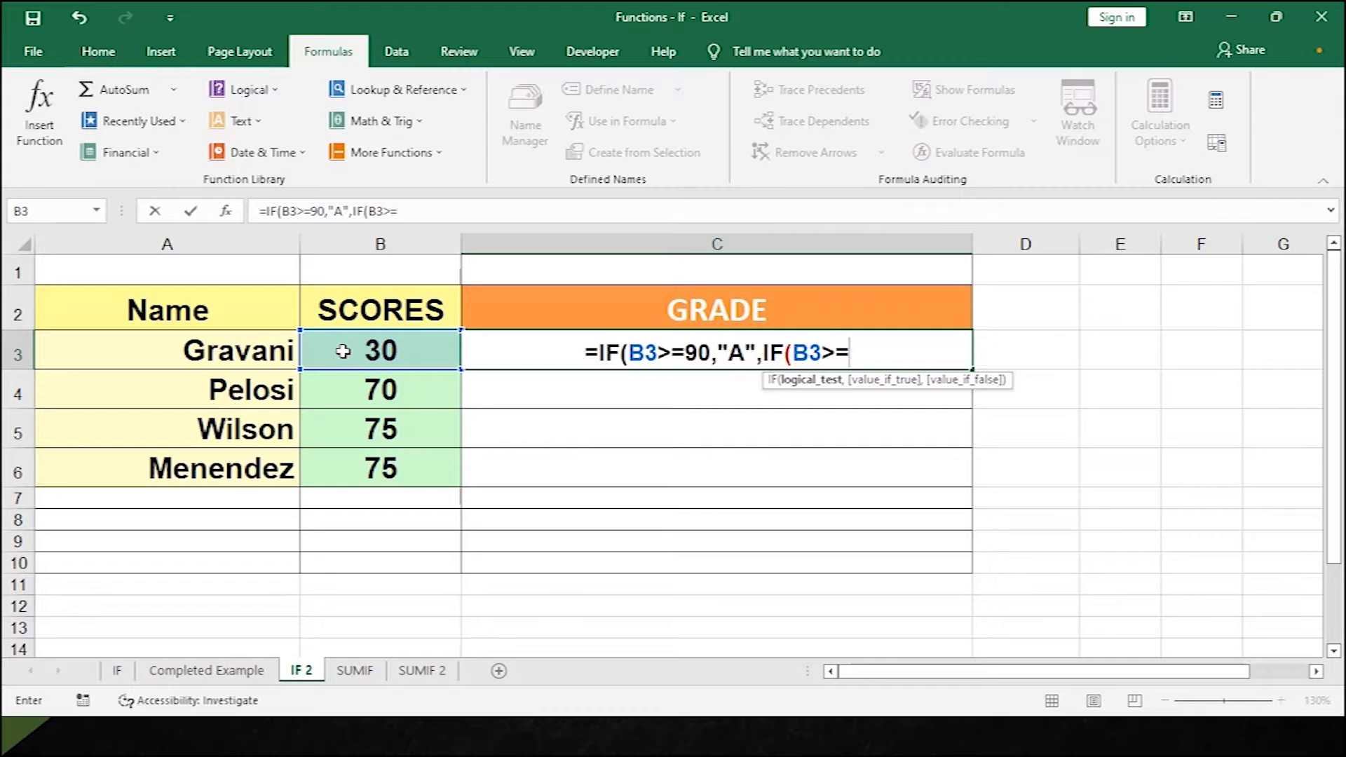
text(80,)
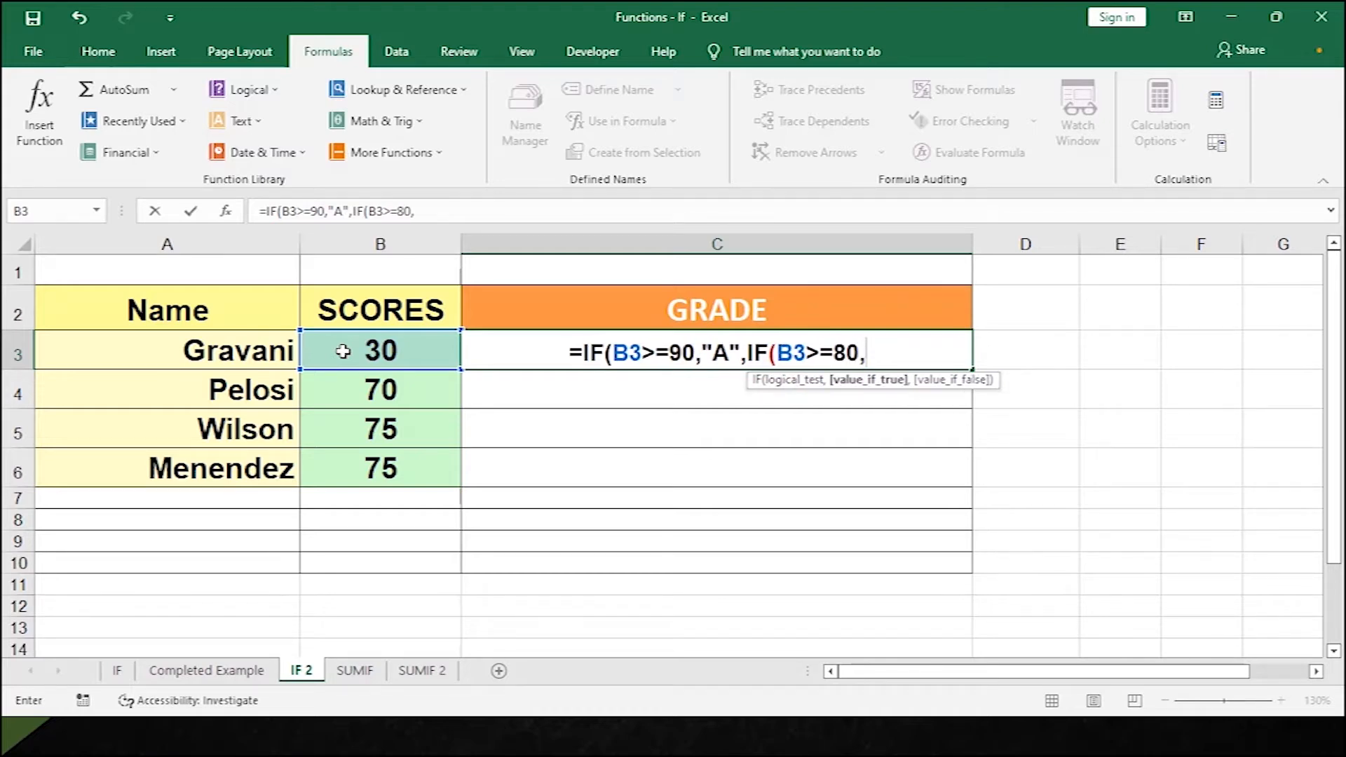
text("B)
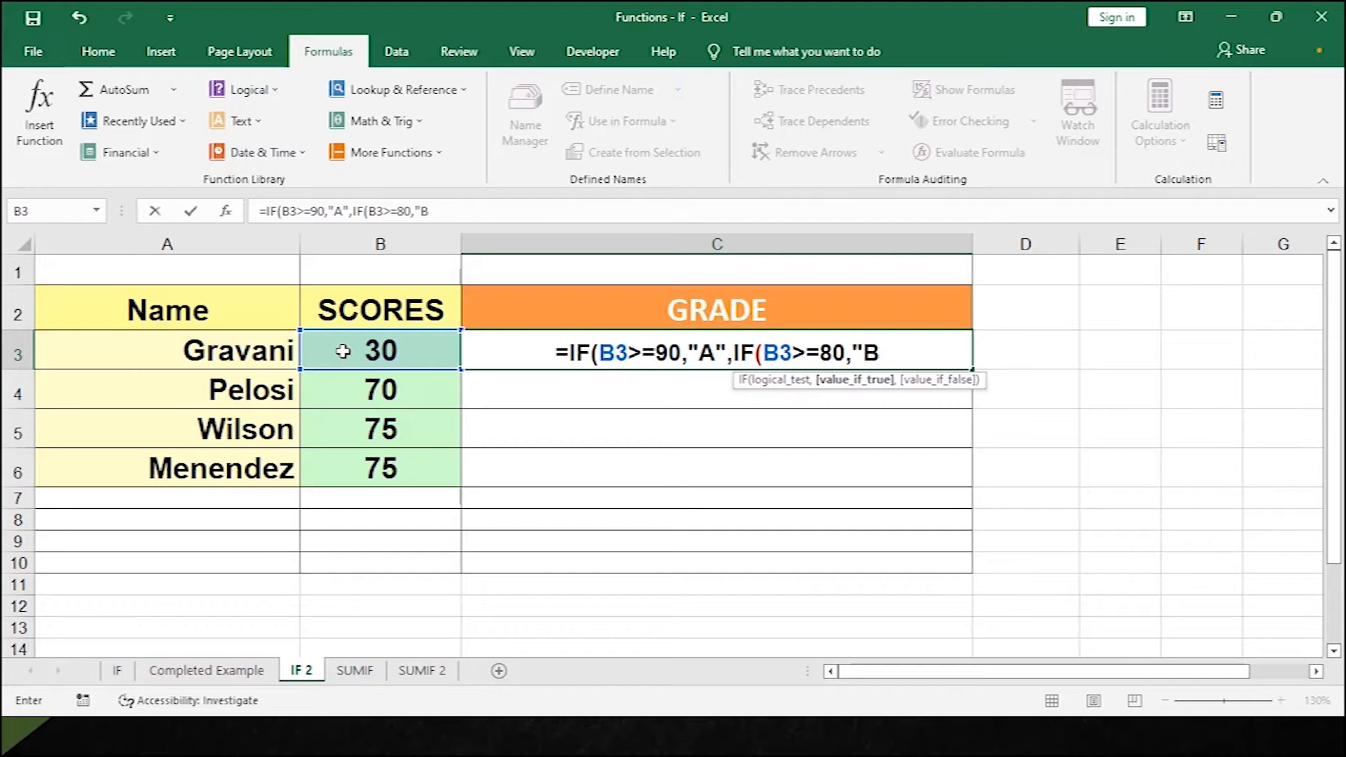
text(",)
key(BackSpace)
text(,IF()
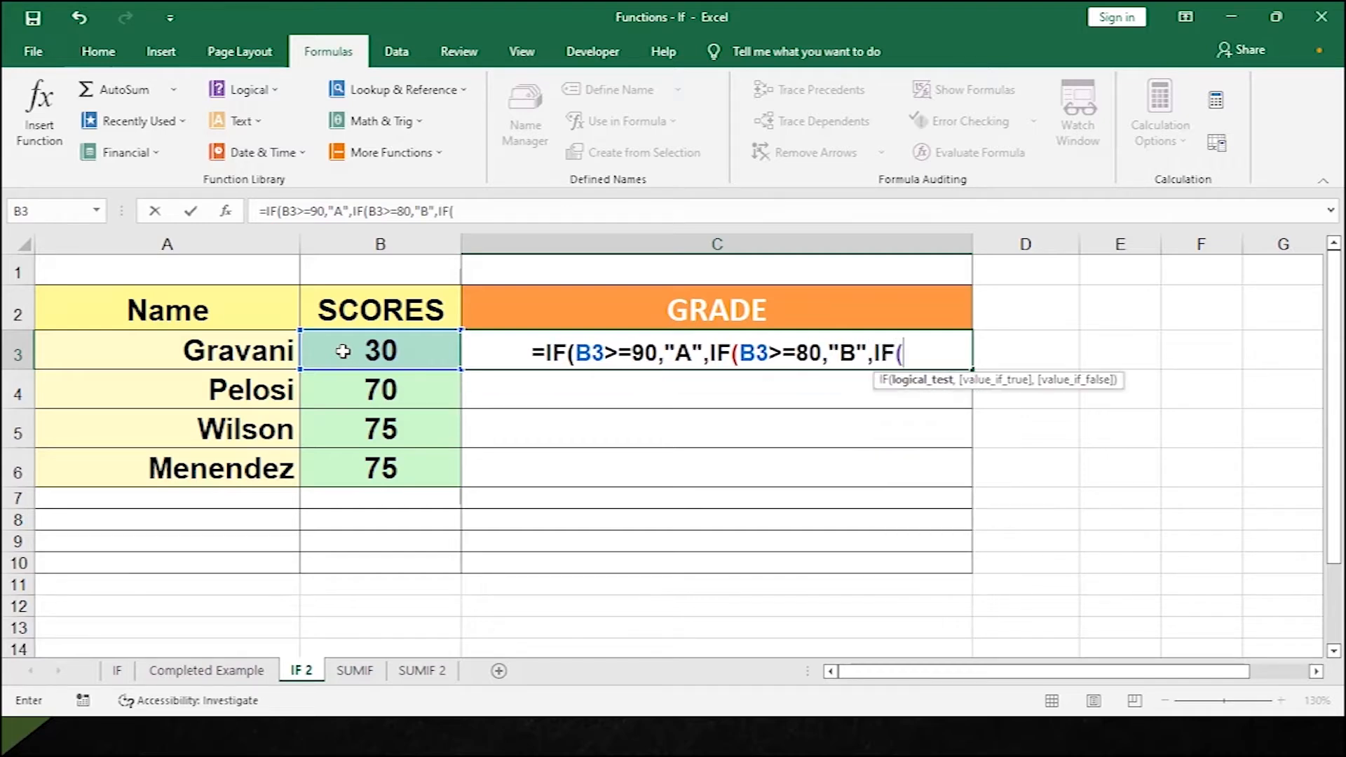
Continue the nesting with B3>=70 giving "C" and B3>=60 giving "D".
click(343, 350)
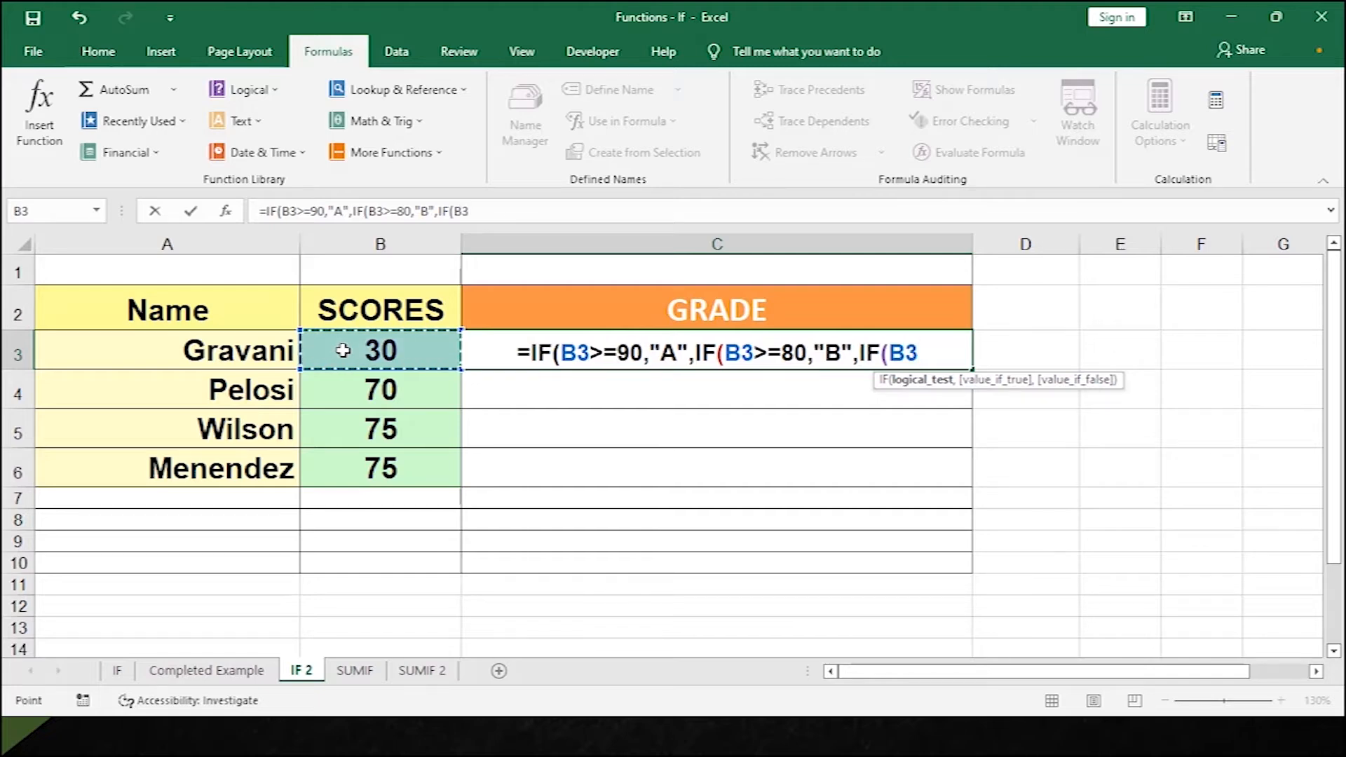
text(>=)
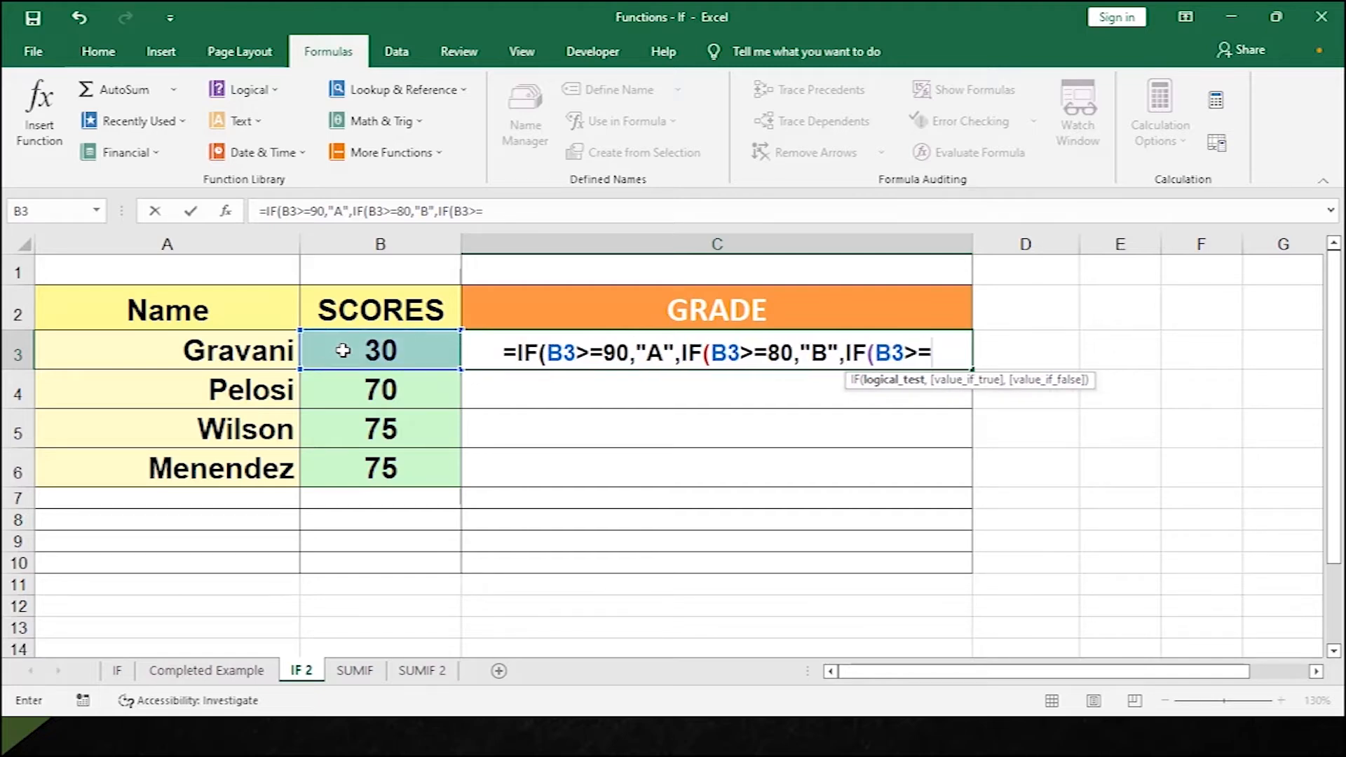
text(70,)
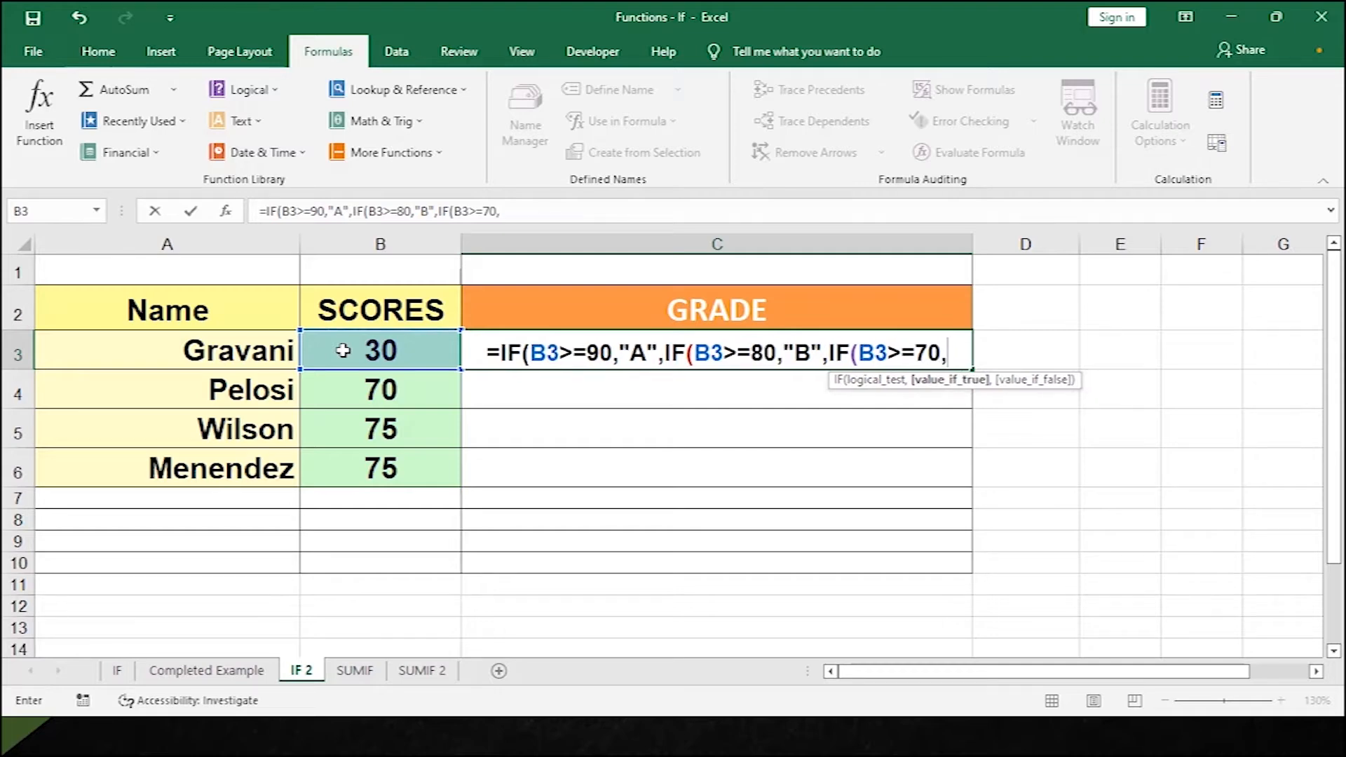
text(")
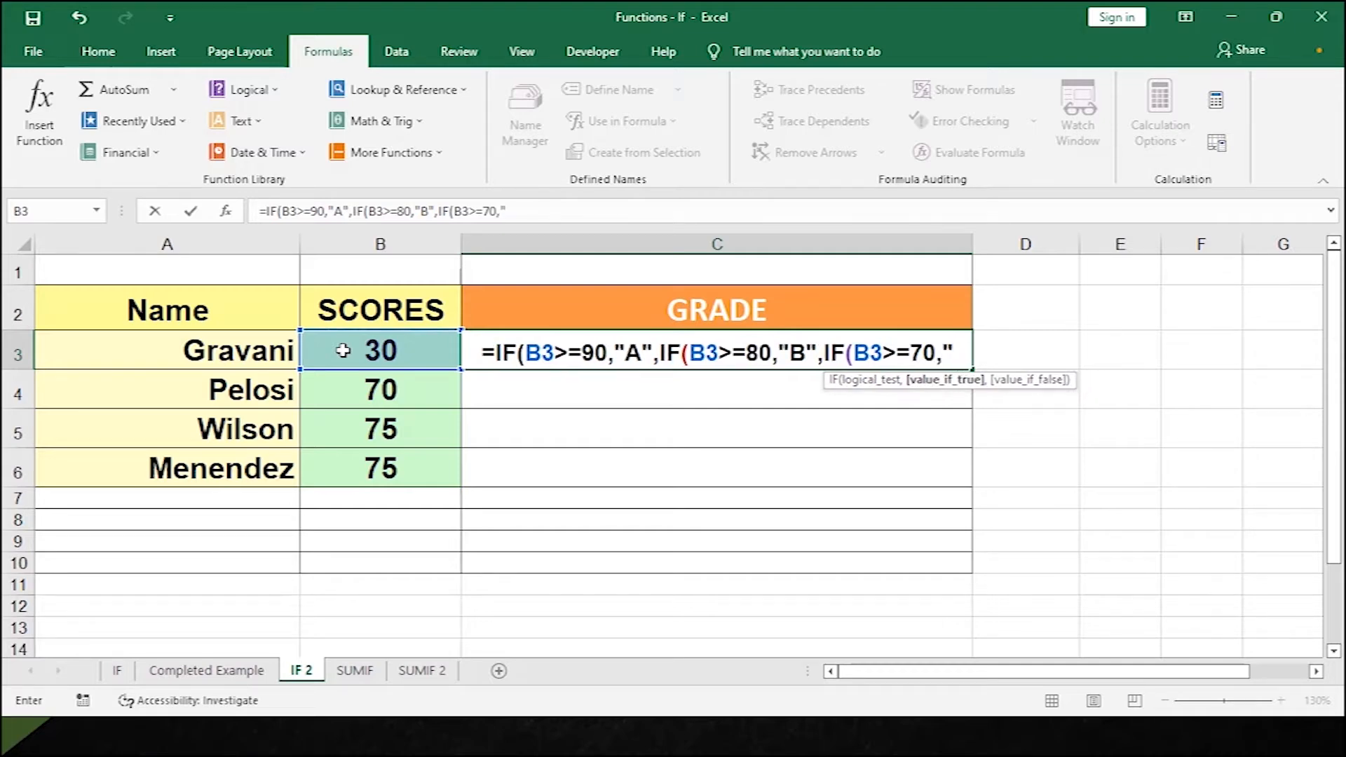
text(C)
text(",)
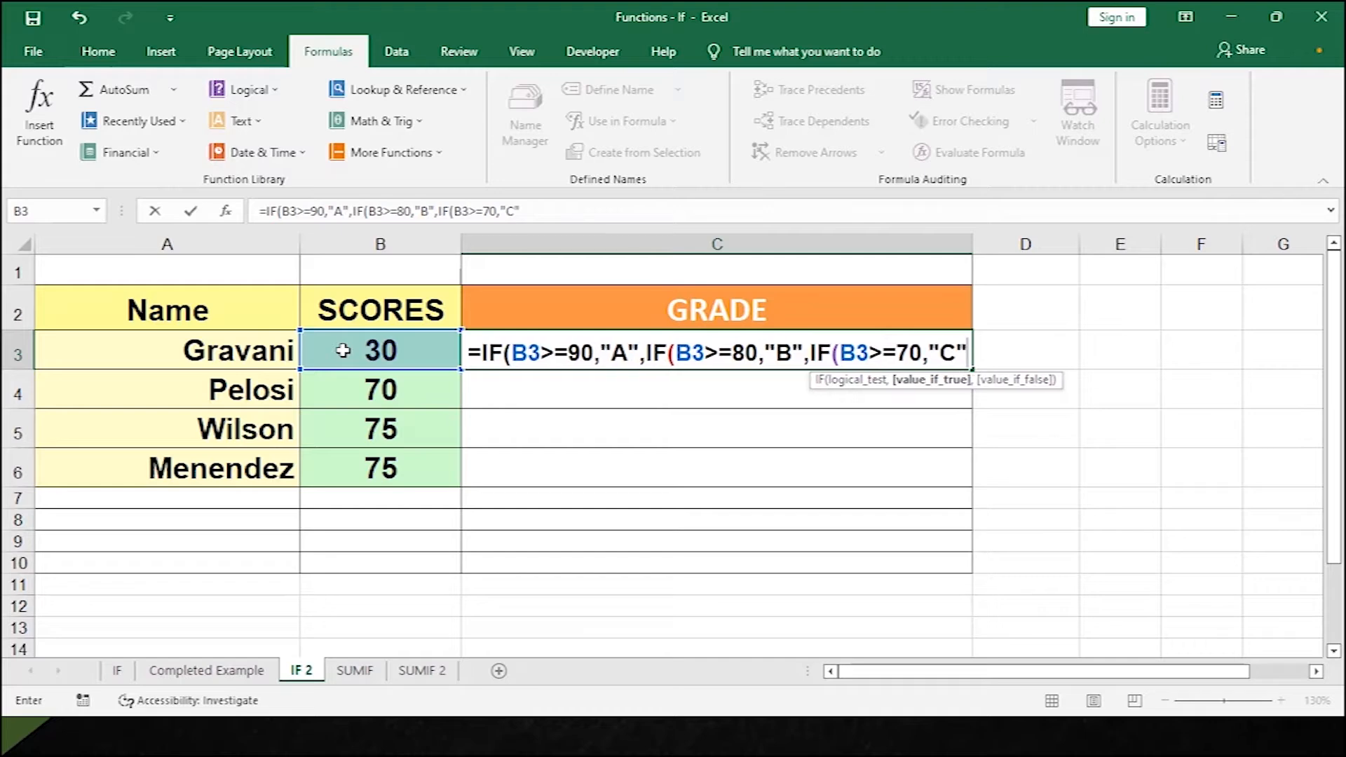
text(IF)
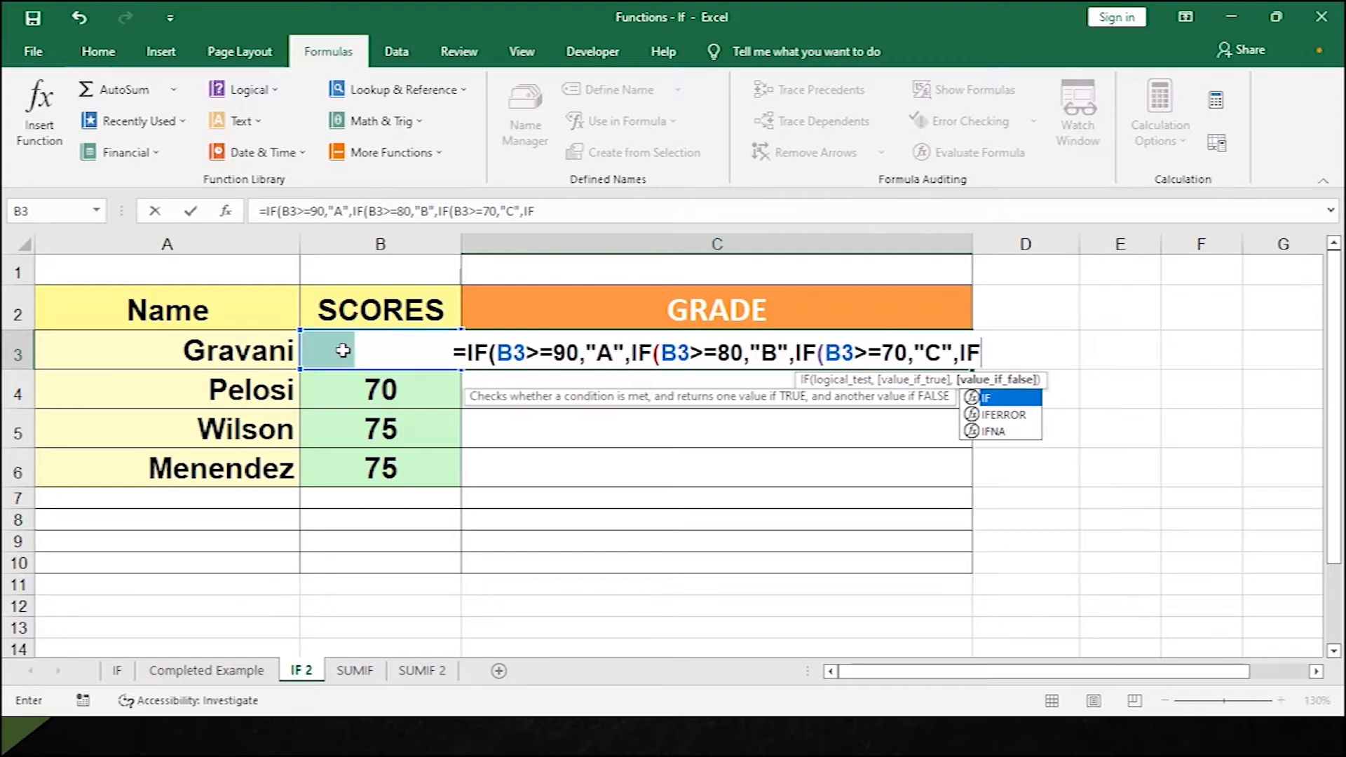
text(()
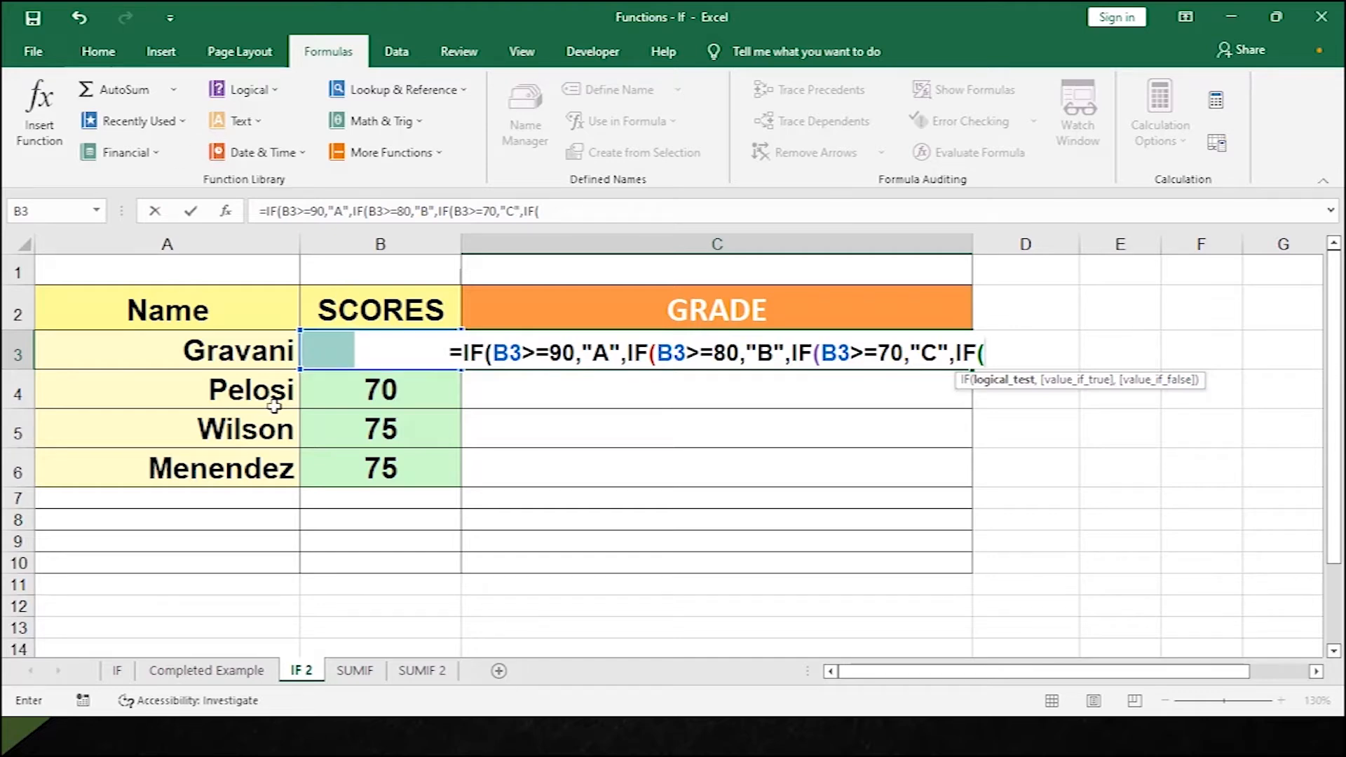
click(324, 353)
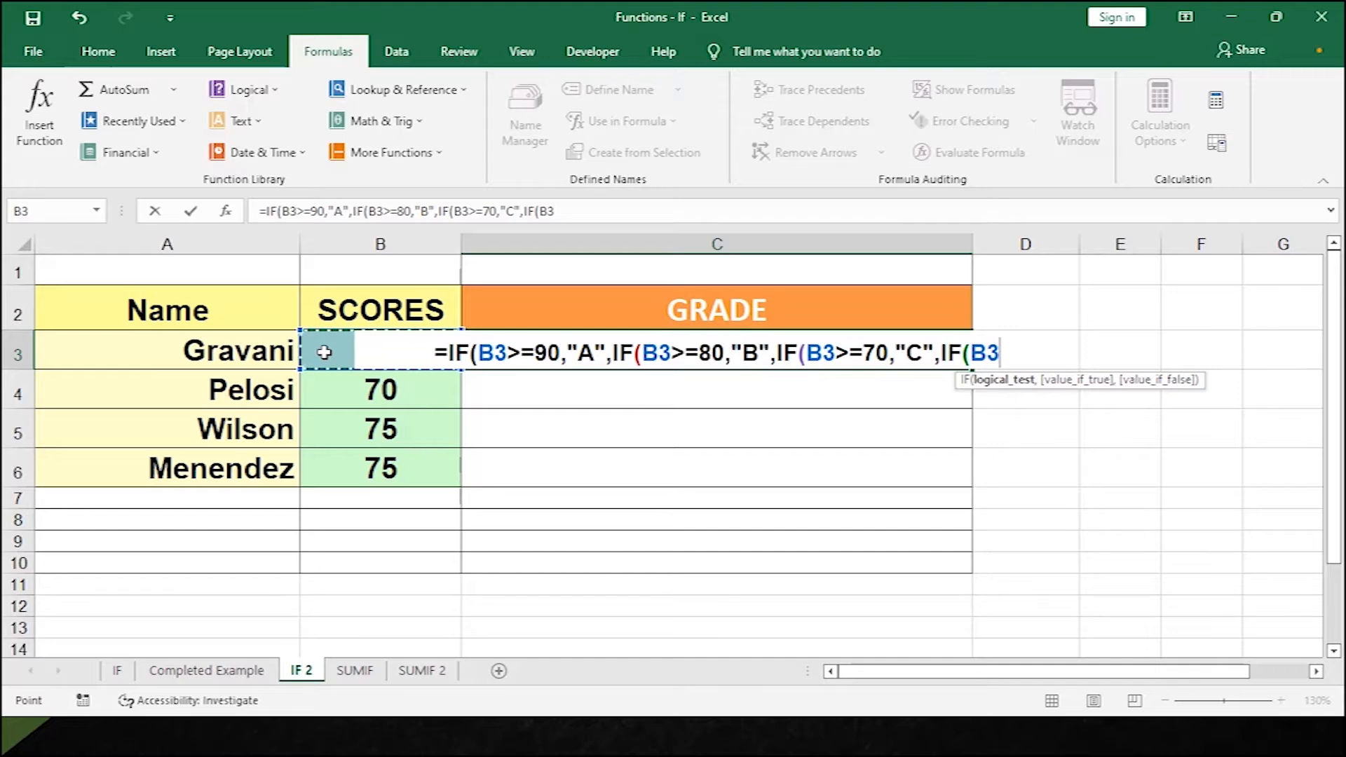
text(>=)
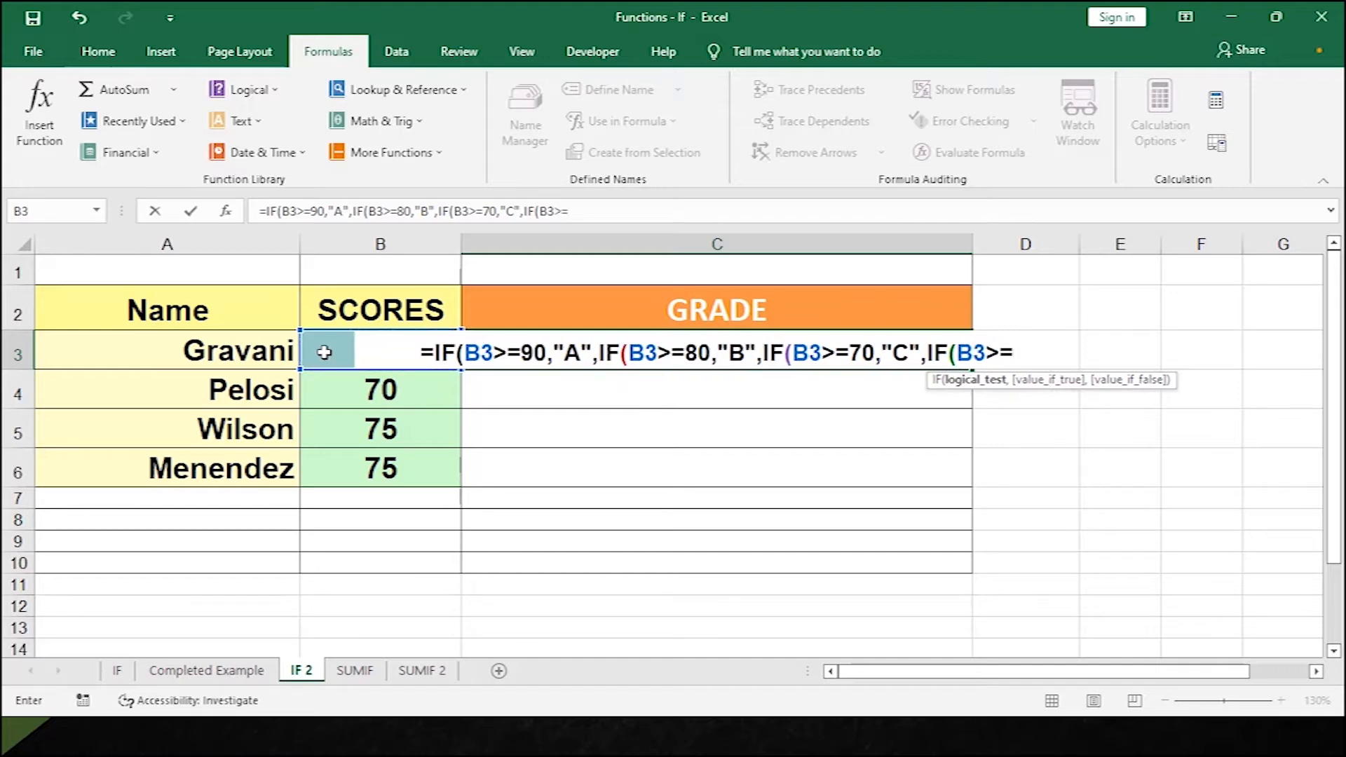
text(6)
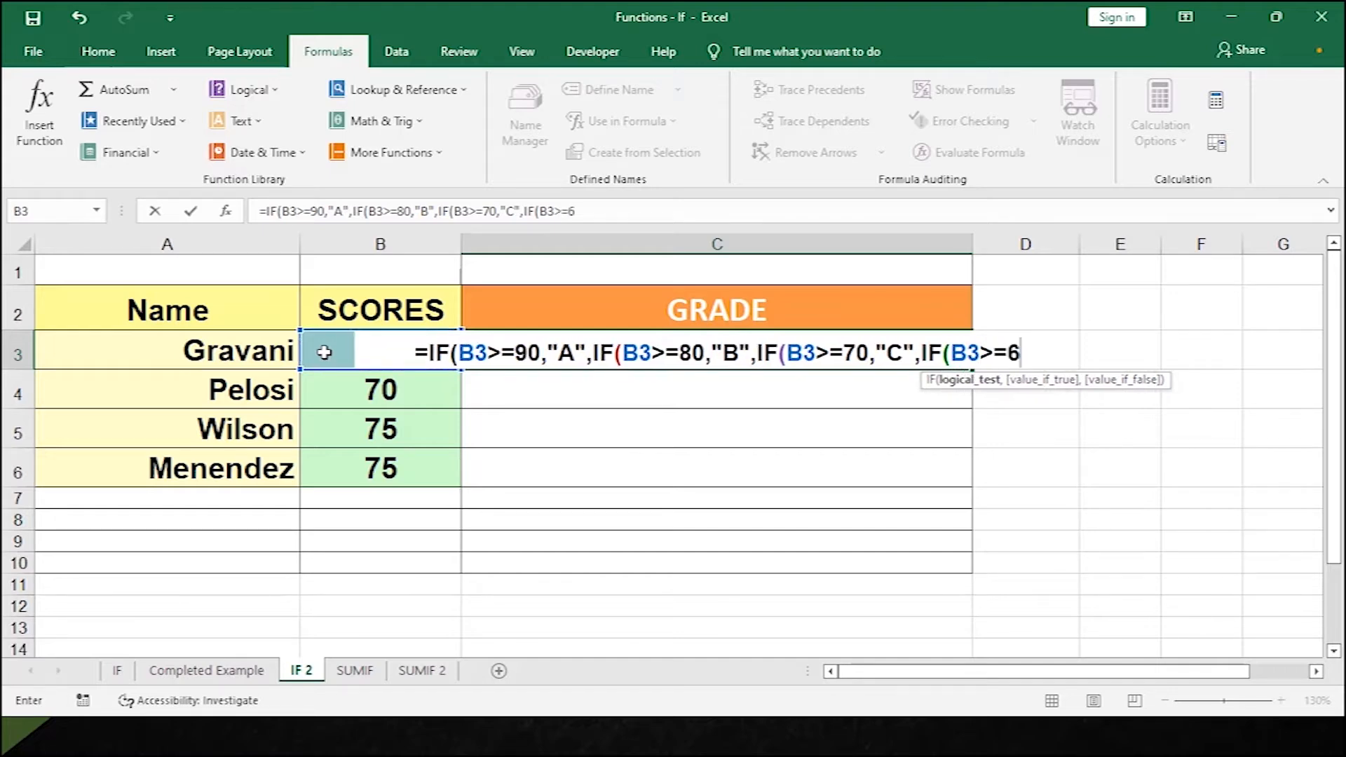
text(0,)
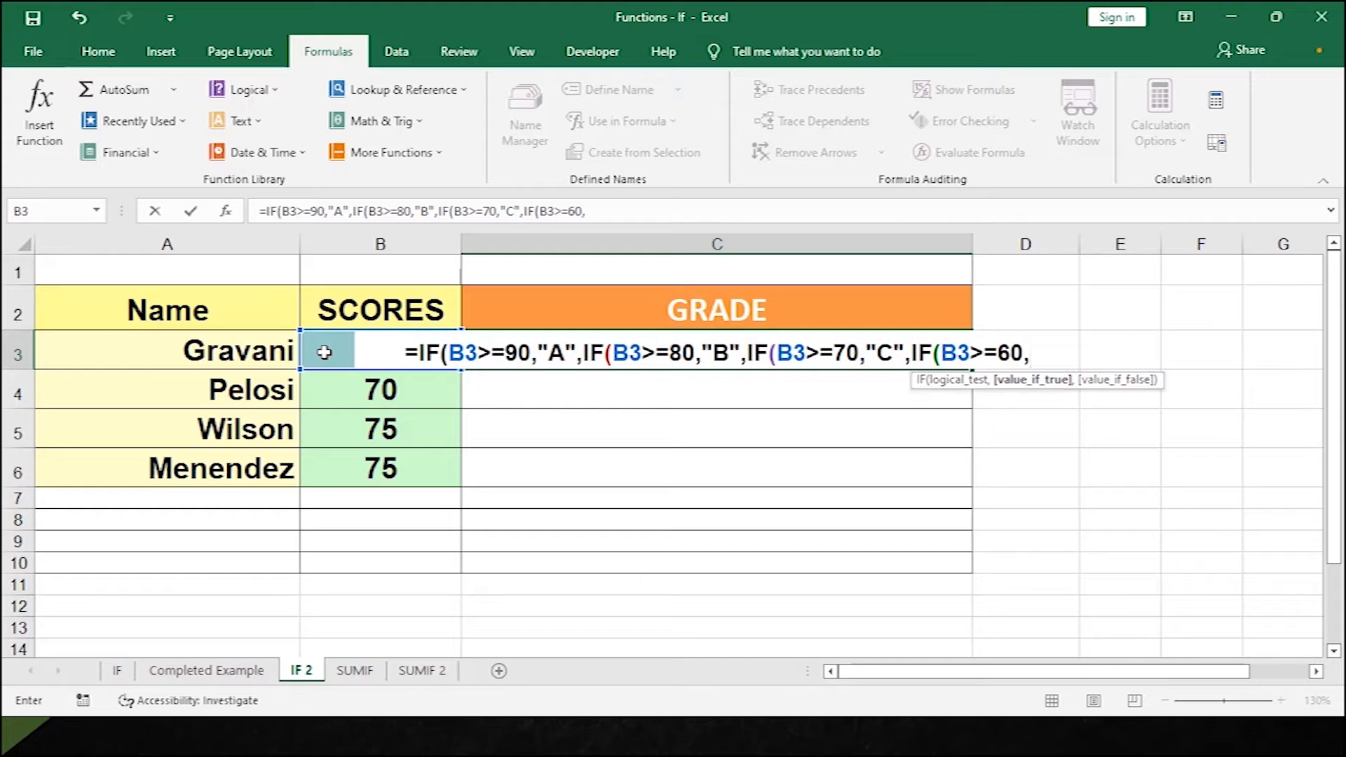
text(")
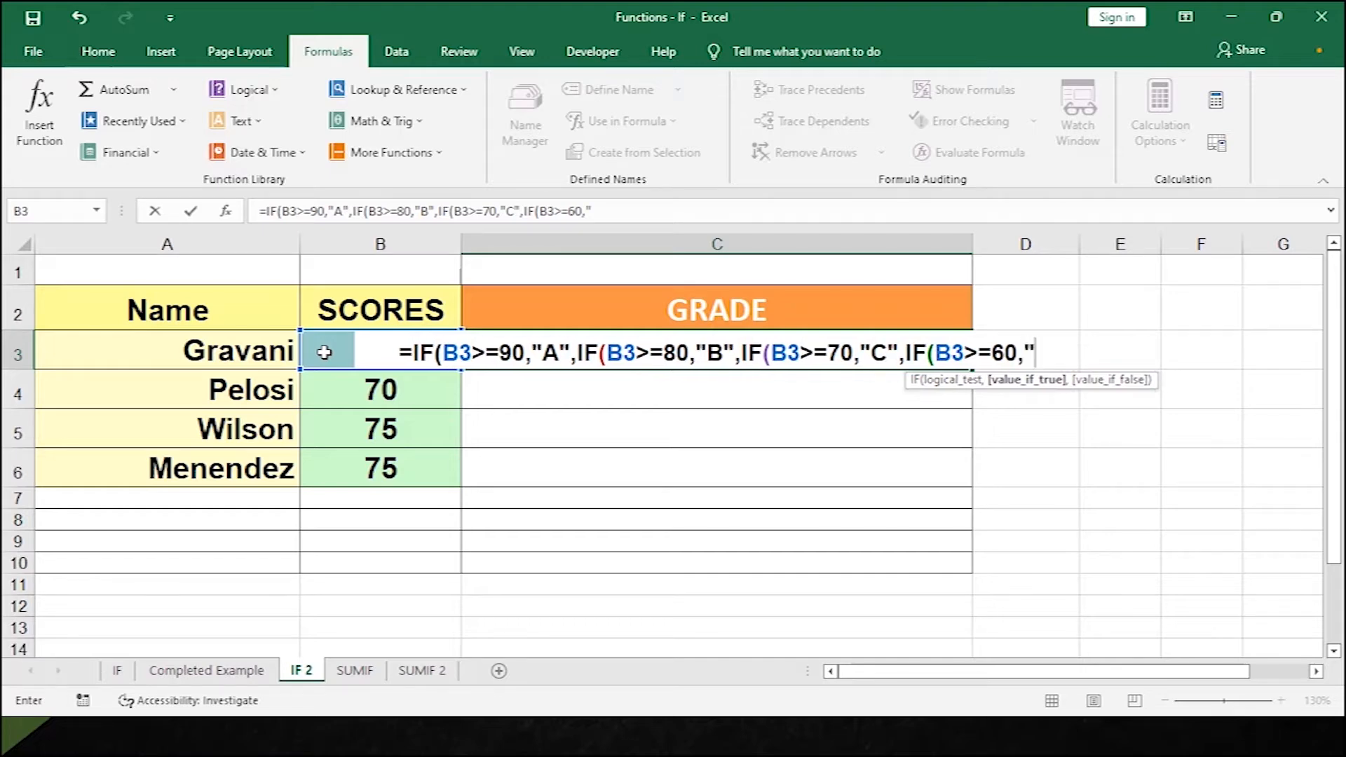
text(D)
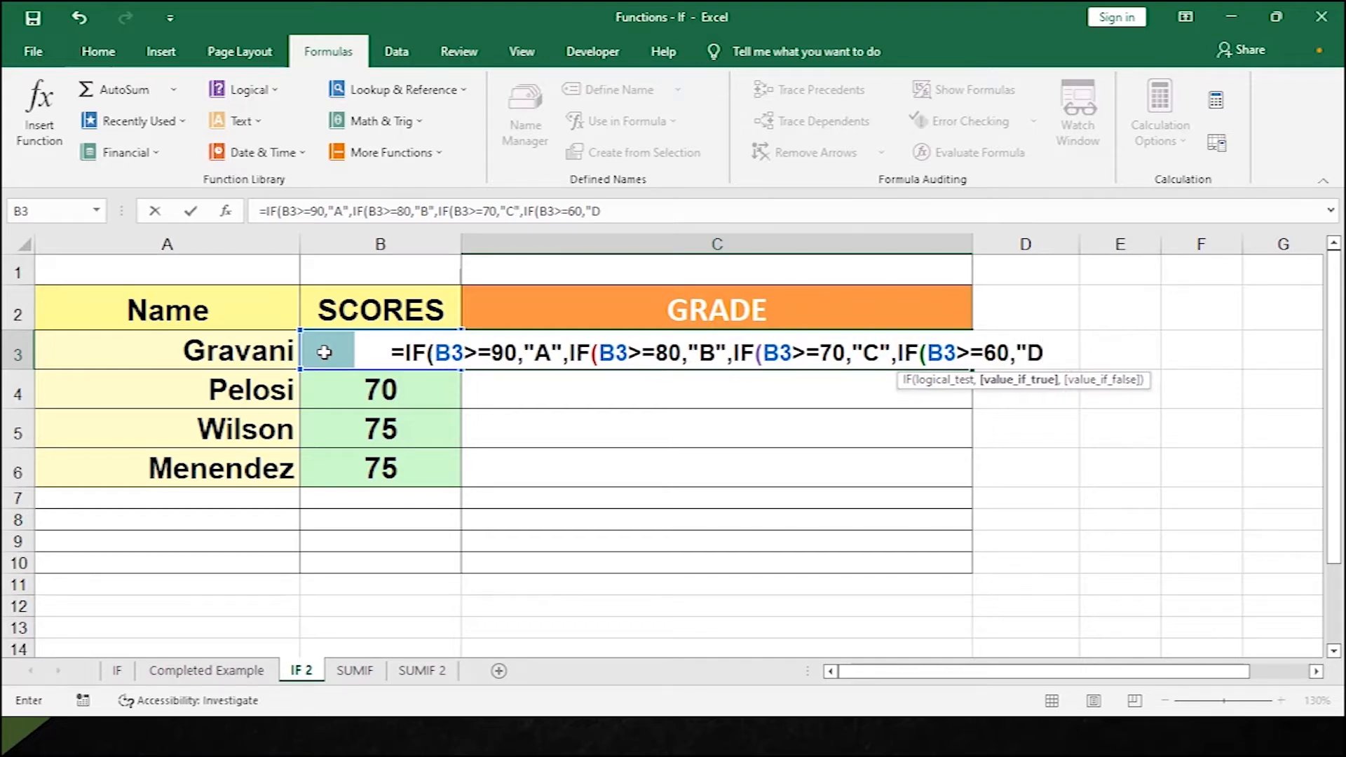
text(",)
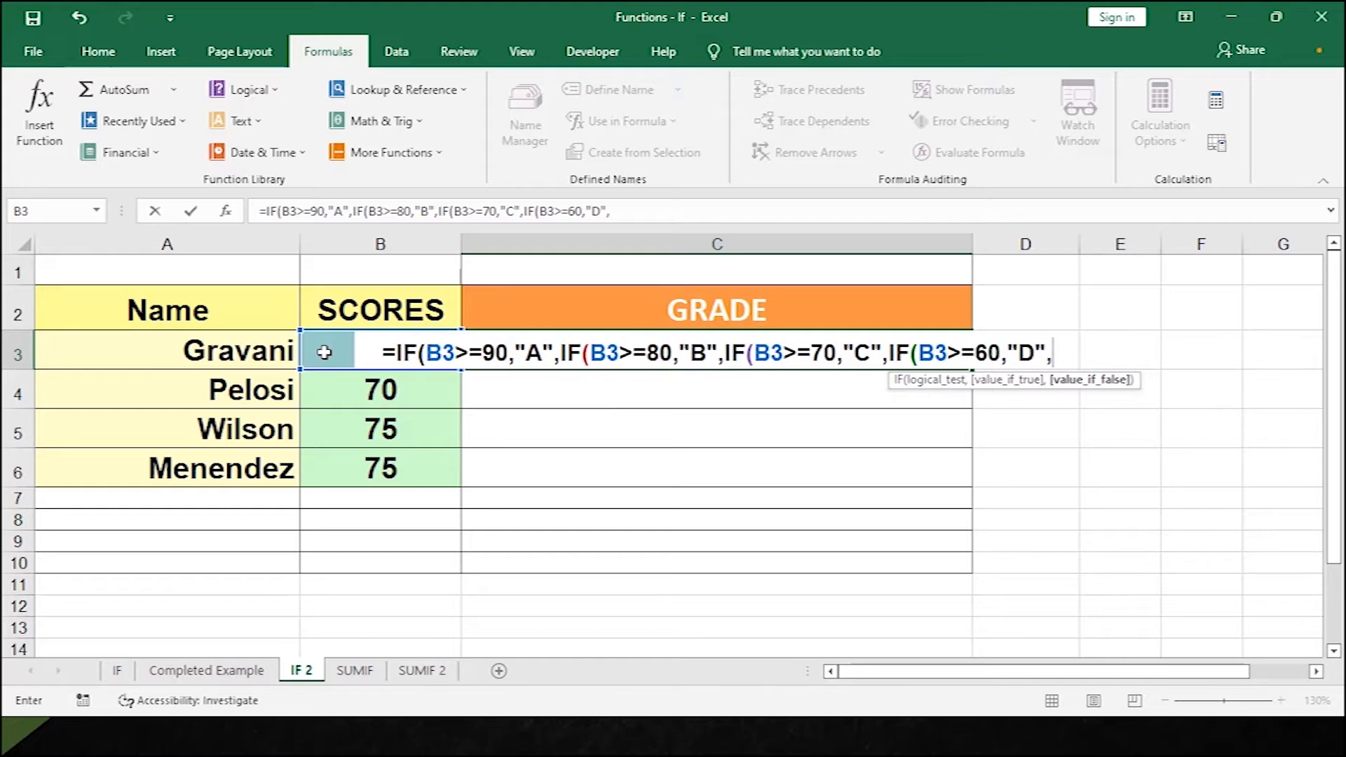
text(IF()
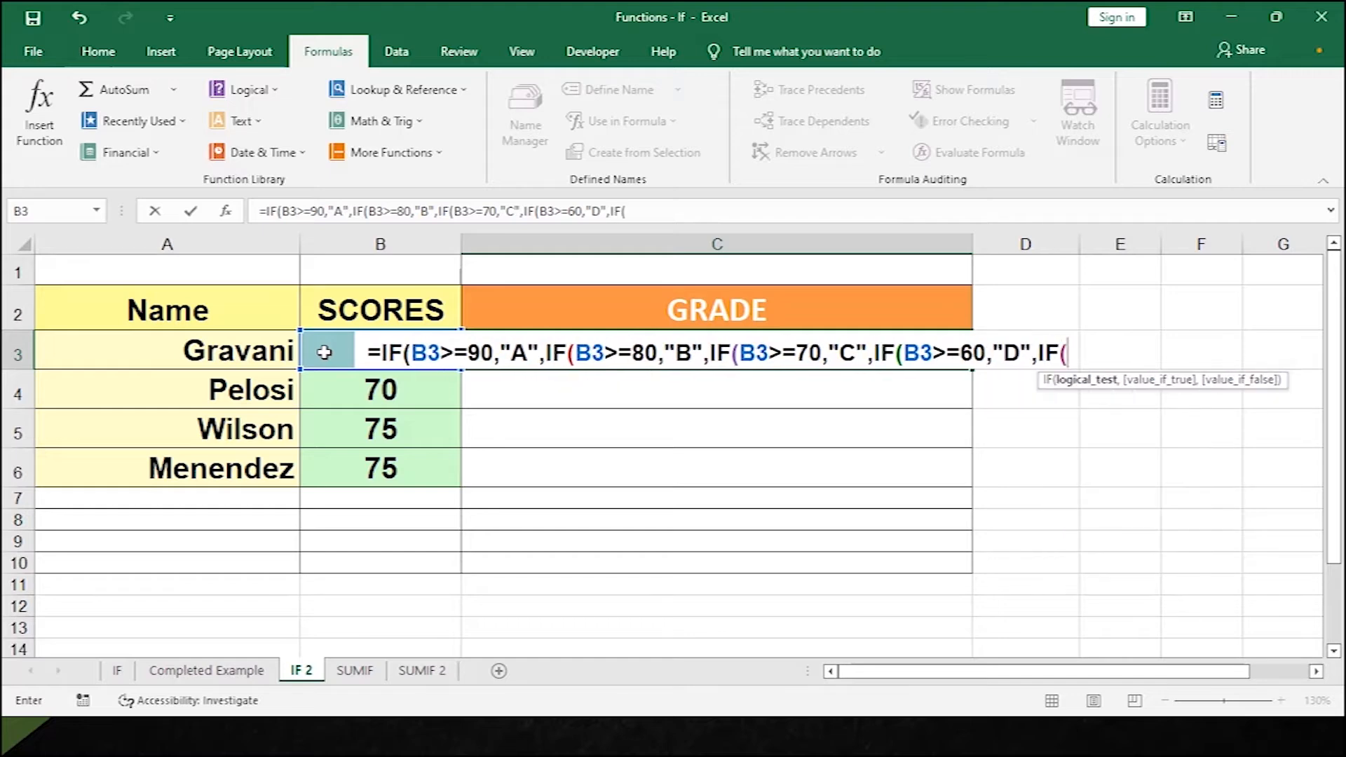
Finish C3's formula with B3>=50 giving "E", else "F", and commit it.
click(324, 351)
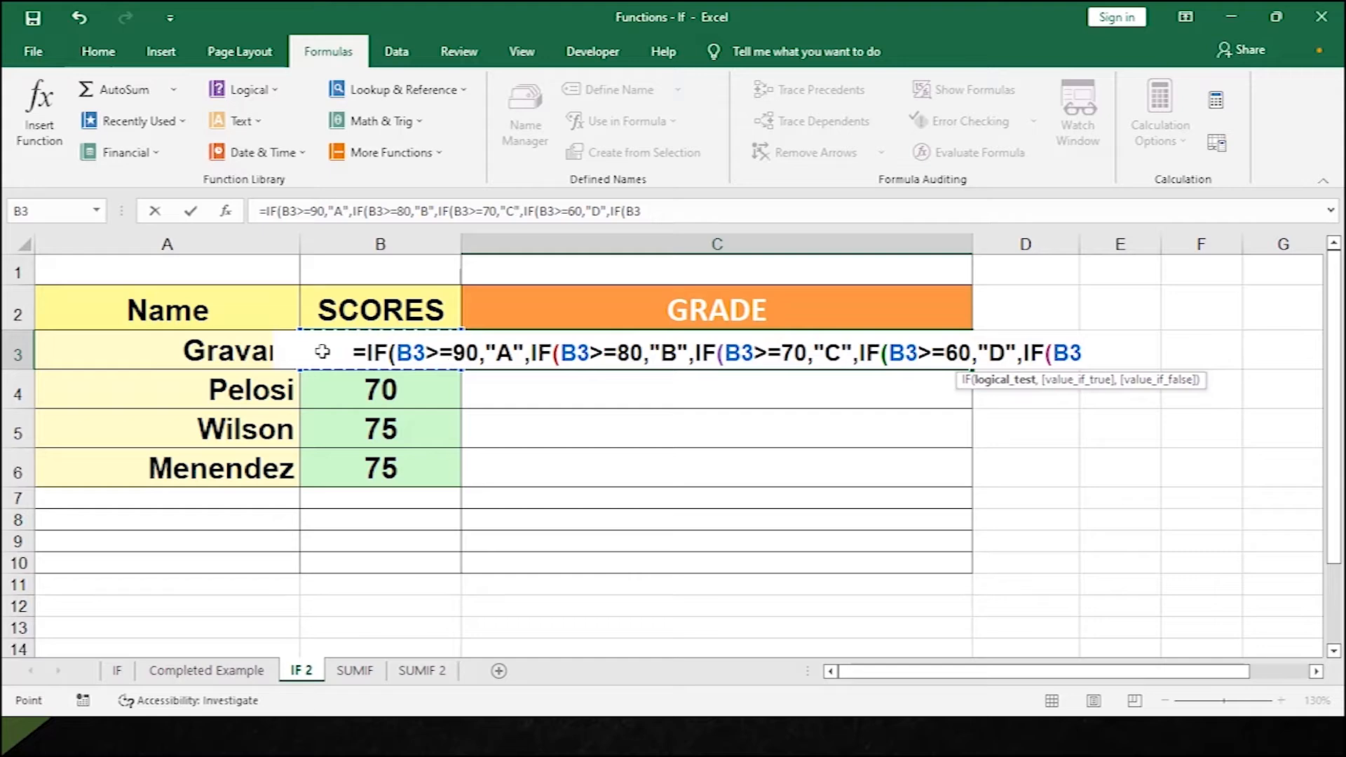
text(>)
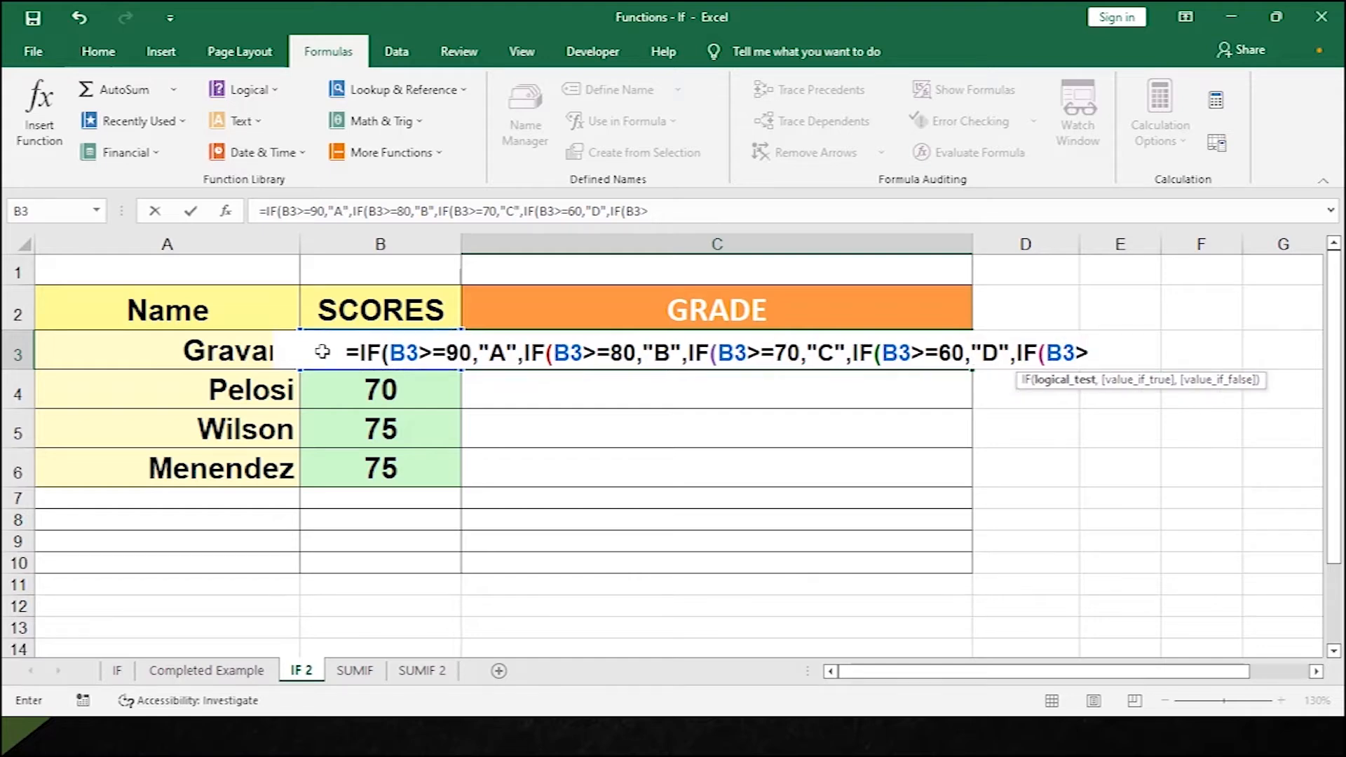
text(=)
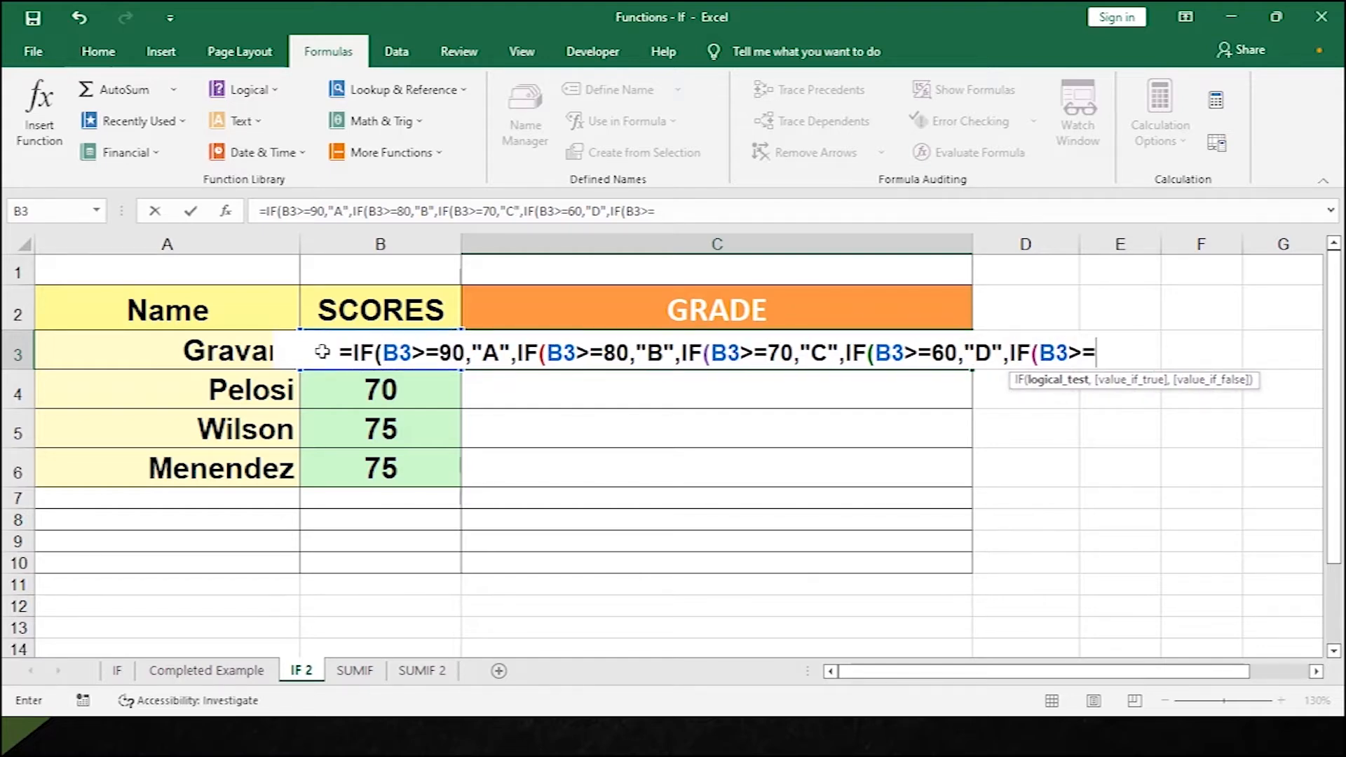
text(50,)
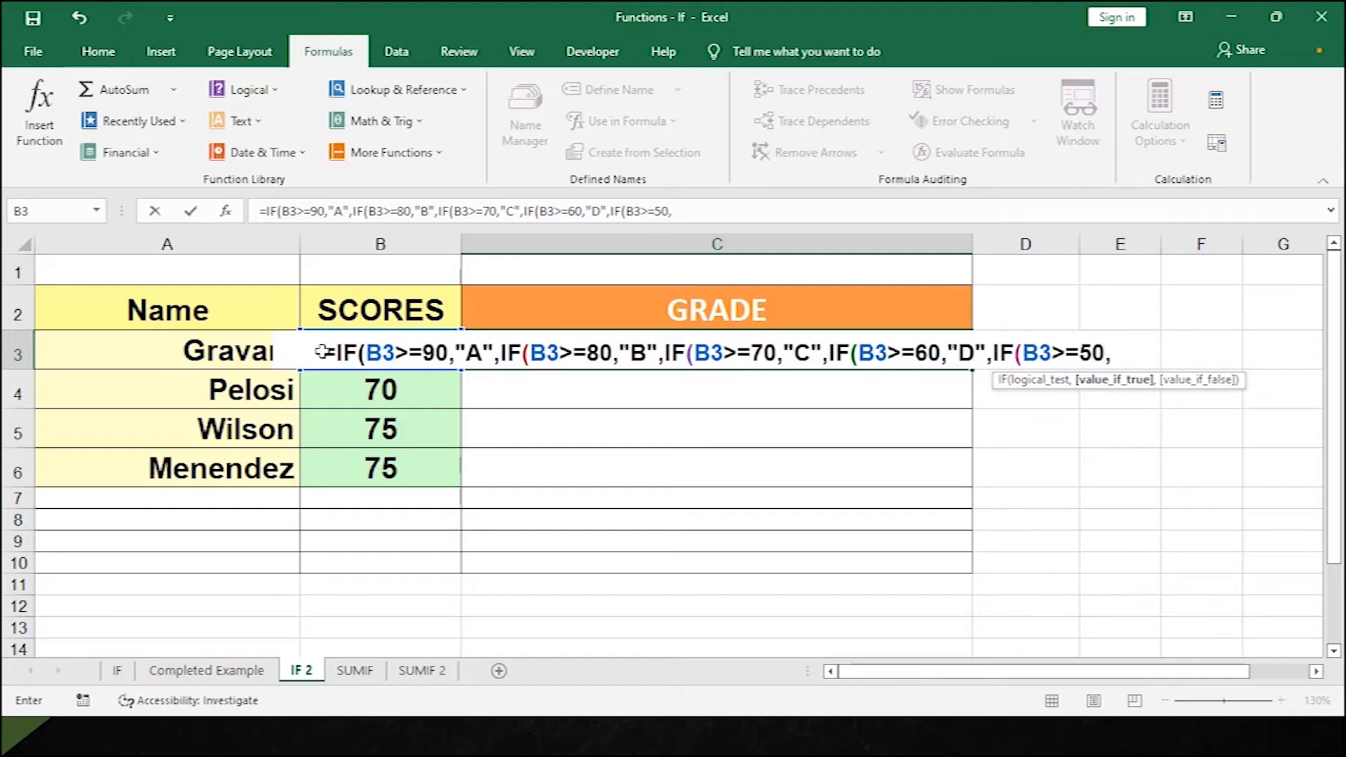
text("E)
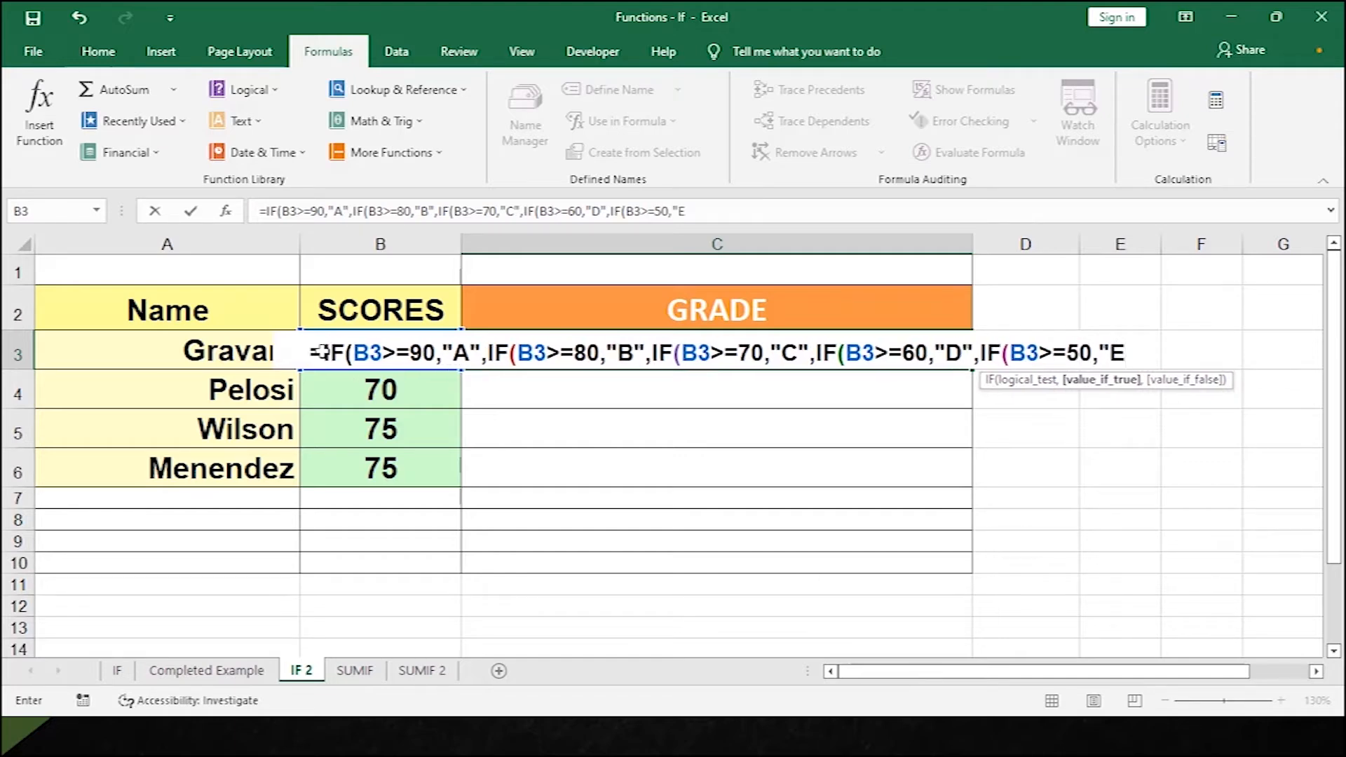
text(",)
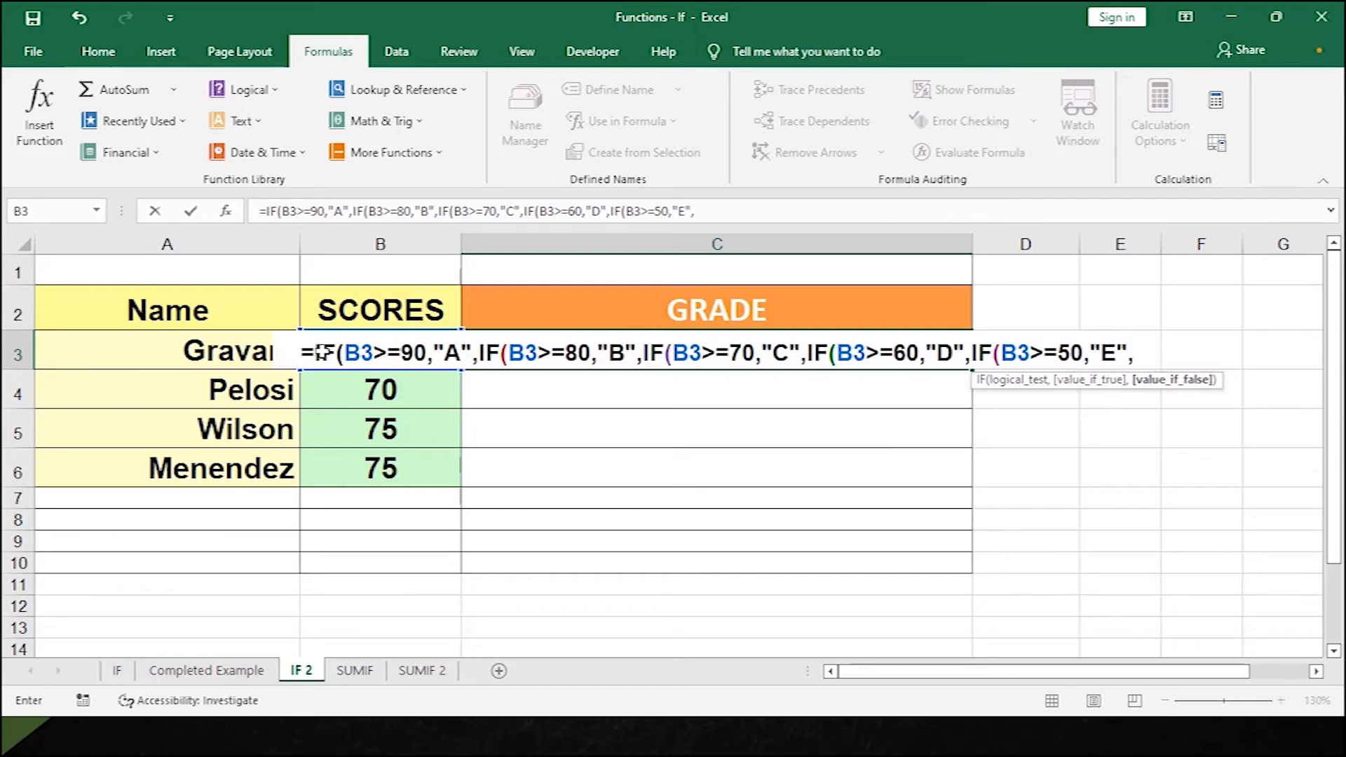
text("F")
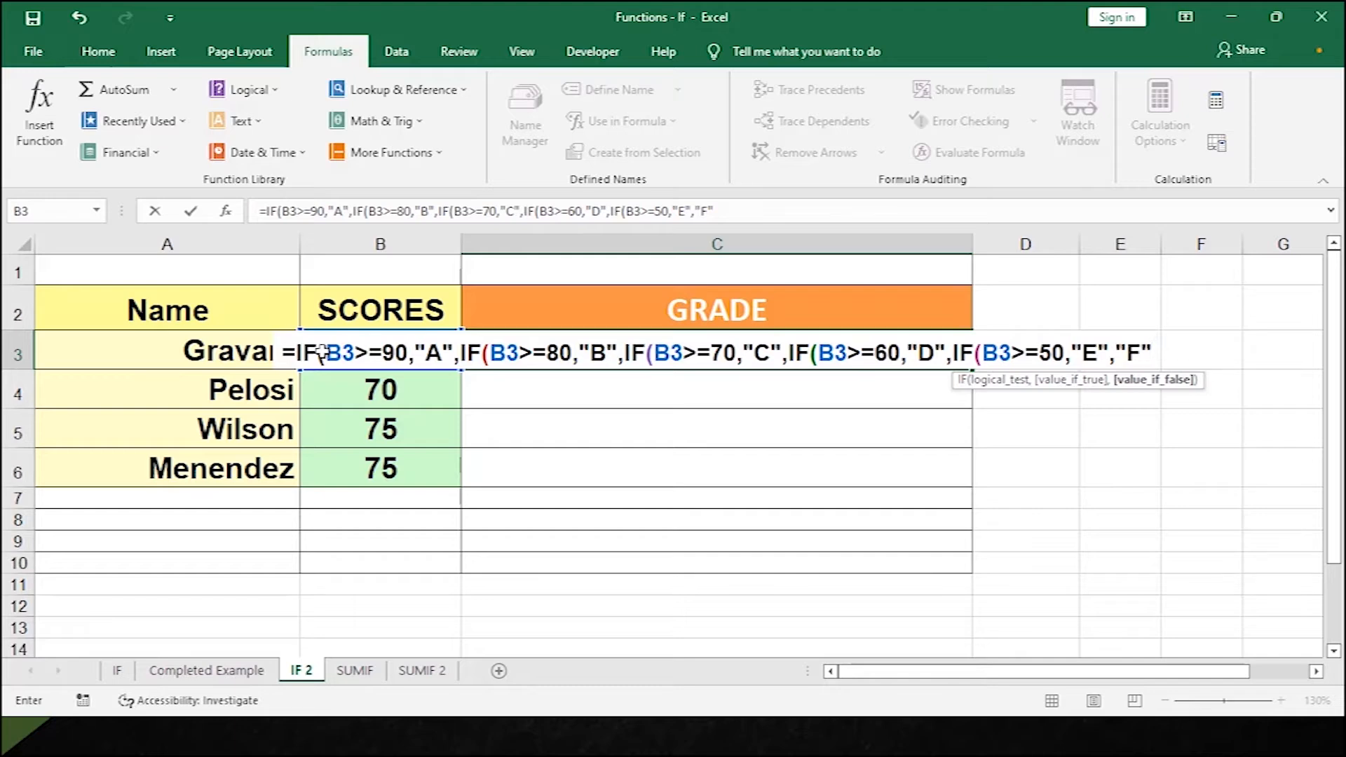
text())))))
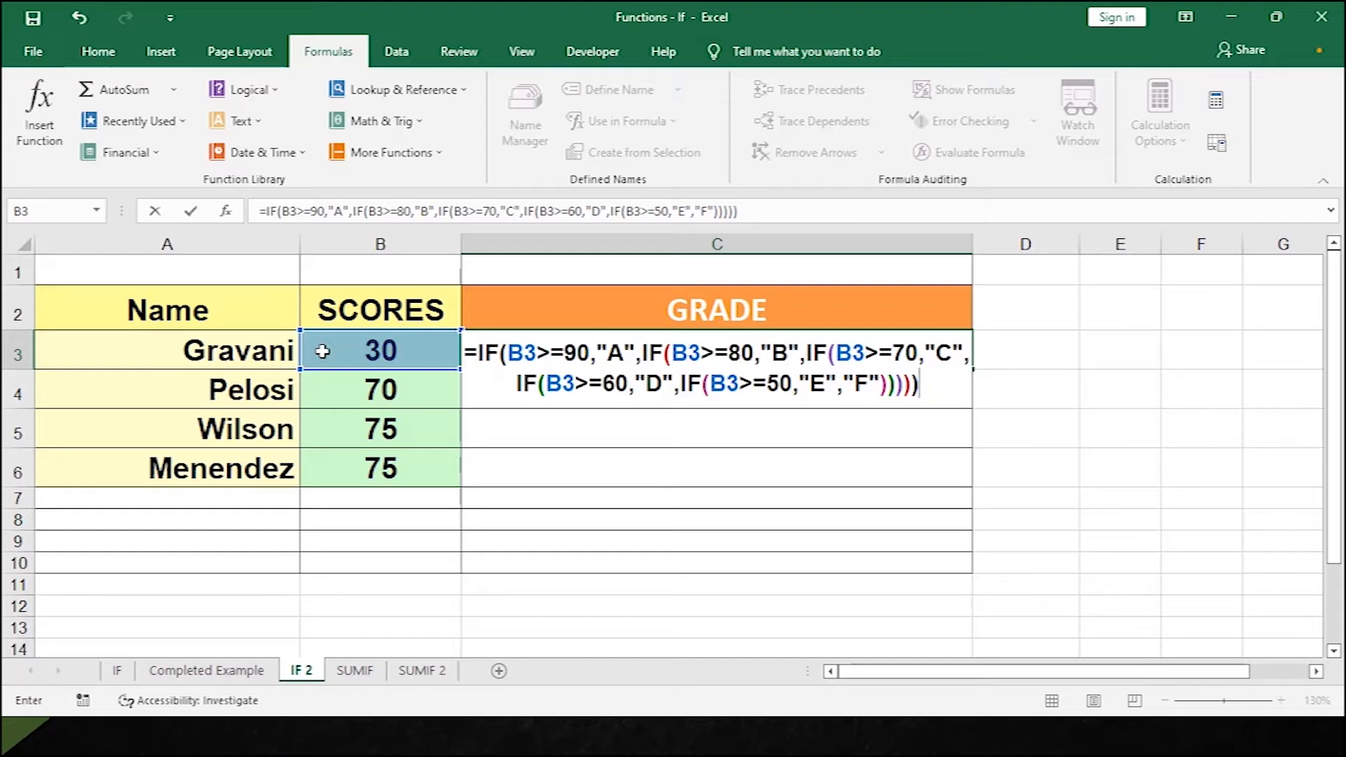
key(Return)
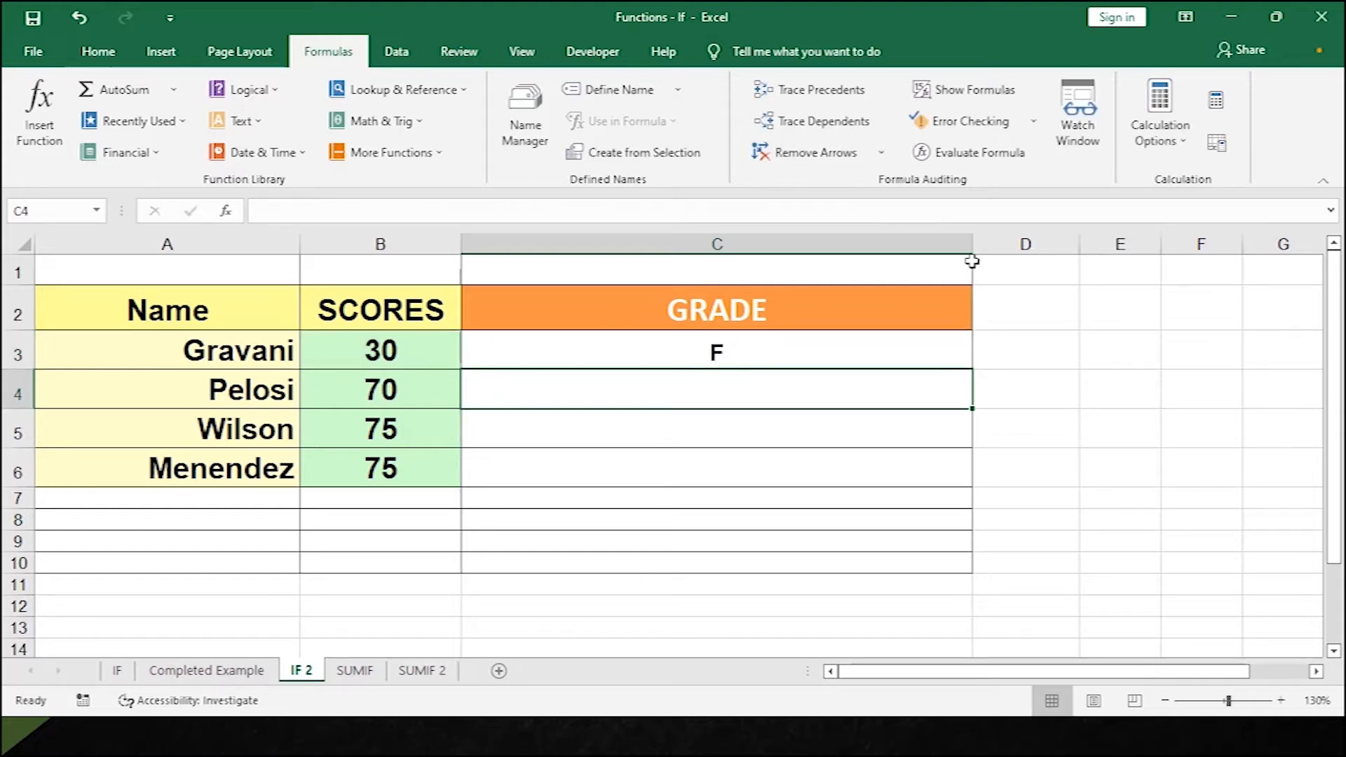
Fill C3's grade formula down through C6.
click(780, 349)
click(382, 350)
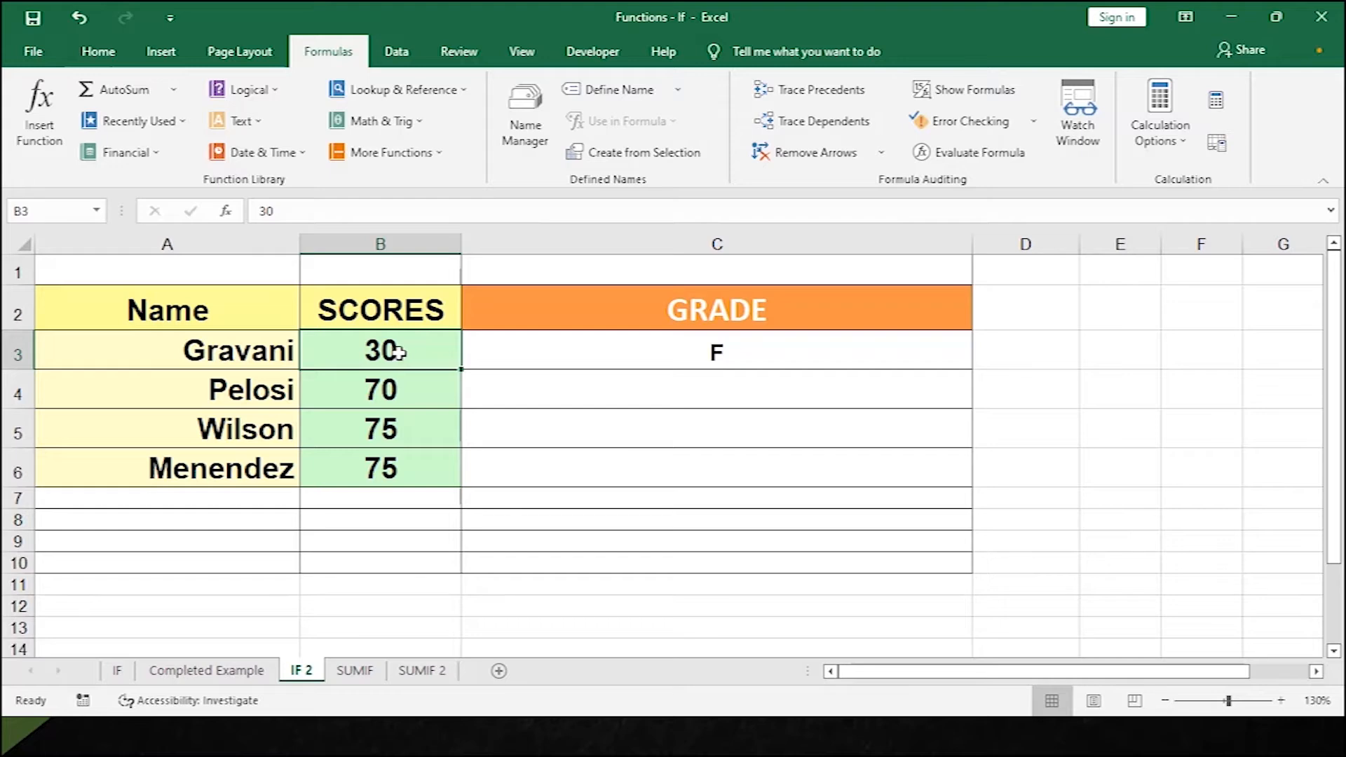
click(633, 363)
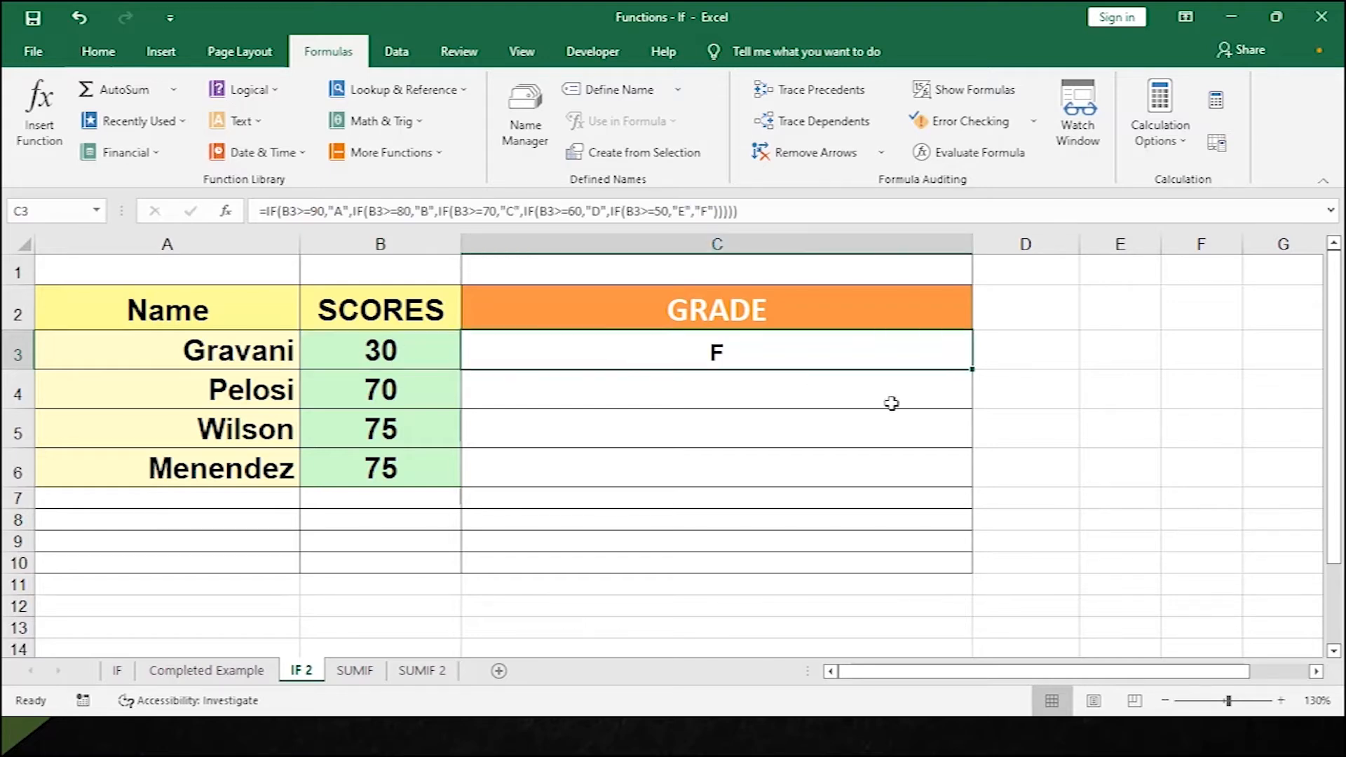
double_click(971, 369)
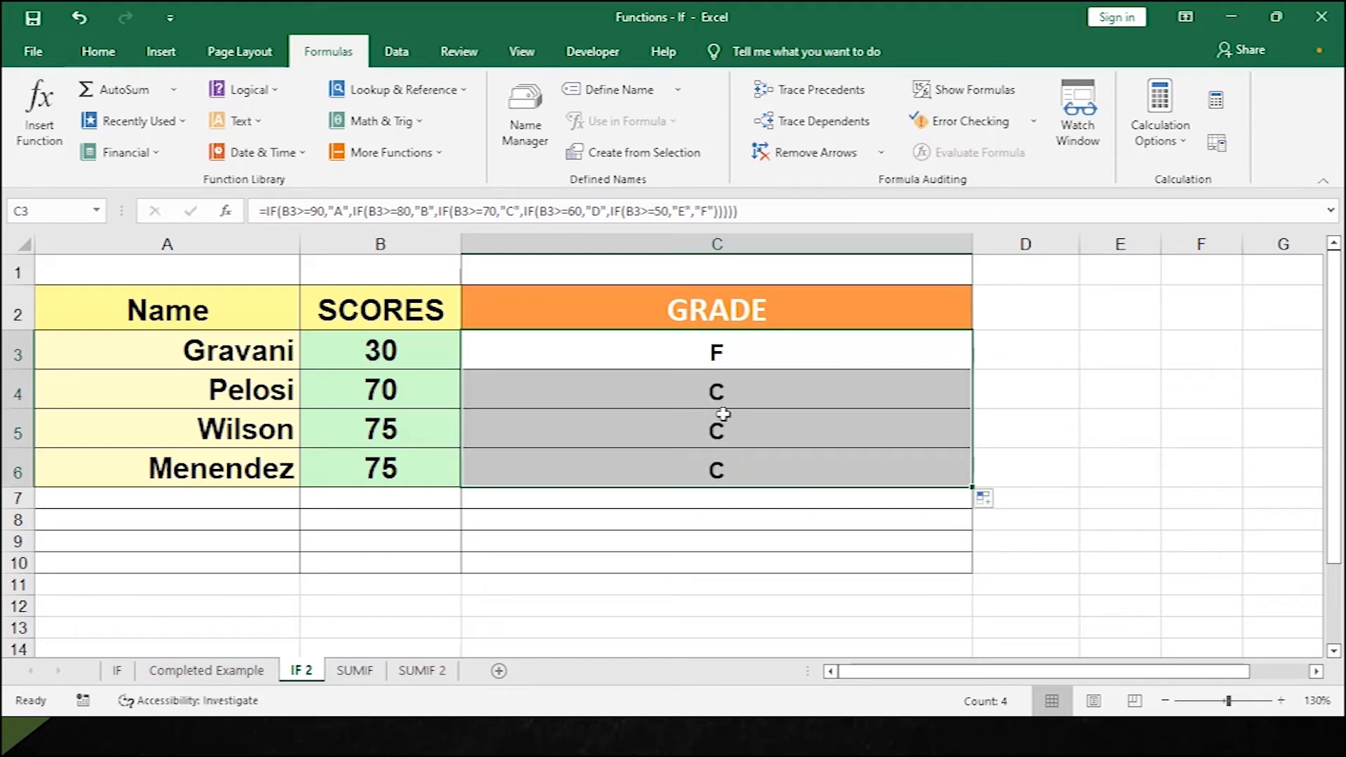
Change B3 to 90 and B5 to 81, then confirm C3 now grades A.
click(348, 349)
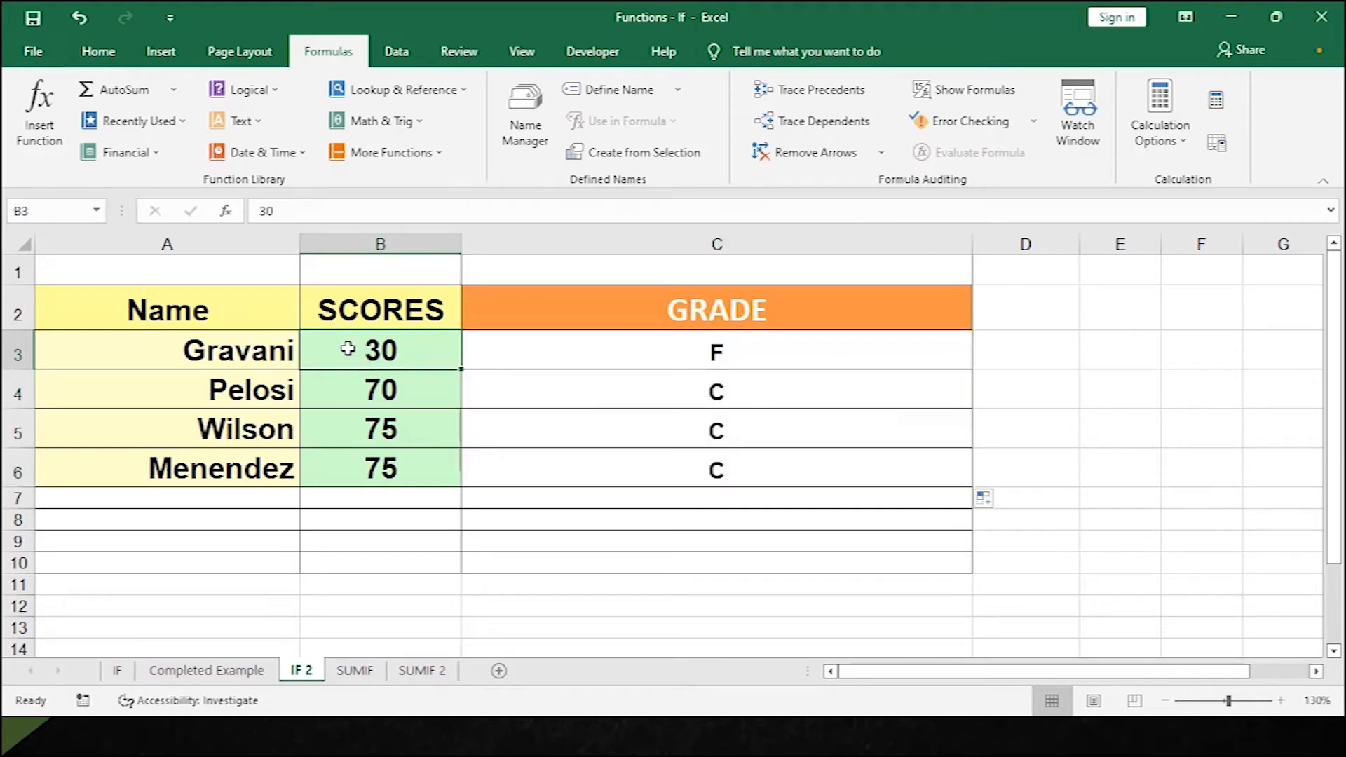
text(90)
key(Return)
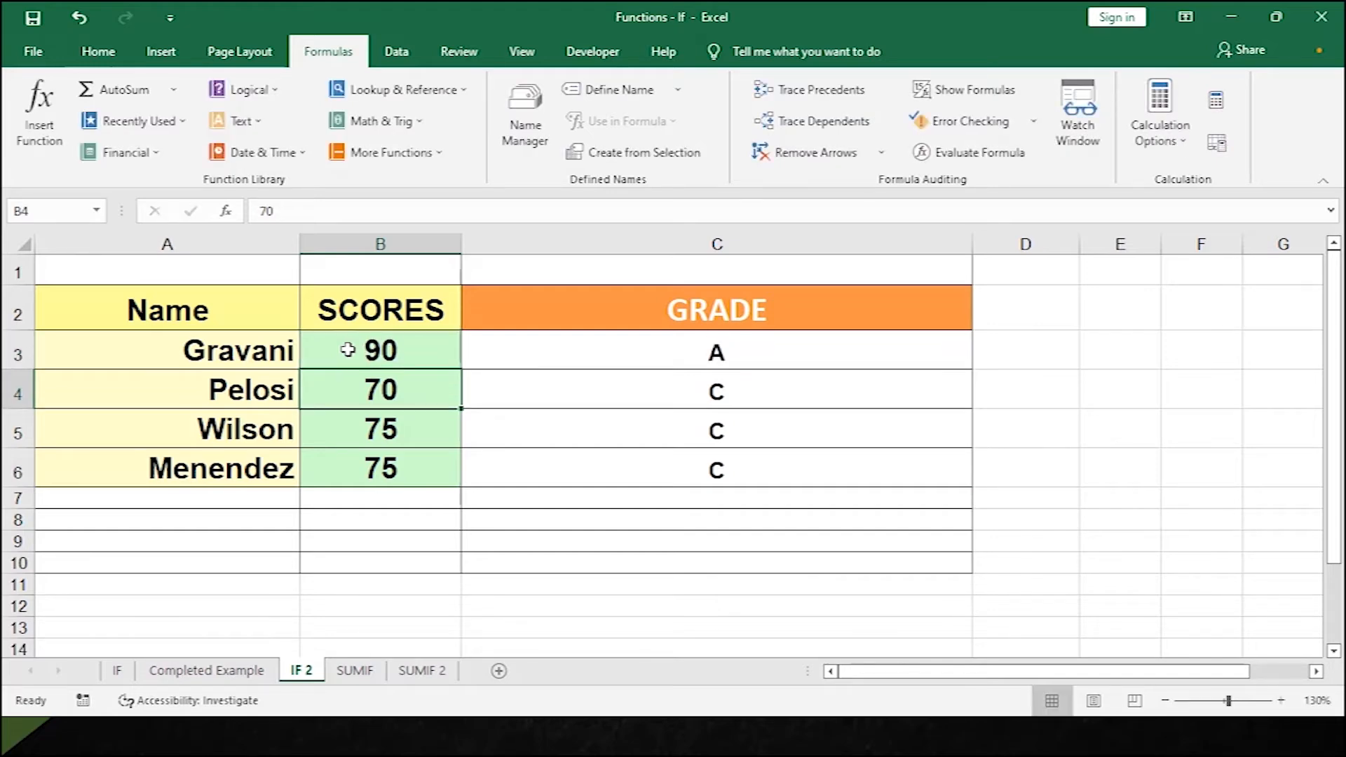
click(429, 428)
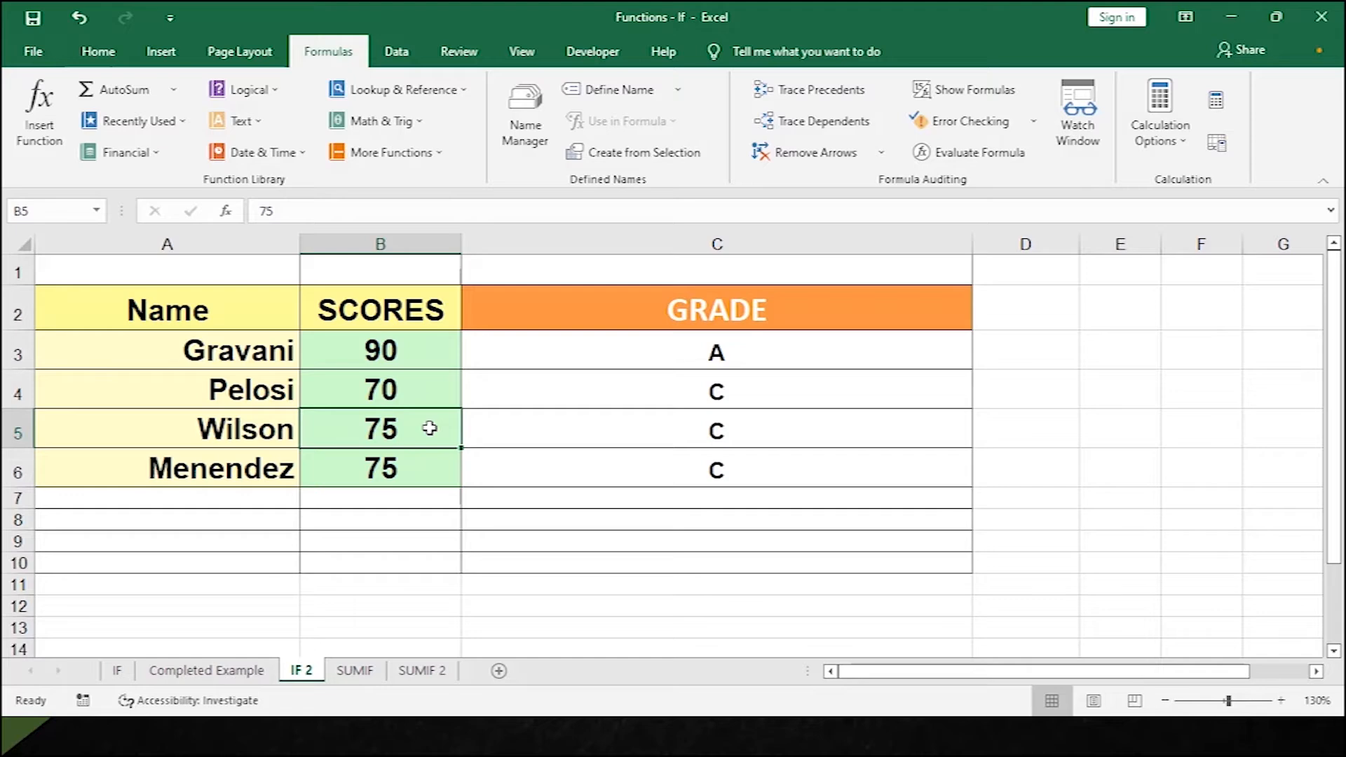
text(81)
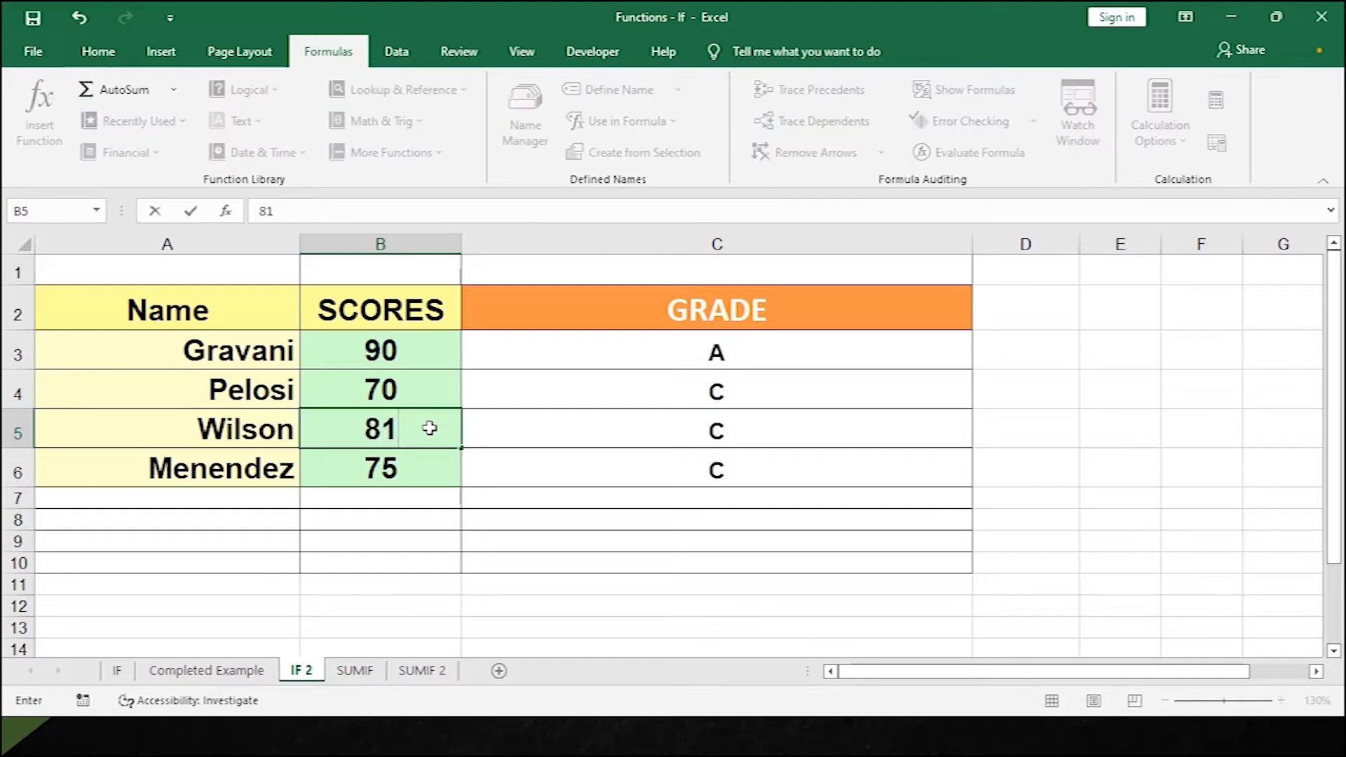
key(Return)
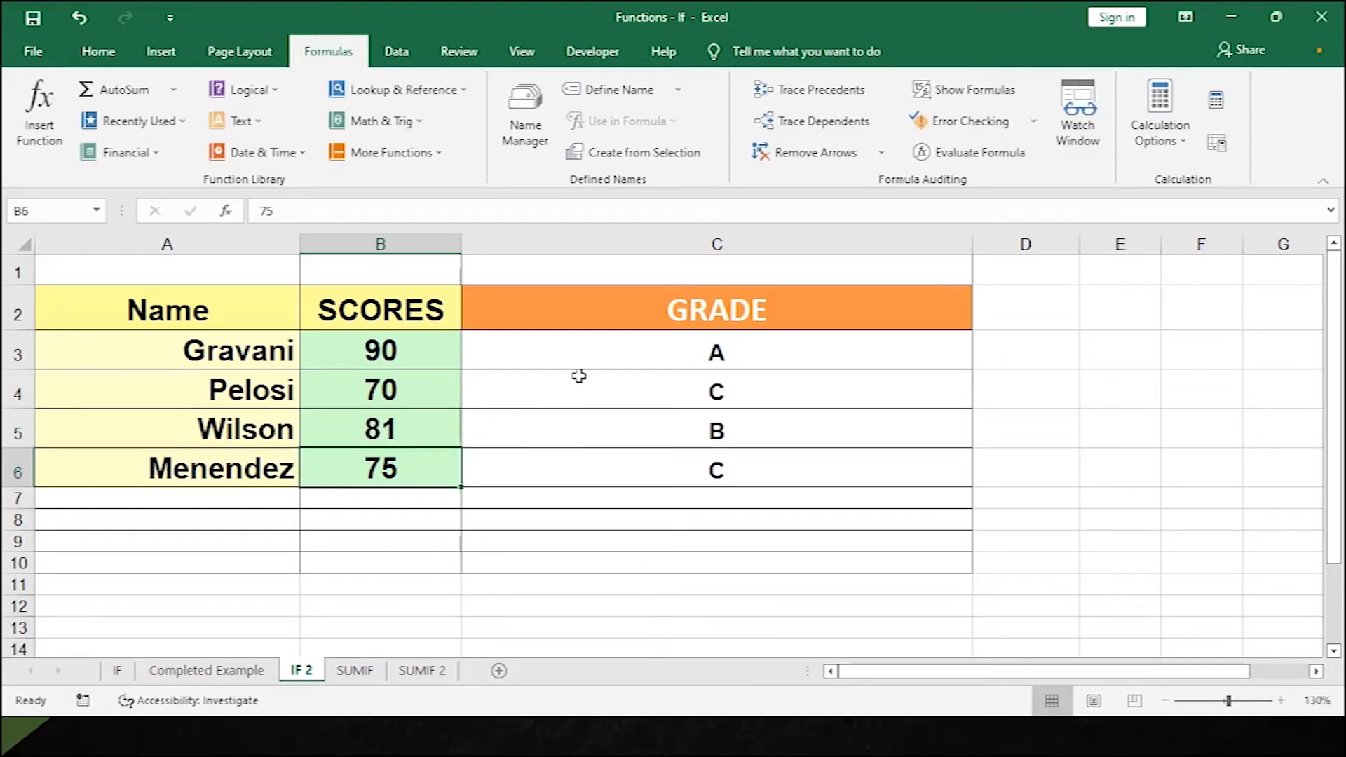
double_click(595, 357)
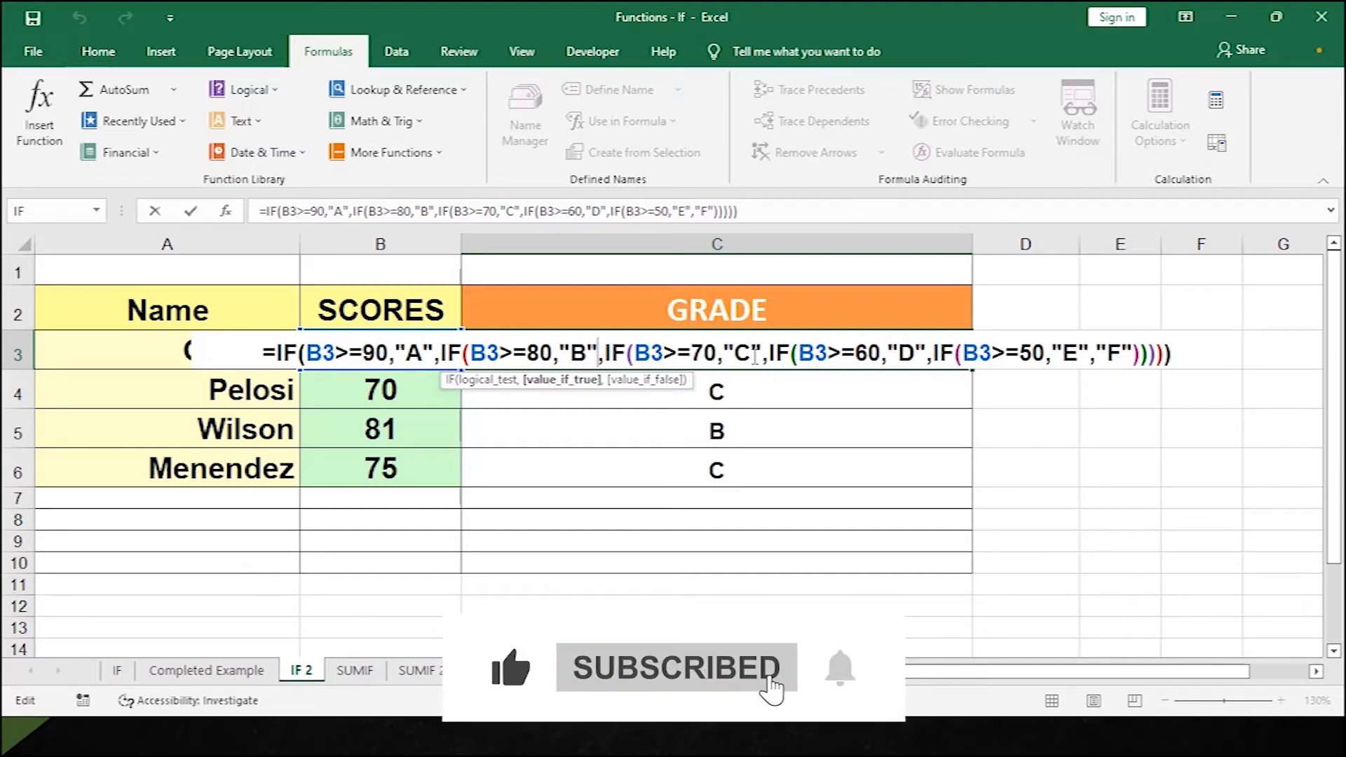
key(Return)
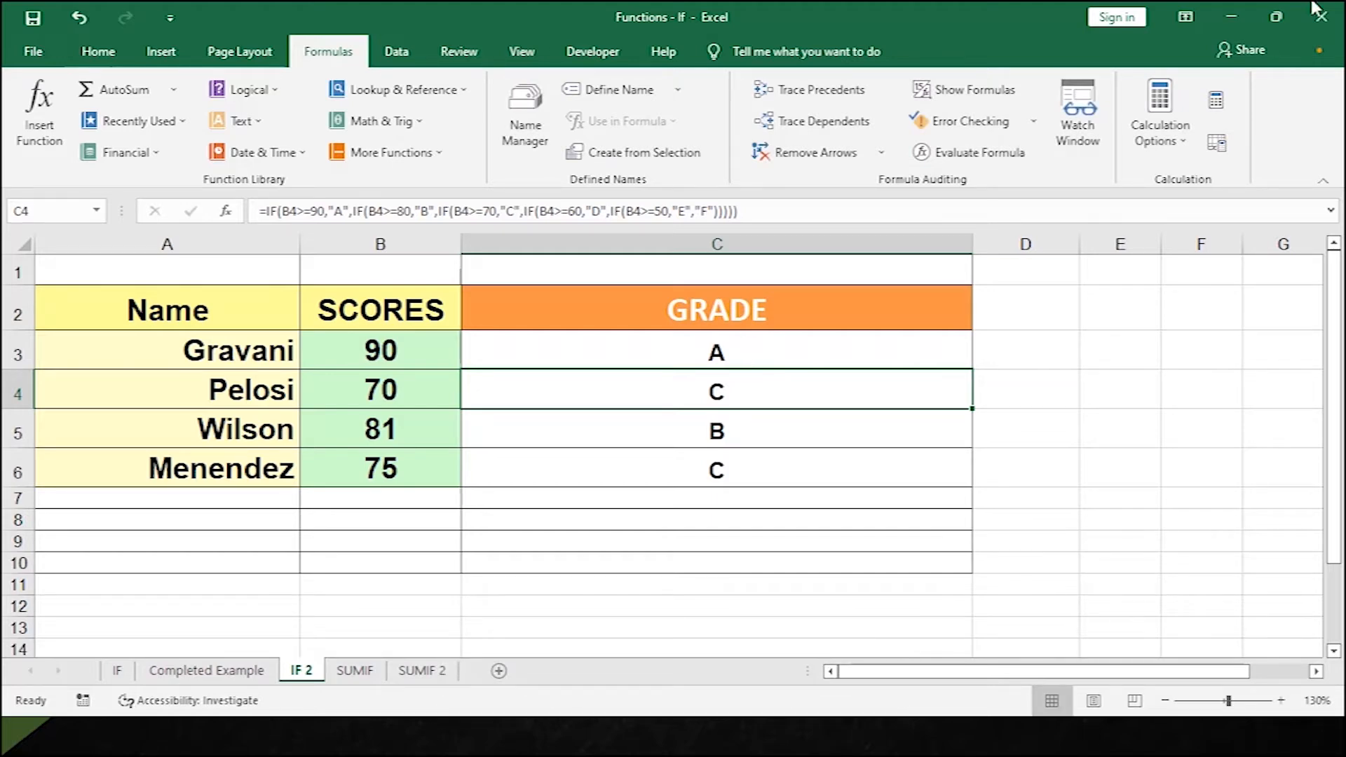
click(367, 675)
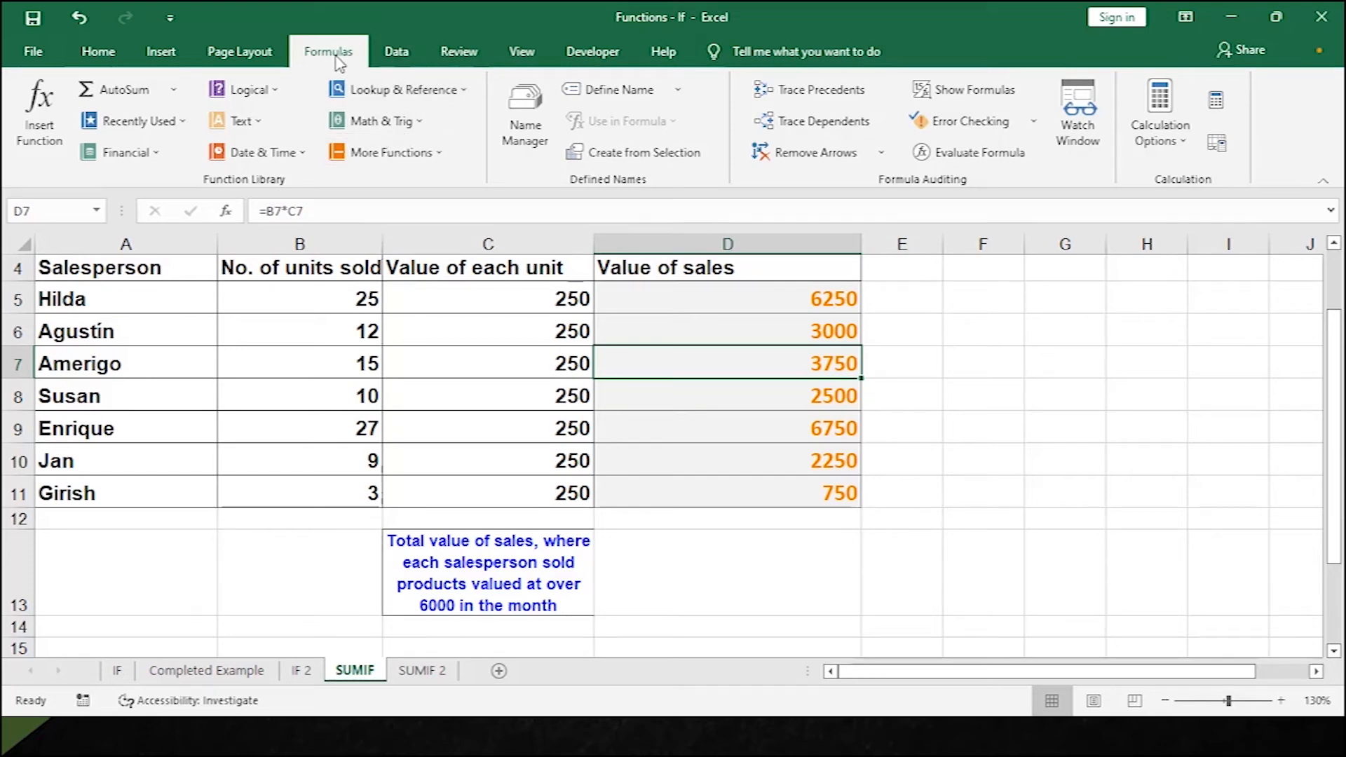
click(417, 124)
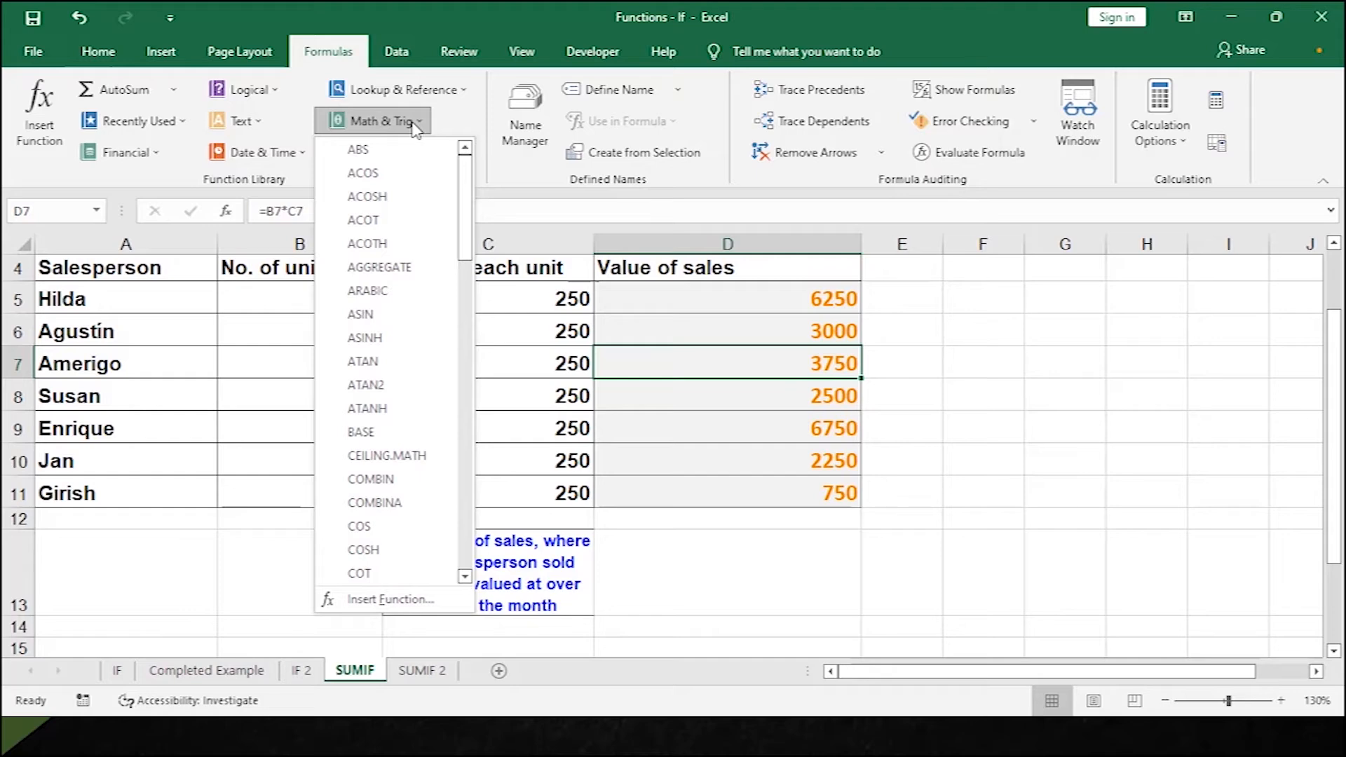
scroll(394, 502, down, 4)
scroll(394, 505, down, 9)
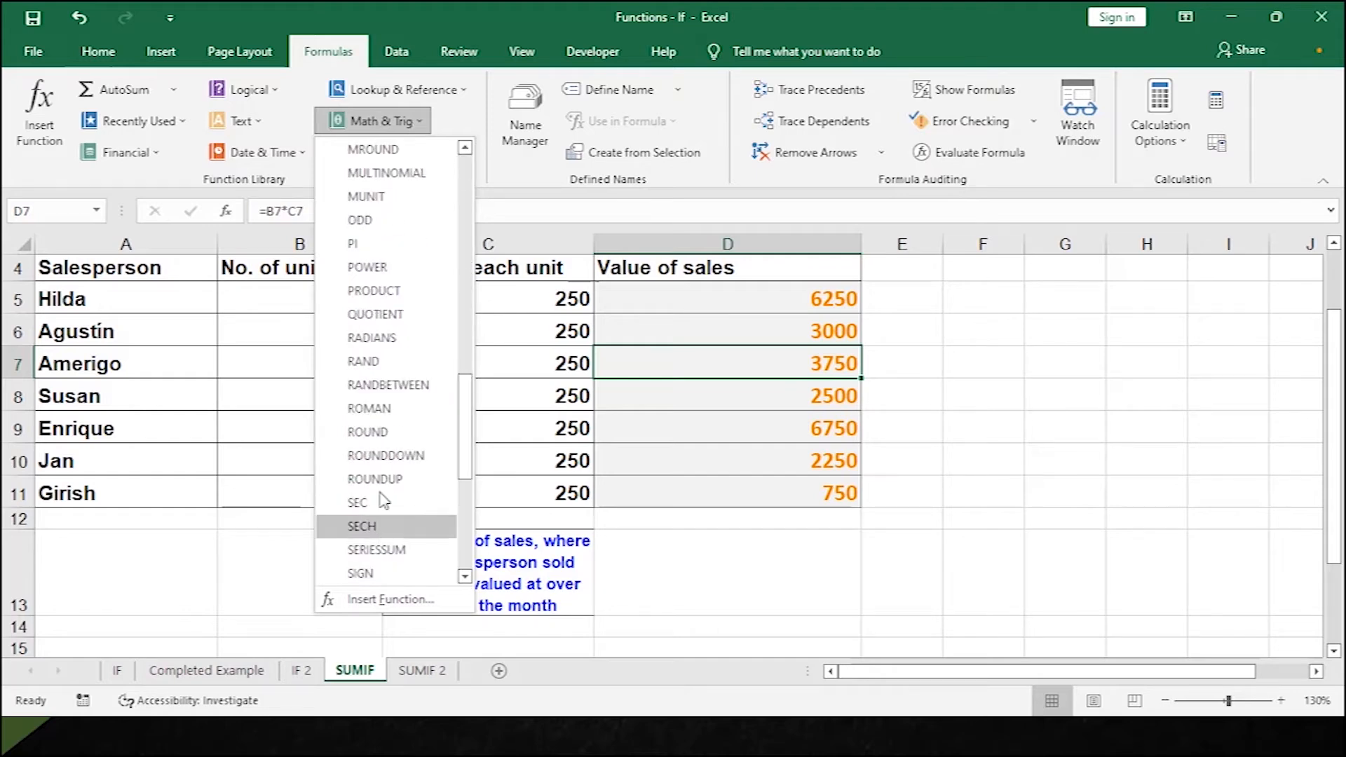
scroll(399, 217, up, 4)
scroll(378, 481, down, 7)
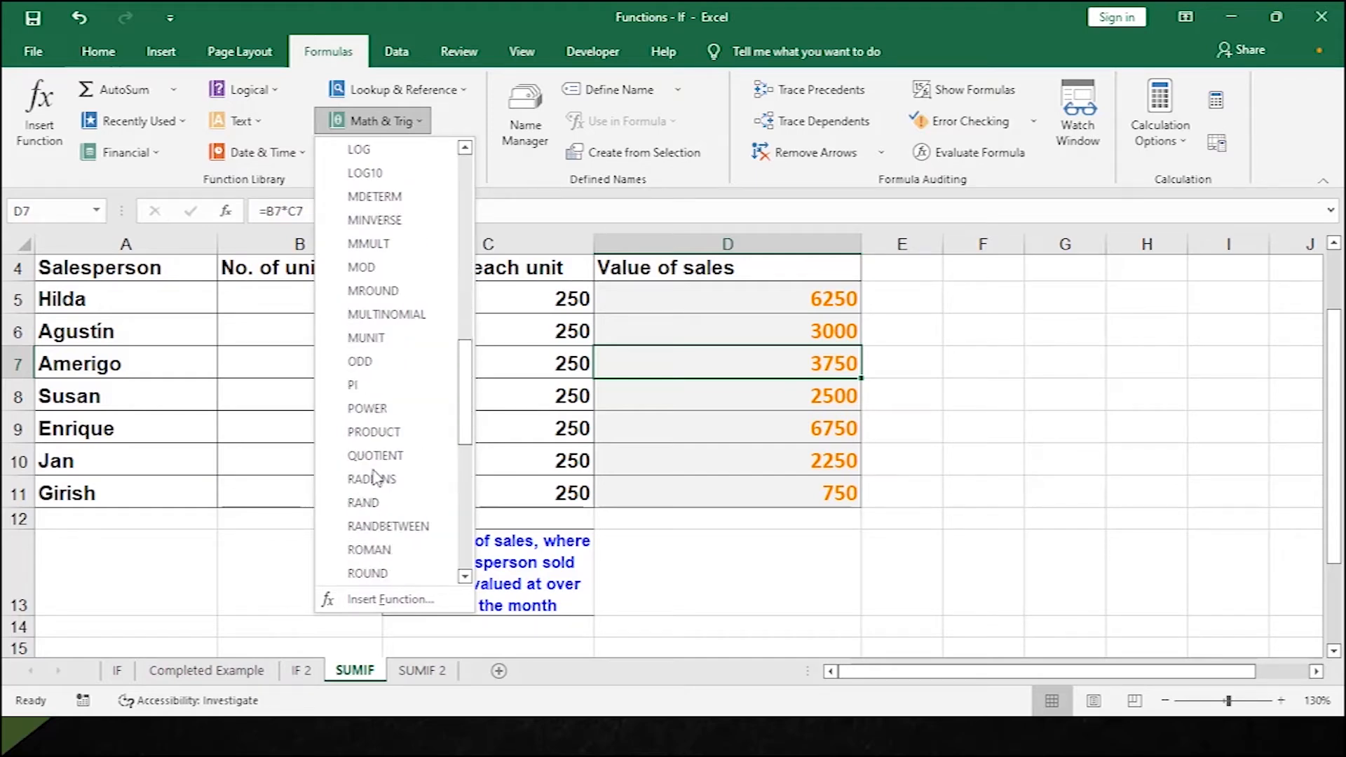
scroll(386, 505, down, 3)
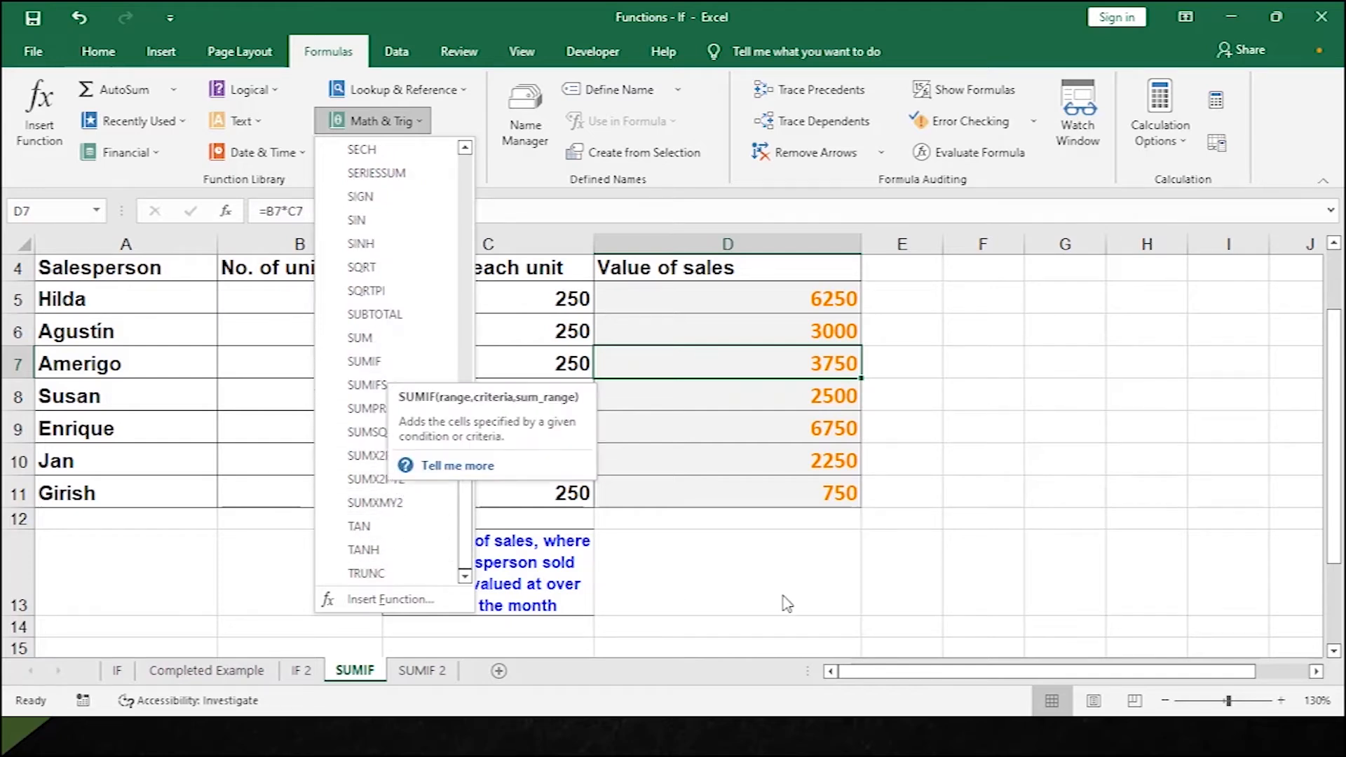
click(742, 561)
click(741, 561)
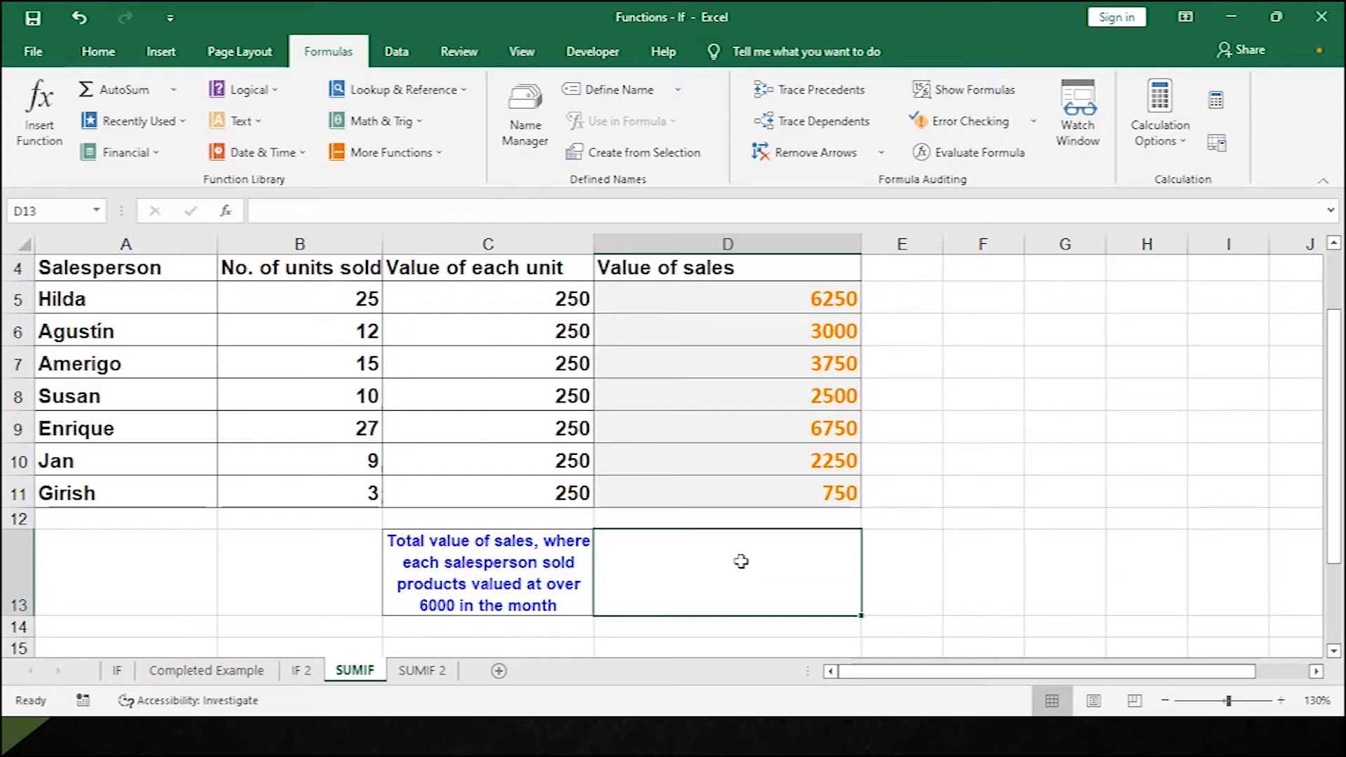
Enter =SUMIF(D5:D11,">6000") in D13 to total sales over 6000.
click(511, 577)
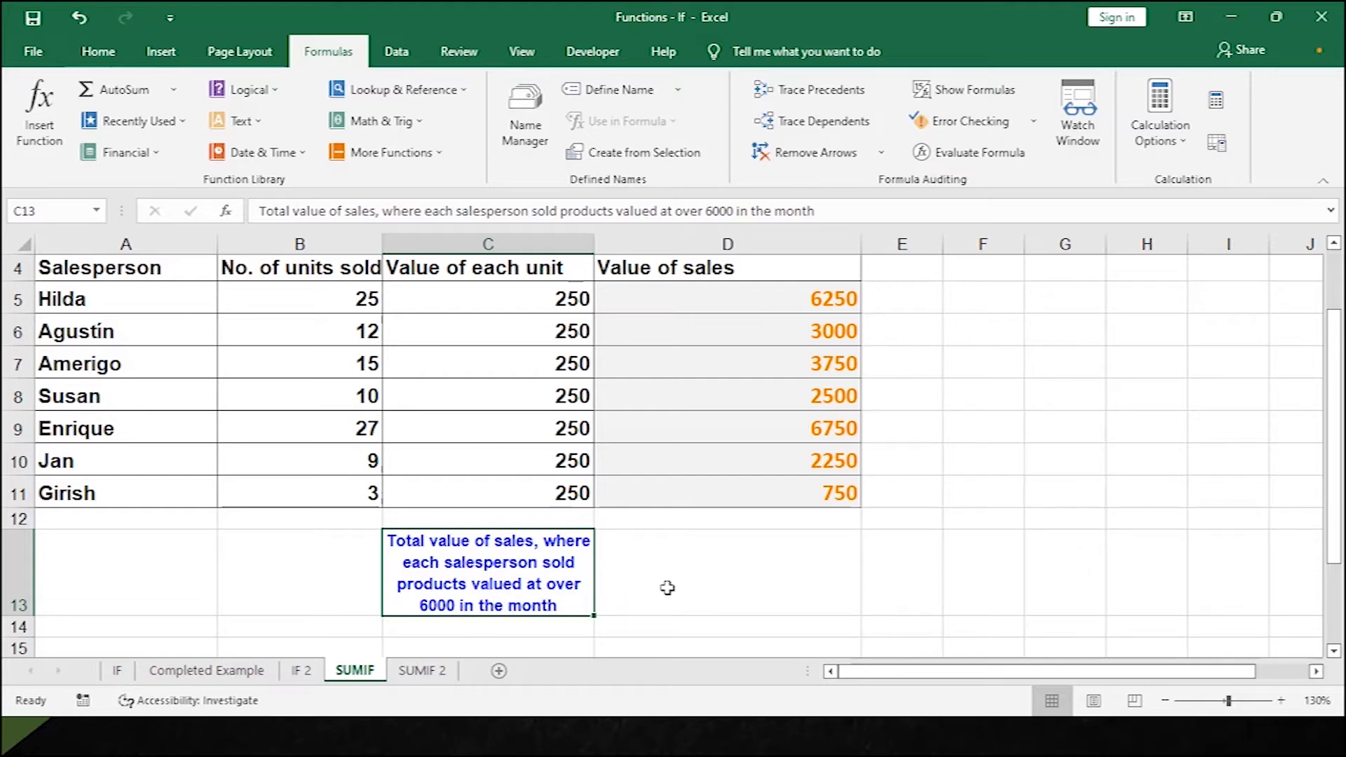
click(668, 588)
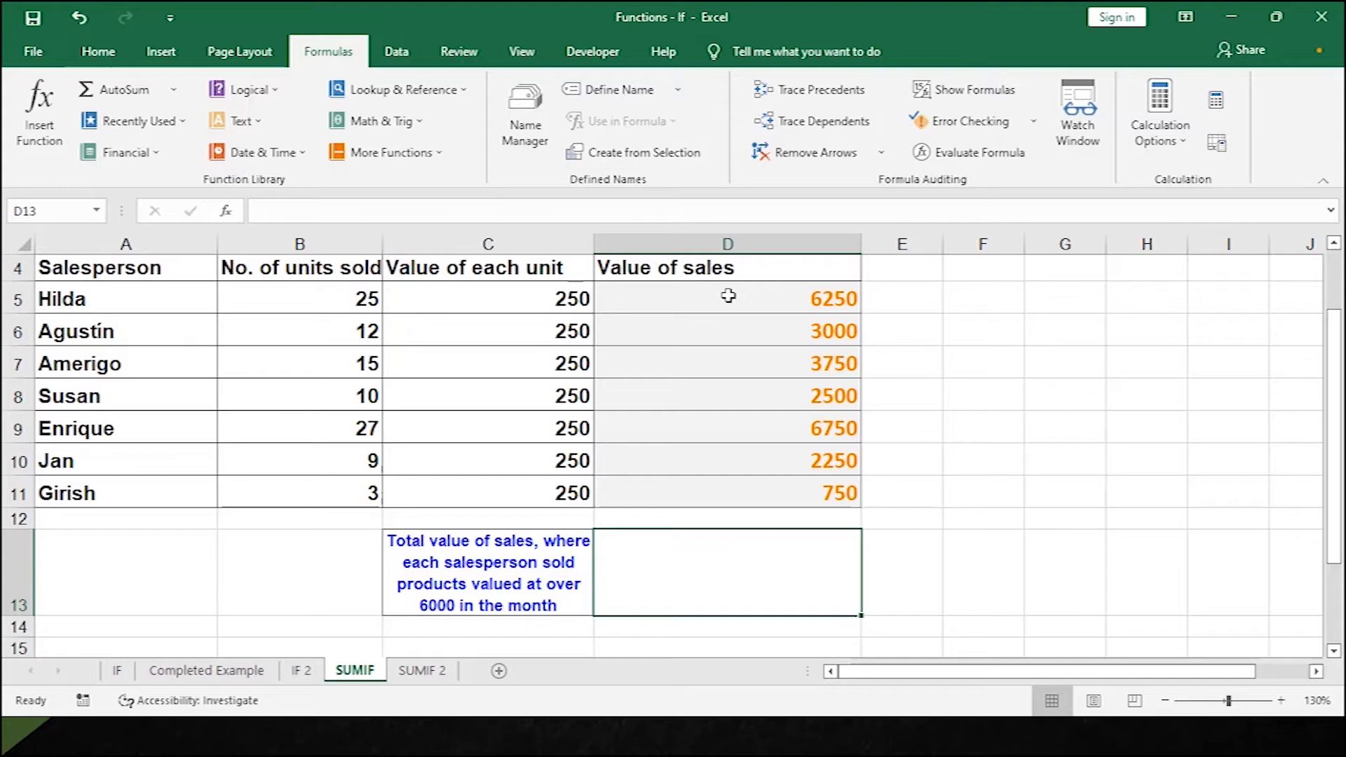
drag(729, 296, 700, 482)
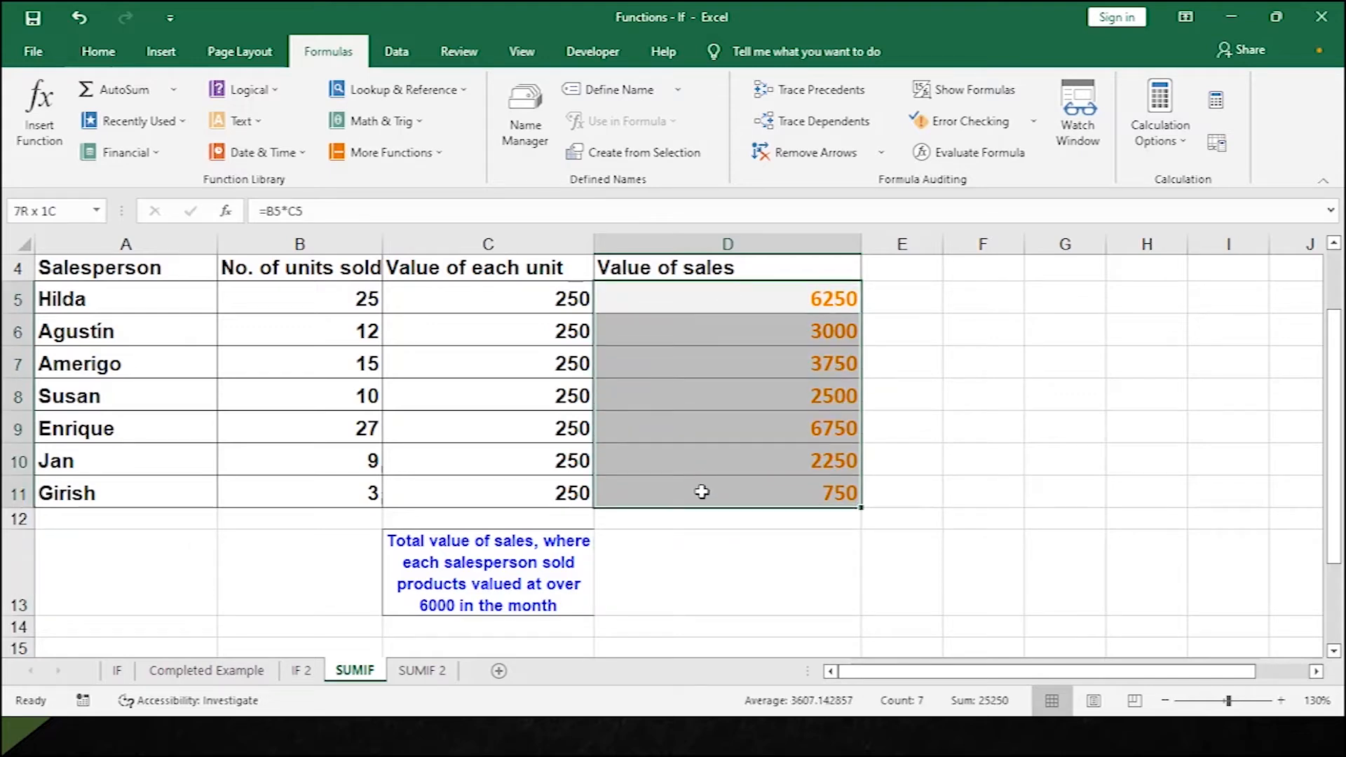
click(671, 577)
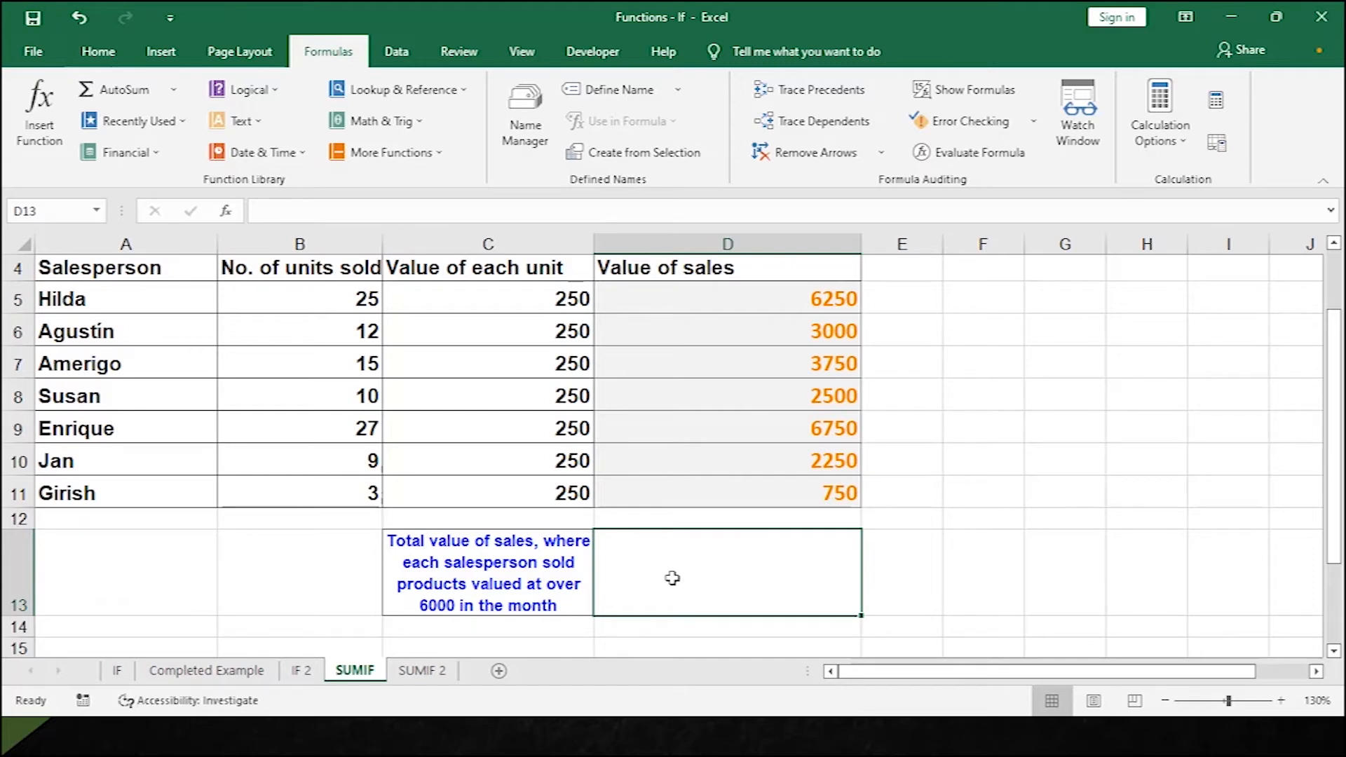
text(=)
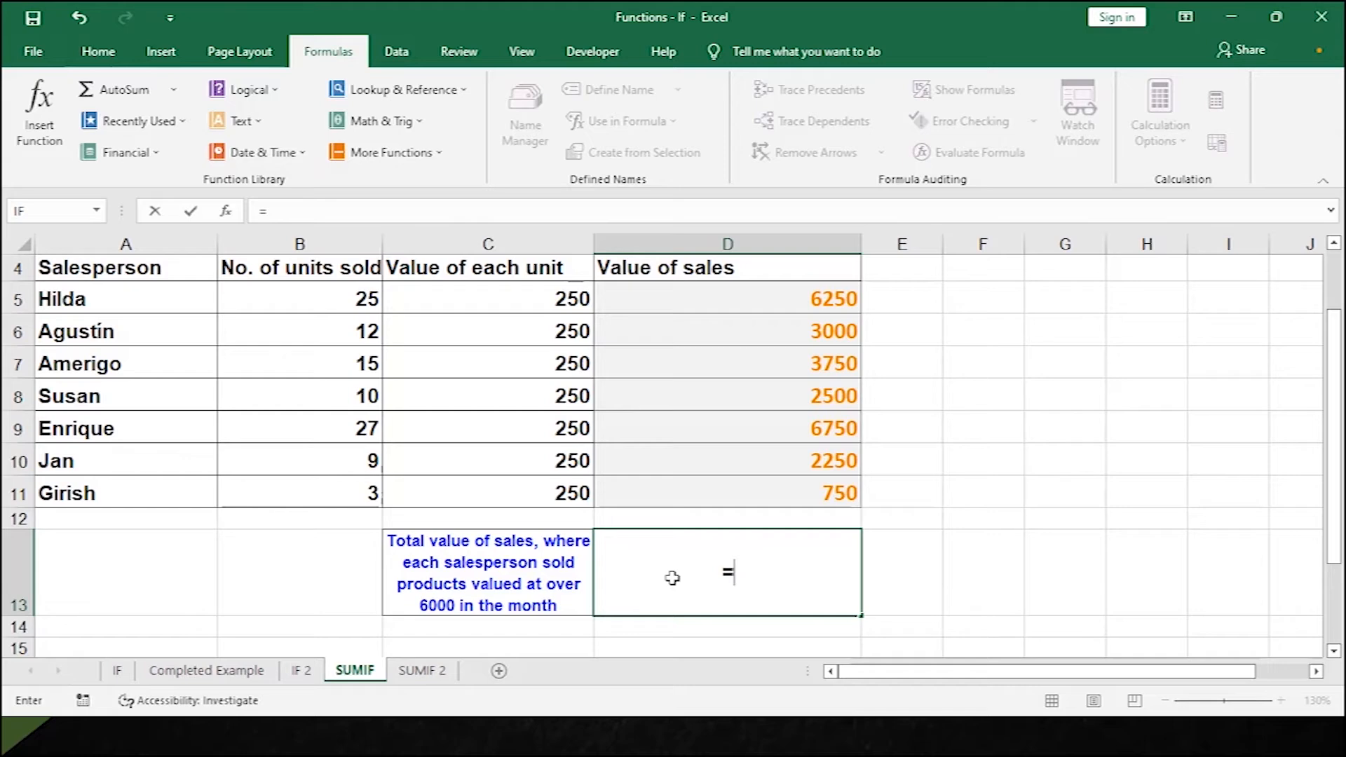
text(SUMIF)
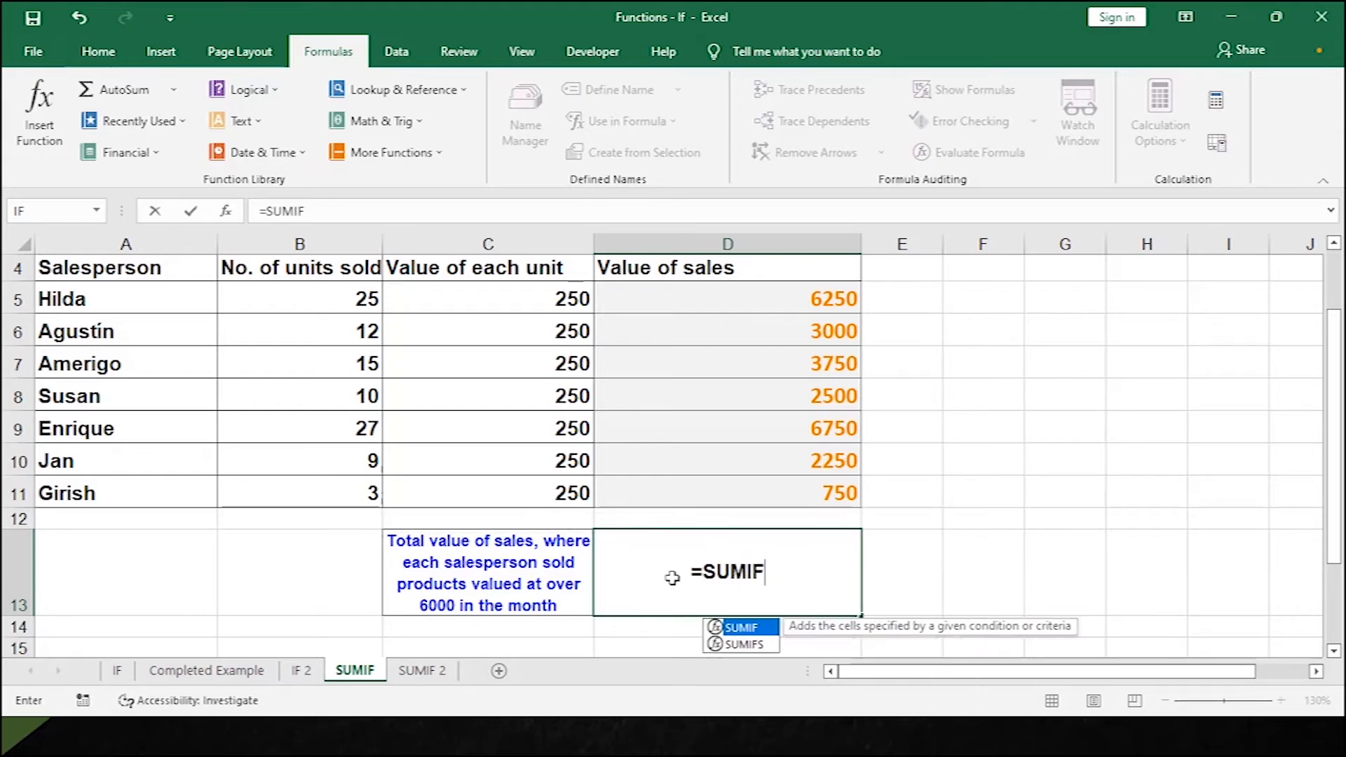
text(()
drag(749, 284, 708, 496)
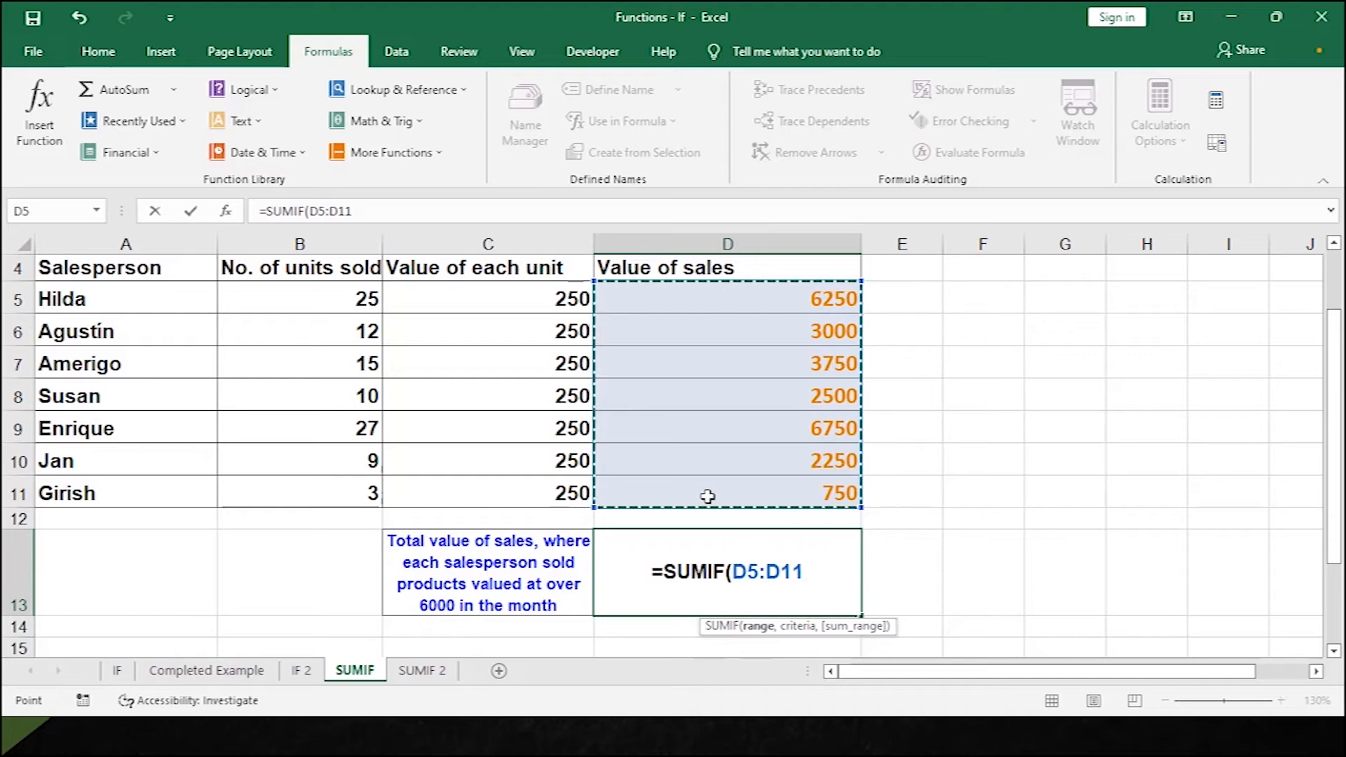
text(,)
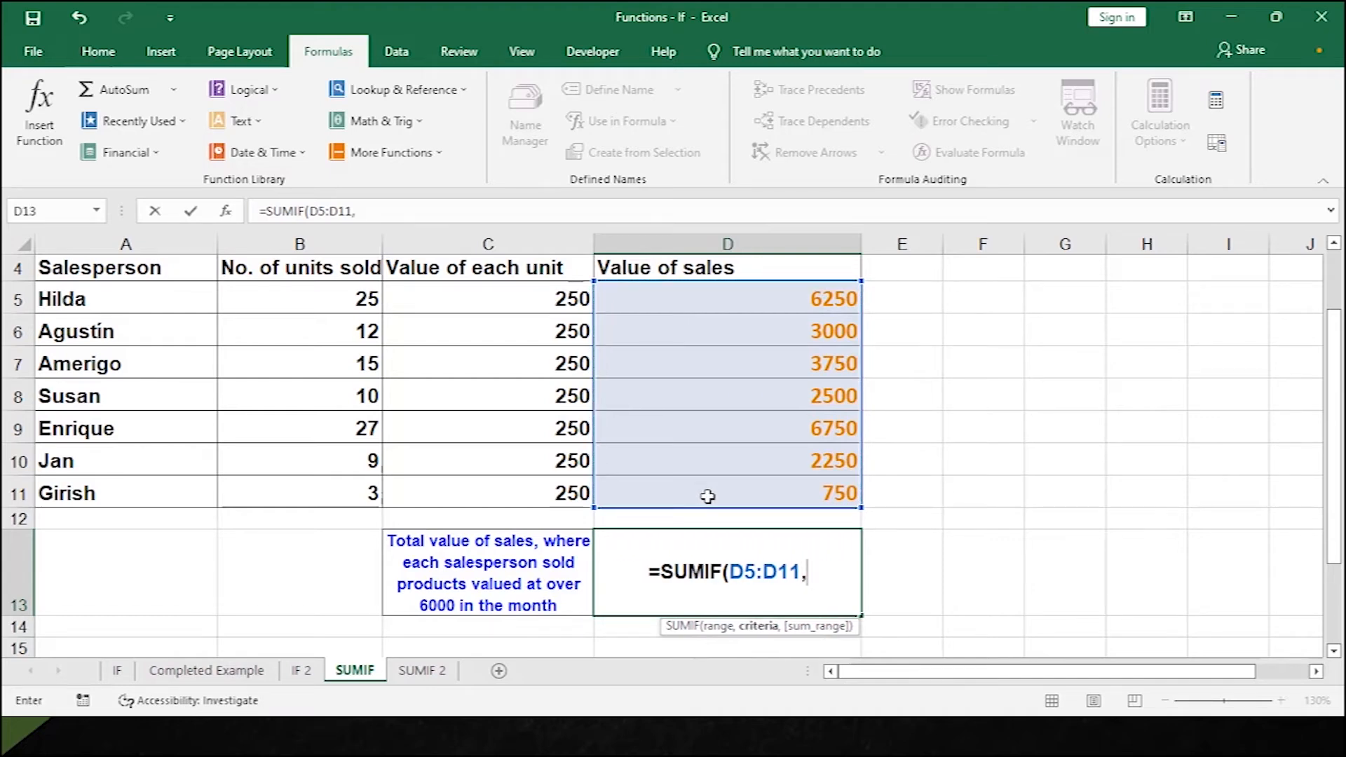
text(">)
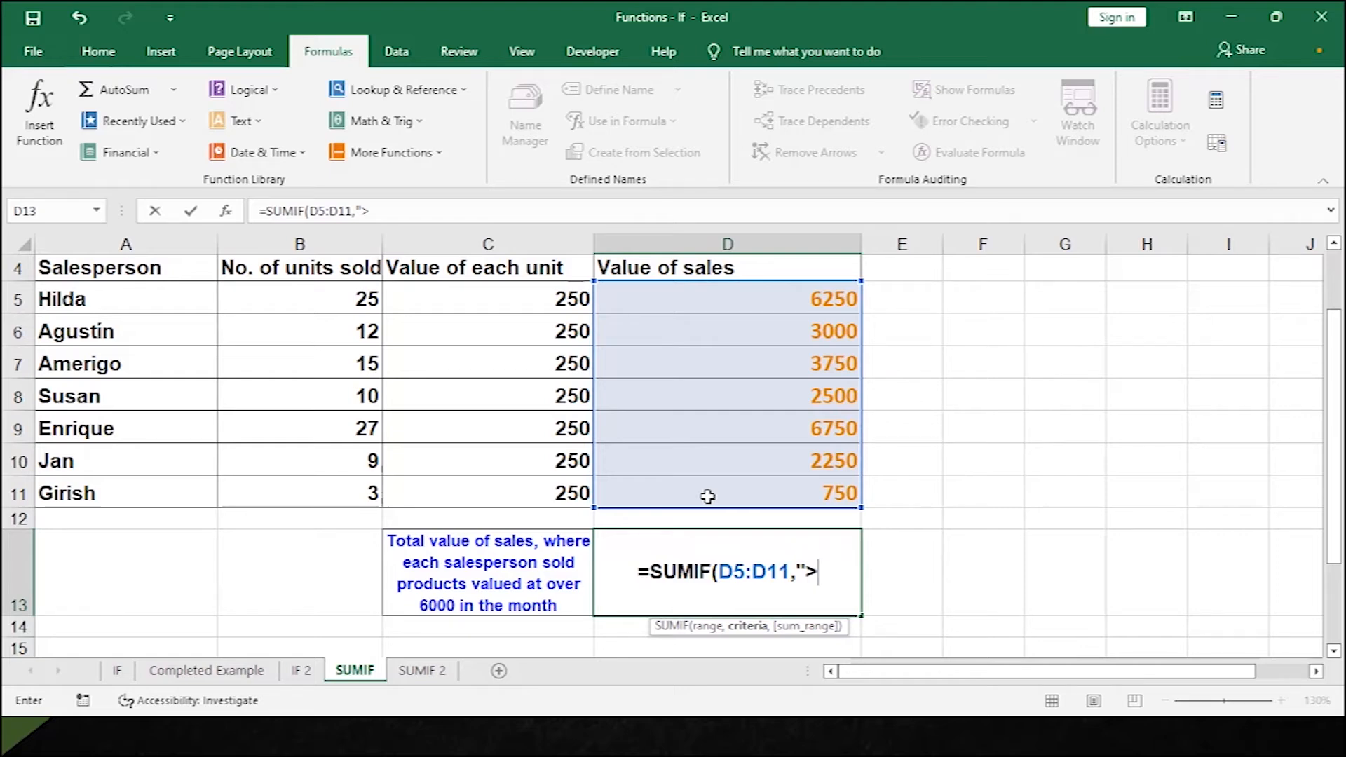
text(6--)
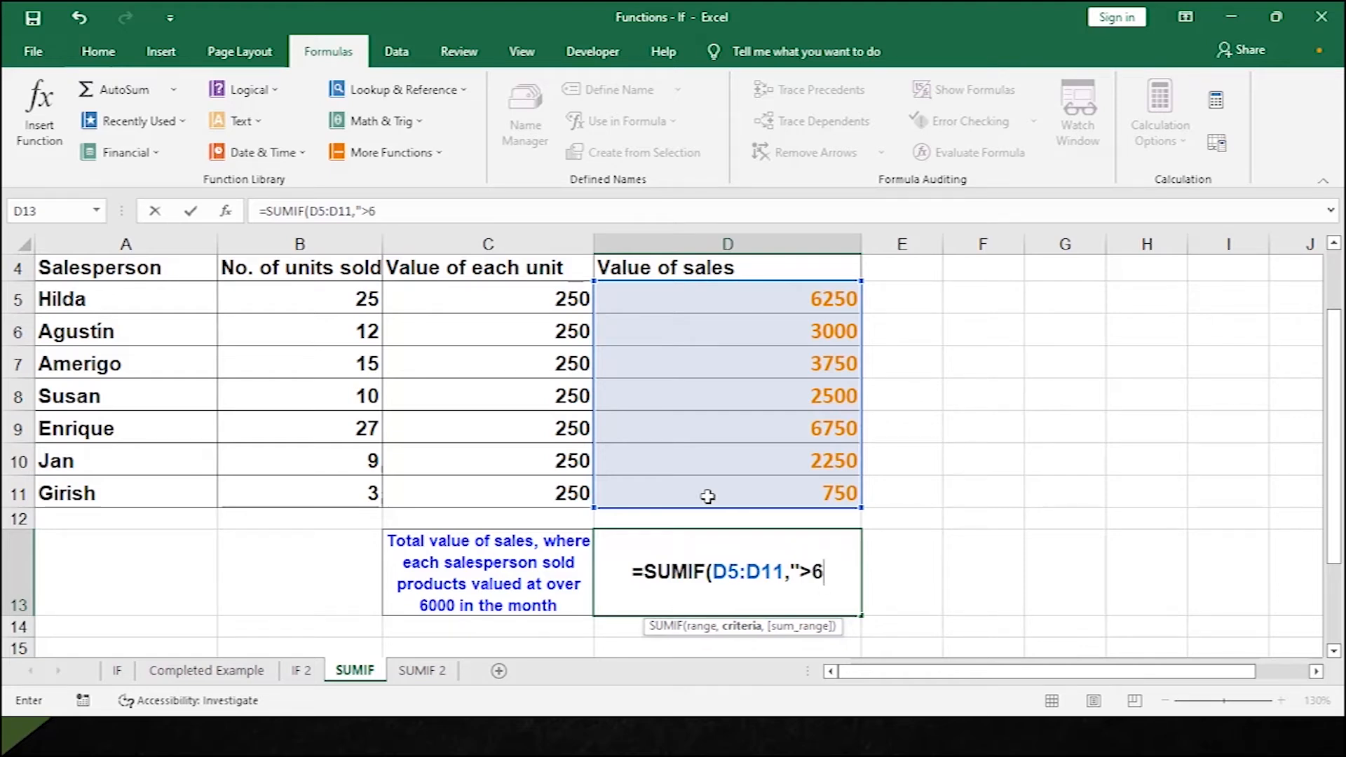
key(BackSpace)
key(BackSpace)
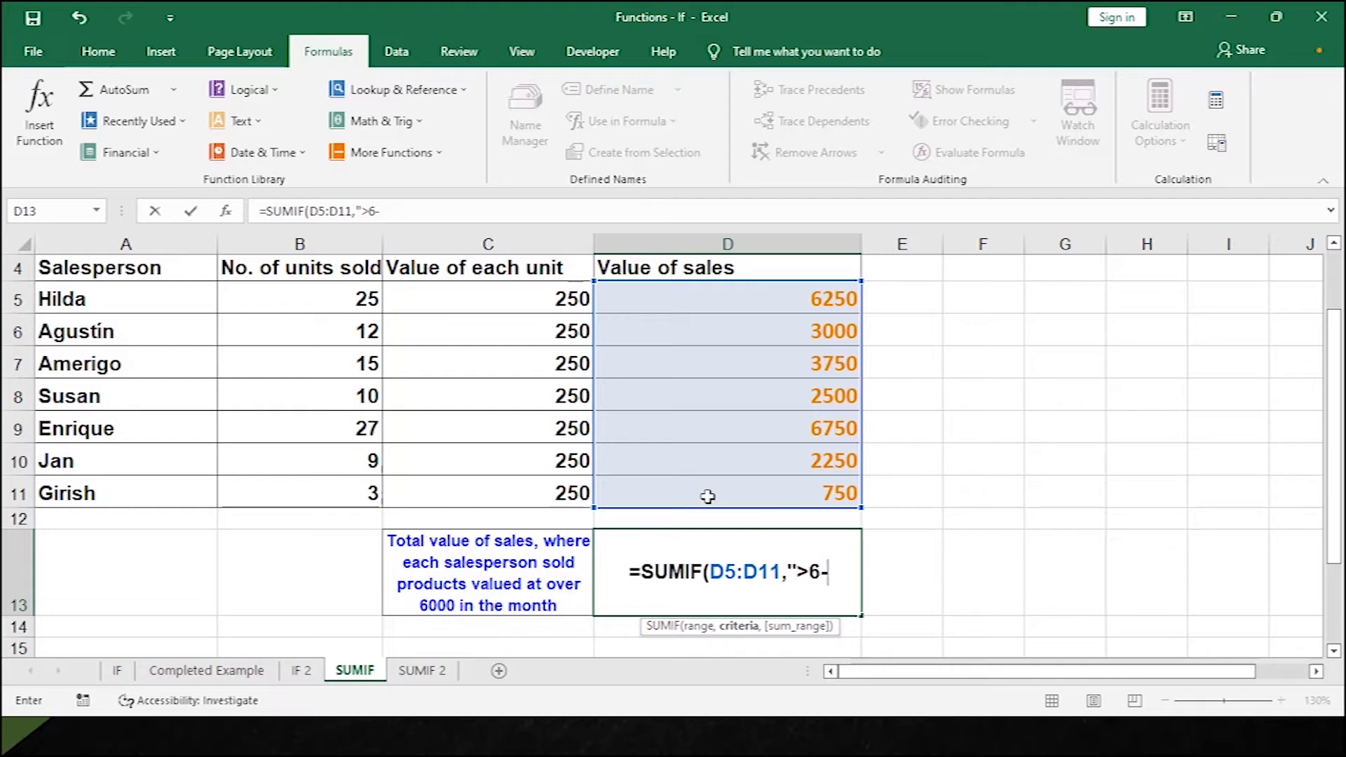
text(000)
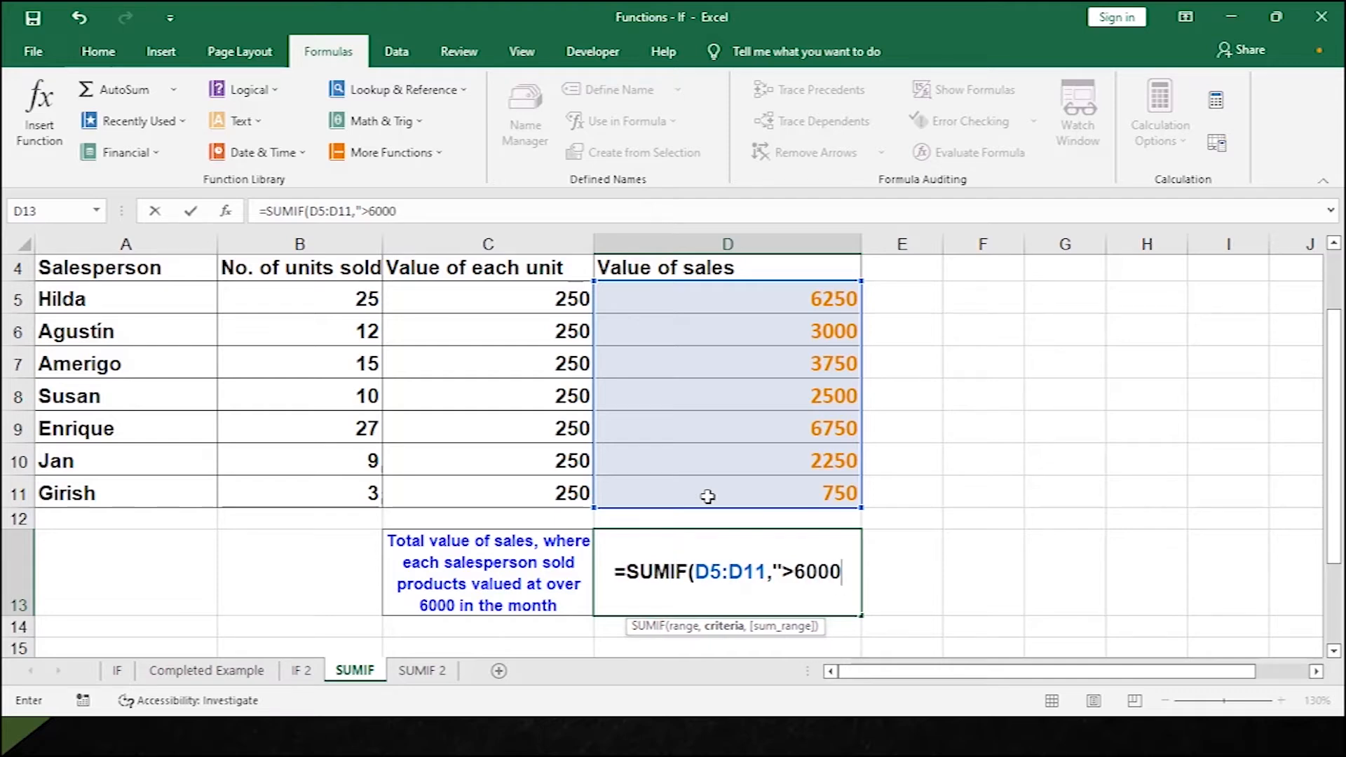
text("))
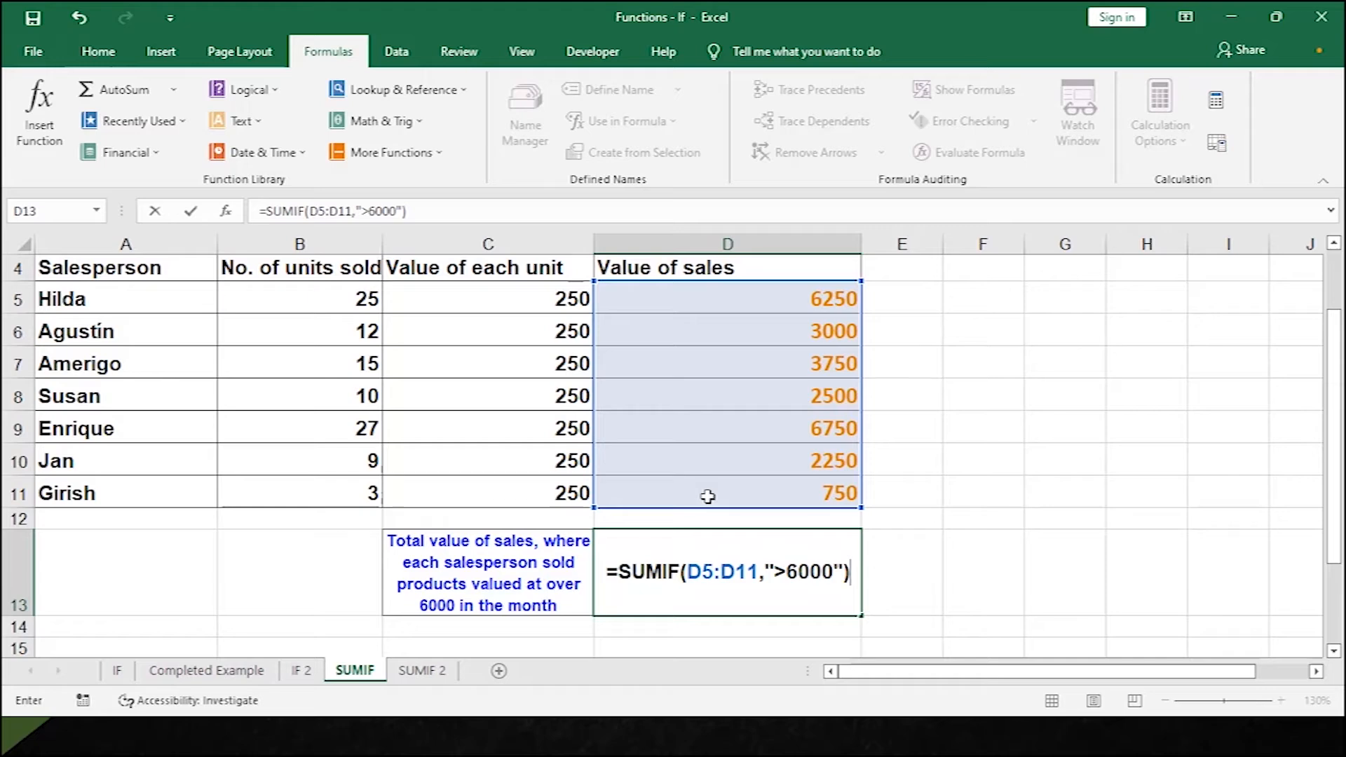
key(Return)
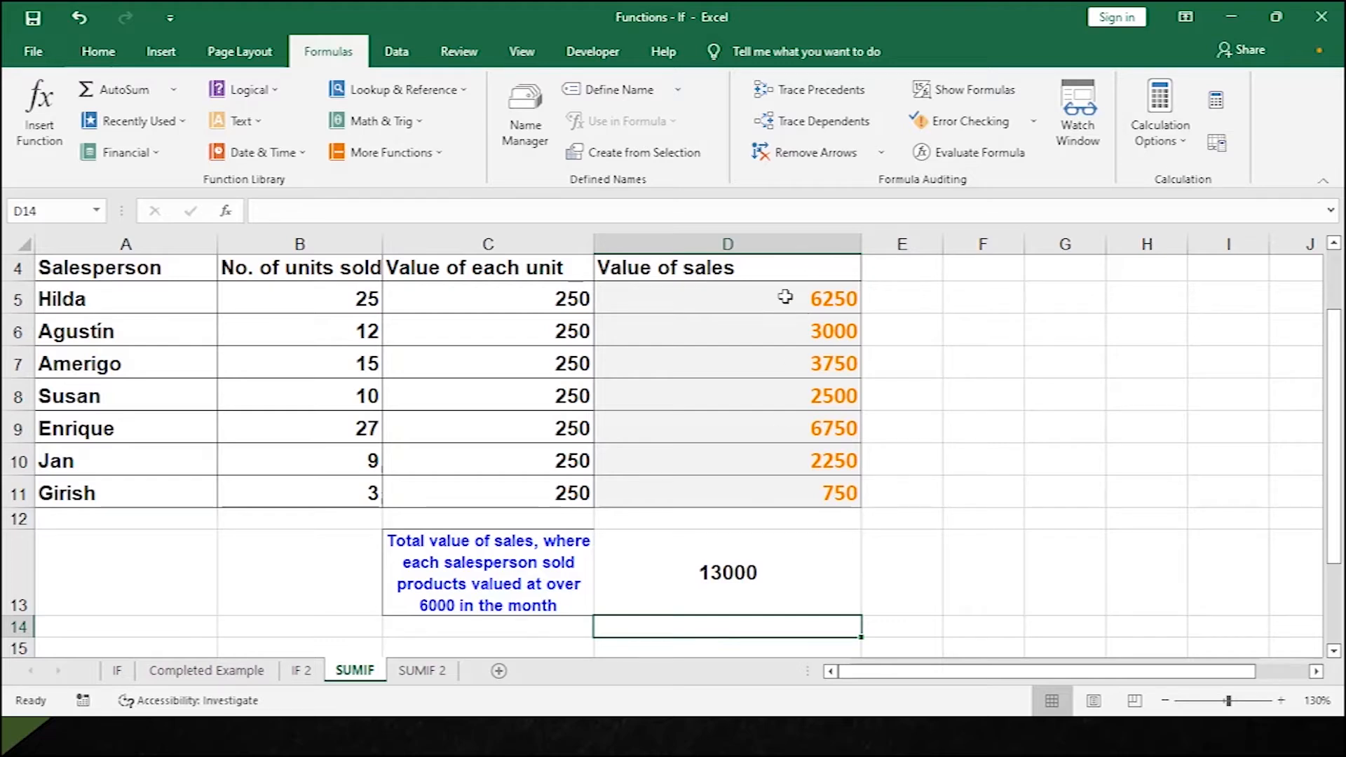
Change D13's criterion to "<6000" for a 12250 total, then switch to SUMIF 2.
click(759, 568)
double_click(758, 568)
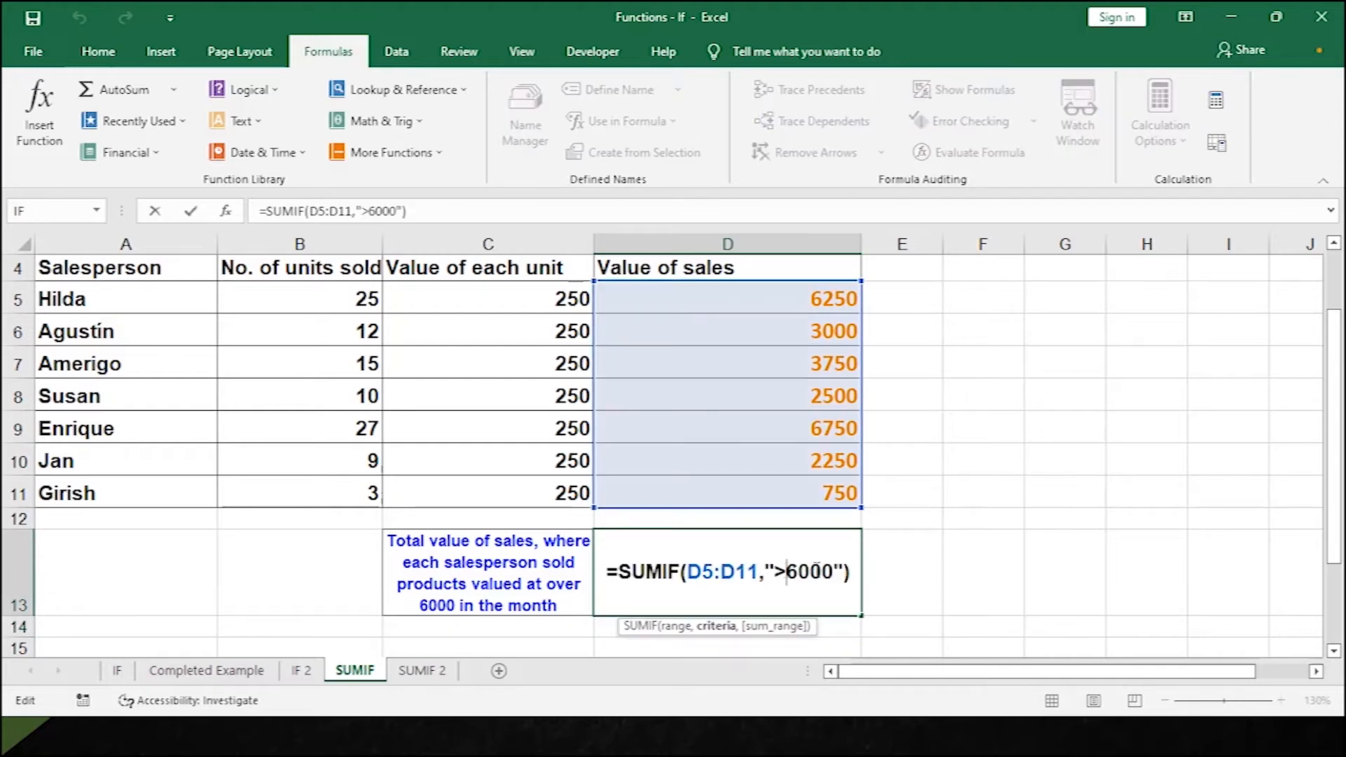
key(BackSpace)
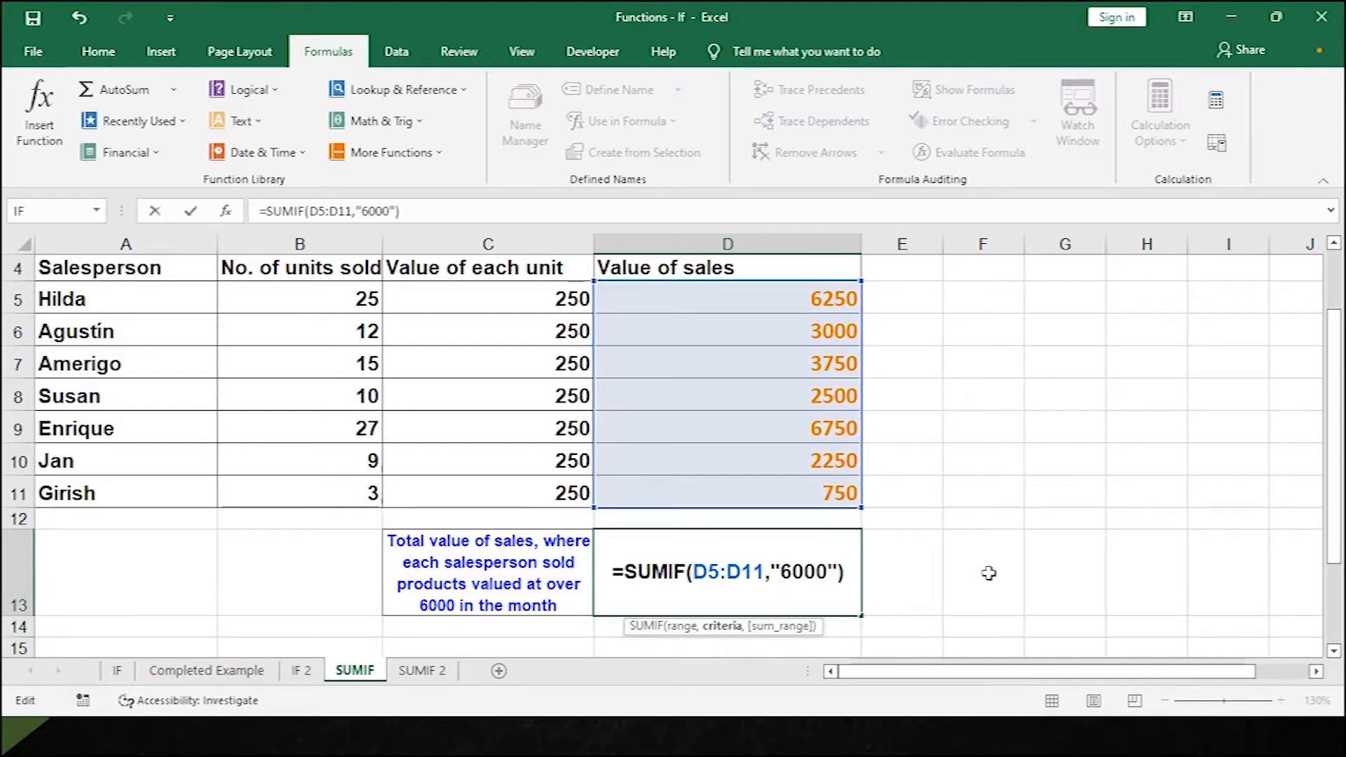
text(<)
key(Return)
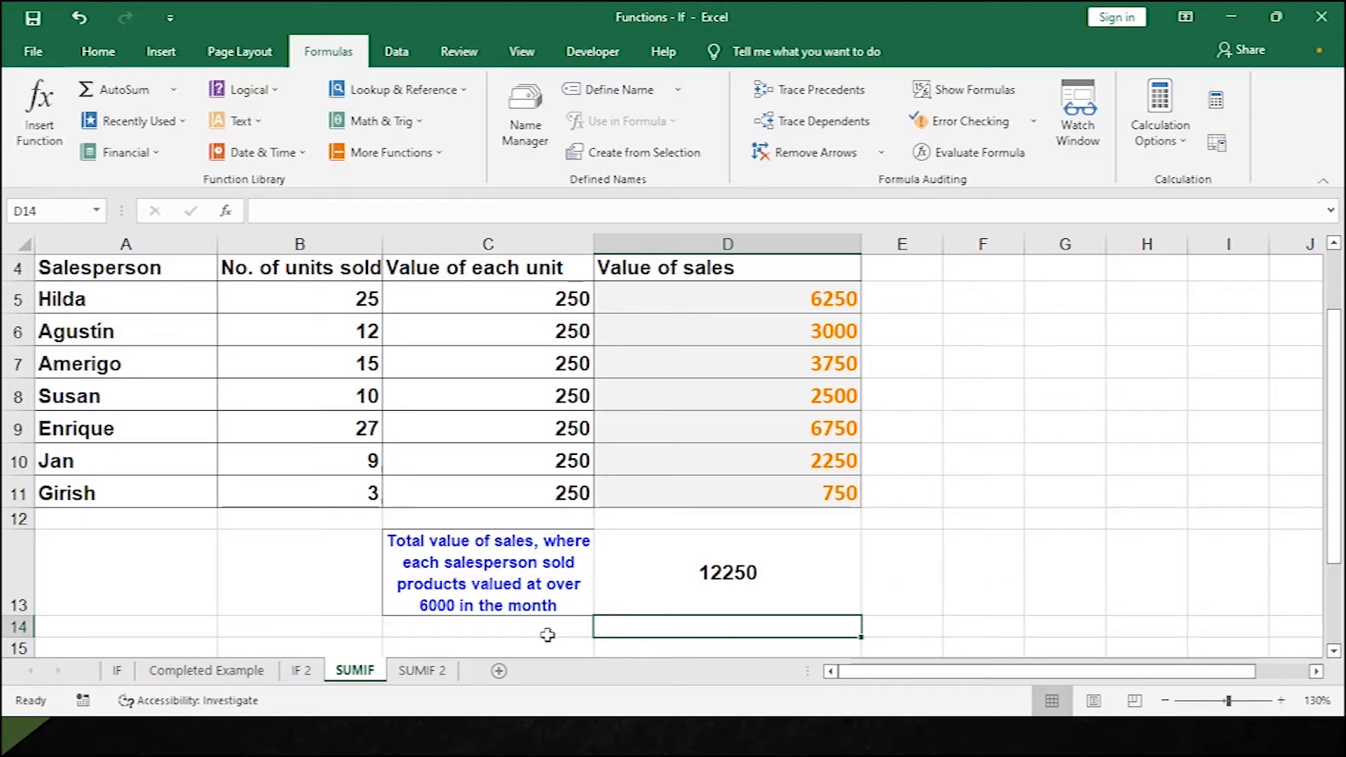
click(440, 671)
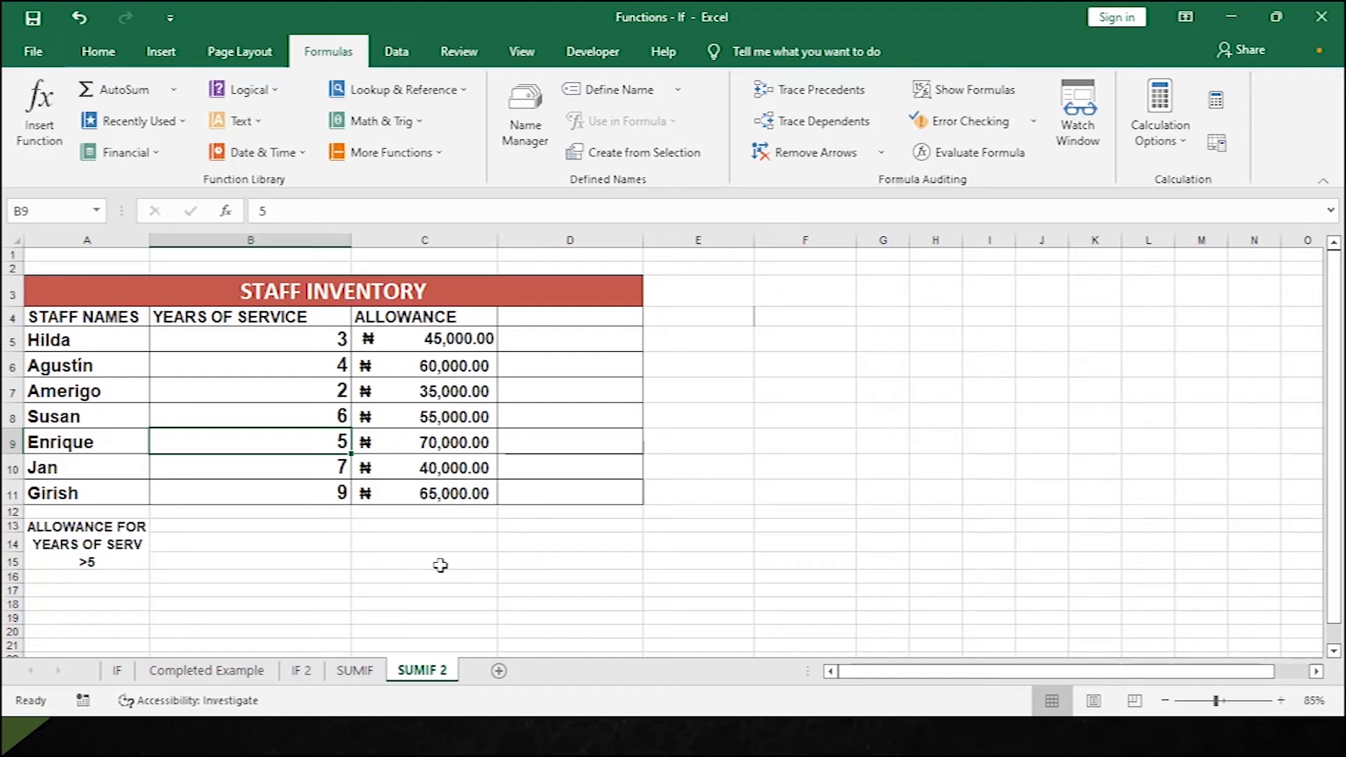
Enlarge C14's font size from 12 to 16.
click(414, 541)
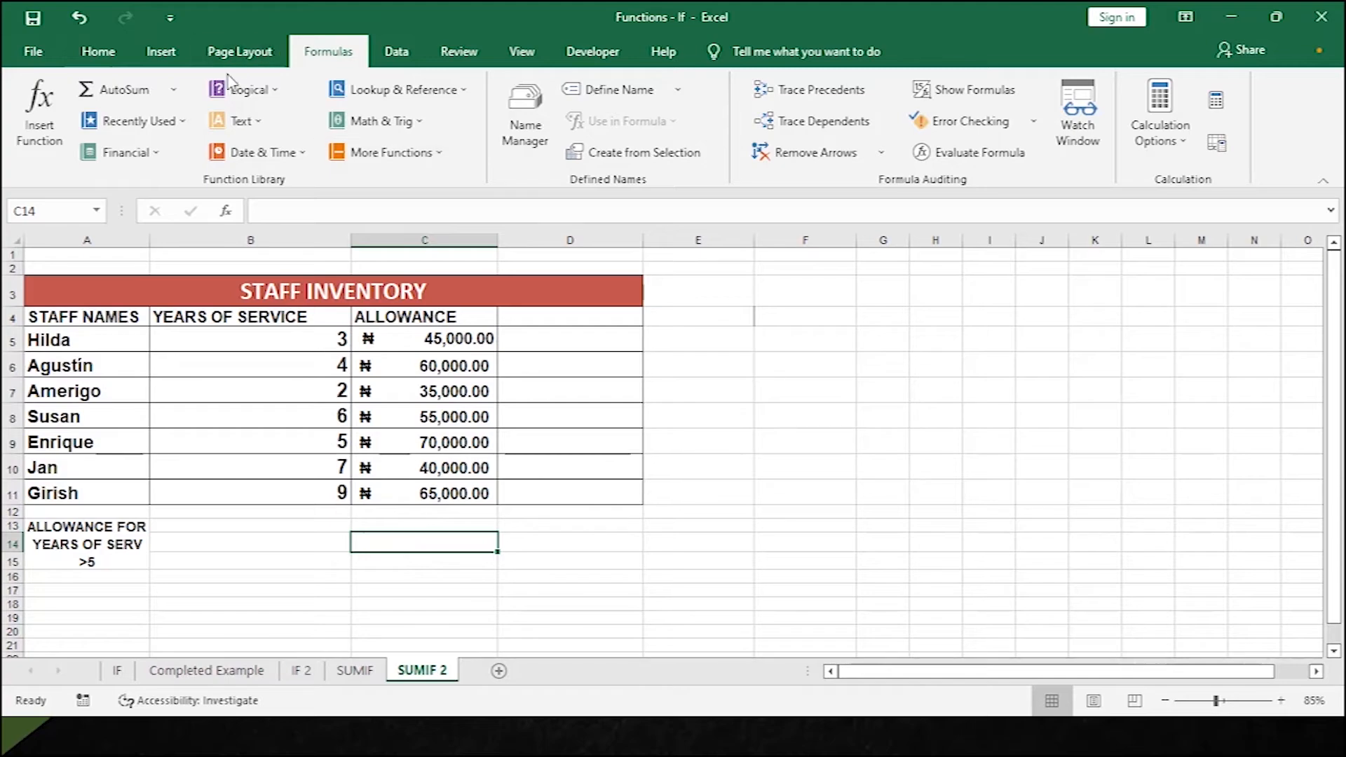
ctrl+scroll(195, 281, up, 2)
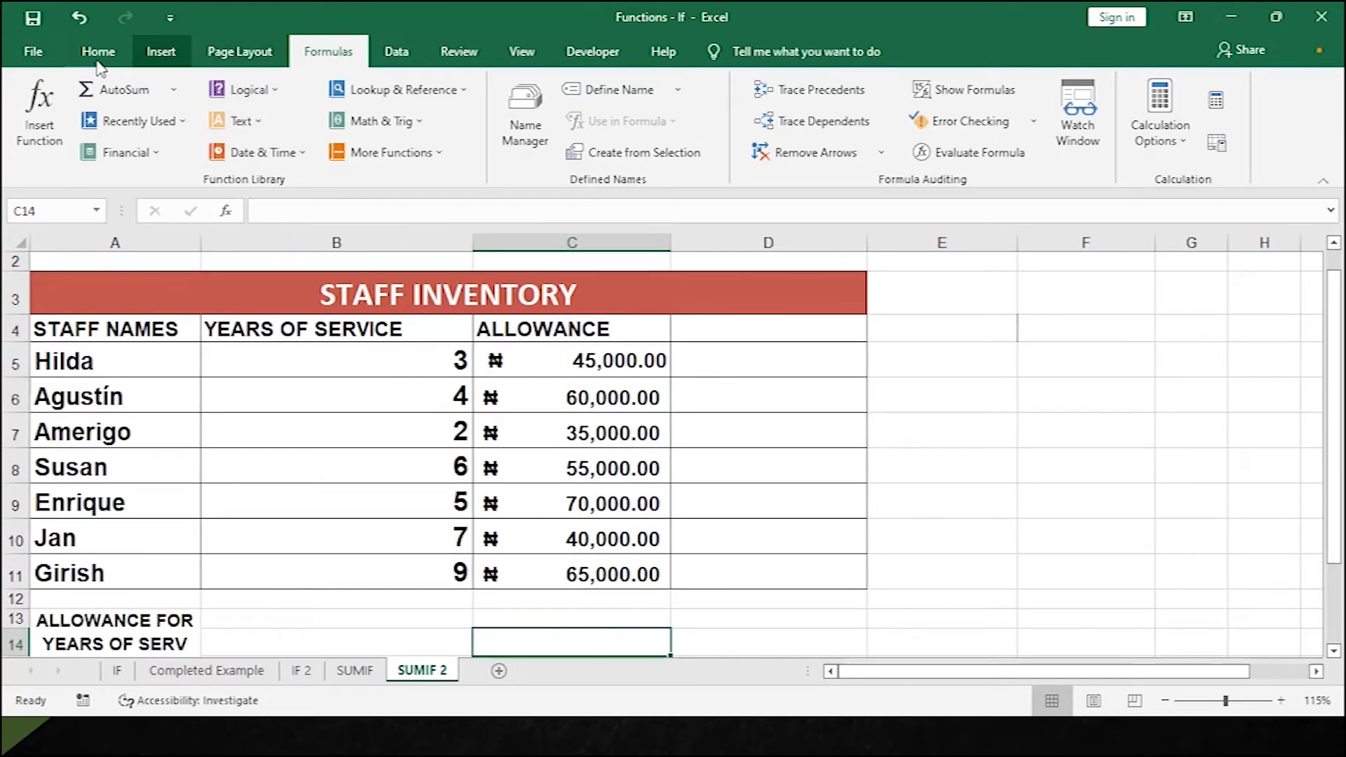
click(98, 52)
click(192, 126)
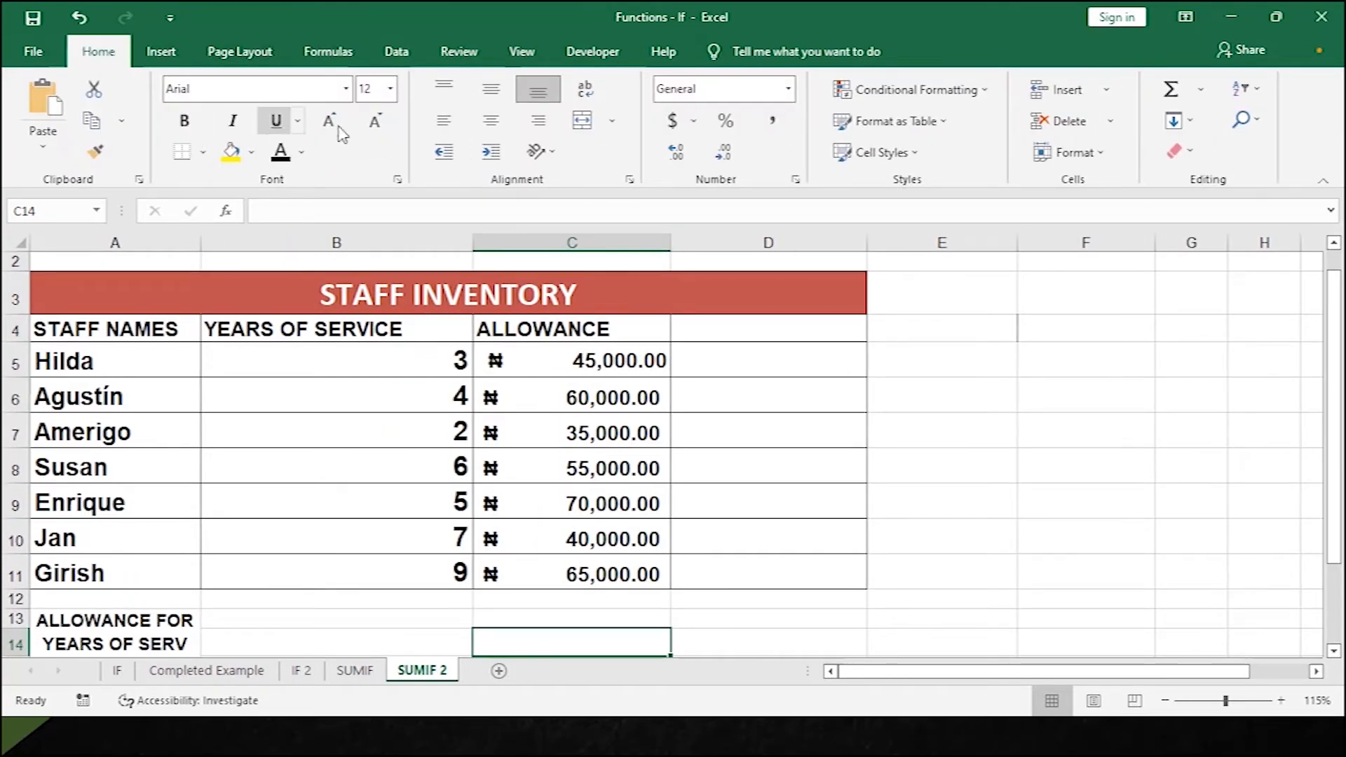
click(329, 128)
click(329, 128)
scroll(550, 499, down, 2)
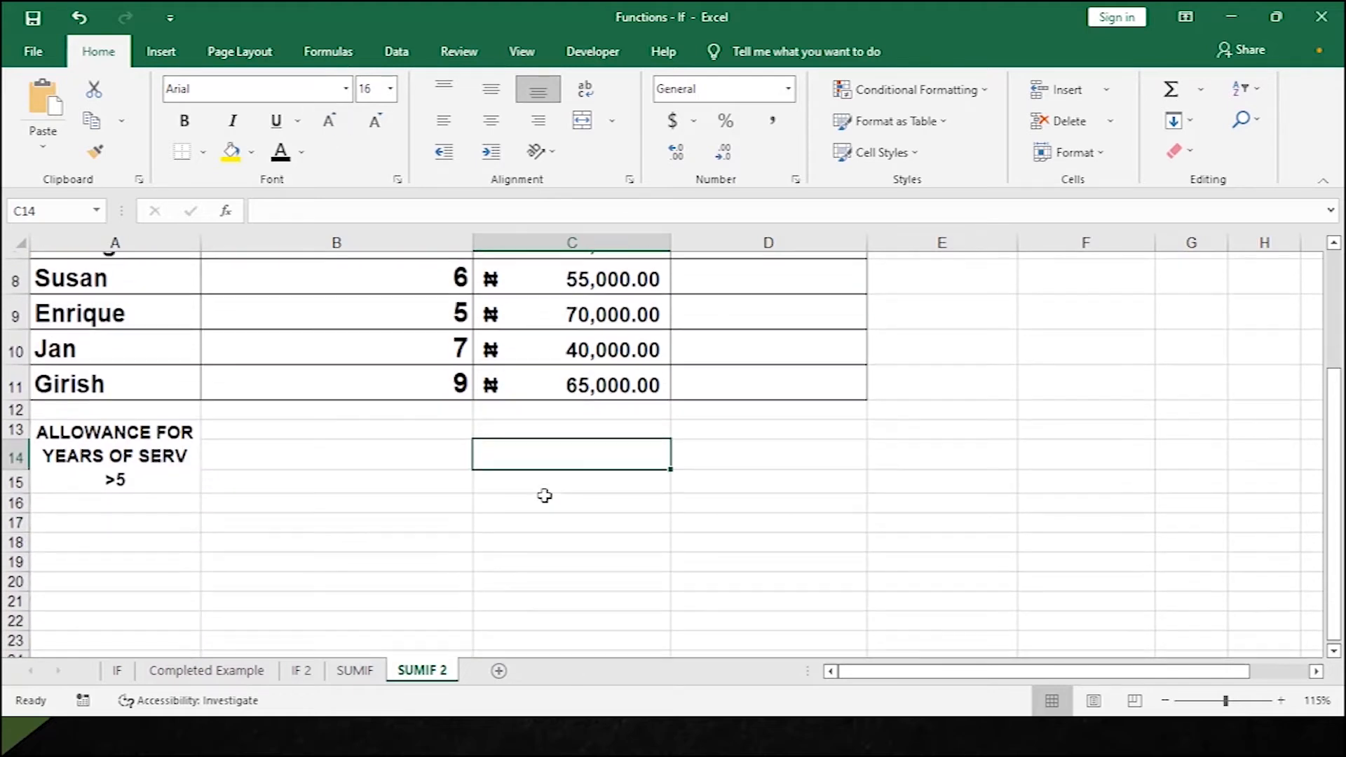
Enter =SUMIF(C5:C11,">40000") in C14 to total allowances above 40000.
double_click(590, 449)
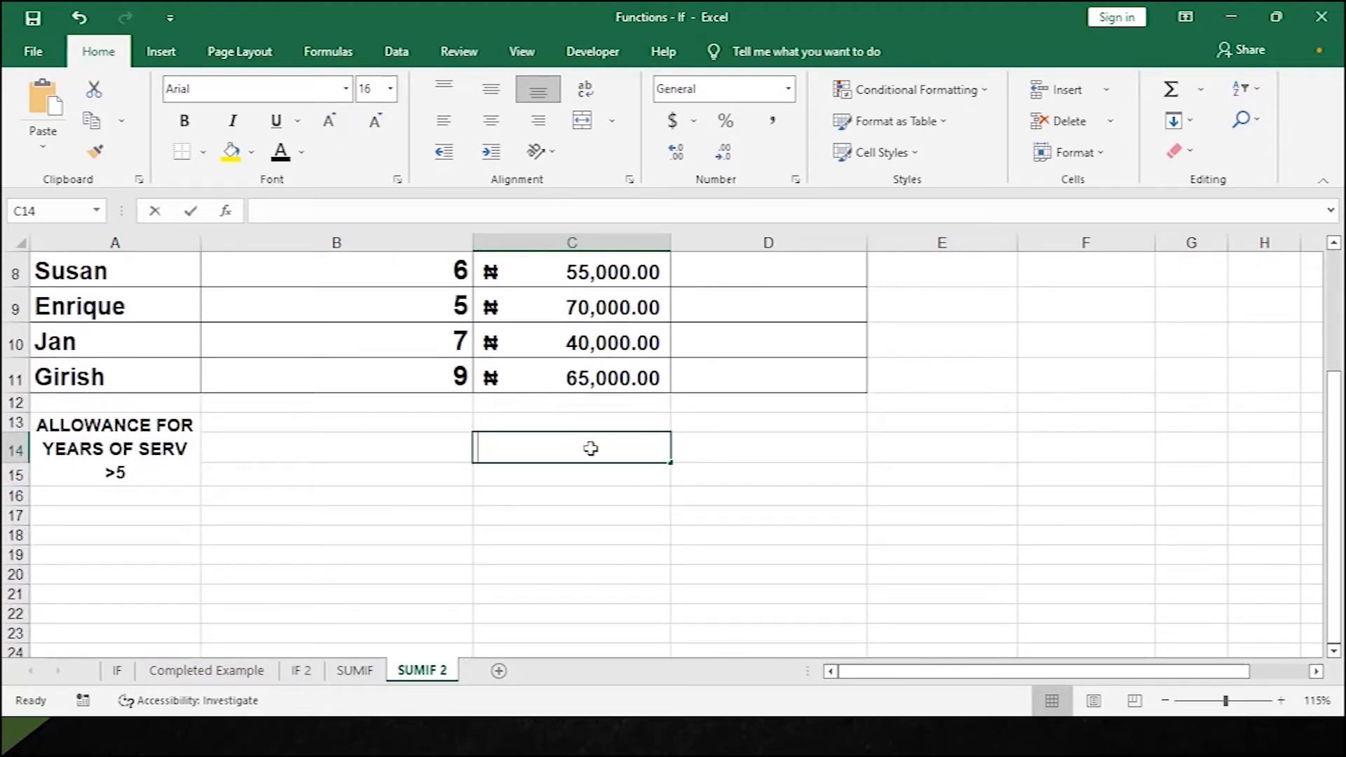
text(=SUMIF()
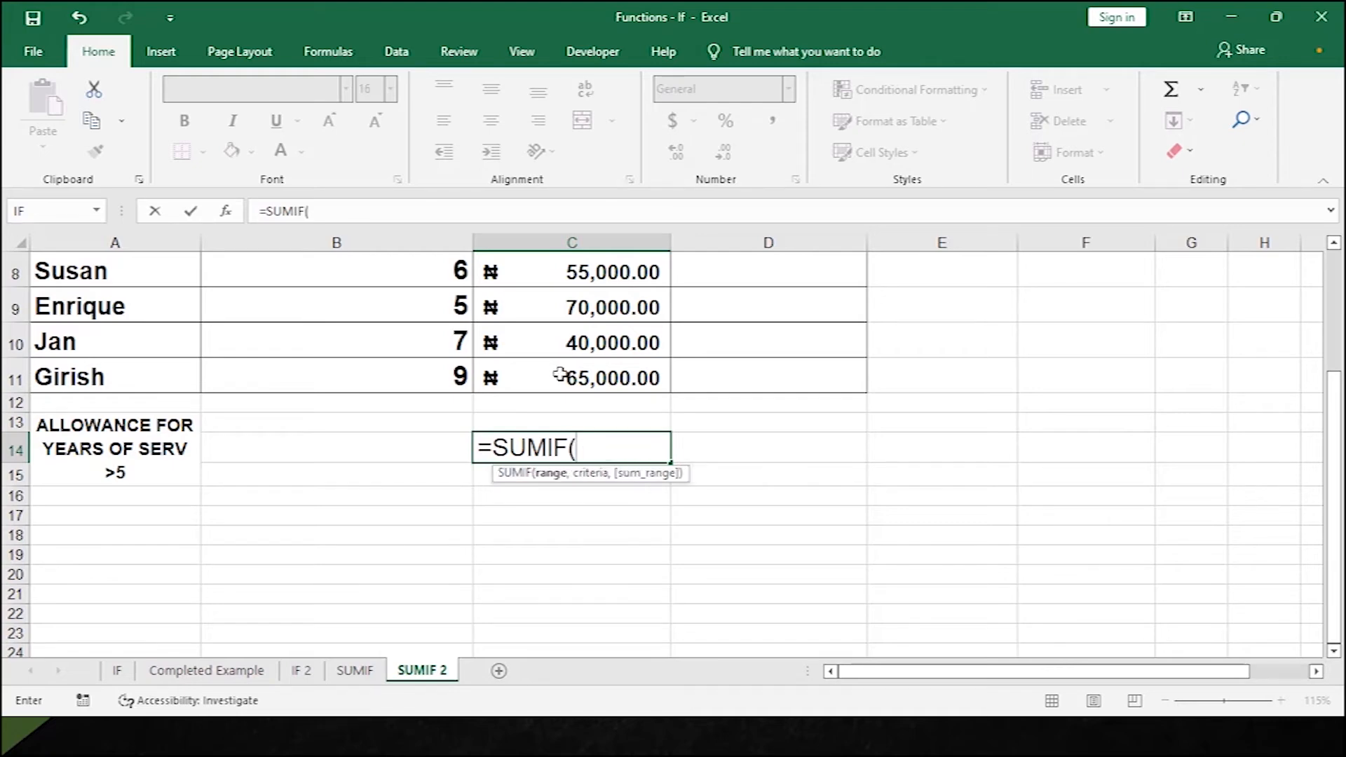
scroll(561, 379, up, 3)
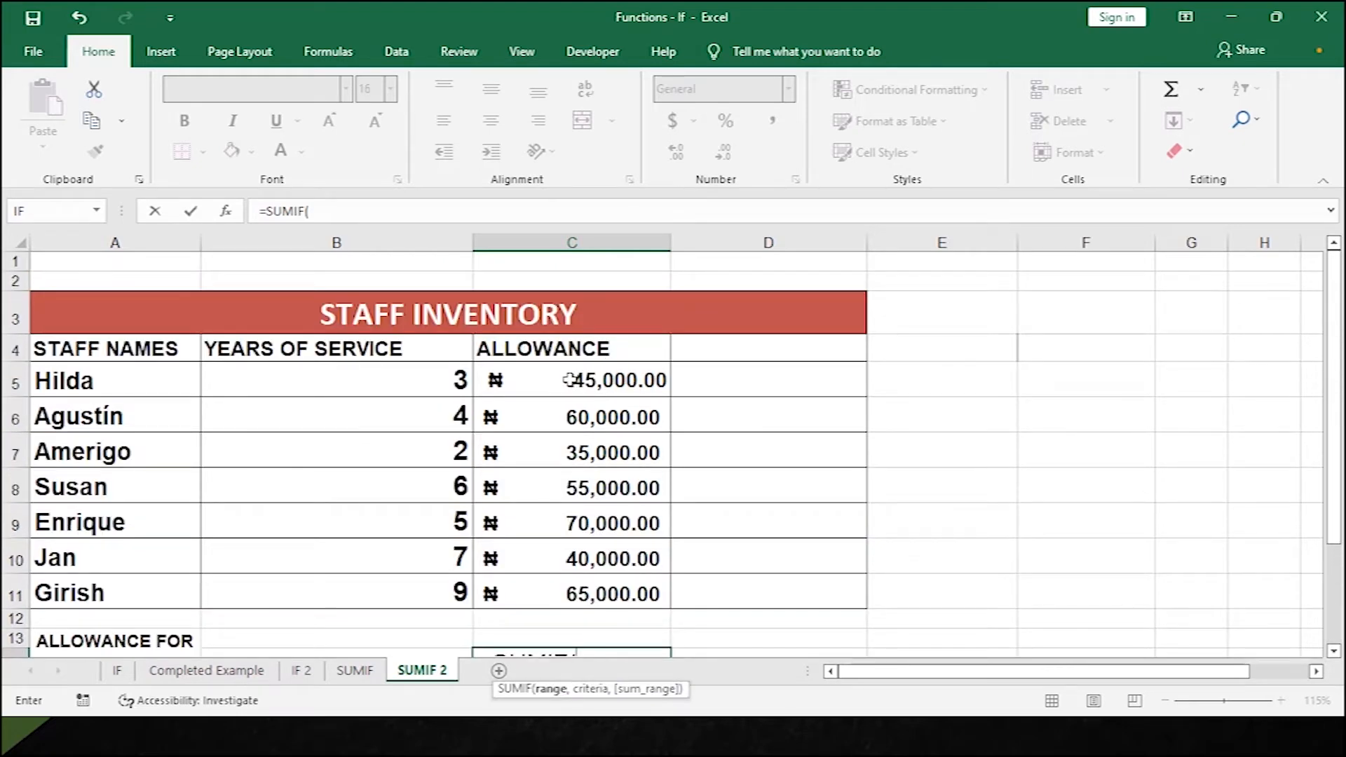
drag(569, 380, 572, 584)
scroll(572, 584, down, 1)
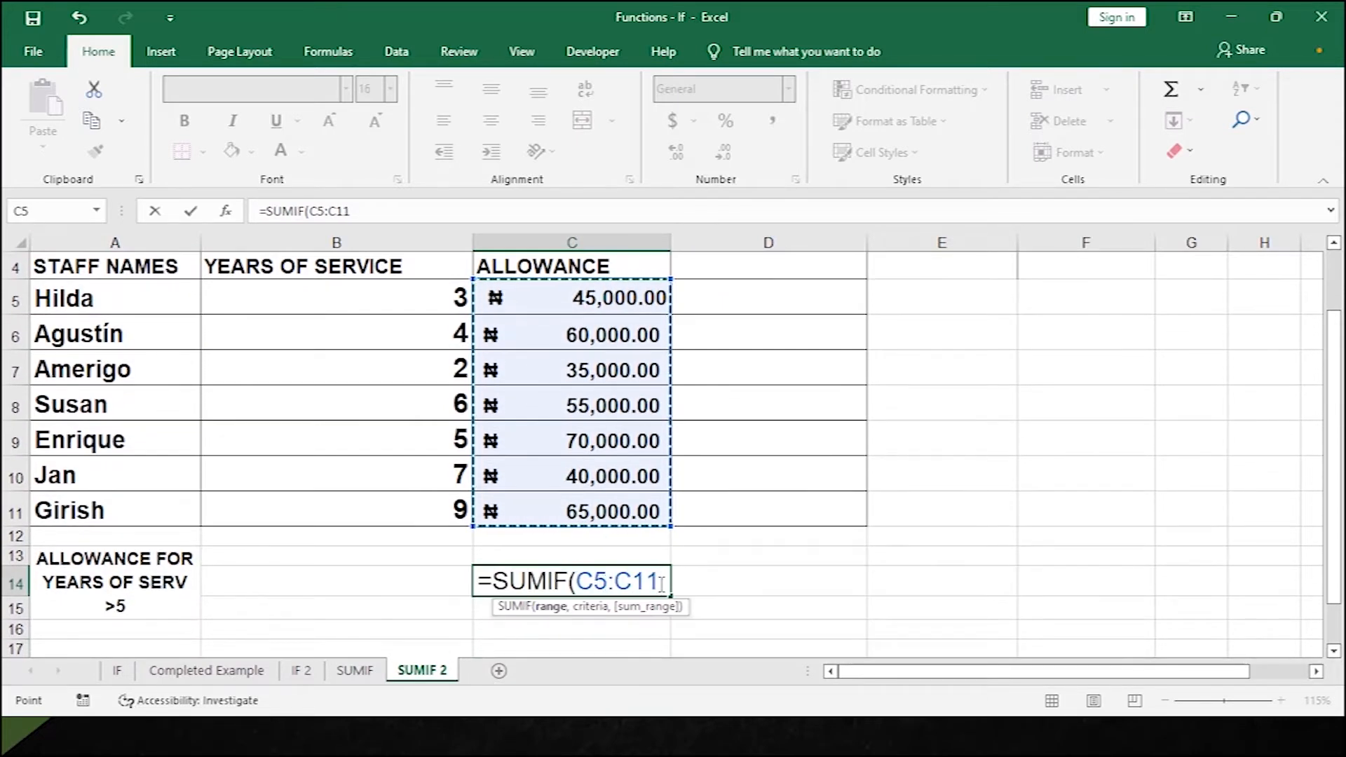
text(,)
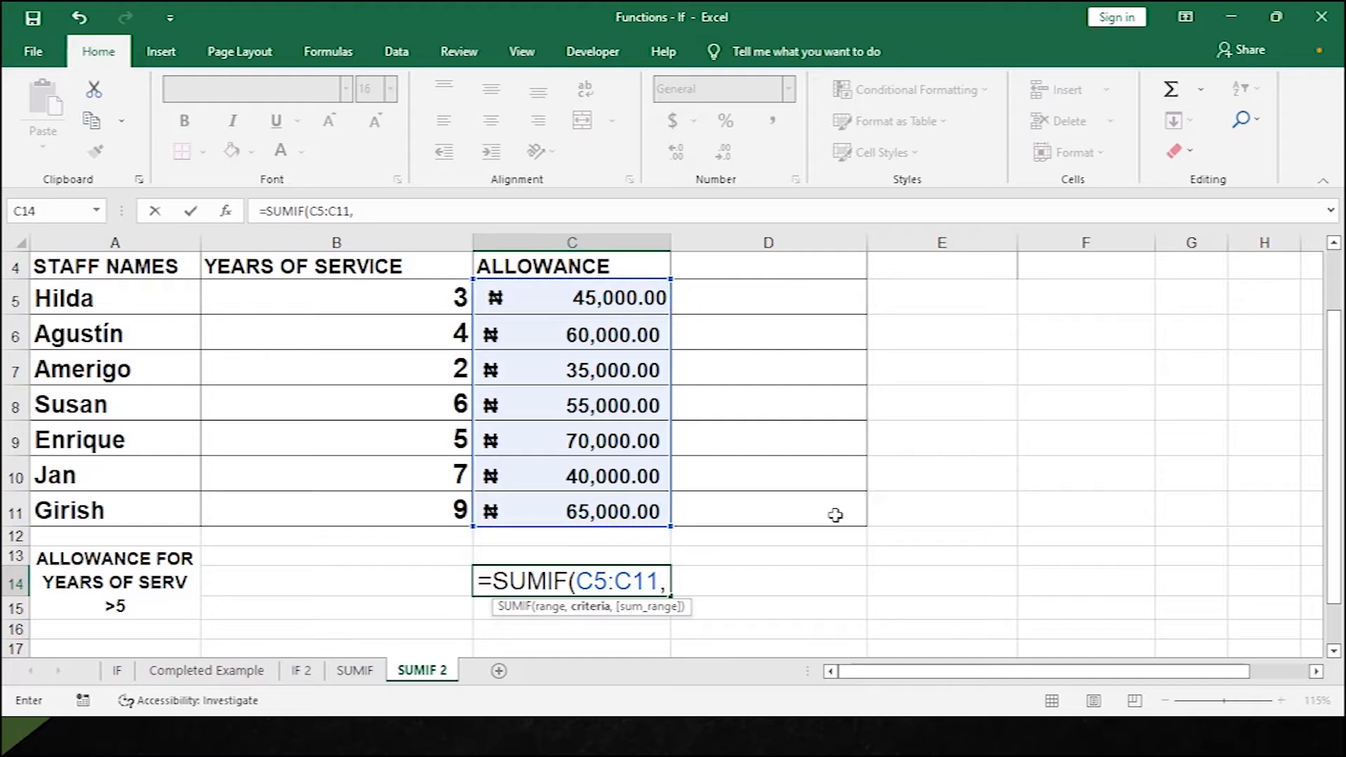
text(">40000"))
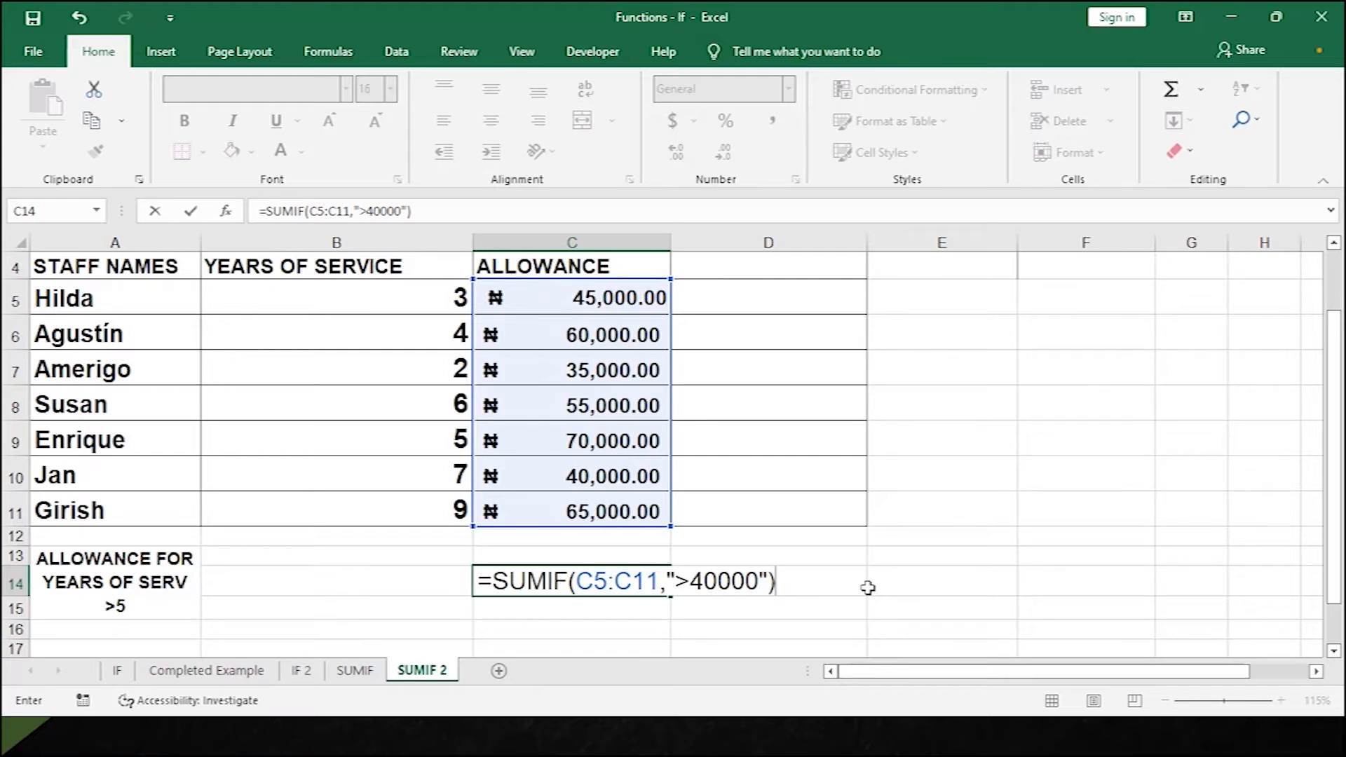
key(Return)
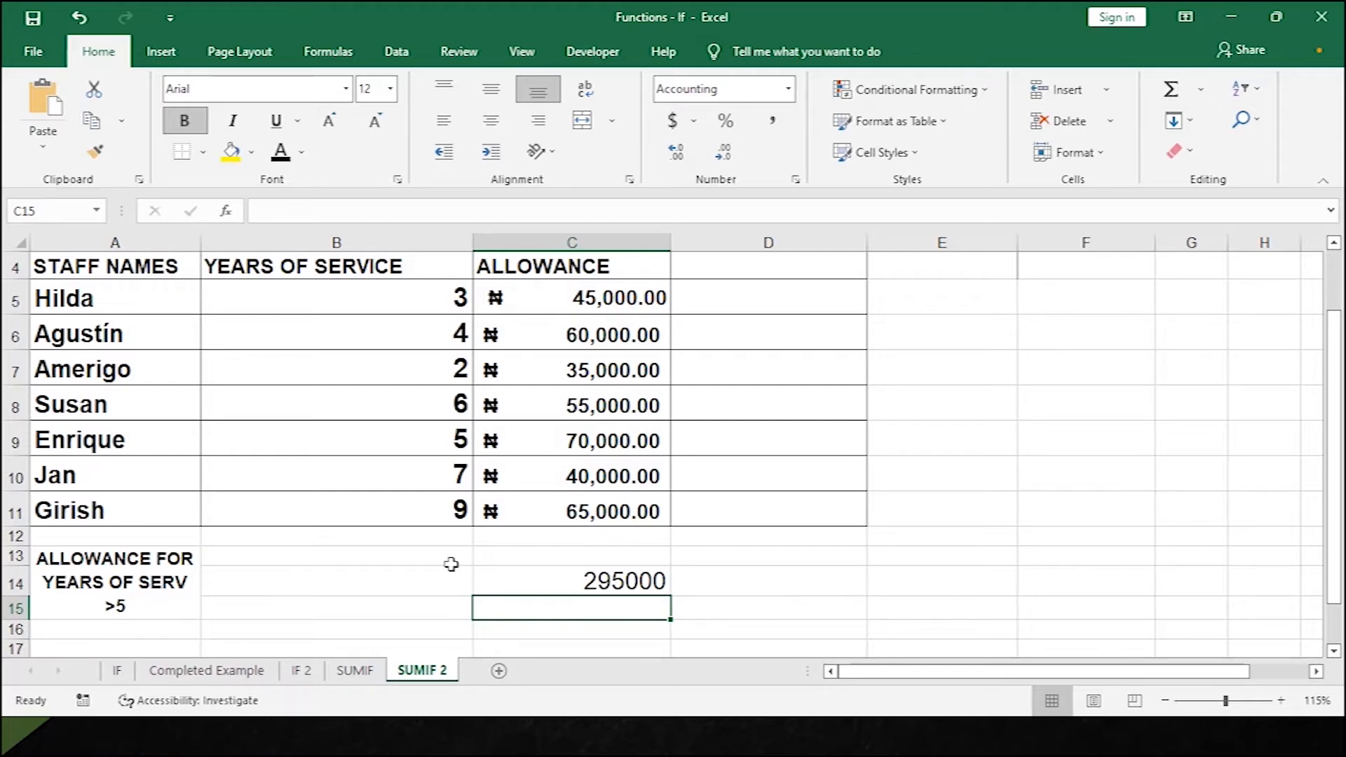
click(659, 580)
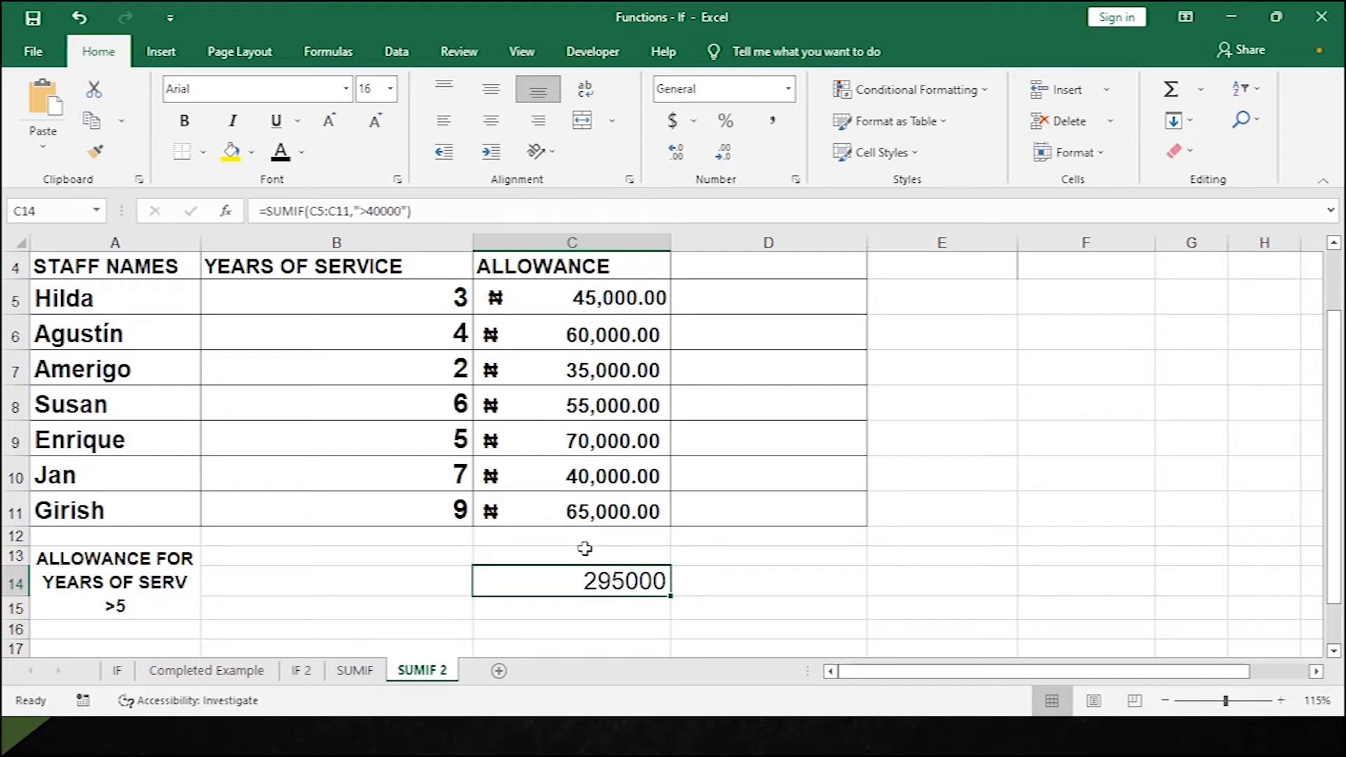
double_click(634, 582)
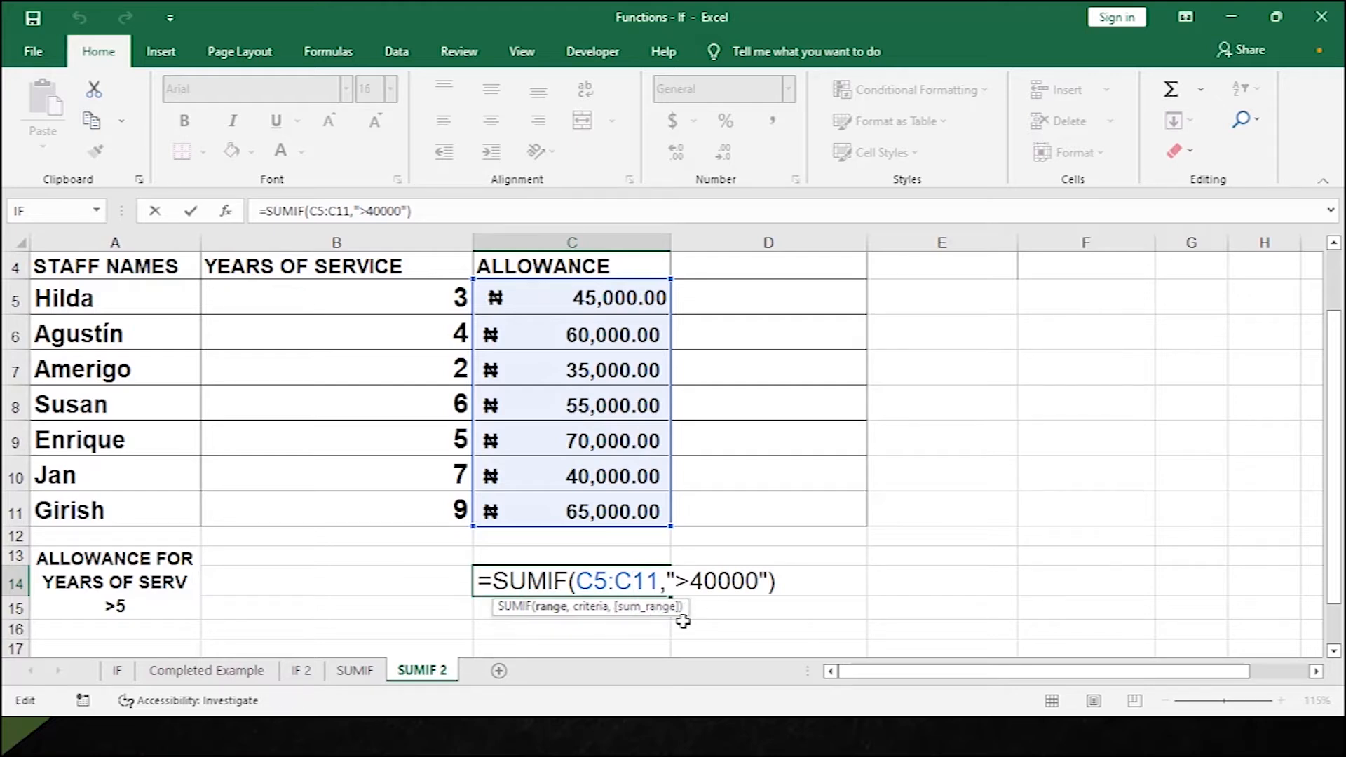
key(Return)
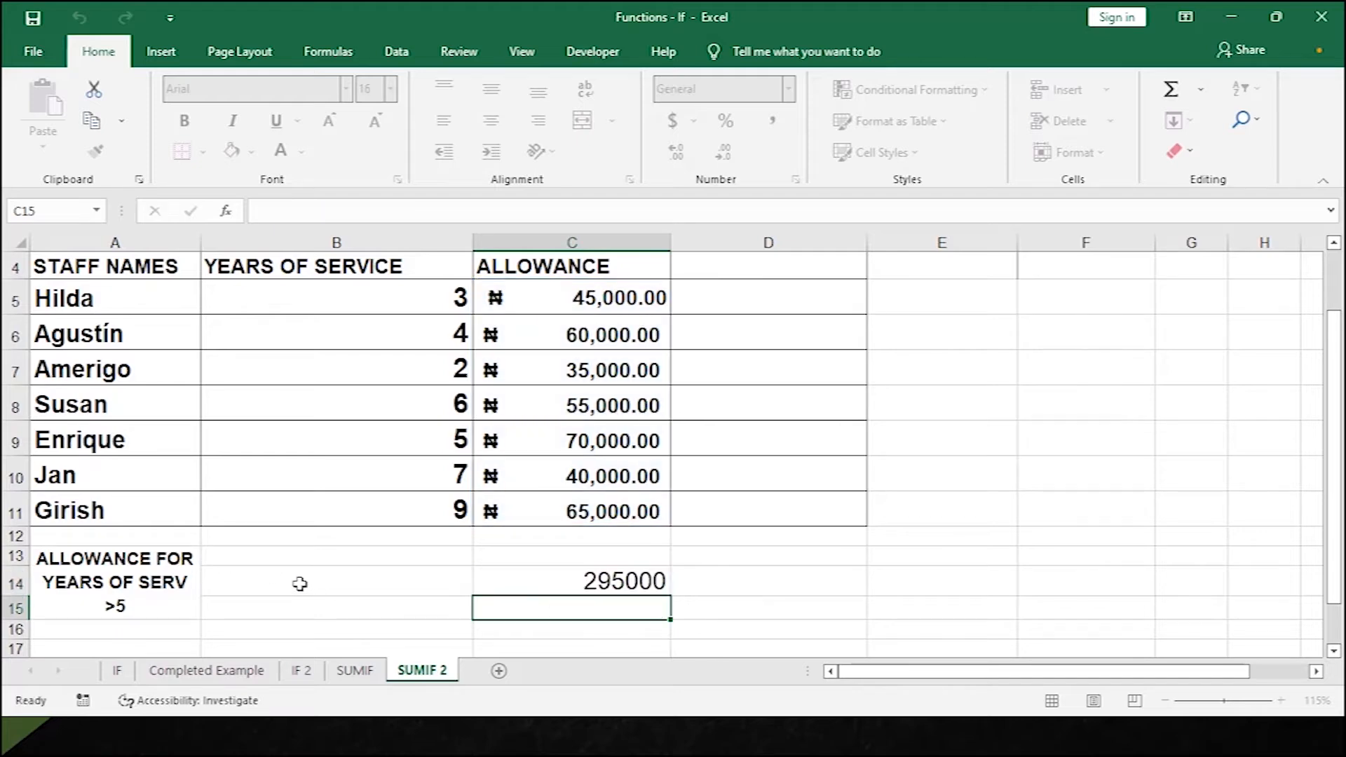
click(286, 582)
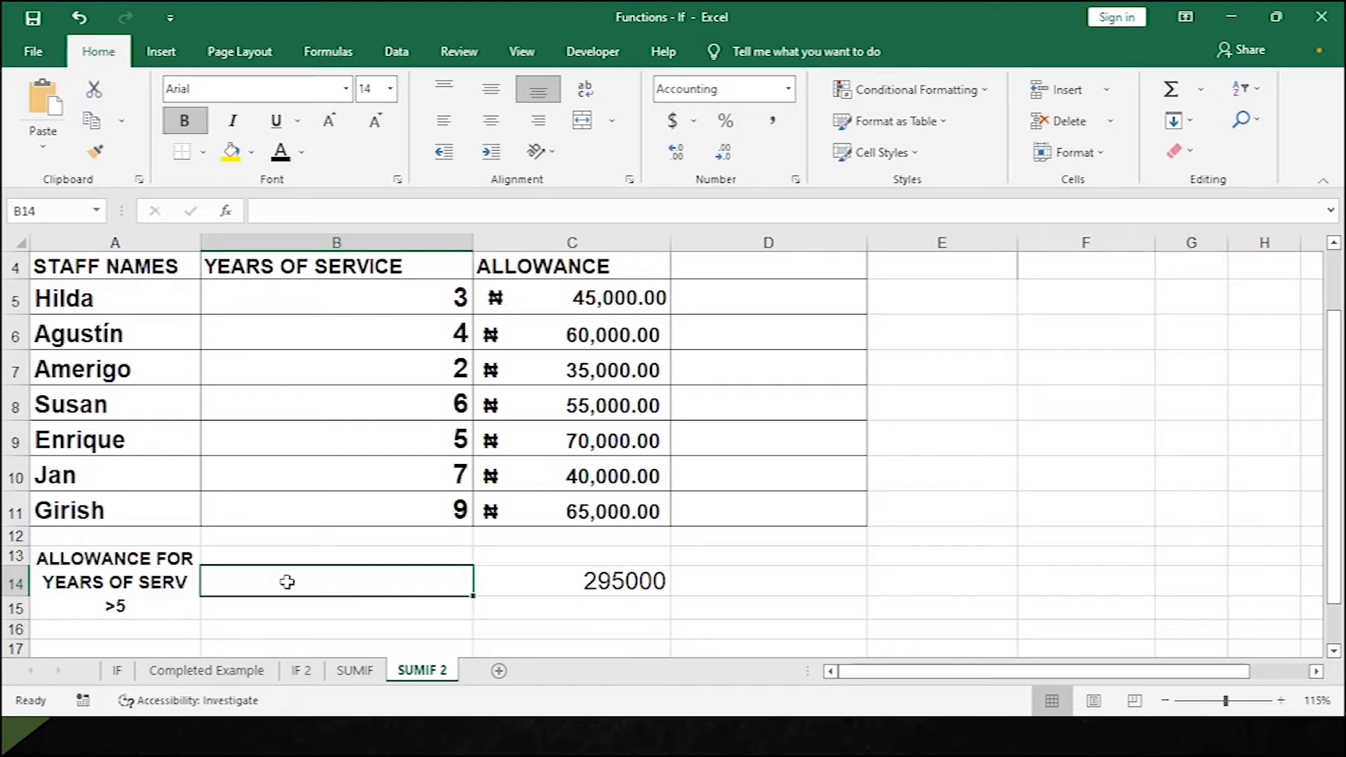
Enter =SUMIF(B5:B11,">5",C5:C11) in B14, summing allowances for over 5 years' service.
text(=)
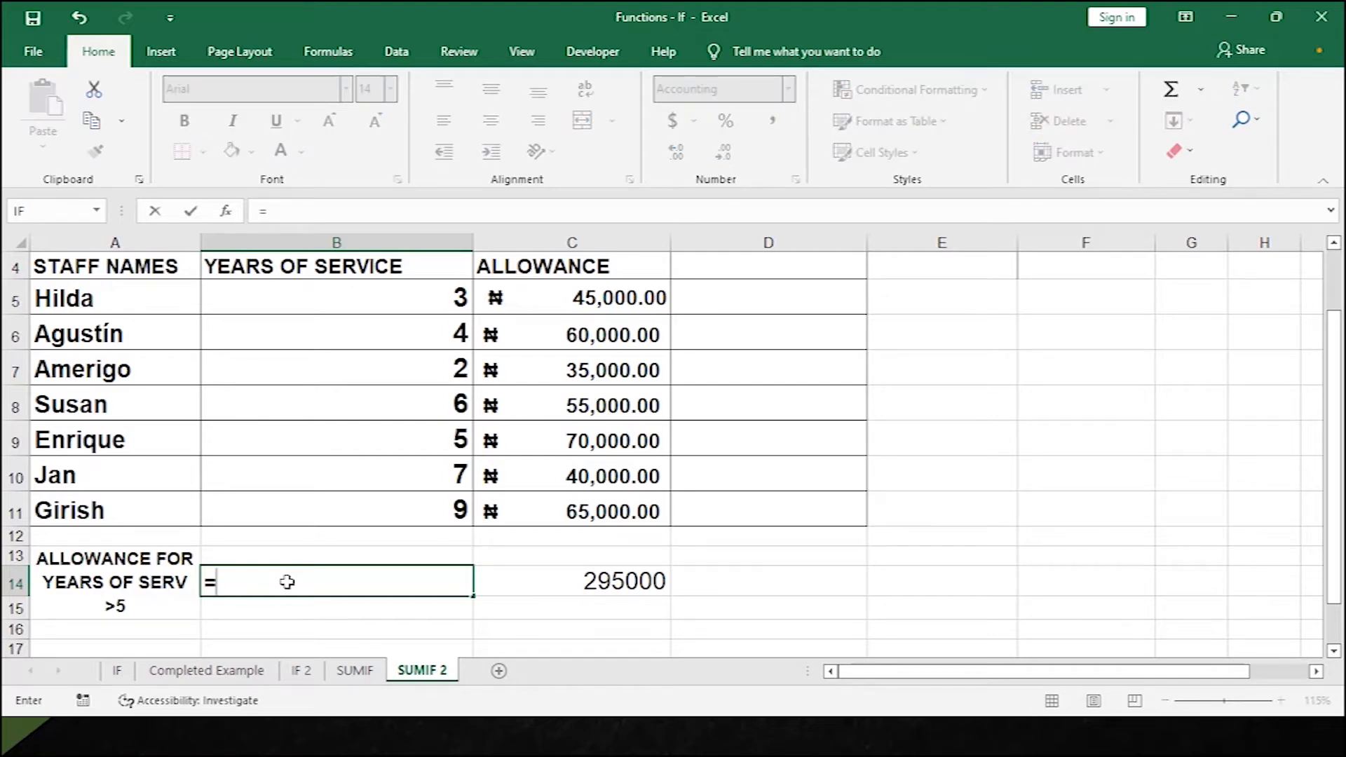
text(SU)
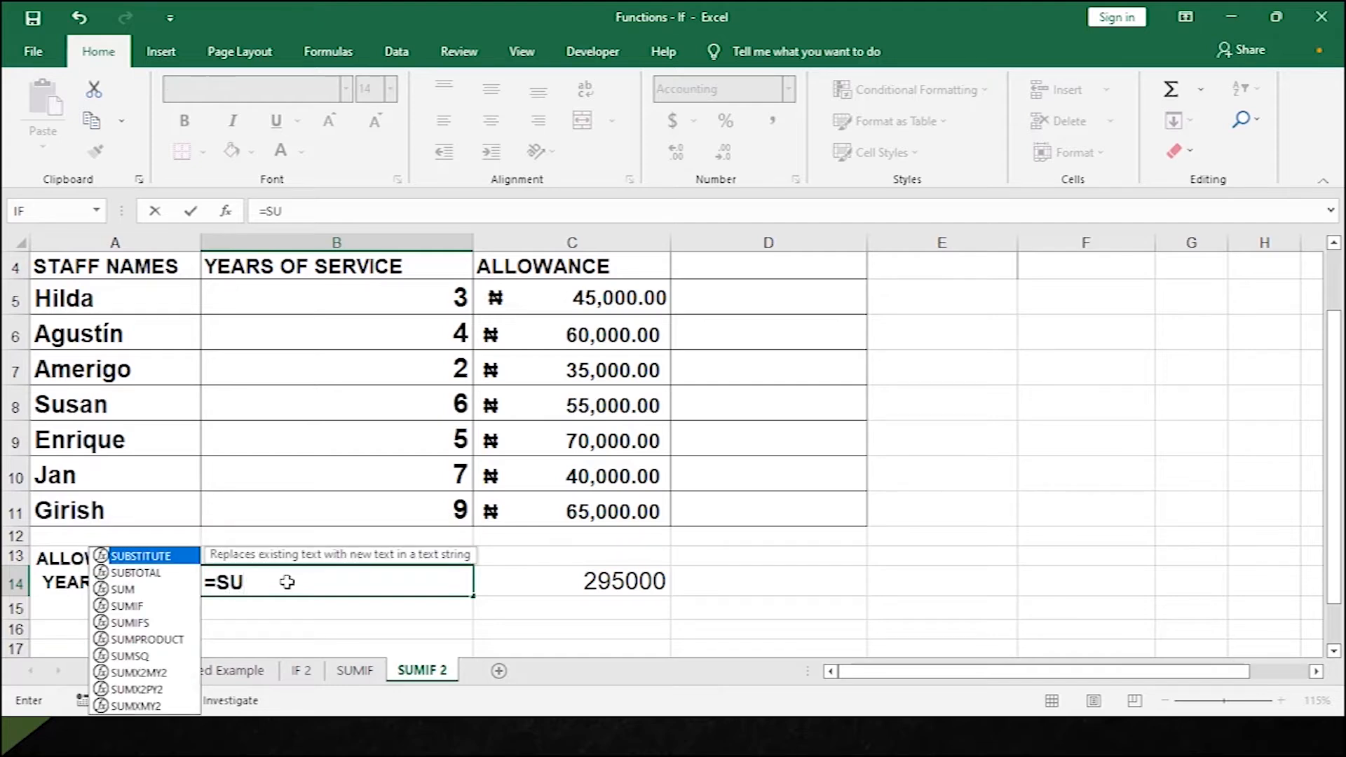
text(MIF()
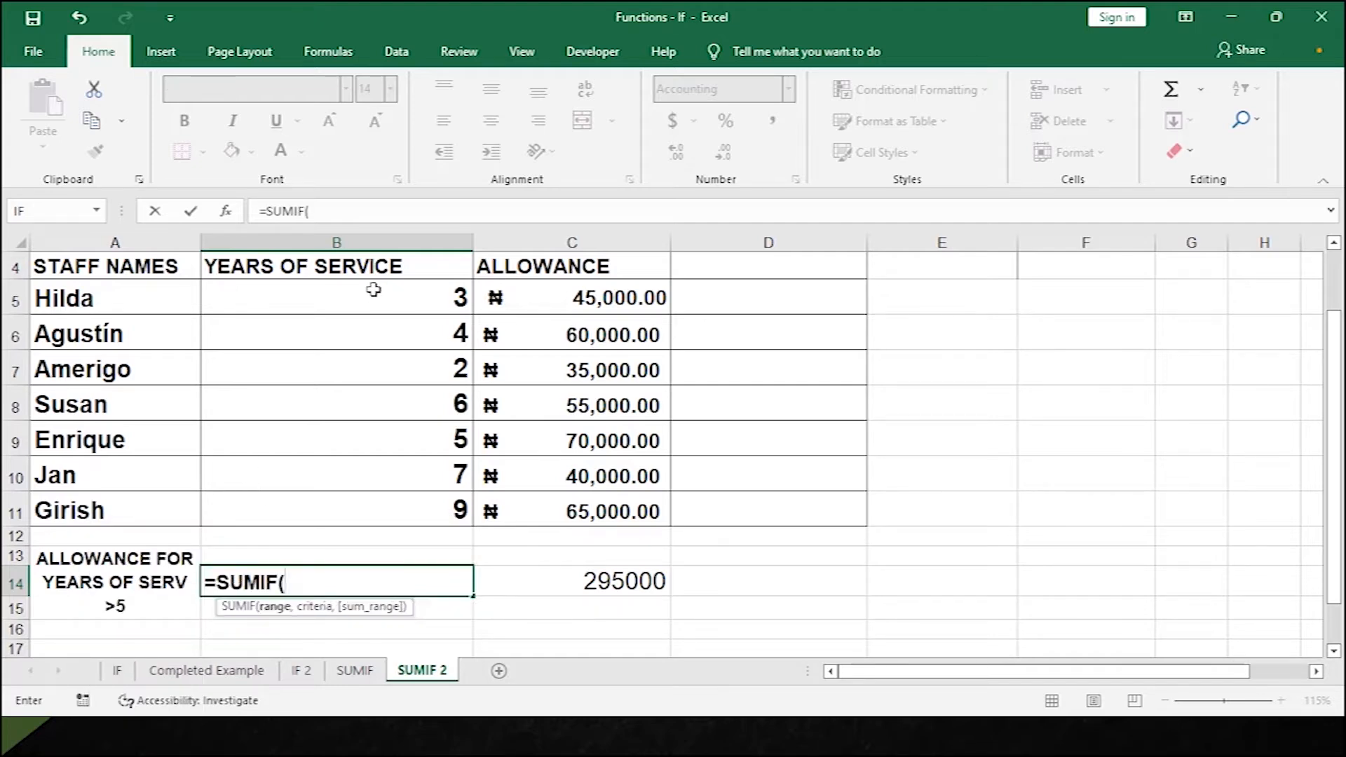
drag(373, 292, 346, 504)
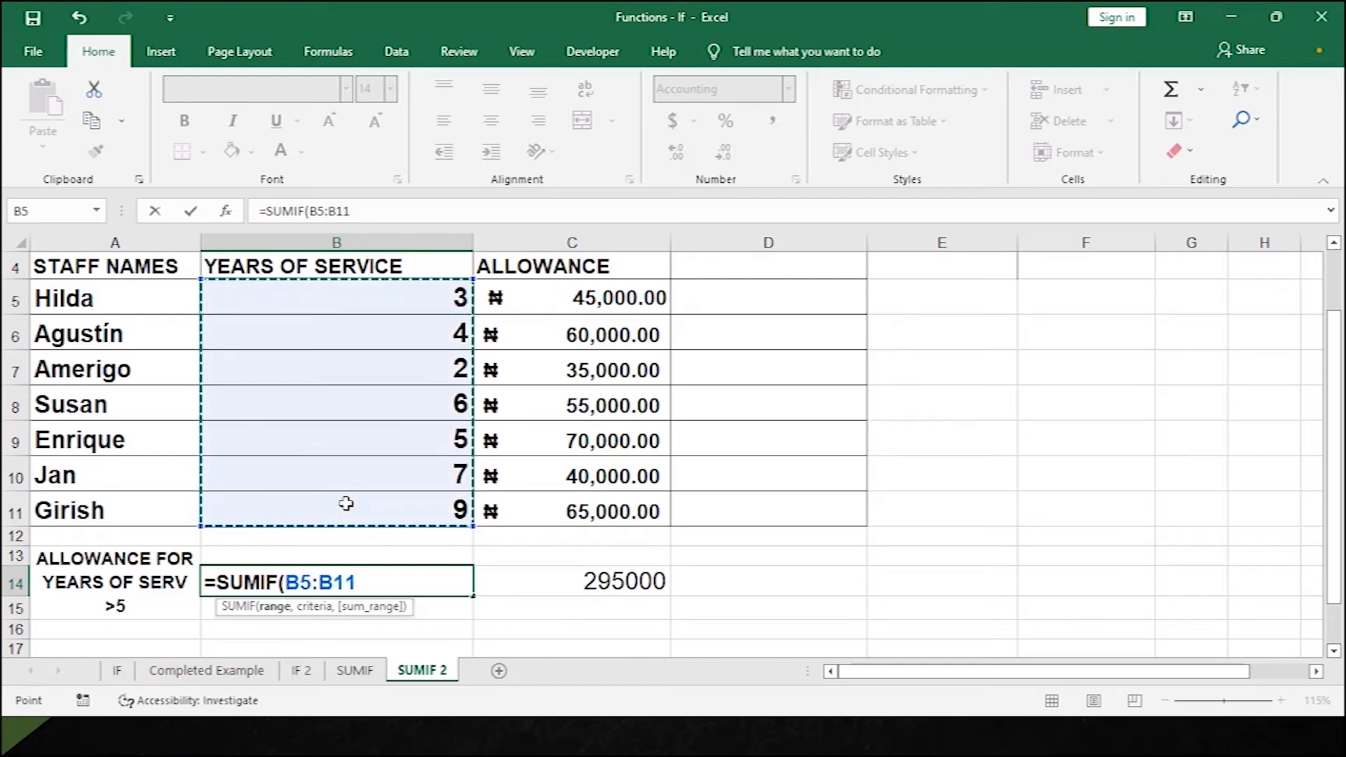
text(,)
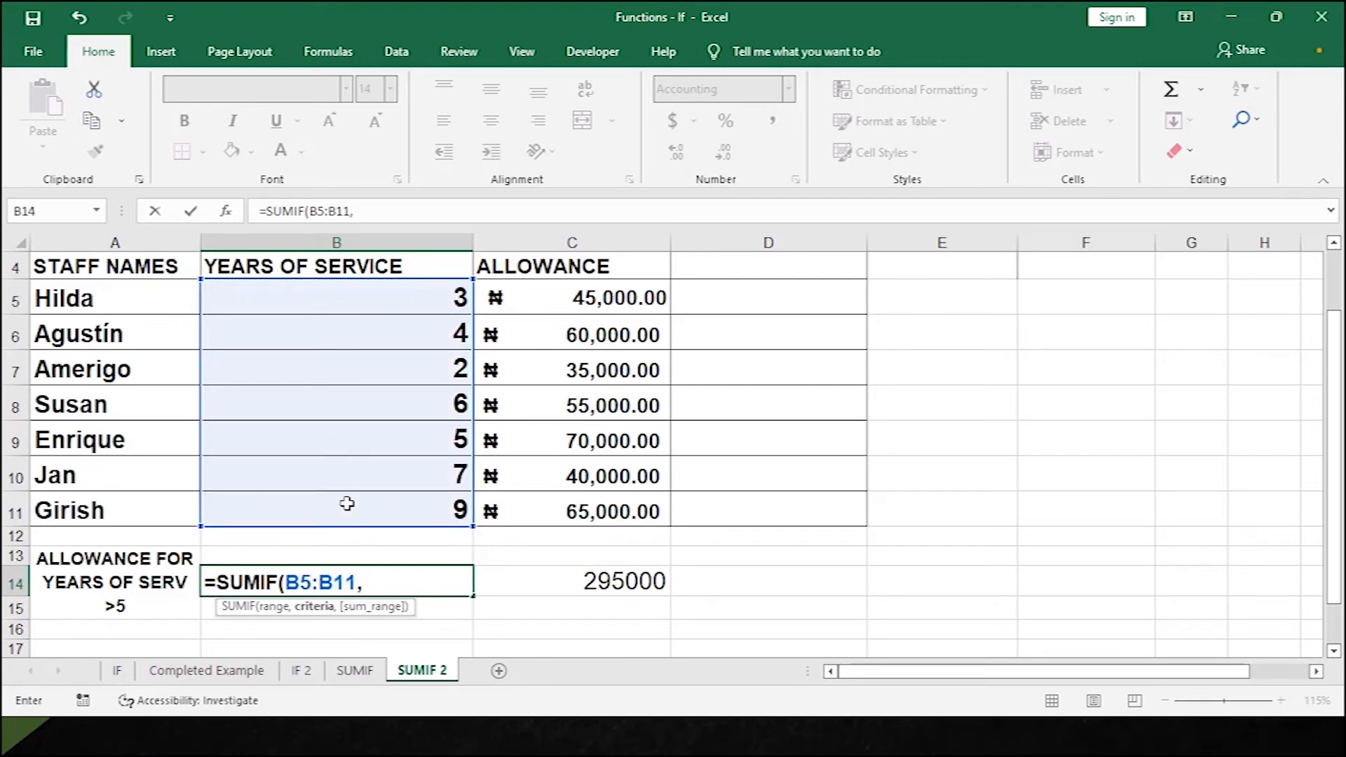
text(">5",)
drag(582, 284, 554, 510)
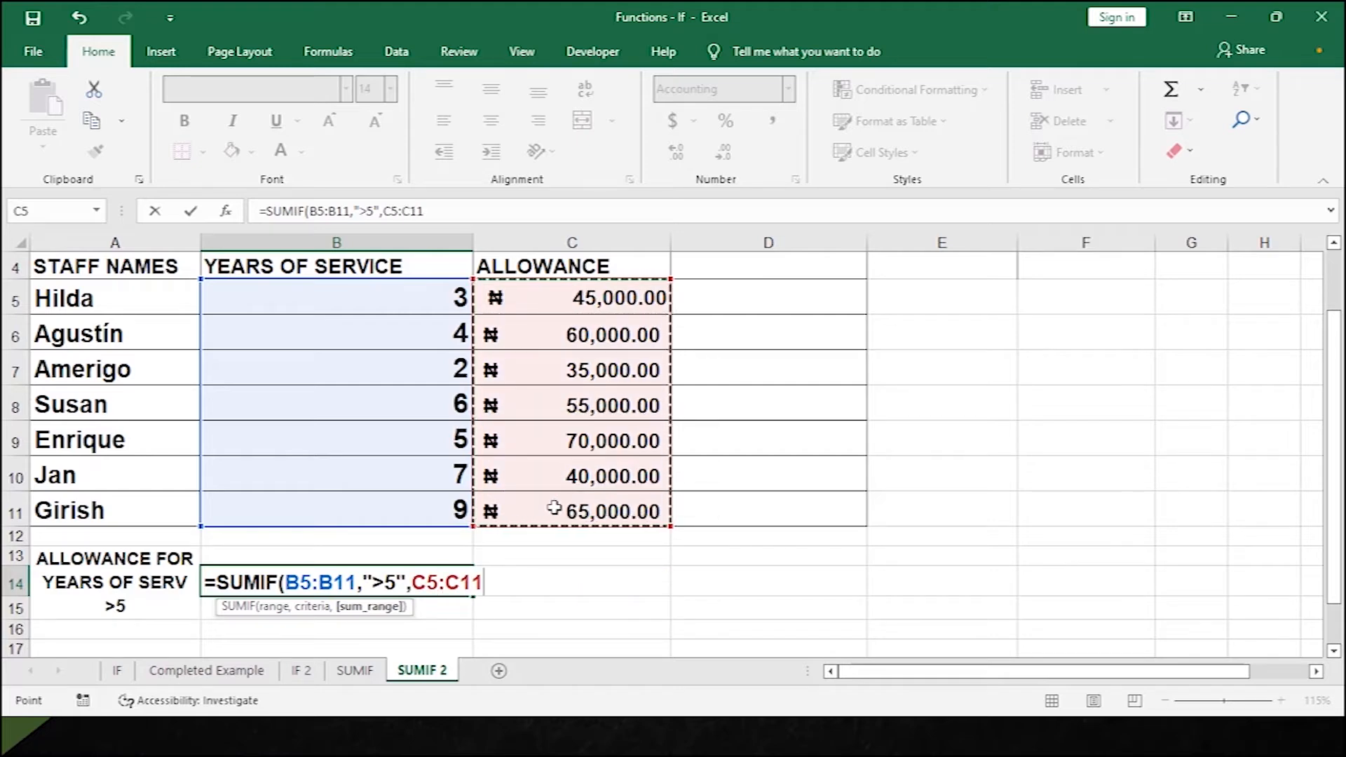
text())
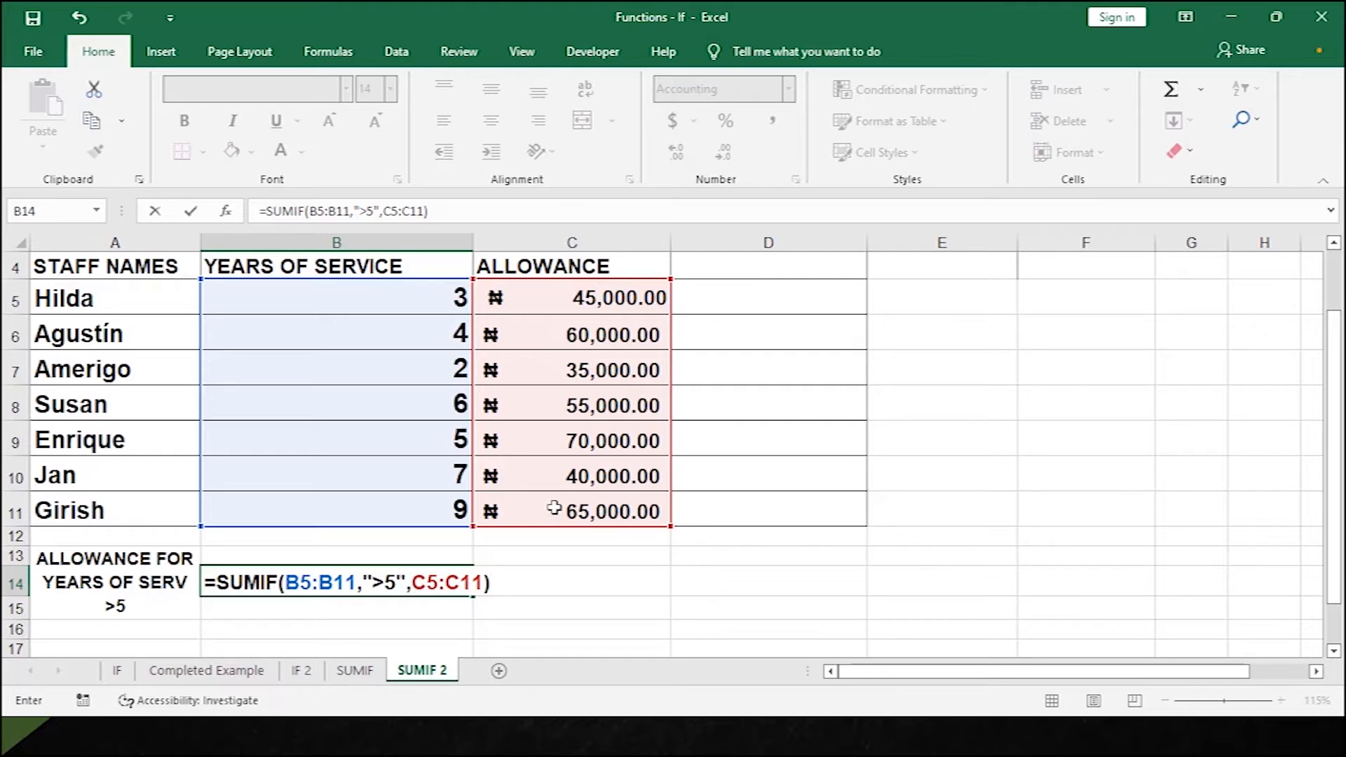
key(Return)
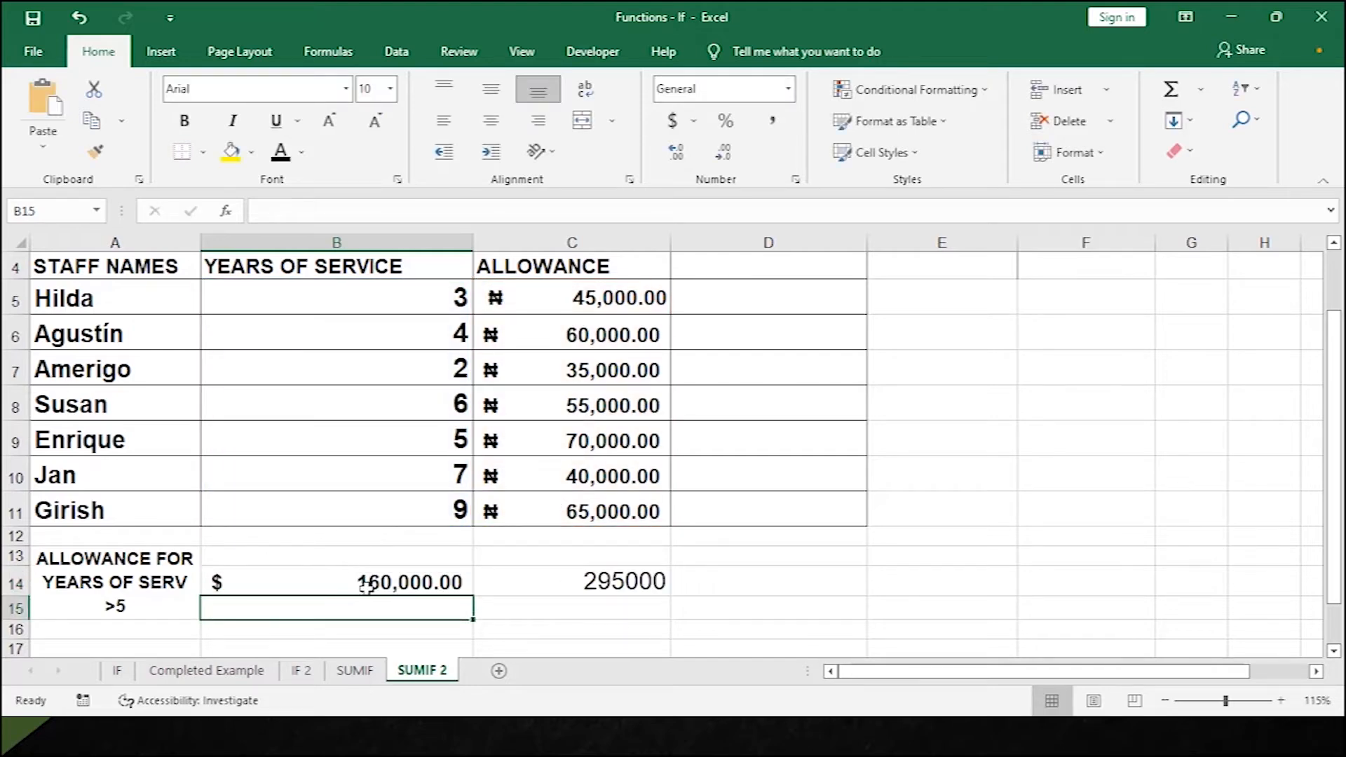
Apply red font colour to B10:C10, B11:C11 and B8:C8.
drag(400, 466, 607, 477)
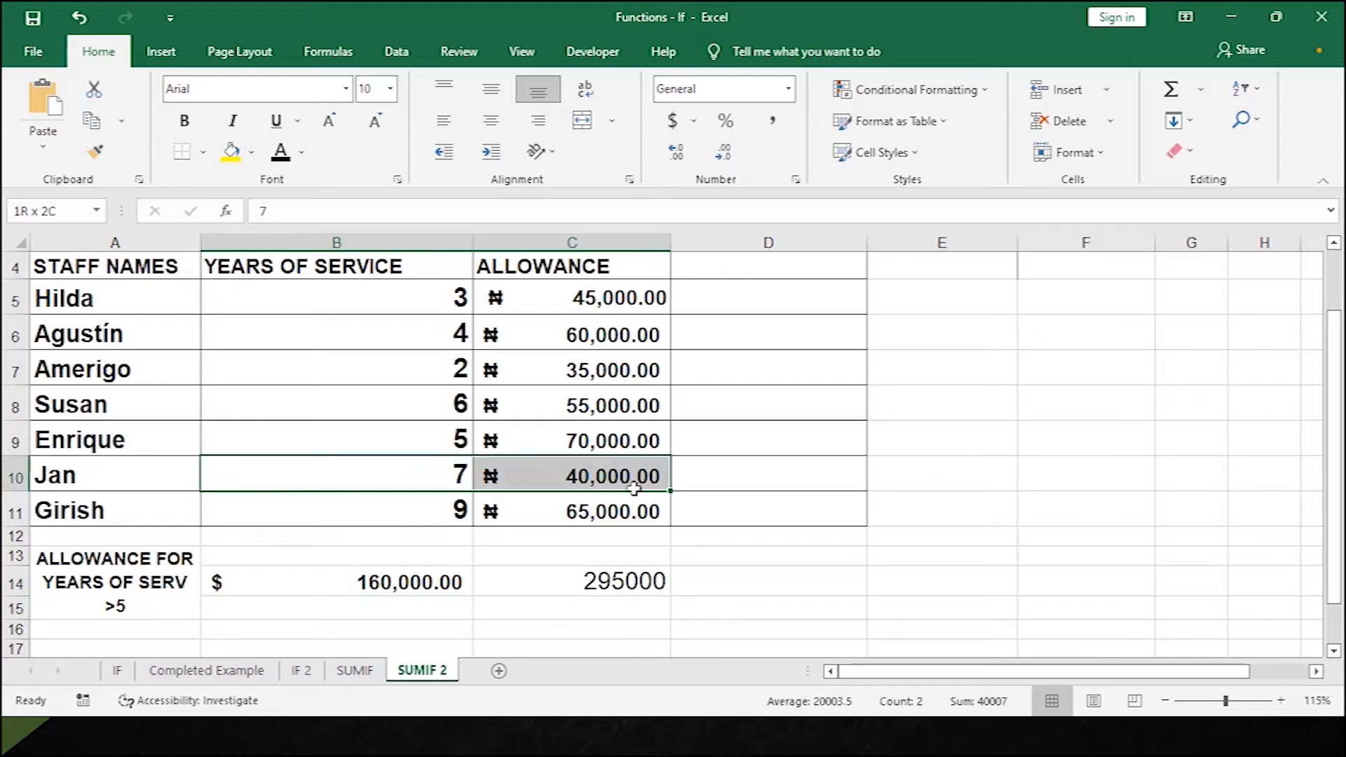
click(301, 156)
click(276, 324)
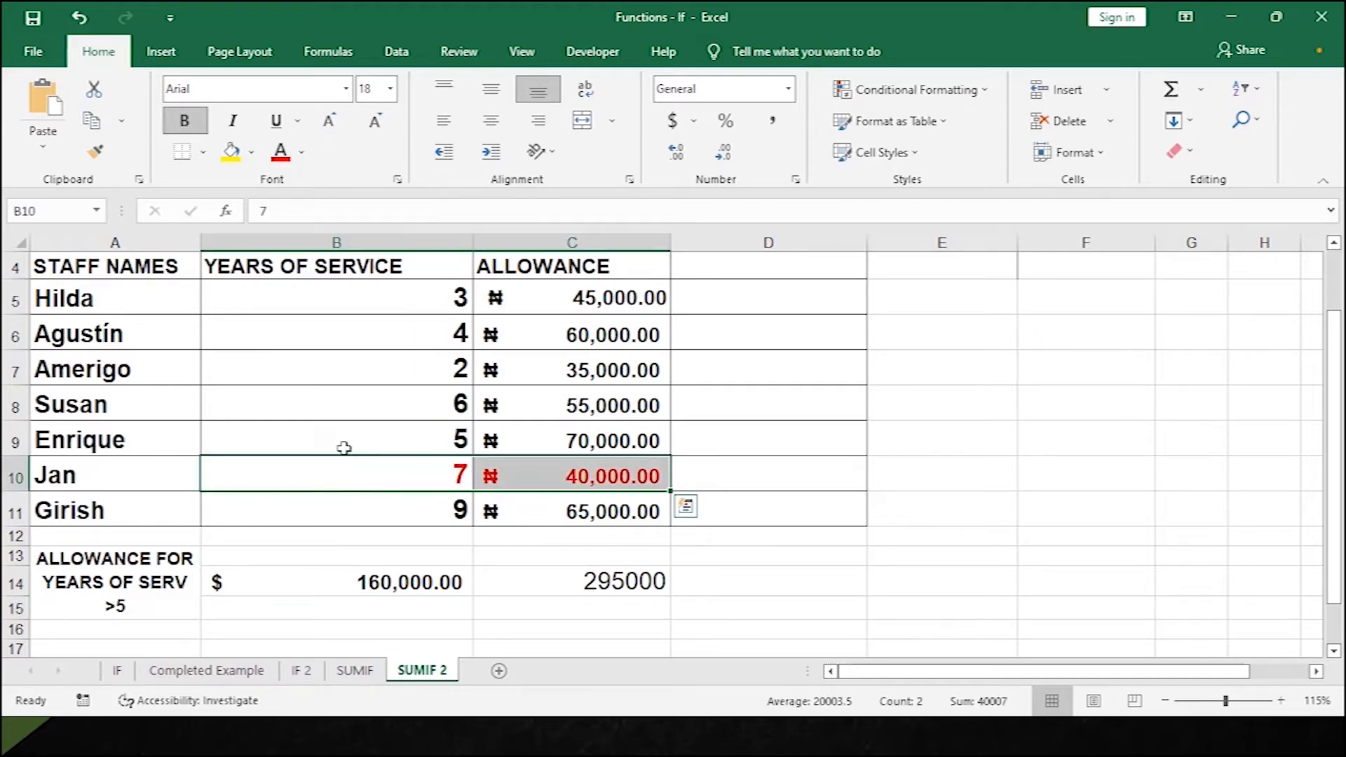
drag(388, 509, 631, 512)
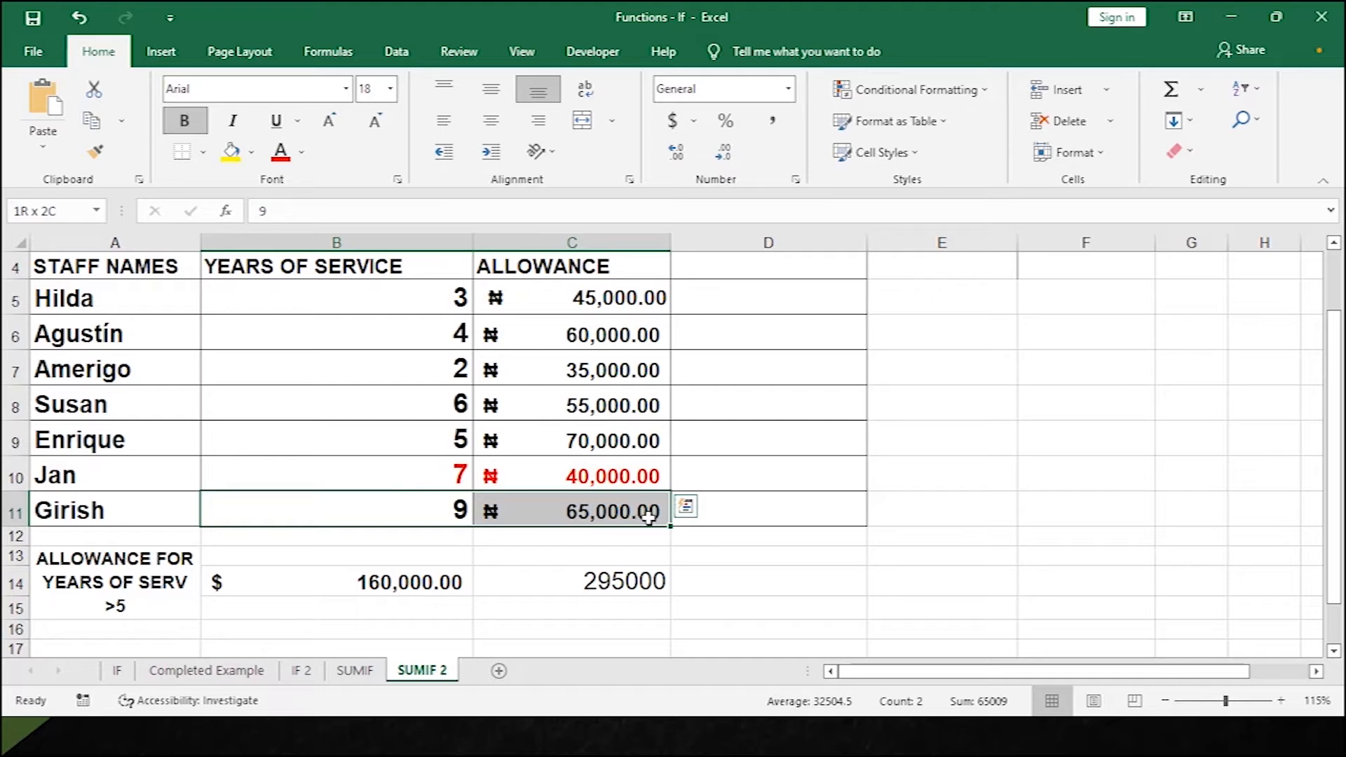
click(280, 151)
drag(447, 402, 637, 433)
drag(638, 434, 637, 402)
drag(465, 399, 592, 406)
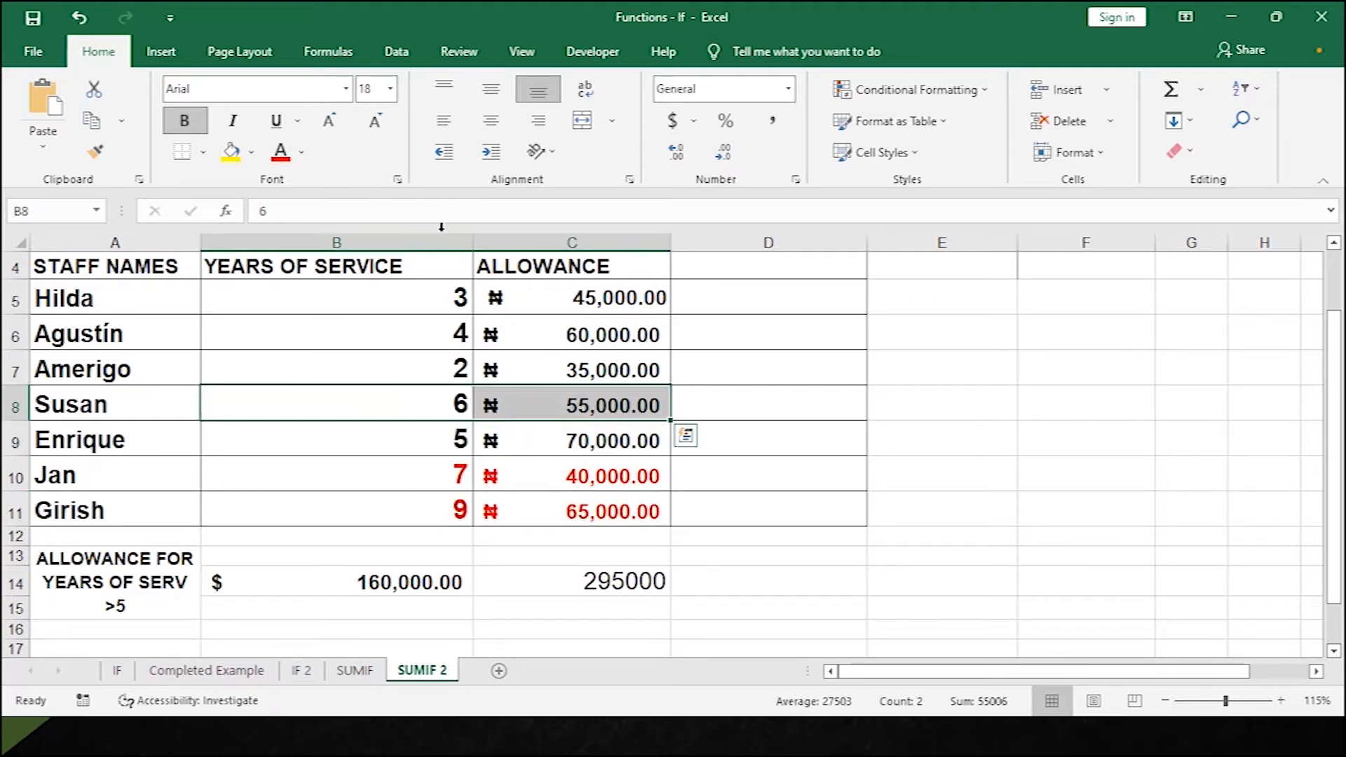
click(282, 152)
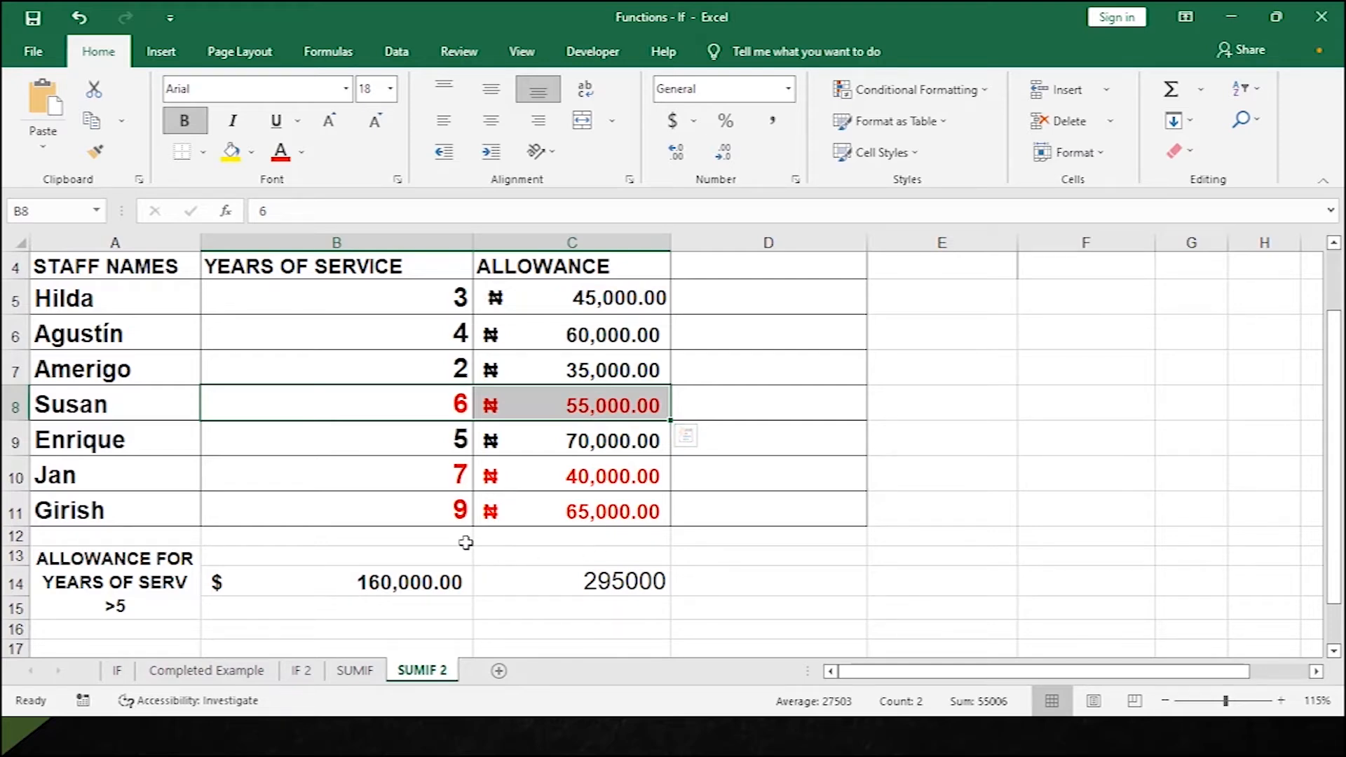
click(694, 394)
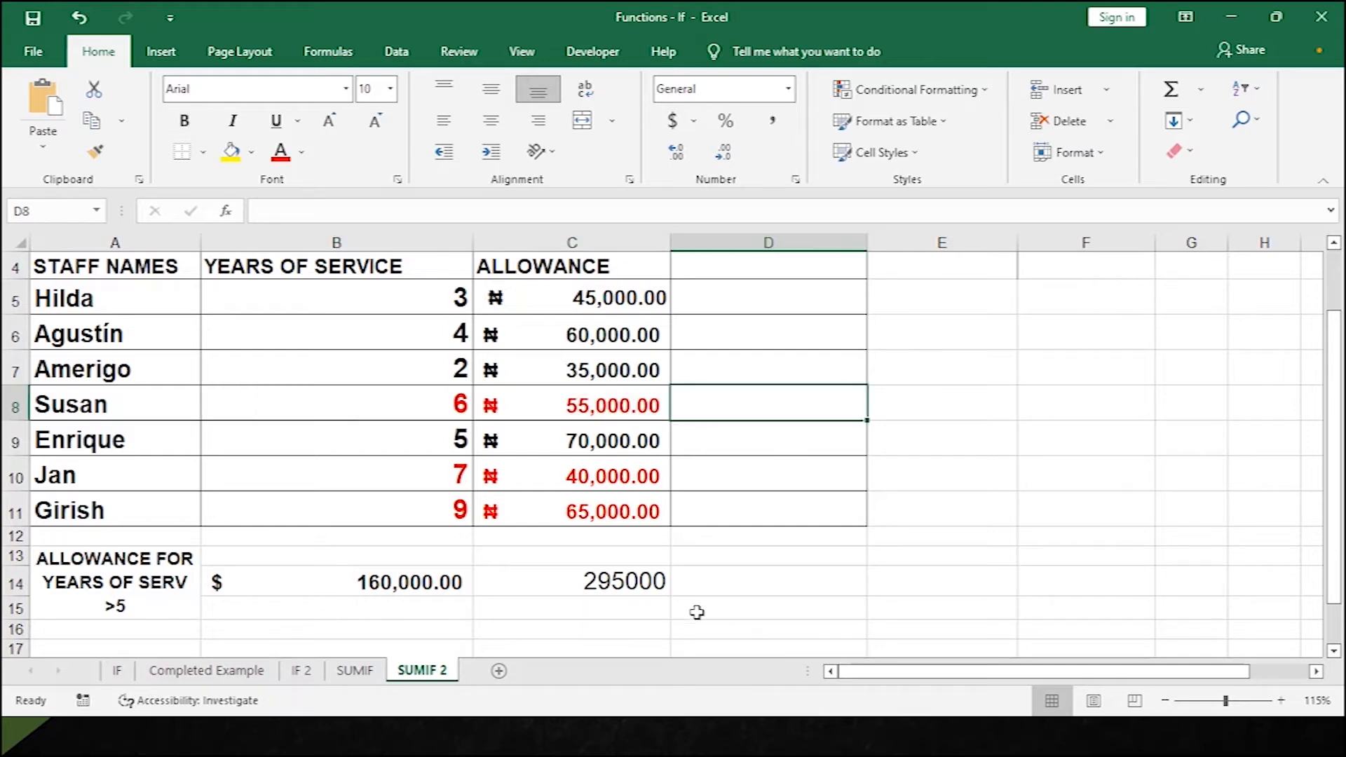
click(720, 574)
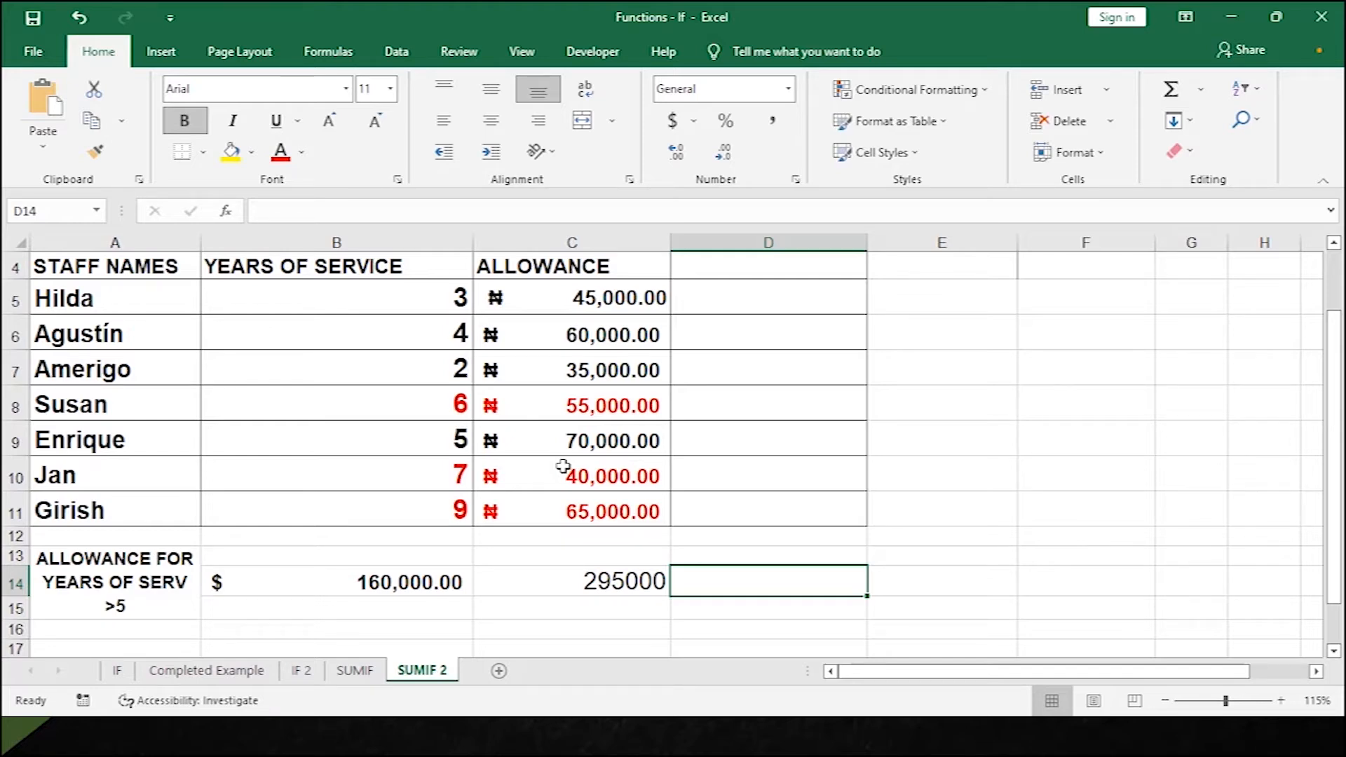
Enter =AVERAGEIF(C5:C11,">40000") in D14, averaging allowances over 40000.
text(=AVE)
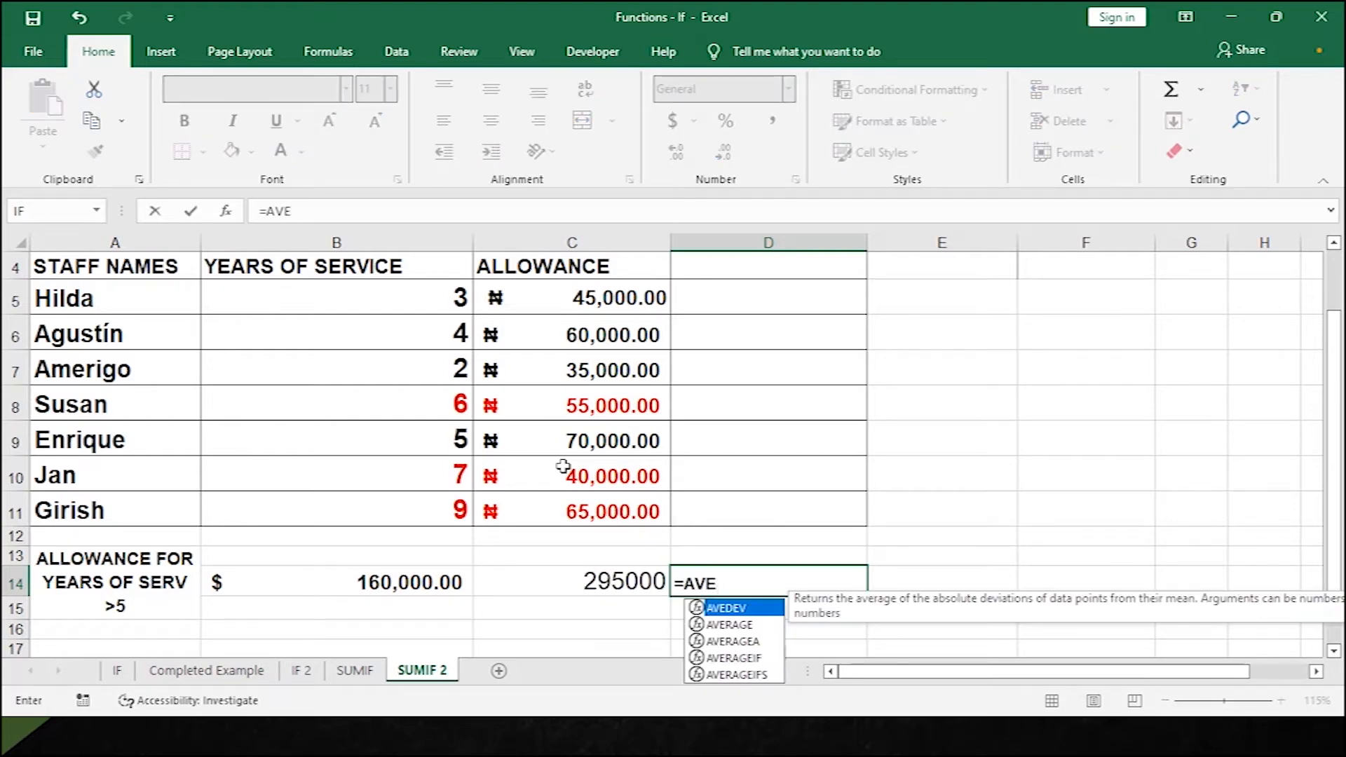
key(Down)
key(Down)
key(Down)
key(Tab)
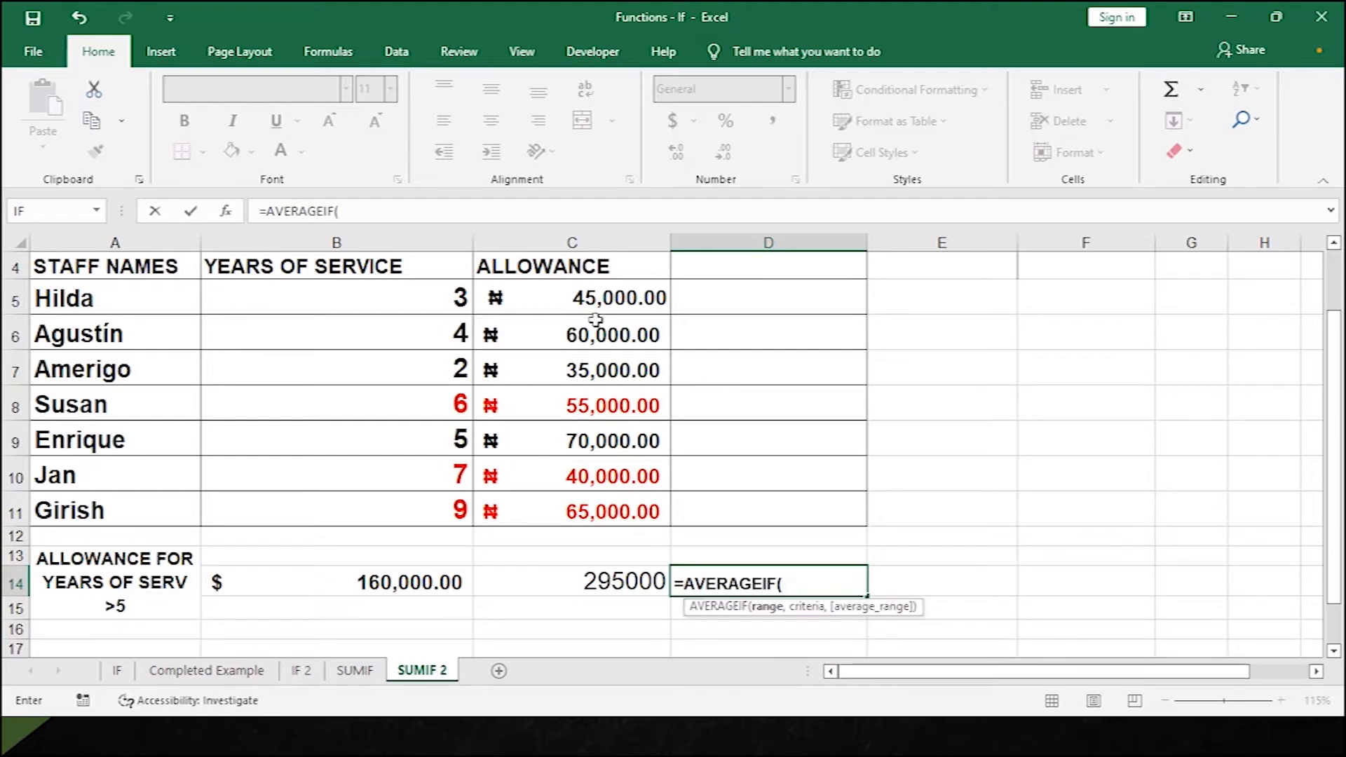
drag(607, 297, 590, 506)
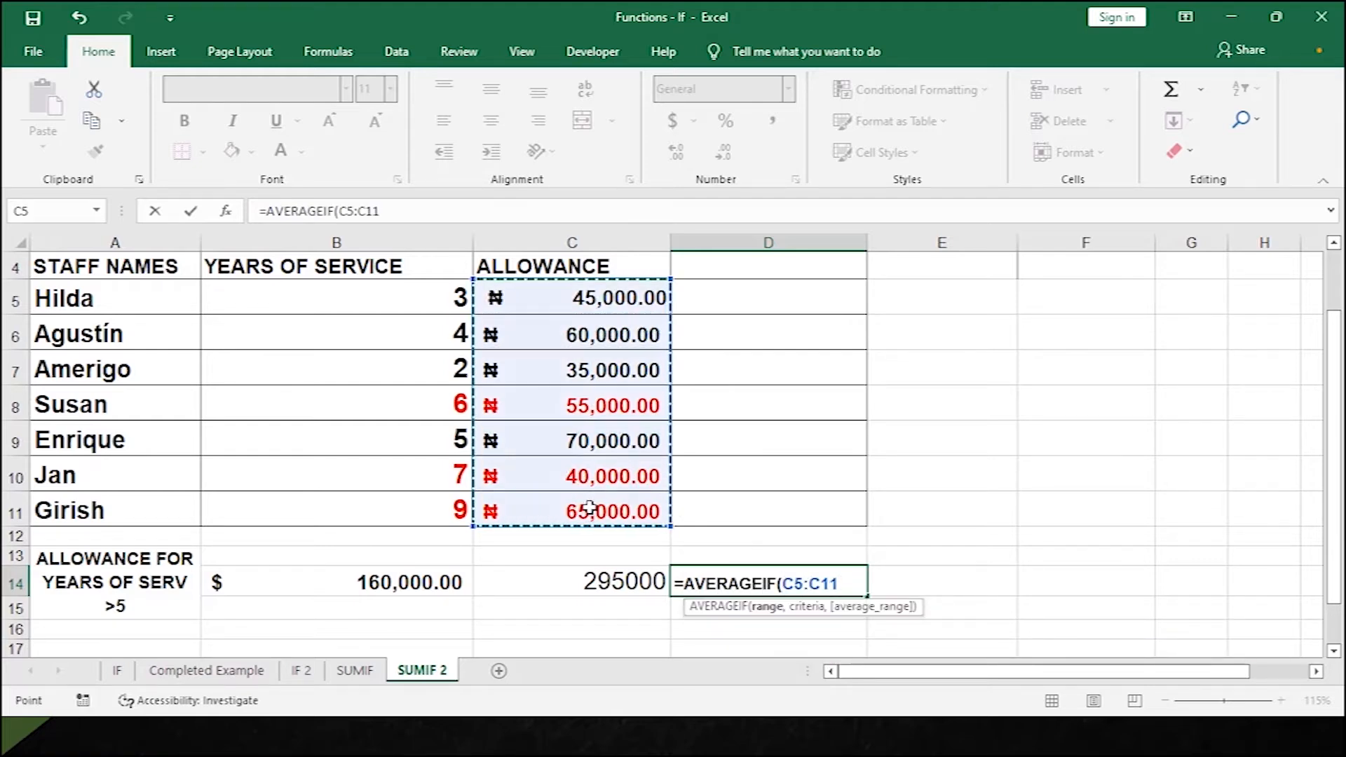
text(,">)
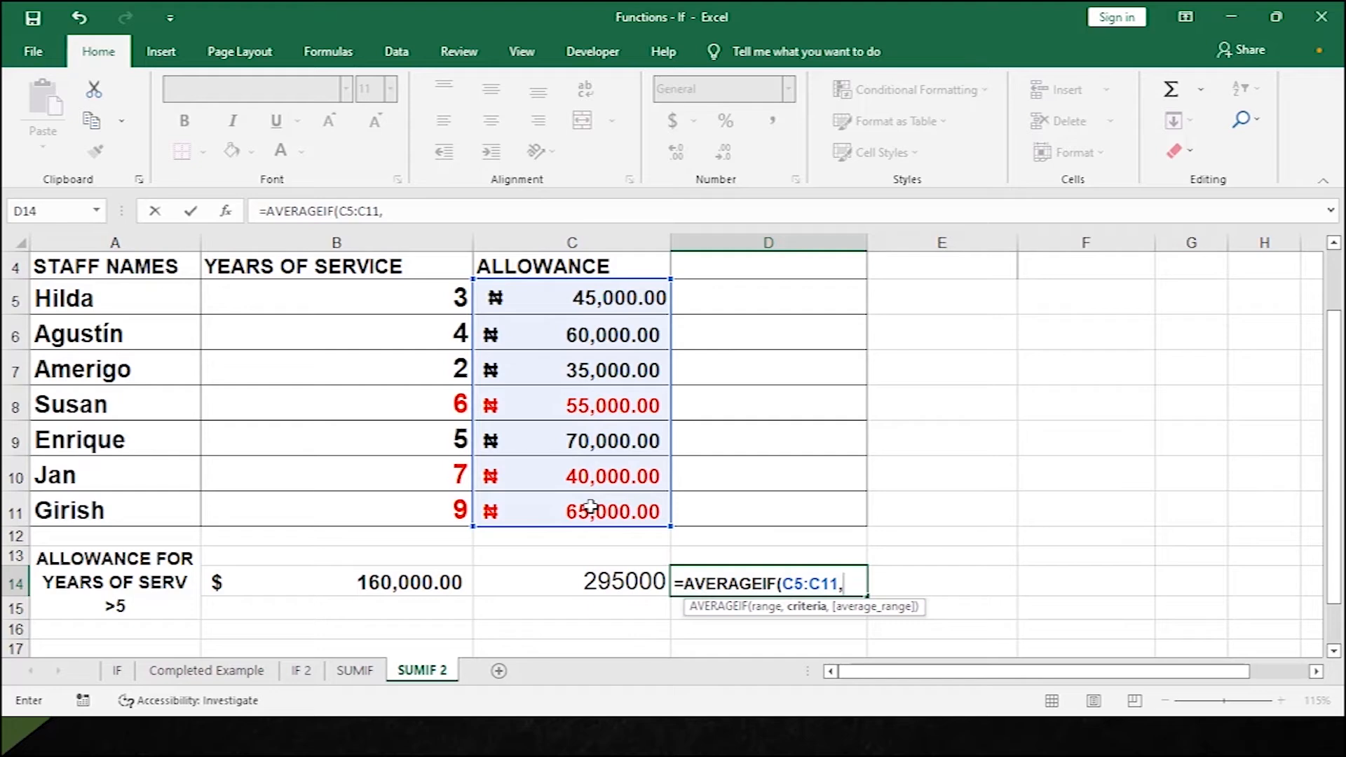
text(40000"))
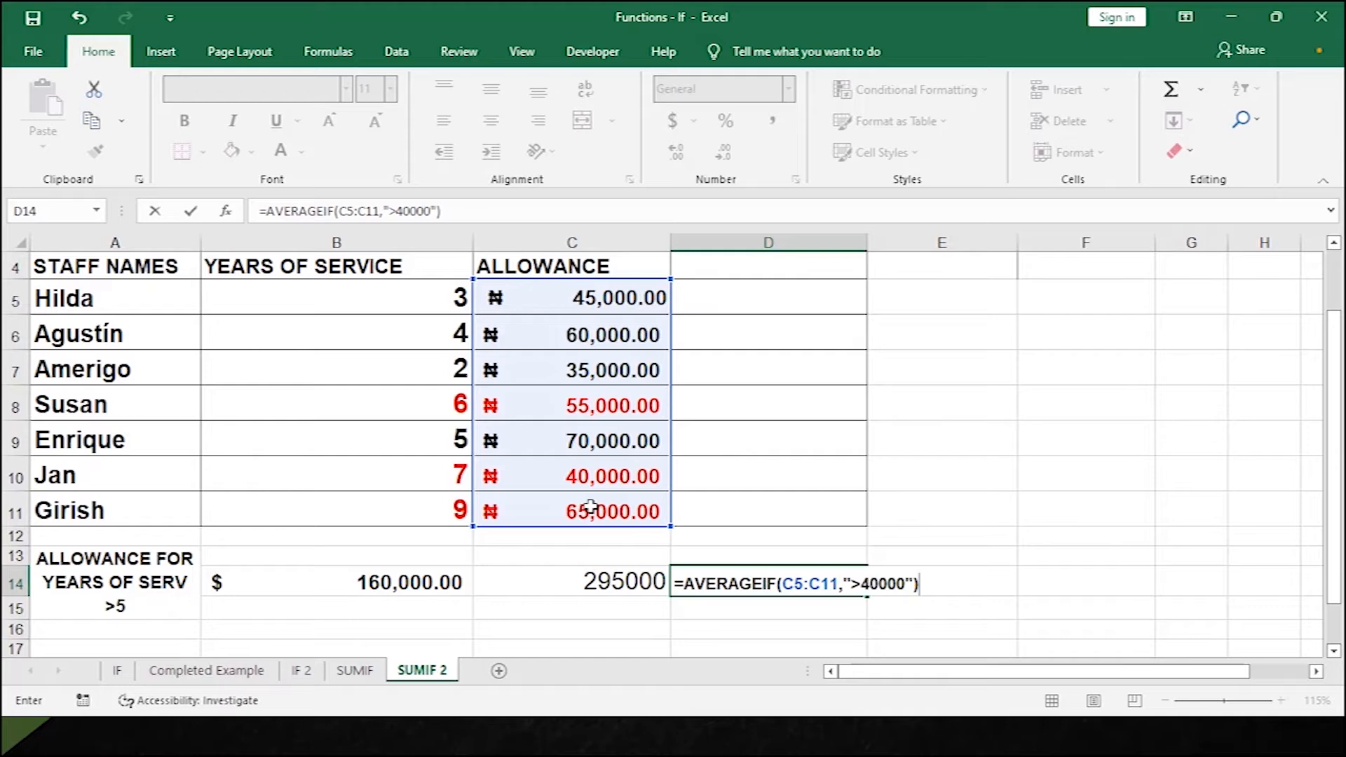
key(Return)
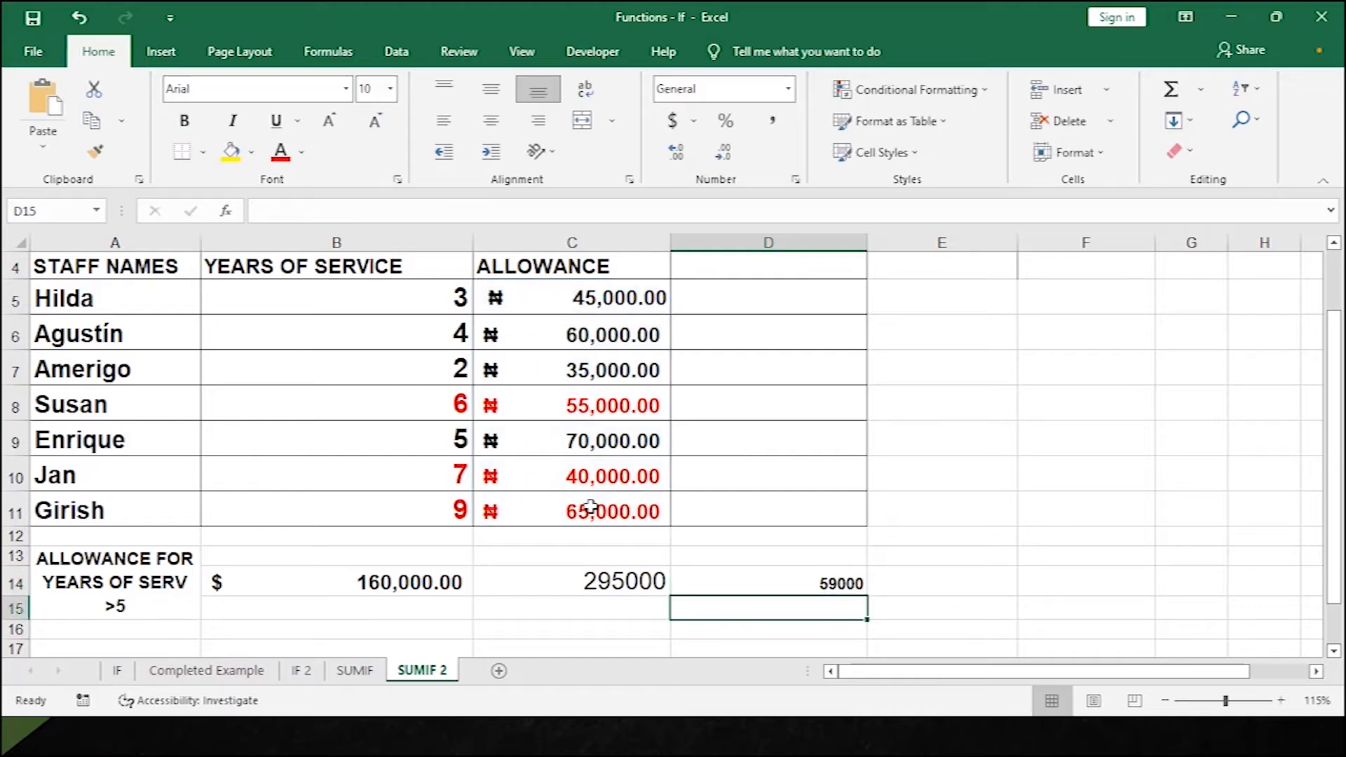
click(785, 581)
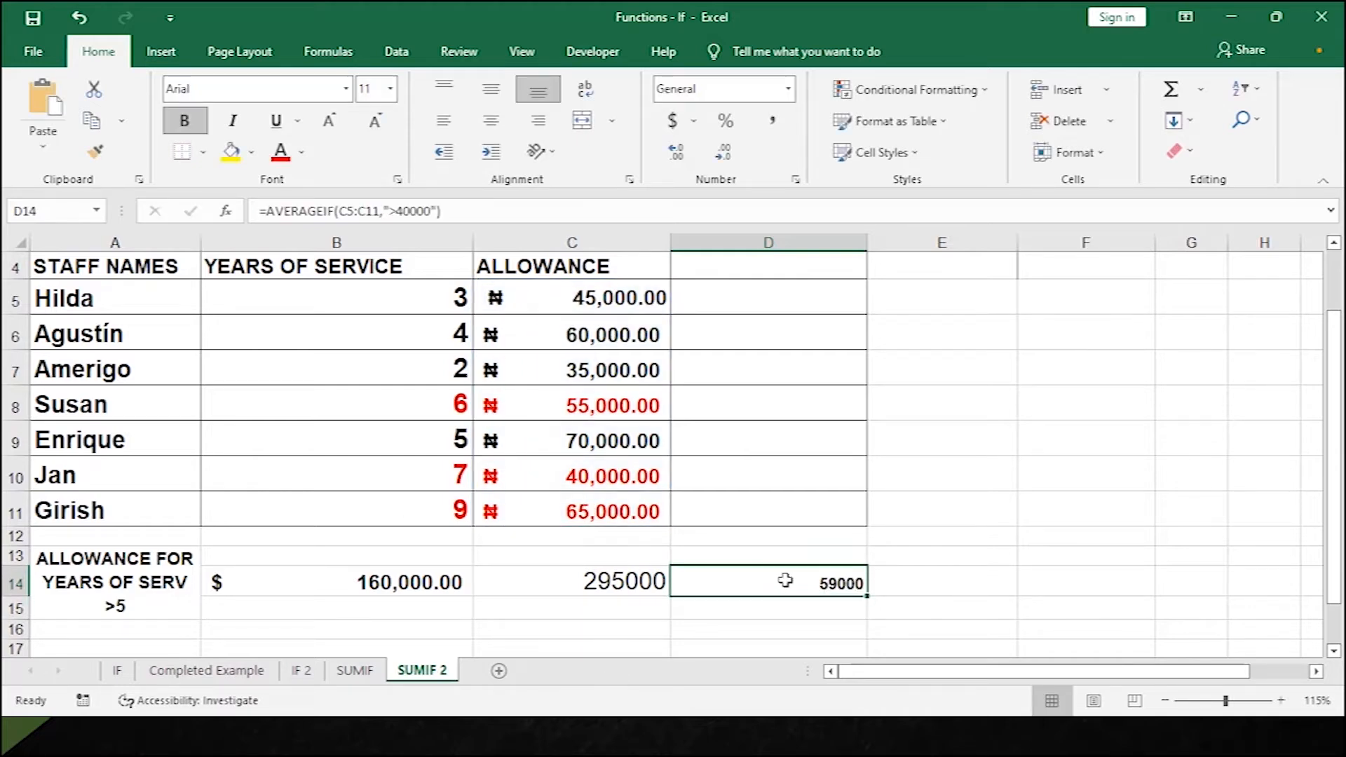
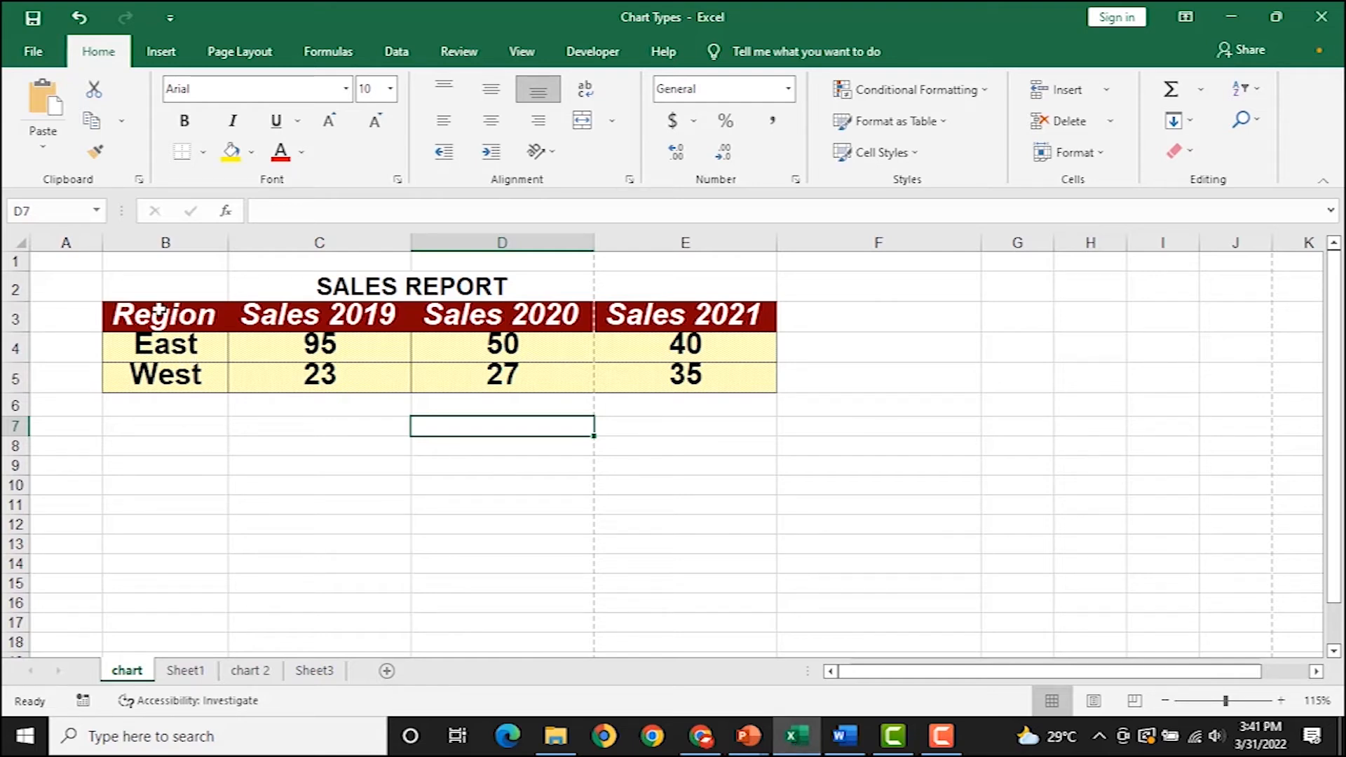
Insert a Clustered Column chart from the East/West sales table B3:E5.
drag(156, 313, 715, 378)
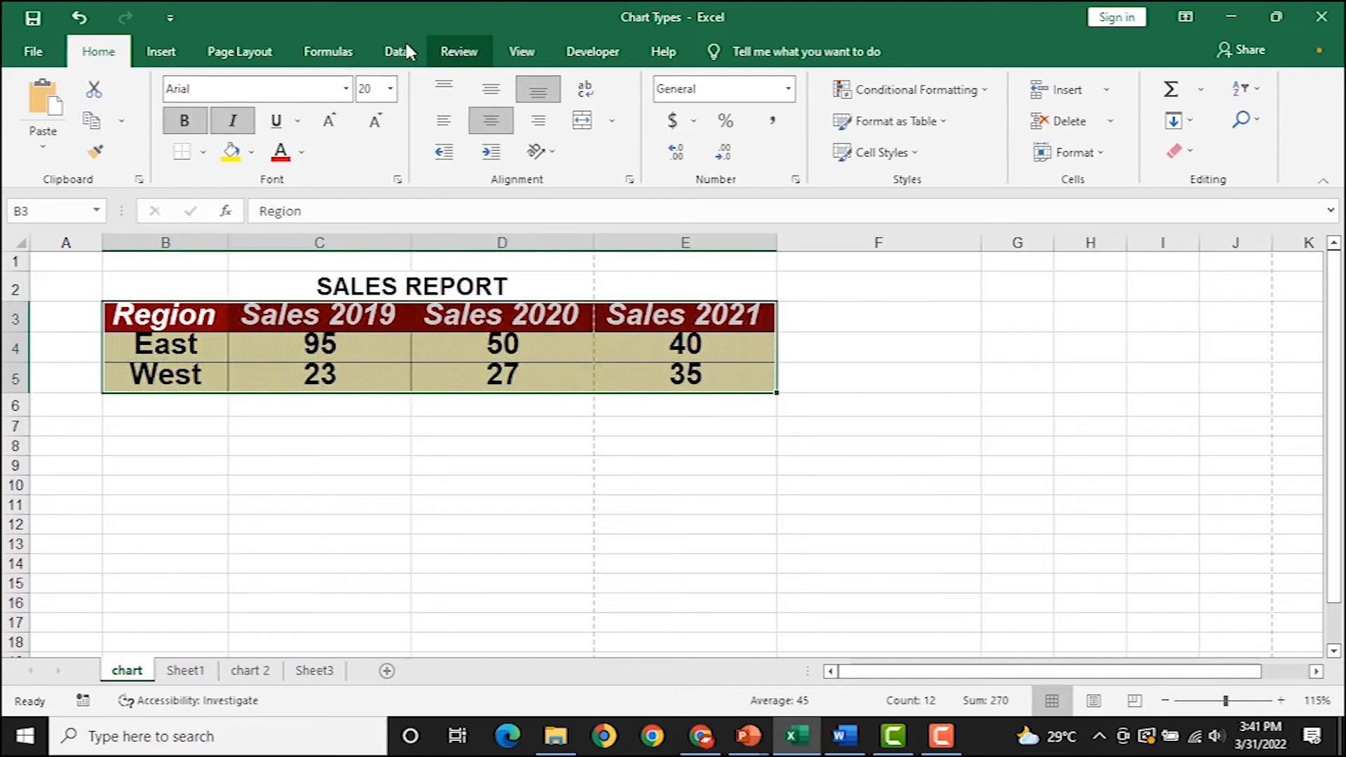
click(168, 54)
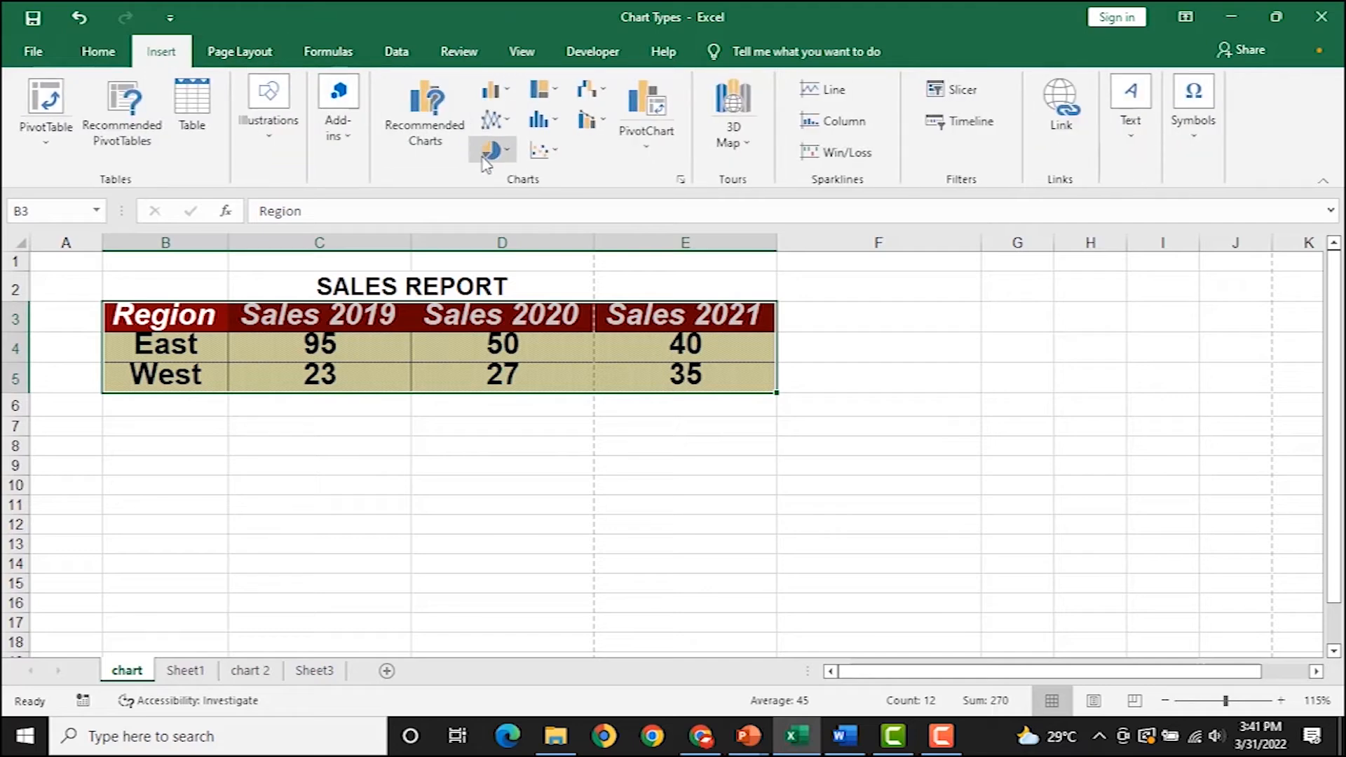
click(505, 93)
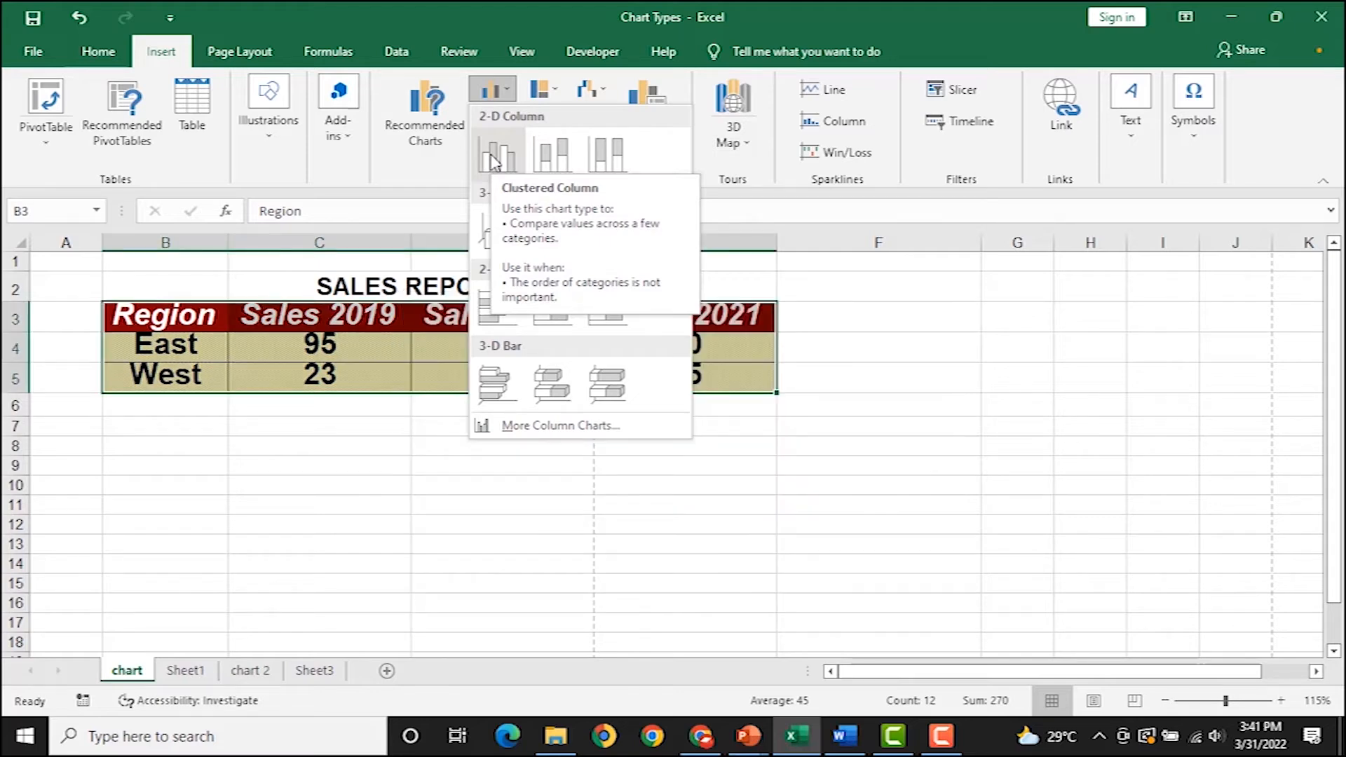
click(493, 160)
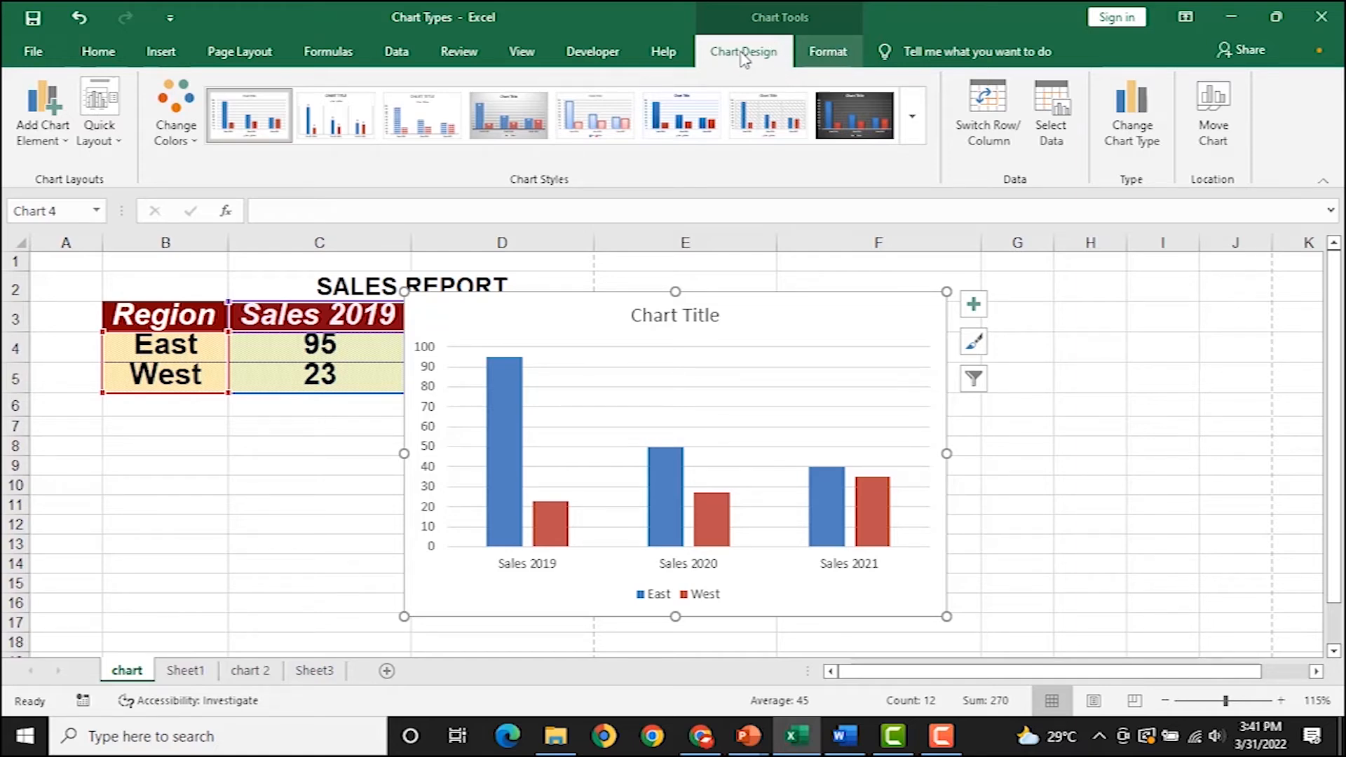
Try several chart styles and settle on the dark Style 8 with gradient bars.
scroll(771, 50, down, 1)
click(768, 51)
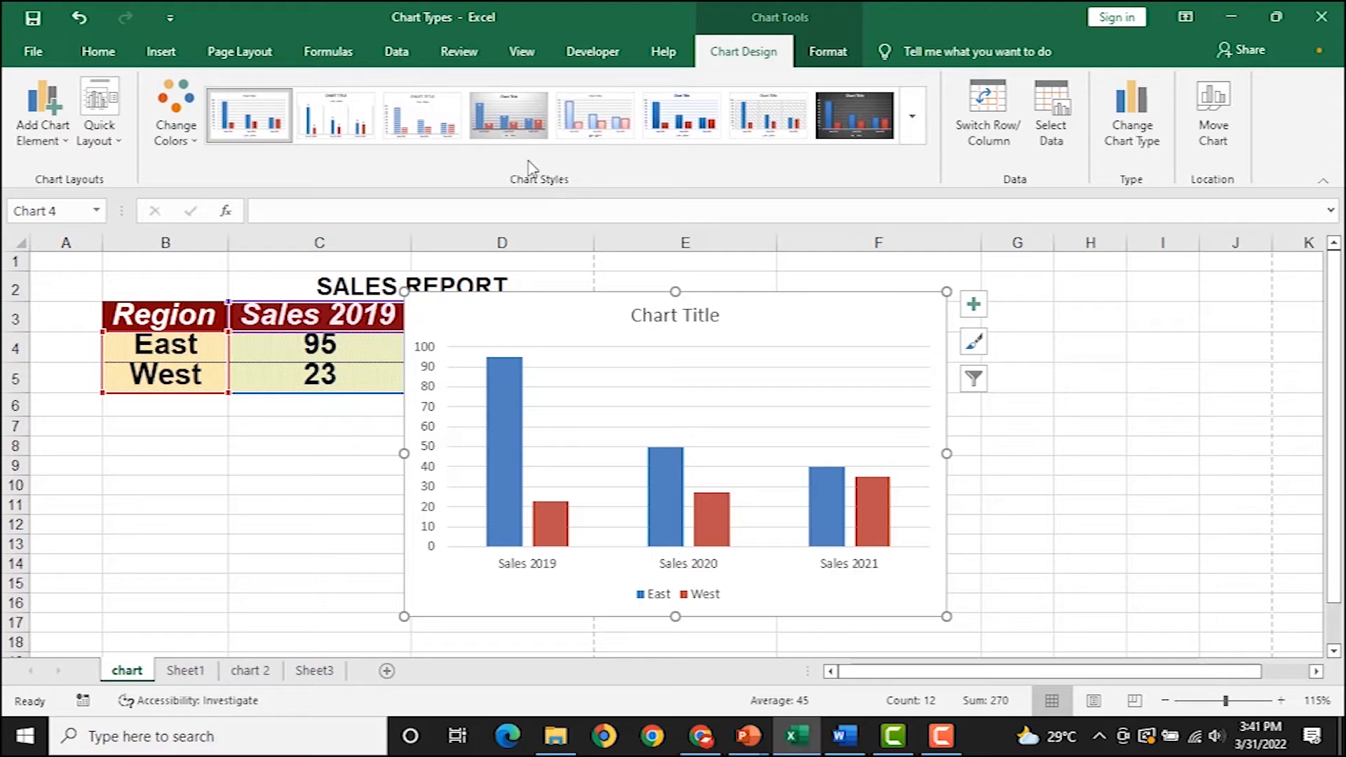
click(912, 119)
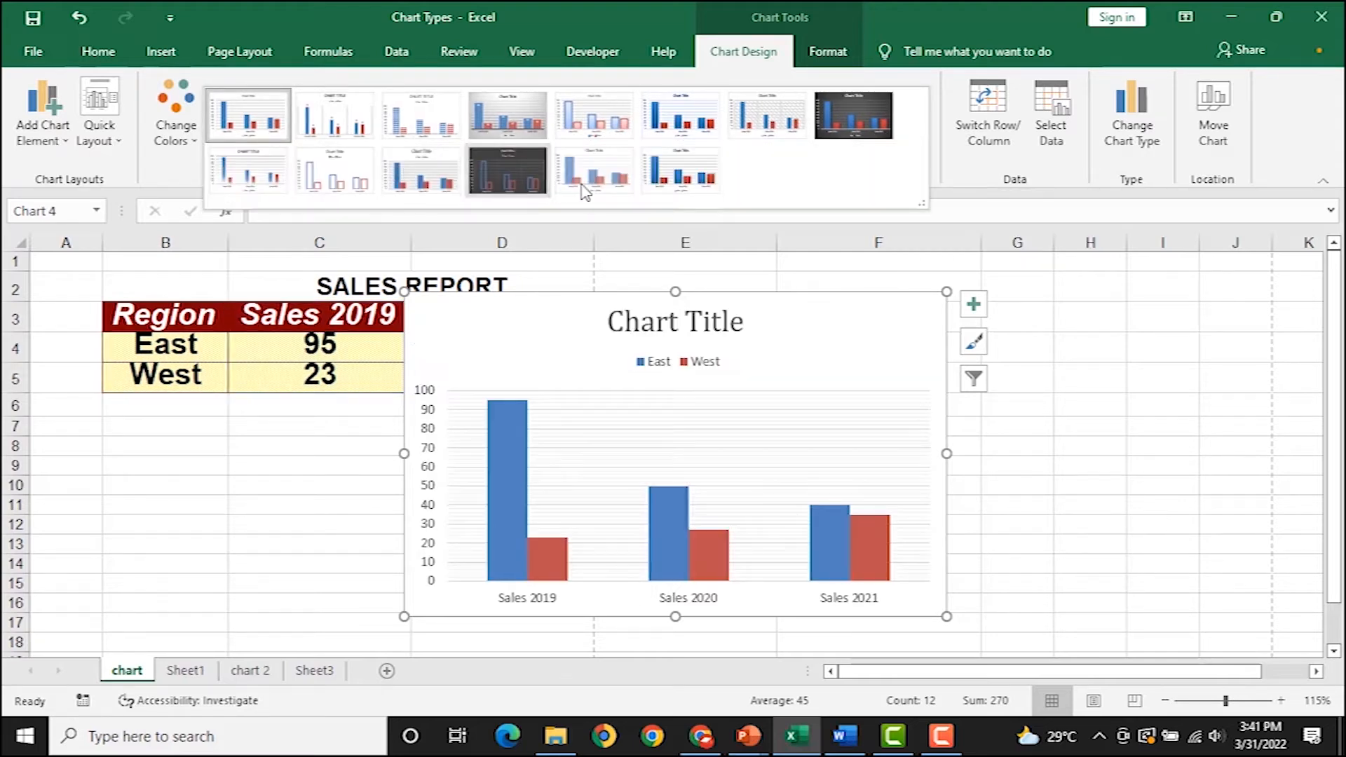
click(519, 172)
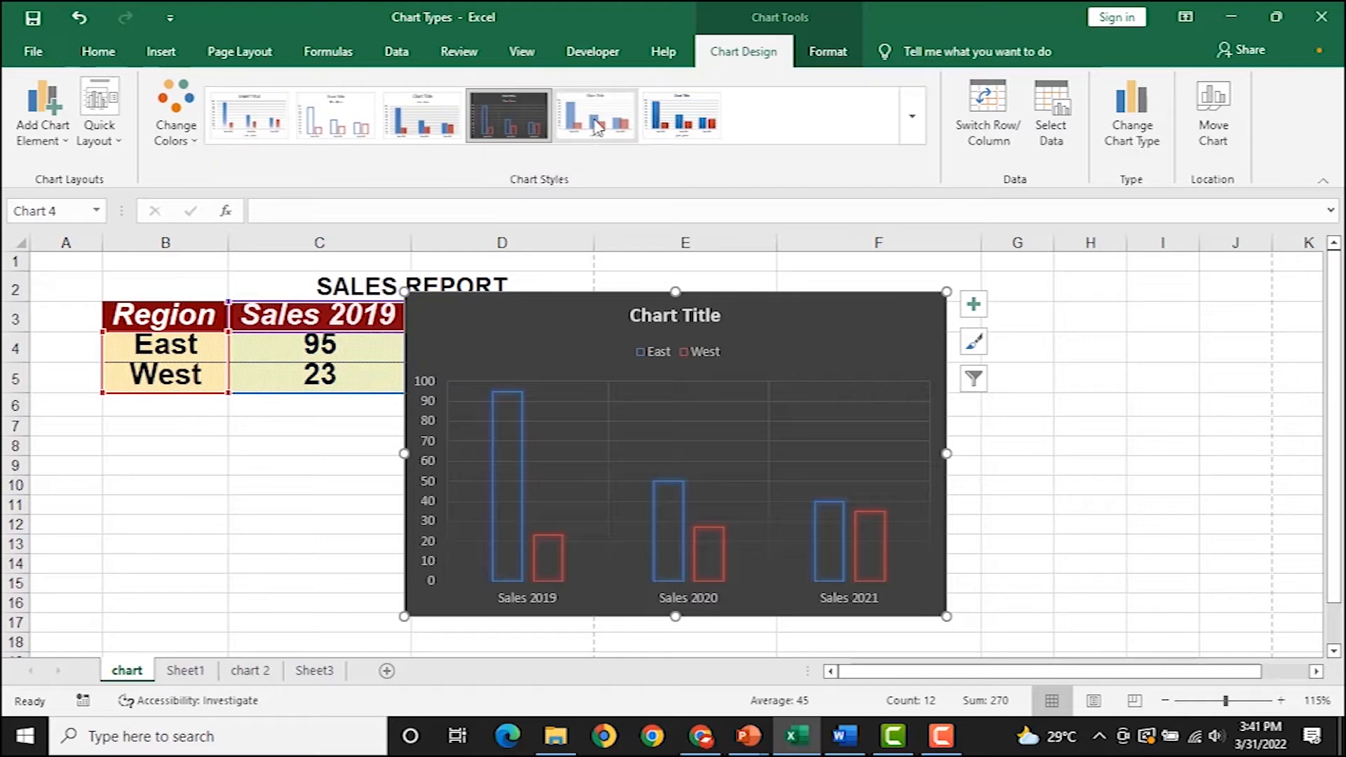
click(680, 116)
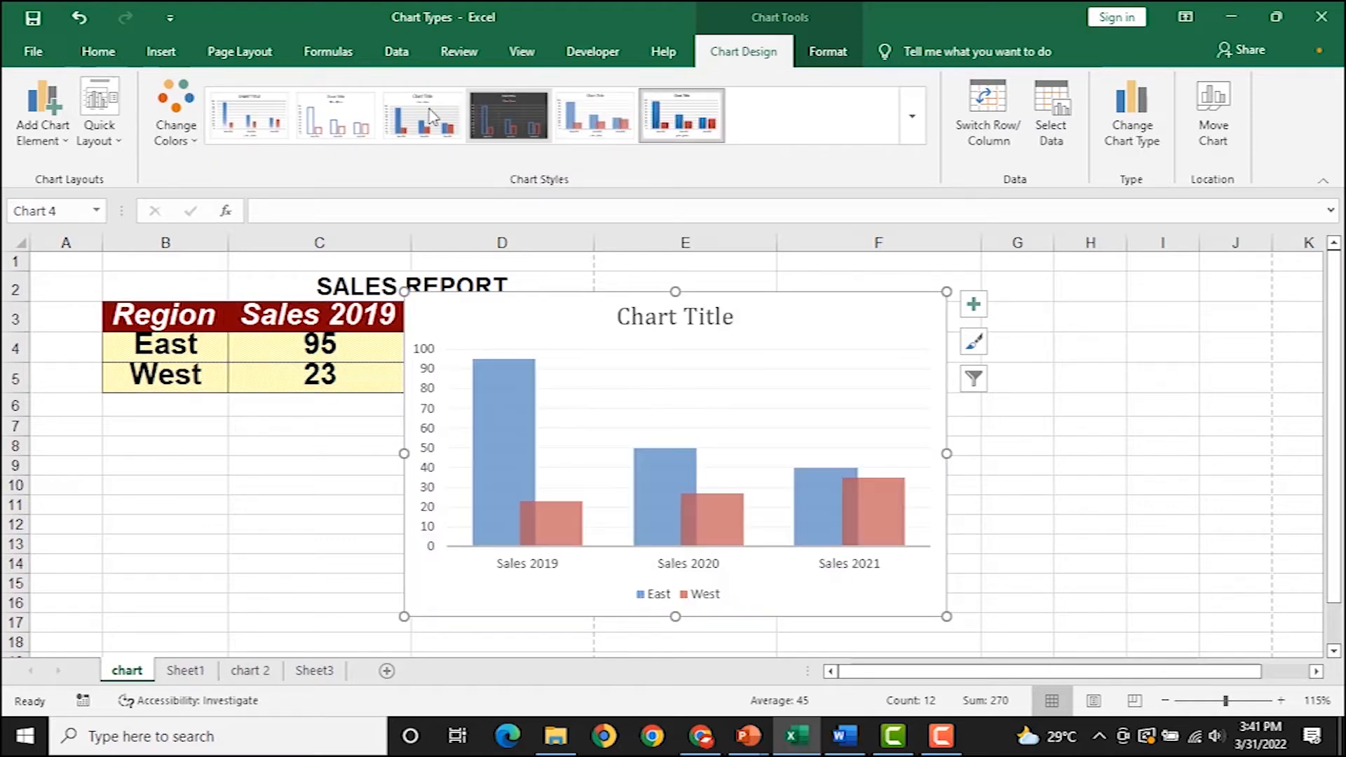
click(917, 138)
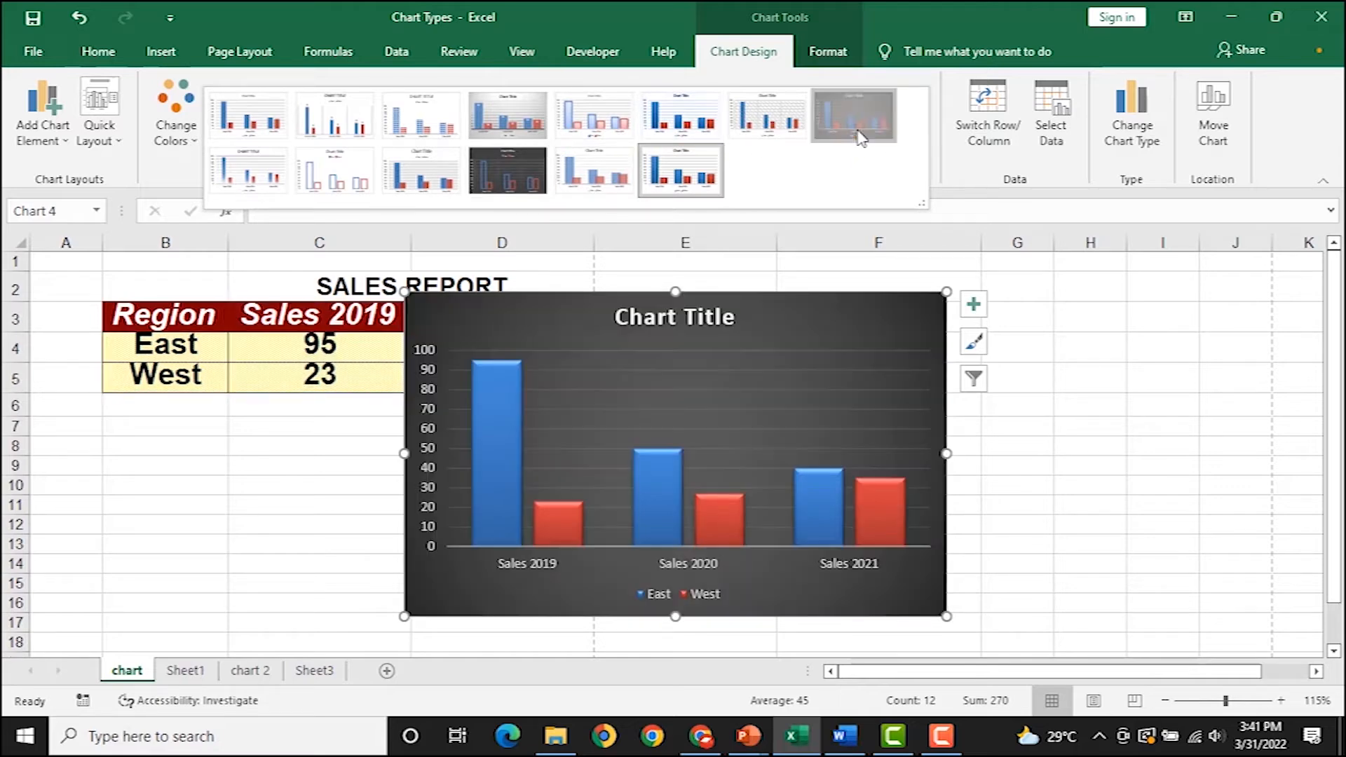
click(859, 134)
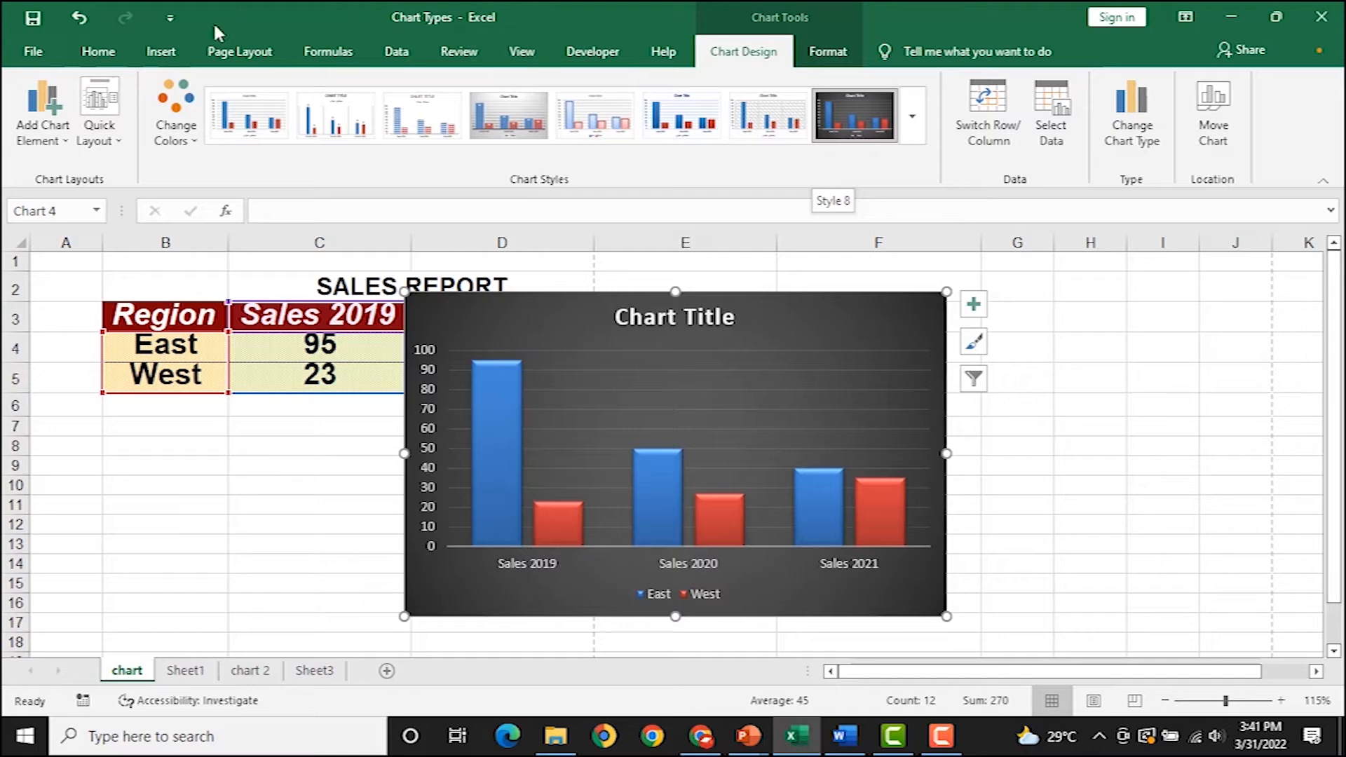
click(184, 140)
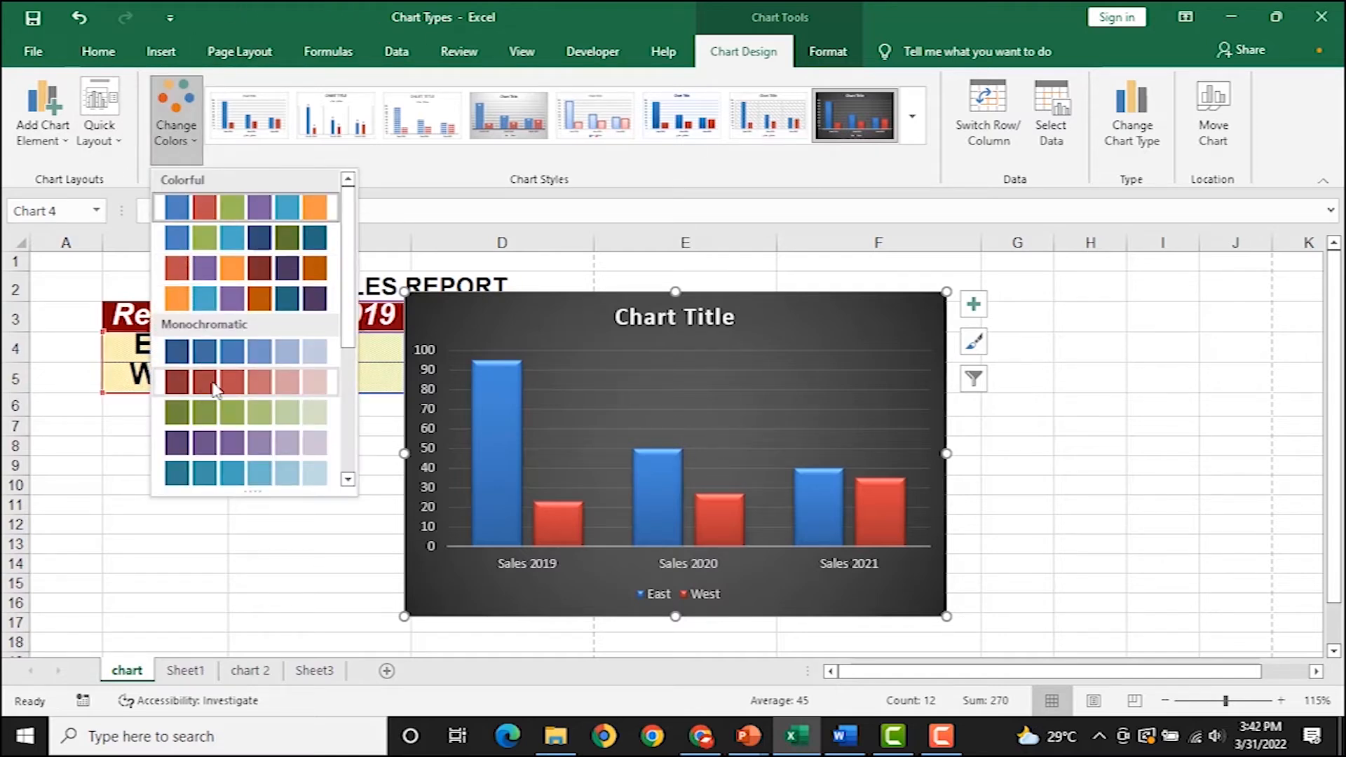
Apply Colorful Palette 1 and select the chart's placeholder title text.
click(316, 209)
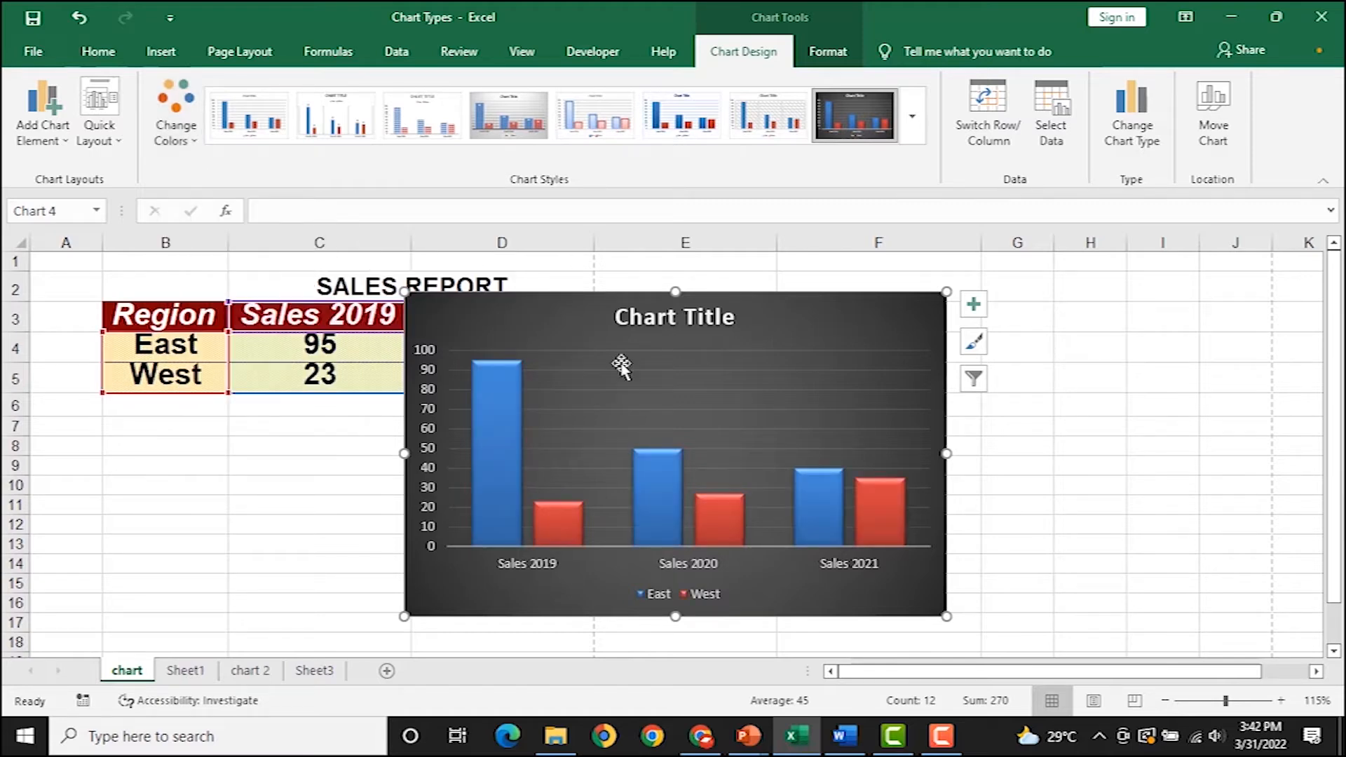
click(624, 318)
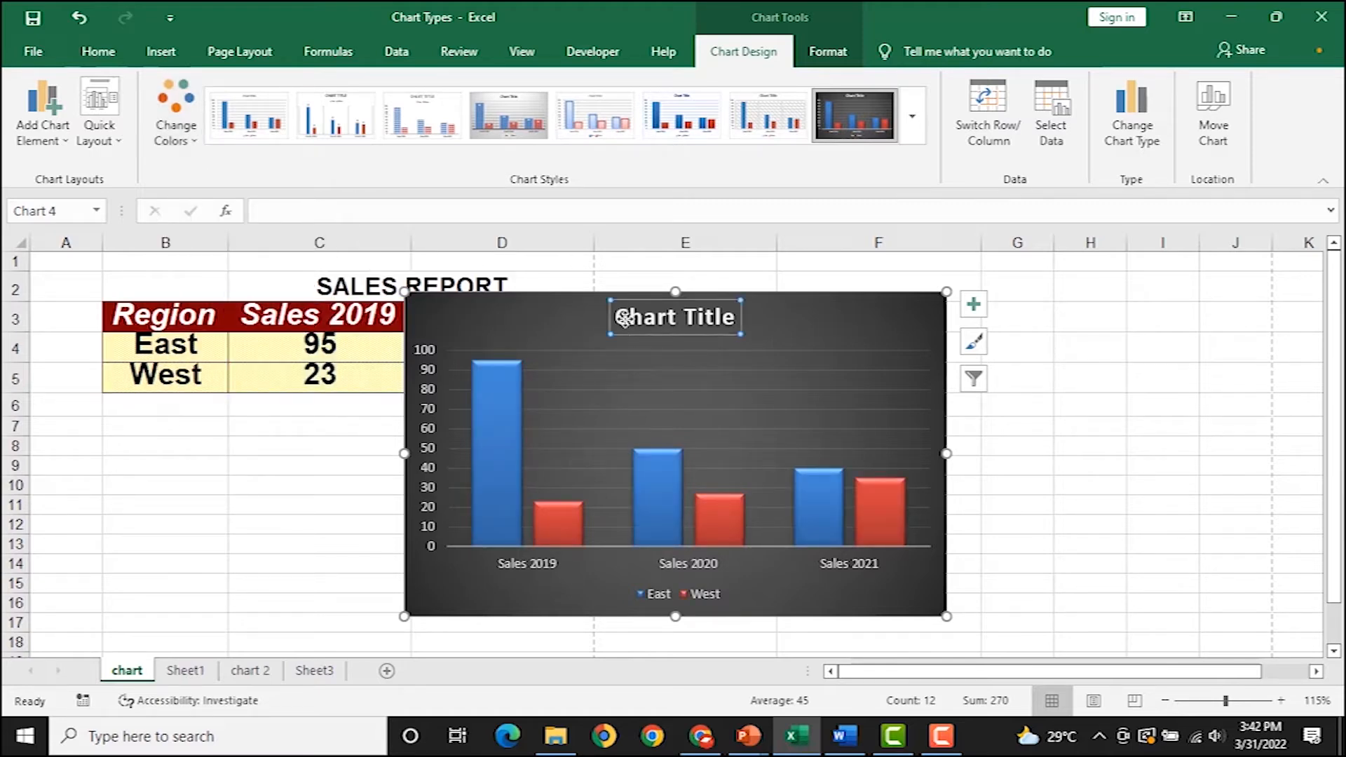
drag(616, 317, 791, 332)
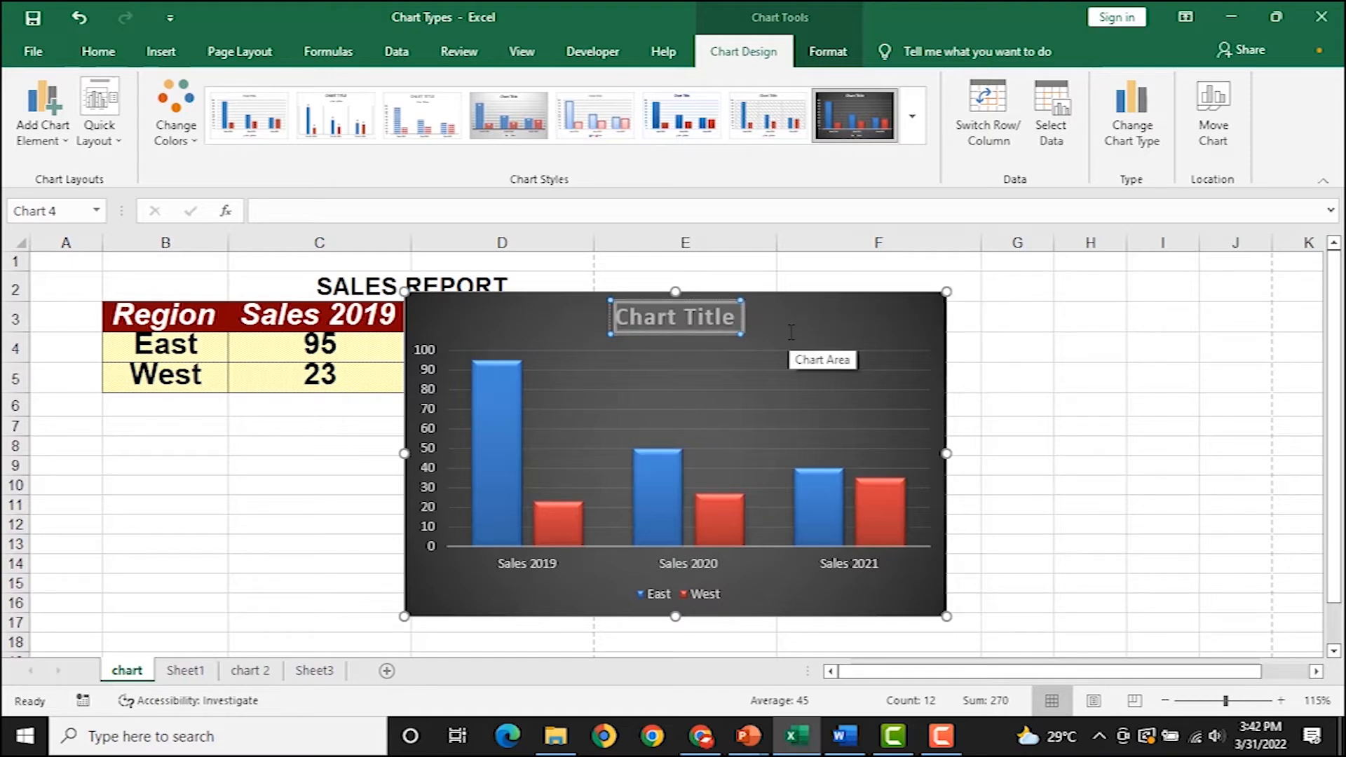
Retitle the chart 'REGIONAL SALES REPORT'.
text(r)
key(BackSpace)
text(E)
key(BackSpace)
text(REGIONAL SALES REPORT)
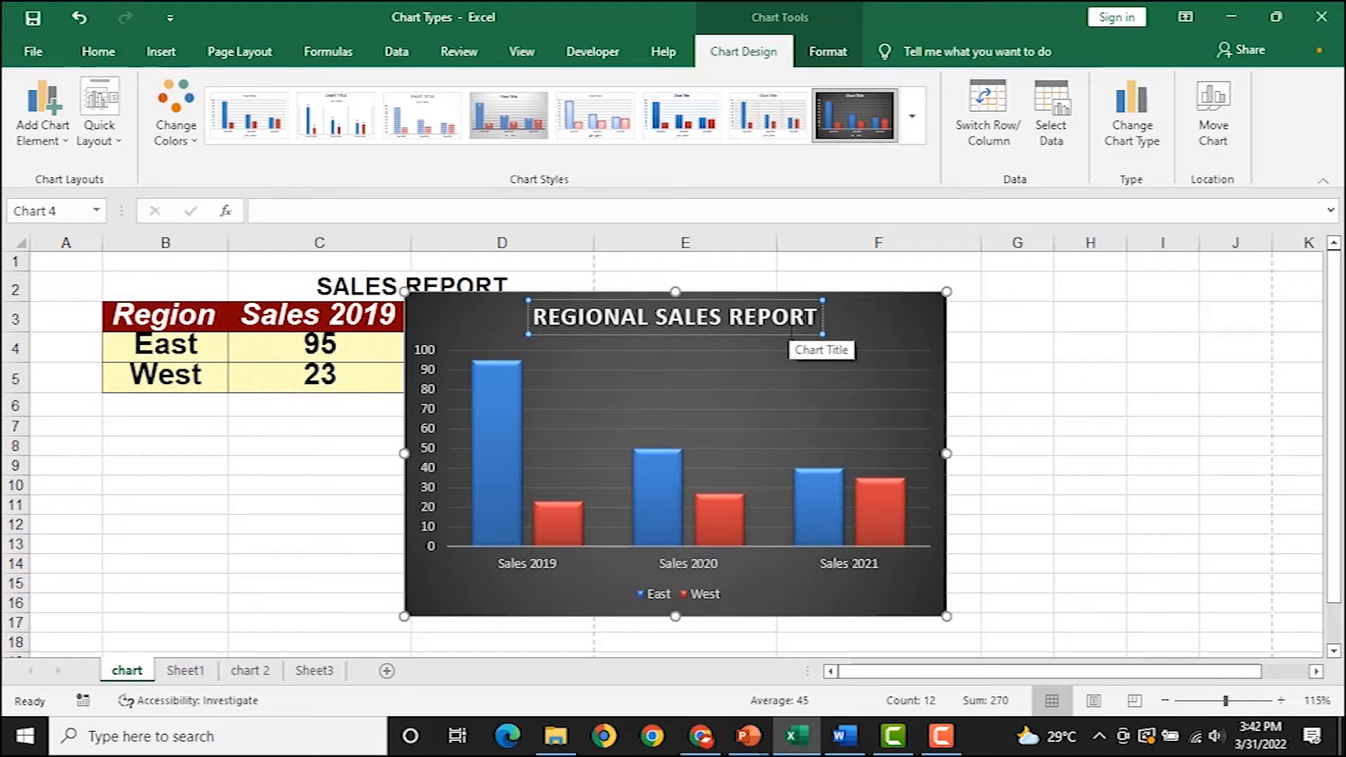
click(778, 340)
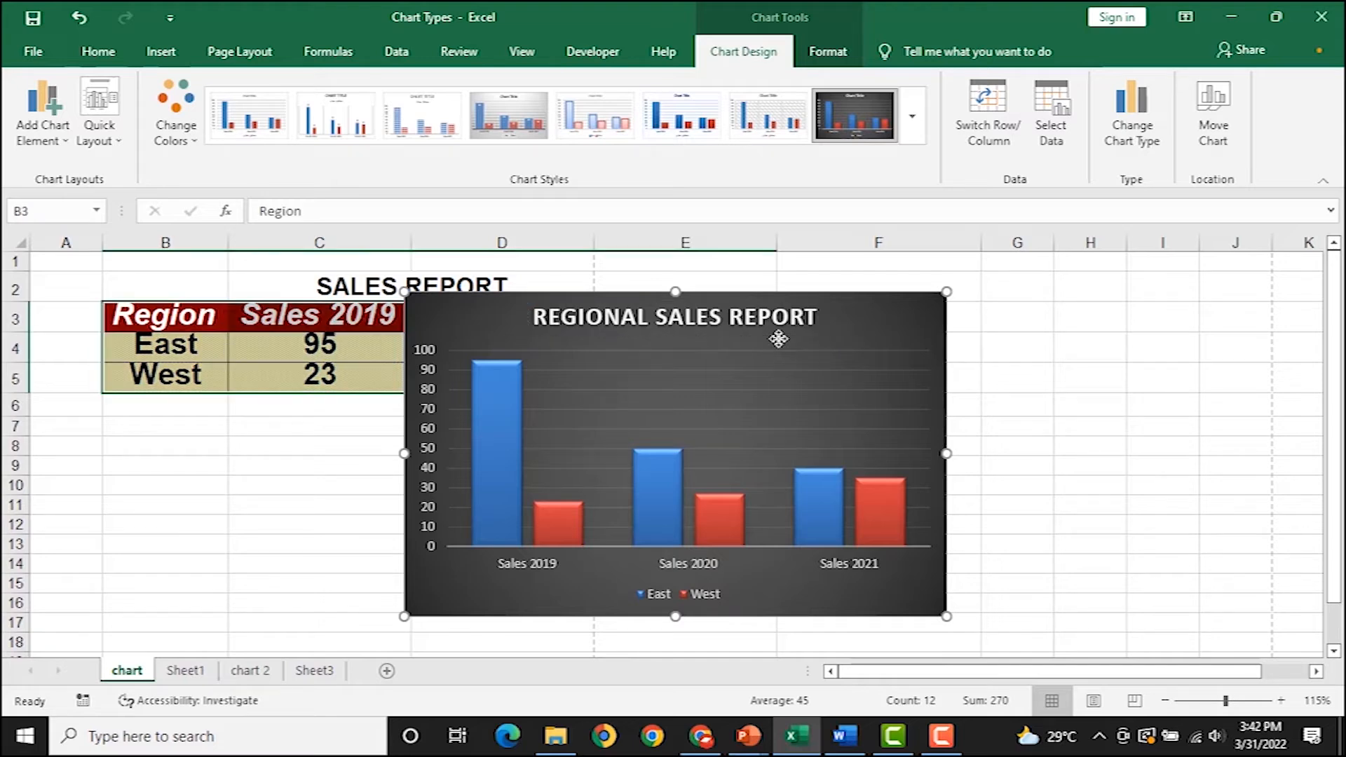
key(Delete)
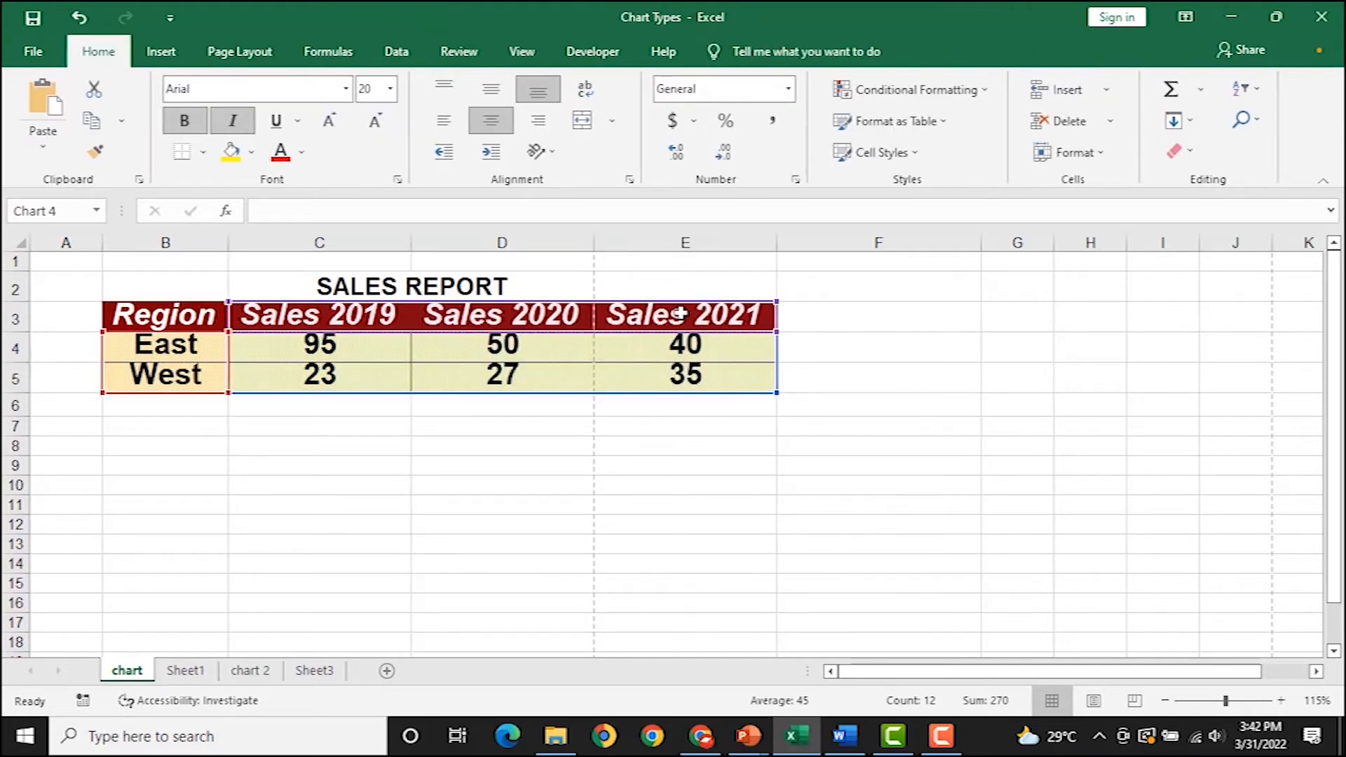
key(ctrl+z)
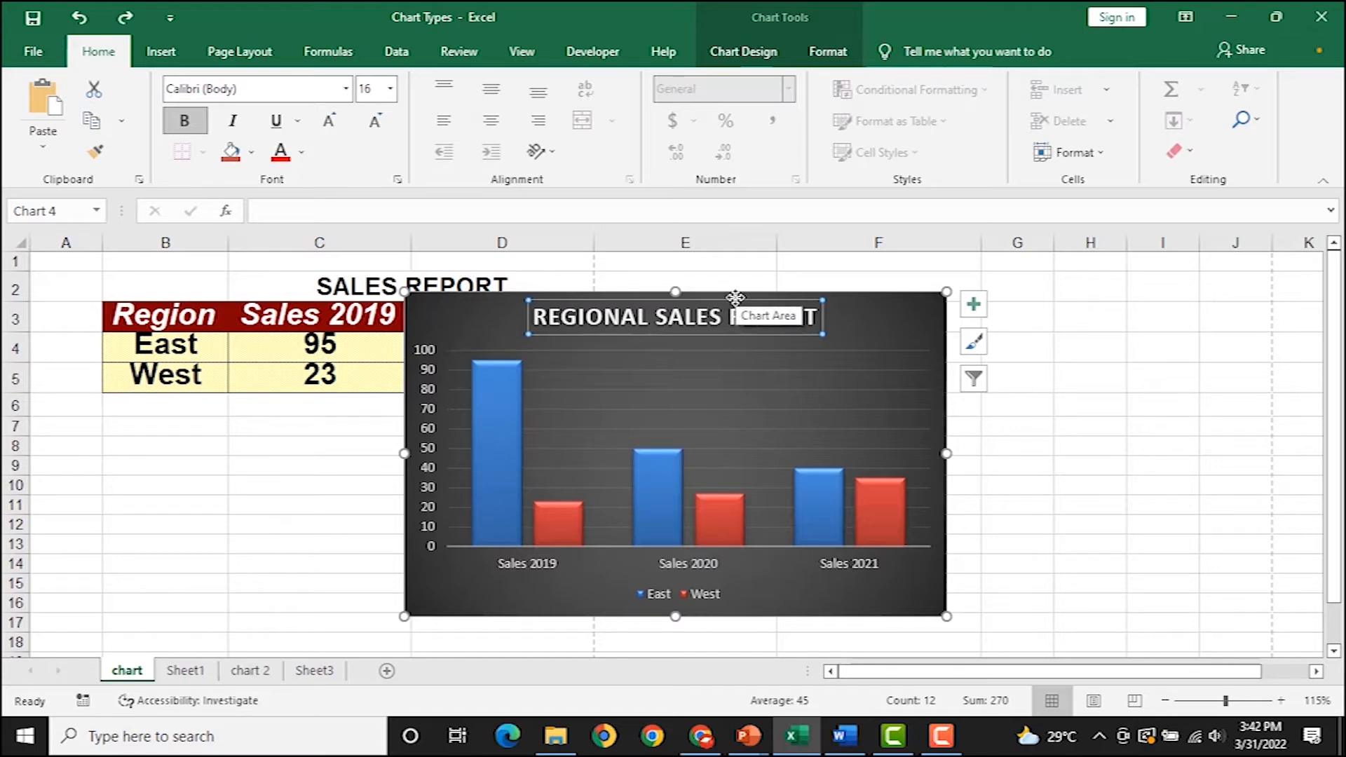
key(Delete)
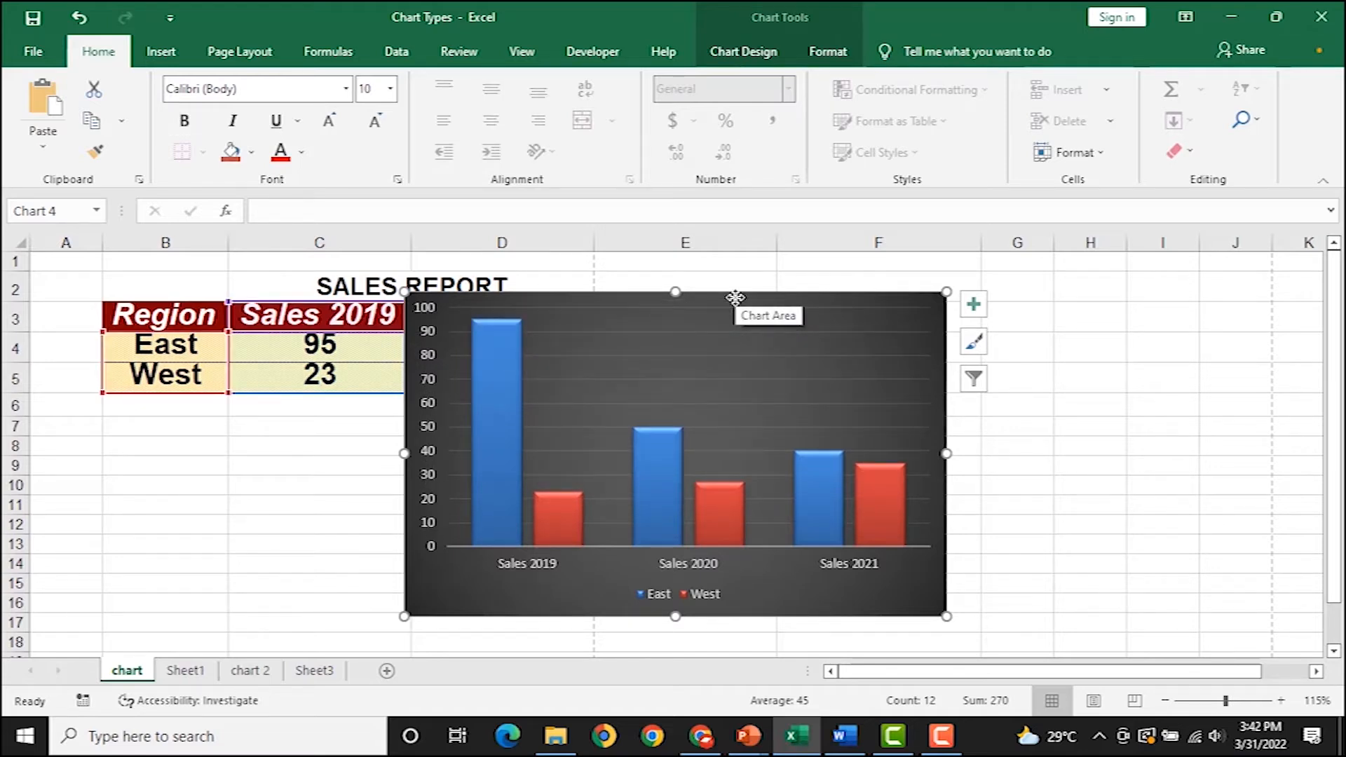
click(744, 55)
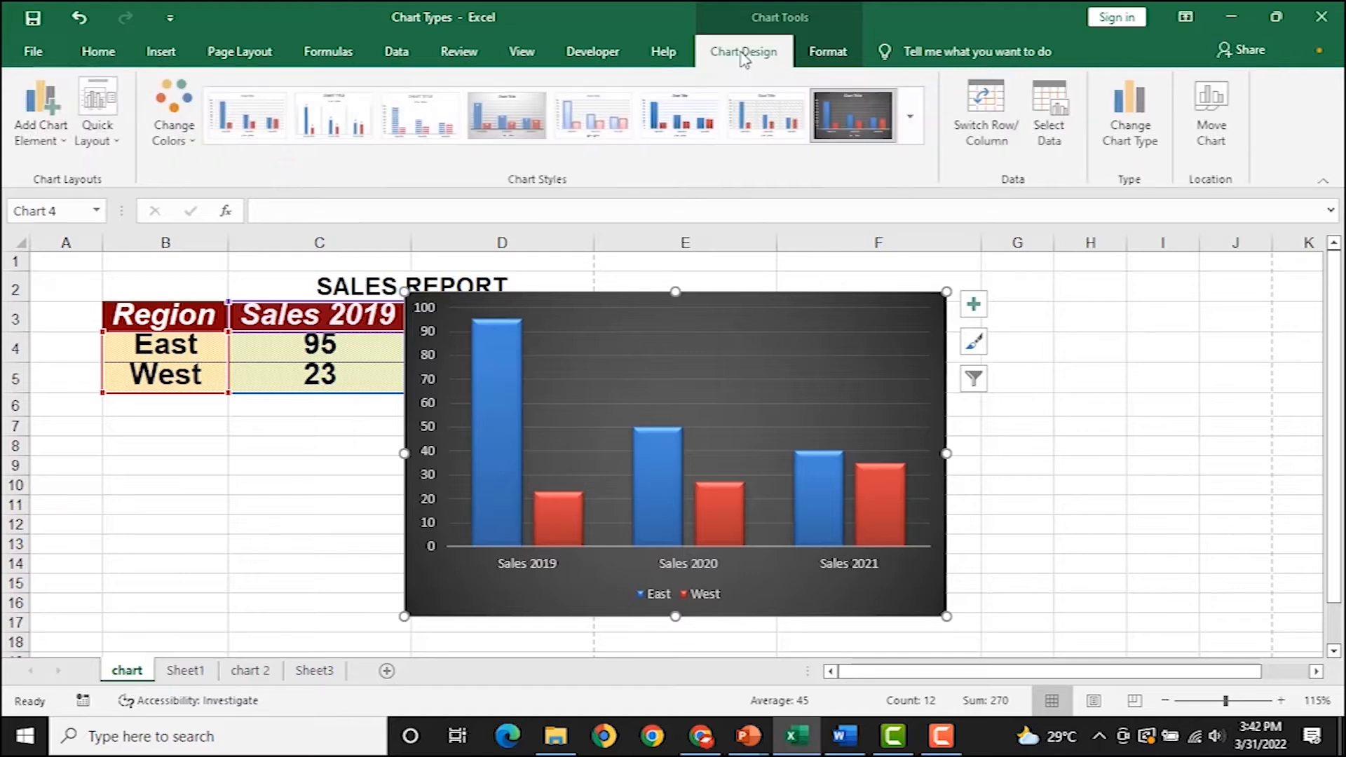
click(103, 140)
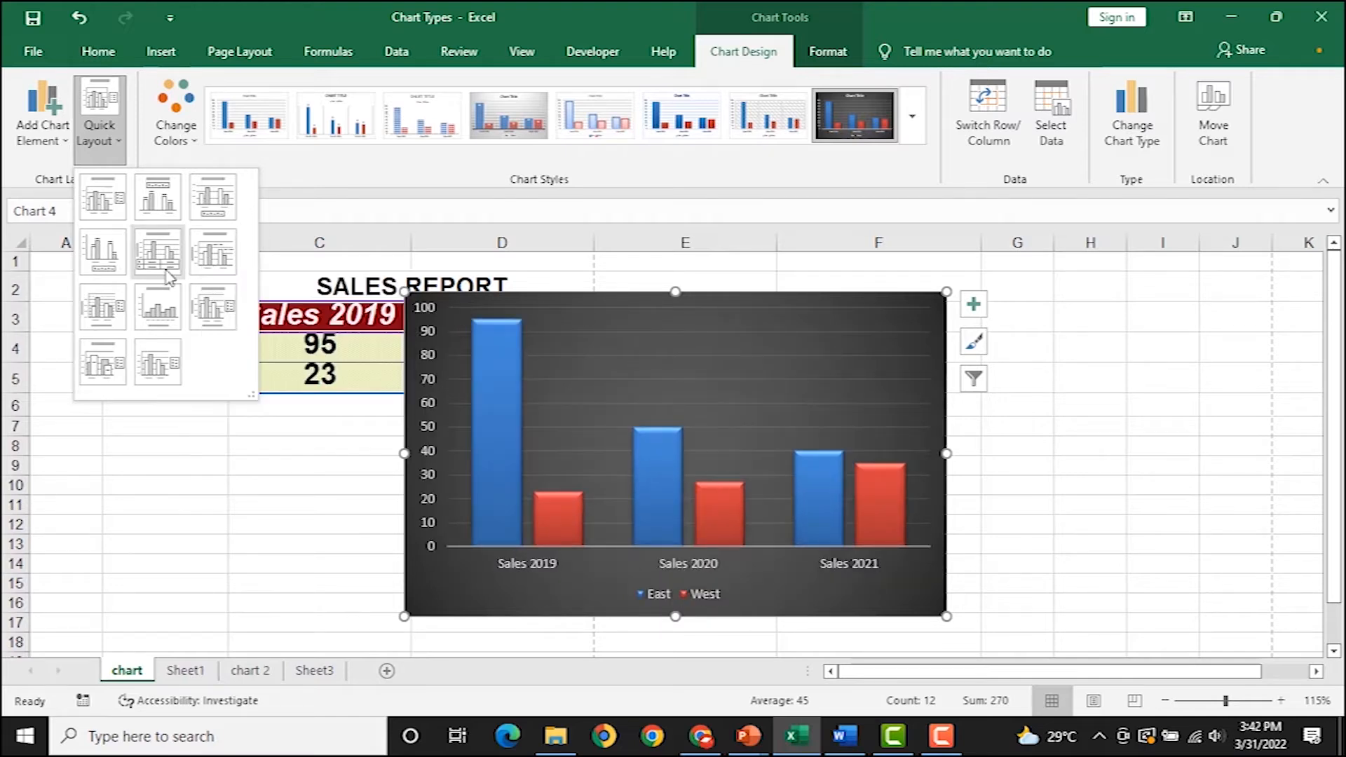
click(47, 144)
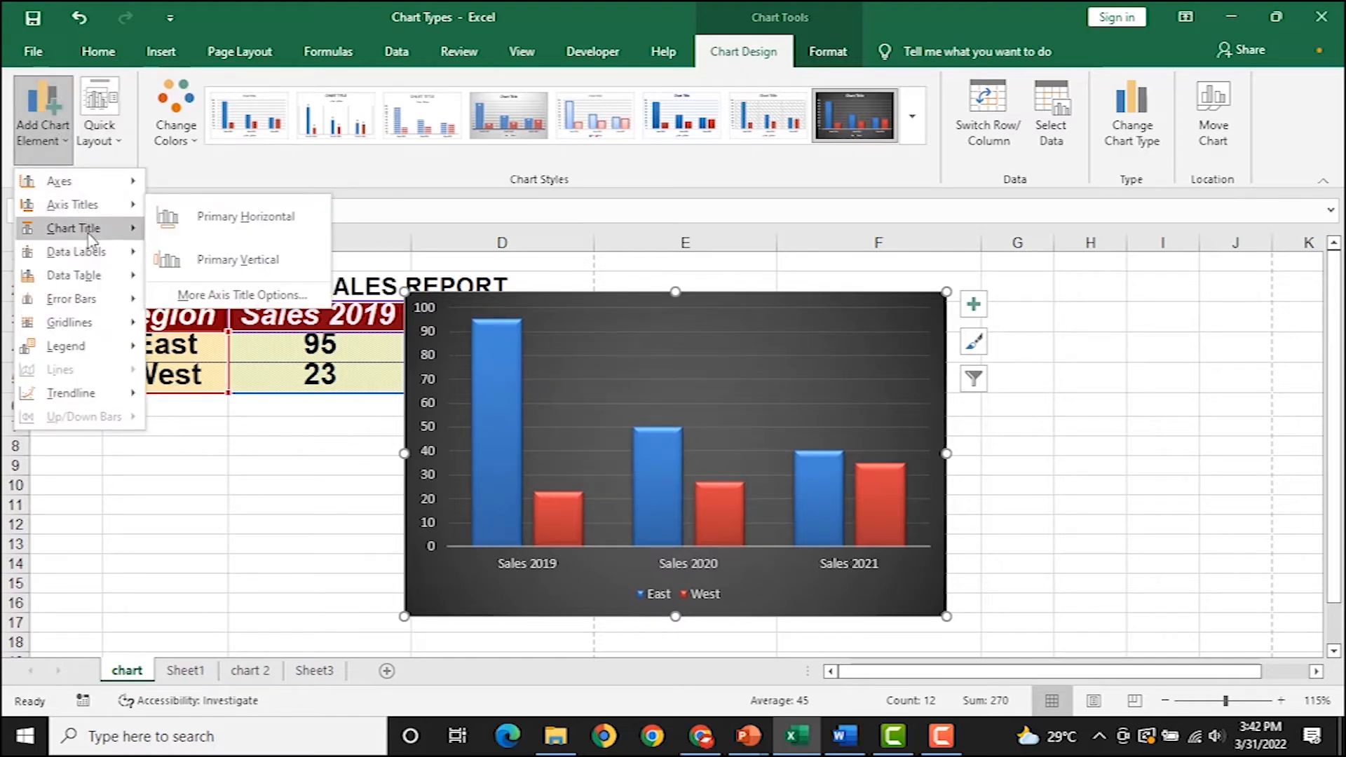
mouse_move(88, 228)
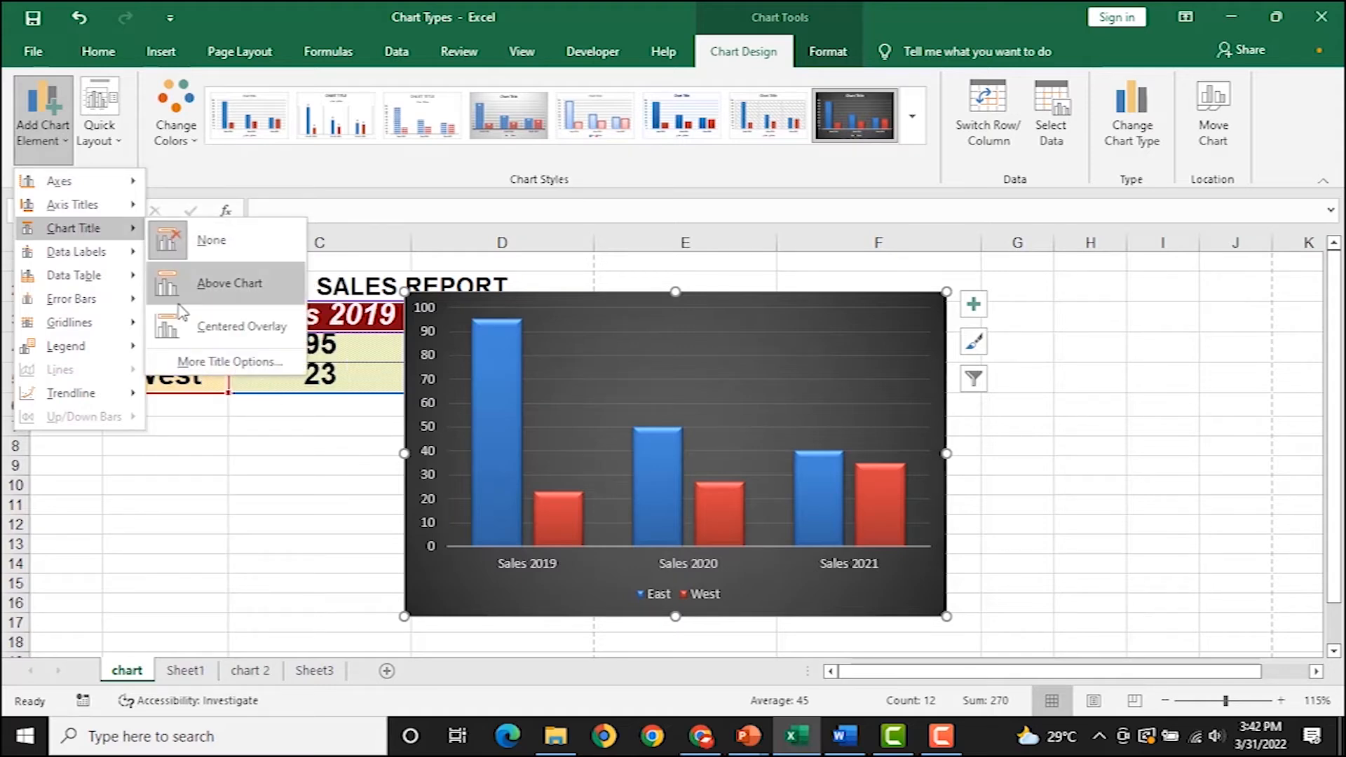
click(230, 283)
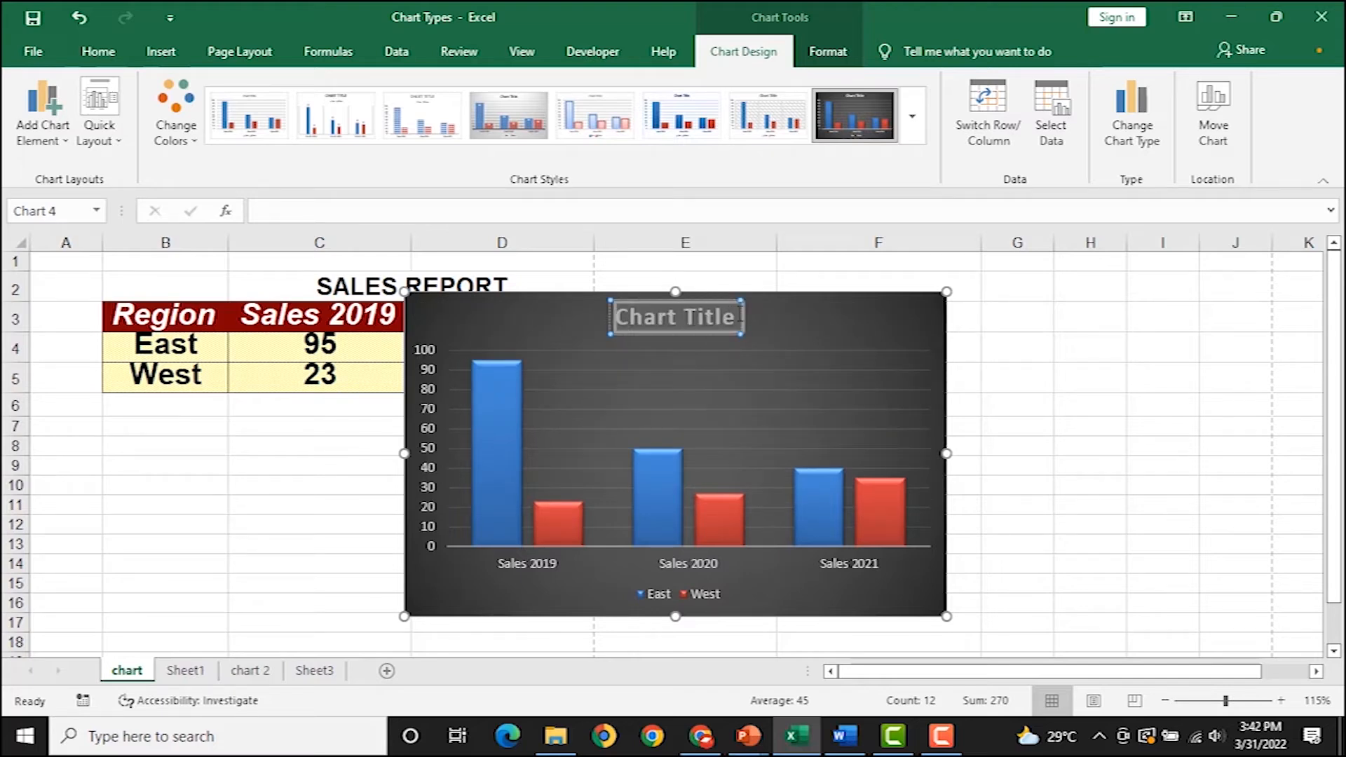
drag(735, 315, 764, 315)
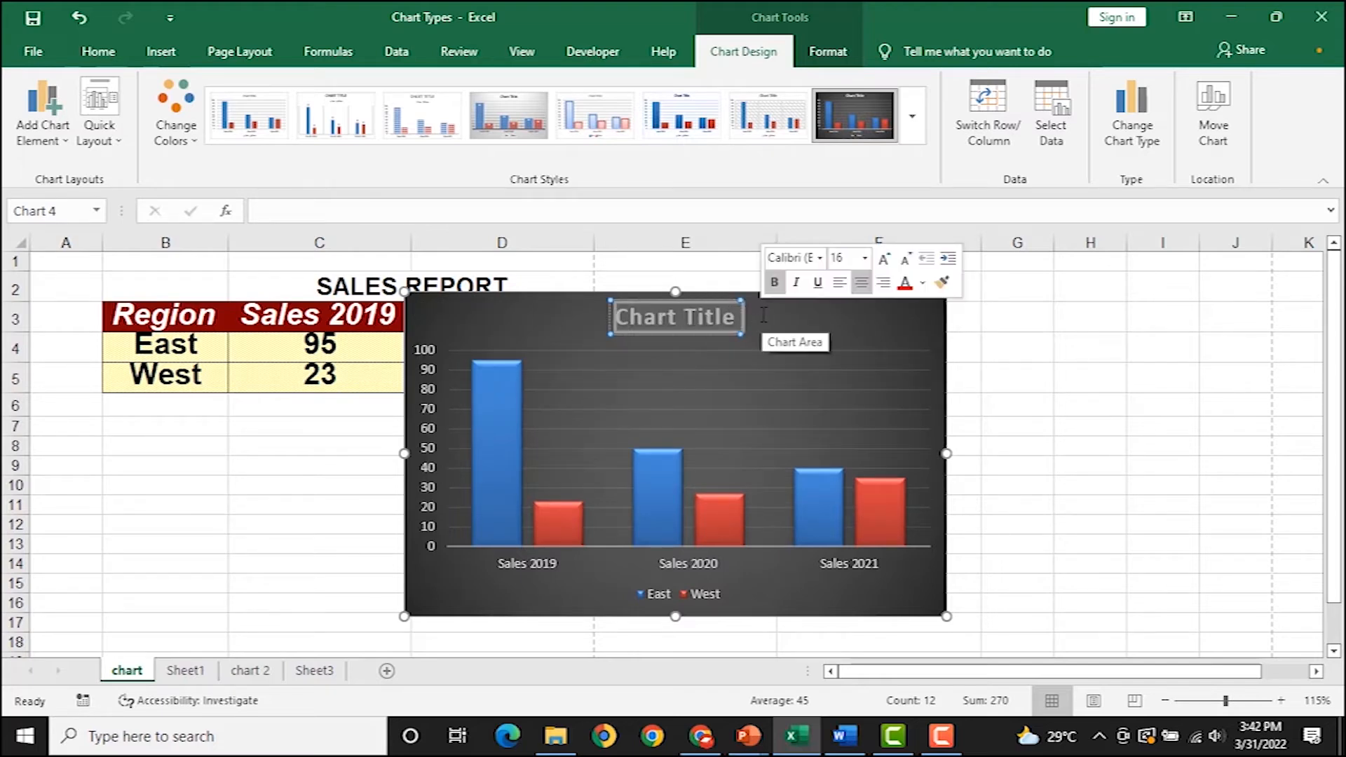
text(RET)
key(BackSpace)
text(GIONAL SALES REPORT)
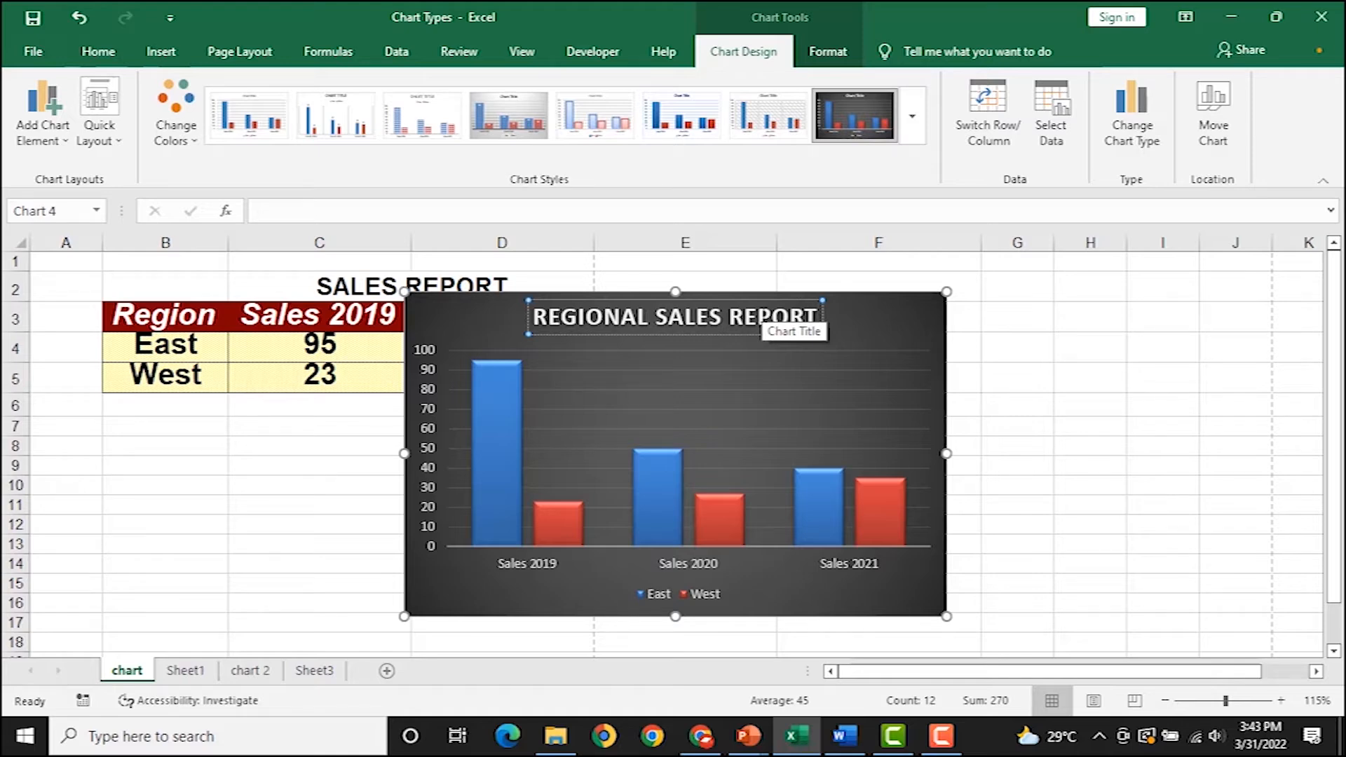
click(884, 300)
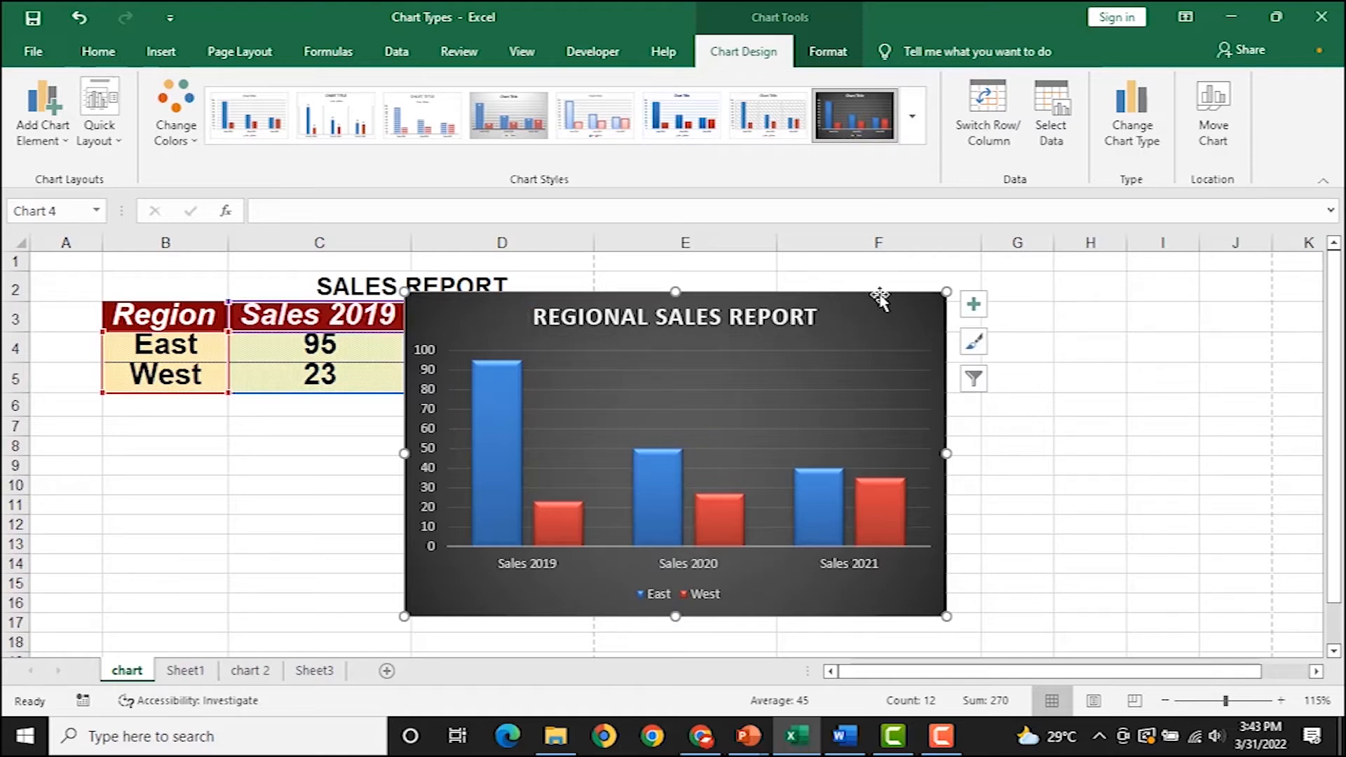
Move the chart below the table and enter the heading SALES 2022 in F3.
drag(880, 298, 858, 401)
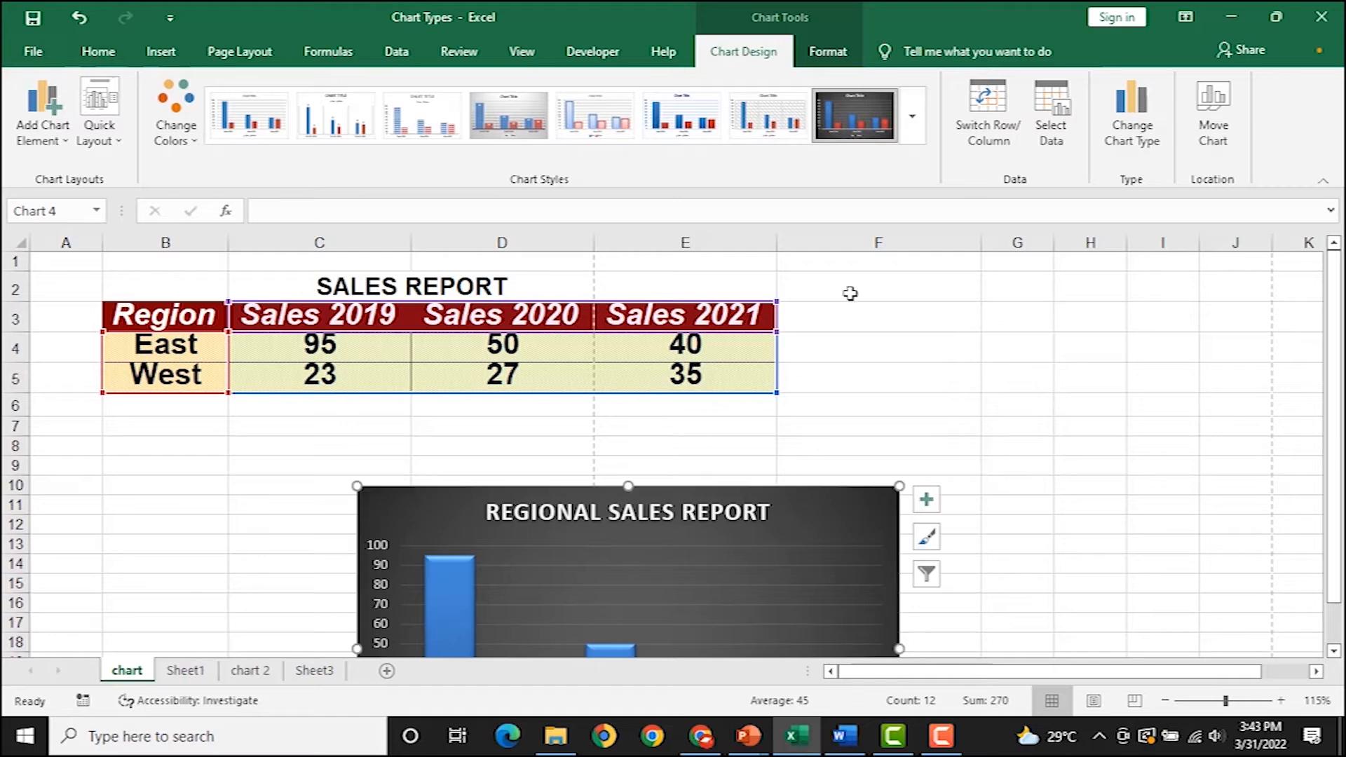
click(845, 304)
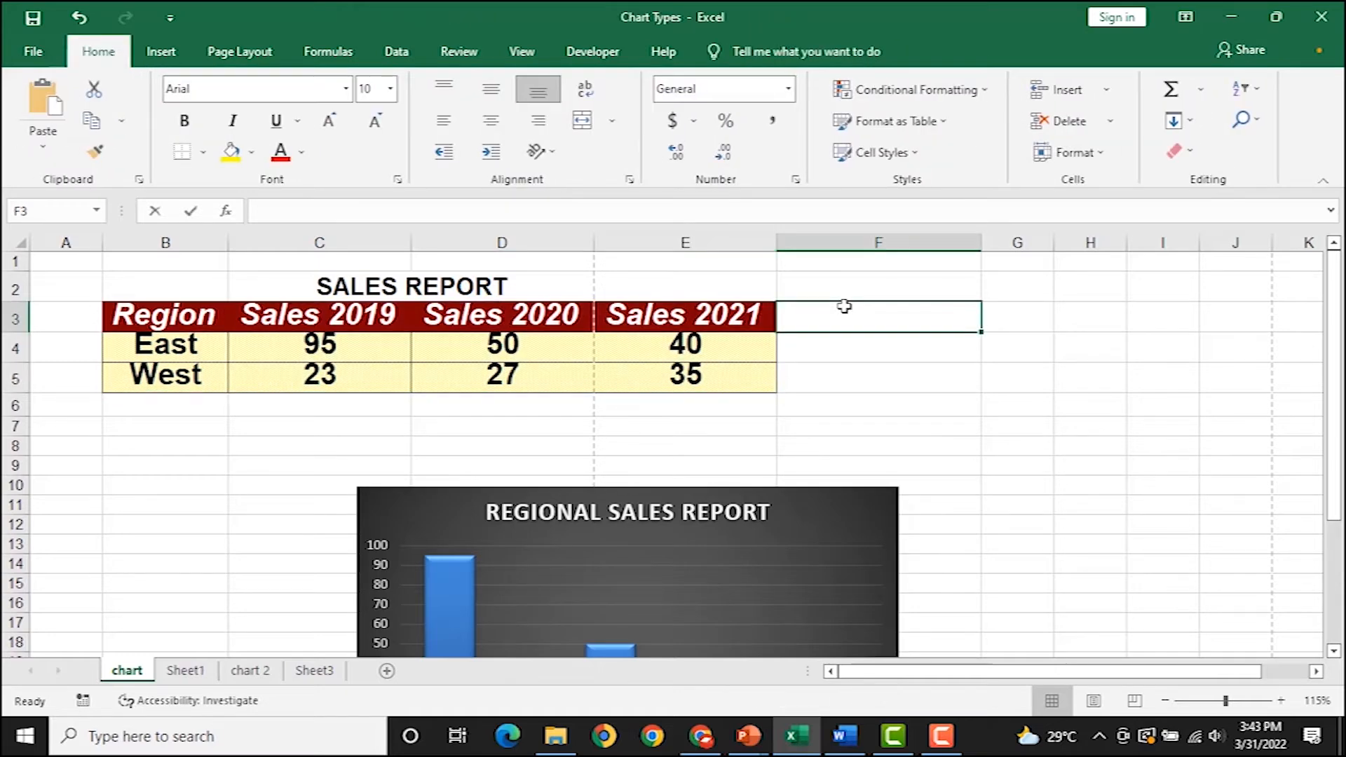
text(SALES )
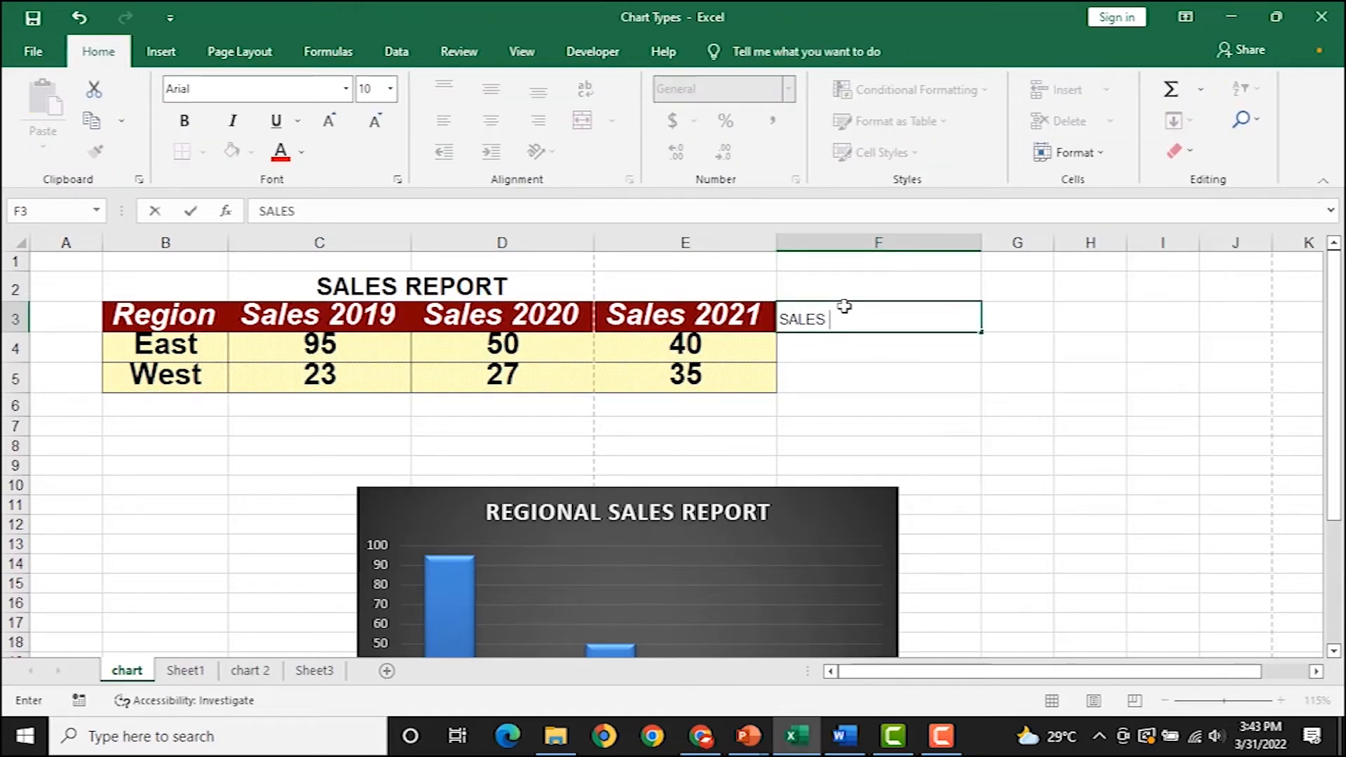
text(2022)
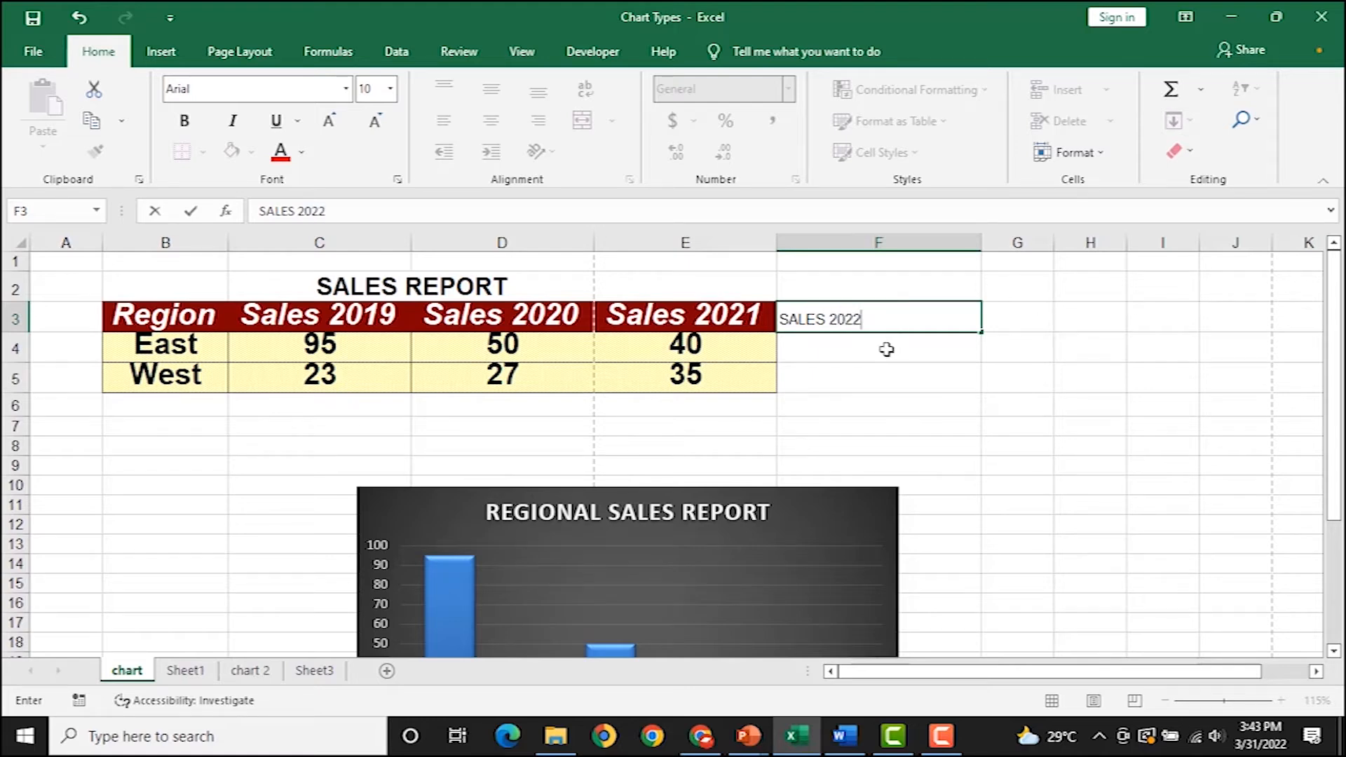
key(ctrl+Return)
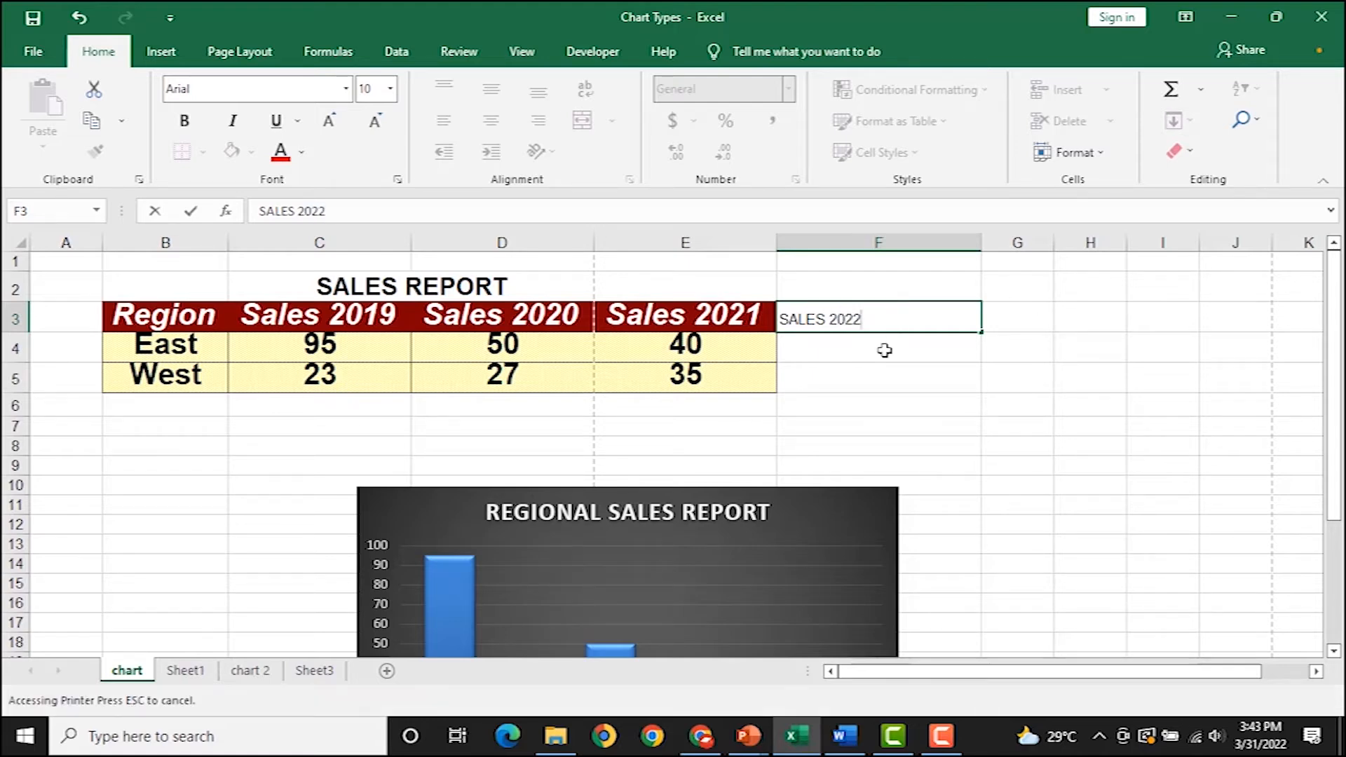
Enter 60 for East in F4 and 40 for West in F5.
key(Return)
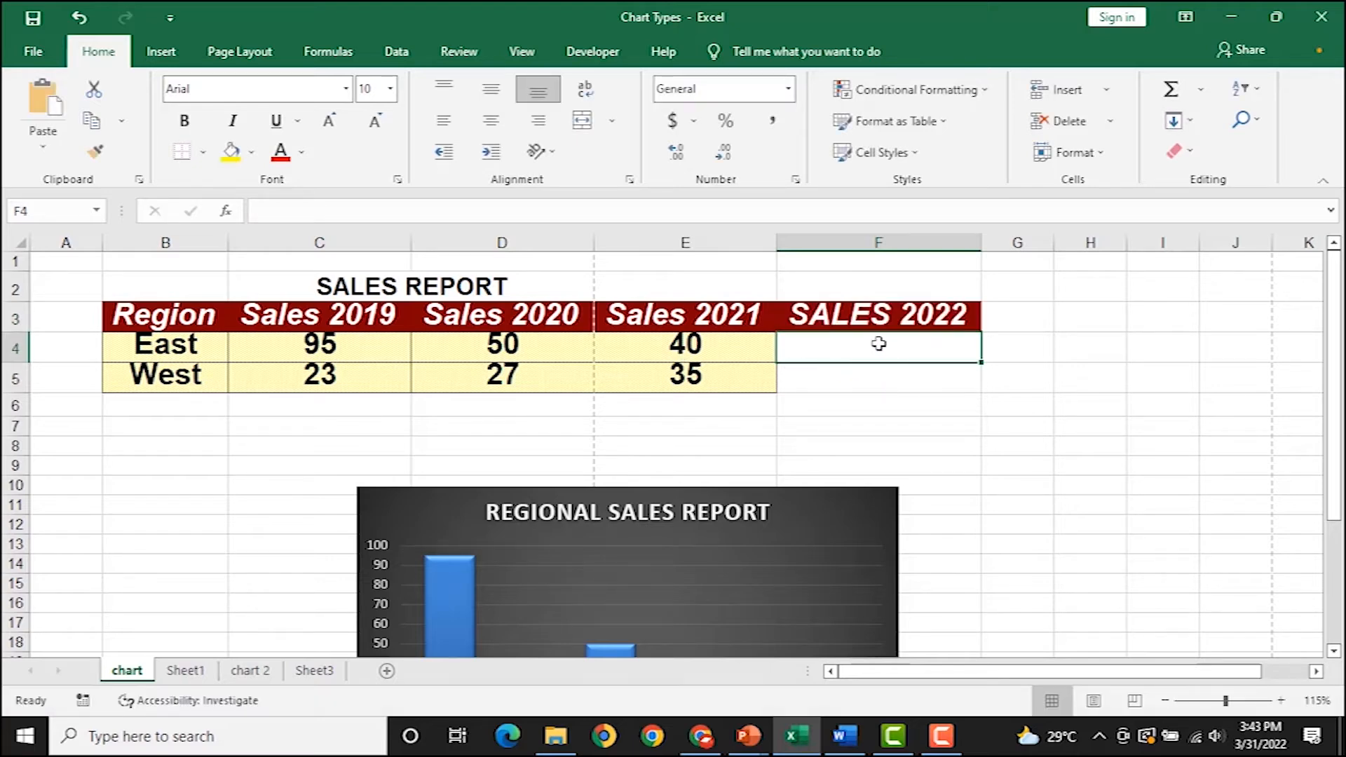
text(60)
key(Return)
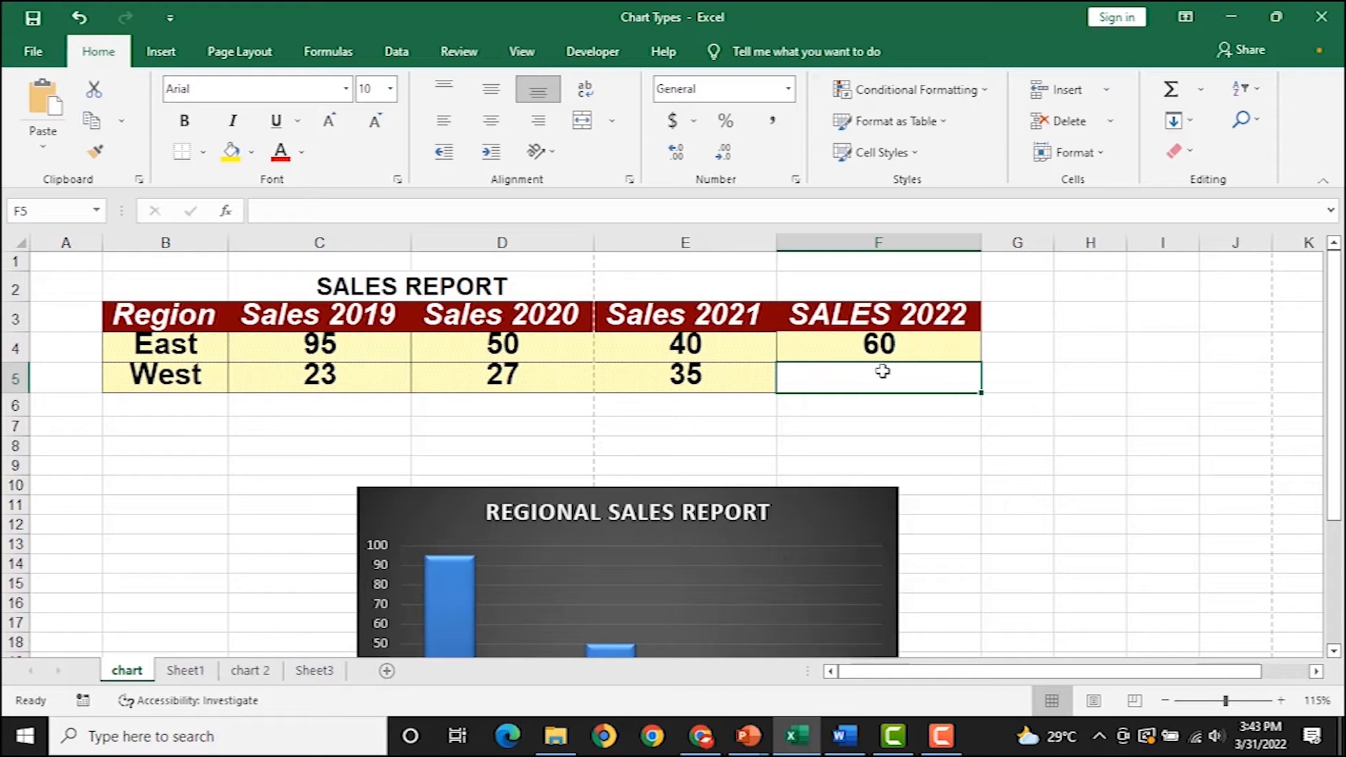
text(40)
click(987, 443)
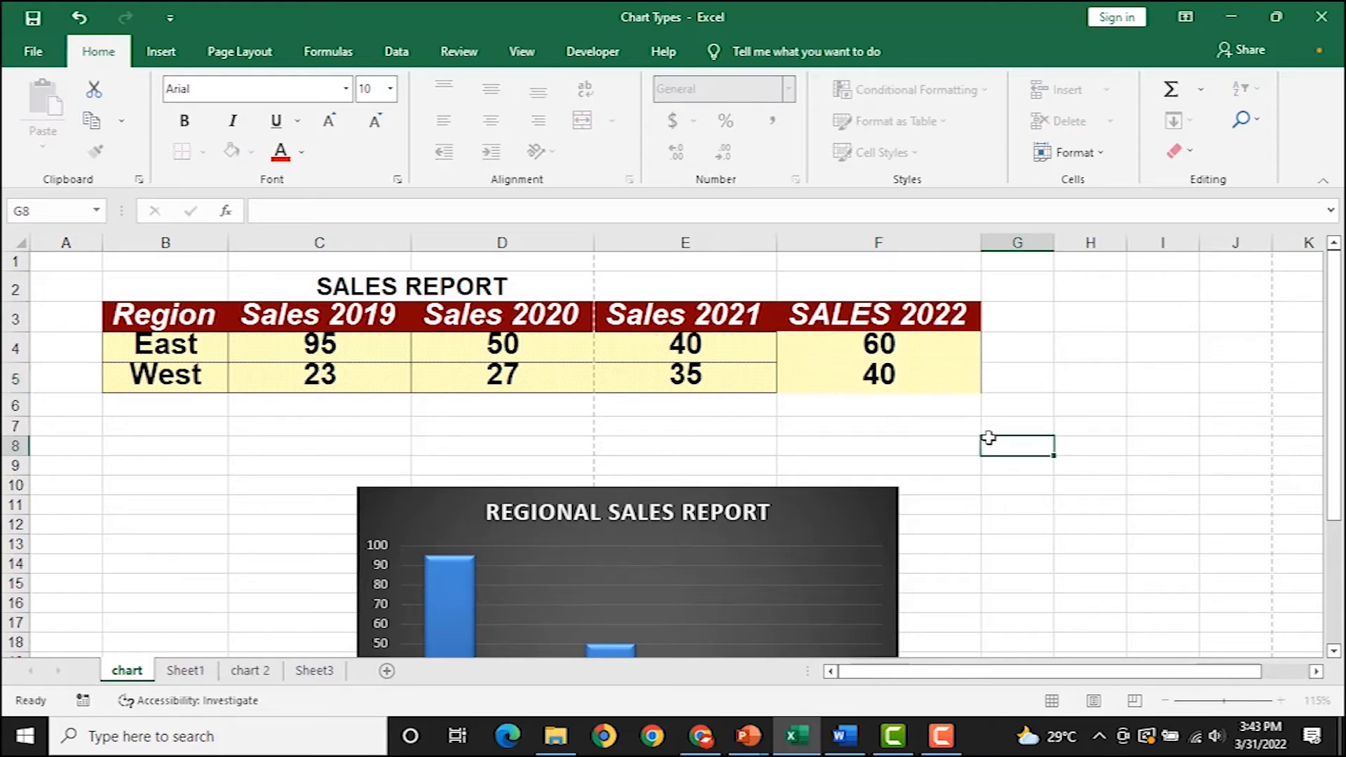
scroll(634, 428, down, 3)
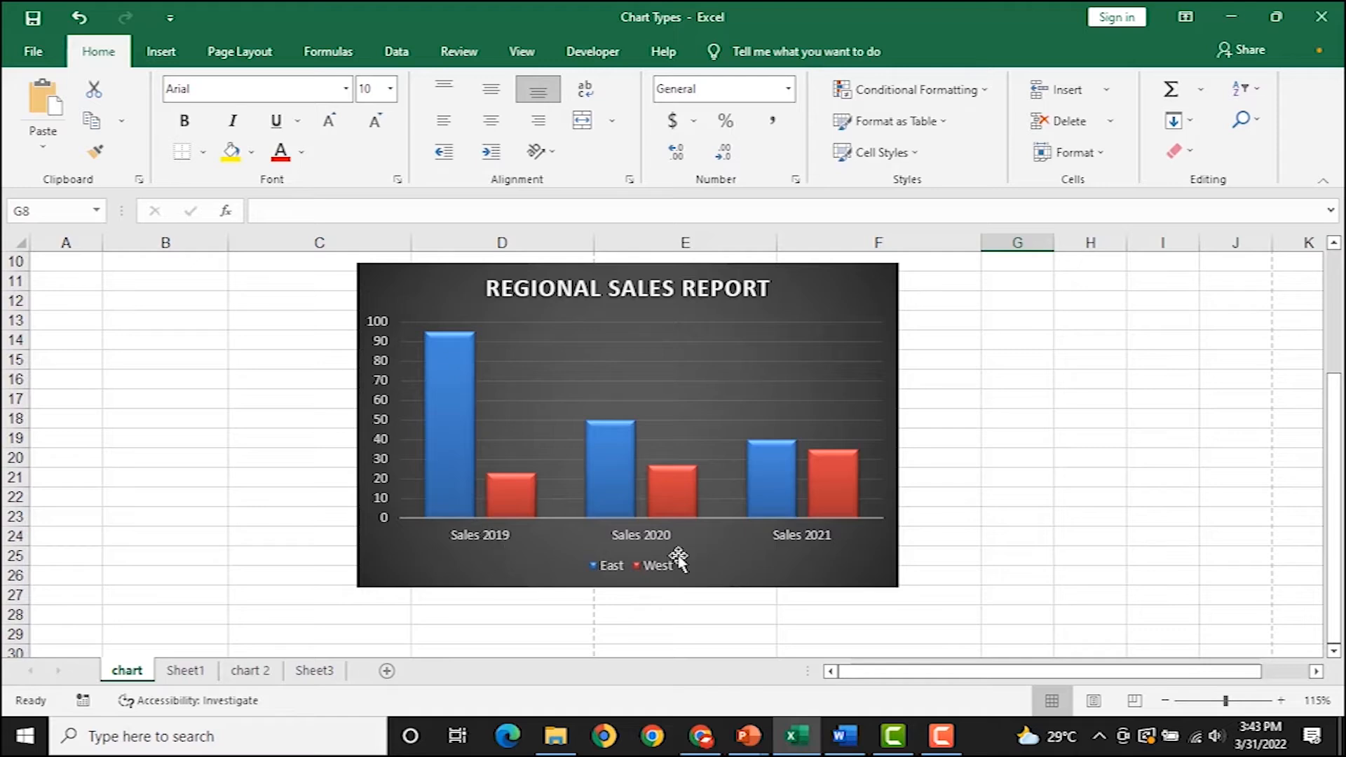
scroll(815, 540, up, 3)
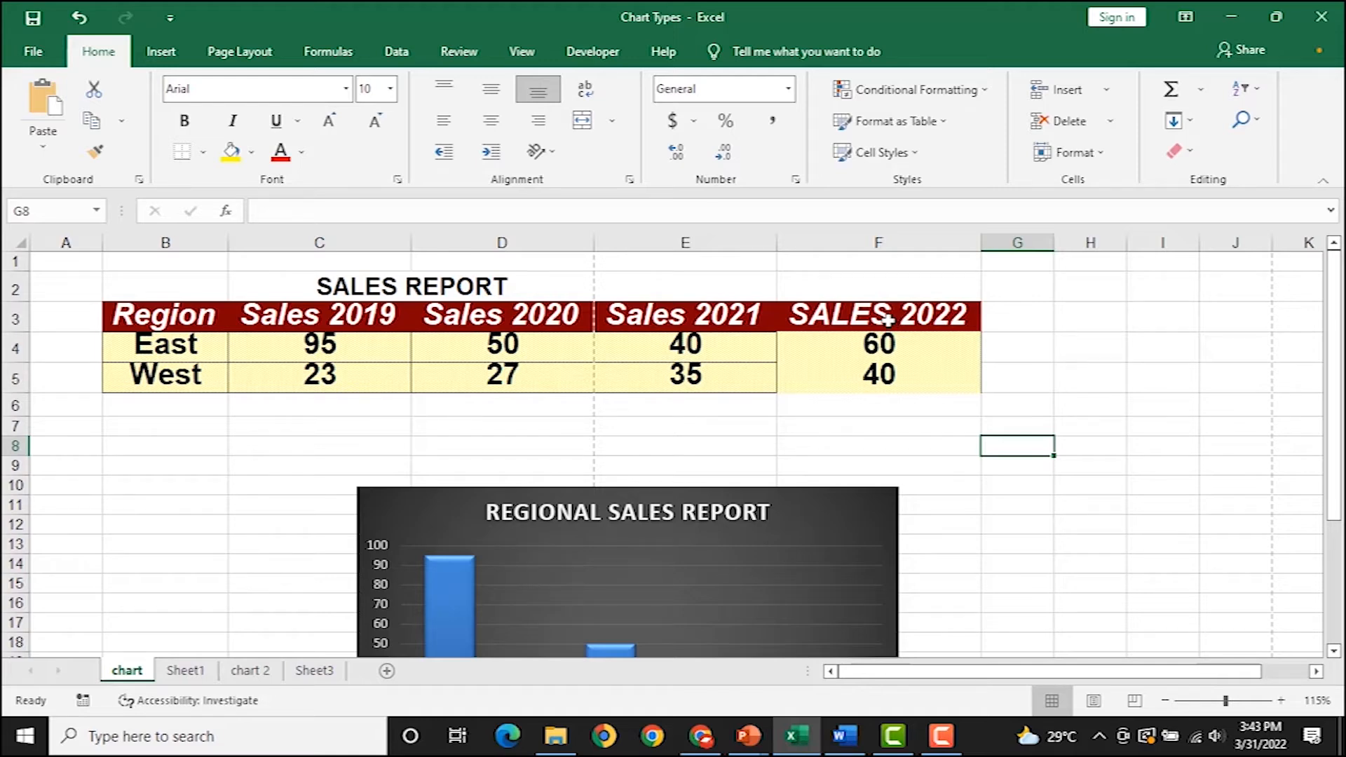
Copy F3:F5 and paste the SALES 2022 data into the Regional Sales Report chart.
drag(887, 311, 875, 387)
drag(874, 394, 876, 373)
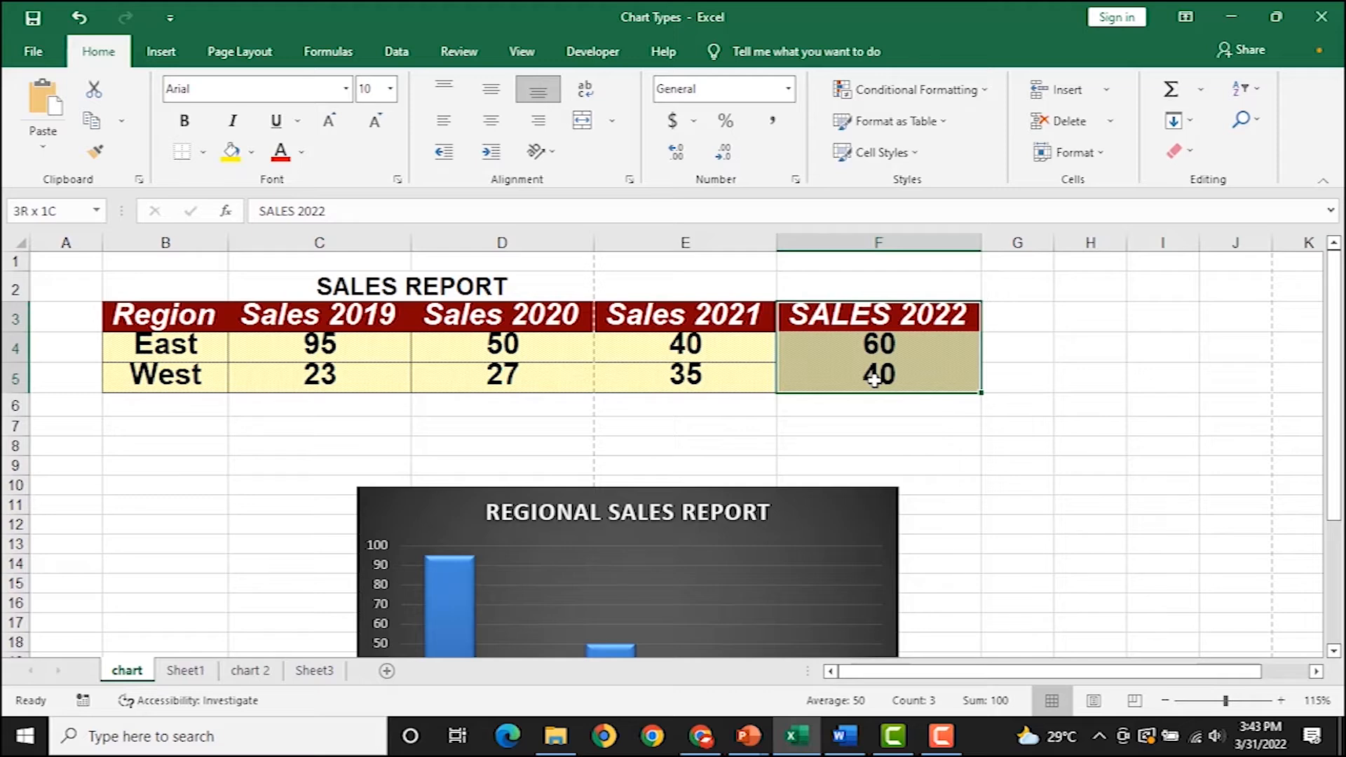
key(ctrl+c)
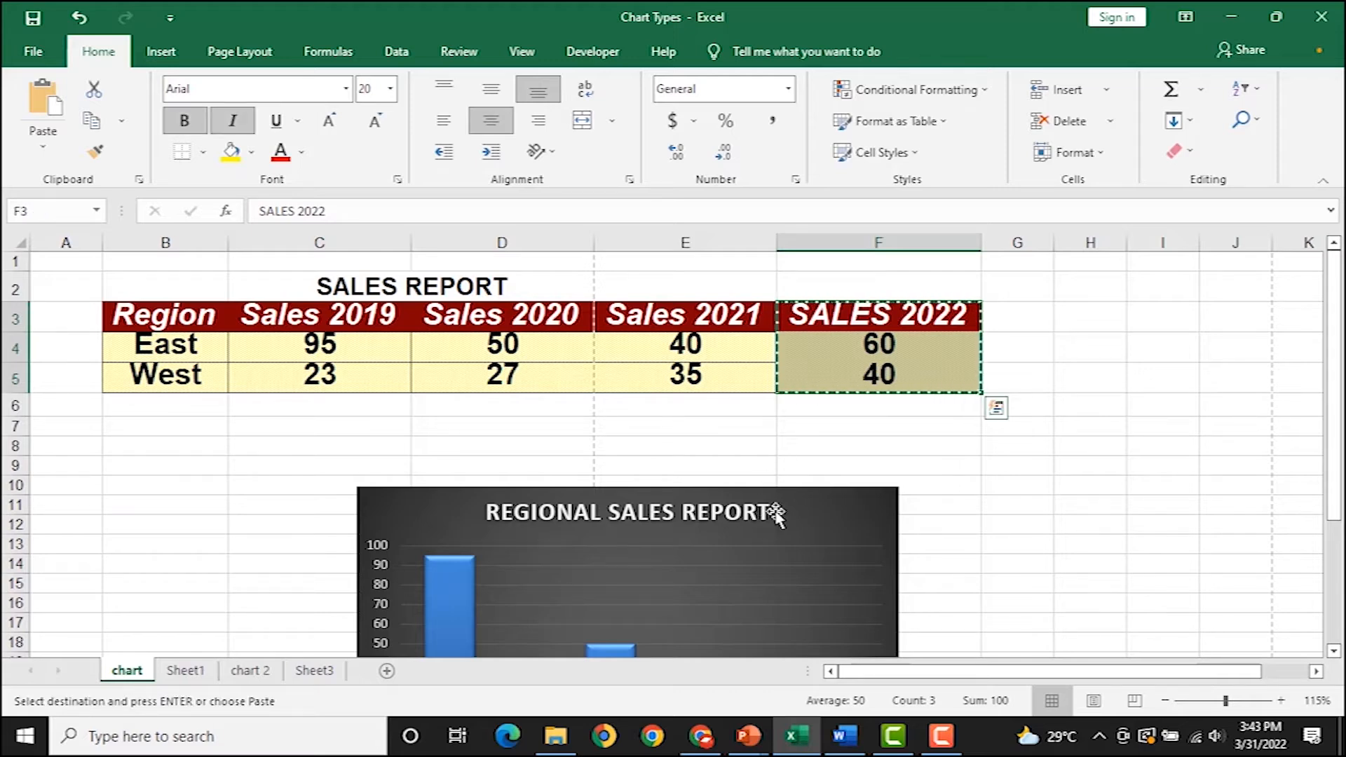
click(809, 520)
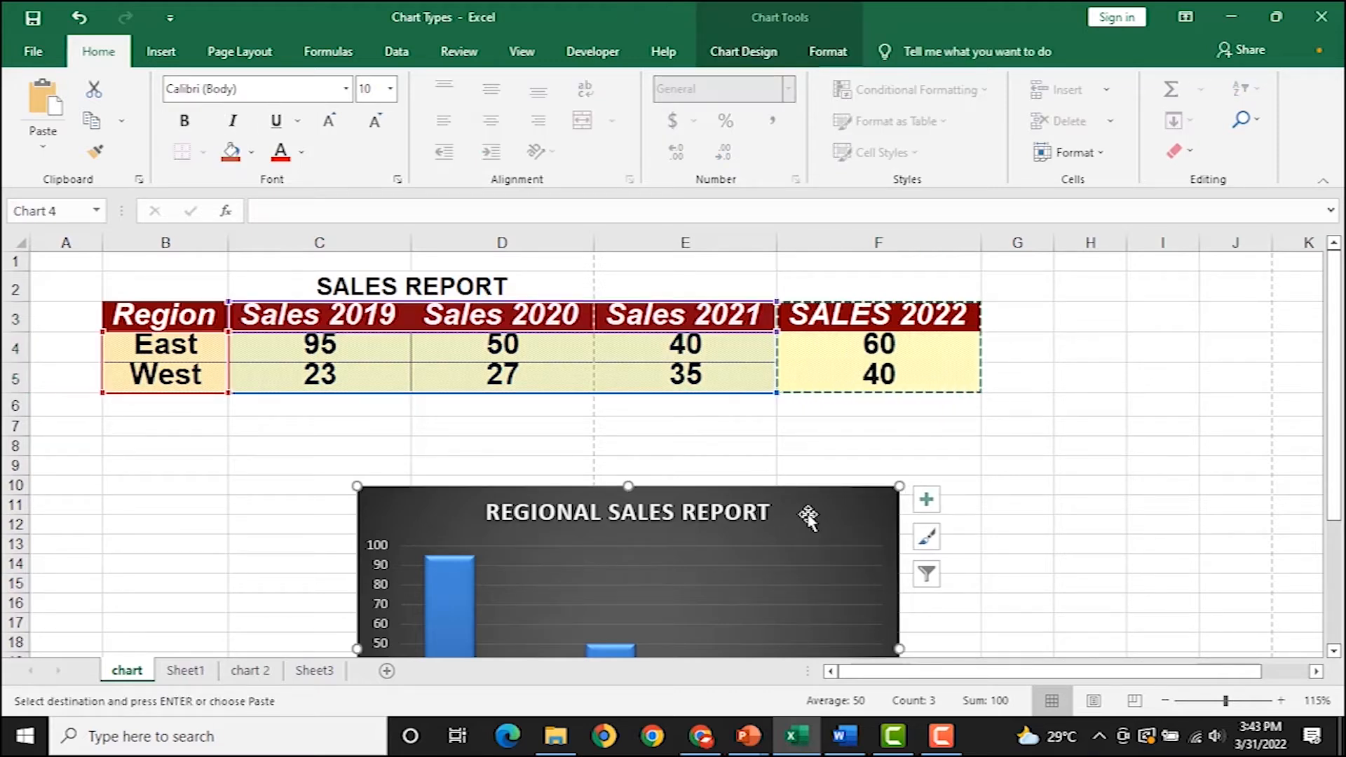
key(ctrl+v)
scroll(775, 508, down, 3)
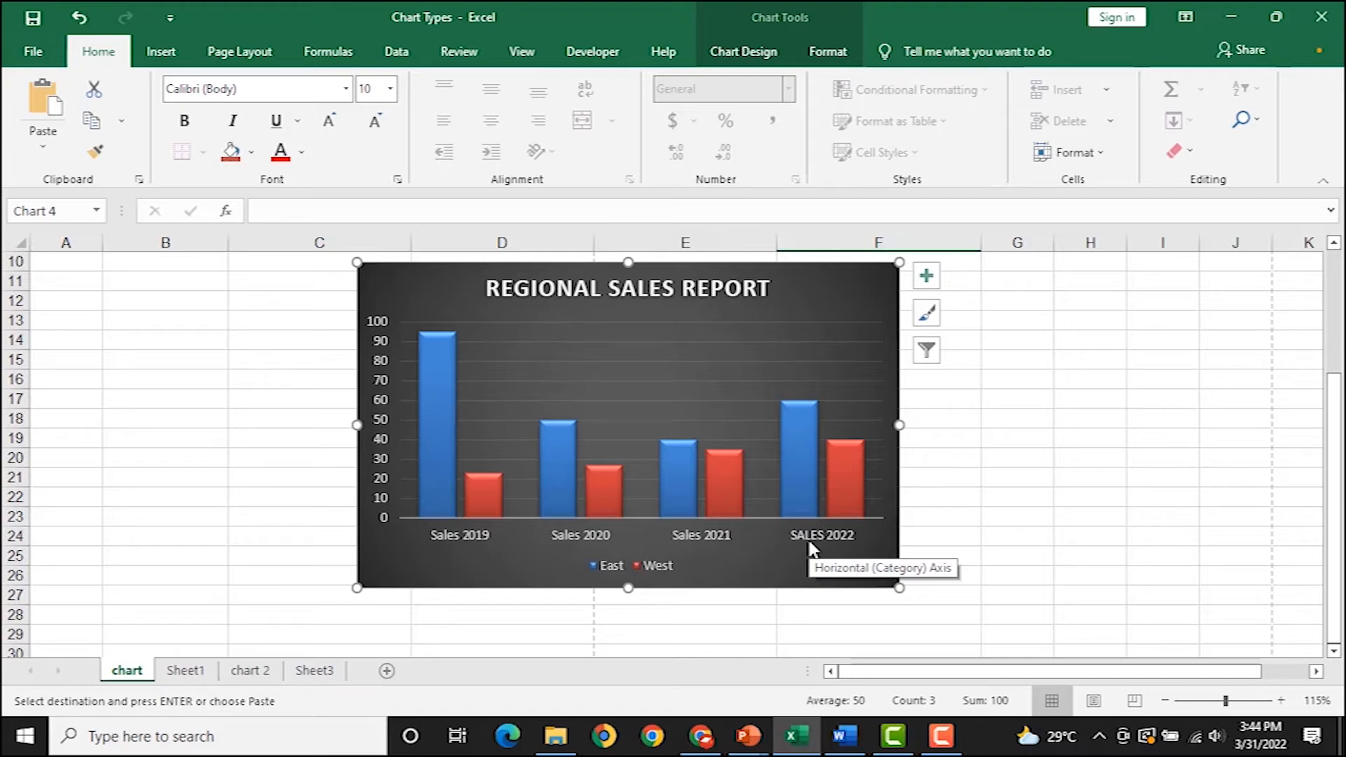
scroll(645, 414, up, 2)
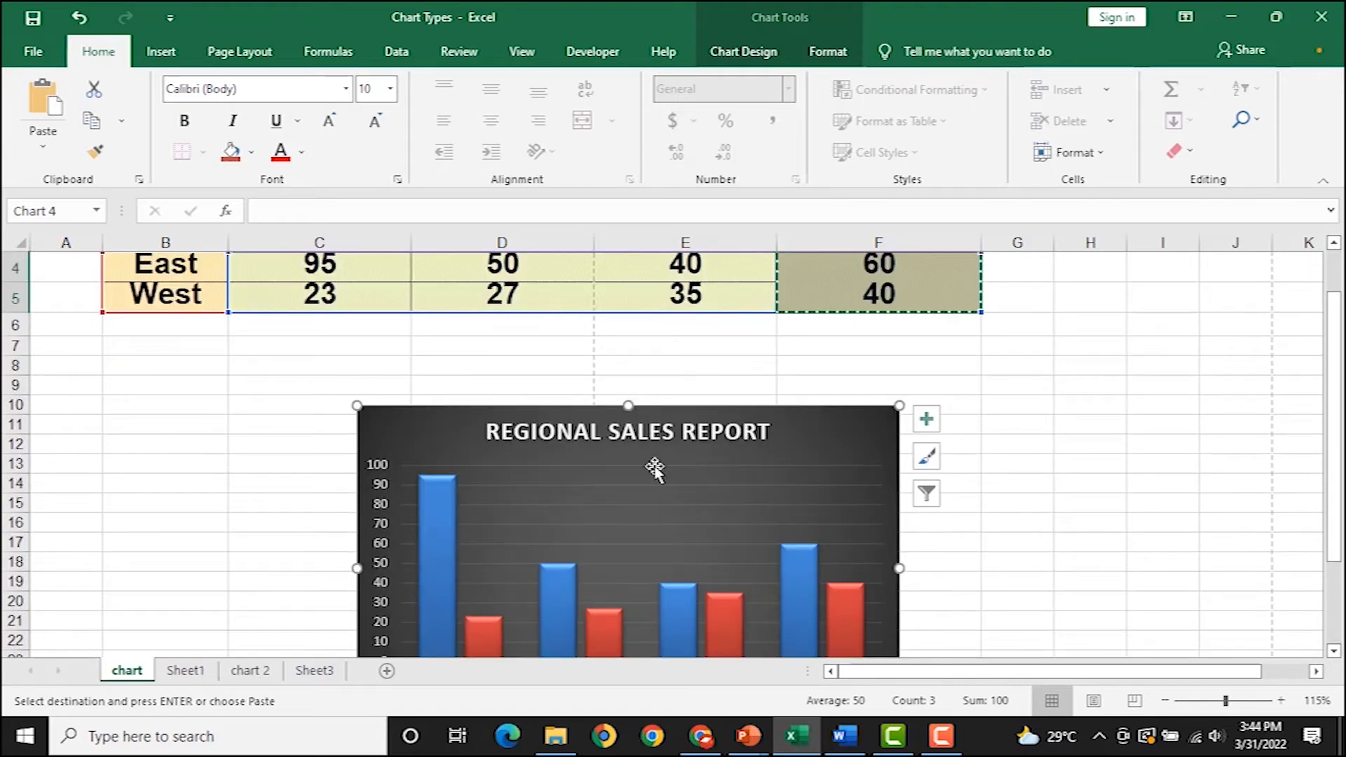
scroll(655, 470, down, 2)
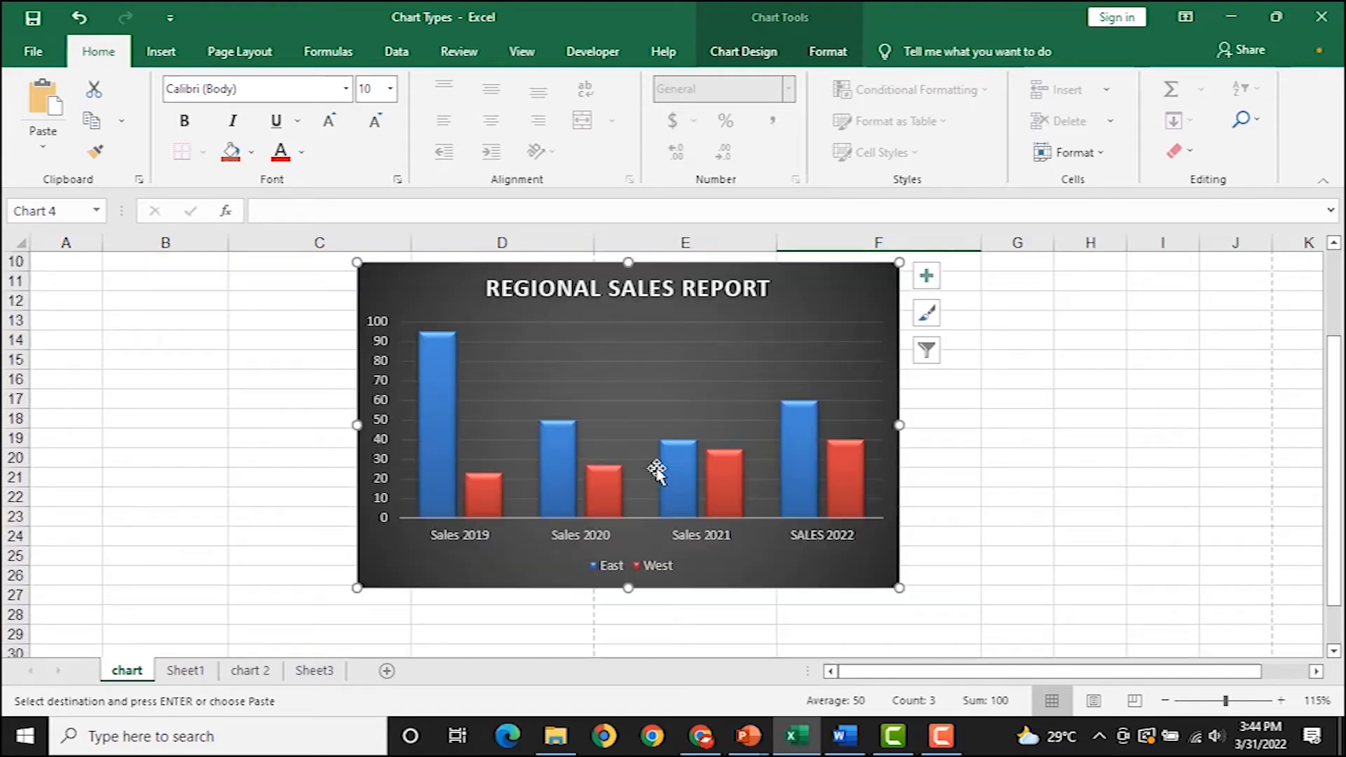
click(752, 54)
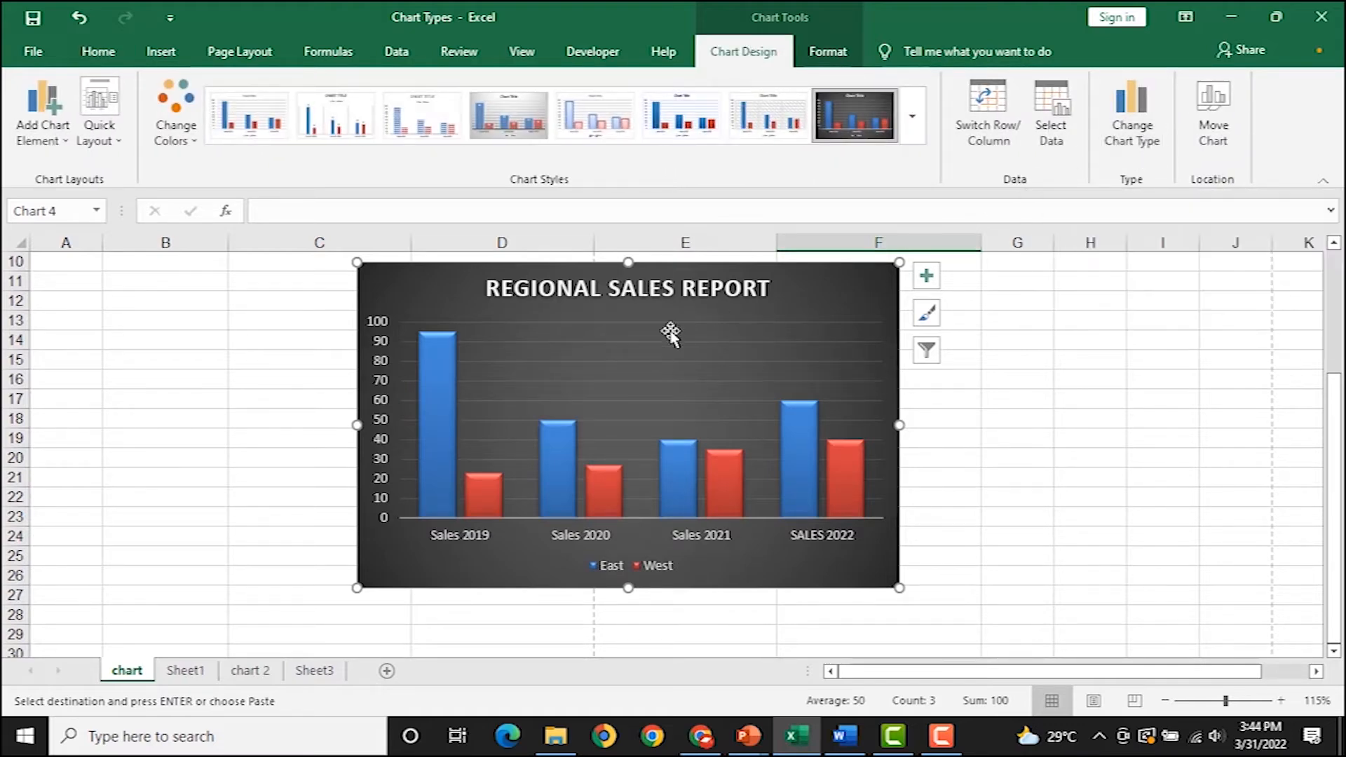
Bring up Change Chart Type from the chart's plot-area context menu.
right_click(673, 331)
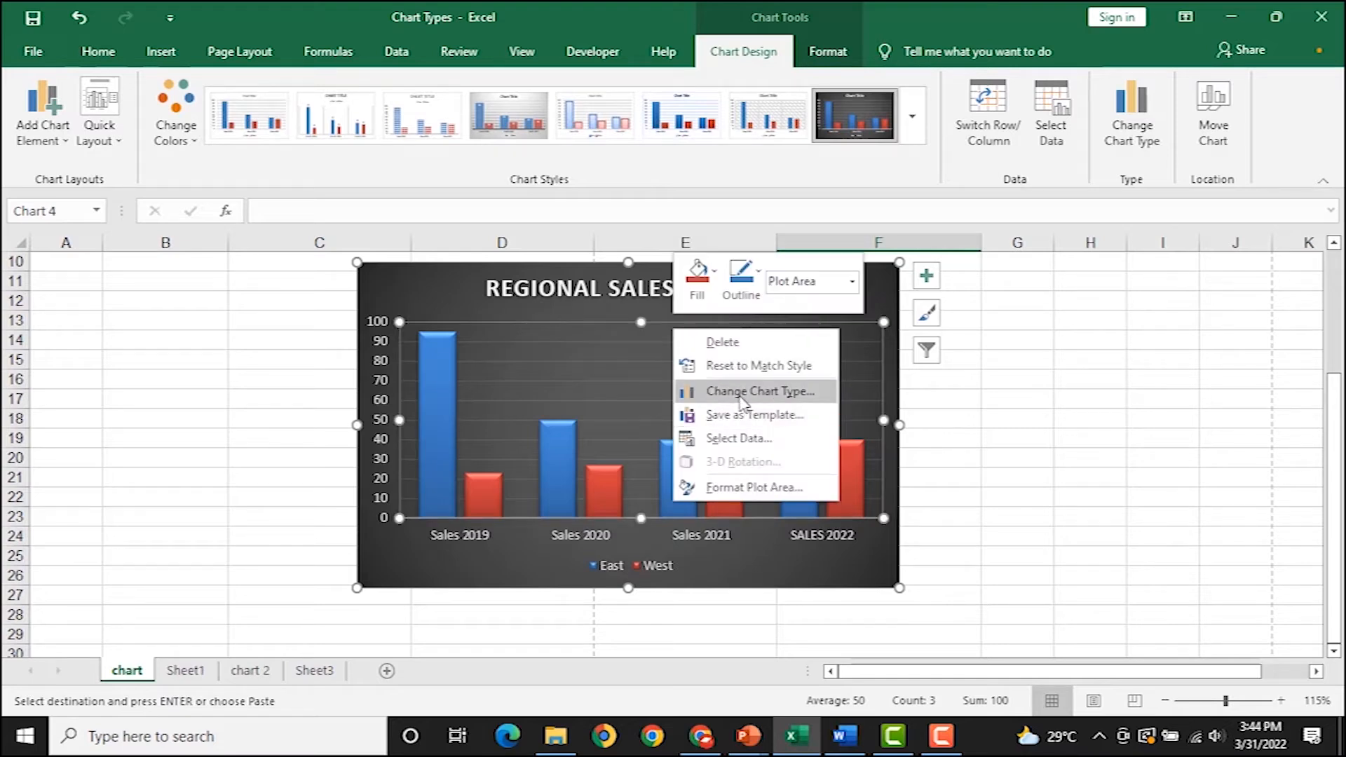
click(802, 394)
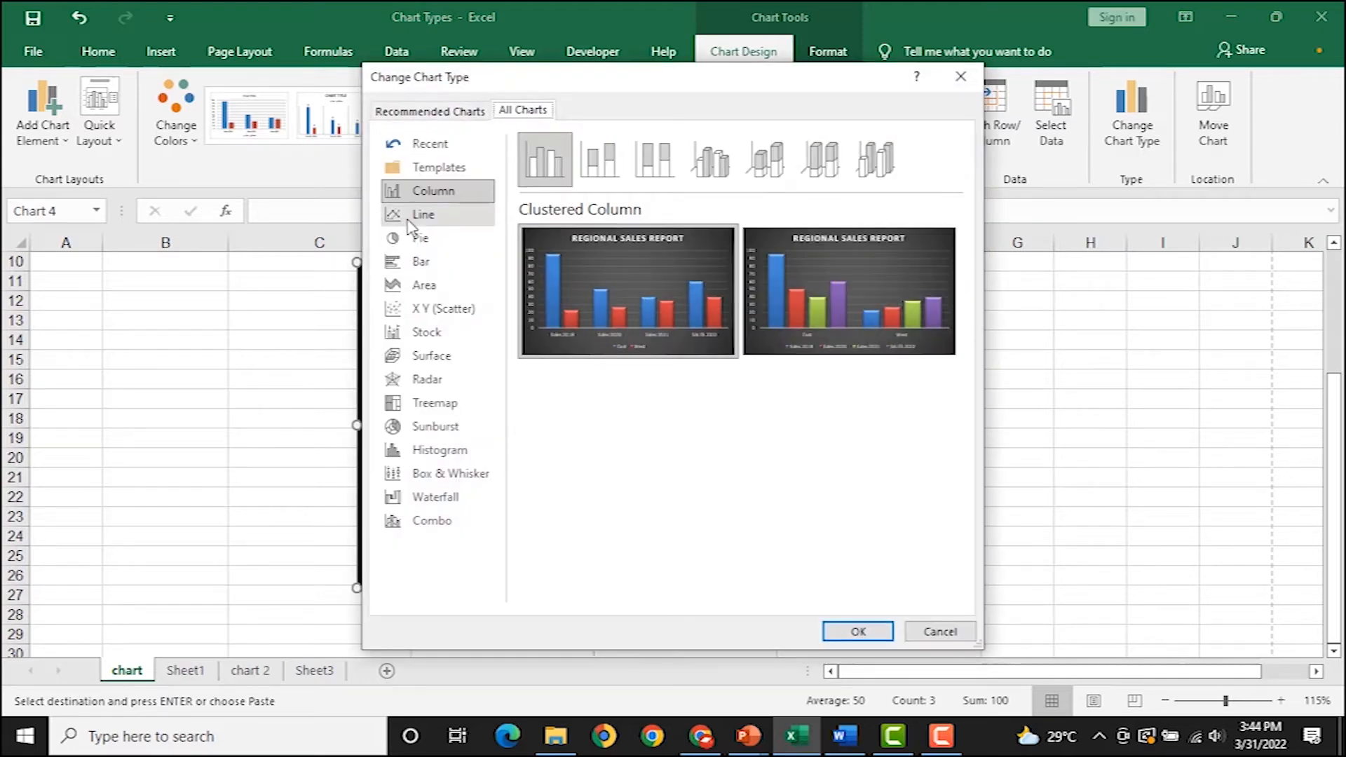
Convert the chart to a 3-D Pie, keeping its dark style.
click(446, 244)
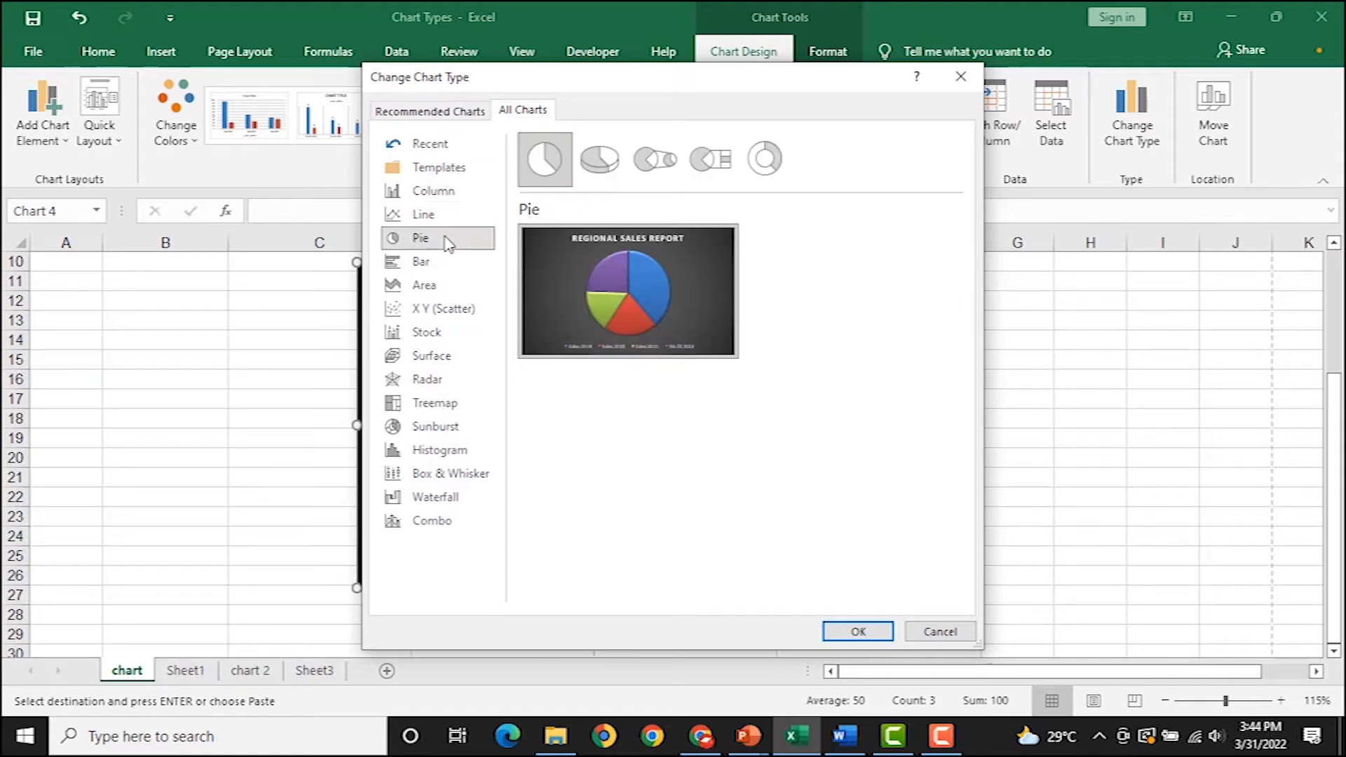
click(604, 160)
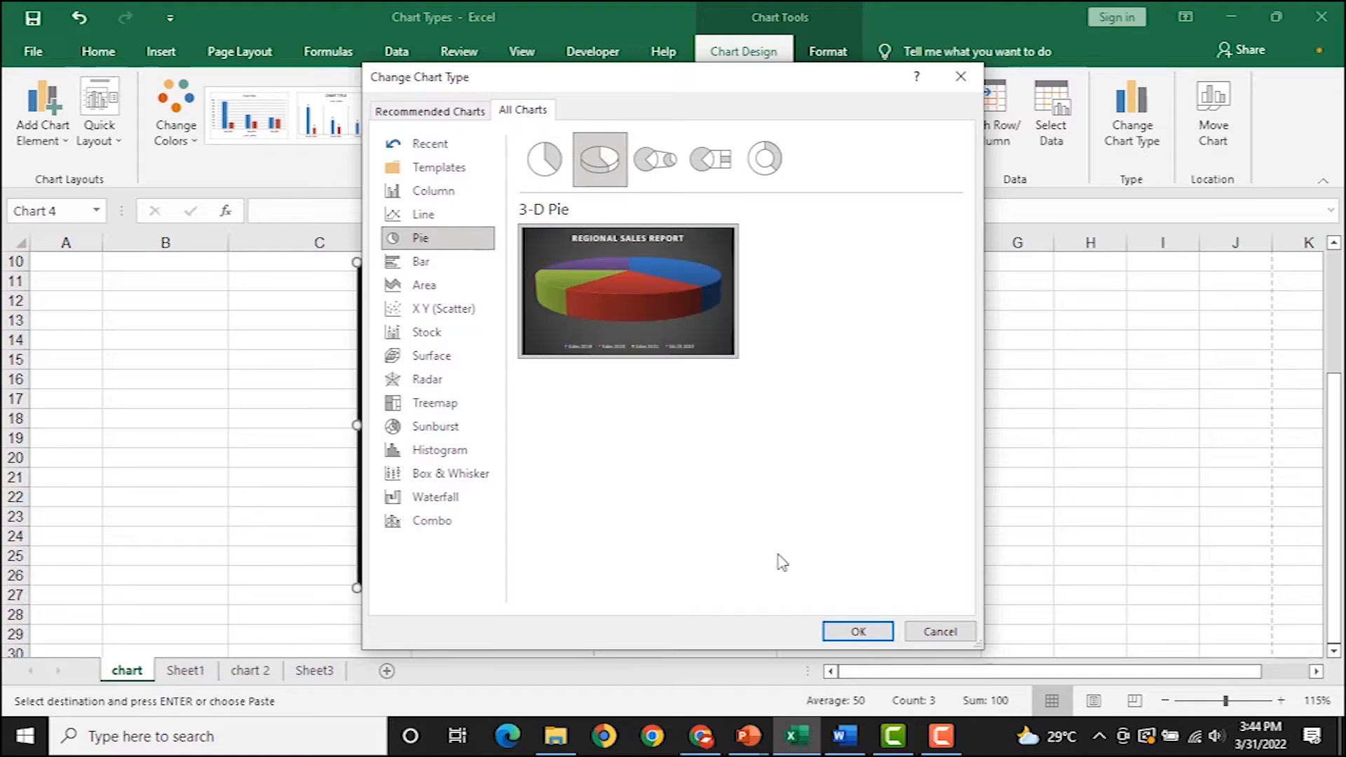
click(857, 633)
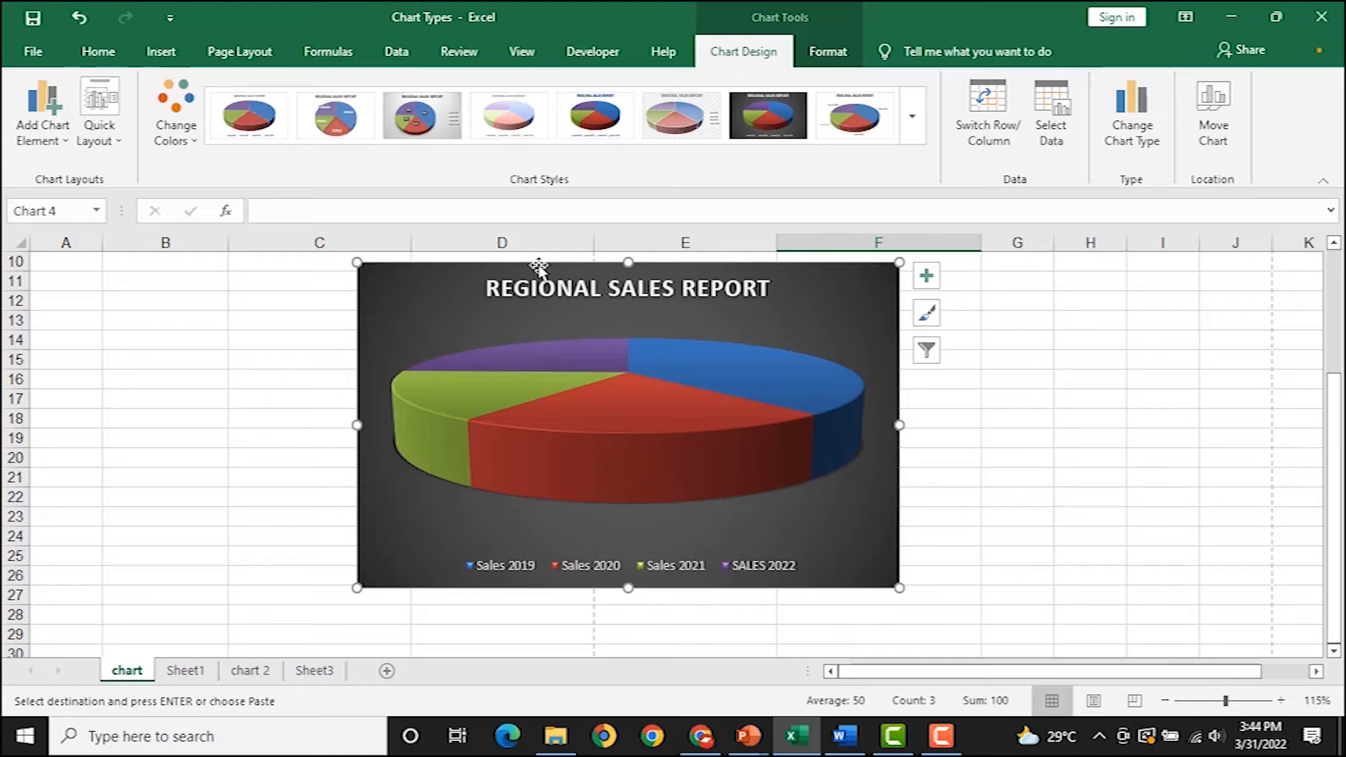
click(913, 117)
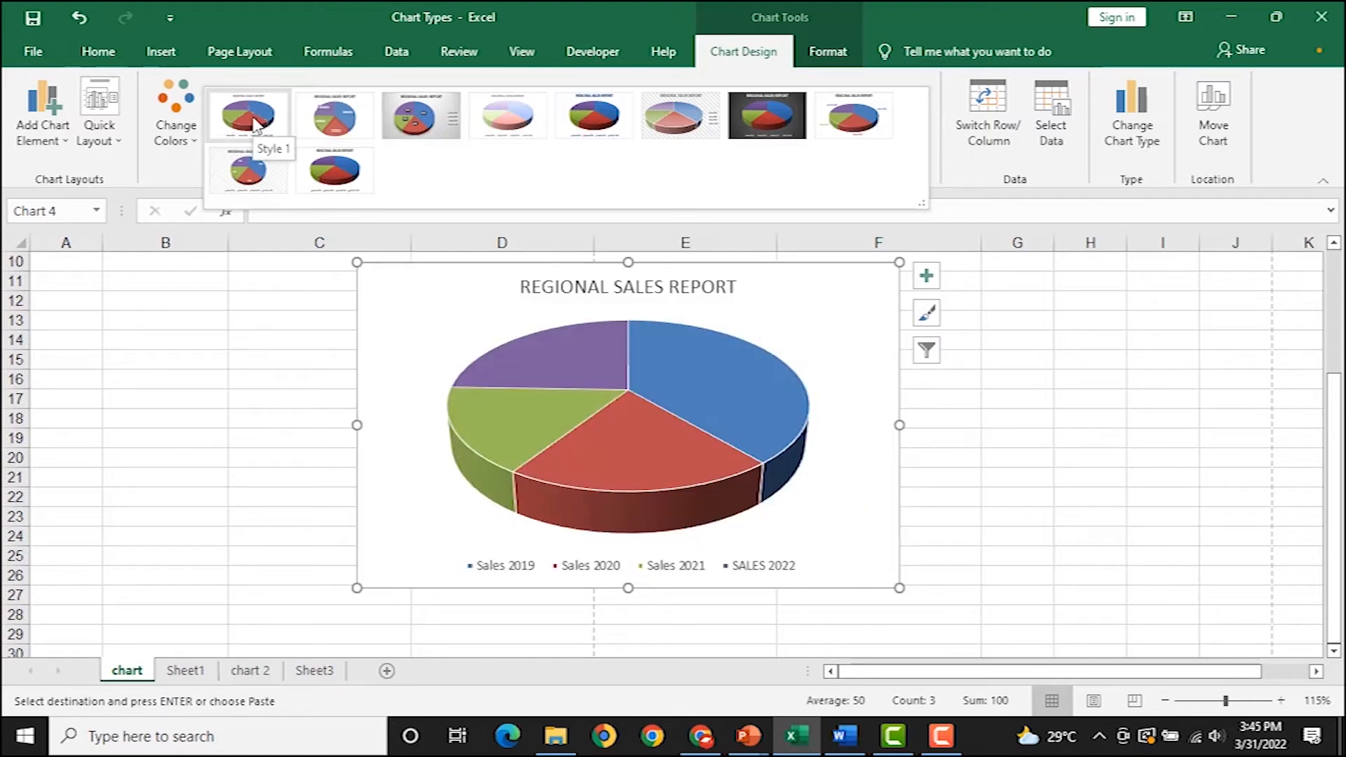
click(303, 315)
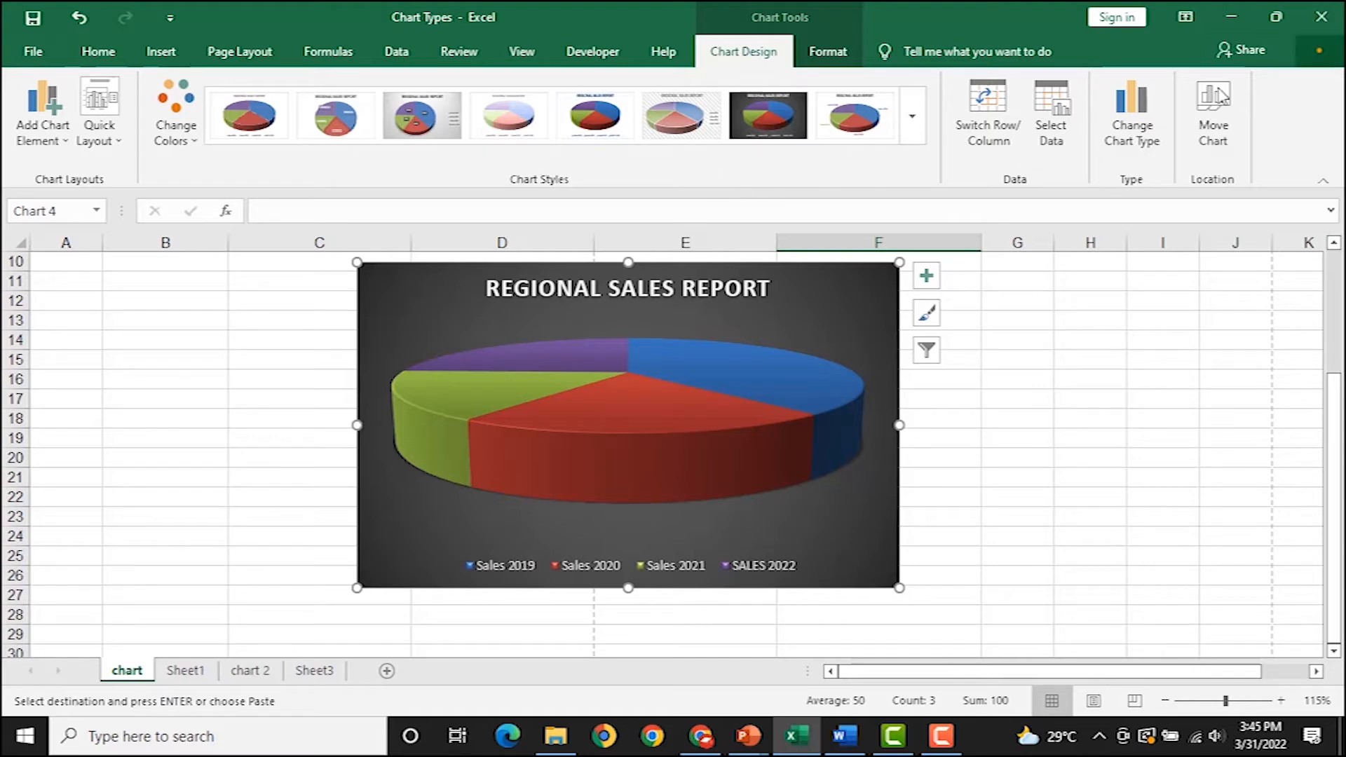
Switch the chart back to Clustered Column, showing East and West bars for 2019–2022.
click(1133, 107)
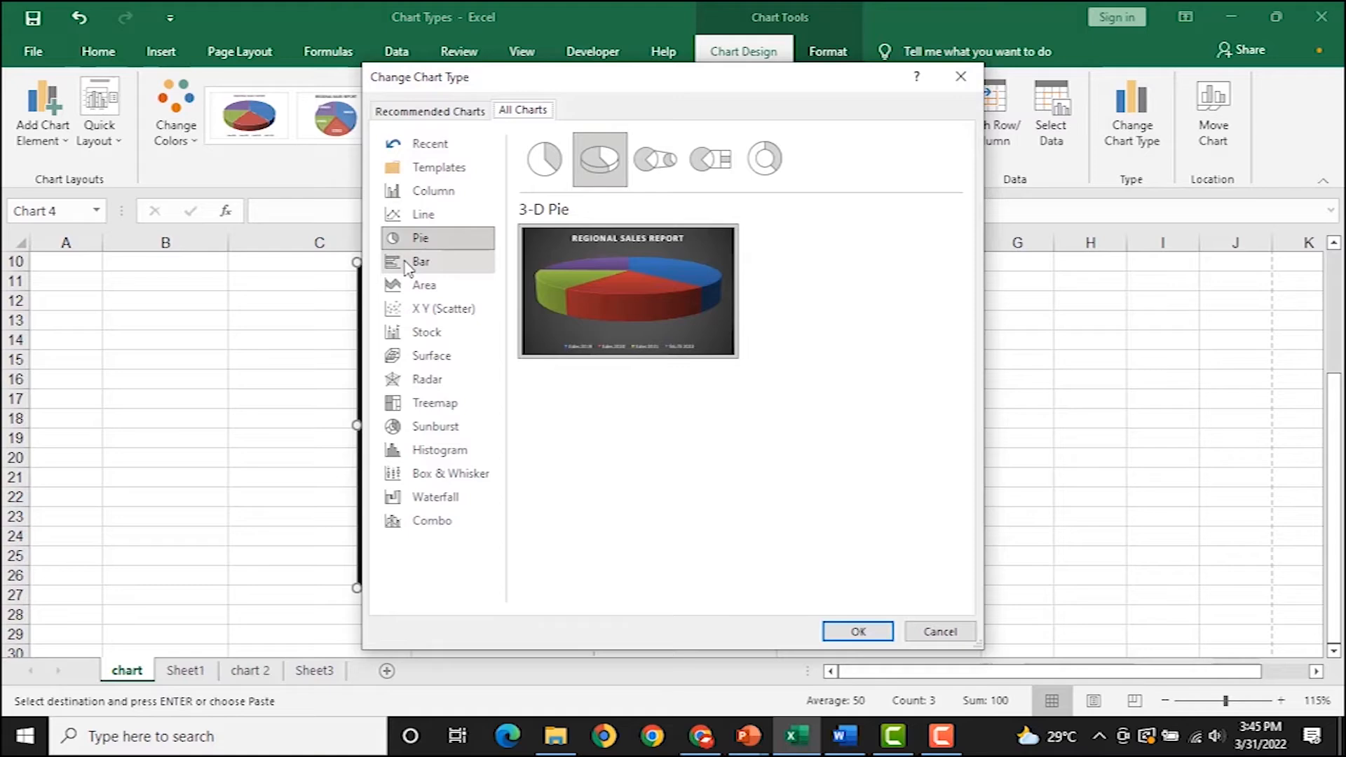
click(460, 198)
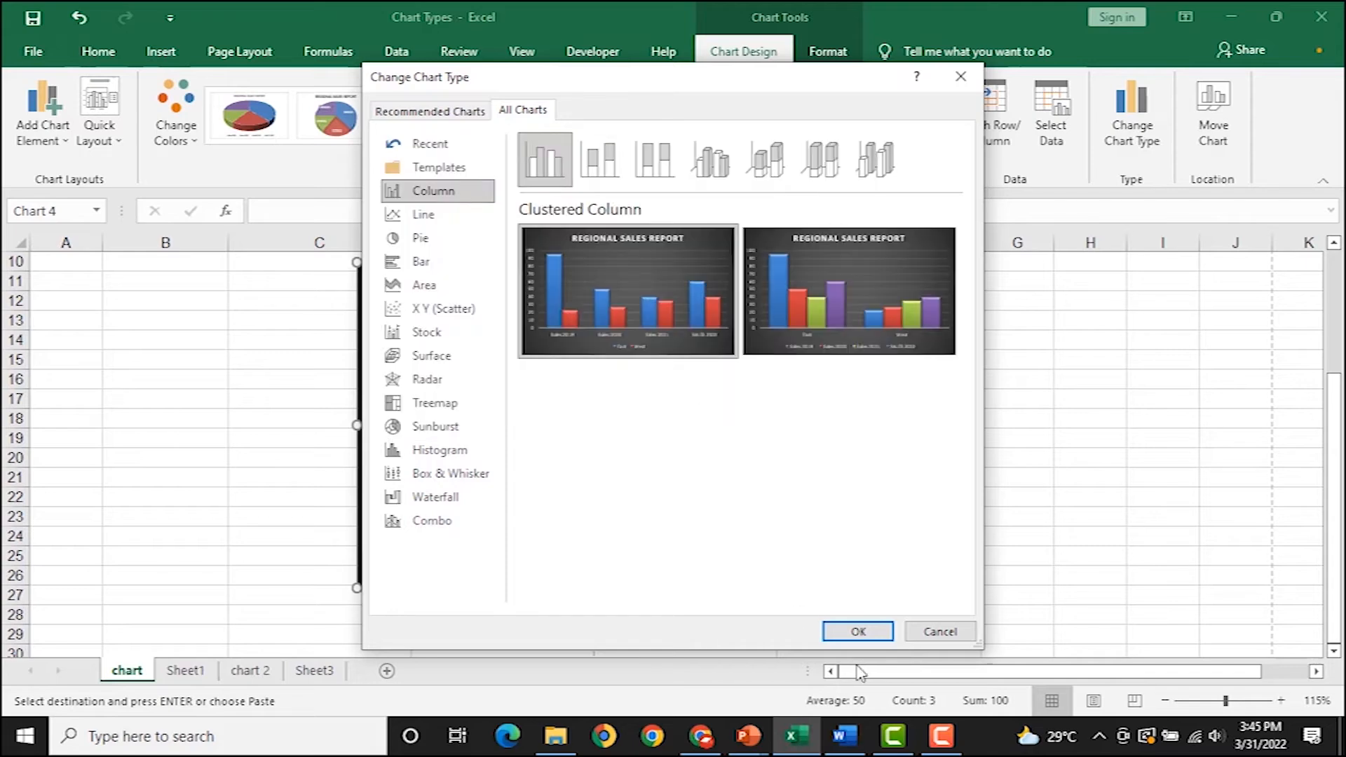
click(857, 629)
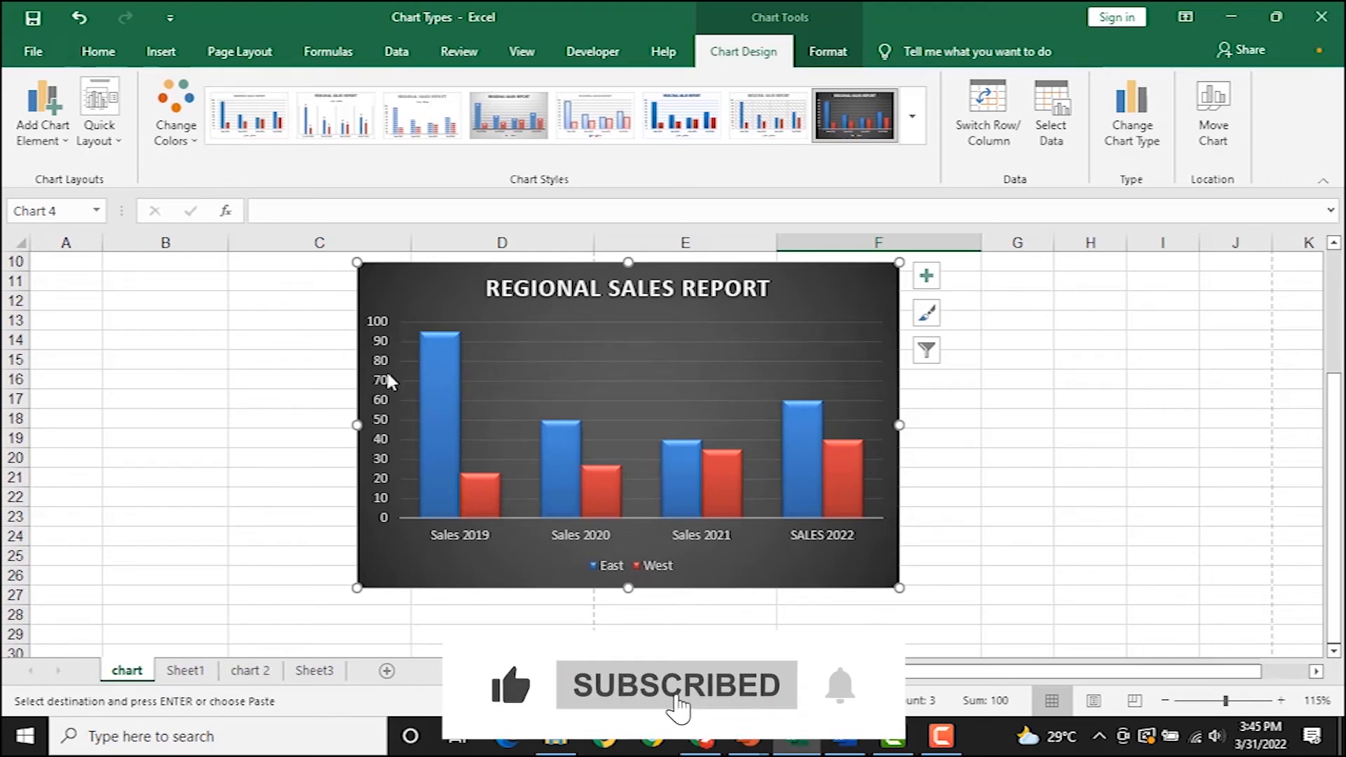
scroll(455, 429, up, 1)
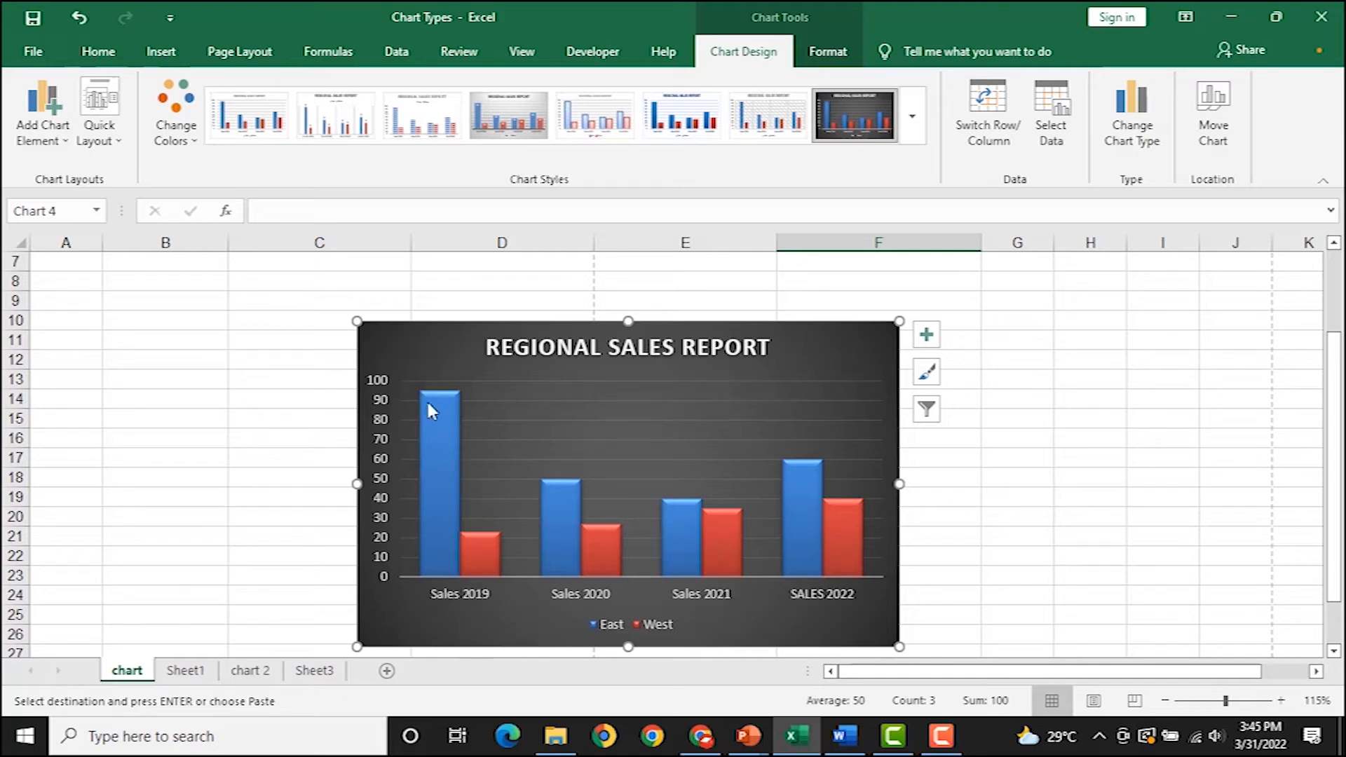
mouse_move(437, 404)
scroll(439, 408, up, 2)
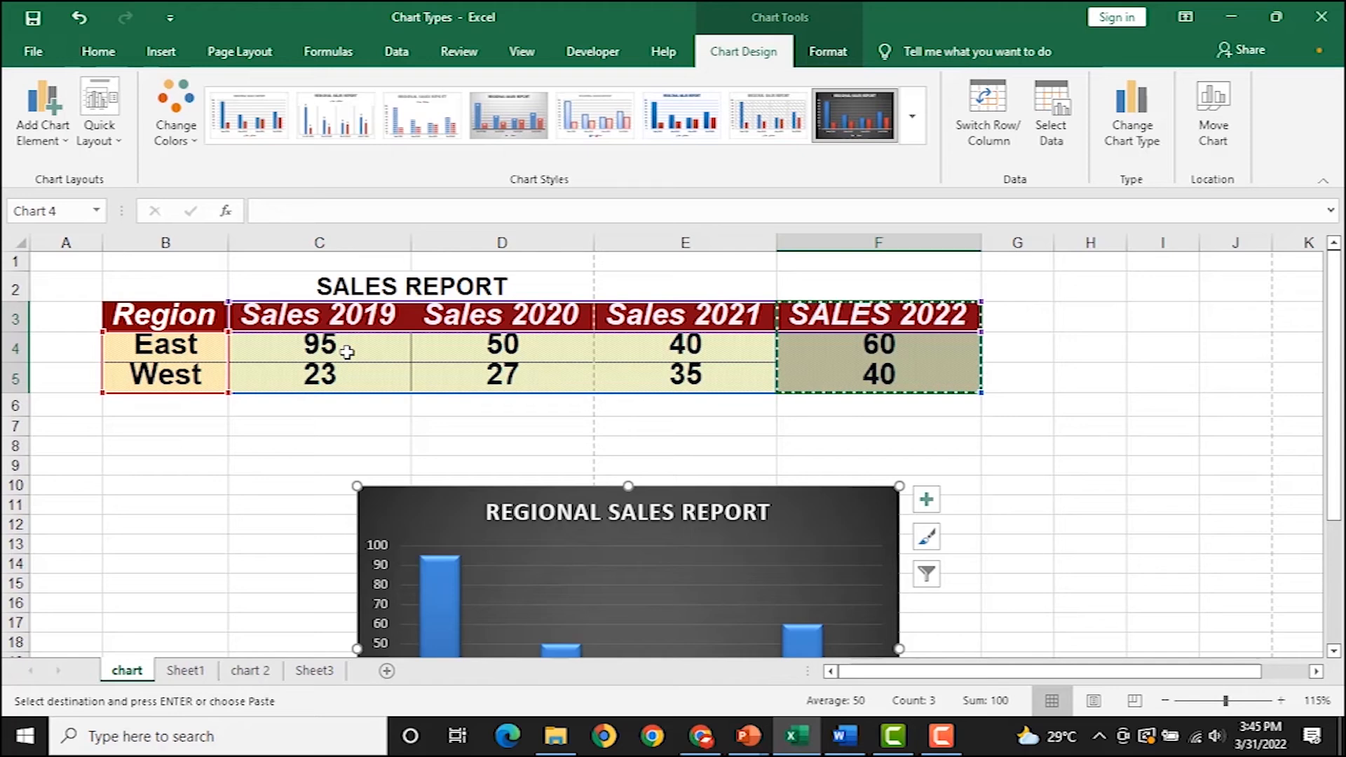
scroll(414, 455, down, 4)
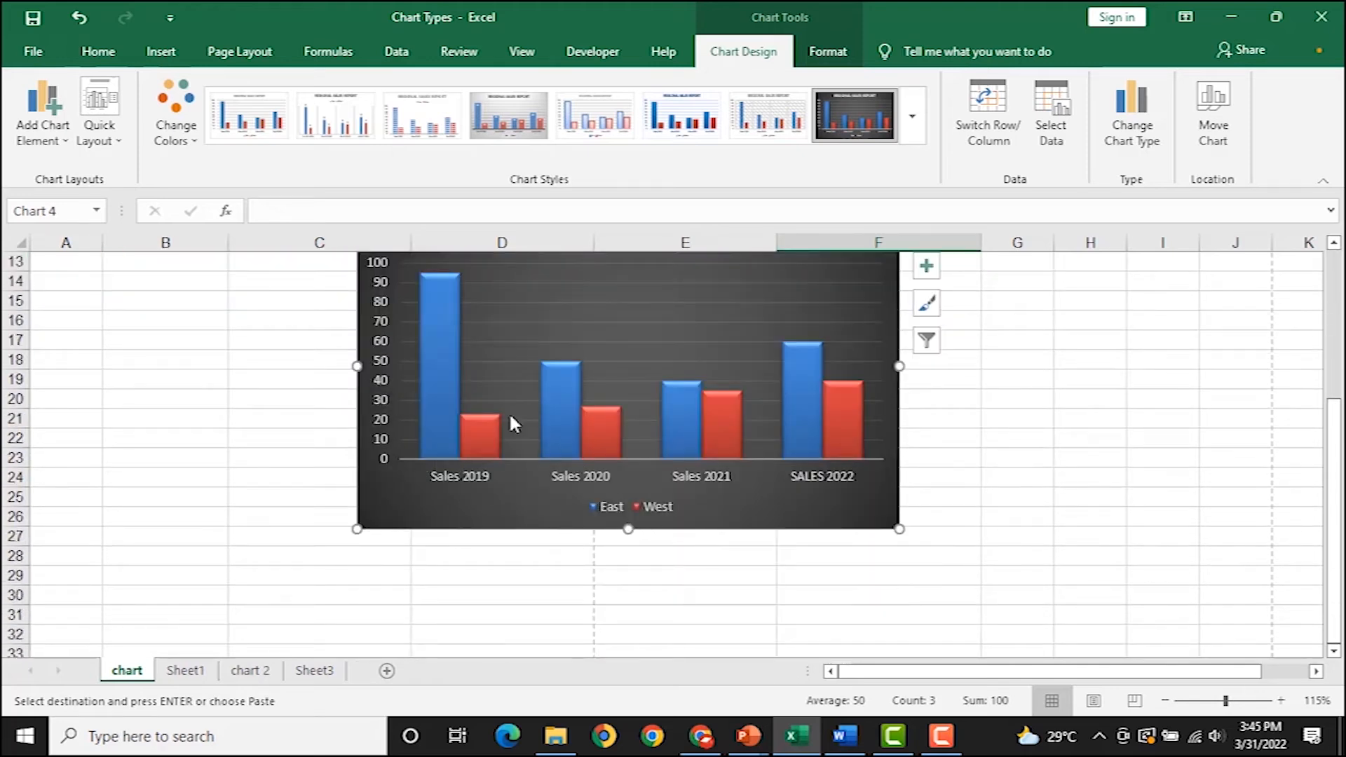
scroll(456, 393, up, 1)
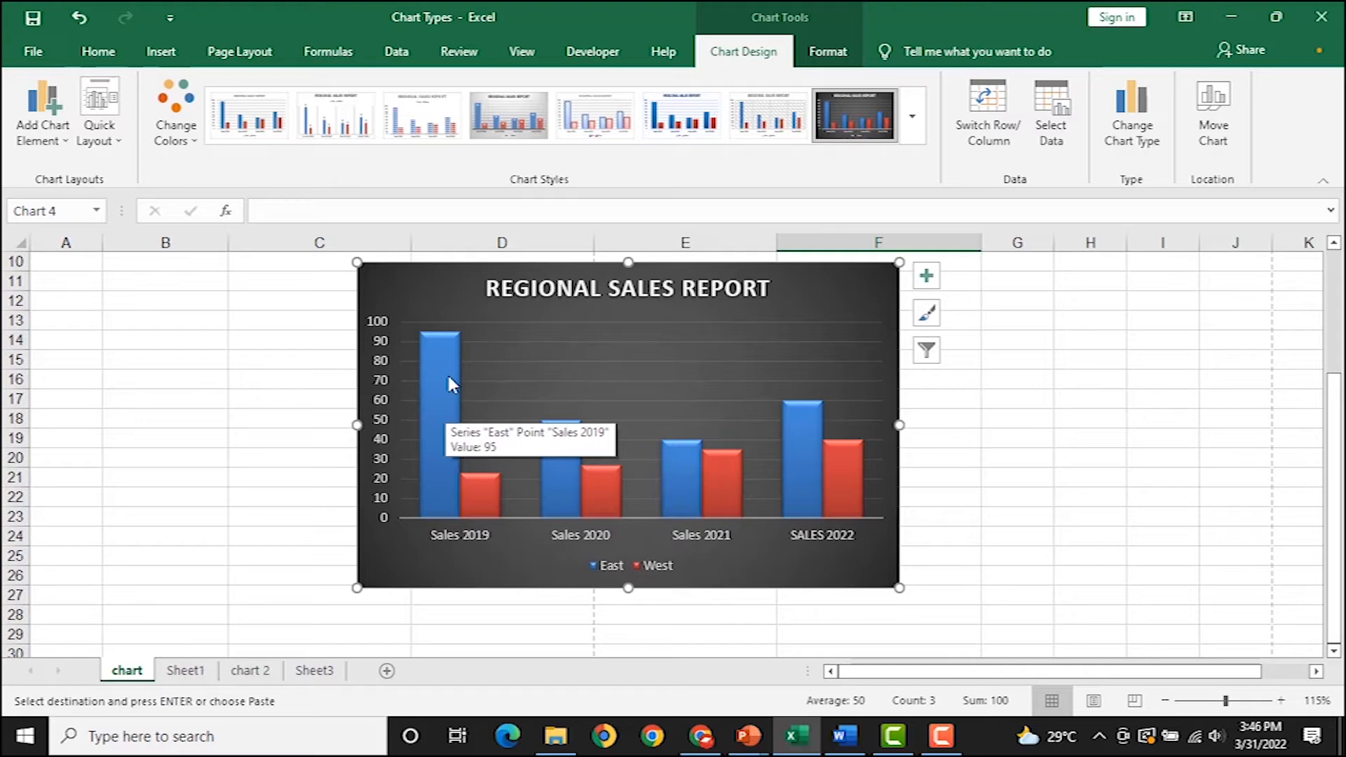
Turn the chart into a column-and-line combo with the East series as a line.
right_click(435, 372)
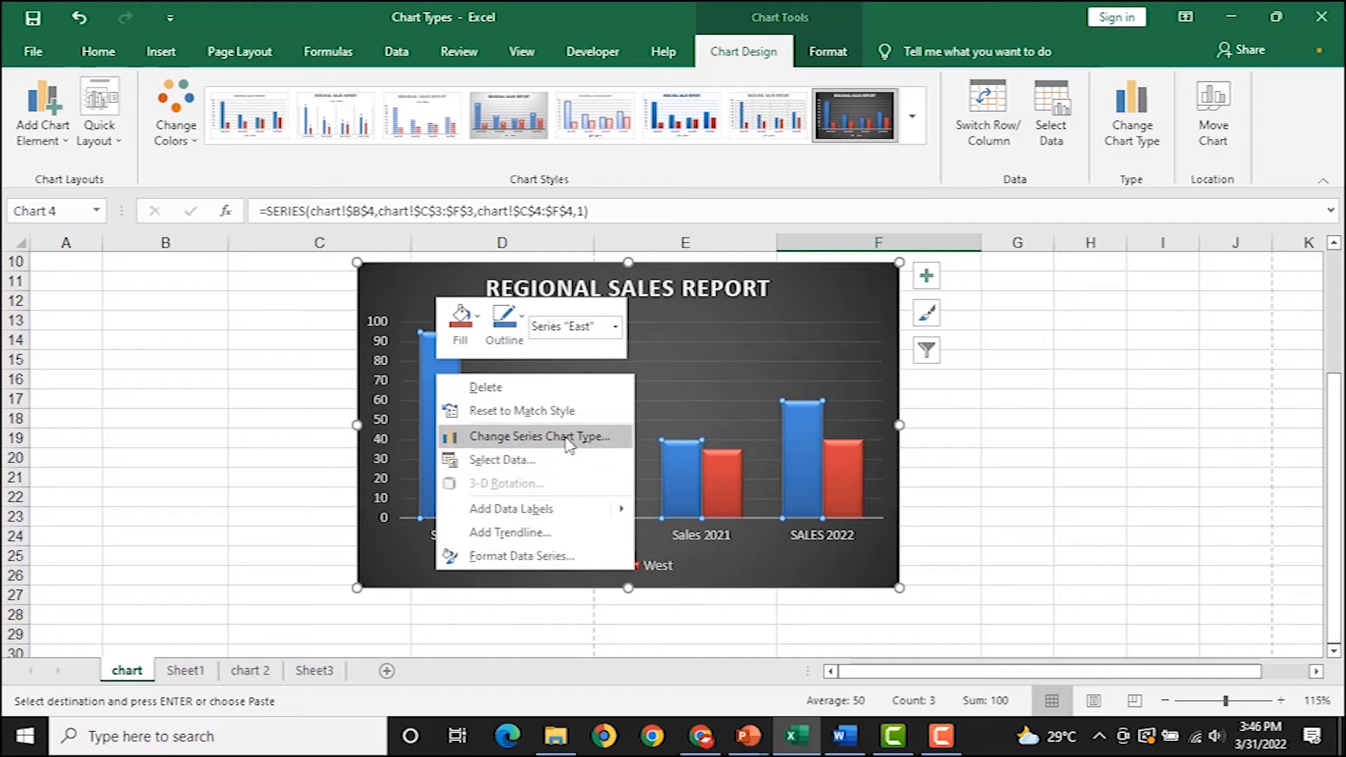
click(568, 438)
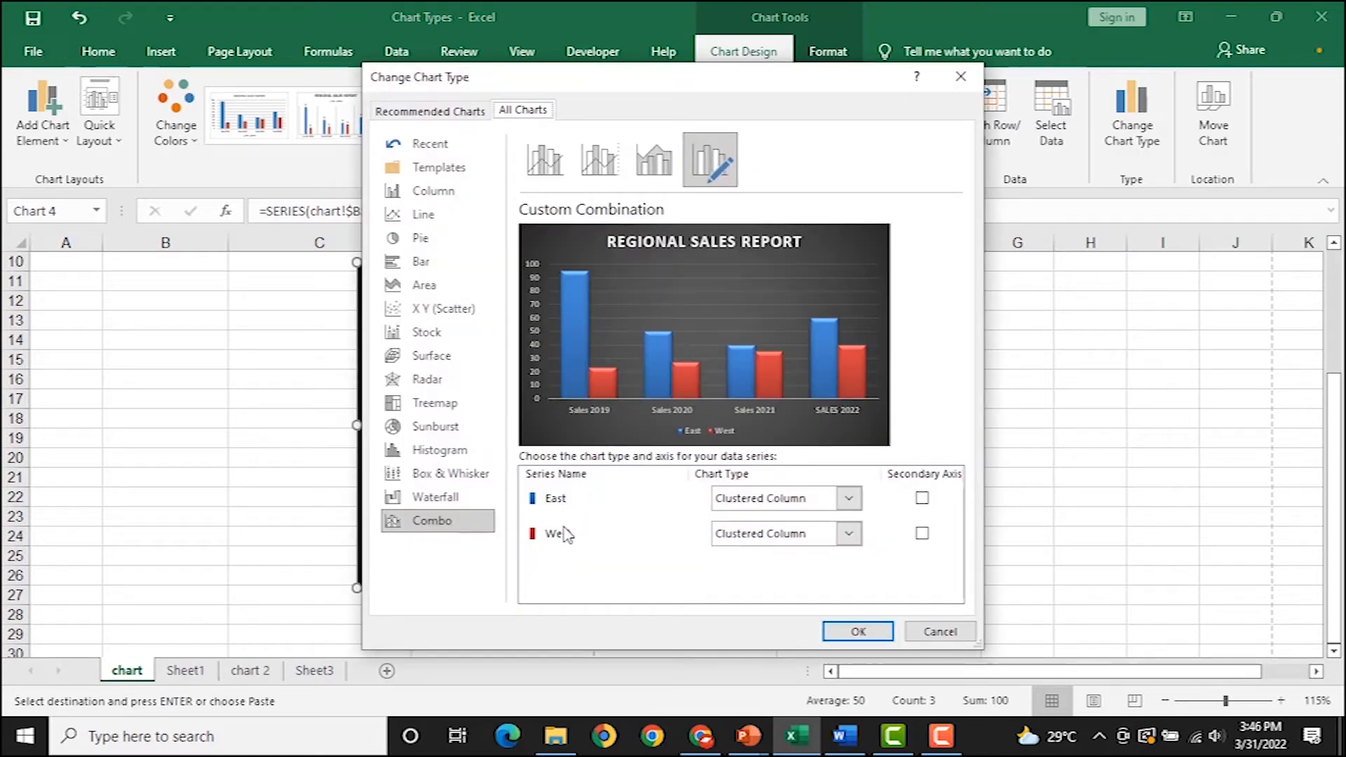
click(849, 499)
key(Escape)
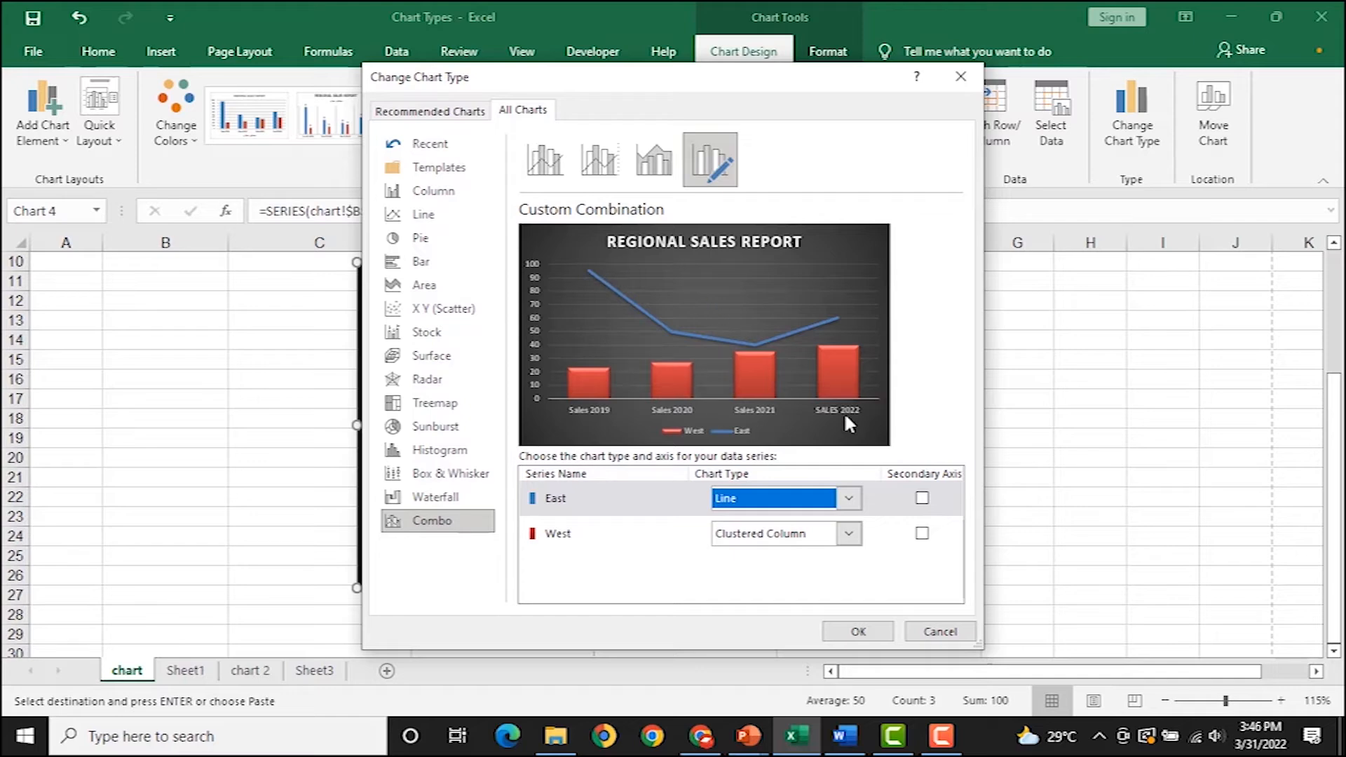
click(847, 634)
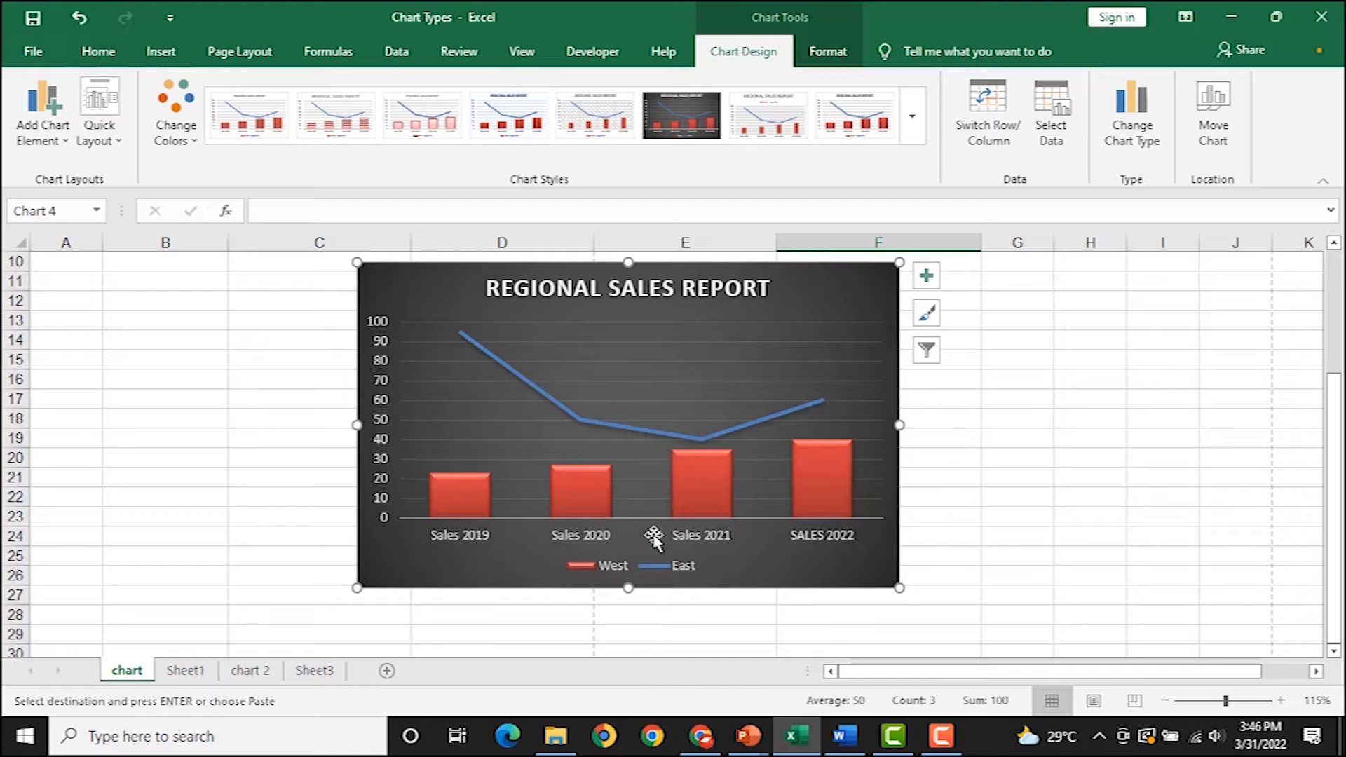
Change the East series to Clustered Column so both regions show as bars.
right_click(592, 419)
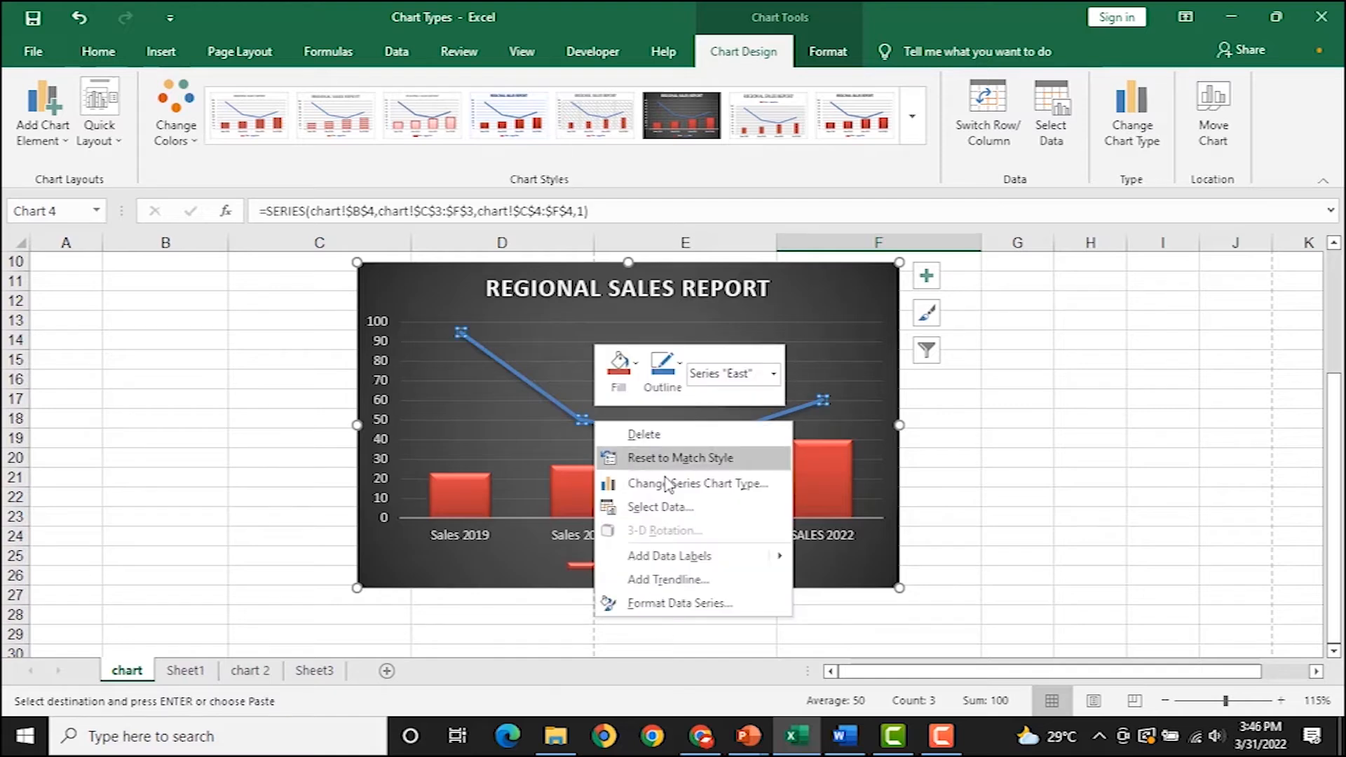
click(693, 492)
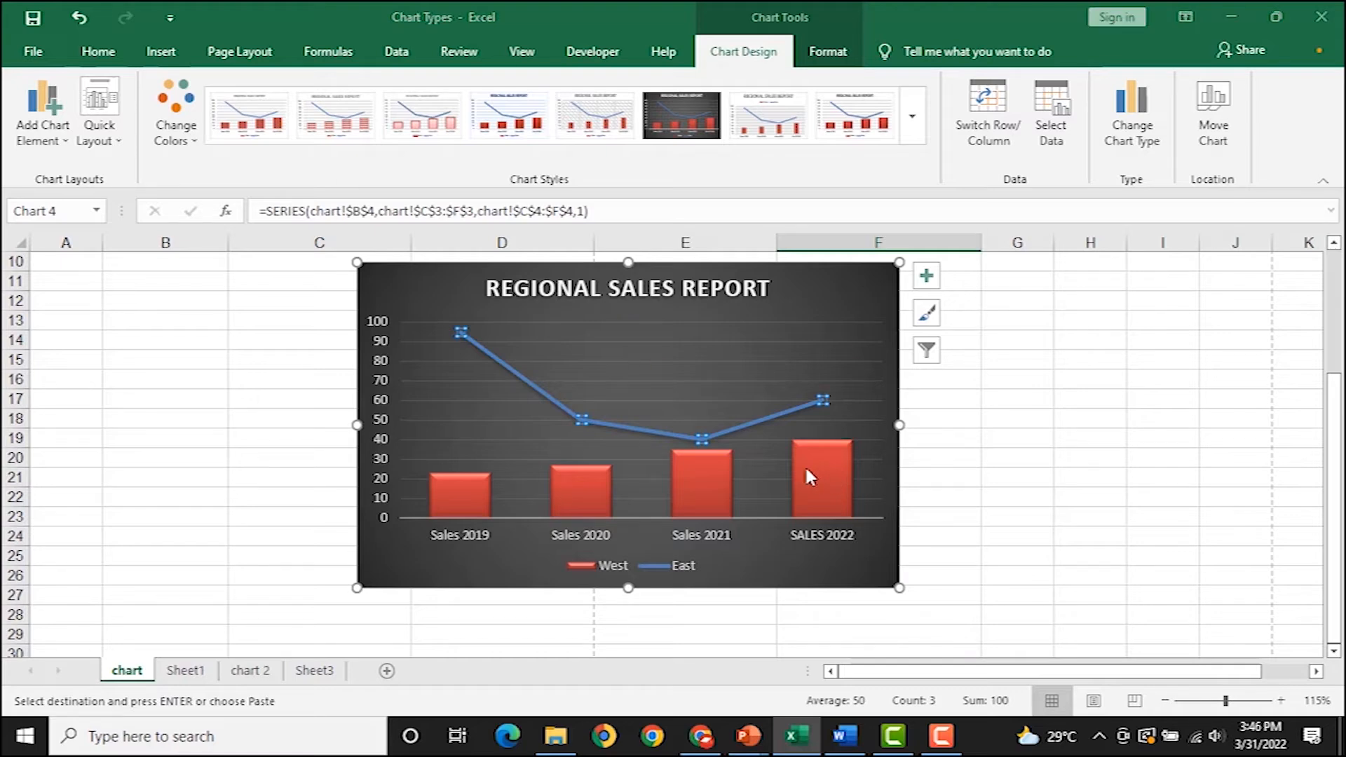
click(848, 499)
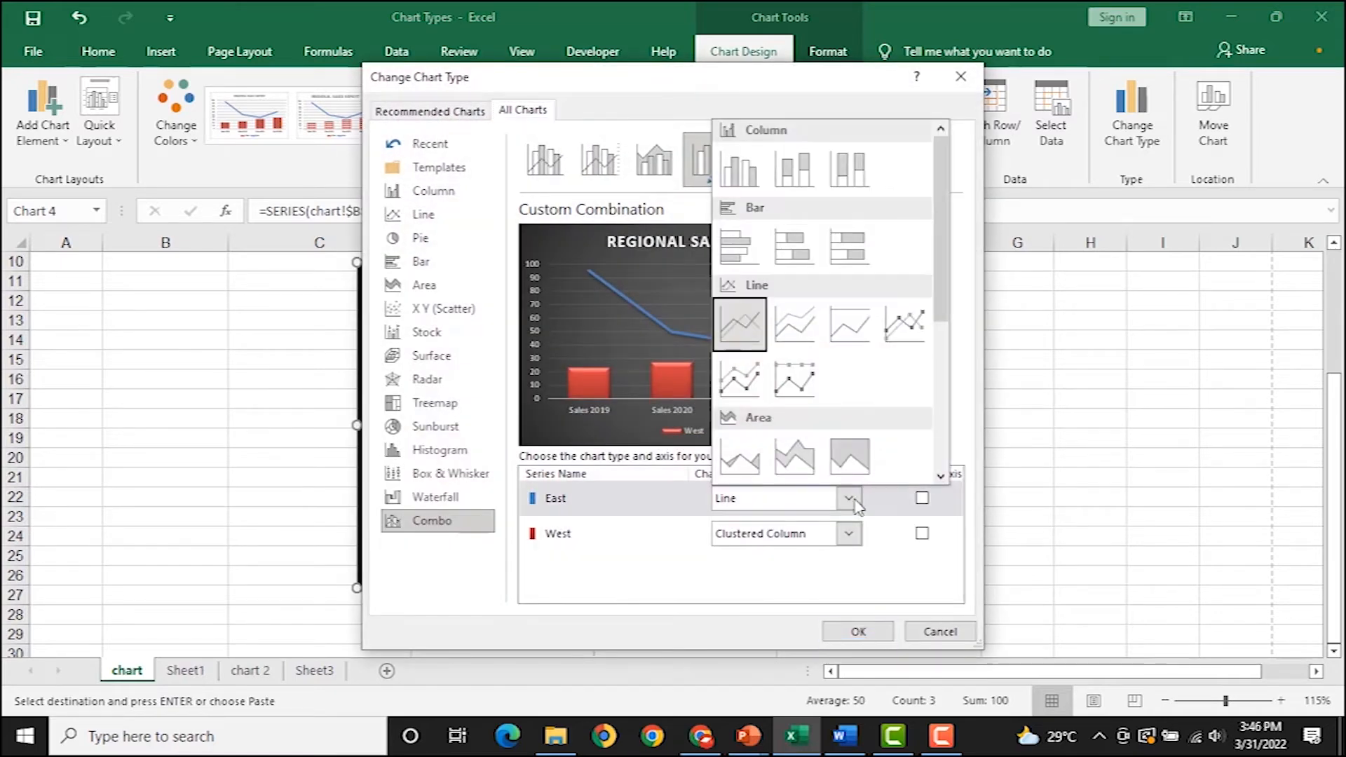
click(737, 176)
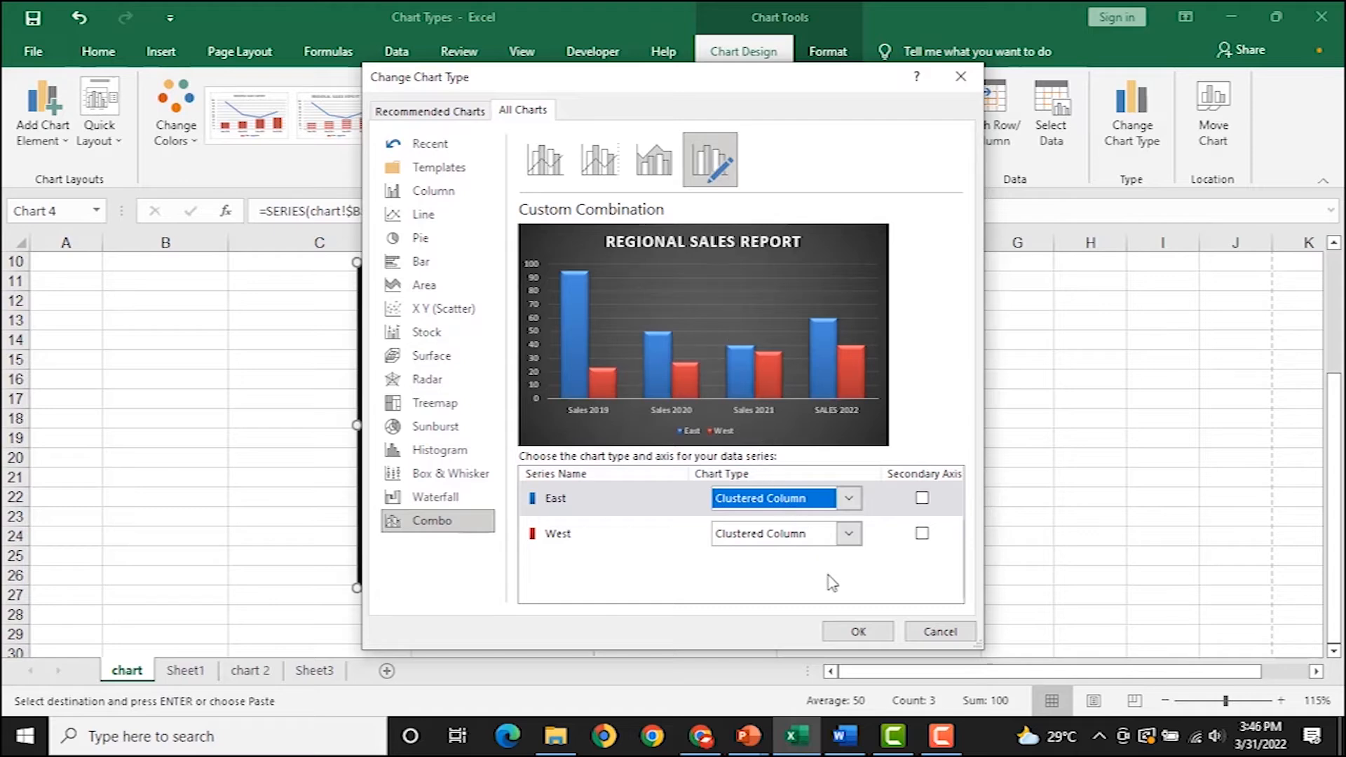
click(851, 628)
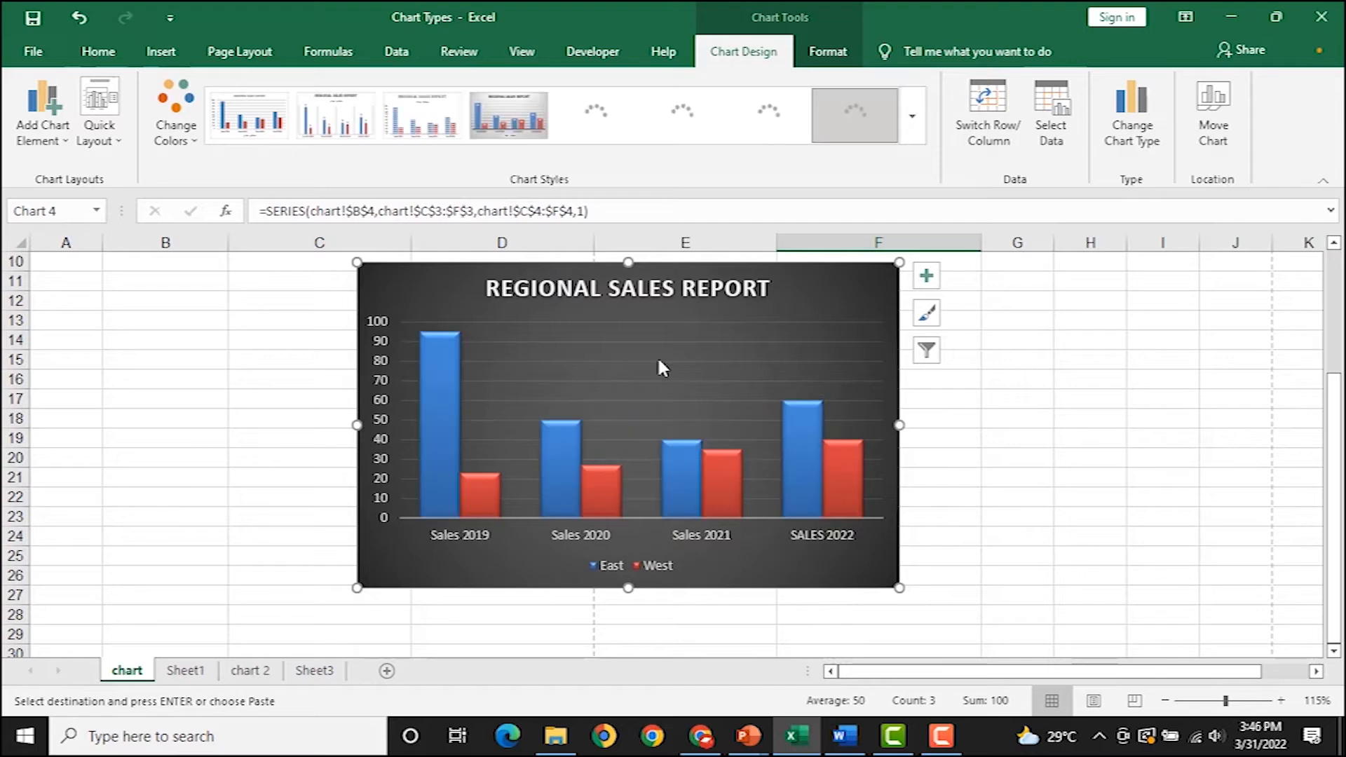
scroll(659, 368, up, 2)
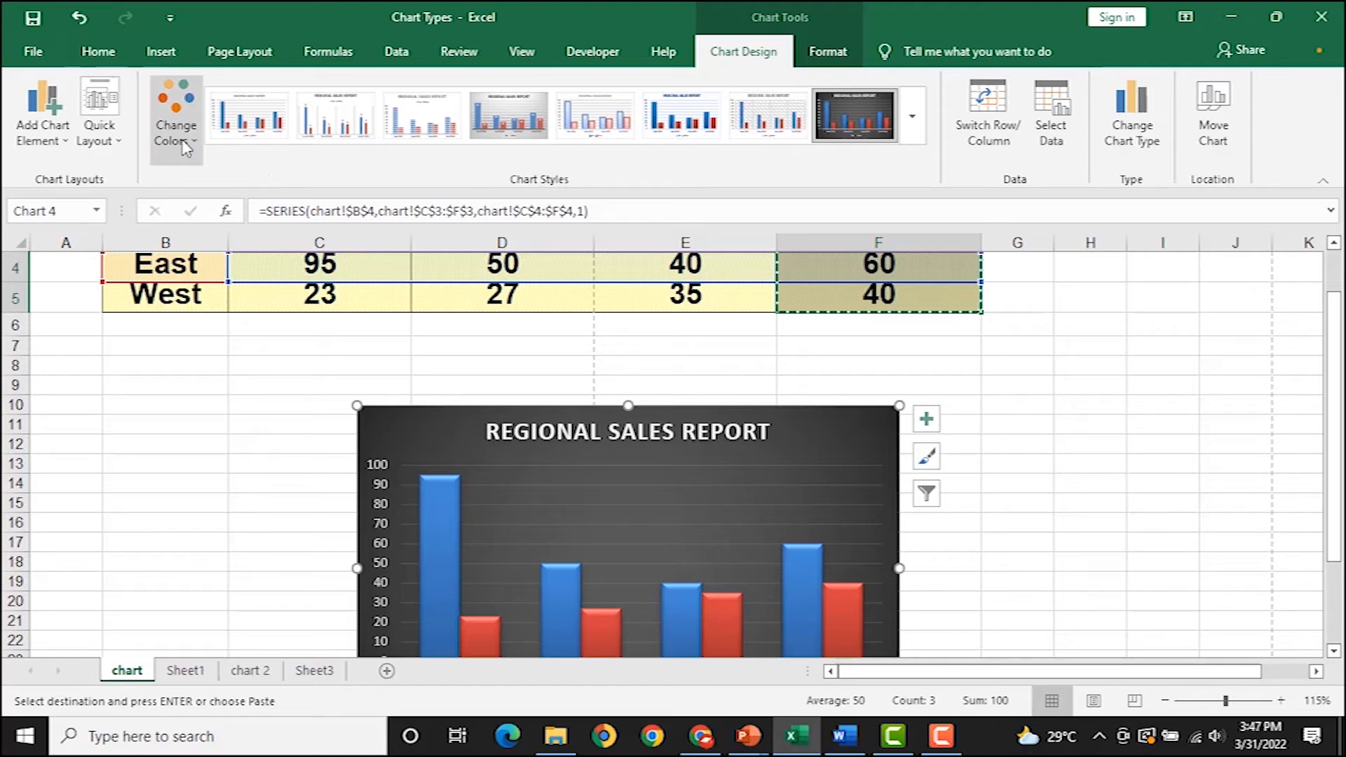
click(70, 161)
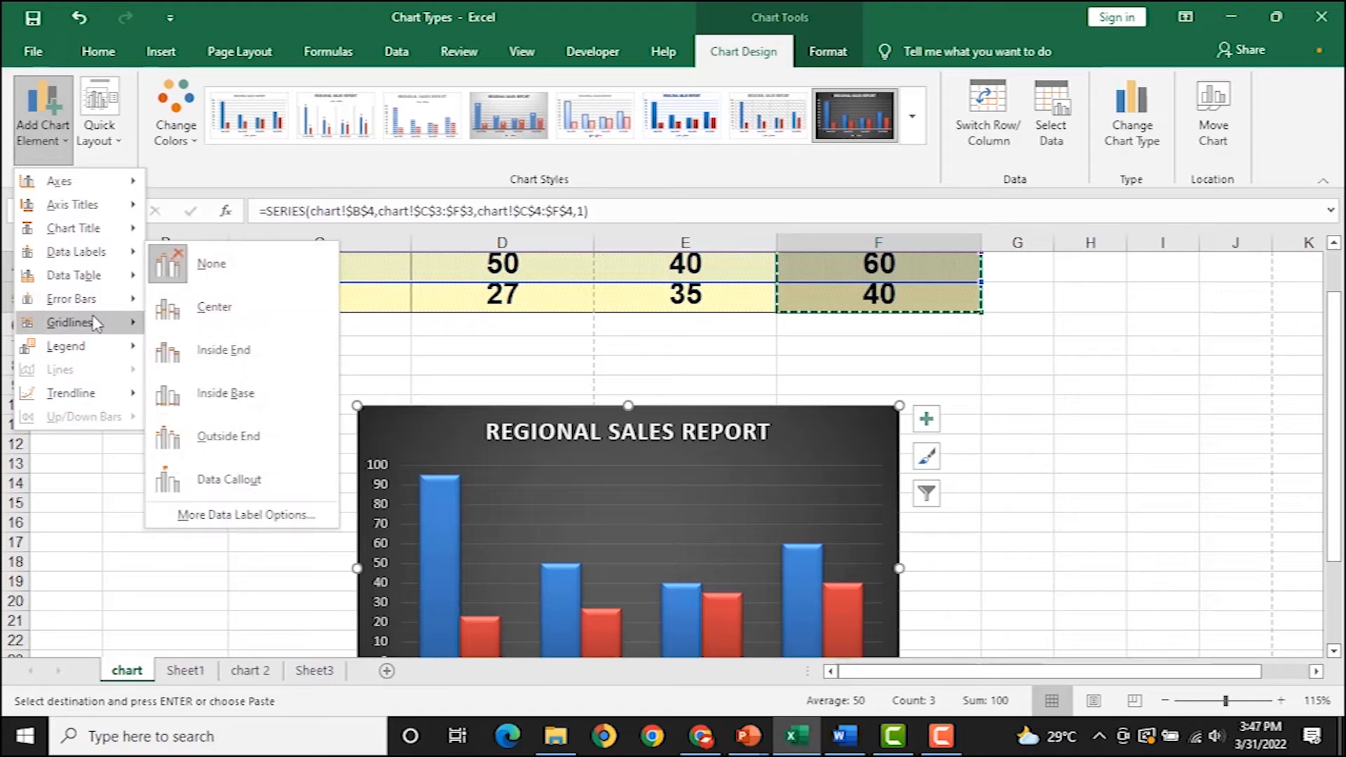
click(838, 432)
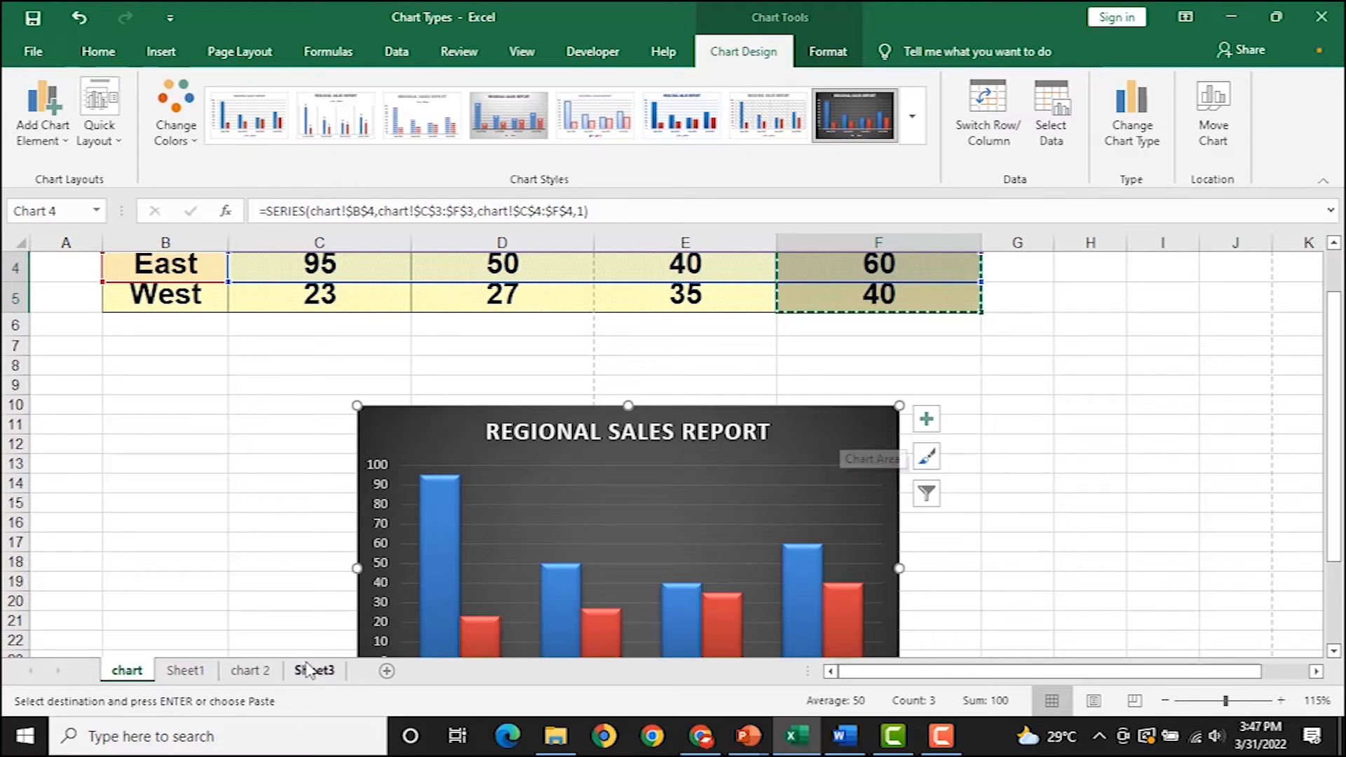
scroll(663, 433, down, 1)
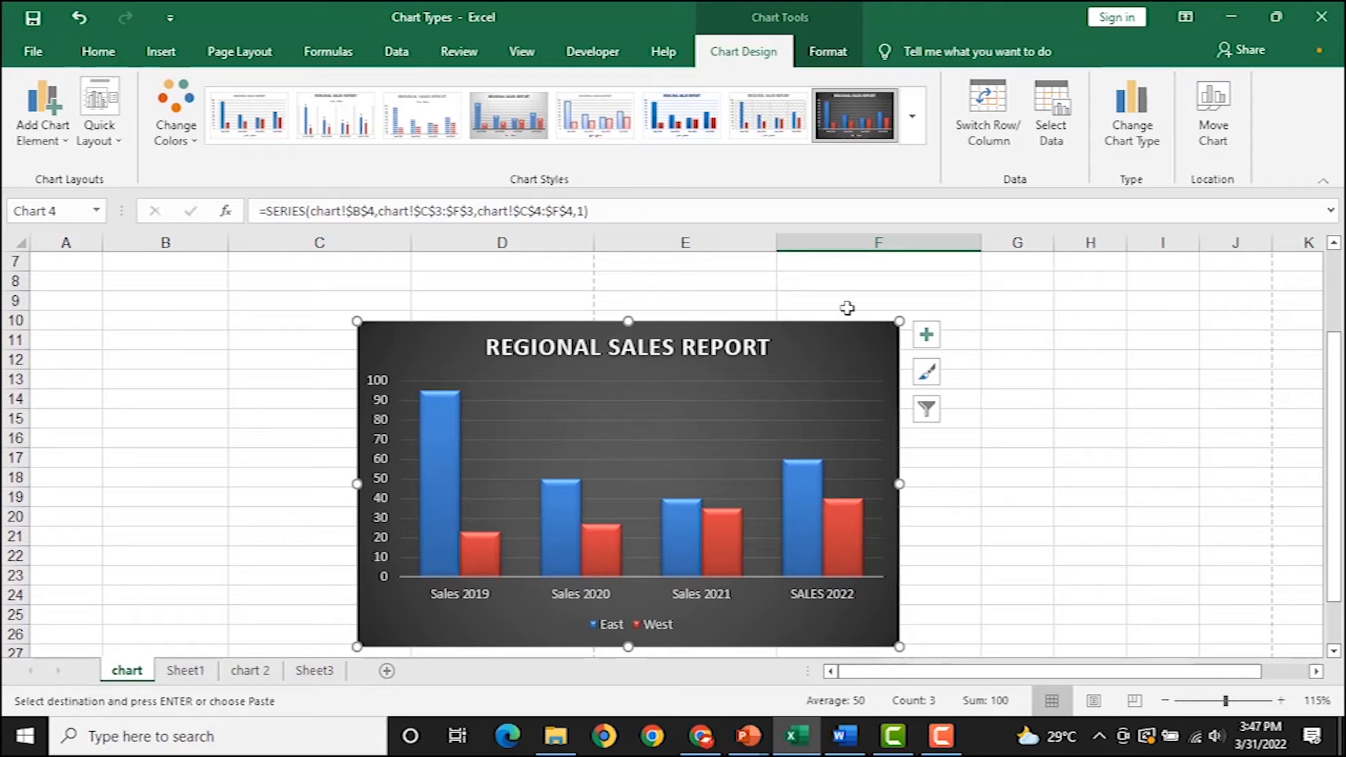
Copy the Regional Sales Report chart and paste it at C3 on Sheet3.
click(807, 352)
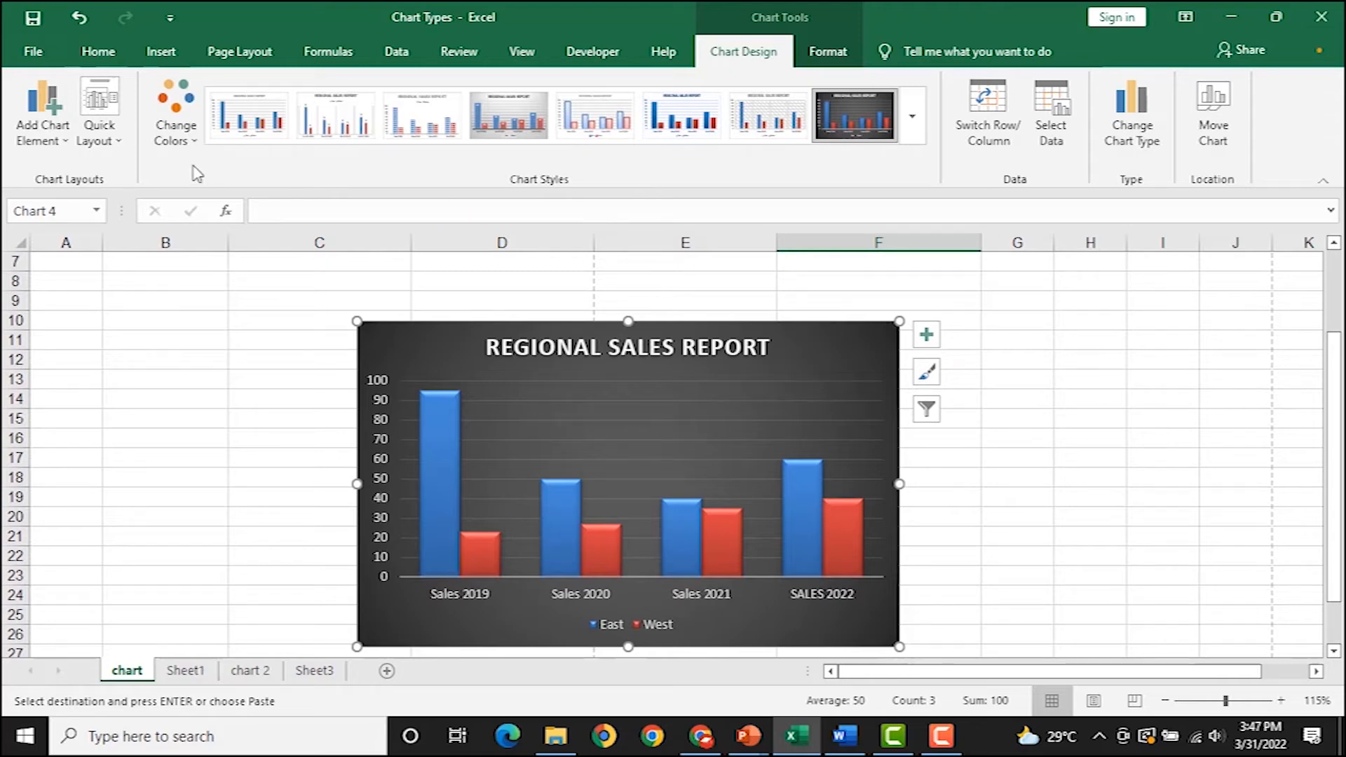
click(98, 53)
click(91, 120)
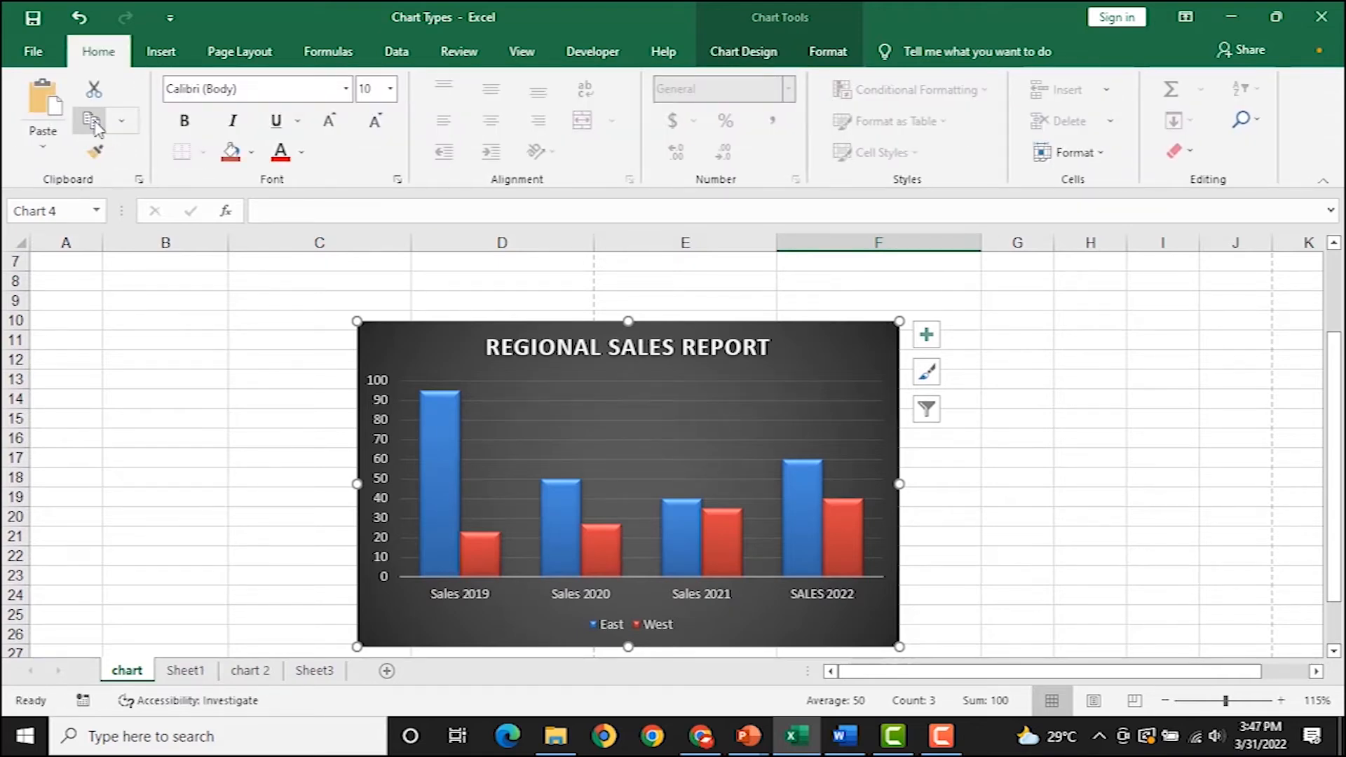
click(322, 673)
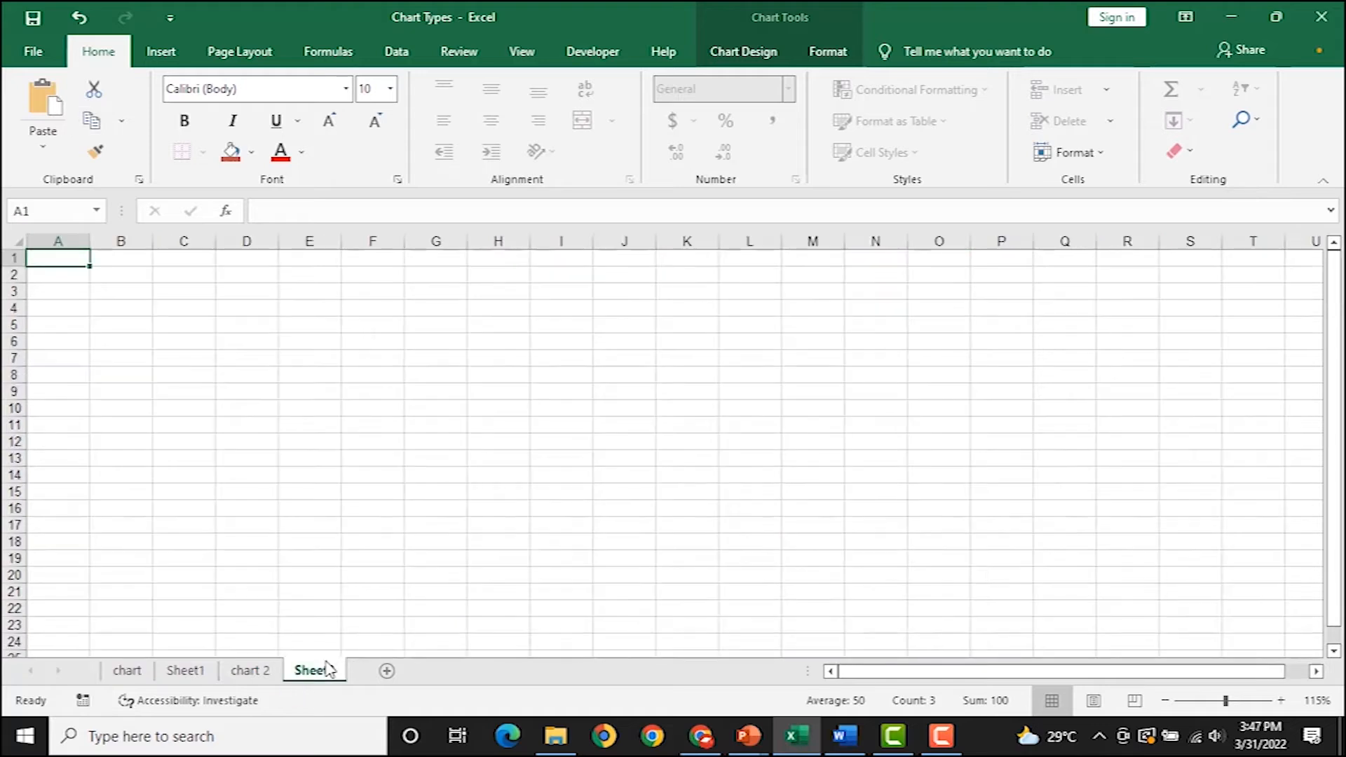
click(166, 289)
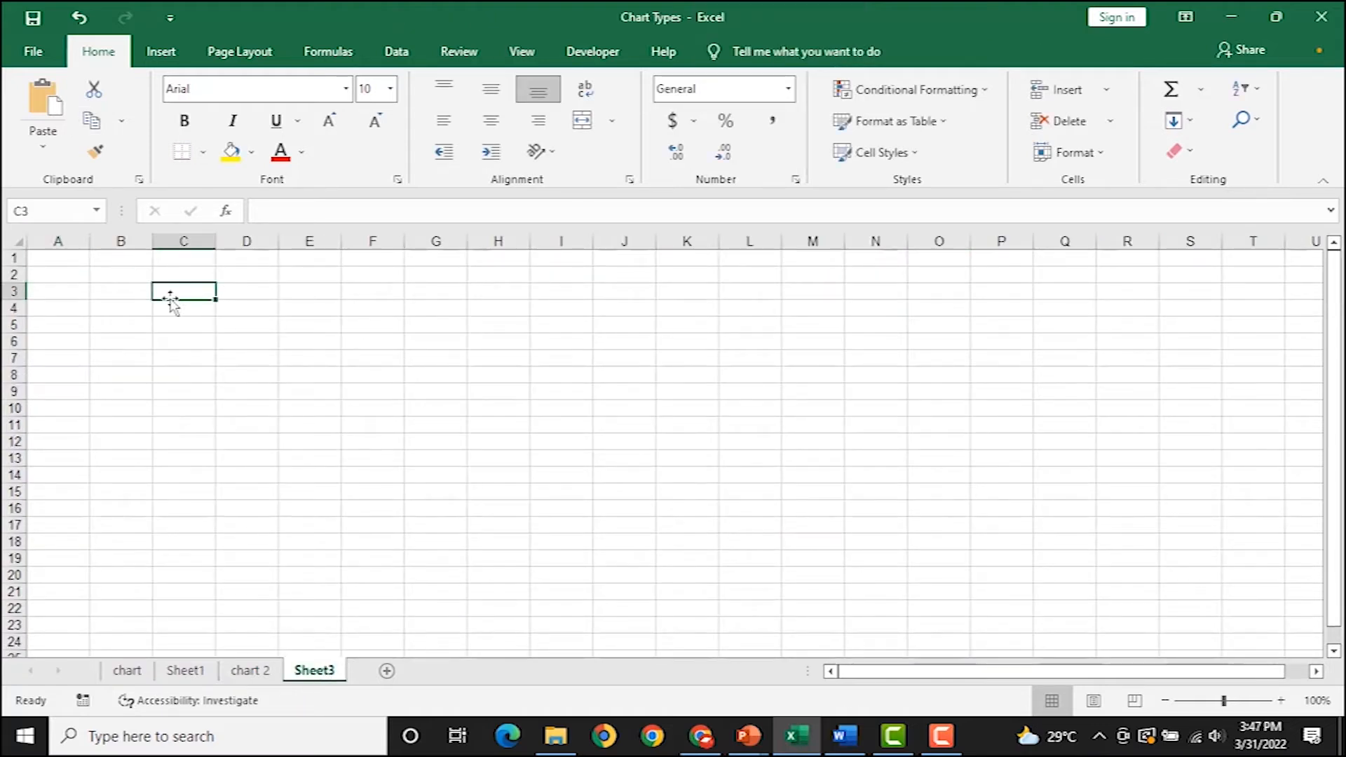
key(ctrl+v)
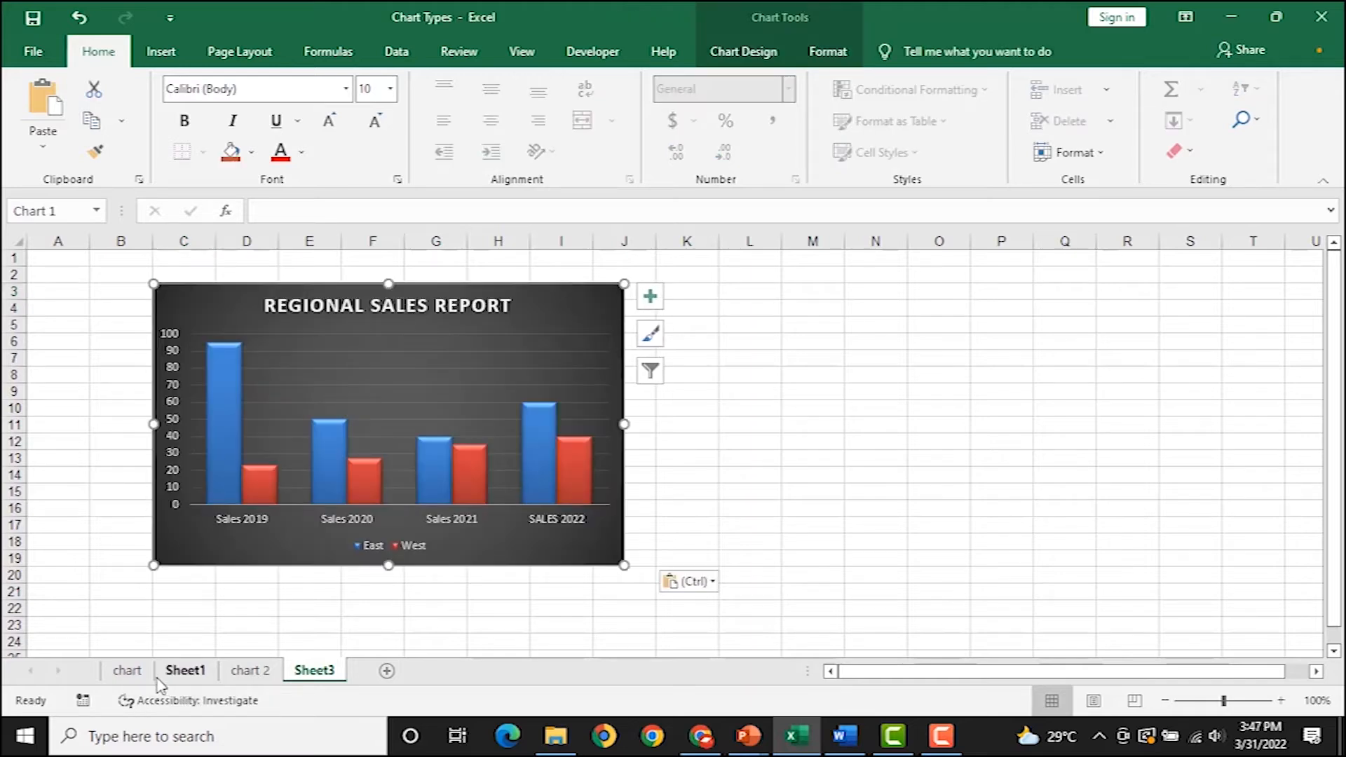
Check the pasted copy on Sheet3, then go back to the chart sheet.
click(127, 670)
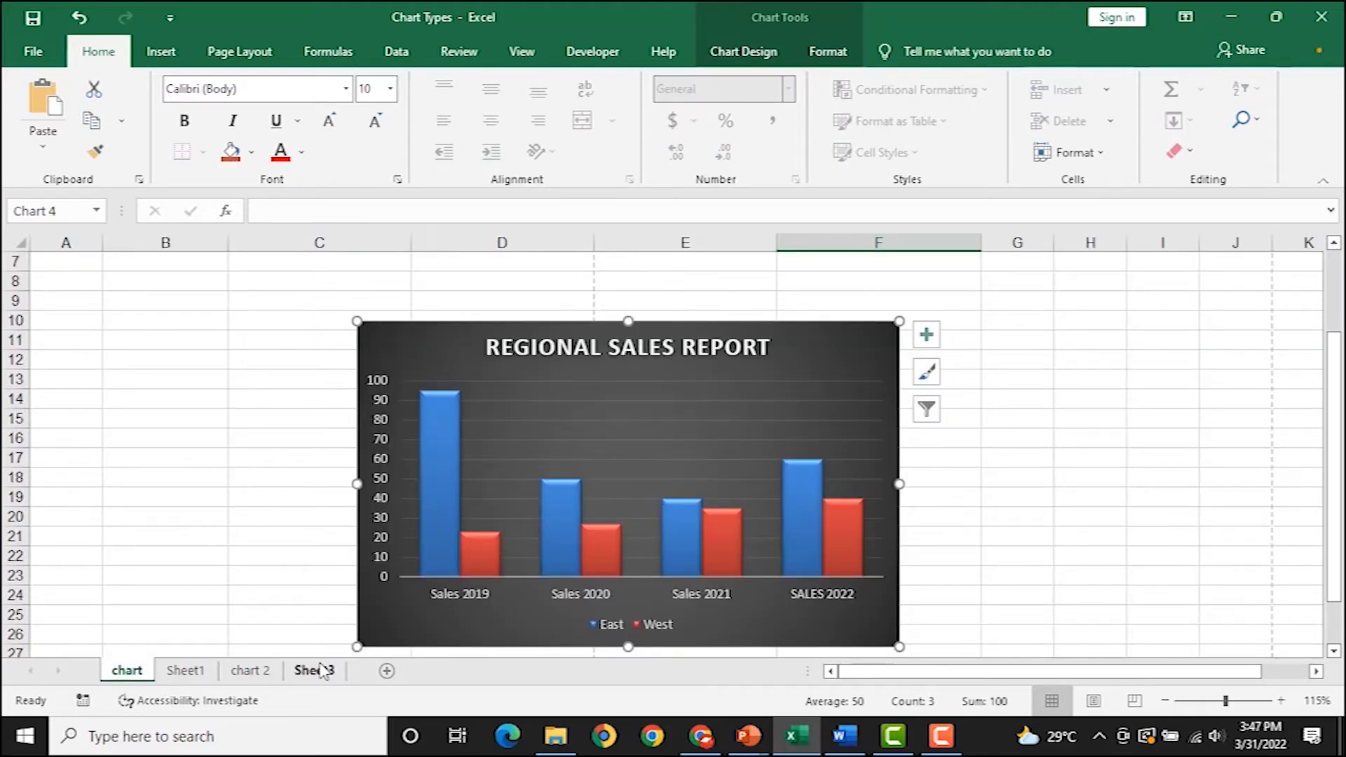
click(317, 670)
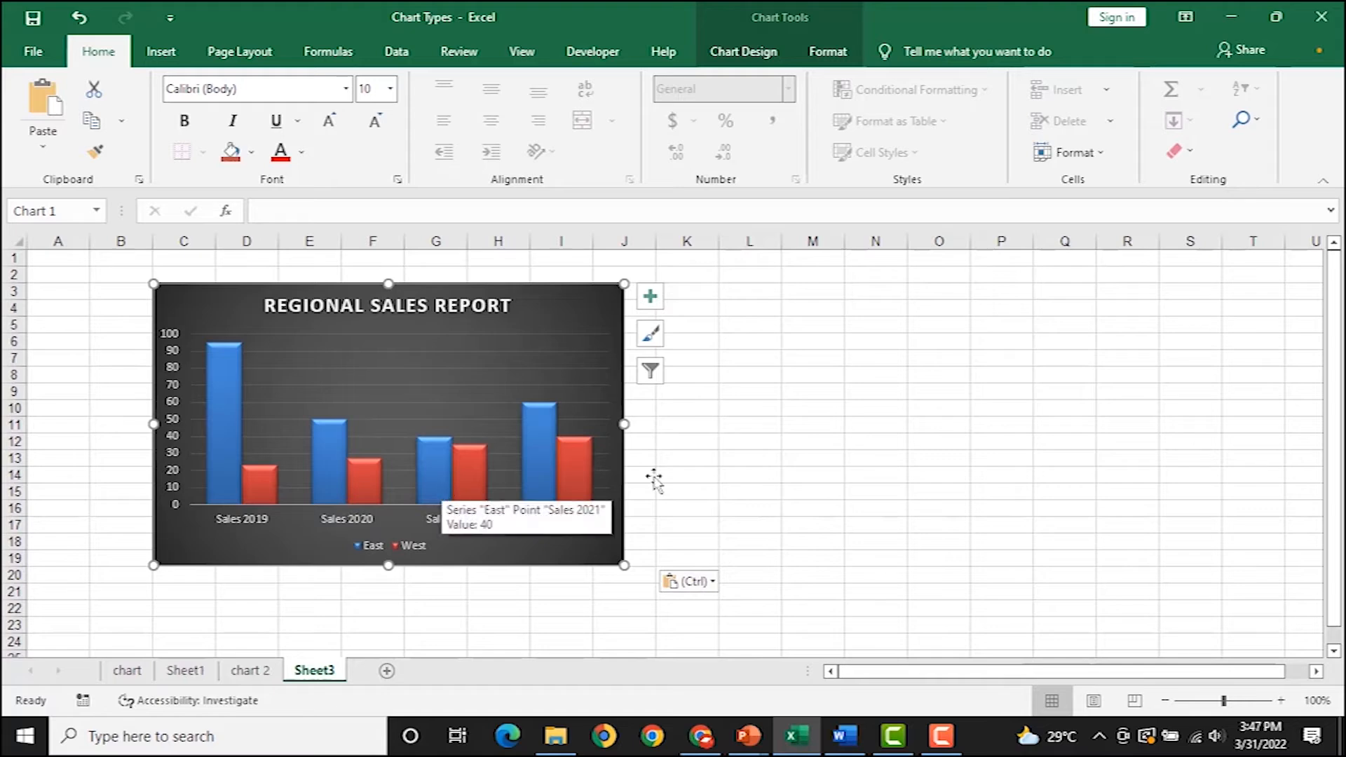
click(807, 443)
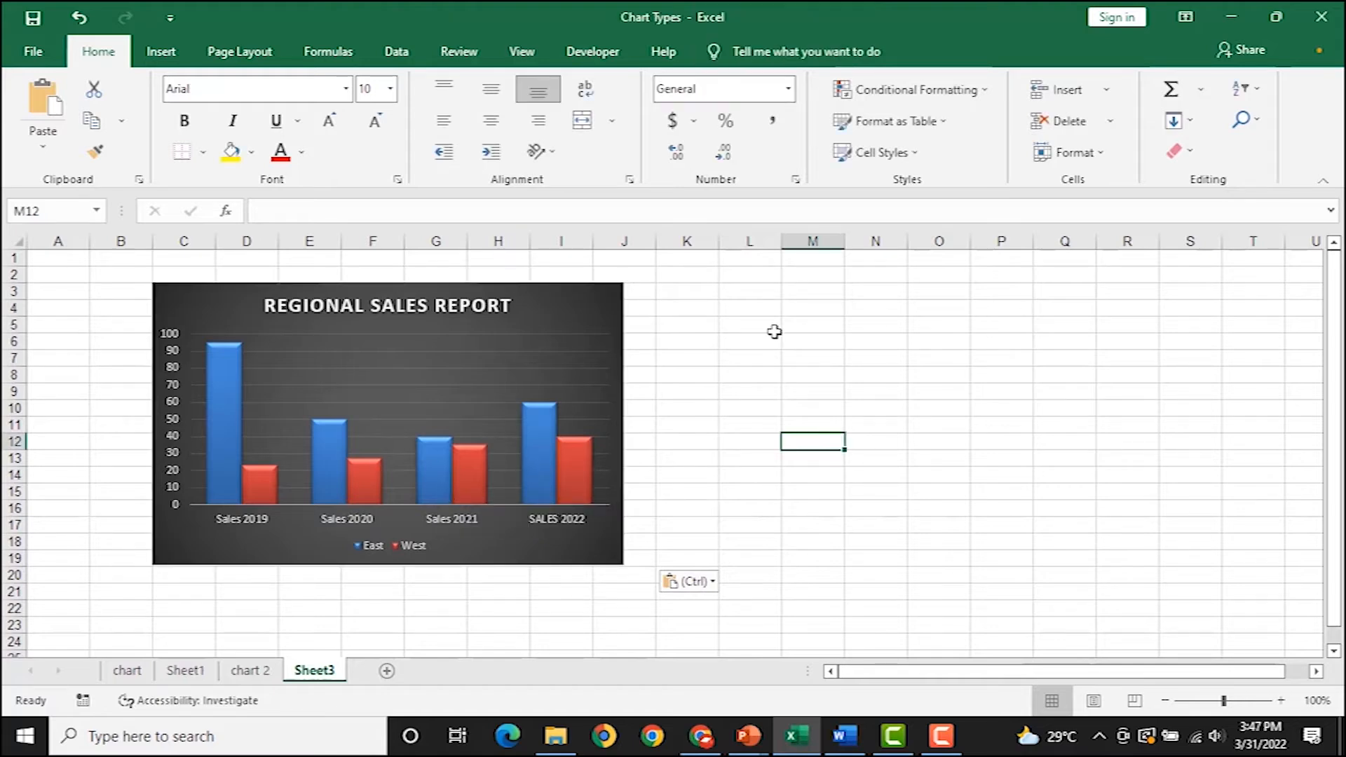
click(160, 672)
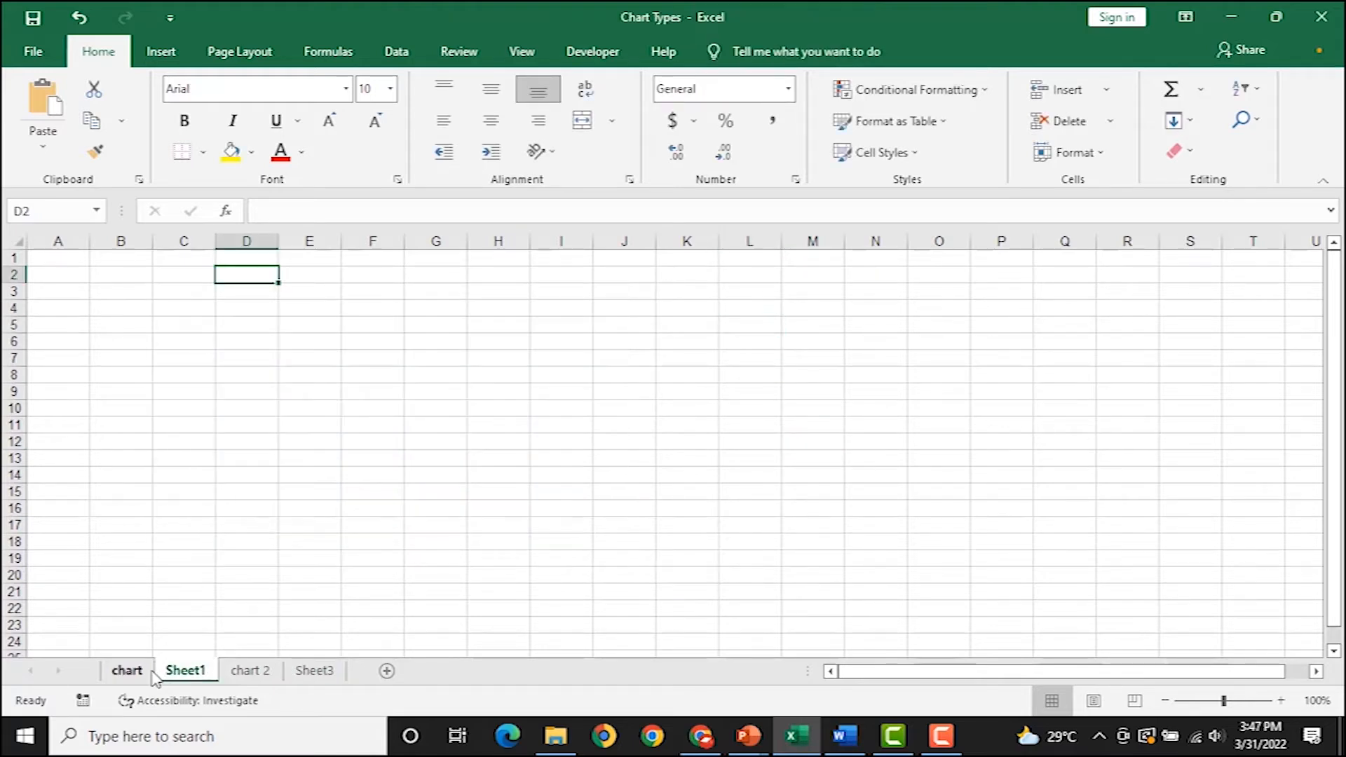
click(130, 671)
Enter SOUTH as the new region label in B6, below West.
scroll(213, 552, up, 2)
click(166, 405)
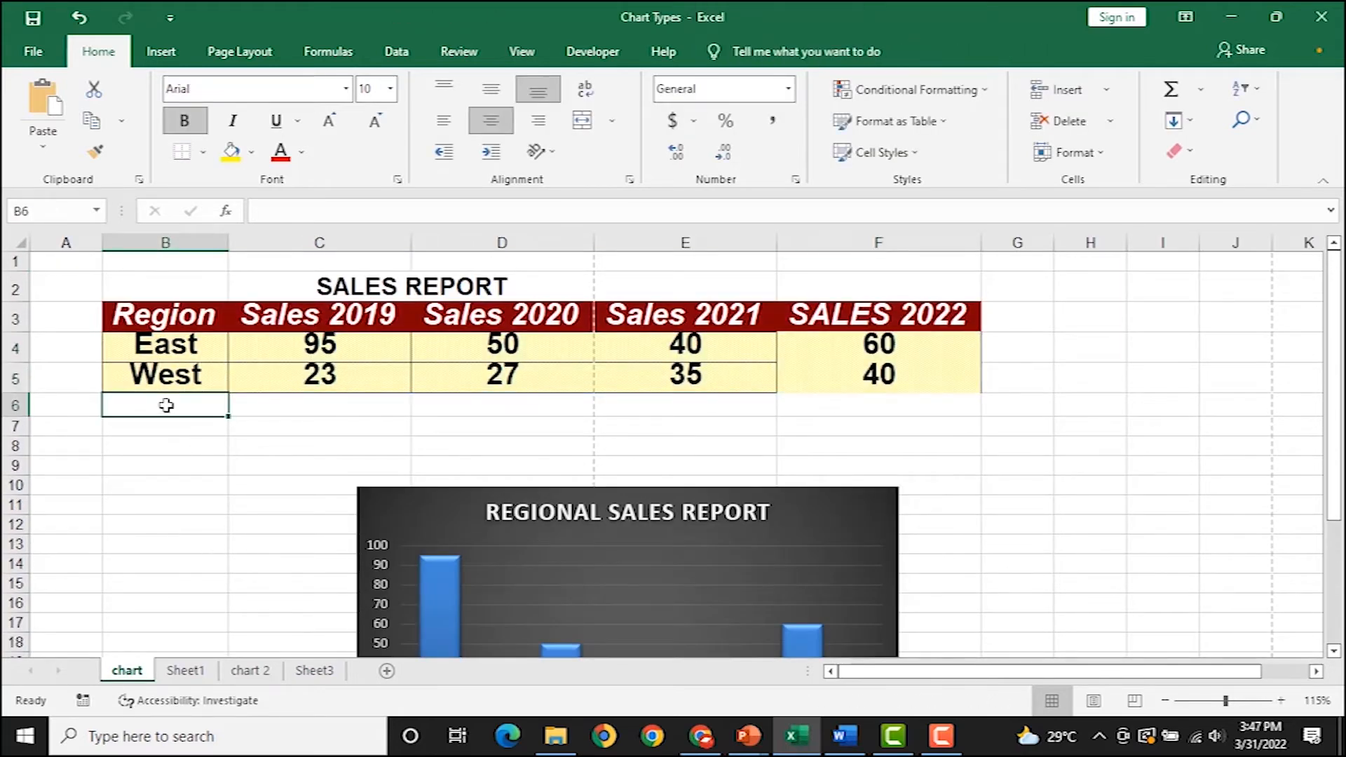
text(SOUTH)
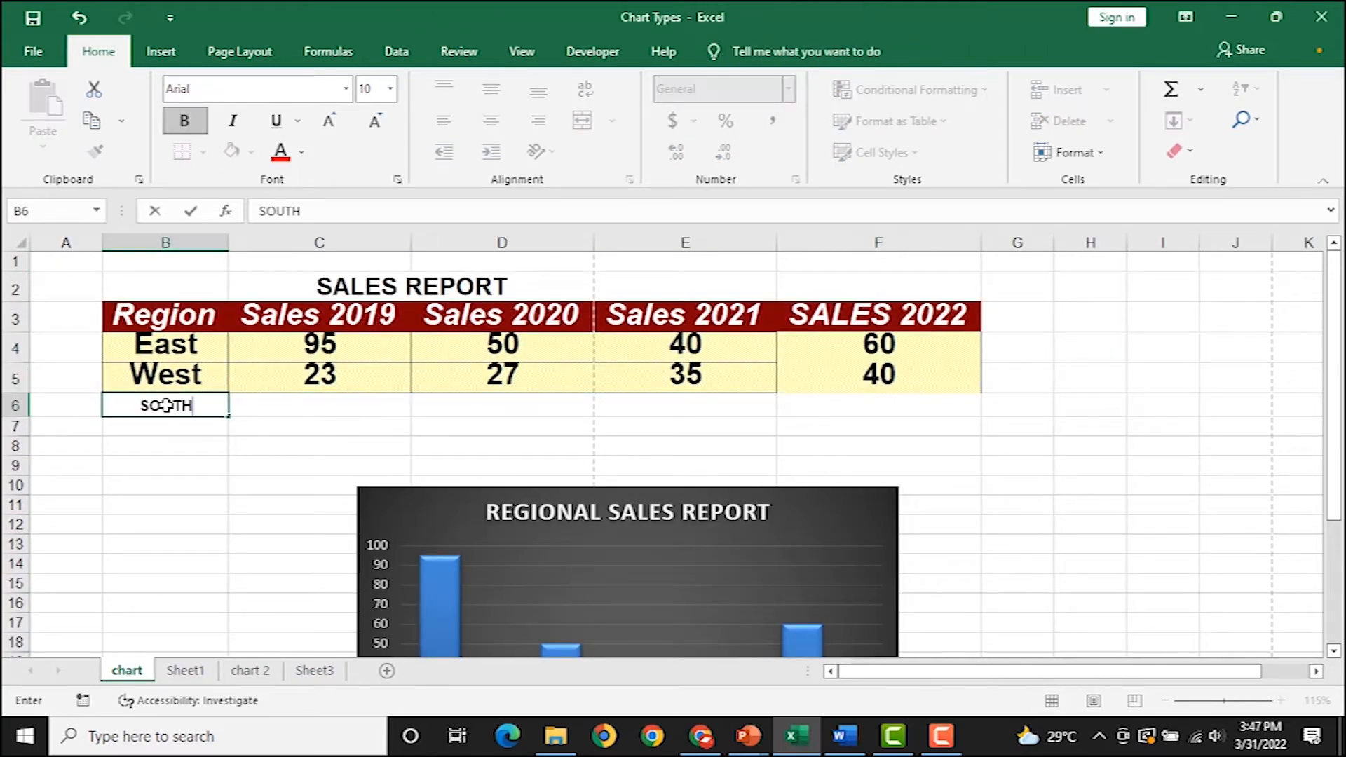
key(Return)
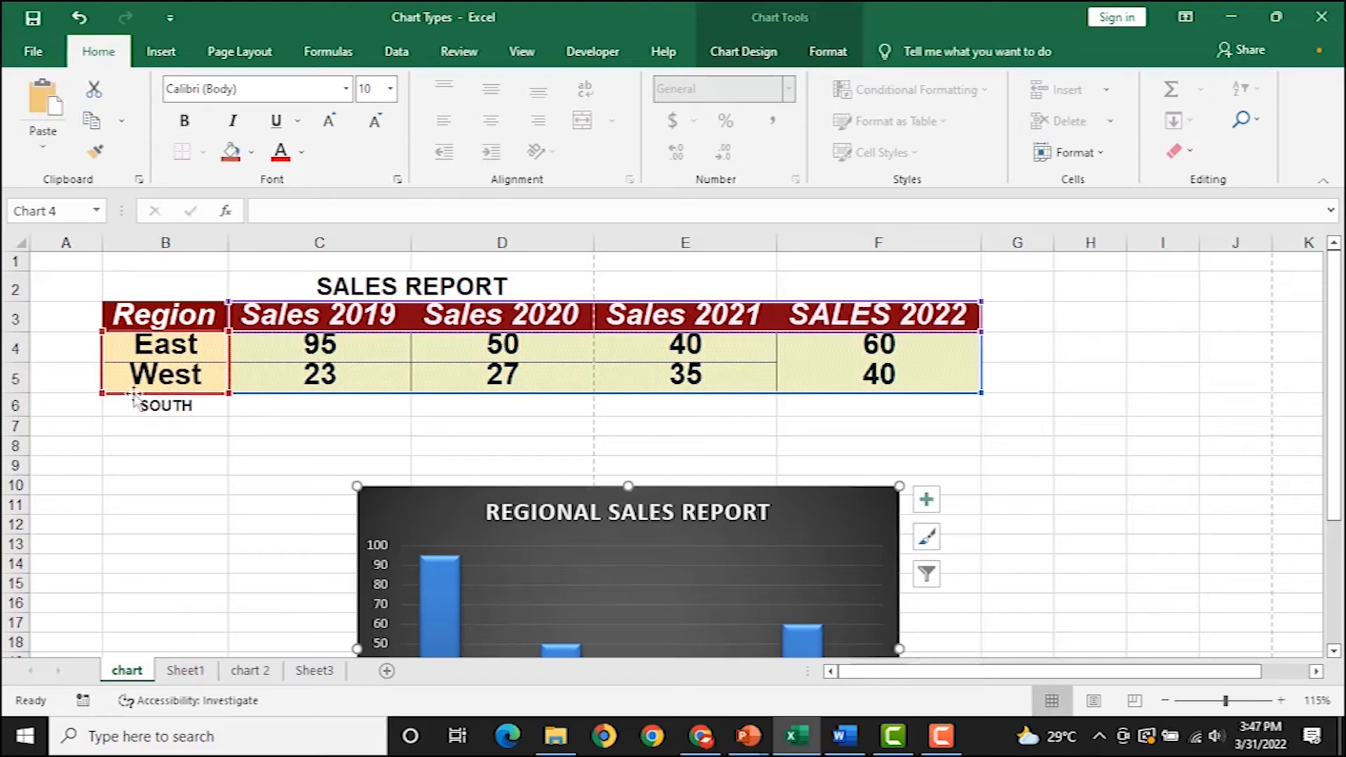
Fill C6:F6 with SOUTH's sales of 40, 10, 15 and 45, then select the row.
click(381, 409)
text(40)
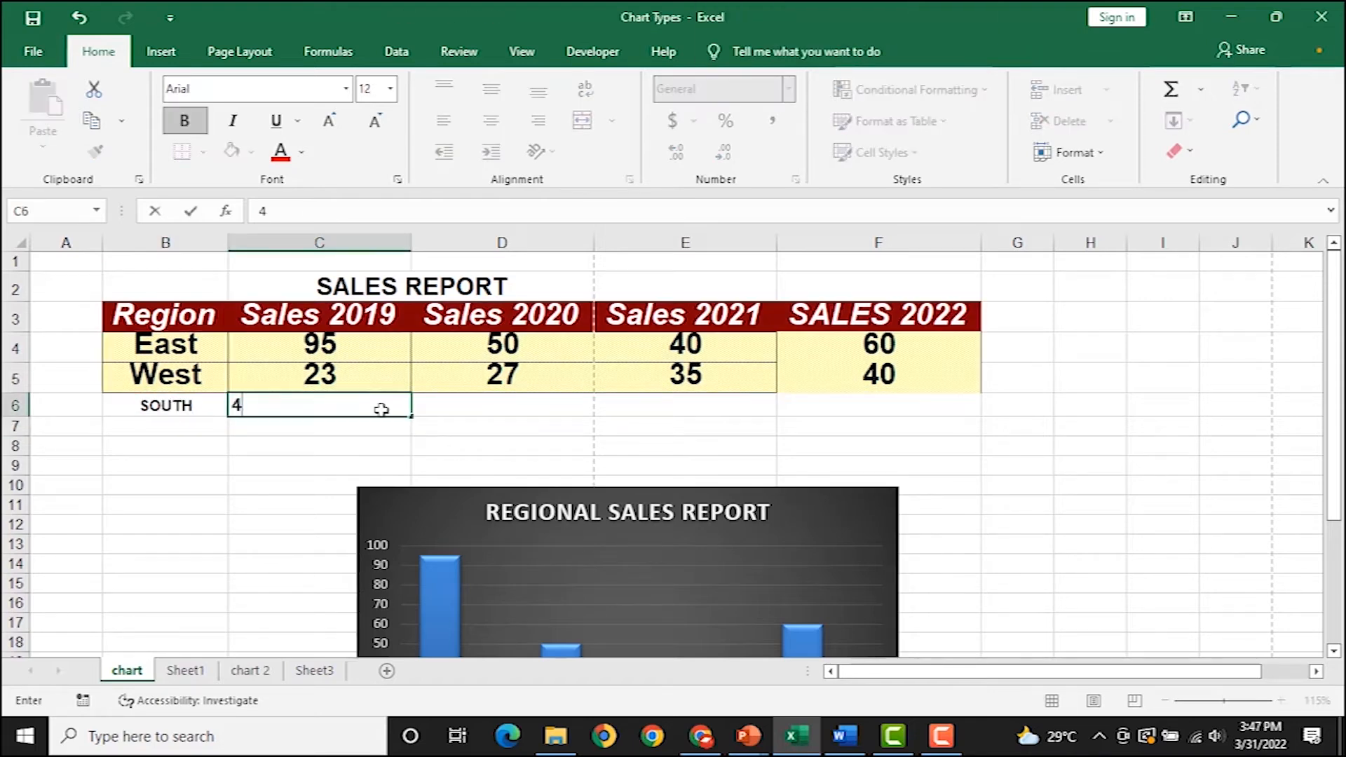
click(442, 406)
text(10)
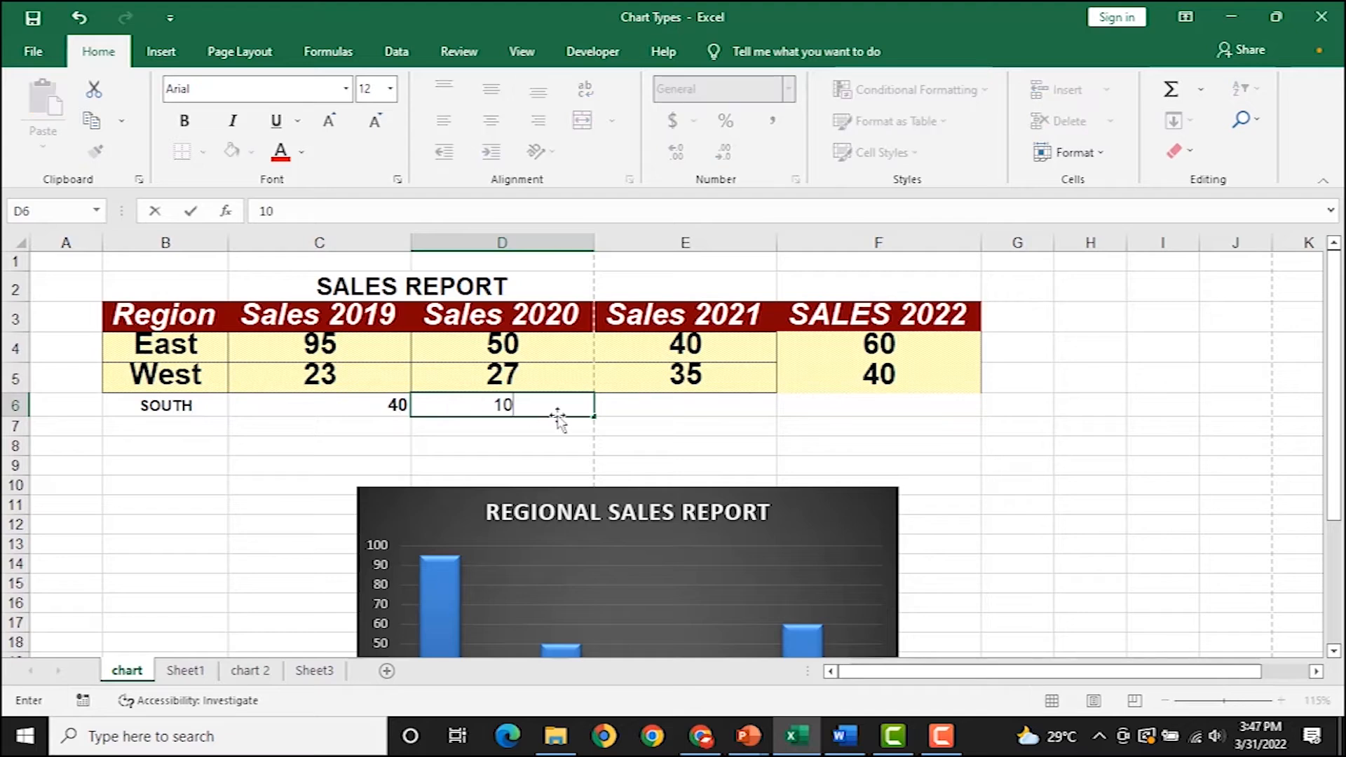
click(684, 407)
text(15)
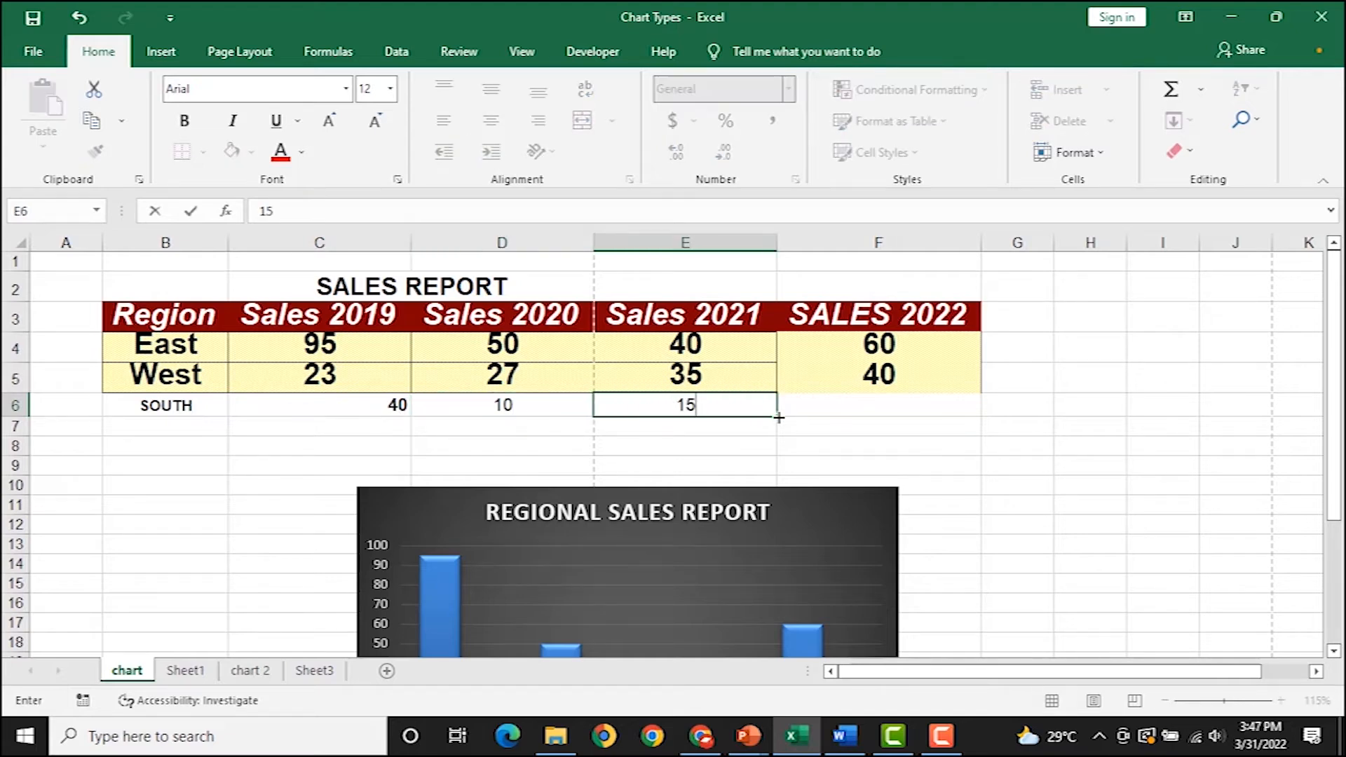
click(802, 411)
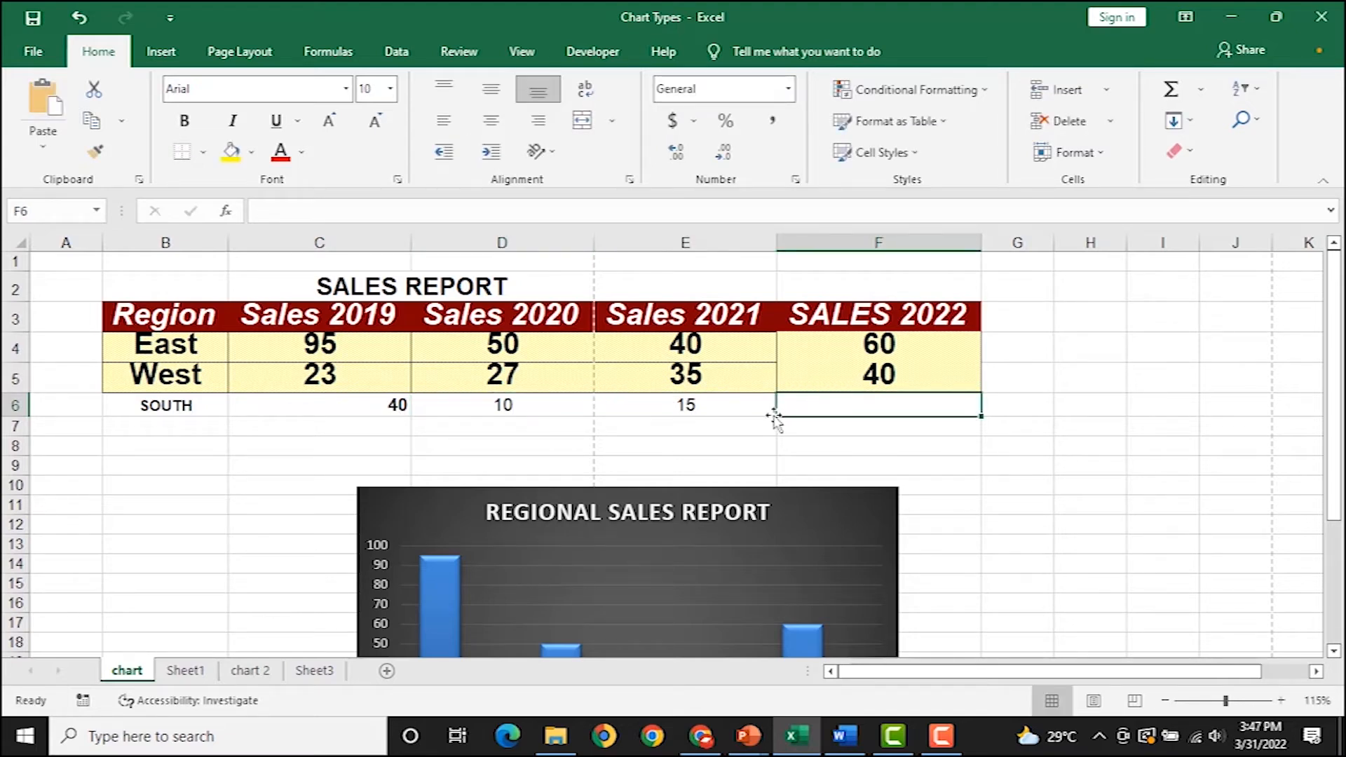
text(45)
click(999, 473)
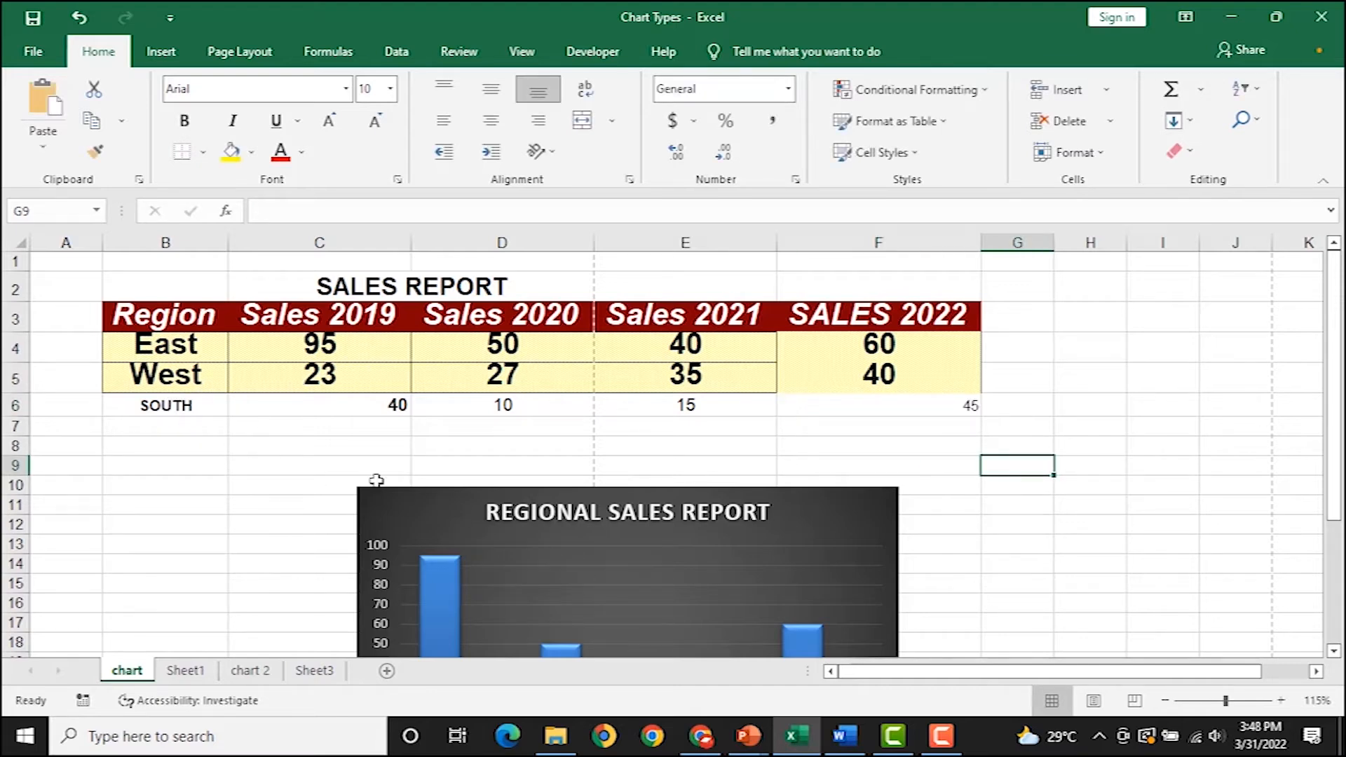
drag(183, 399, 943, 404)
Copy B6:F6 and paste it into the Regional Sales Report chart as a third bar series.
key(ctrl+c)
click(822, 520)
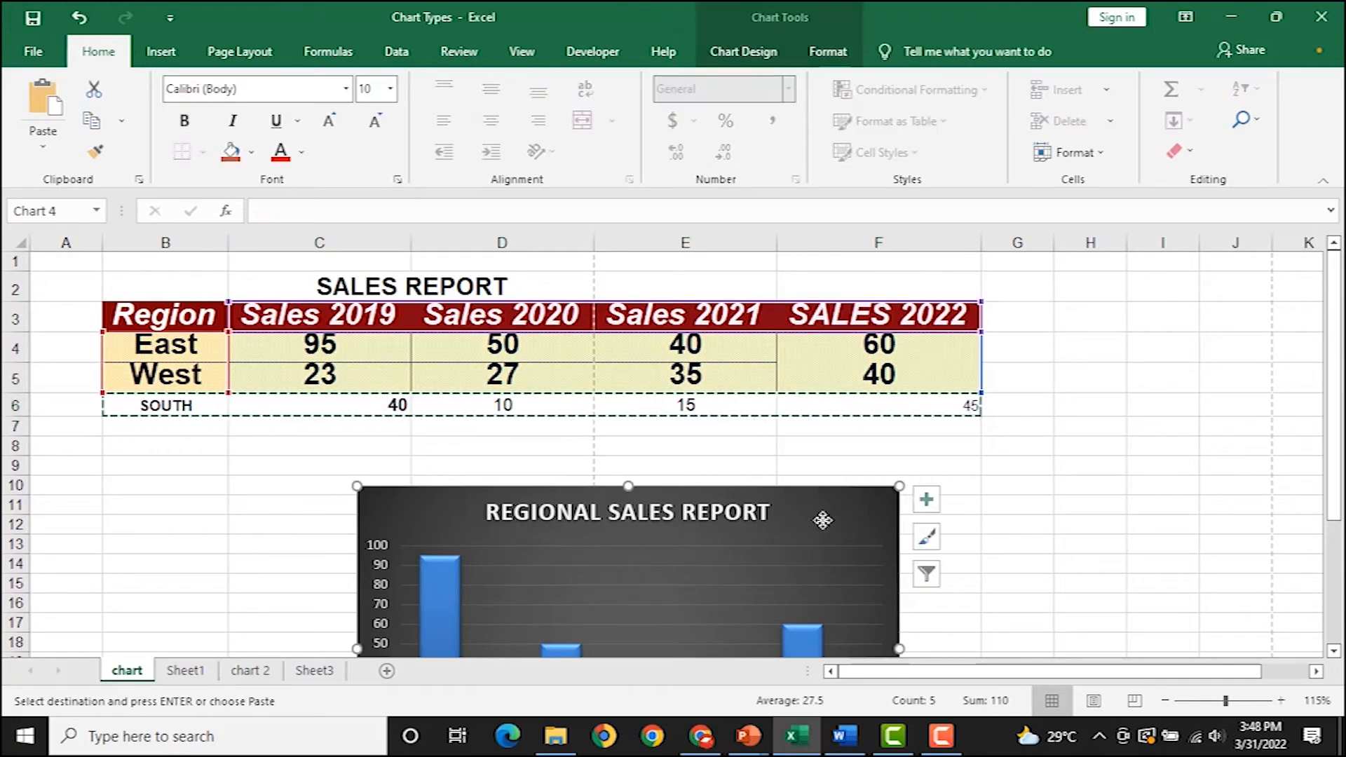
key(ctrl+v)
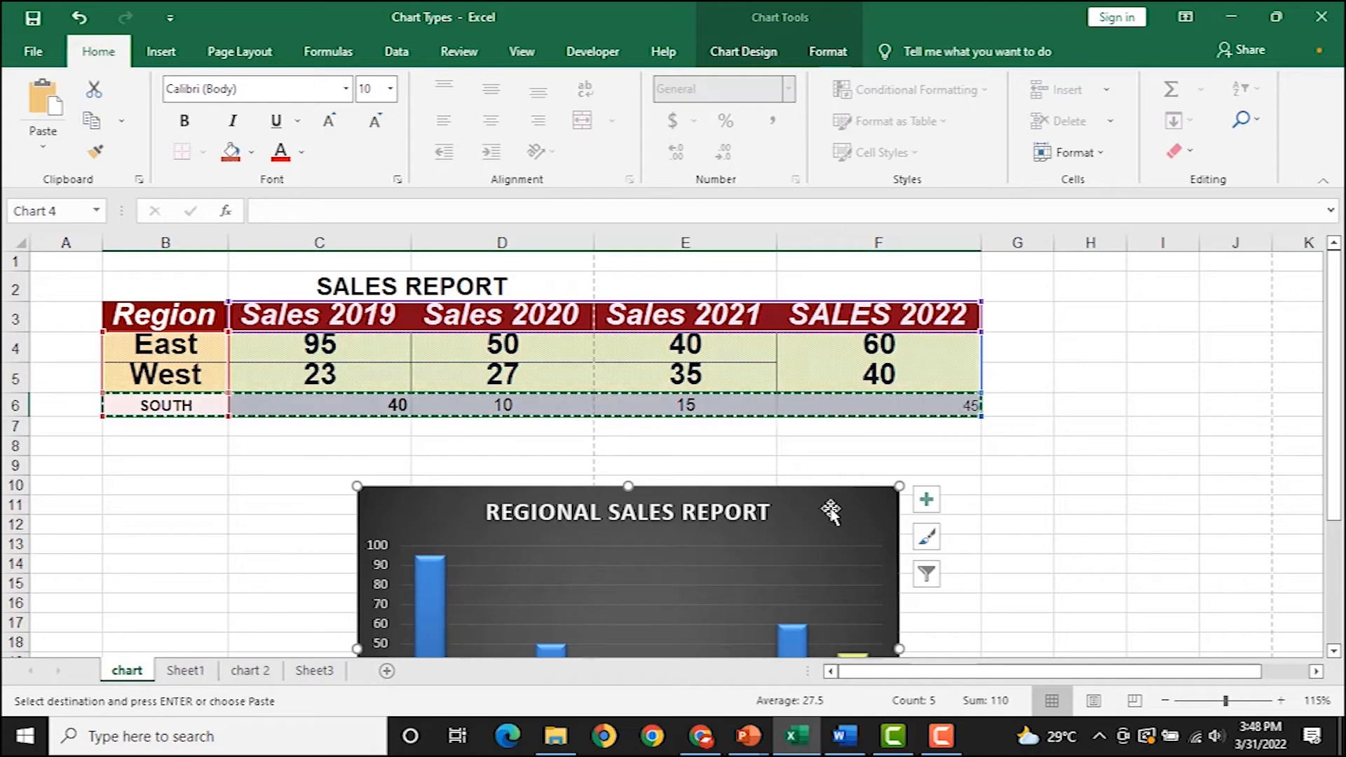
scroll(712, 465, down, 2)
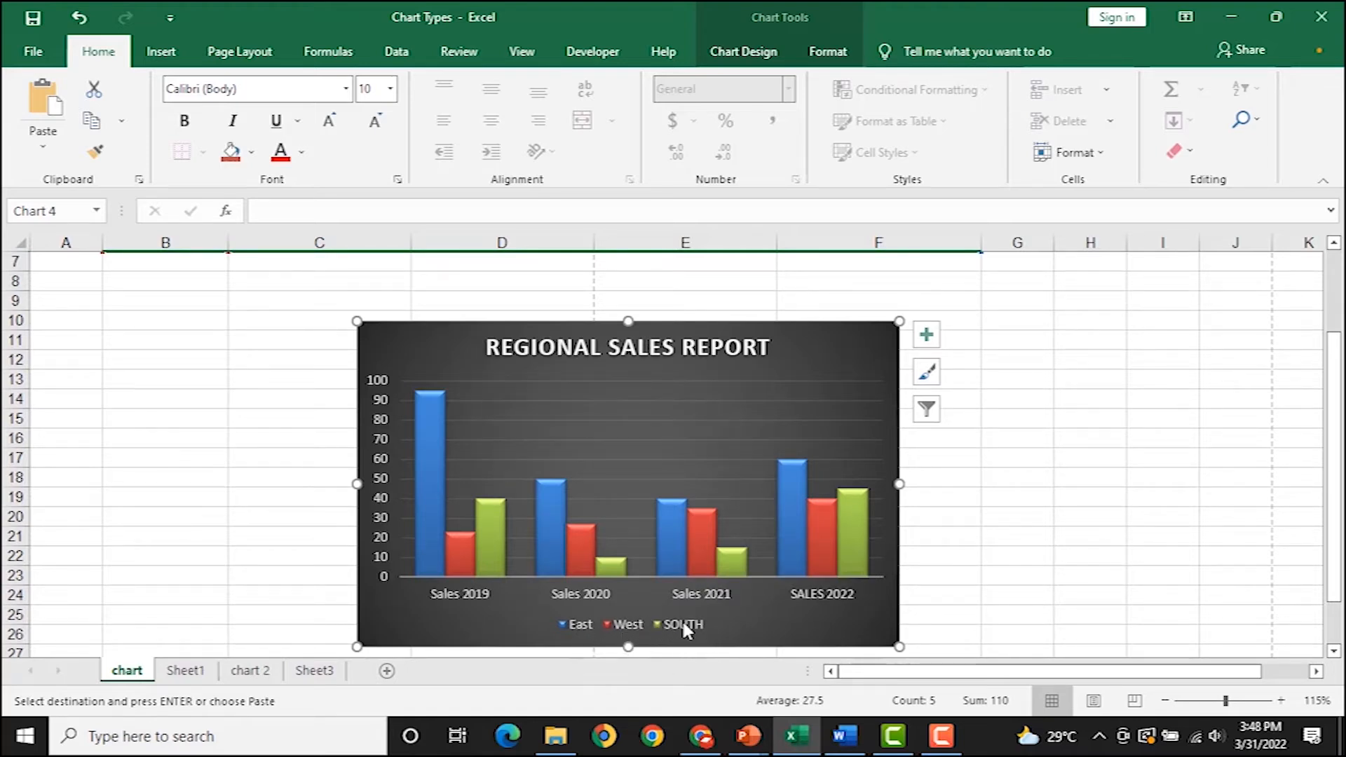
mouse_move(858, 542)
scroll(823, 519, up, 2)
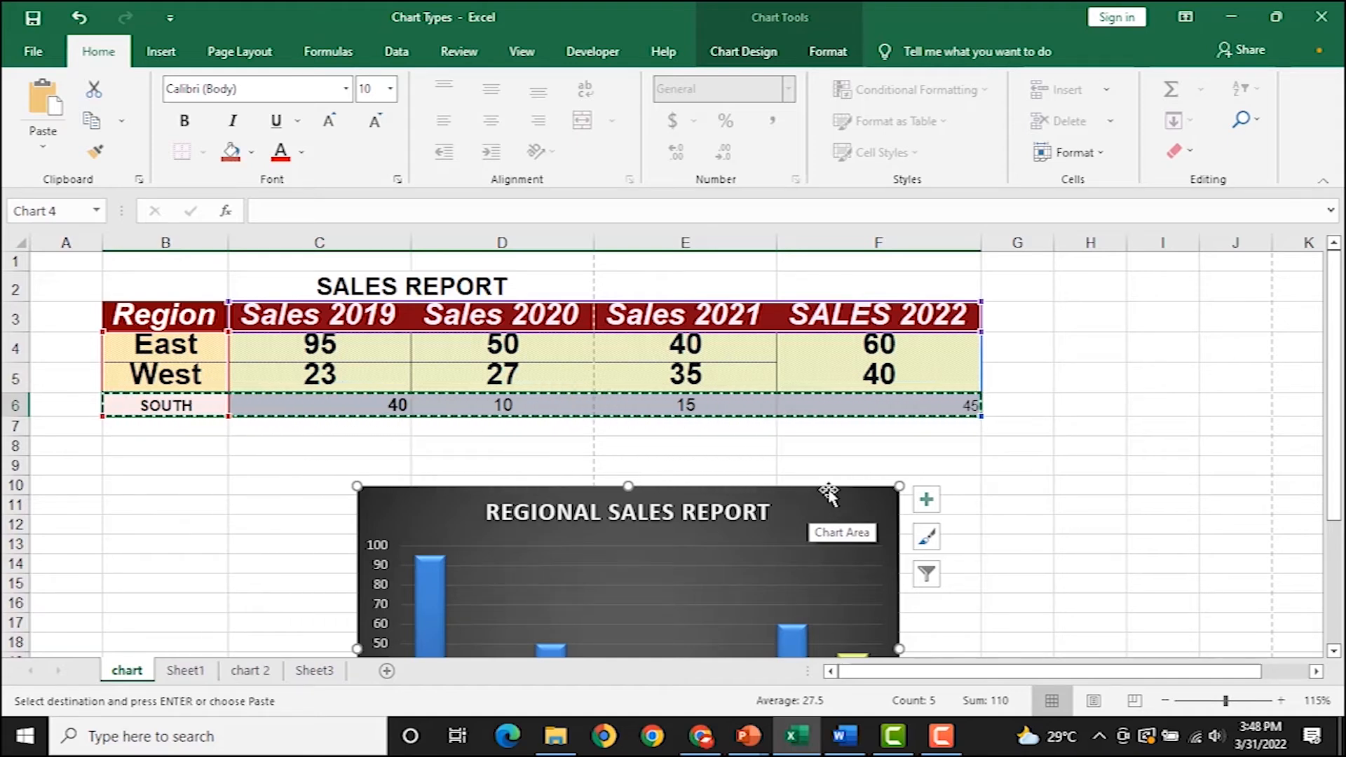
Go back to the chart sheet and copy the Regional Sales Report chart.
click(316, 673)
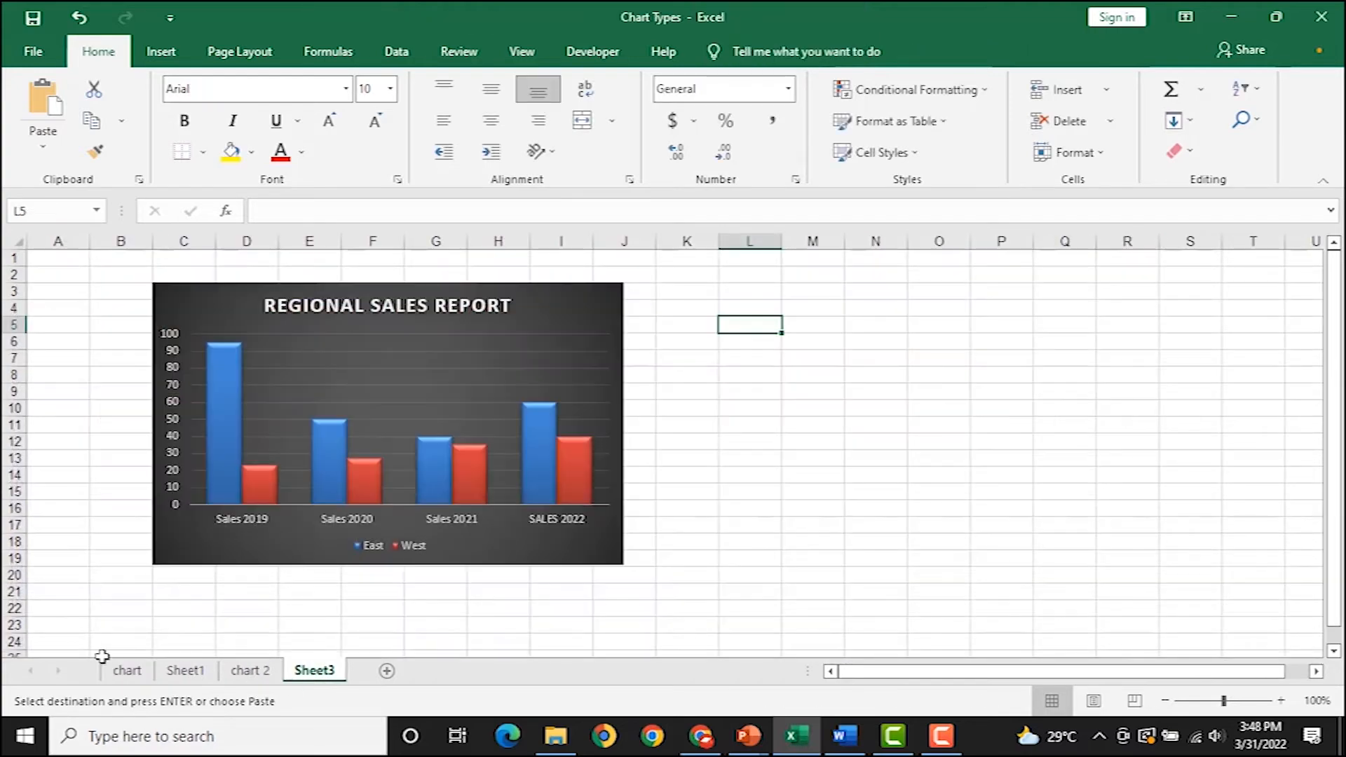
click(124, 671)
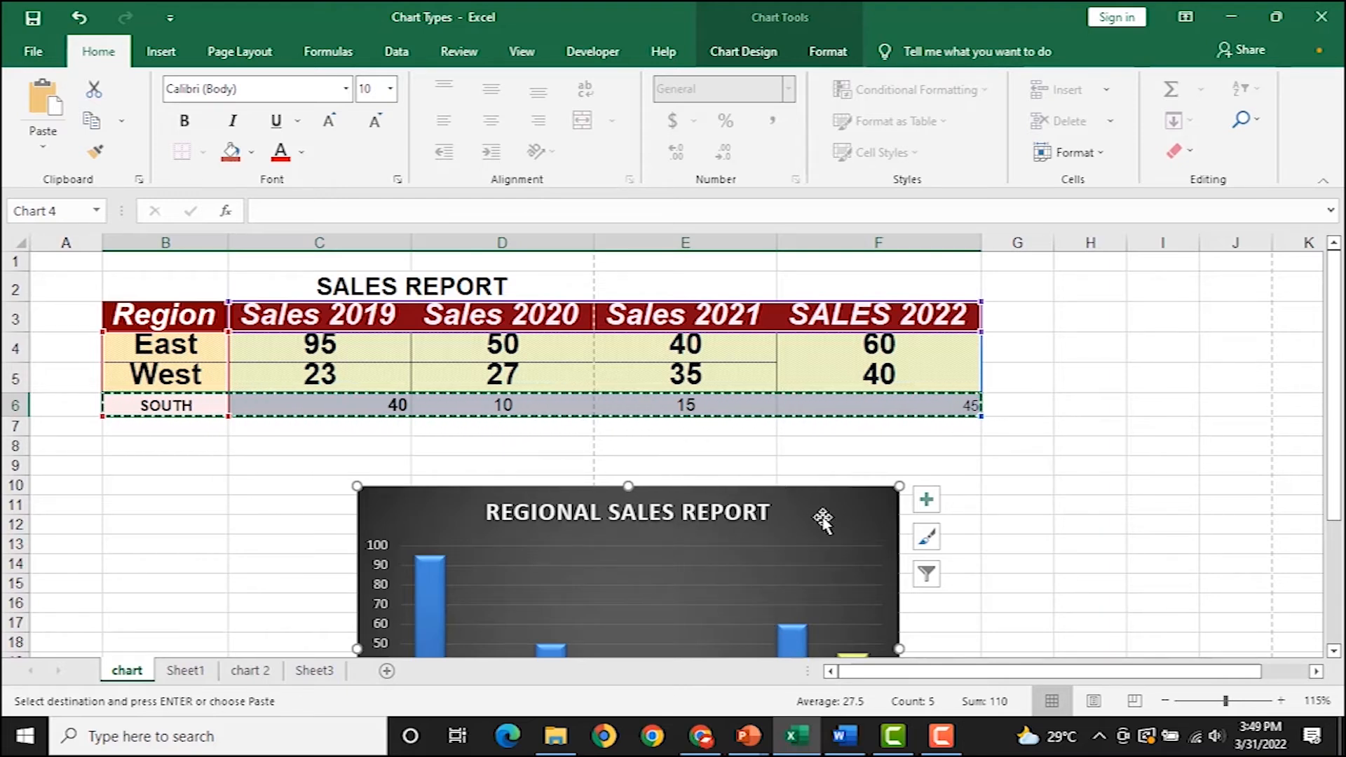
key(Escape)
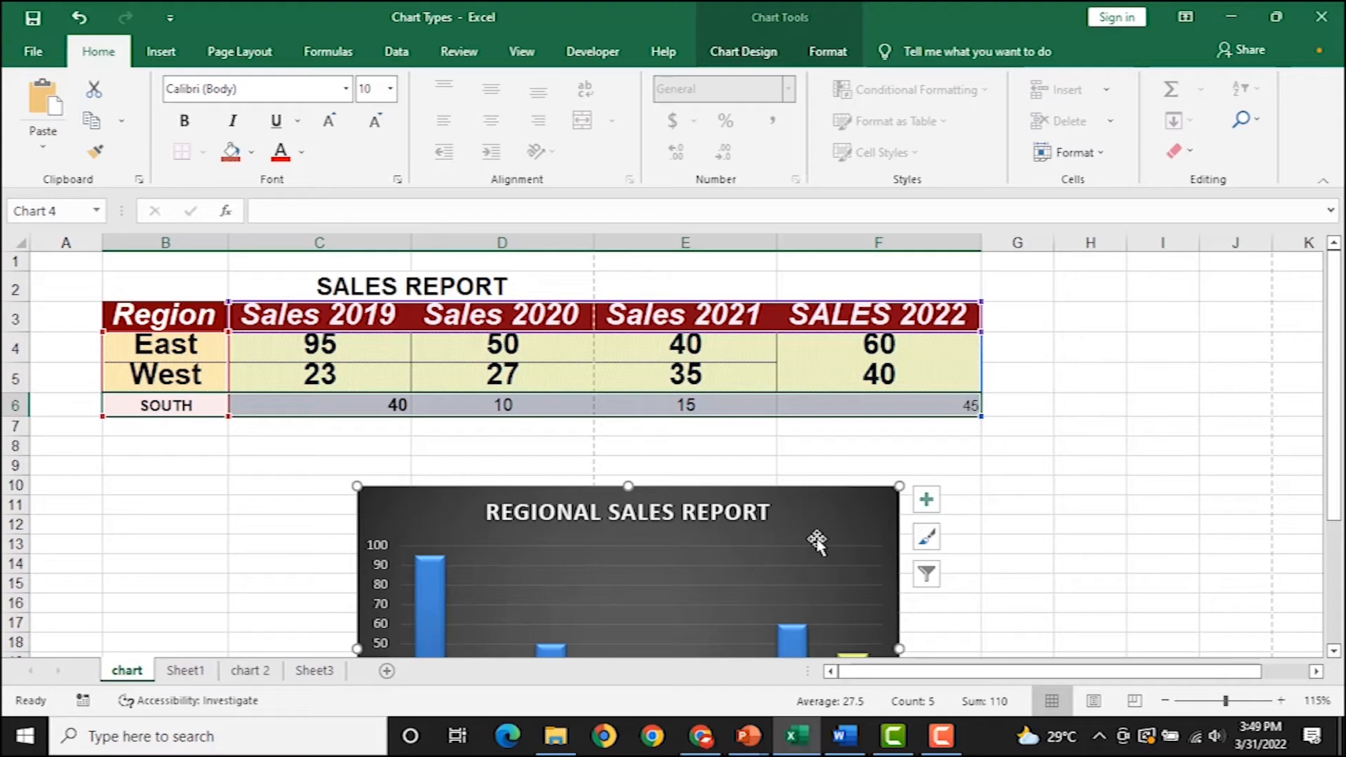
Paste the chart into Word's Document1 as a test, then delete it.
click(848, 743)
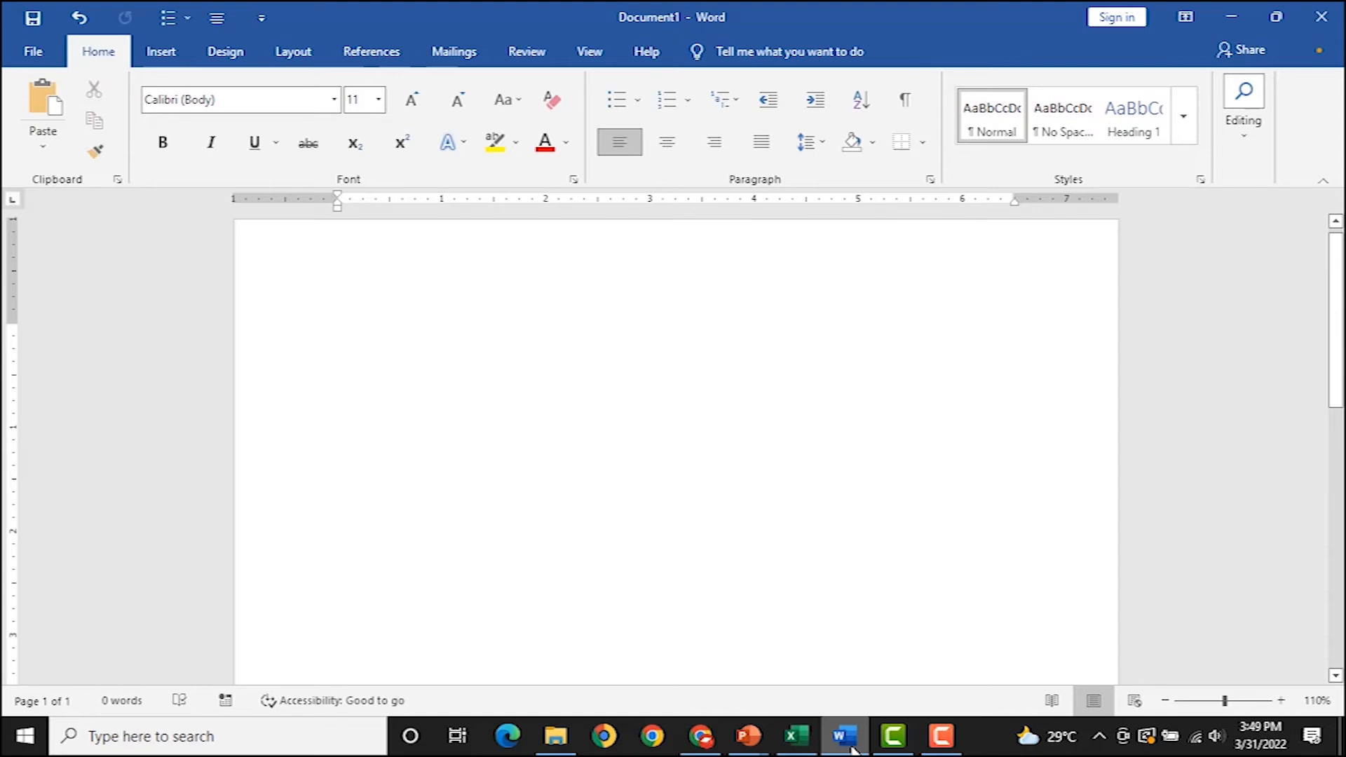
key(ctrl+v)
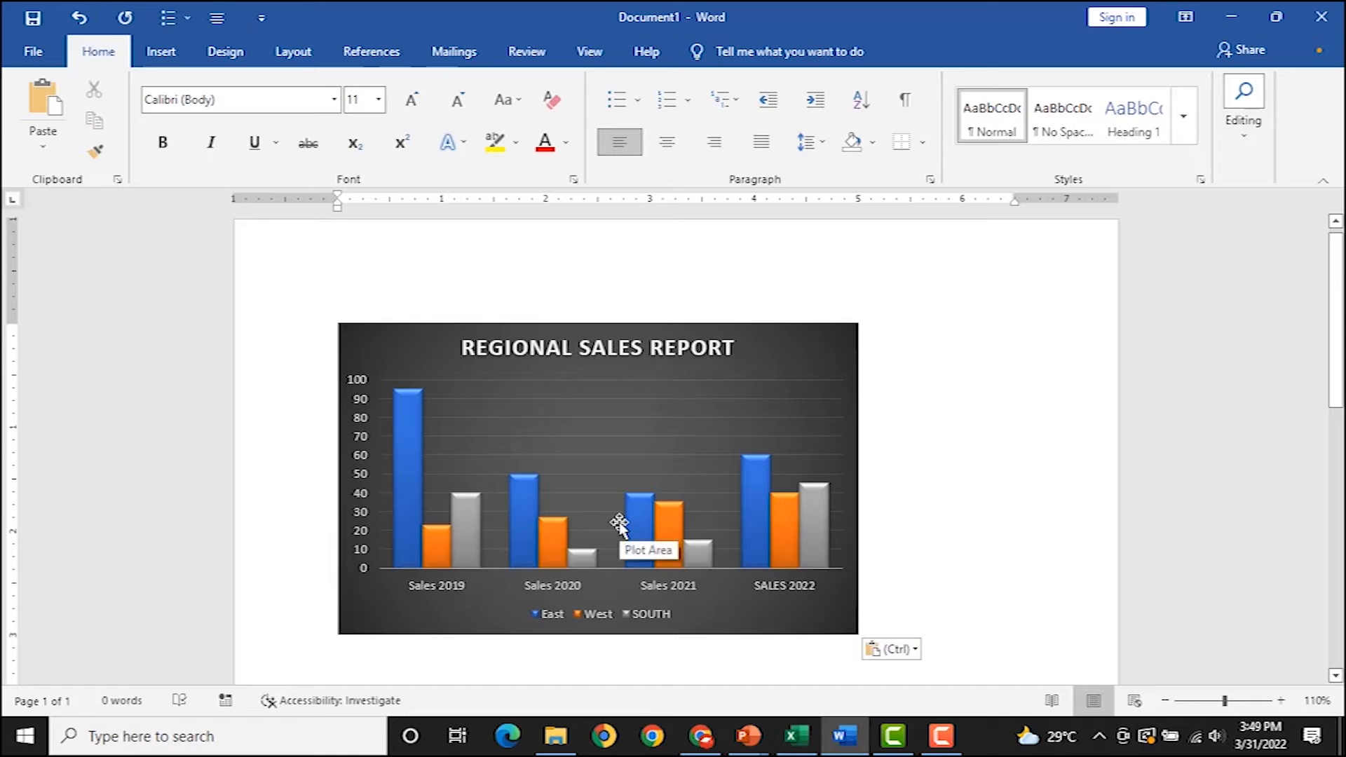
click(825, 356)
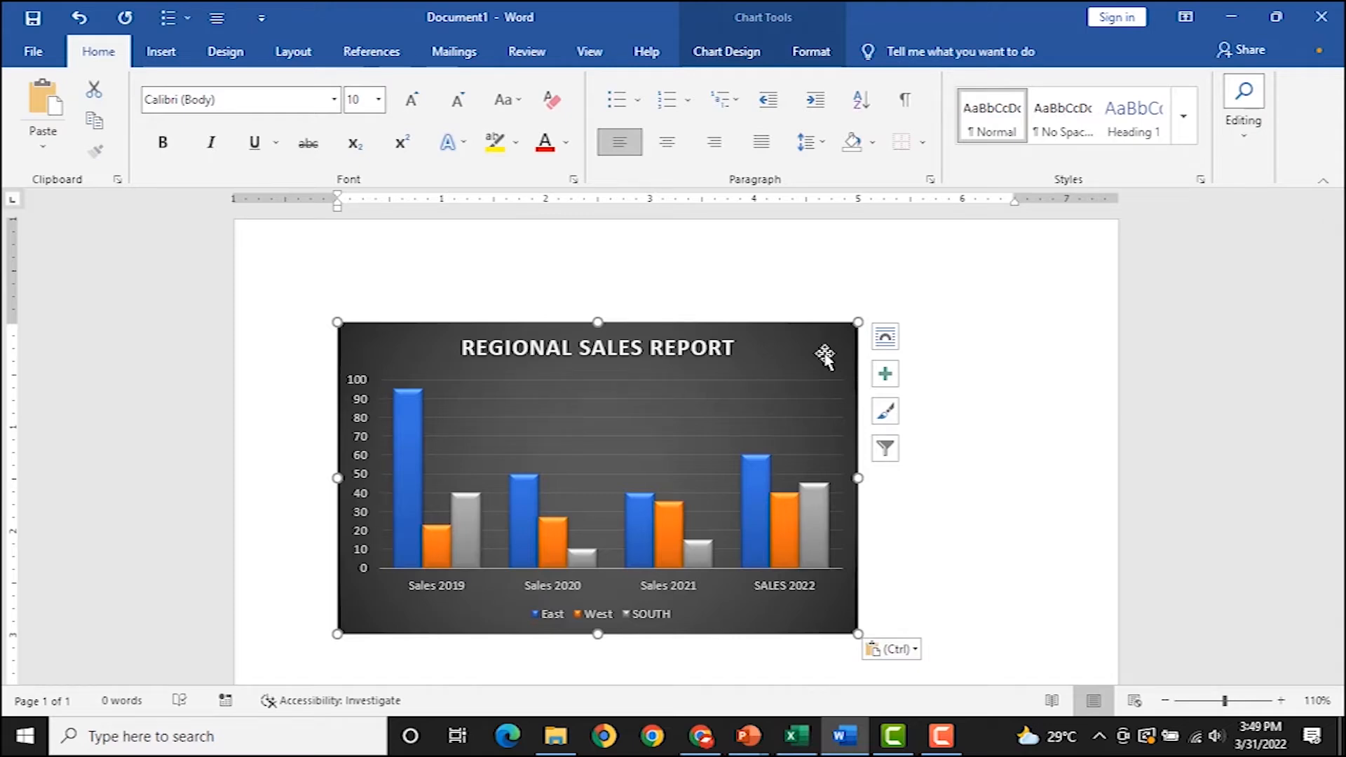
key(Delete)
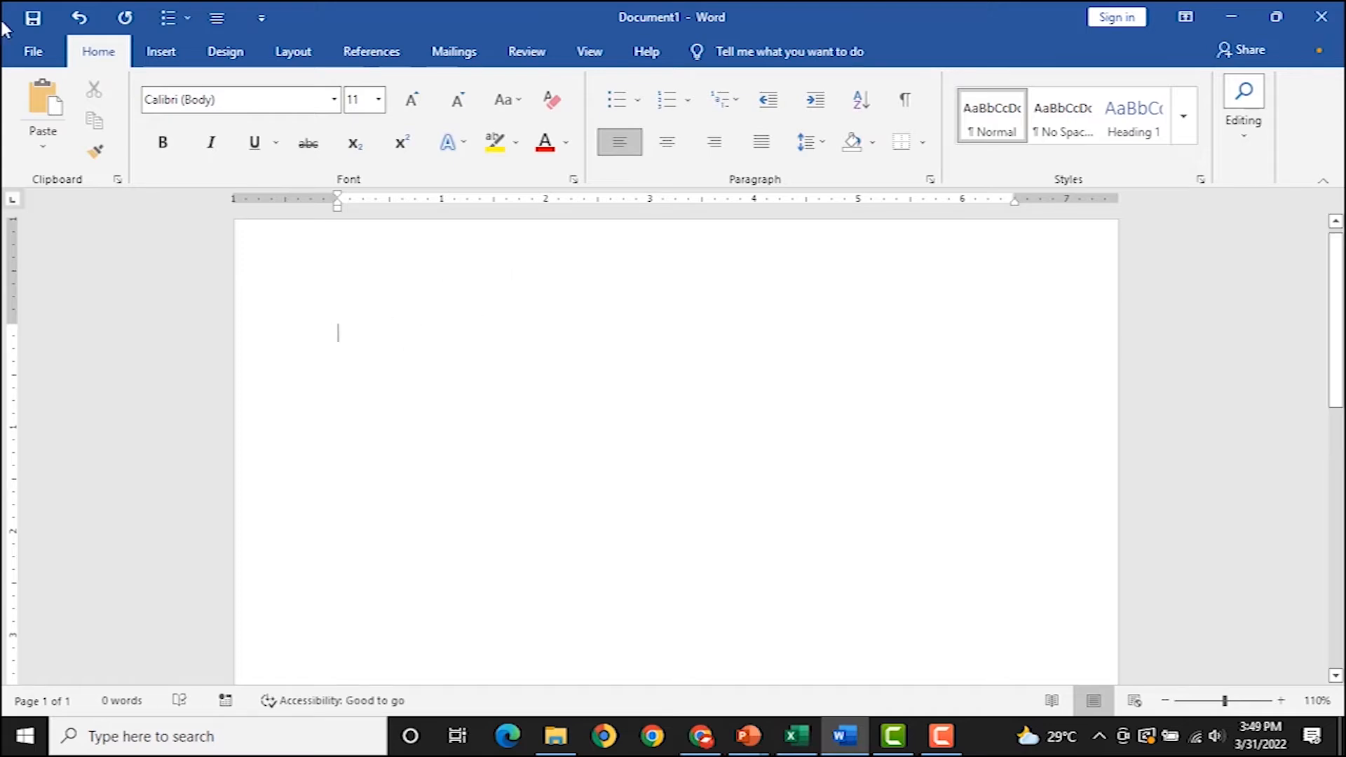
Paste Special the chart into Word as a linked Microsoft Office Graphic Object, then return to Excel.
click(47, 150)
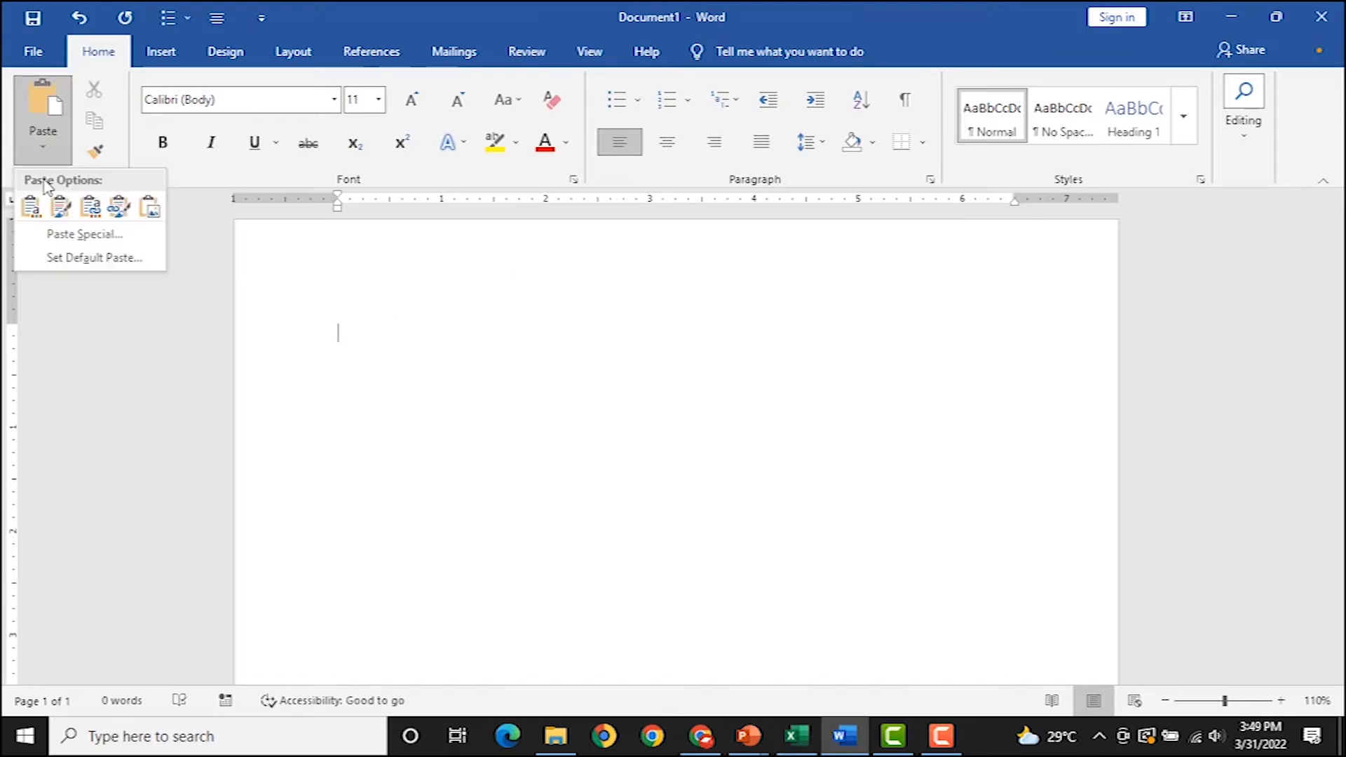
click(53, 235)
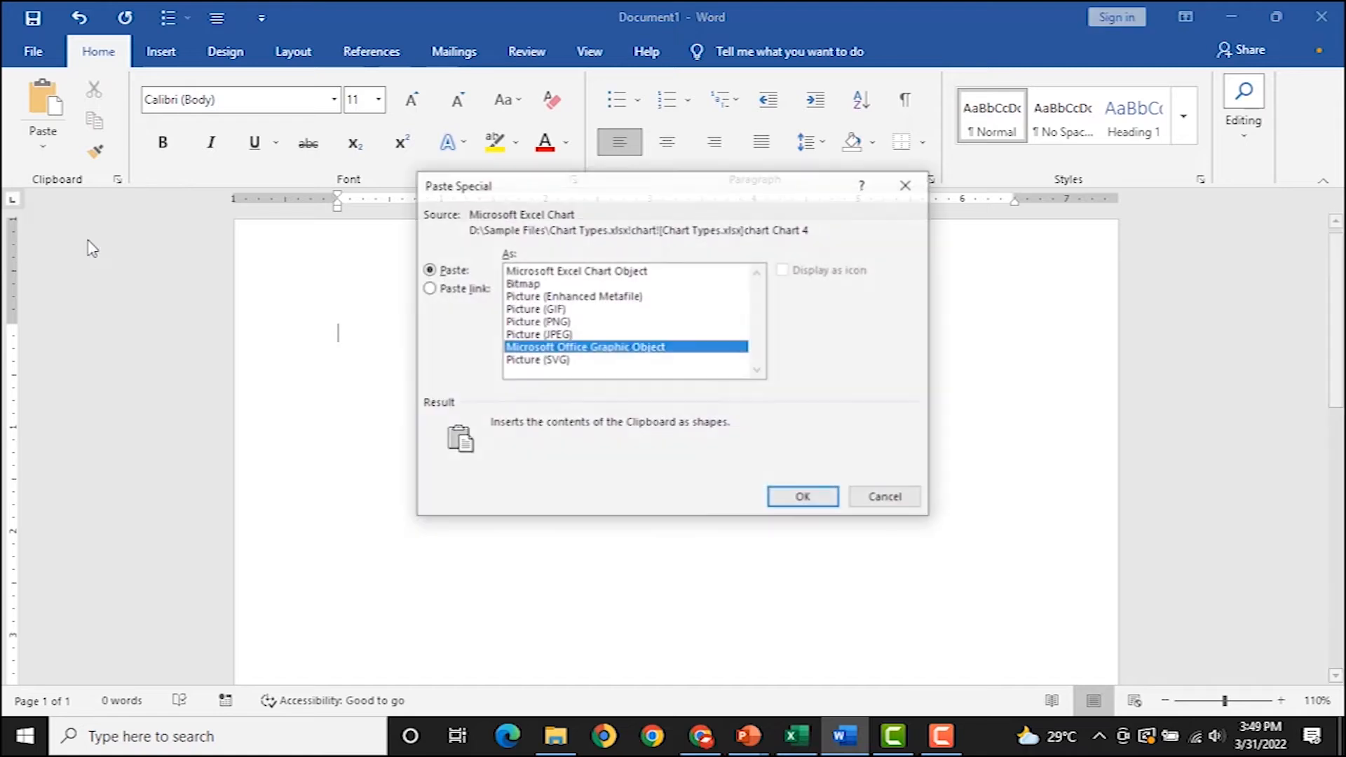
click(463, 289)
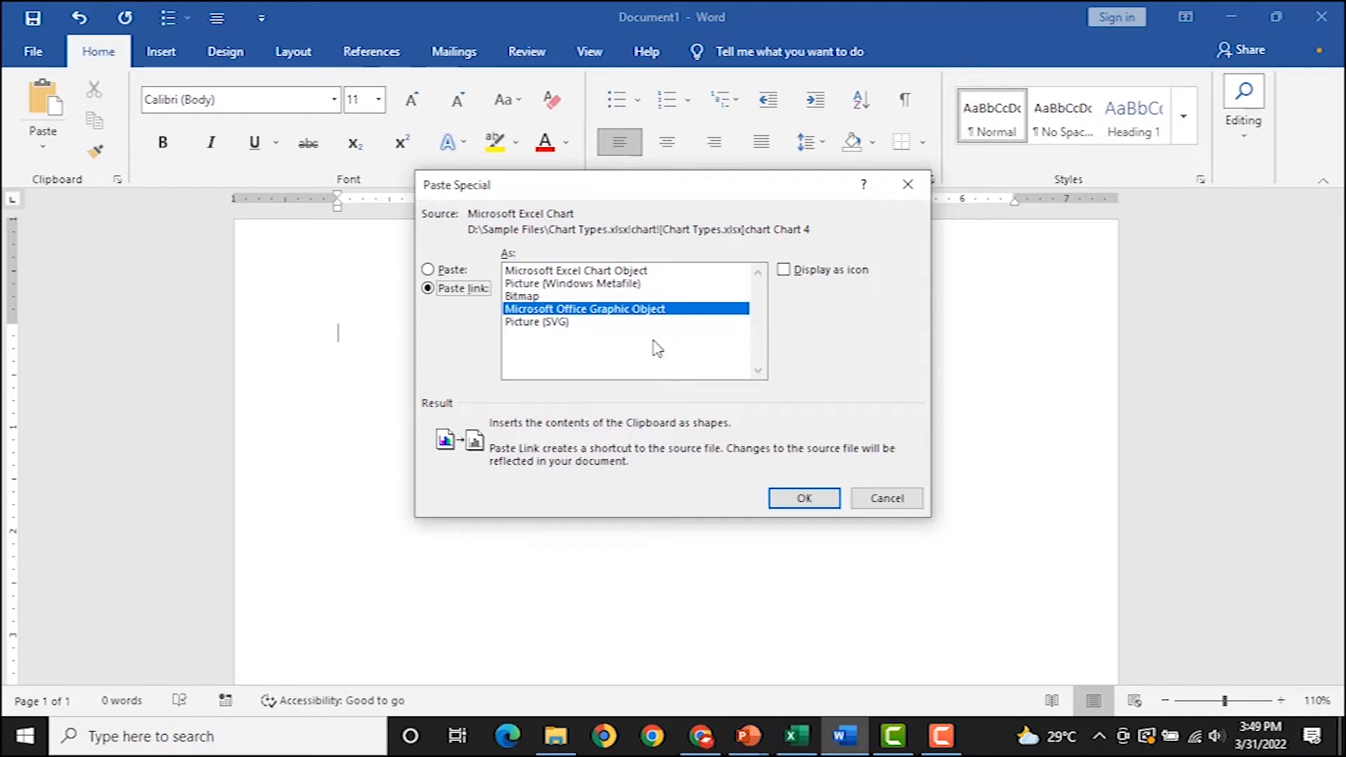
click(800, 499)
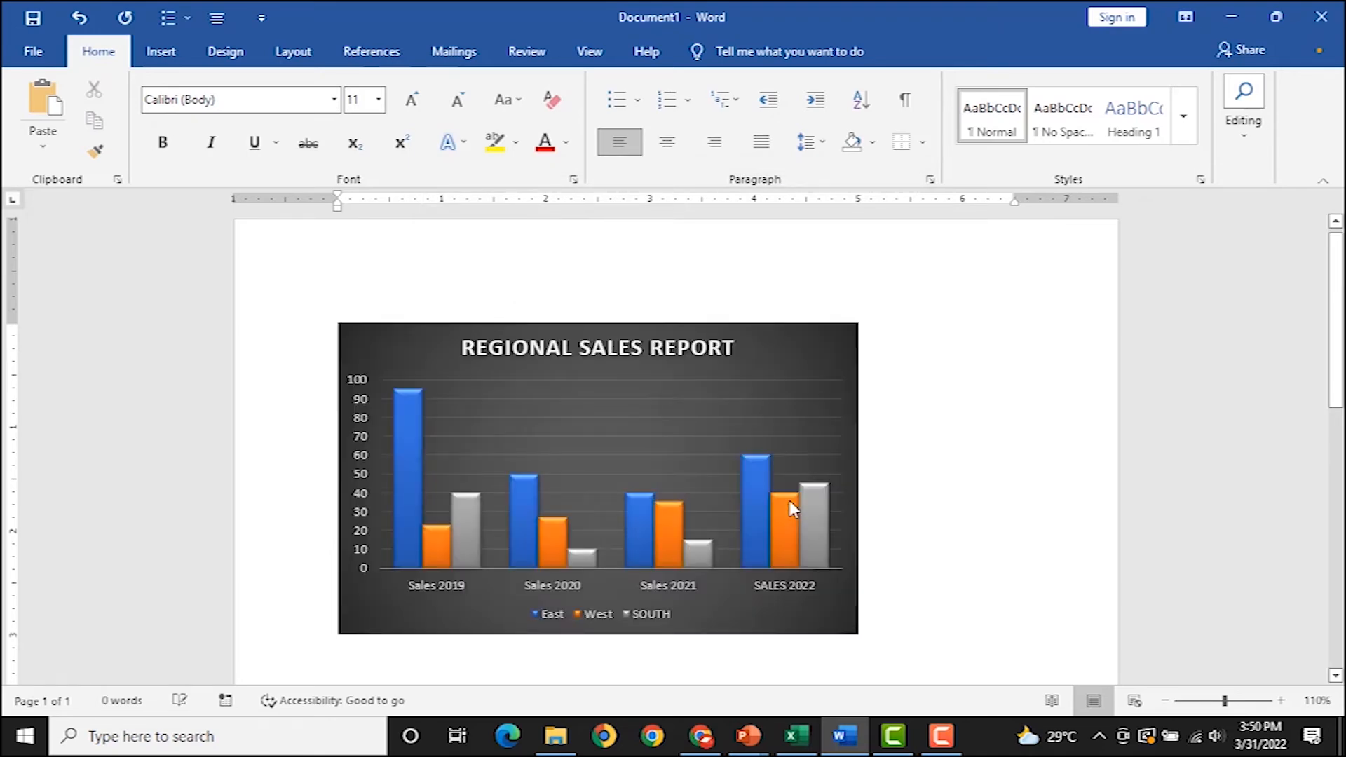
click(796, 738)
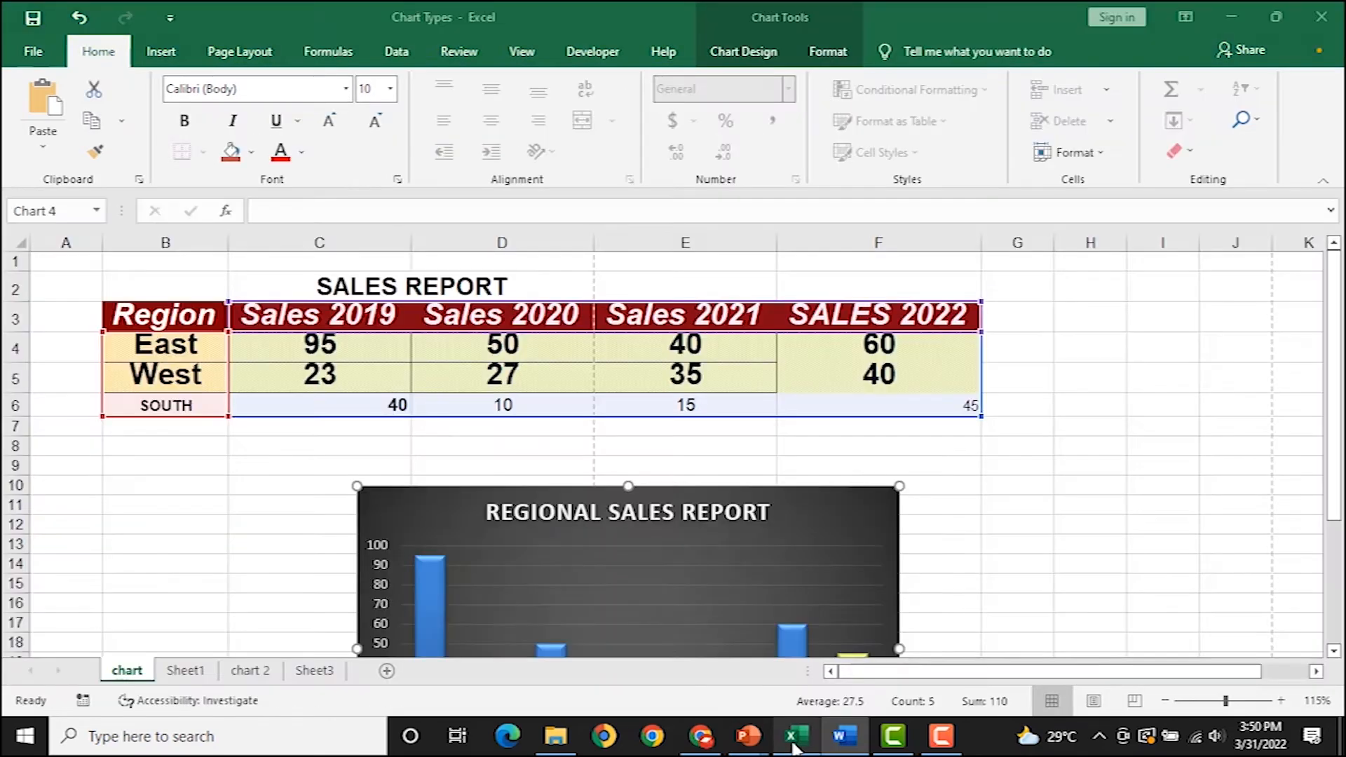
Change East's Sales 2019 in C4 from 95 to 50, then switch to Word.
key(Escape)
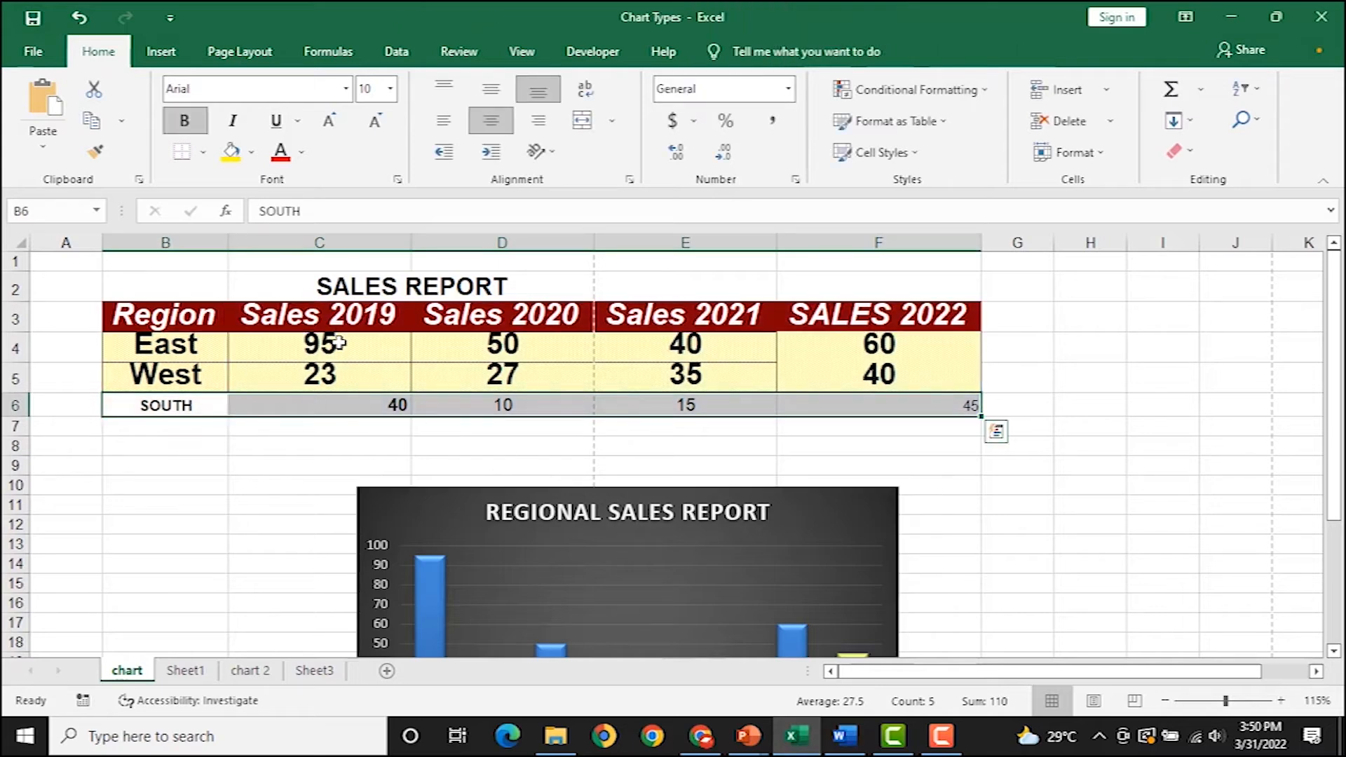
click(342, 350)
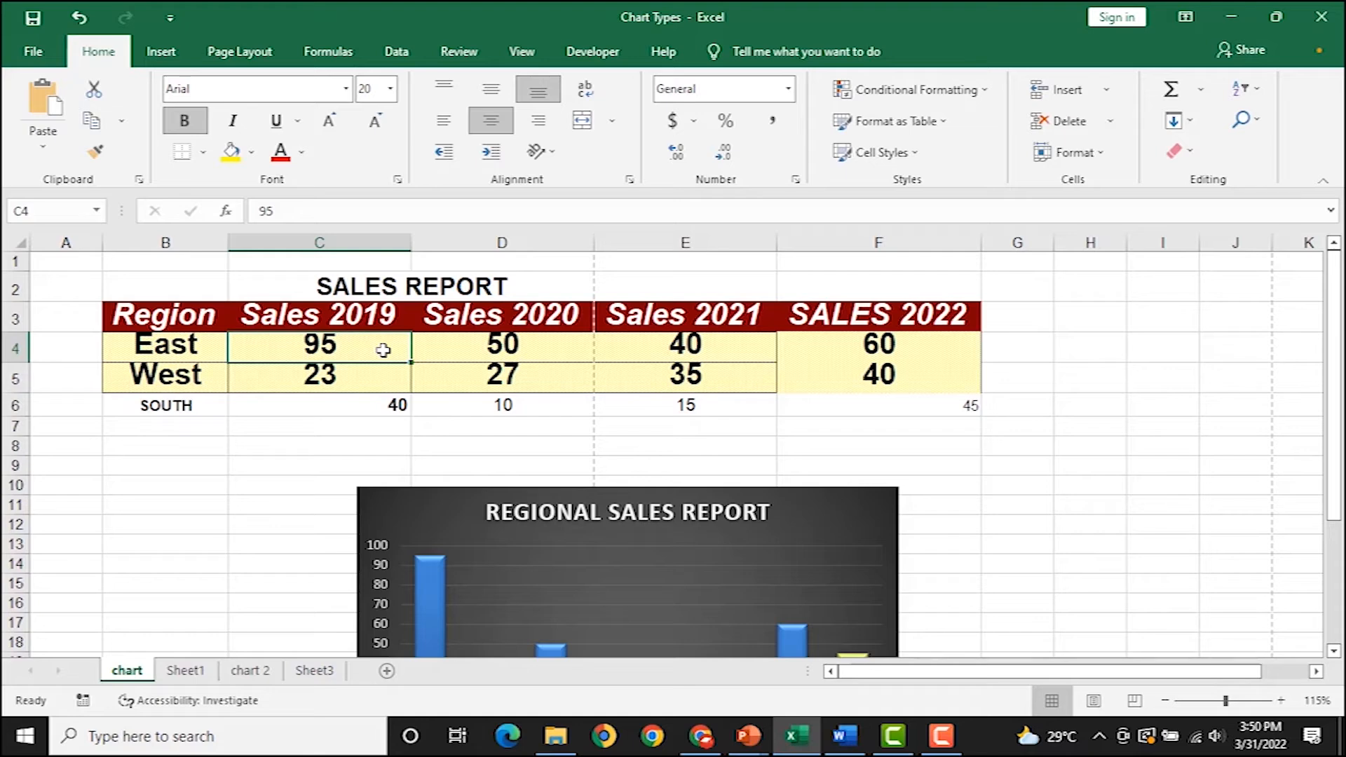
text(50)
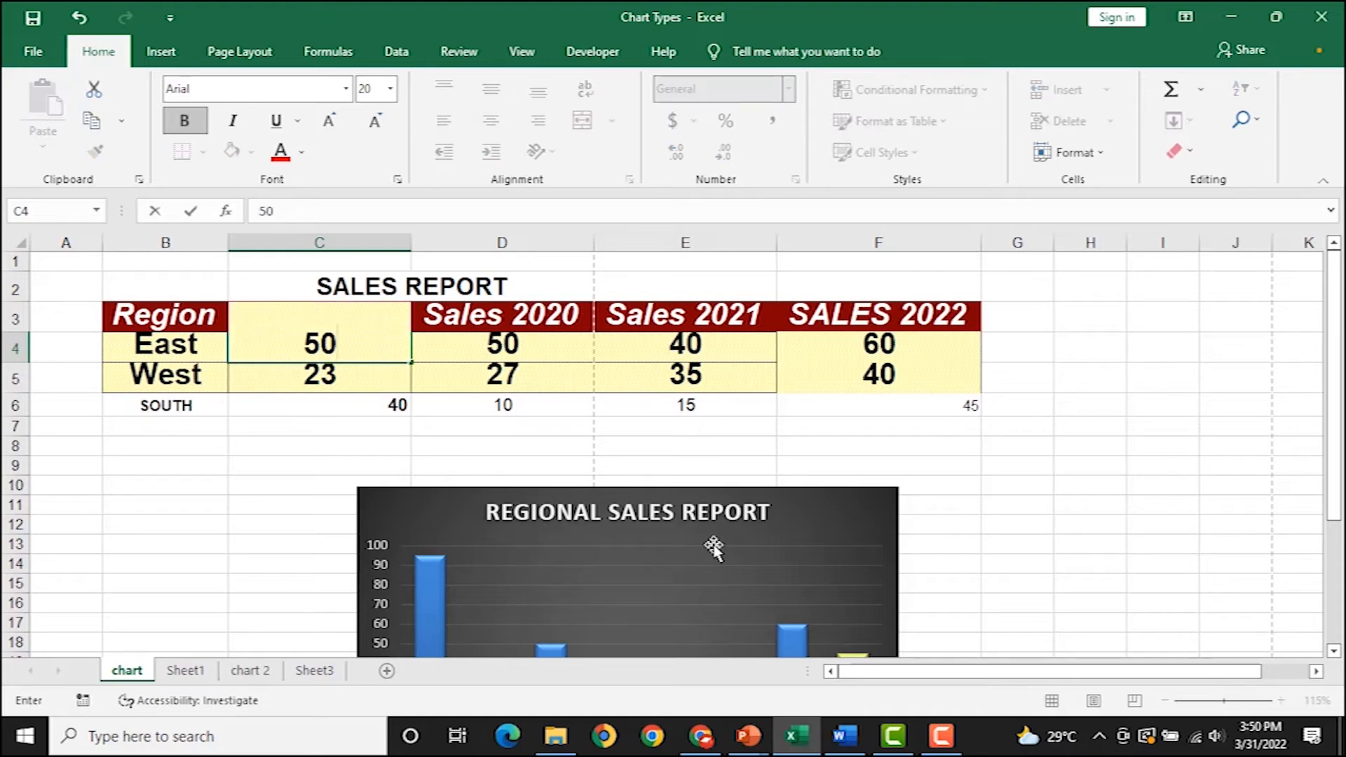
click(714, 548)
scroll(414, 415, down, 2)
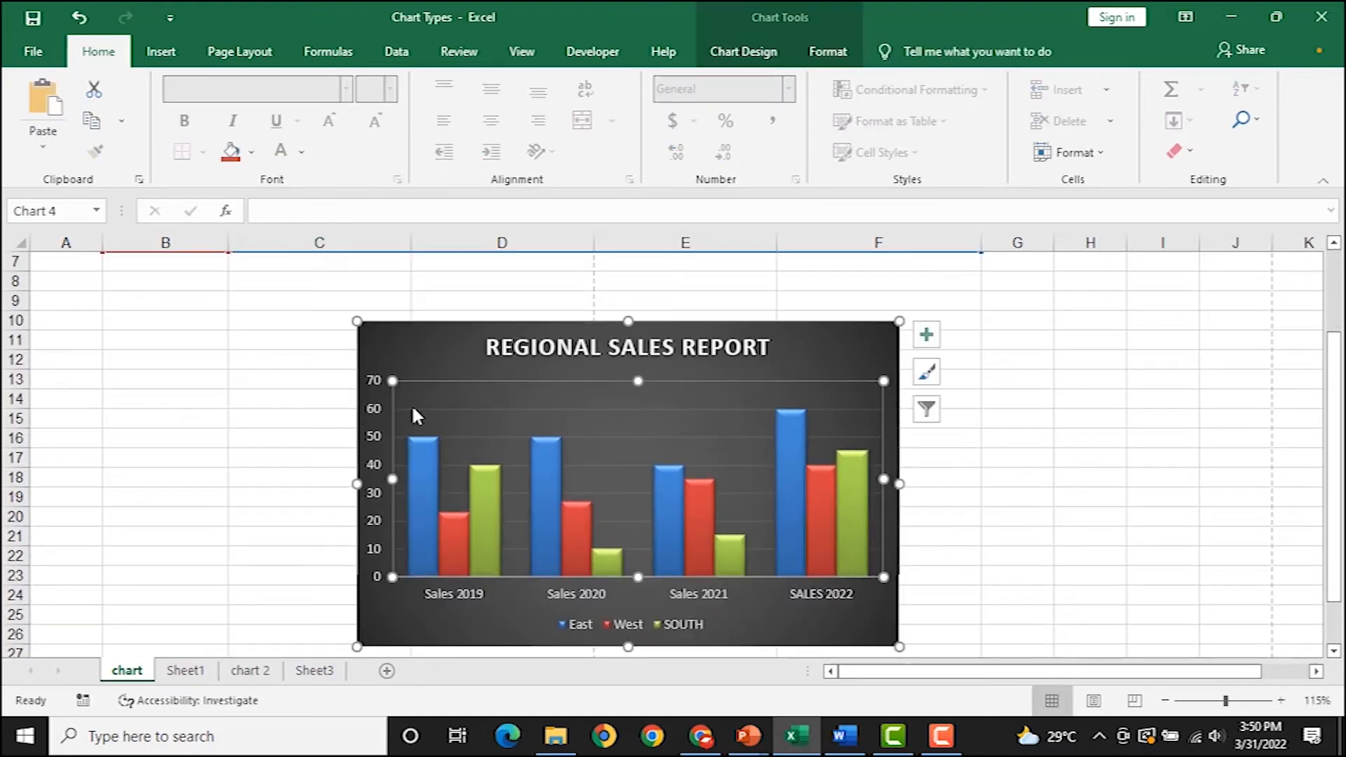
mouse_move(416, 462)
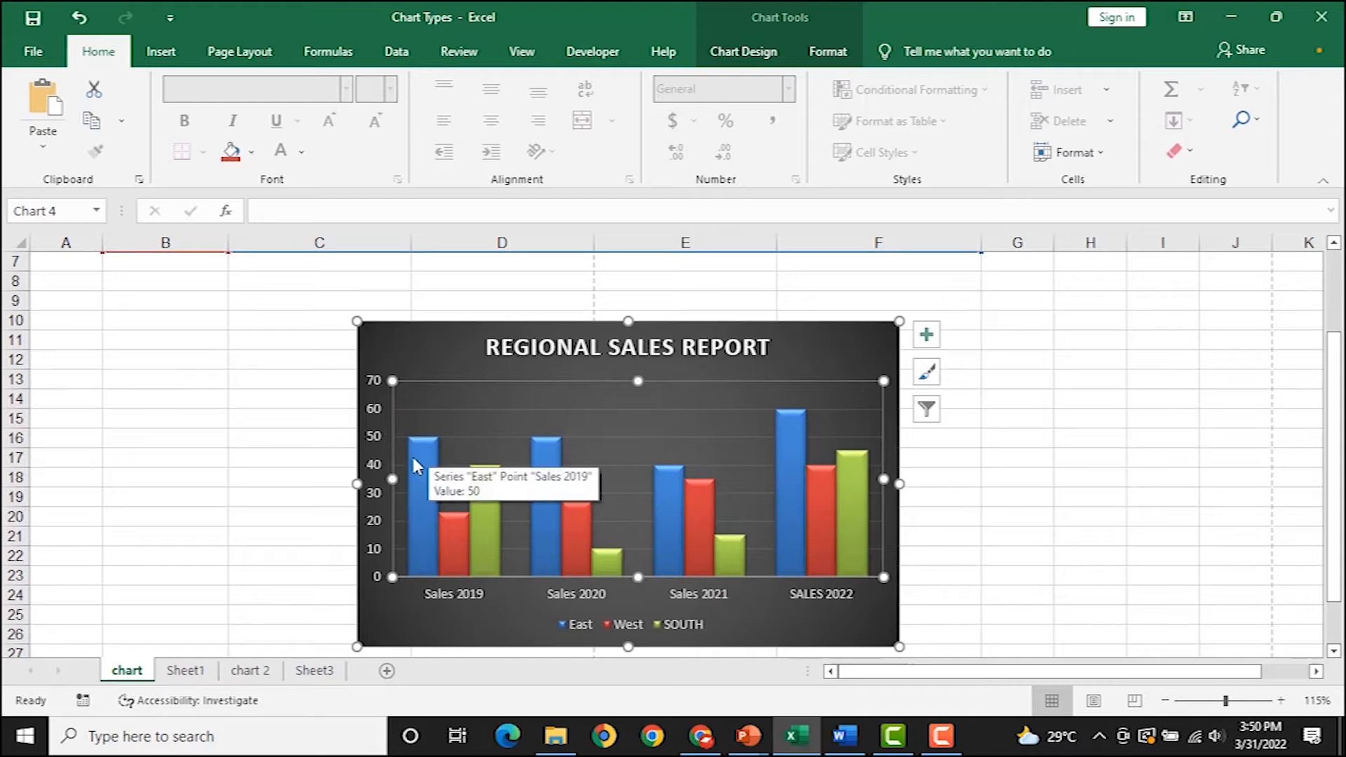
scroll(419, 453, up, 2)
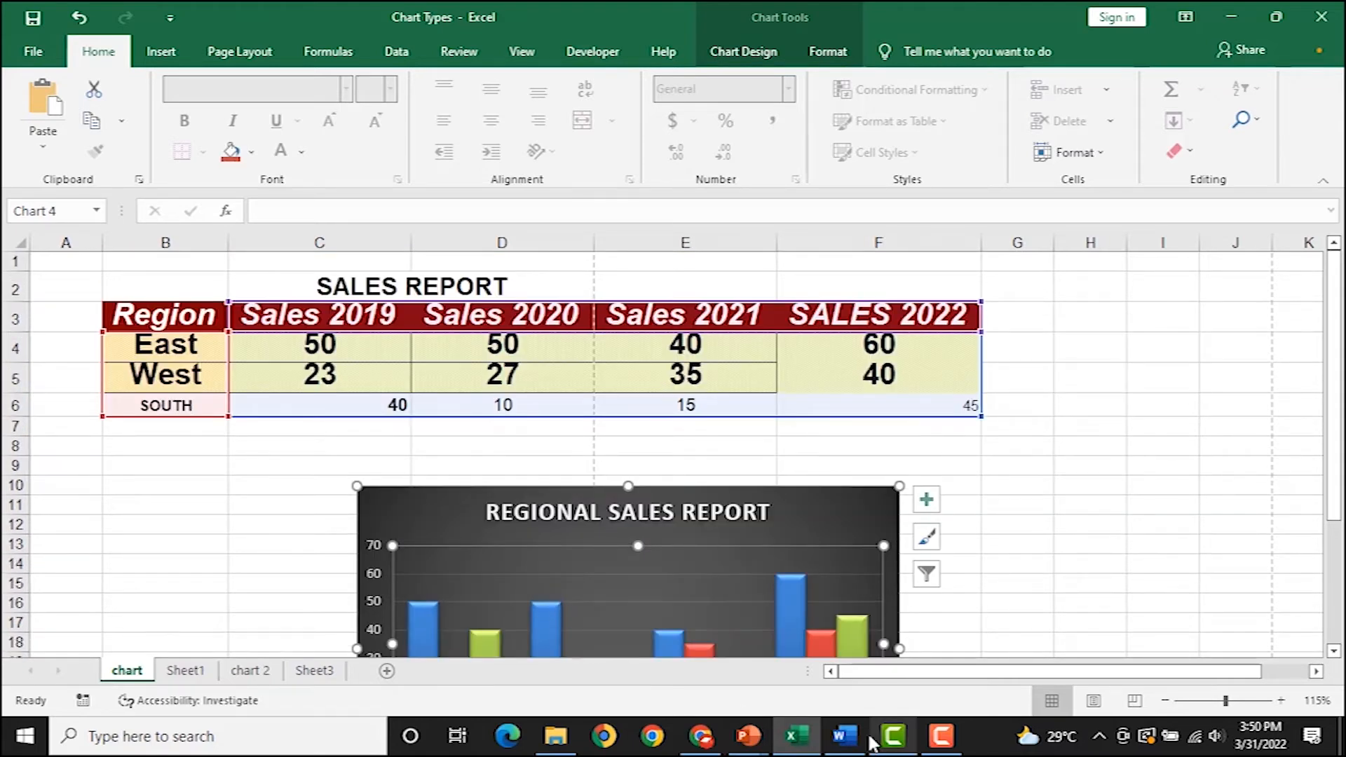
click(846, 736)
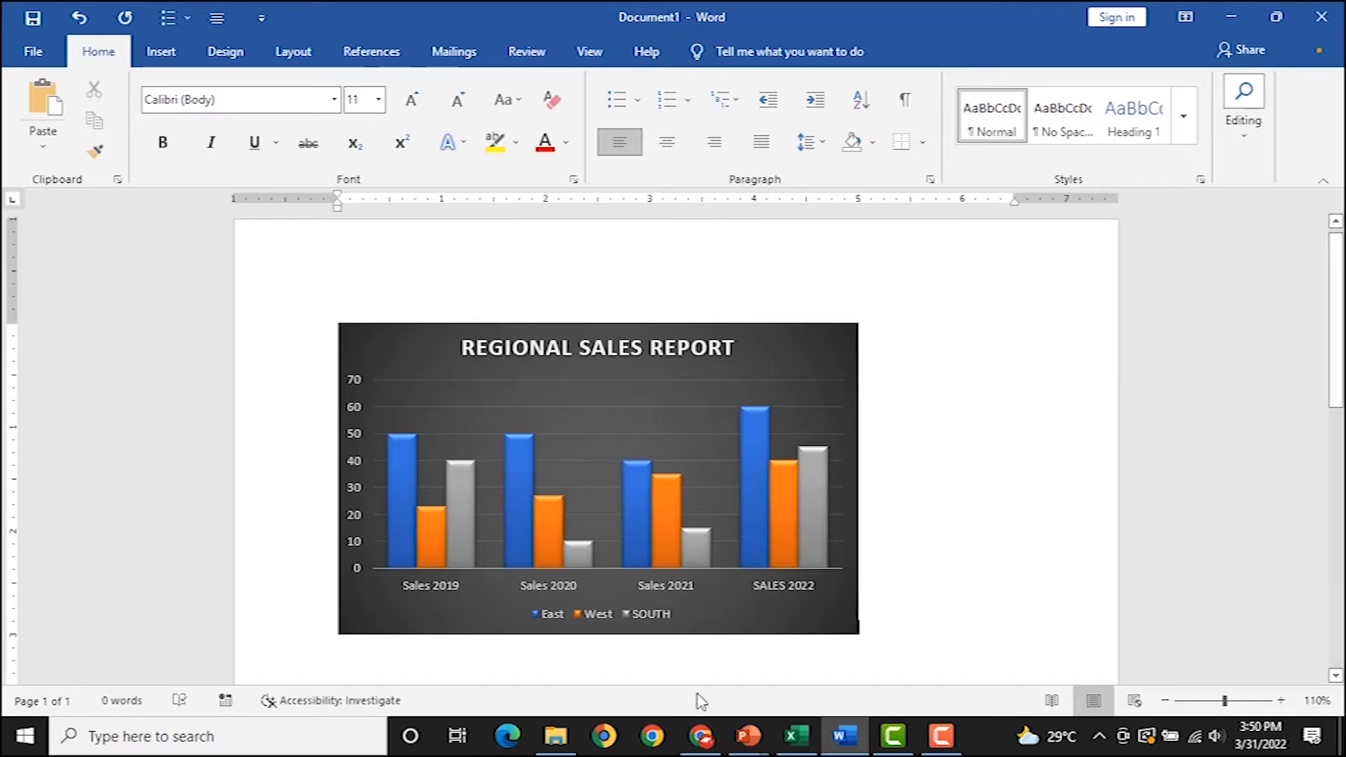
Check that Word's linked chart shows East 2019 at 50, then return to Excel.
click(795, 742)
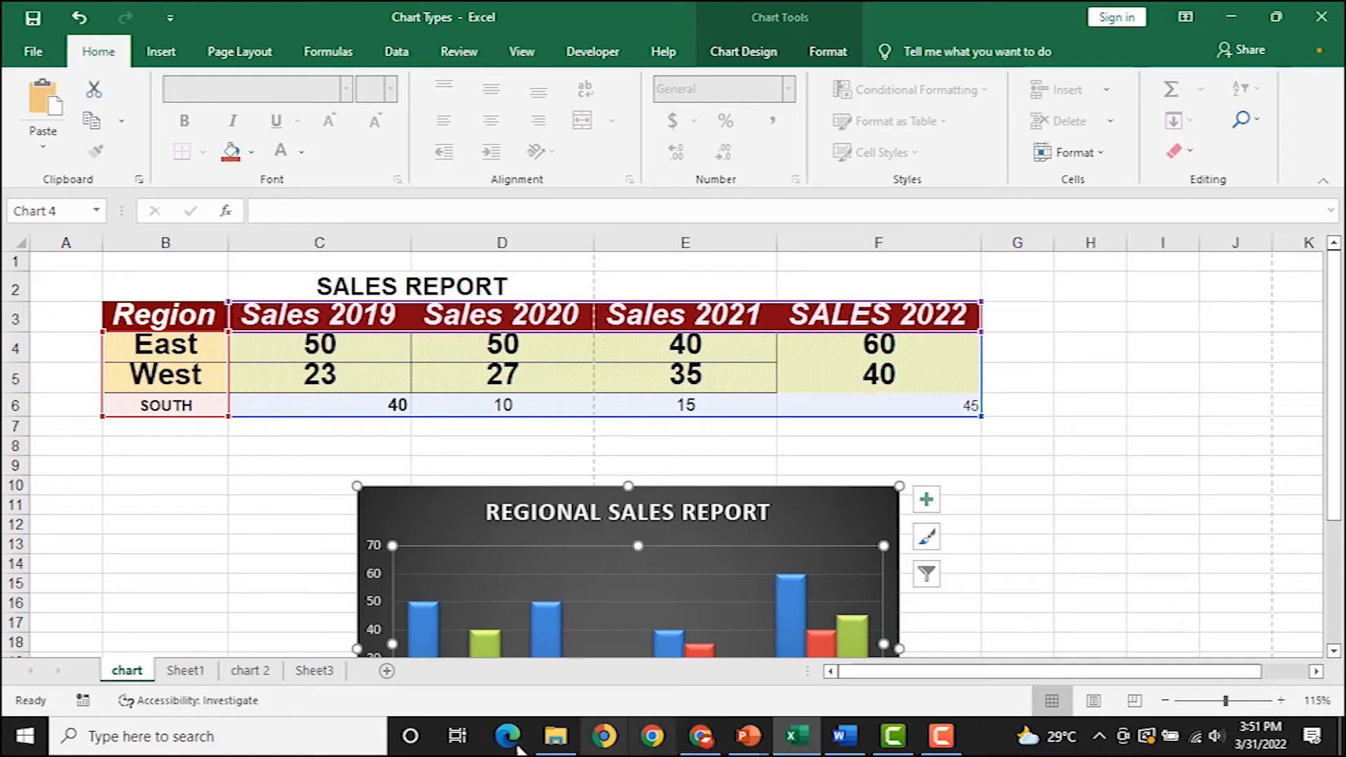
Open the chart 2 sheet and clear the old formula cells E15:G20.
click(181, 671)
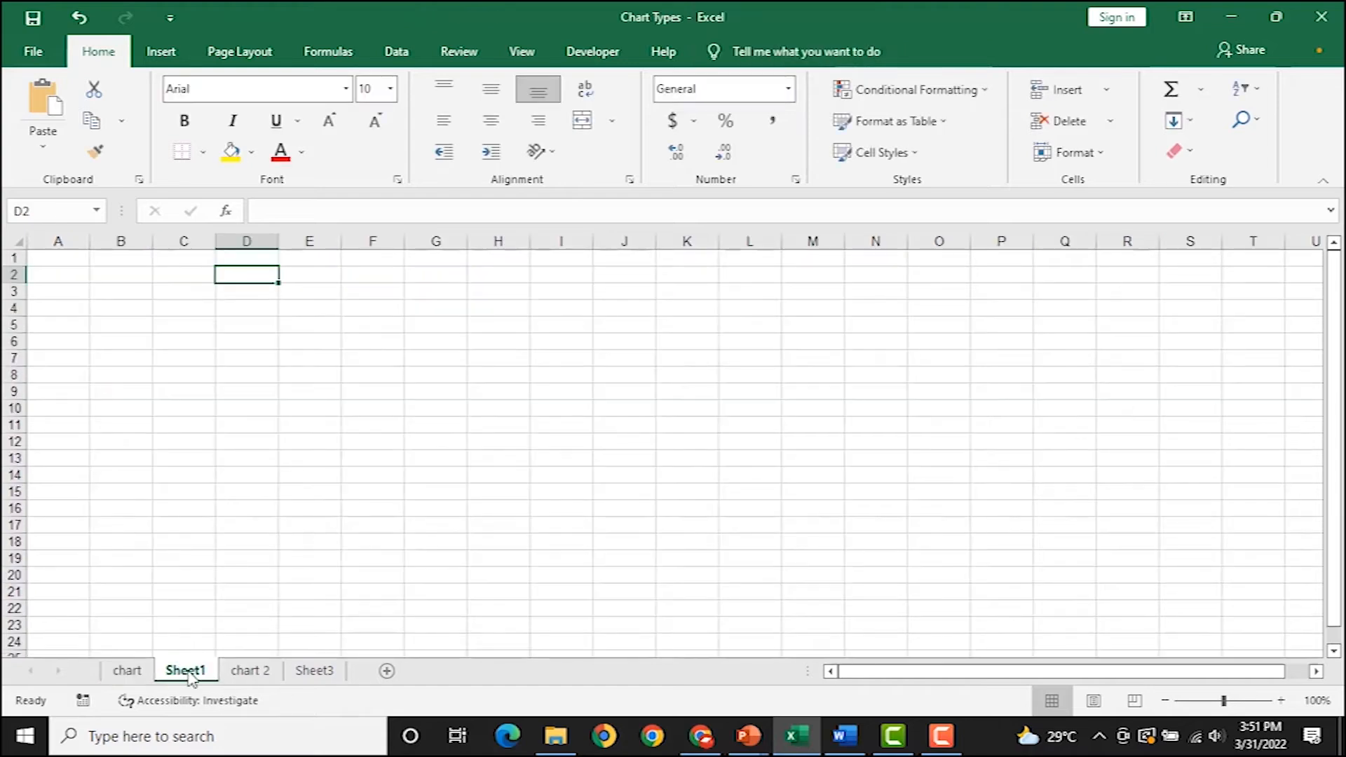
click(240, 673)
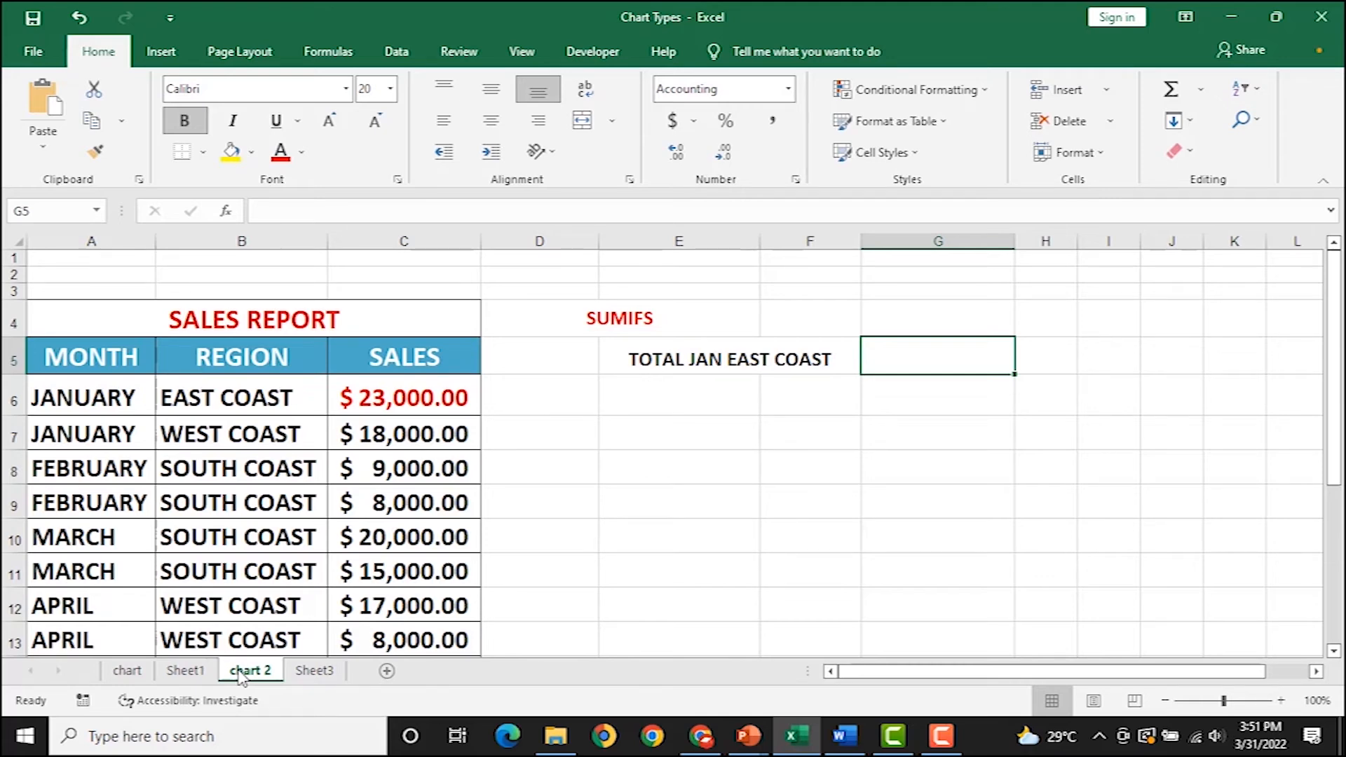
scroll(133, 474, down, 2)
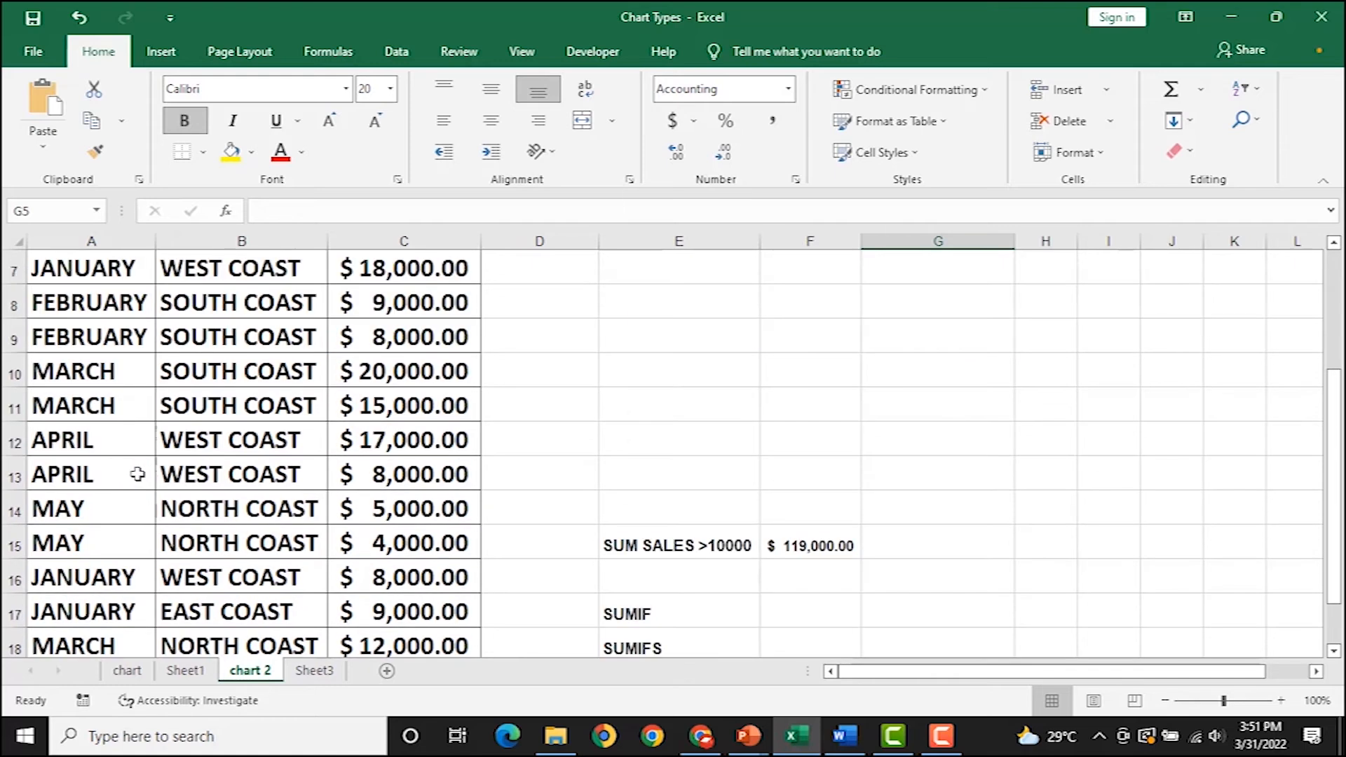
drag(679, 545, 863, 588)
key(Delete)
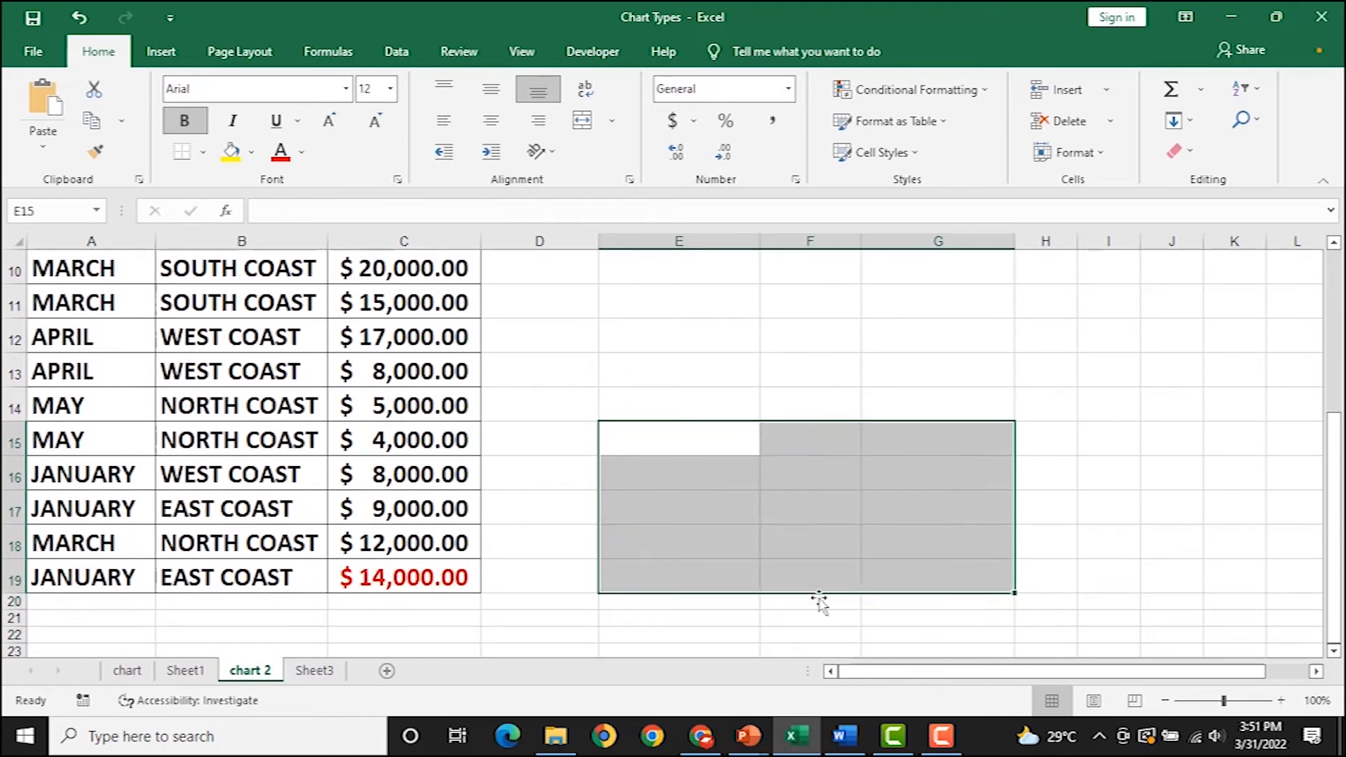
scroll(653, 547, up, 3)
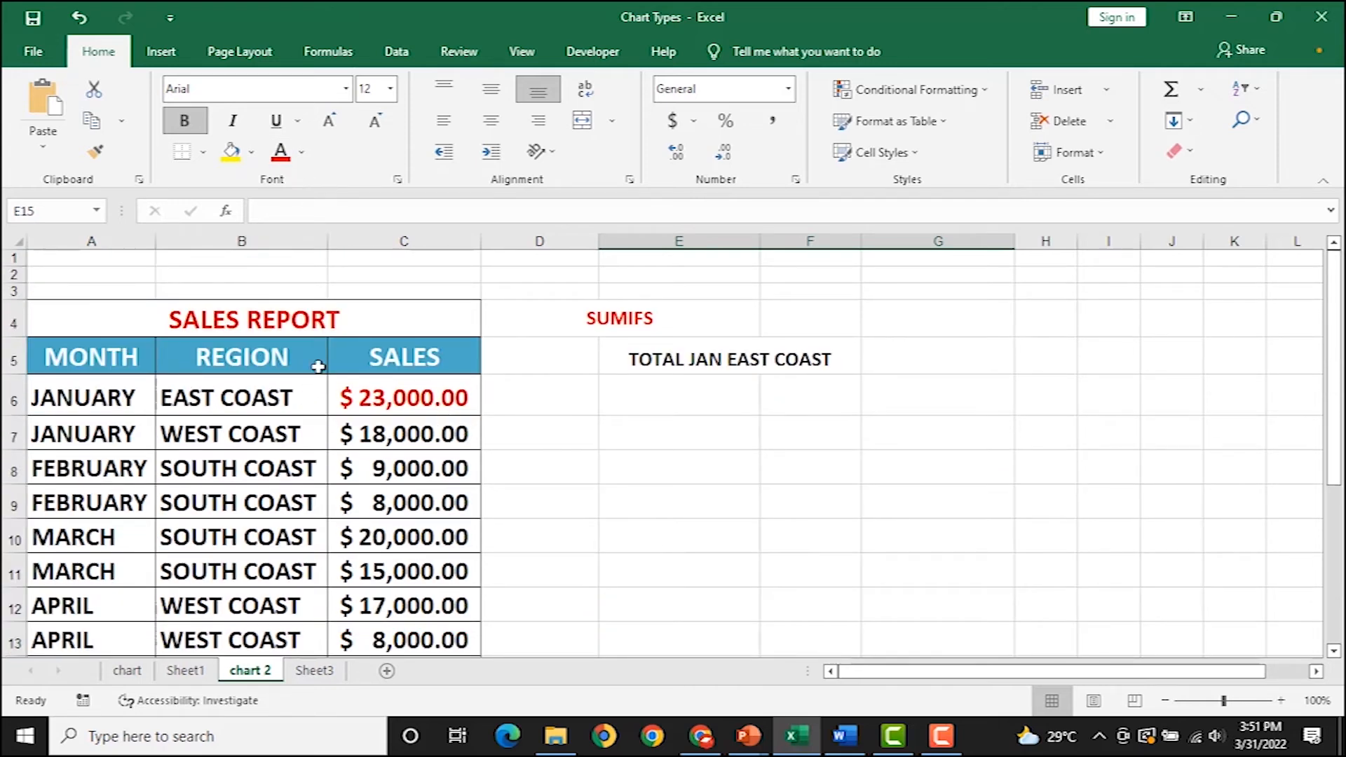
Select the MONTH and SALES columns of the SALES REPORT table.
drag(111, 358, 91, 572)
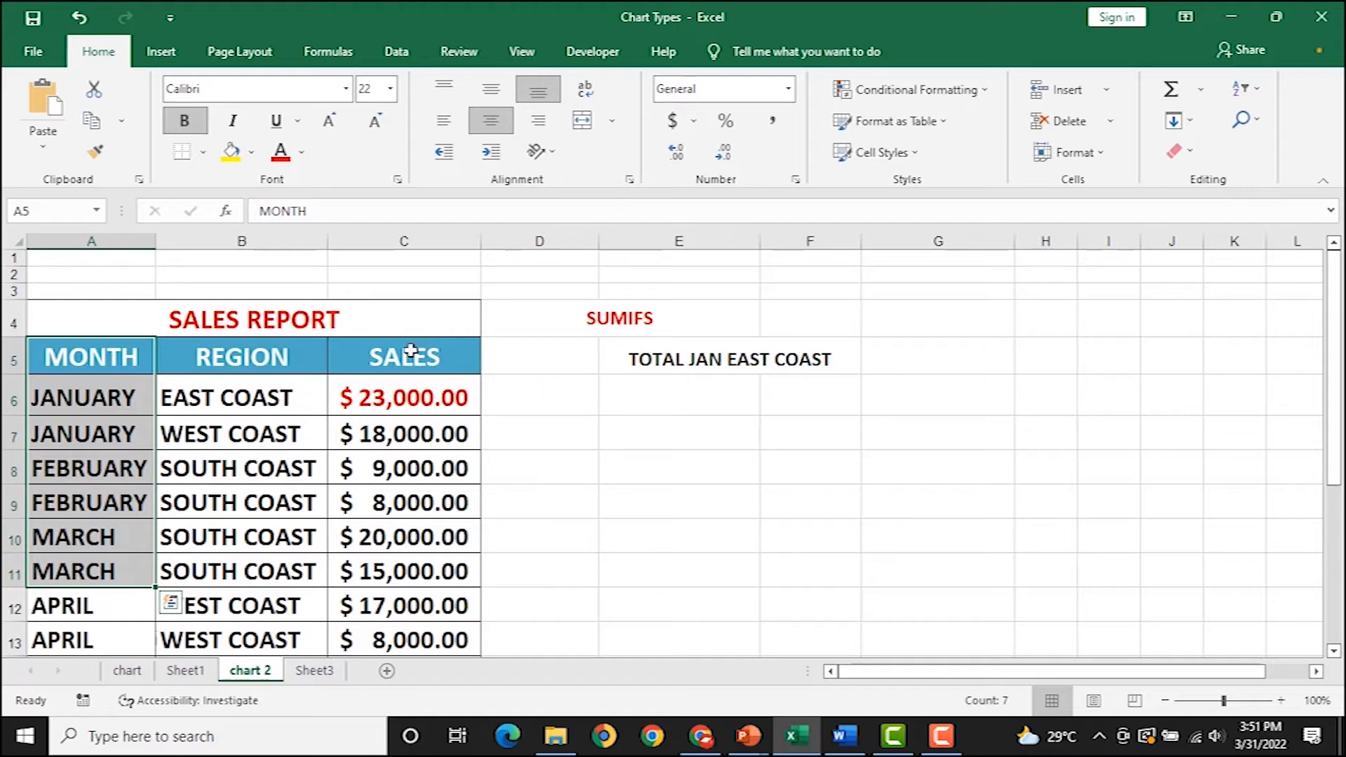
drag(411, 351, 407, 538)
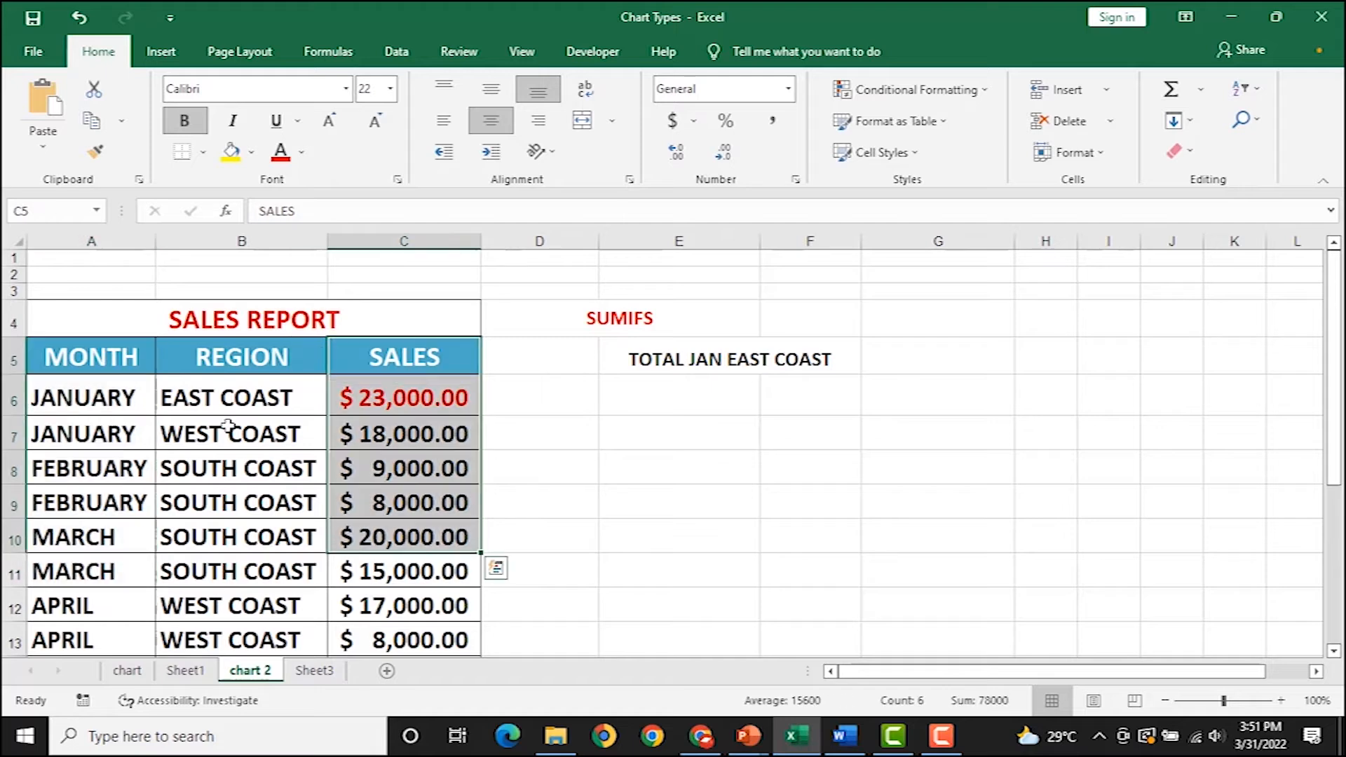
click(440, 372)
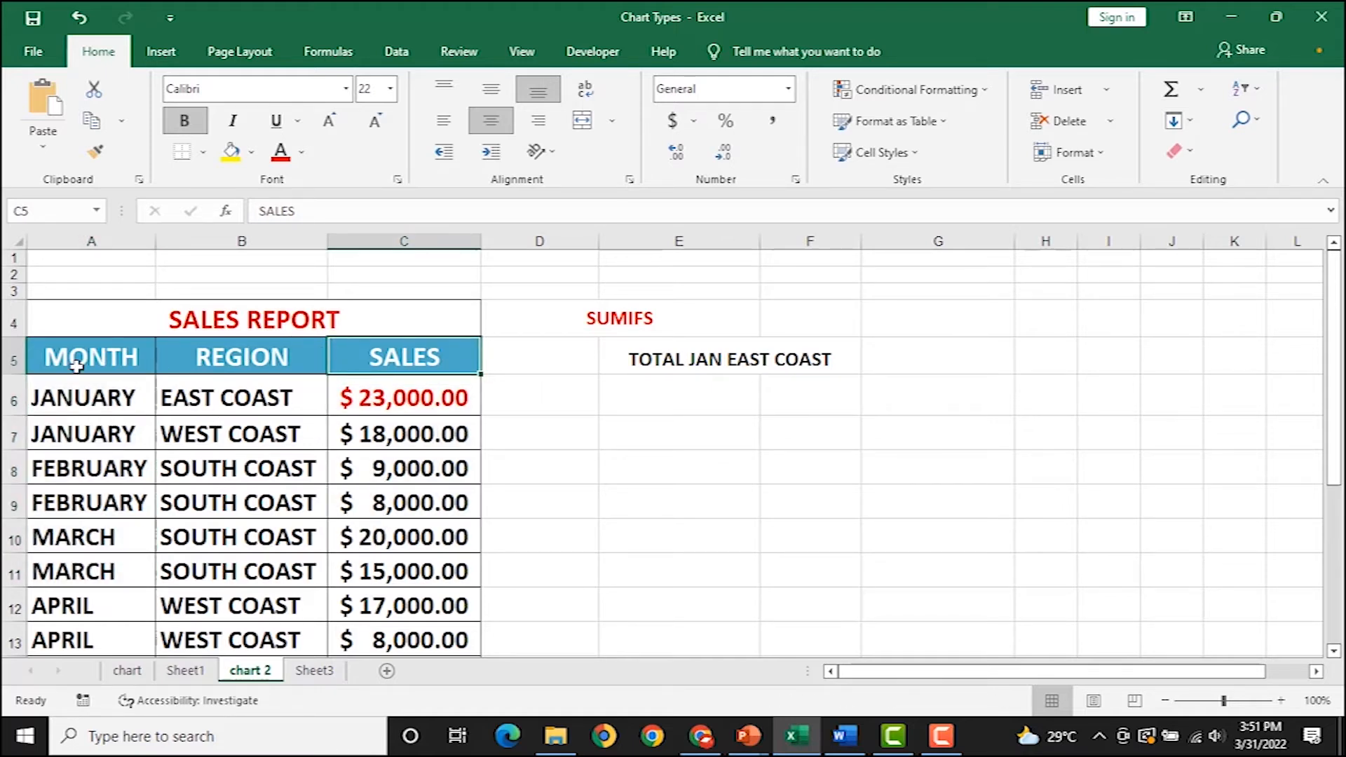
drag(78, 359, 90, 603)
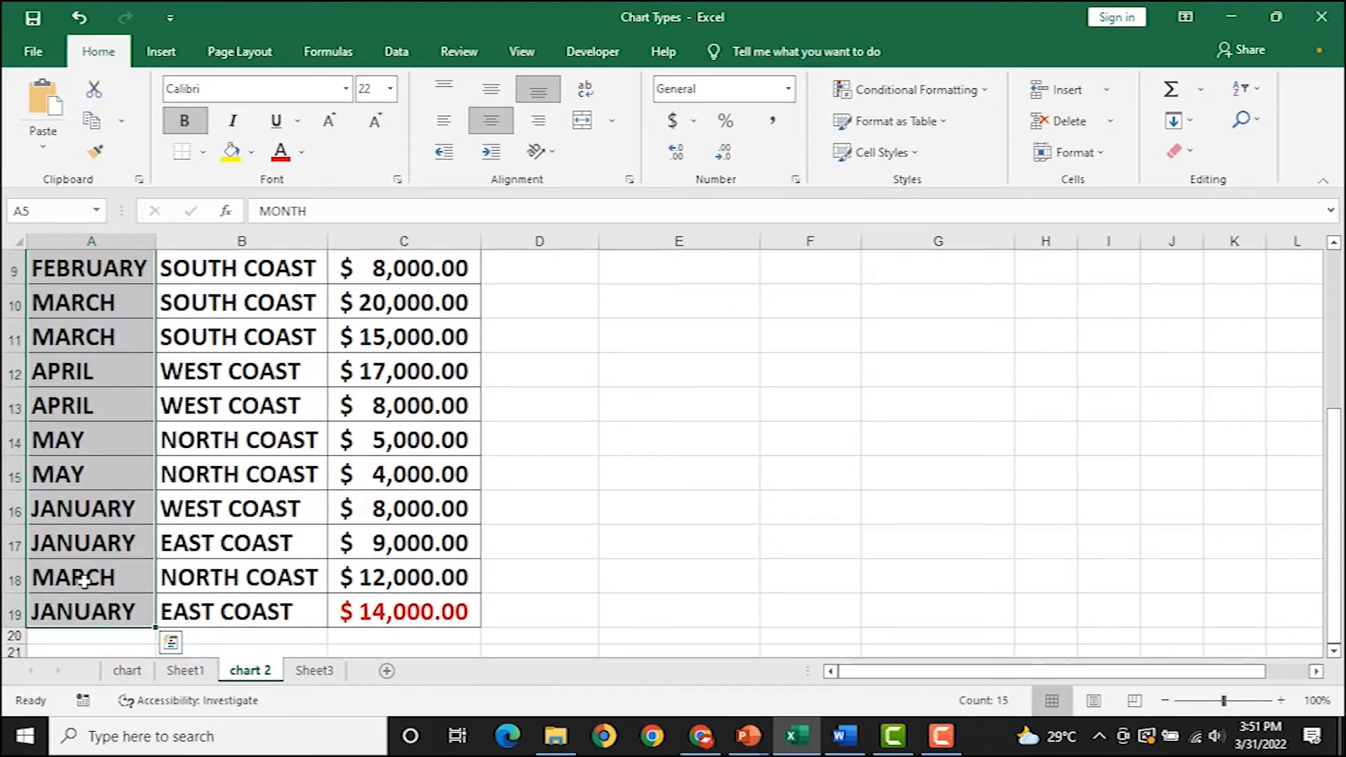
ctrl+scroll(656, 292, up, 1)
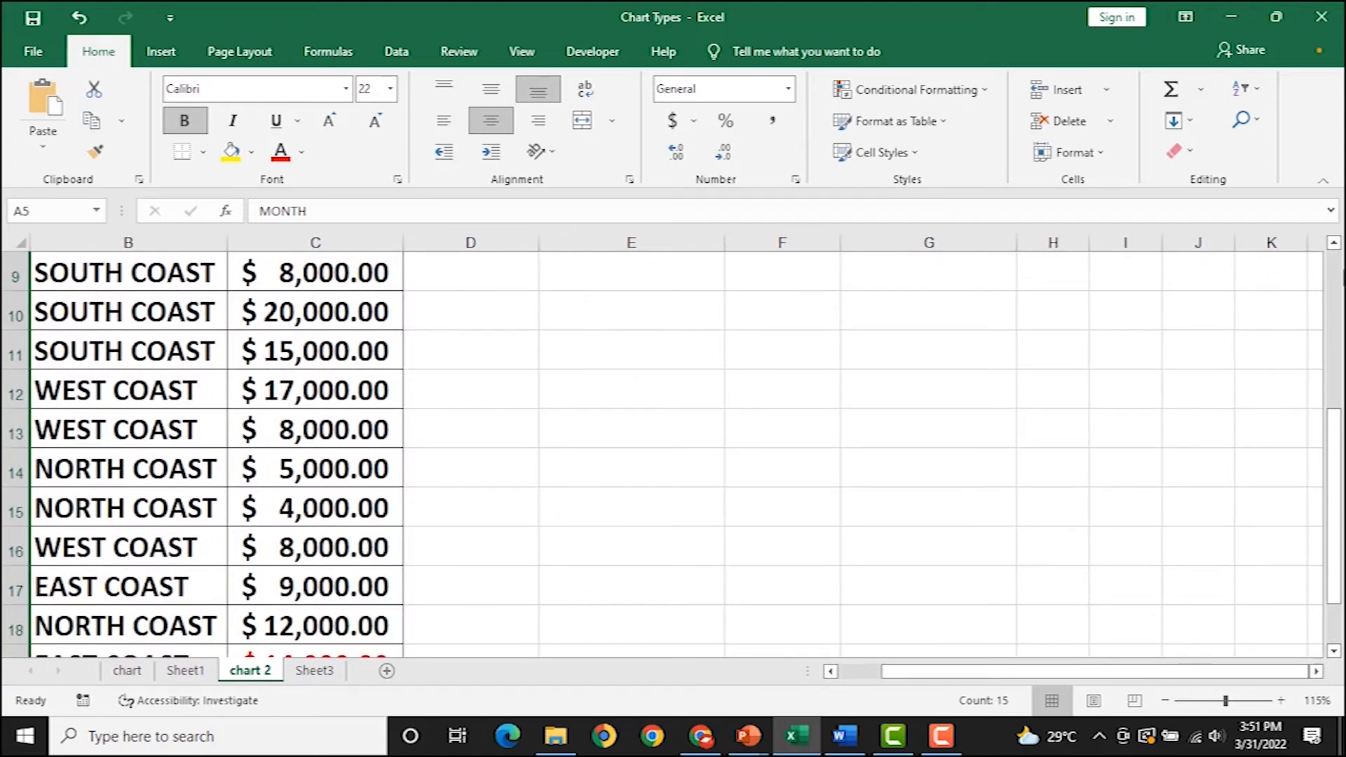
scroll(49, 446, up, 2)
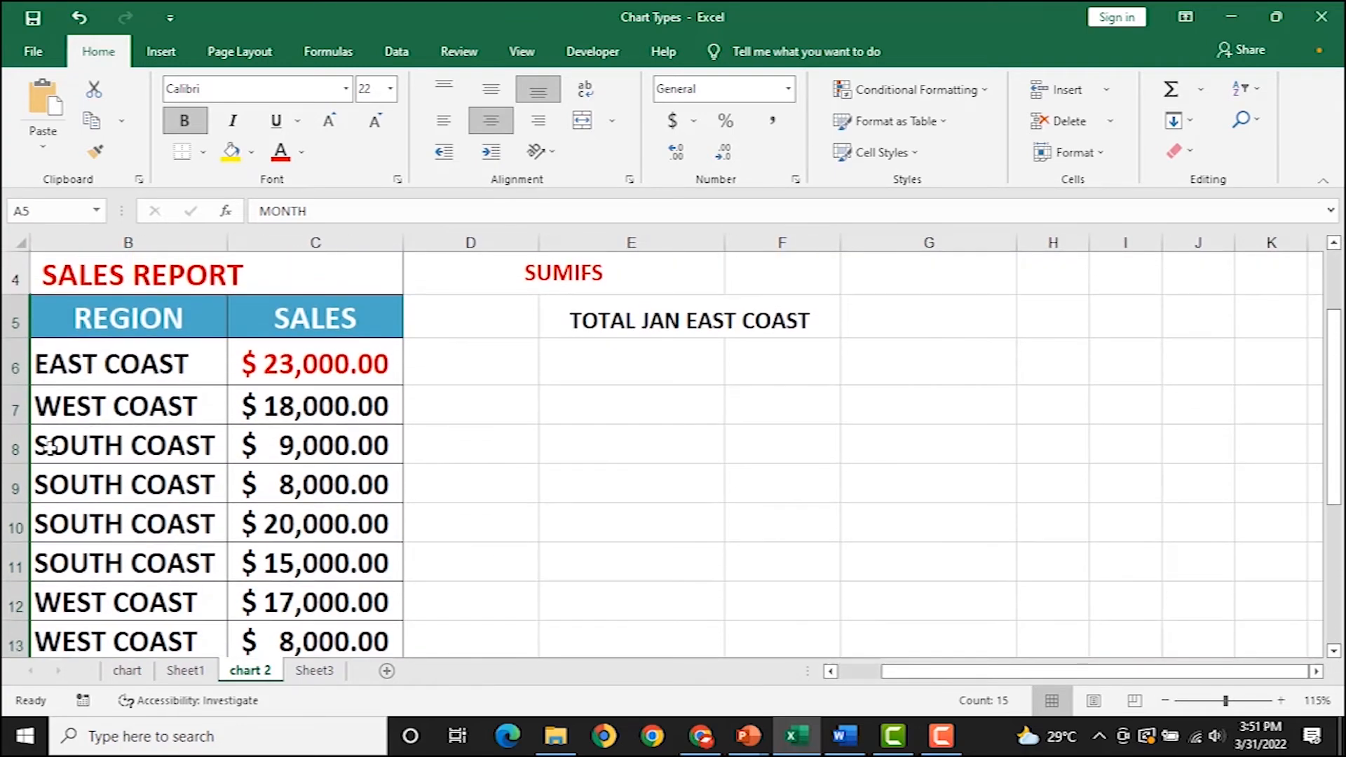
drag(321, 312, 338, 593)
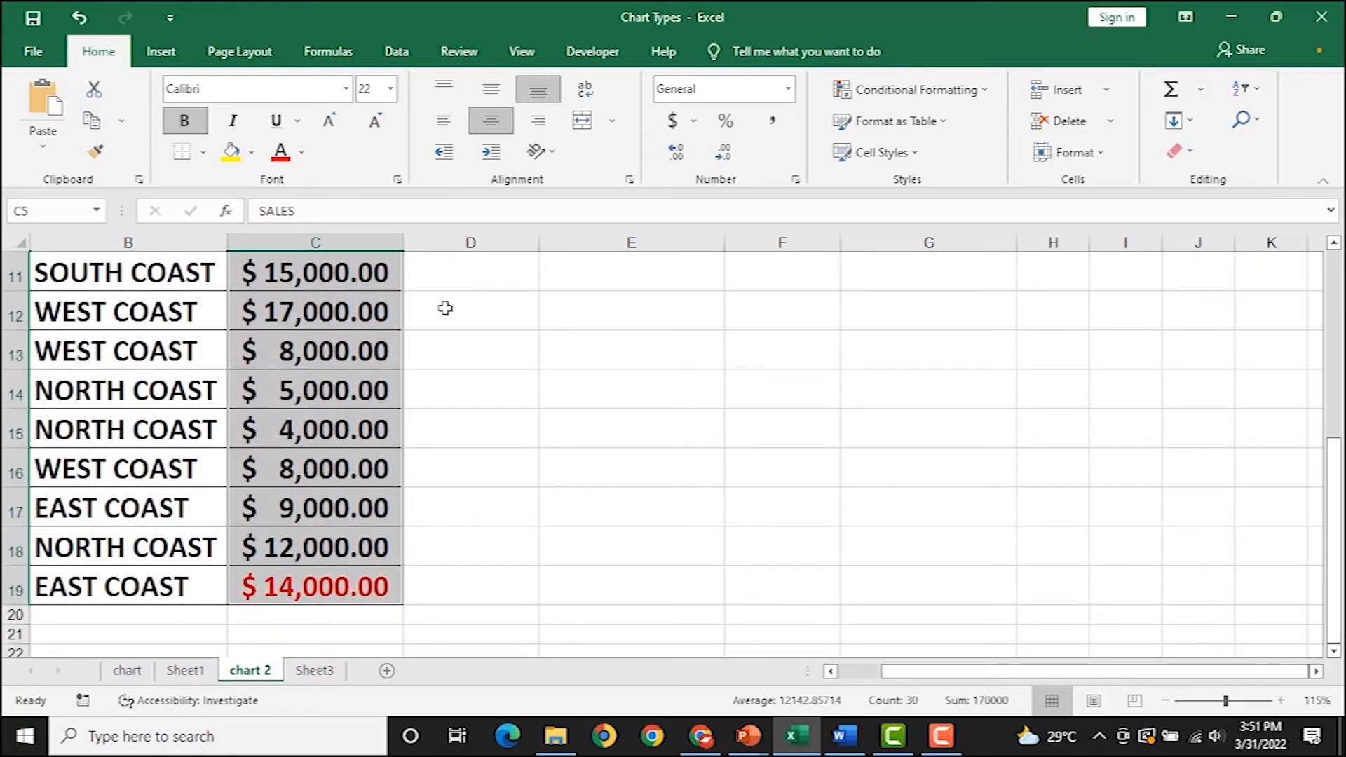
Insert a 2-D clustered column chart of SALES and move it right of the table.
click(161, 52)
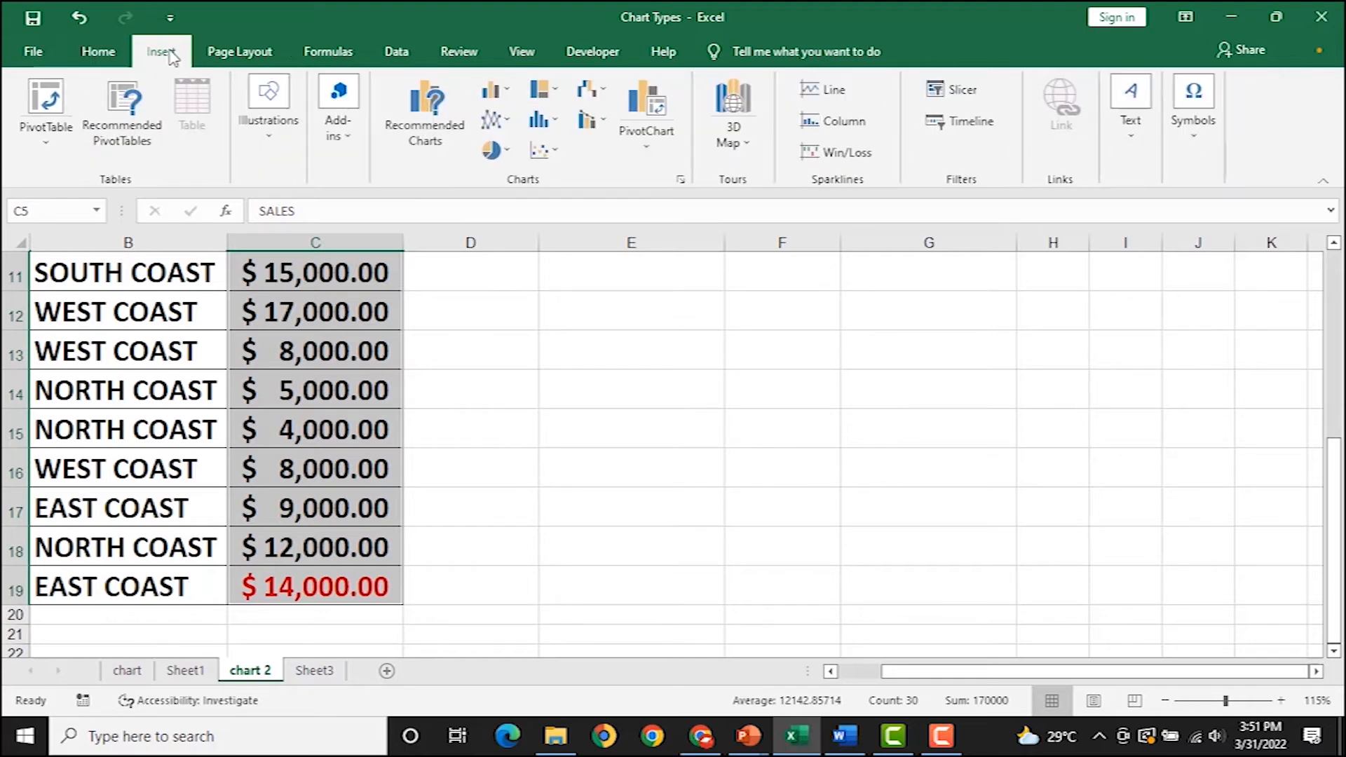
click(499, 91)
click(498, 153)
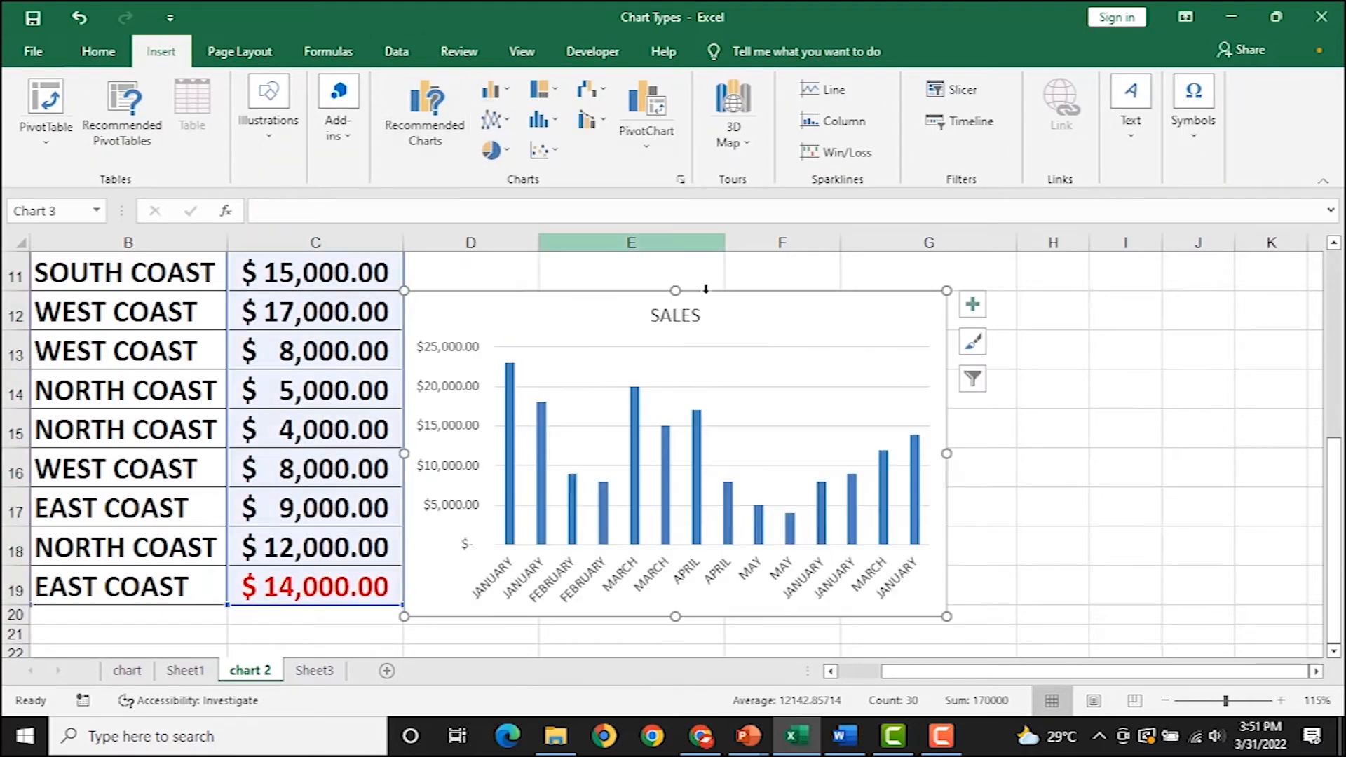
drag(773, 308, 864, 329)
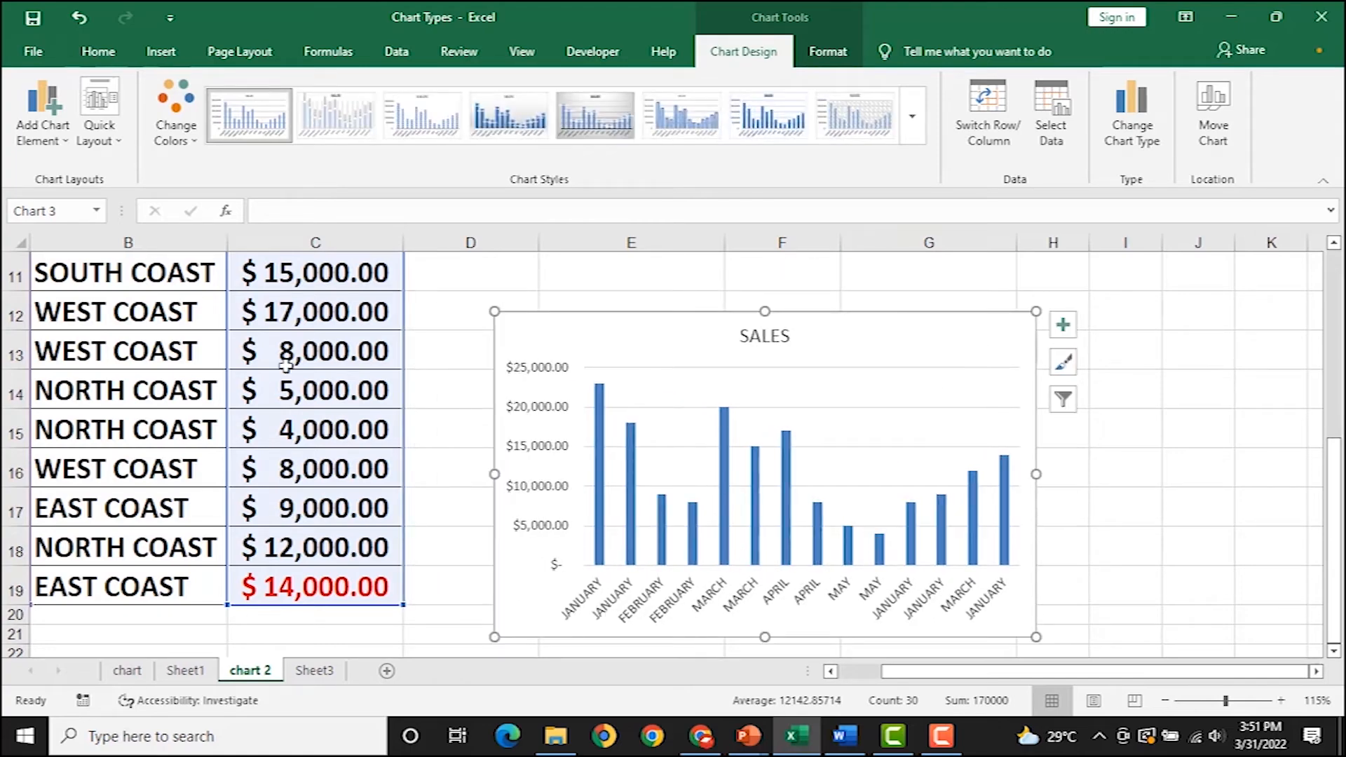
Deselect the chart and select the MONTH column cells.
ctrl+scroll(286, 364, down, 2)
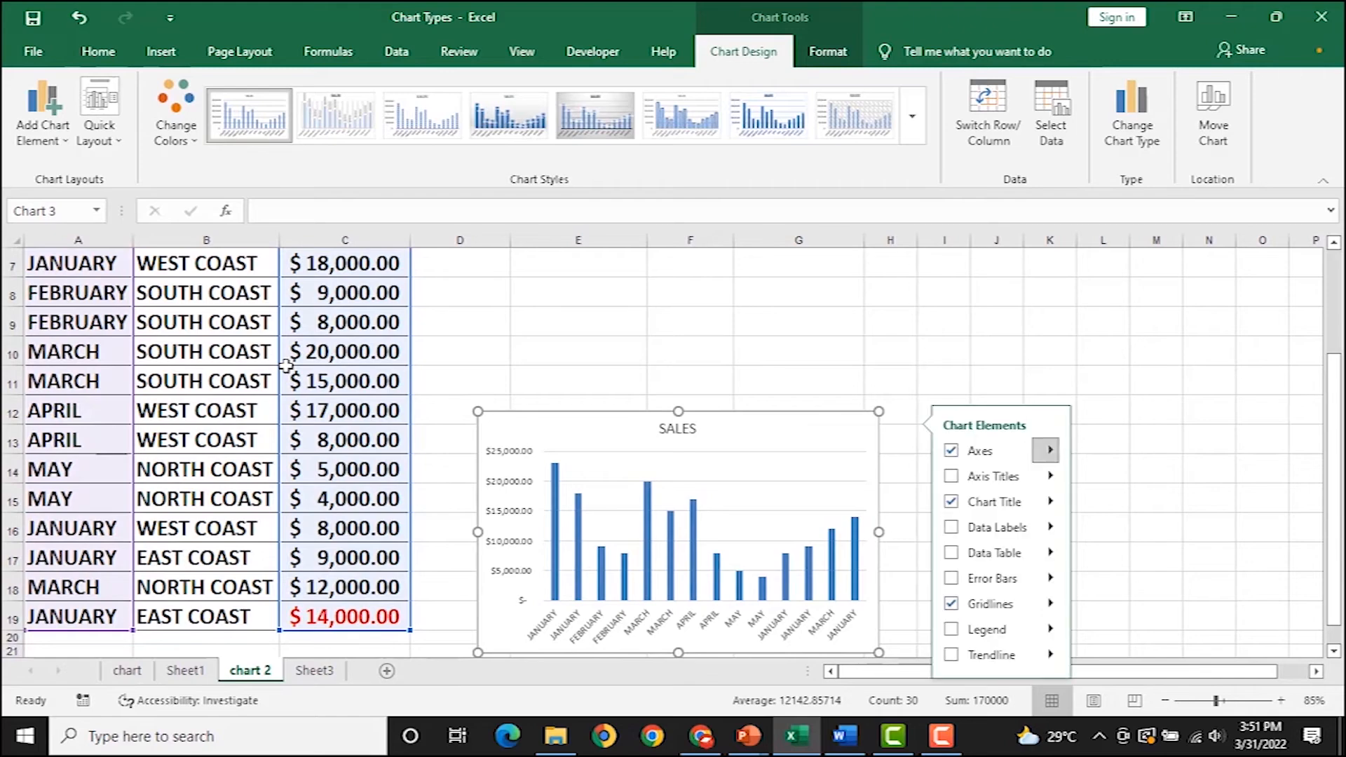
ctrl+scroll(494, 298, down, 1)
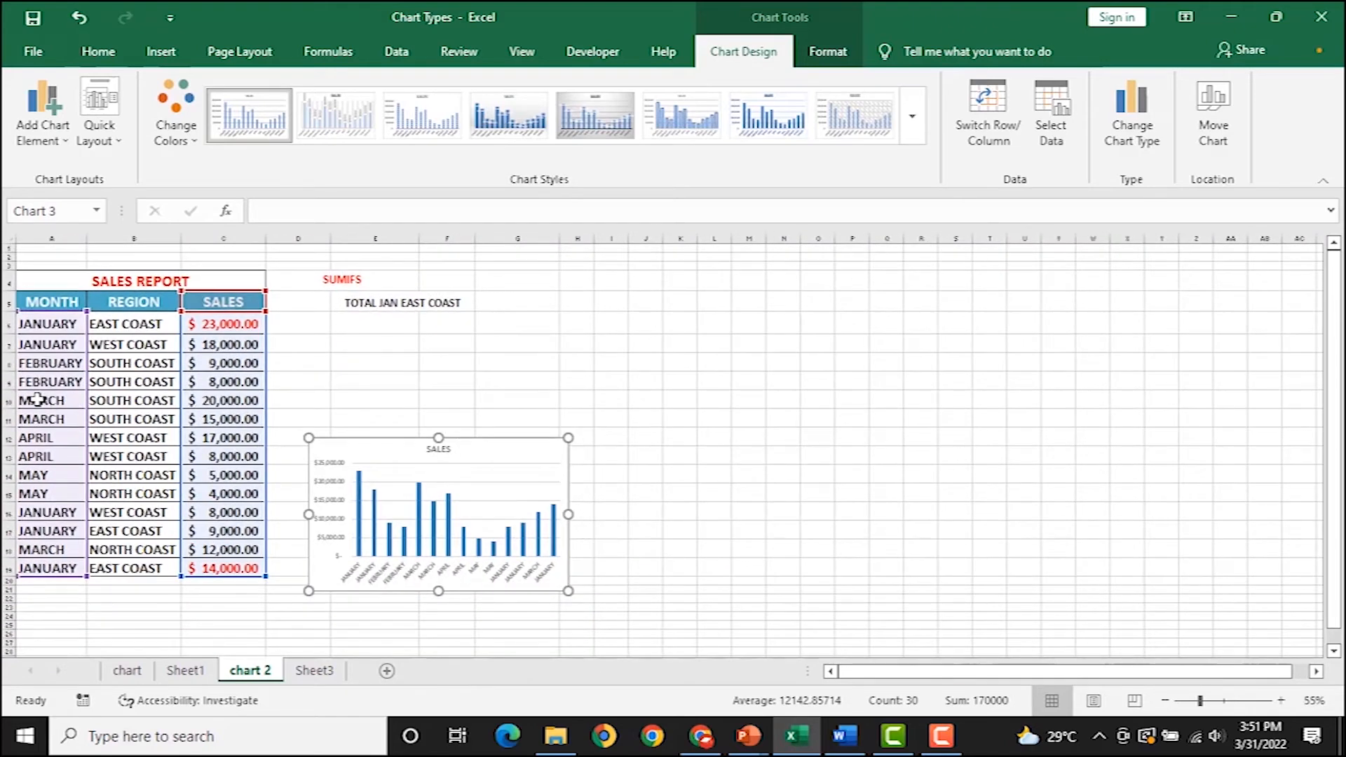
scroll(614, 336, down, 1)
click(502, 316)
drag(67, 259, 47, 607)
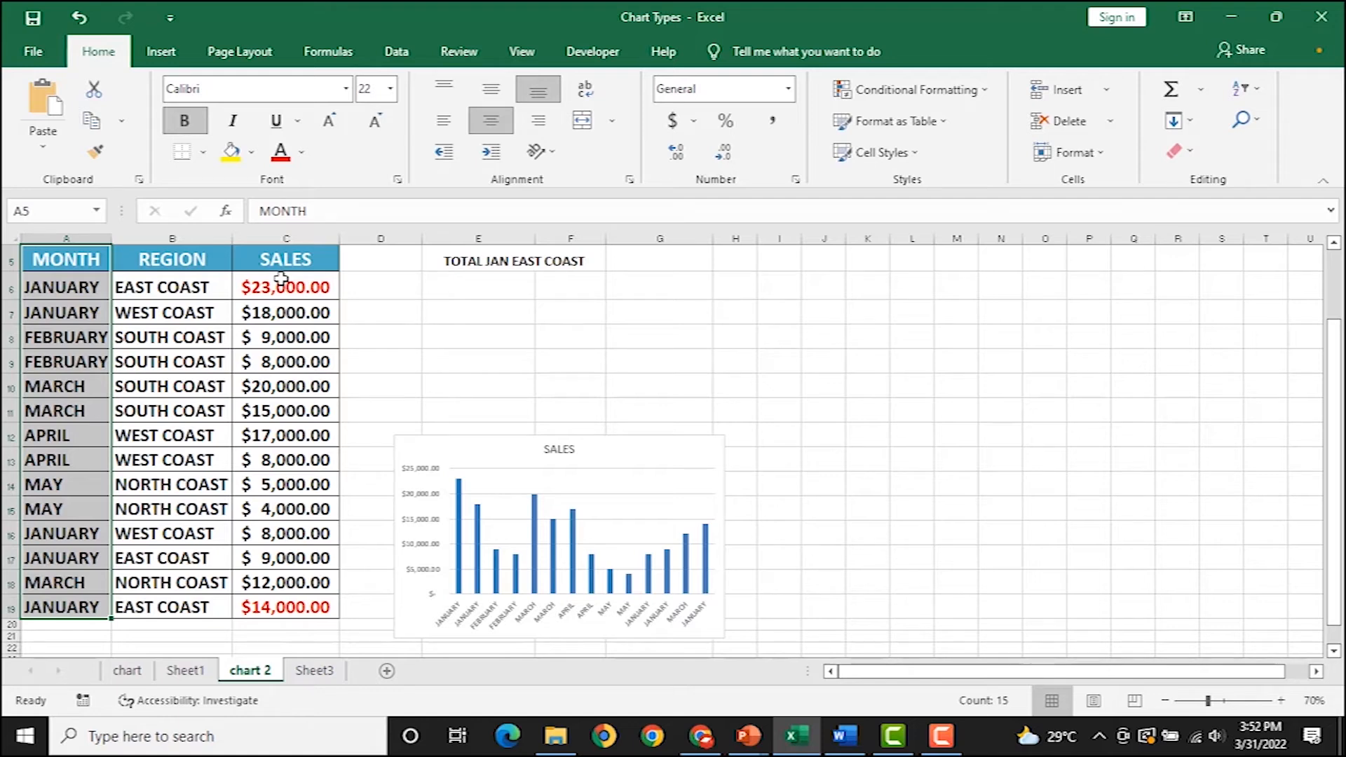
drag(292, 259, 268, 607)
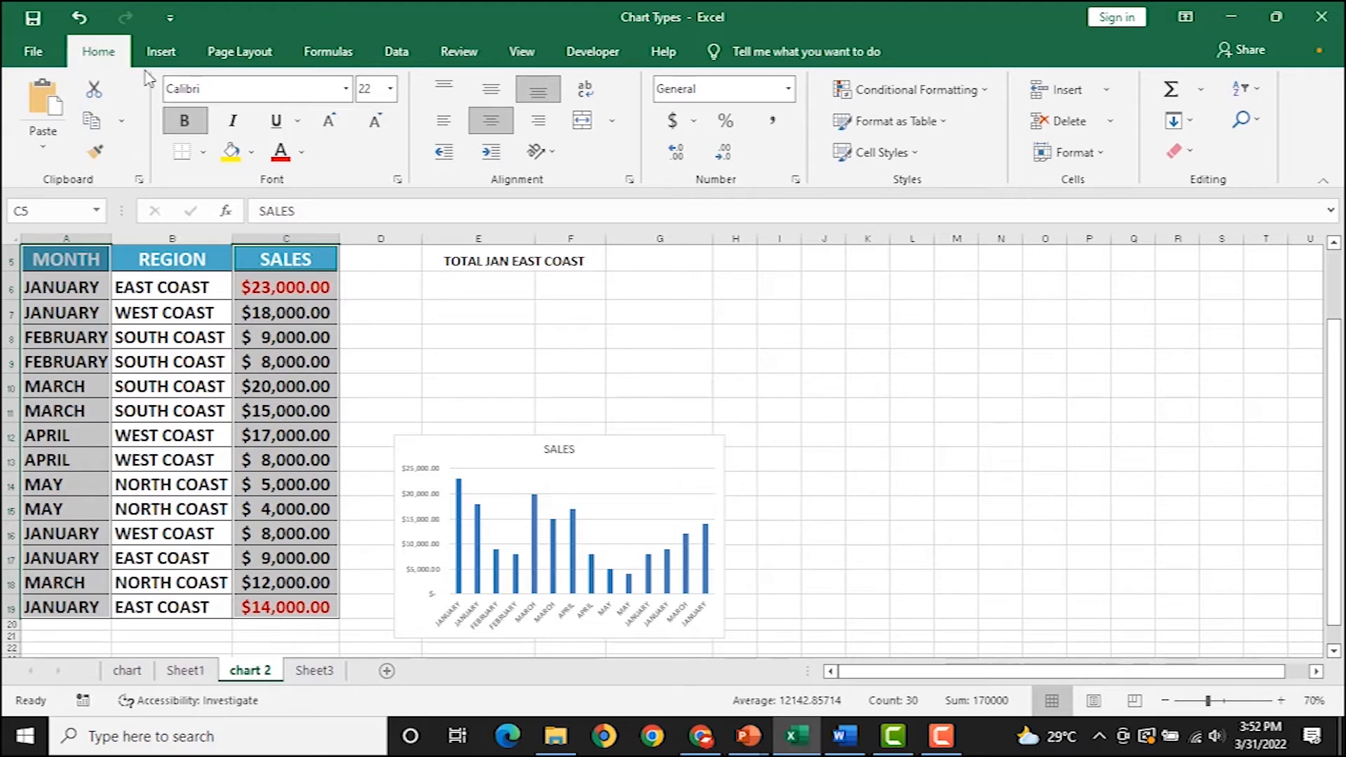
click(175, 52)
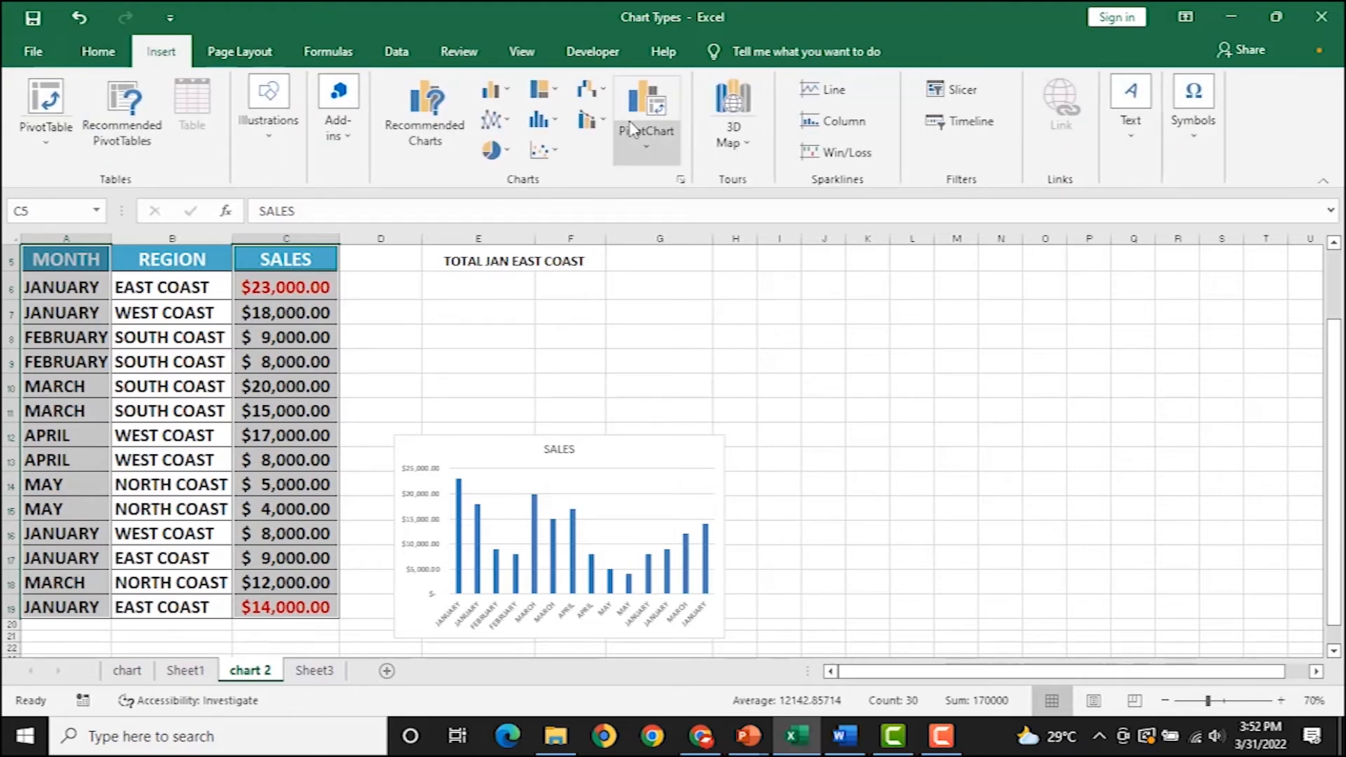
click(491, 90)
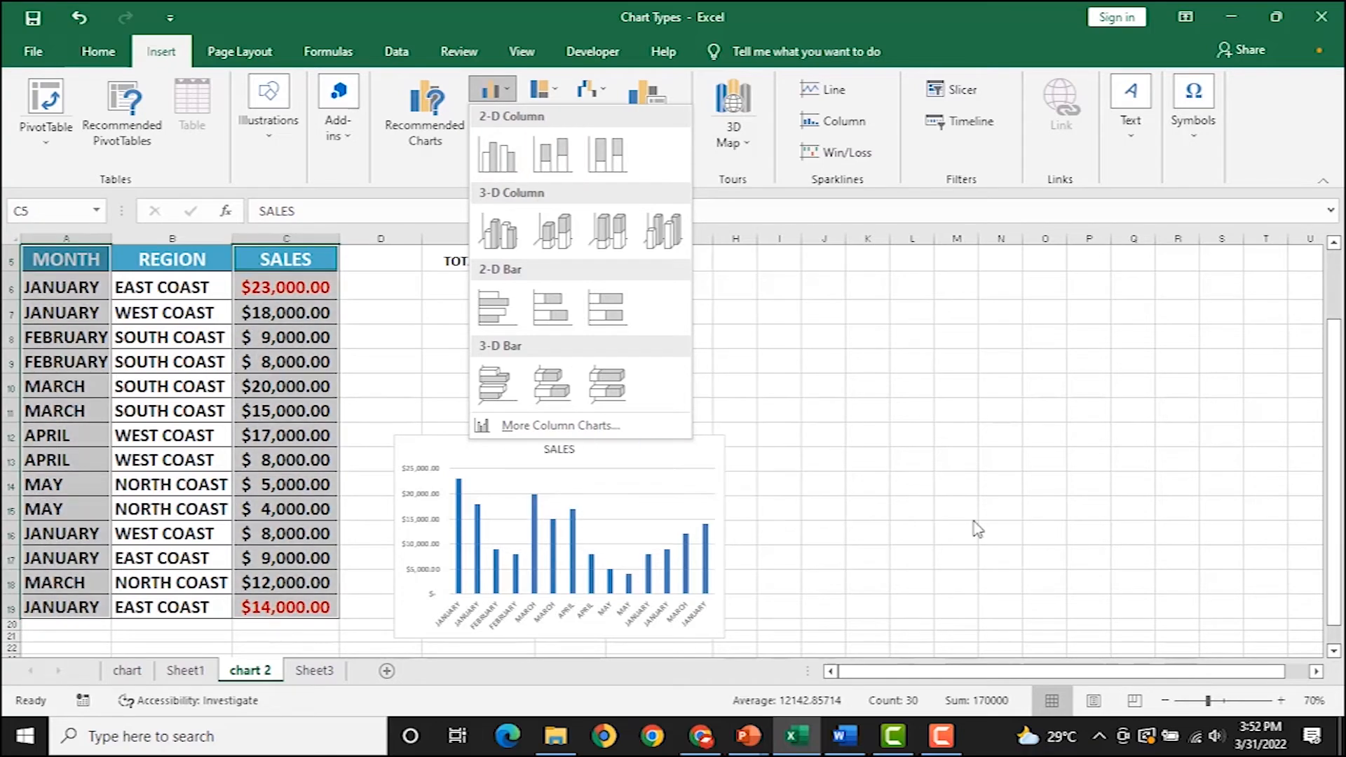
click(910, 465)
ctrl+scroll(776, 466, up, 2)
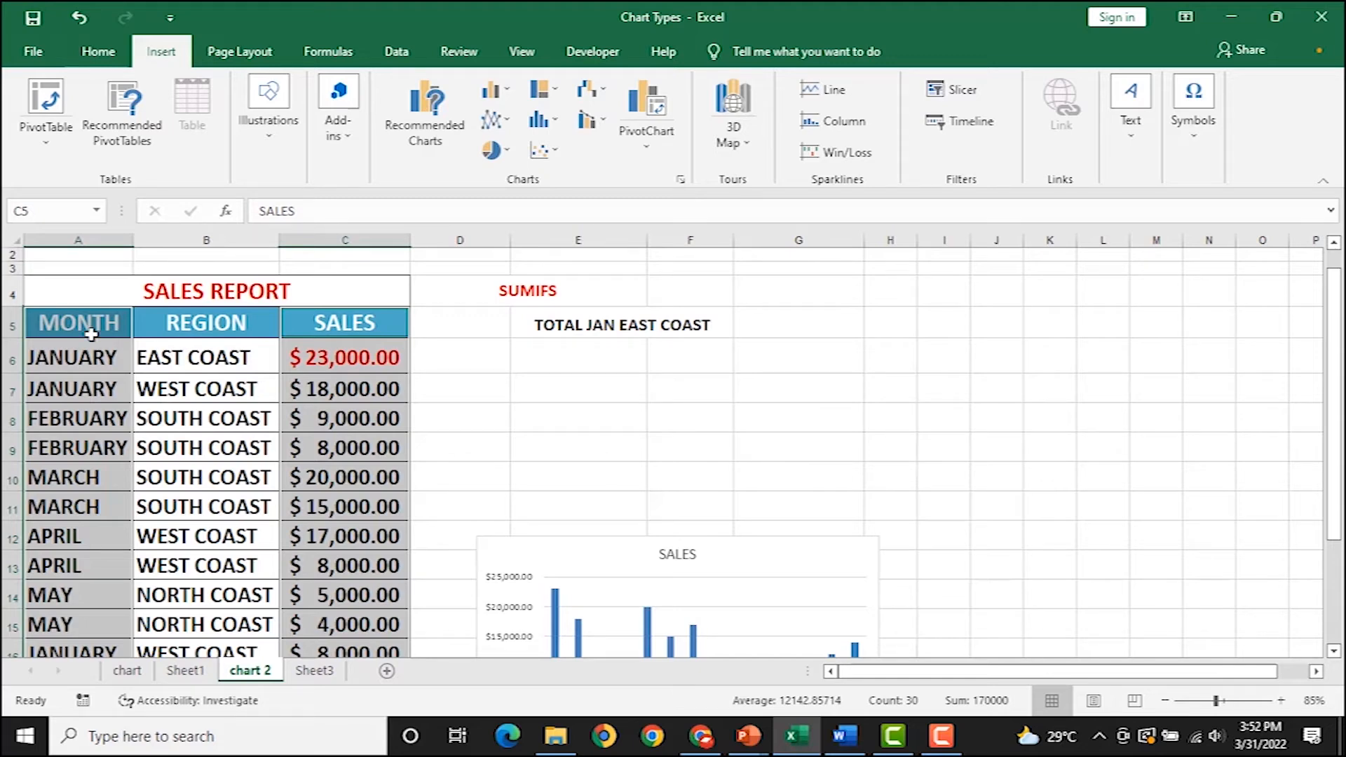
click(105, 384)
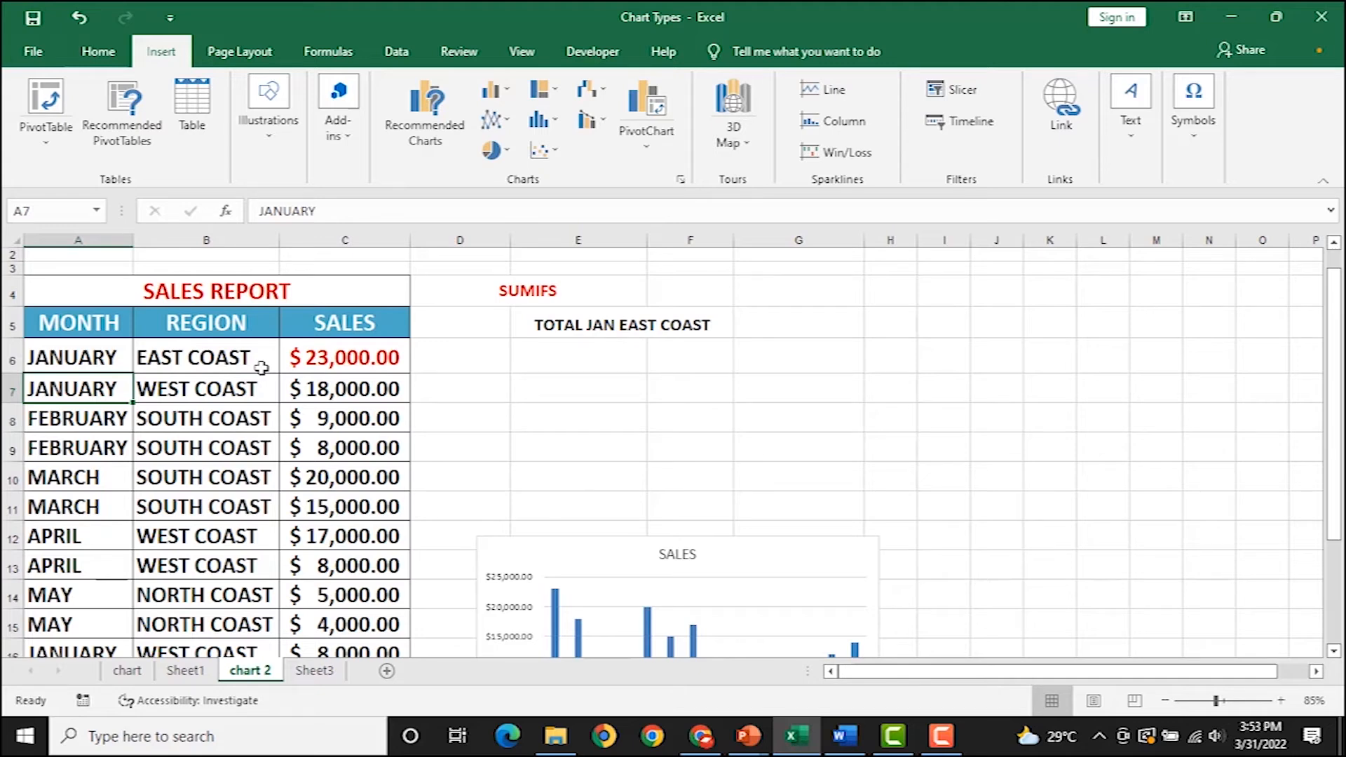
click(526, 289)
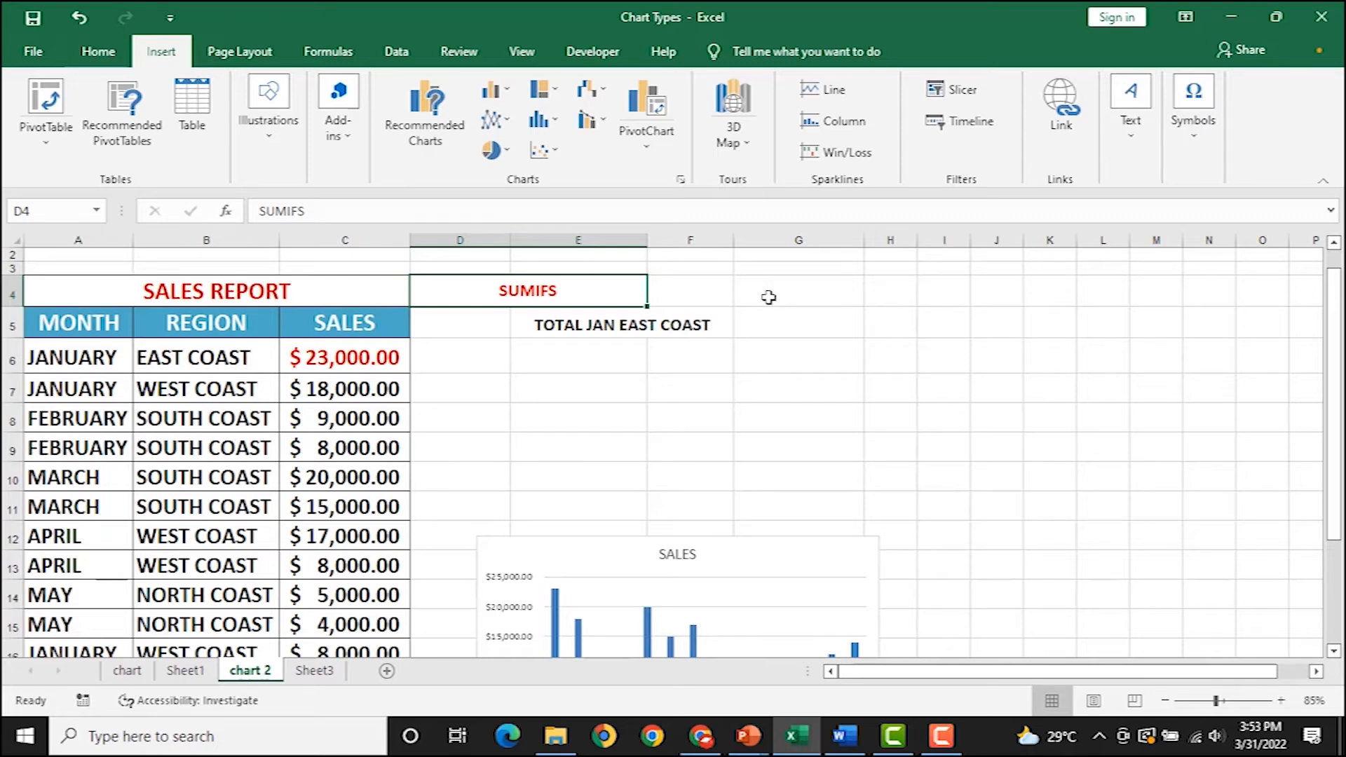
click(775, 319)
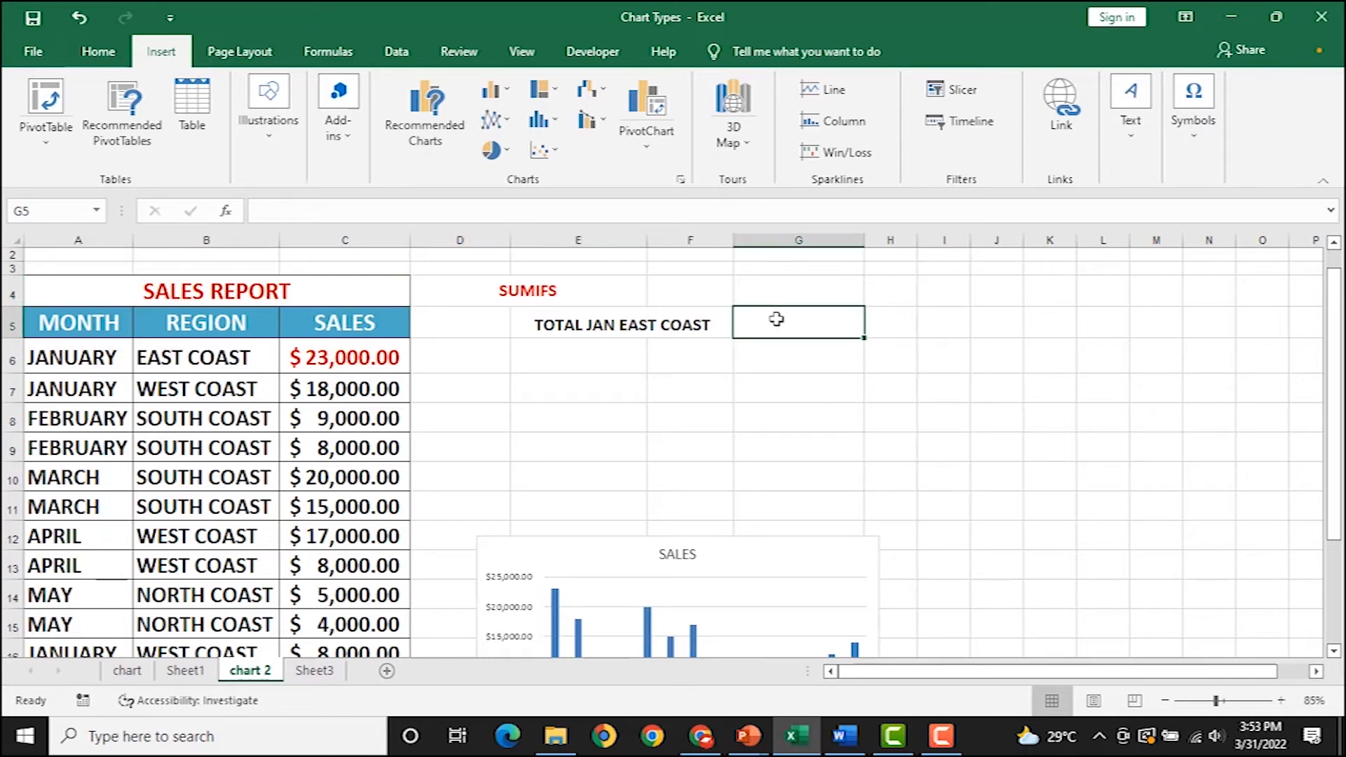
Start =SUMIFS in G5 with C6:C19 as the sum range.
click(95, 51)
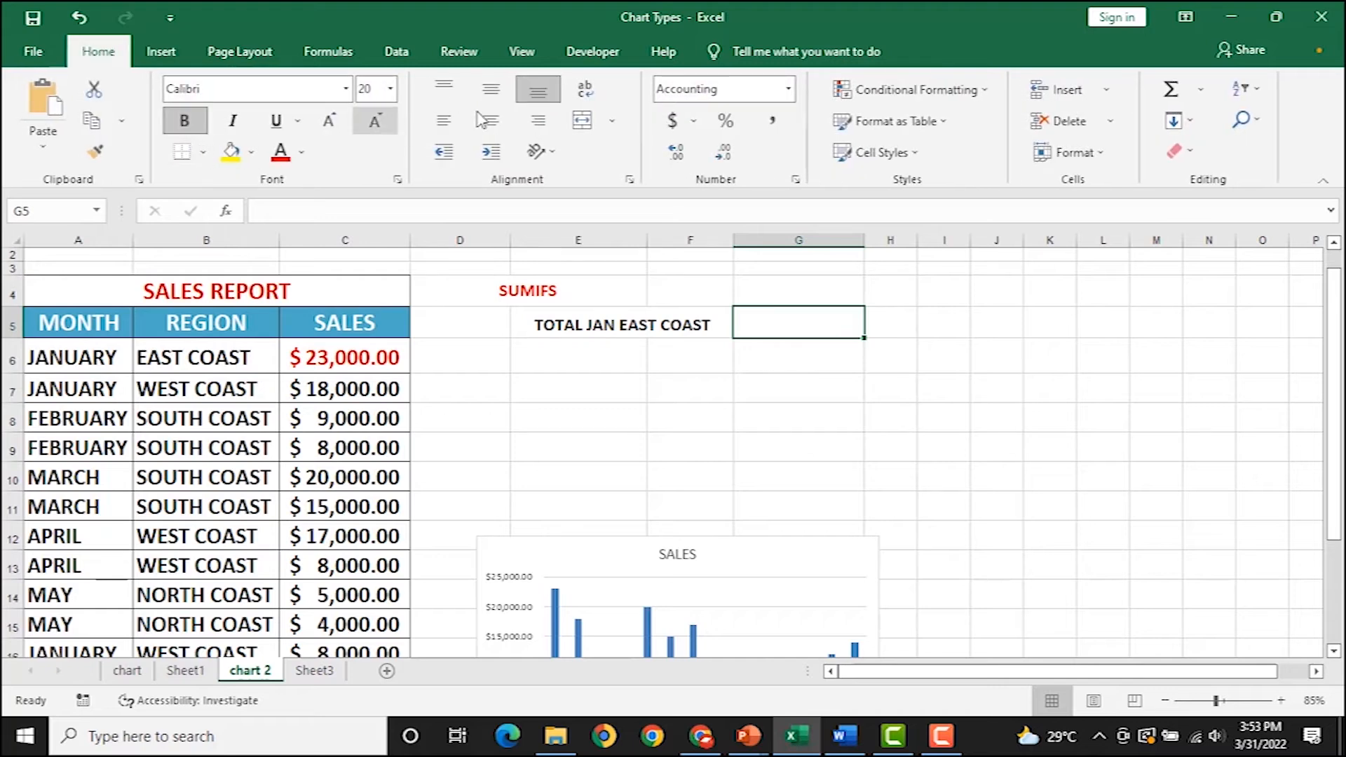
text(=SU)
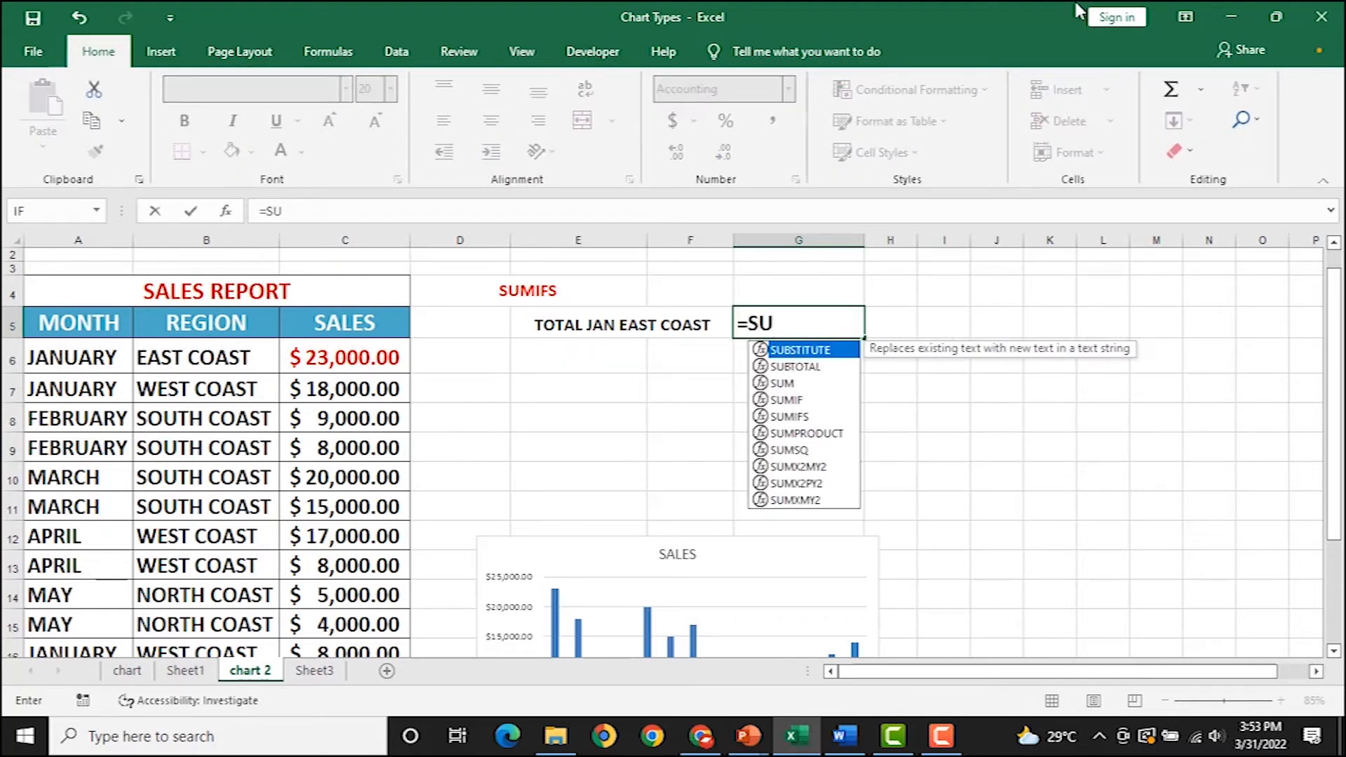
text(MIFS()
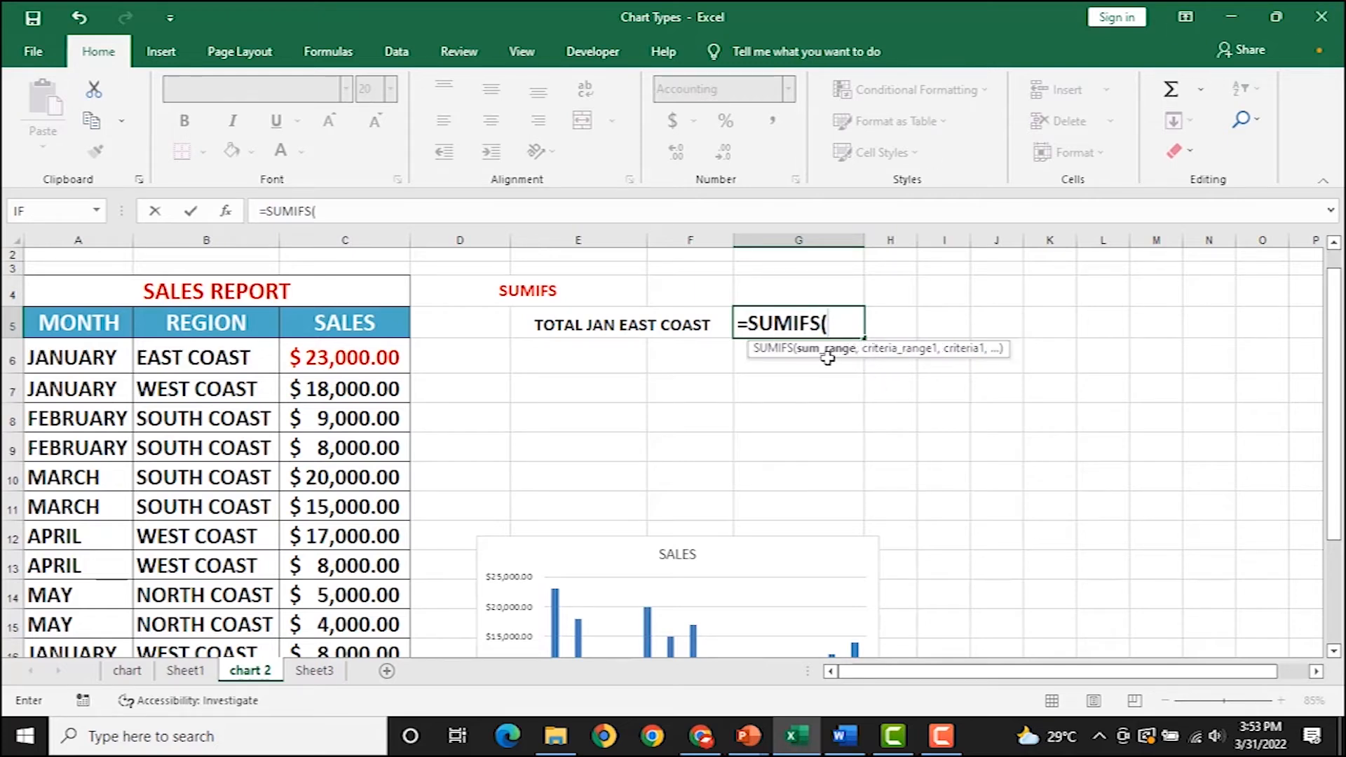
click(343, 357)
drag(349, 584, 368, 611)
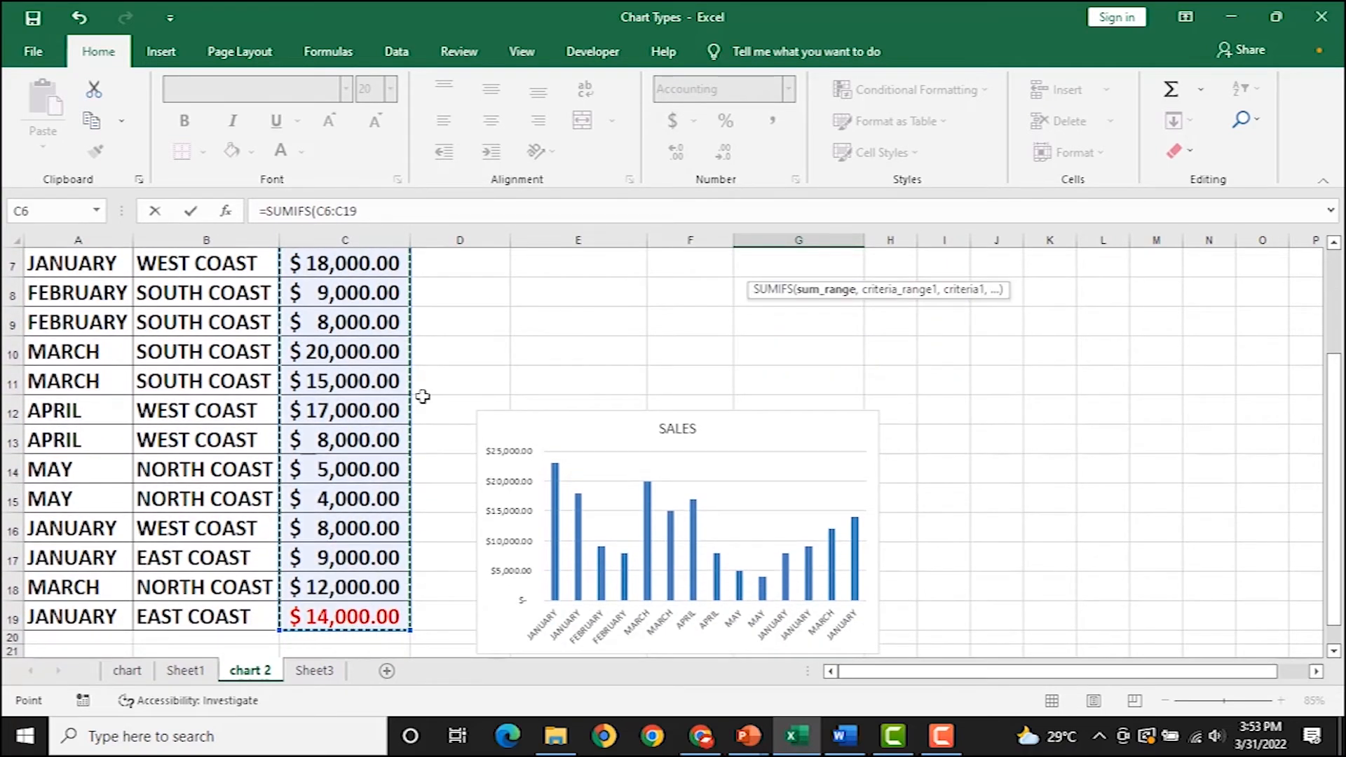
scroll(423, 407, up, 2)
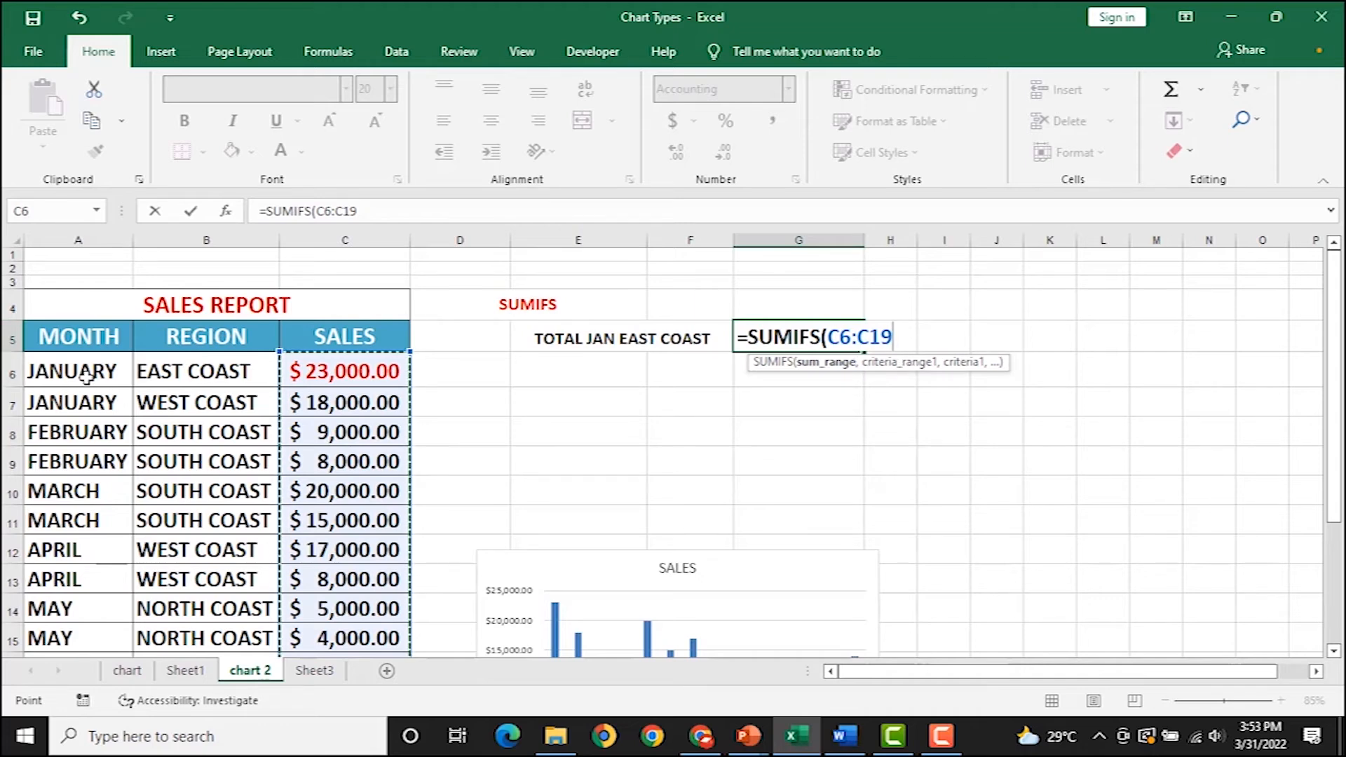
drag(91, 372, 80, 612)
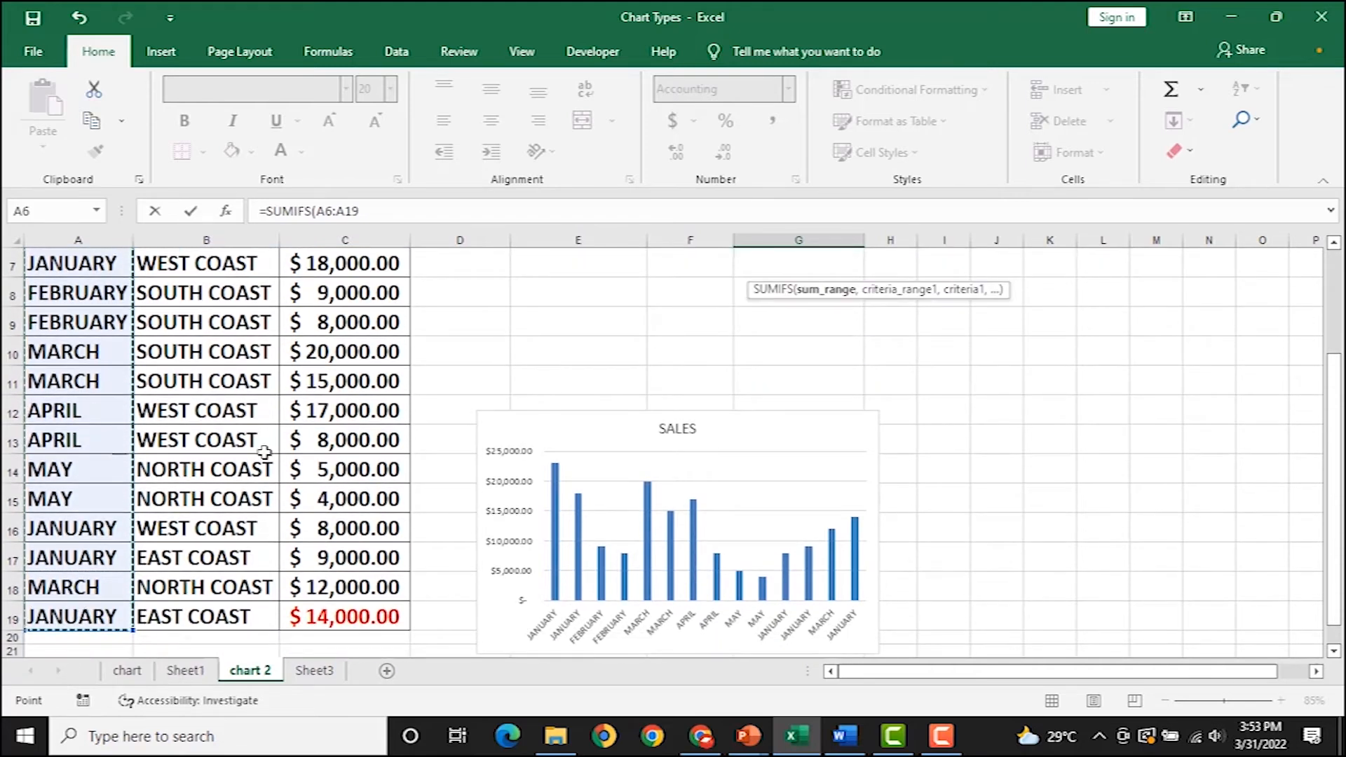
scroll(265, 449, up, 2)
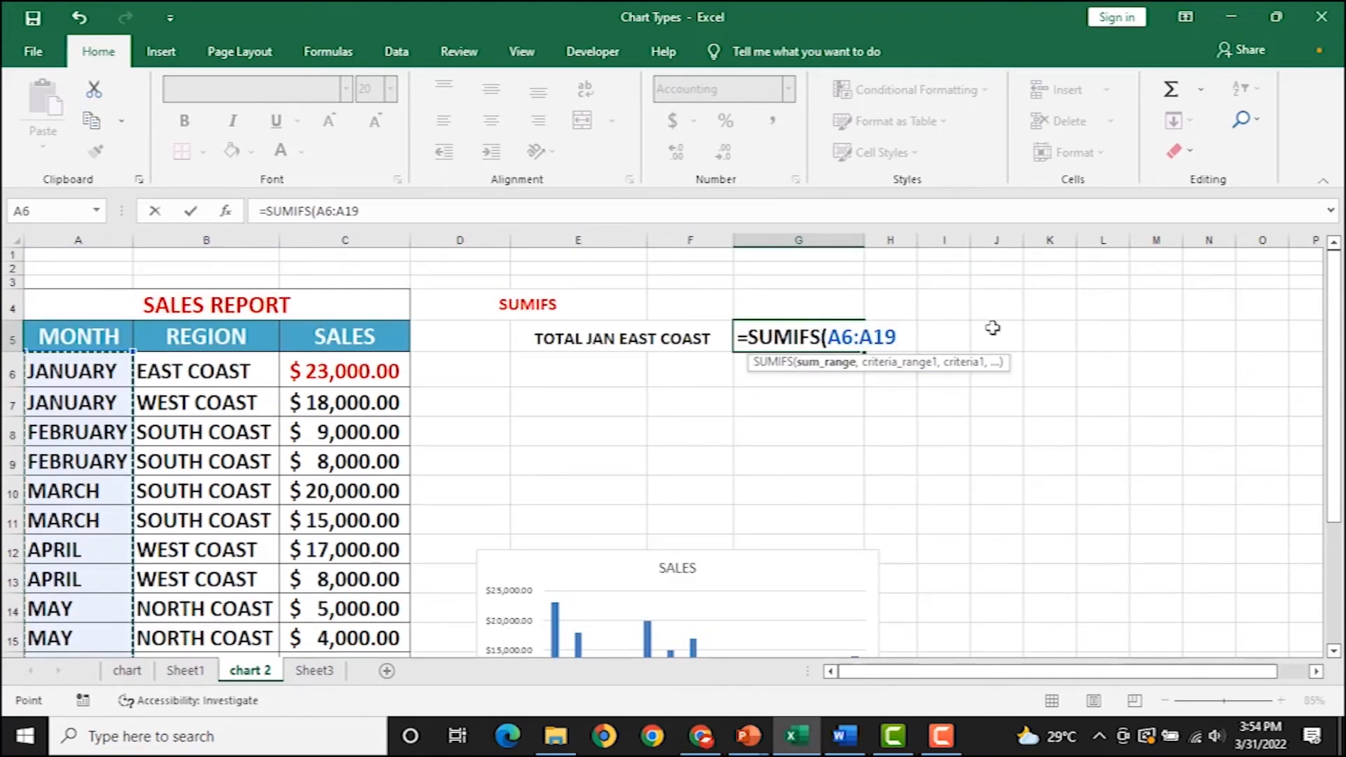
key(BackSpace)
key(BackSpace)
key(BackSpace)
key(BackSpace)
key(BackSpace)
key(BackSpace)
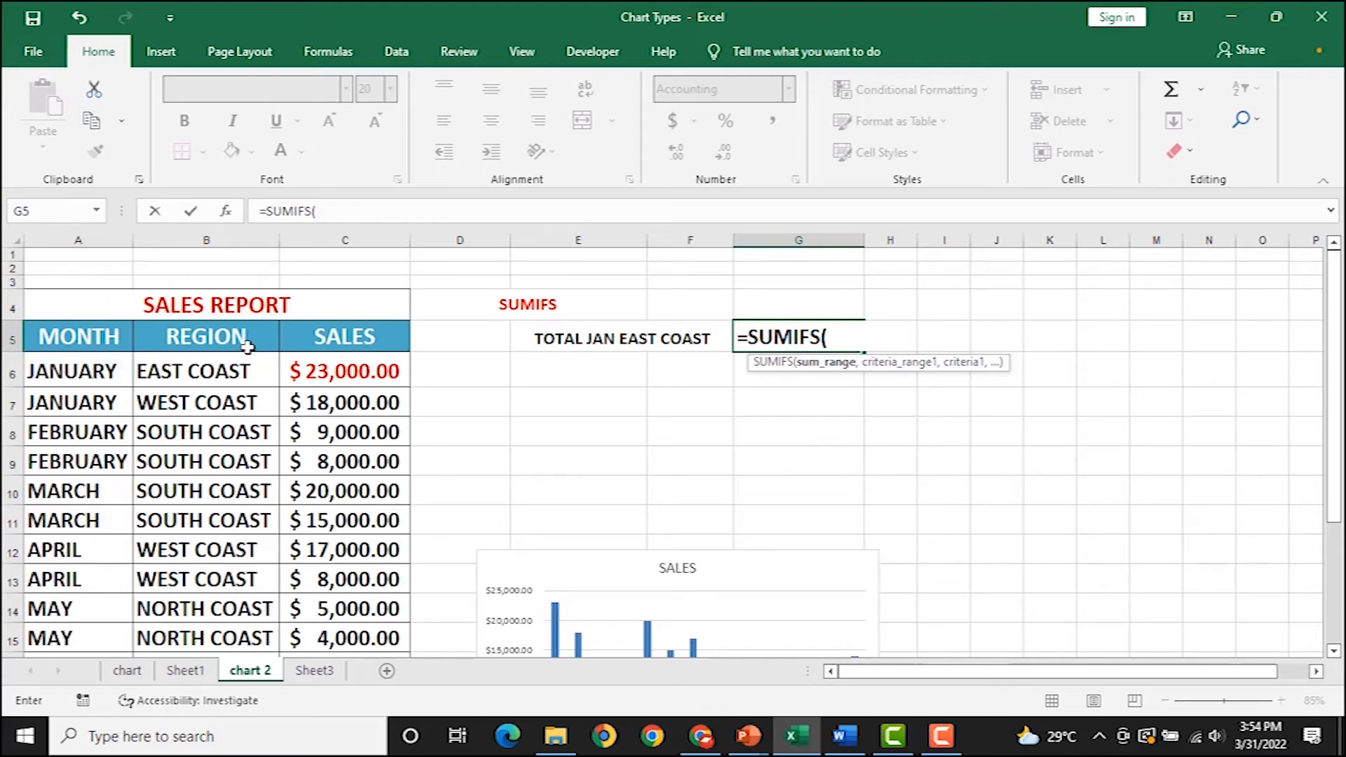
drag(321, 366, 375, 614)
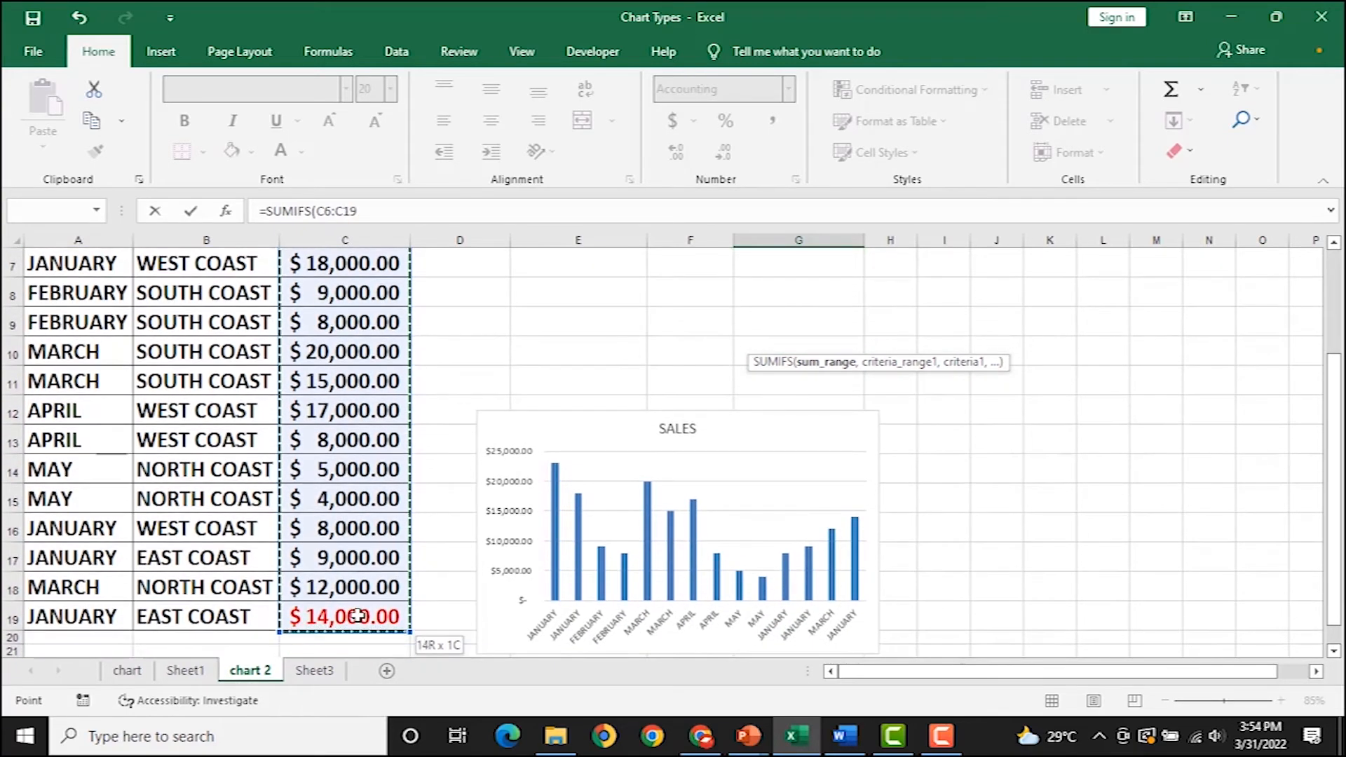
text(,)
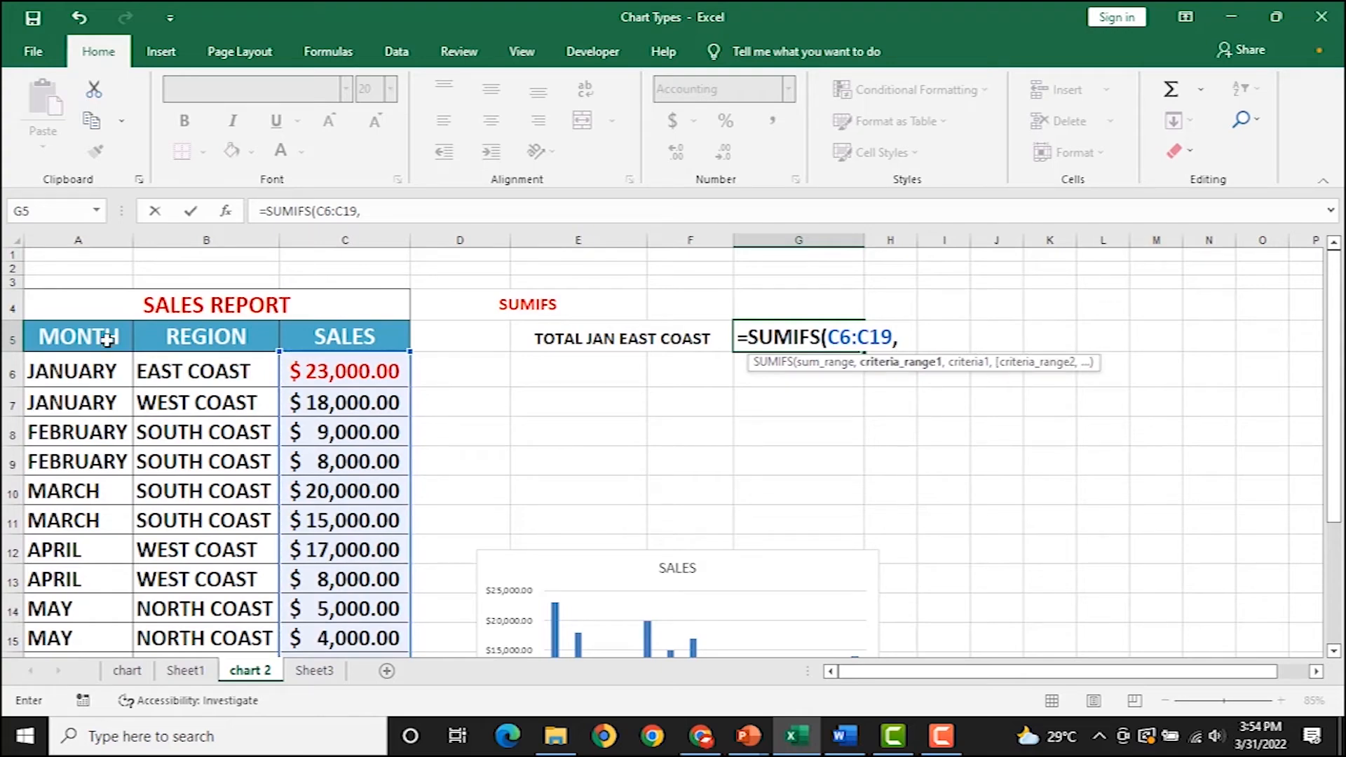
Add criteria A6:A19 = "JANUARY" and B6:B19 = "EAST COAST", then enter the formula.
drag(78, 366, 98, 622)
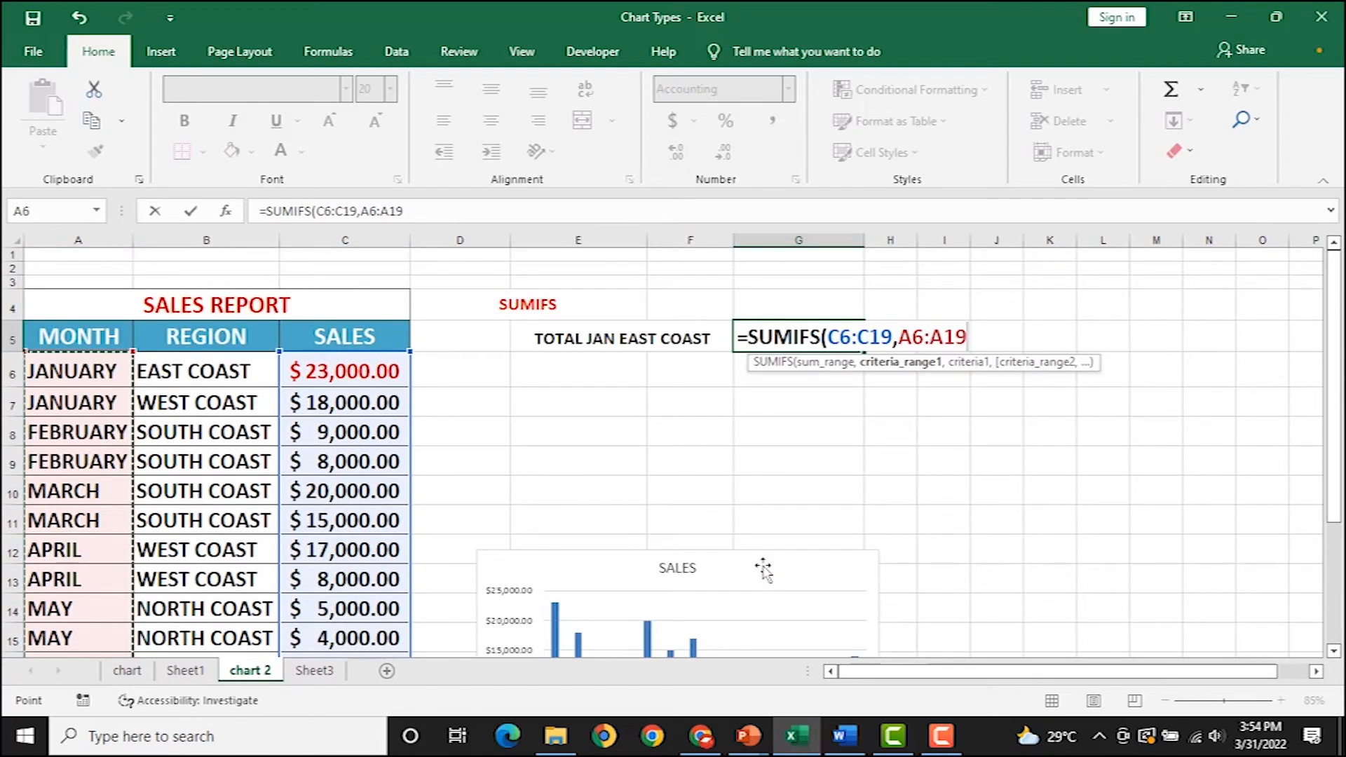
text(,)
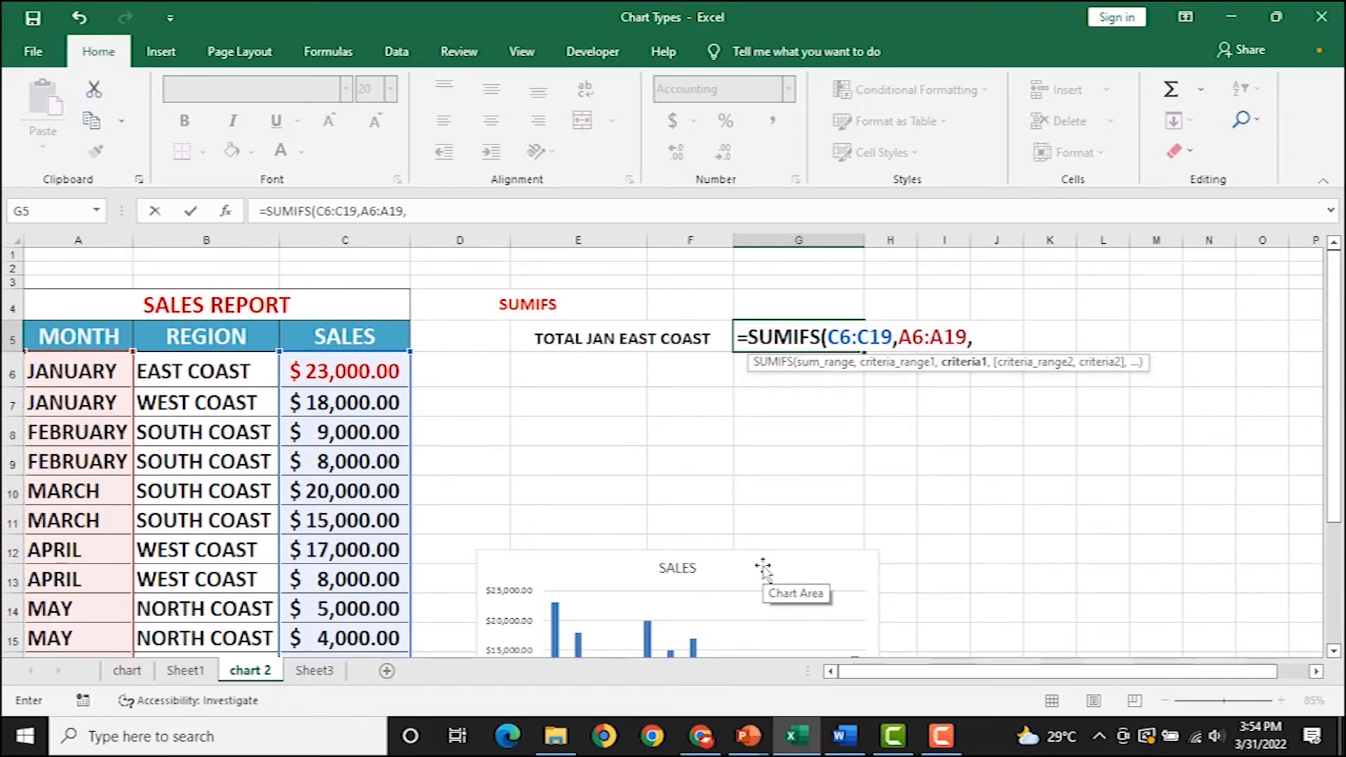
text("JANU)
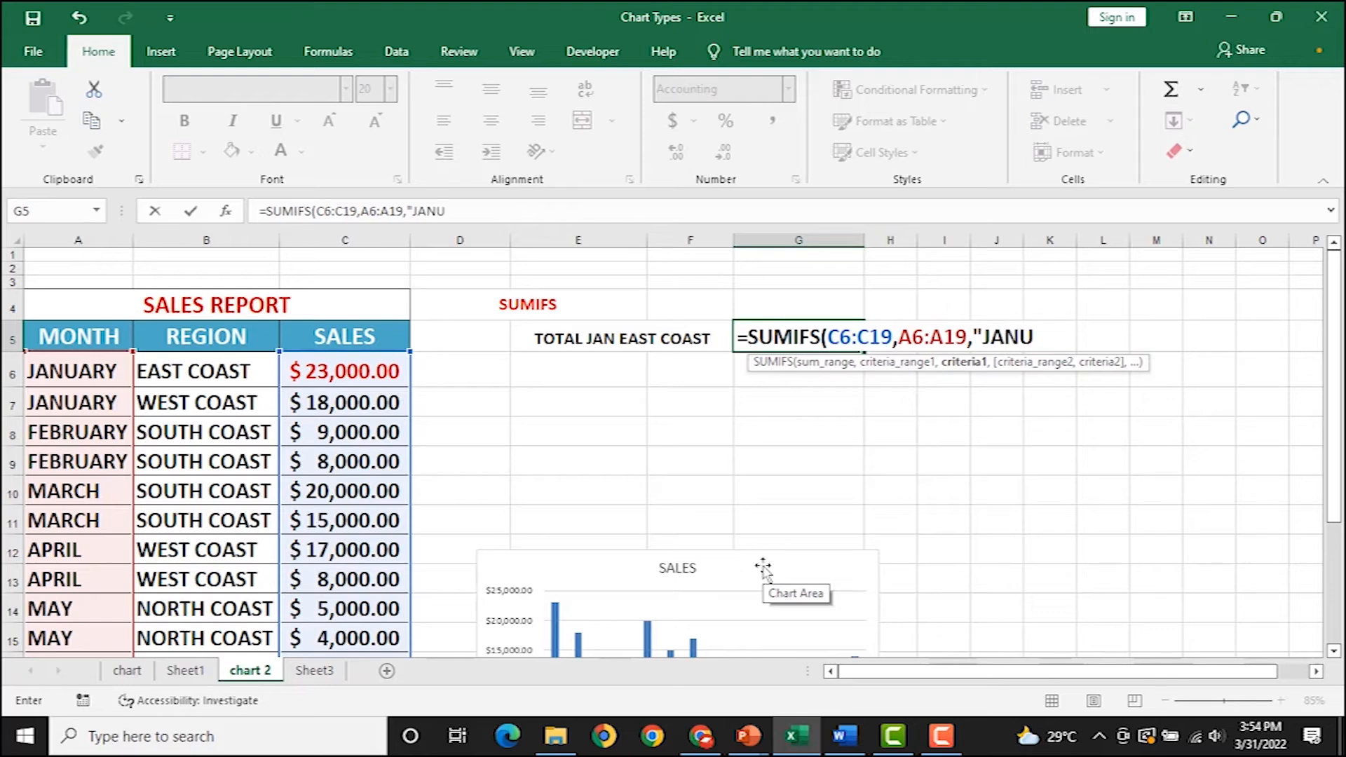
text(ARY",)
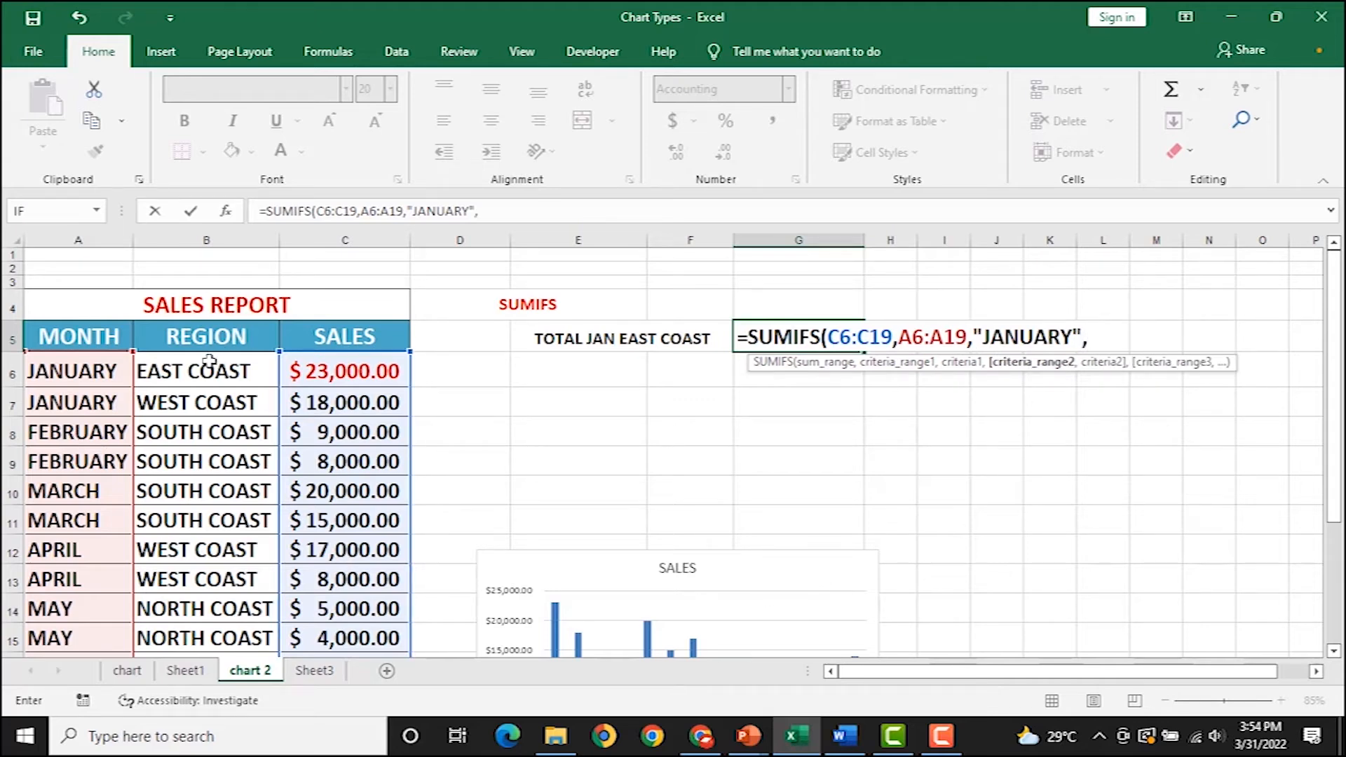
drag(209, 361, 214, 617)
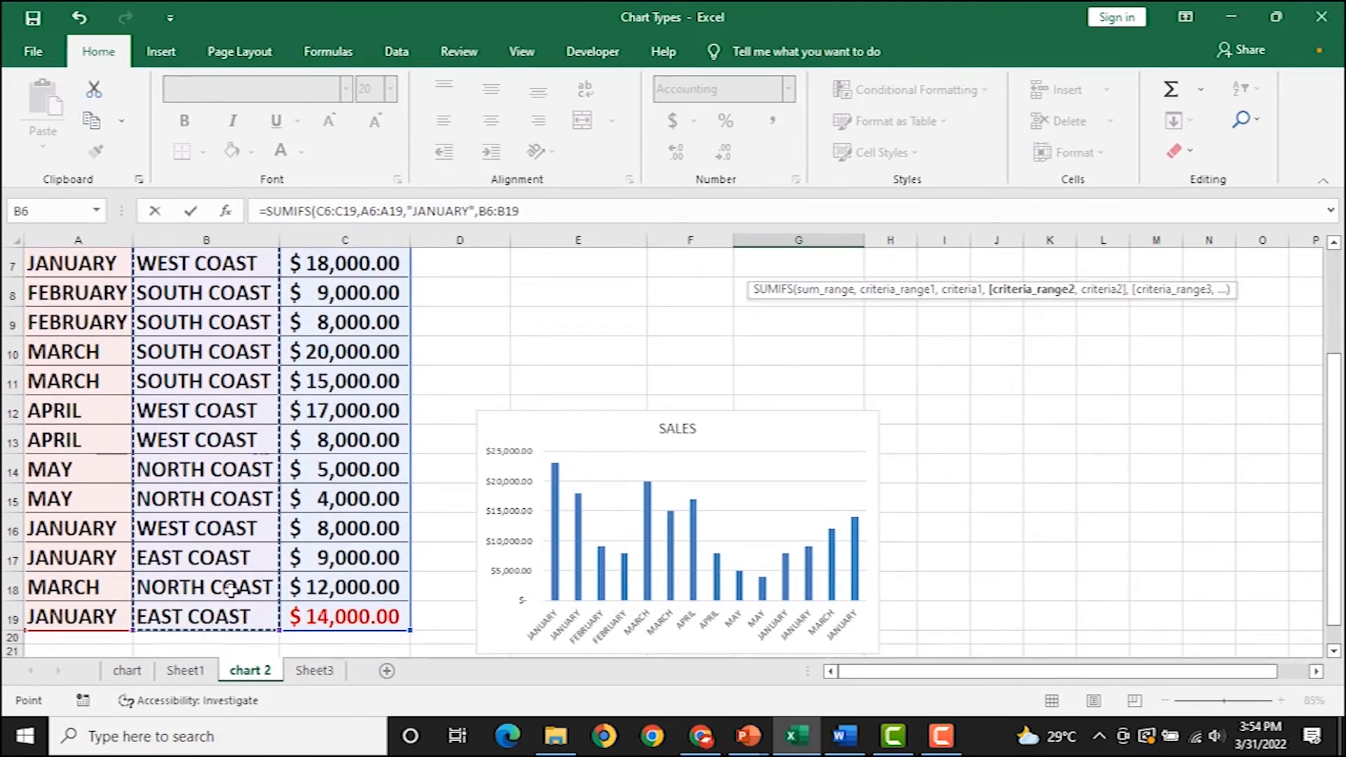
scroll(247, 571, up, 2)
text(,)
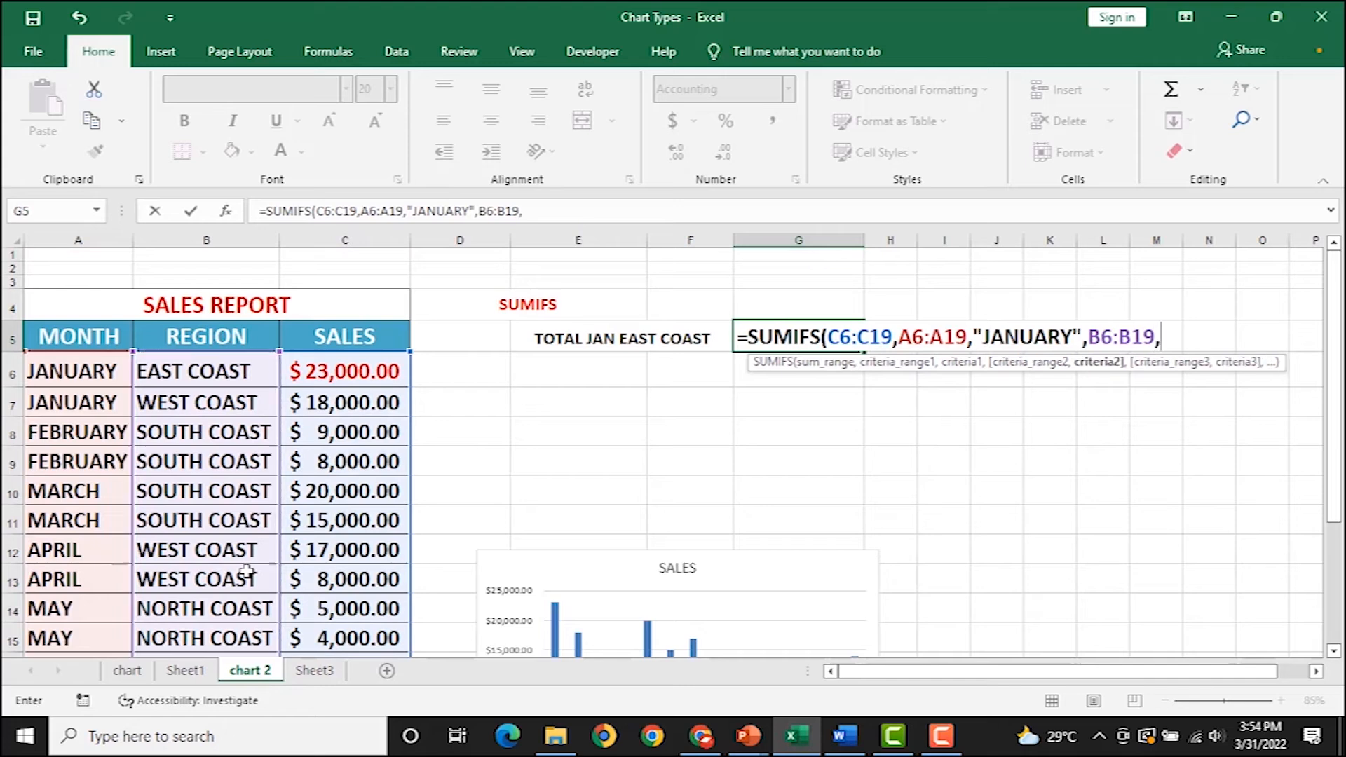
text(")
text(E)
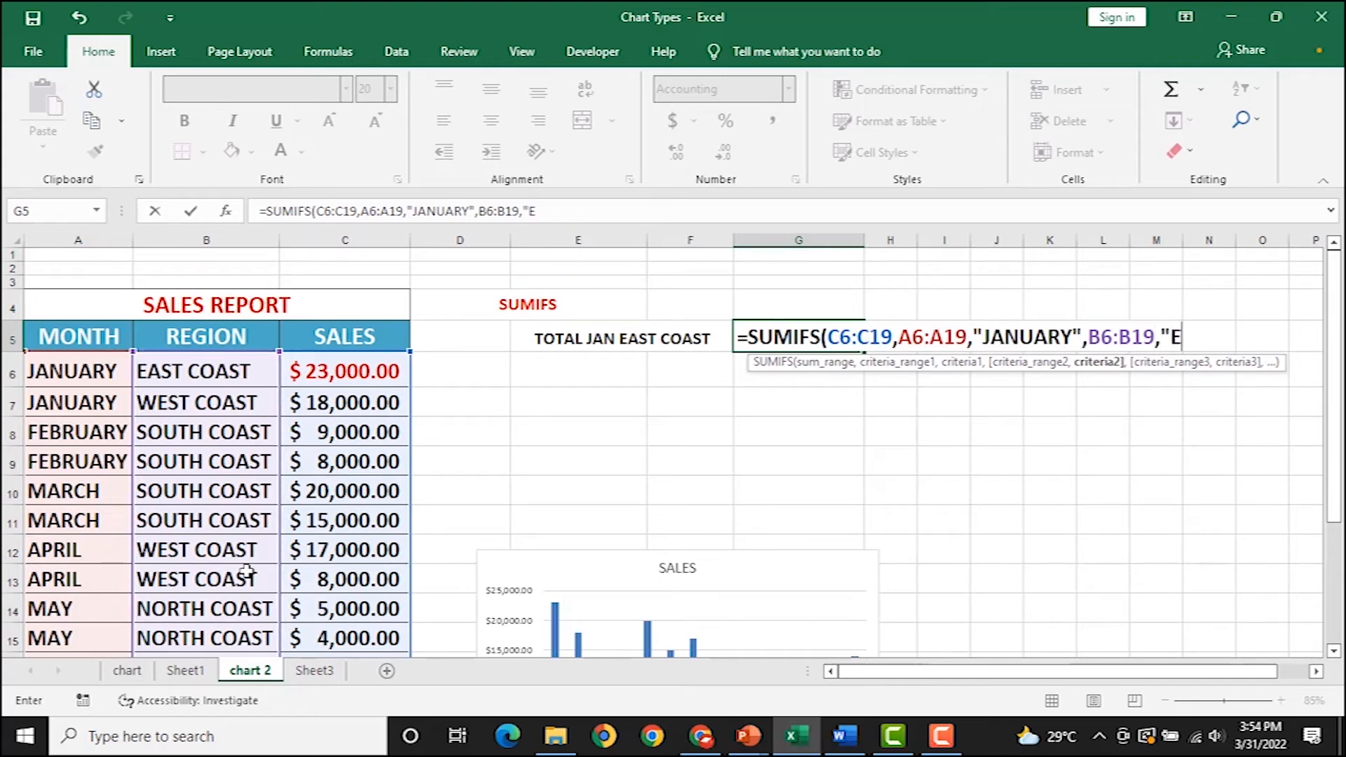
text(AST COAST)
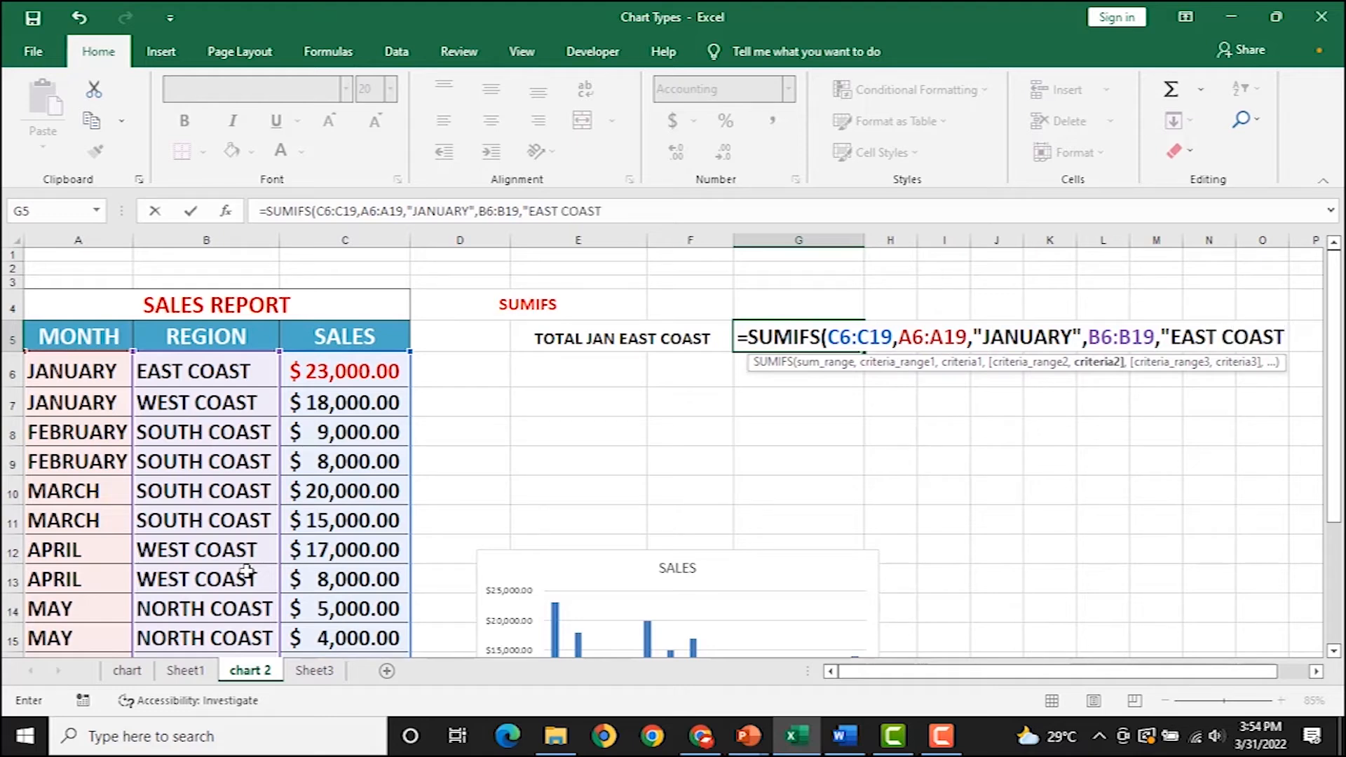
text("))
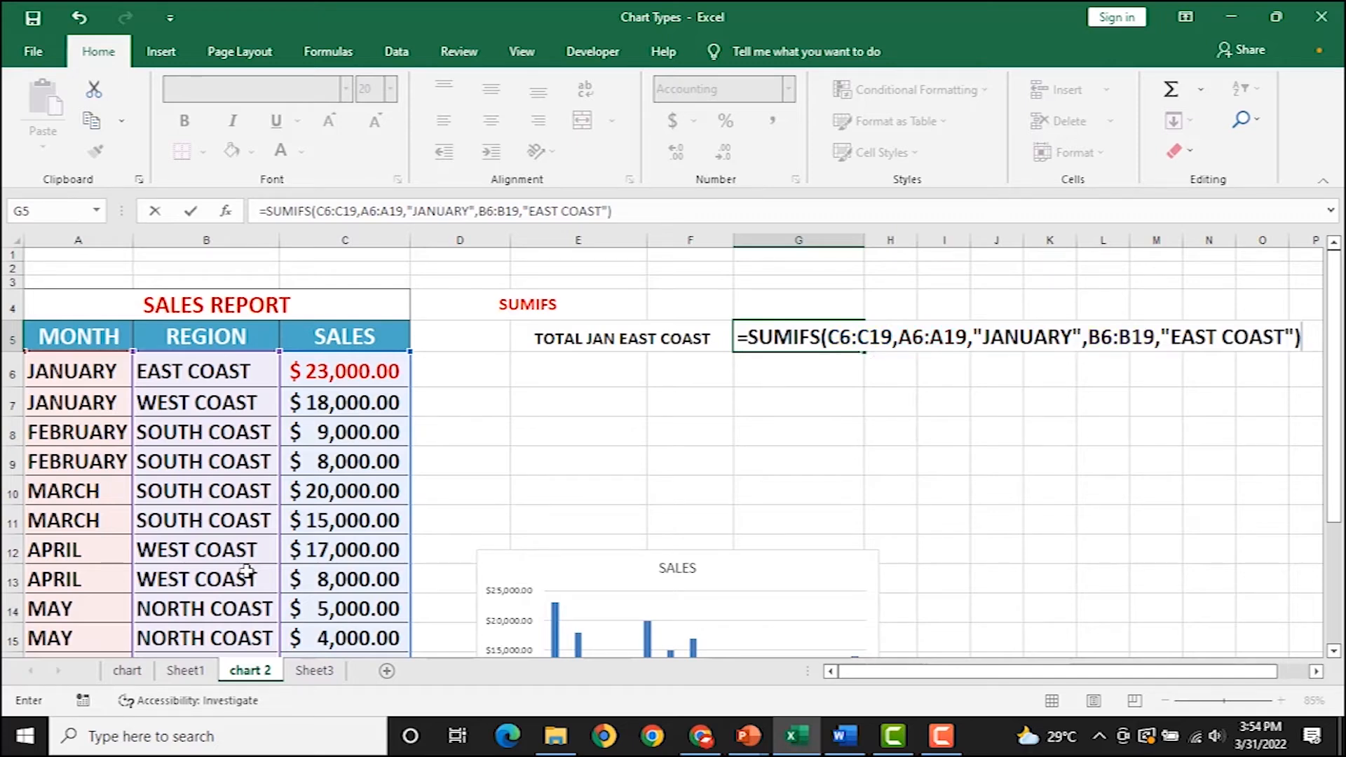
key(Return)
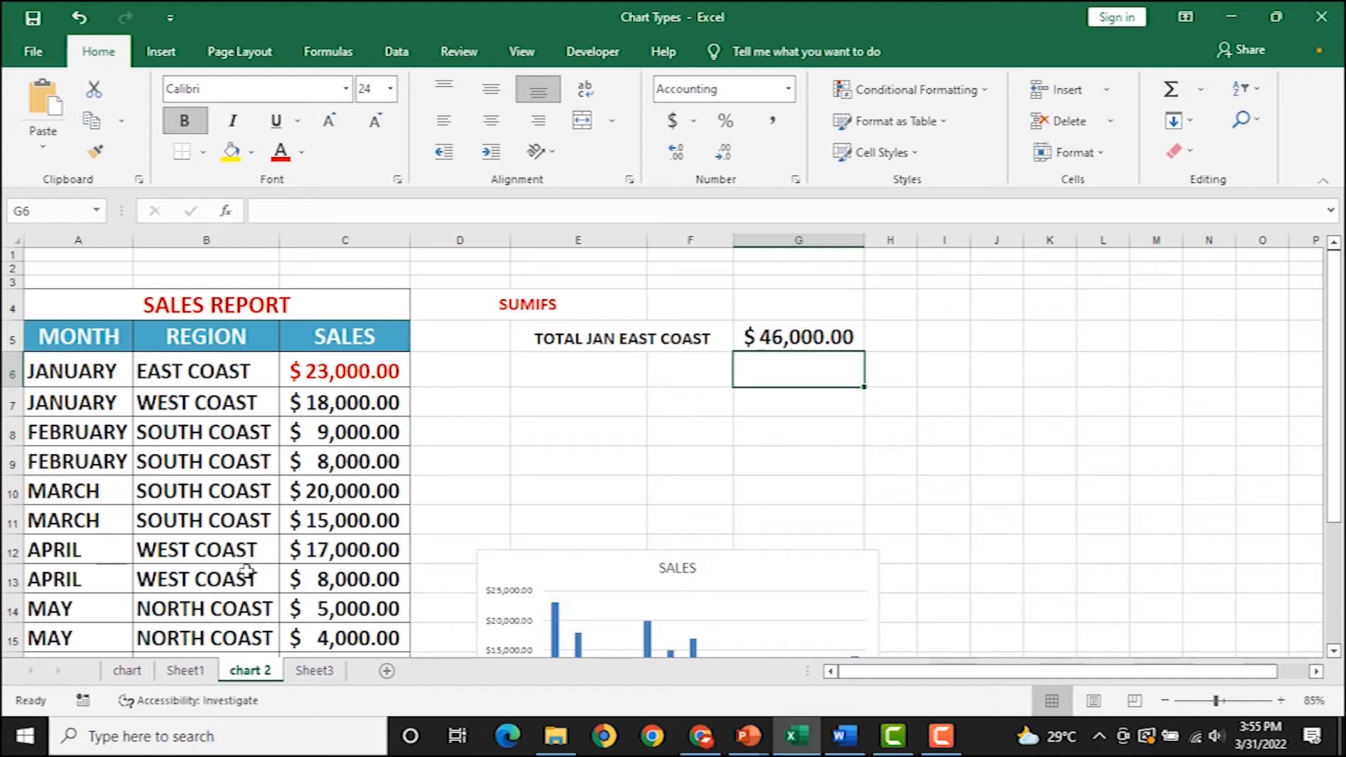
click(770, 338)
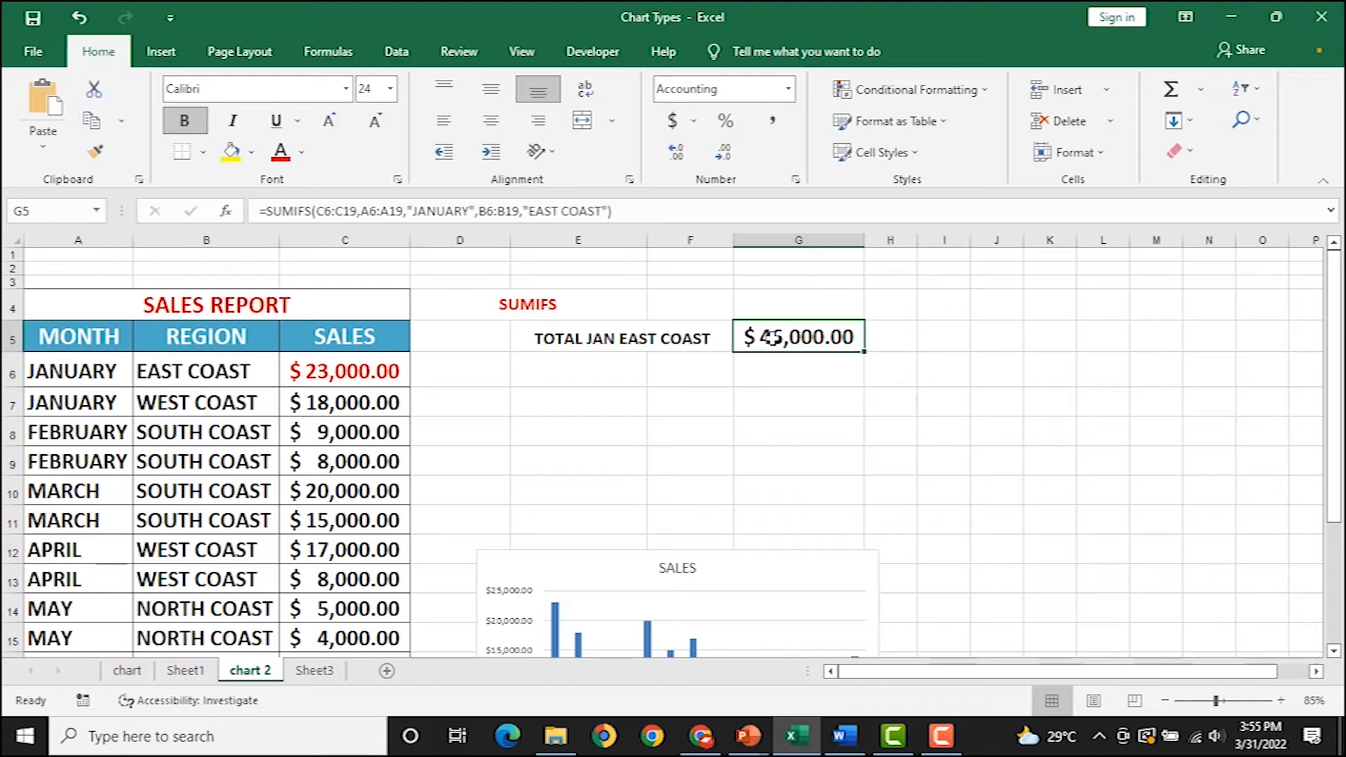
double_click(771, 339)
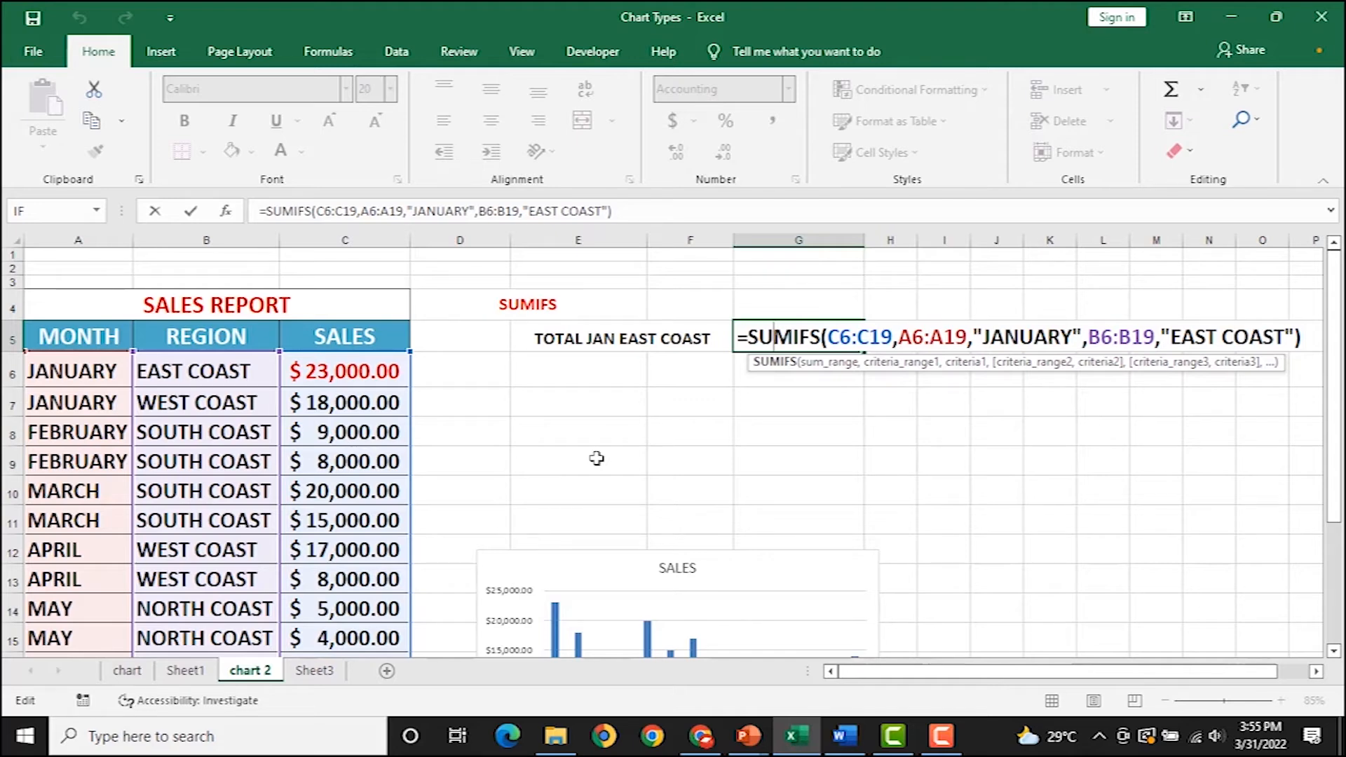
key(Return)
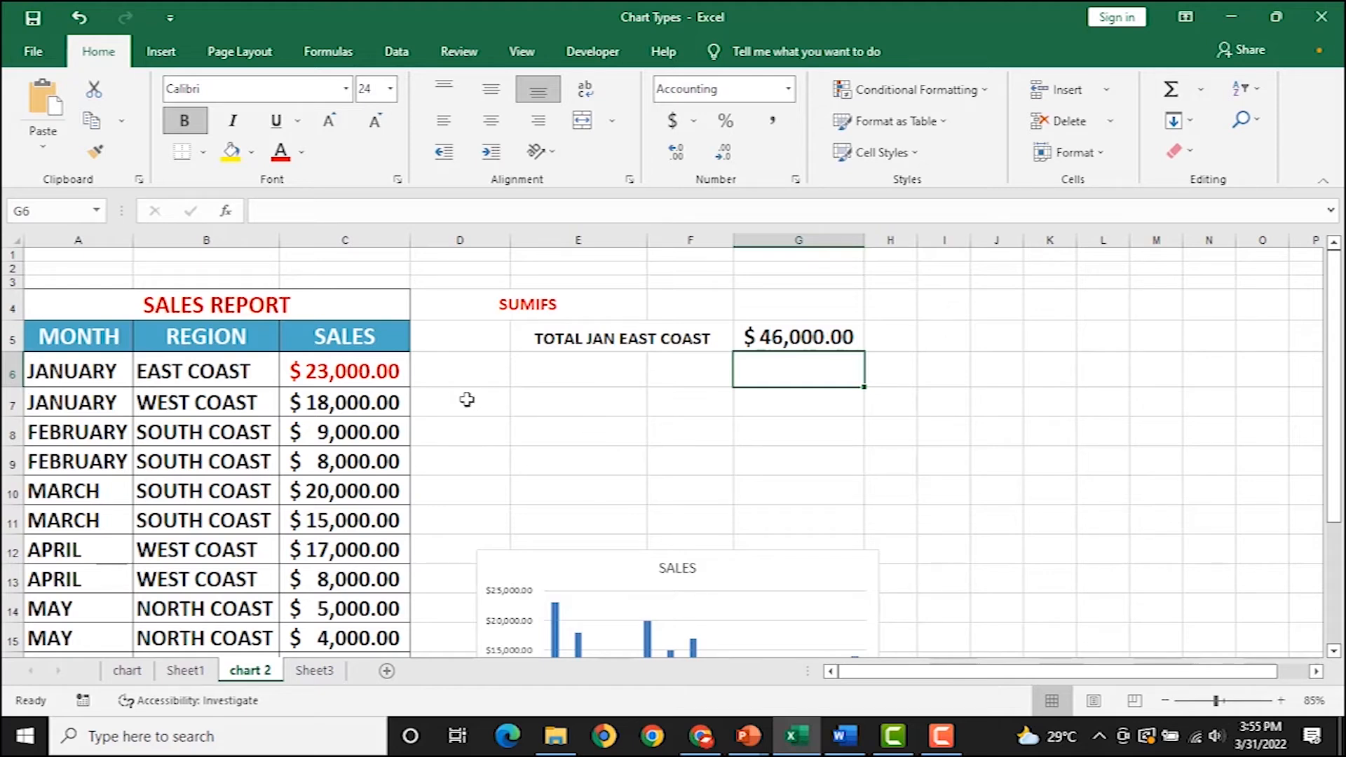
scroll(392, 387, down, 5)
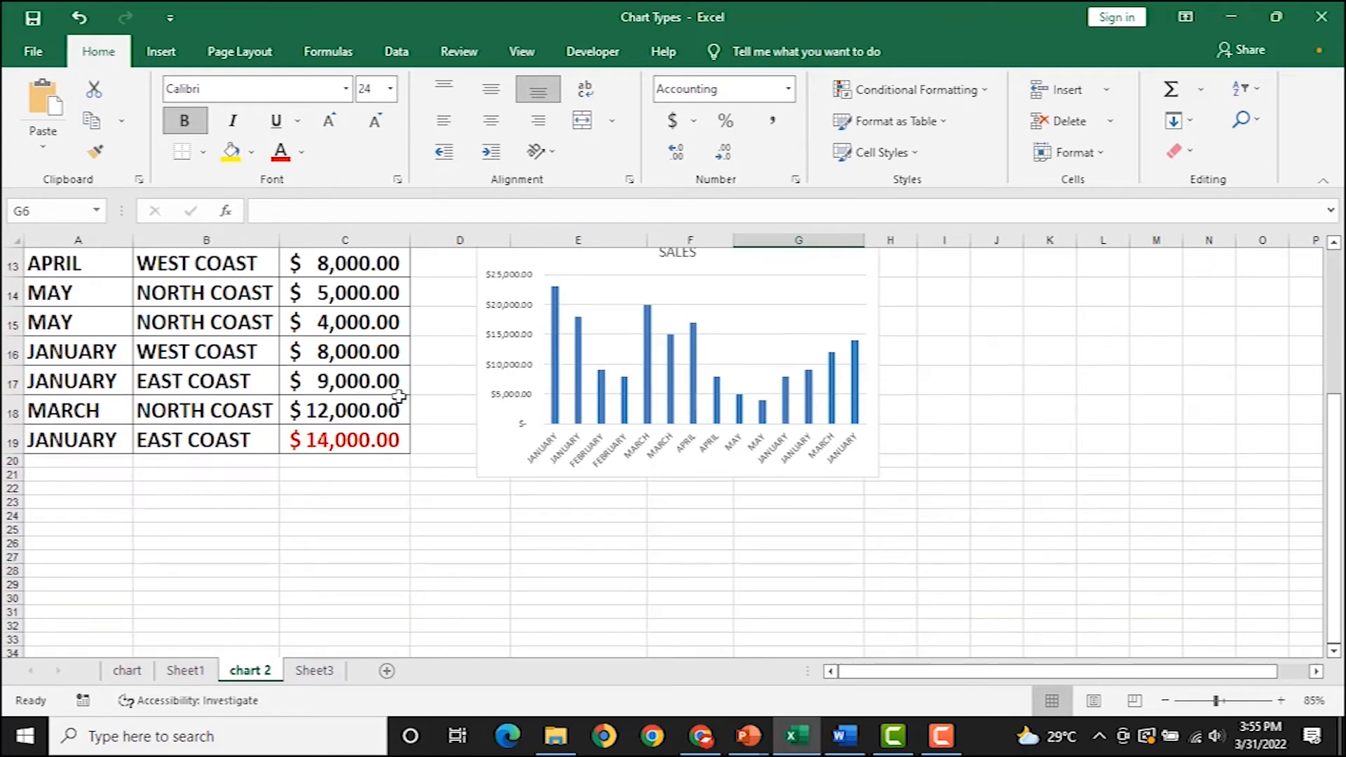
scroll(403, 391, up, 5)
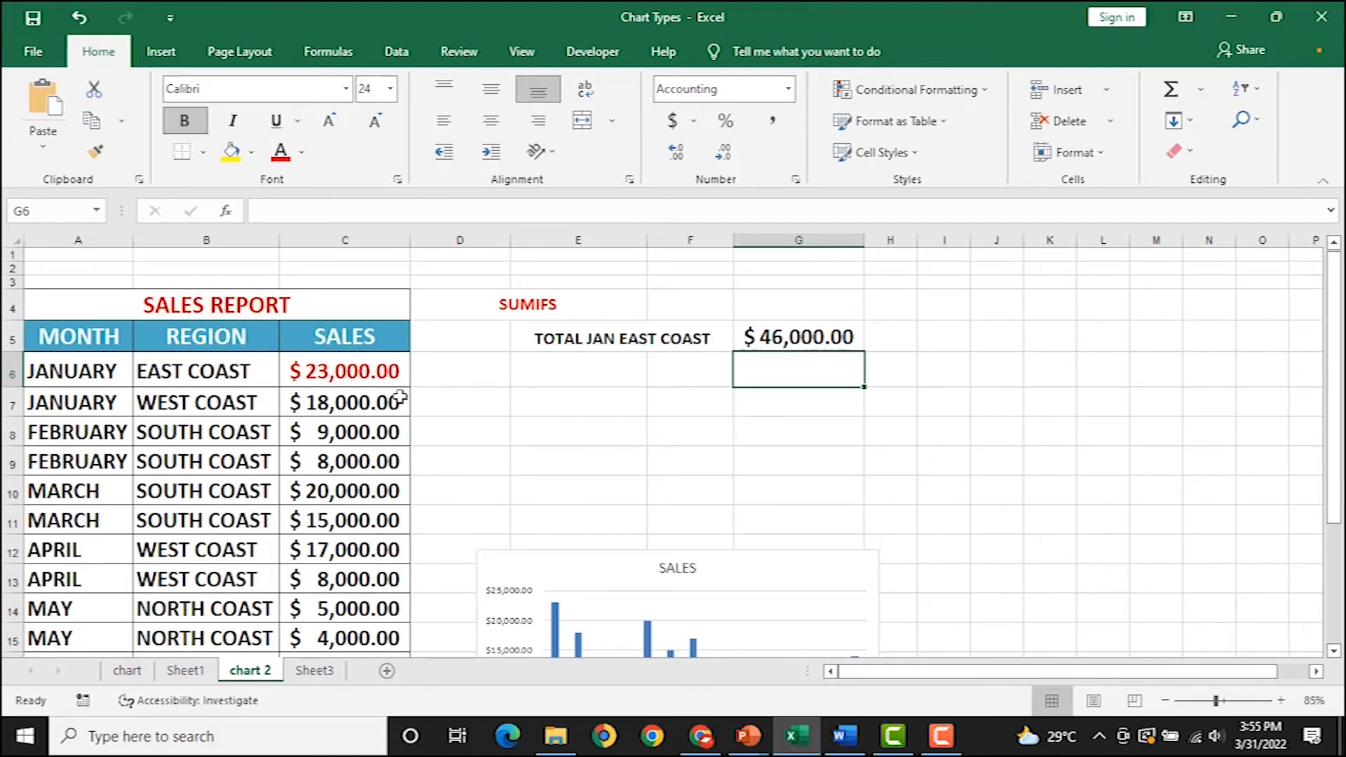
Move the REGIONAL SALES REPORT chart on the chart sheet to the lower right.
click(163, 56)
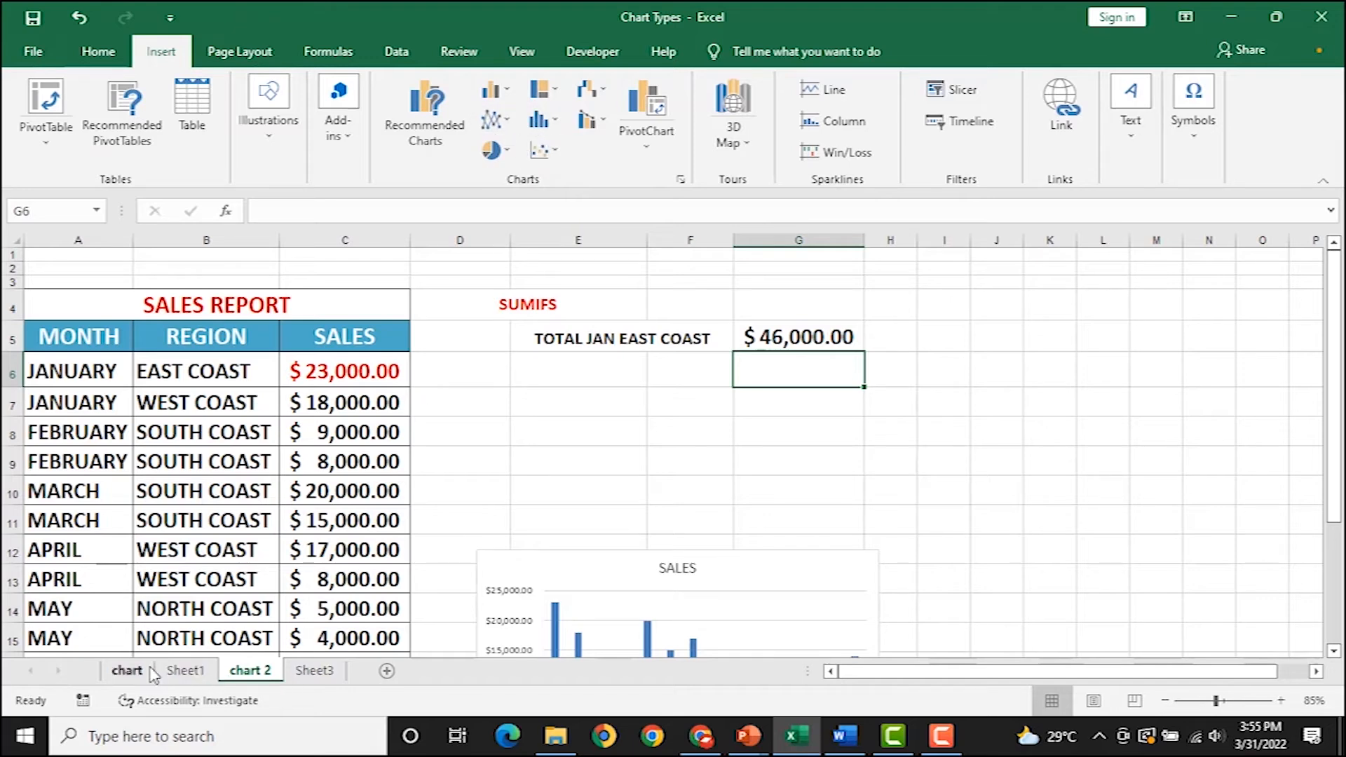
click(126, 672)
click(747, 501)
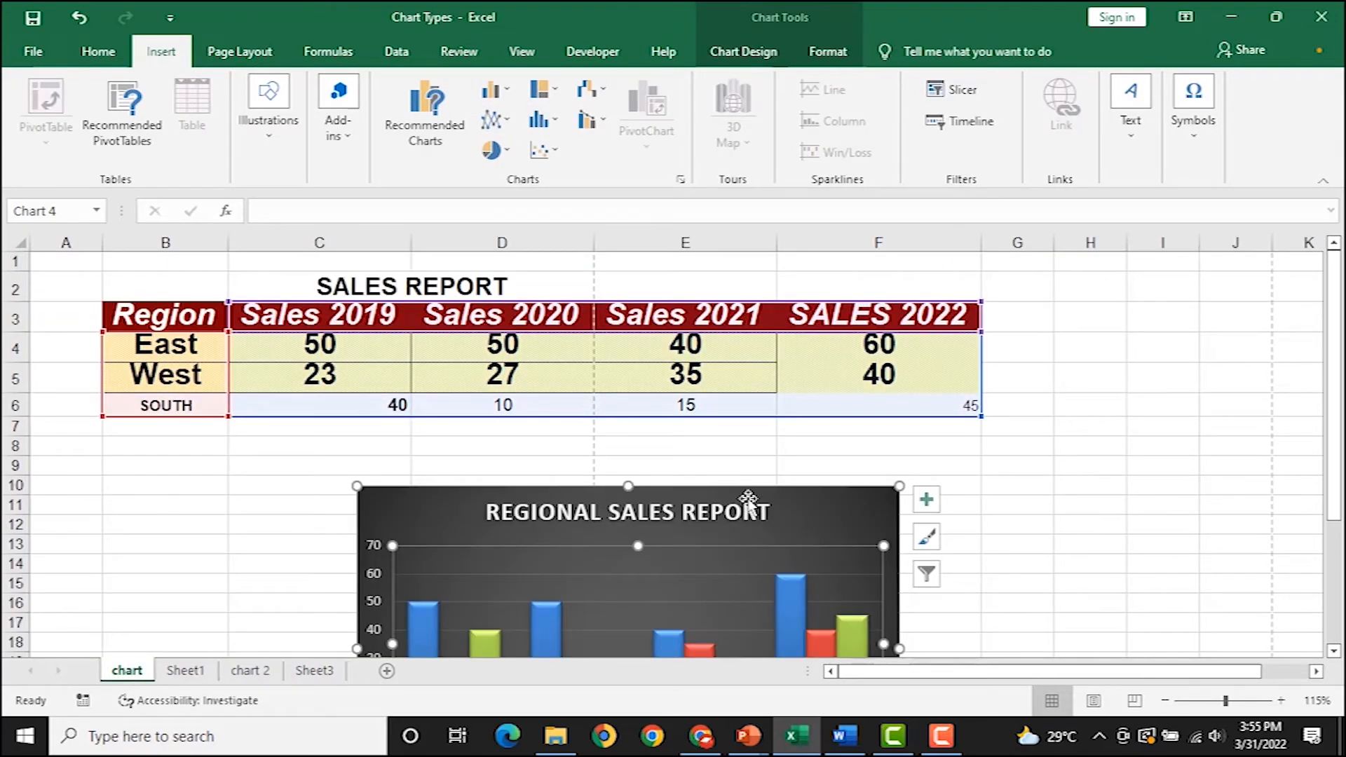
drag(1100, 523, 911, 513)
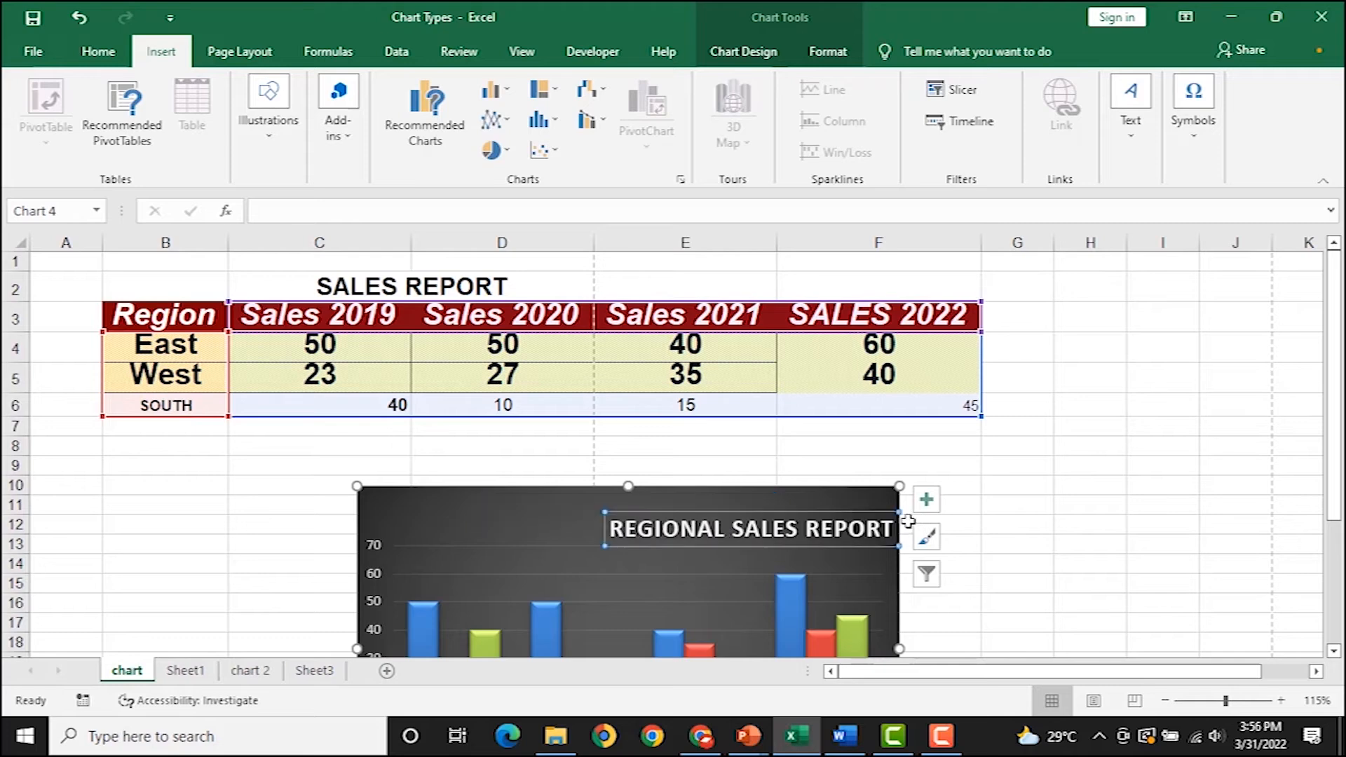
key(ctrl+z)
drag(826, 499, 1312, 486)
key(ctrl+z)
drag(472, 496, 1131, 532)
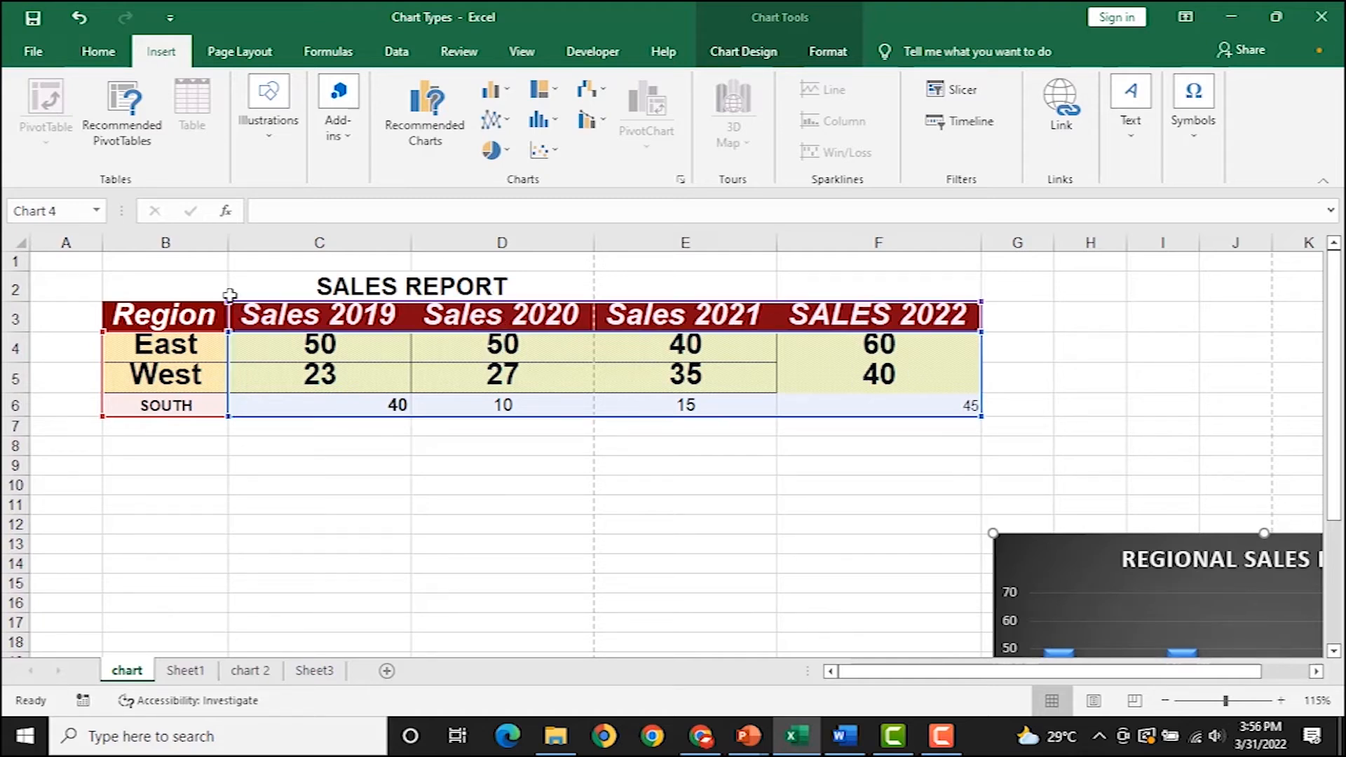
Select the Region B3:B6, Sales 2020 D3:D6 and SALES 2022 F3:F6 columns together.
drag(183, 324, 184, 400)
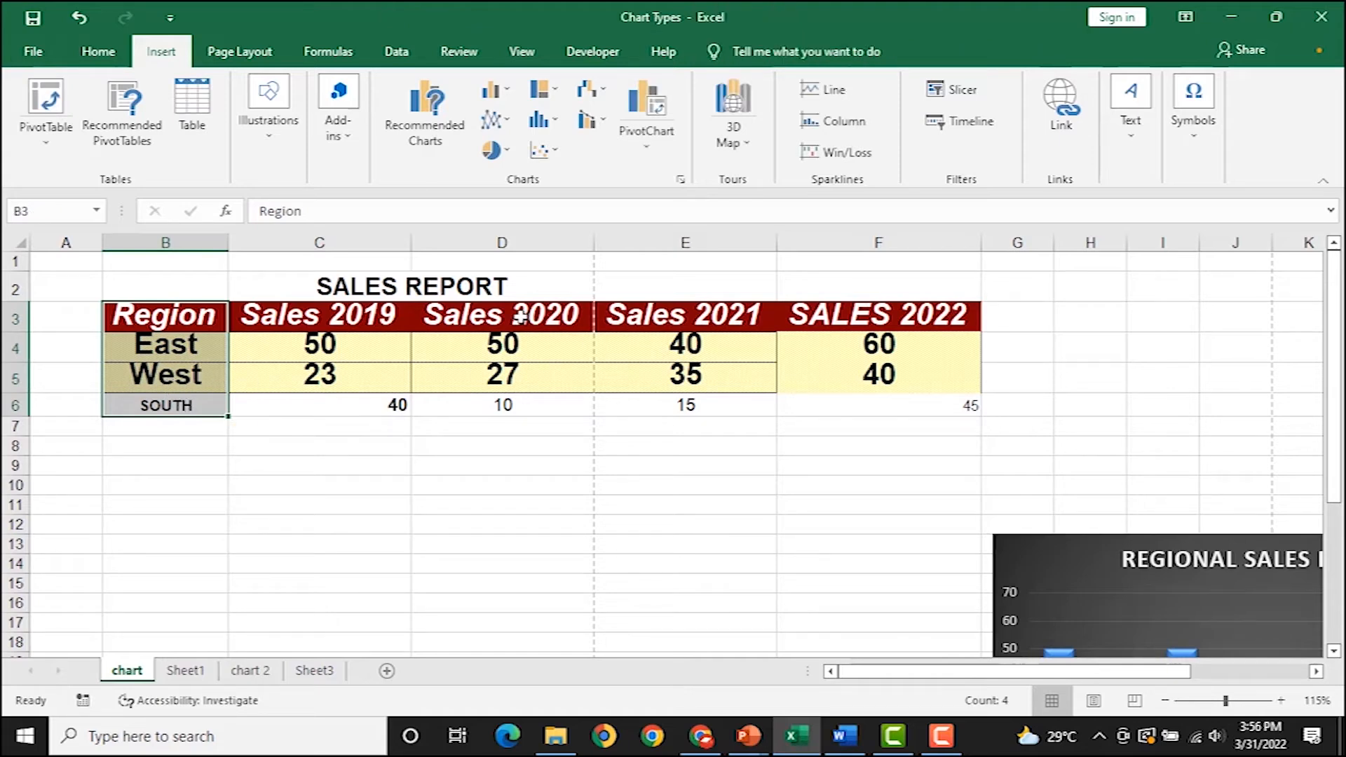
drag(525, 316, 511, 411)
drag(876, 317, 877, 401)
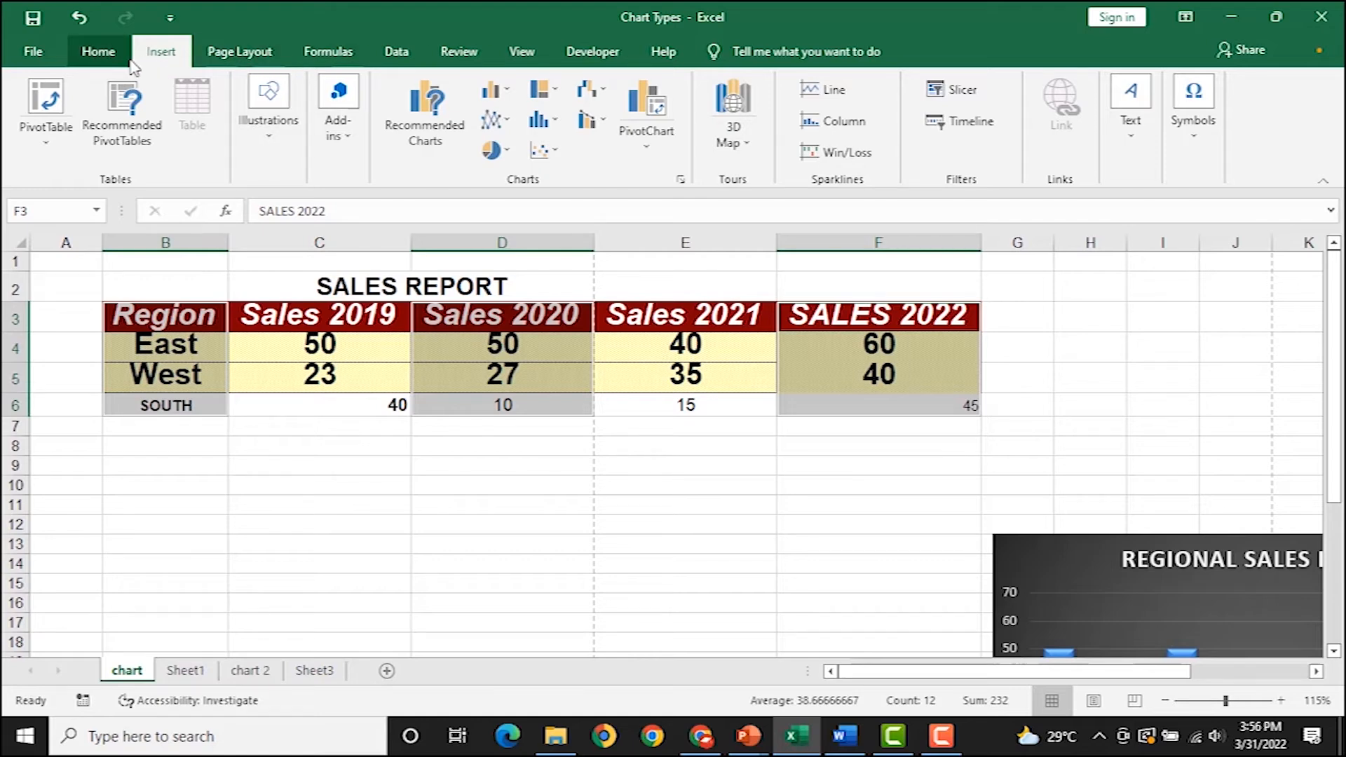
Insert a clustered column chart of the selected Sales 2020 and SALES 2022 data, placed off the table.
click(495, 91)
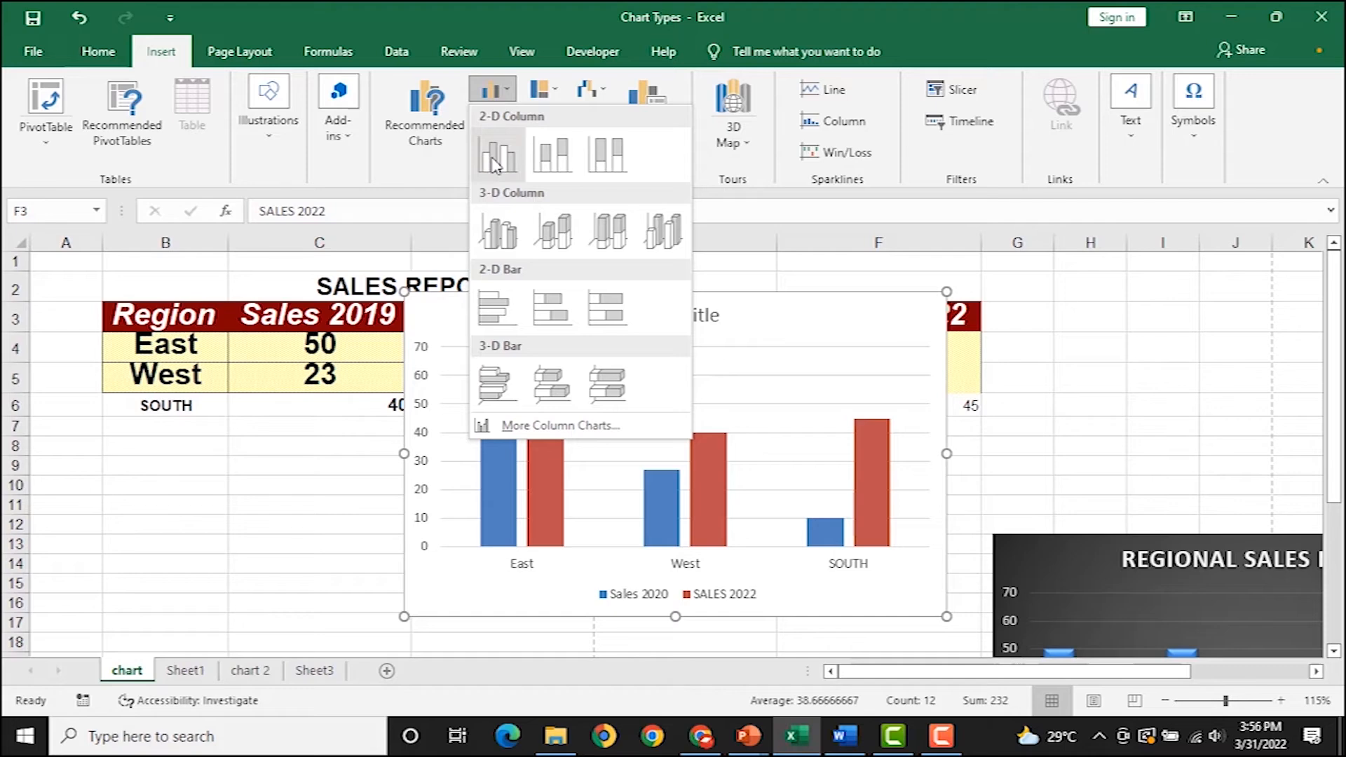
click(484, 165)
drag(795, 329, 606, 409)
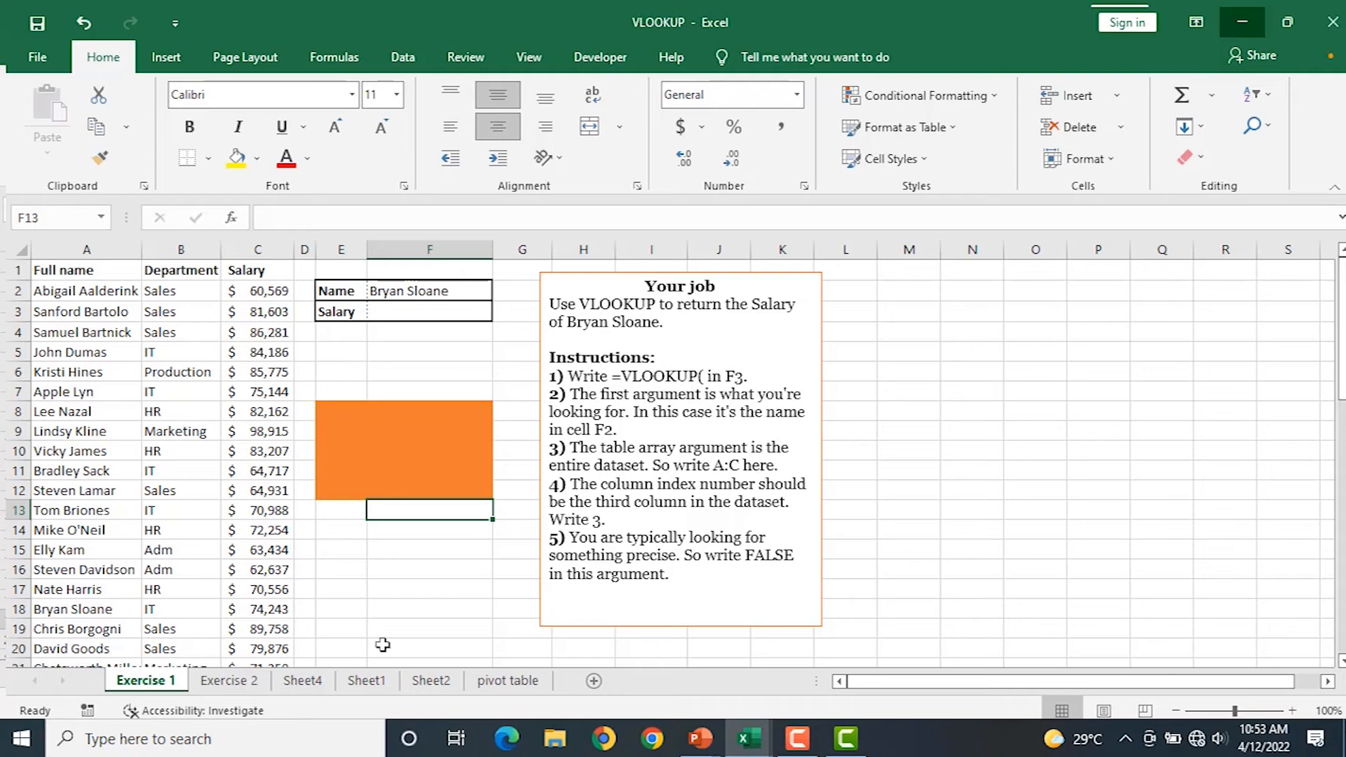
Minimize the open workbooks, passing empdeductions, until the VLOOKUP workbook's Exercise 2 sheet is in front.
click(1238, 27)
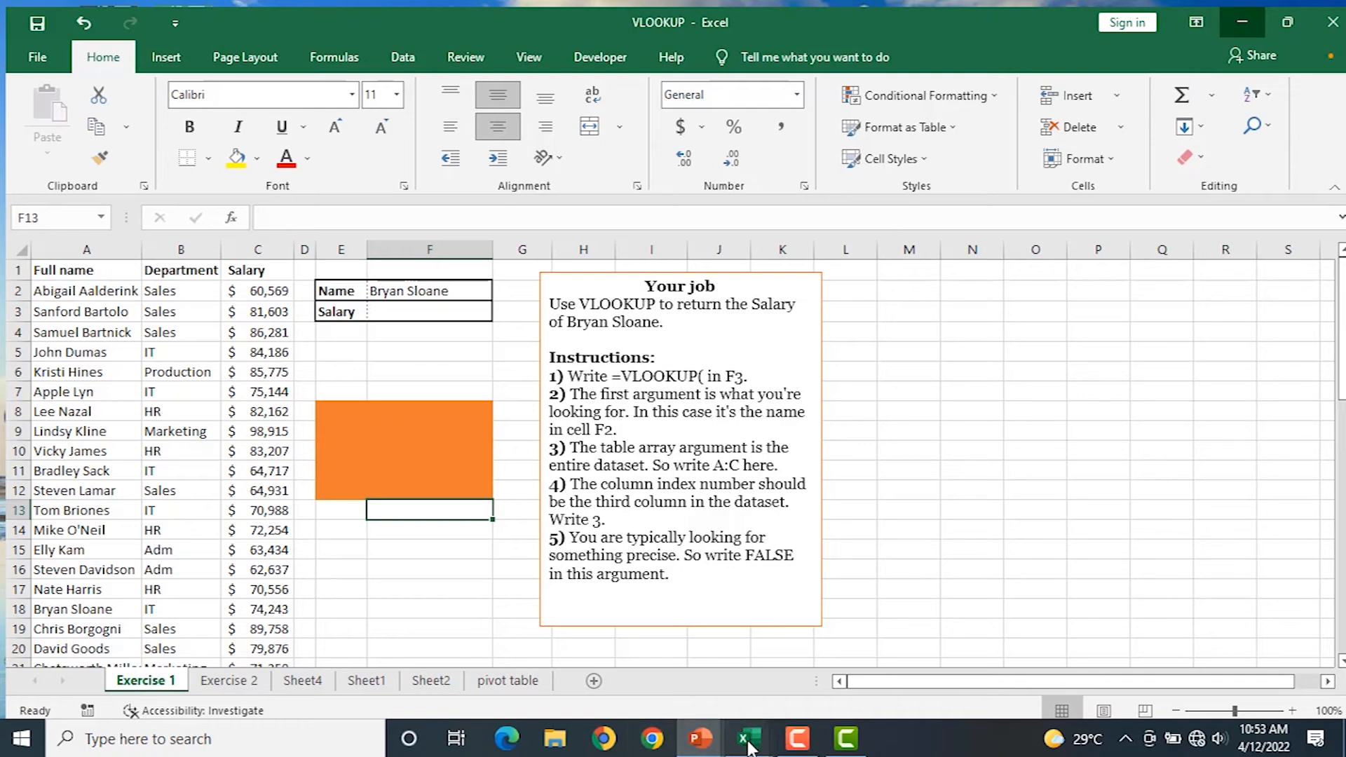
mouse_move(749, 747)
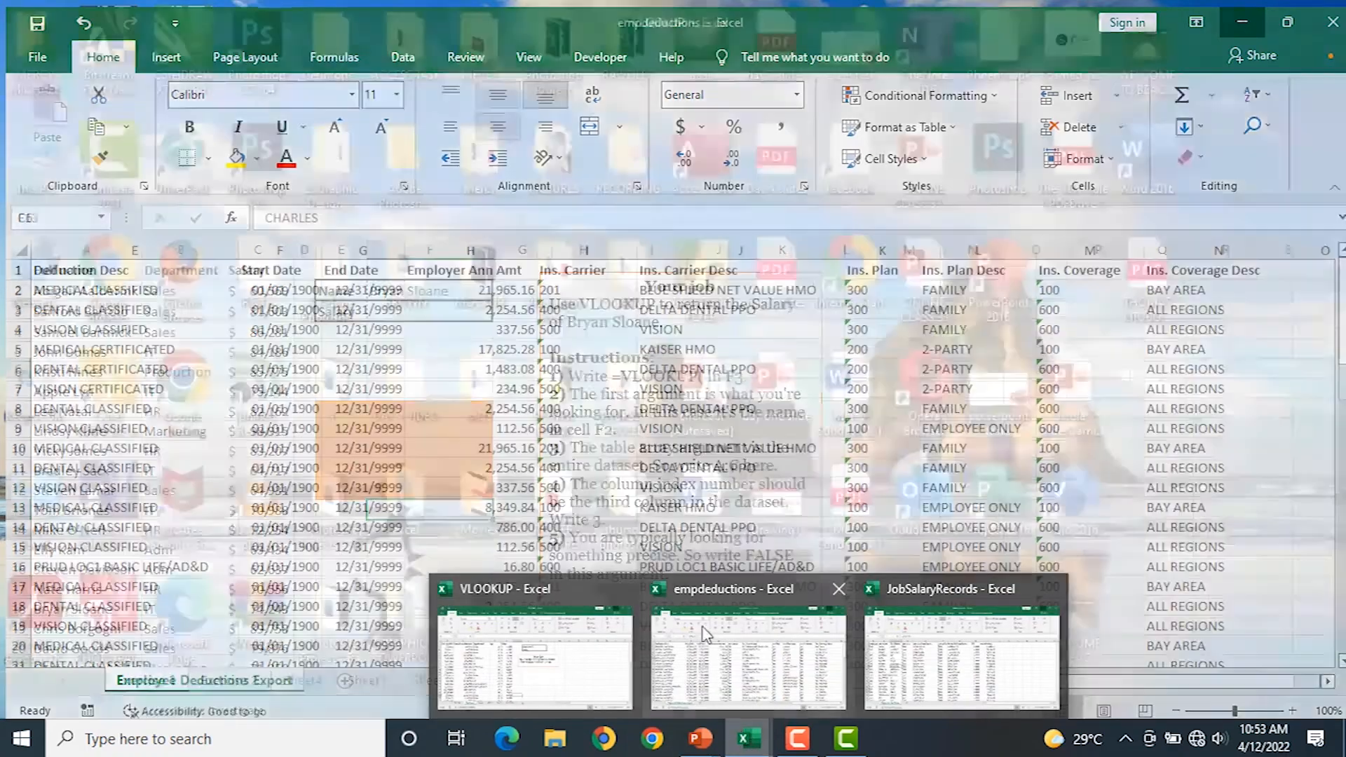
click(724, 631)
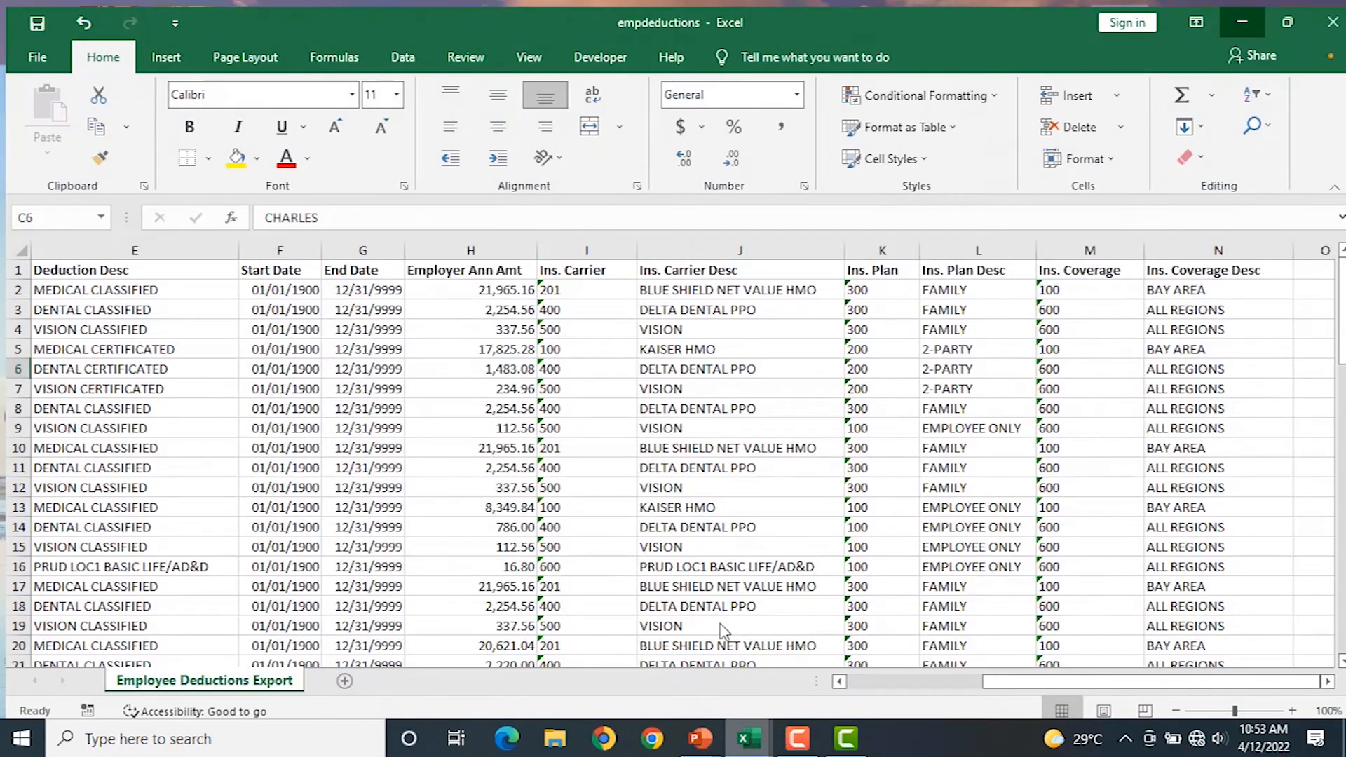
click(1234, 21)
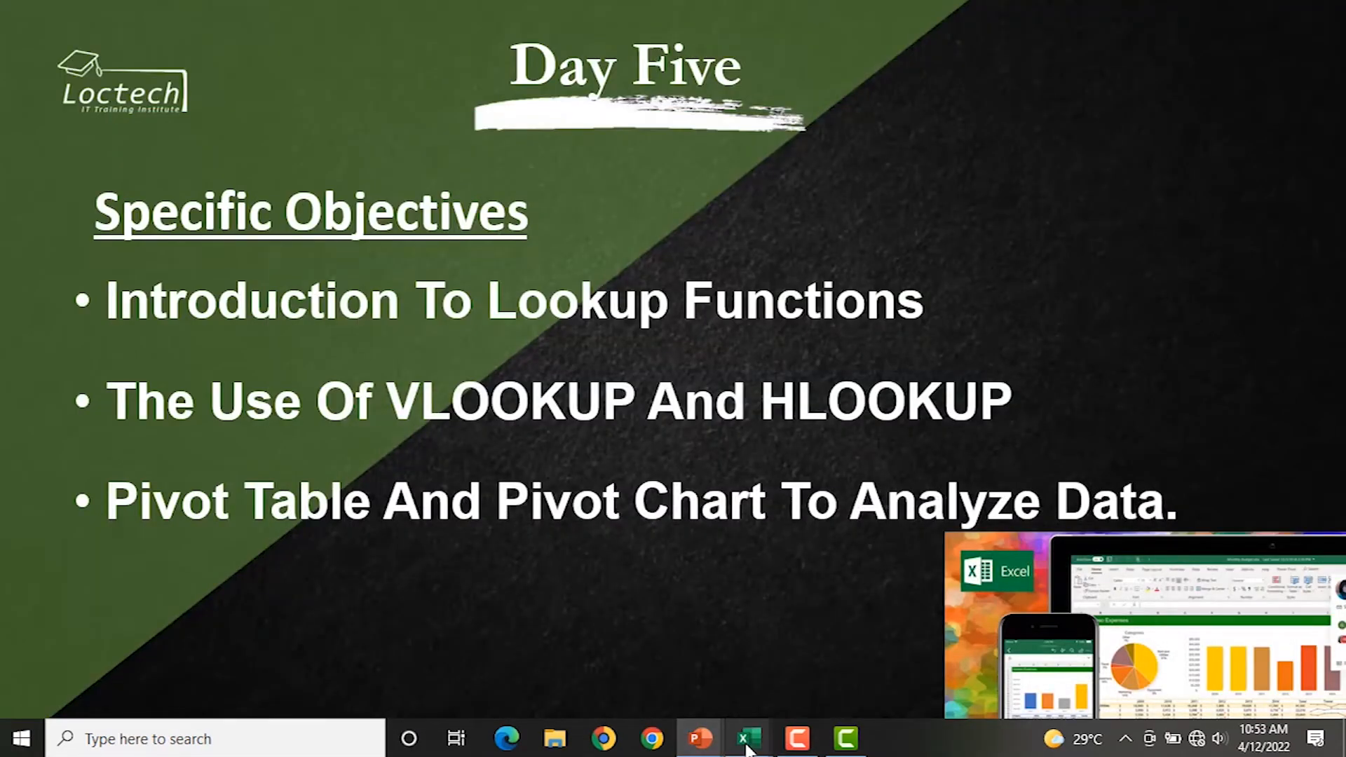
mouse_move(749, 749)
click(584, 697)
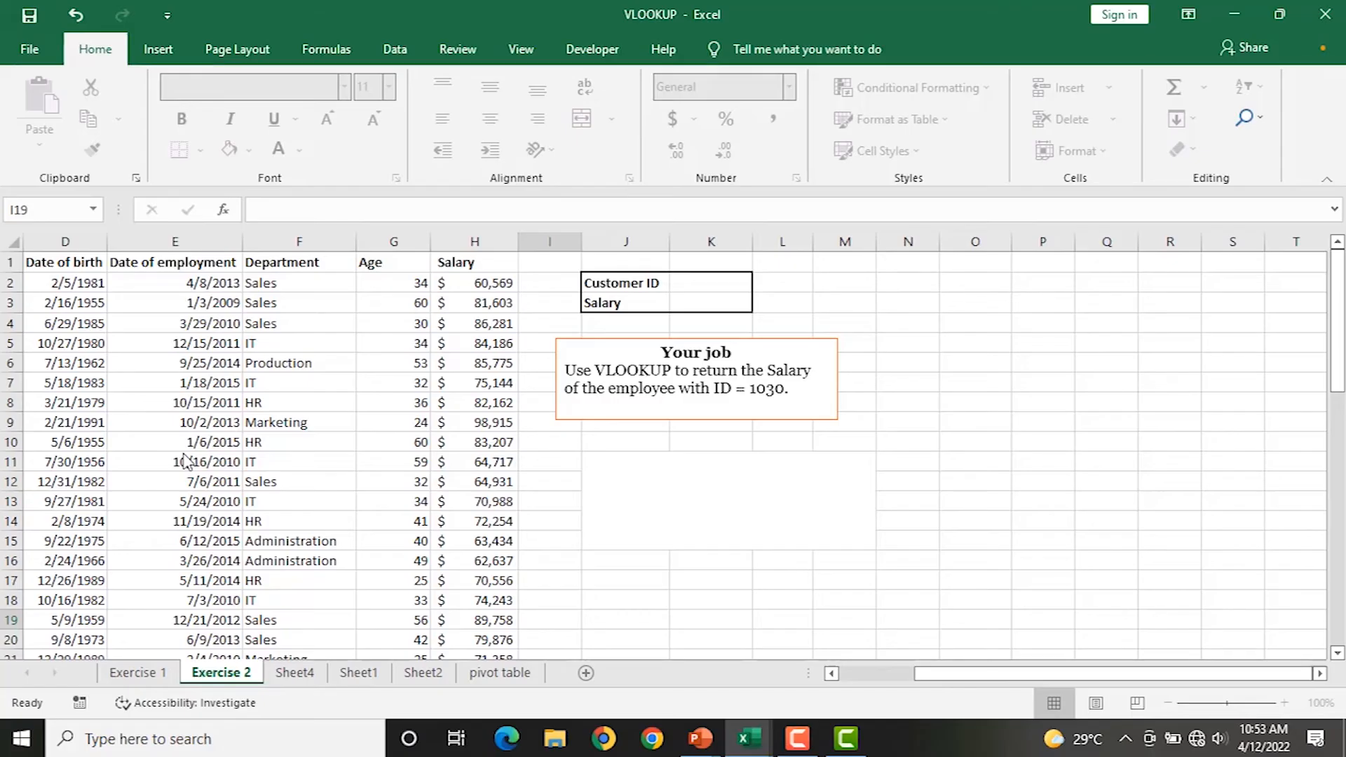
click(270, 423)
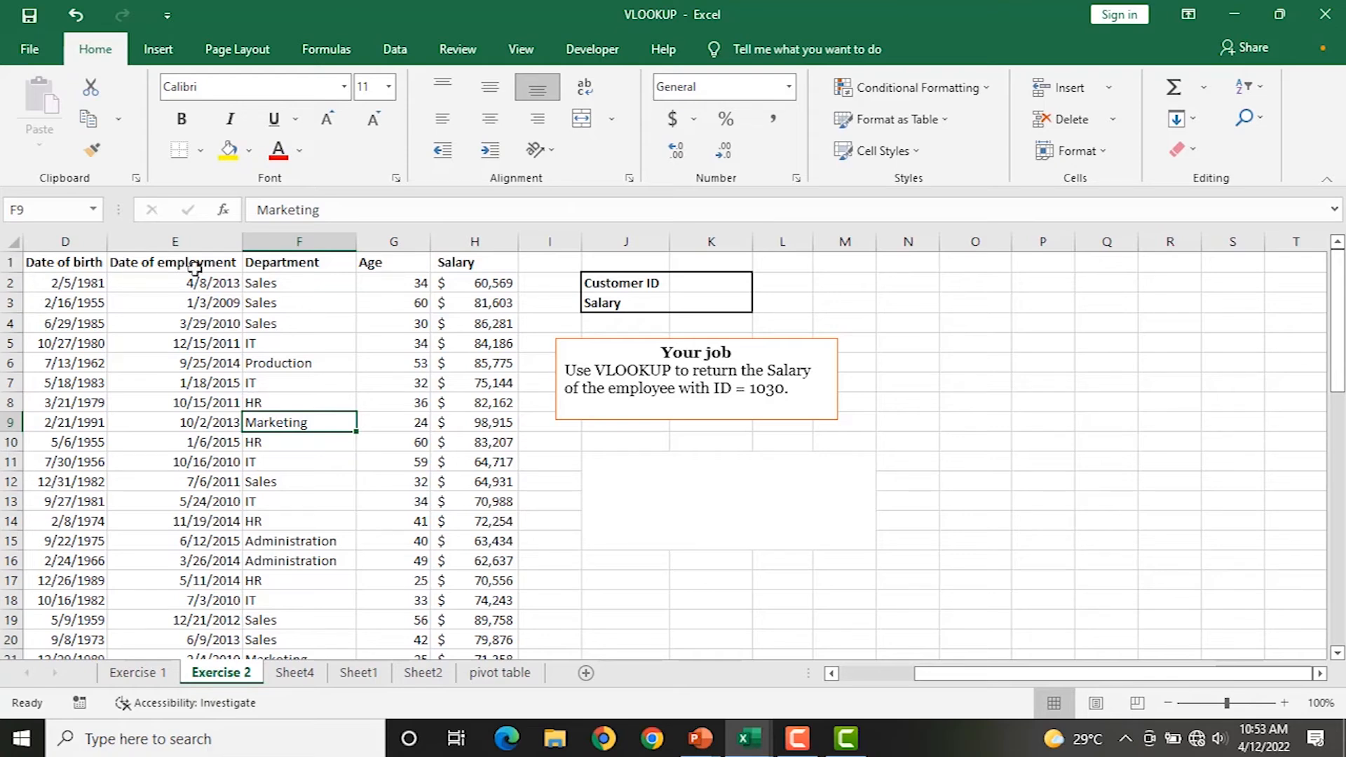
click(137, 673)
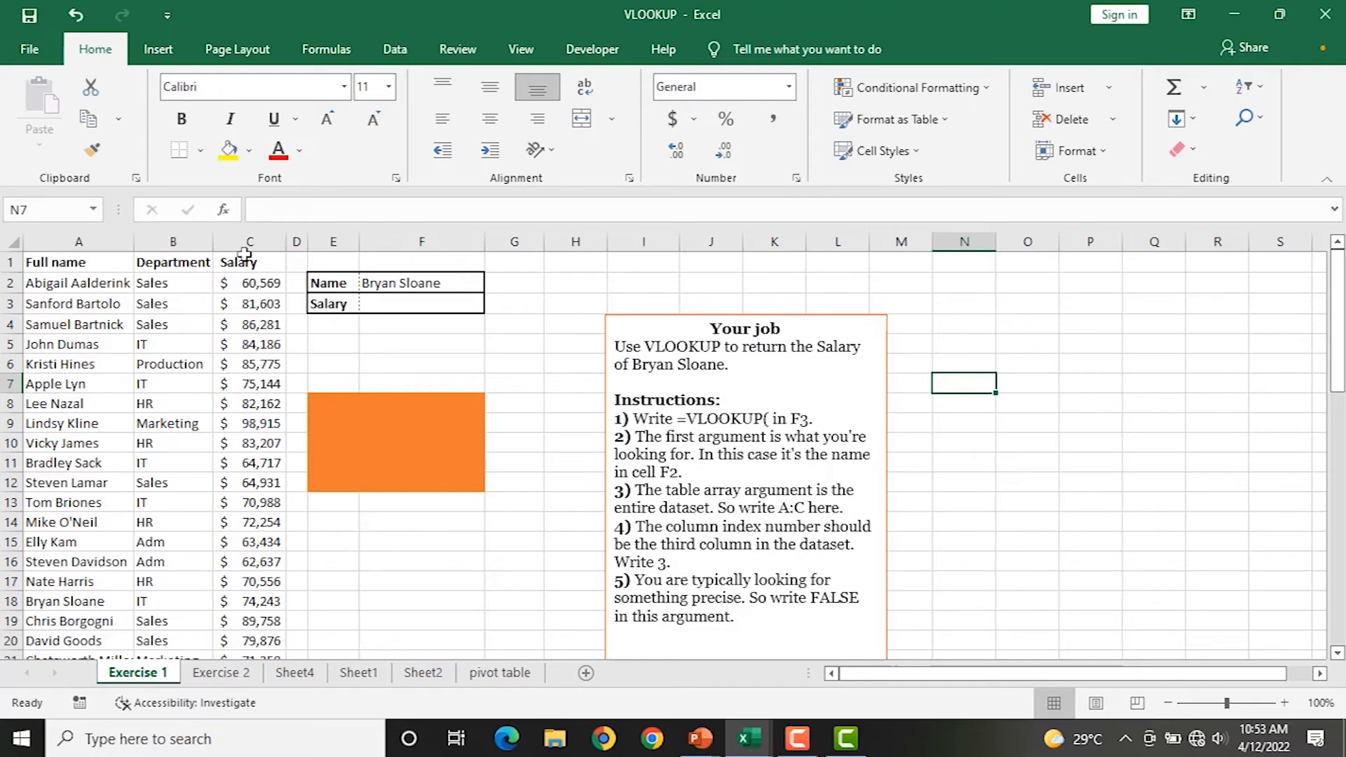
click(427, 307)
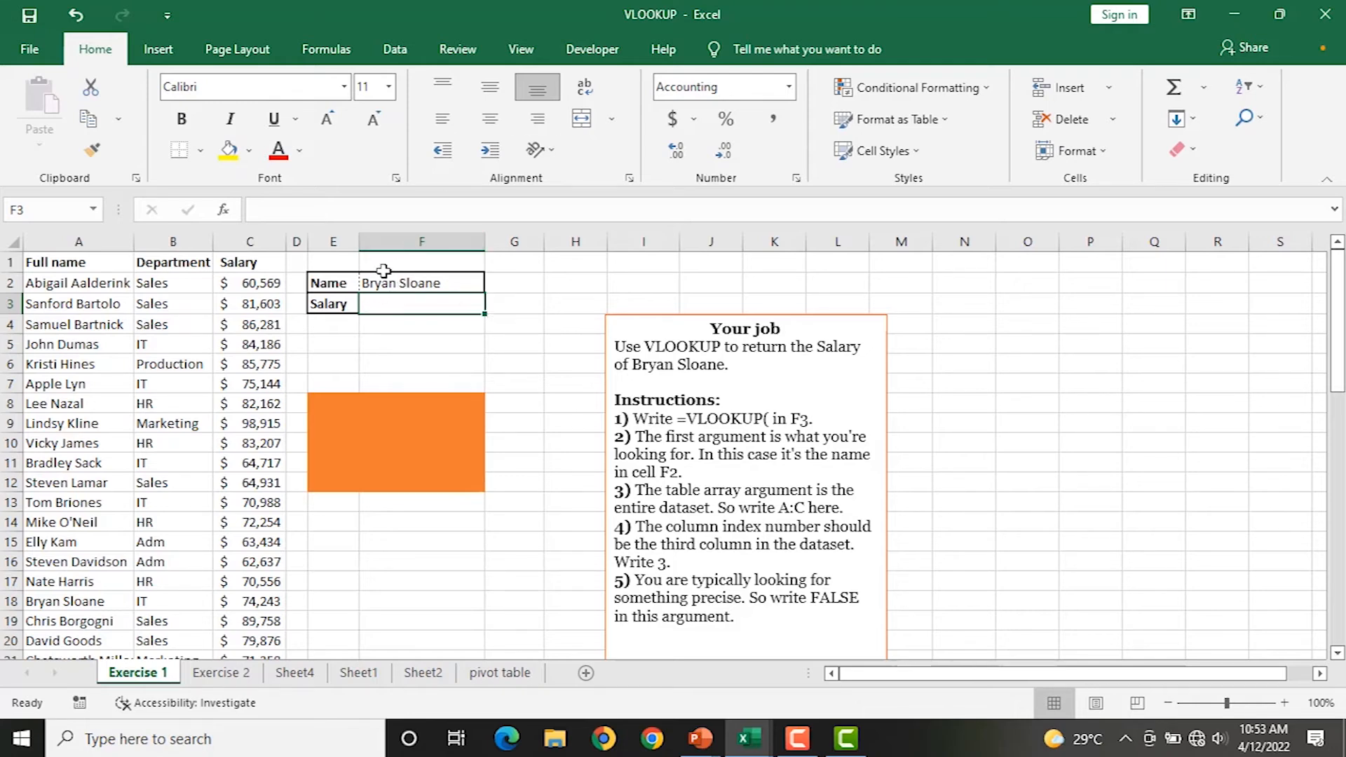
click(425, 281)
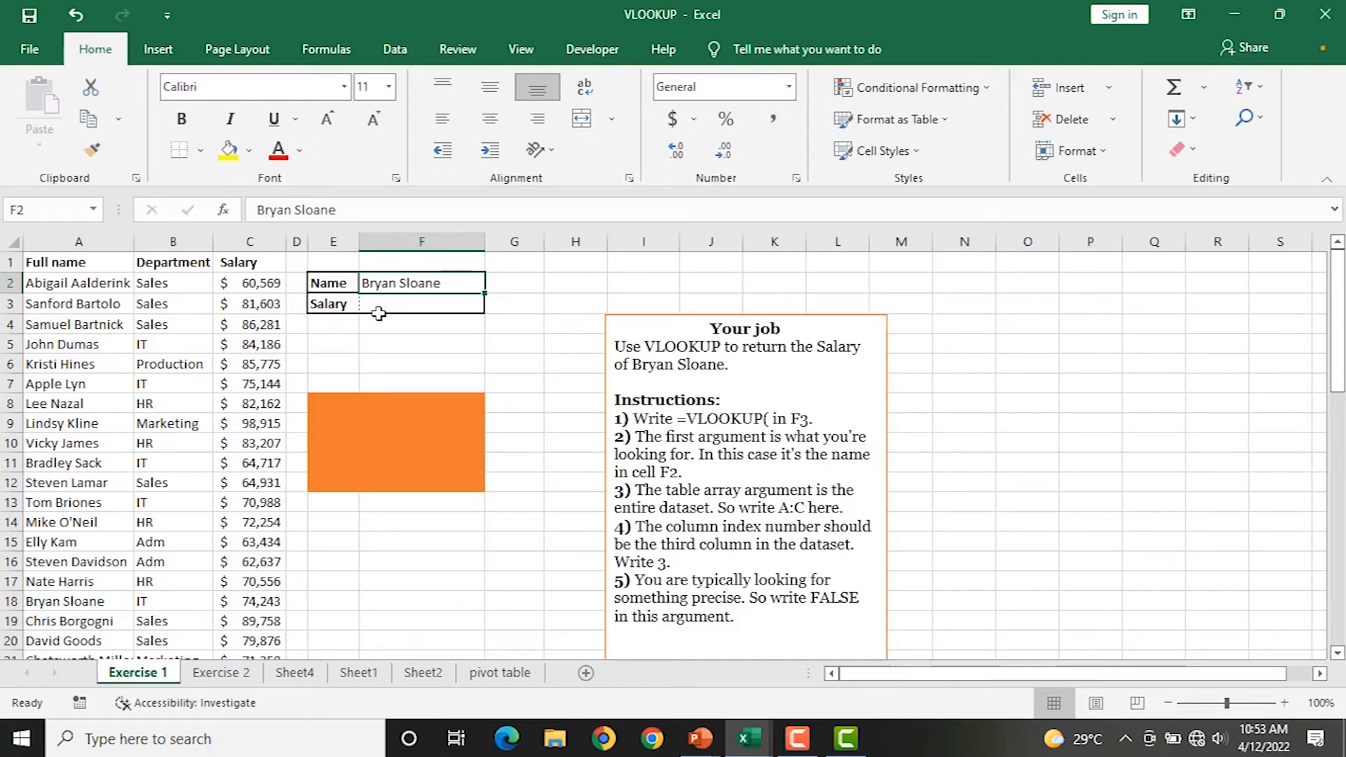
click(400, 305)
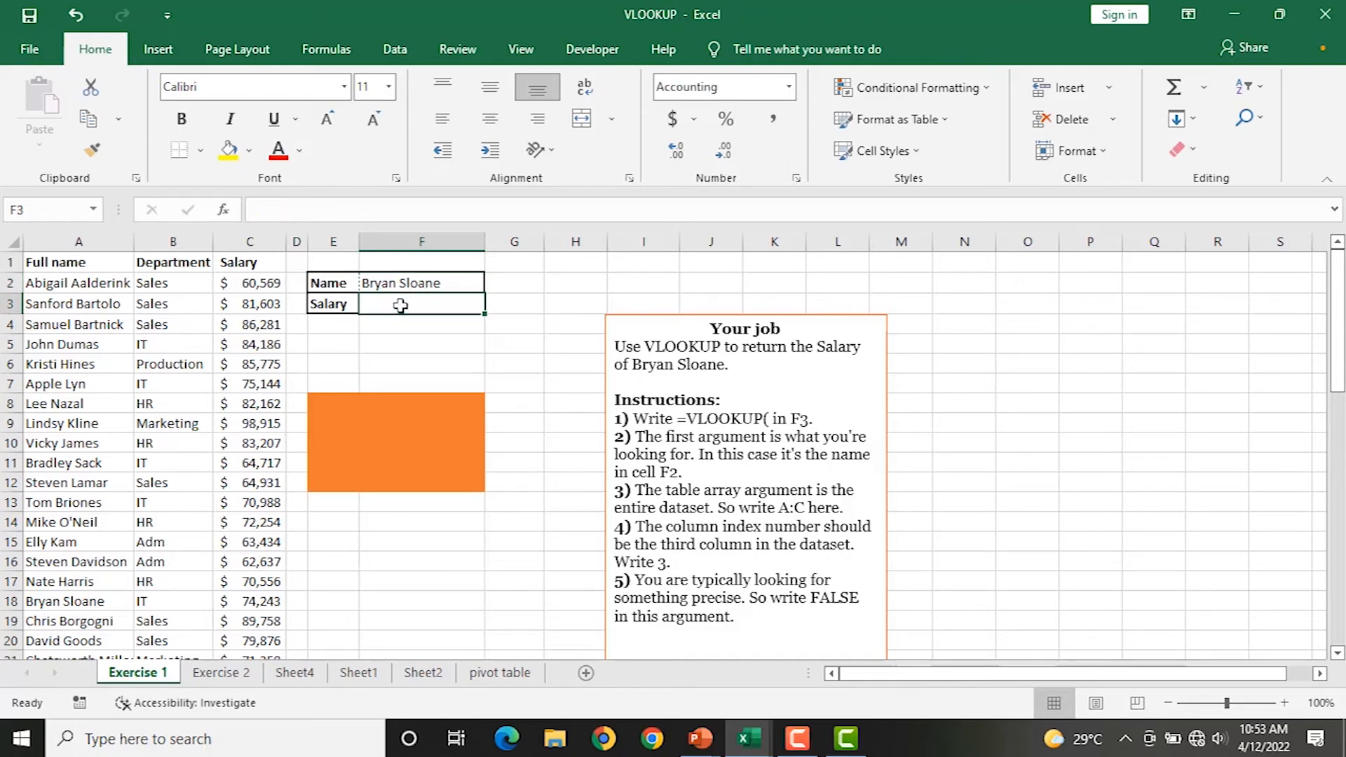
scroll(196, 349, down, 19)
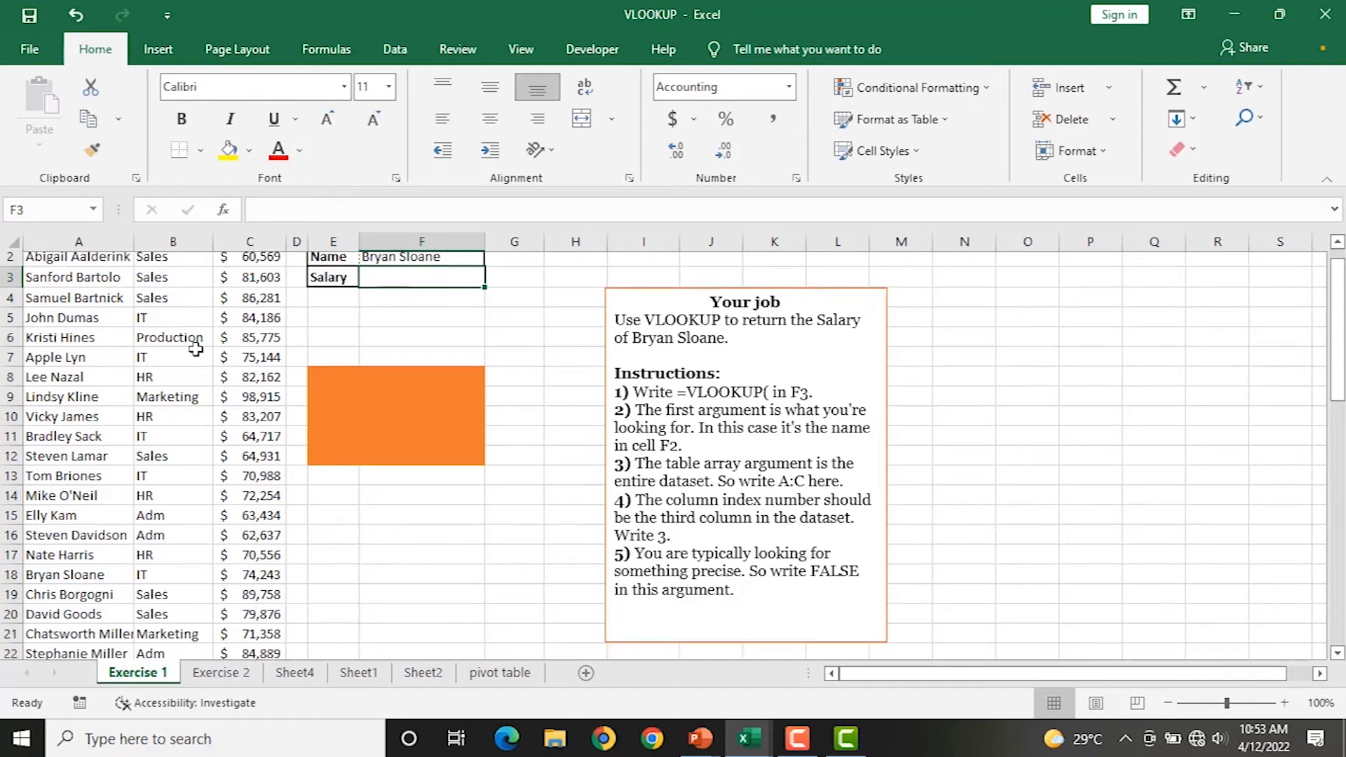
scroll(196, 349, up, 19)
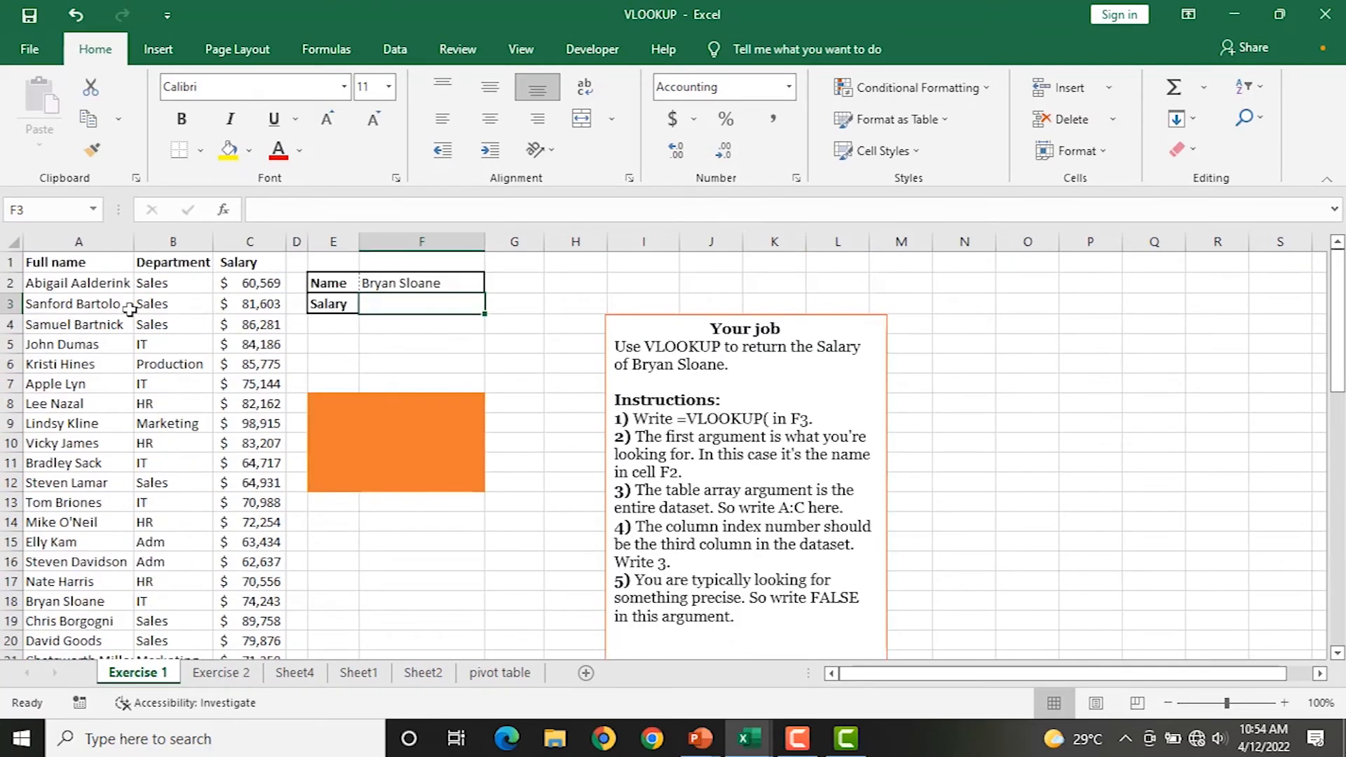
scroll(162, 317, down, 20)
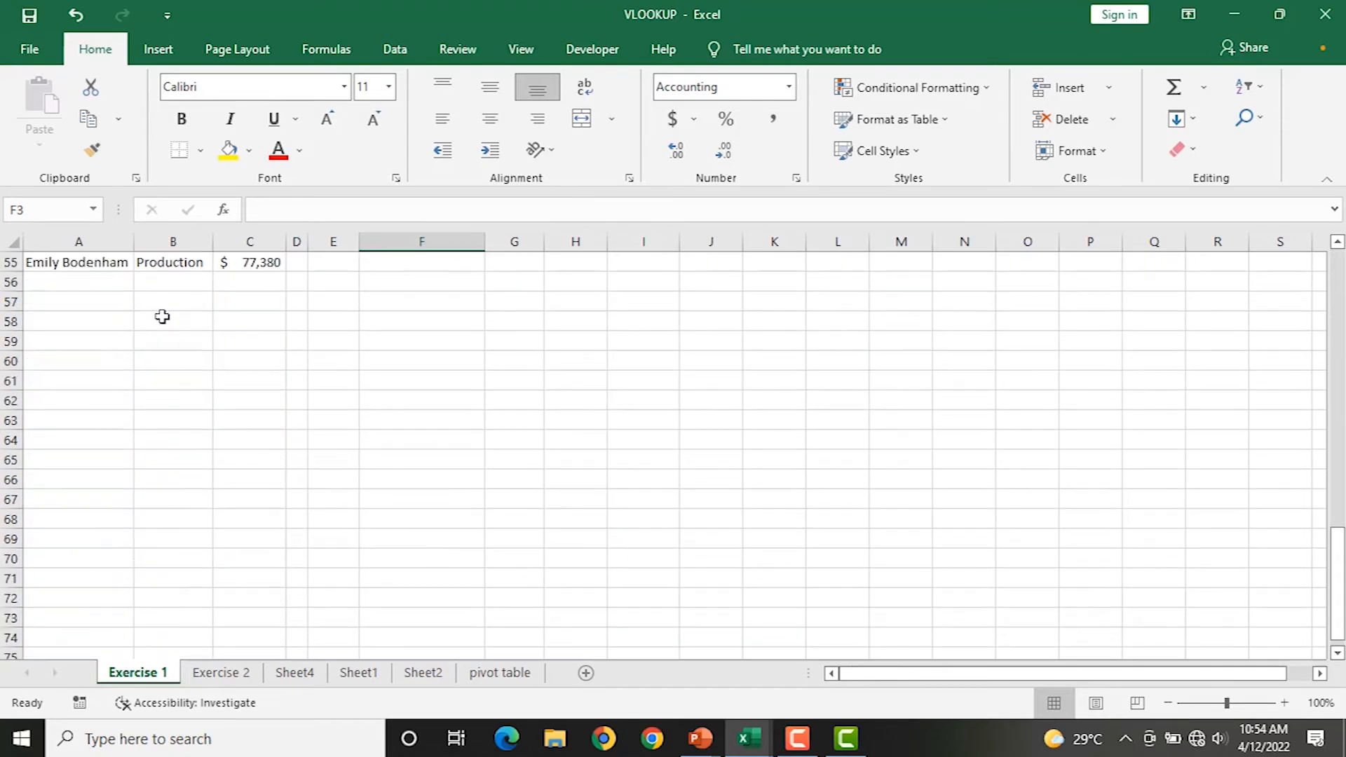
scroll(162, 317, down, 13)
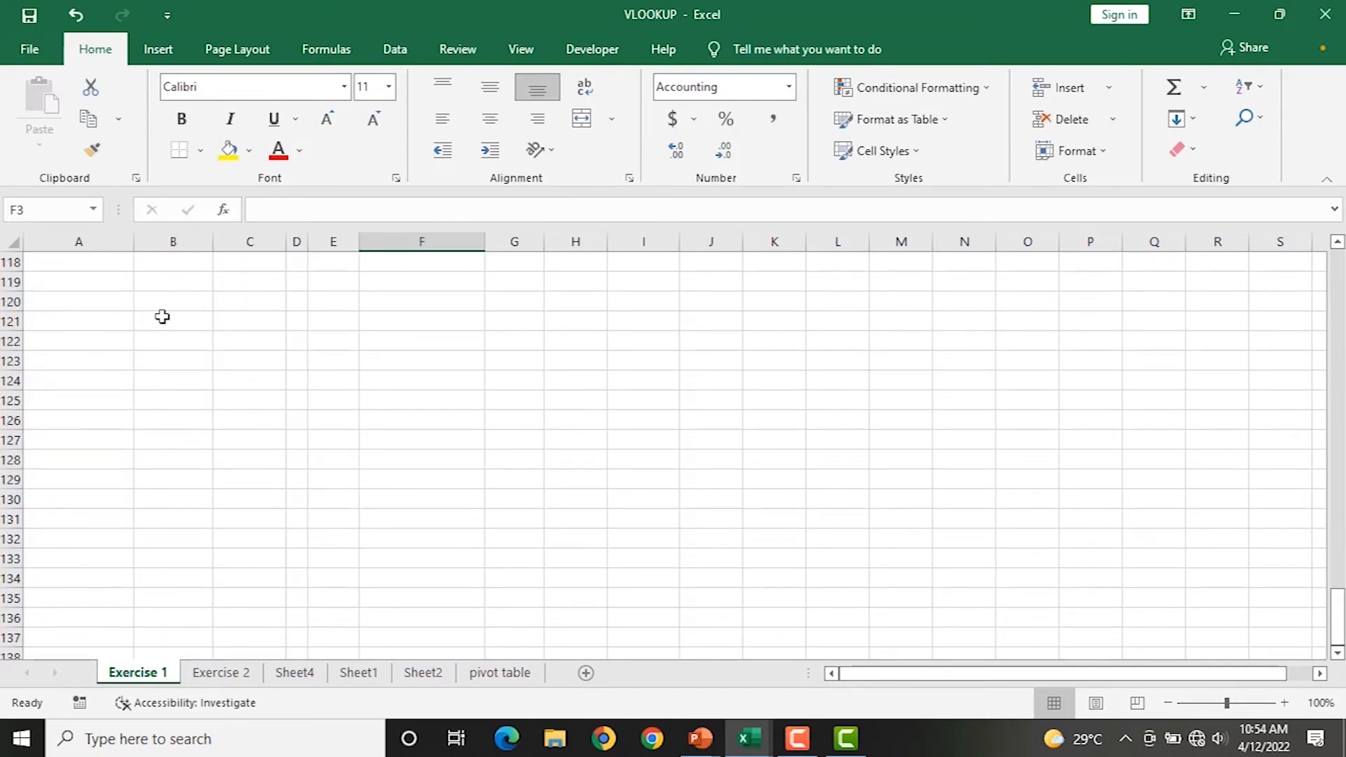
scroll(162, 317, down, 5)
scroll(162, 317, down, 13)
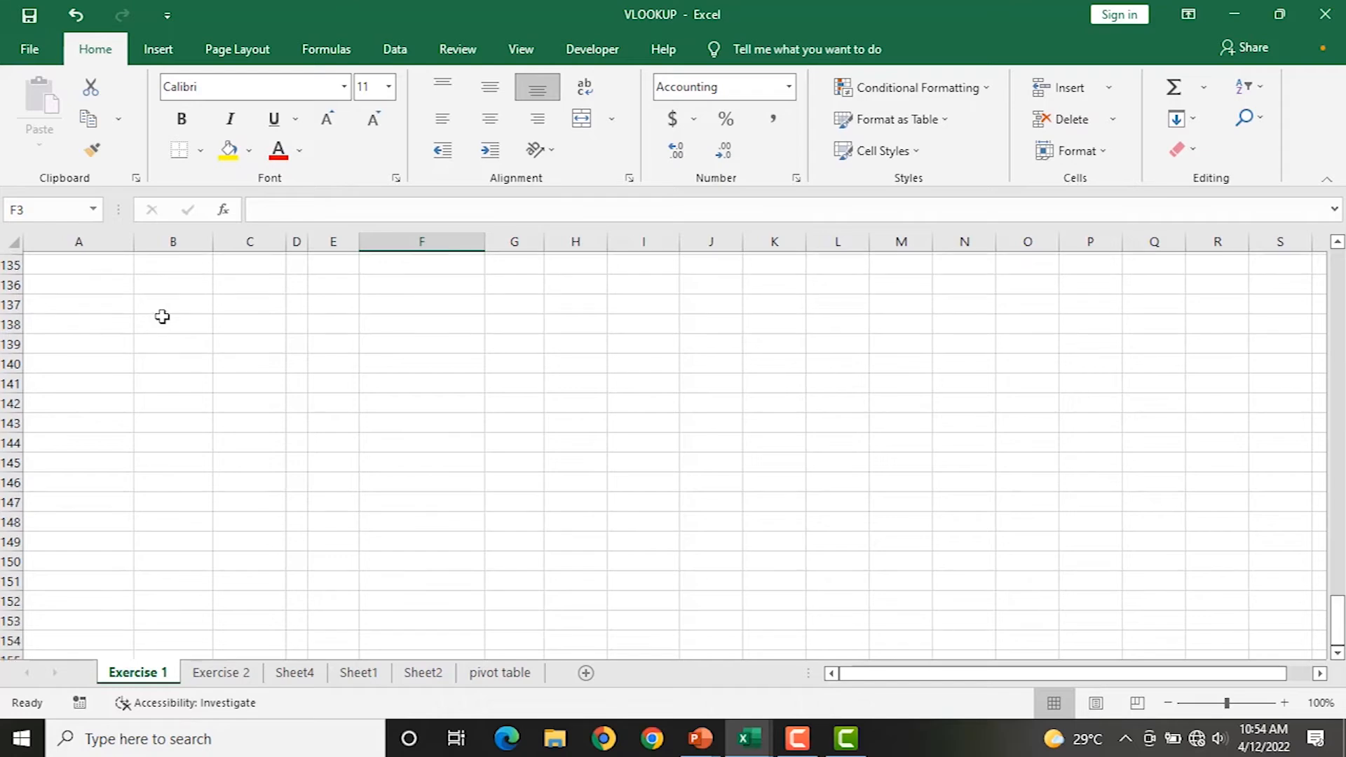
scroll(162, 317, up, 20)
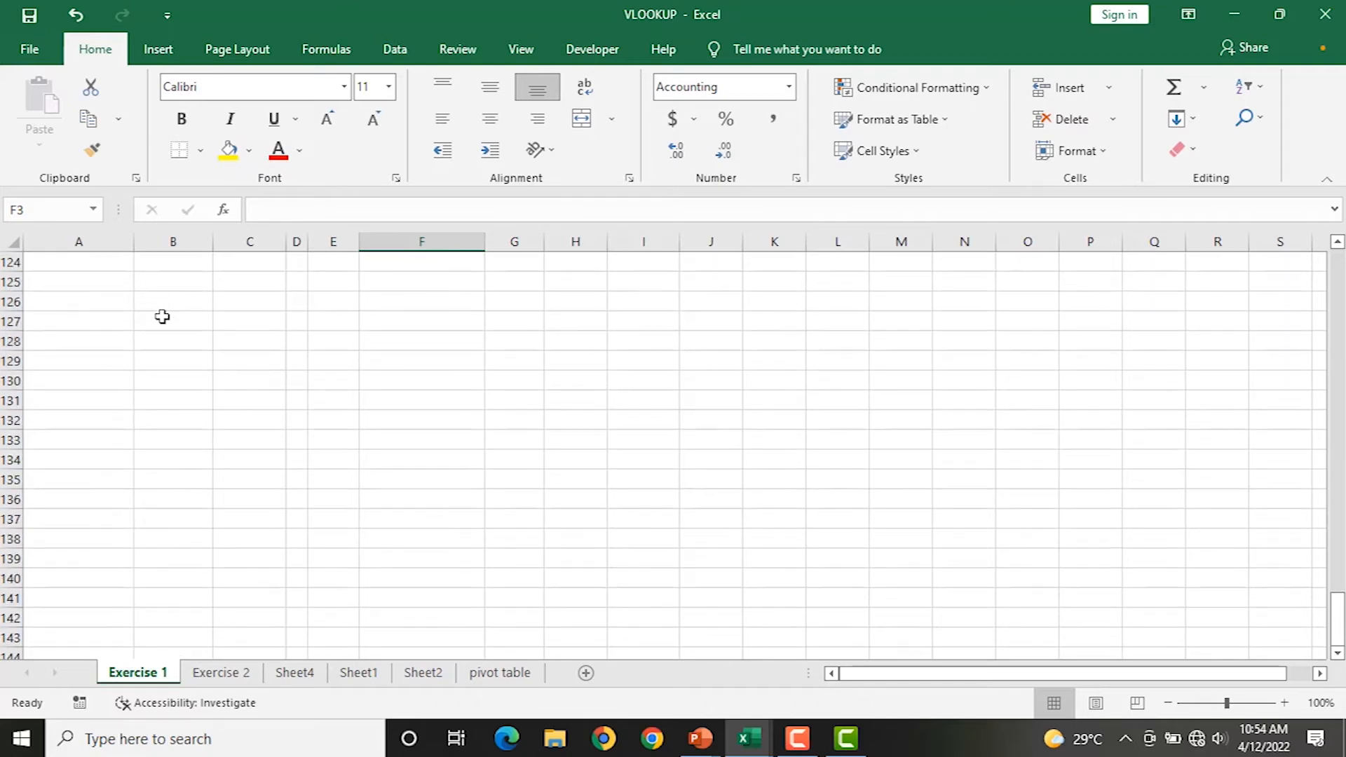
scroll(162, 317, up, 13)
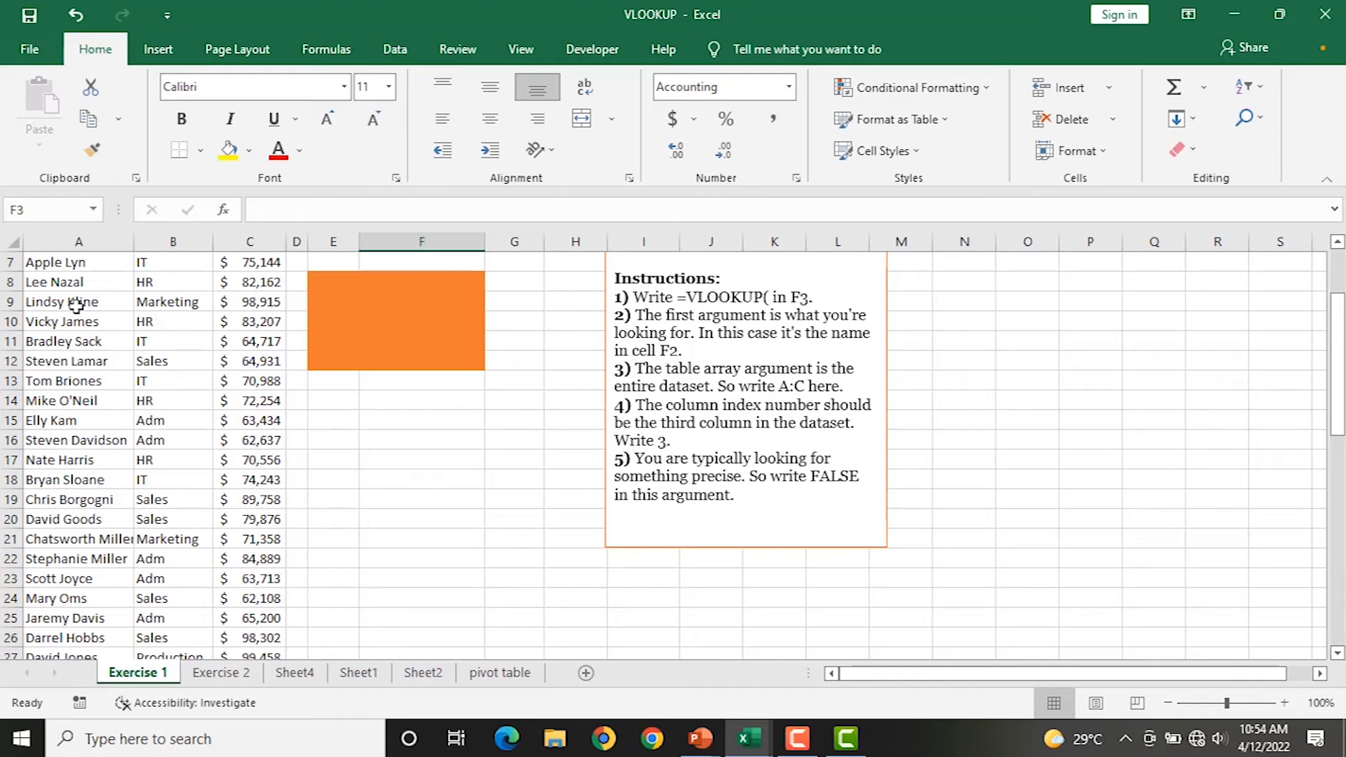
scroll(135, 301, up, 2)
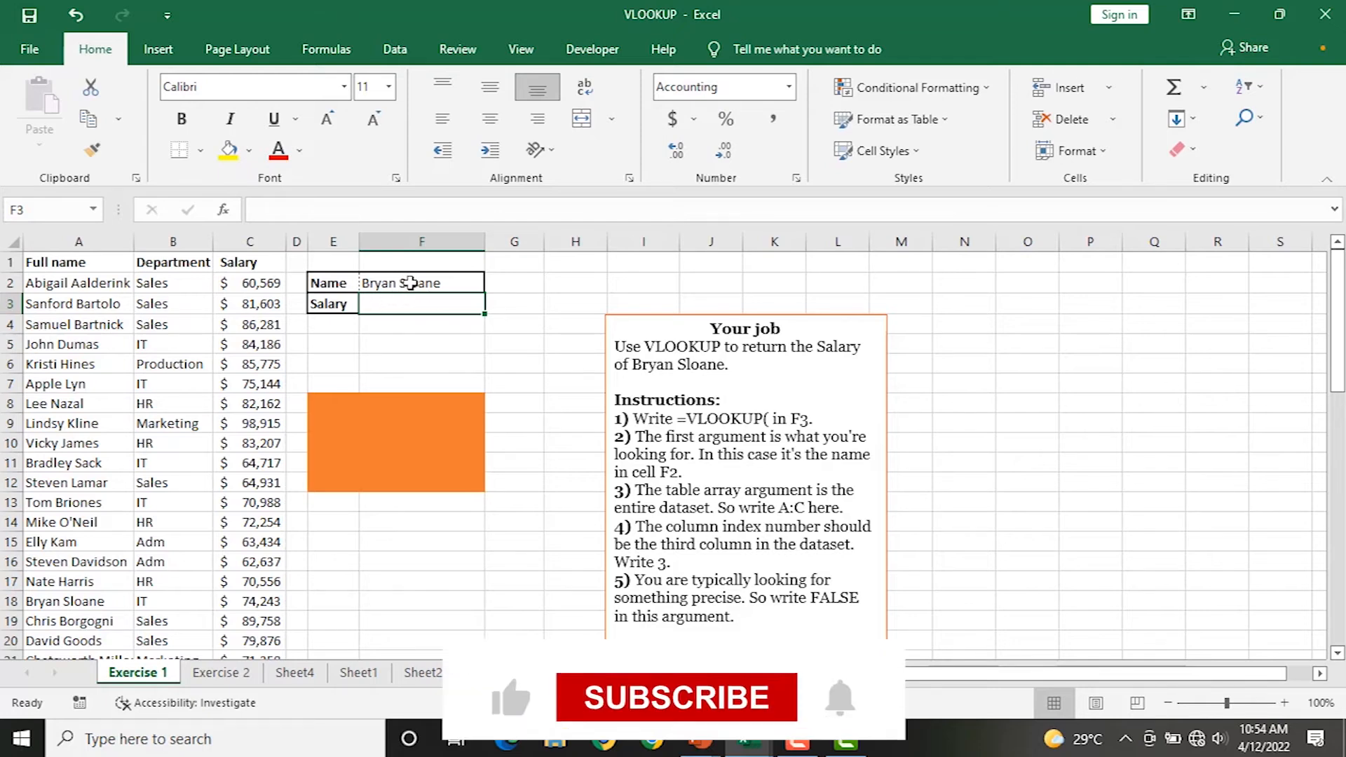
click(402, 284)
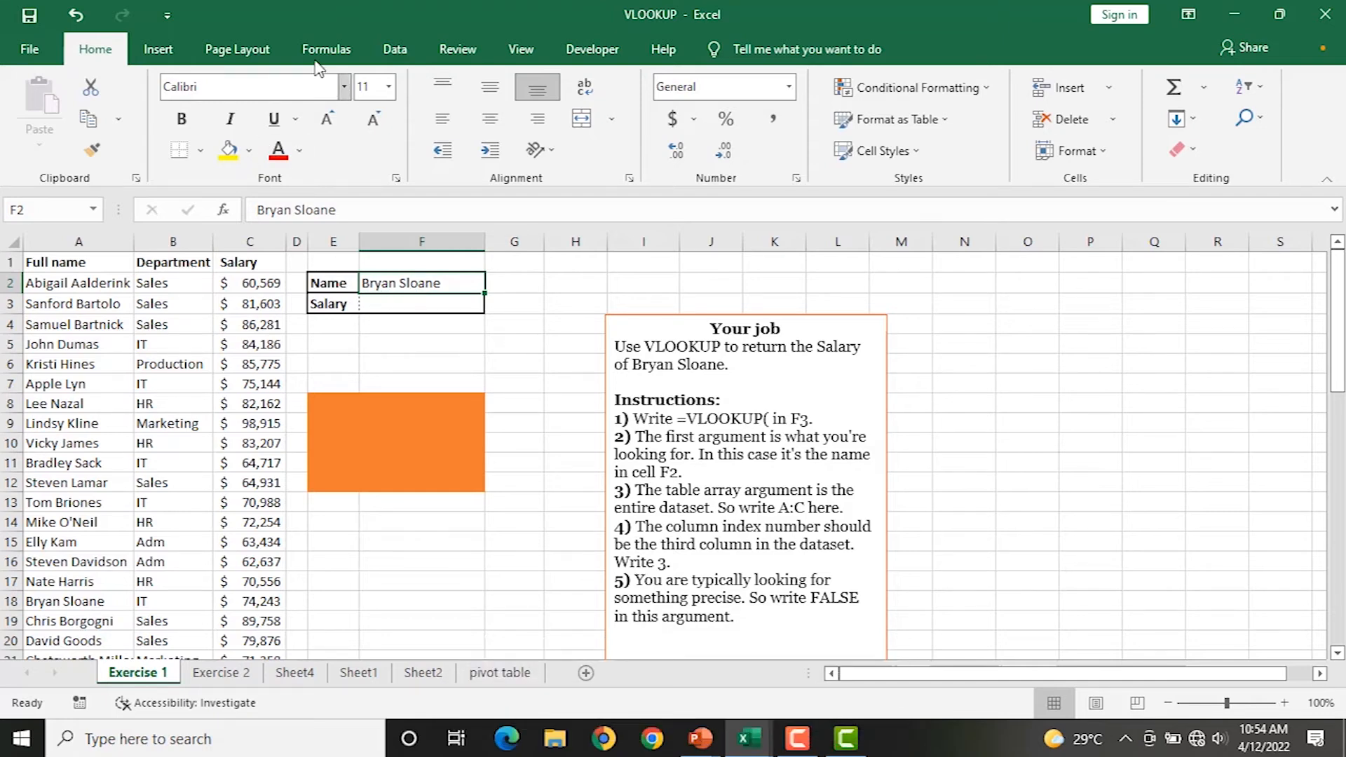
Browse the Formulas tab's Lookup & Reference functions without inserting one, then select F3.
click(345, 55)
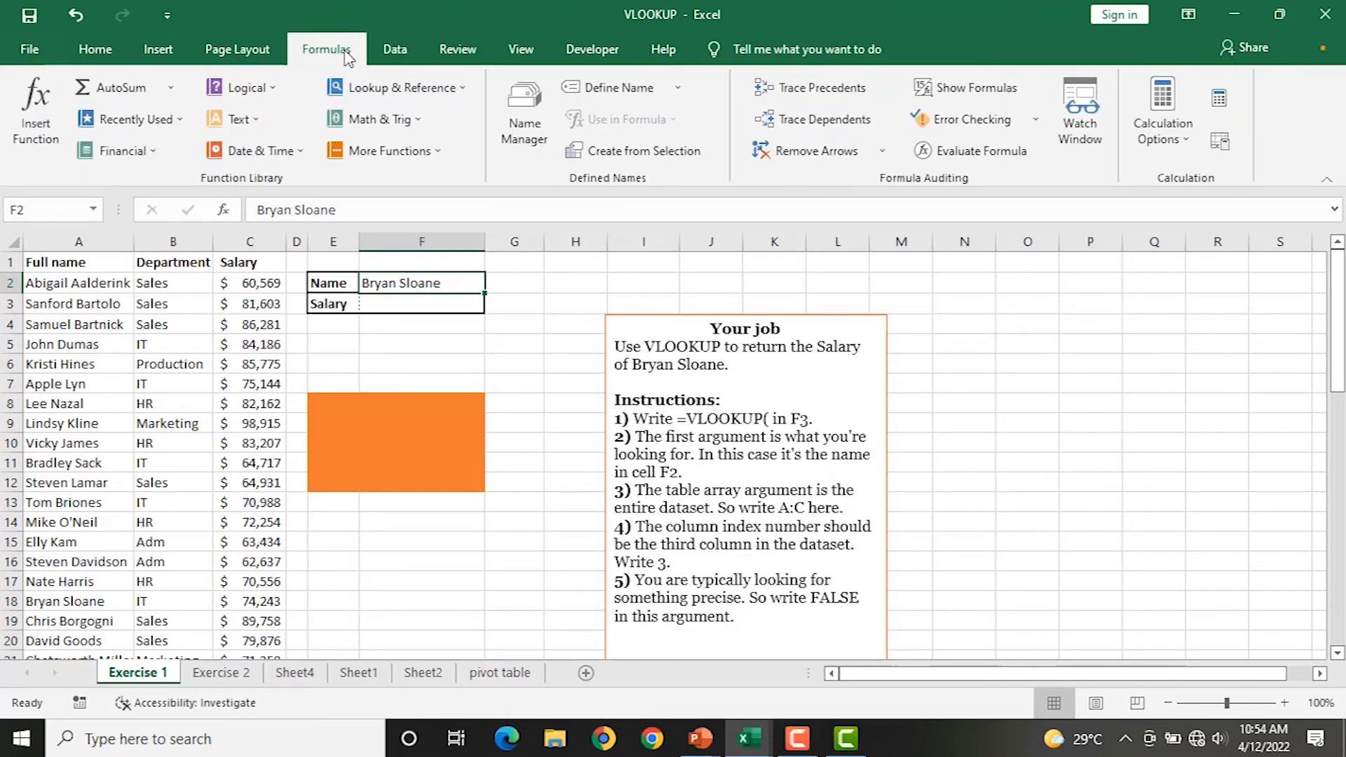
click(460, 95)
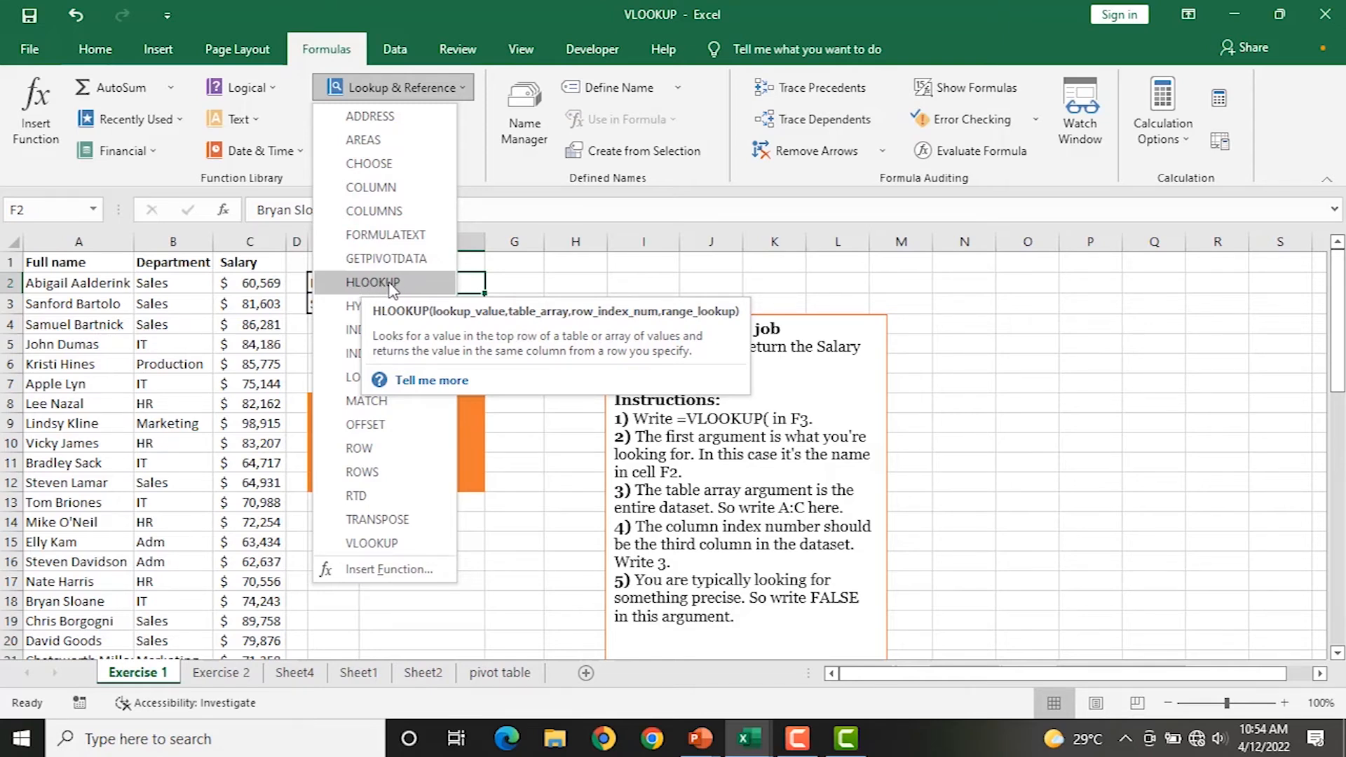
key(Escape)
click(390, 303)
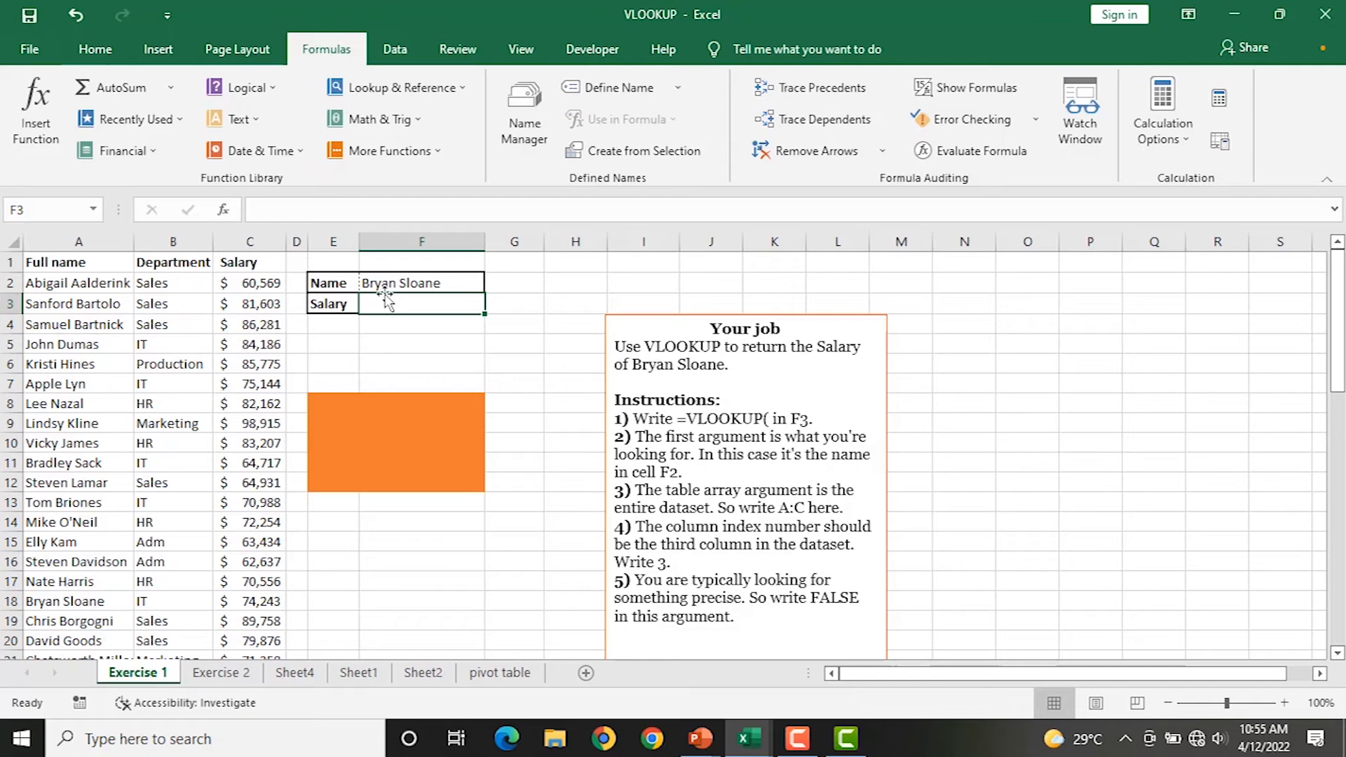
Enter =VLOOKUP(F2,A2:C55,3,0) in F3 so it returns the salary $74,243.
text(=v)
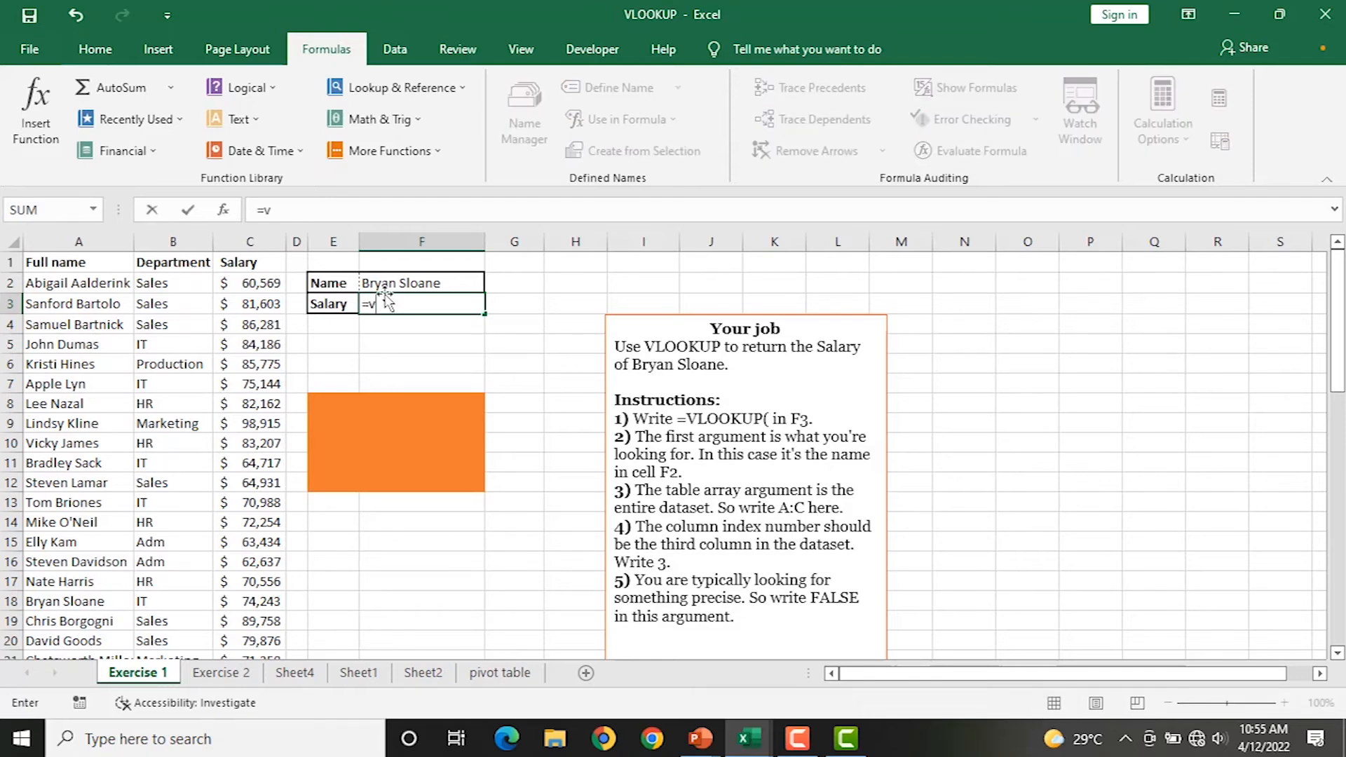
text(l)
key(Tab)
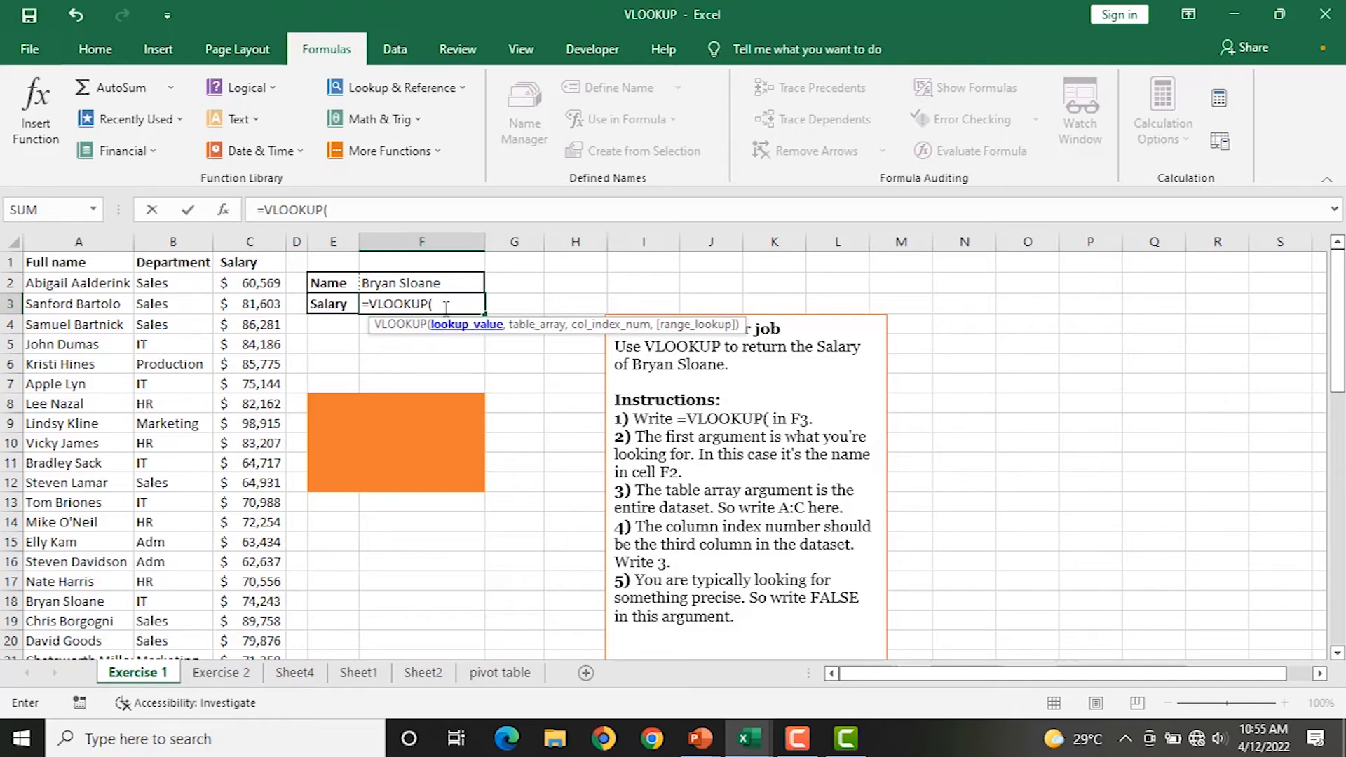
click(393, 282)
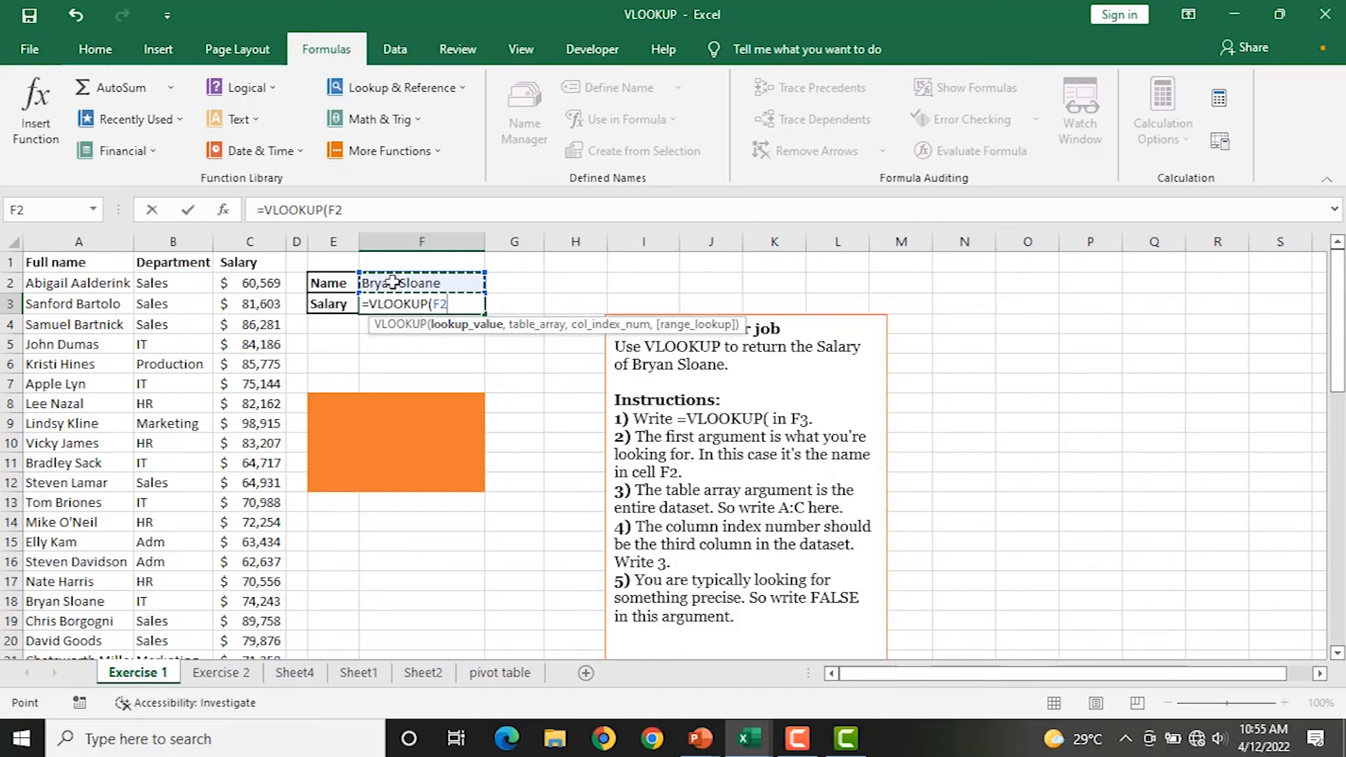
text(,)
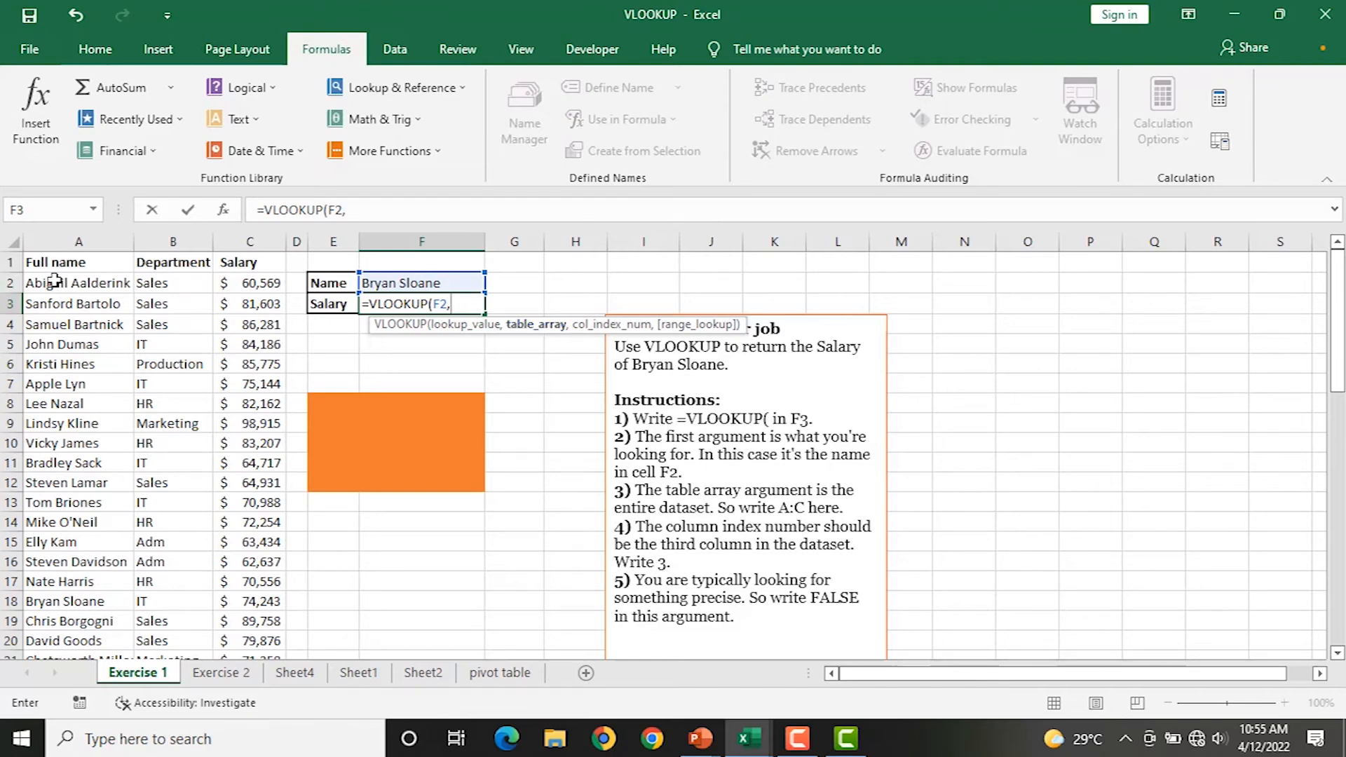
drag(49, 283, 242, 695)
mouse_move(225, 639)
mouse_down()
mouse_move(228, 678)
mouse_move(223, 616)
mouse_up()
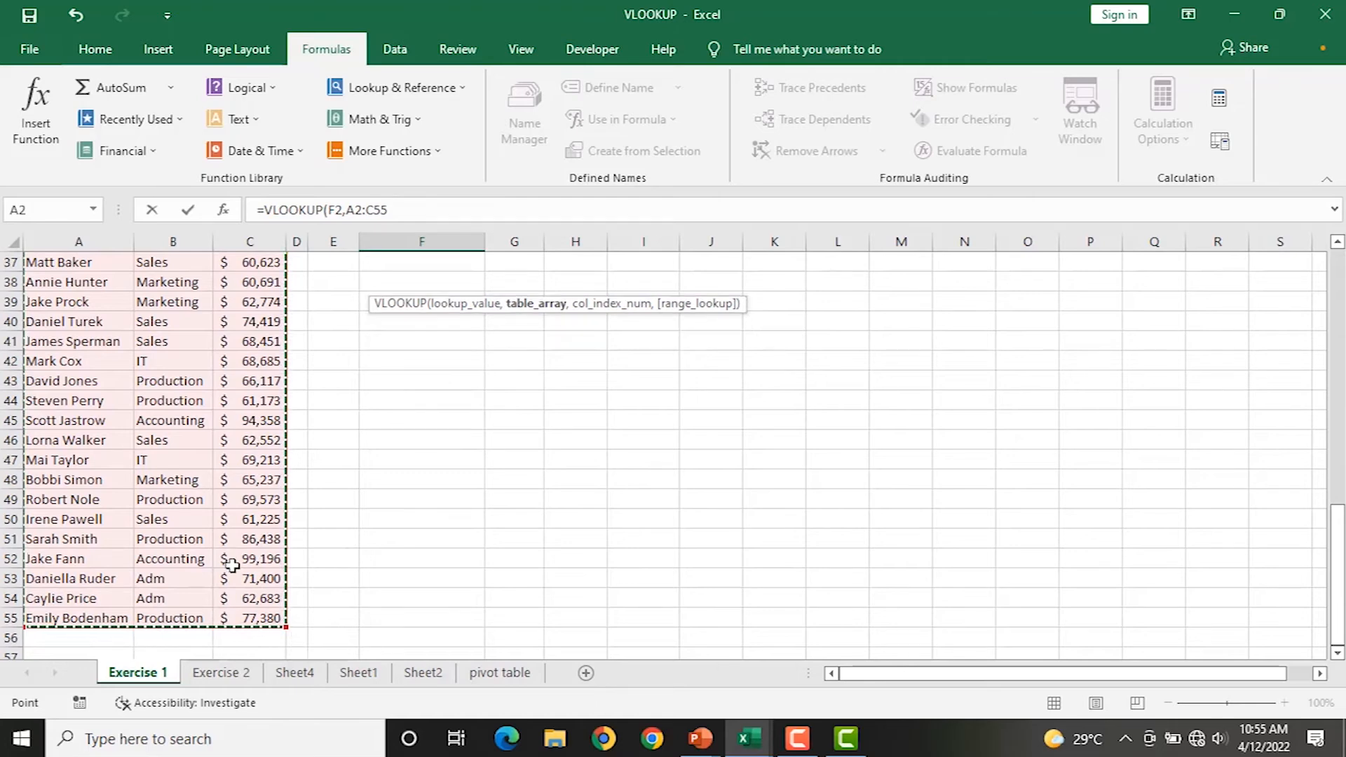
scroll(229, 558, up, 12)
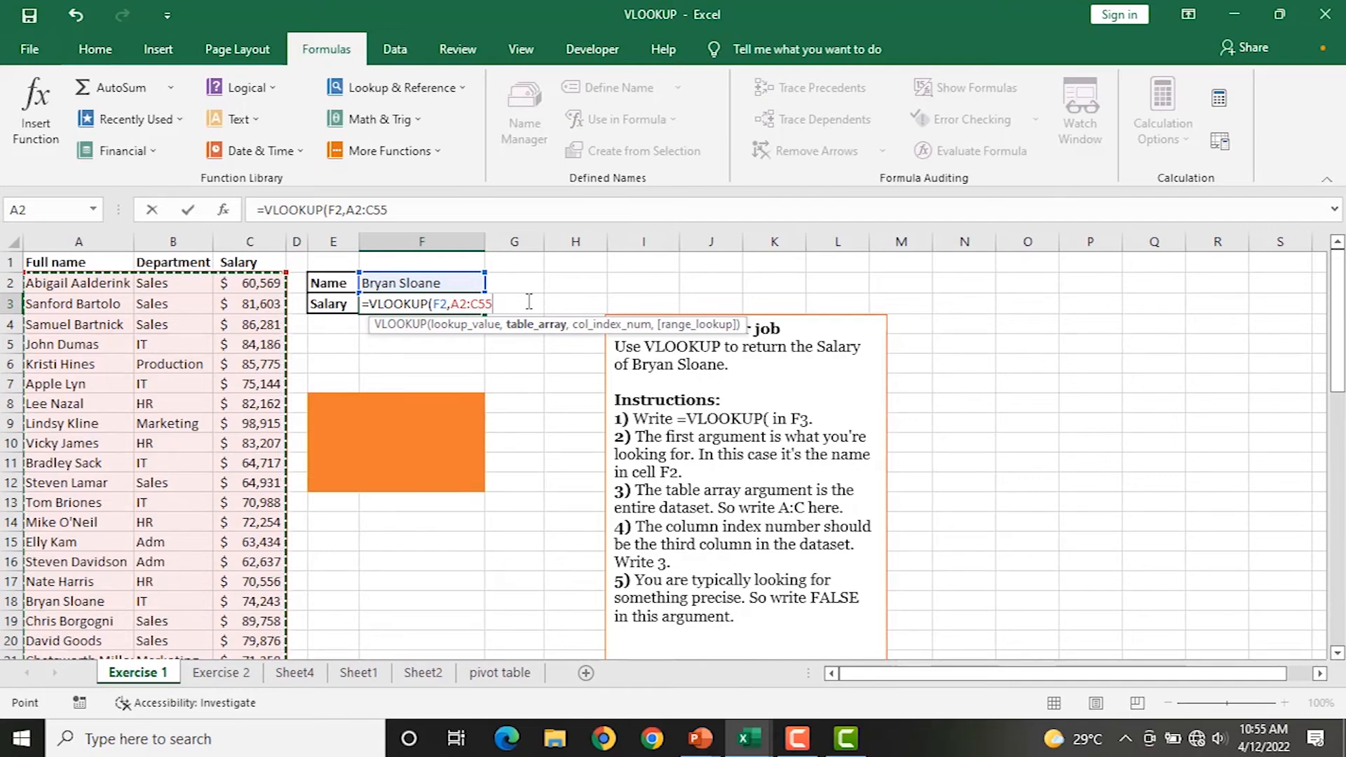
text(,)
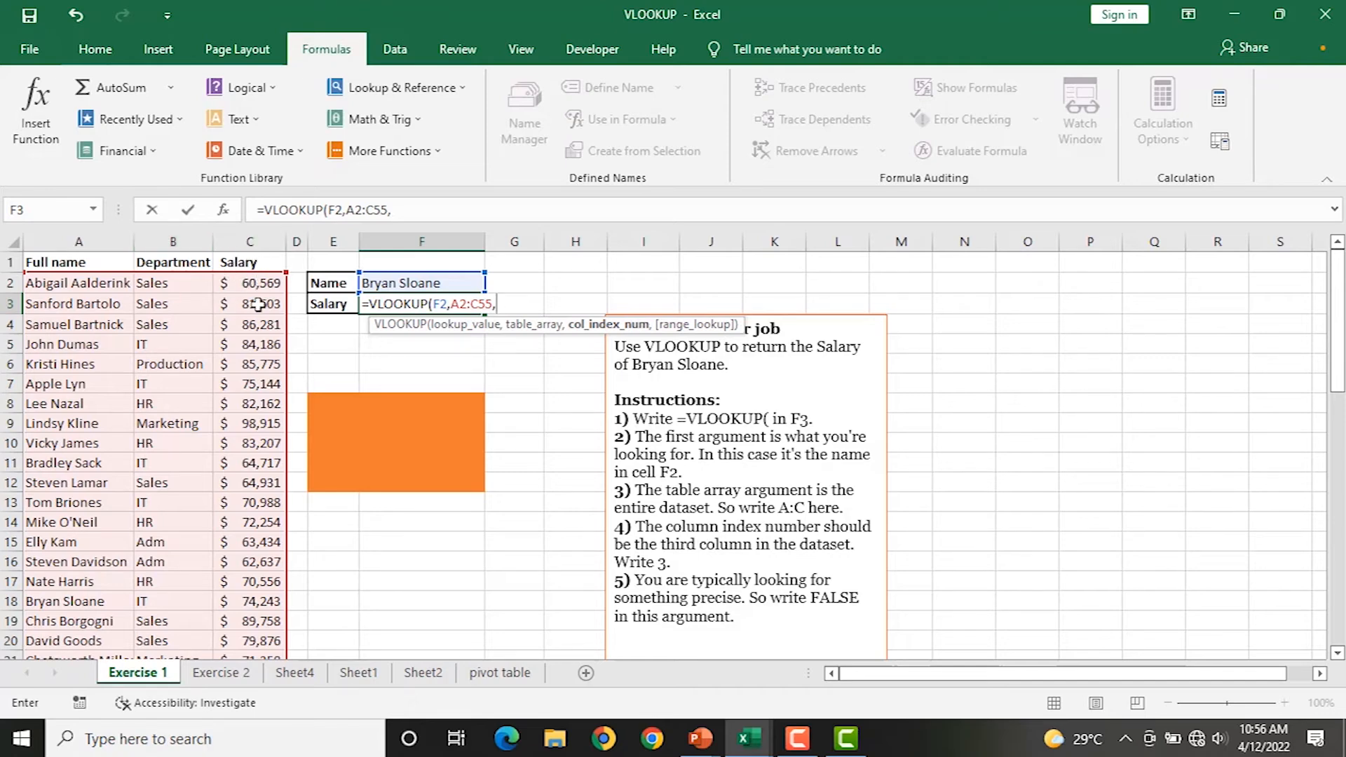
text(3,)
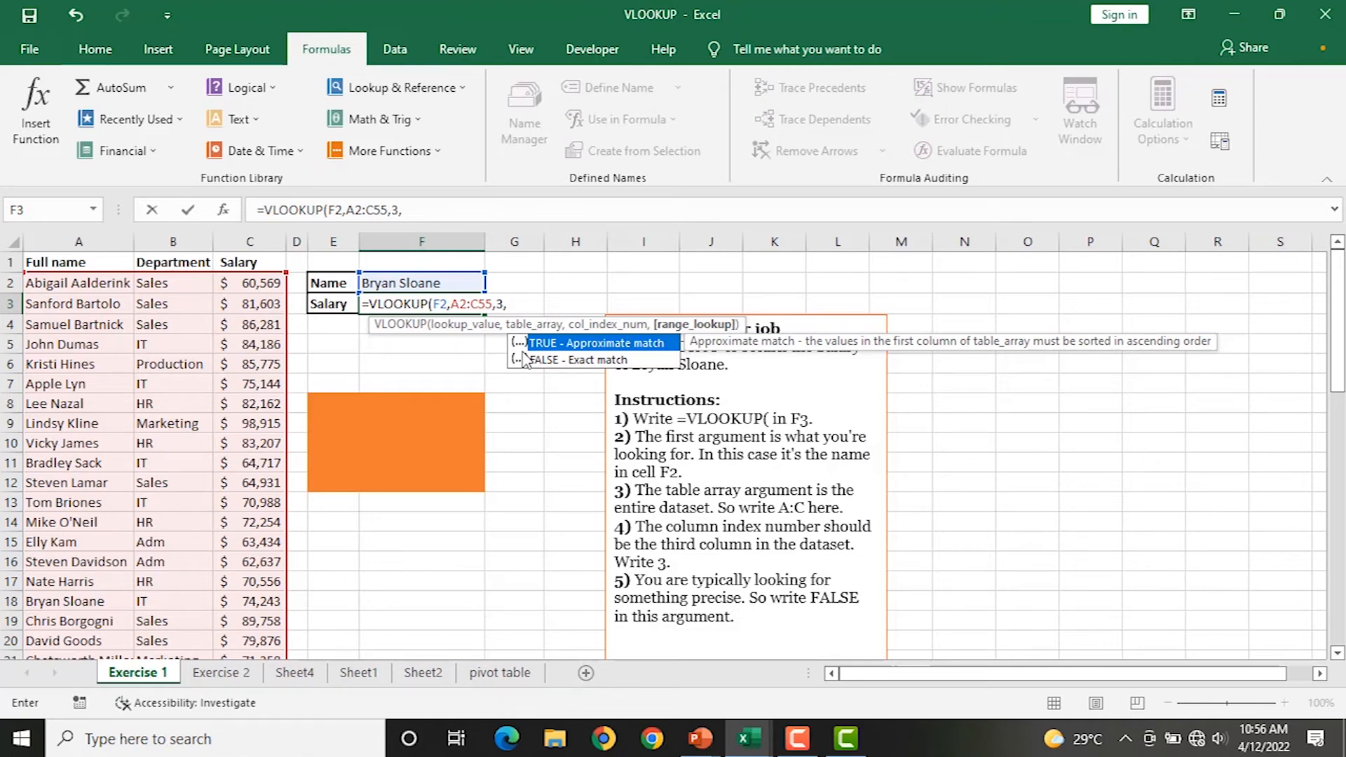
text(0))
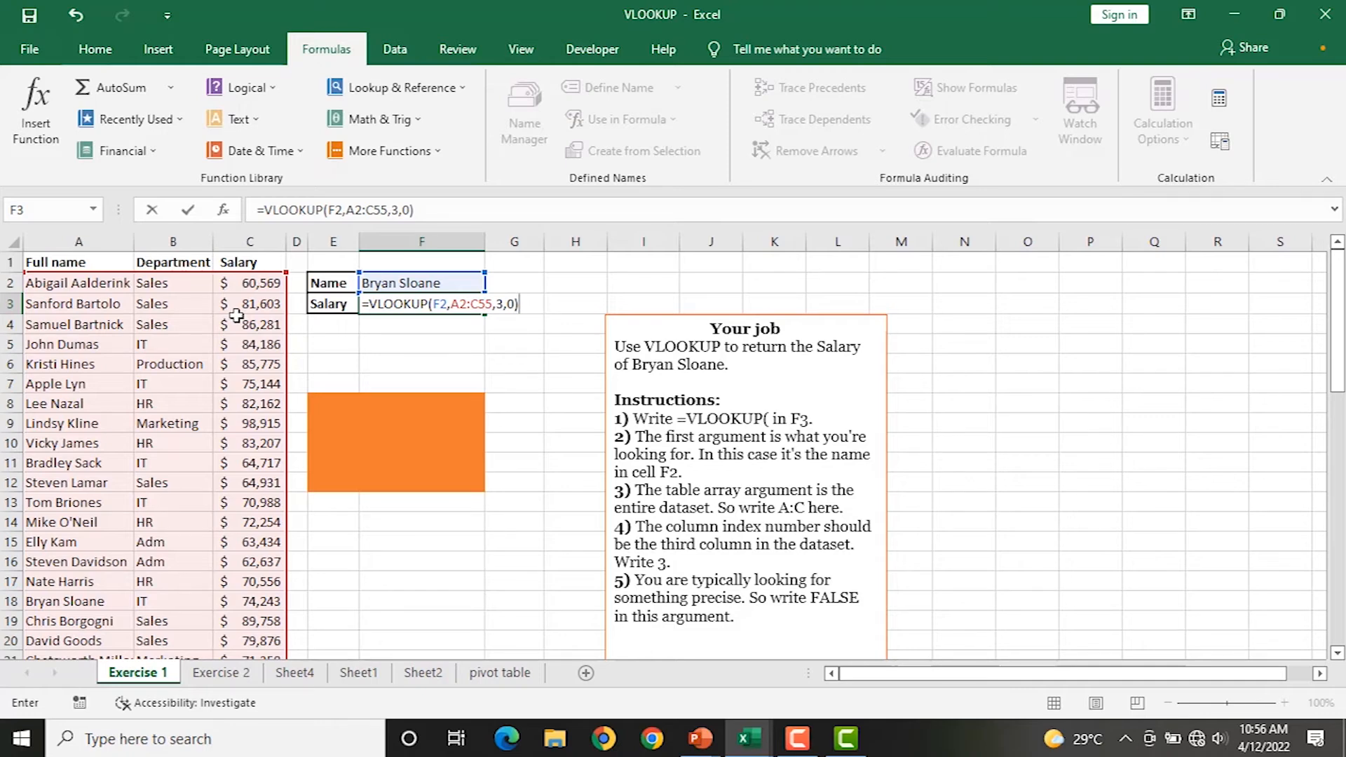
key(Return)
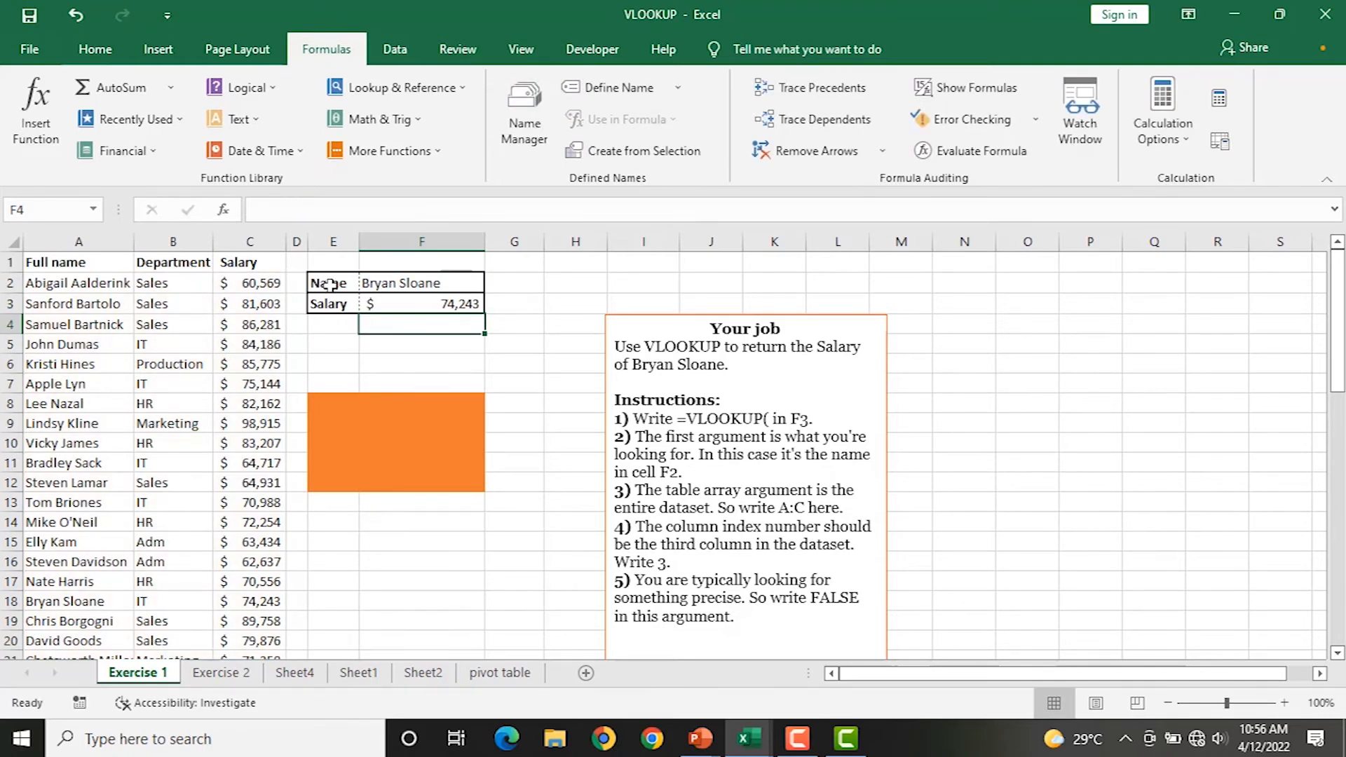
Zoom the Exercise 1 sheet to 160% and select the name cell F2.
scroll(420, 285, down, 1)
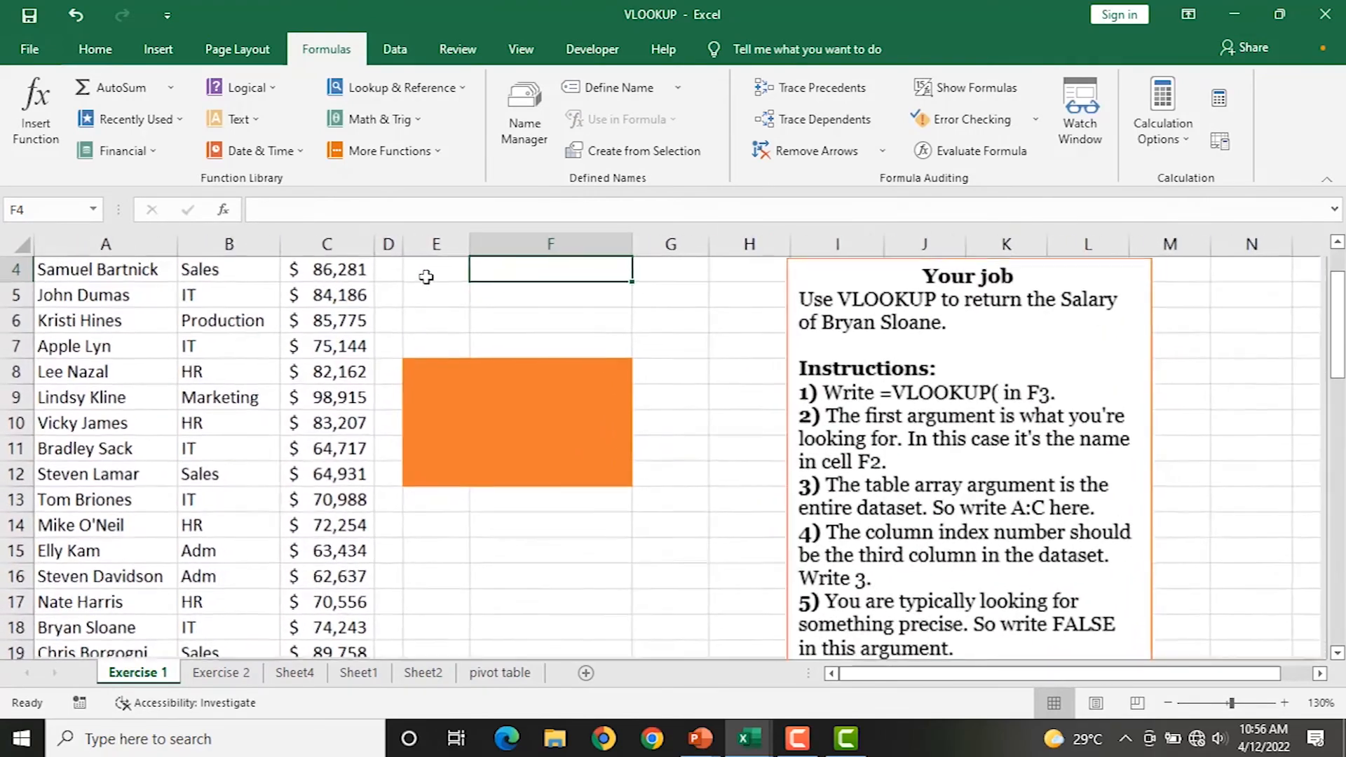
scroll(474, 273, up, 1)
ctrl+scroll(474, 274, up, 5)
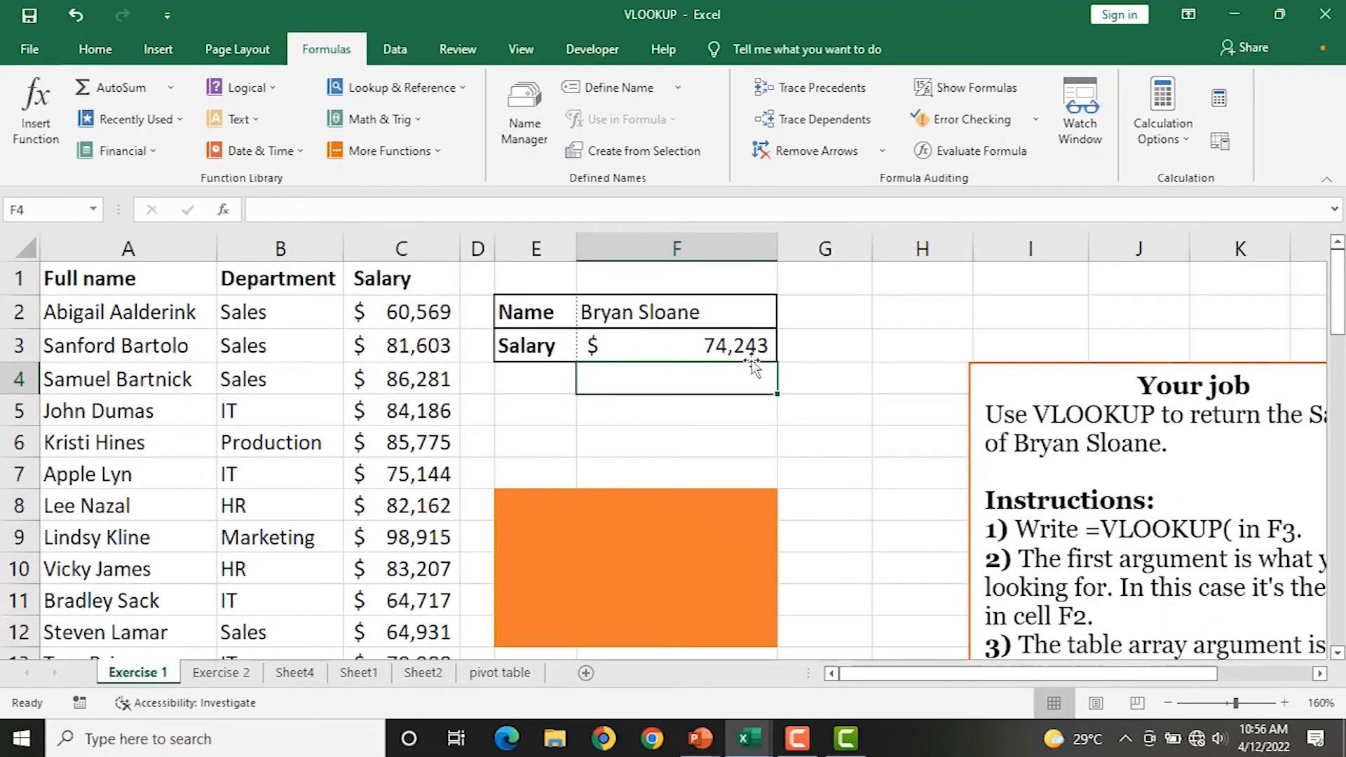
click(624, 318)
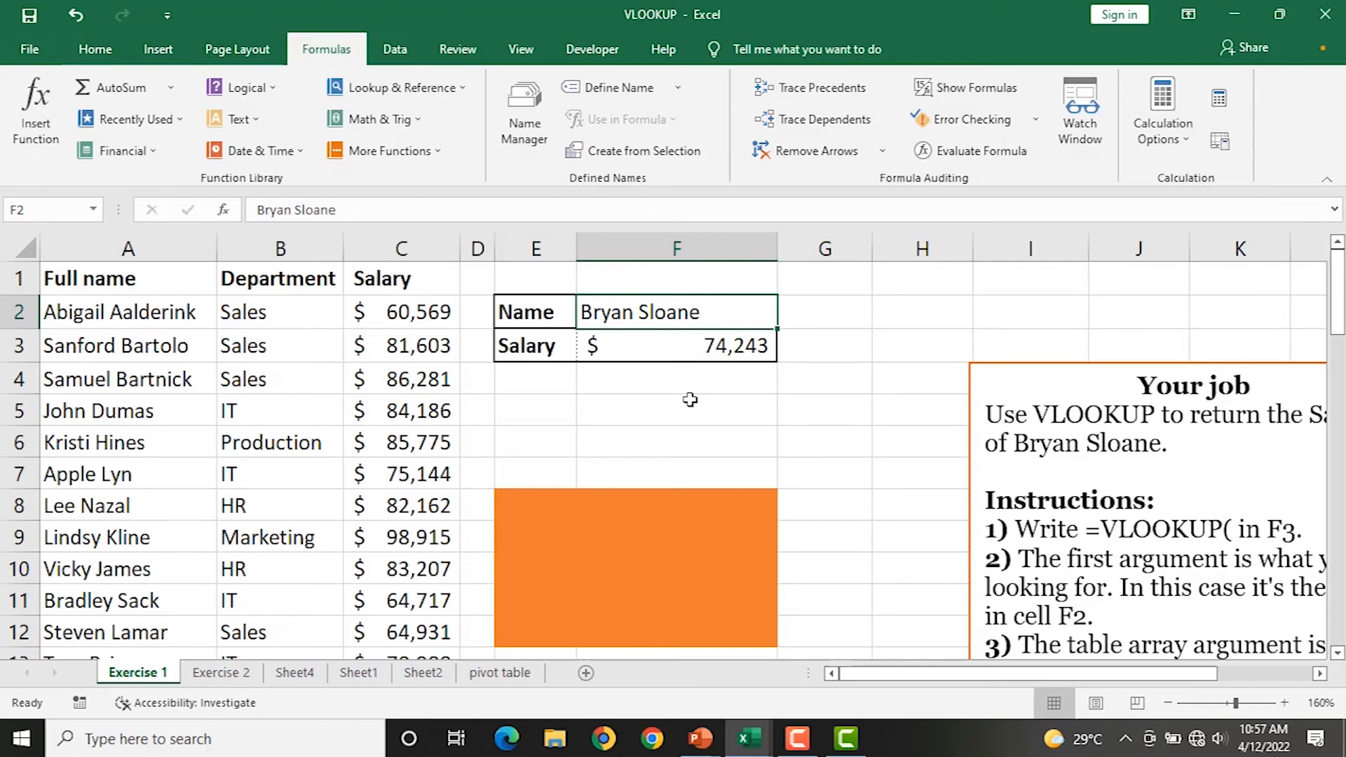
Enter a different employee name in F2 and undo an accidental overwrite of the F3 formula.
text(d)
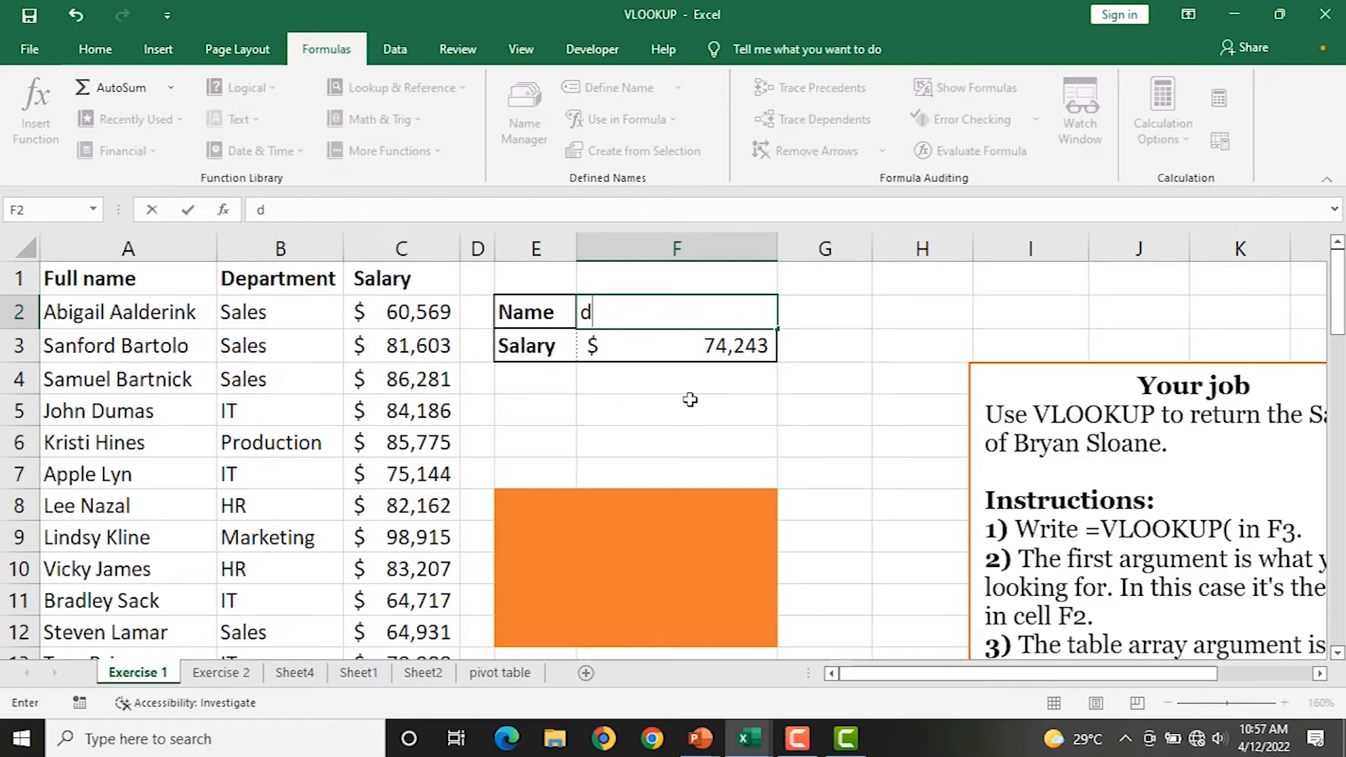
key(BackSpace)
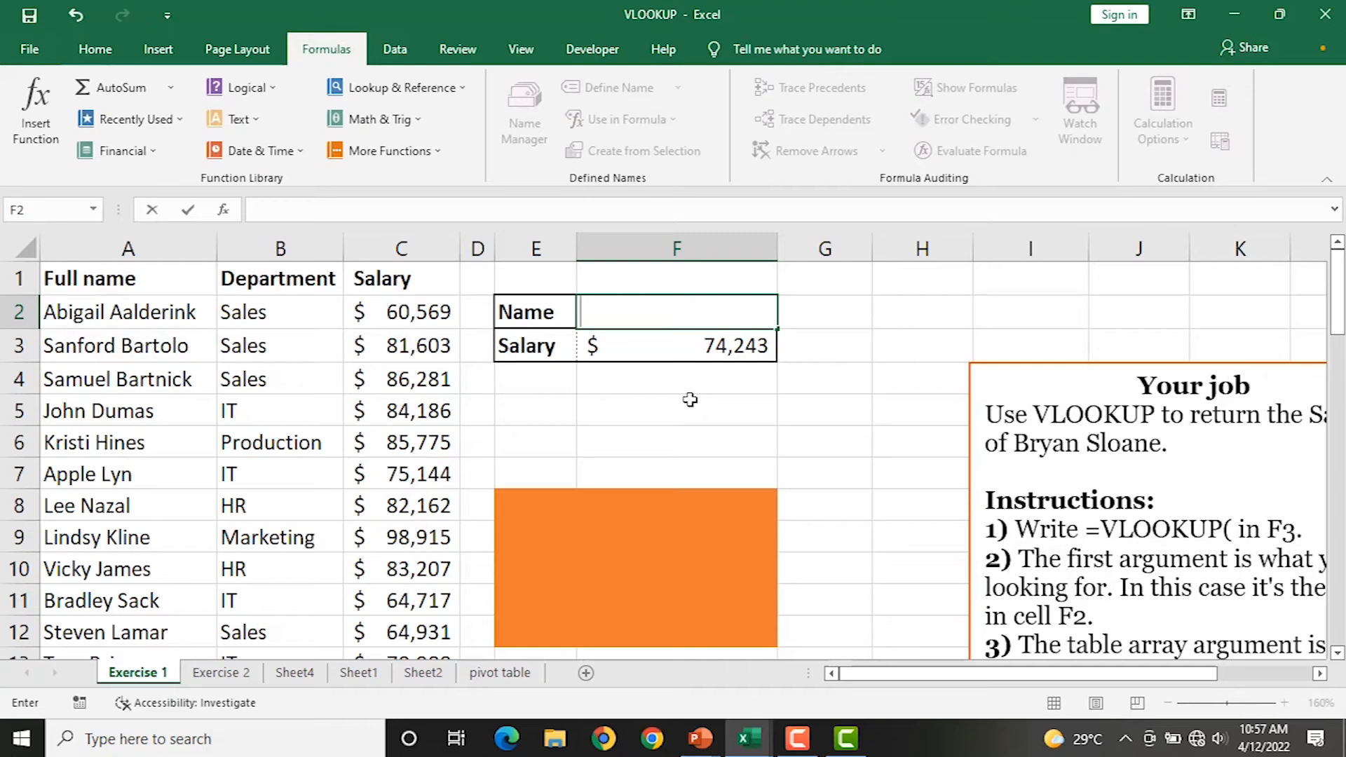
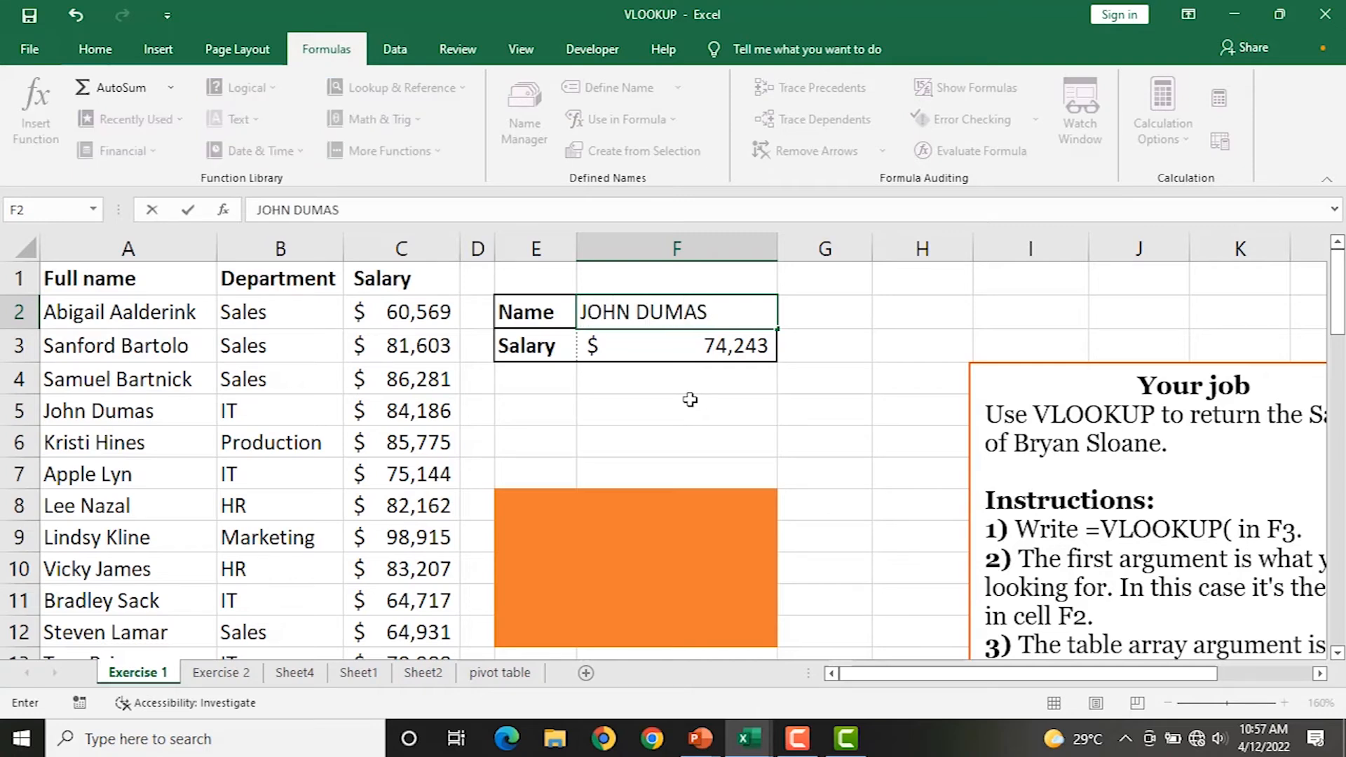
key(Return)
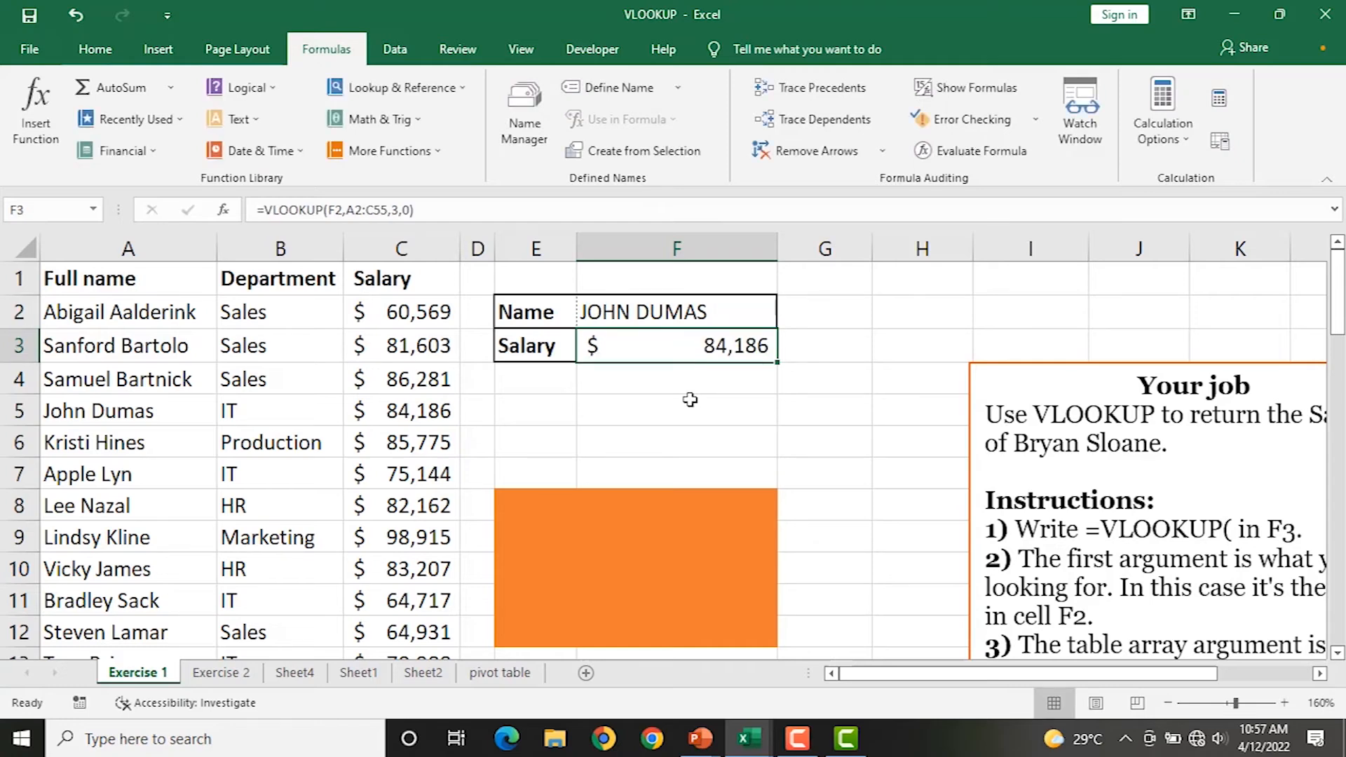
text(VC)
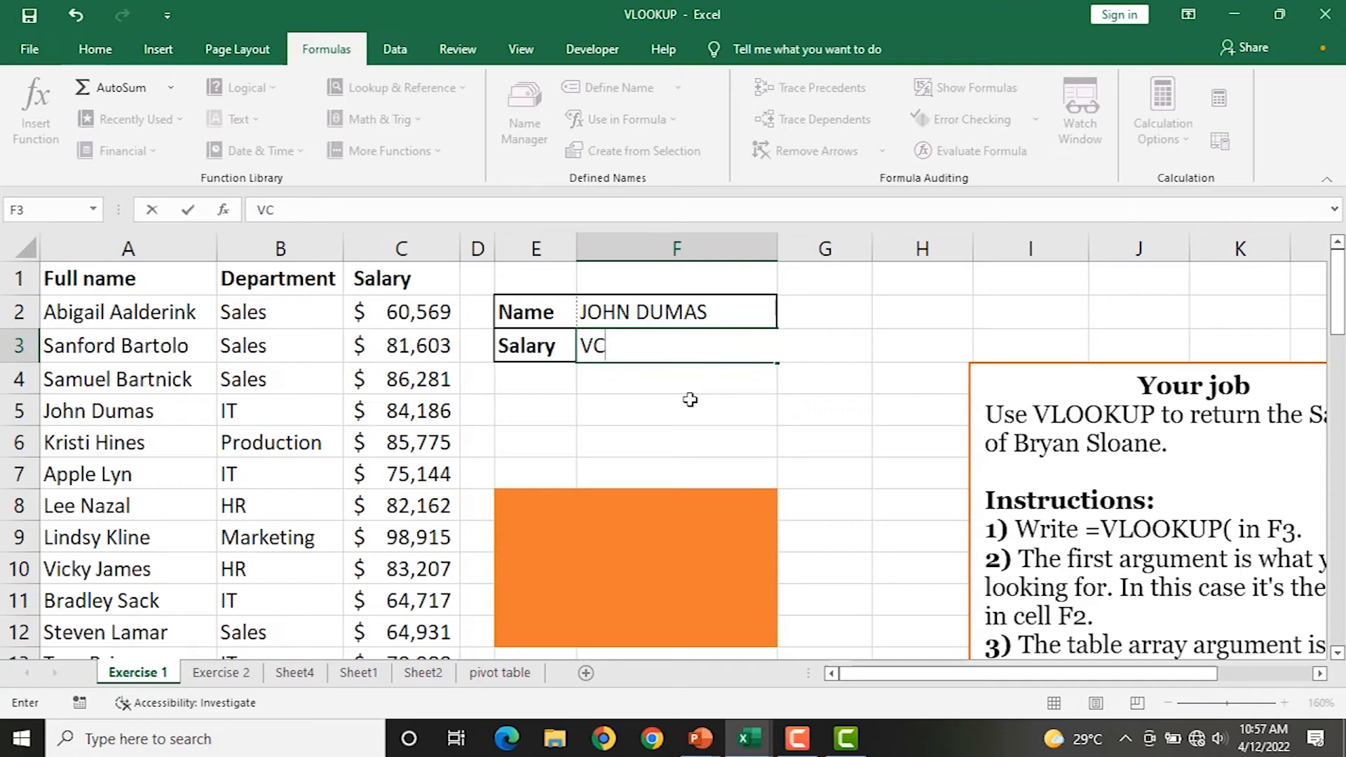
key(BackSpace)
text(ICKT)
key(BackSpace)
key(BackSpace)
key(BackSpace)
key(BackSpace)
key(BackSpace)
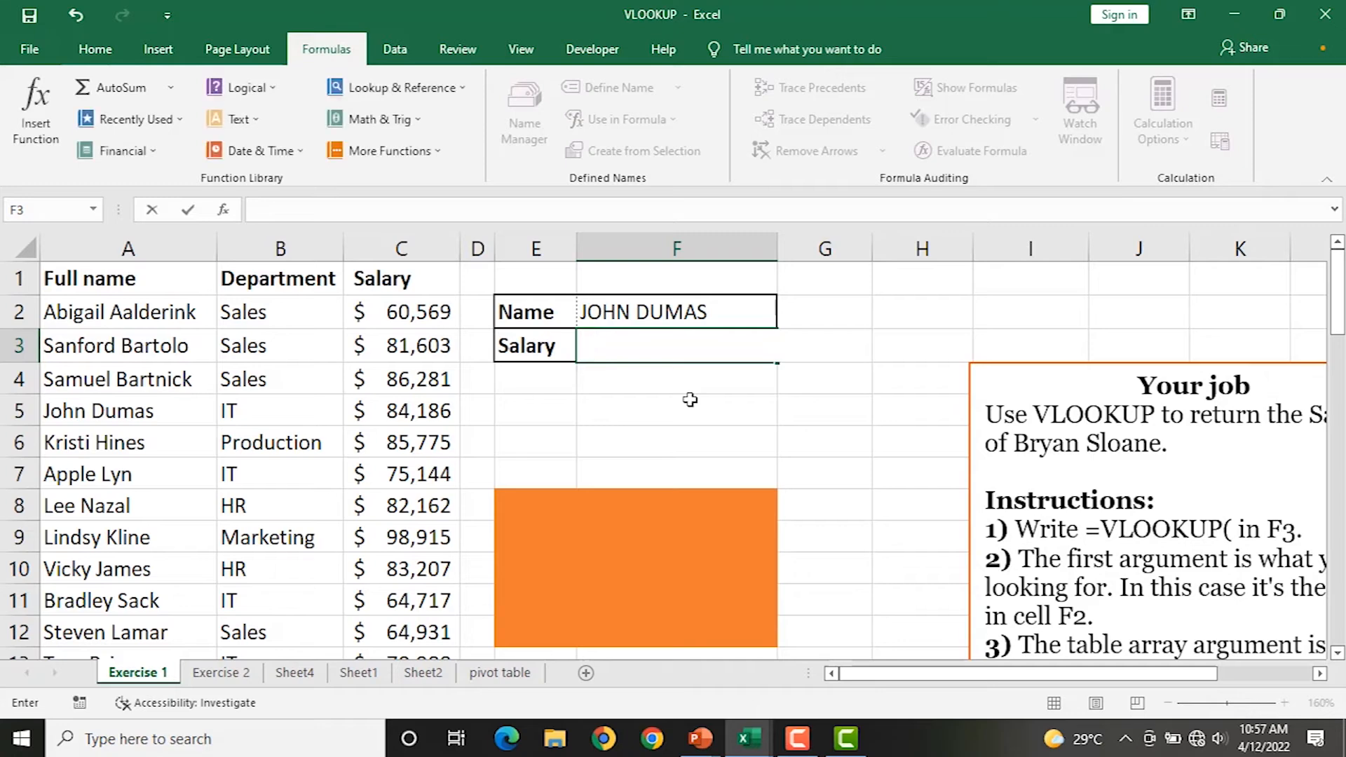
key(Return)
click(697, 306)
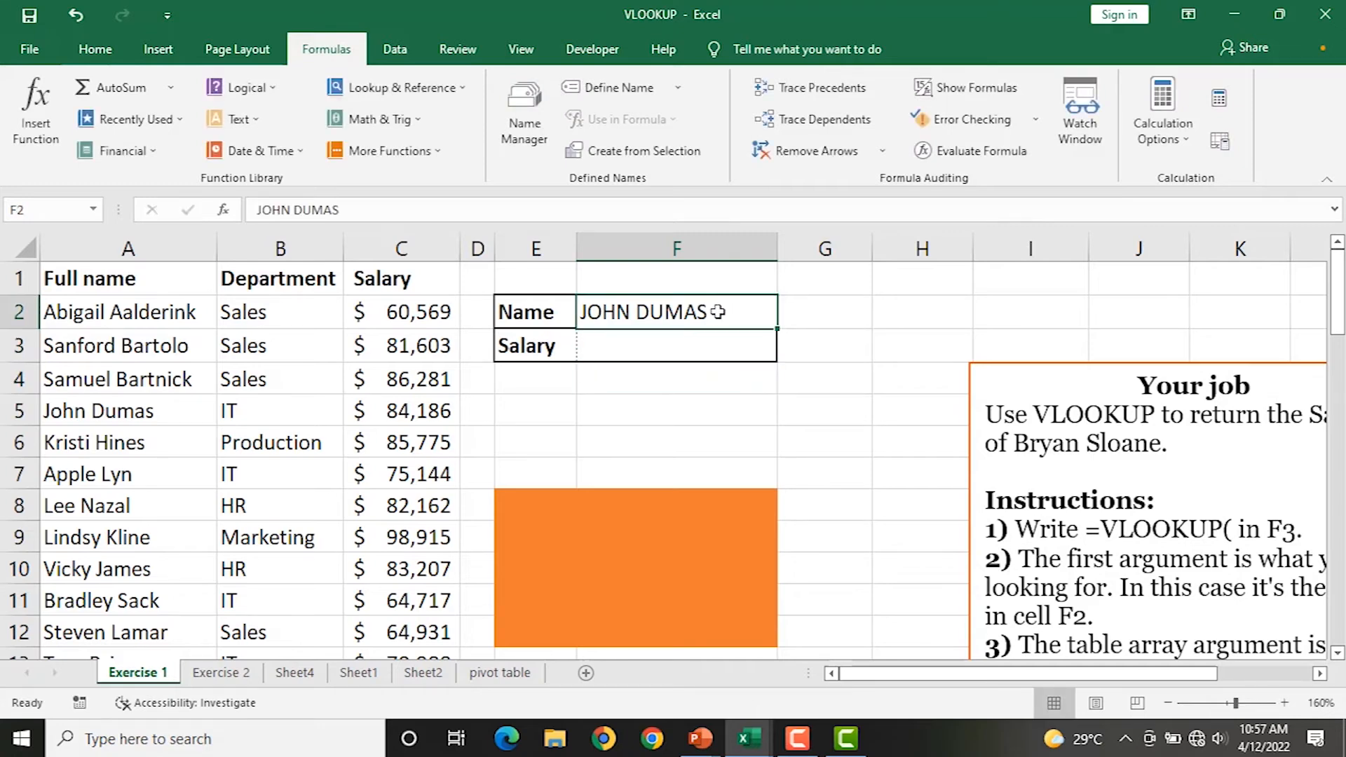
key(ctrl+z)
click(712, 313)
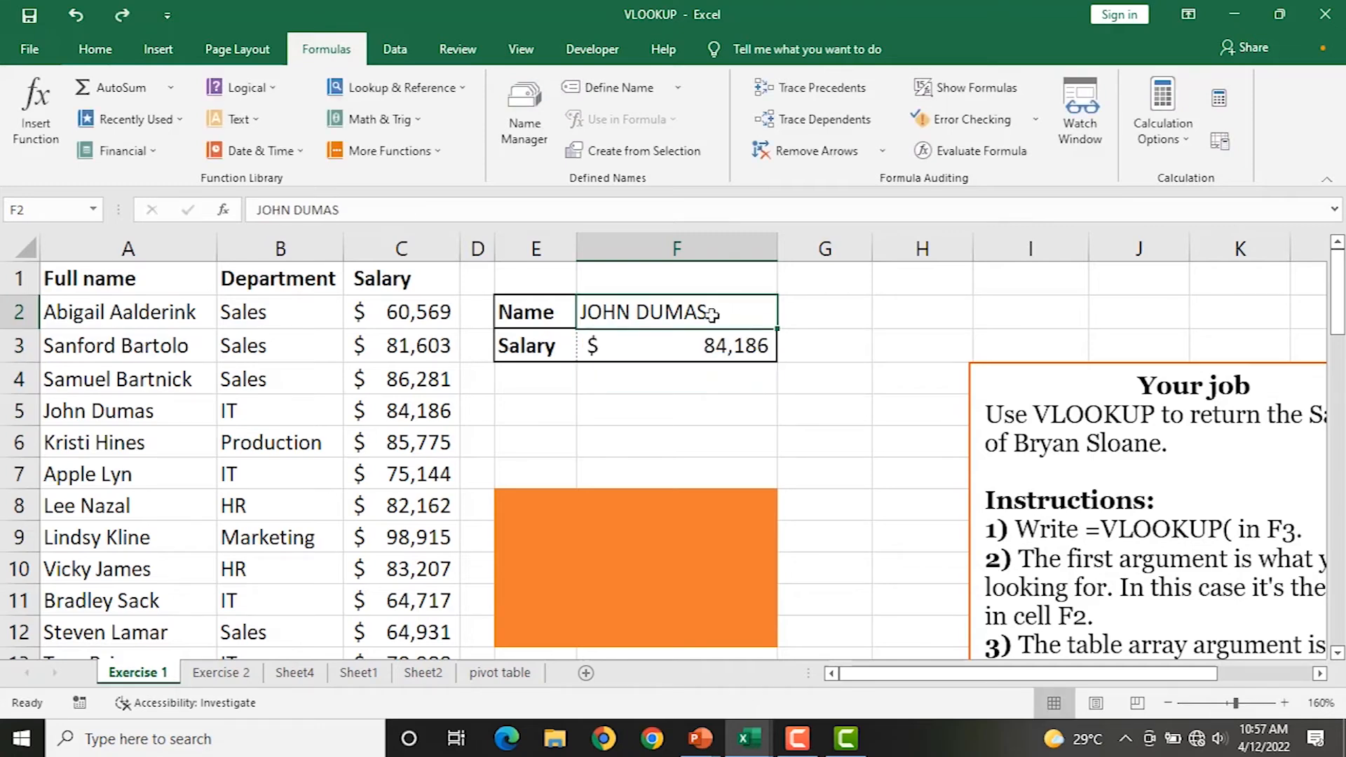
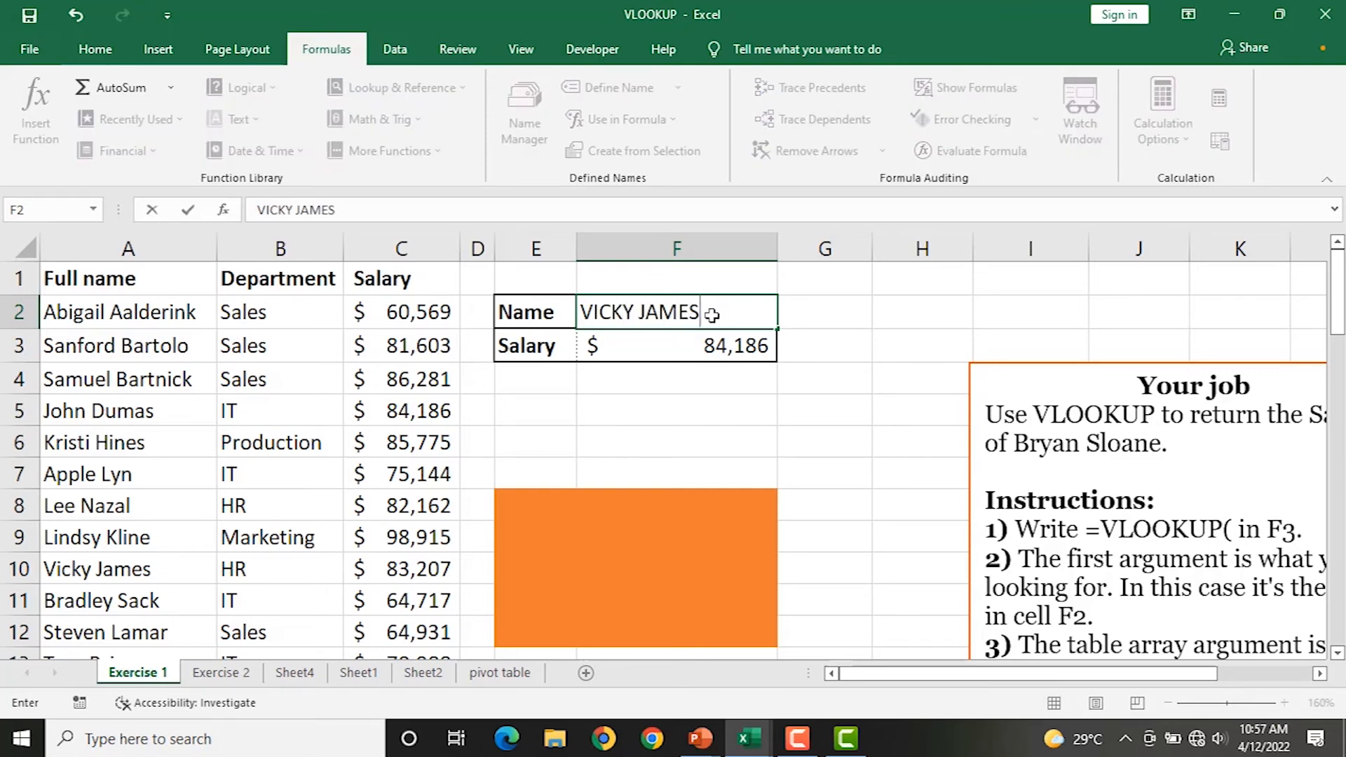
Try two more employee names in F2, ending with the one whose salary is $64,931.
key(Return)
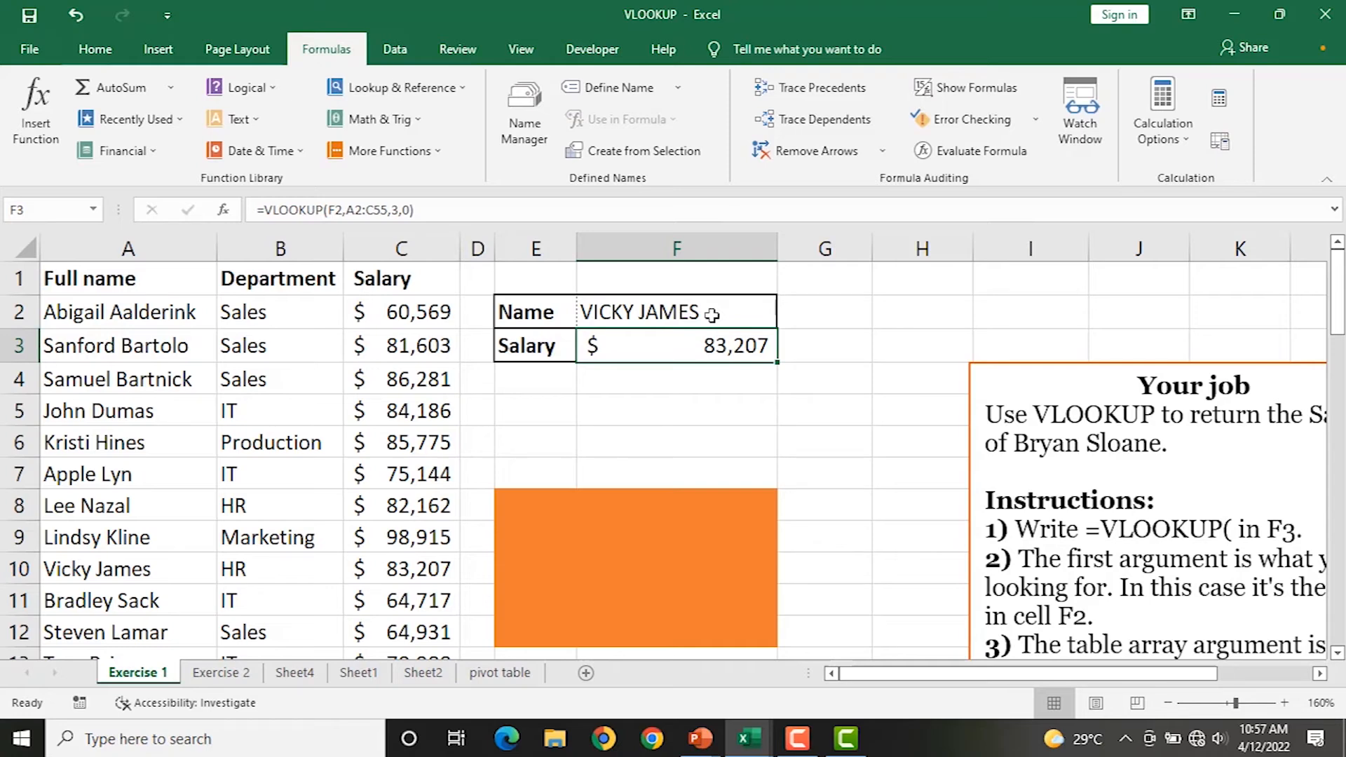
click(712, 315)
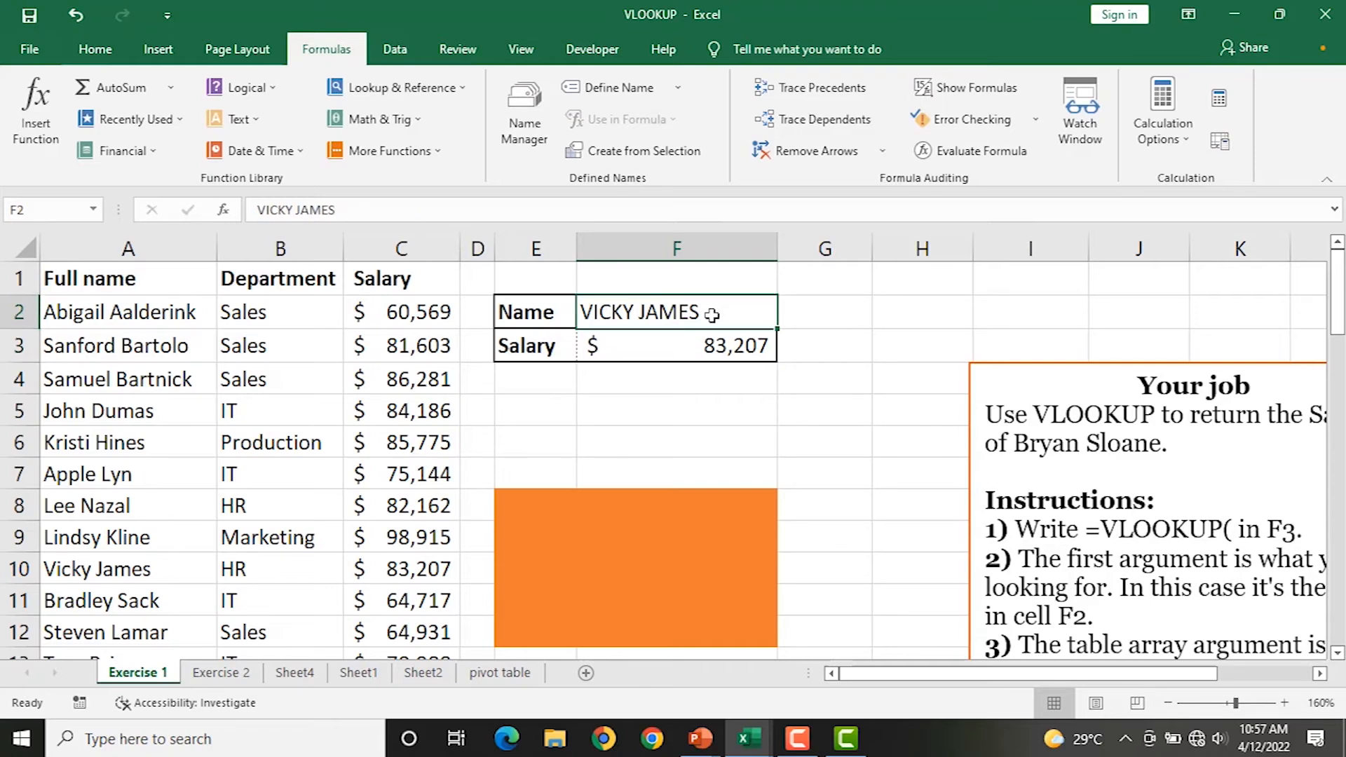
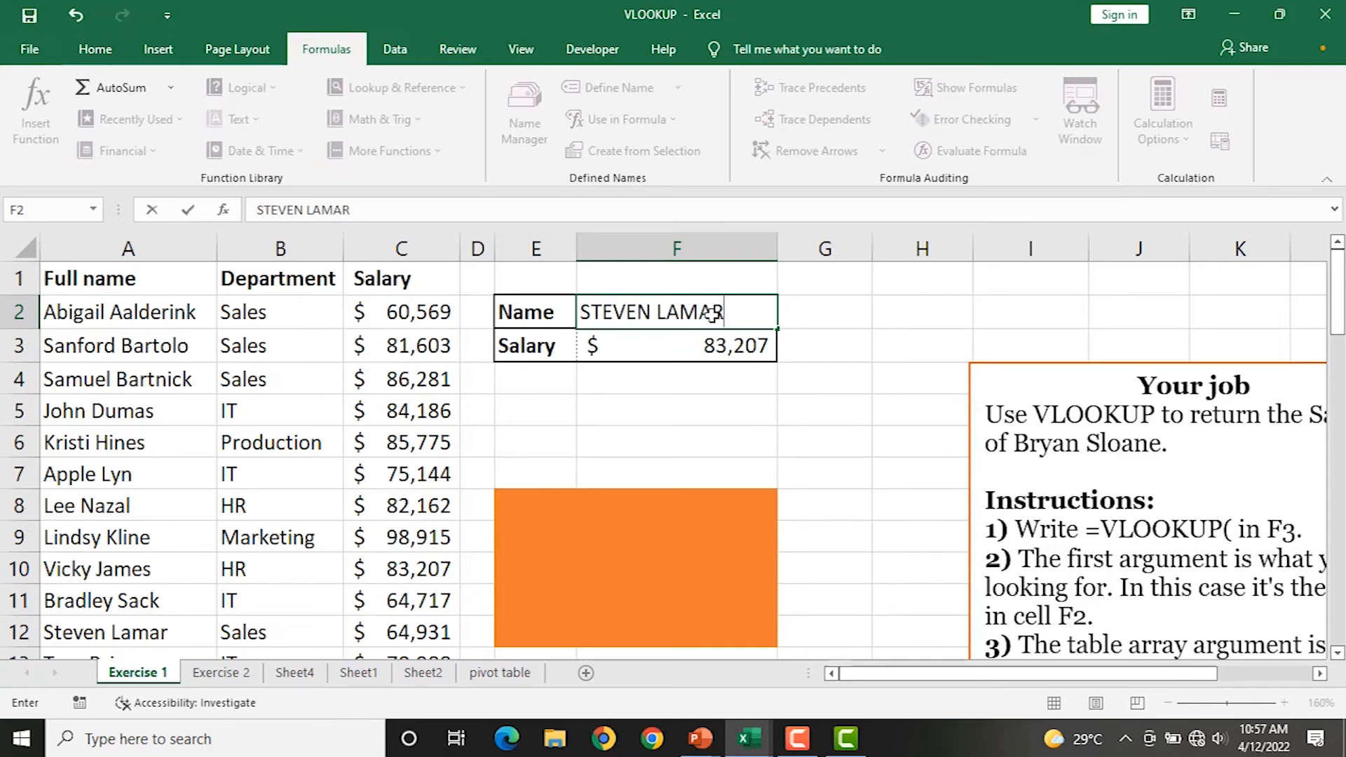
key(Return)
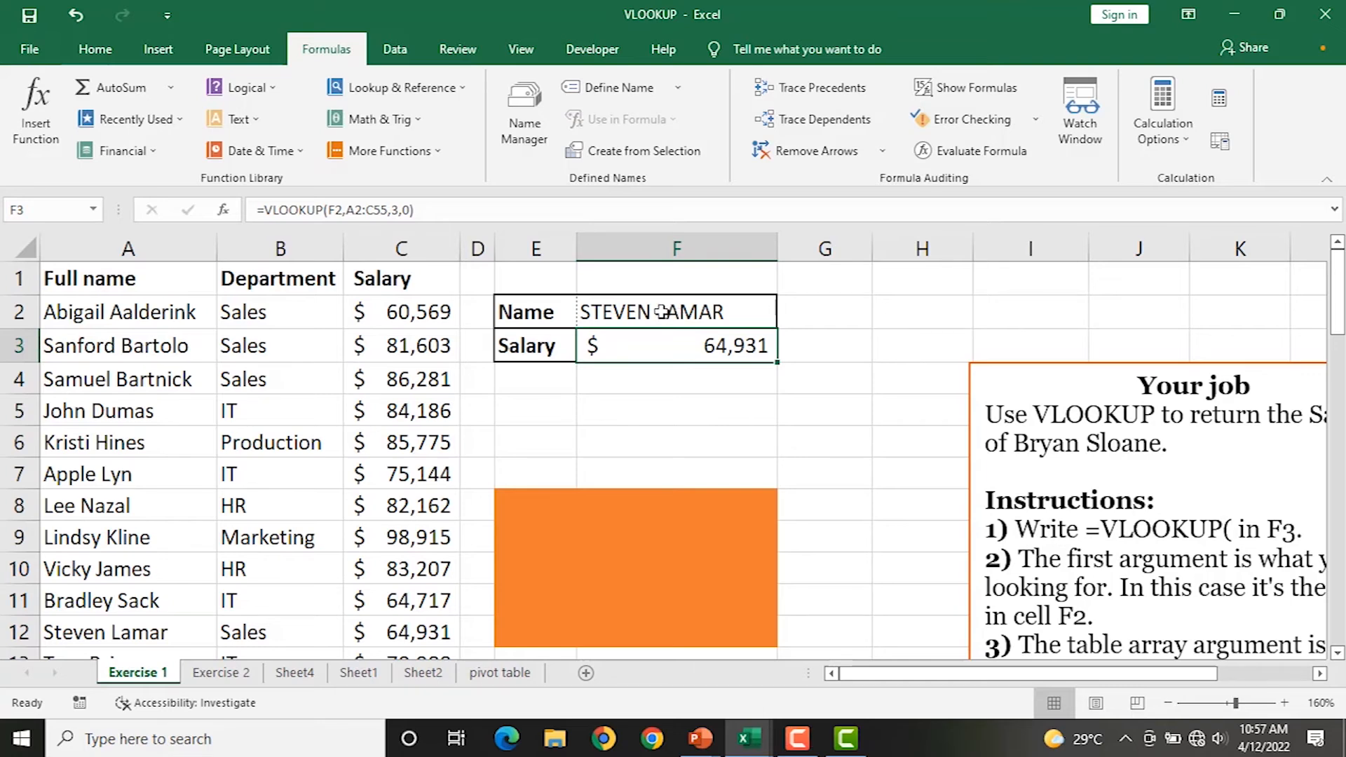
Inspect the =VLOOKUP(F2,A2:C55,3,0) formula in F3 without changing it.
double_click(658, 346)
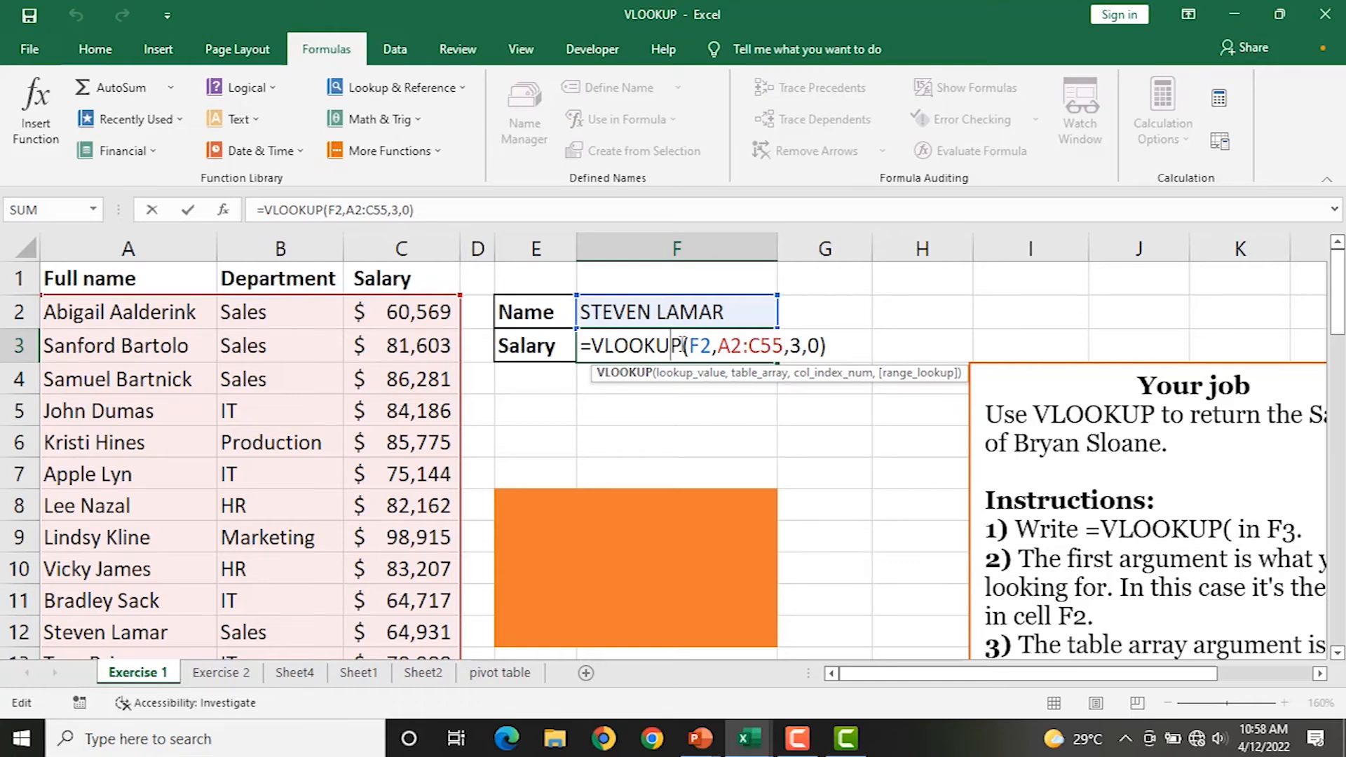
key(Return)
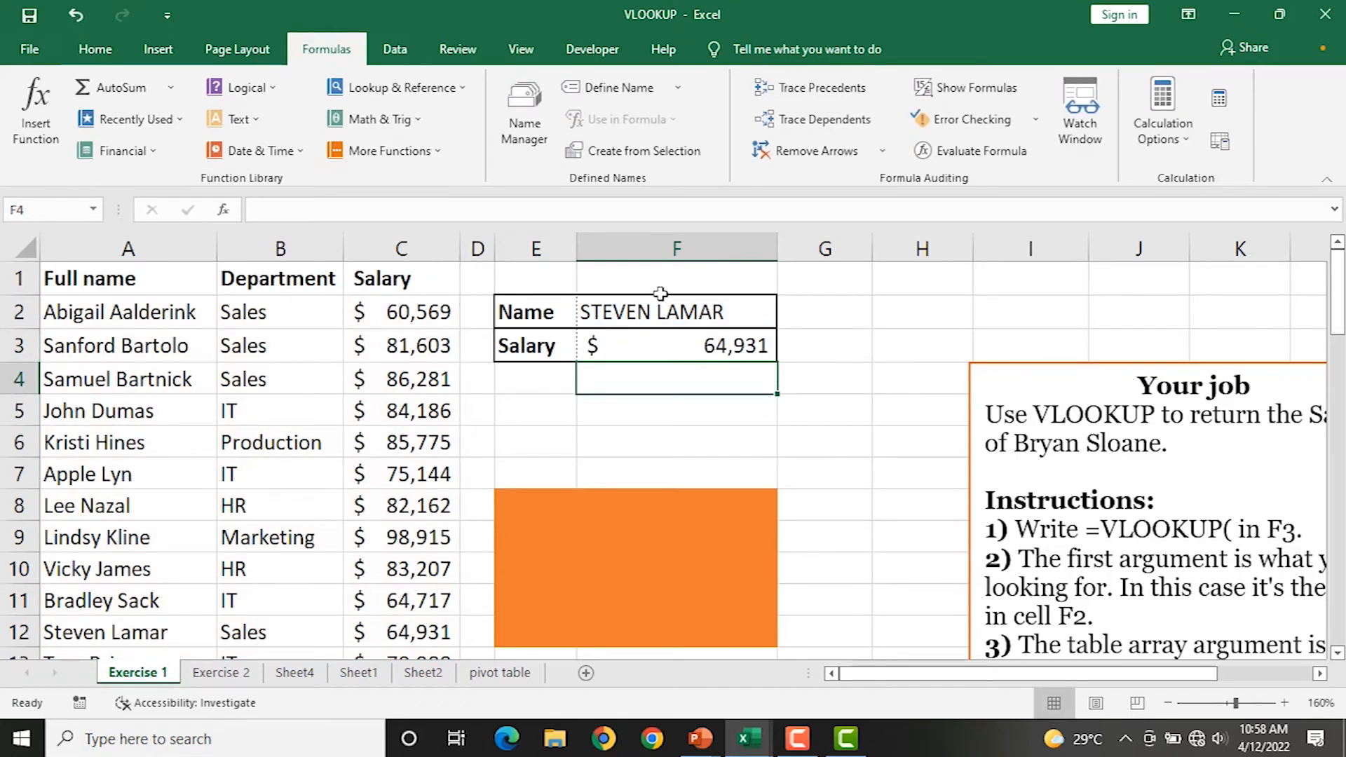
click(651, 311)
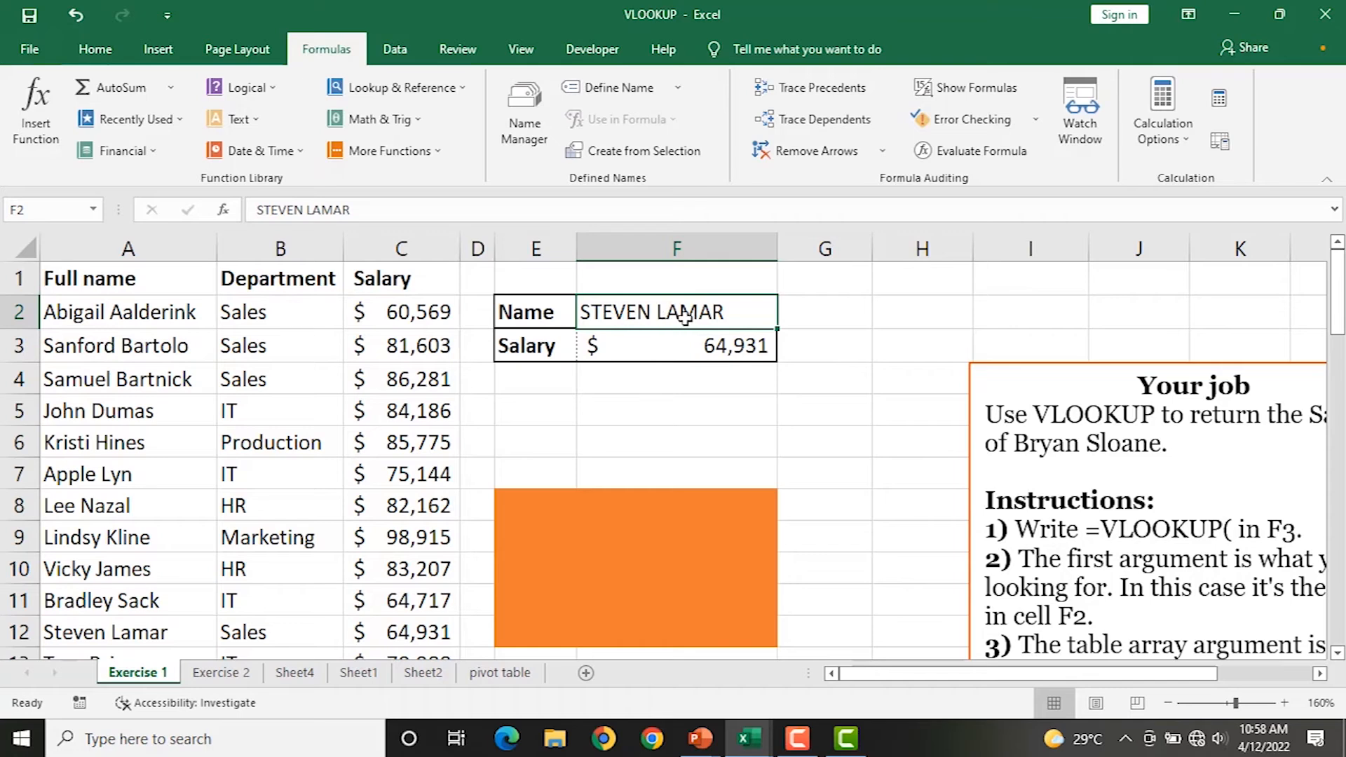
click(663, 342)
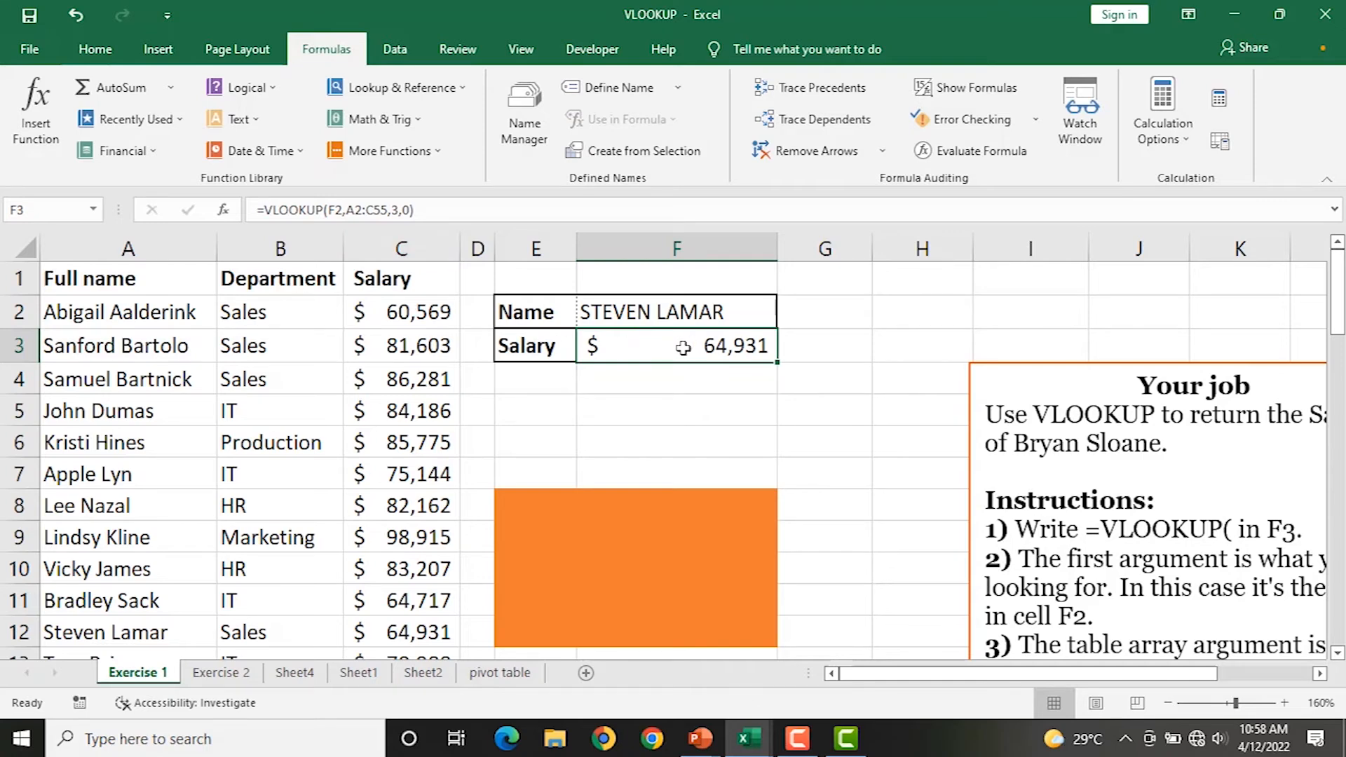
scroll(682, 351, down, 5)
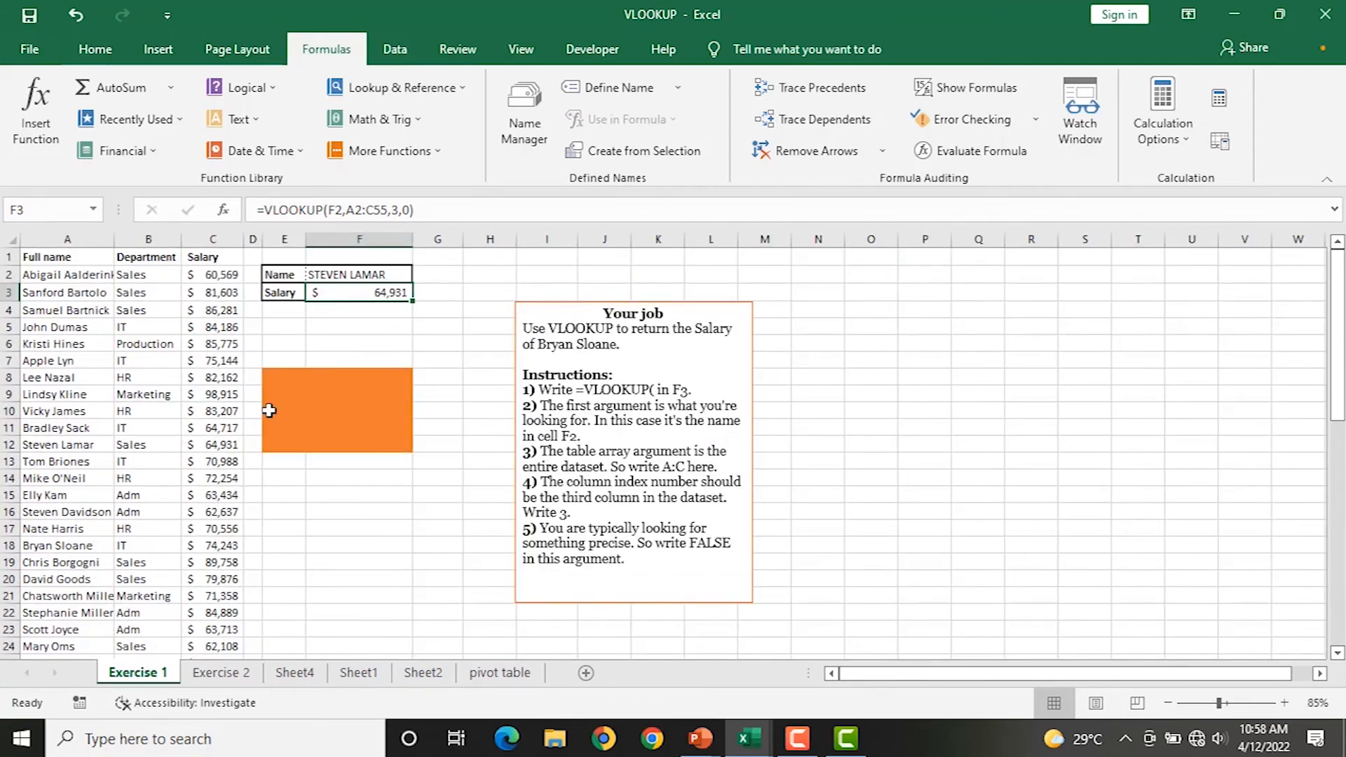
Switch to the Exercise 2 sheet and look over the Customer ID K2 and Salary K3 cells.
click(211, 675)
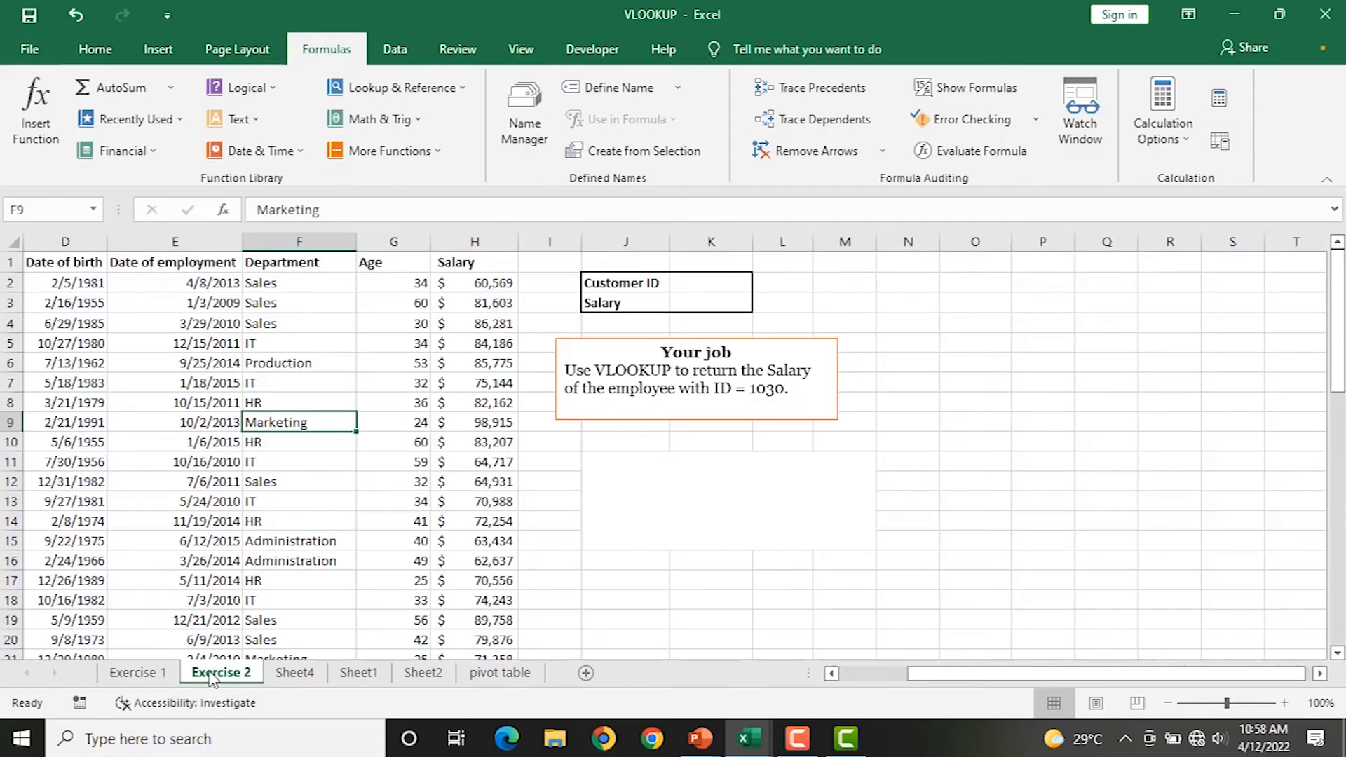
scroll(672, 284, up, 1)
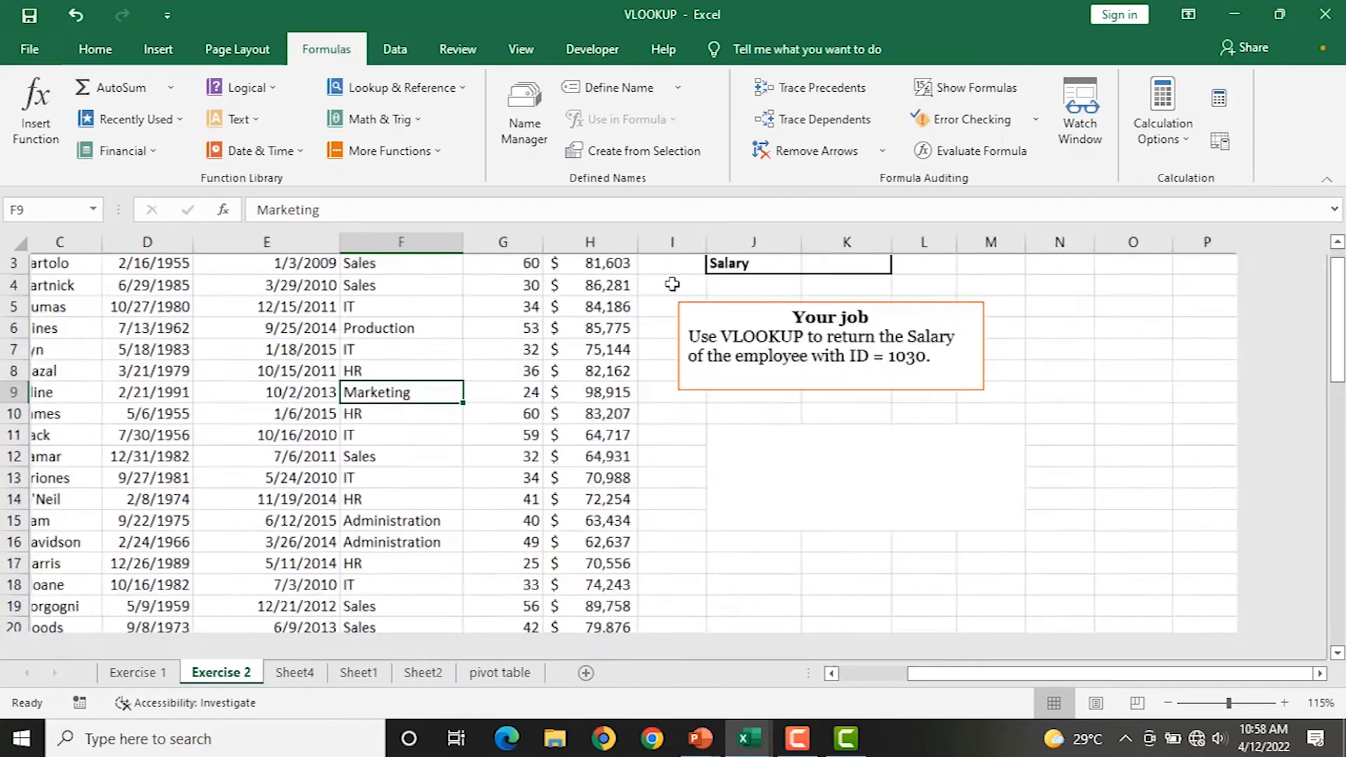
scroll(776, 293, up, 1)
scroll(775, 295, down, 3)
scroll(775, 302, down, 2)
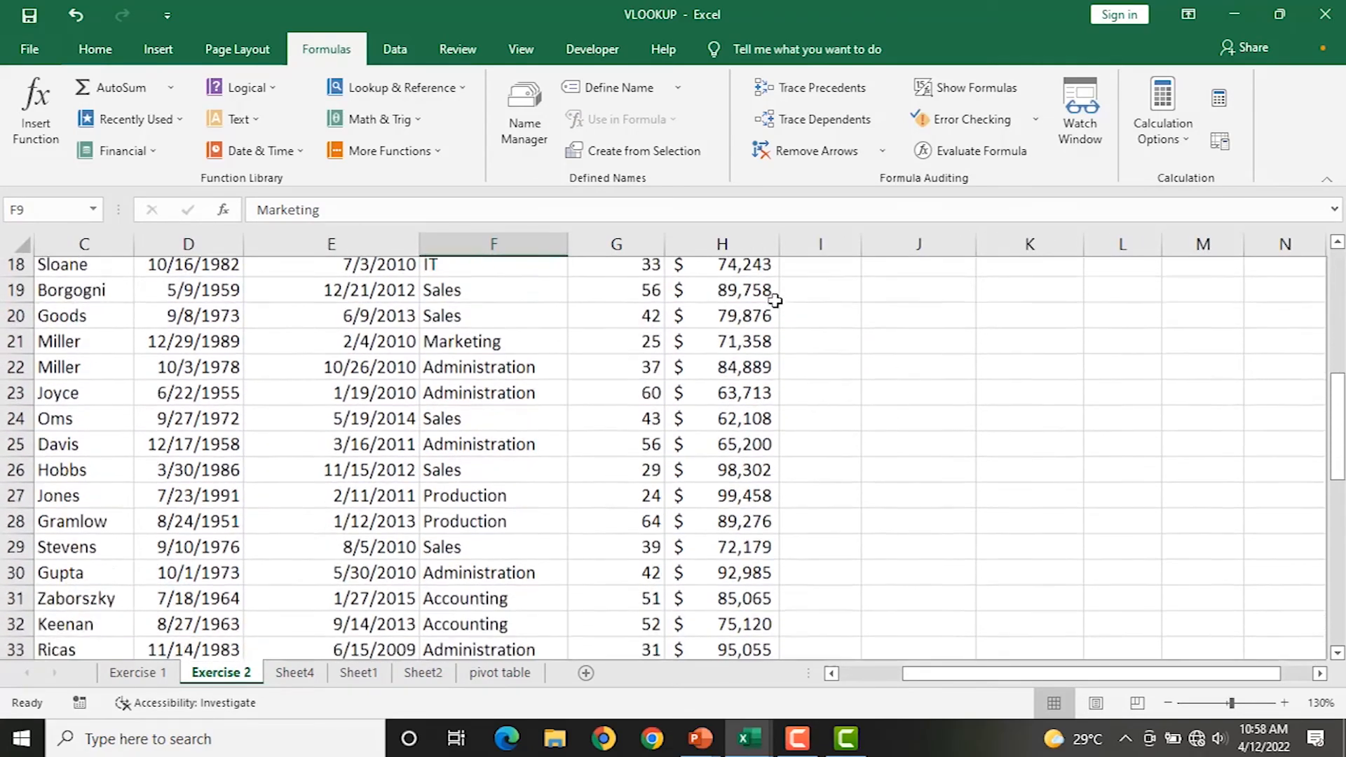
scroll(775, 294, up, 6)
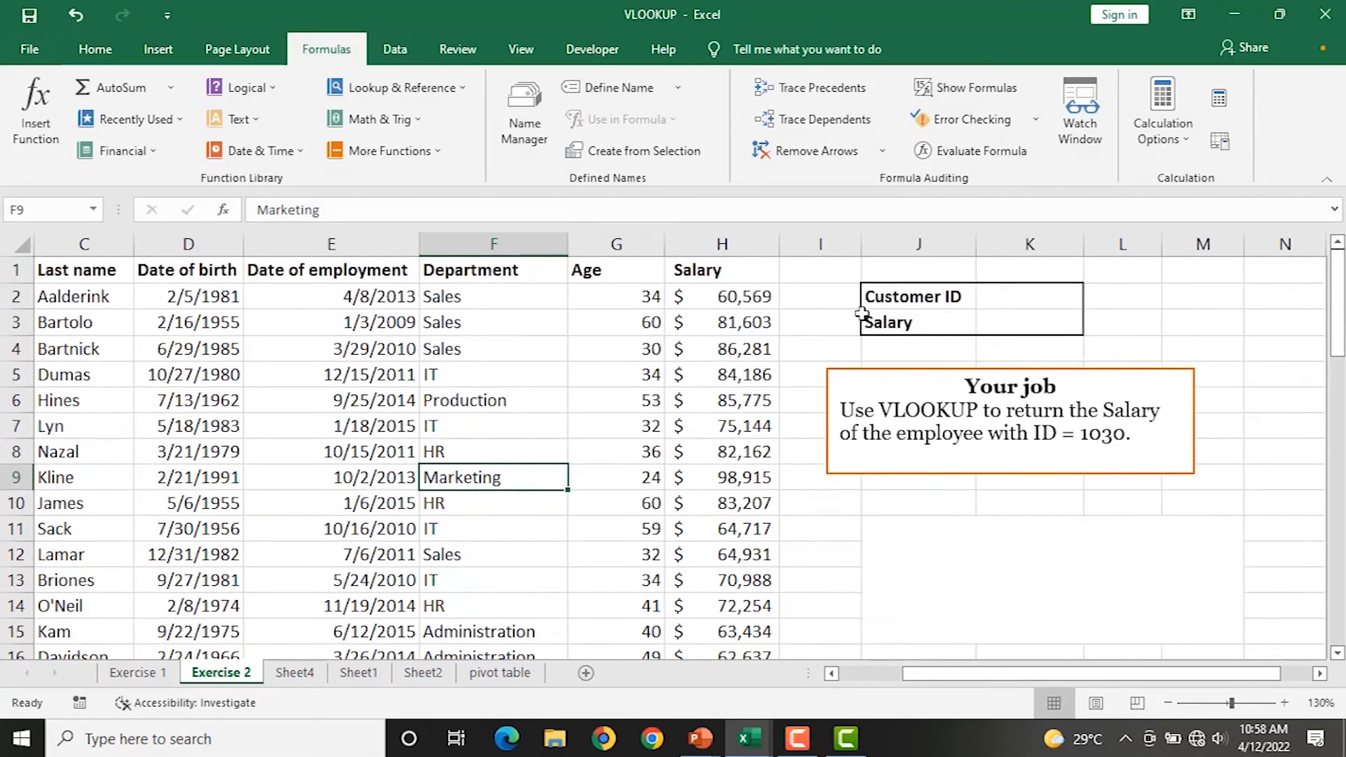
click(1006, 301)
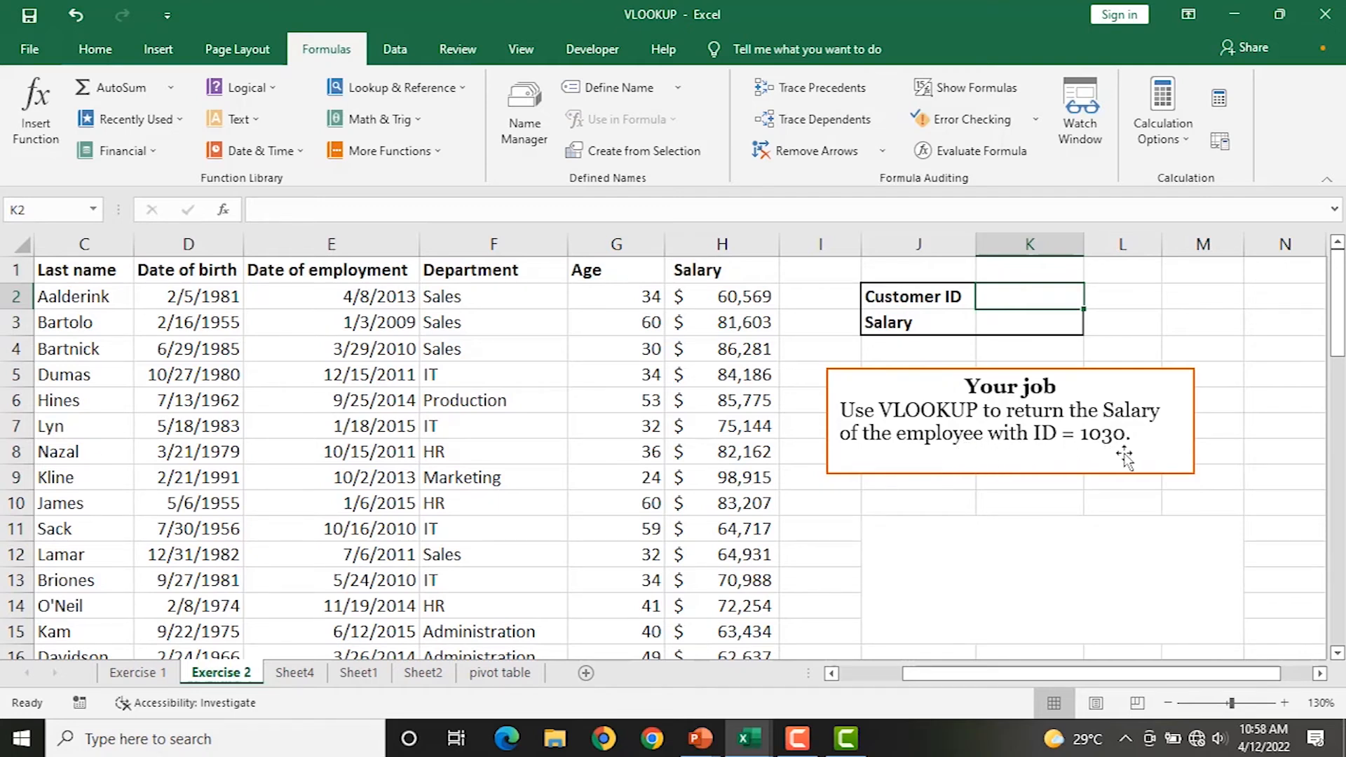
click(994, 326)
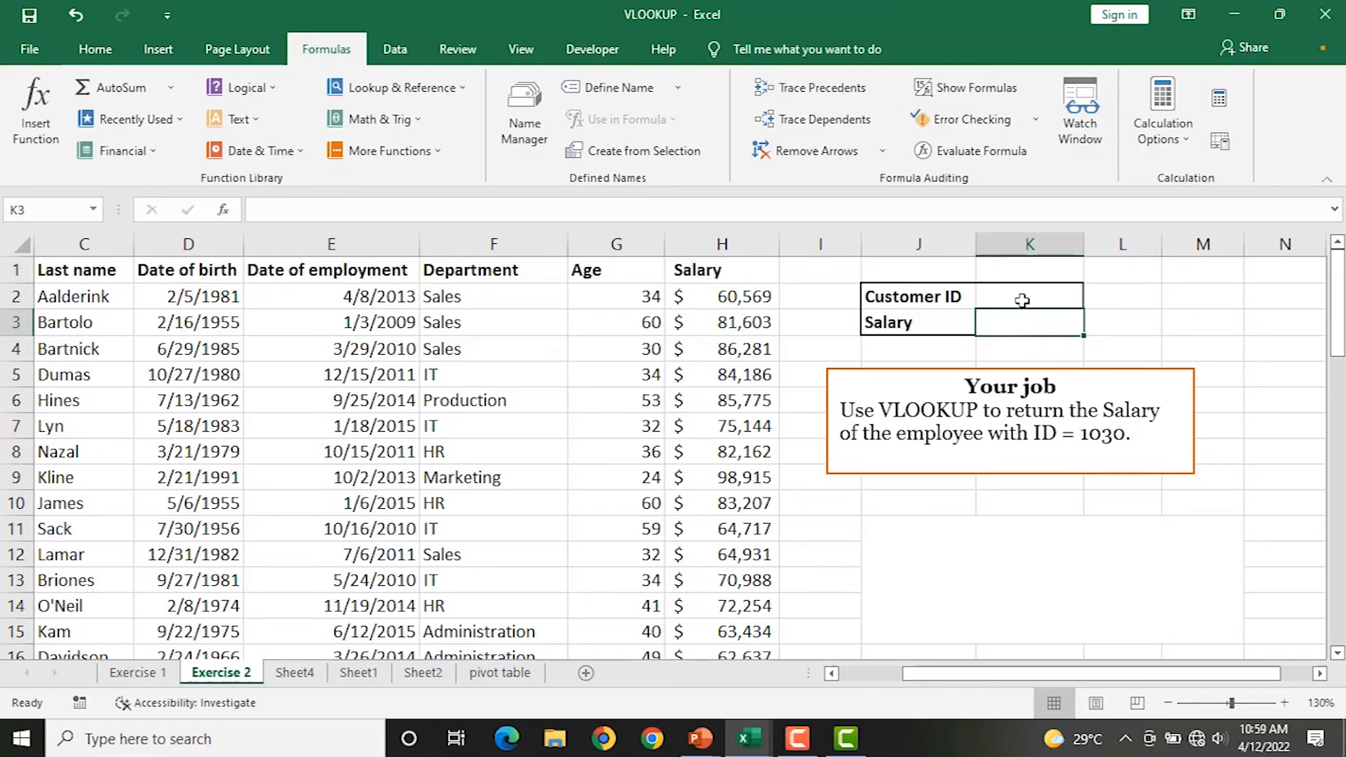
click(1023, 299)
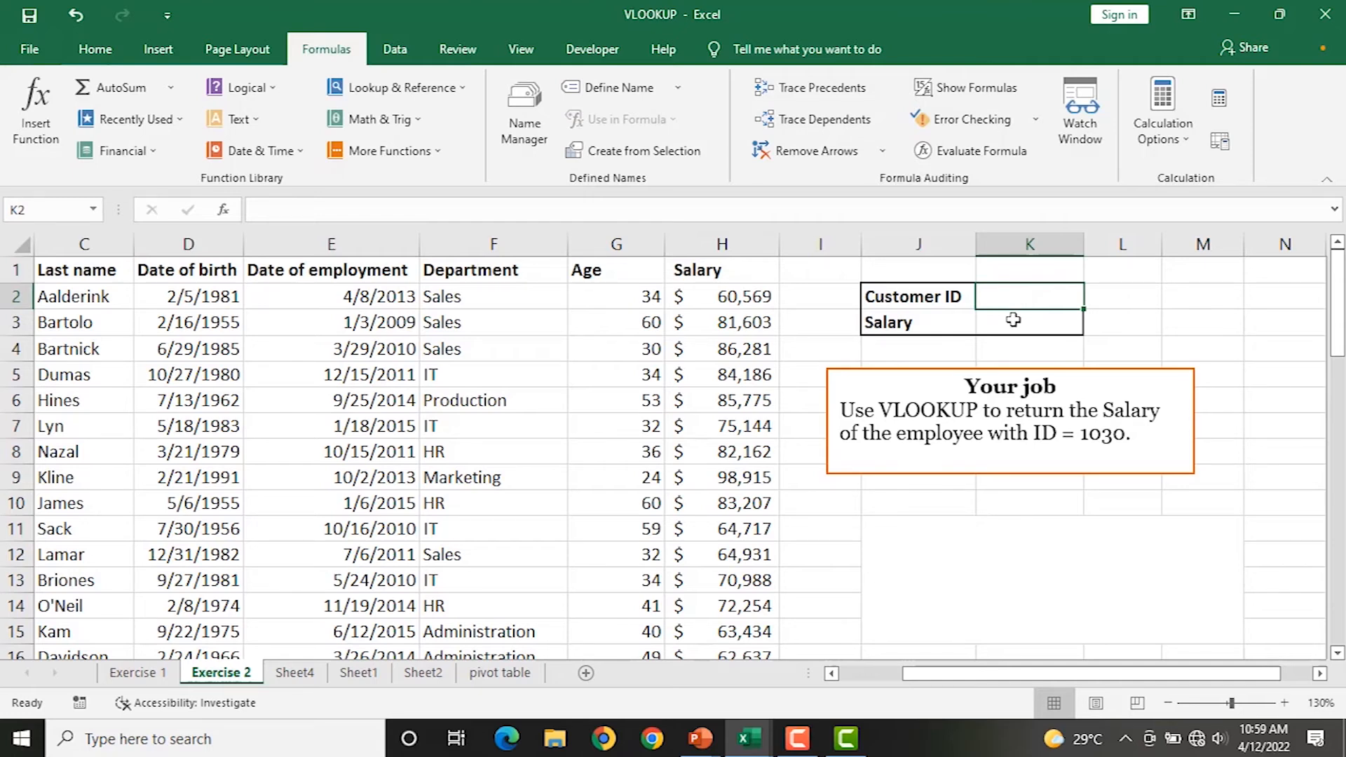
scroll(536, 391, down, 17)
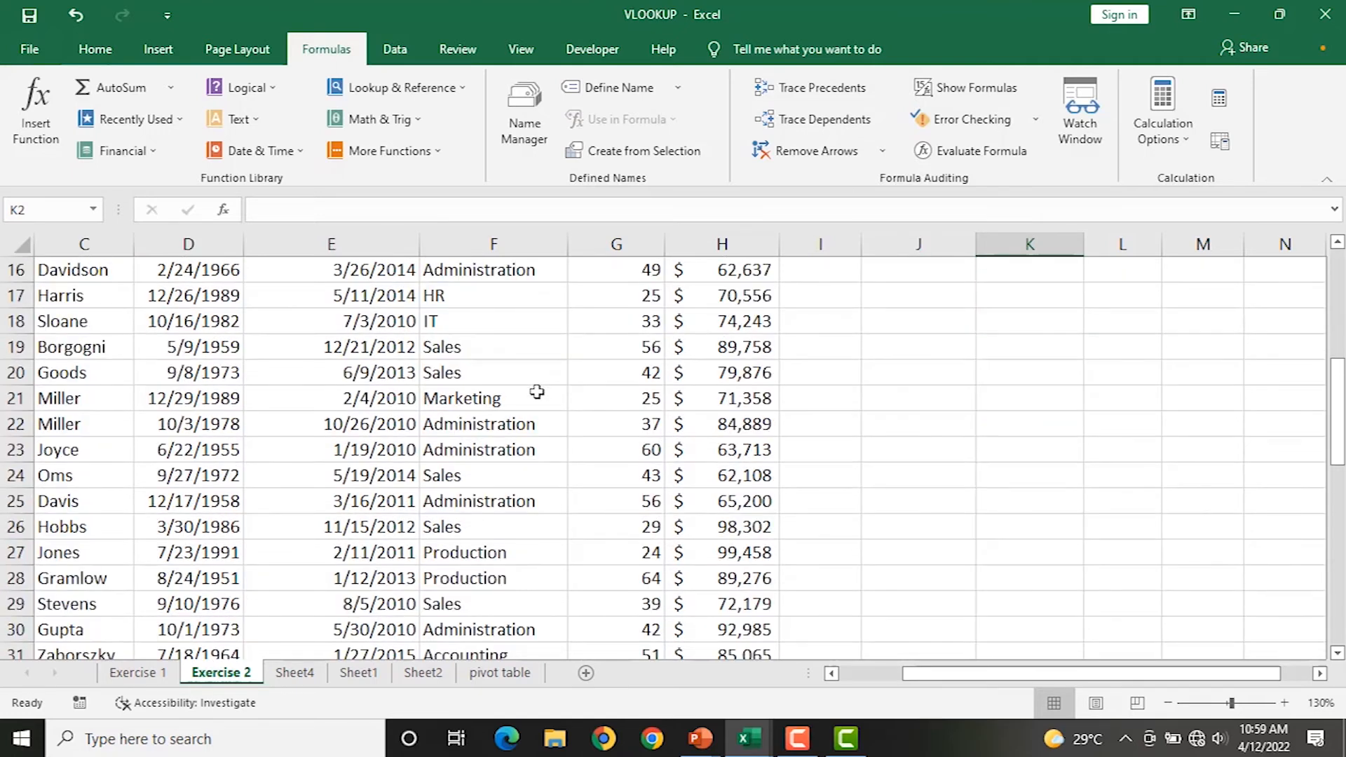
scroll(531, 397, down, 7)
scroll(571, 415, up, 20)
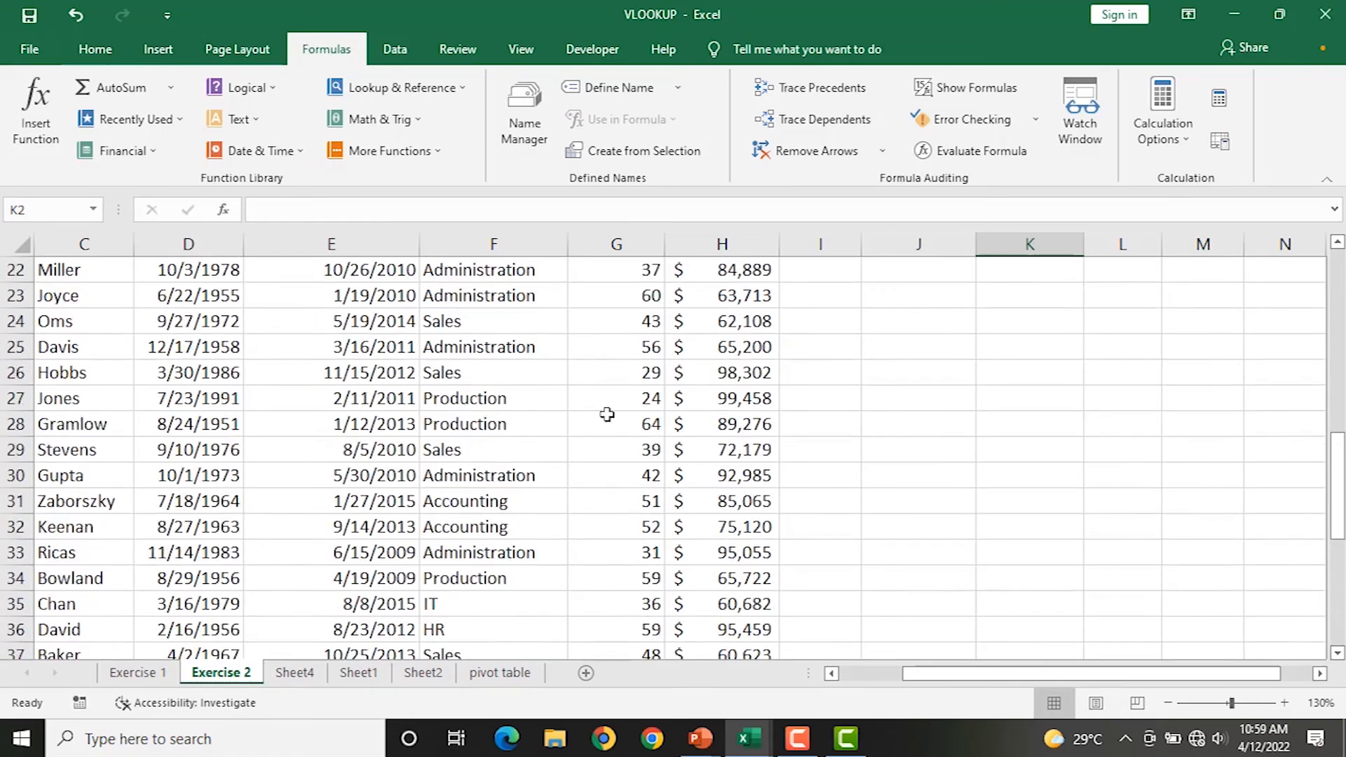
click(1024, 318)
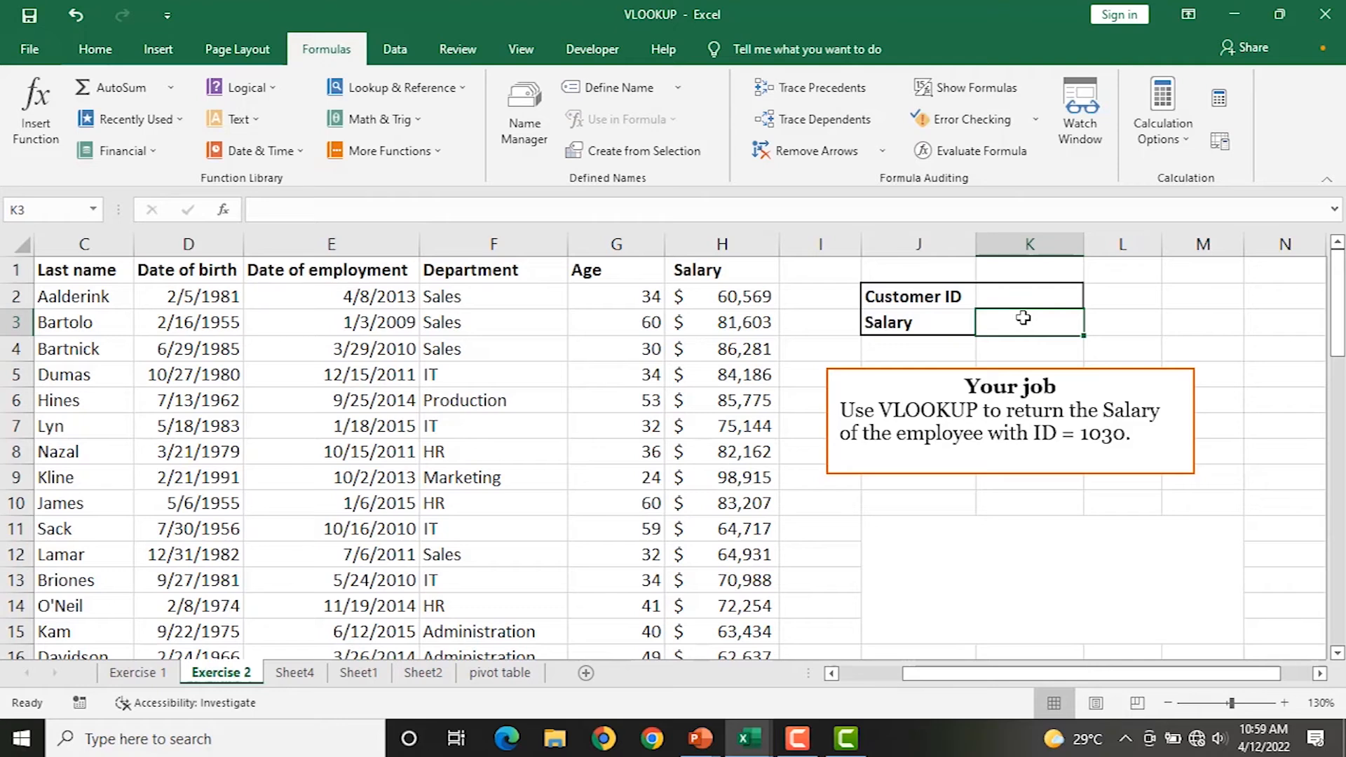
Enter =VLOOKUP(K2,C2:H55,8,0) in K3, which shows #N/A while K2 is empty.
text(=VL)
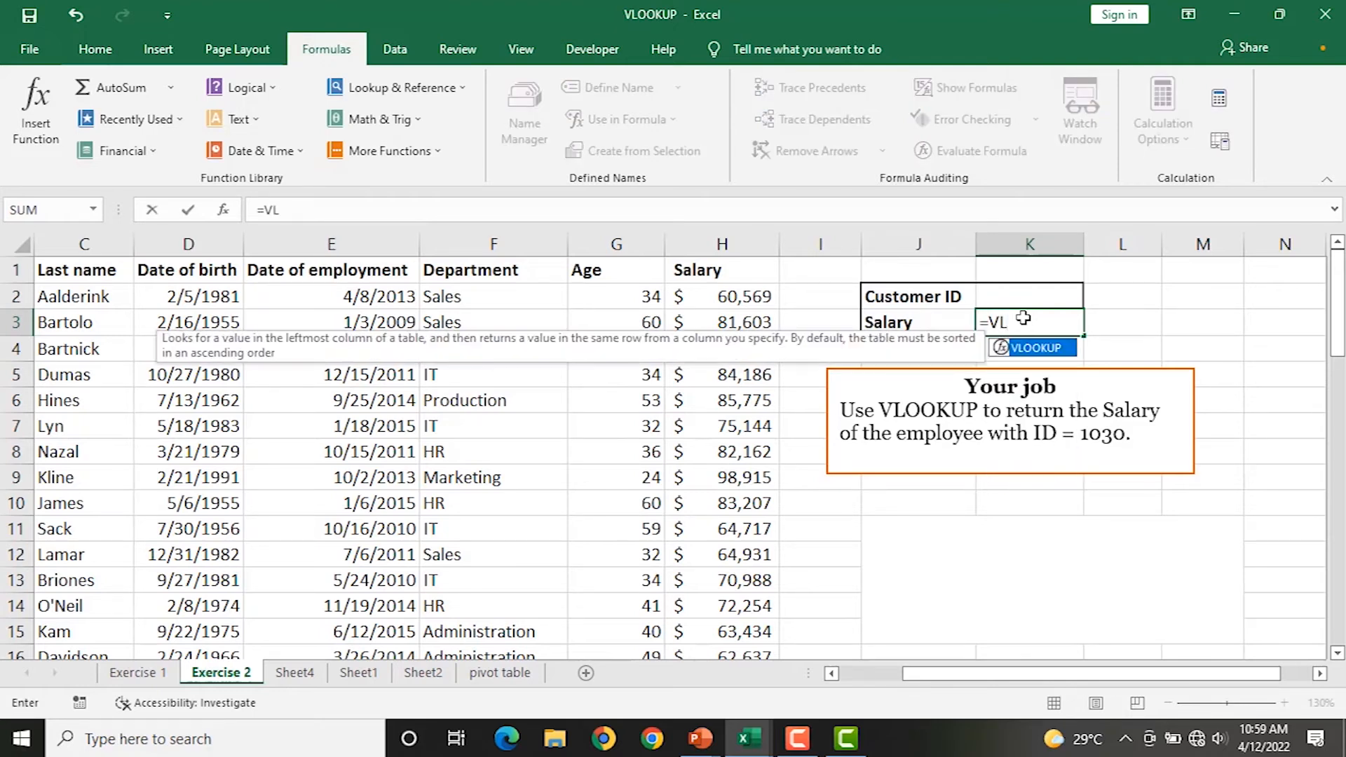
key(Tab)
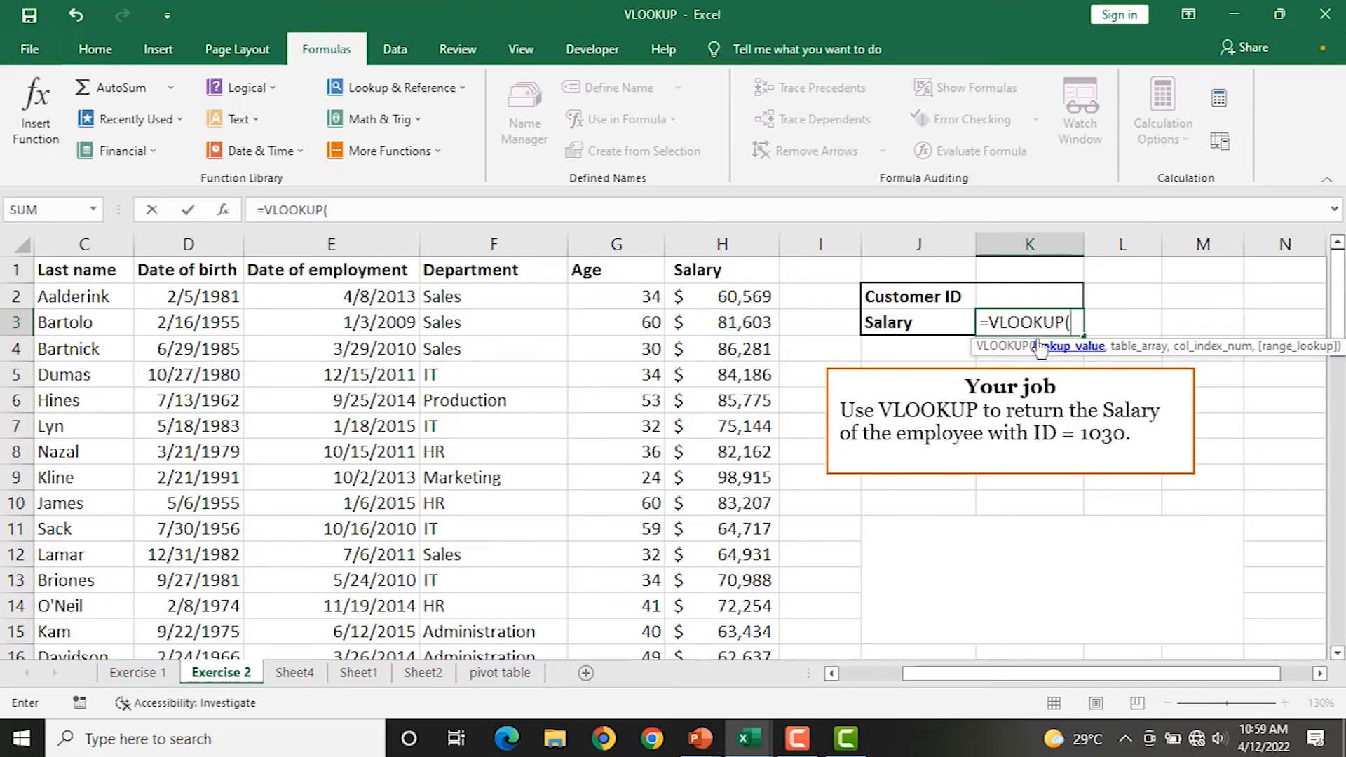
click(1000, 298)
text(,)
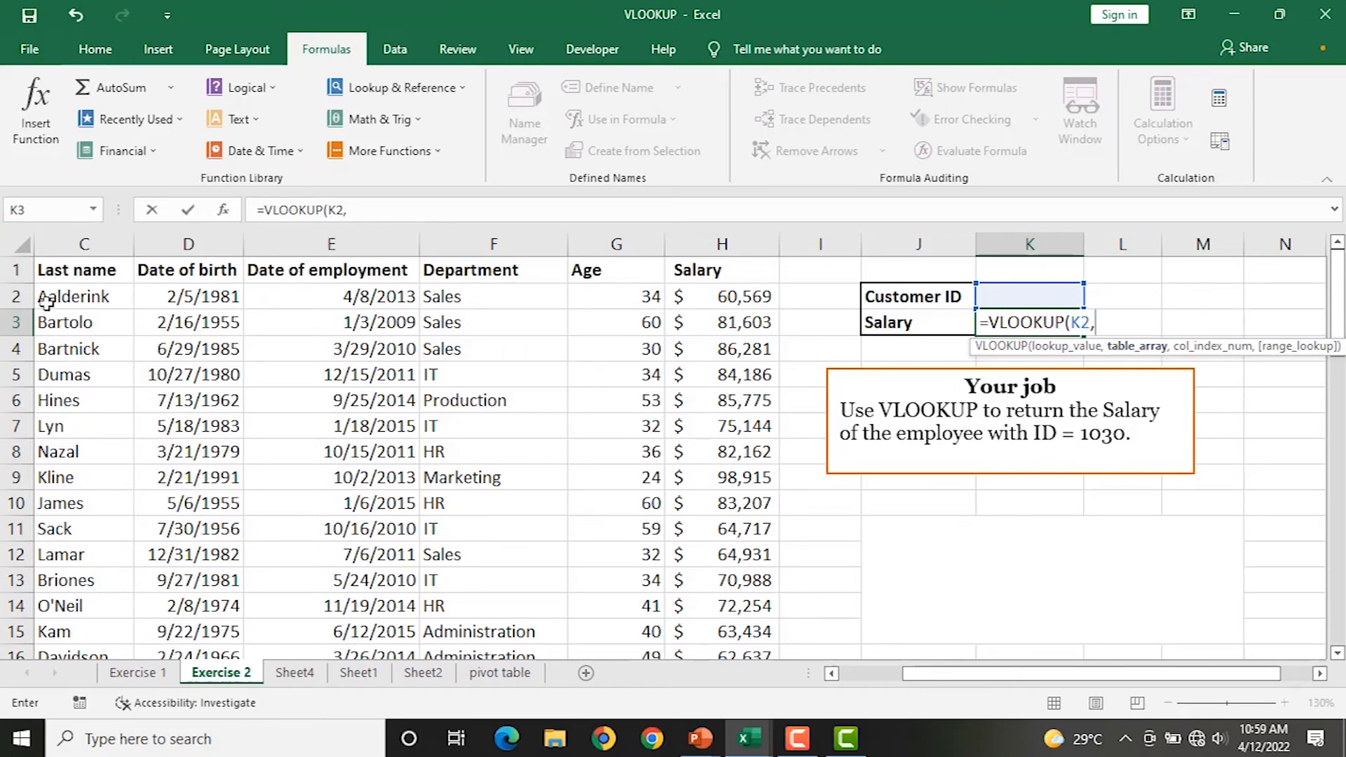
drag(58, 297, 742, 579)
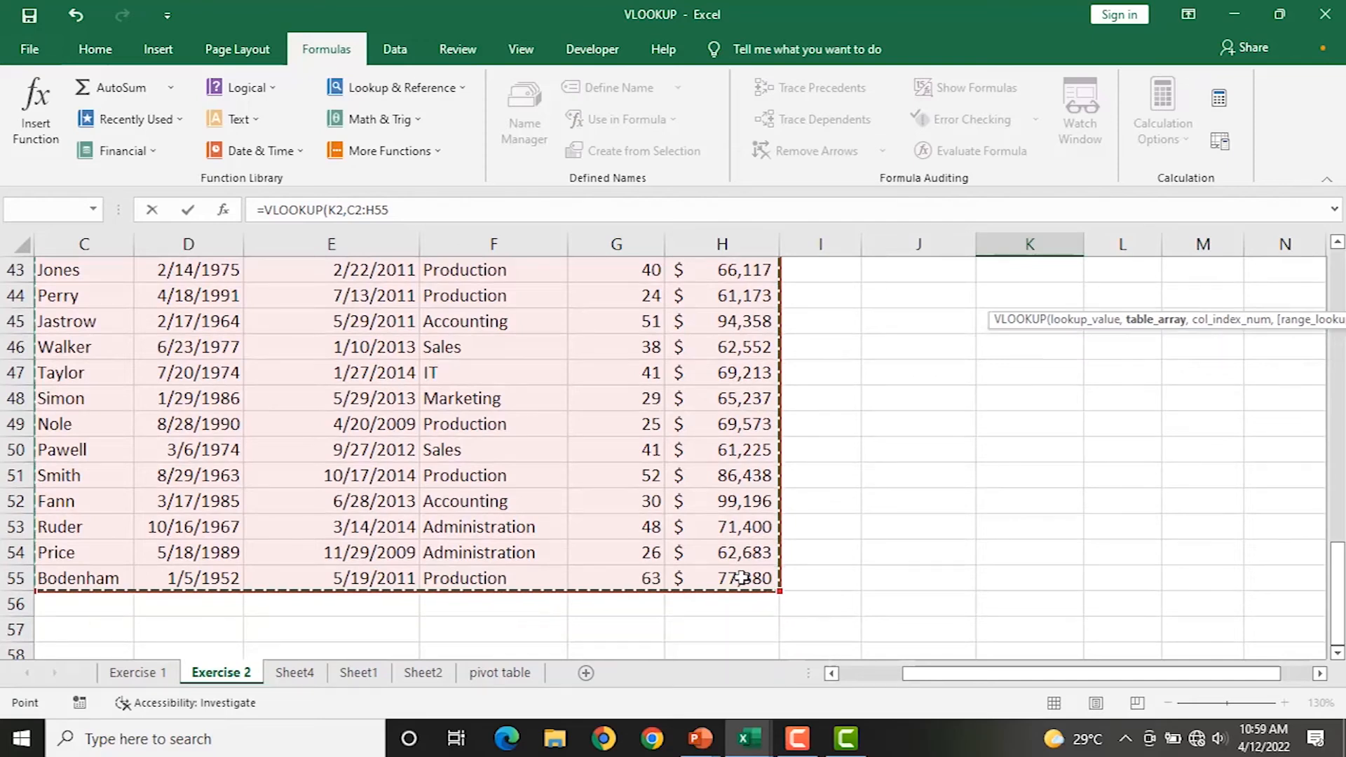
scroll(721, 490, up, 14)
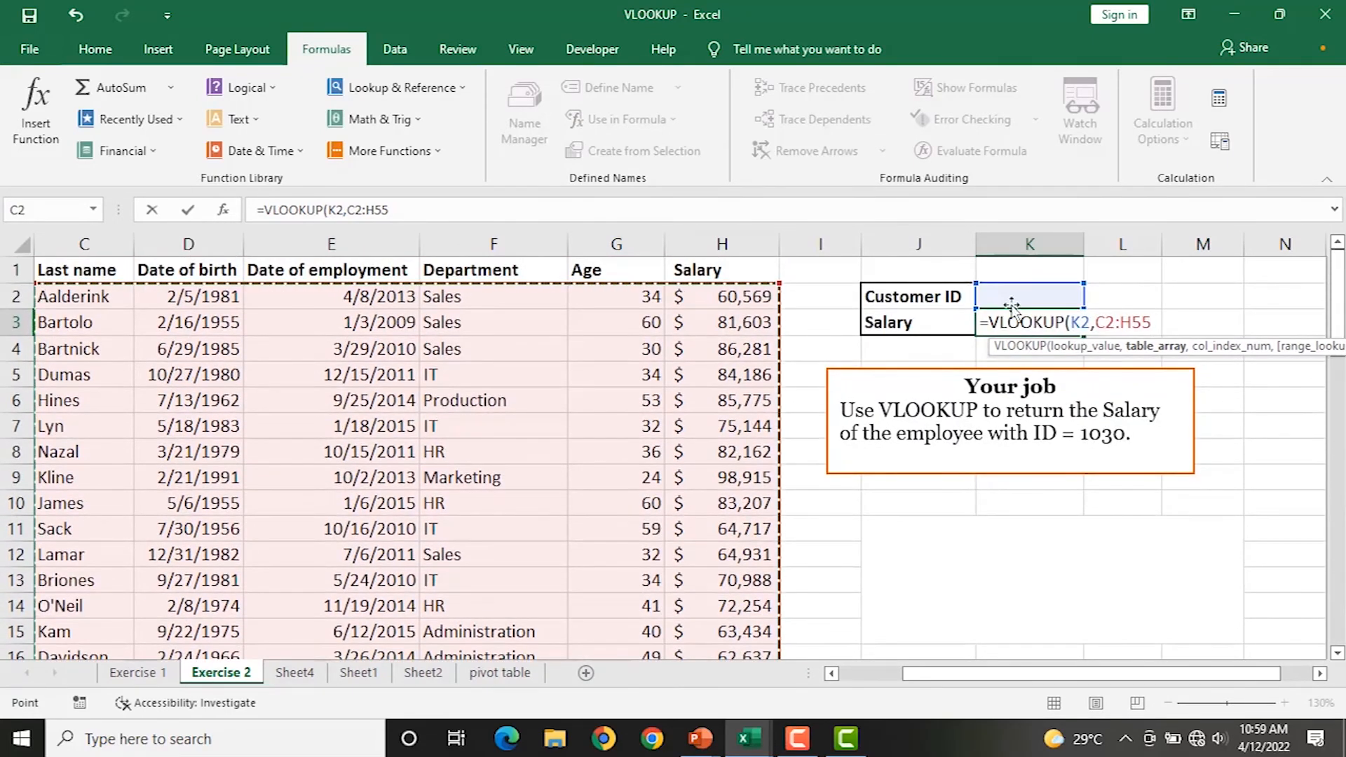
text(,)
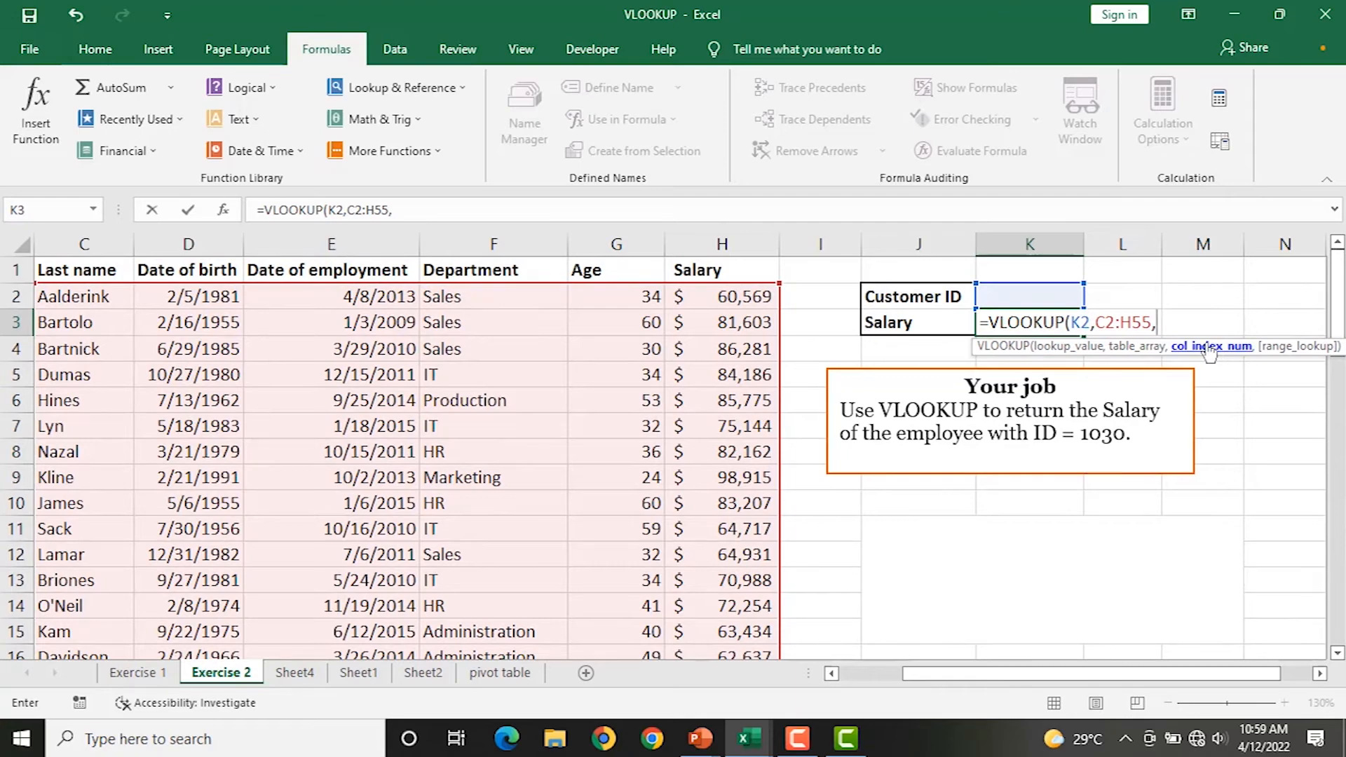
drag(940, 676, 877, 679)
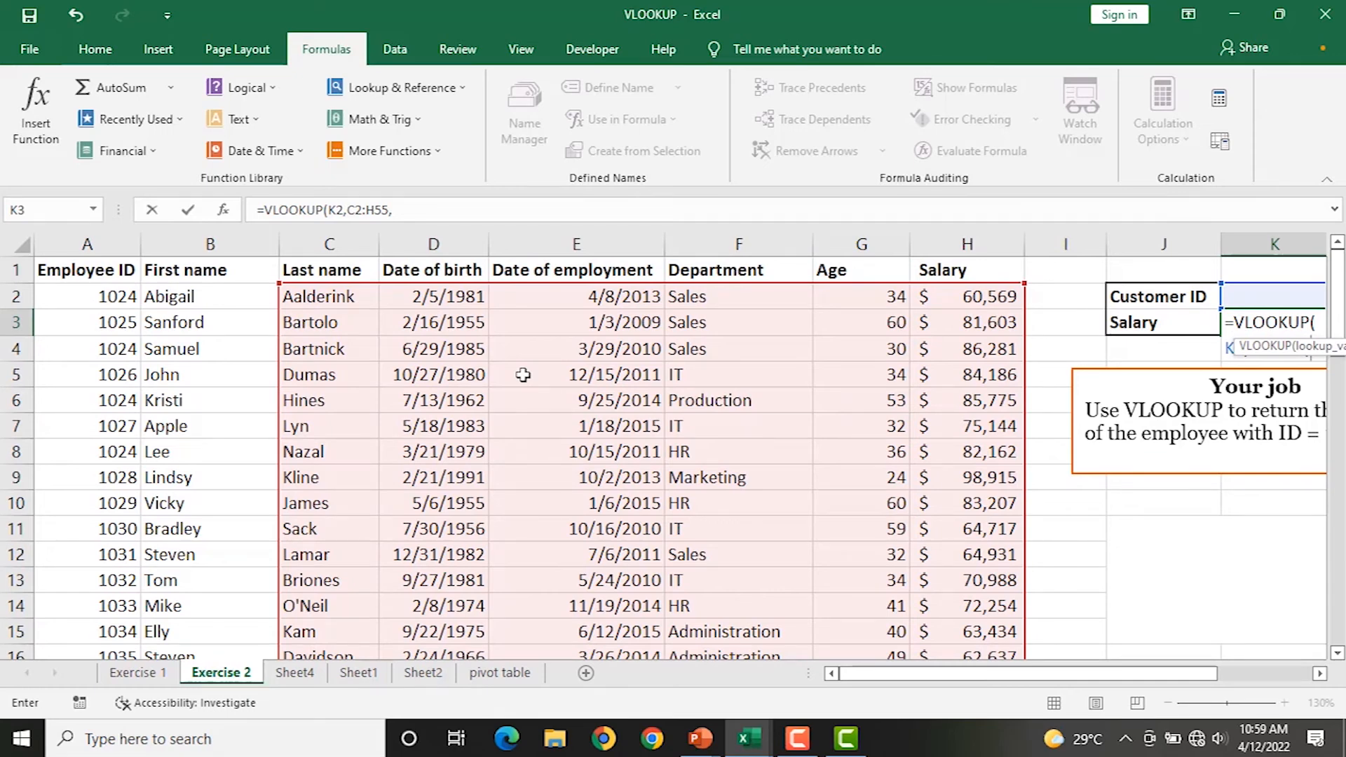
drag(1057, 679, 924, 655)
drag(991, 679, 1084, 680)
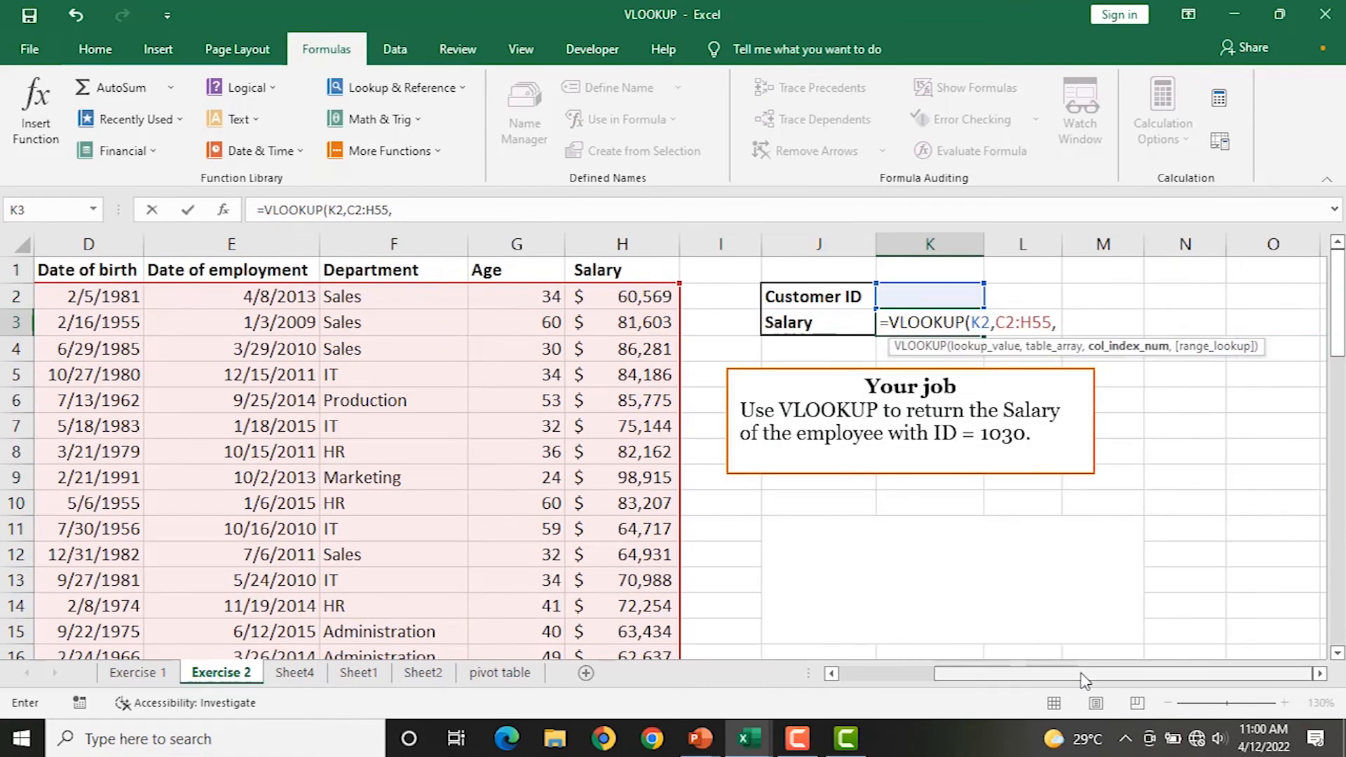
text(8,0)
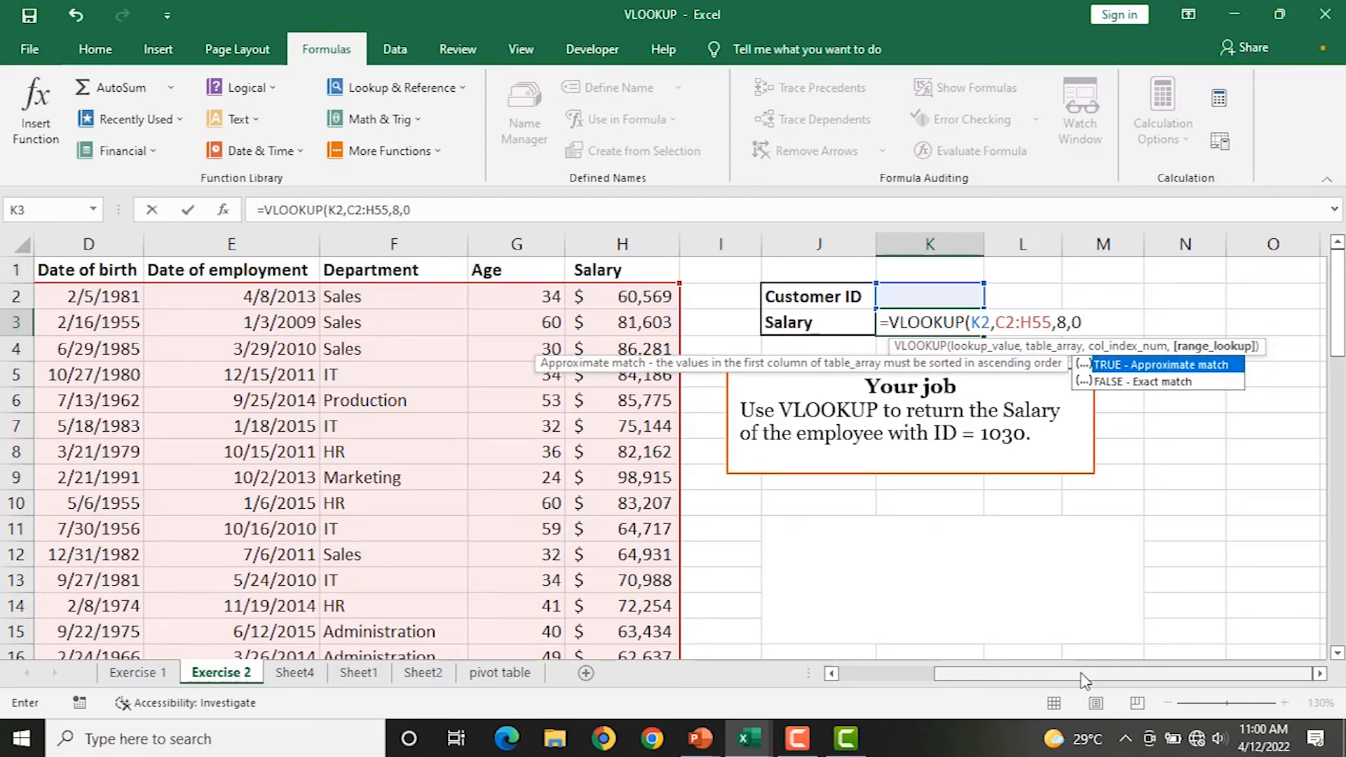
text())
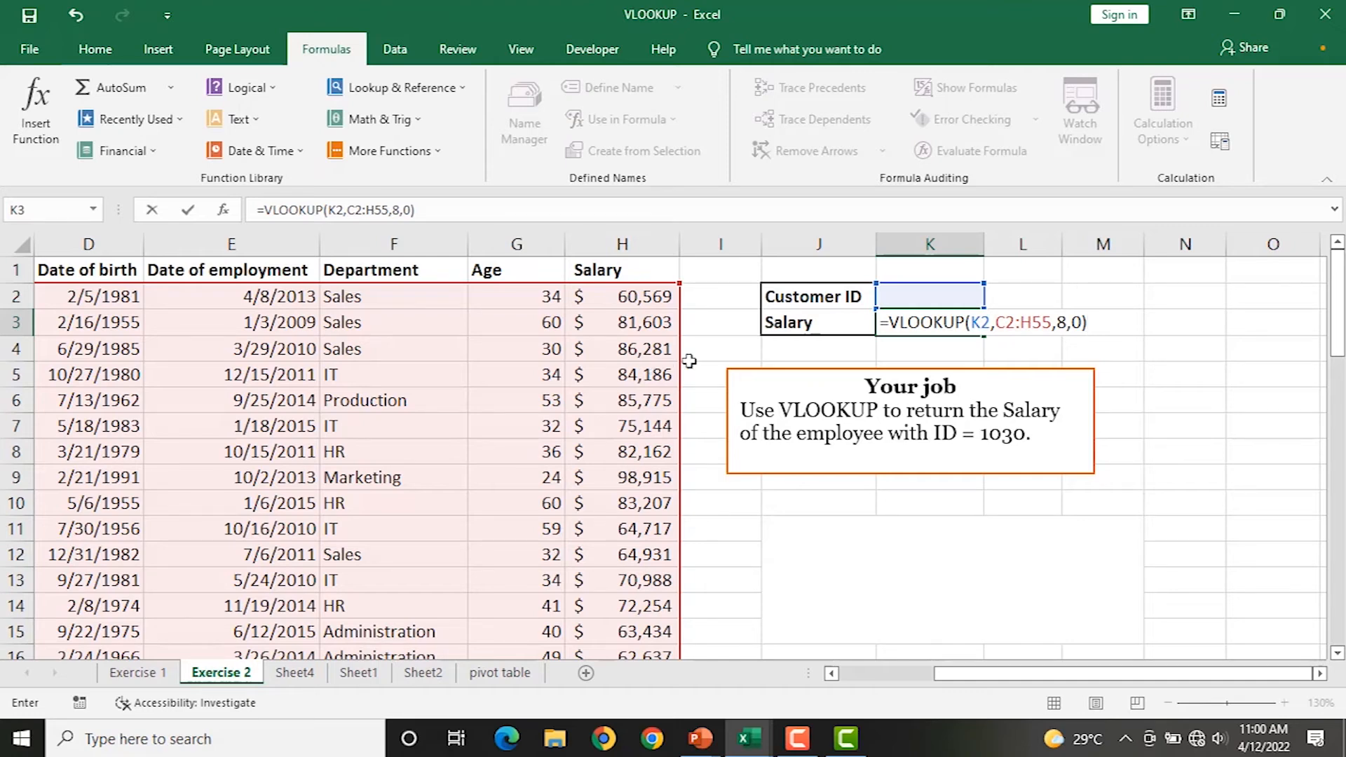
key(Return)
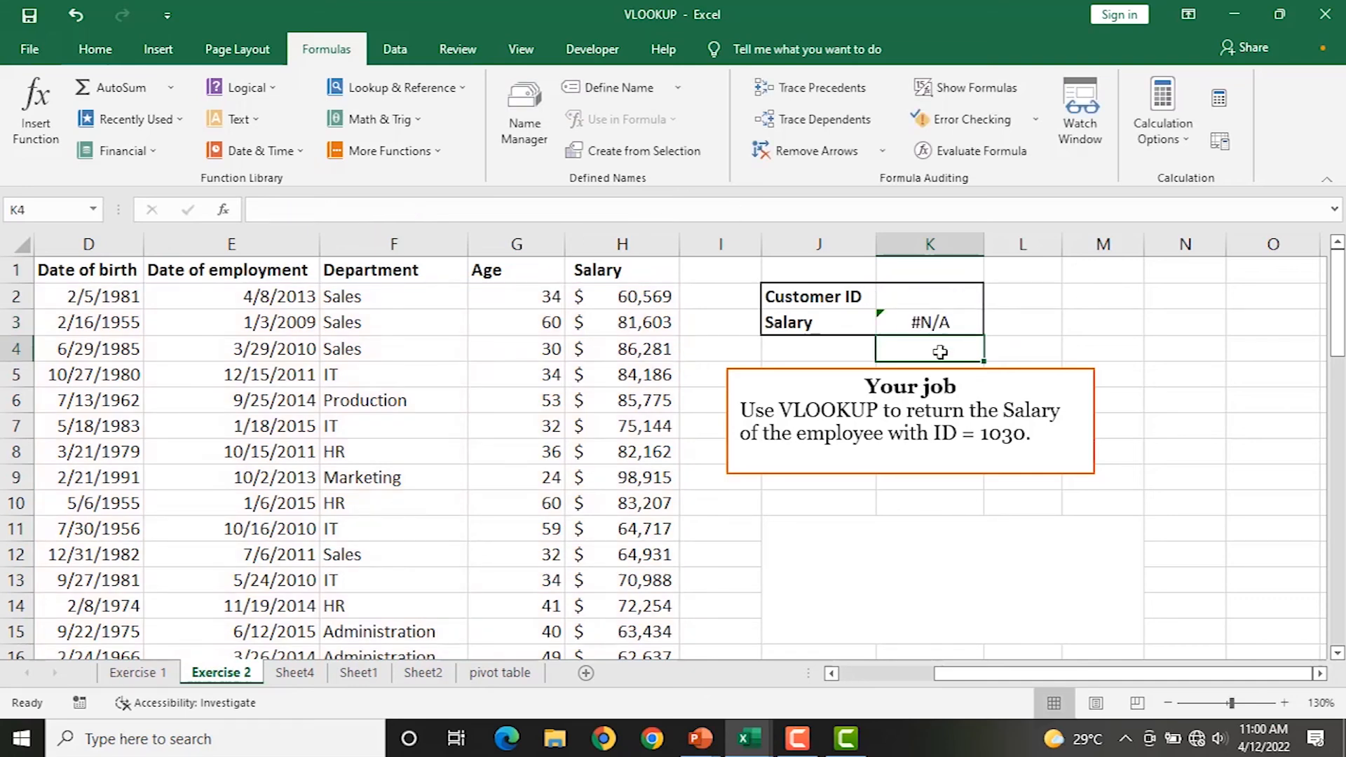
Enter 1024 as the Customer ID in K2 and check the K3 lookup formula.
click(933, 324)
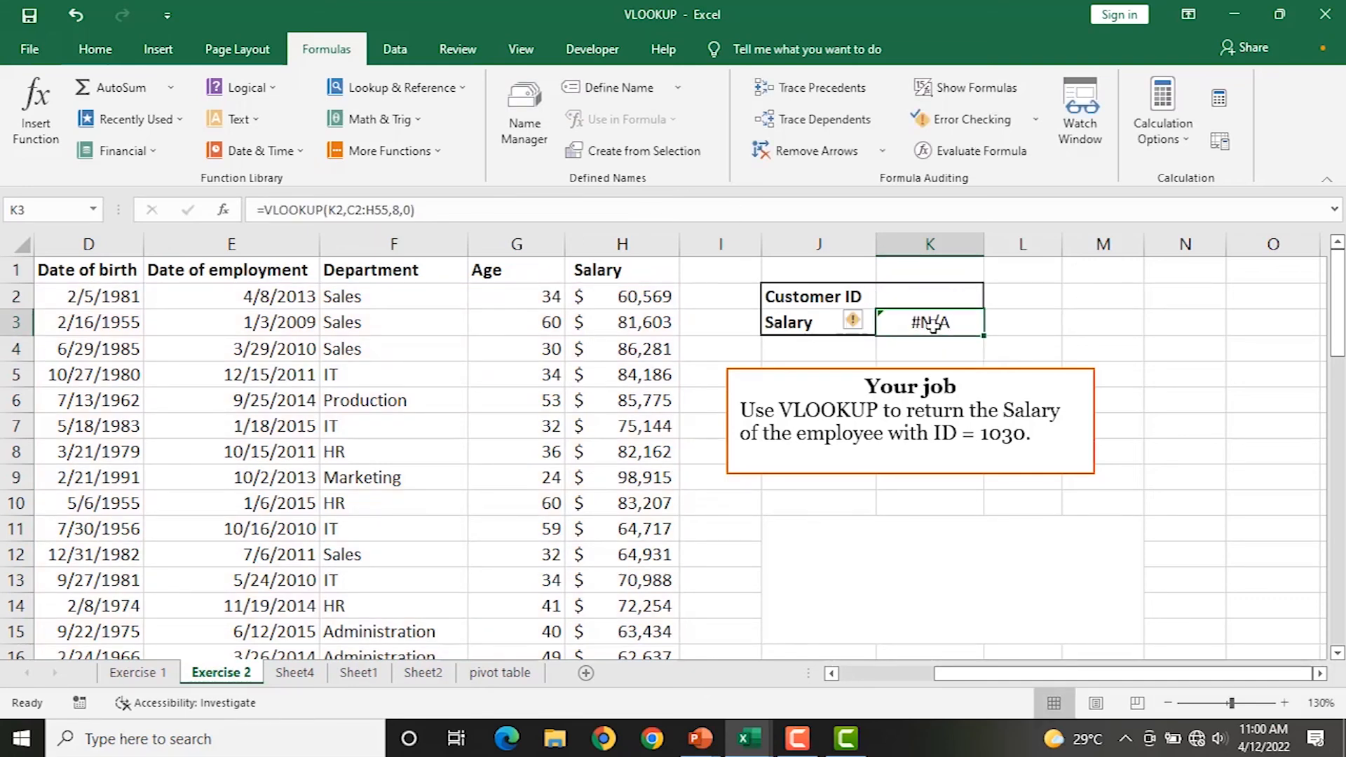
drag(1012, 675, 912, 674)
click(912, 296)
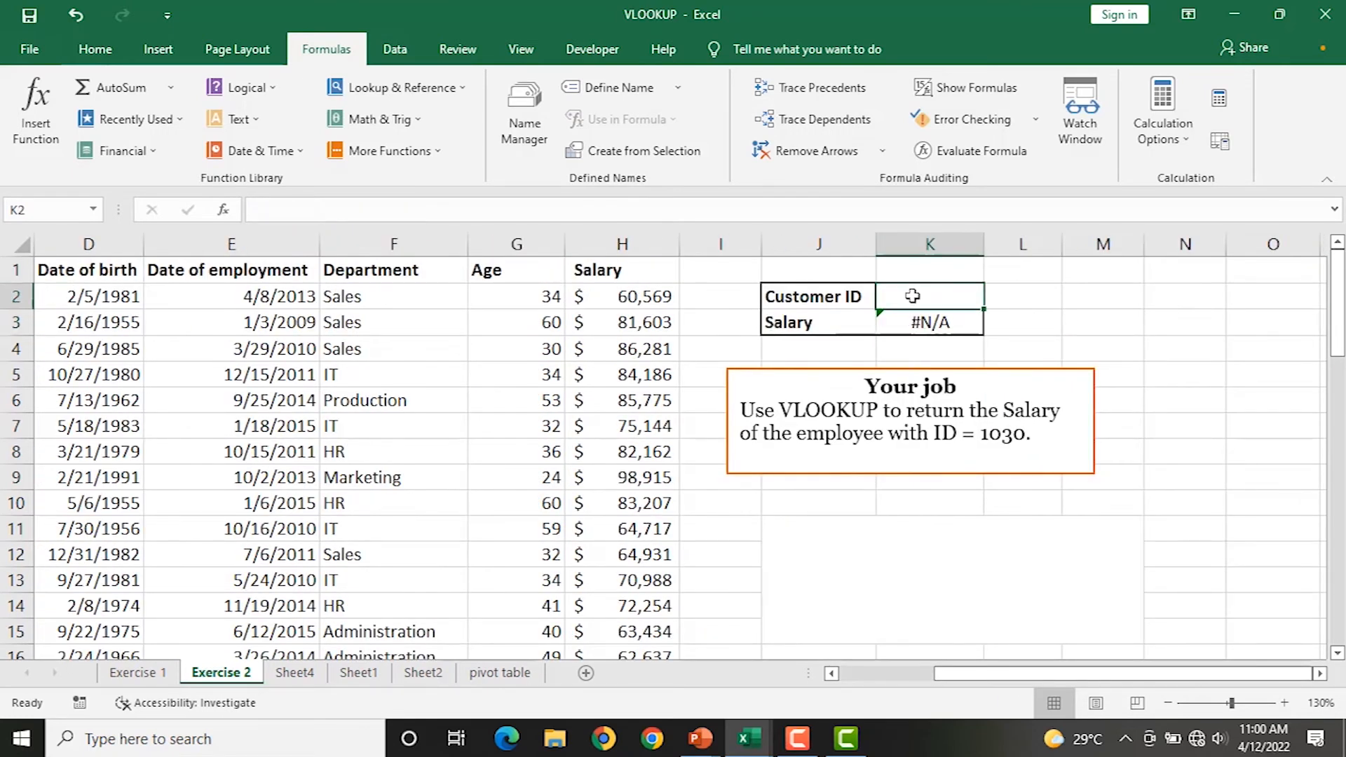
text(10)
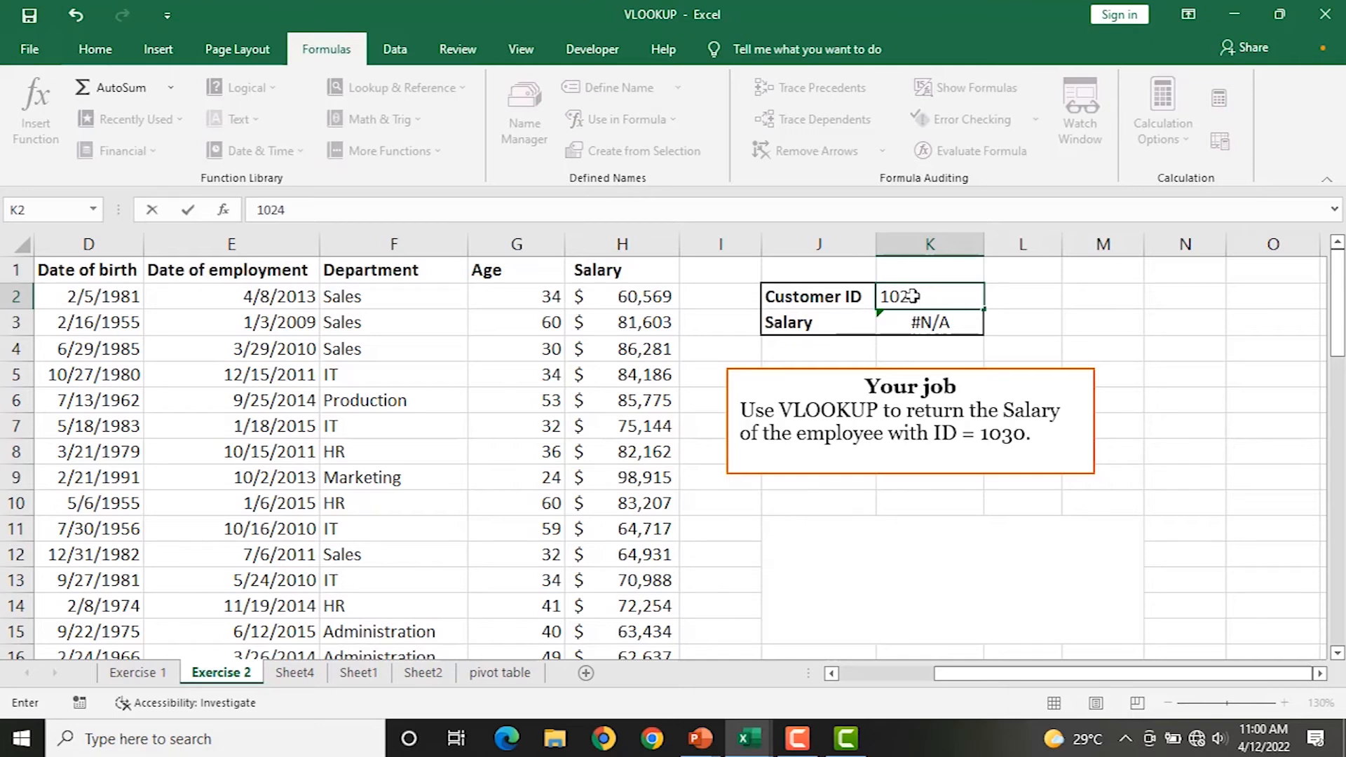
text(24)
key(Return)
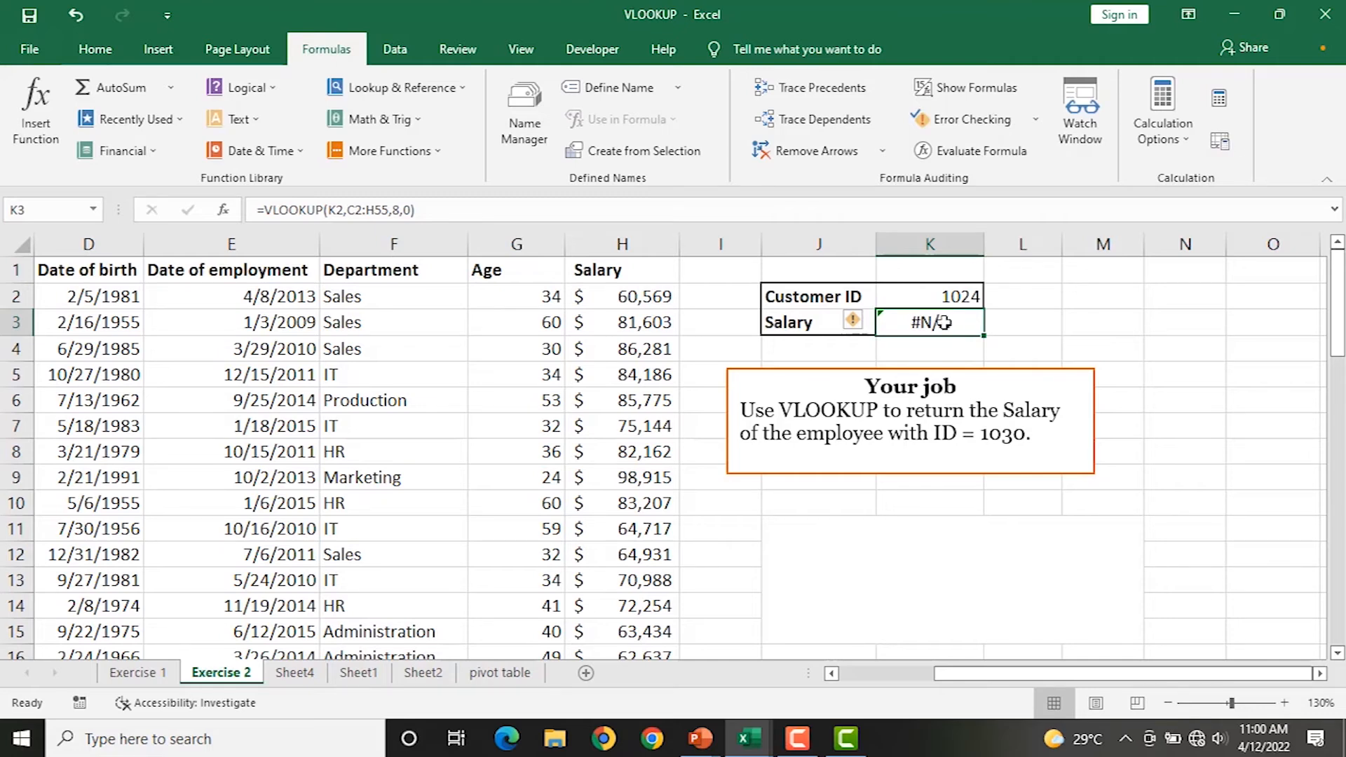
click(929, 297)
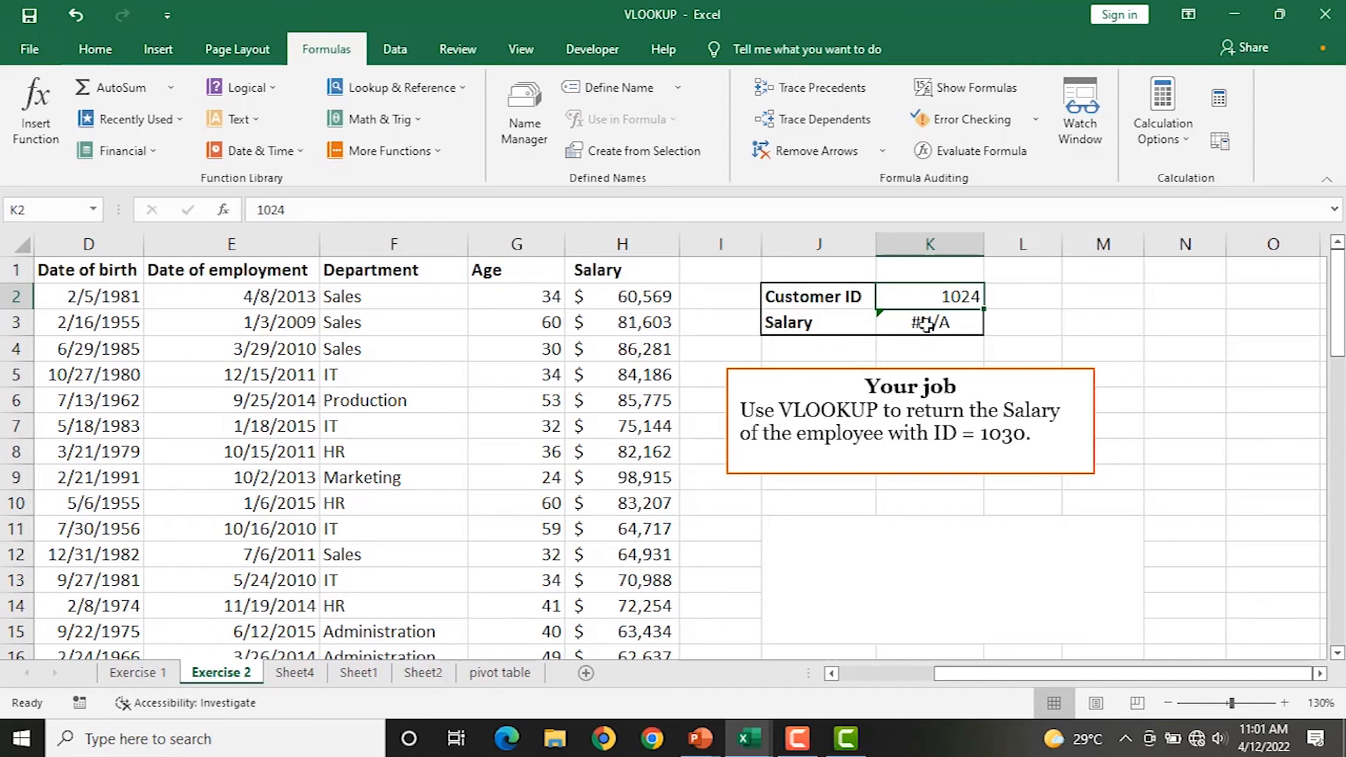
click(930, 322)
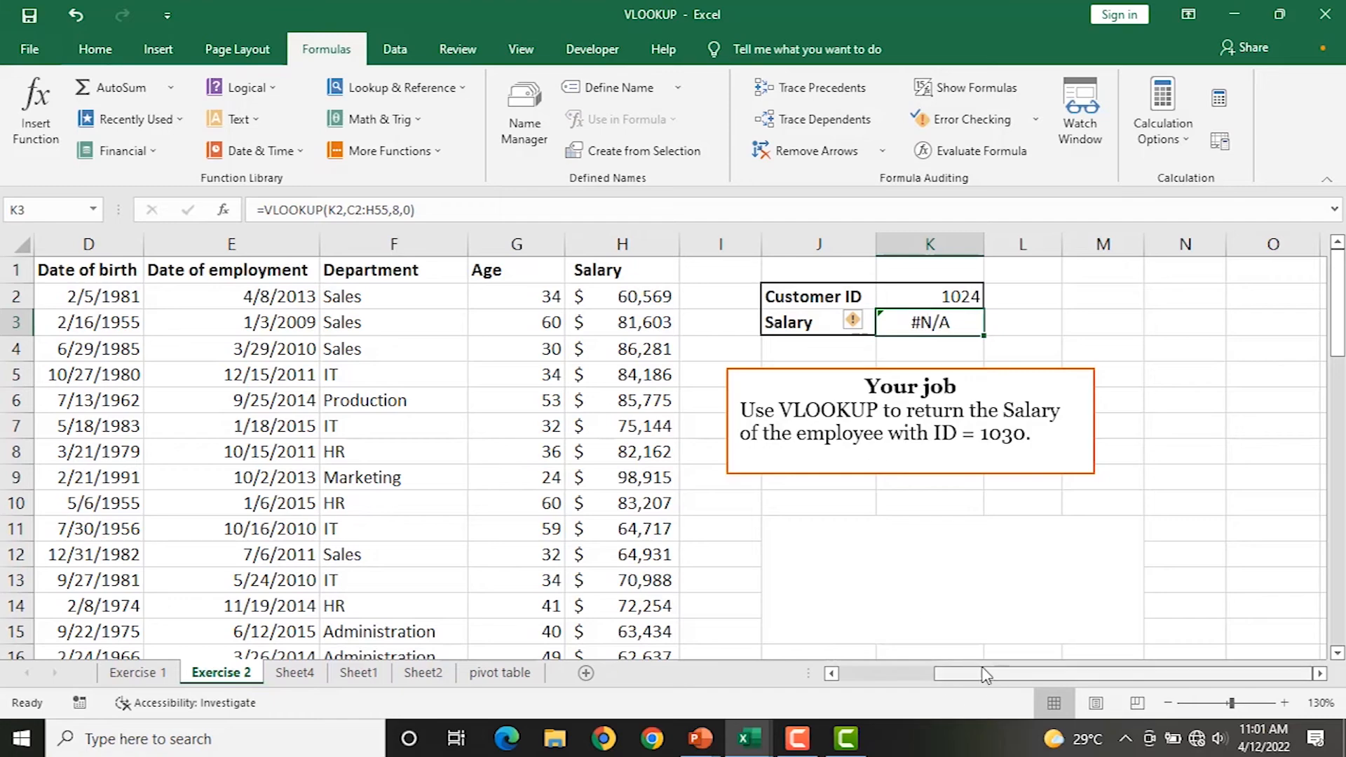
drag(982, 679, 940, 676)
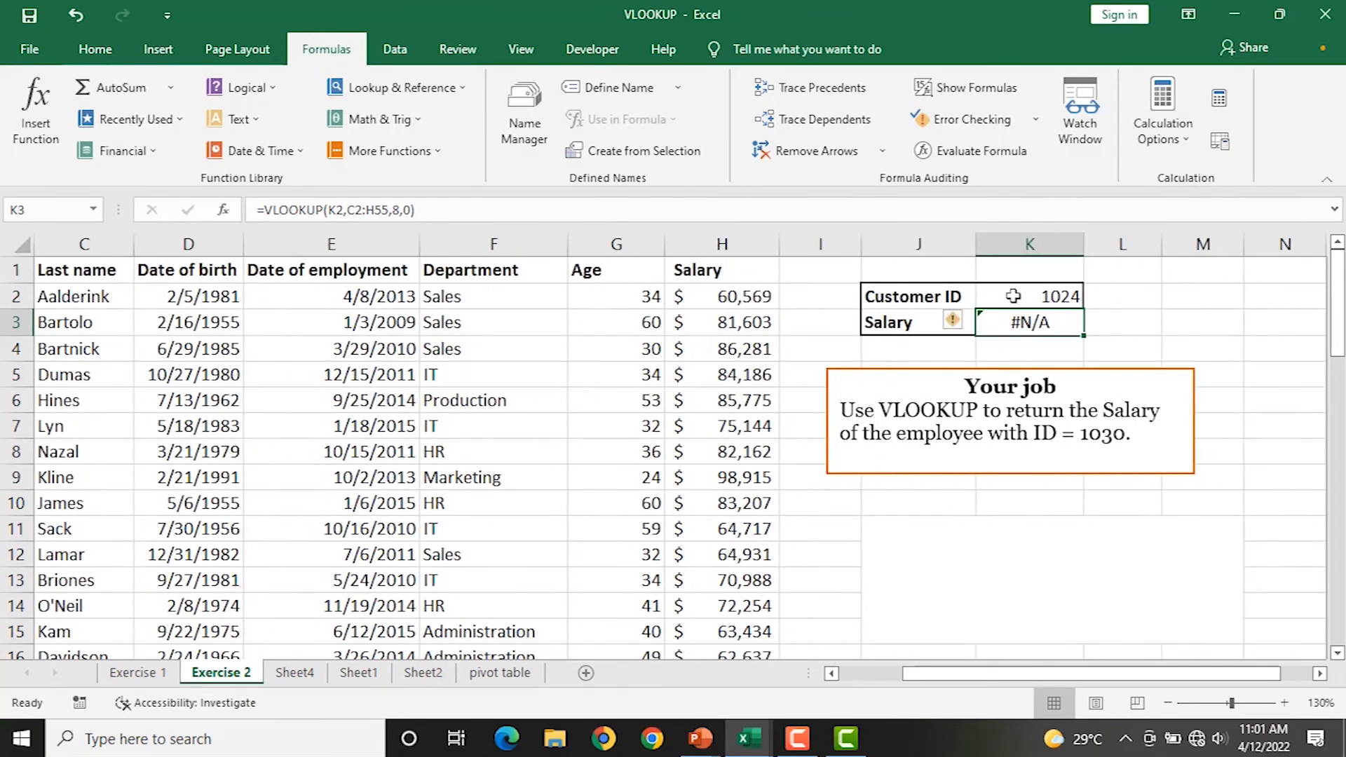
Change the Customer ID in K2 to 1025 and recheck K3, still showing #N/A.
click(1013, 296)
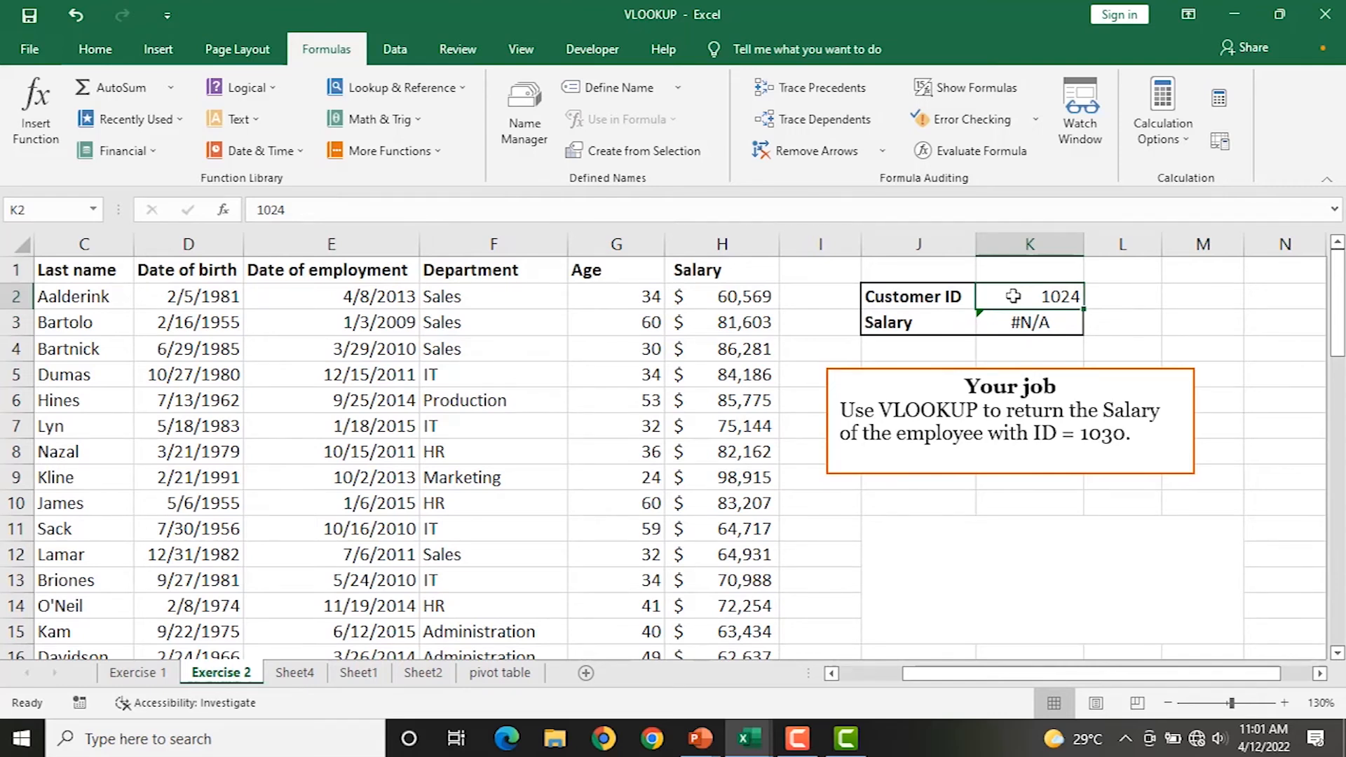
mouse_move(925, 675)
mouse_down()
mouse_move(833, 674)
mouse_move(904, 677)
mouse_up()
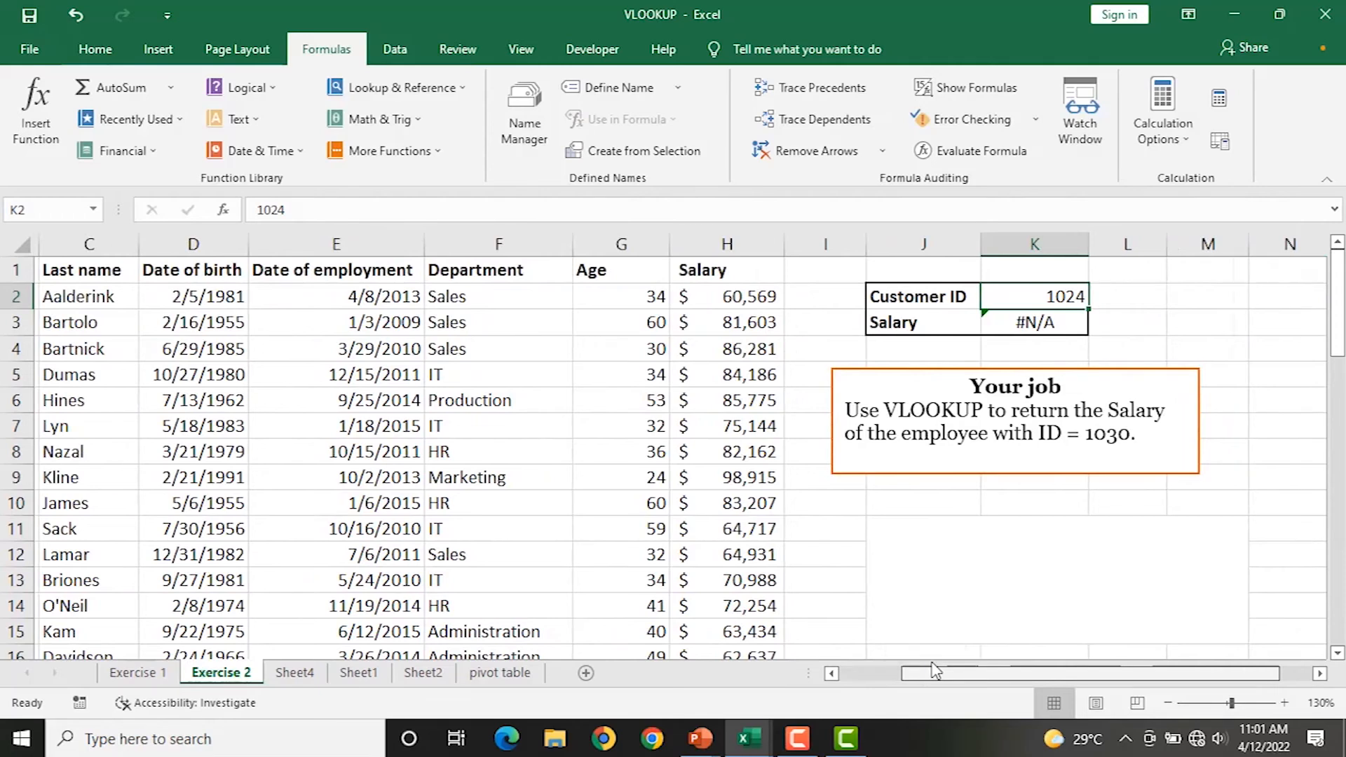
text(1)
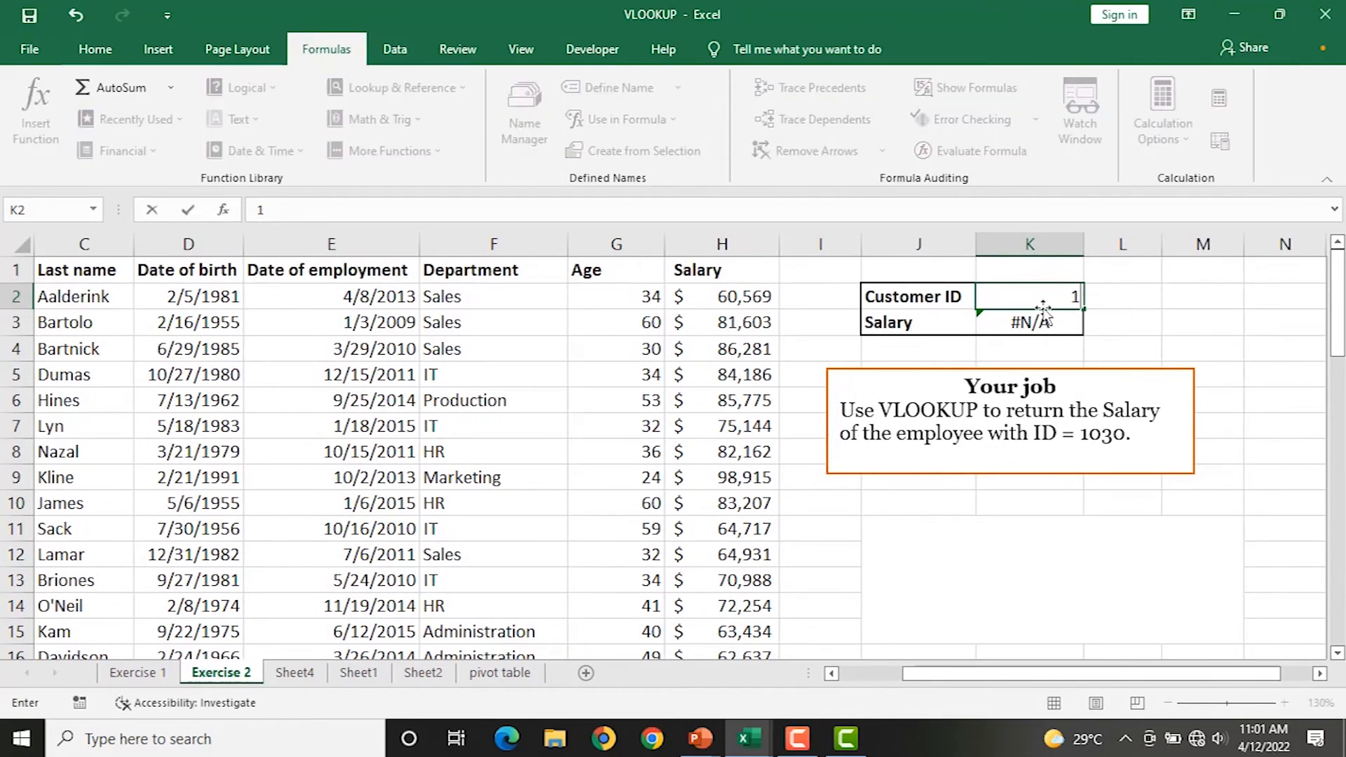
text(025)
click(1155, 351)
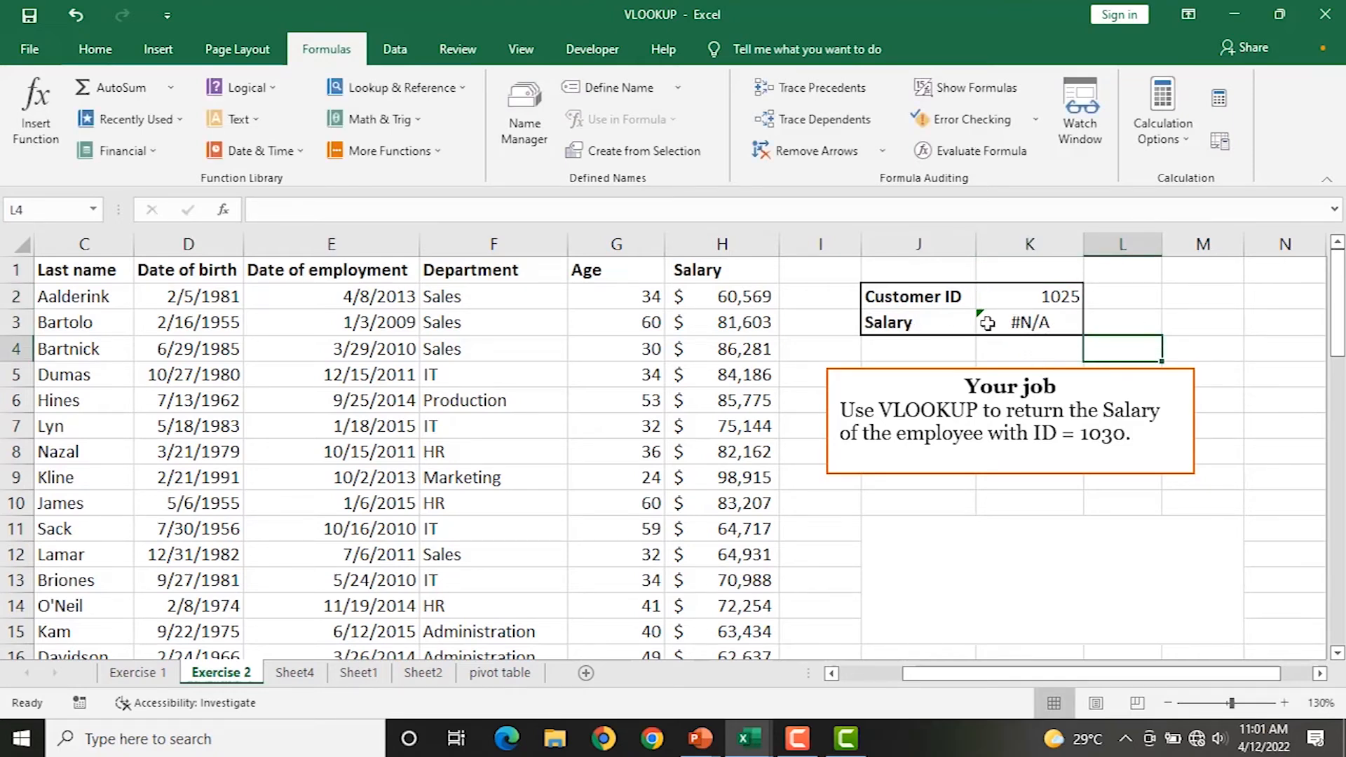
click(1010, 324)
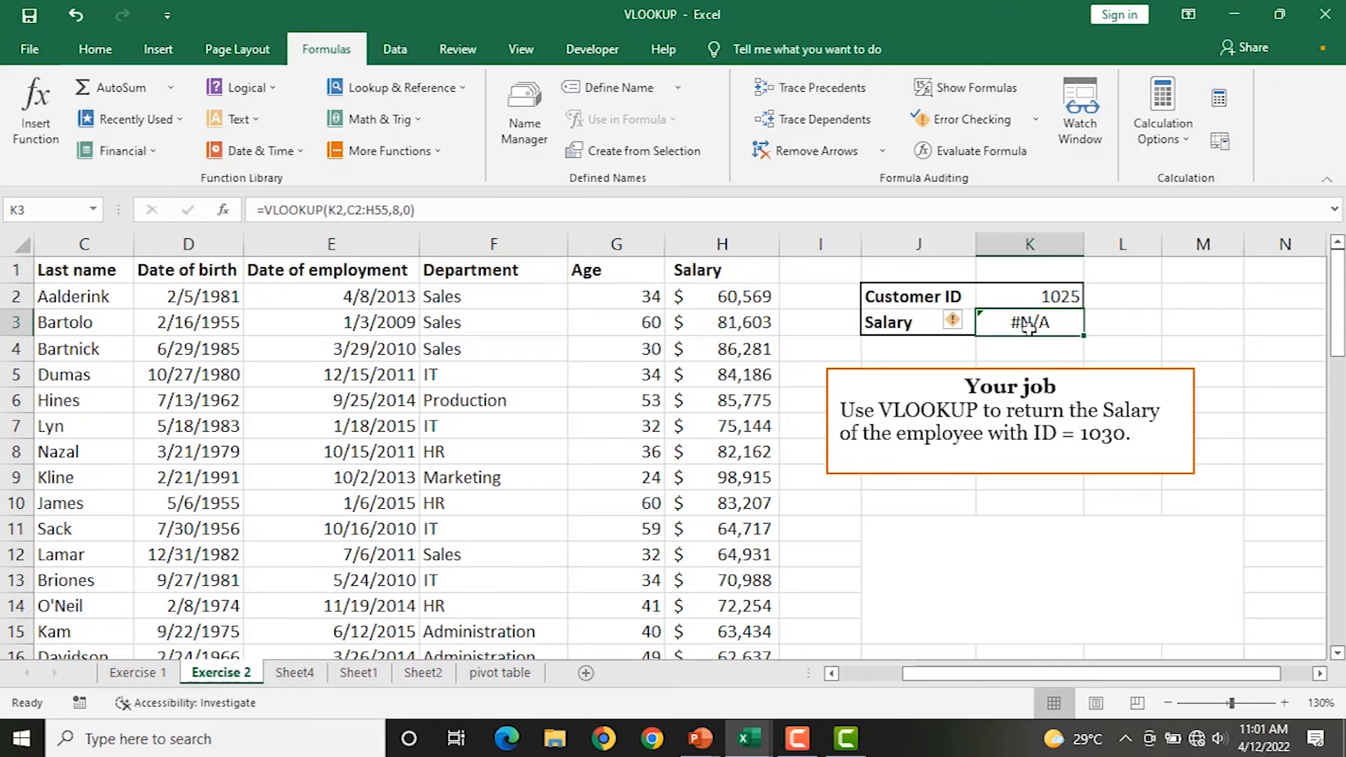
Change the K3 VLOOKUP table range from C2:H55 to A2:H55, returning 81,603 for ID 1025.
double_click(1020, 323)
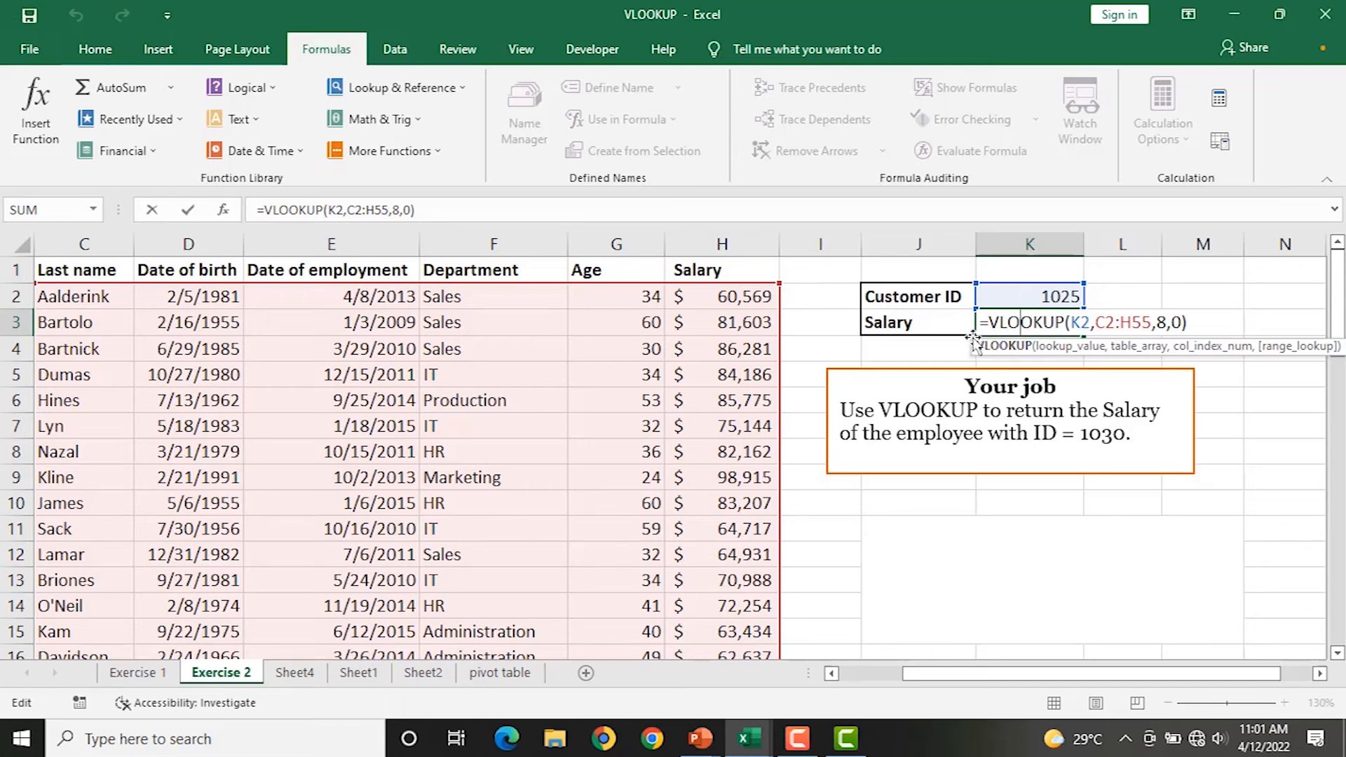
drag(1038, 679, 932, 670)
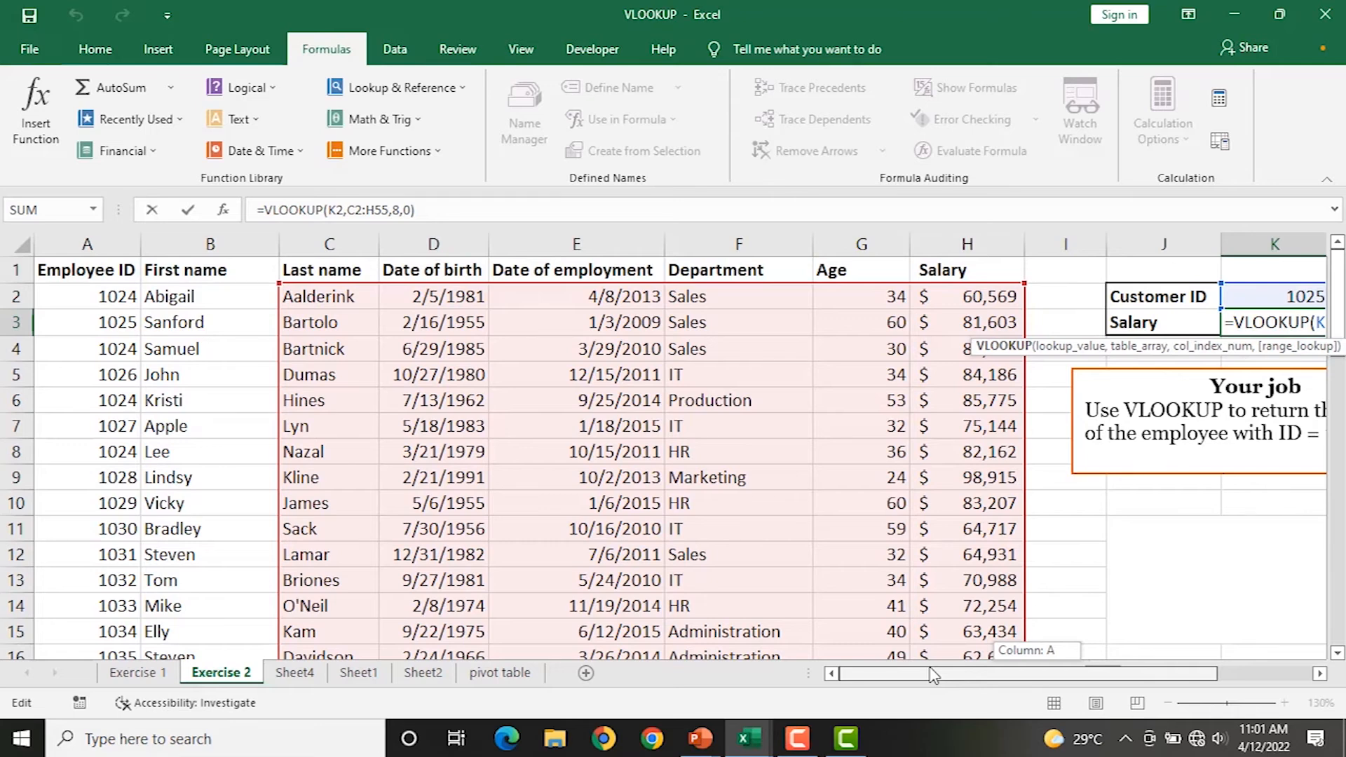
drag(933, 674, 996, 673)
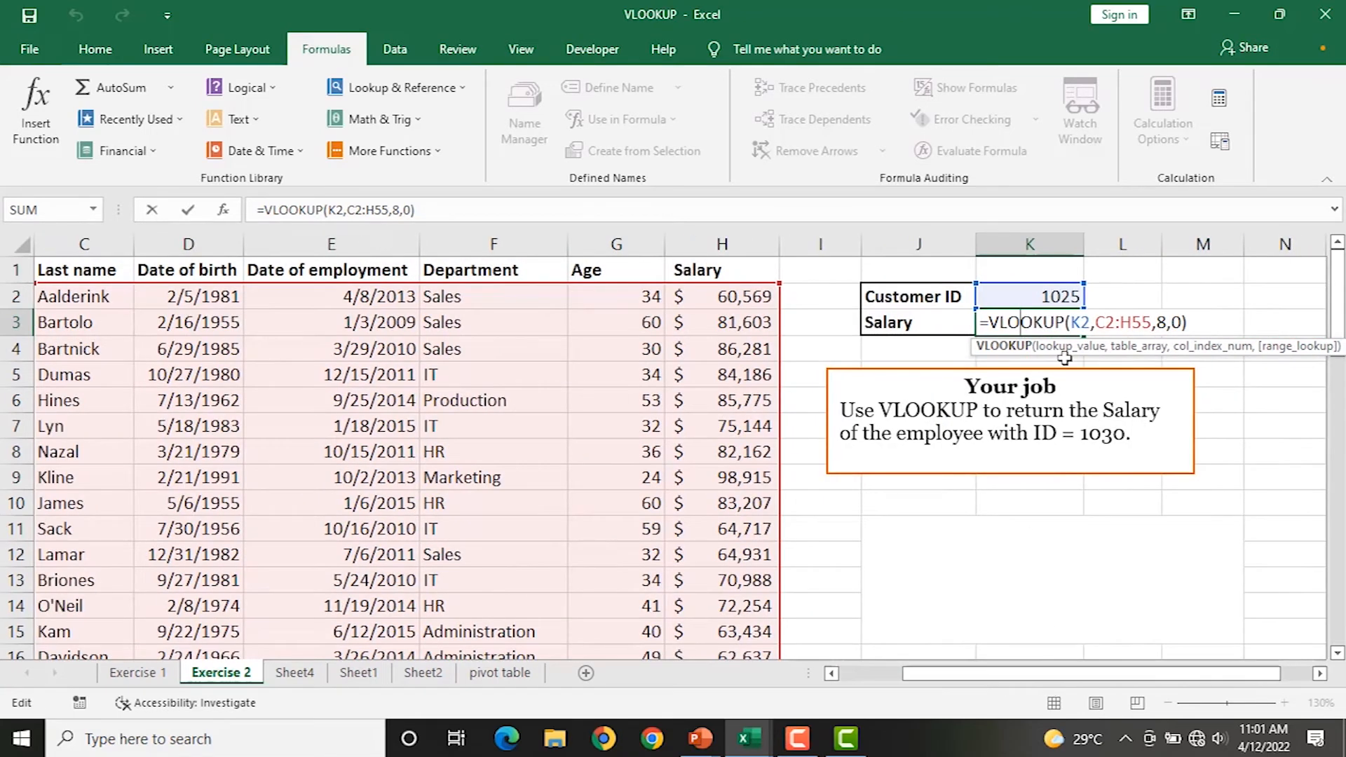
click(1147, 323)
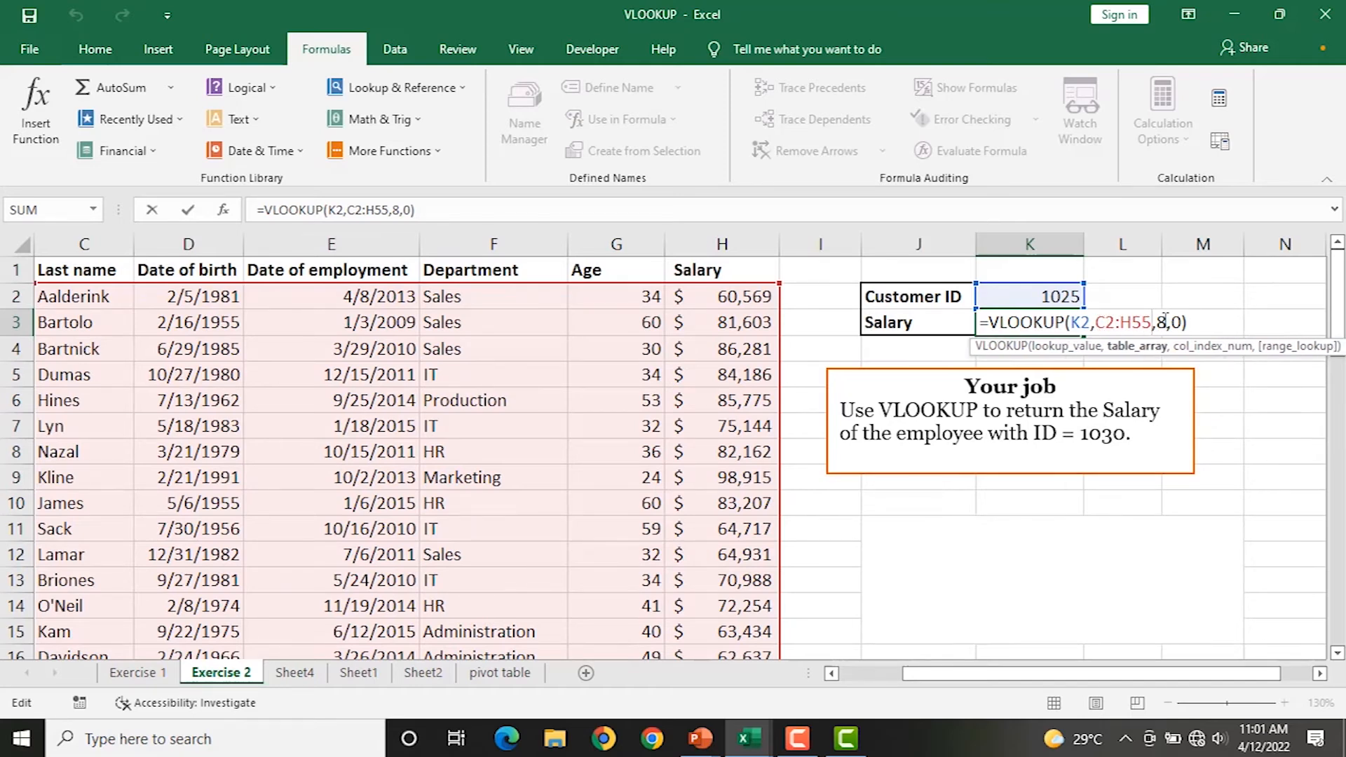
key(BackSpace)
key(BackSpace)
key(BackSpace)
key(BackSpace)
key(BackSpace)
key(BackSpace)
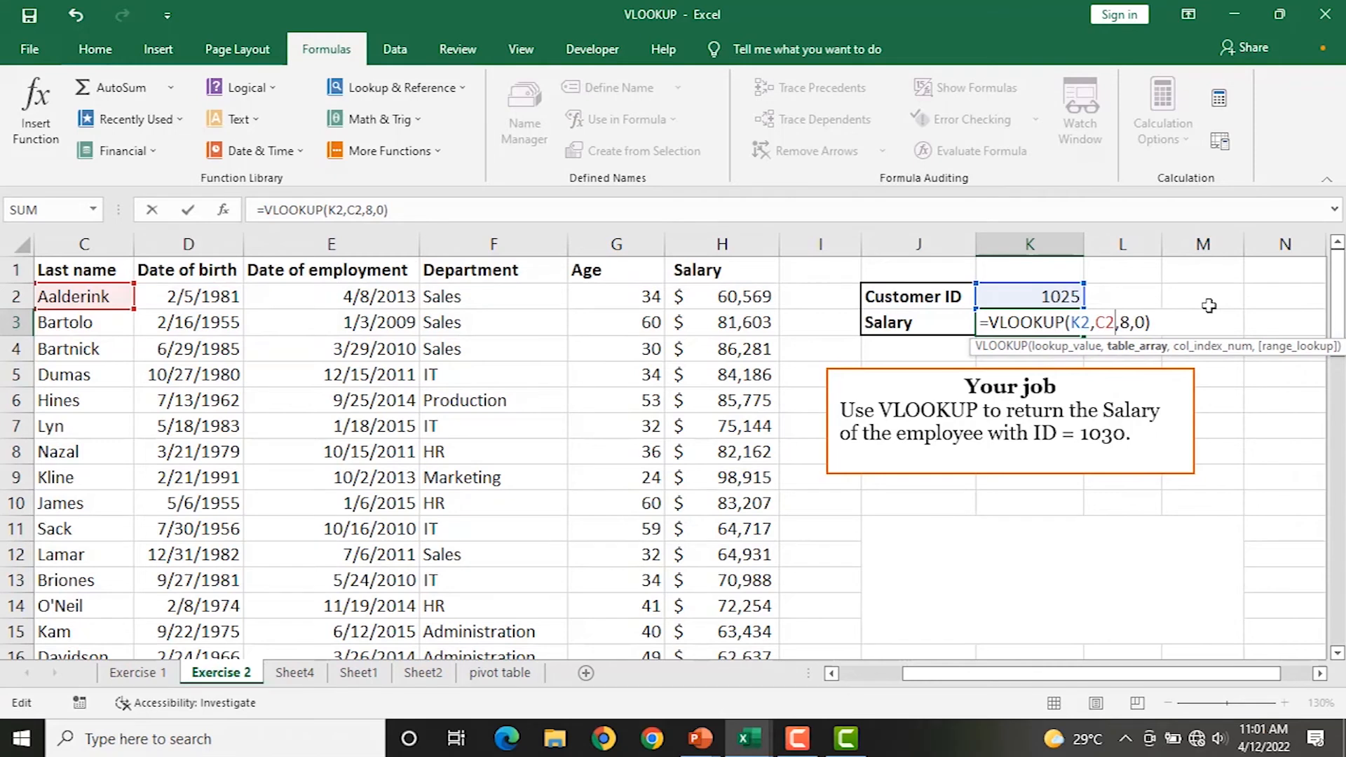
drag(950, 674, 888, 674)
drag(82, 297, 978, 604)
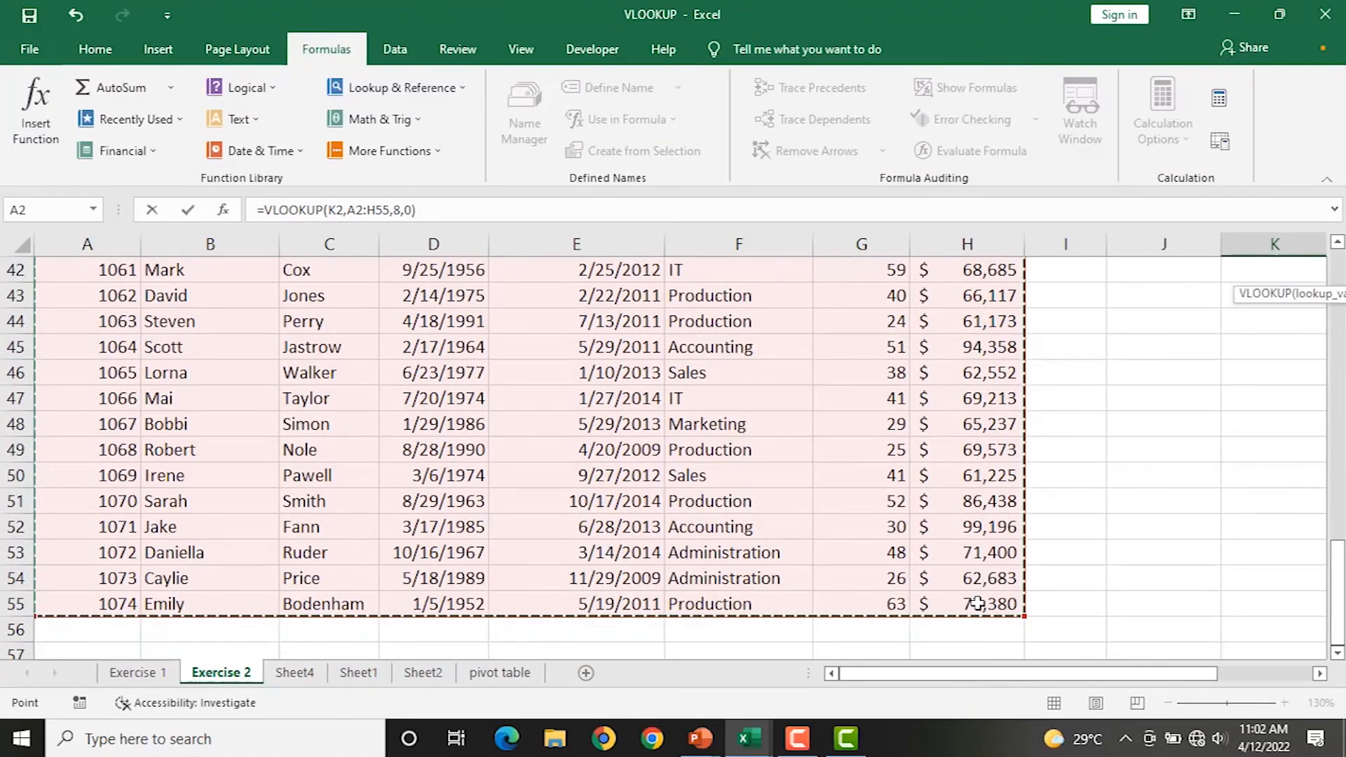
scroll(1073, 395, up, 6)
scroll(1064, 397, up, 8)
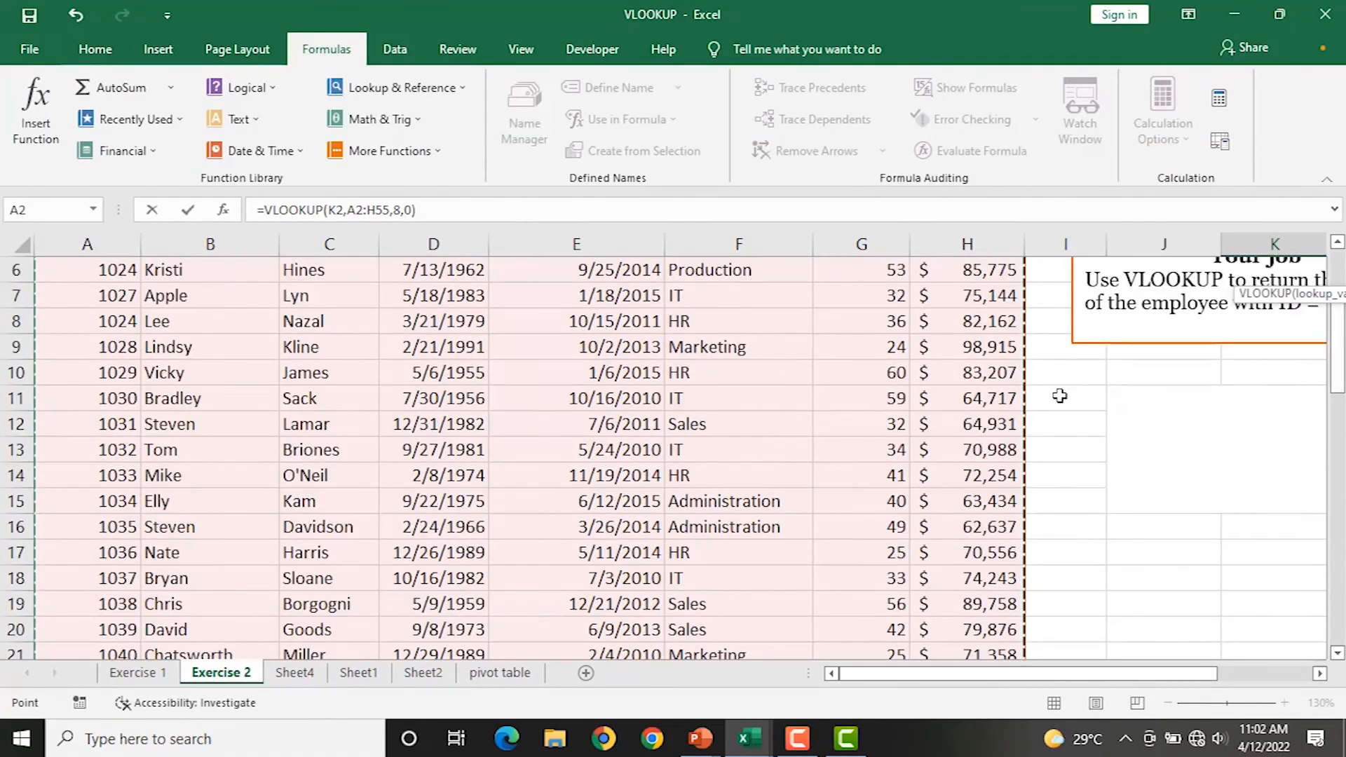
drag(1080, 679, 1143, 677)
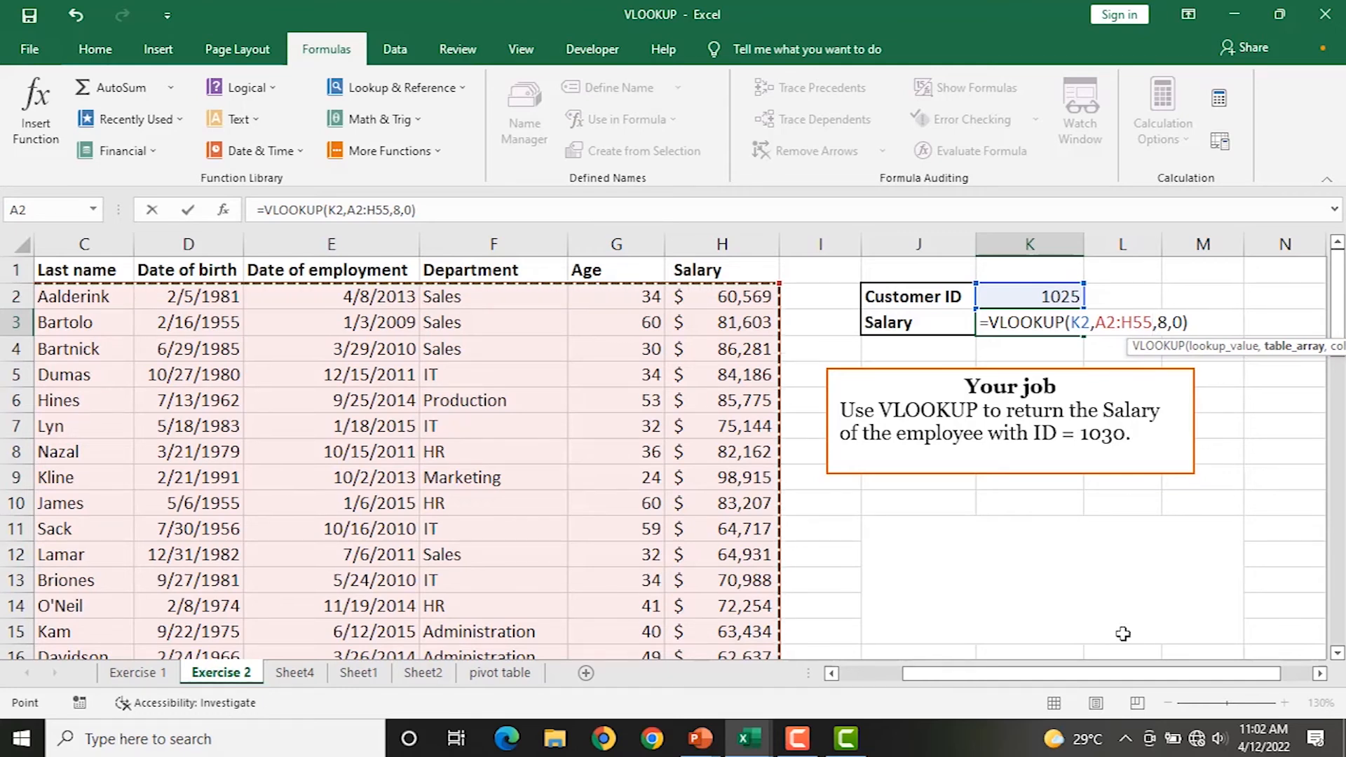
key(Return)
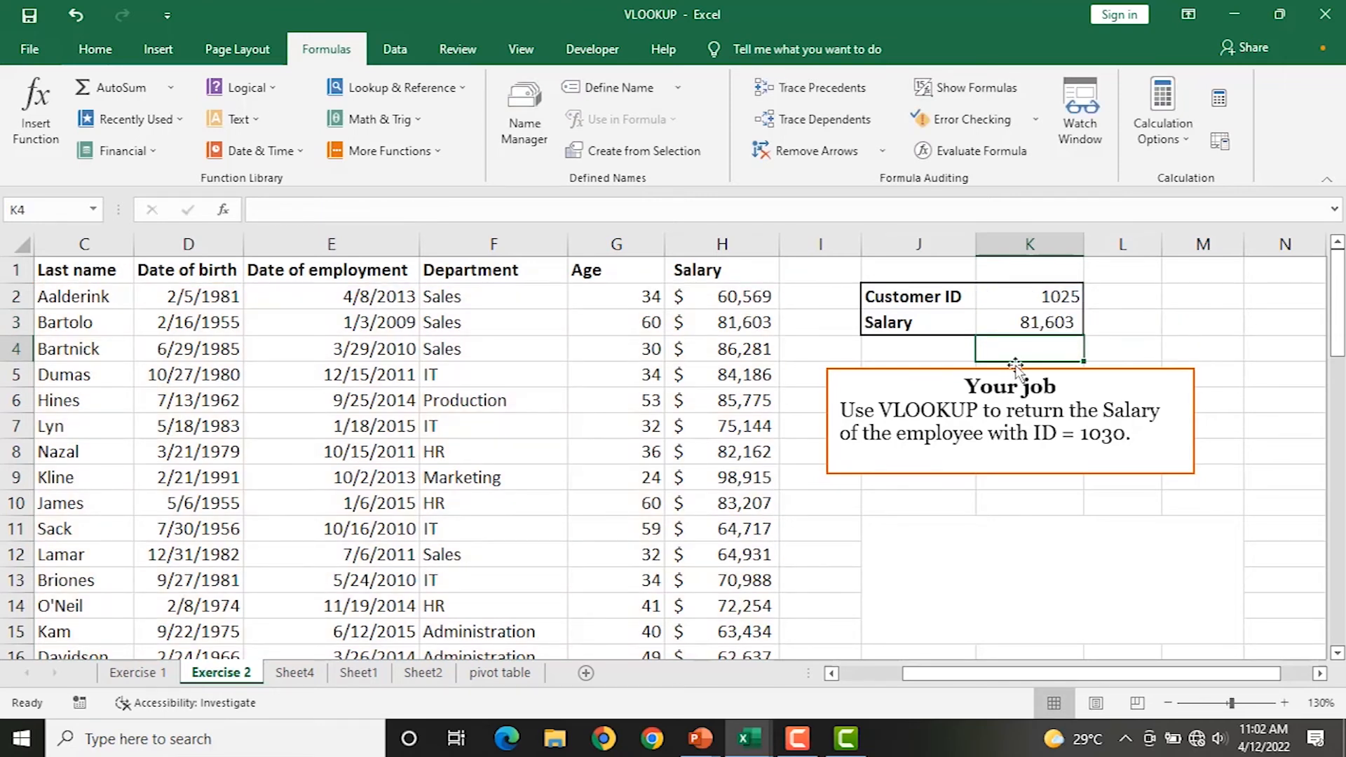
Enter Customer ID 1024 in K2 to test the salary lookup.
click(1015, 303)
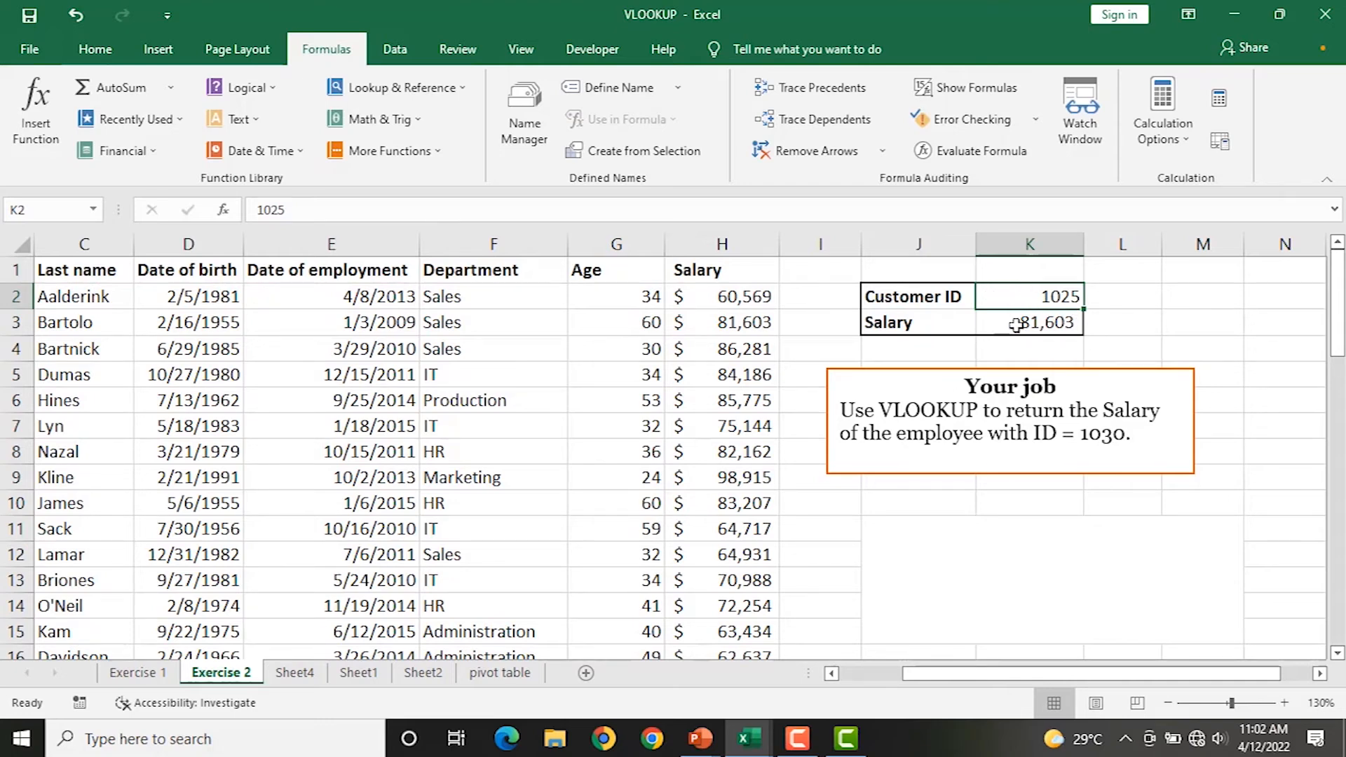
click(1006, 322)
click(1022, 300)
text(1024)
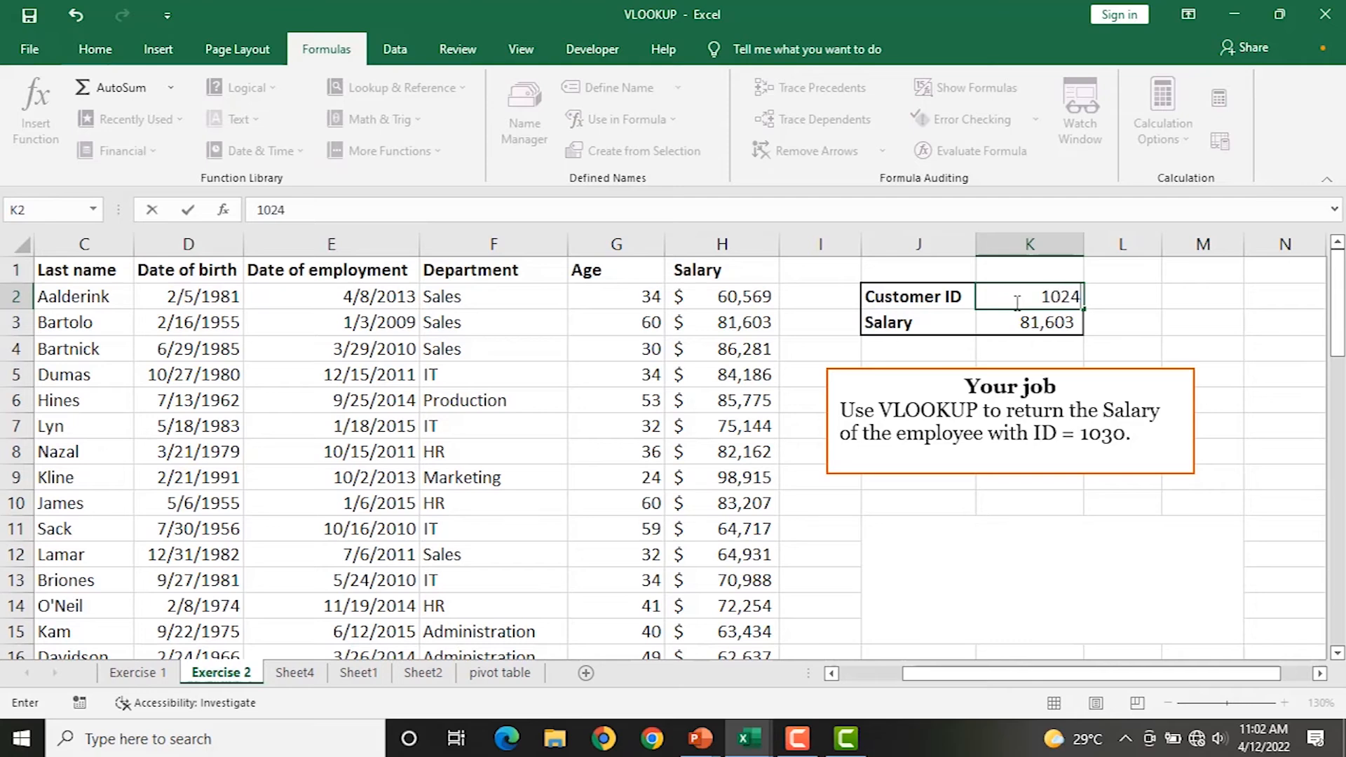
click(1127, 350)
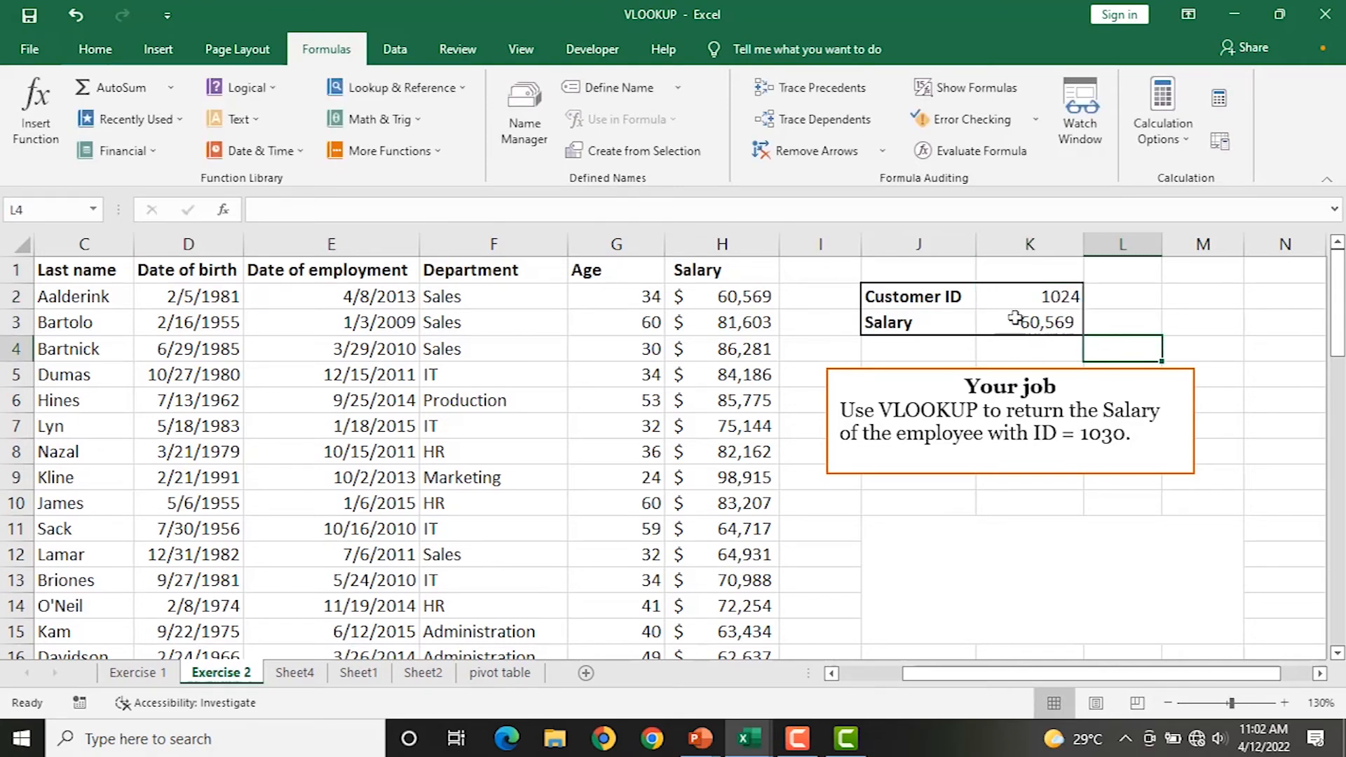
Change the ID in K2 to 1027, yielding salary 75,144, and review the K3 formula.
click(1028, 300)
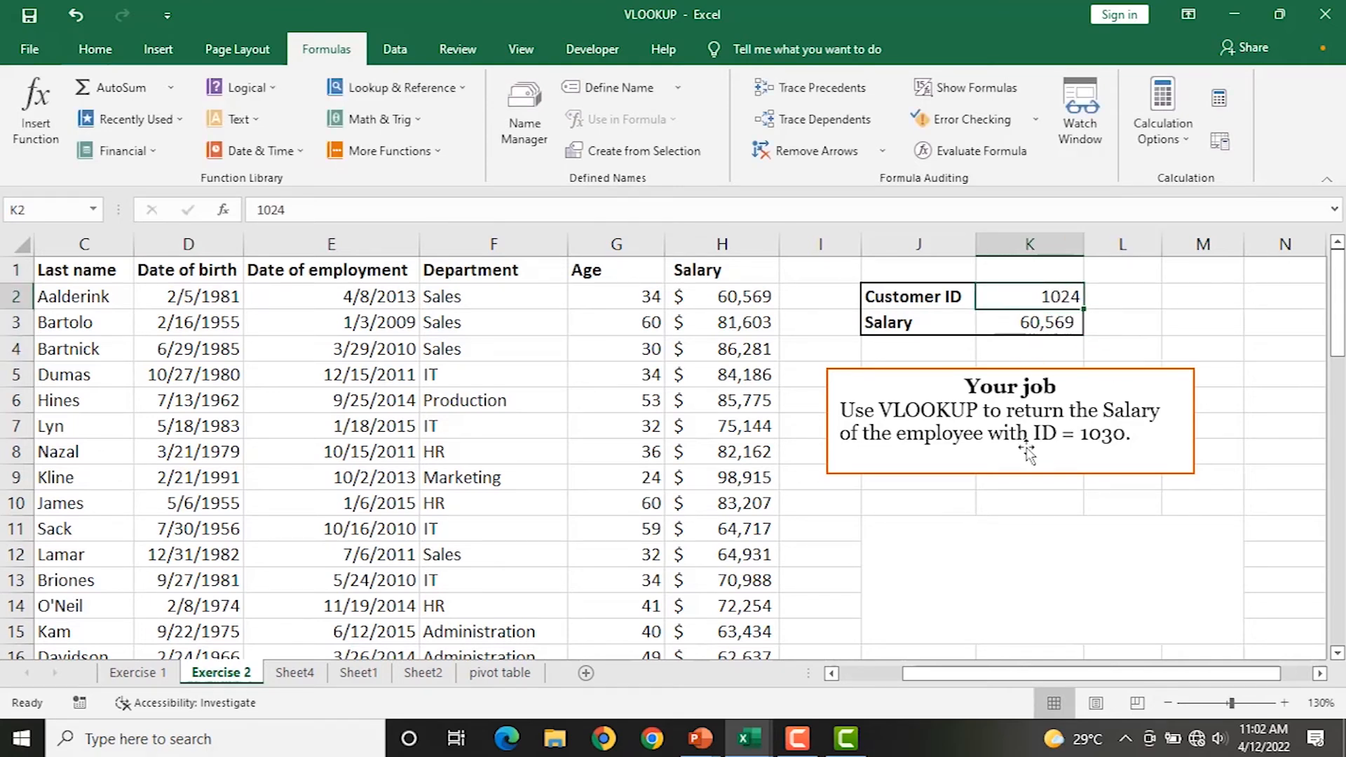
text(10)
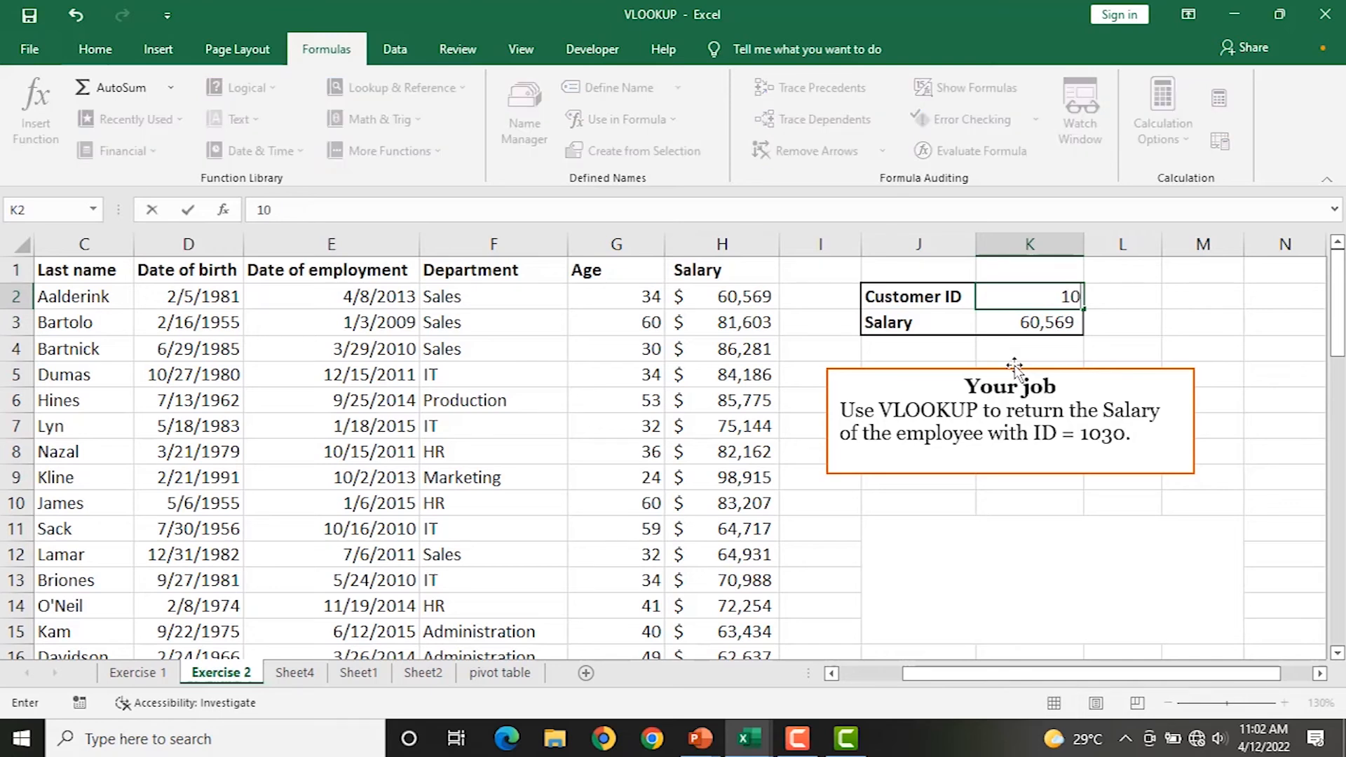
text(27)
click(1182, 317)
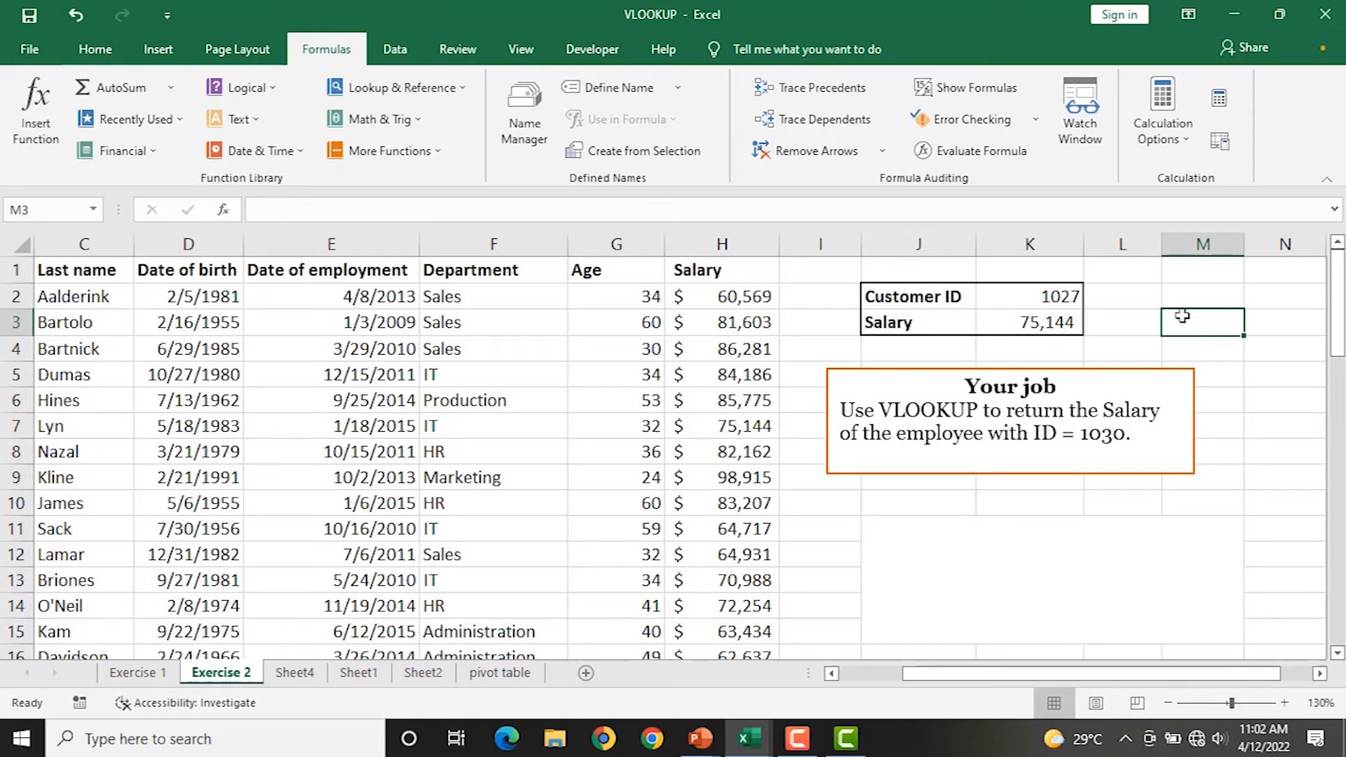
click(1024, 312)
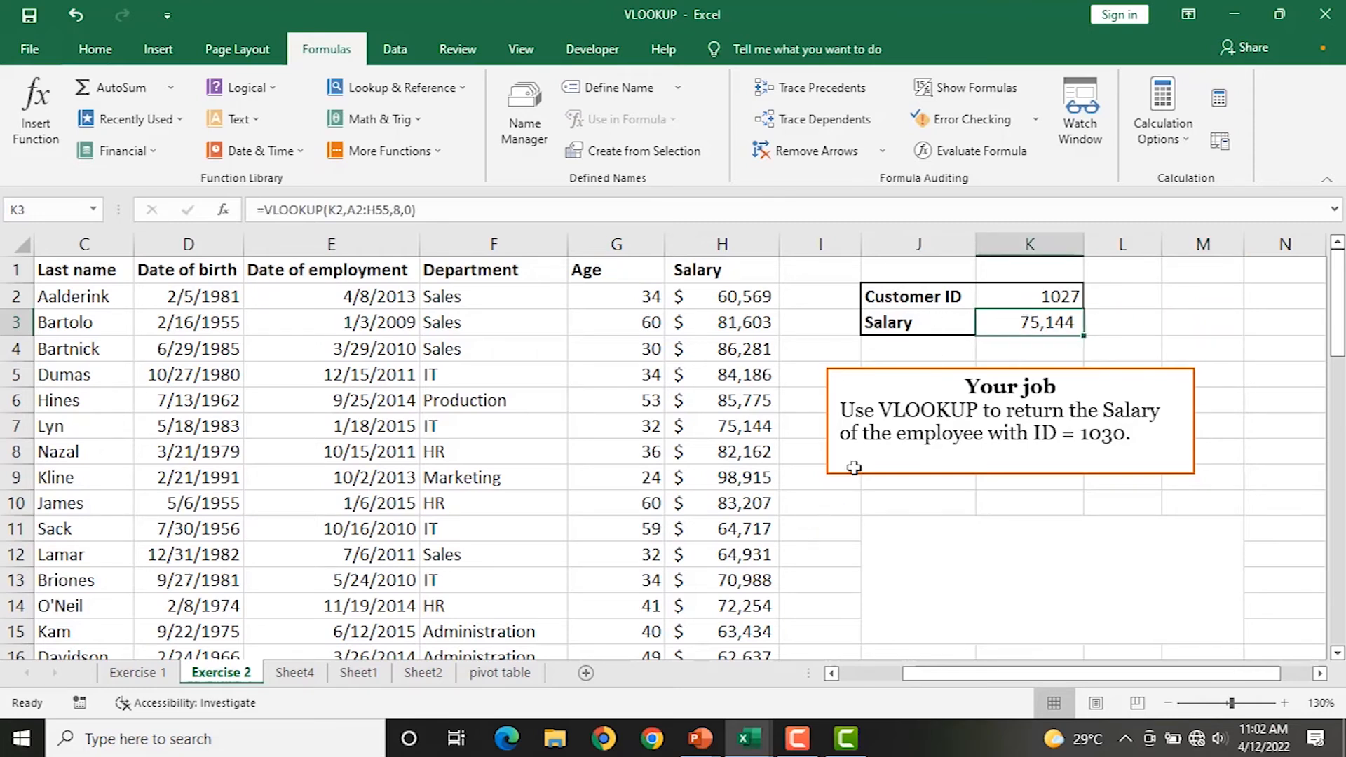
double_click(1012, 327)
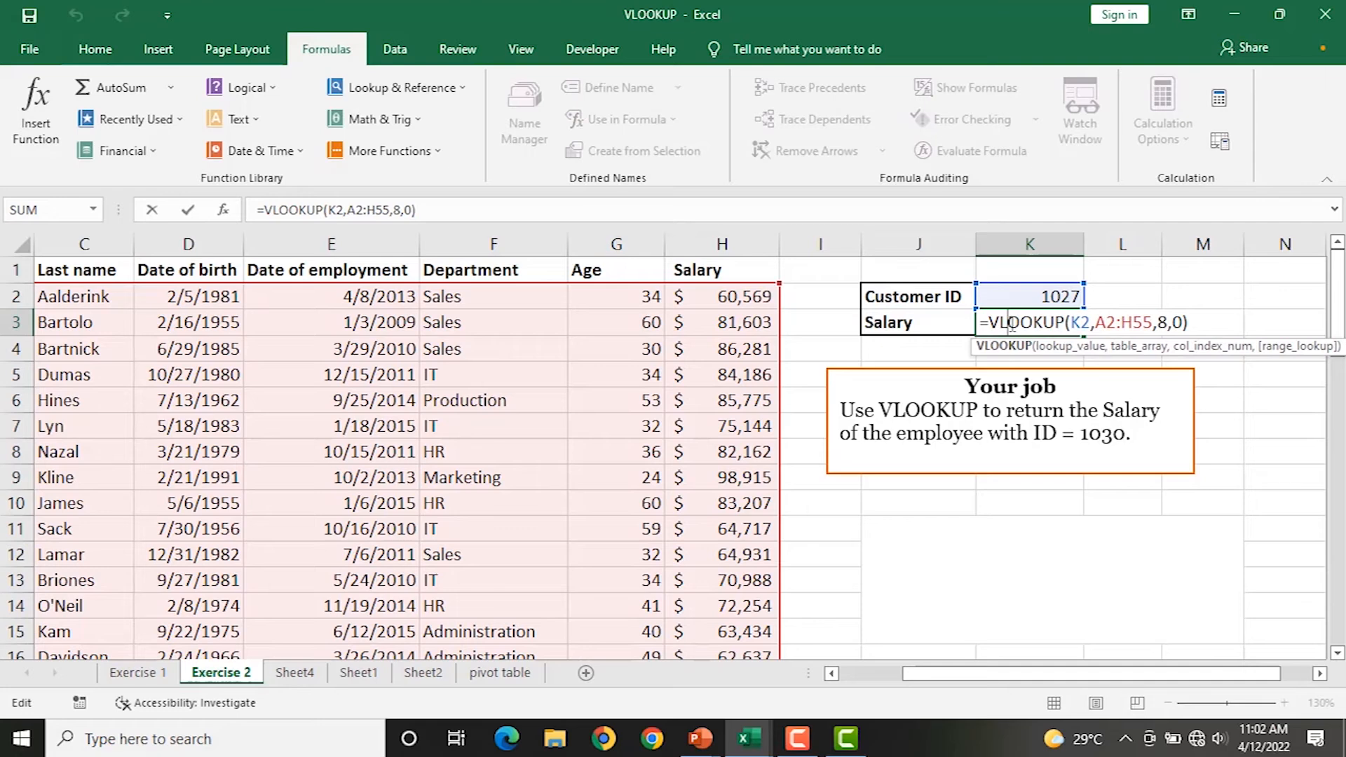
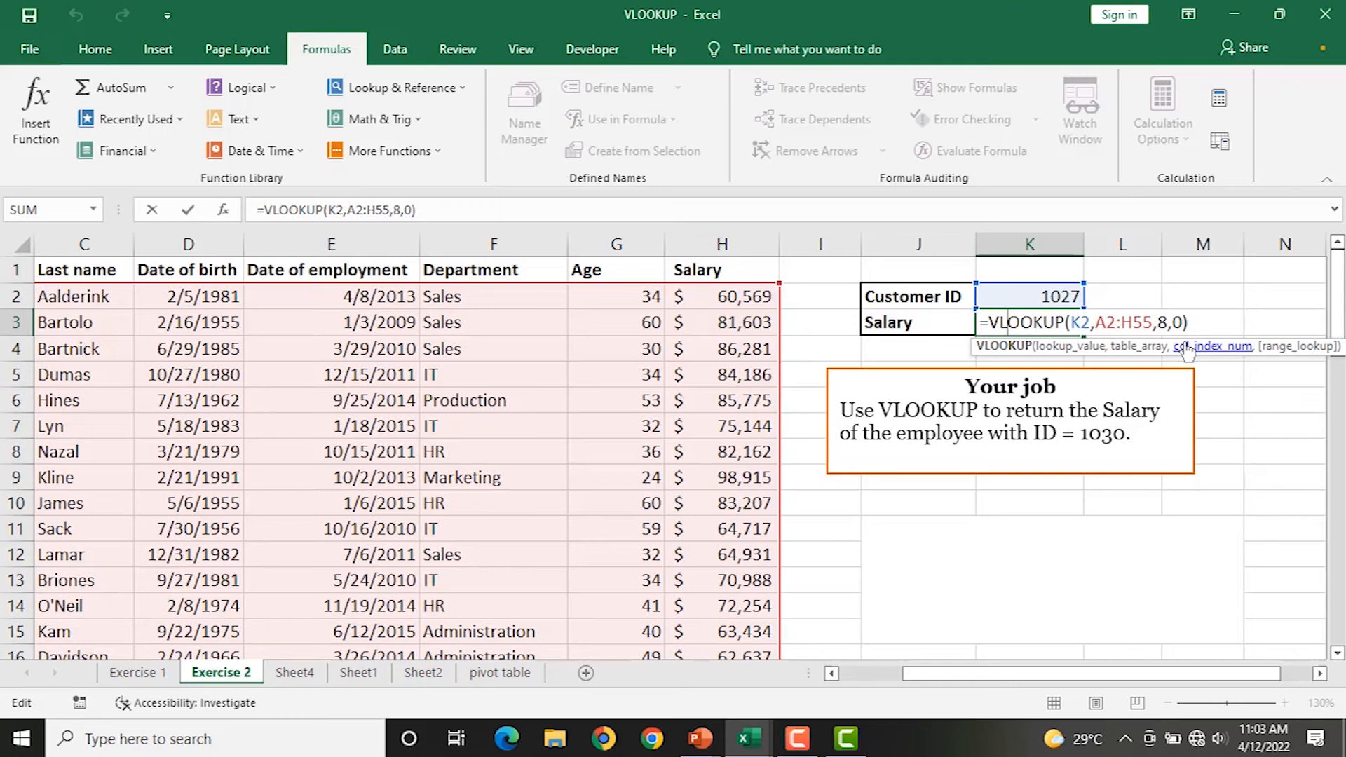
Commit the K3 salary VLOOKUP, then clear Customer ID 1027 from K2 so Salary shows #N/A.
key(Return)
click(1025, 316)
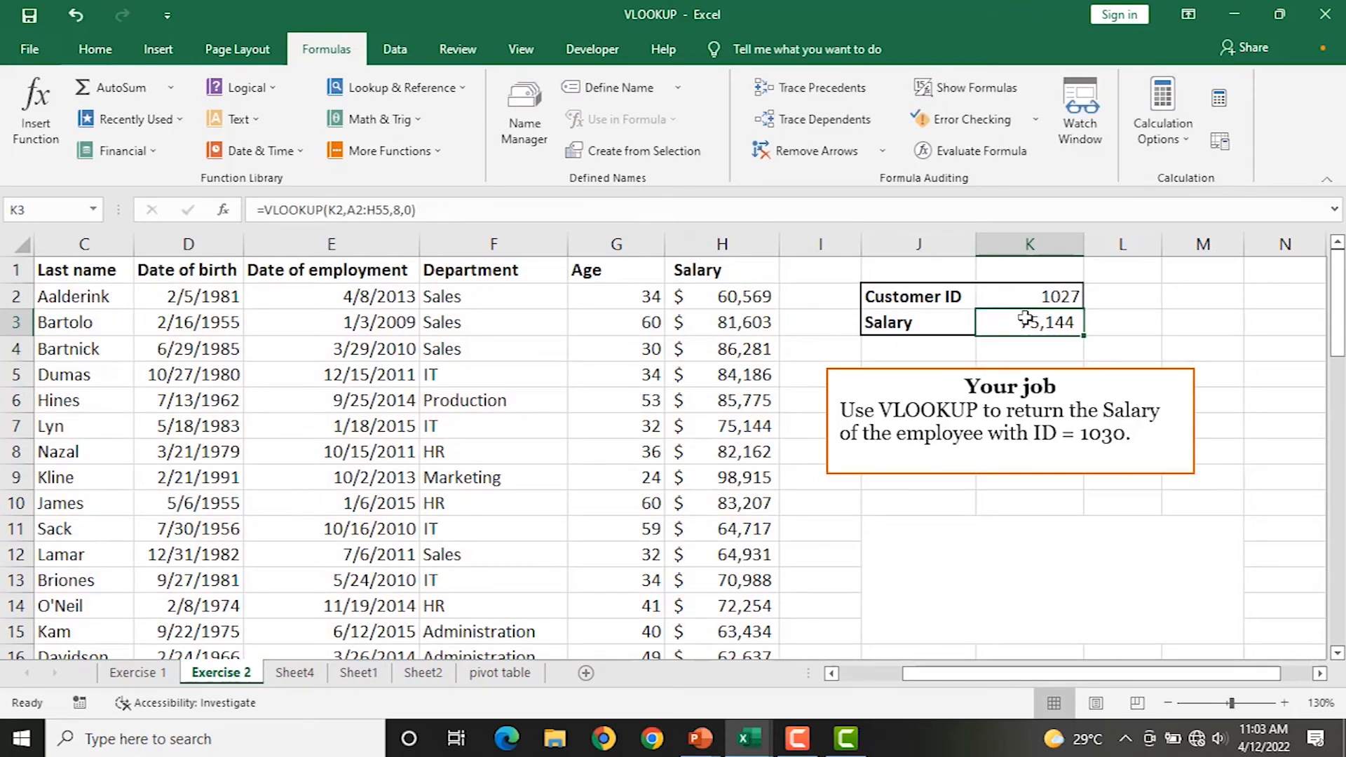
click(1025, 300)
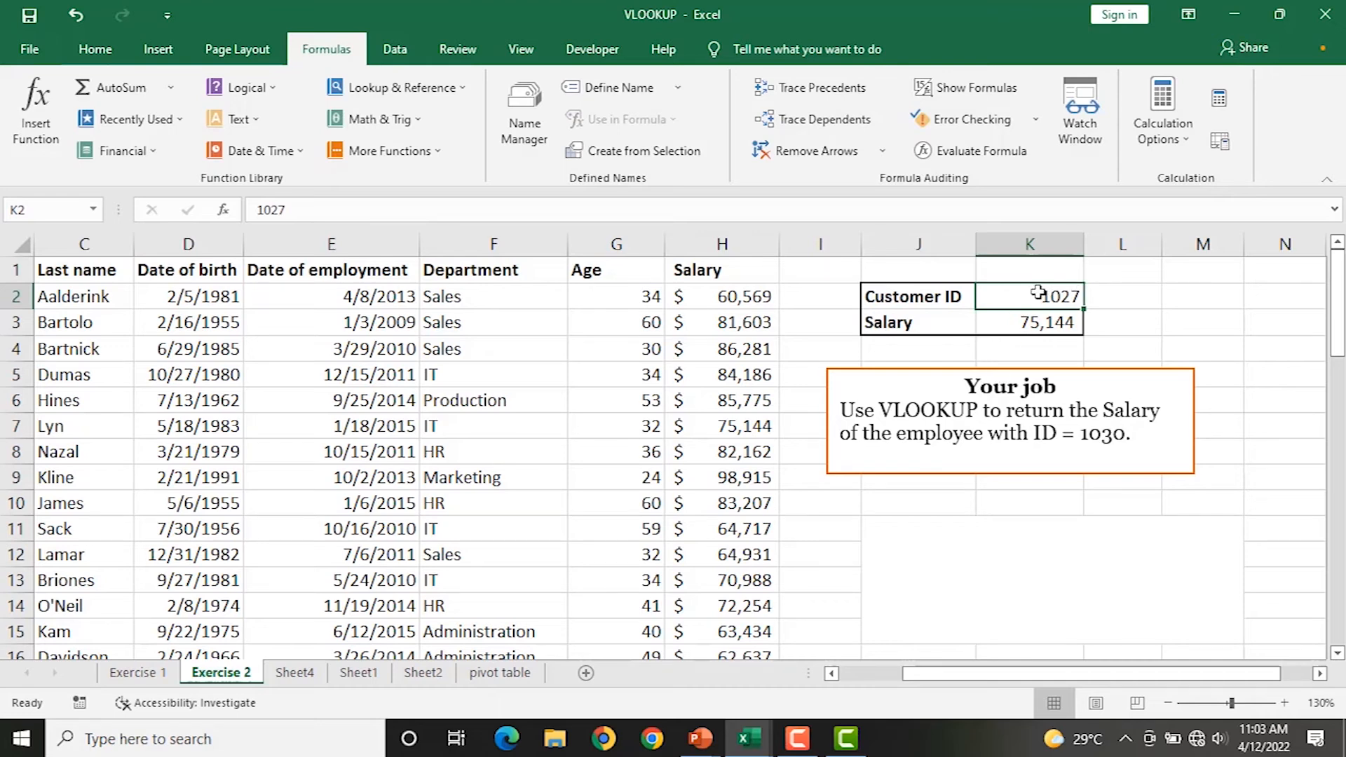
key(Delete)
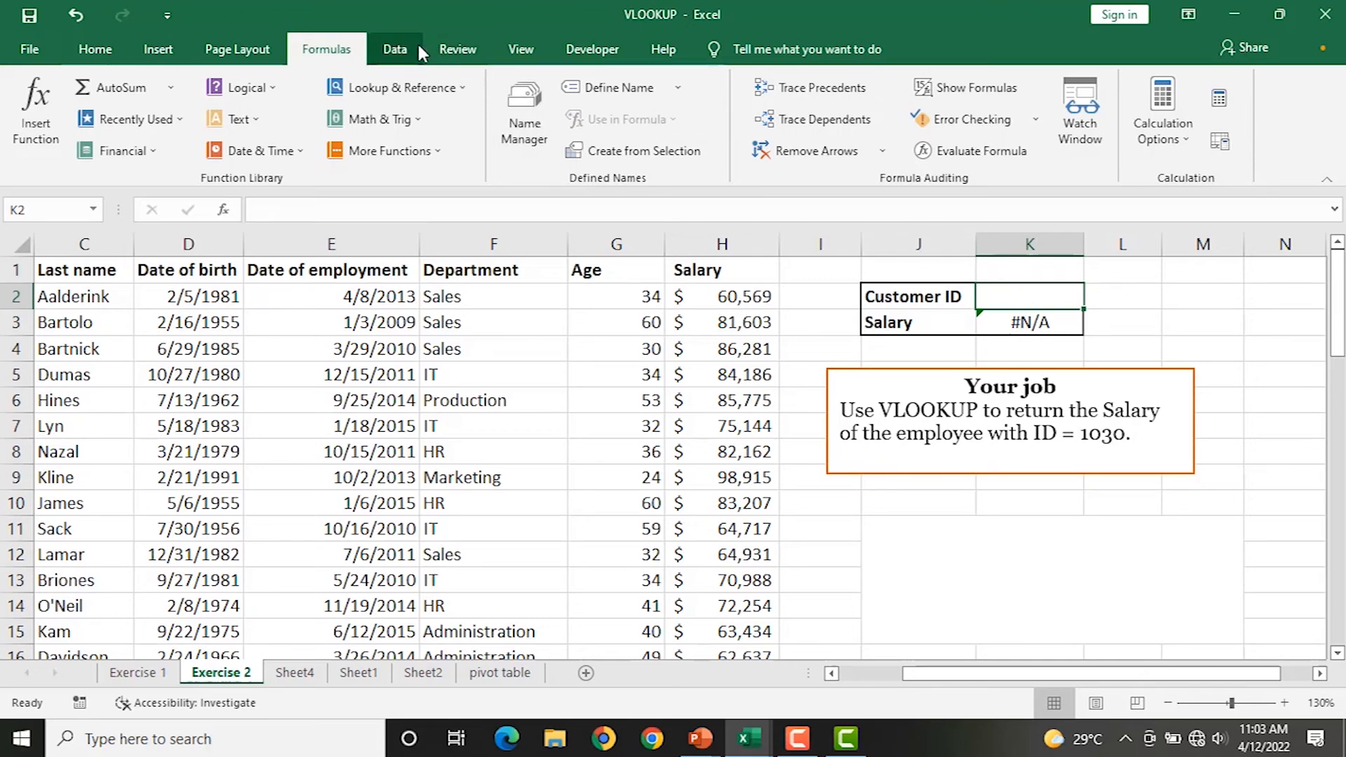
Add List data validation to K2 with source =$A$2:$A$55, offering the employee IDs.
click(395, 49)
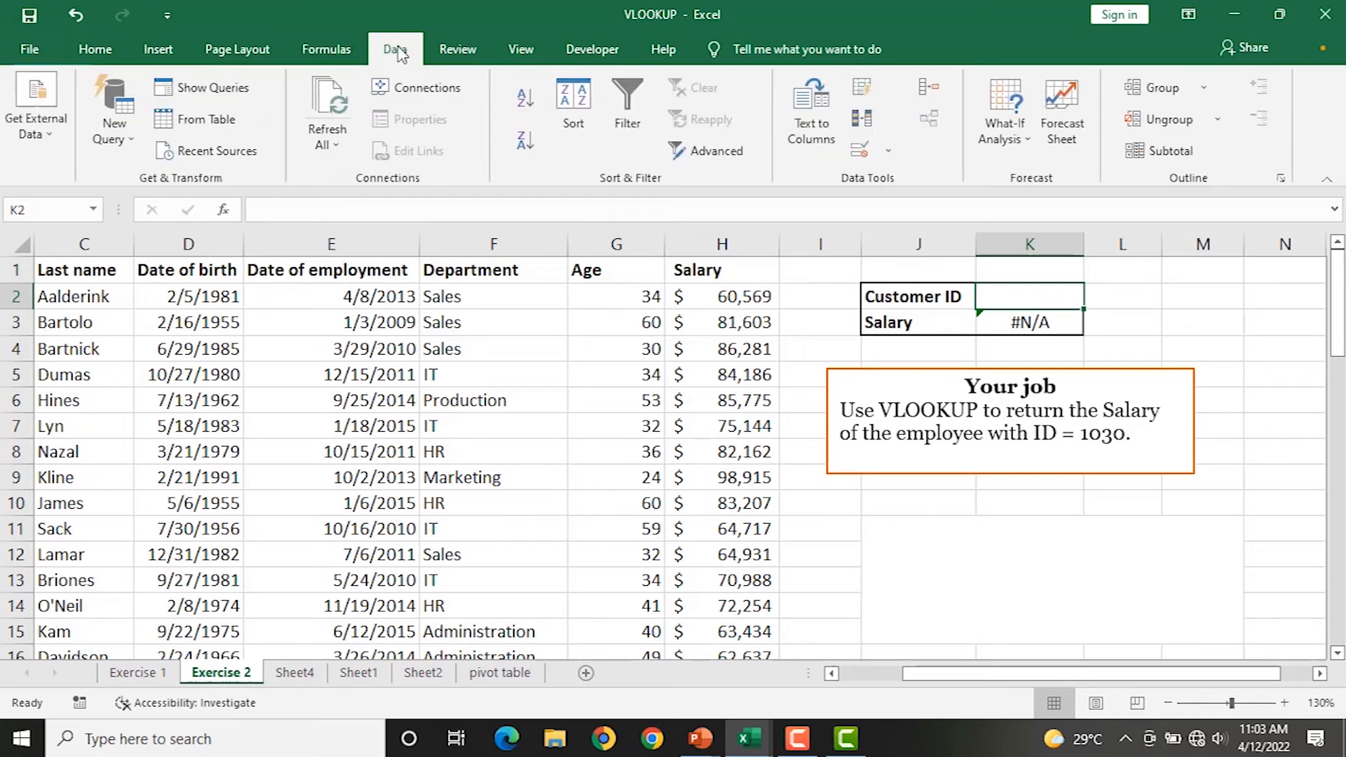
click(862, 151)
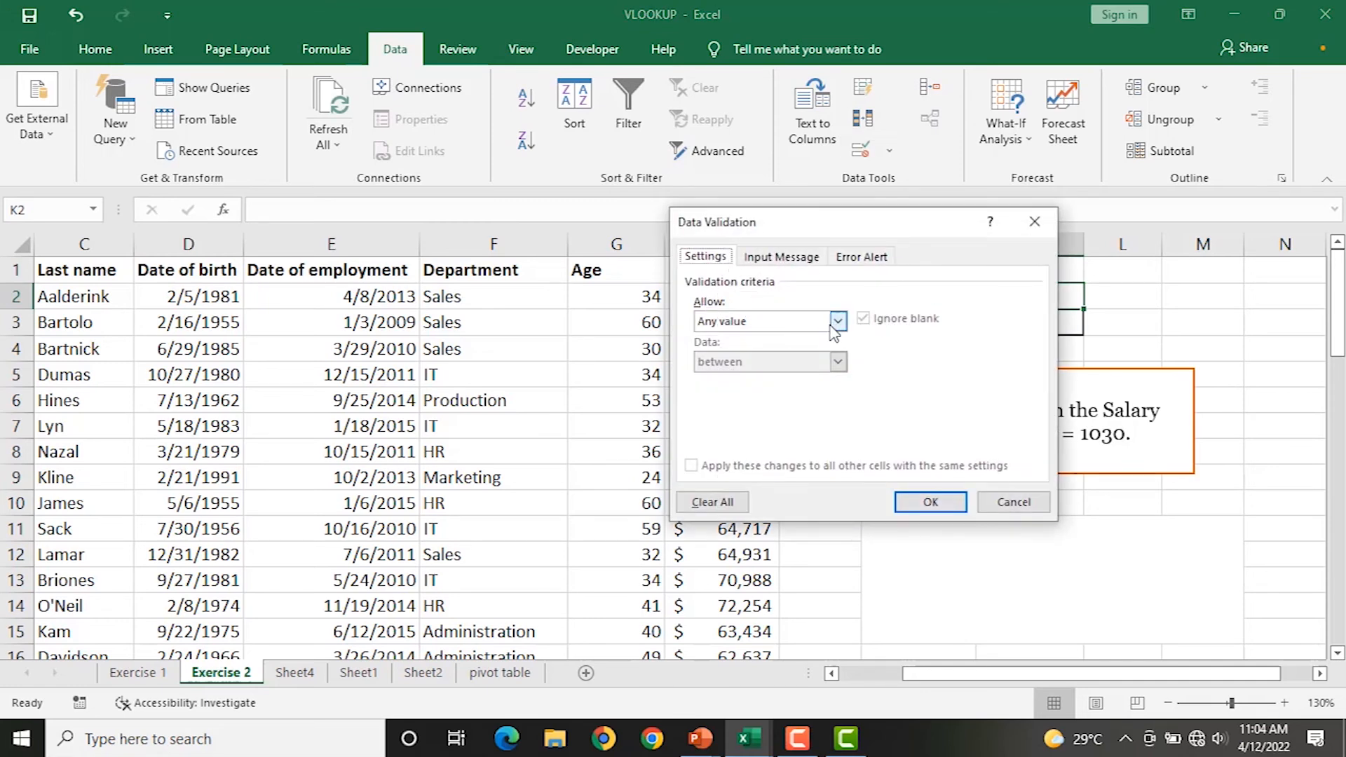
click(838, 321)
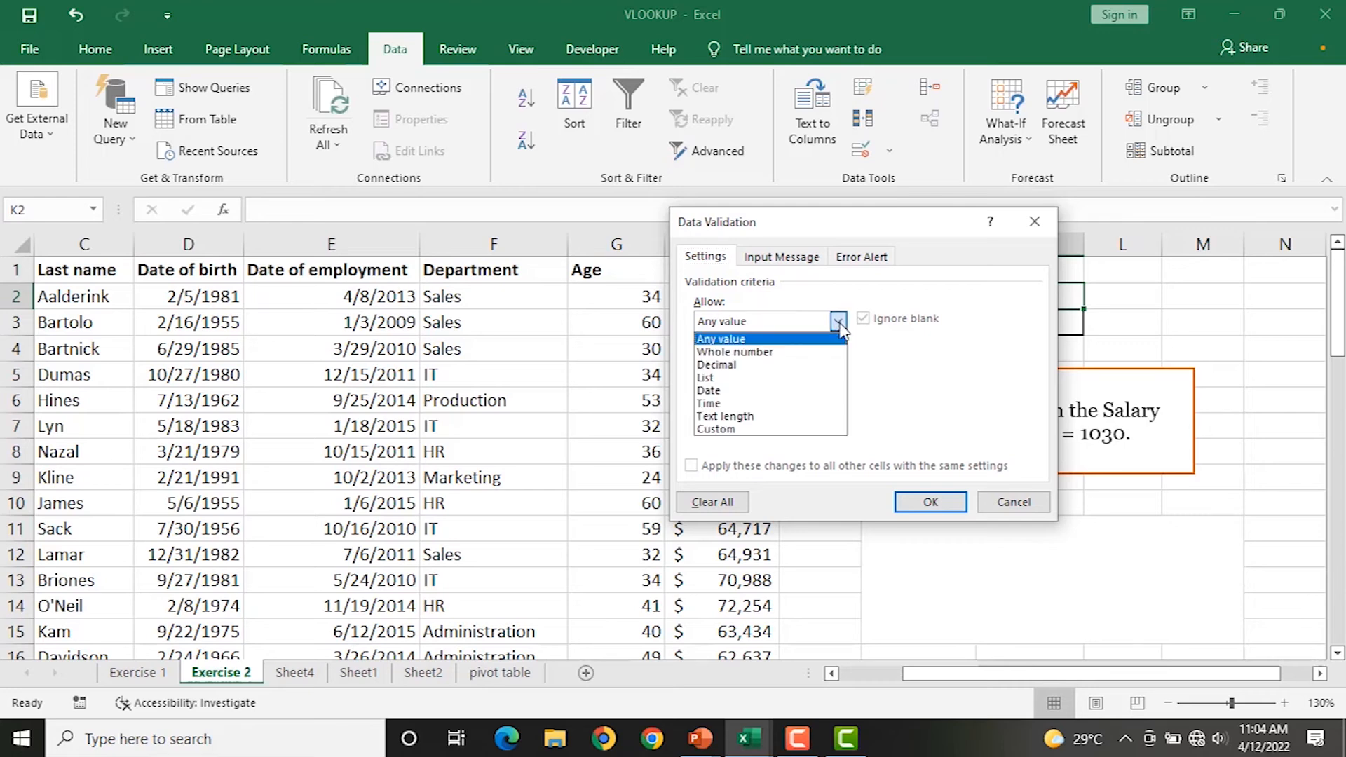
click(761, 378)
click(740, 403)
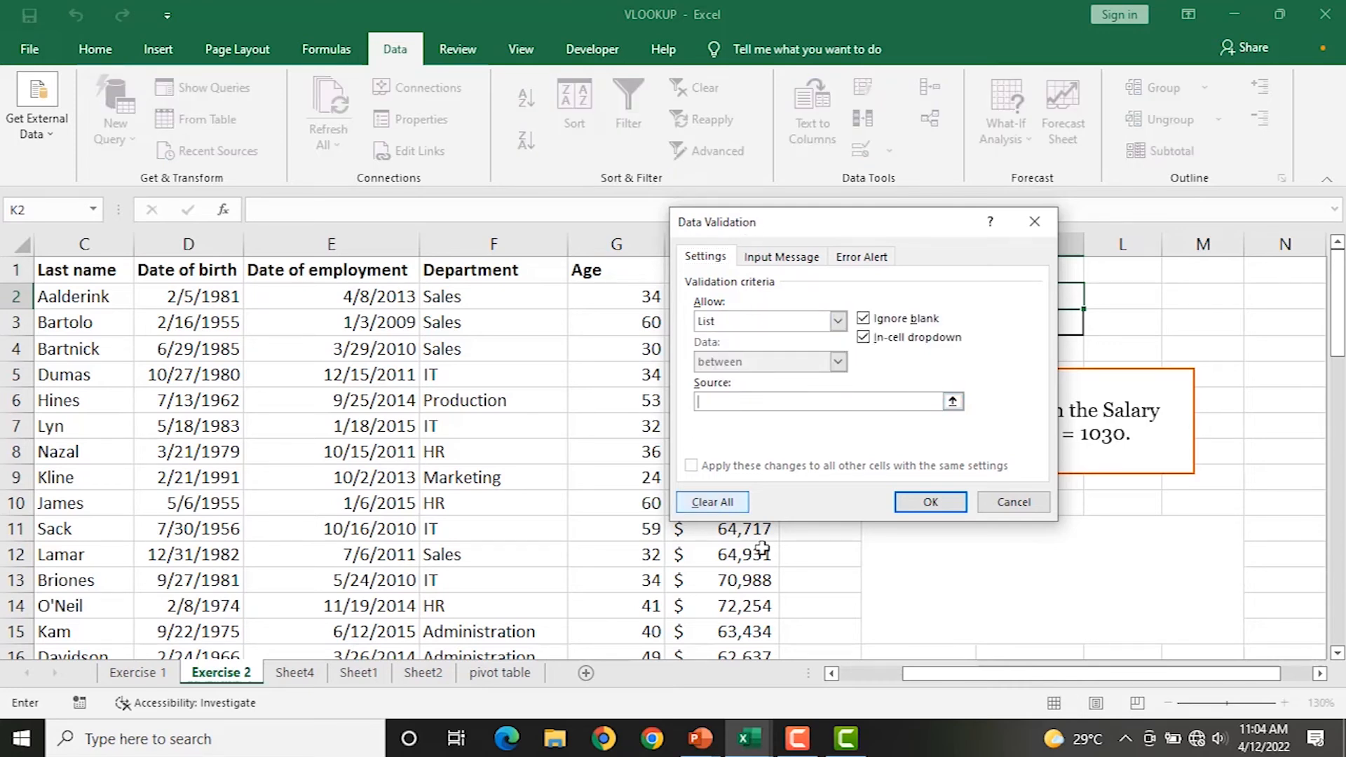
drag(955, 682, 869, 680)
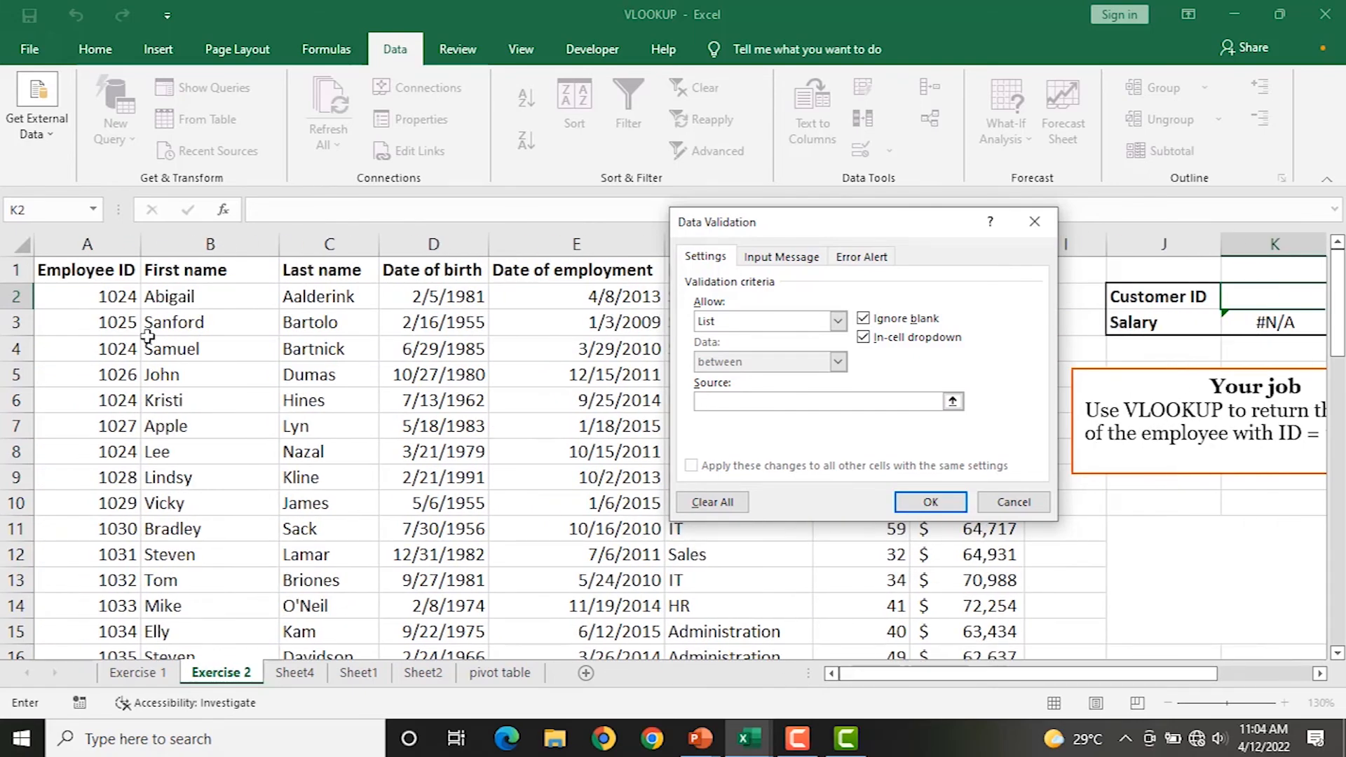
drag(85, 289, 89, 602)
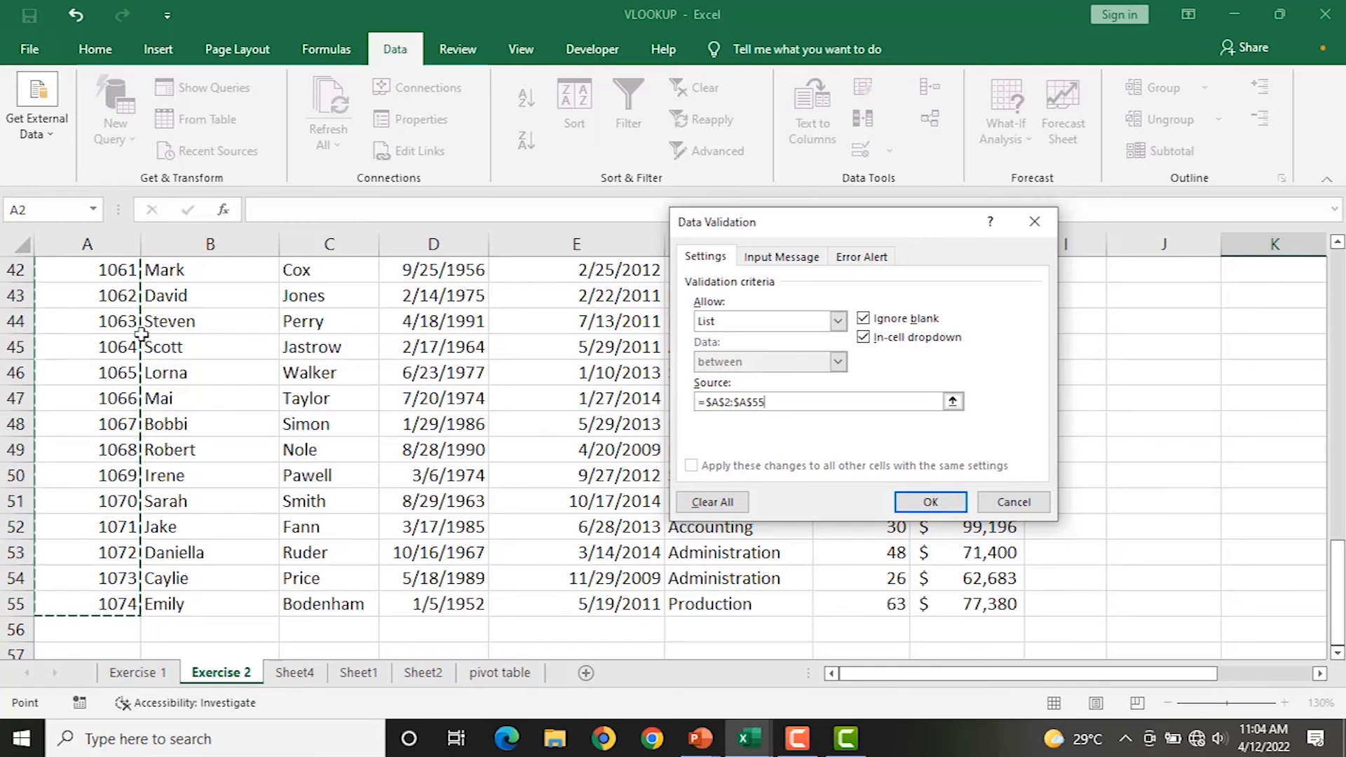
click(907, 504)
drag(1338, 589, 1330, 272)
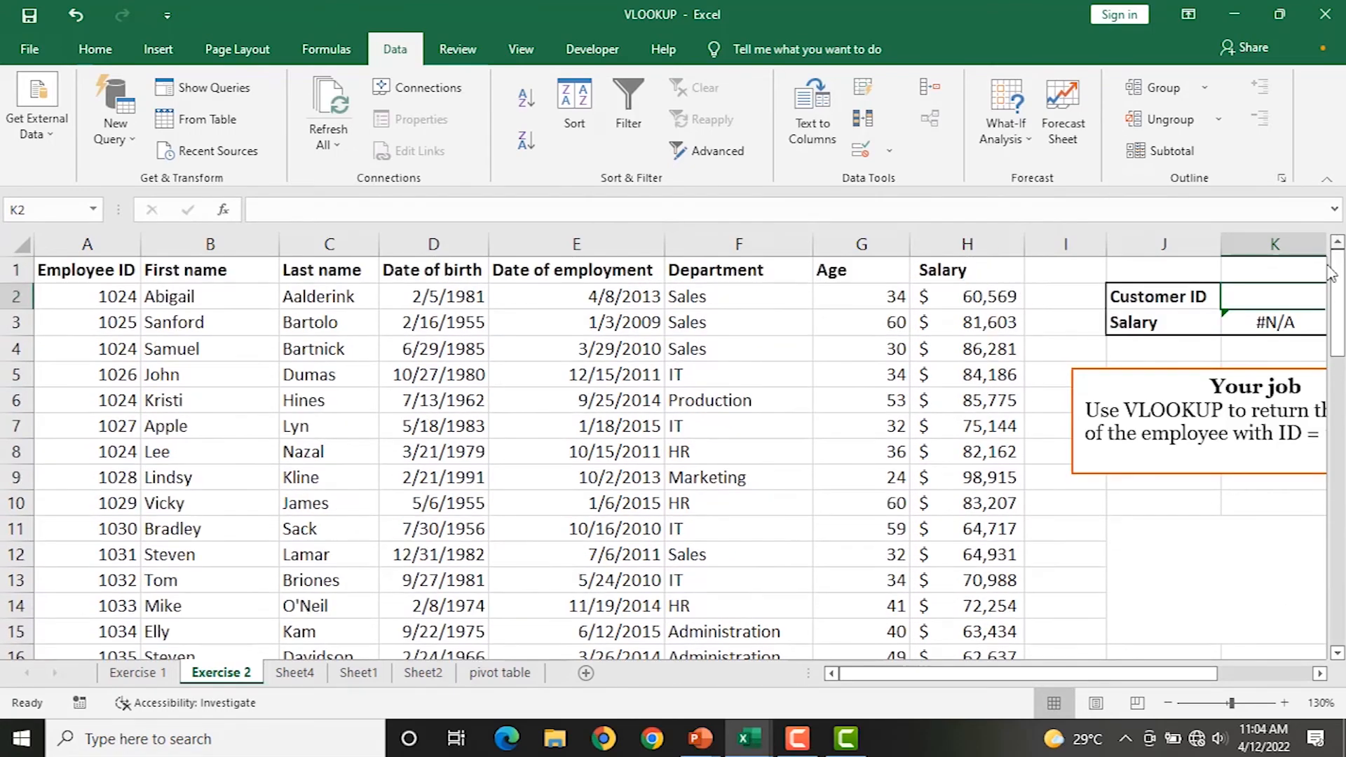
drag(996, 675, 1089, 675)
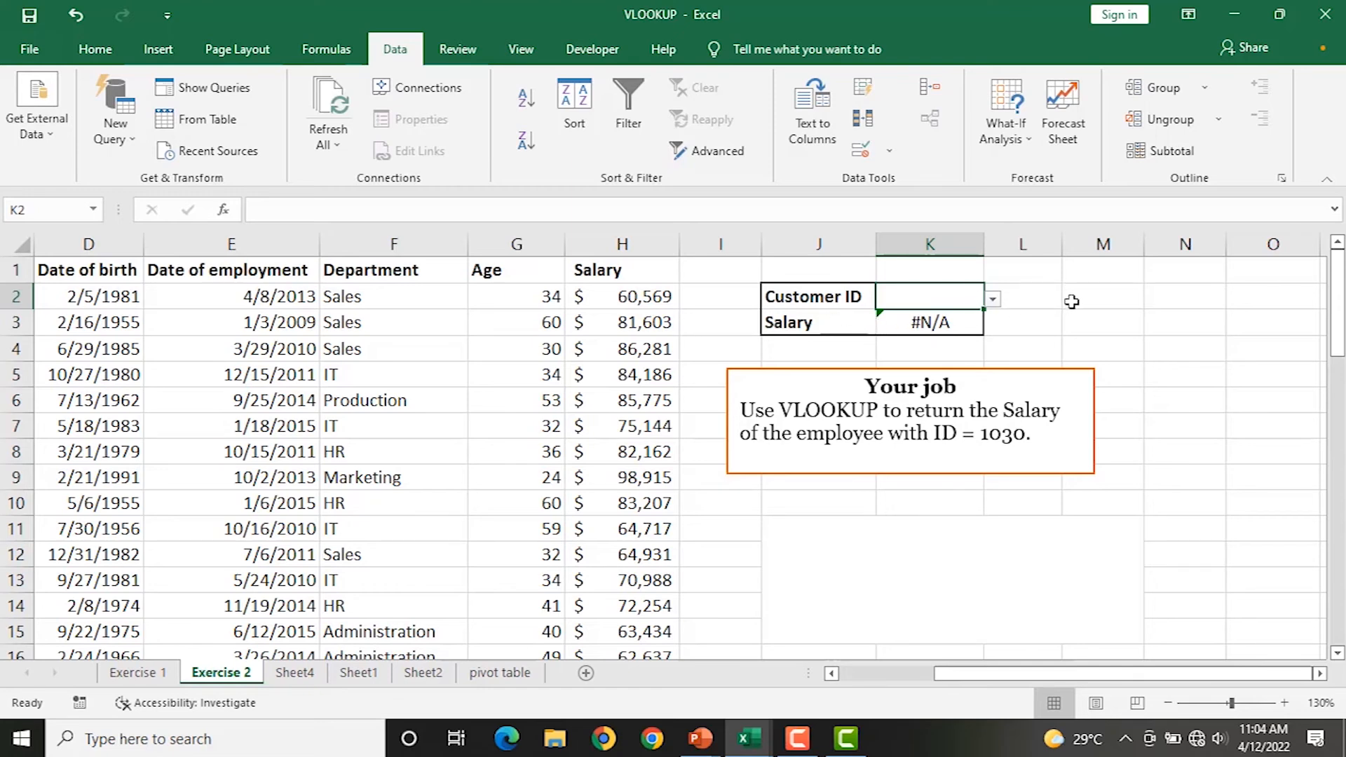
Pick Customer IDs 1026, 1024 and then 1038 from K2's dropdown, checking the salary.
click(993, 300)
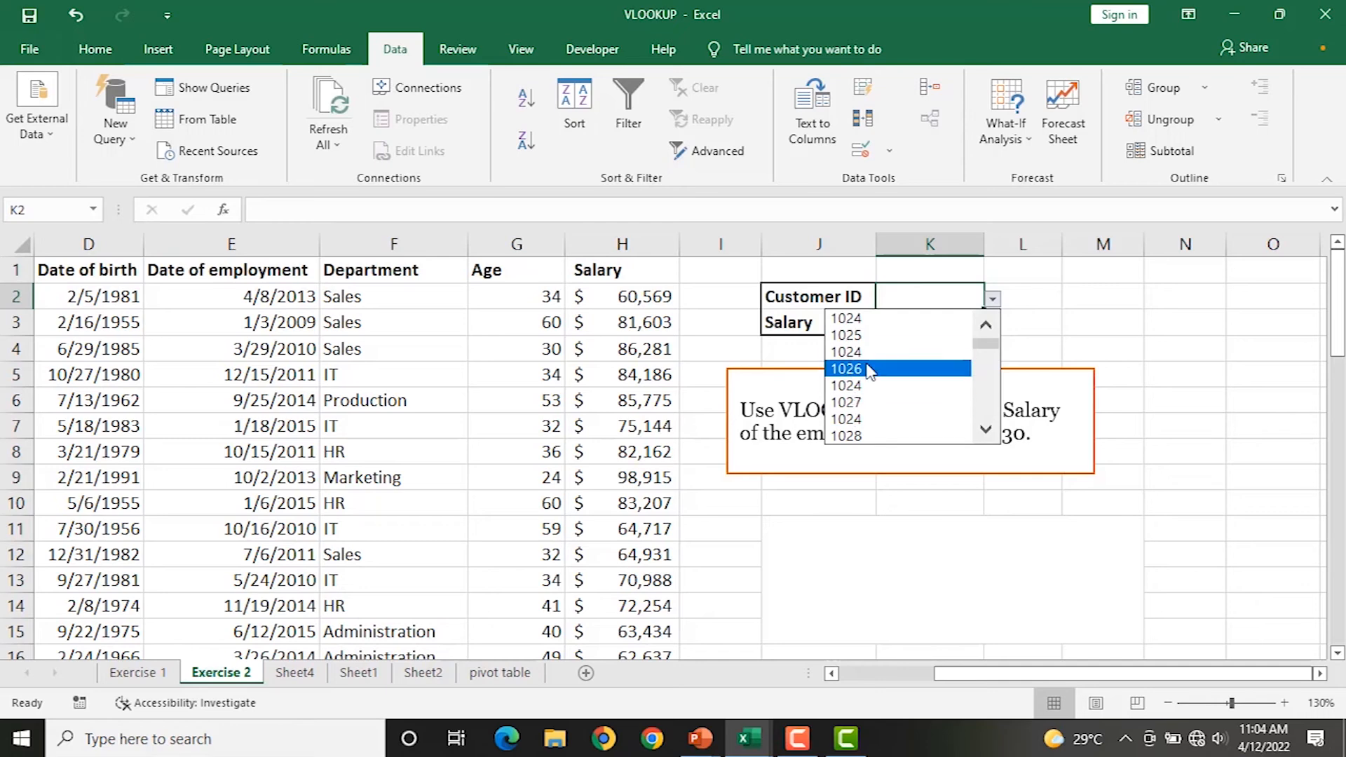
click(869, 370)
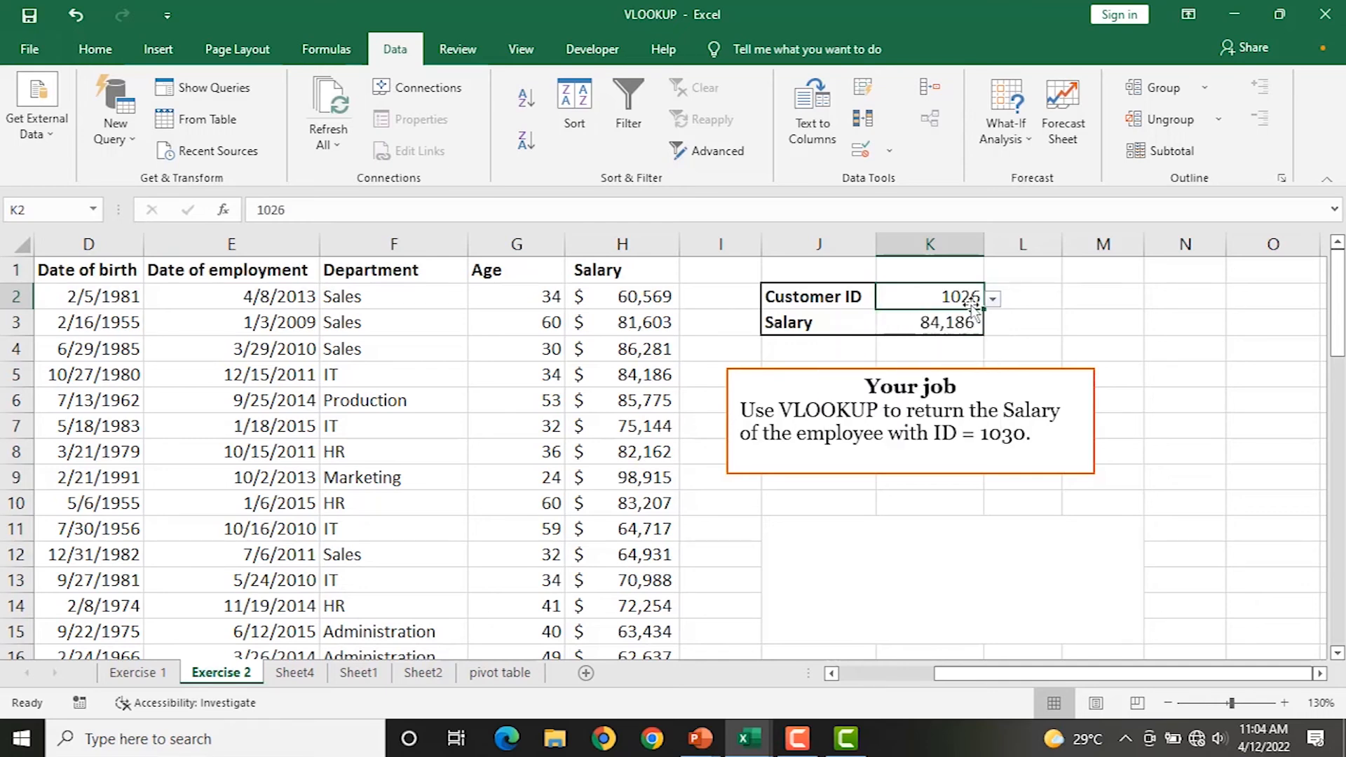
ctrl+scroll(999, 312, up, 3)
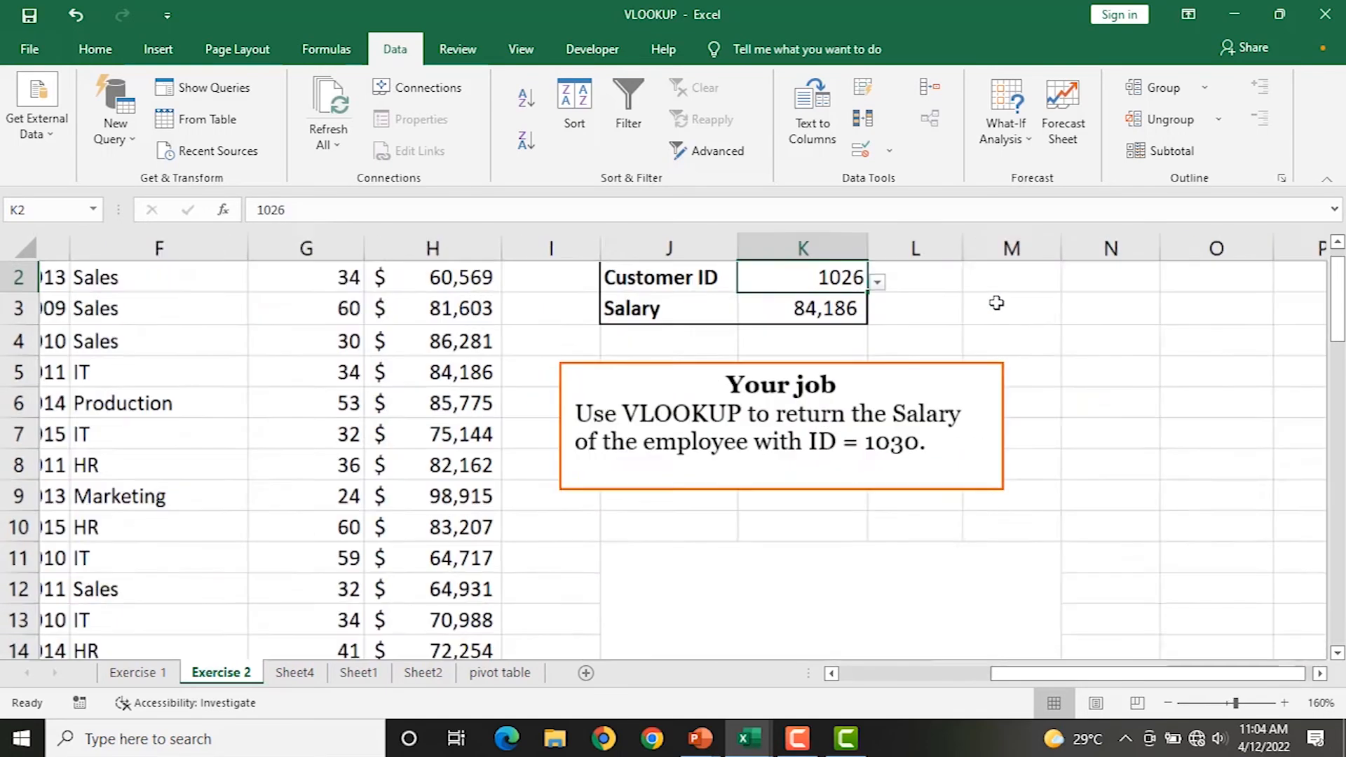
click(867, 319)
click(715, 410)
click(867, 319)
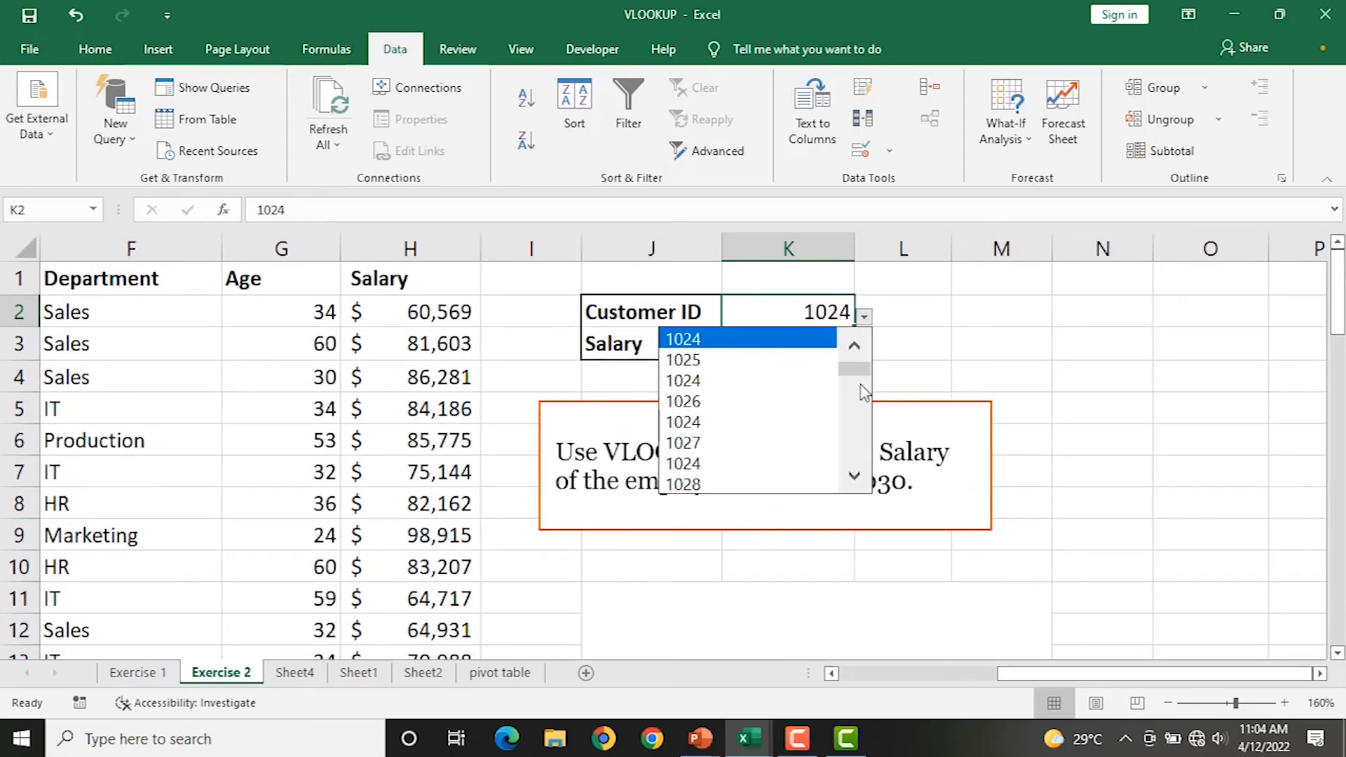
click(854, 477)
click(855, 477)
click(855, 477)
click(855, 477)
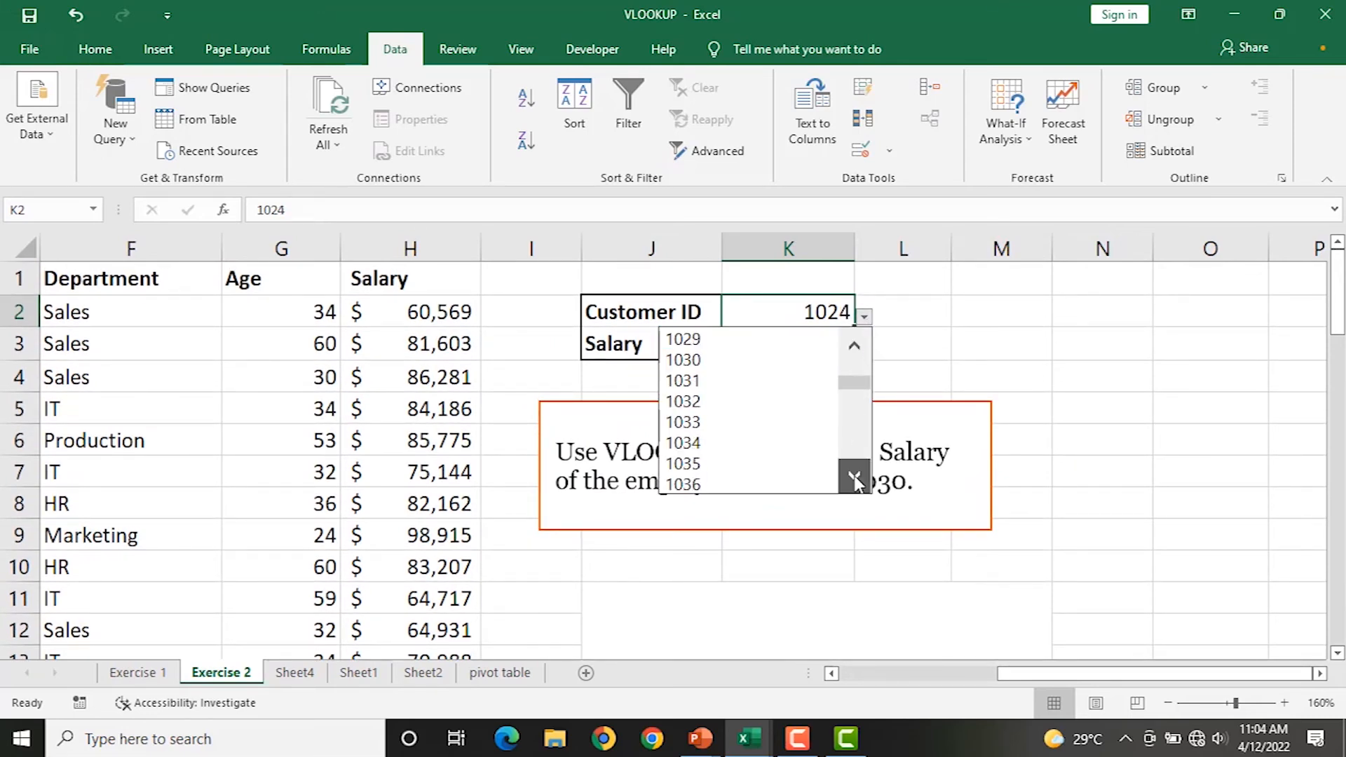
click(855, 477)
click(855, 477)
click(855, 477)
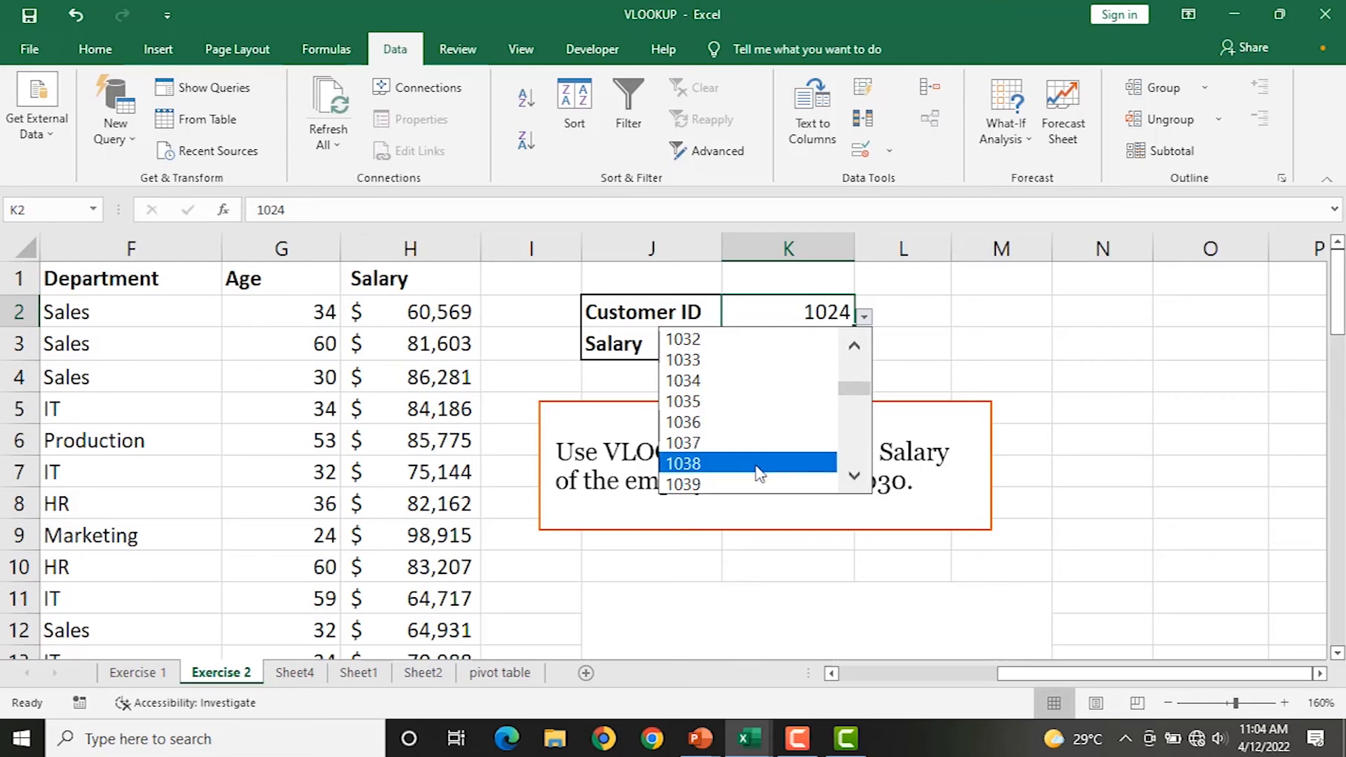
click(702, 464)
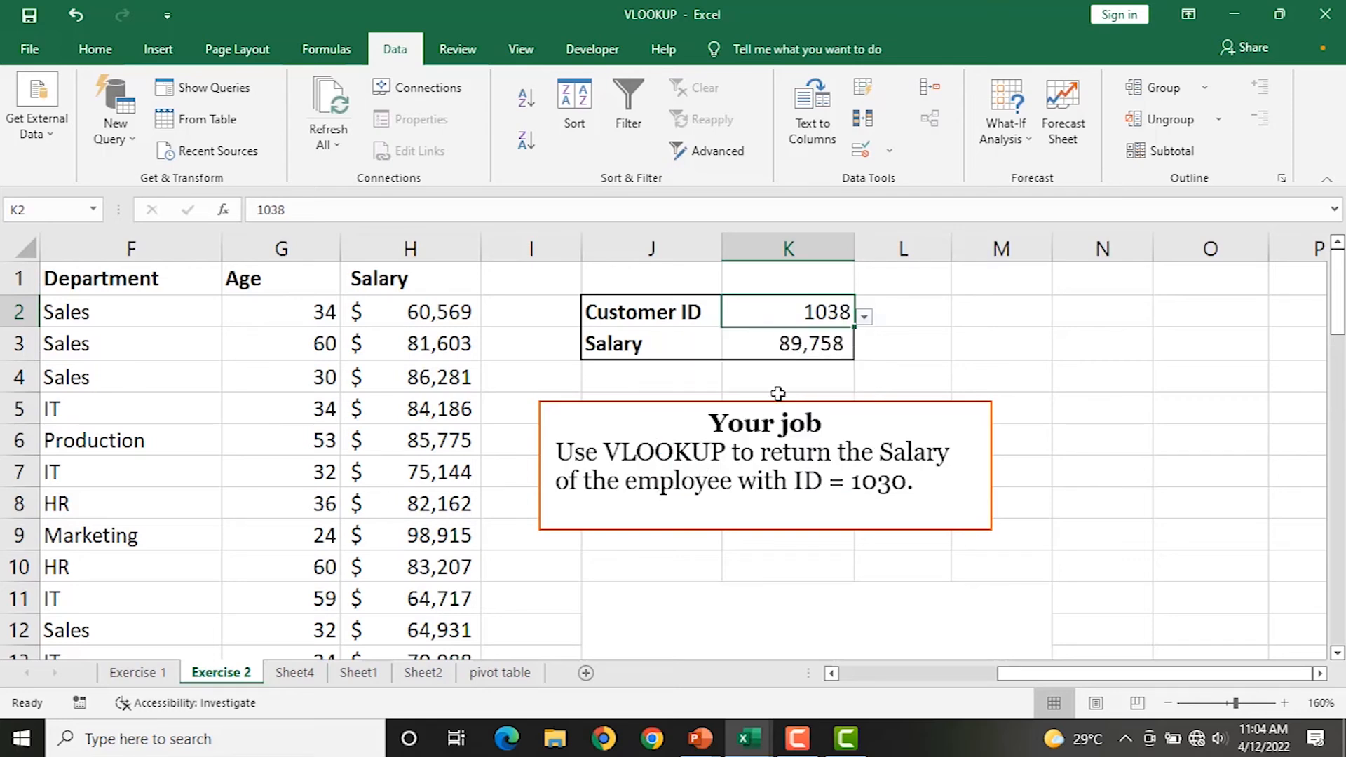
Pick 1045, review the K3 formula, then choose 1047 so Salary shows 89,276.
click(866, 318)
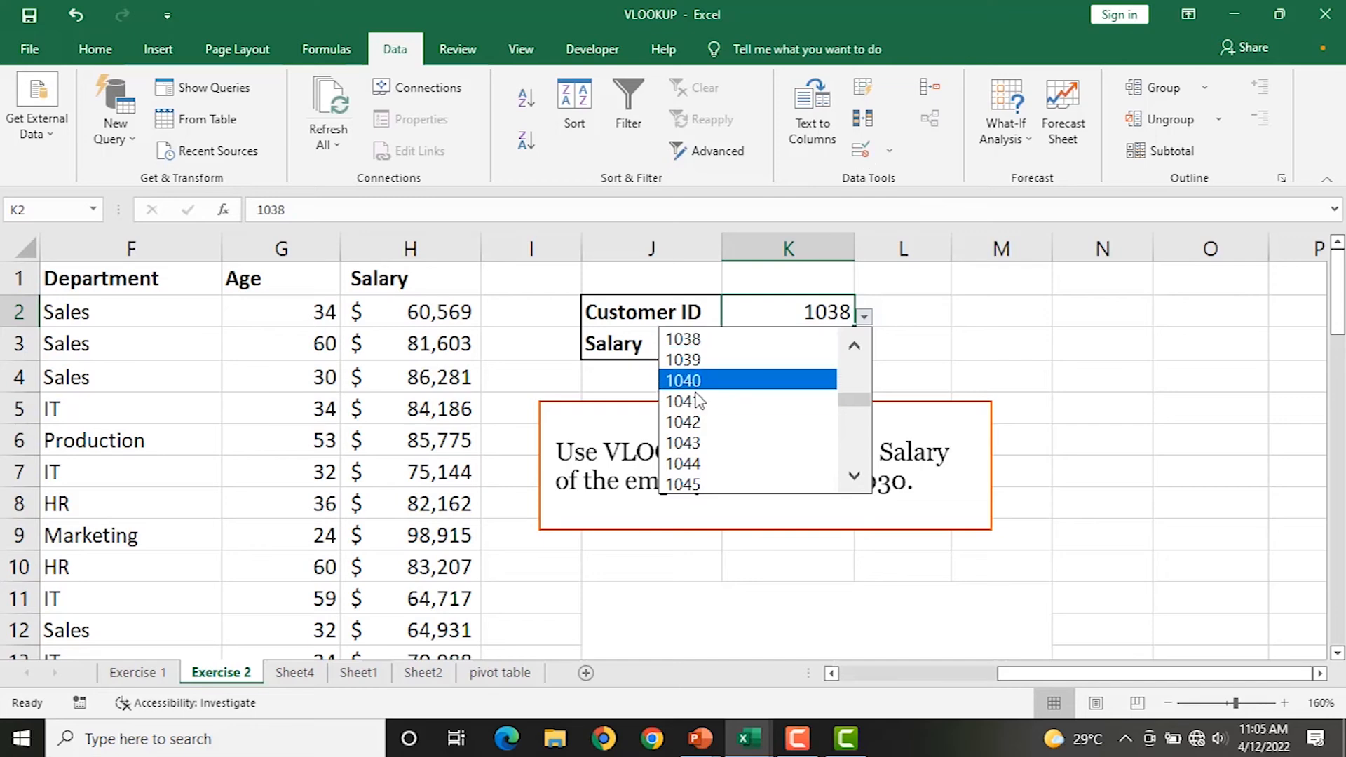
click(686, 485)
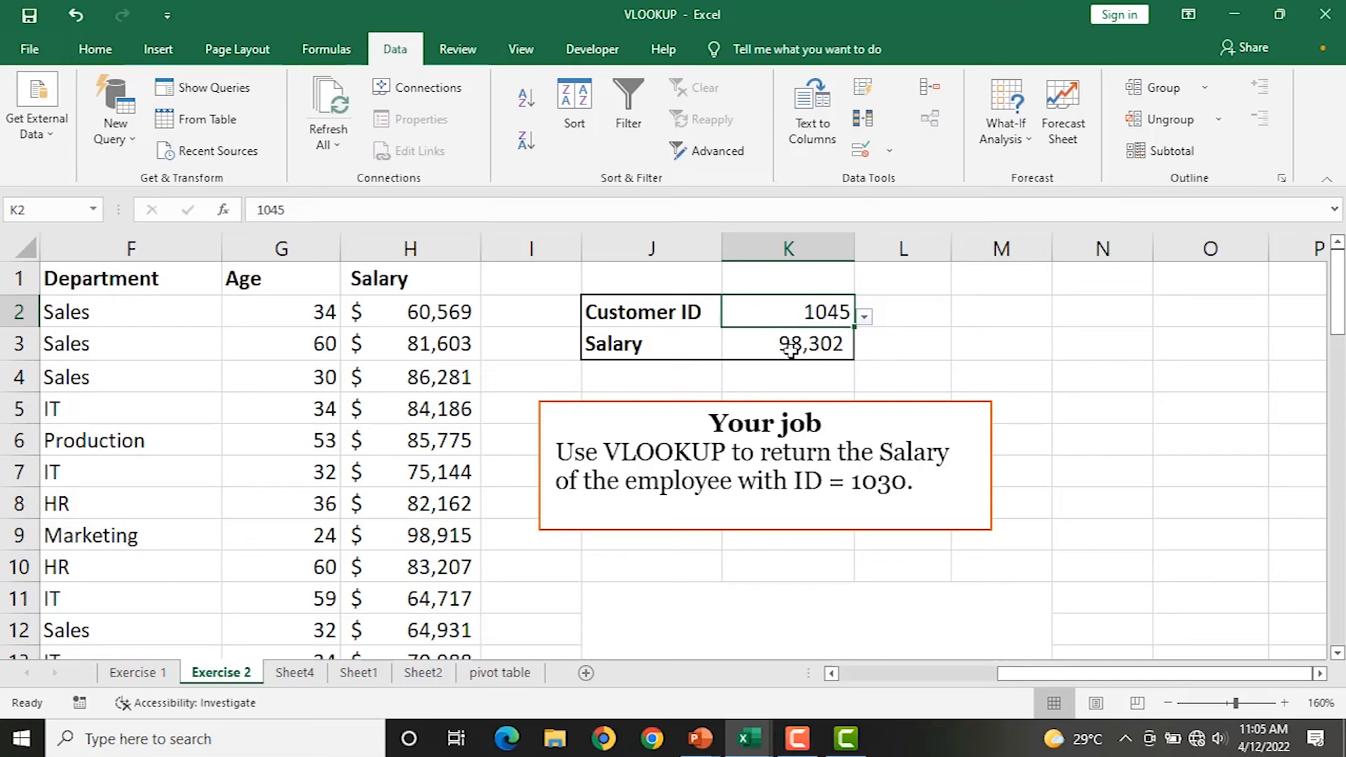
double_click(790, 345)
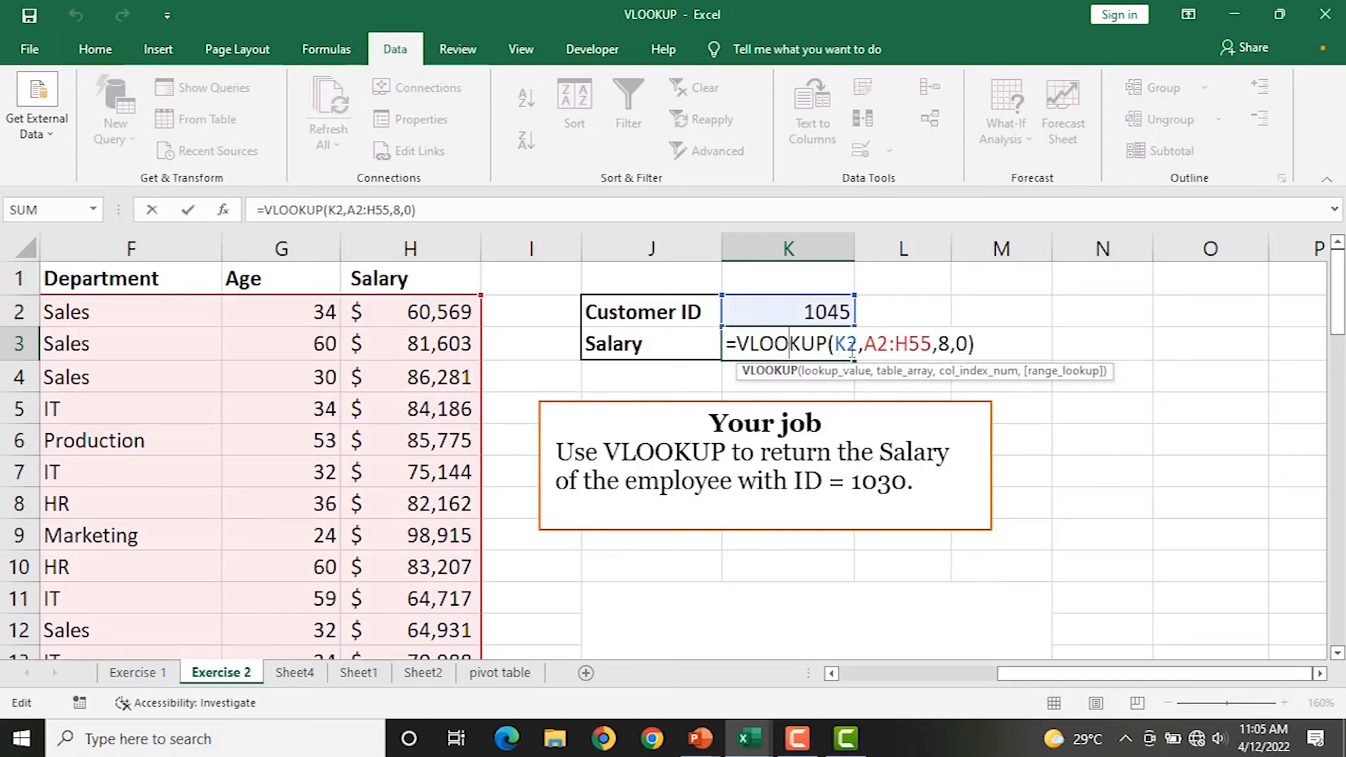
key(Return)
click(838, 314)
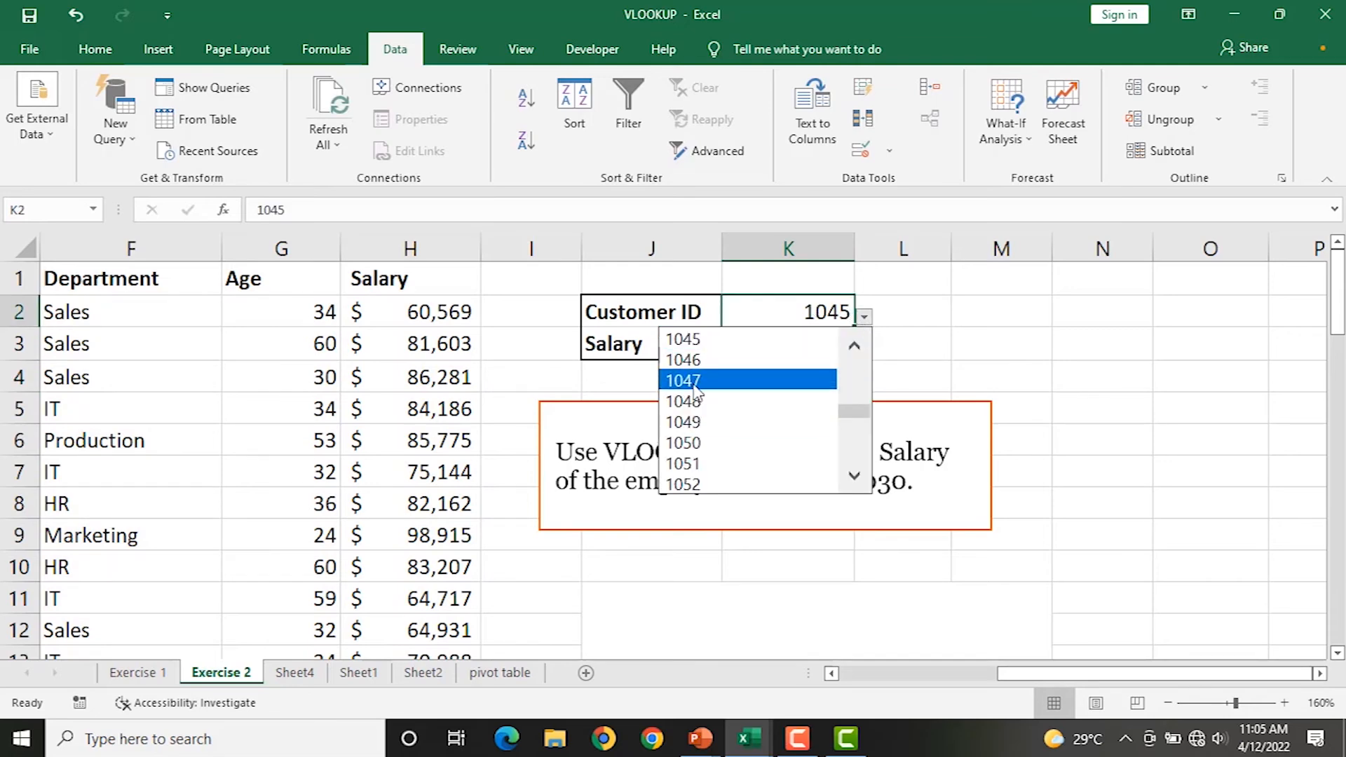
click(698, 383)
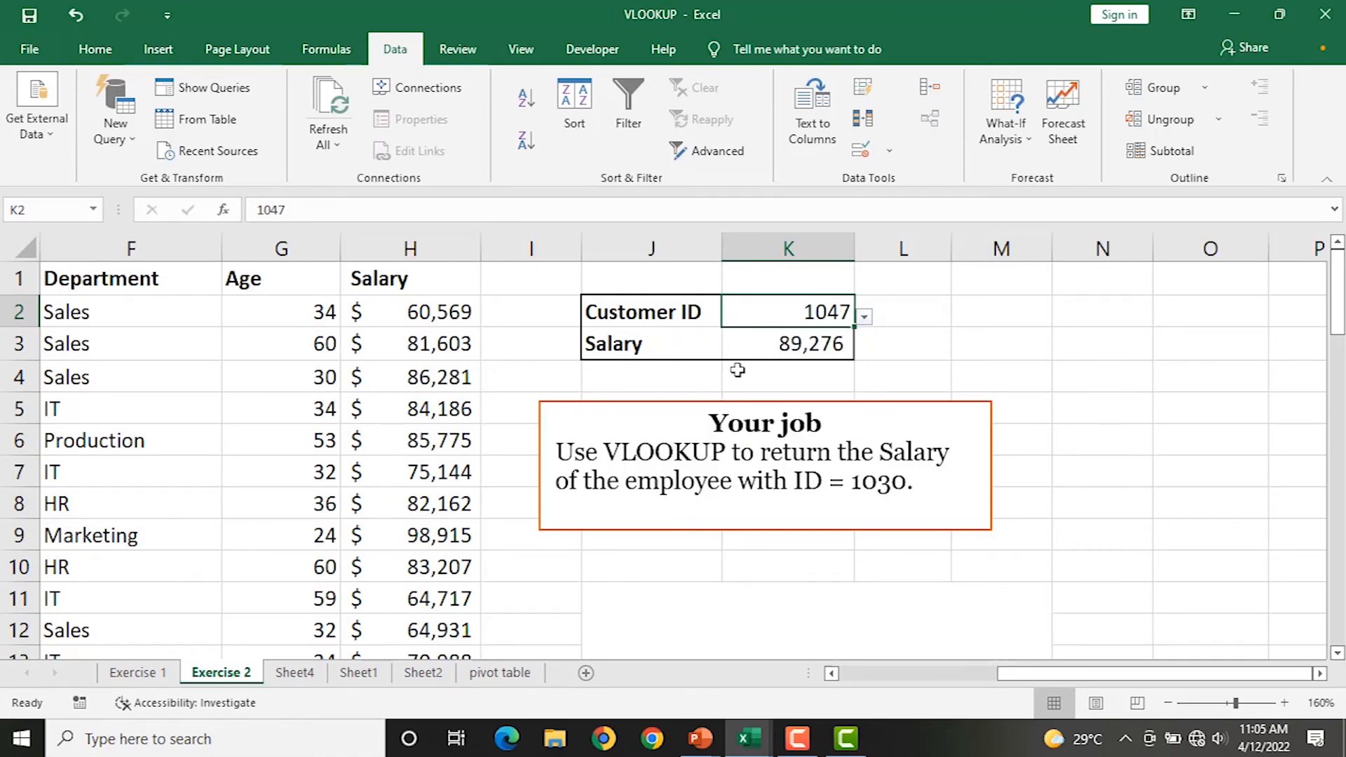
ctrl+scroll(726, 371, down, 5)
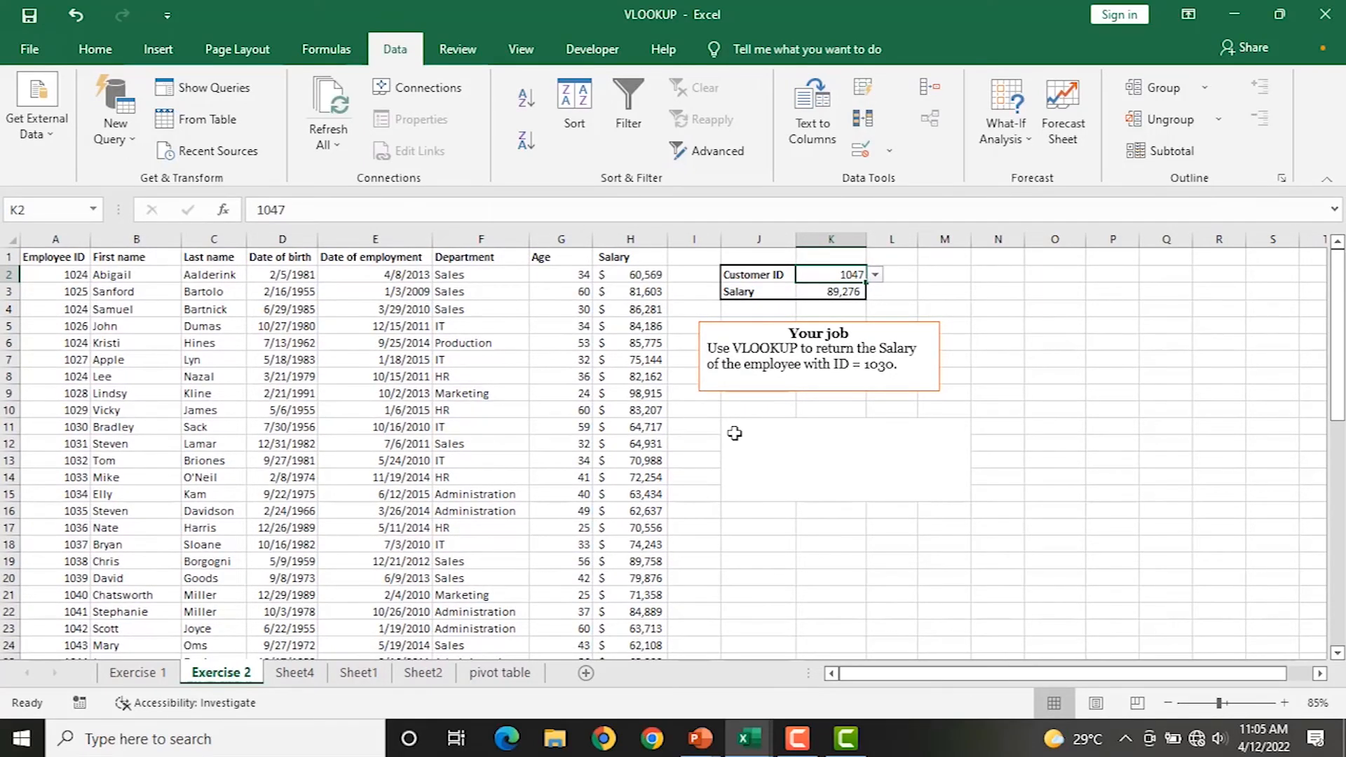
Switch to Sheet4 and select the Small packet size in A4 and the Normal Post cell B4.
click(296, 673)
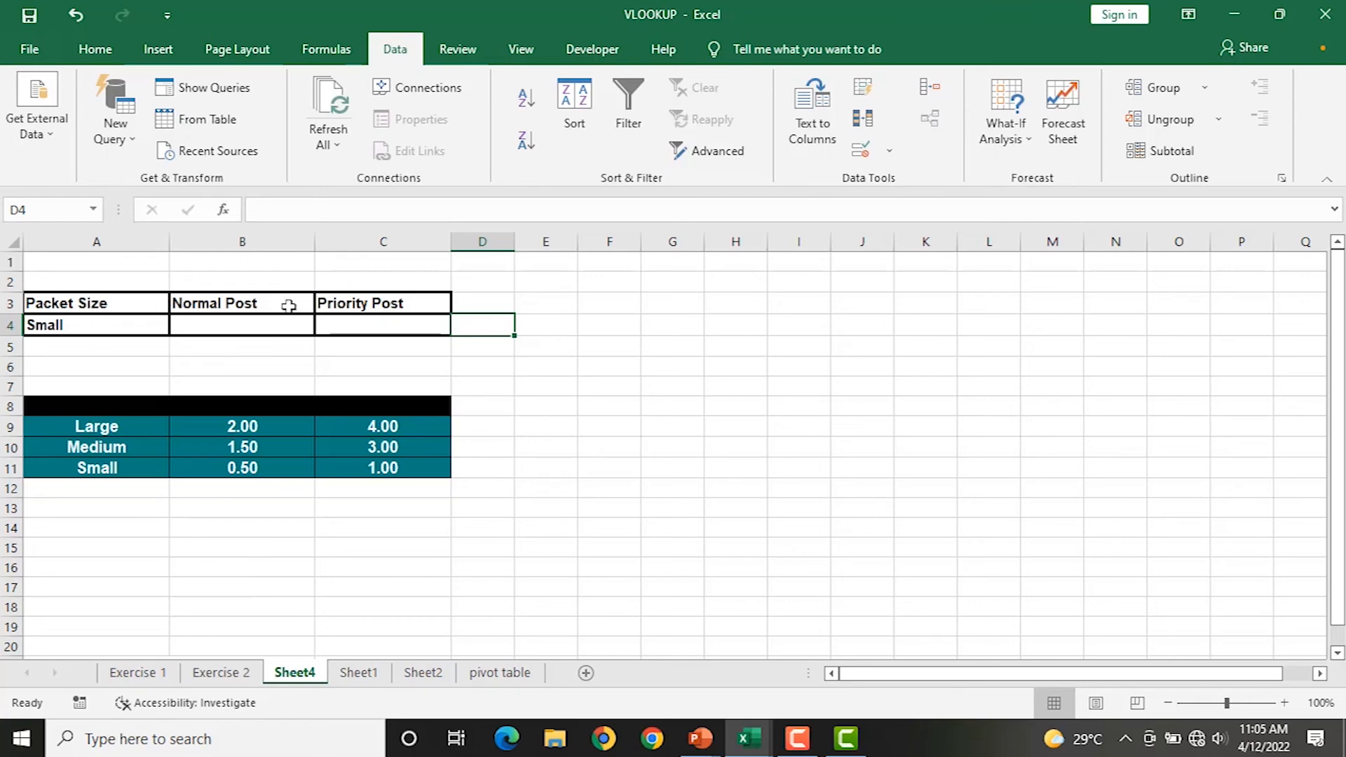
click(118, 326)
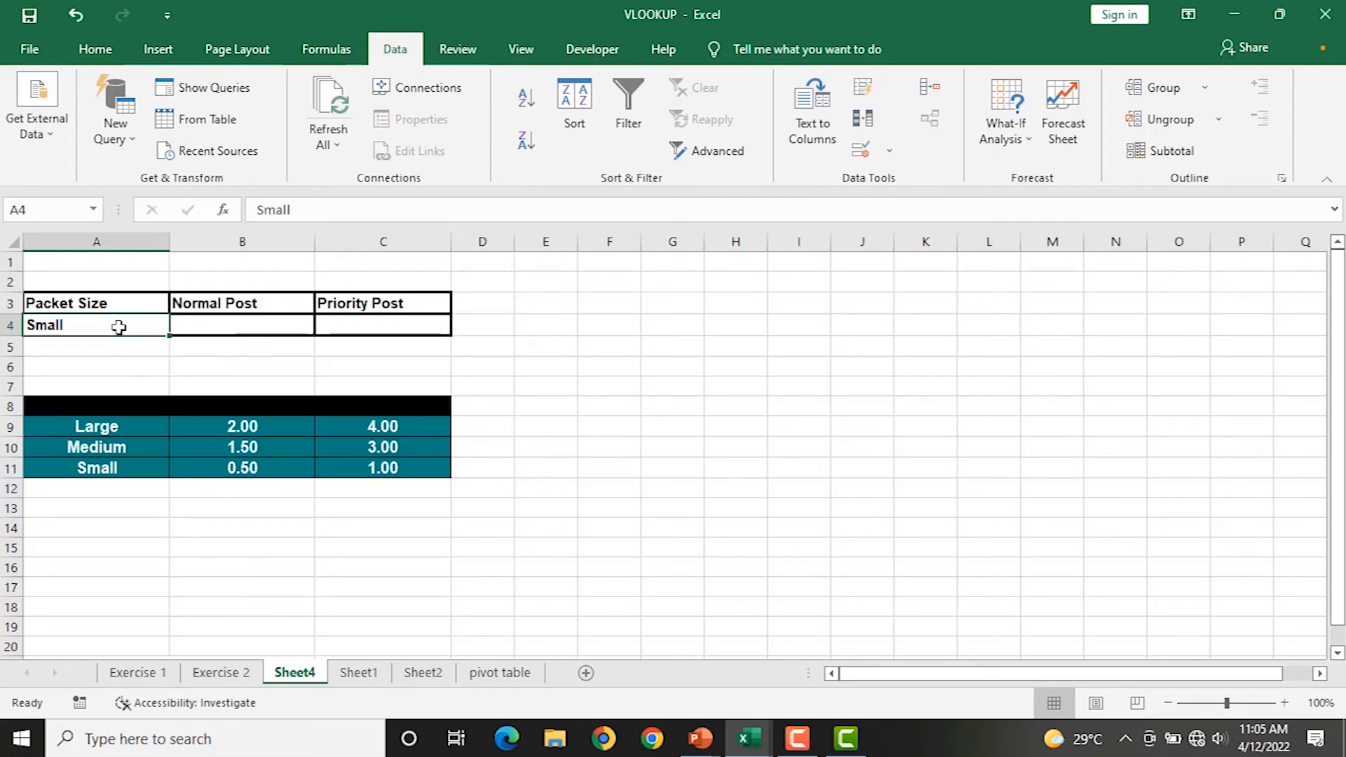
click(239, 328)
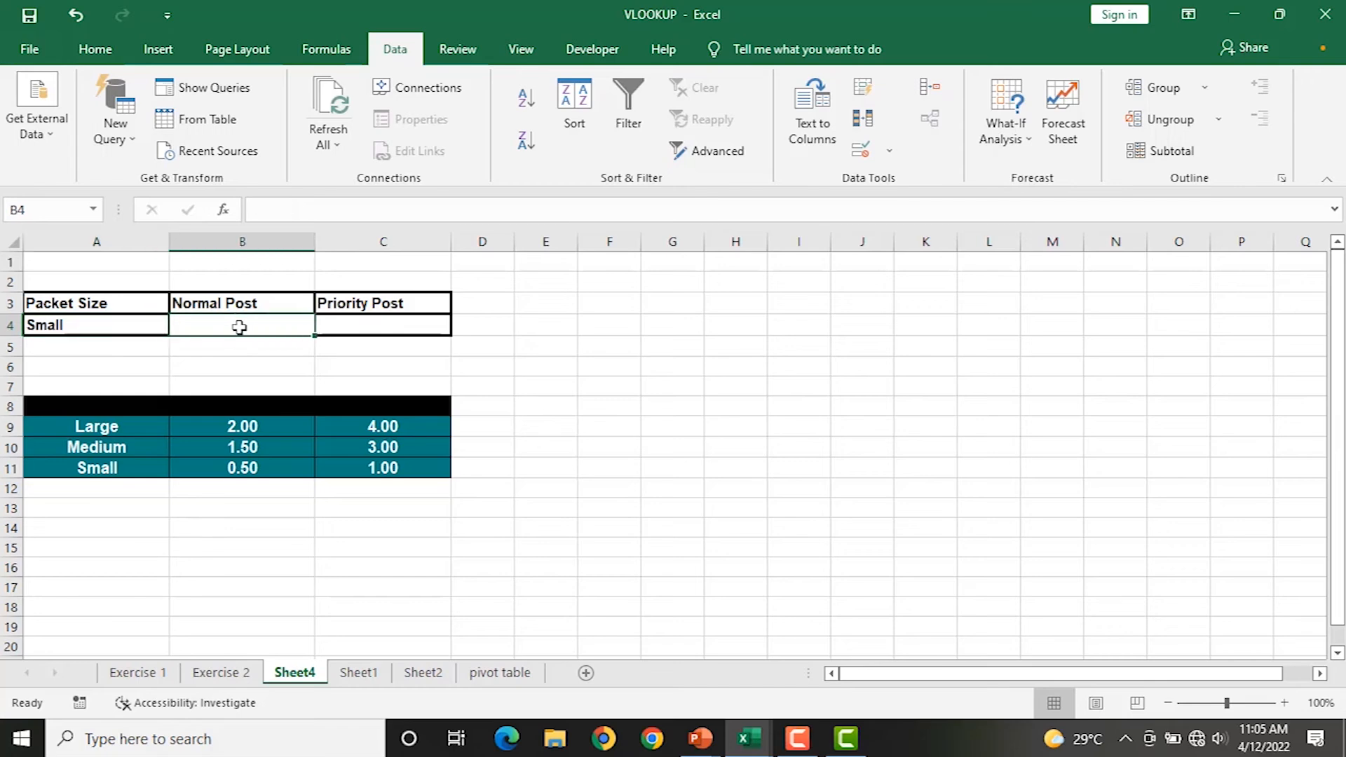
click(107, 327)
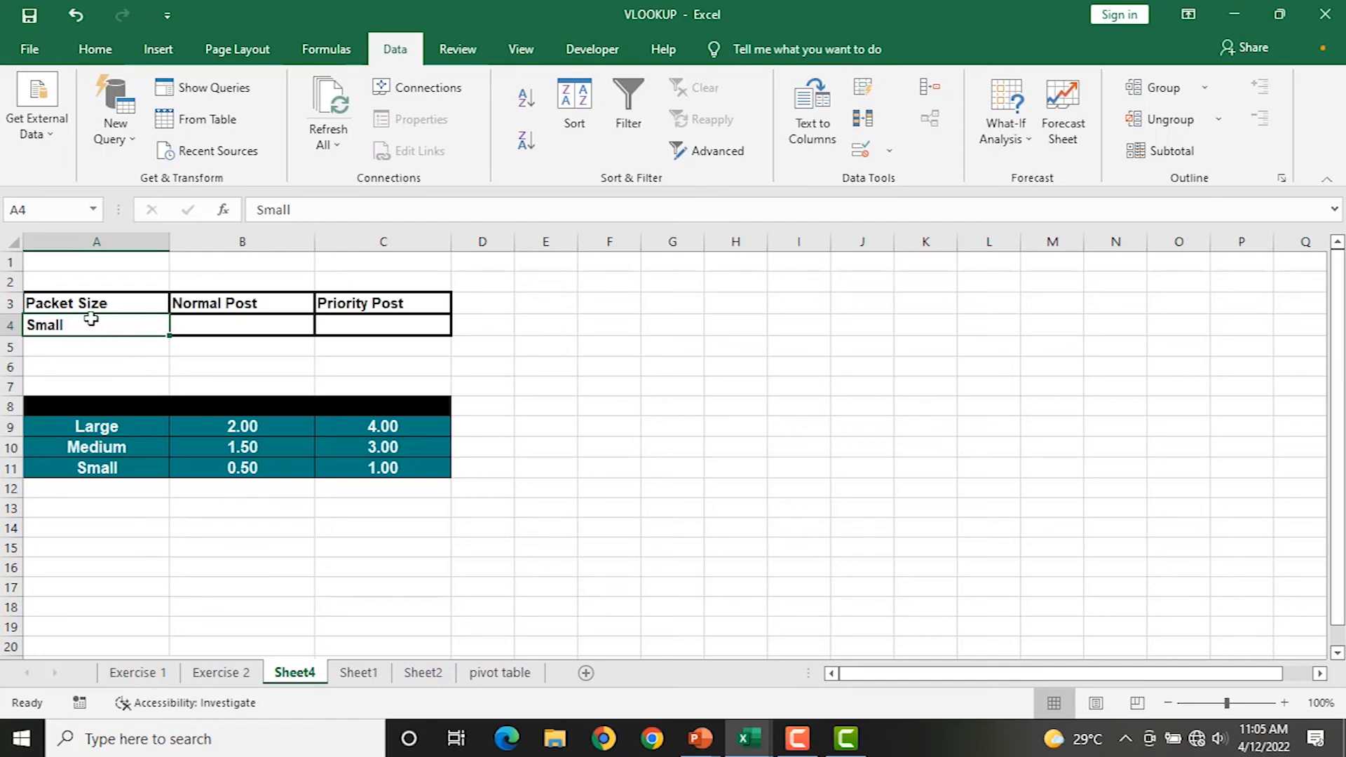
click(215, 319)
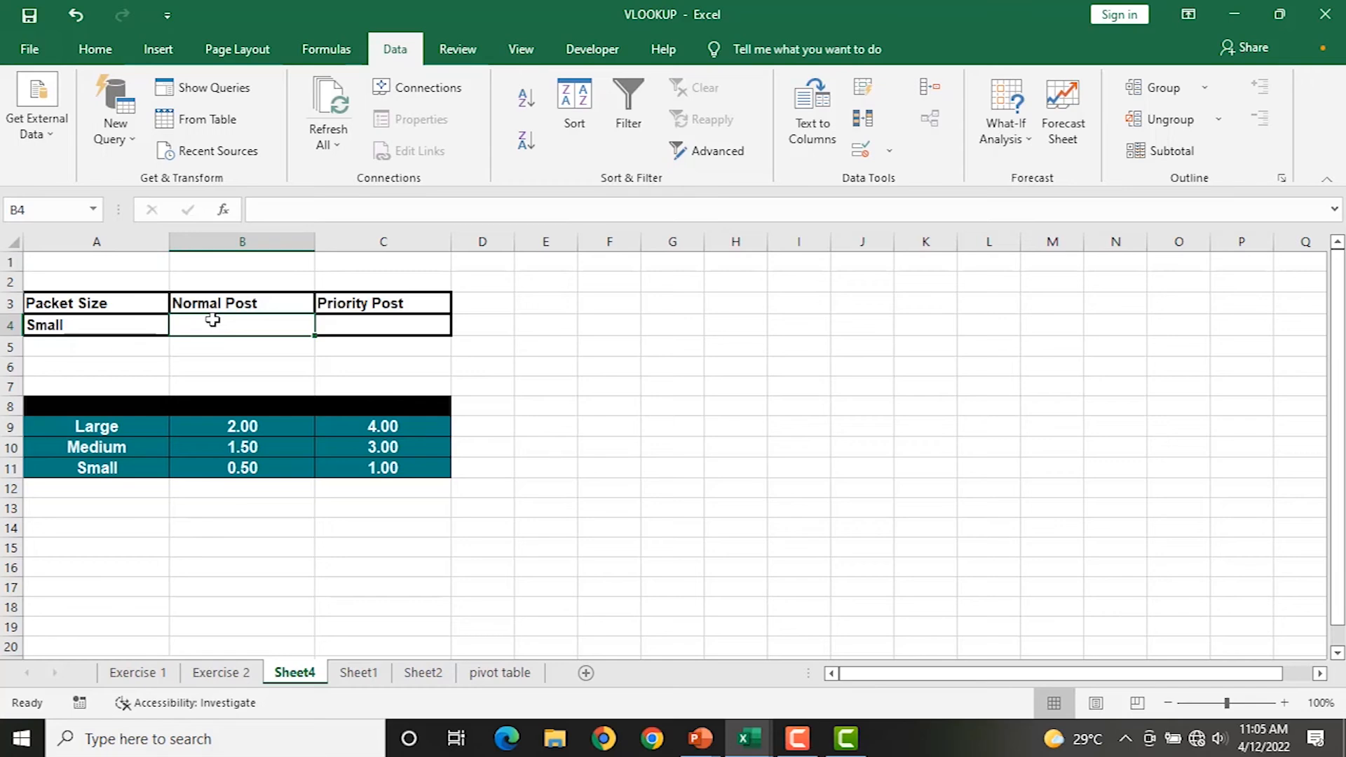
Enter =VLOOKUP(A4,A9:C11,2,0) in B4, returning 0.50 for the Small packet.
text(=)
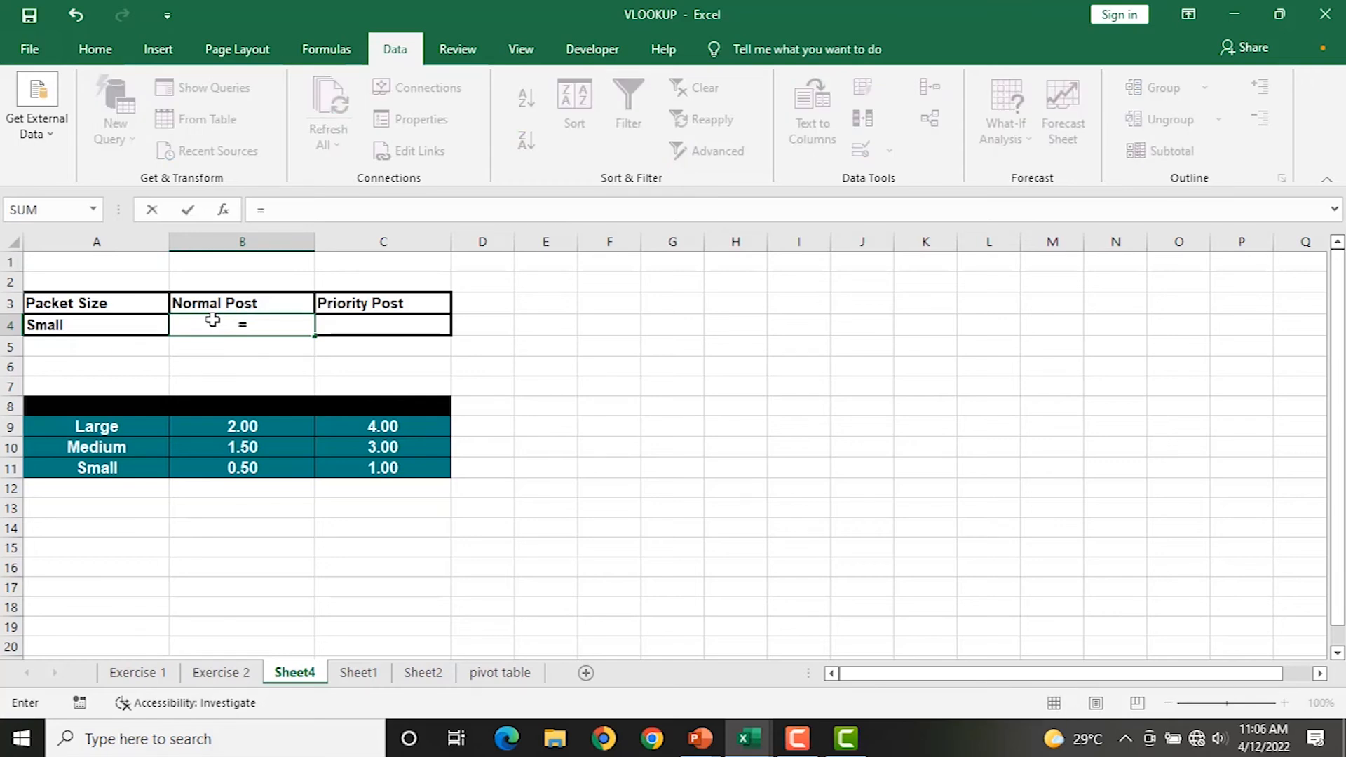
text(VL)
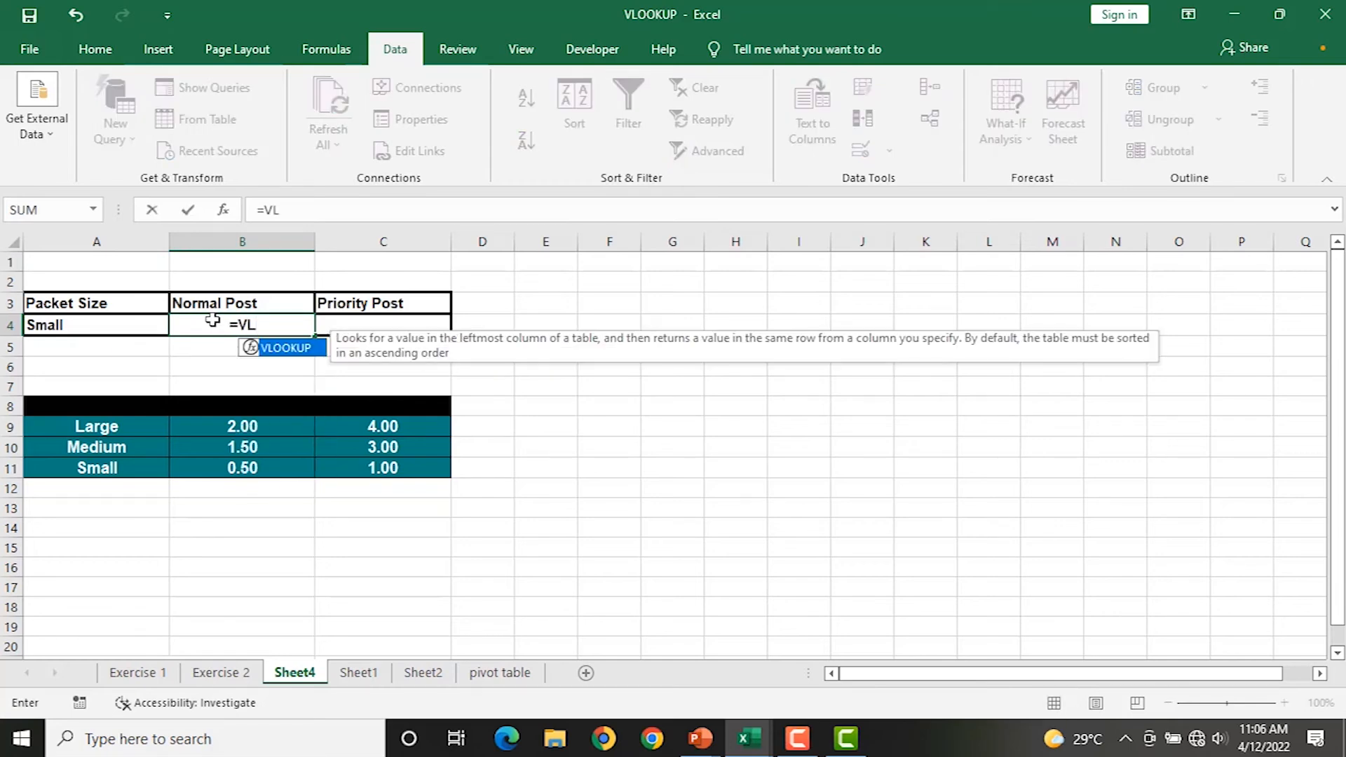
key(Tab)
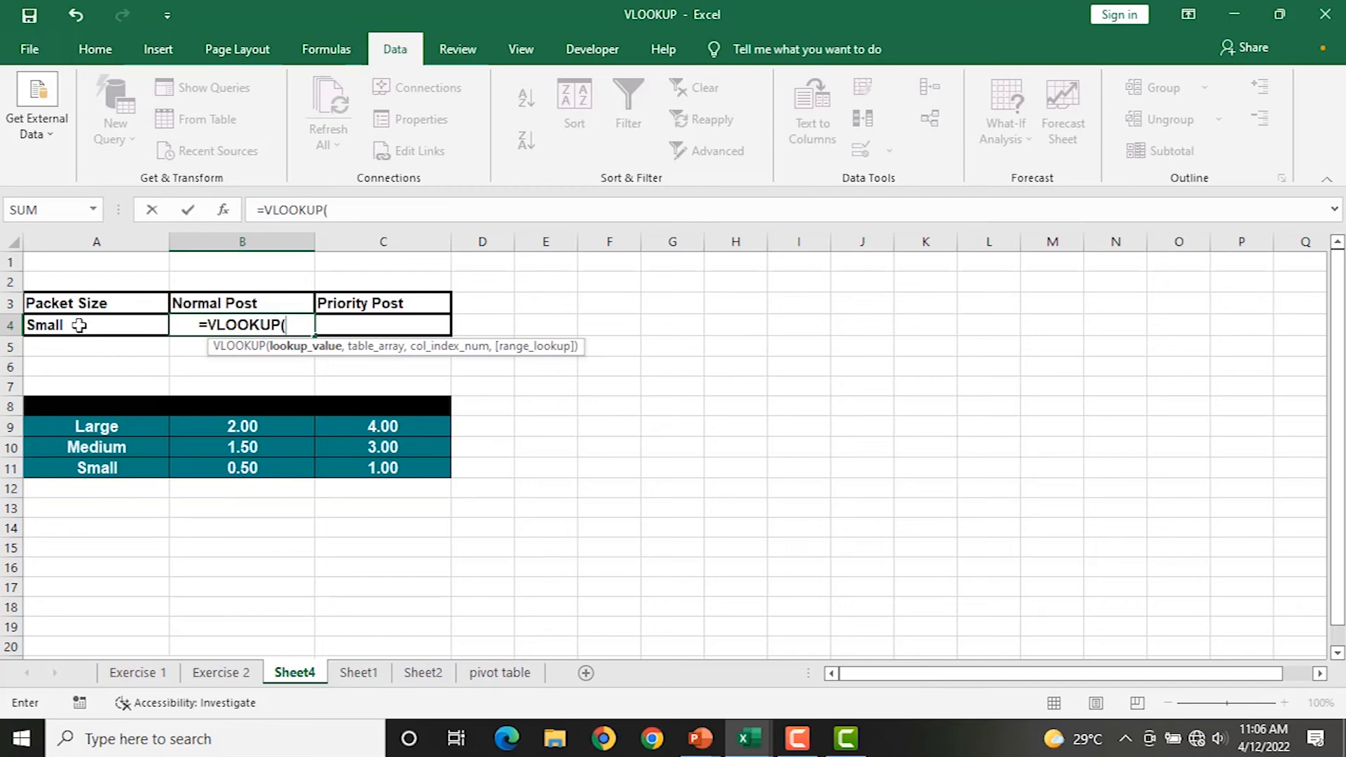
click(80, 325)
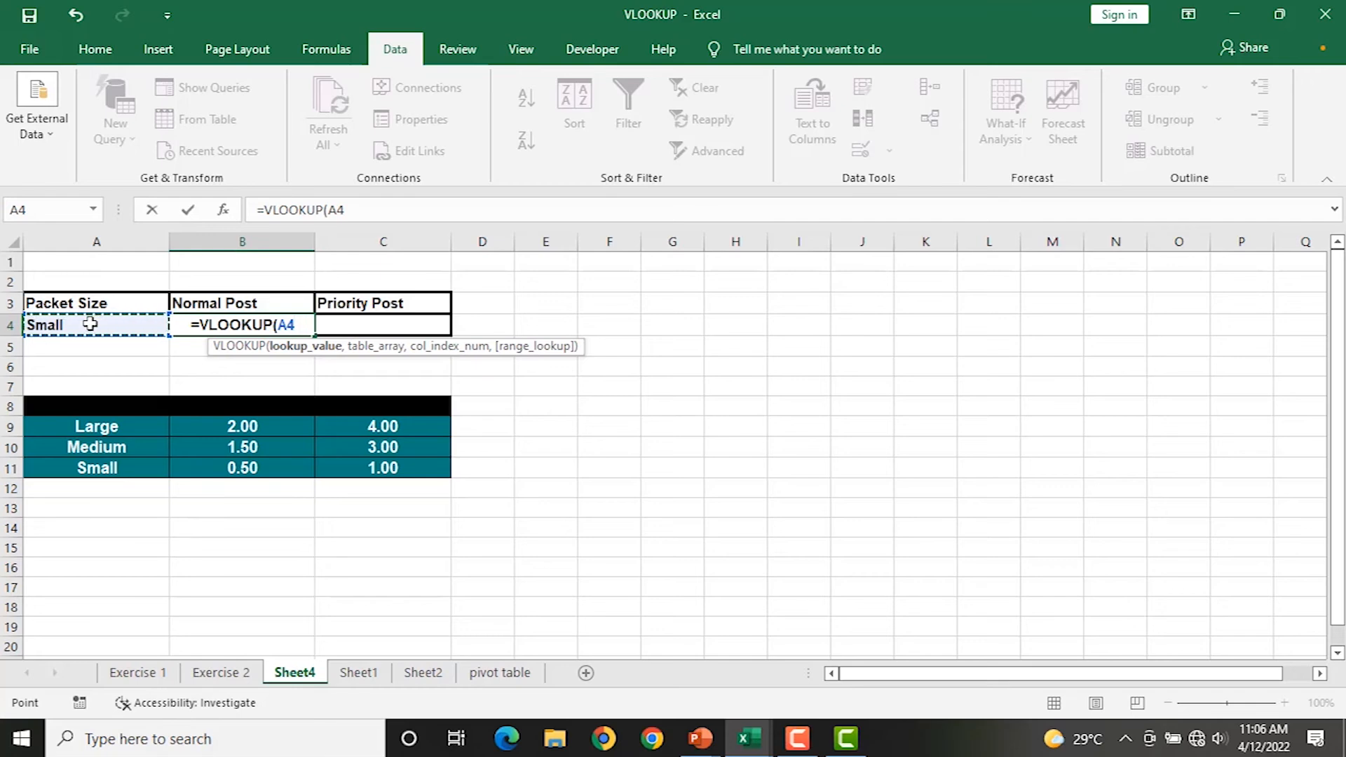
text(,)
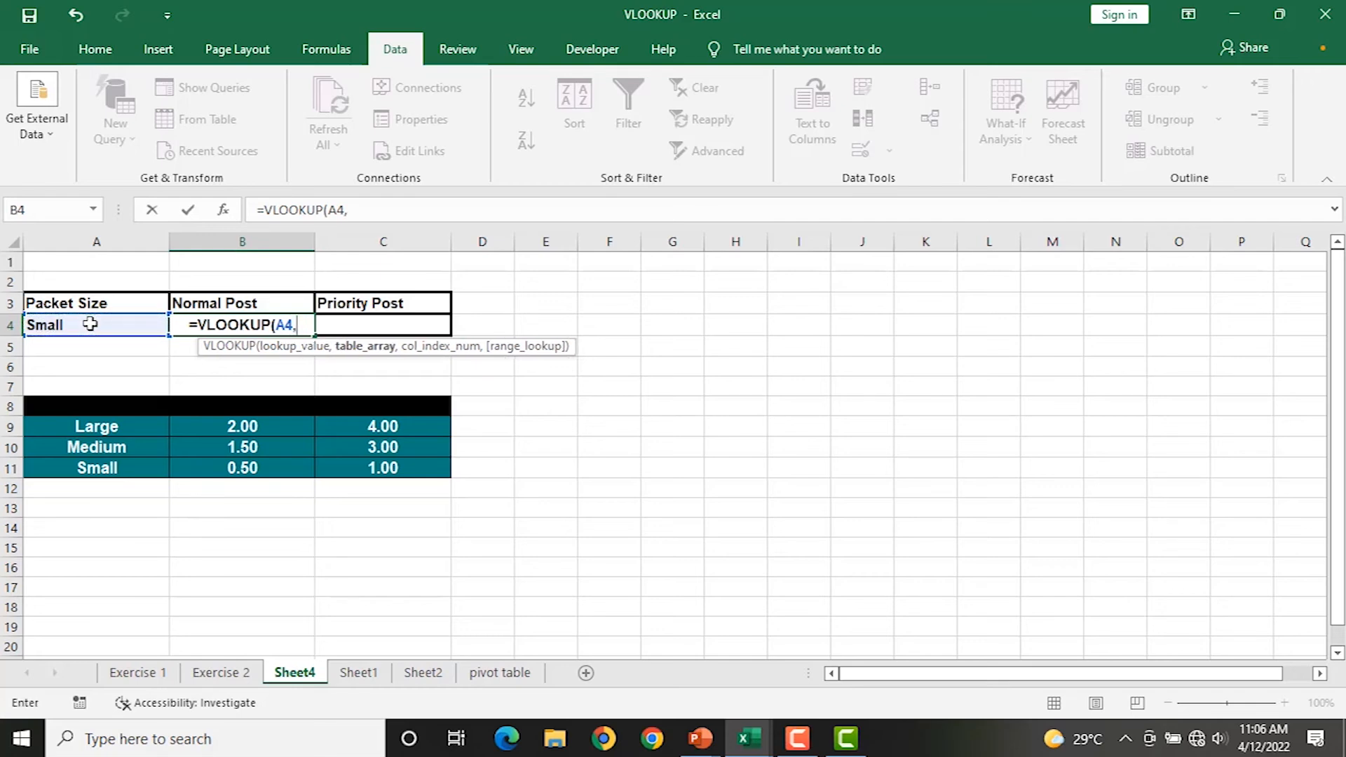
drag(72, 428, 369, 470)
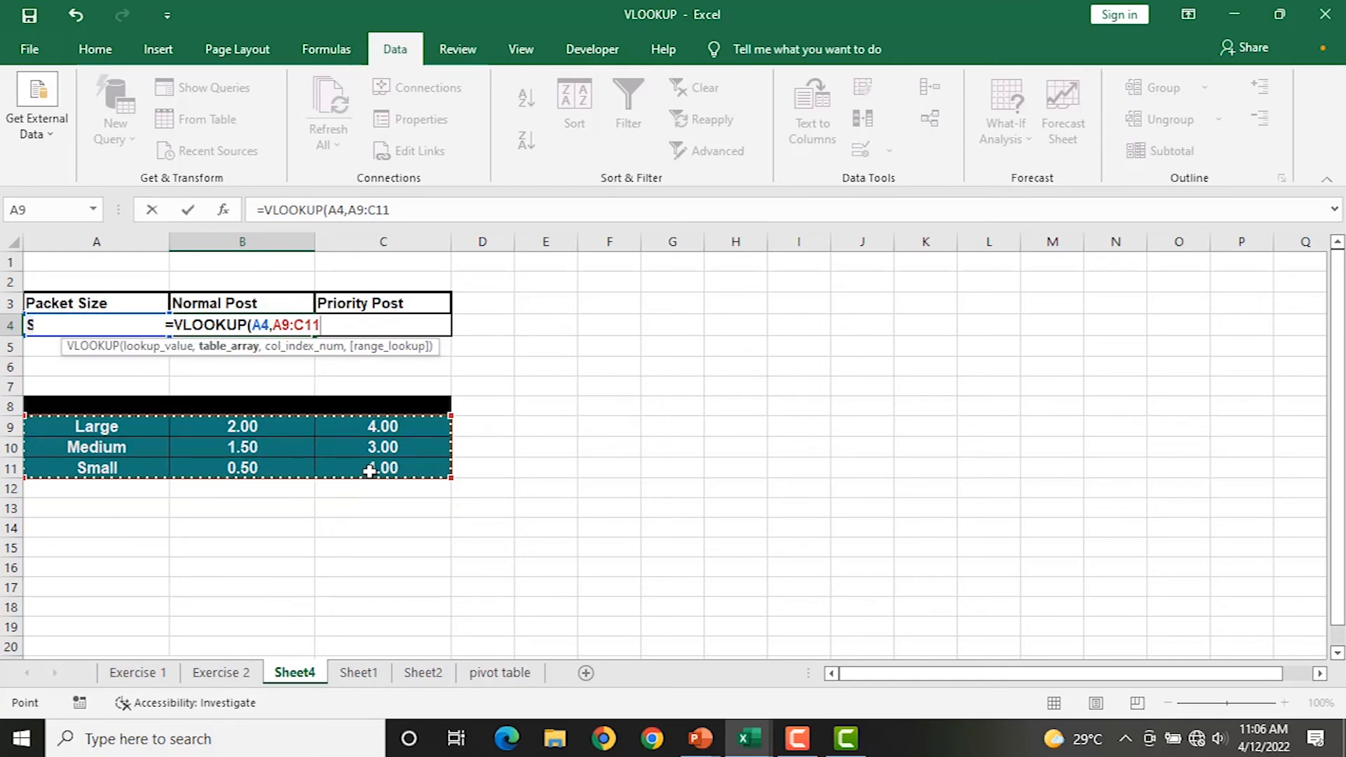
text(,)
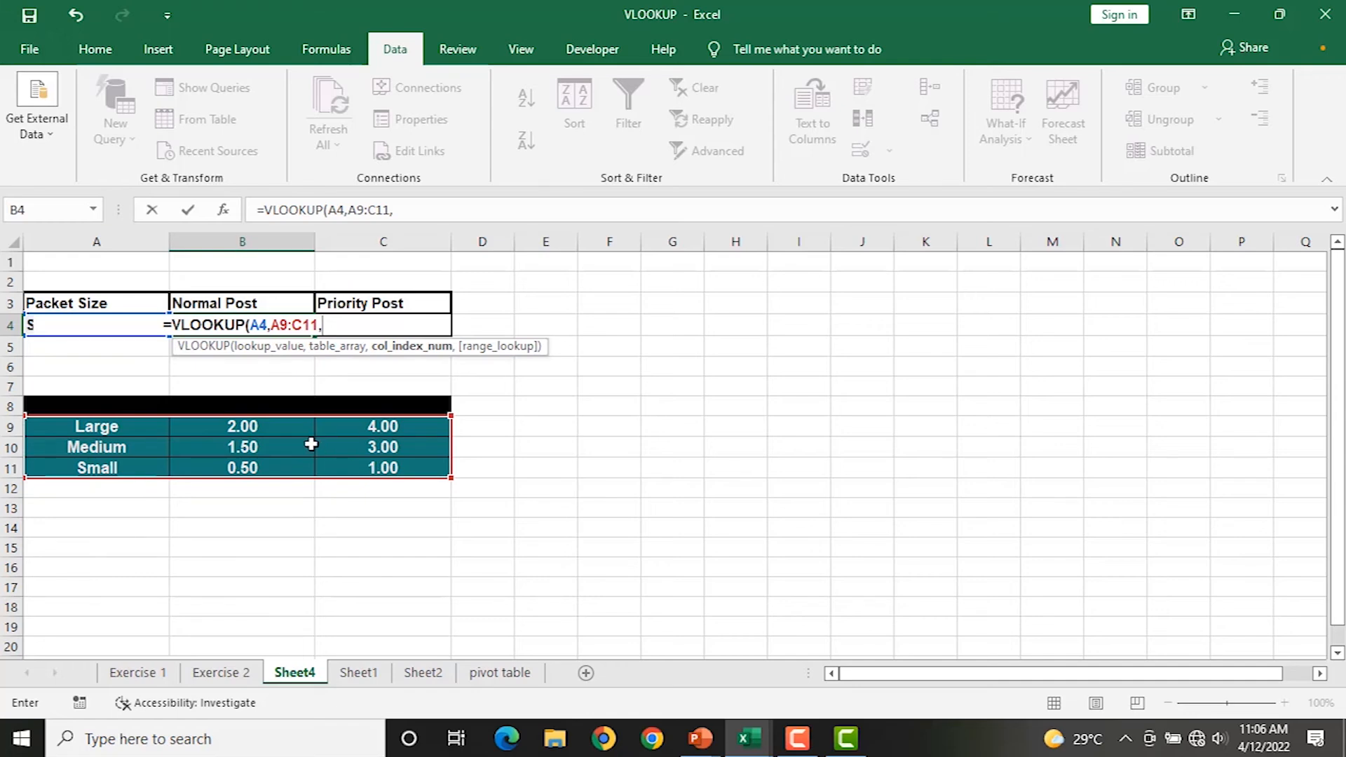
text(2,)
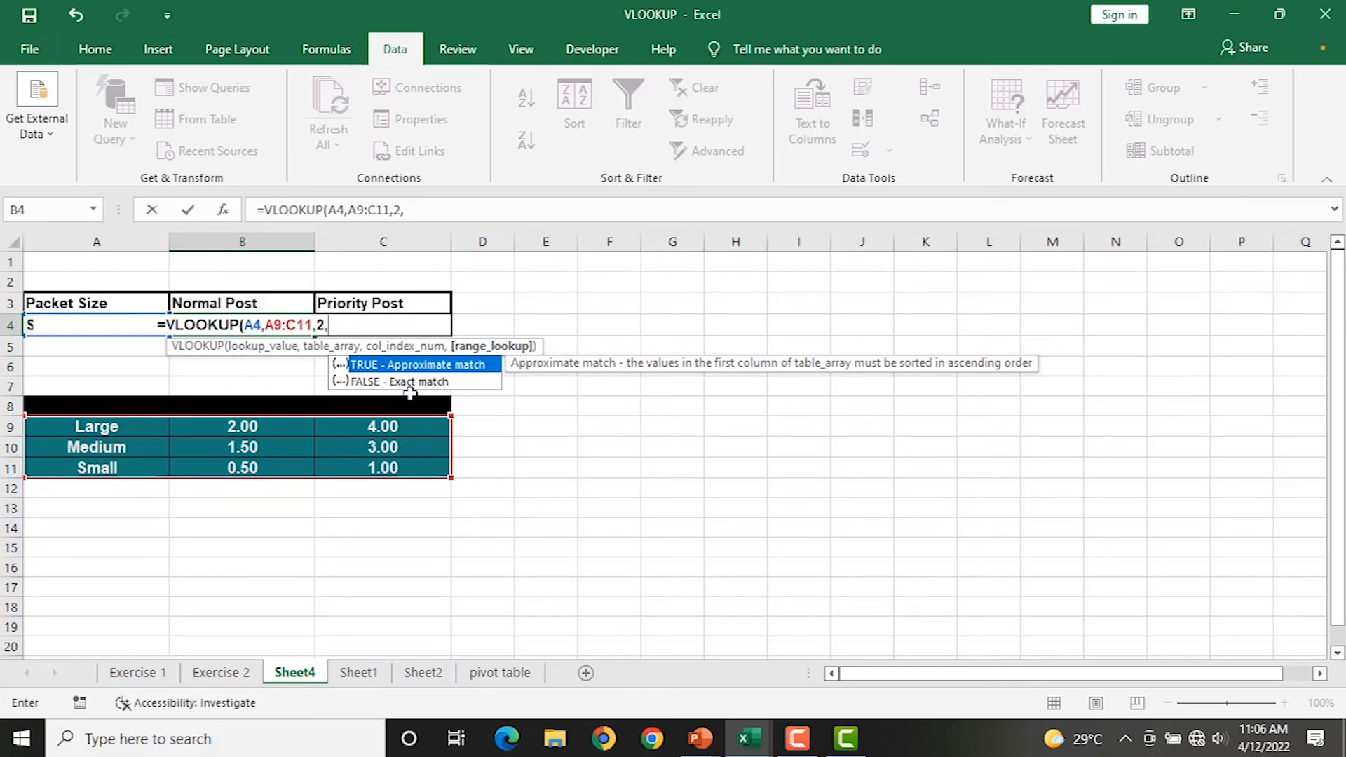
text(0)
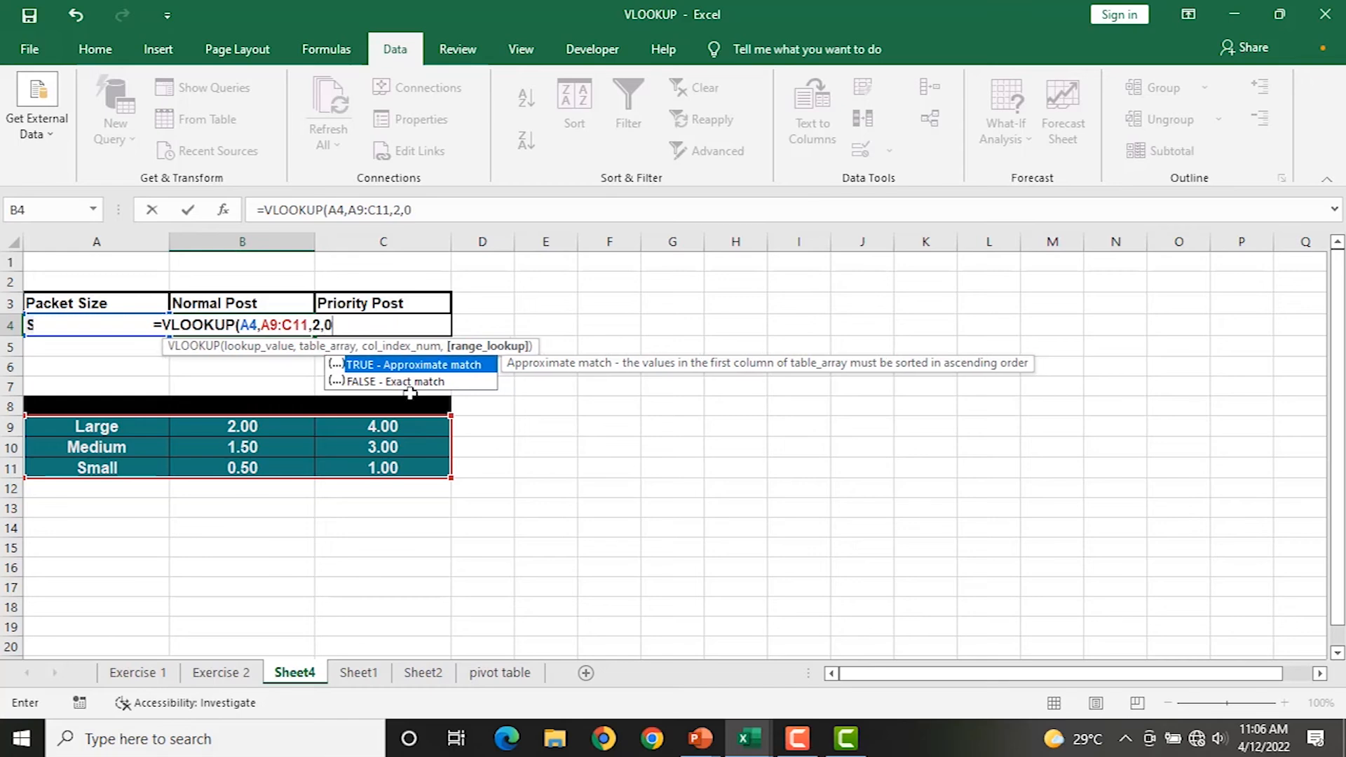
text())
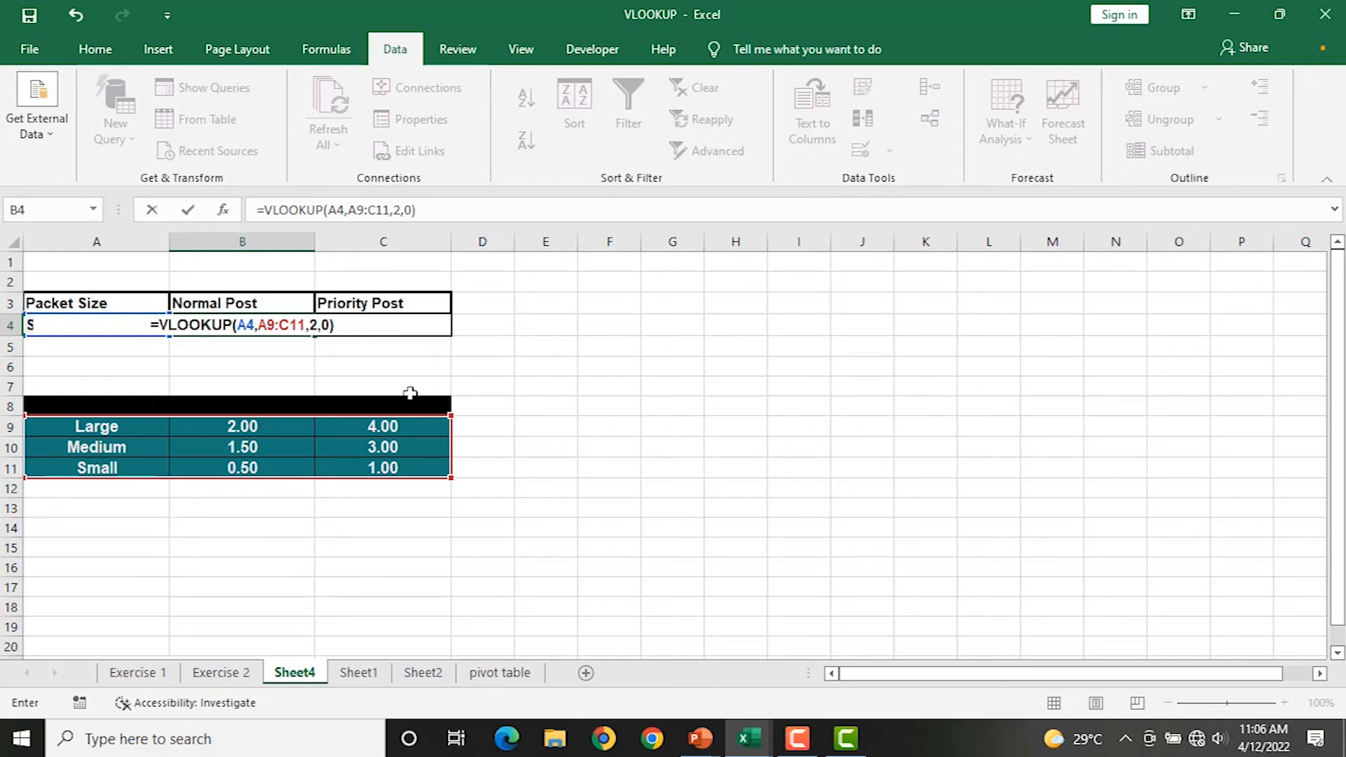
key(Return)
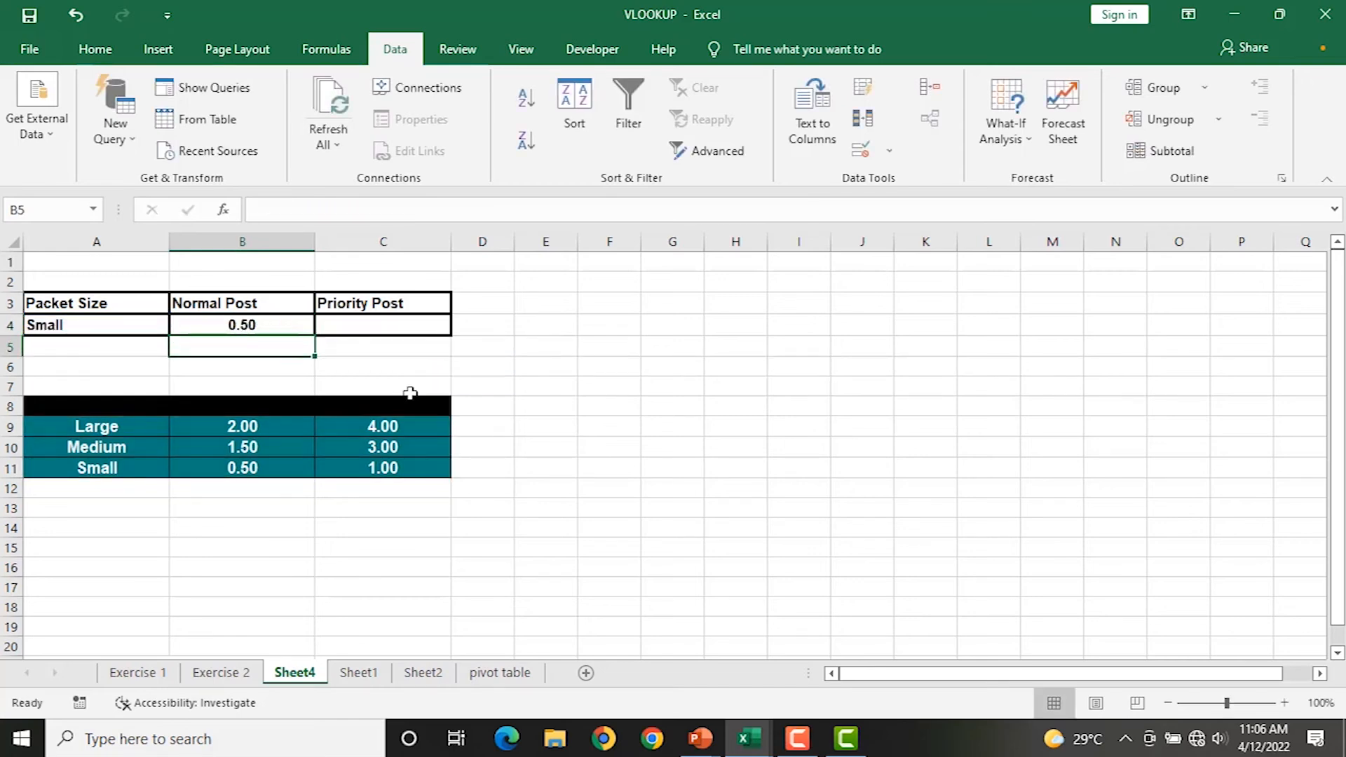
Enter LARGE as the packet size in A4 and clear the stray MEDIUM typed into A5.
click(96, 331)
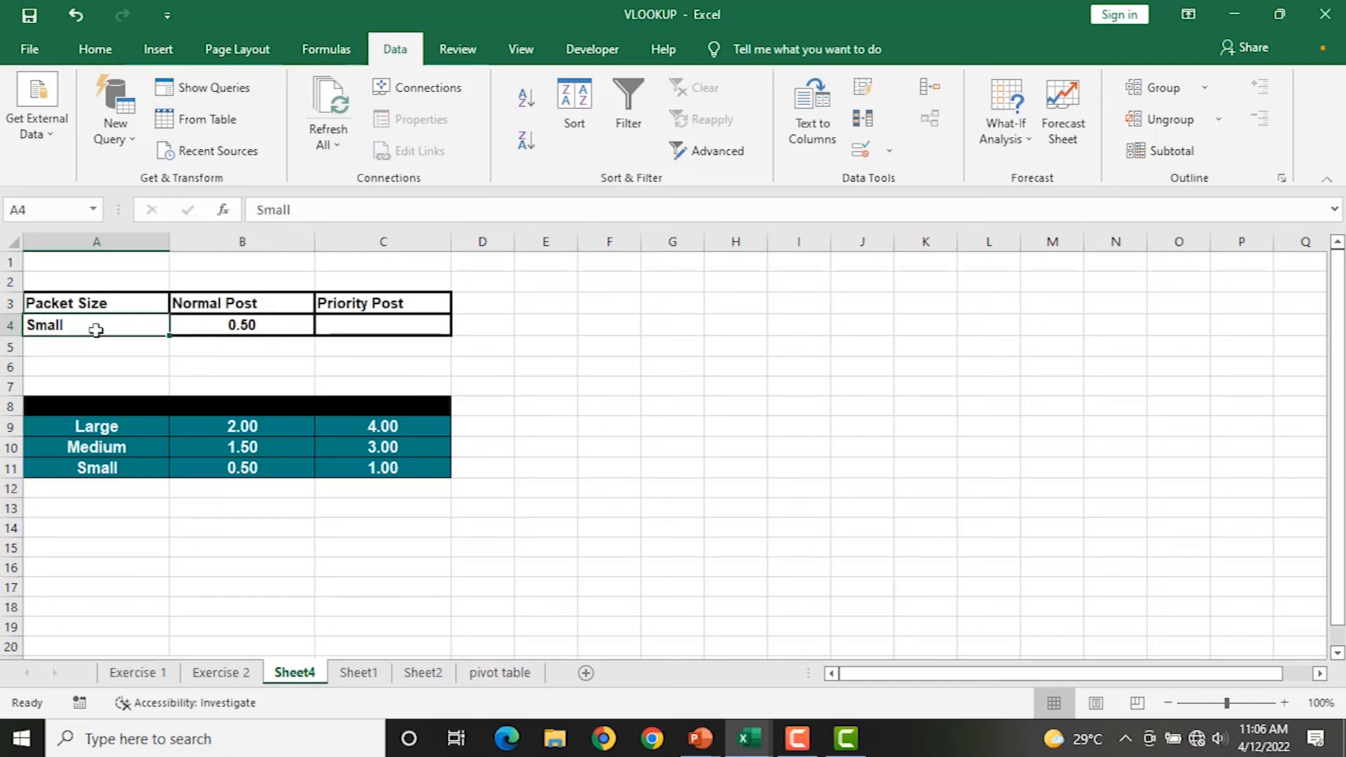
click(257, 468)
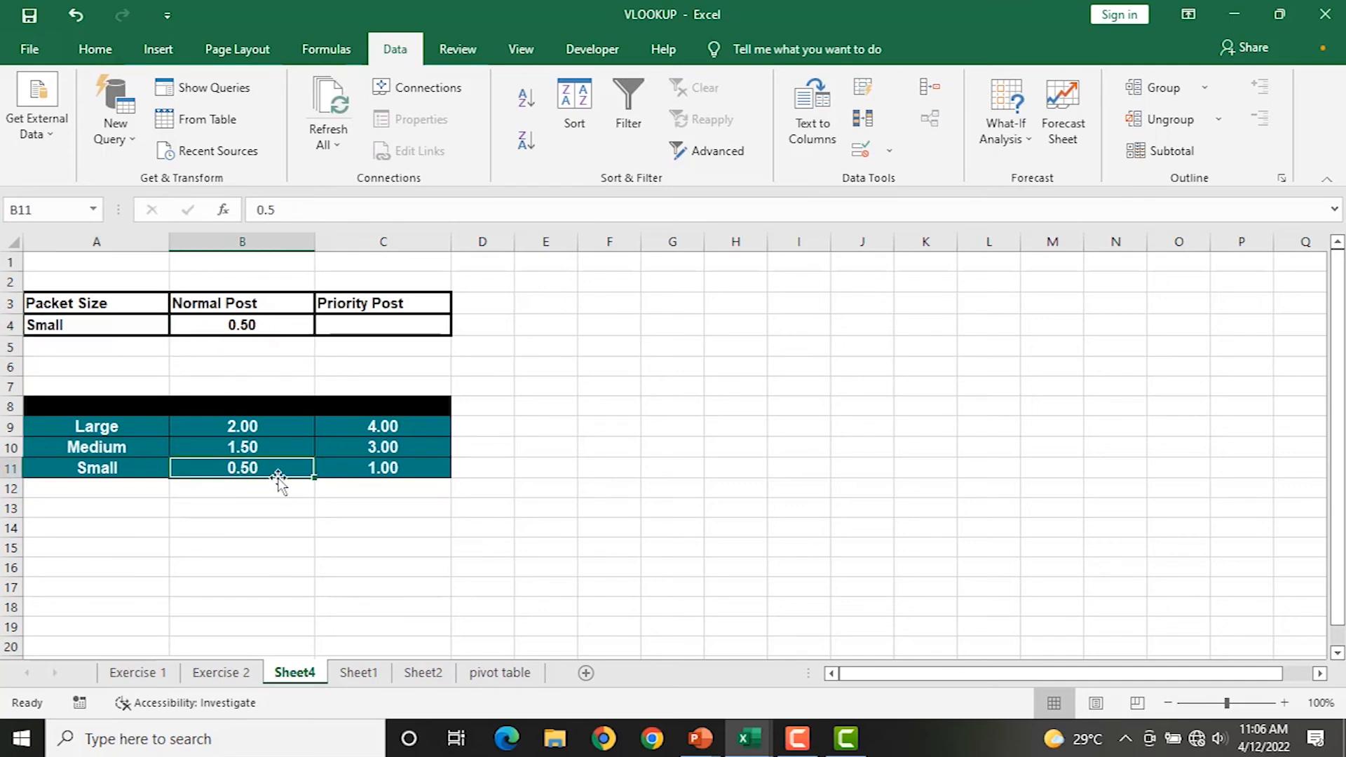
click(112, 321)
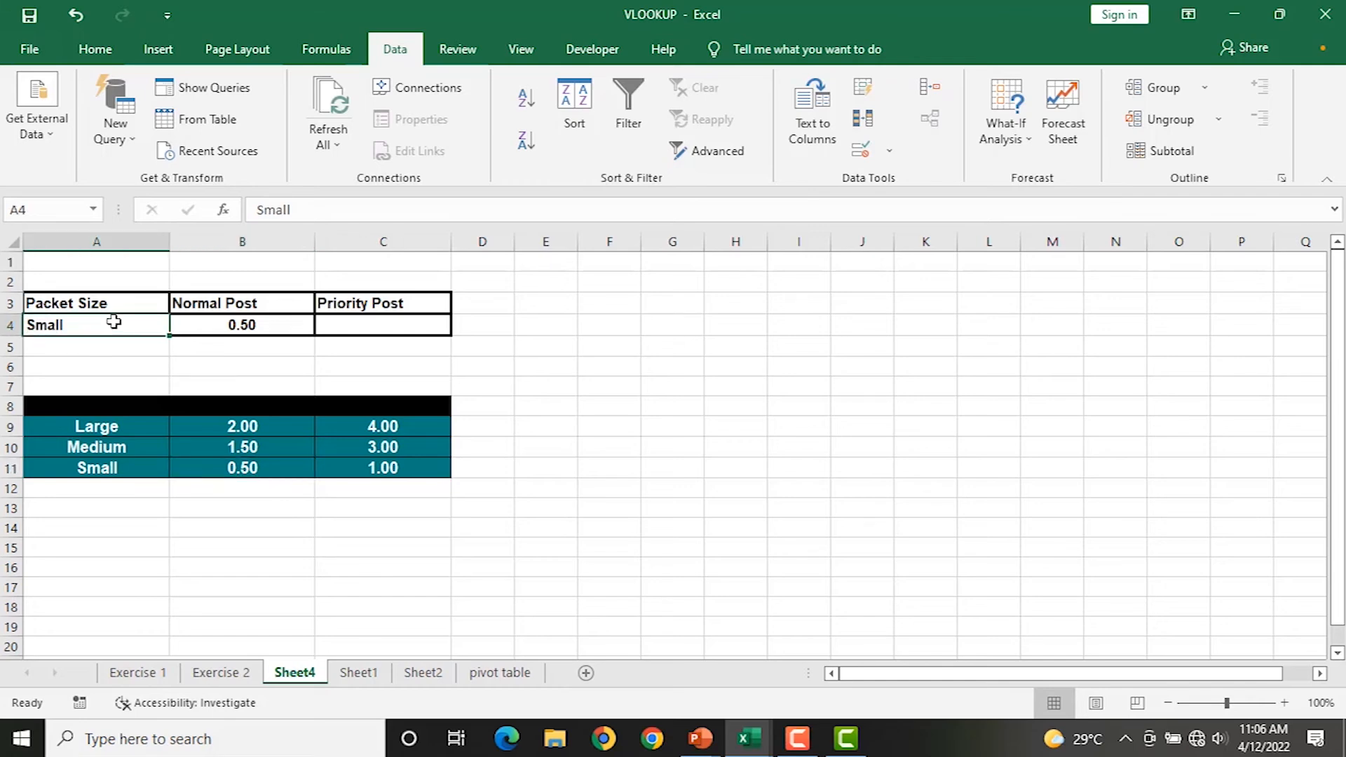
text(LARGE)
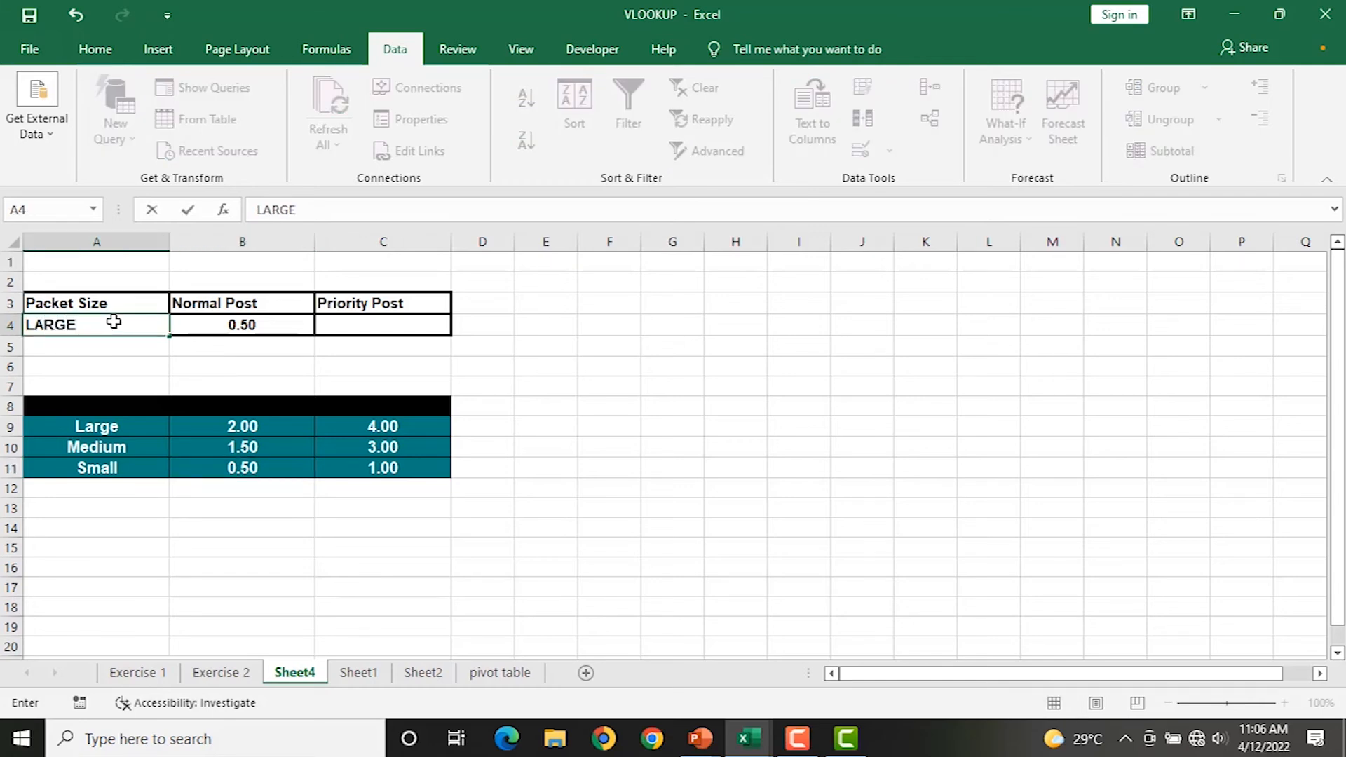
key(Return)
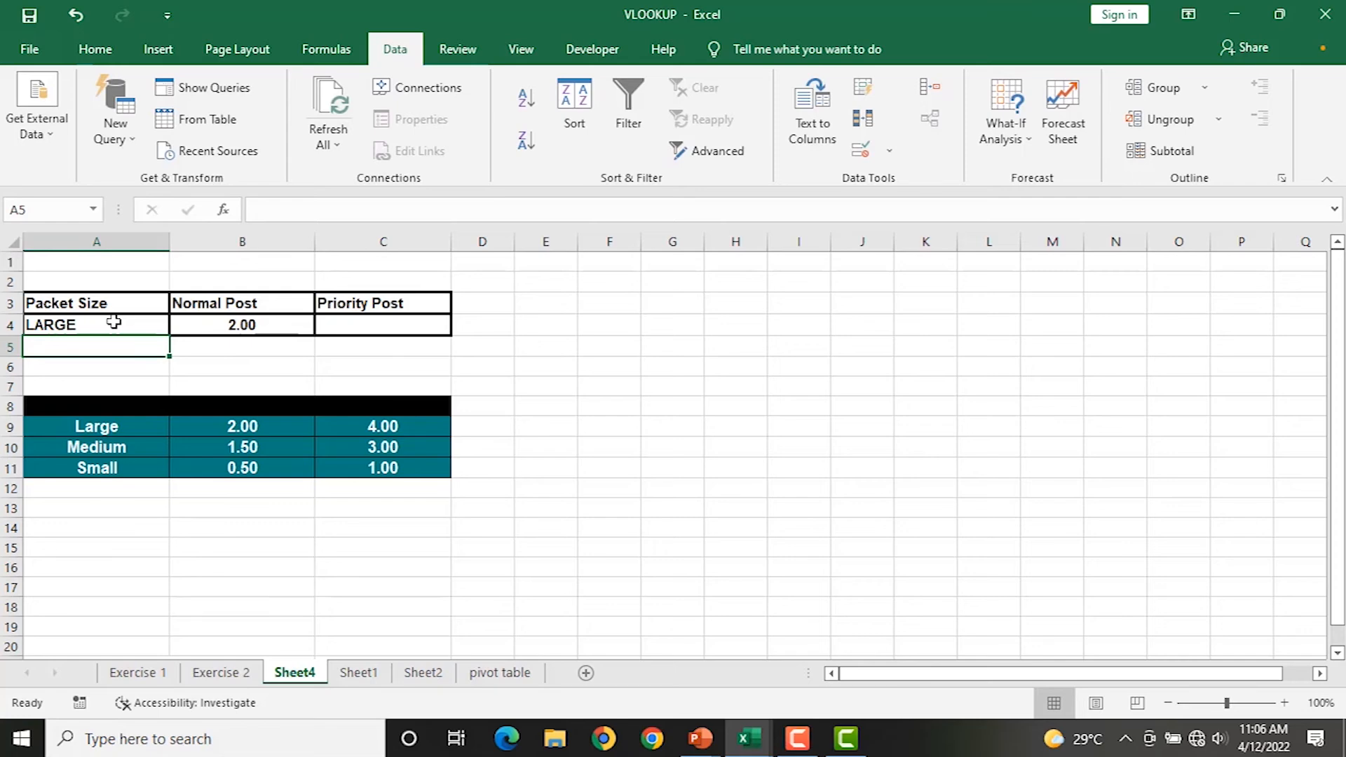
text(MEDIUM)
key(Return)
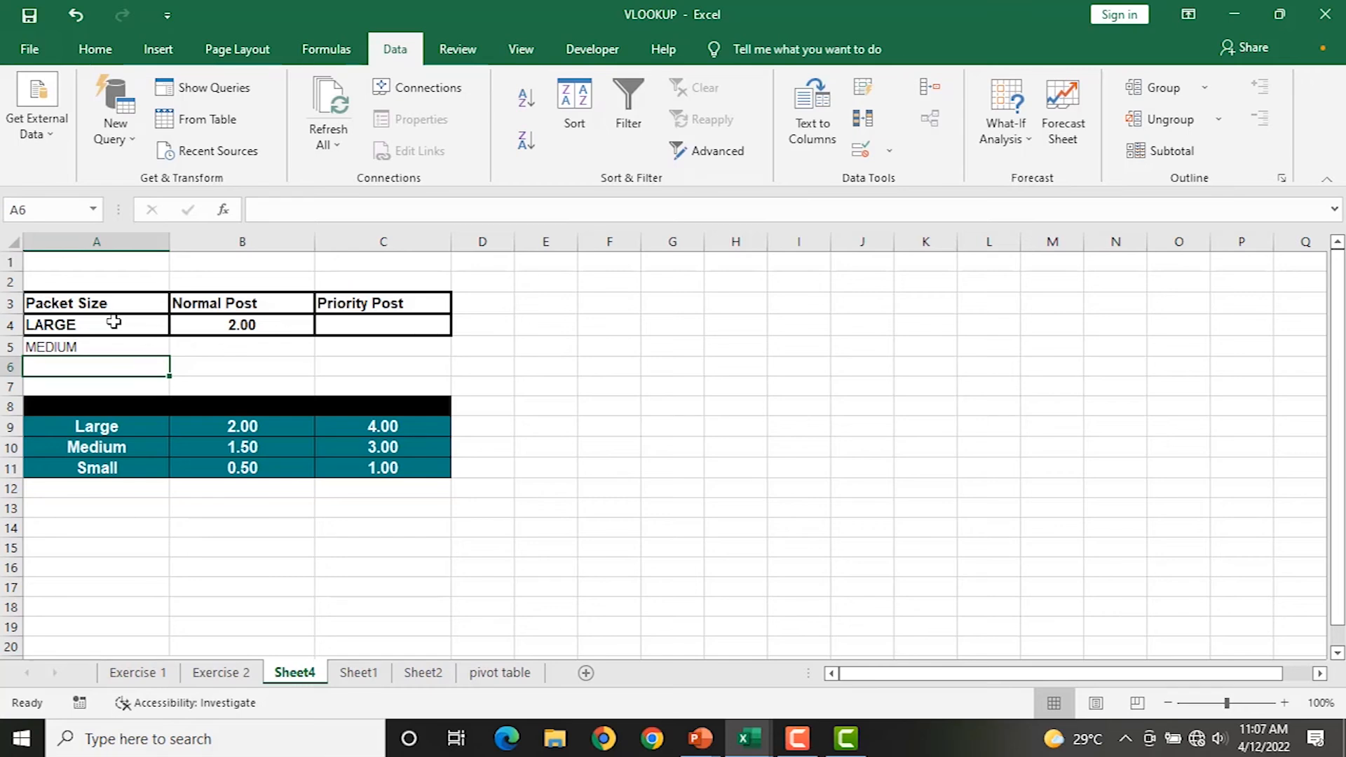
key(BackSpace)
key(Return)
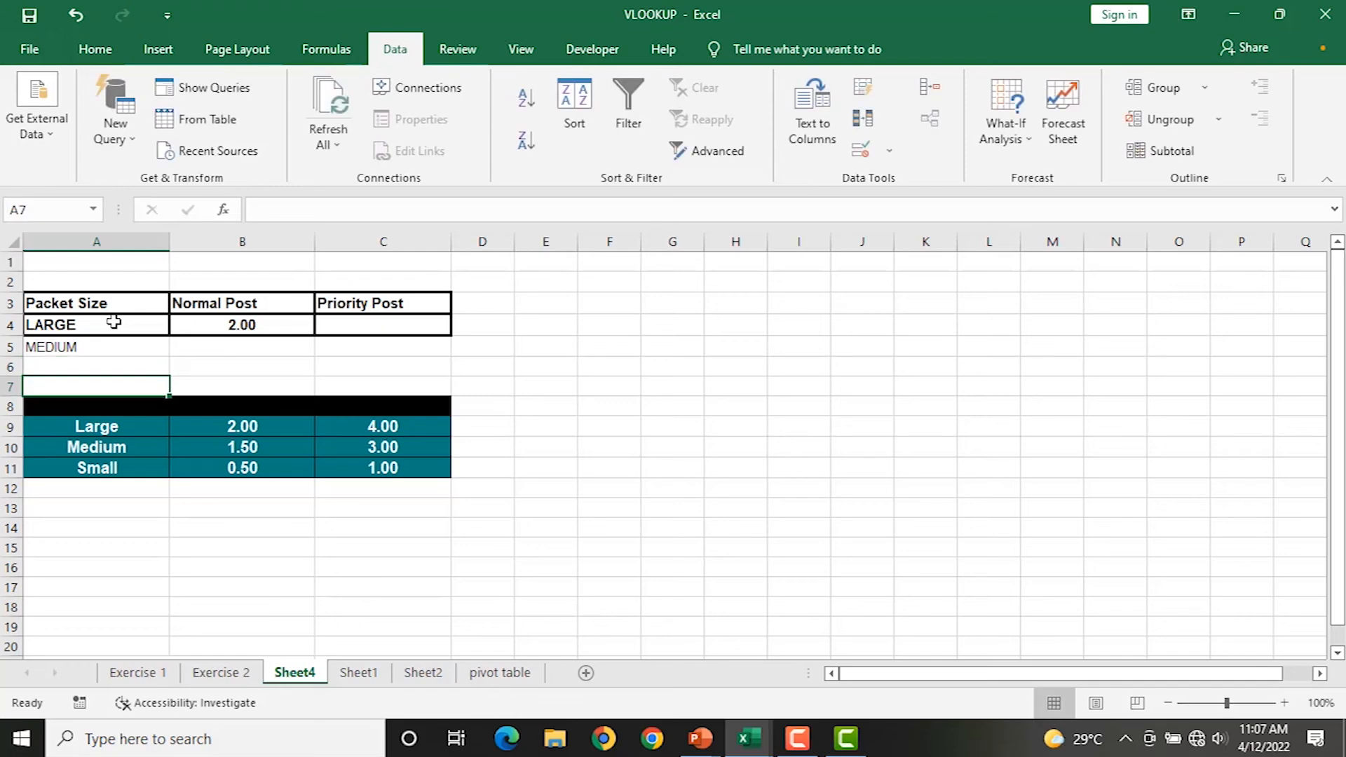
key(Up)
key(Up)
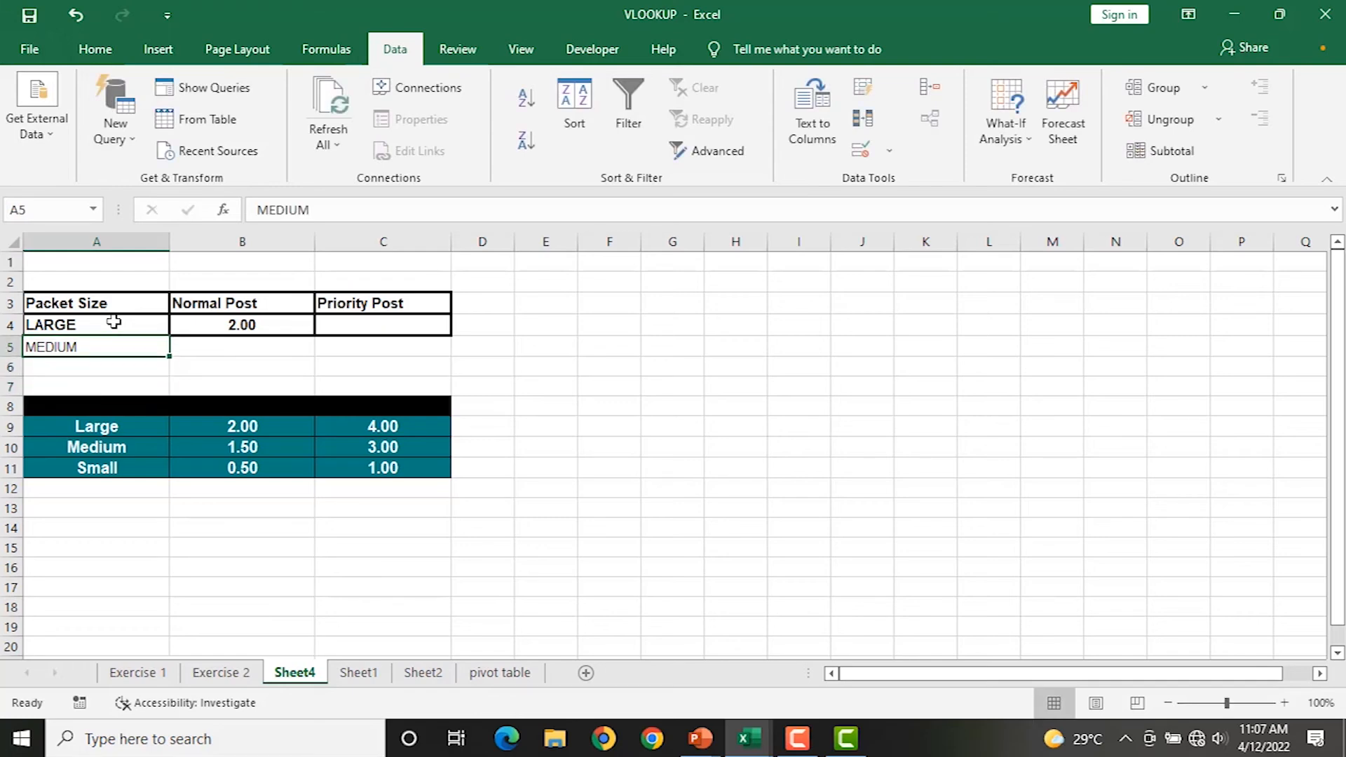
key(Delete)
key(Up)
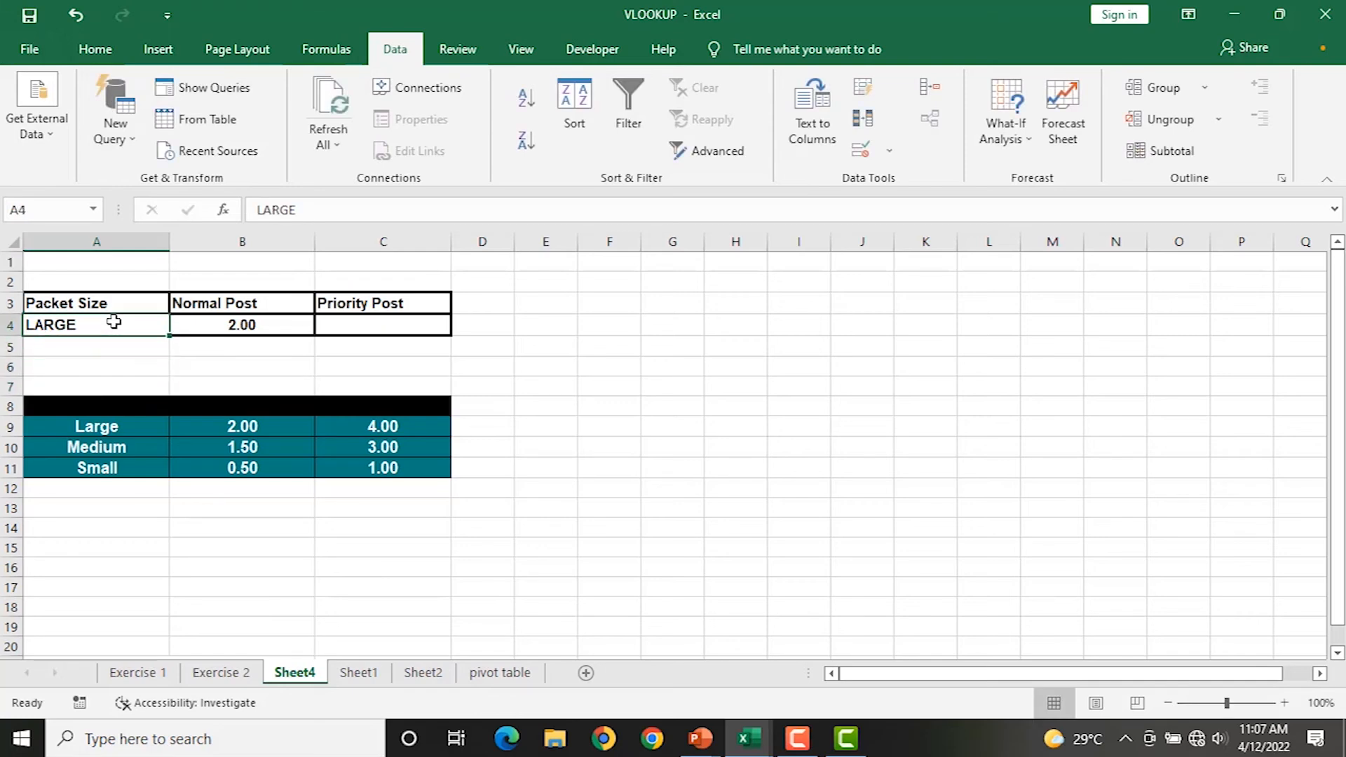
Set A4 to MEDIUM and verify B4 returns the 1.50 Medium rate from B10.
text(MEDIUM)
key(Return)
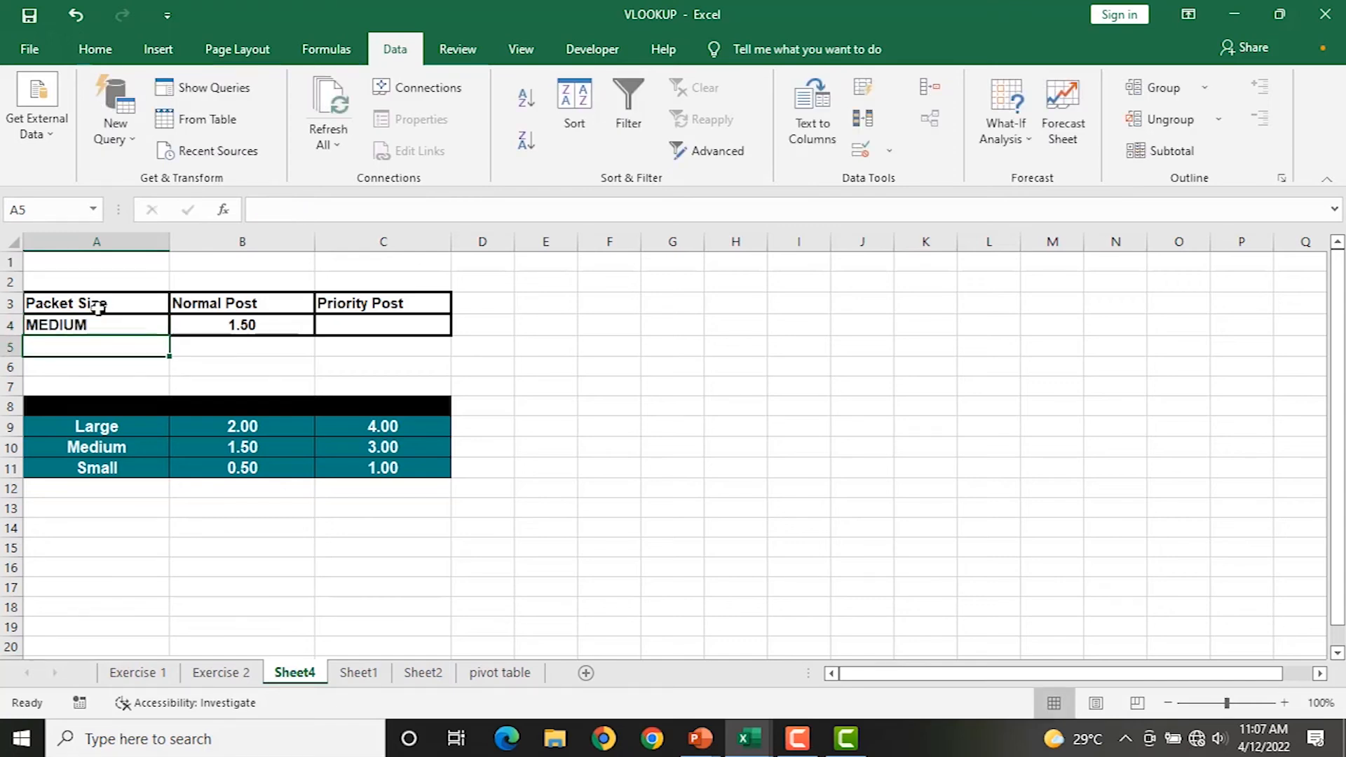
click(95, 323)
click(272, 329)
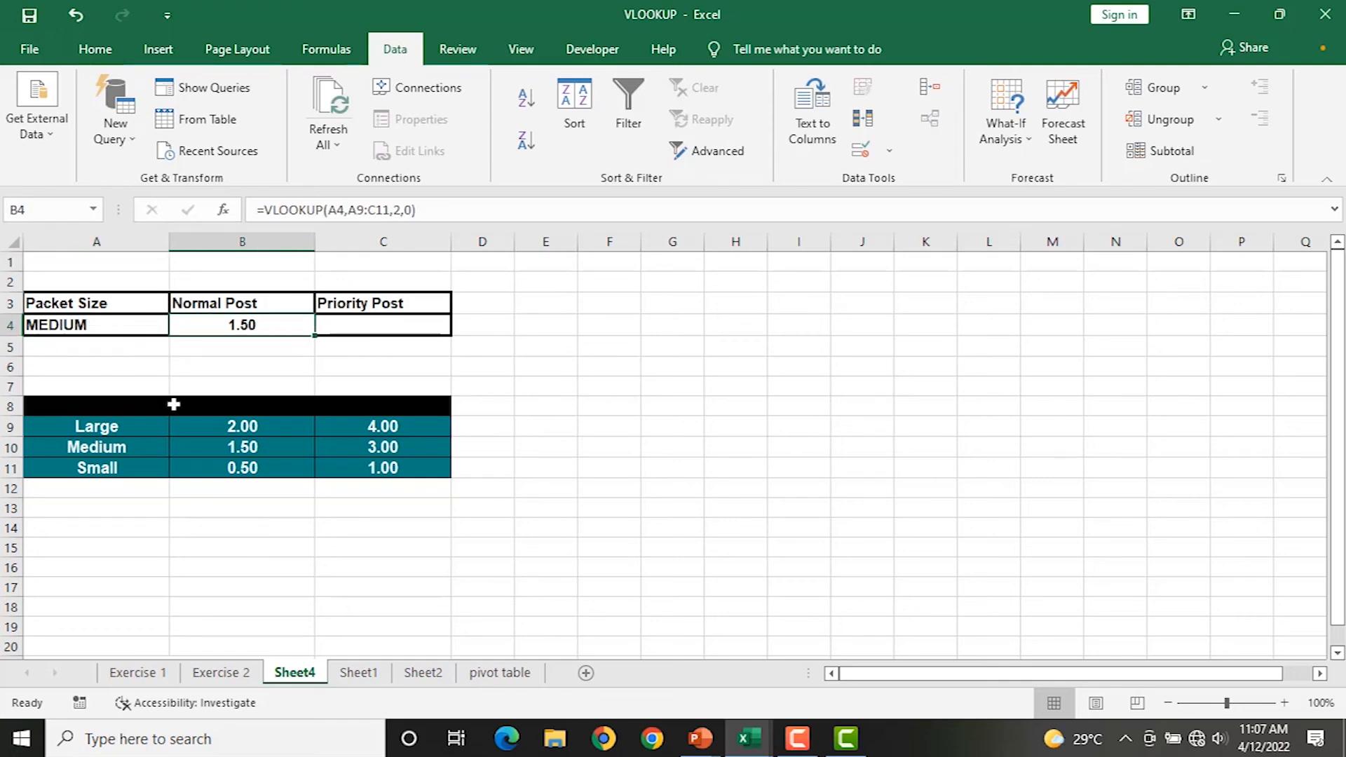
click(208, 449)
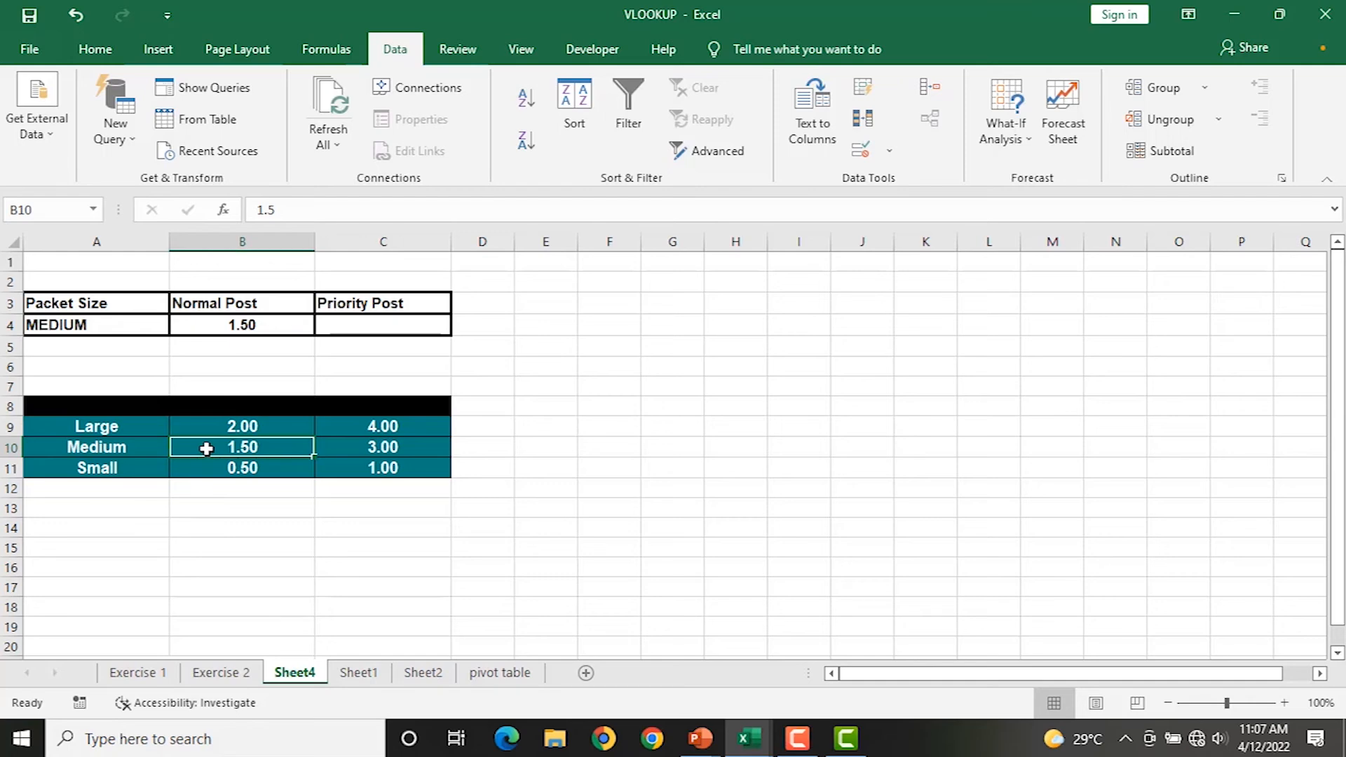
click(383, 323)
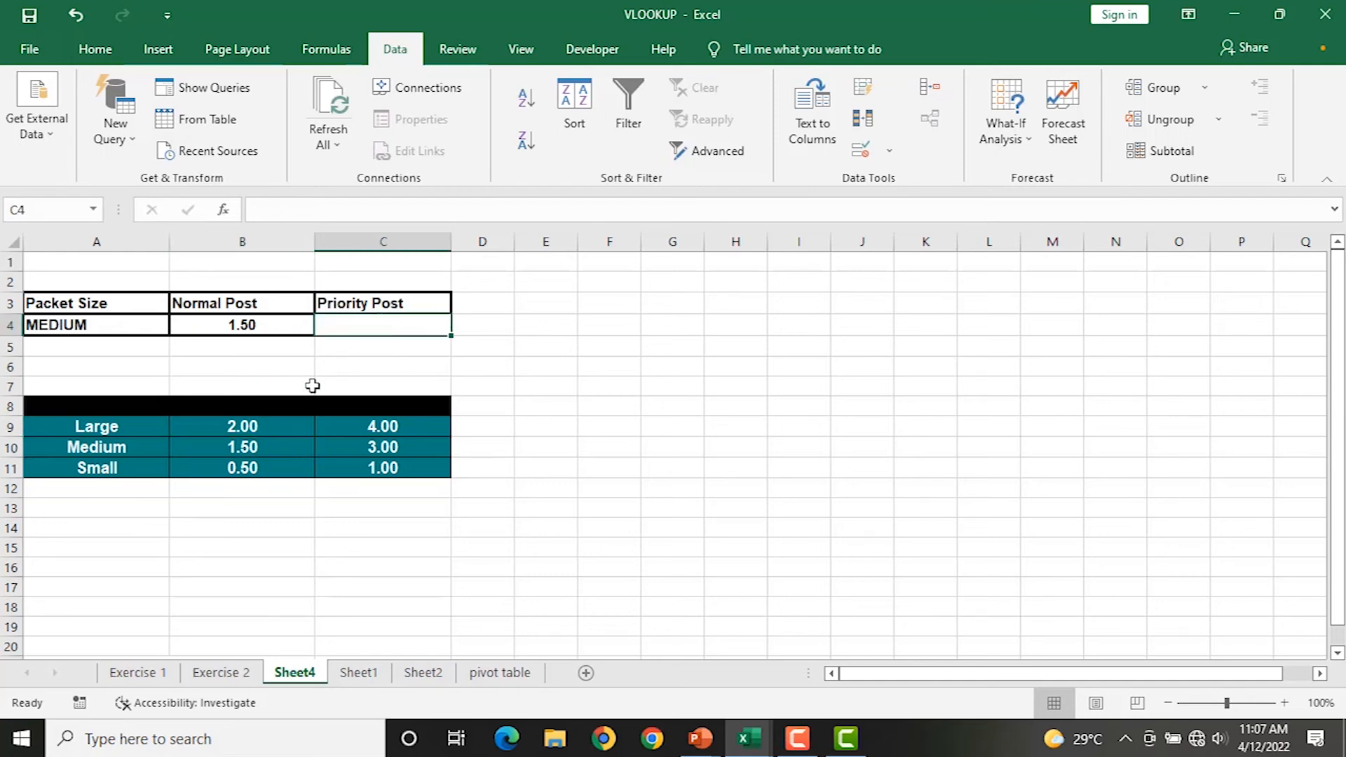
Enter =VLOOKUP(A4,A9:C11,3,0) in C4 so Priority Post shows 3.00 for MEDIUM.
text(=)
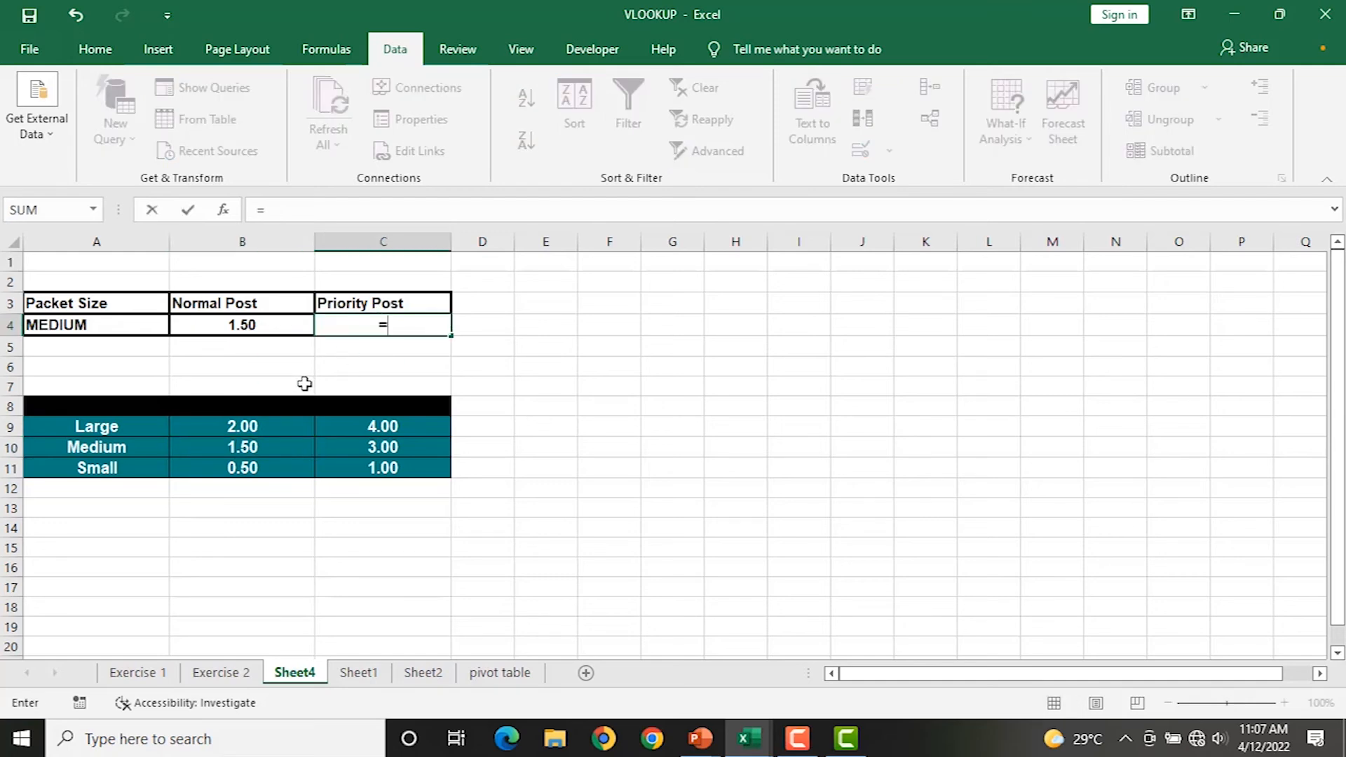
text(VL)
key(Tab)
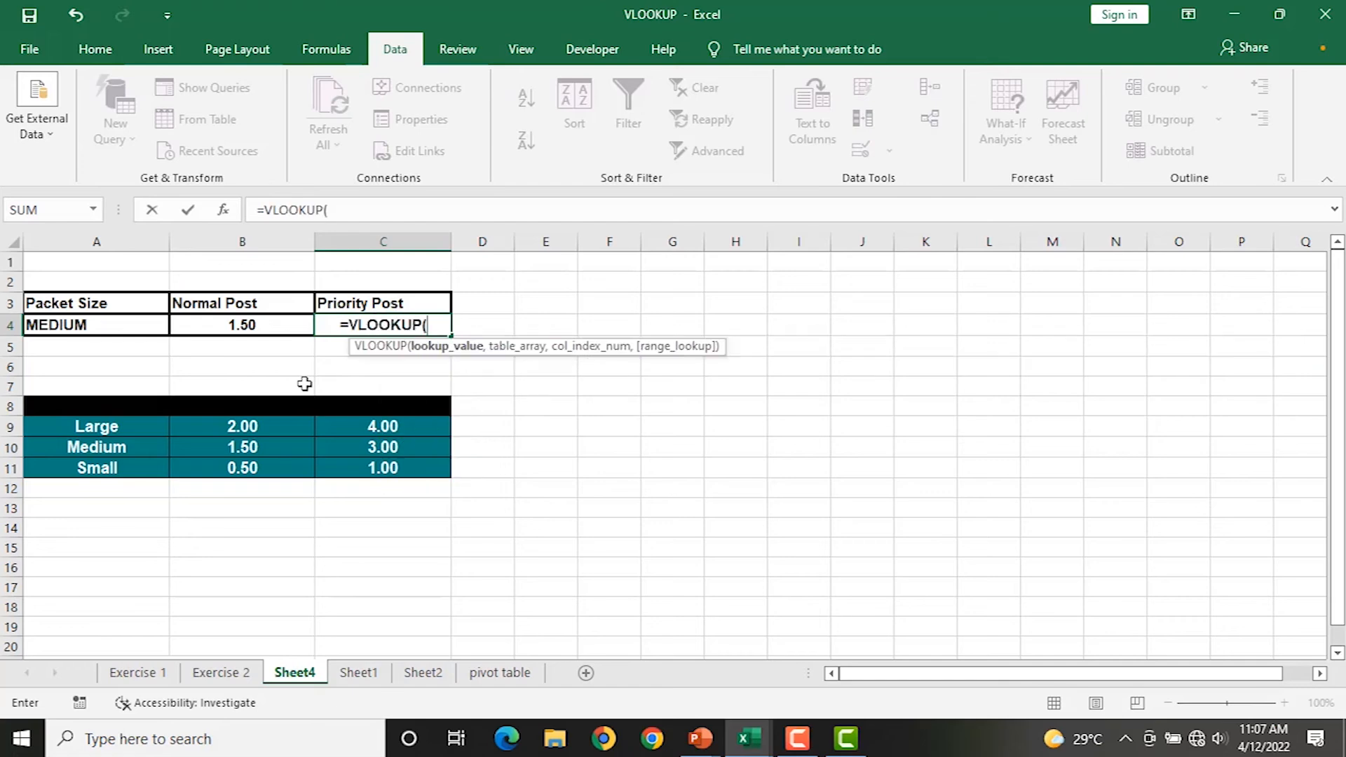
click(109, 323)
text(,)
drag(99, 429, 389, 470)
text(,)
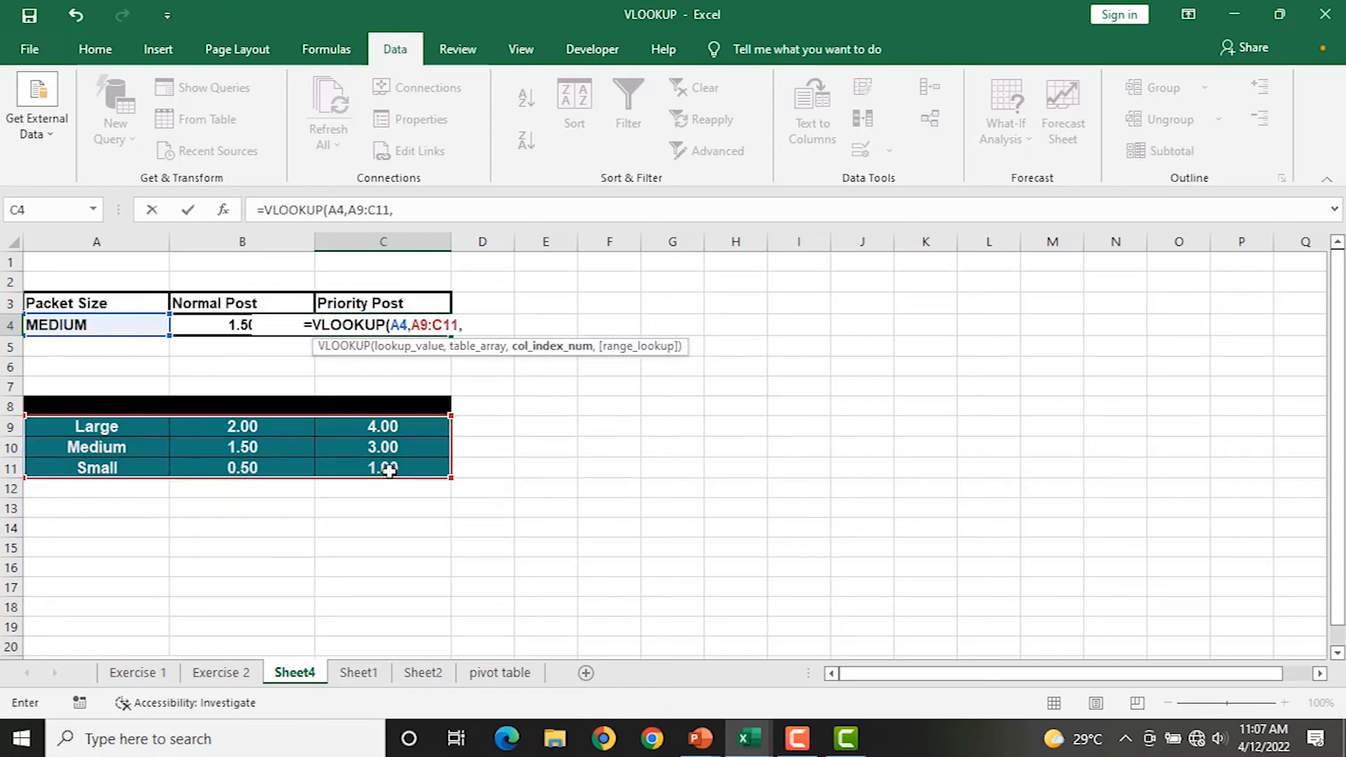
text(3)
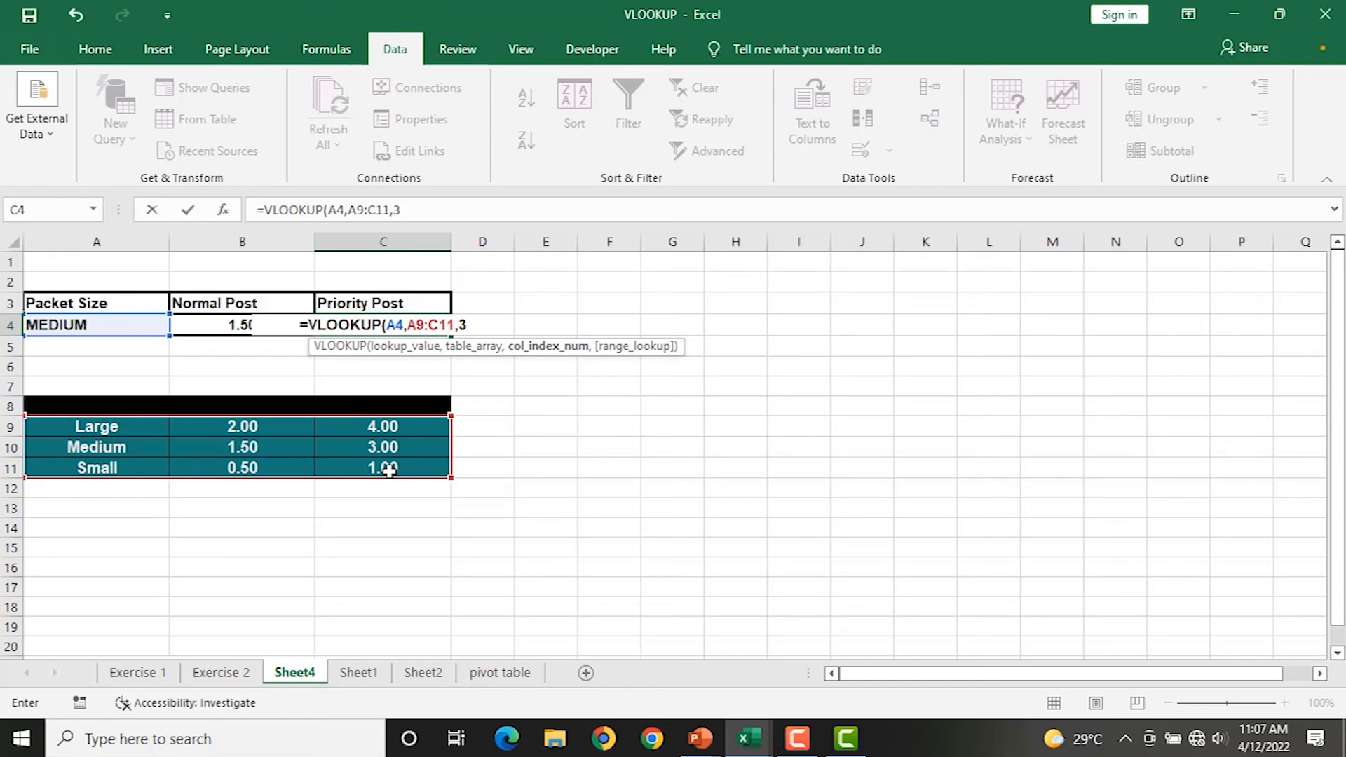
text(,0)
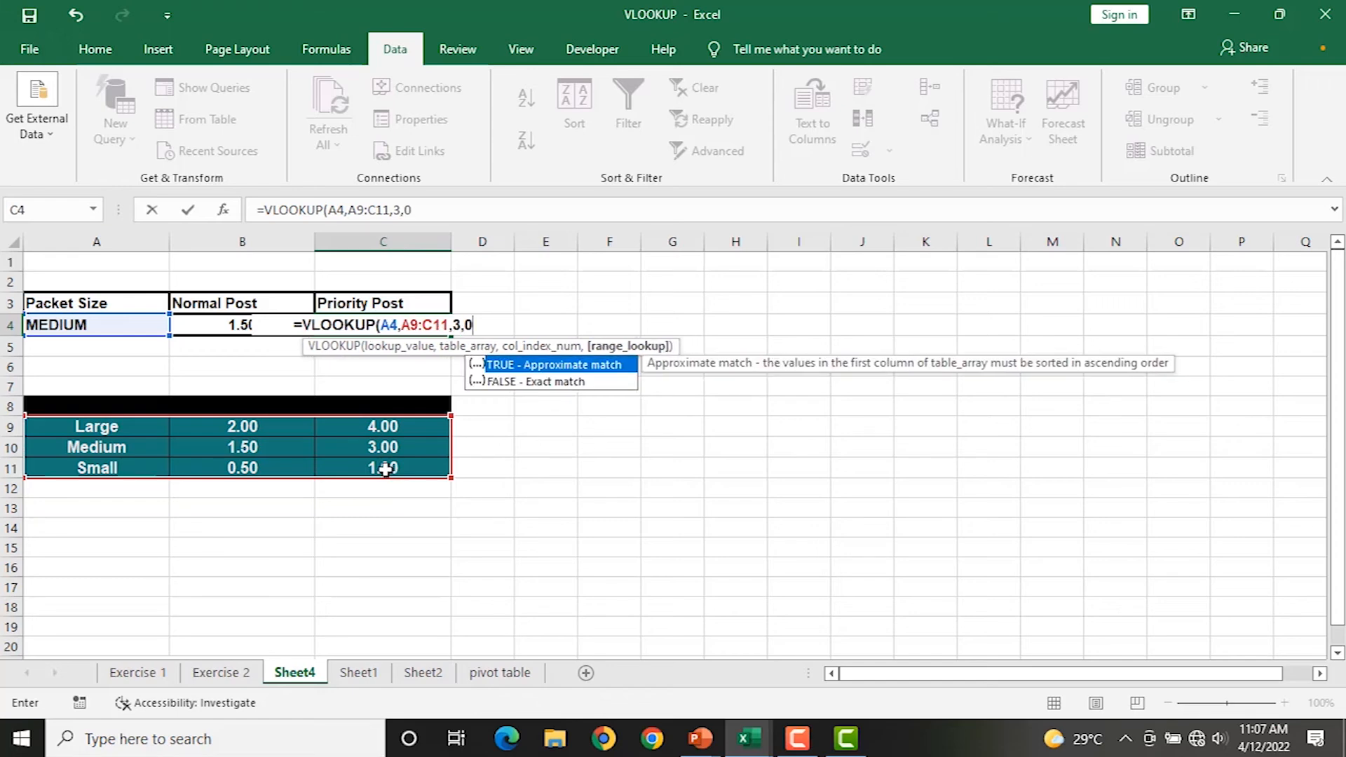
text())
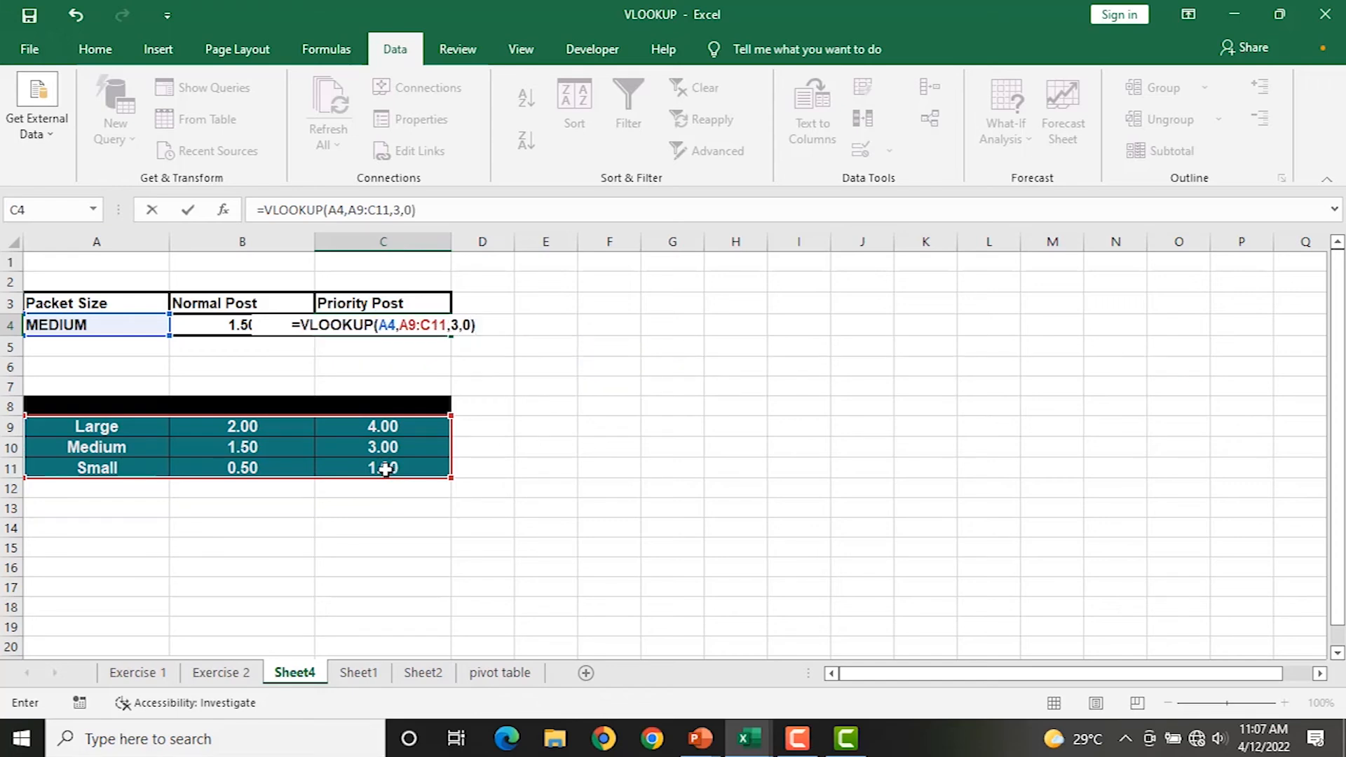
key(Return)
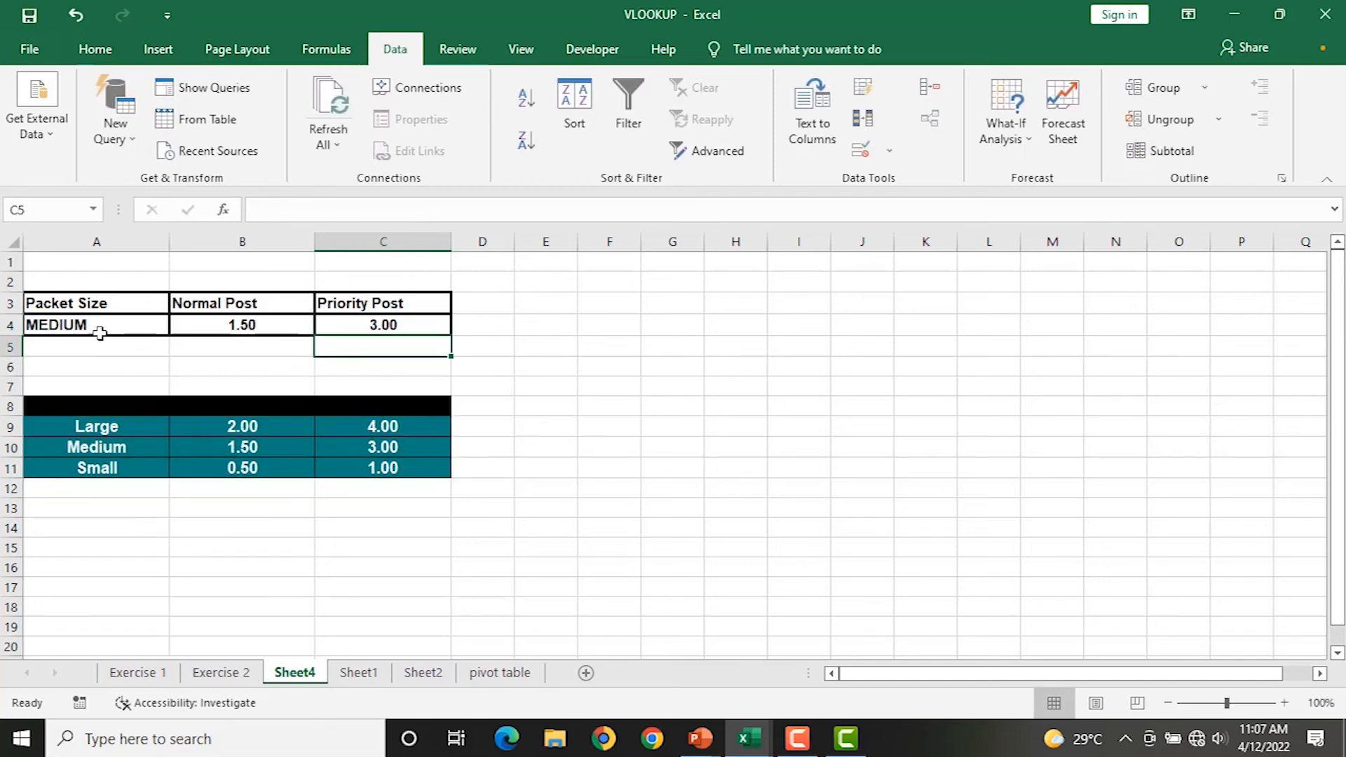
Change A4 to LARGE so the lookups return 2.00 and 4.00, reviewing B4's formula.
click(395, 450)
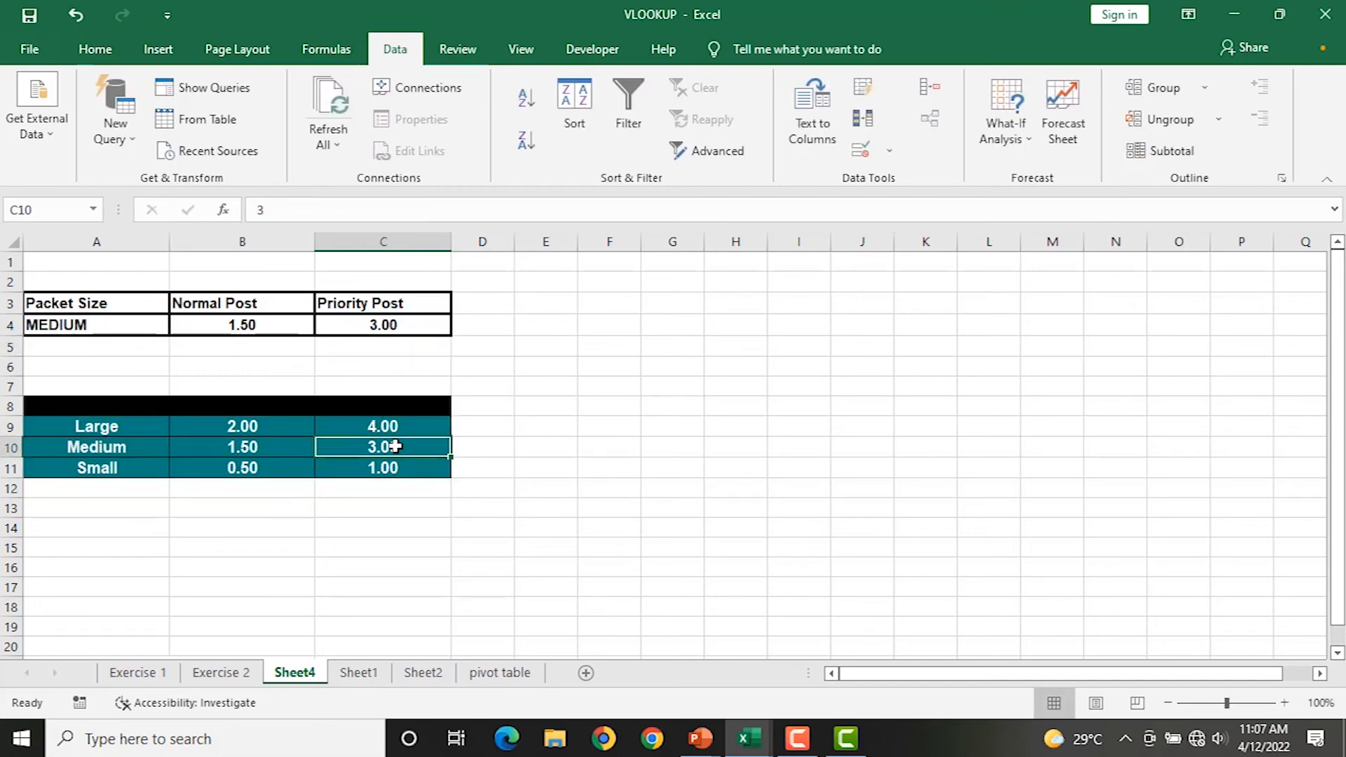
click(112, 323)
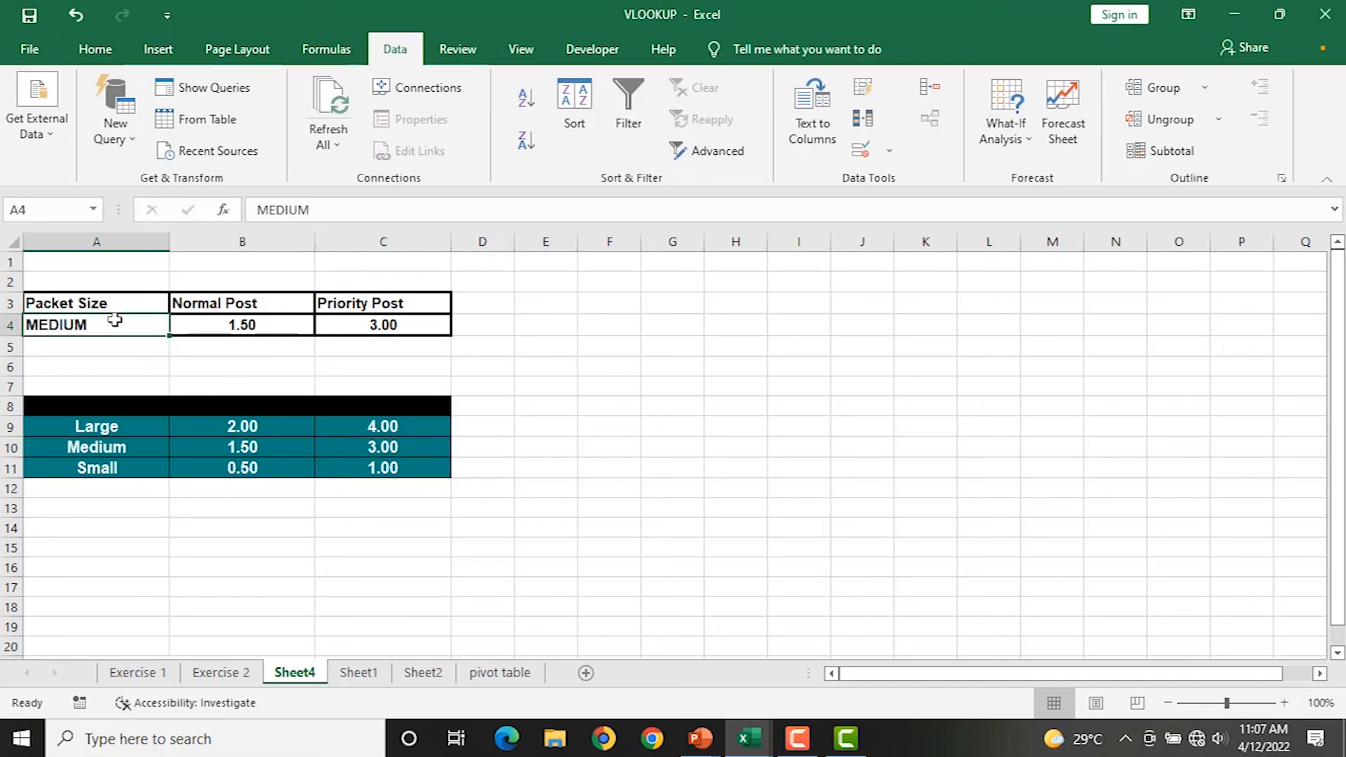
text(LARGE)
key(Return)
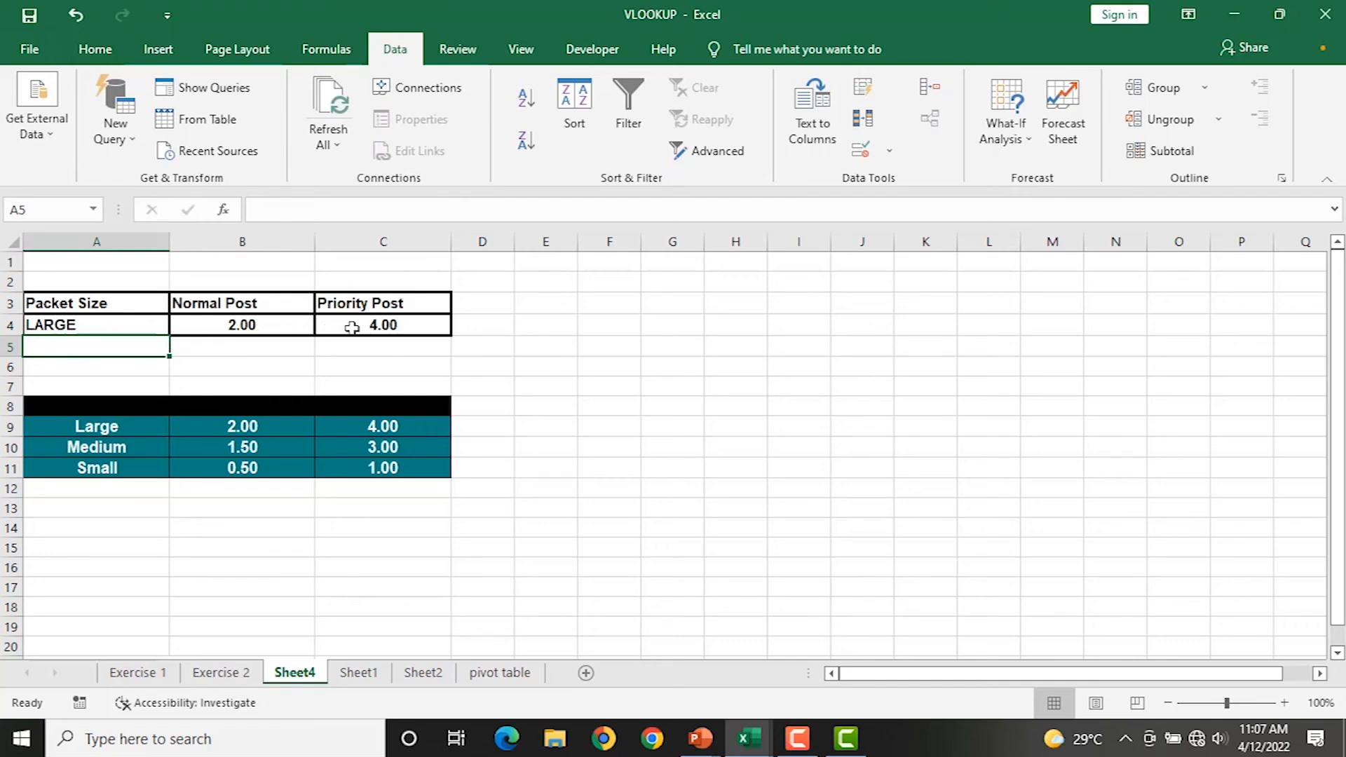
double_click(265, 324)
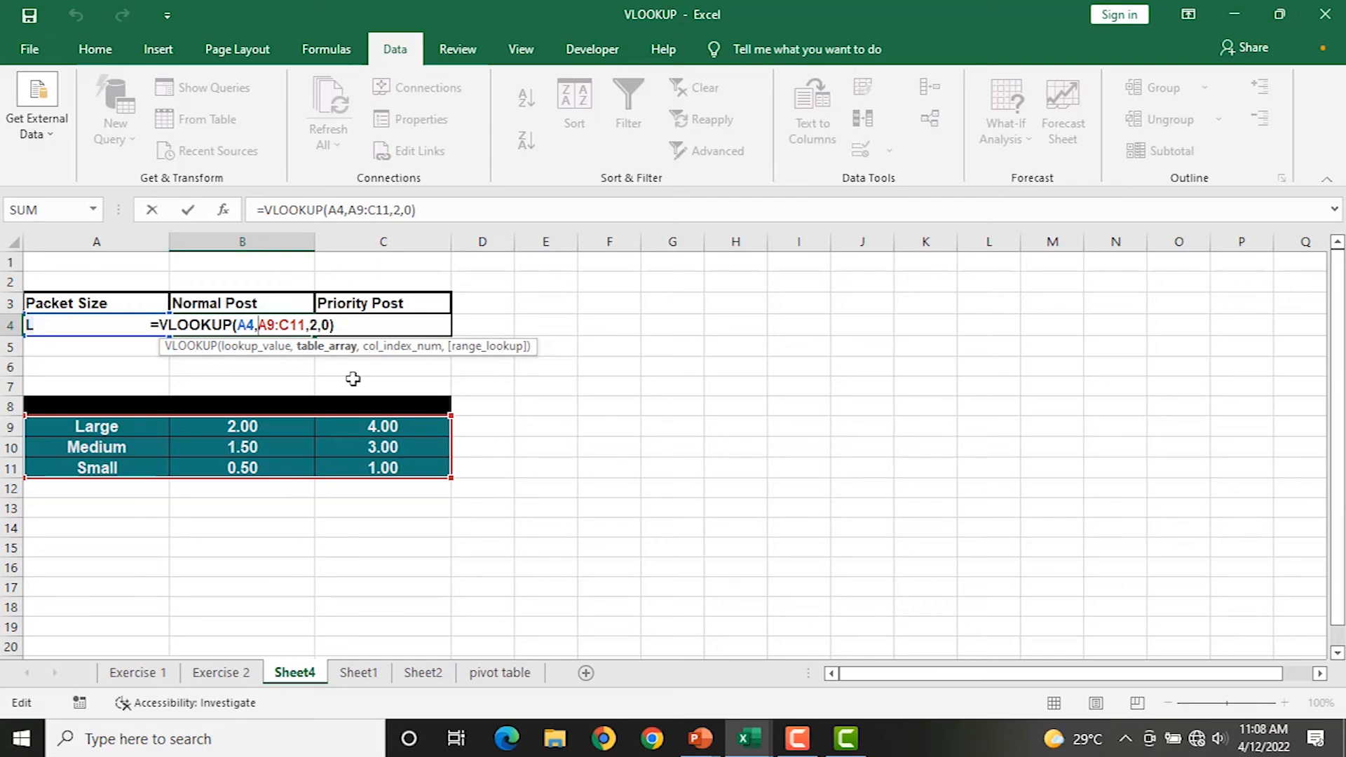
key(Escape)
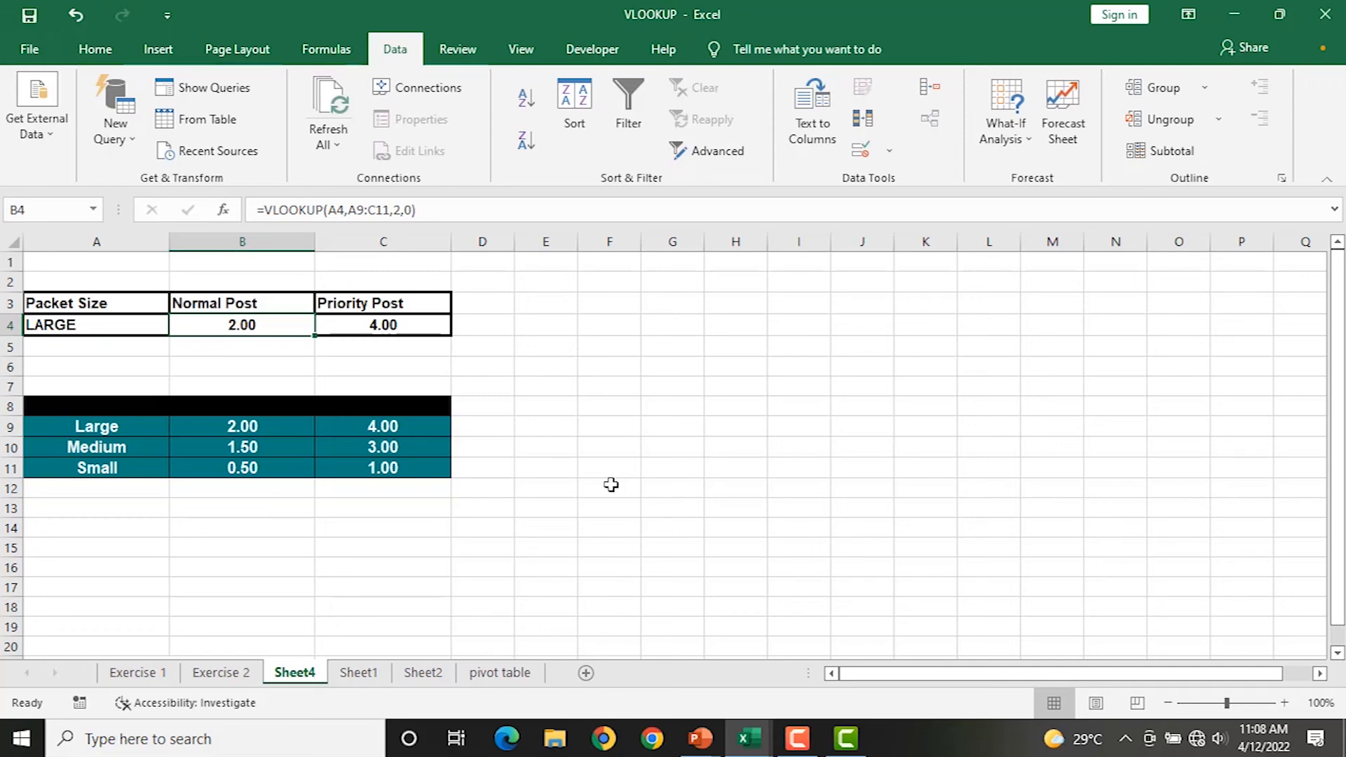
click(365, 673)
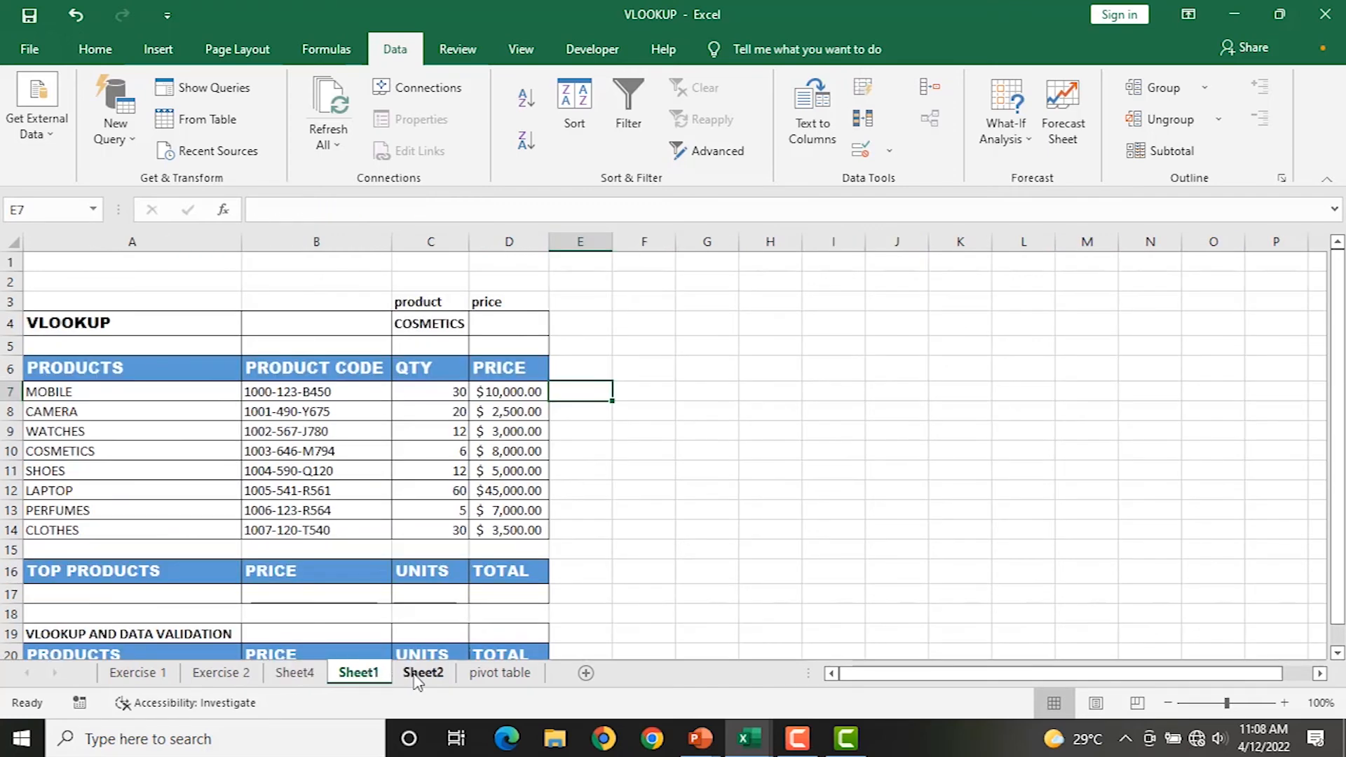
Open Sheet2 and widen column E so the customer names fit fully.
click(418, 676)
scroll(527, 534, up, 1)
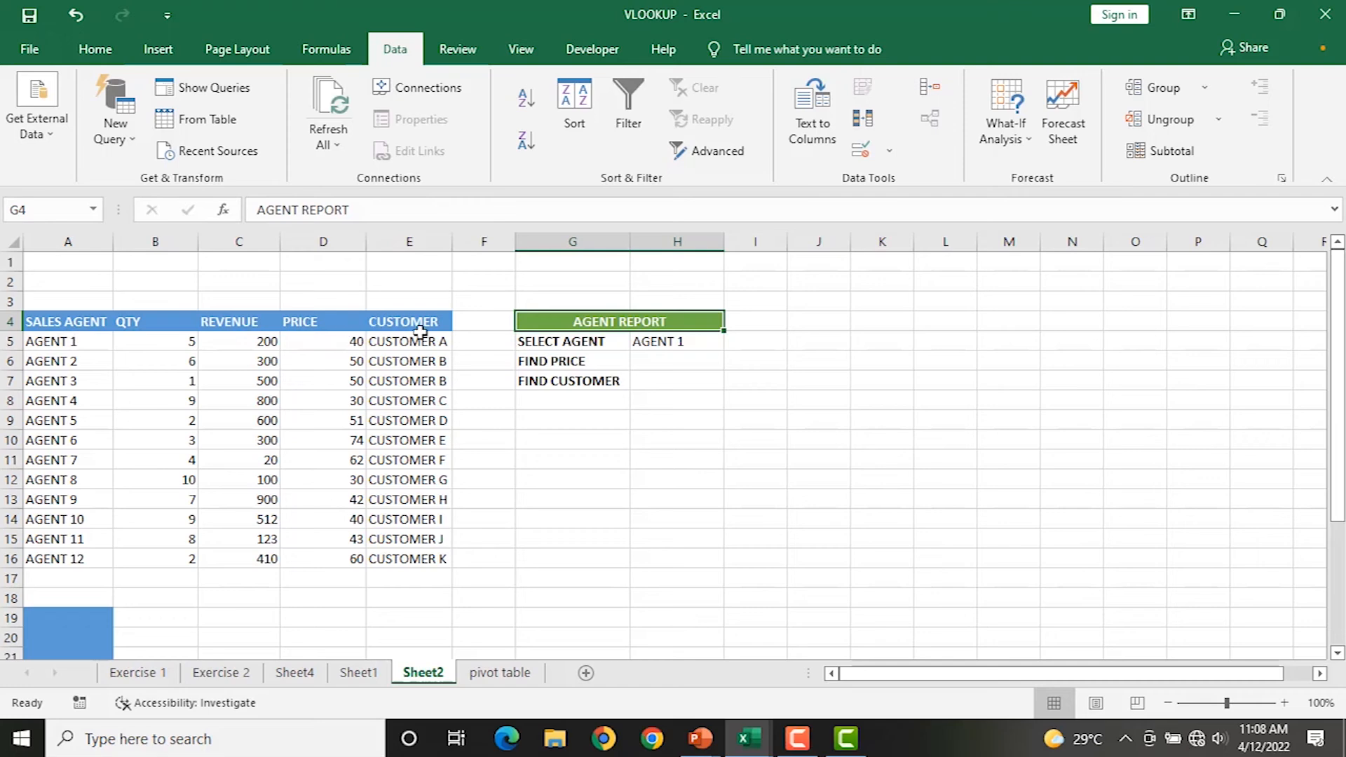
drag(455, 242, 465, 241)
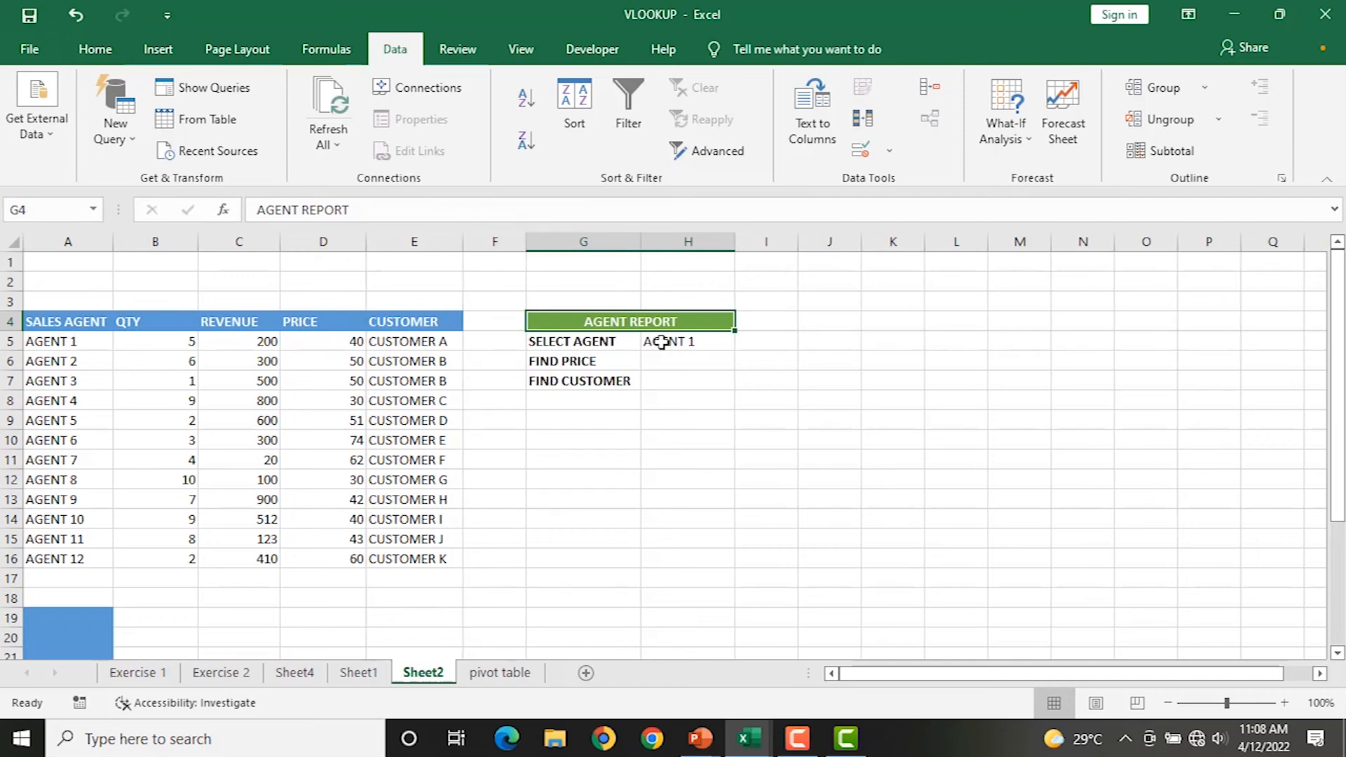
click(587, 341)
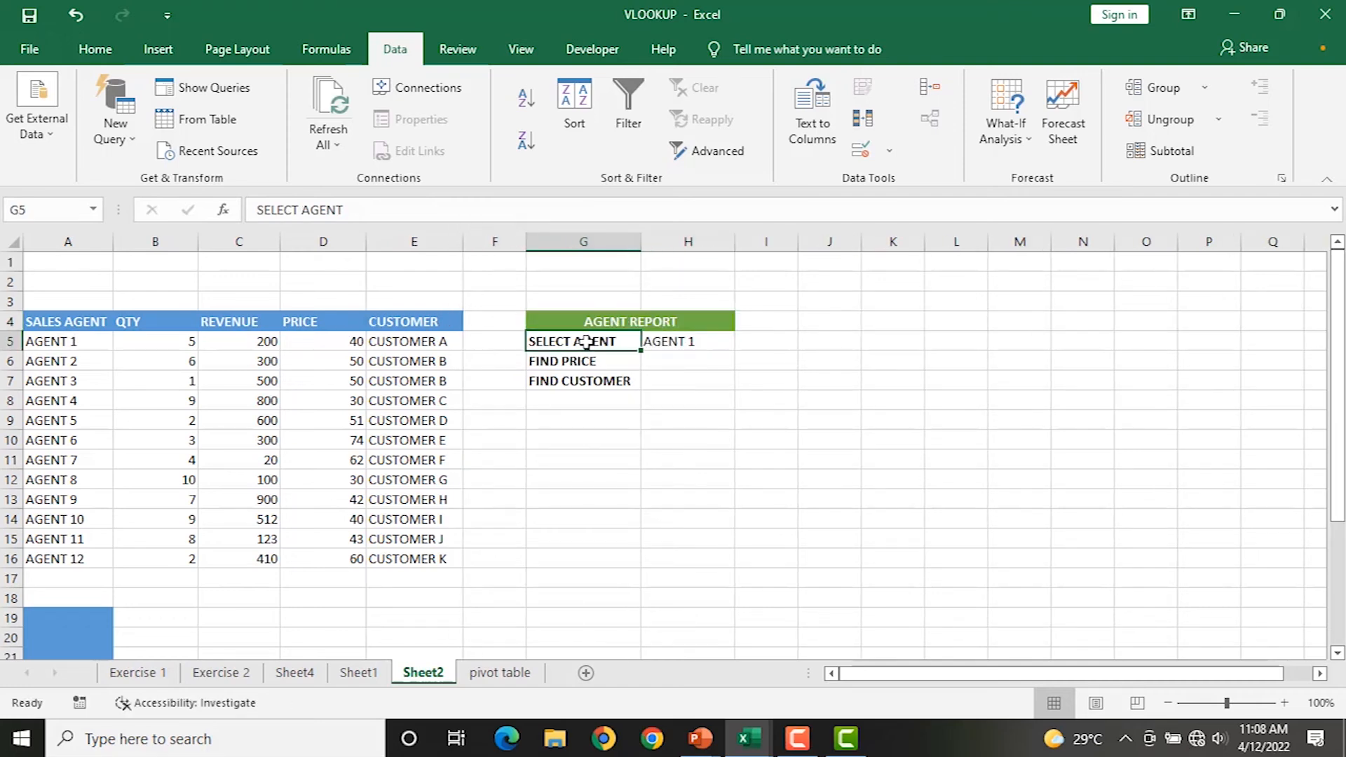
click(696, 344)
Browse the H5 agent dropdown, leaving AGENT 1, then select the FIND PRICE cell.
click(744, 341)
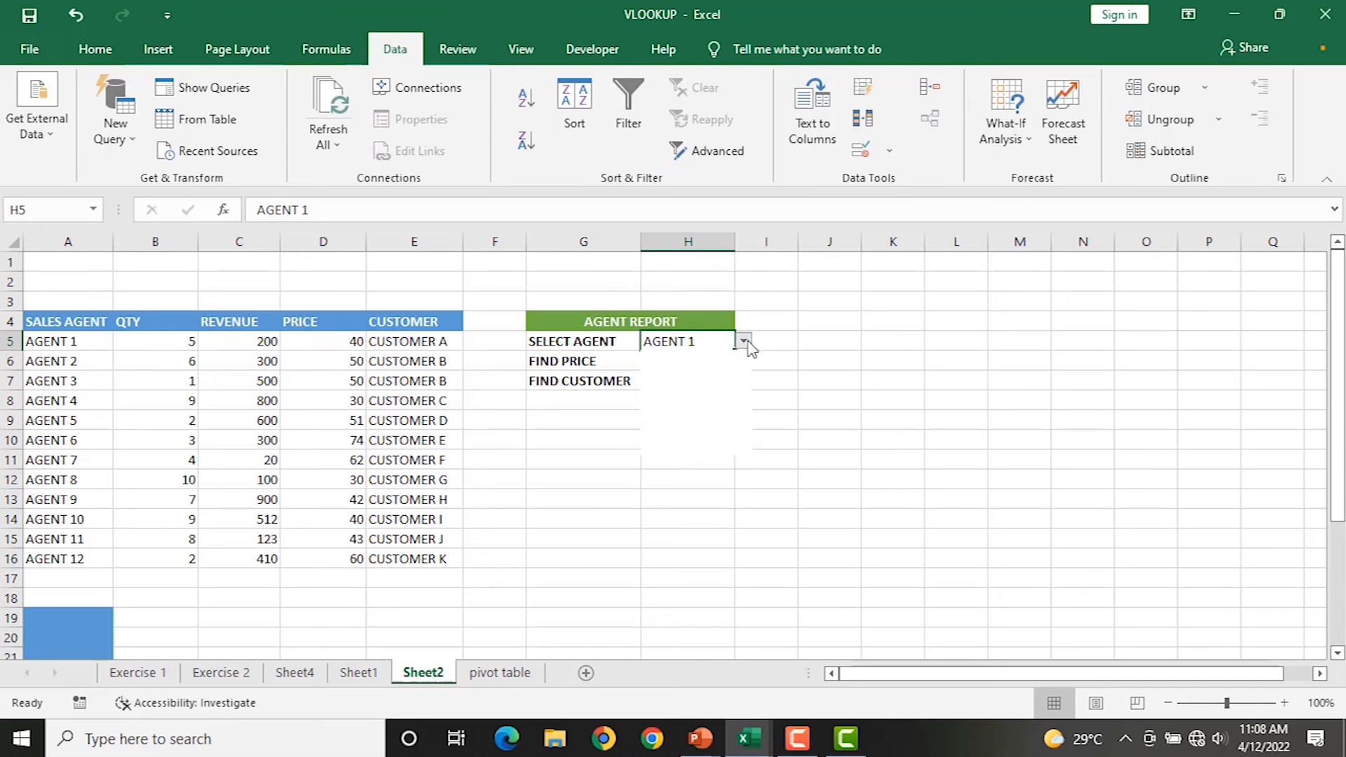
click(742, 364)
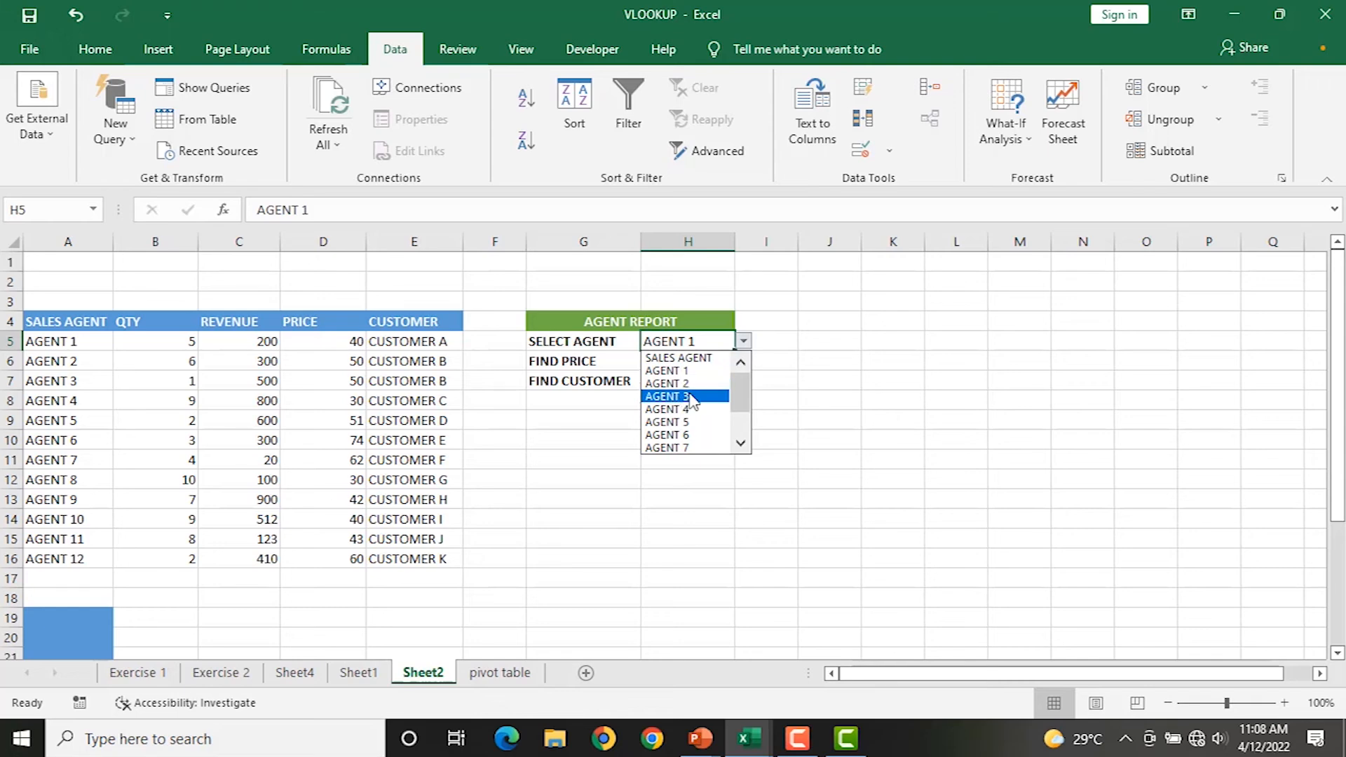
click(741, 444)
drag(741, 448, 725, 440)
click(831, 395)
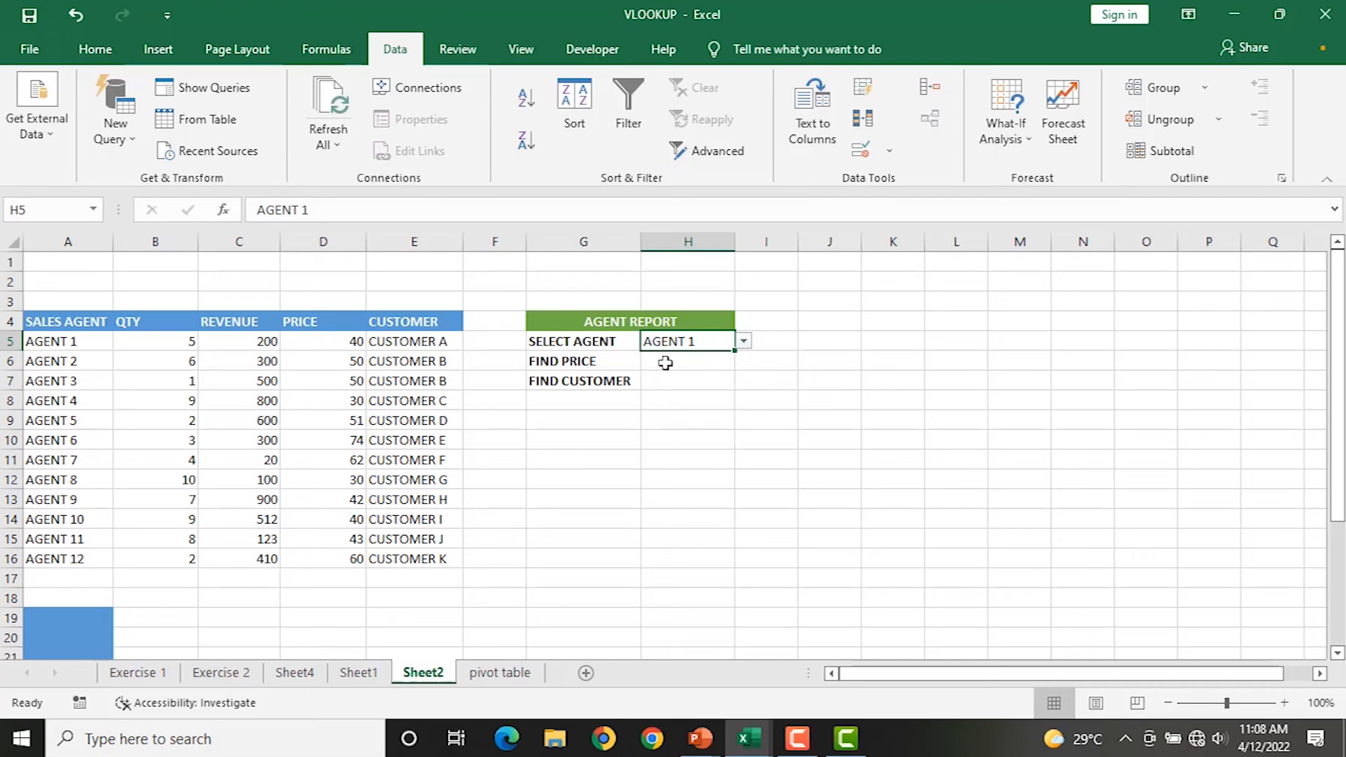
click(743, 341)
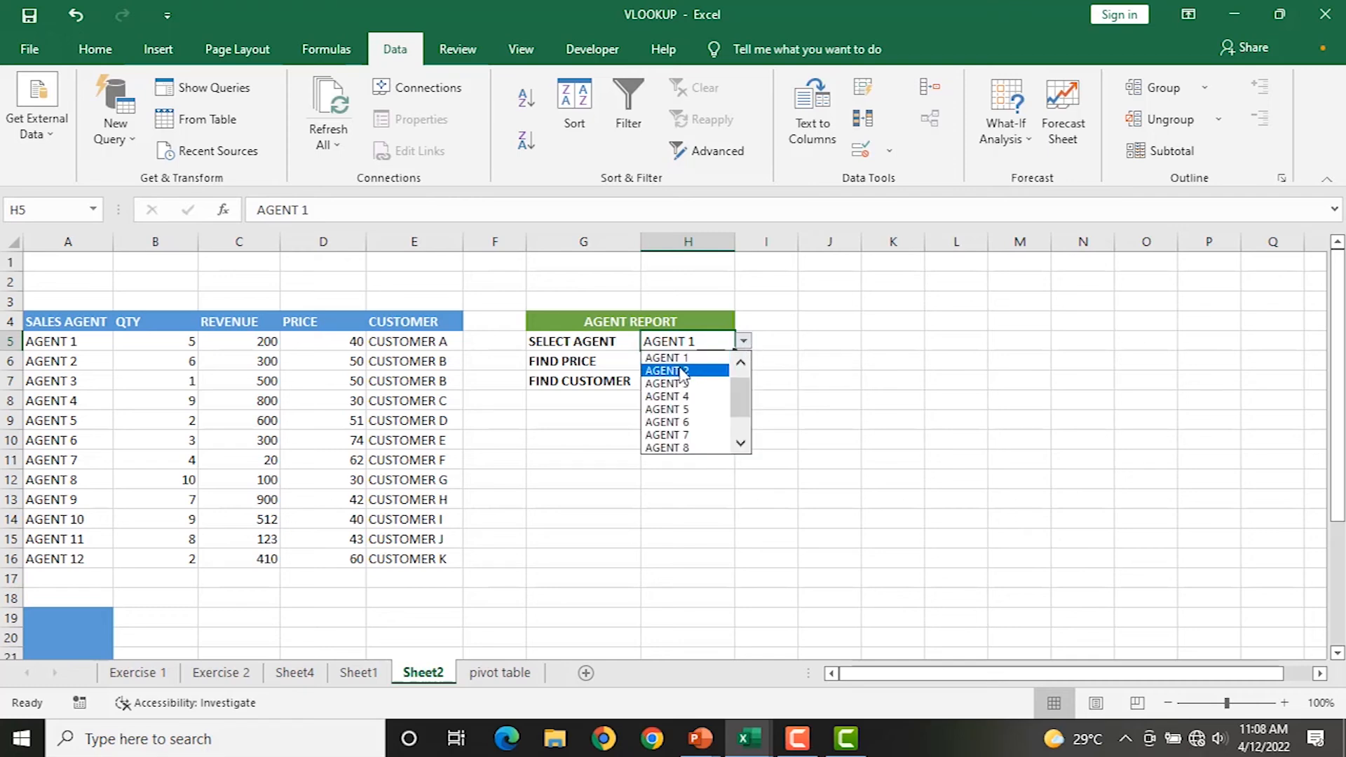
click(587, 440)
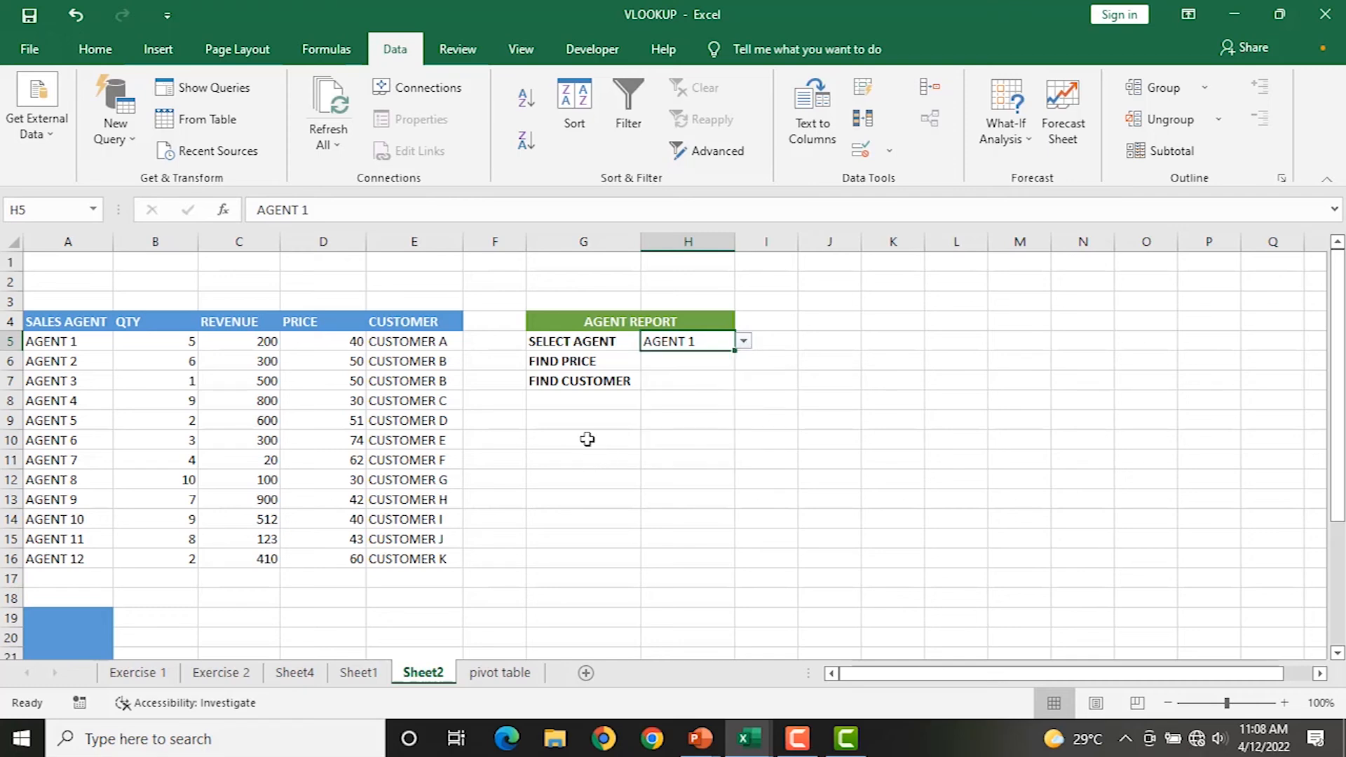
click(673, 358)
click(665, 384)
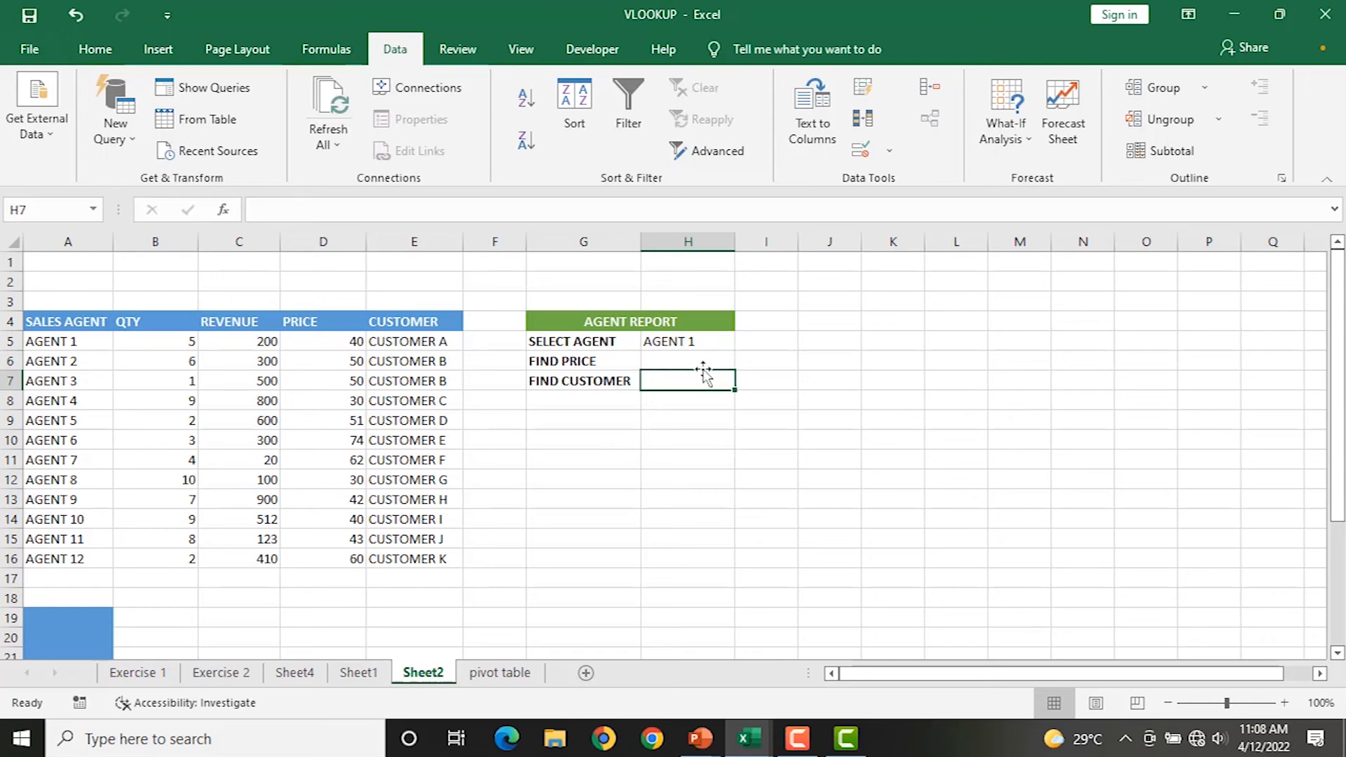
click(678, 360)
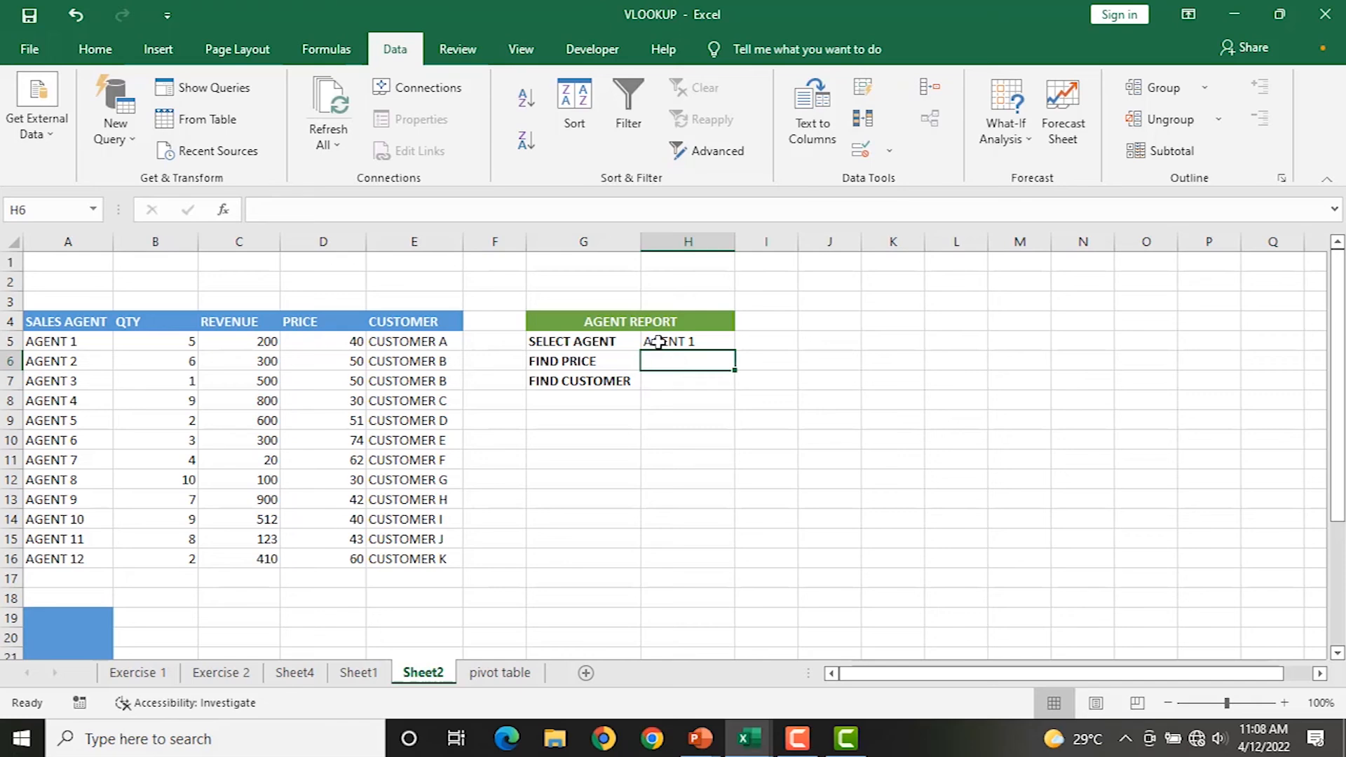
scroll(659, 340, up, 1)
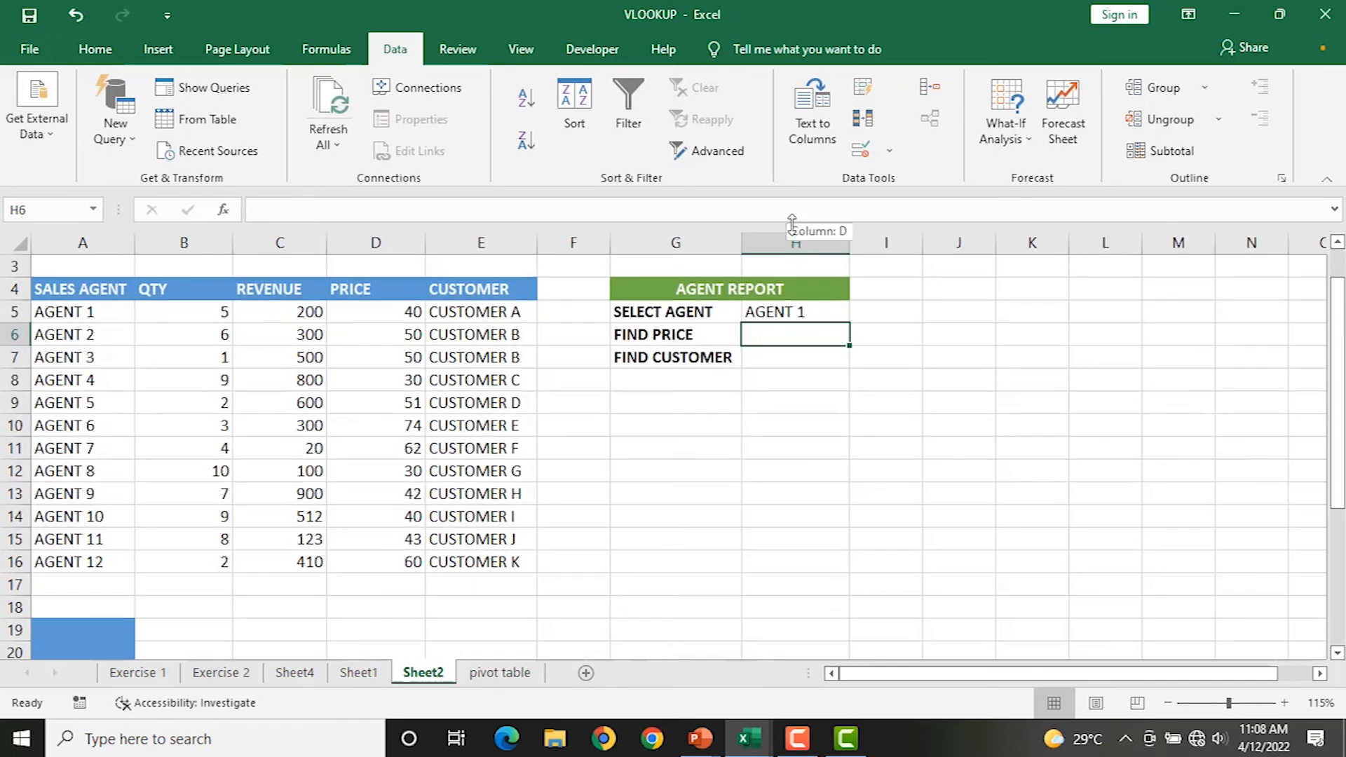
Enter =VLOOKUP(H5,A5:E16,4,0) in H6 to find the chosen agent's price.
text(=VL)
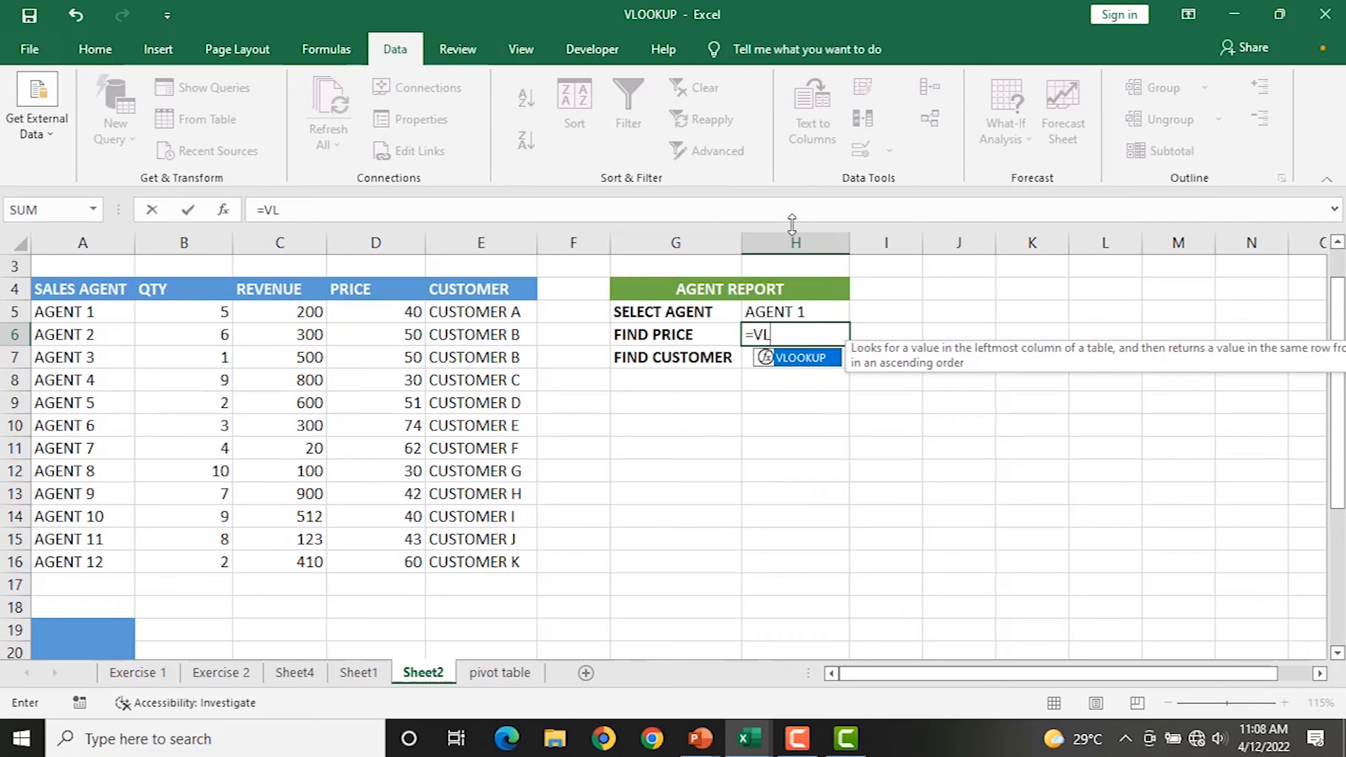
key(Tab)
click(806, 312)
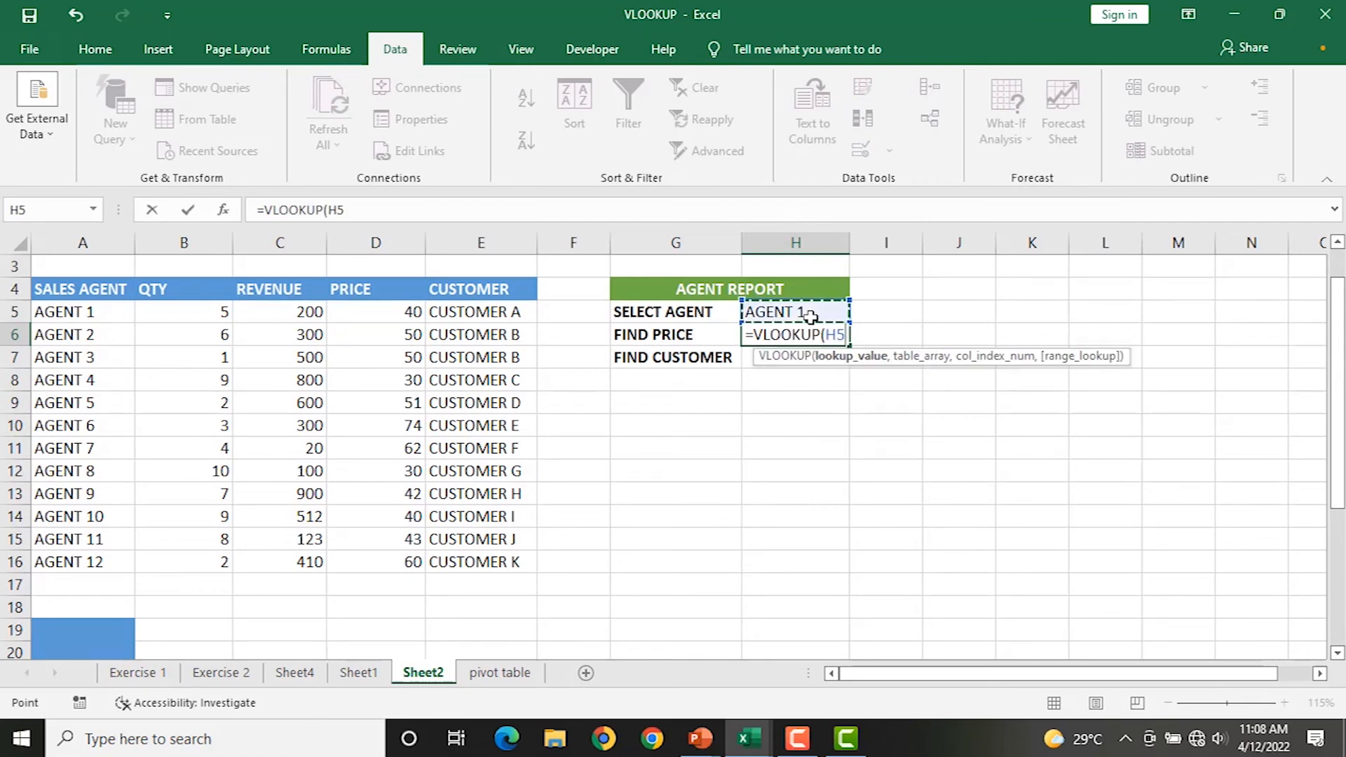
text(,)
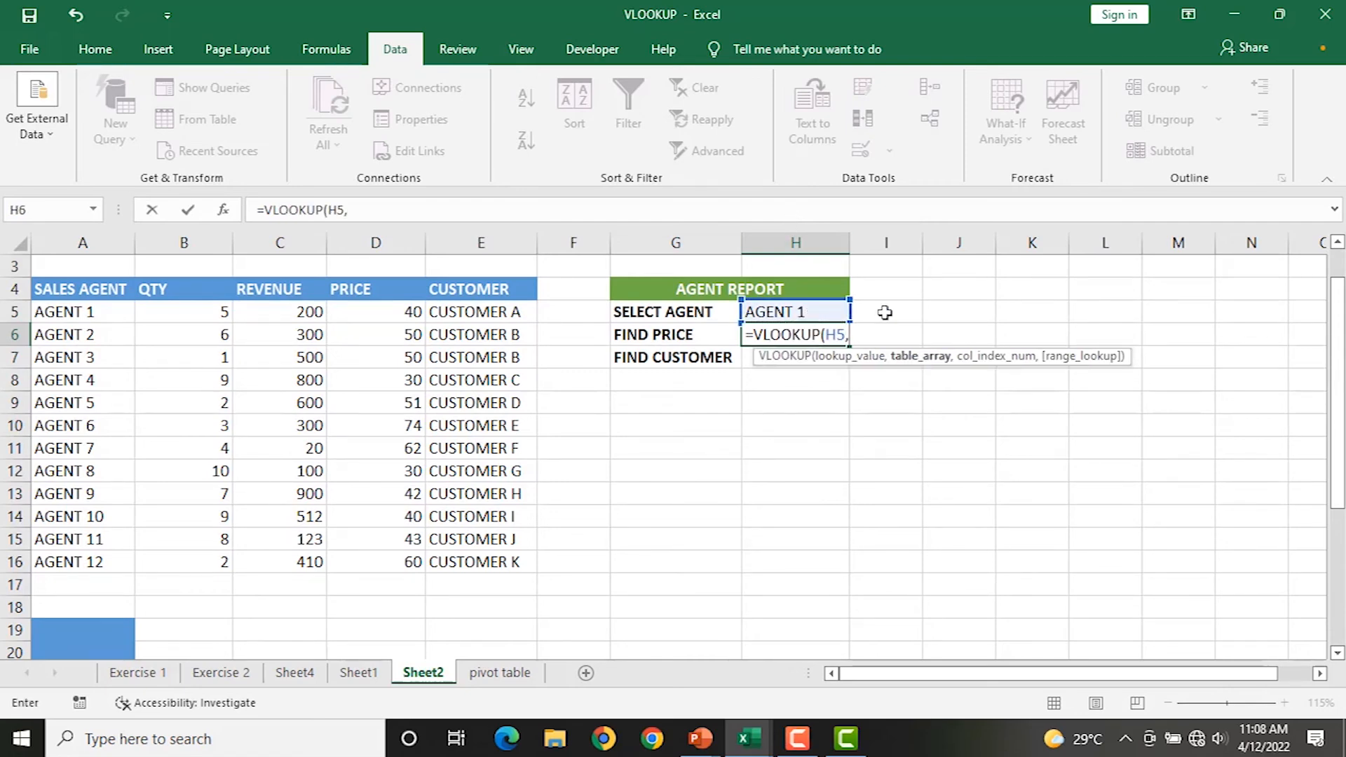
drag(79, 313, 503, 558)
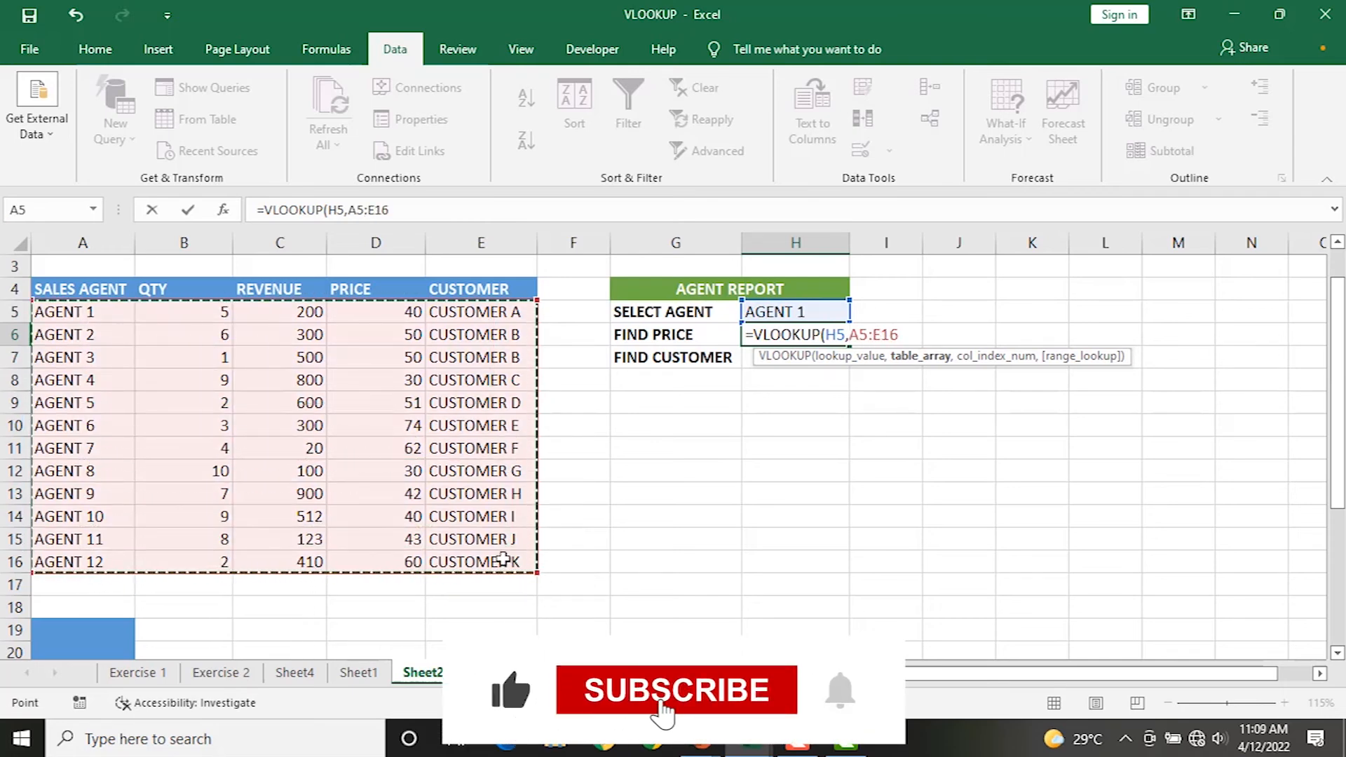
text(,)
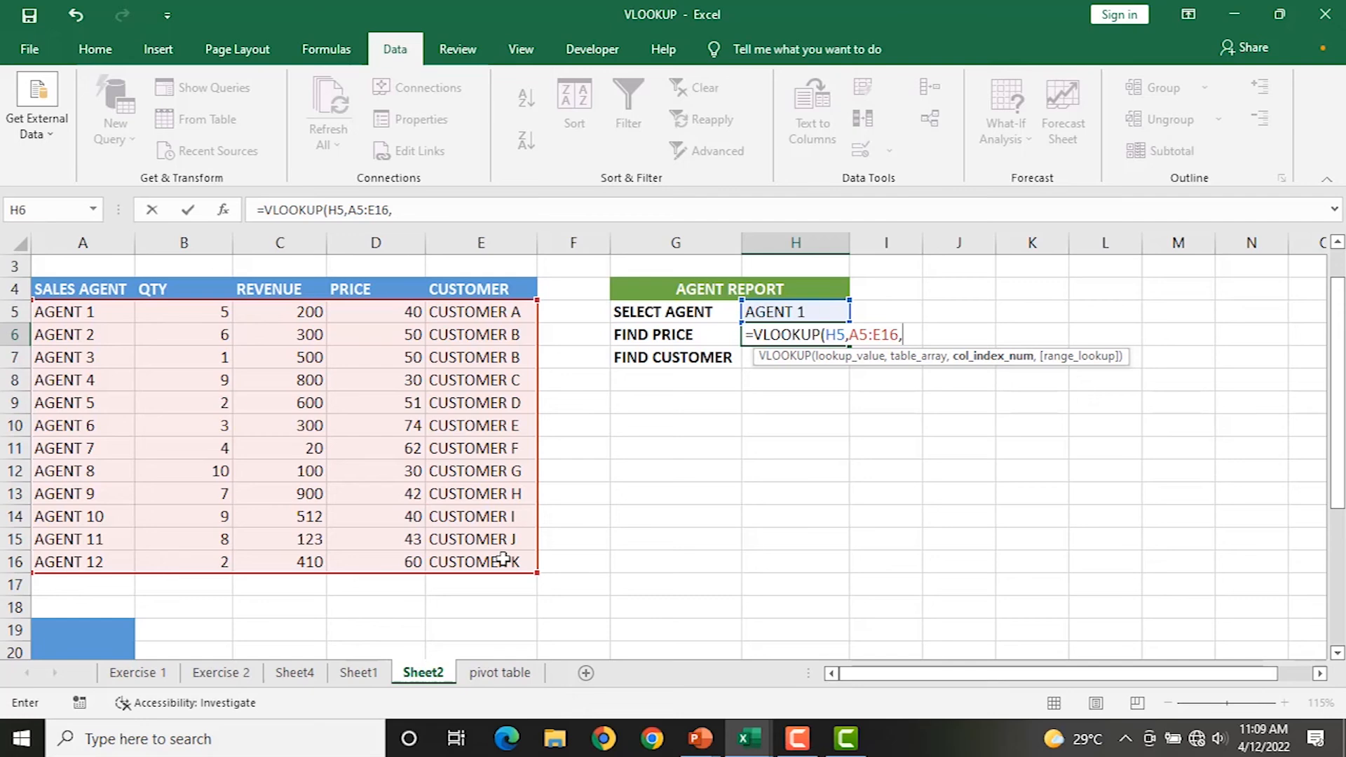
text(4,)
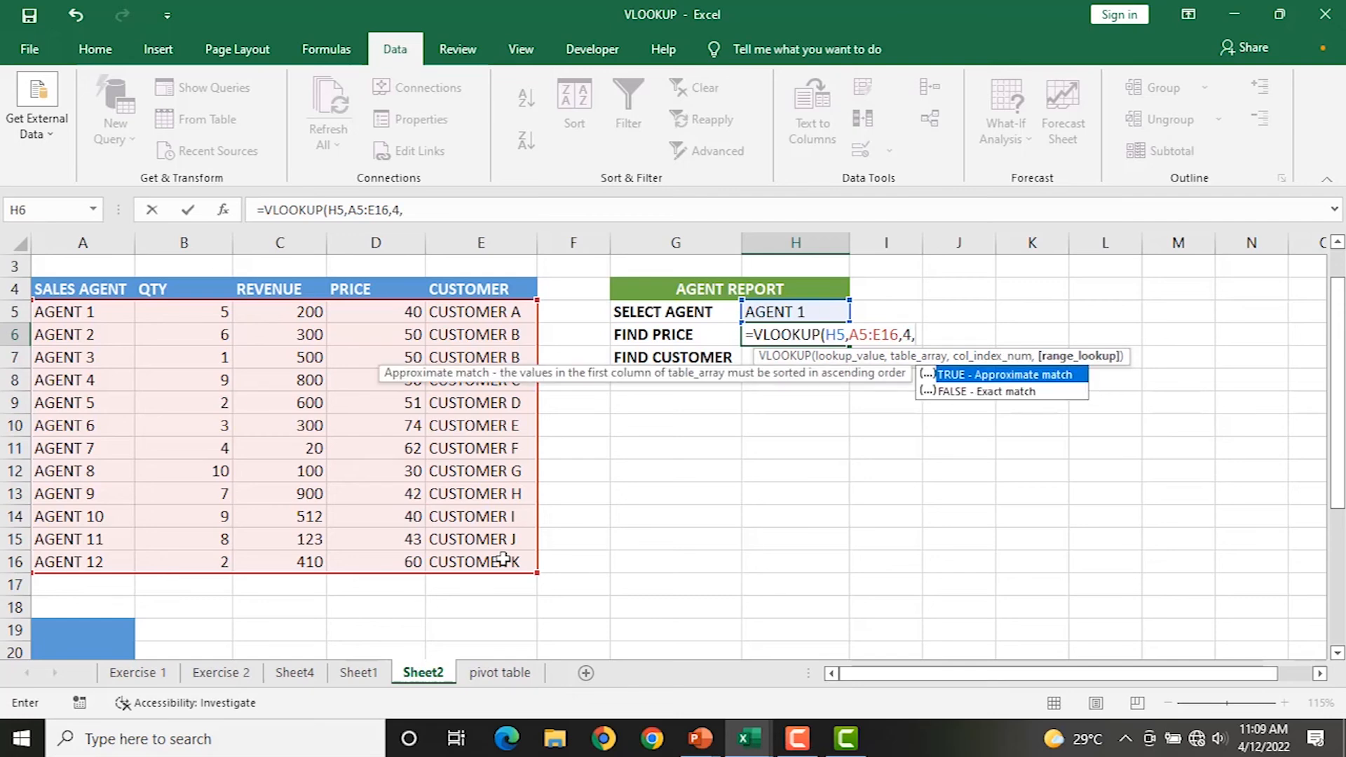
text(0))
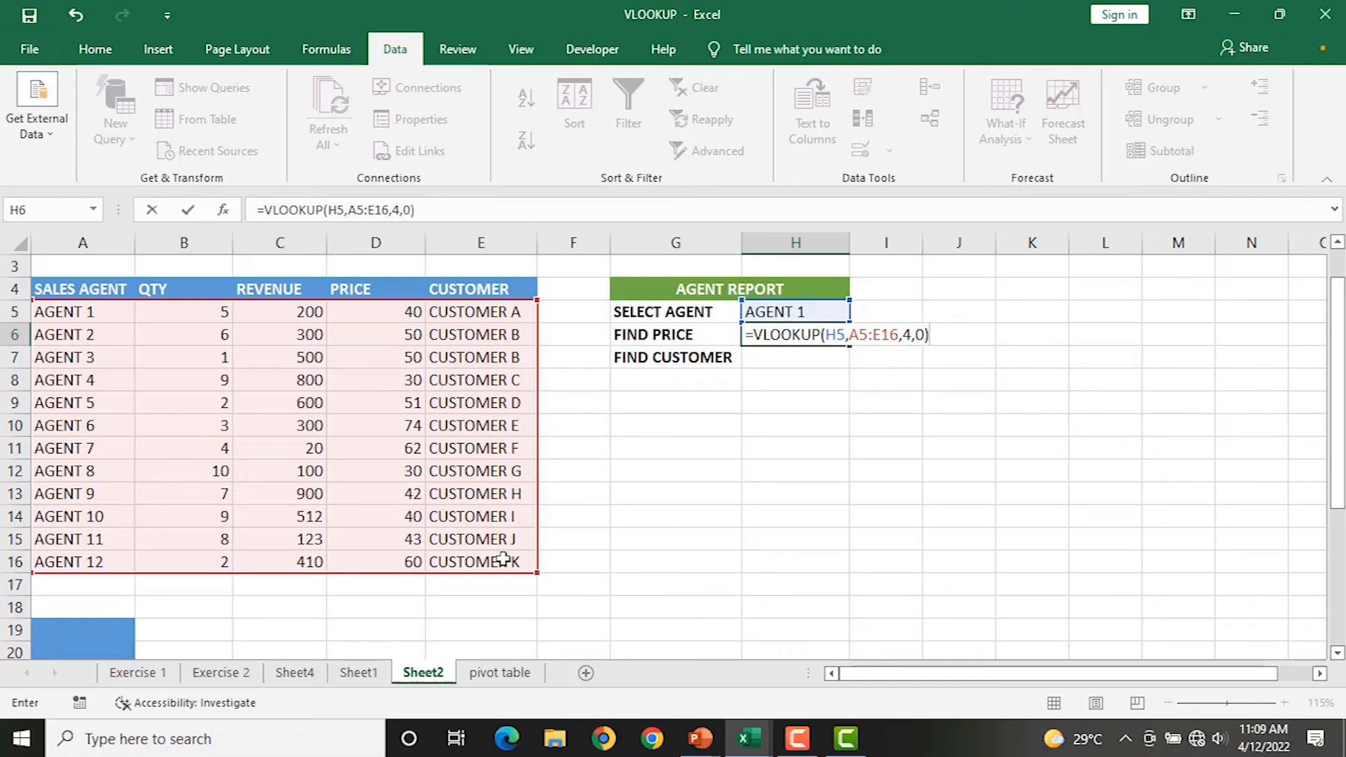
key(Return)
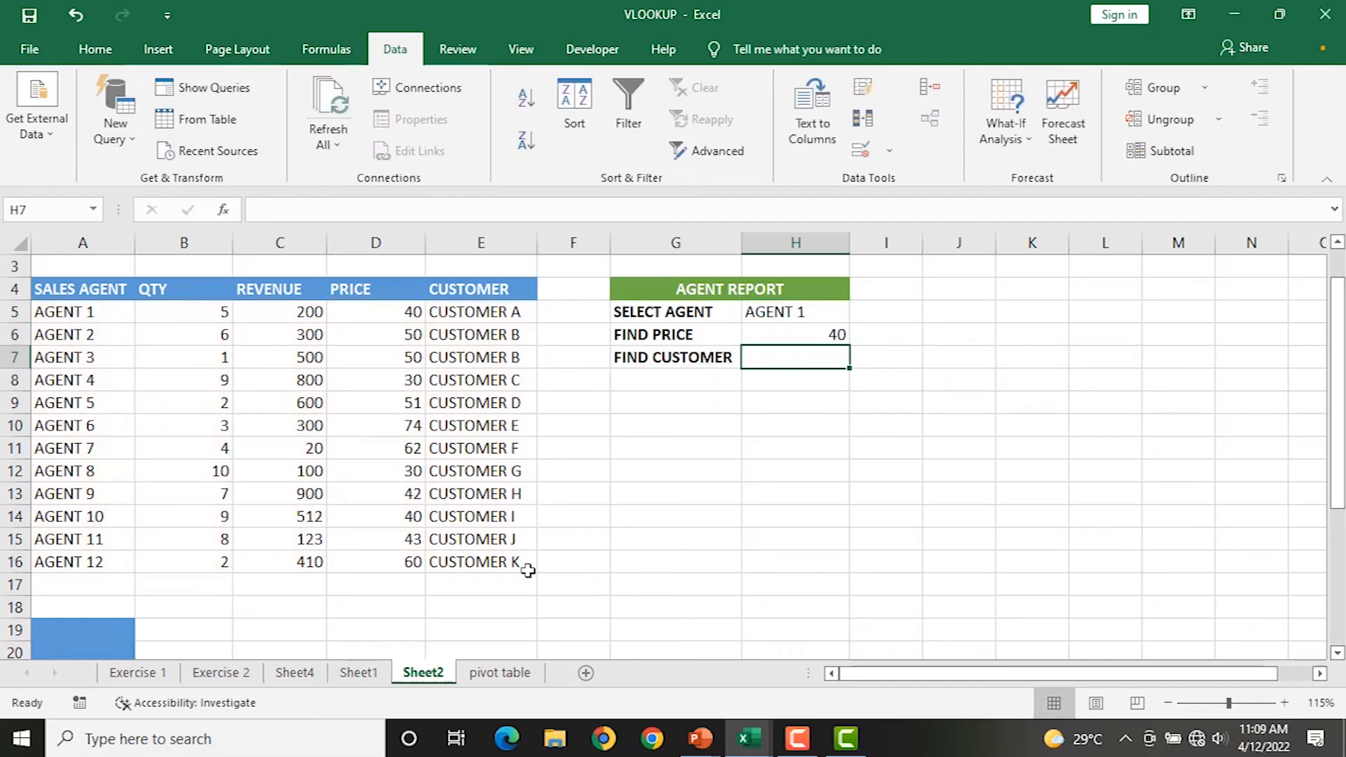
Choose AGENT 6 in H5 so FIND PRICE returns 74.
click(836, 336)
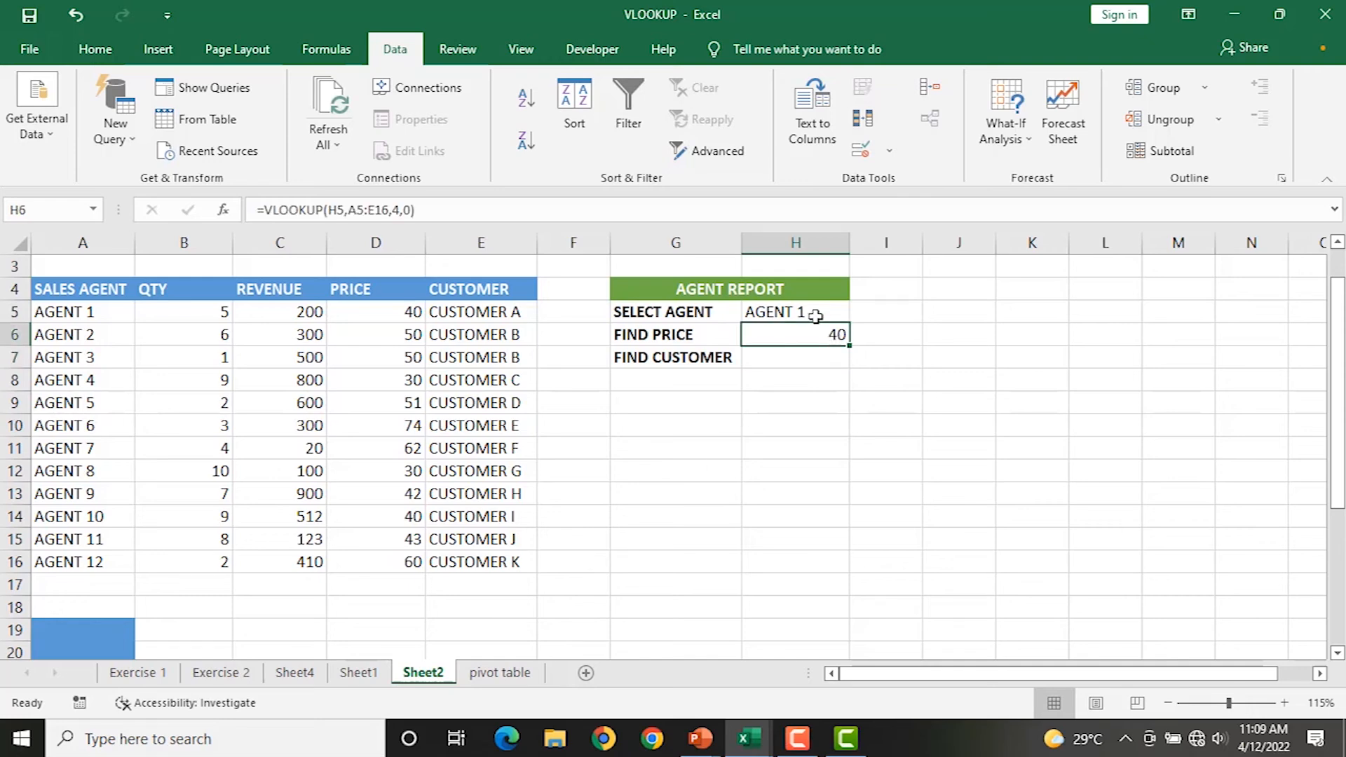
click(845, 317)
click(859, 314)
click(788, 410)
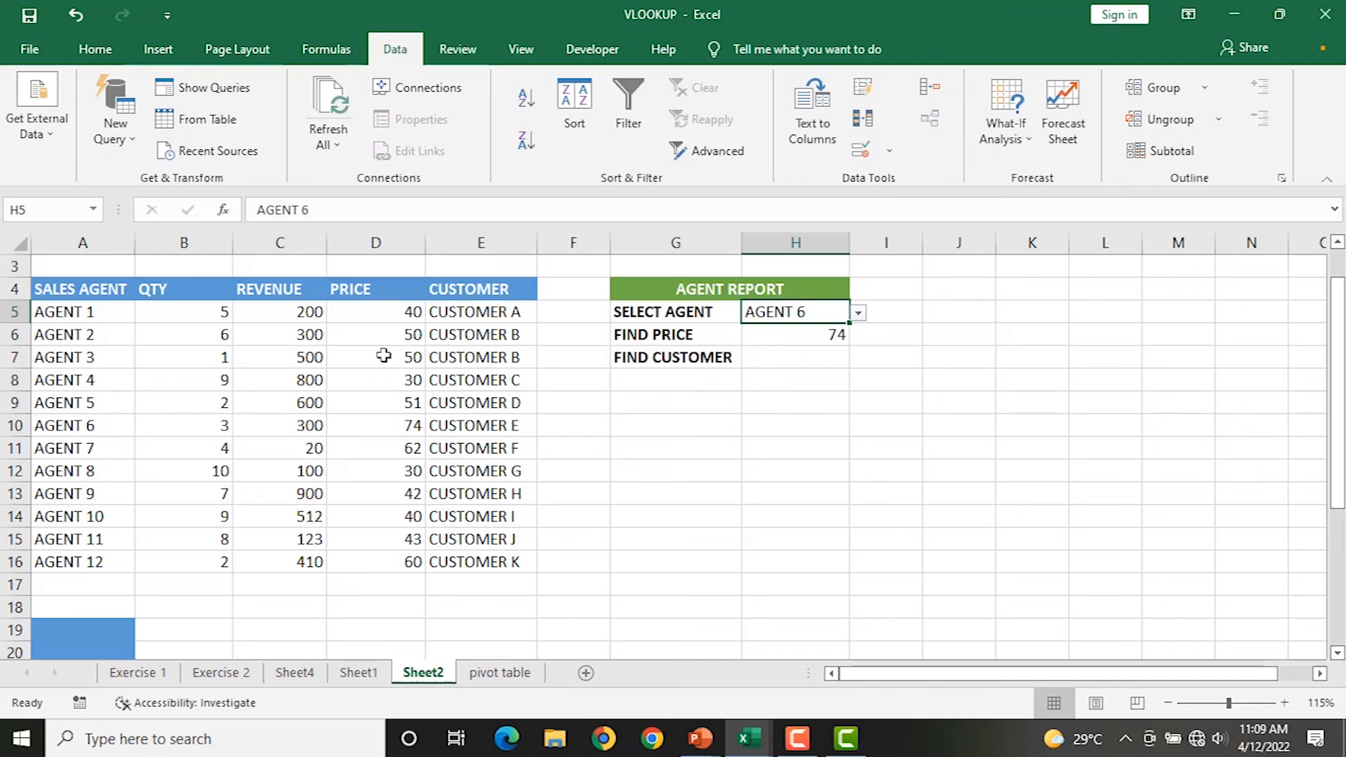
click(803, 357)
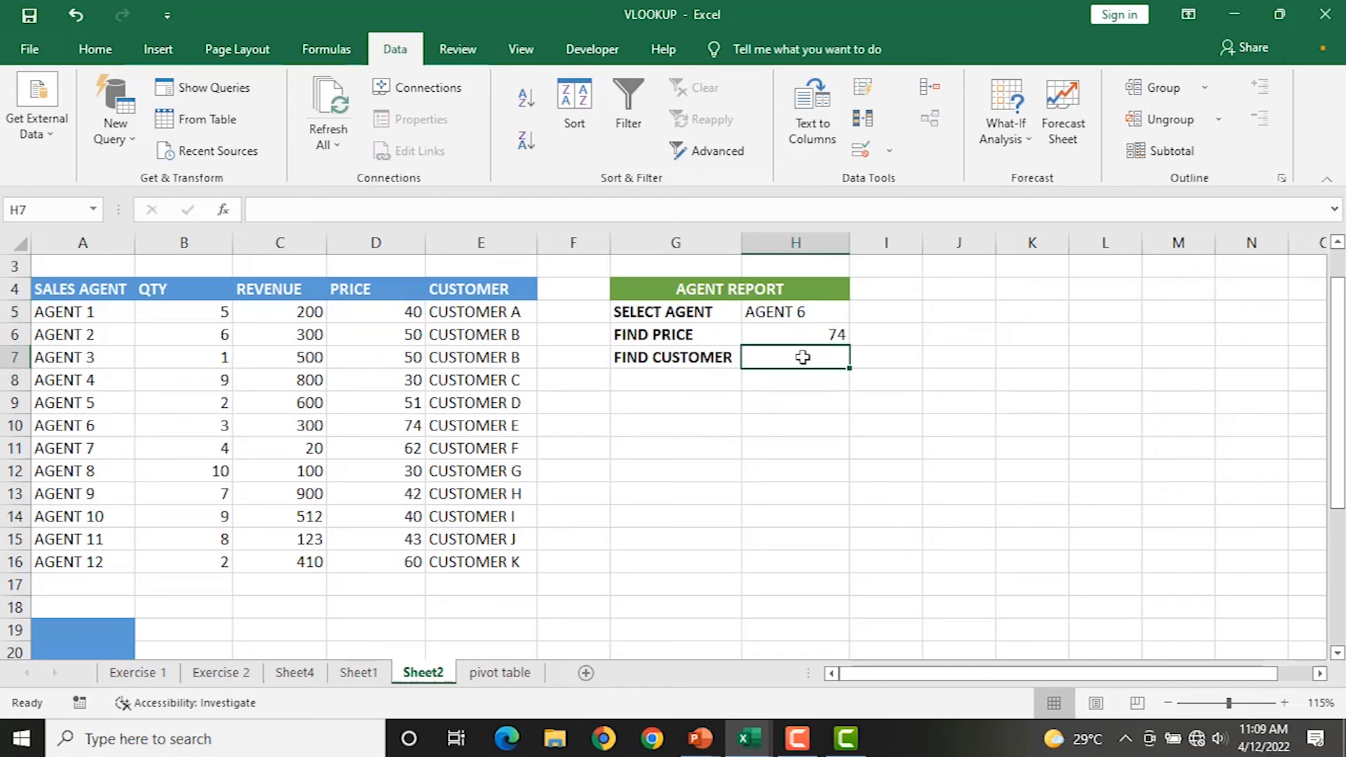
Enter =VLOOKUP(H5,A5:E16,5,0) in H7 so it returns CUSTOMER E for AGENT 6.
text(=)
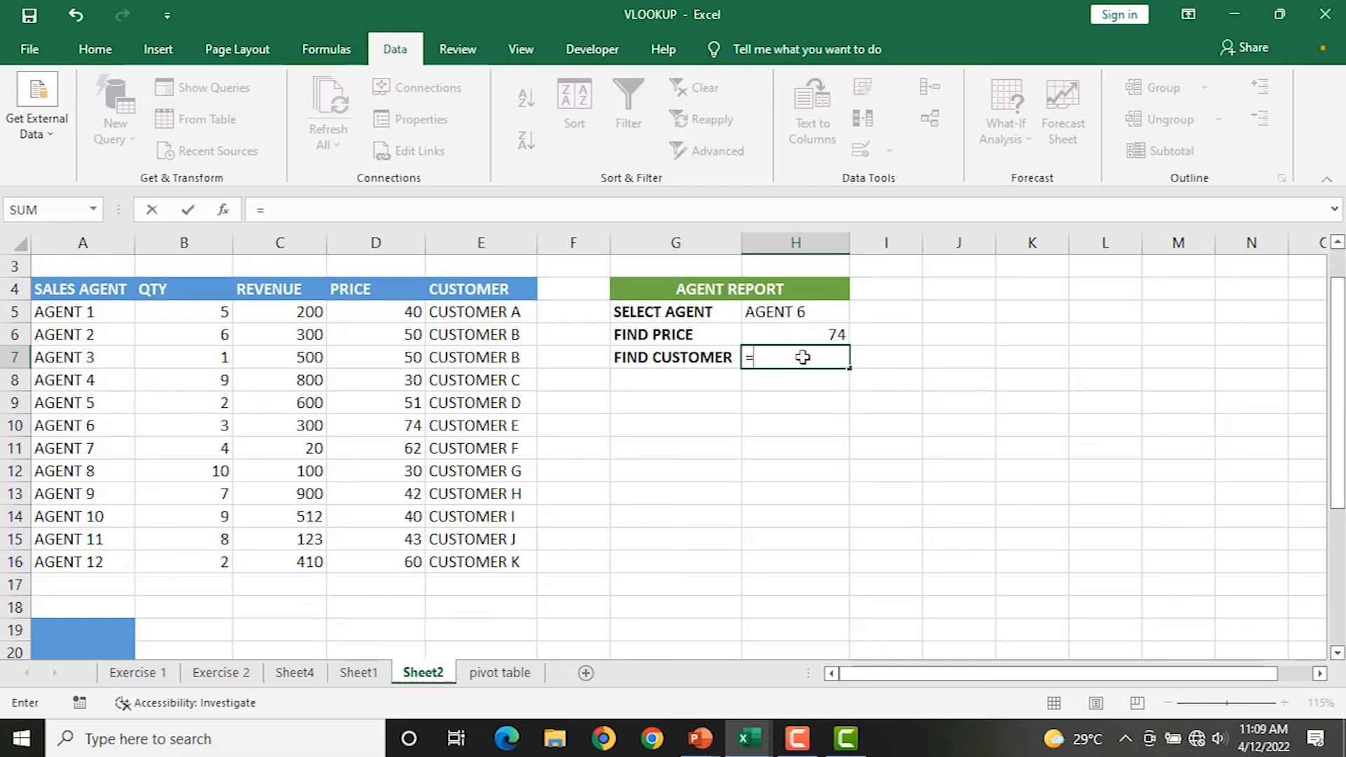
text(VL)
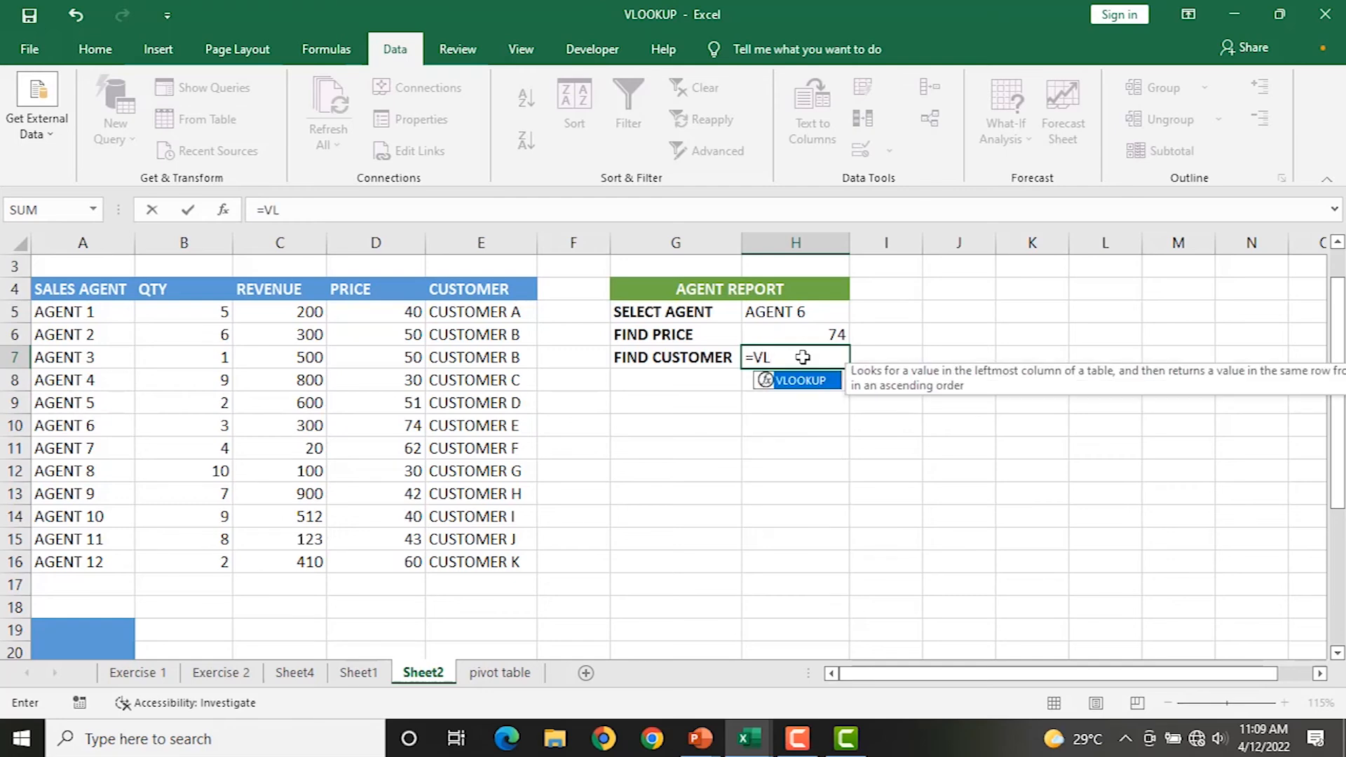
key(Tab)
click(793, 313)
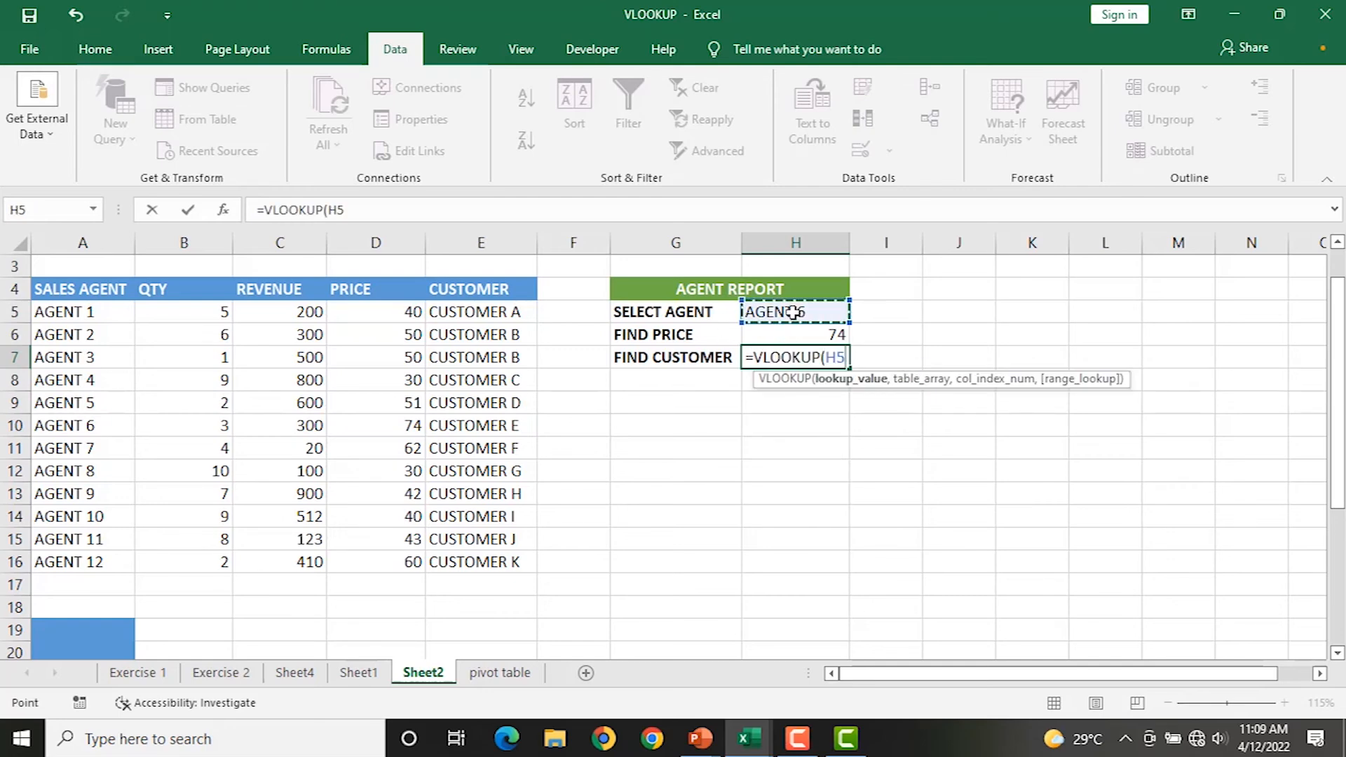
text(,)
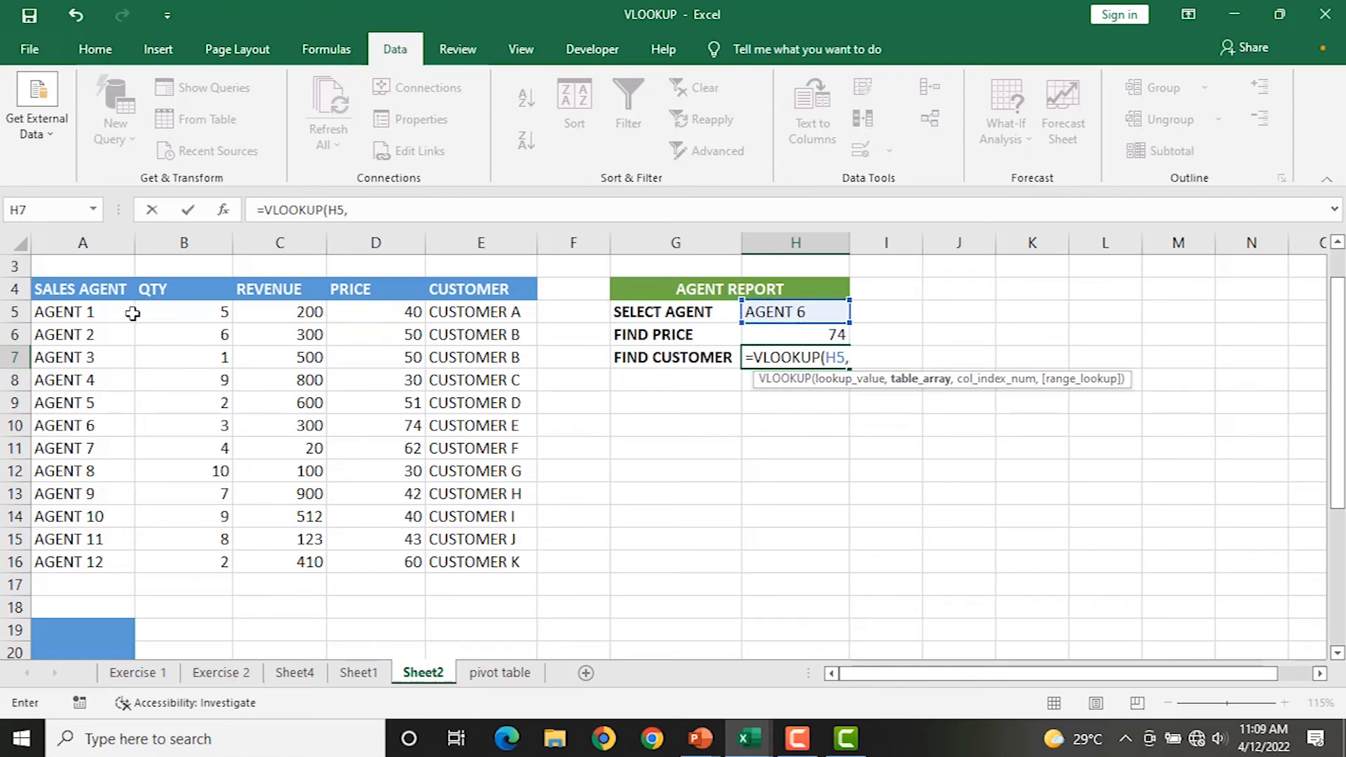
drag(72, 311, 483, 568)
text(,)
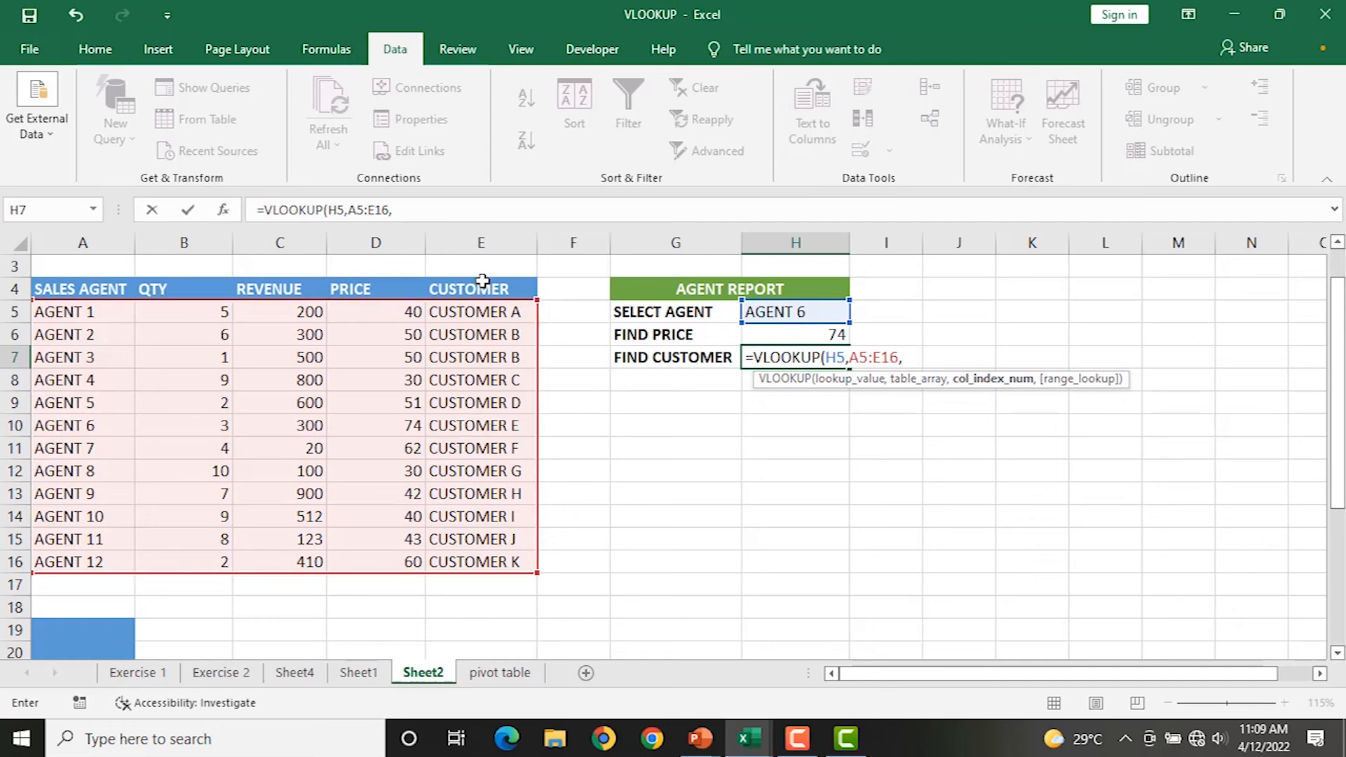
text(5)
text(,0)
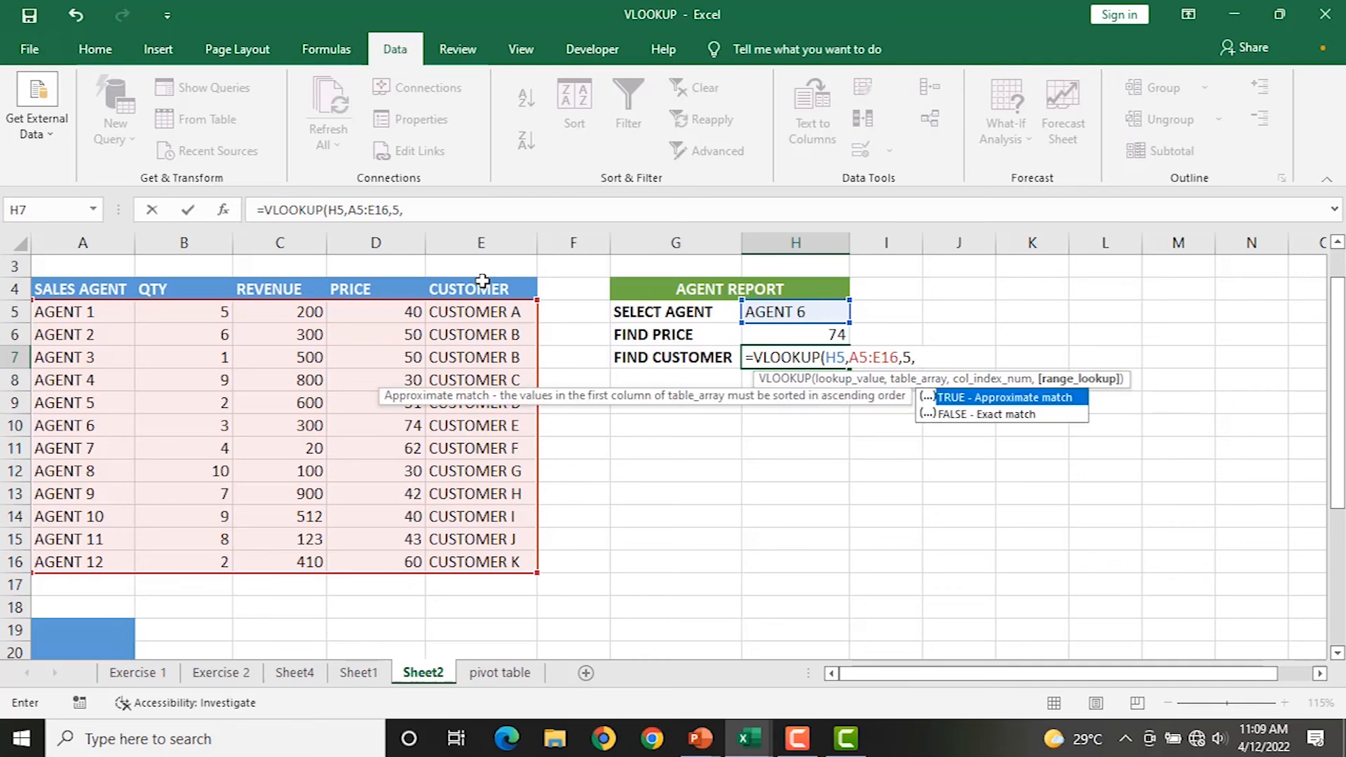
text())
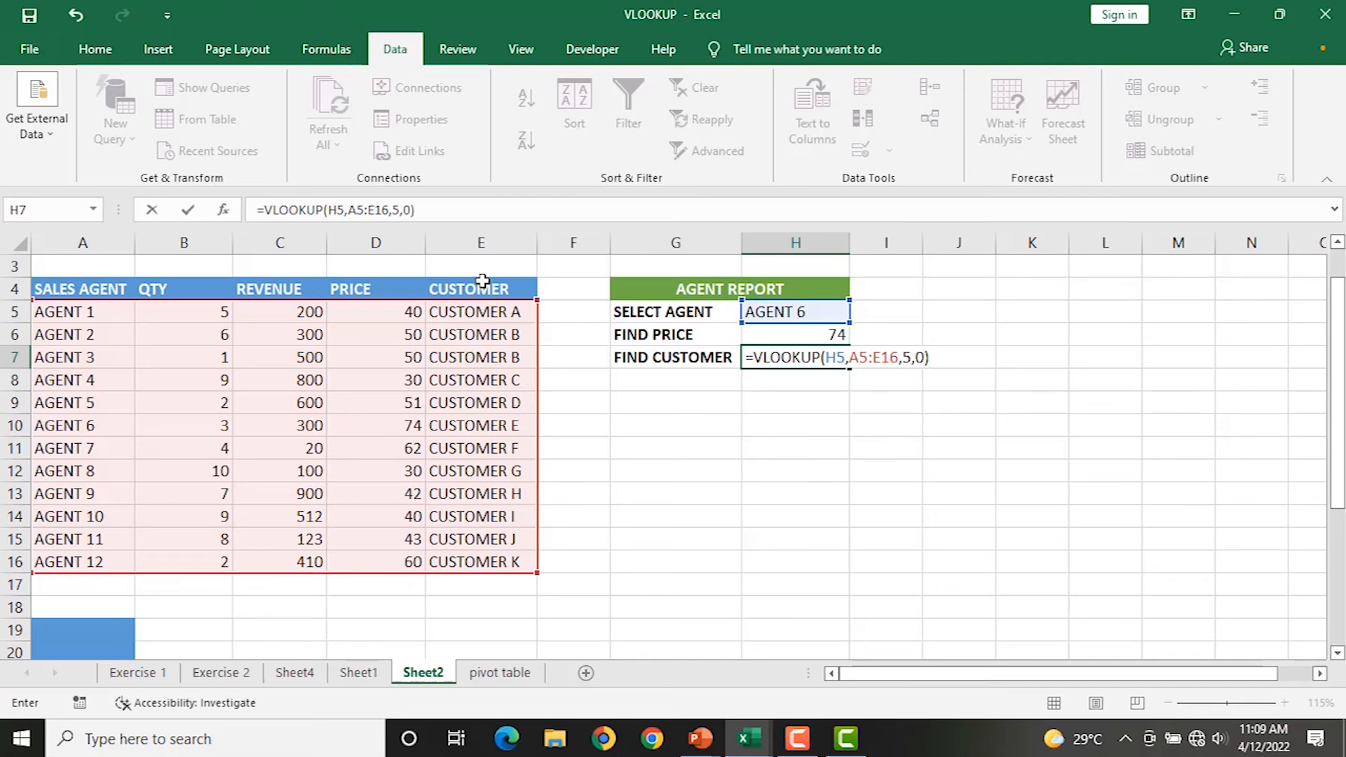
key(Return)
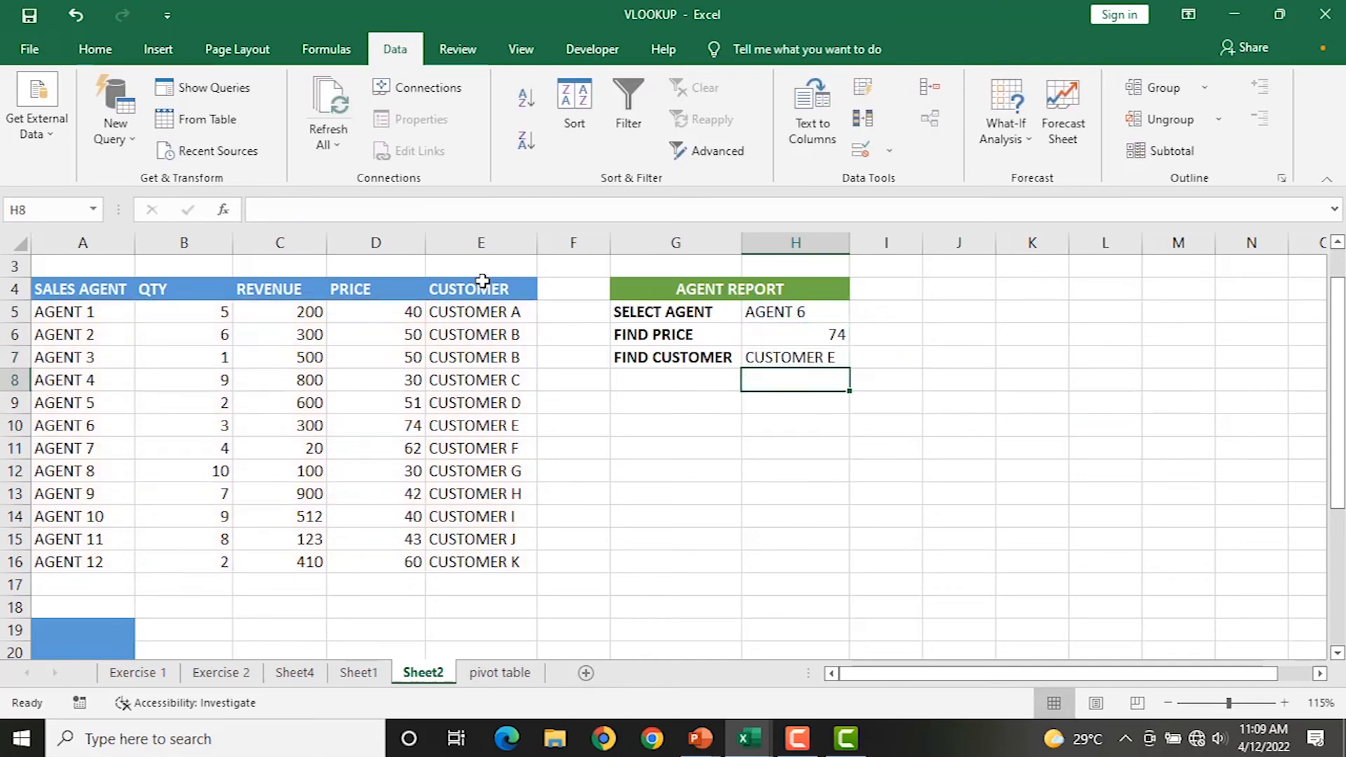
Pick AGENT 11 in H5 and review the H6 price and H7 customer formulas unchanged.
click(822, 359)
click(797, 307)
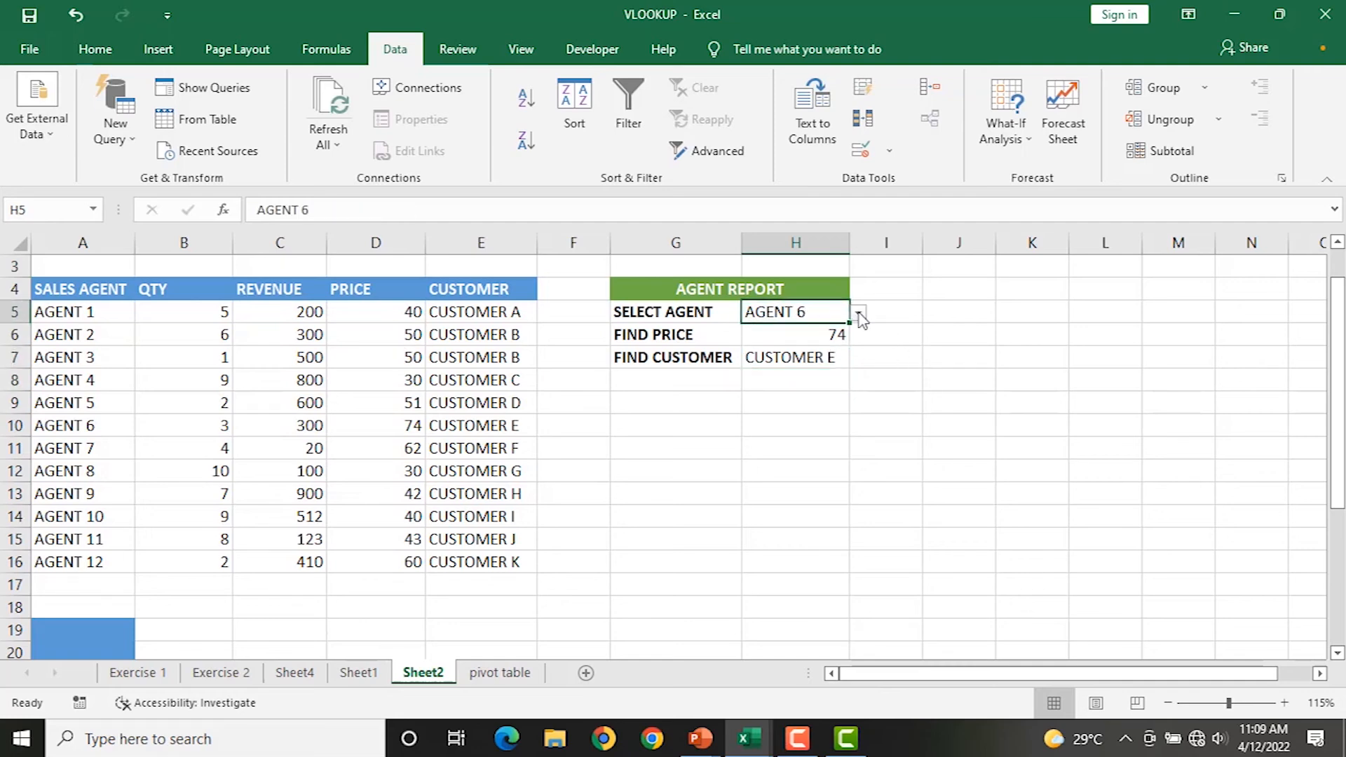
click(859, 315)
click(747, 439)
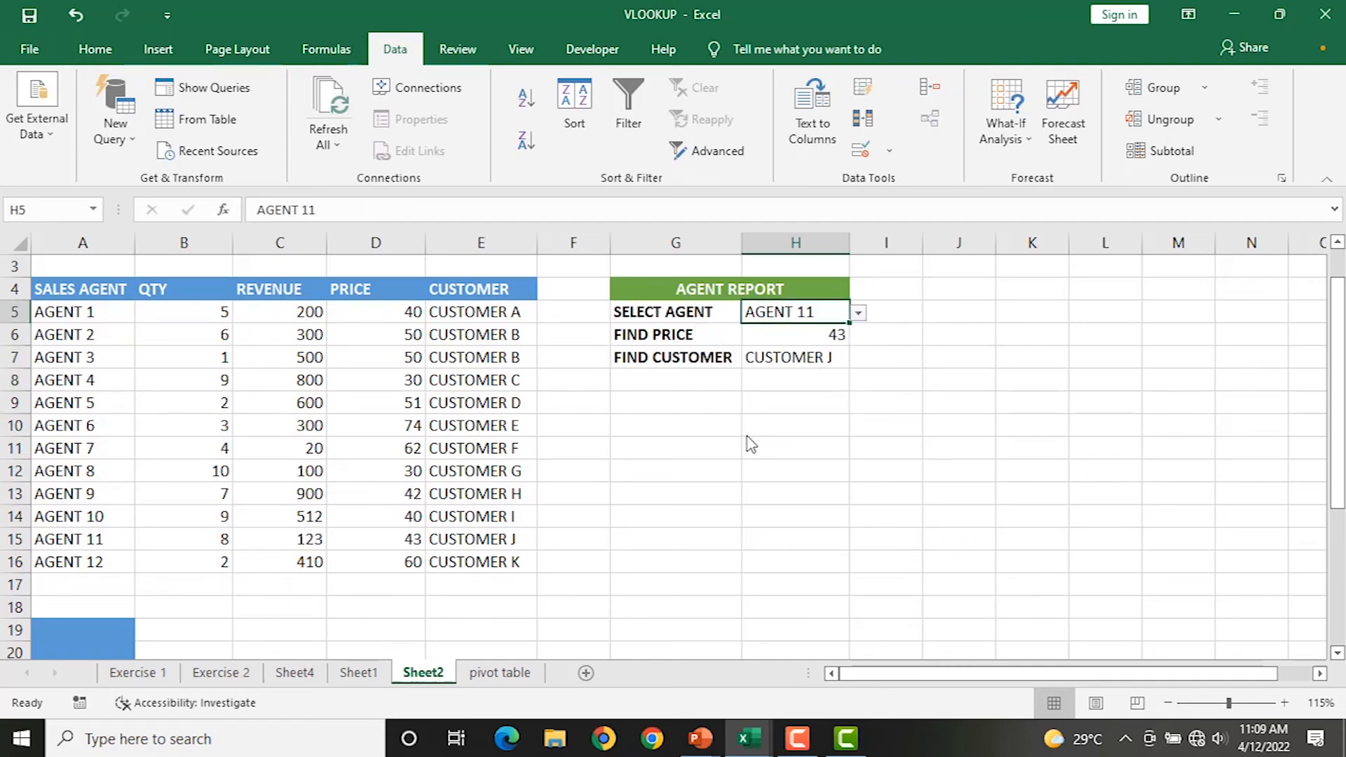
click(788, 335)
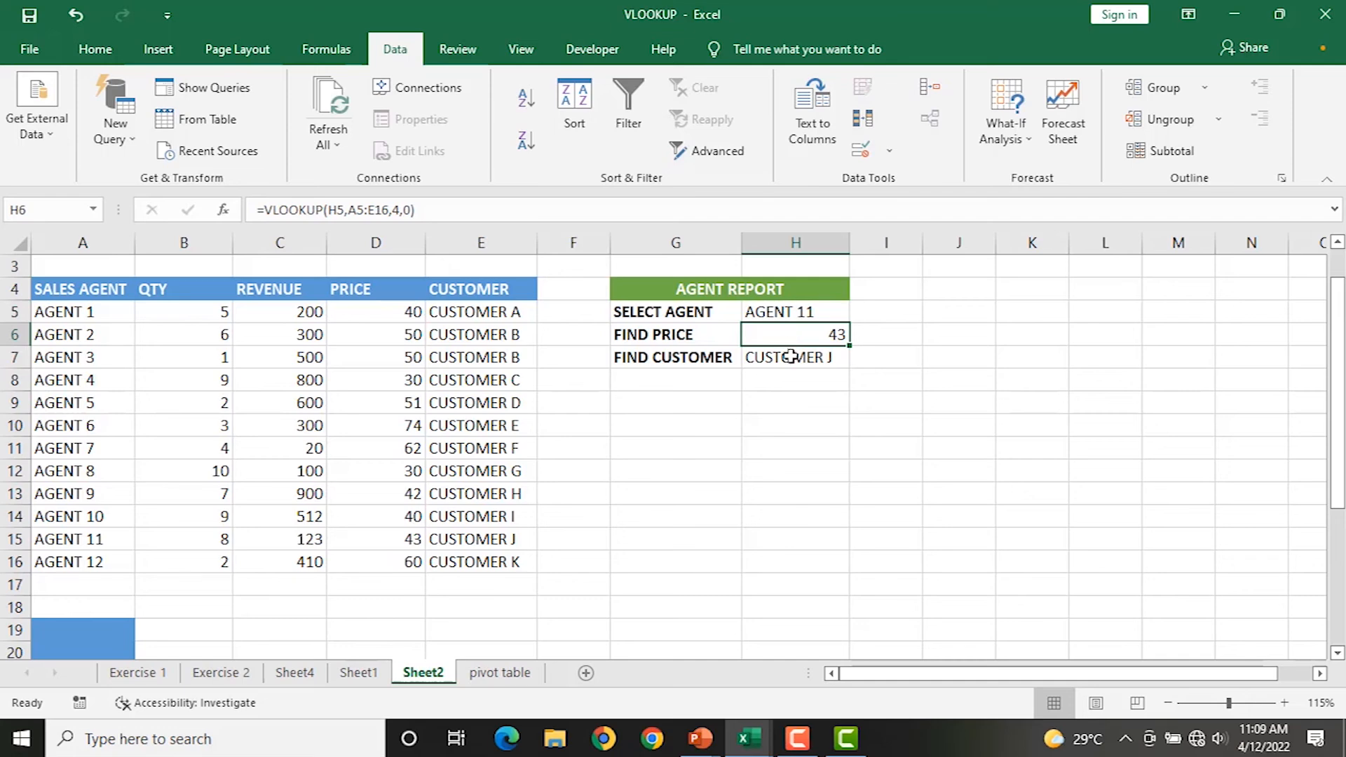
click(792, 365)
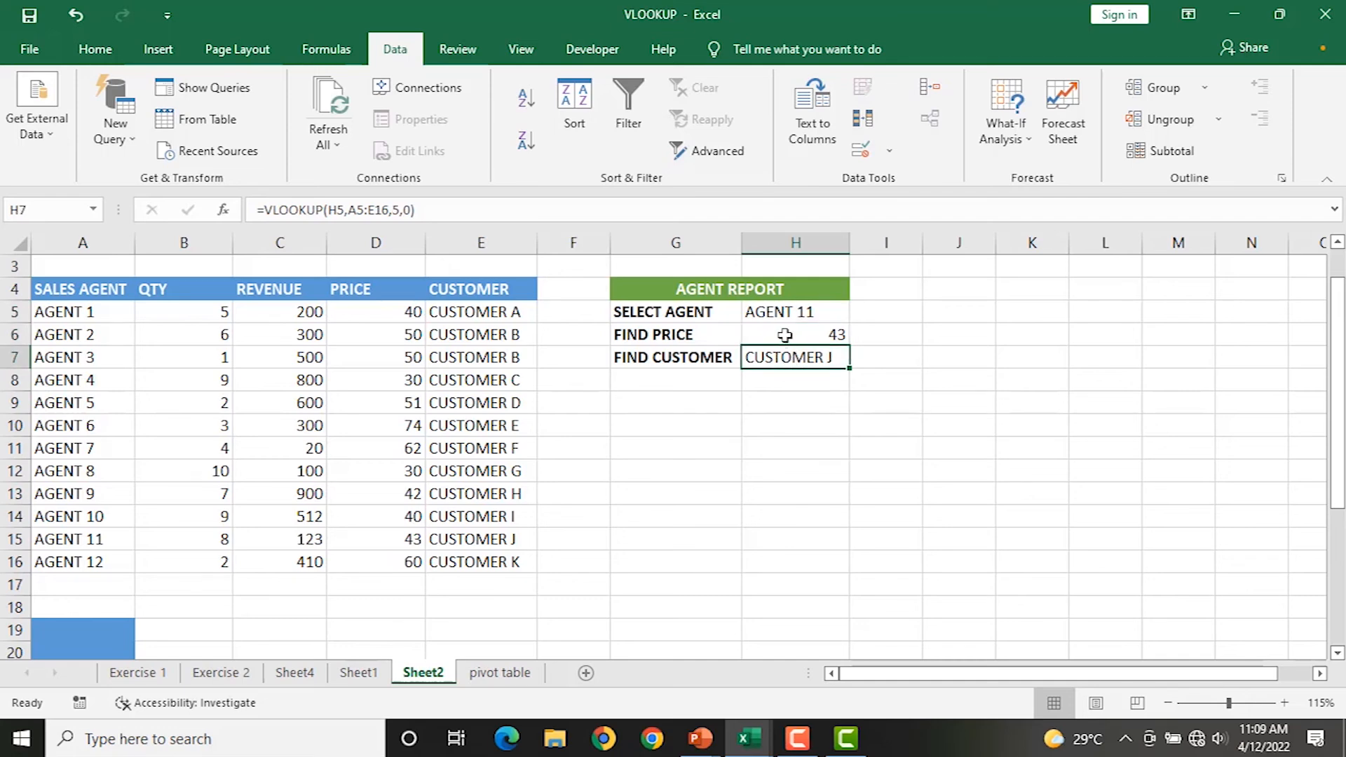
double_click(785, 335)
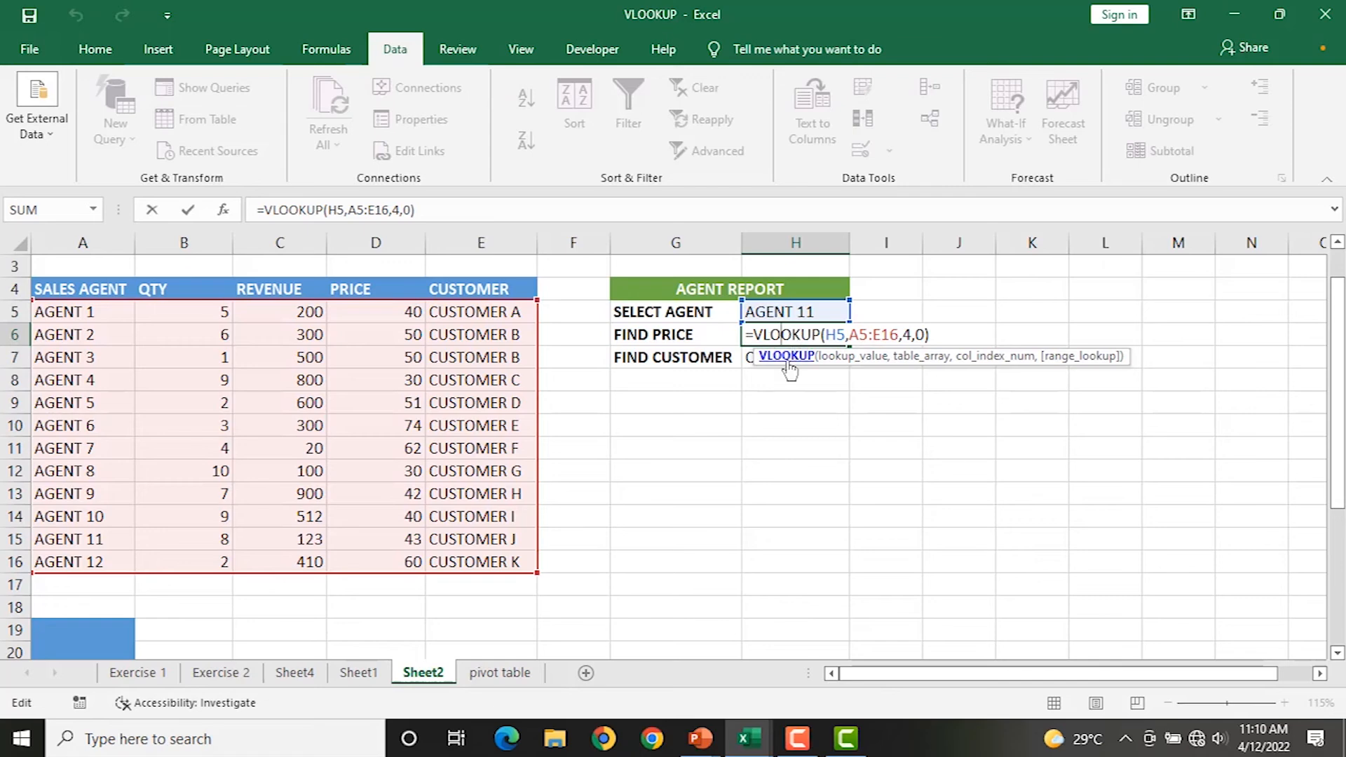
key(Return)
double_click(796, 359)
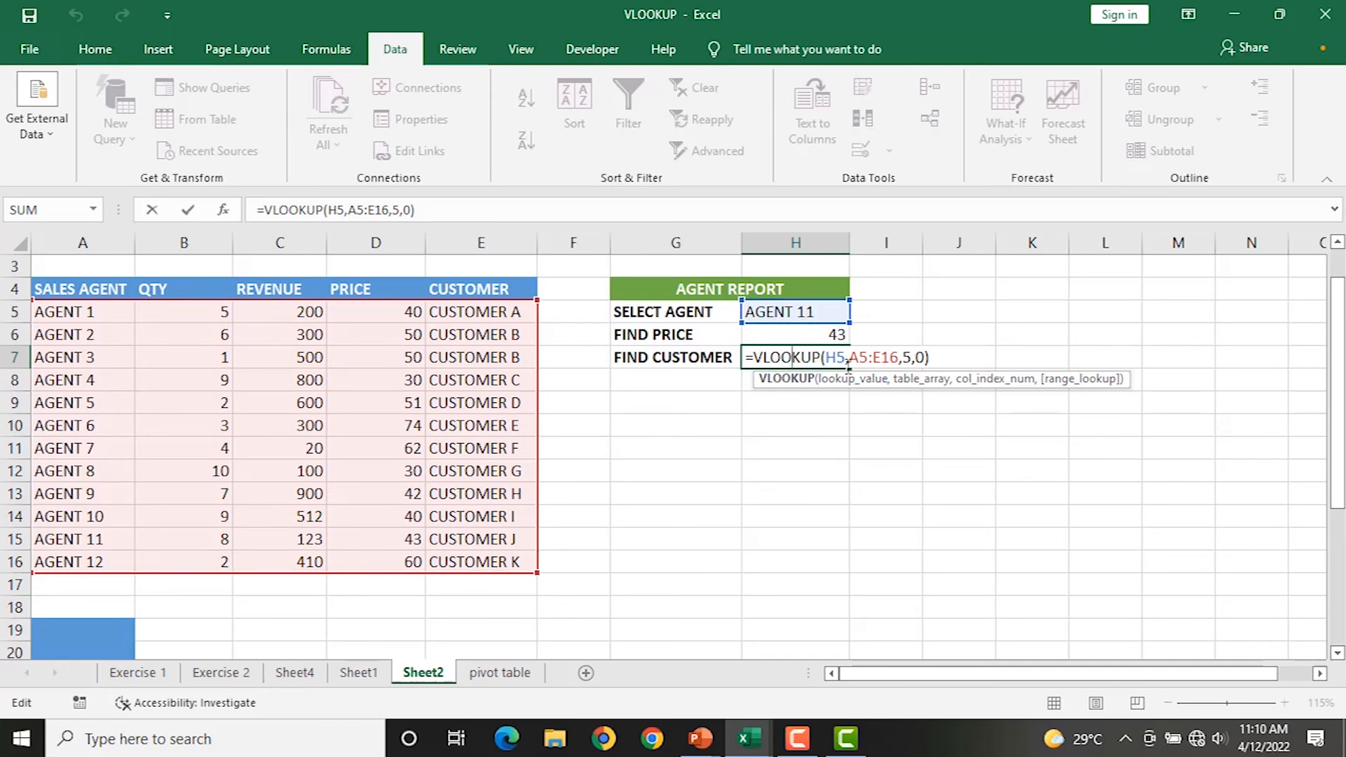
key(Return)
Switch H5 back to AGENT 1, check the results, and select the agent table A4:E16.
click(799, 315)
click(858, 313)
drag(856, 388, 857, 337)
click(766, 348)
click(785, 333)
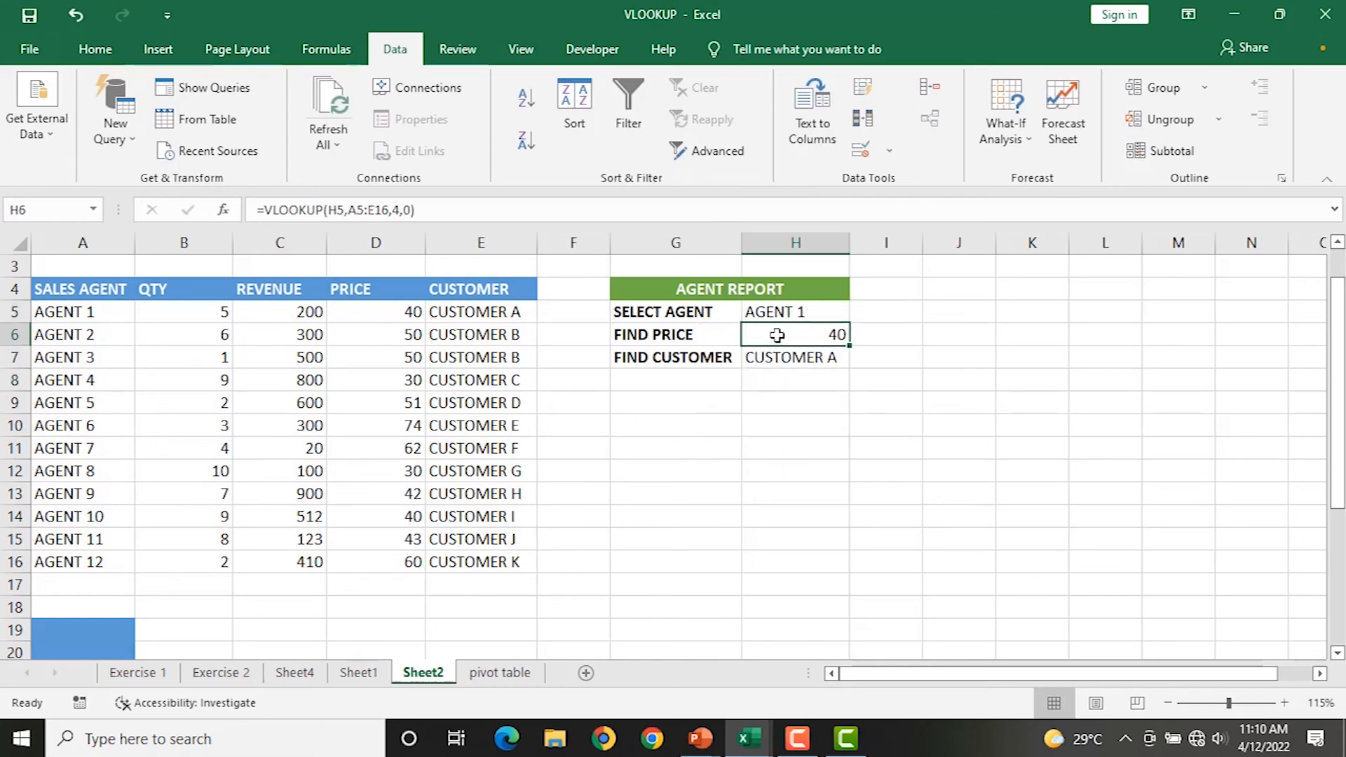
click(769, 356)
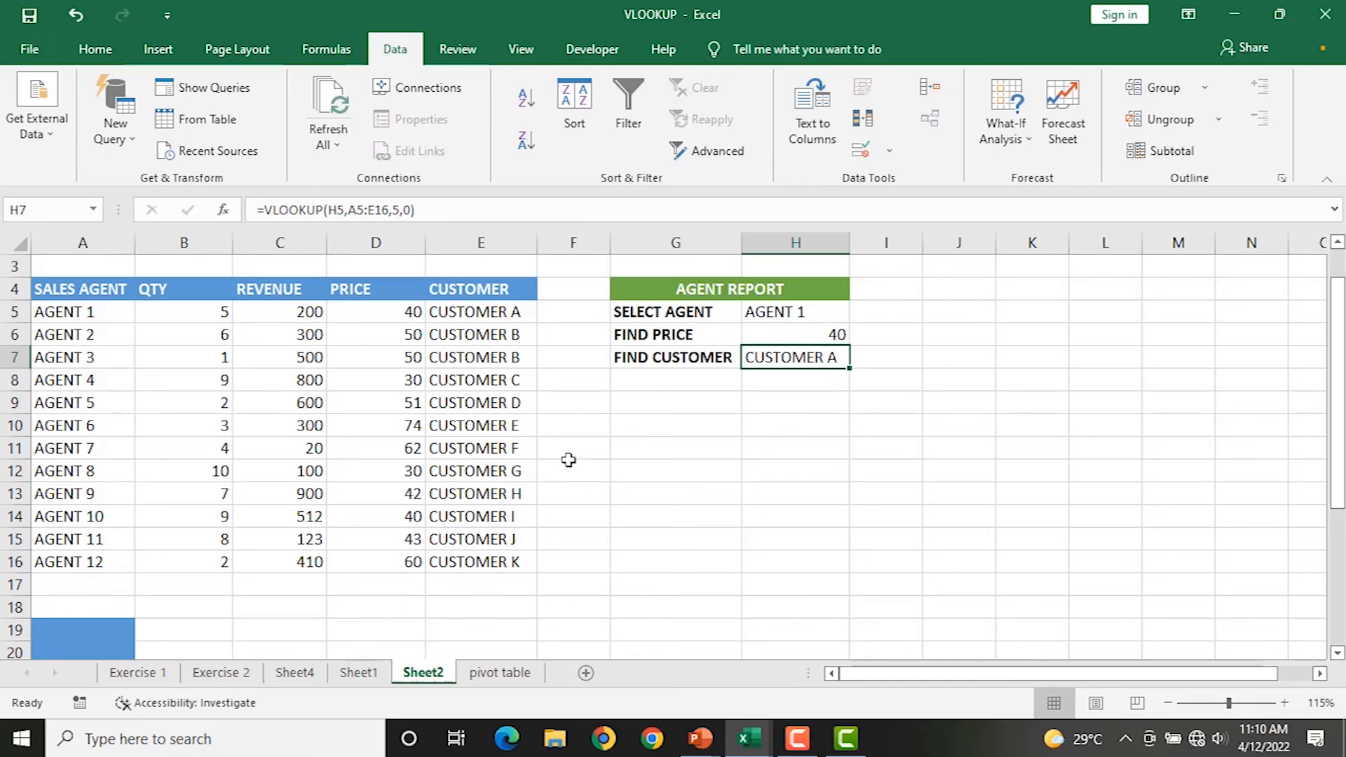
drag(55, 282, 472, 551)
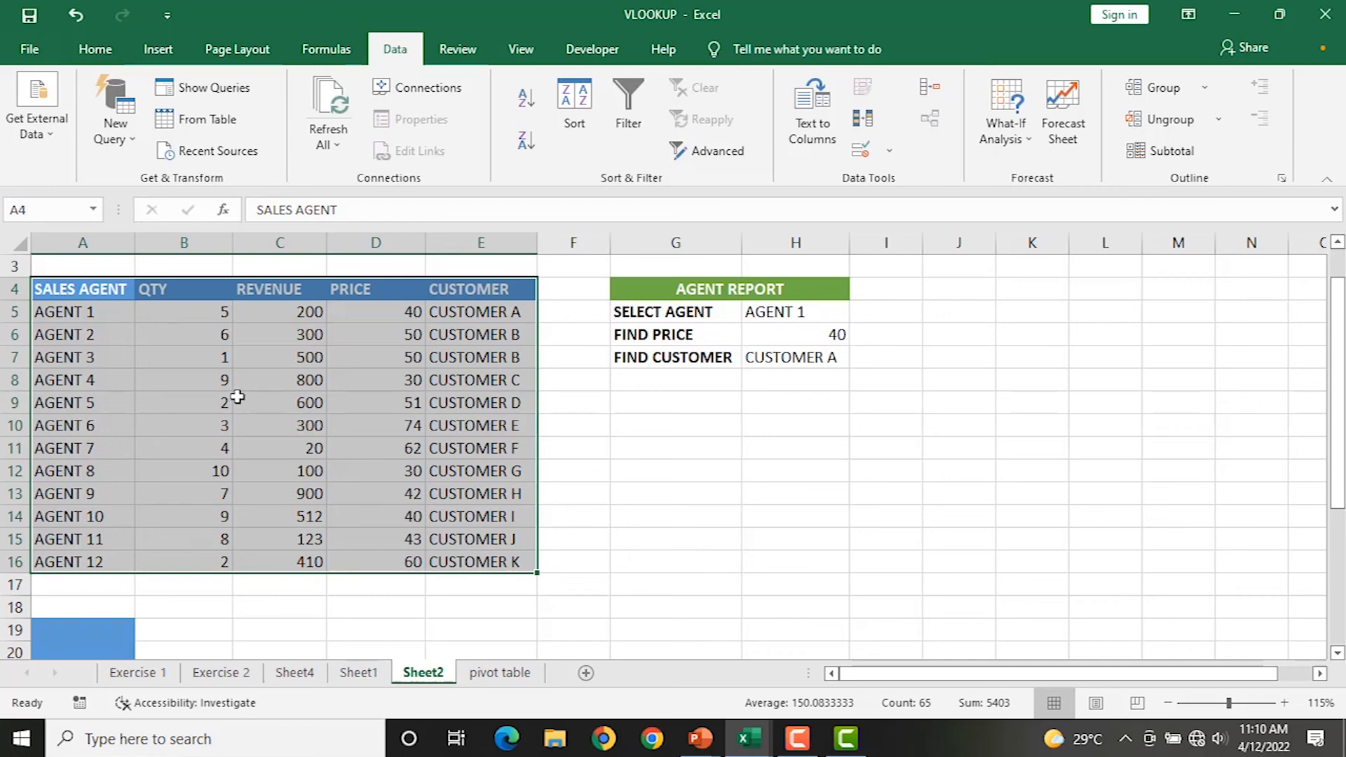
Browse the Formulas Lookup & Reference list, then copy the selected agent table A4:E16.
click(323, 49)
click(400, 94)
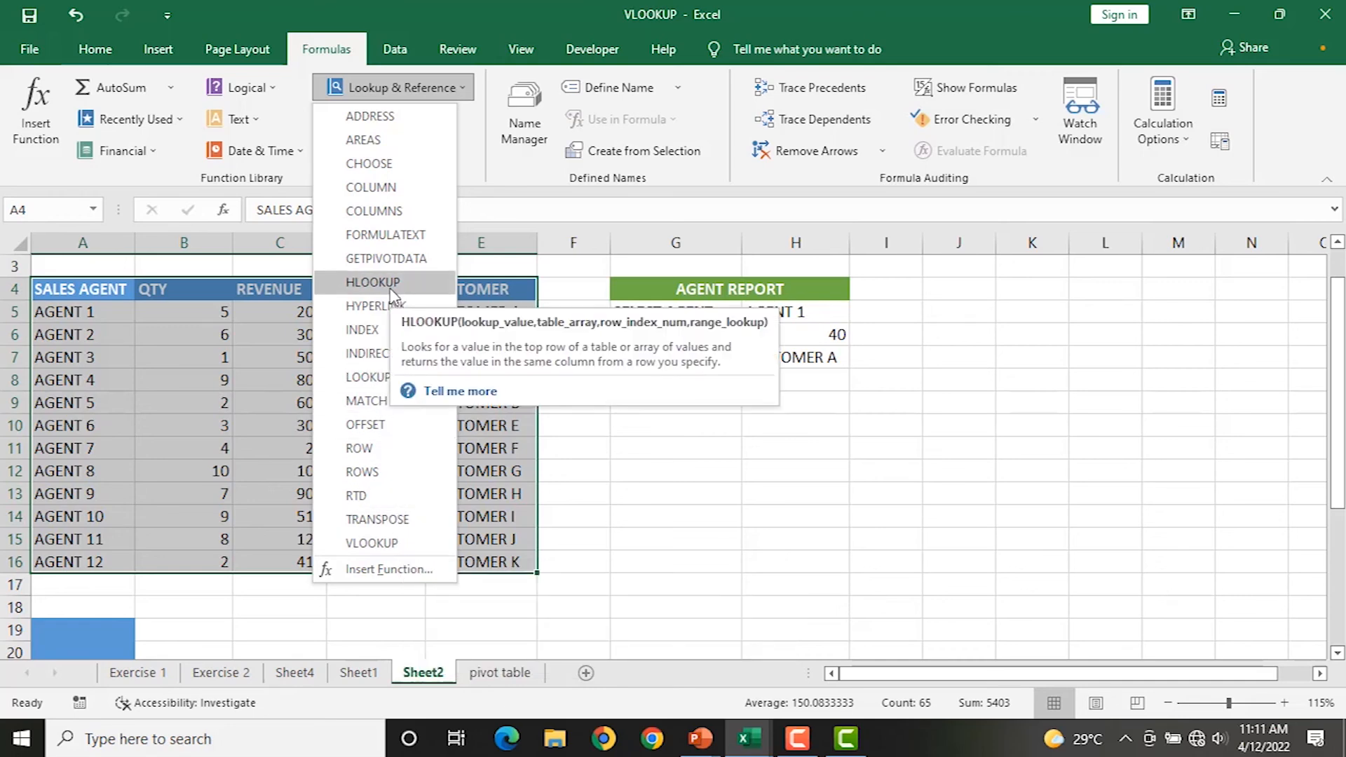
click(116, 535)
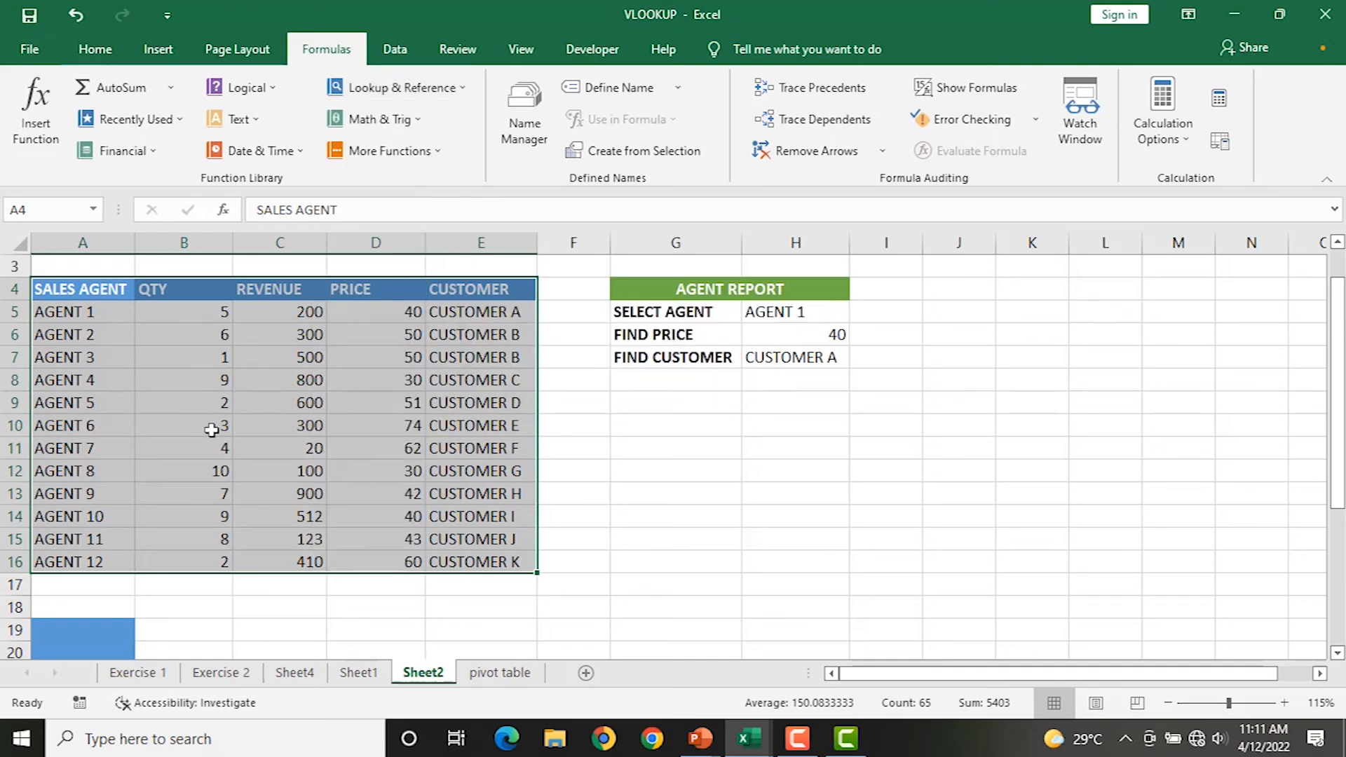
key(ctrl+c)
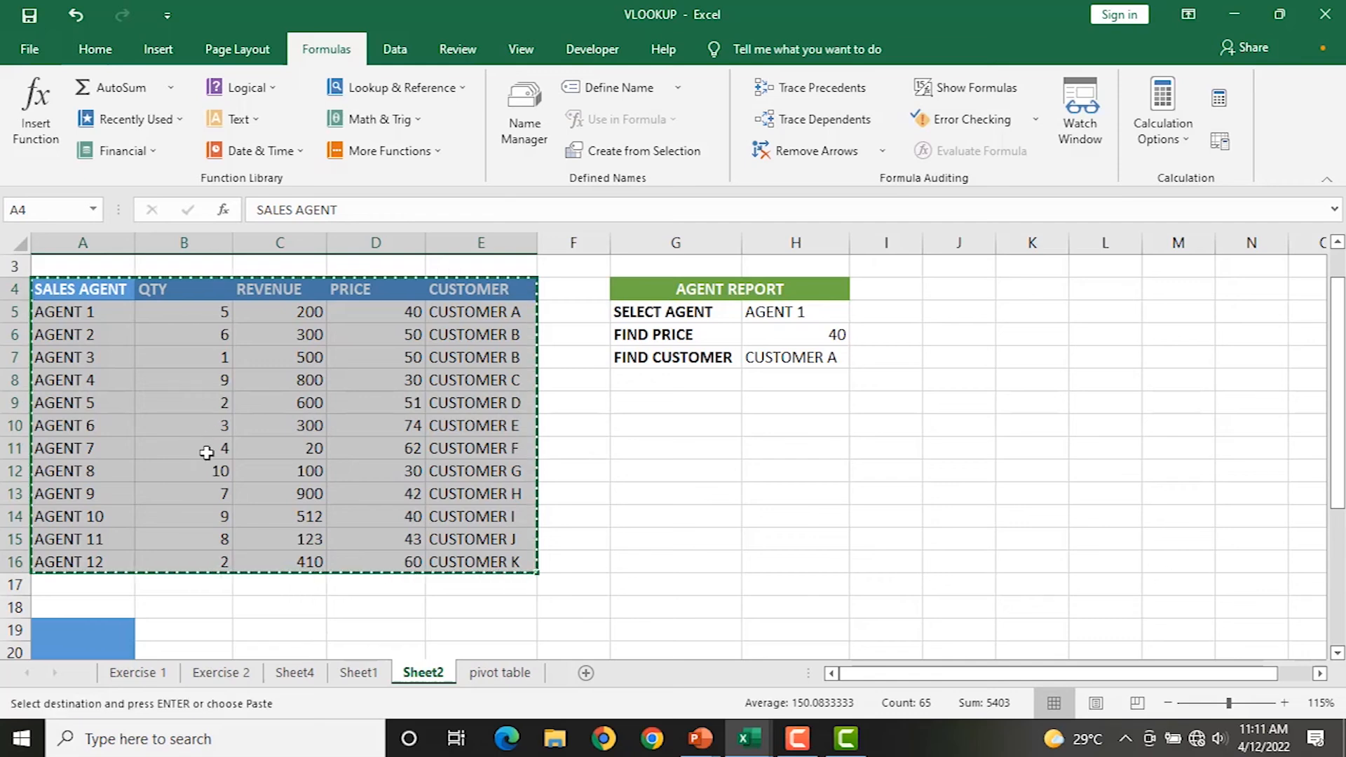
scroll(105, 592, down, 1)
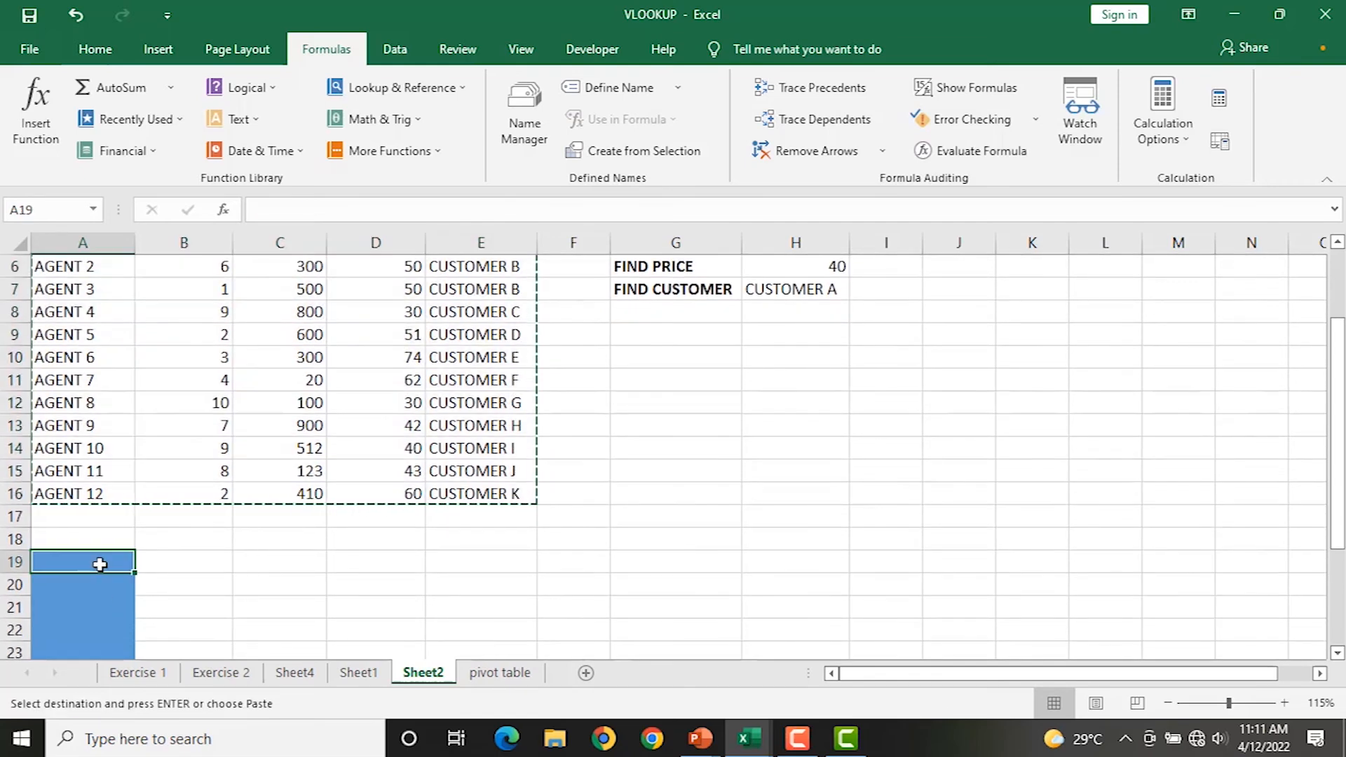
Paste the copied table at A19 with Paste Special Transpose, then select E28:E29.
scroll(99, 562, down, 2)
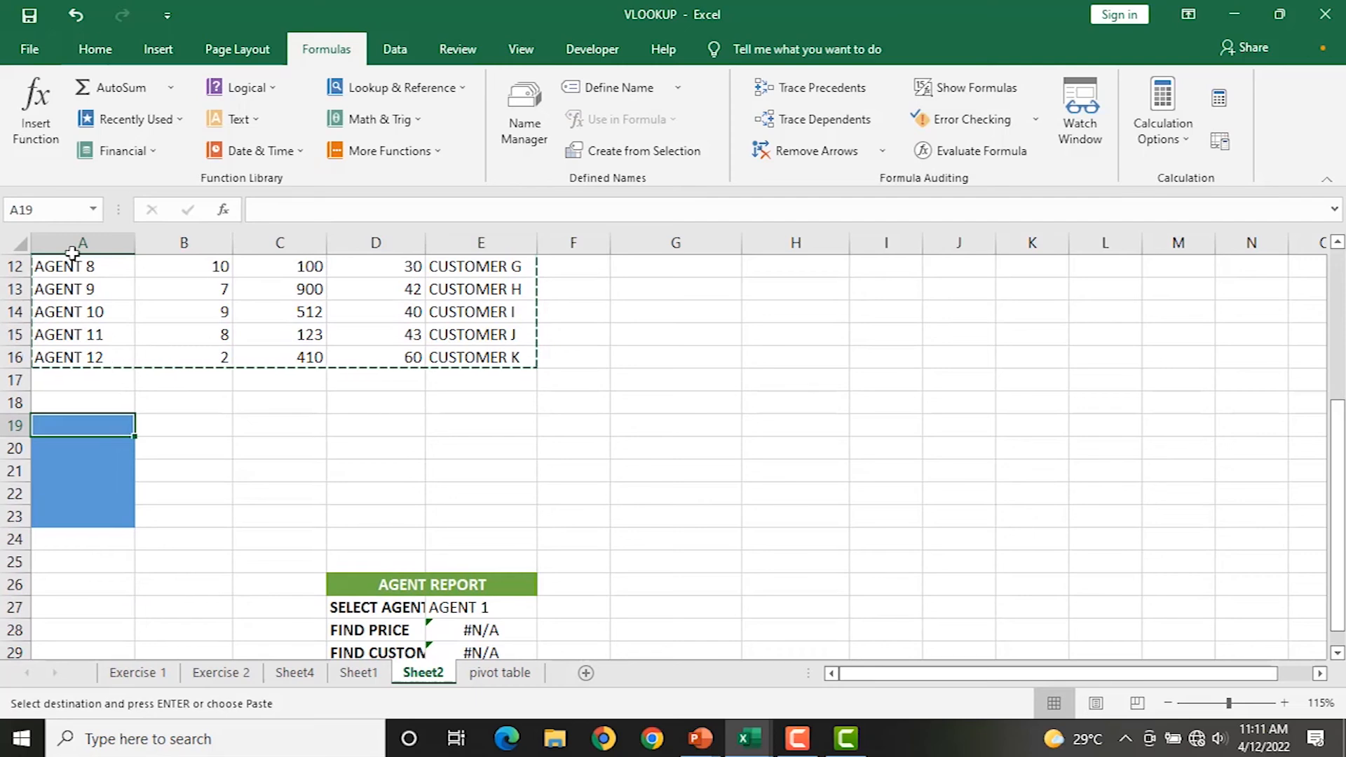
click(103, 56)
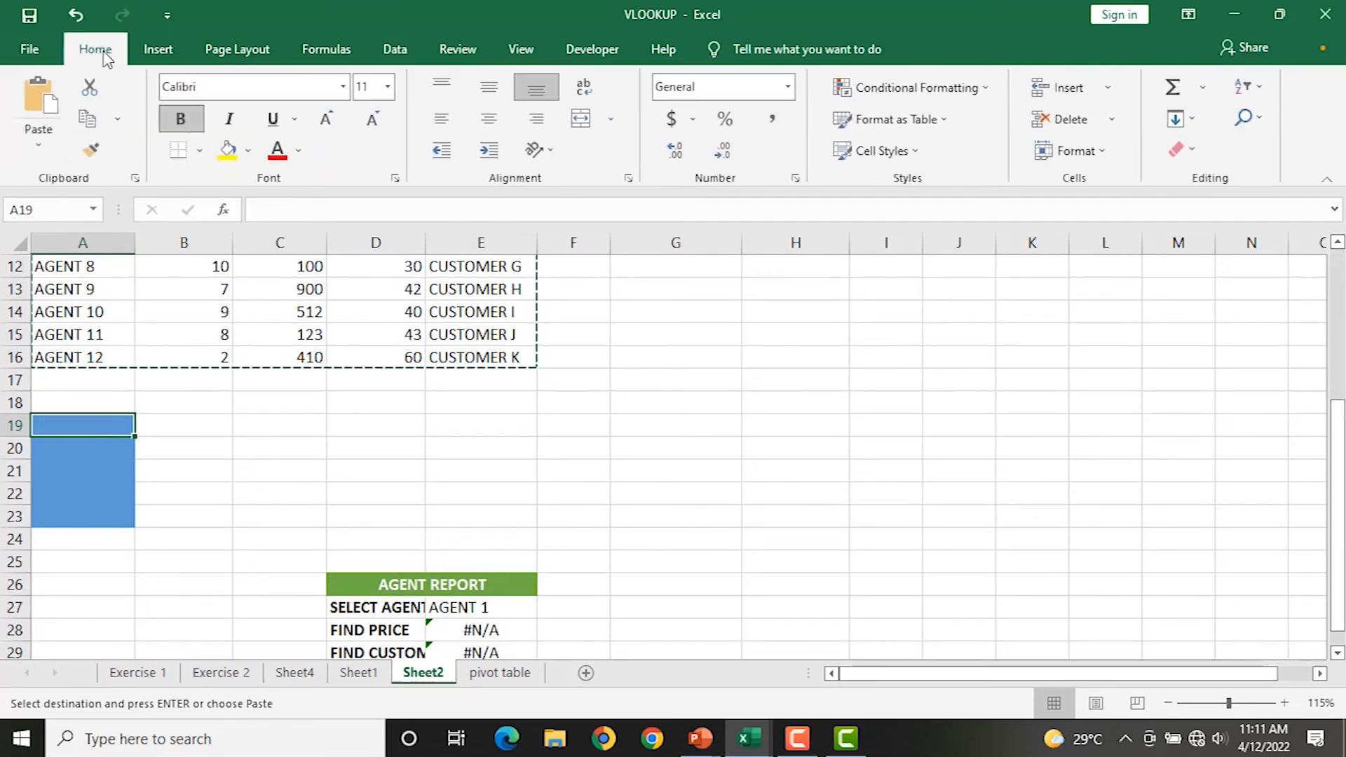
click(39, 148)
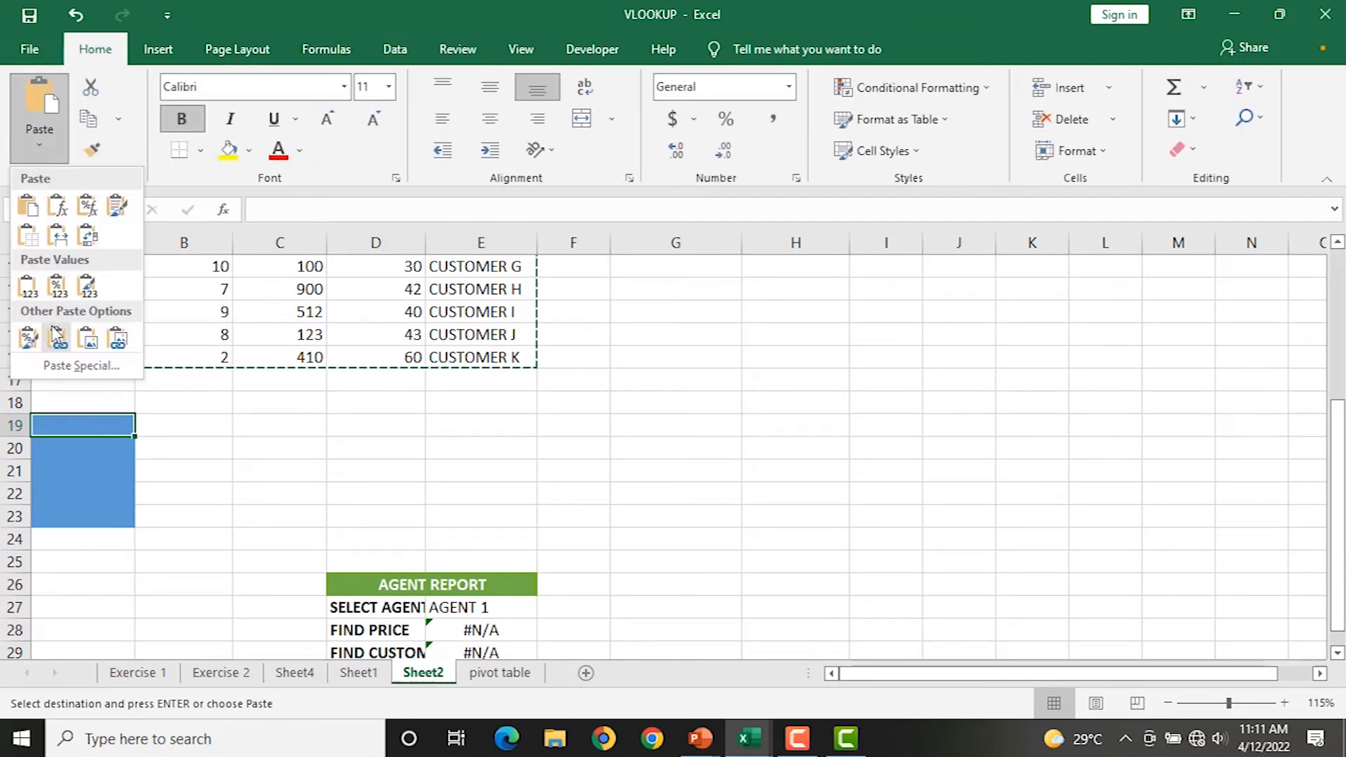
click(70, 366)
click(889, 474)
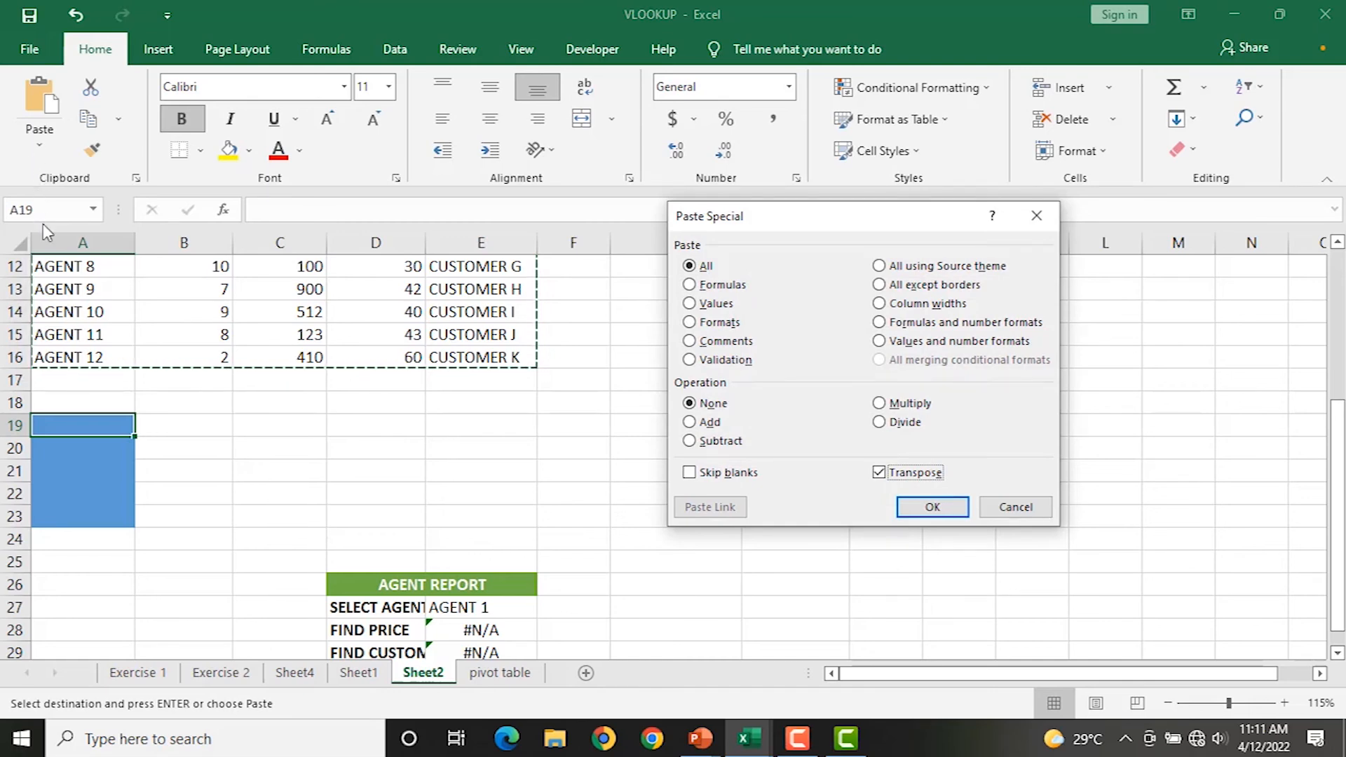
drag(749, 218, 727, 222)
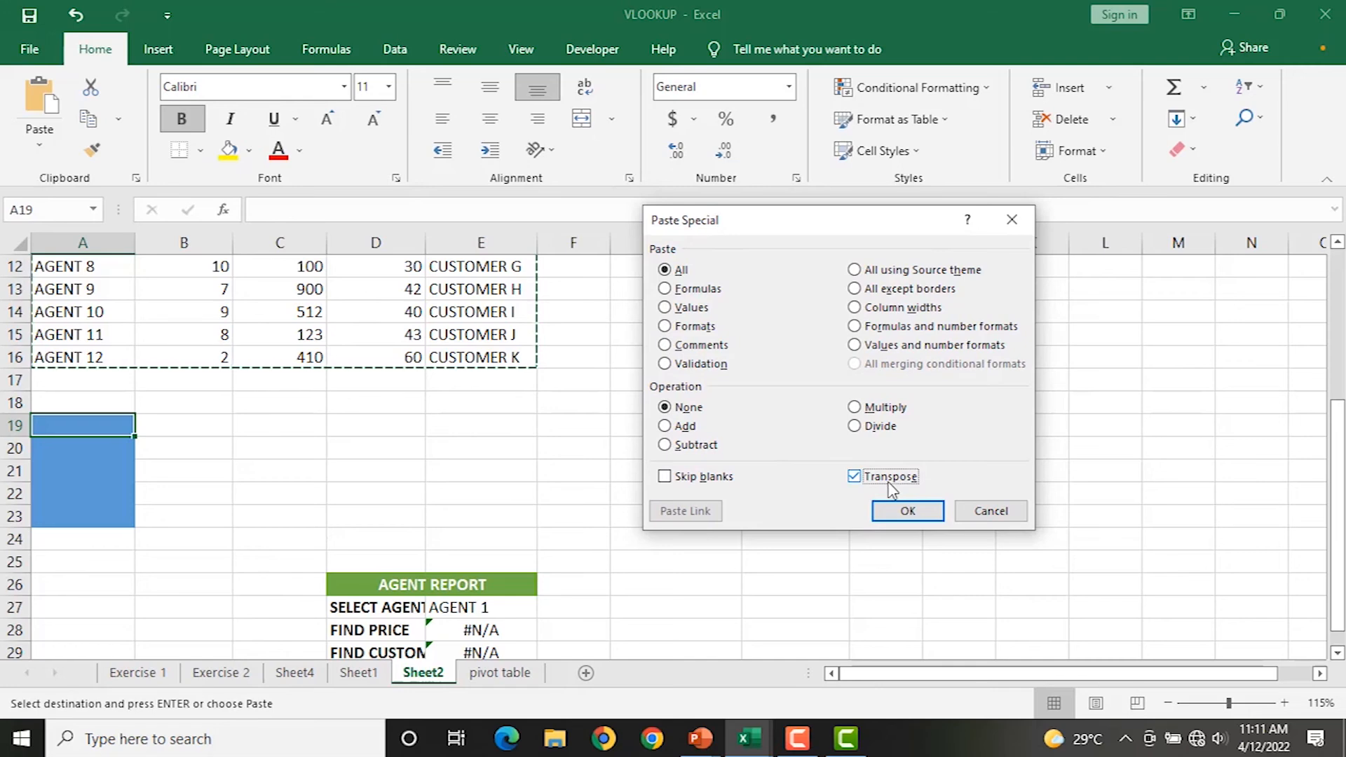
click(909, 512)
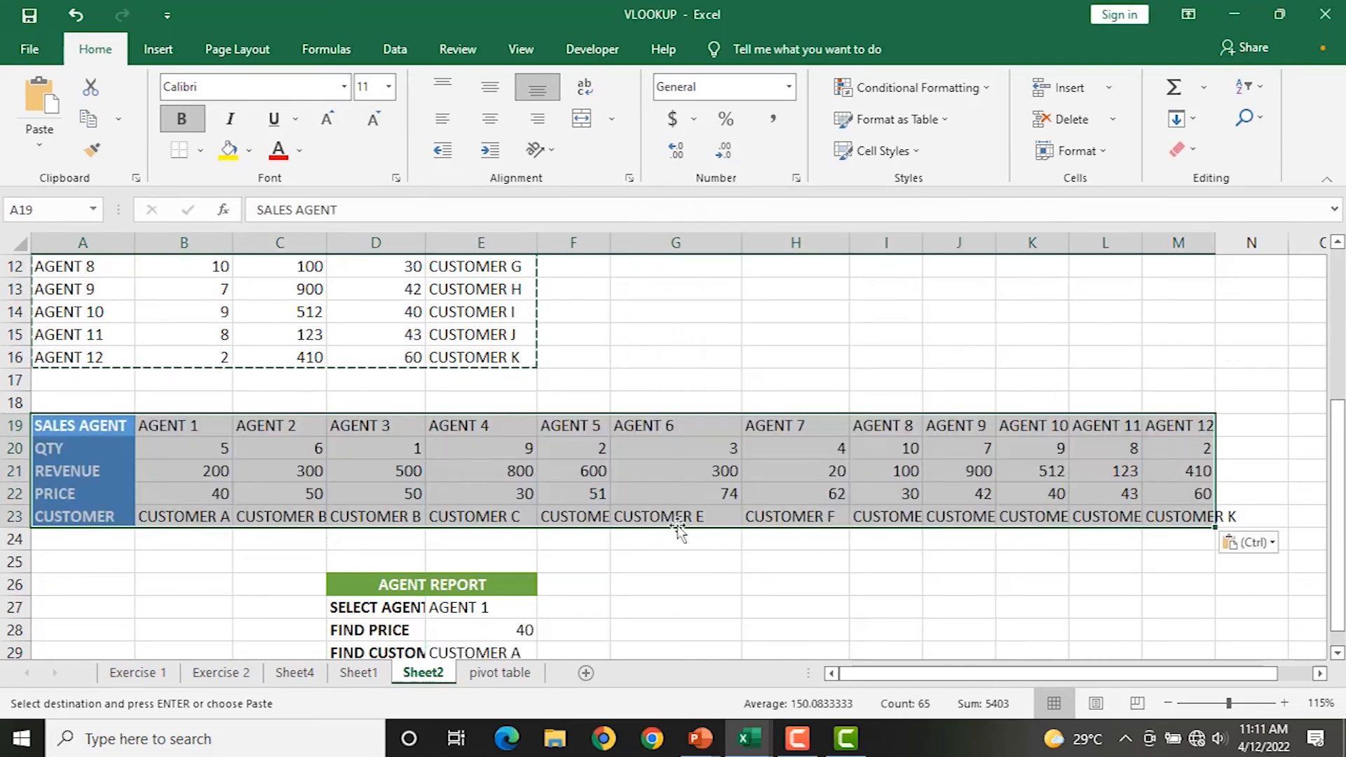
scroll(512, 614, down, 1)
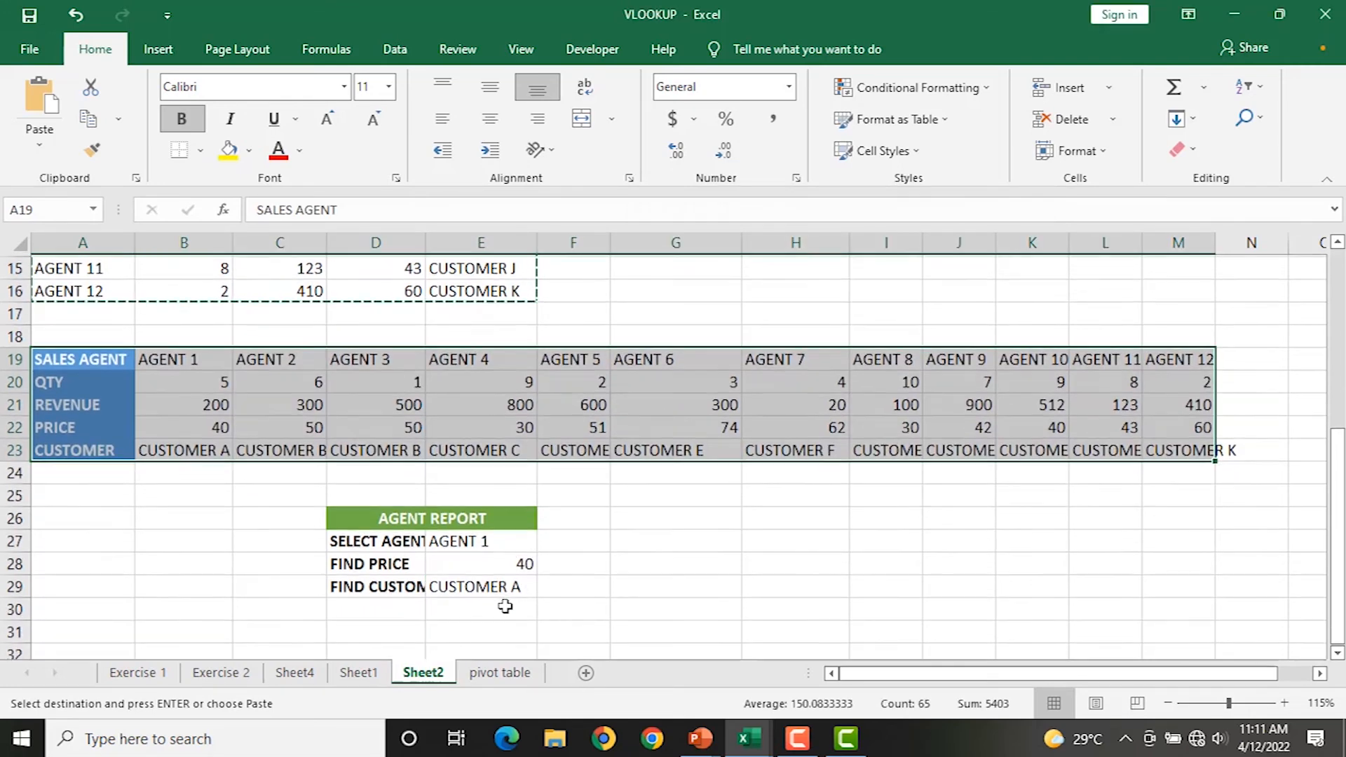
drag(507, 564, 517, 587)
Clear E28:E29 and widen column D to fit the report labels.
key(Delete)
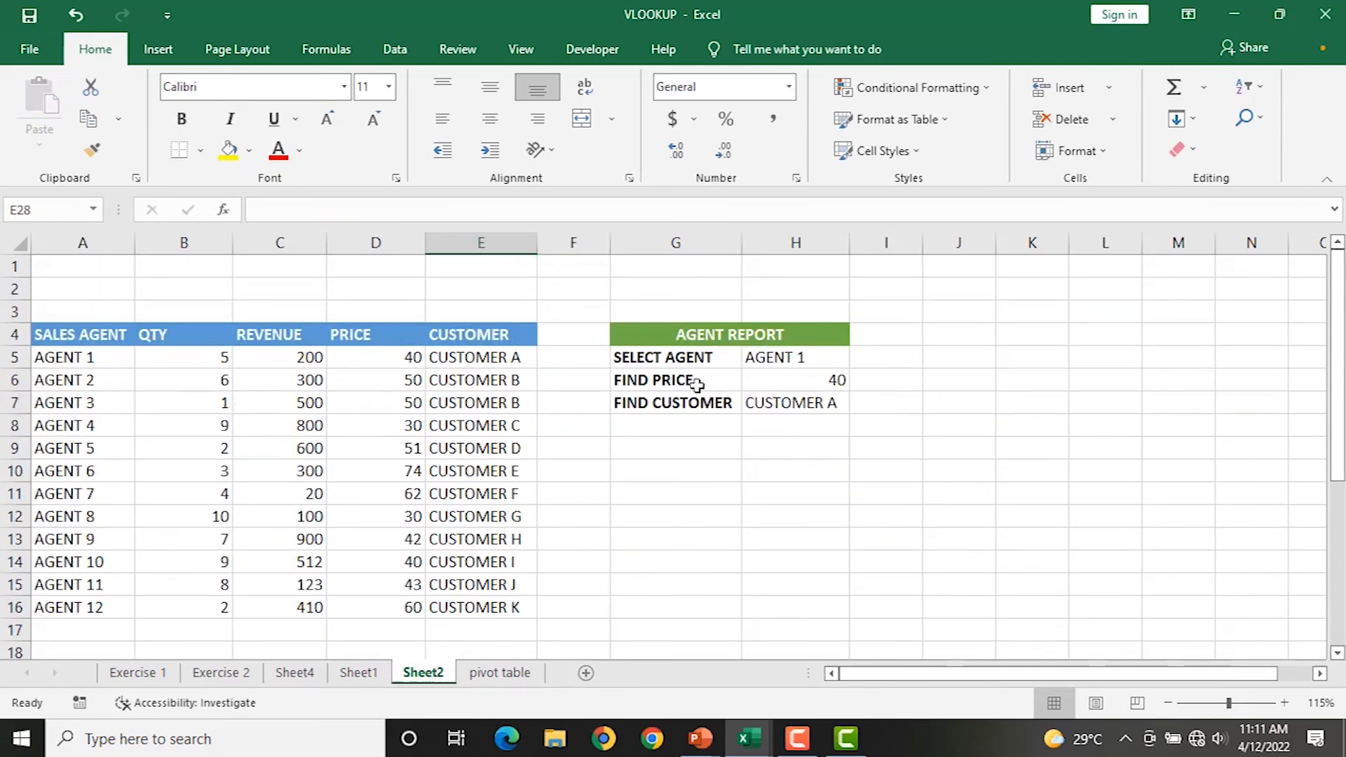
scroll(677, 386, down, 4)
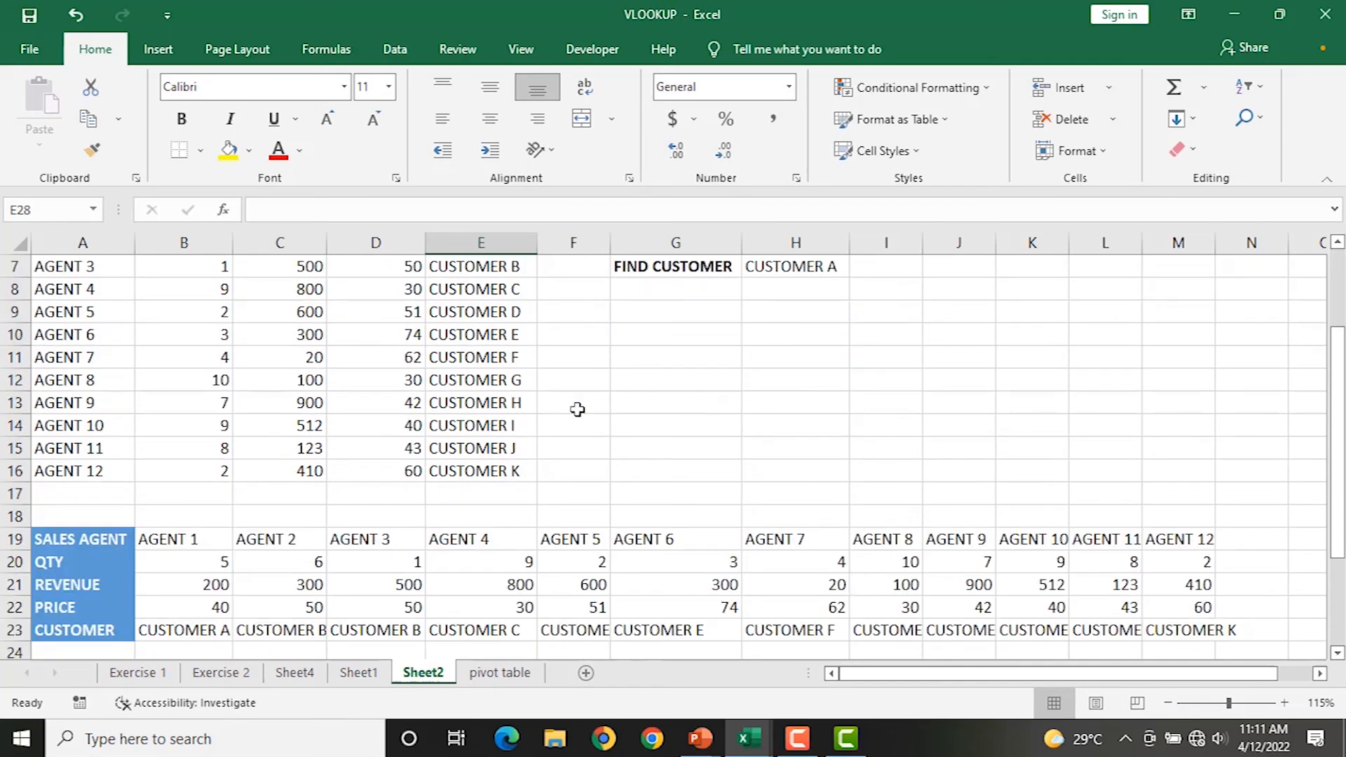
scroll(317, 427, down, 1)
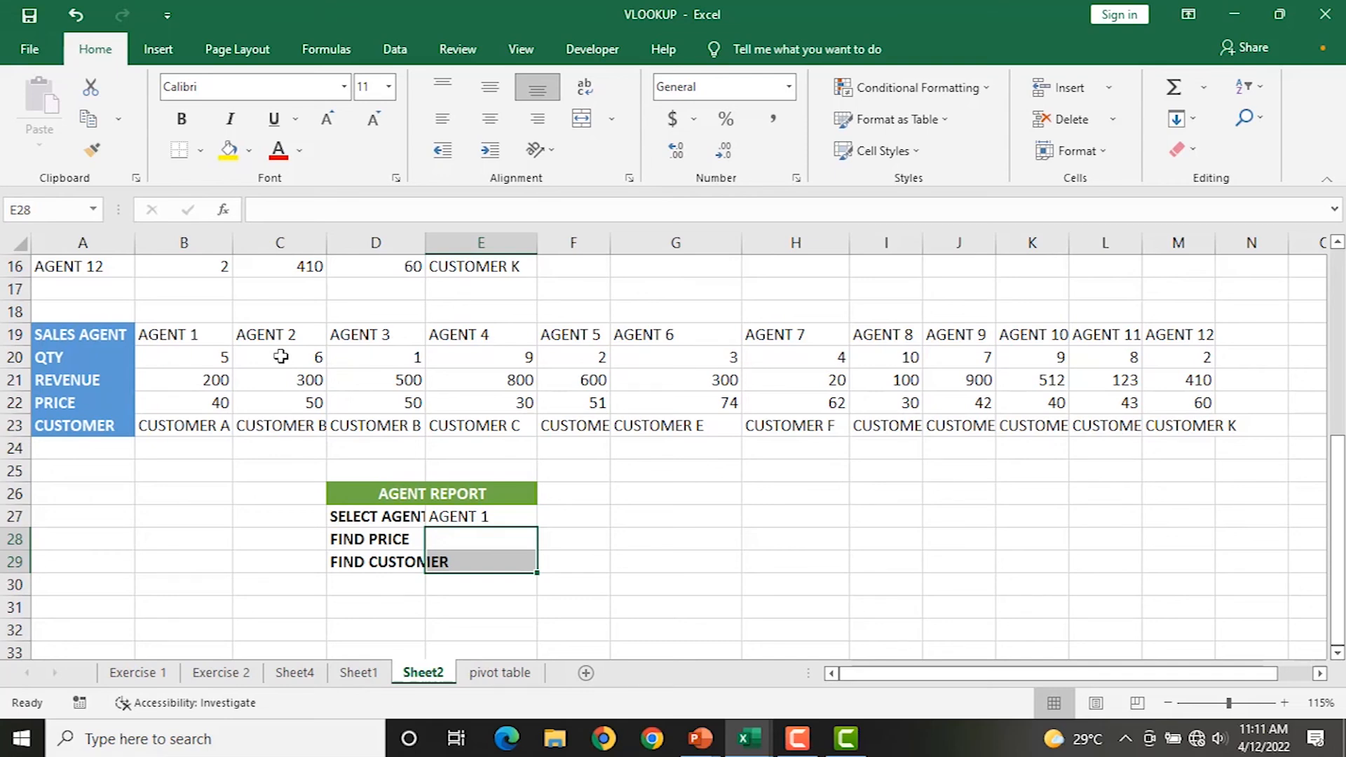
scroll(273, 347, down, 1)
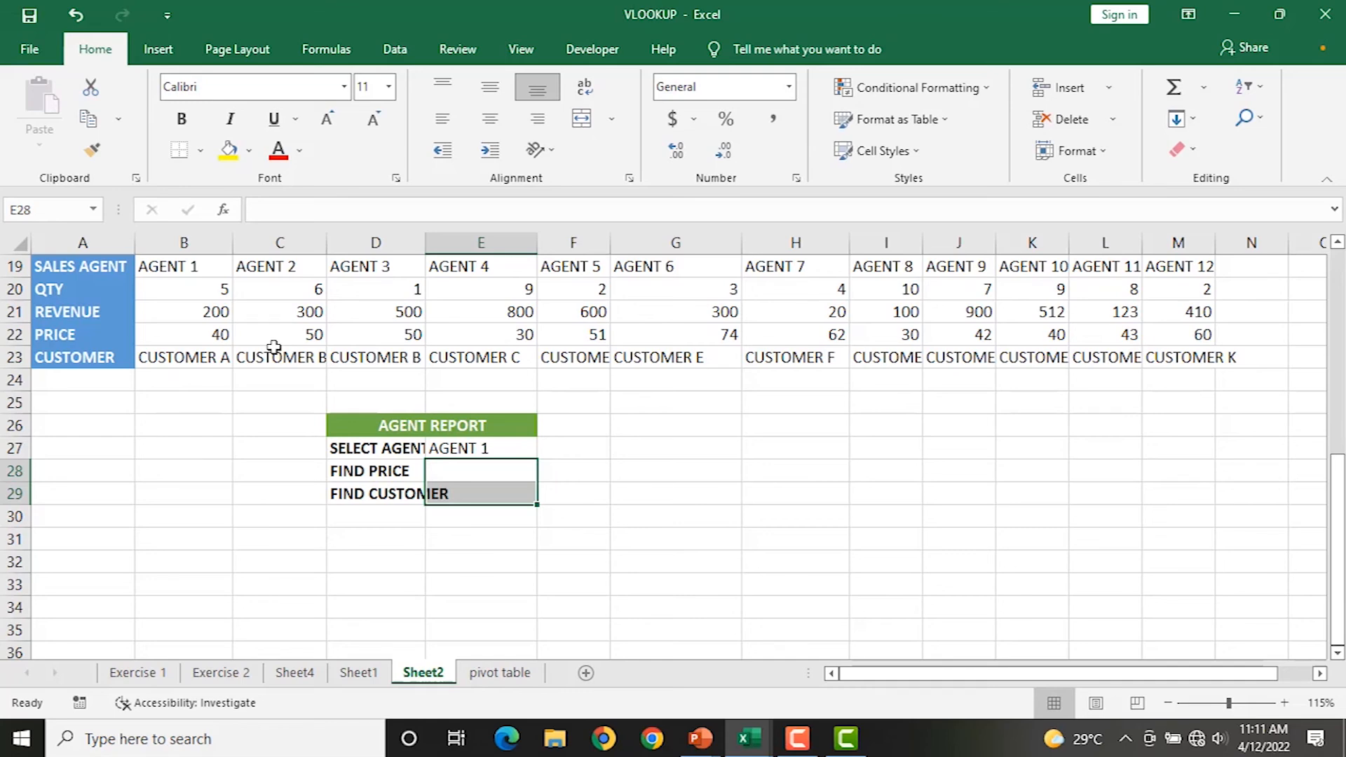
drag(427, 248, 447, 248)
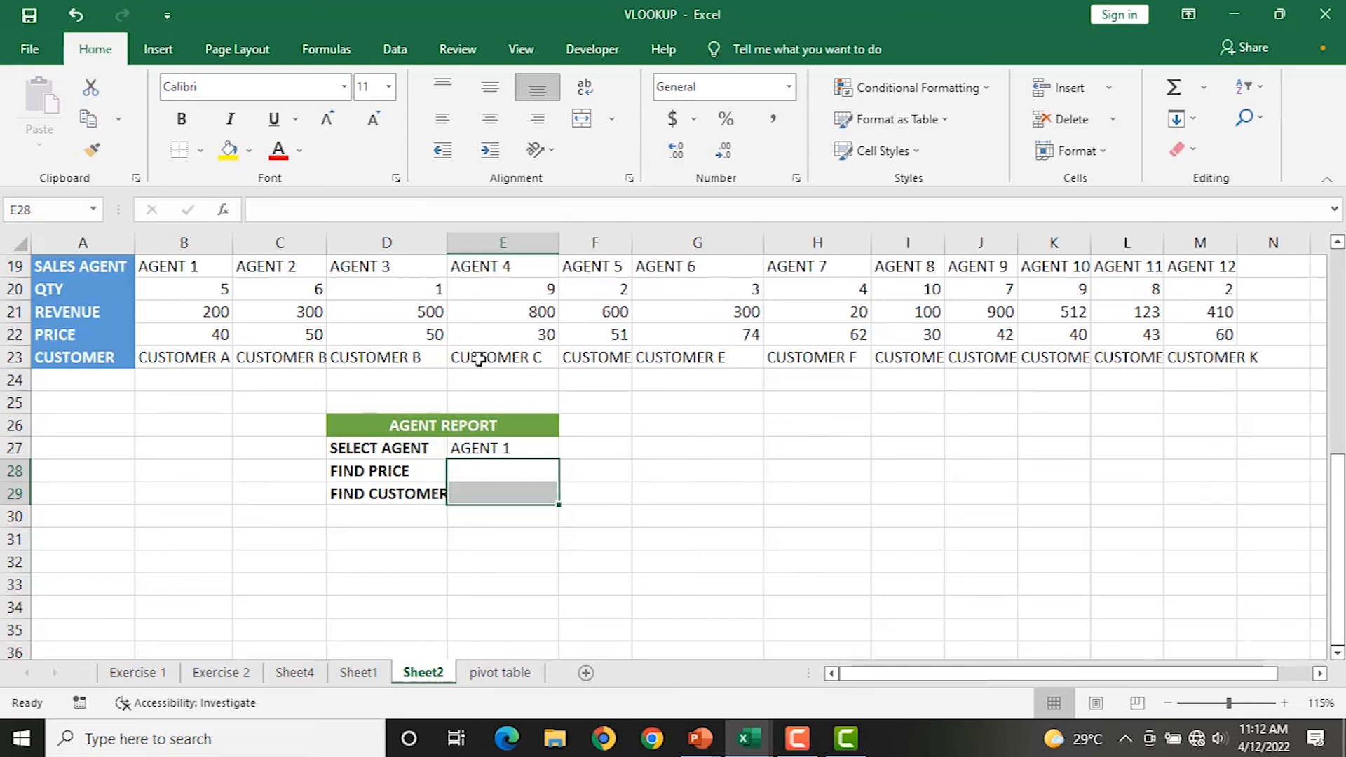
Check E27's agent dropdown without changing it, then select E28.
click(505, 447)
click(479, 469)
click(475, 494)
click(511, 450)
click(568, 450)
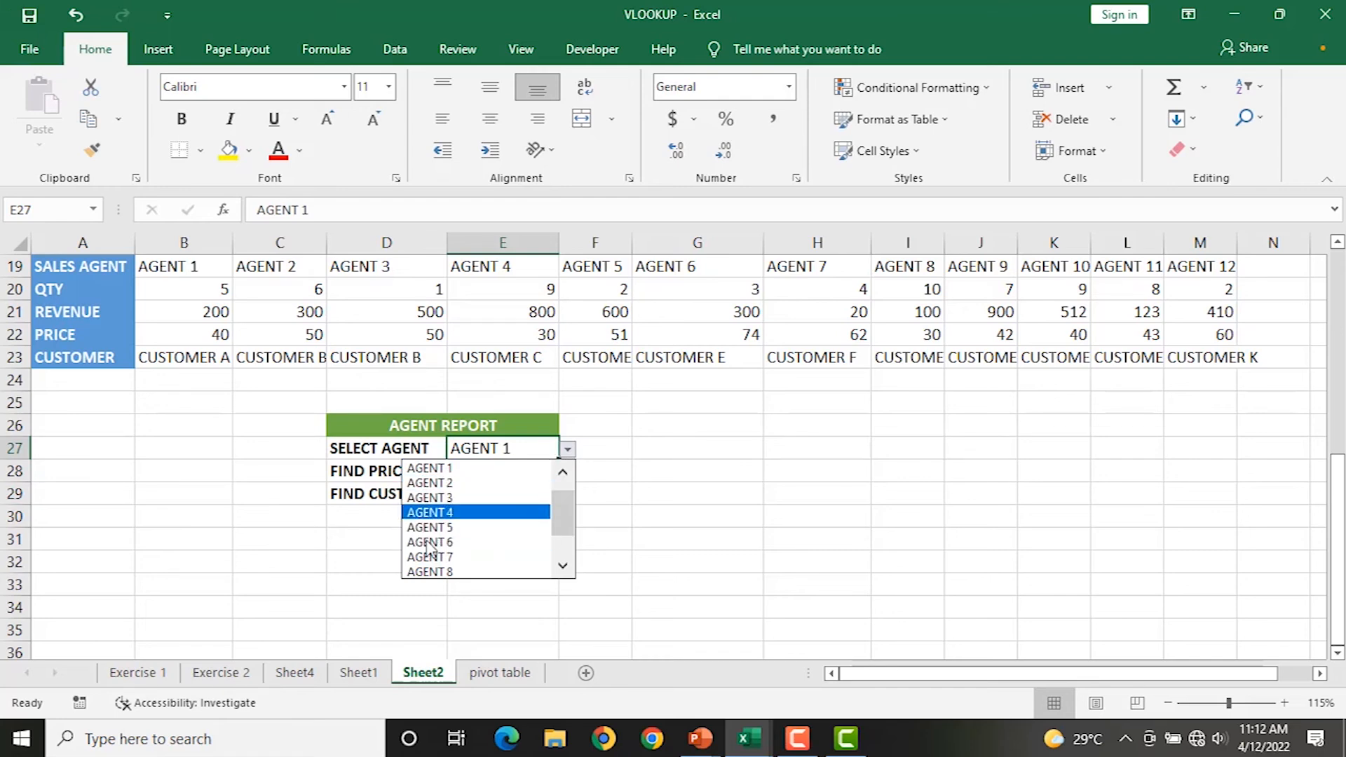
click(309, 539)
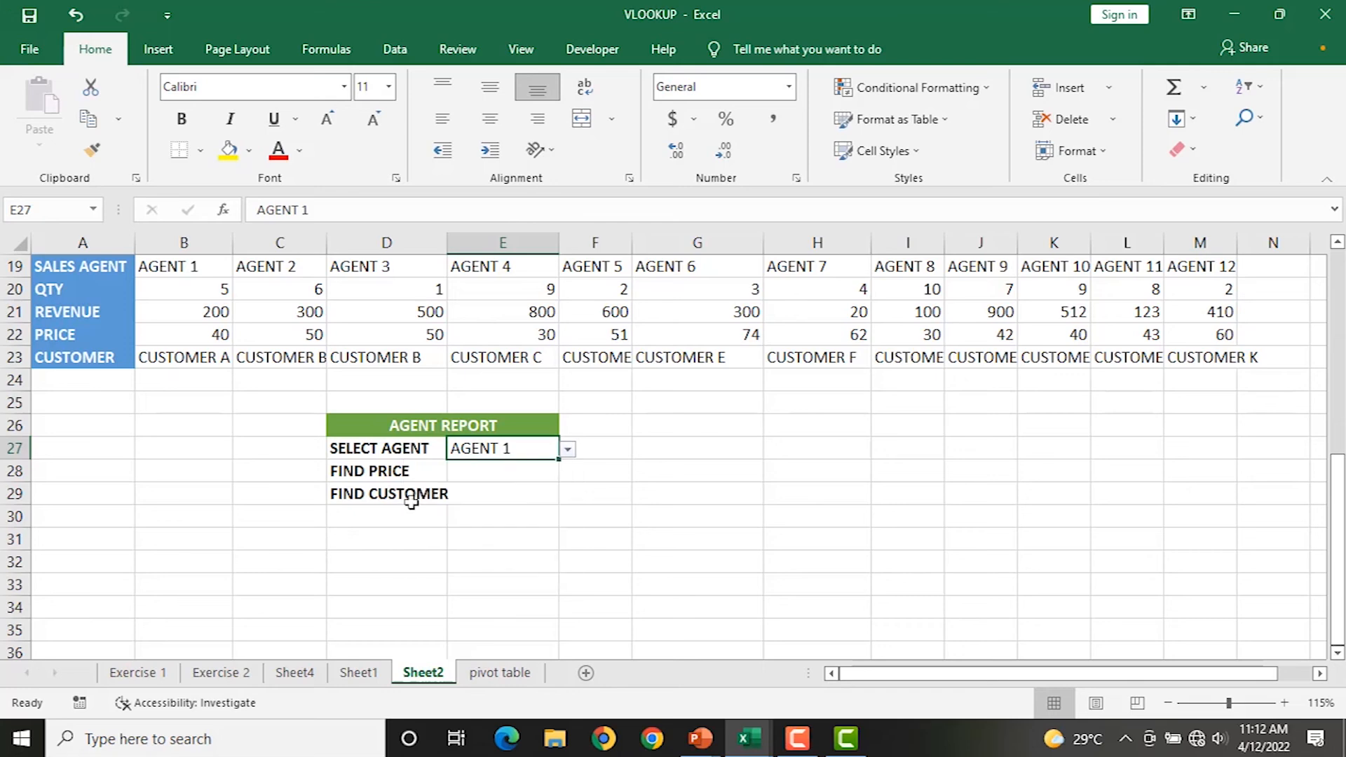
click(480, 474)
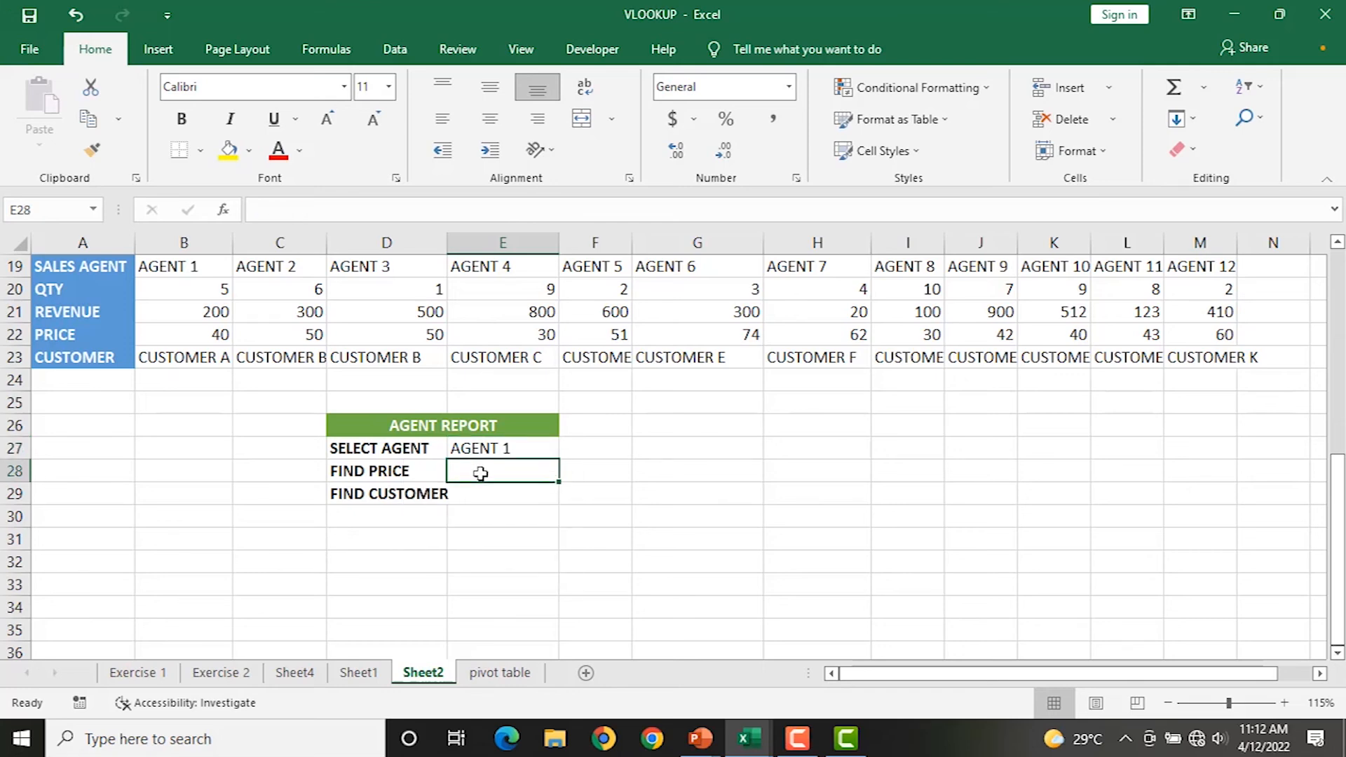
Enter =HLOOKUP(E27,A19:N23,4,0) in E28, returning price 40 for AGENT 1.
text(=)
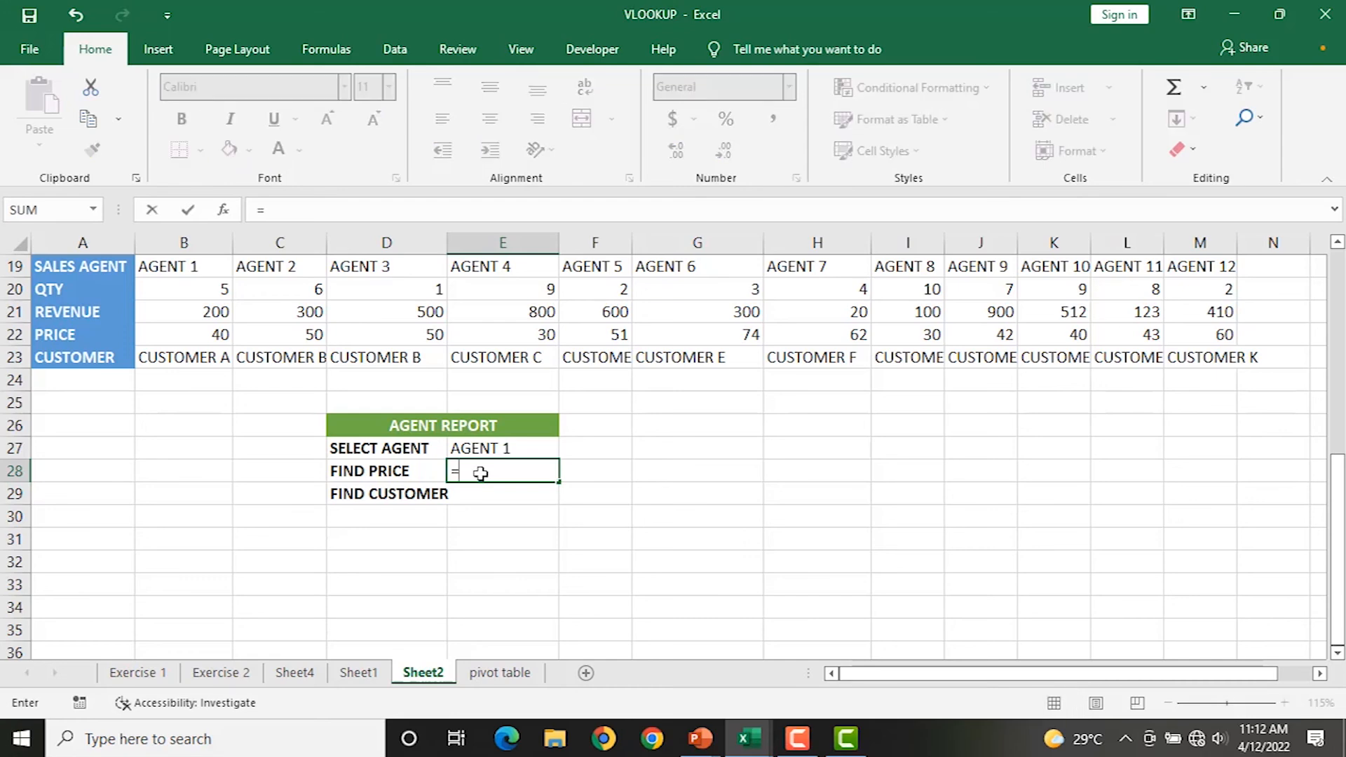
text(HLOOKUP()
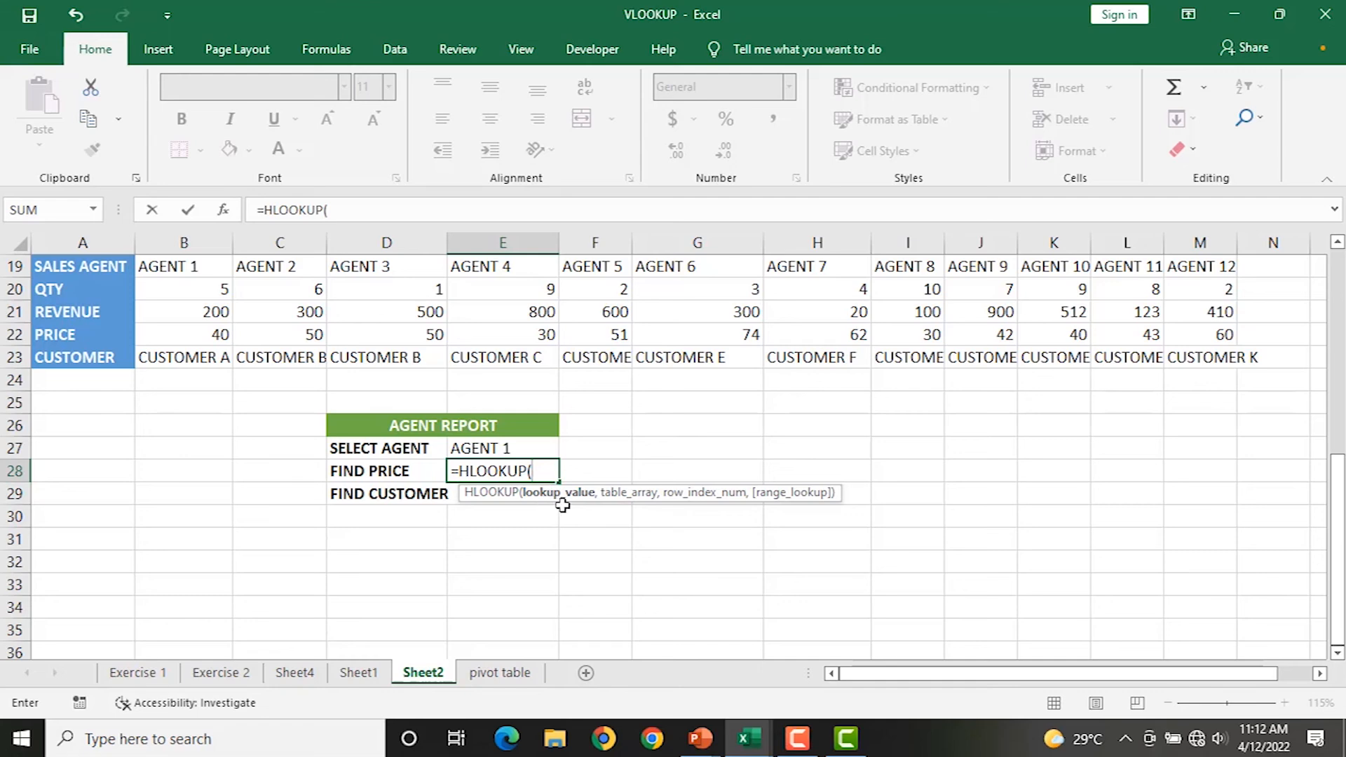
click(475, 445)
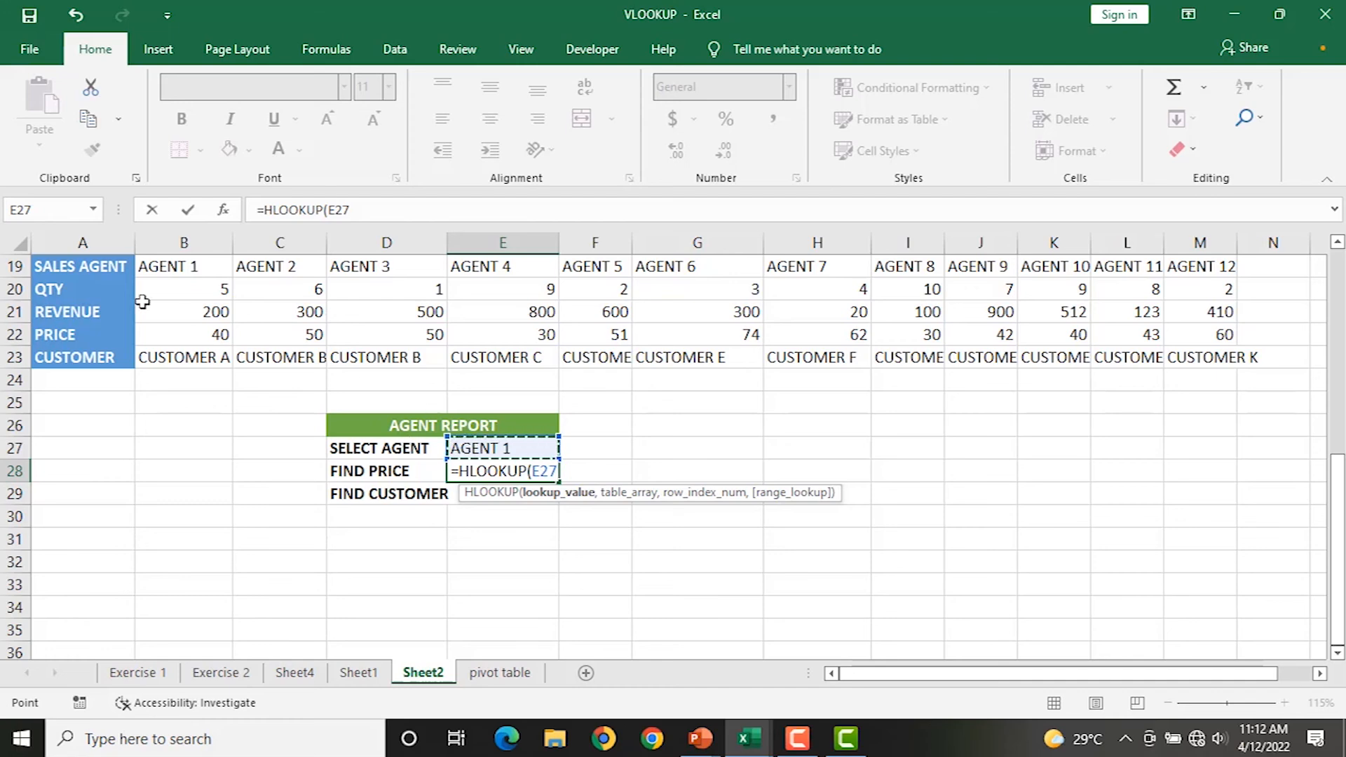
text(,)
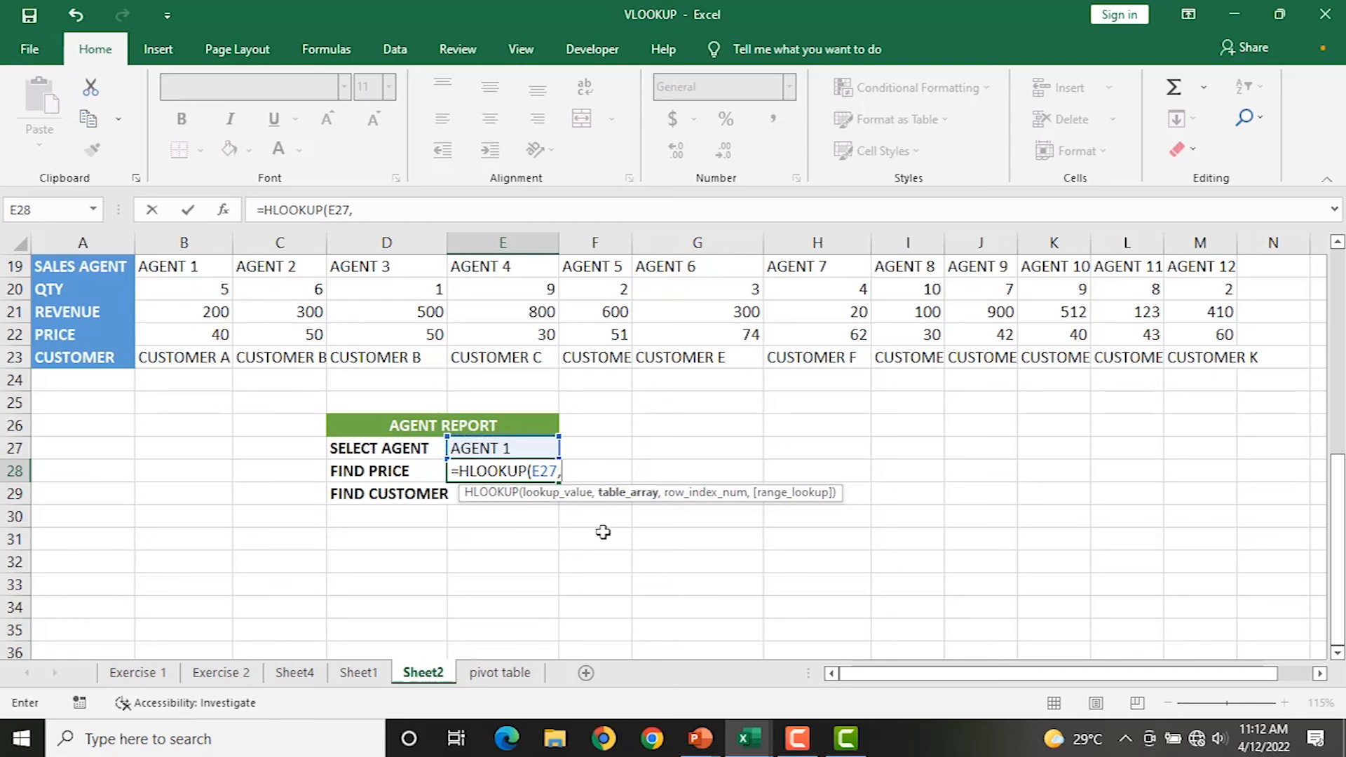
drag(81, 266, 1247, 361)
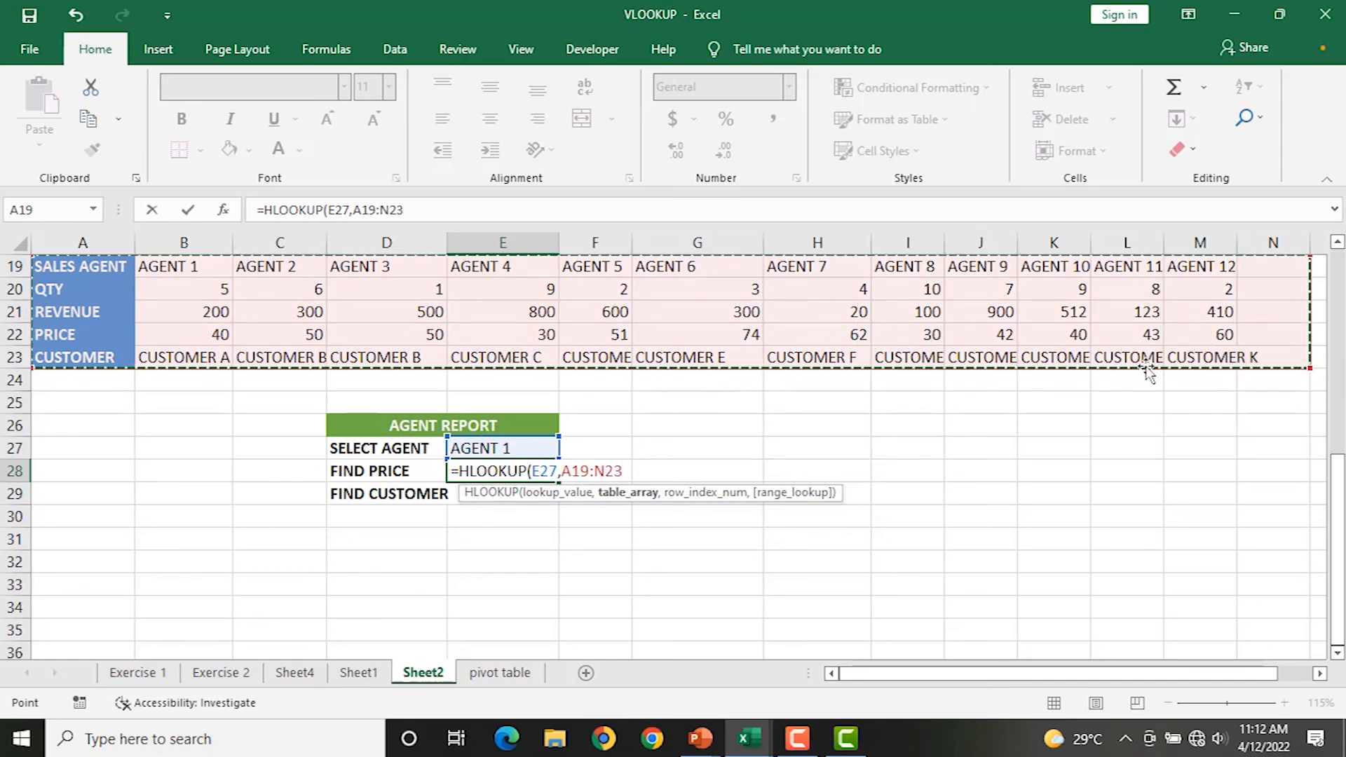
text(,)
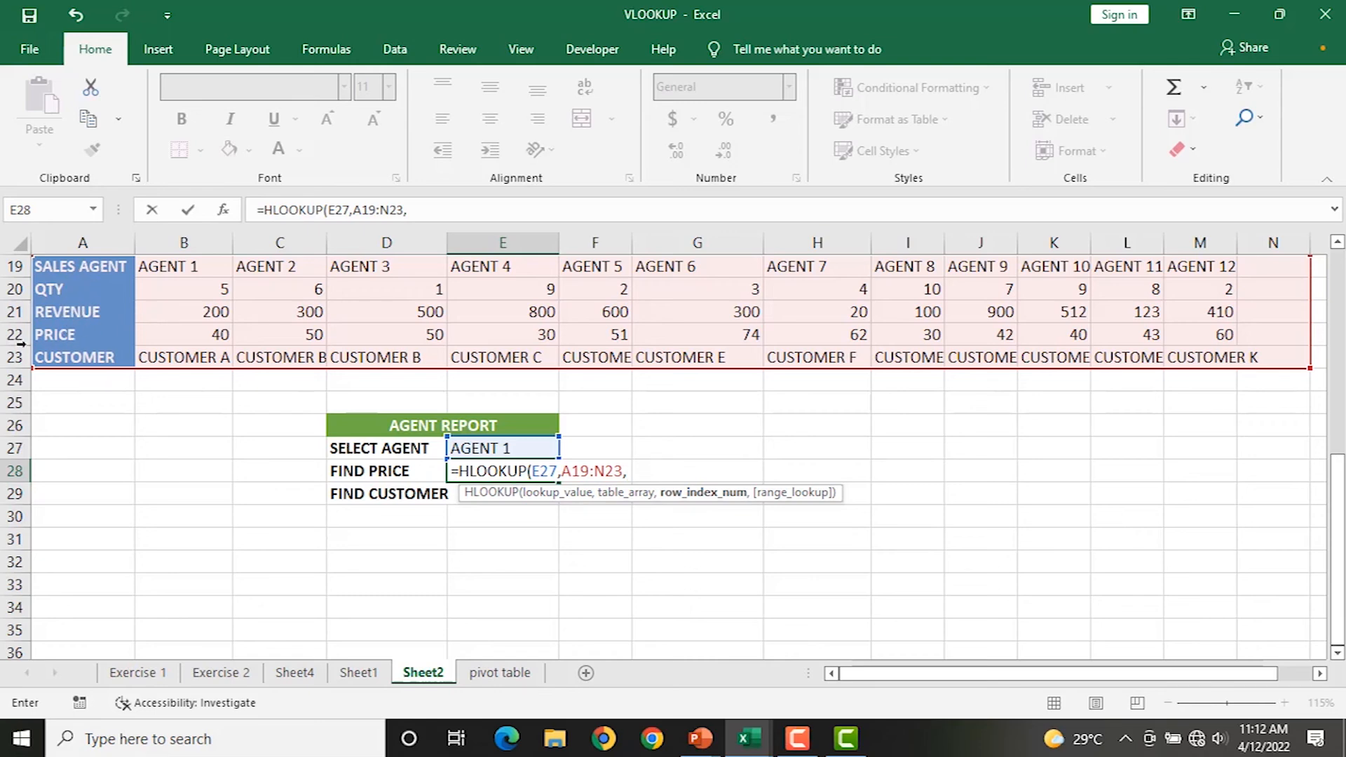
text(,)
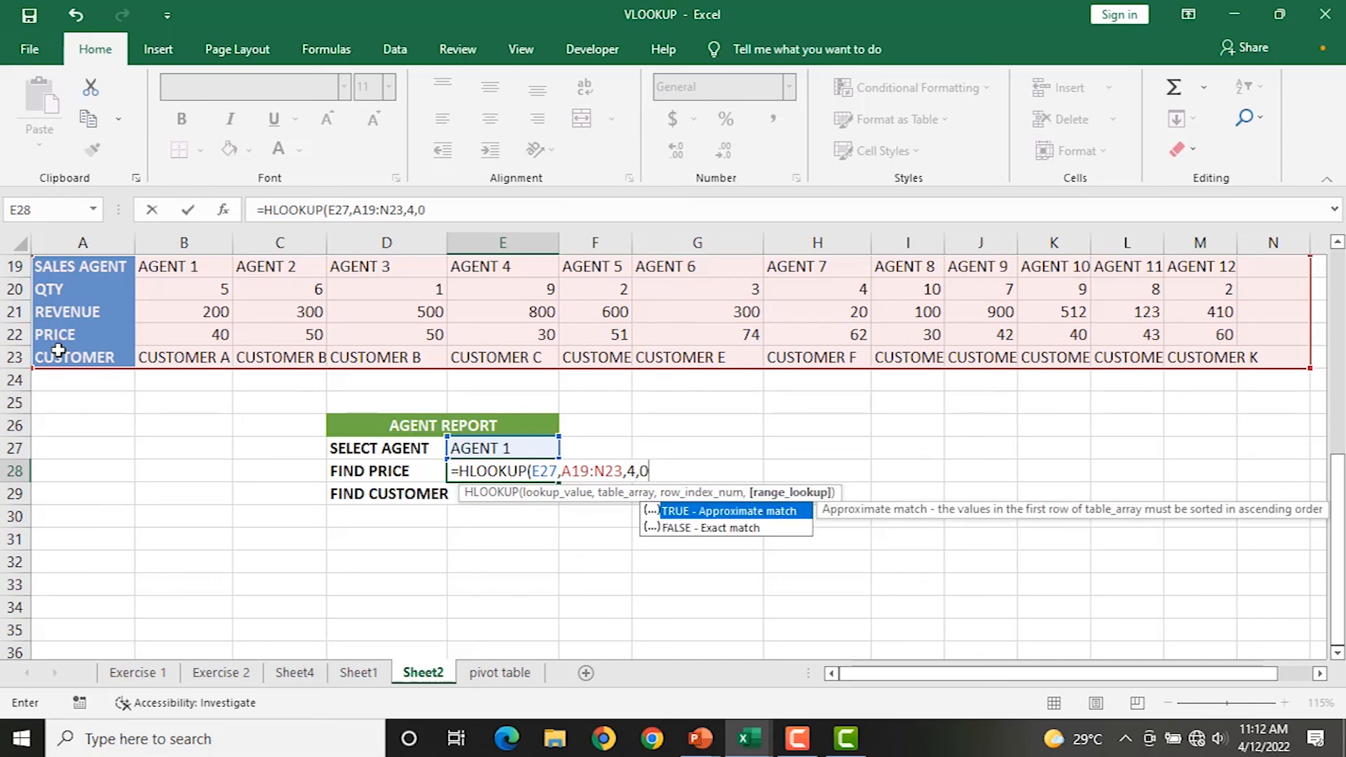
text(0))
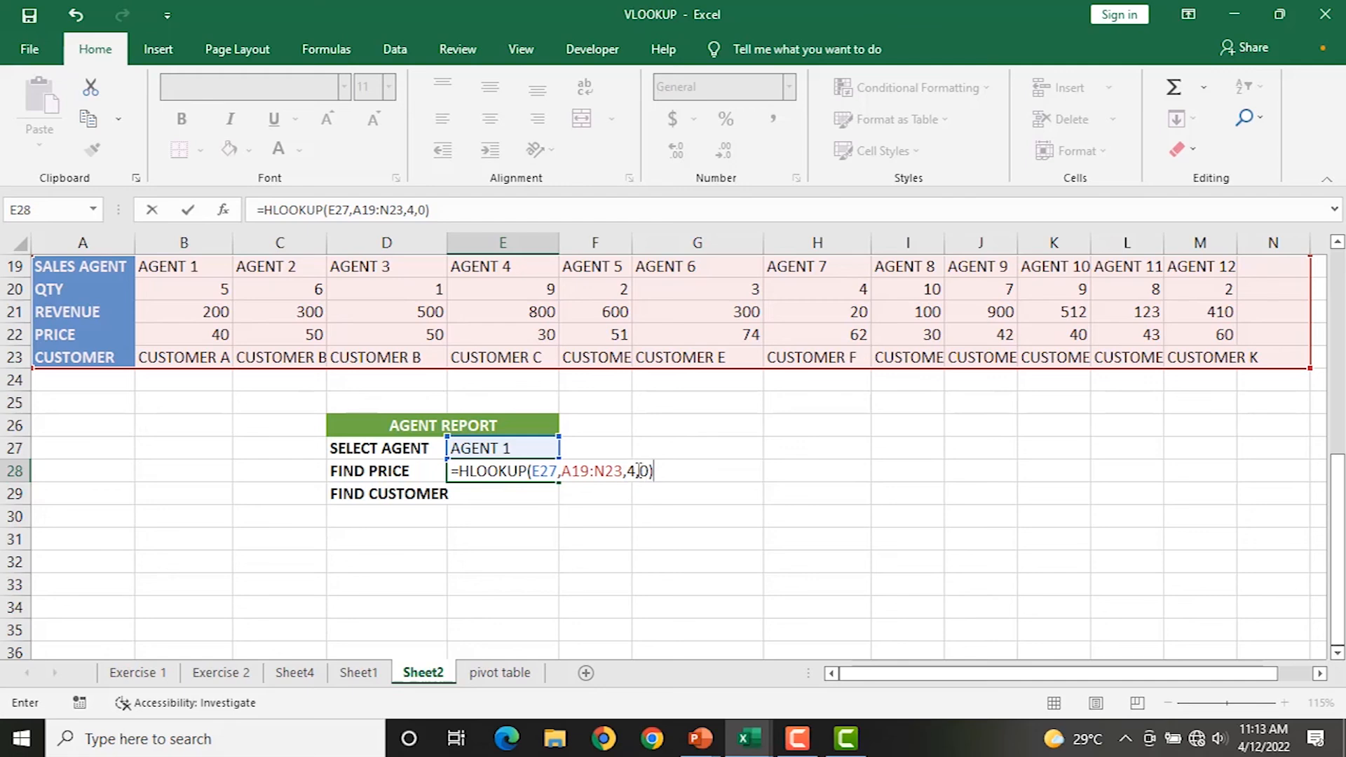
key(Return)
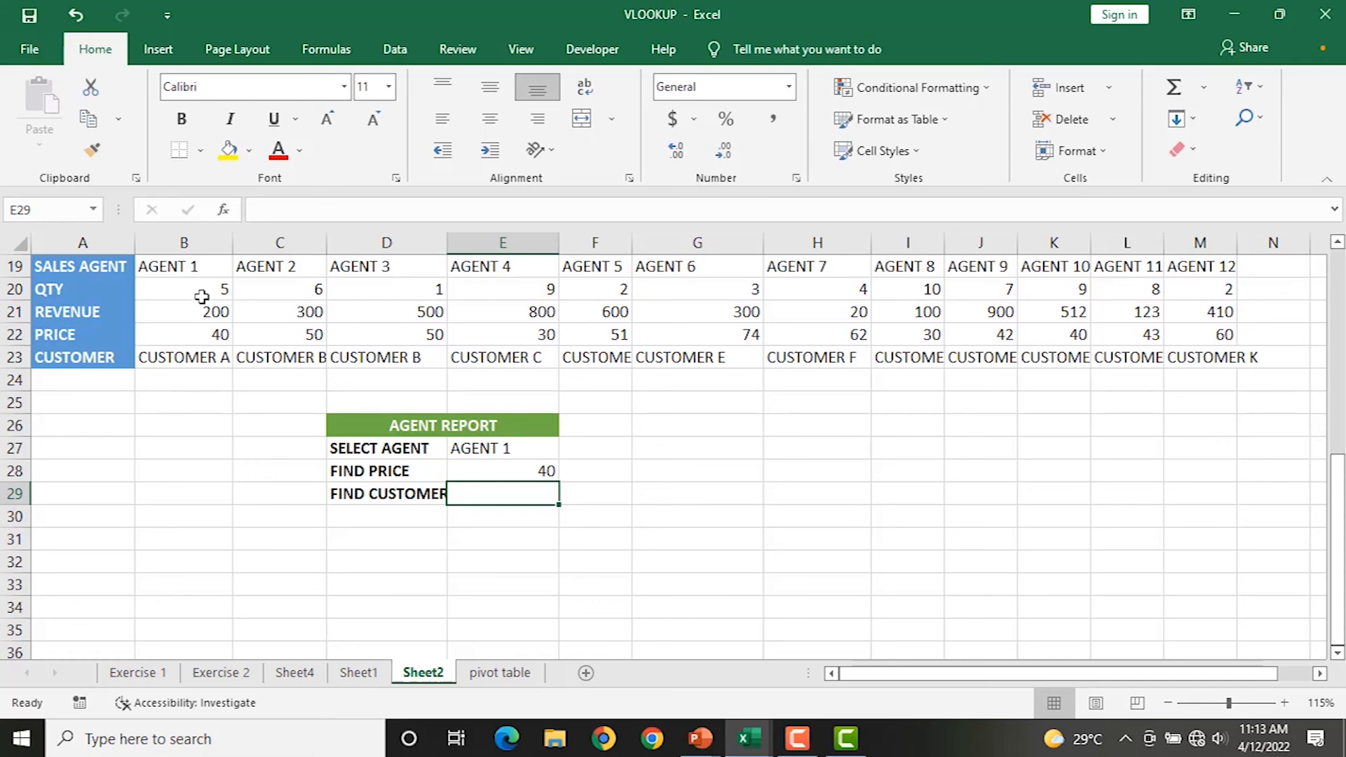
Verify AGENT 1's price of 40, then pick AGENT 7 and compare E28 with its table price 62.
click(188, 265)
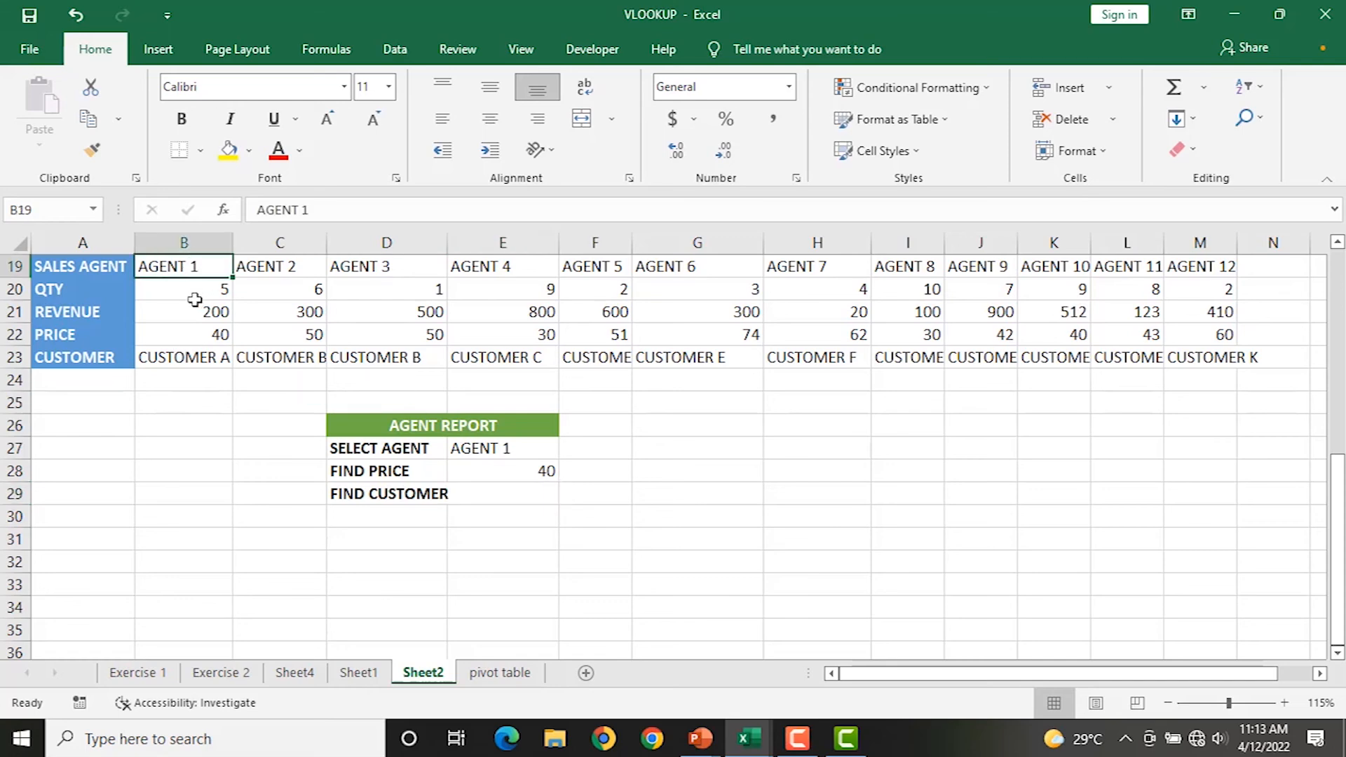
click(179, 330)
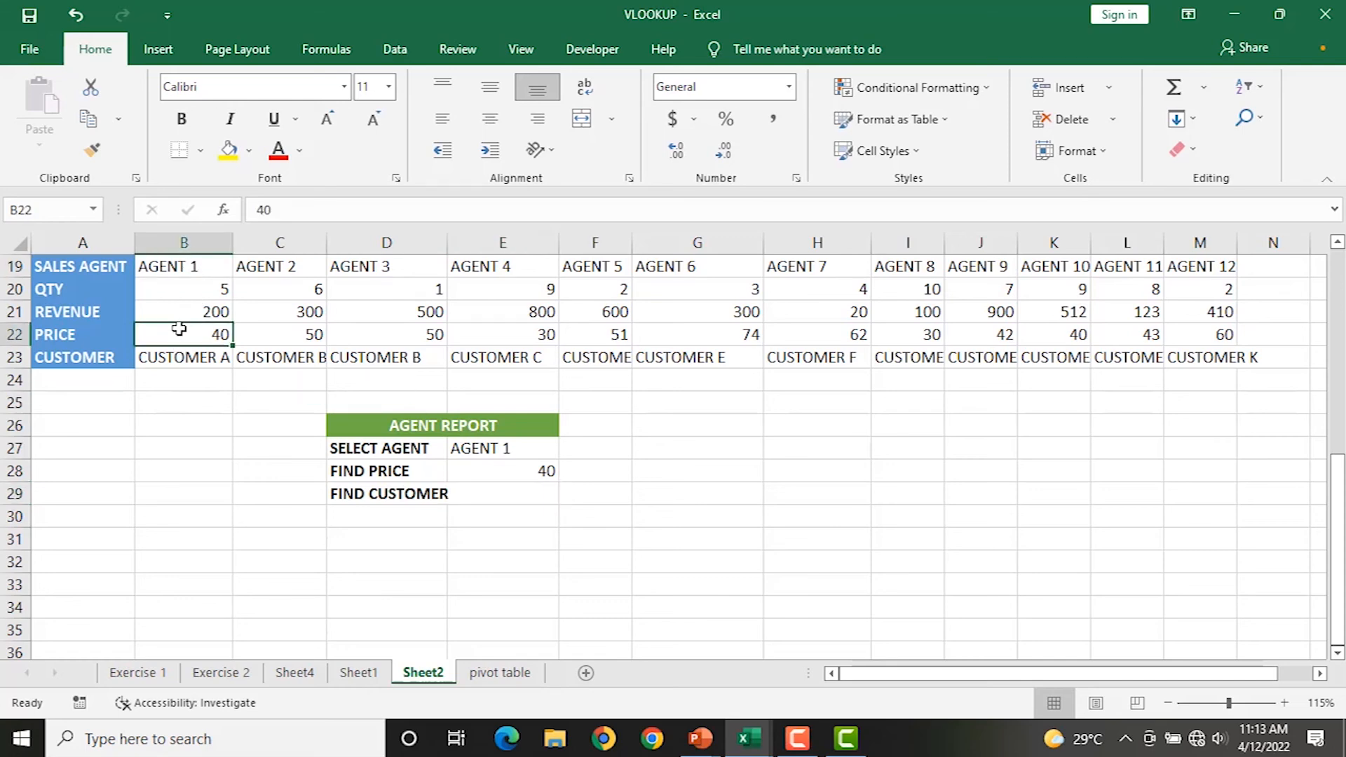
click(501, 450)
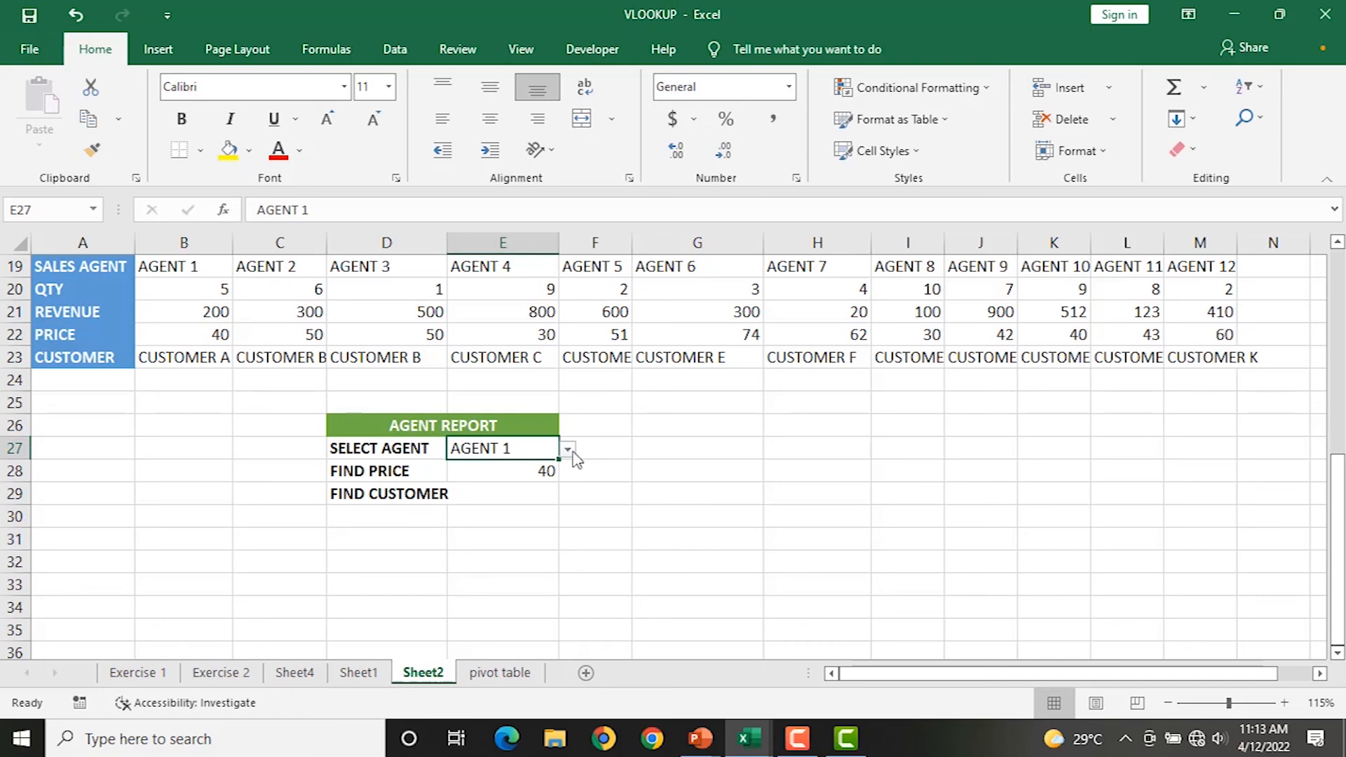
click(570, 451)
click(475, 559)
click(496, 468)
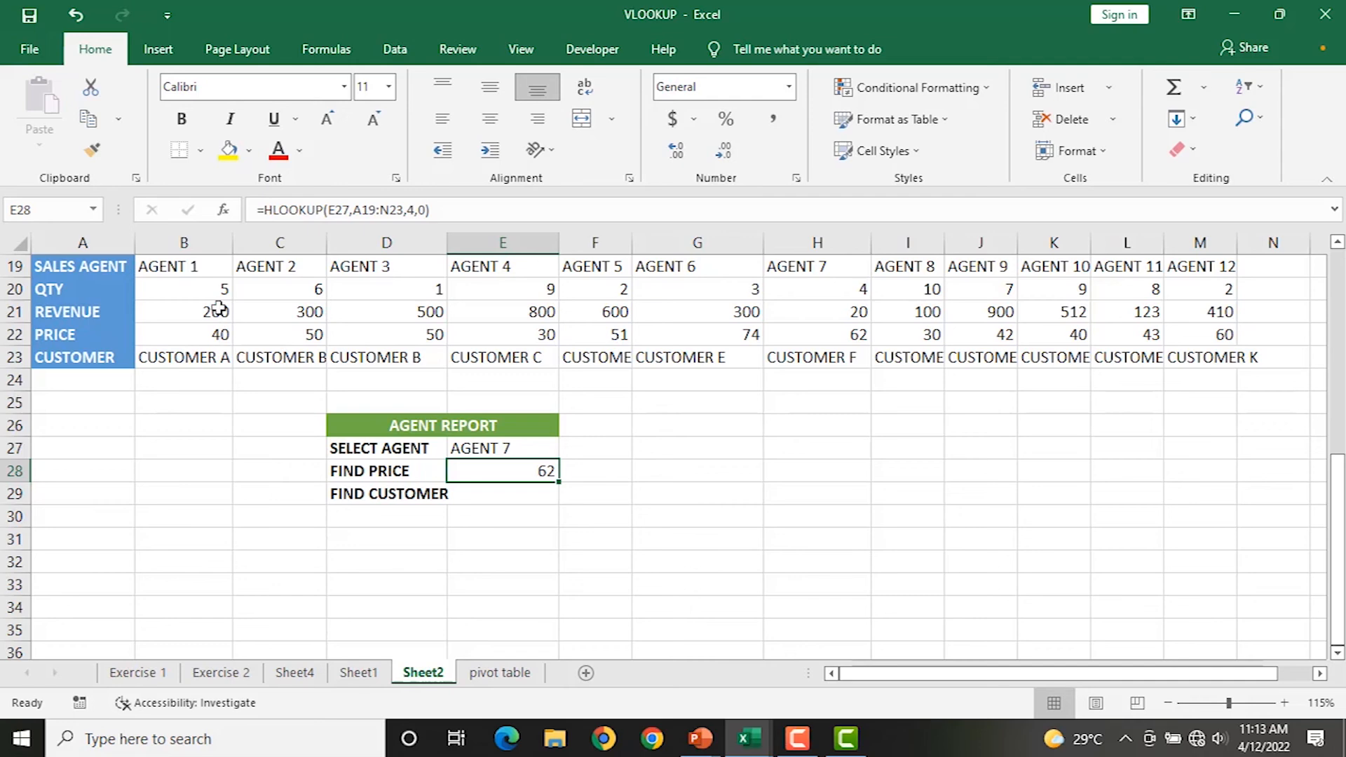
click(817, 338)
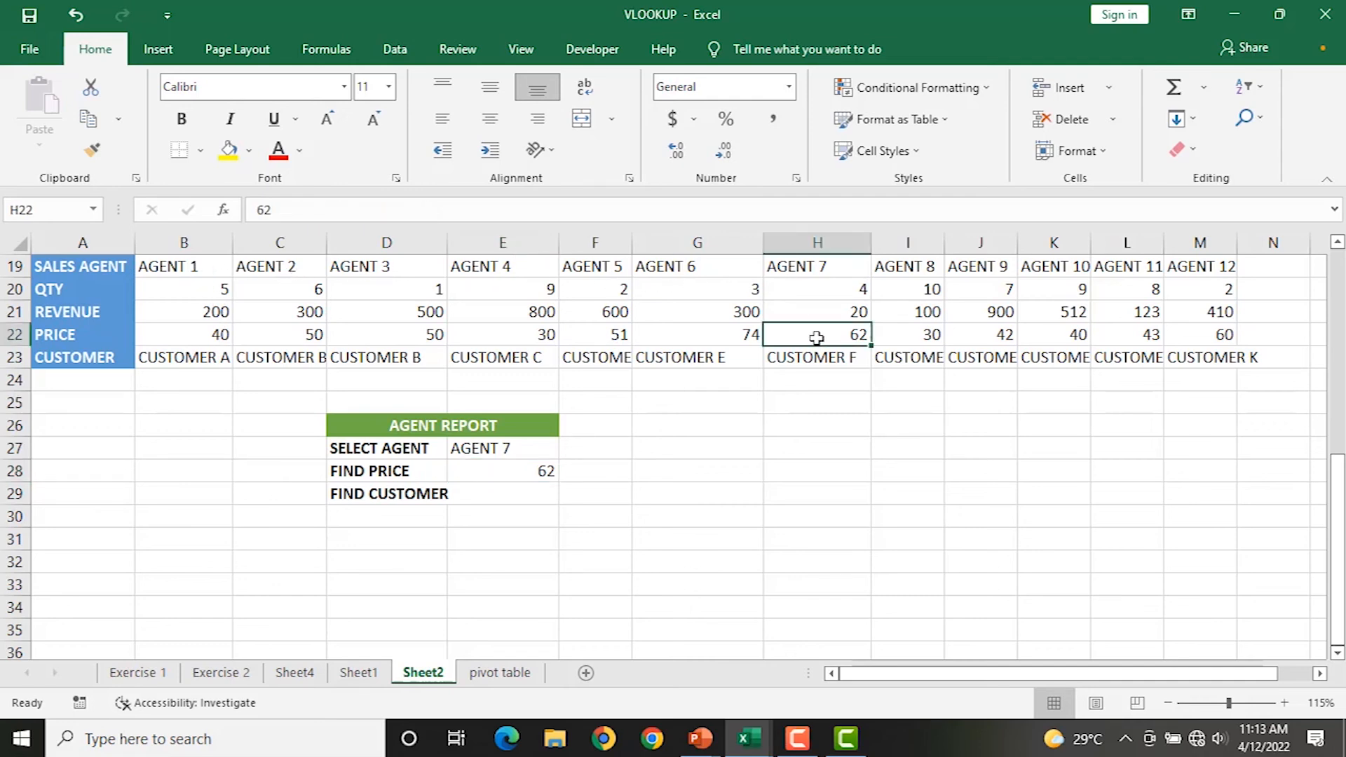
Pick AGENT 11 in E27, confirm E28 matches its price of 43, and select E29.
click(466, 450)
click(566, 450)
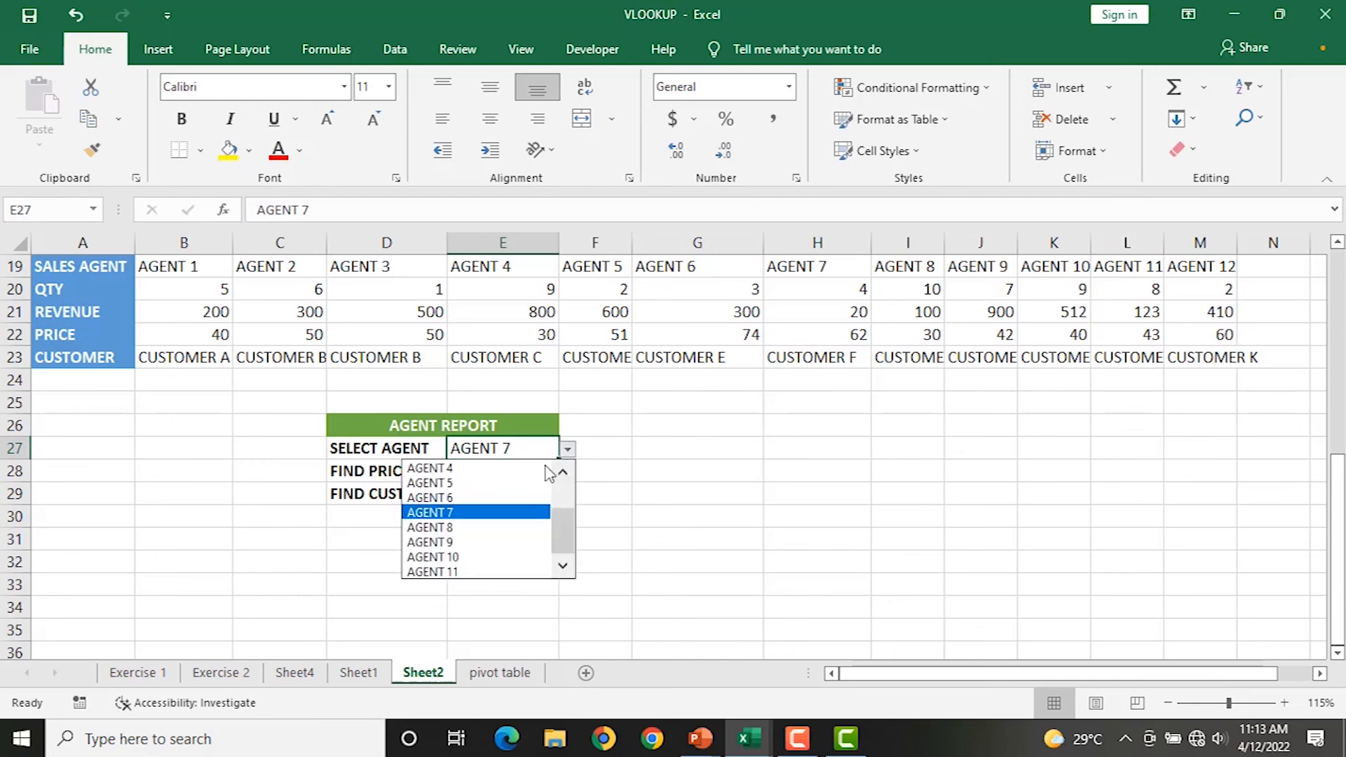
click(457, 571)
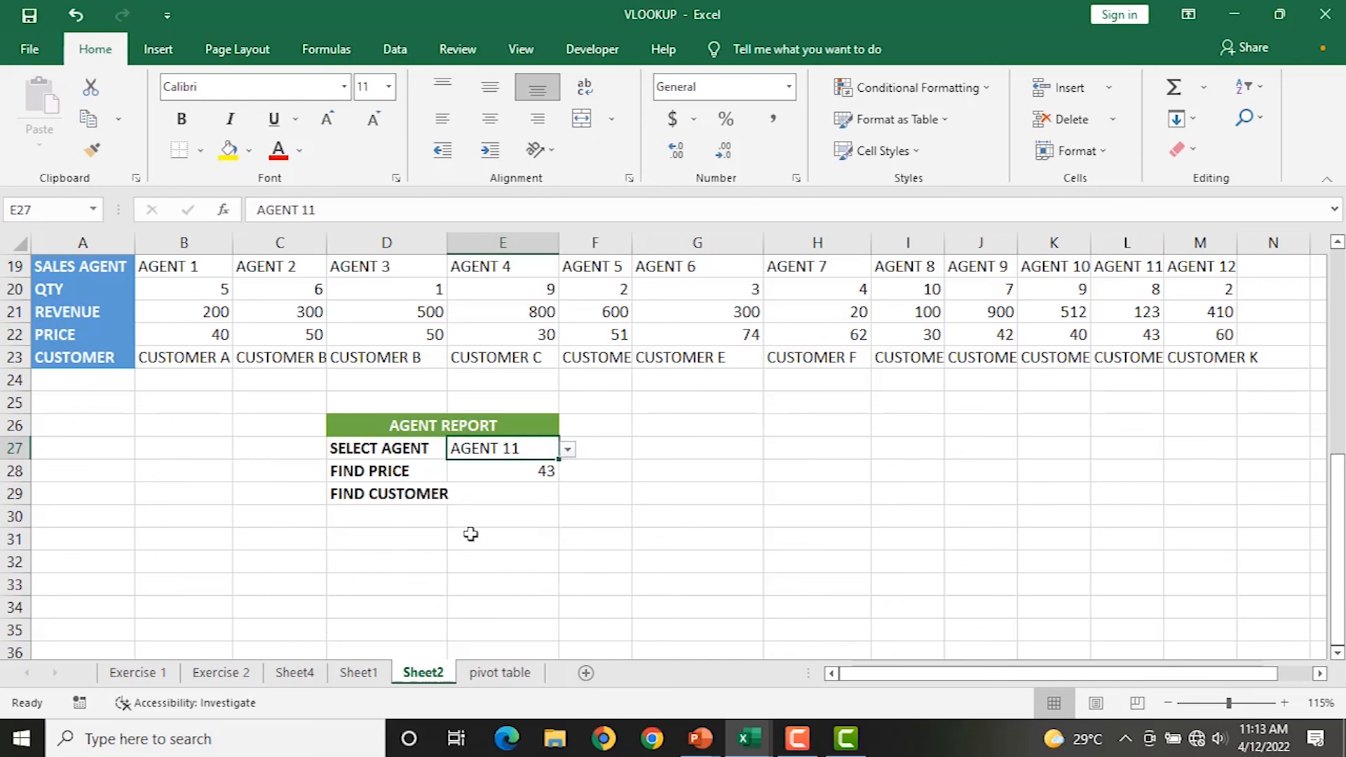
click(485, 468)
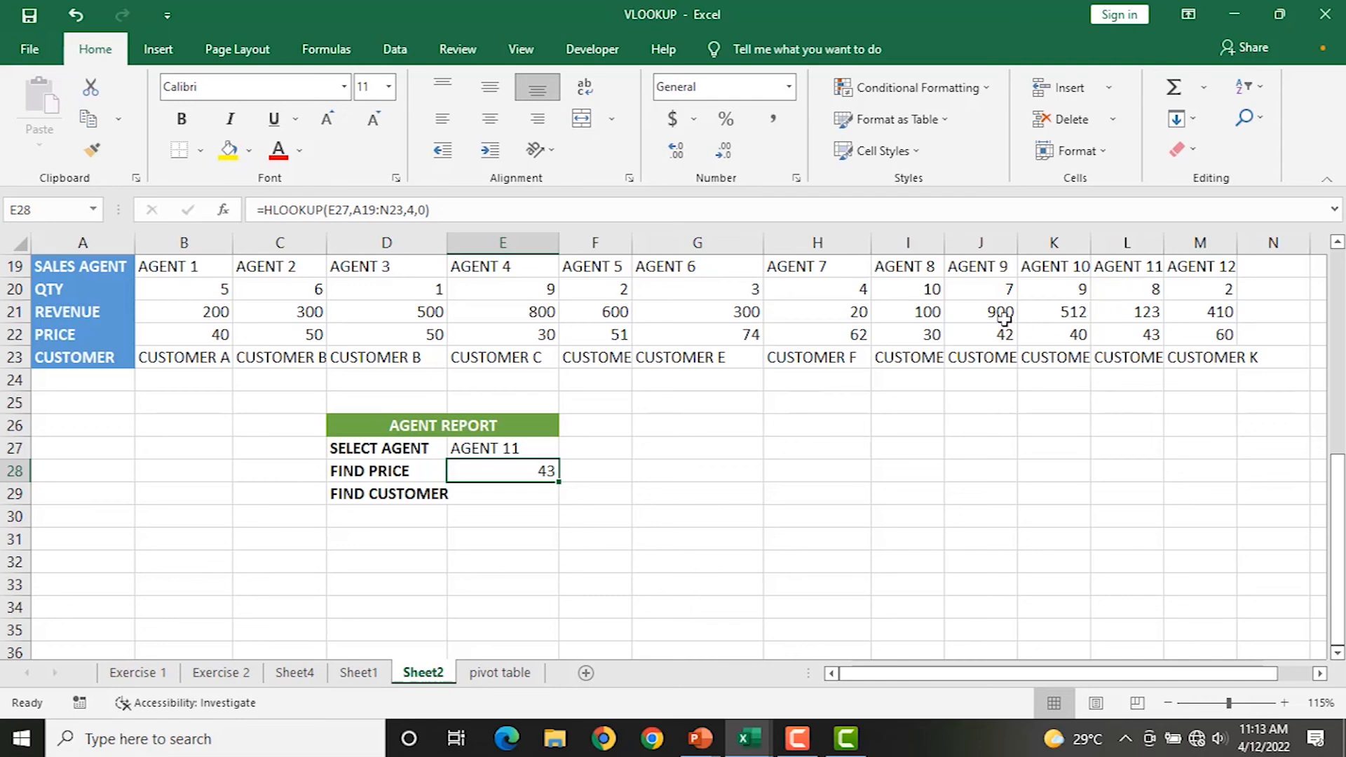
click(1135, 338)
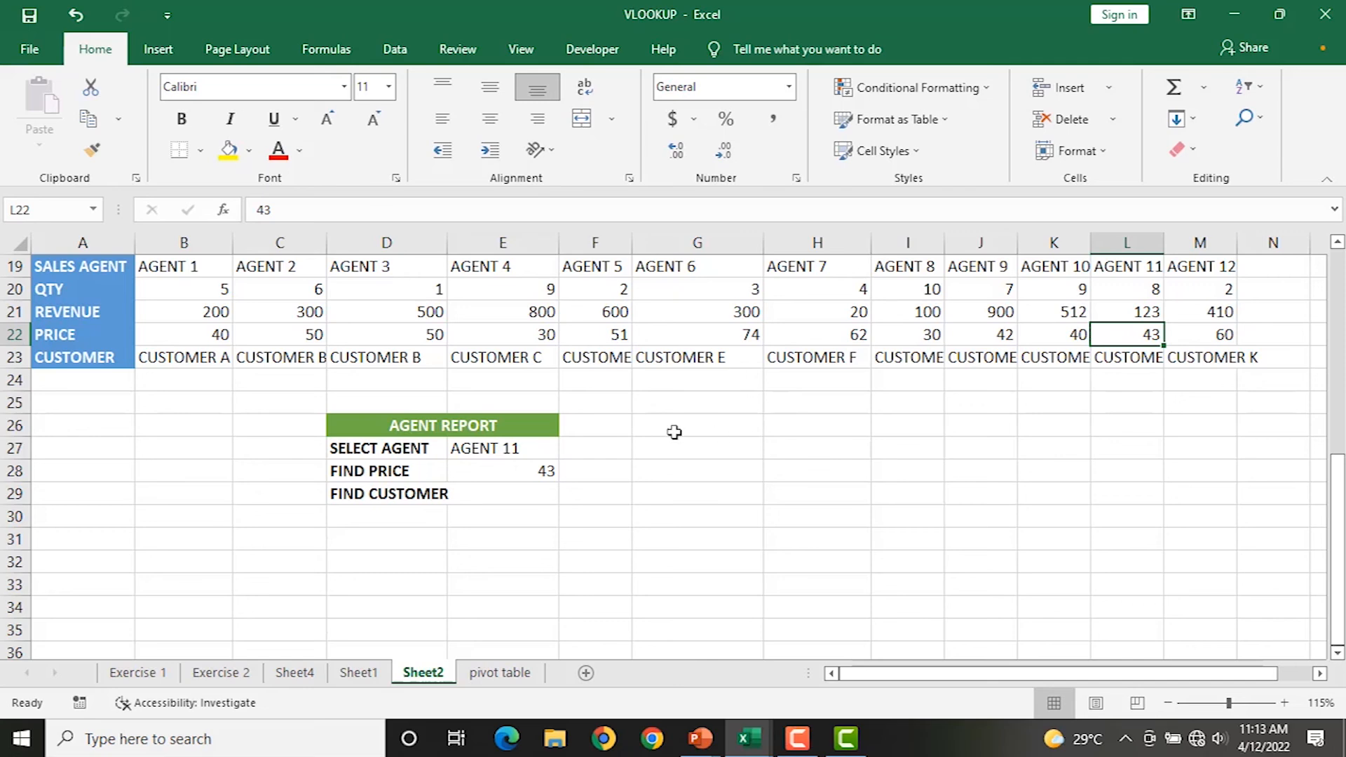
click(497, 493)
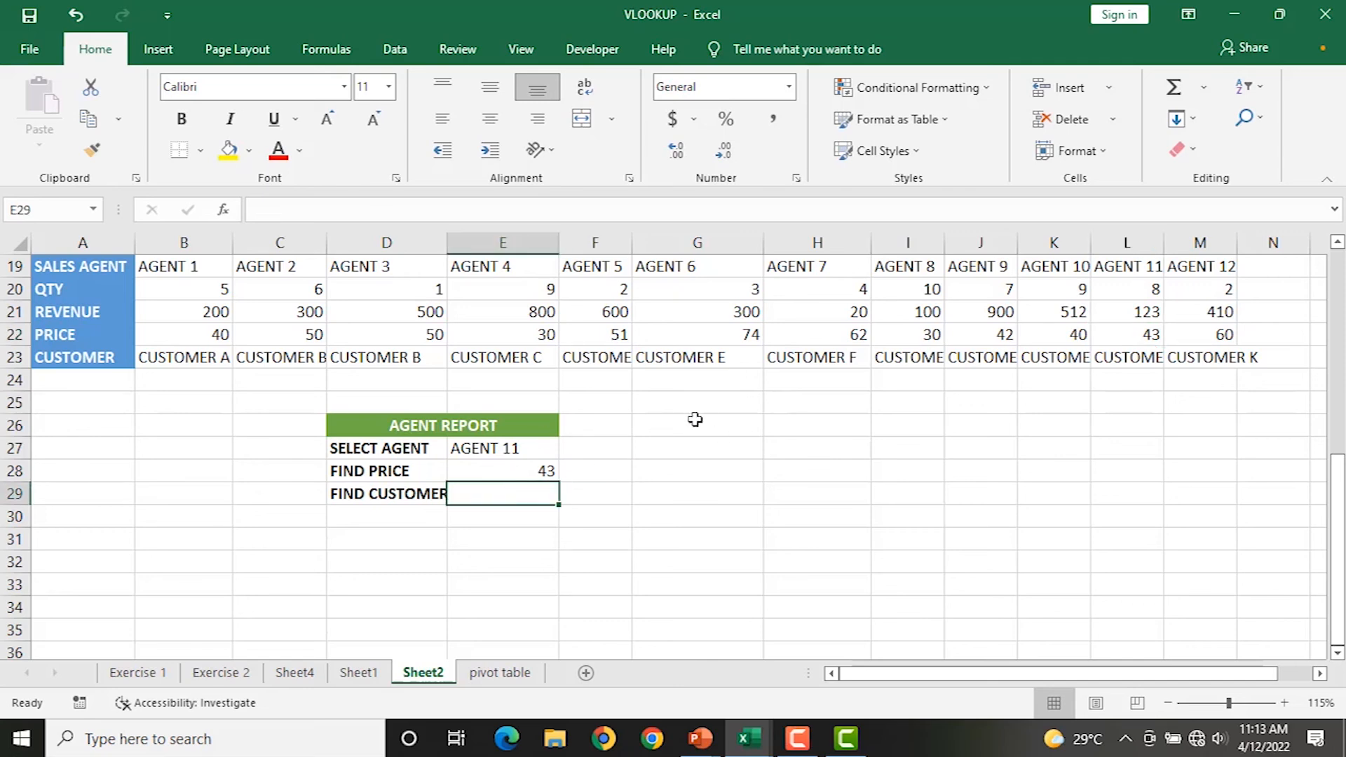
Enter =HLOOKUP(E27,A19:N23,5,0) in E29 so it returns CUSTOMER J for AGENT 11.
text(=H)
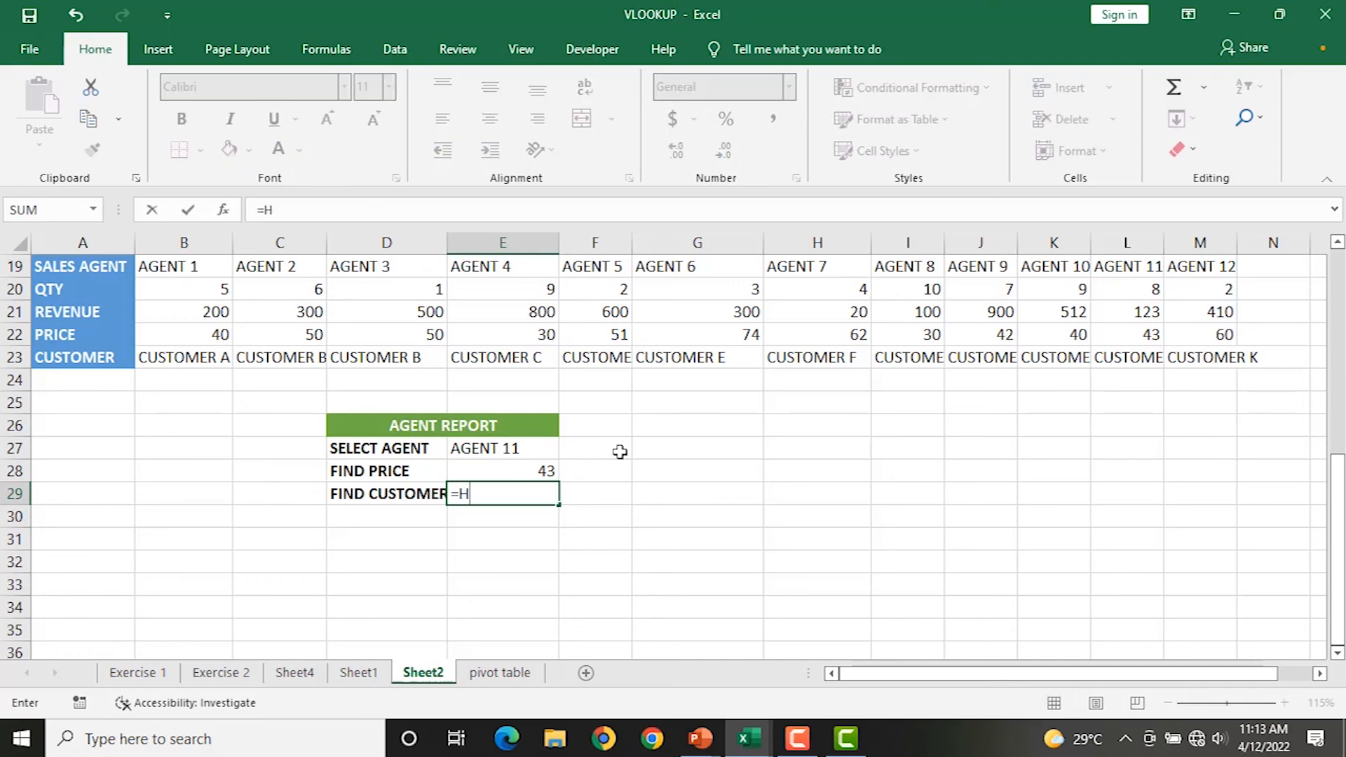
text(L)
key(Tab)
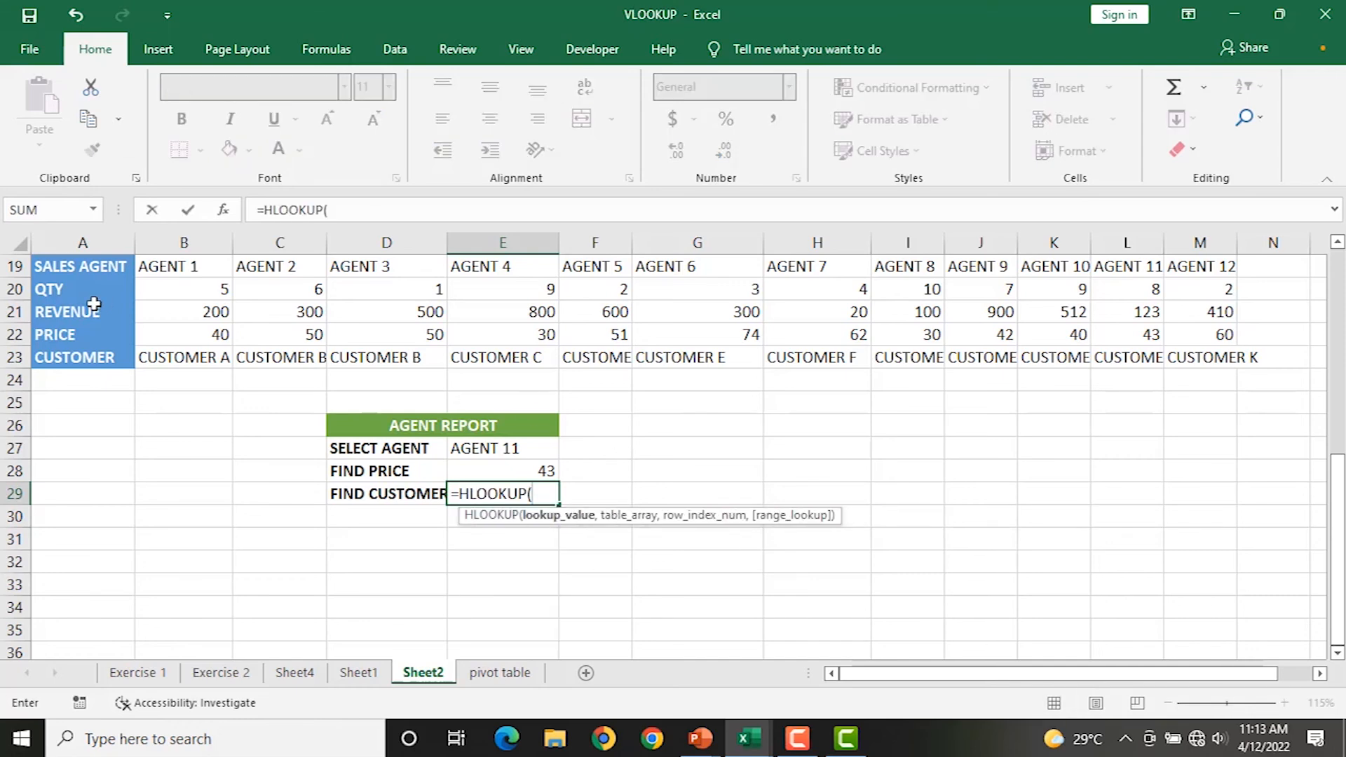
click(479, 450)
text(,)
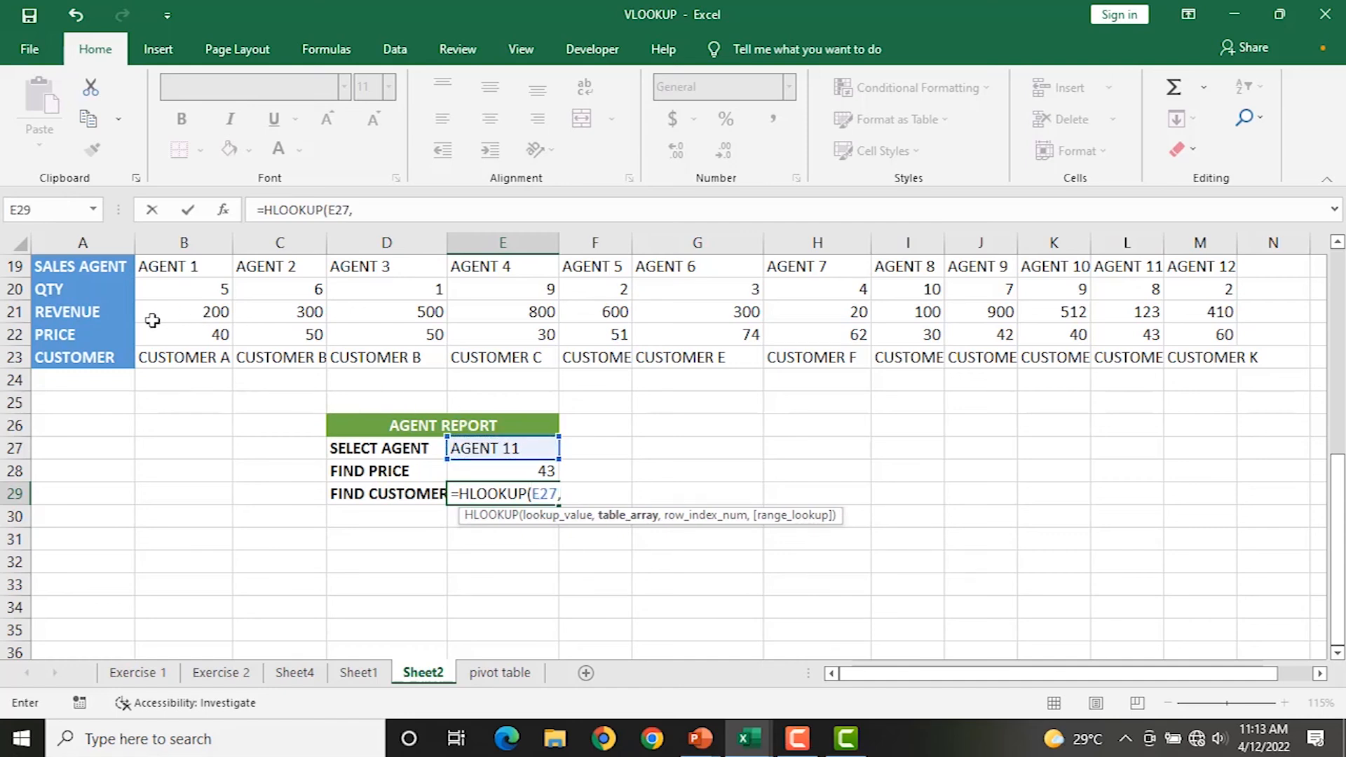
click(105, 243)
click(124, 272)
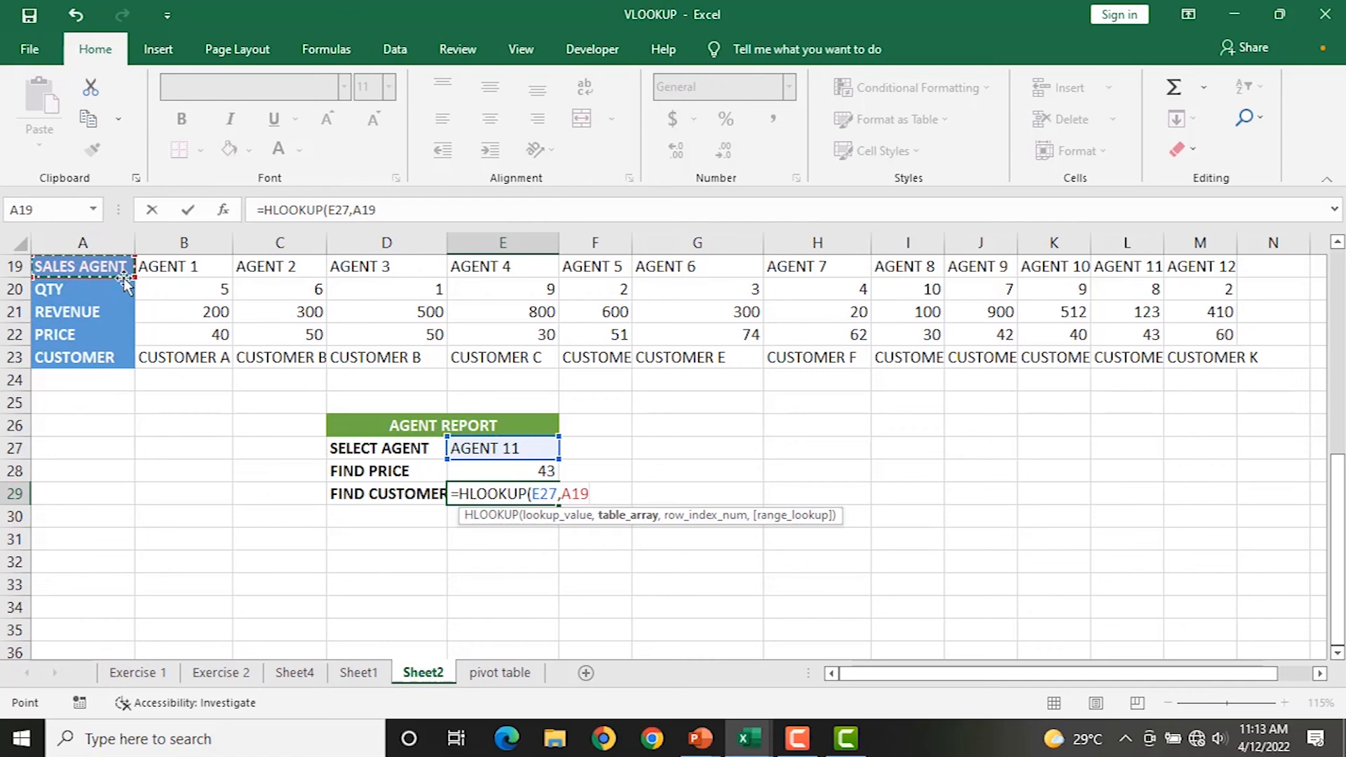
drag(125, 278, 1131, 351)
text(,)
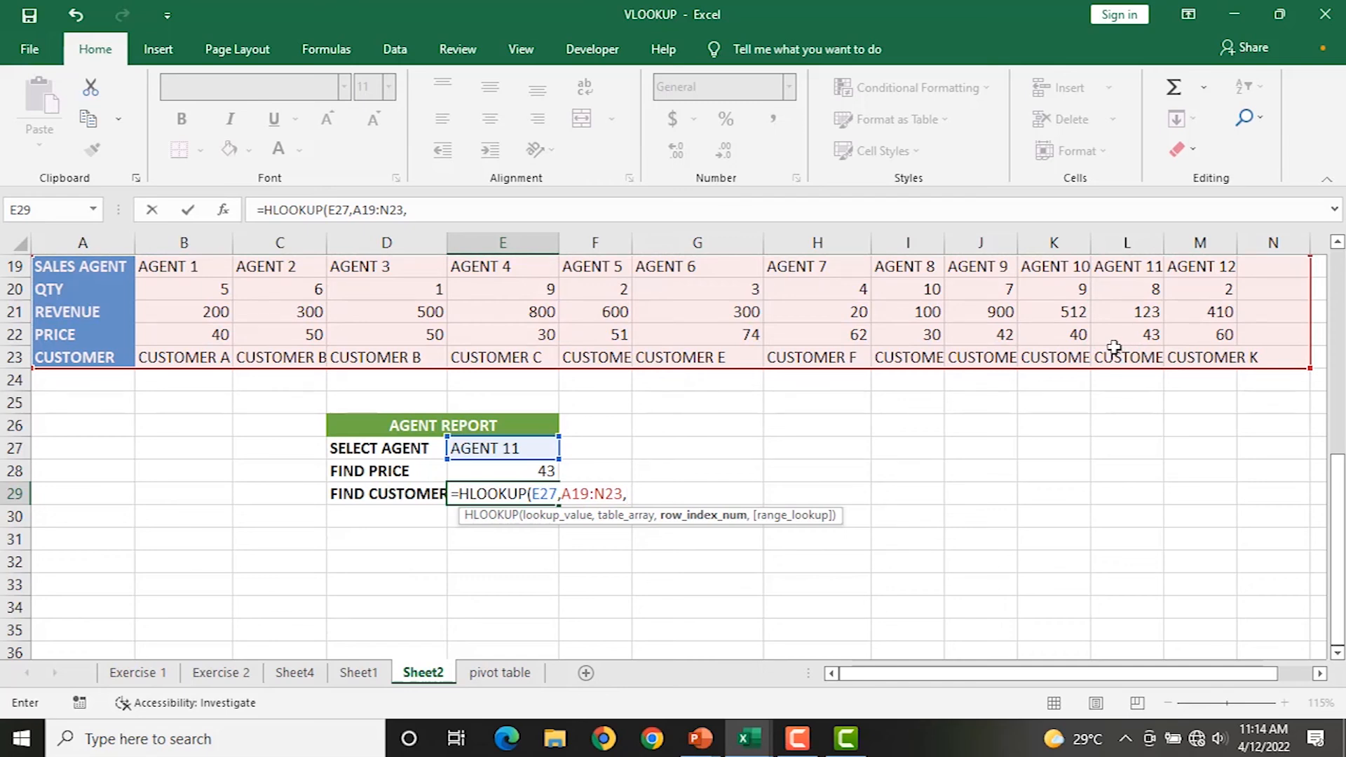
text(5,0)
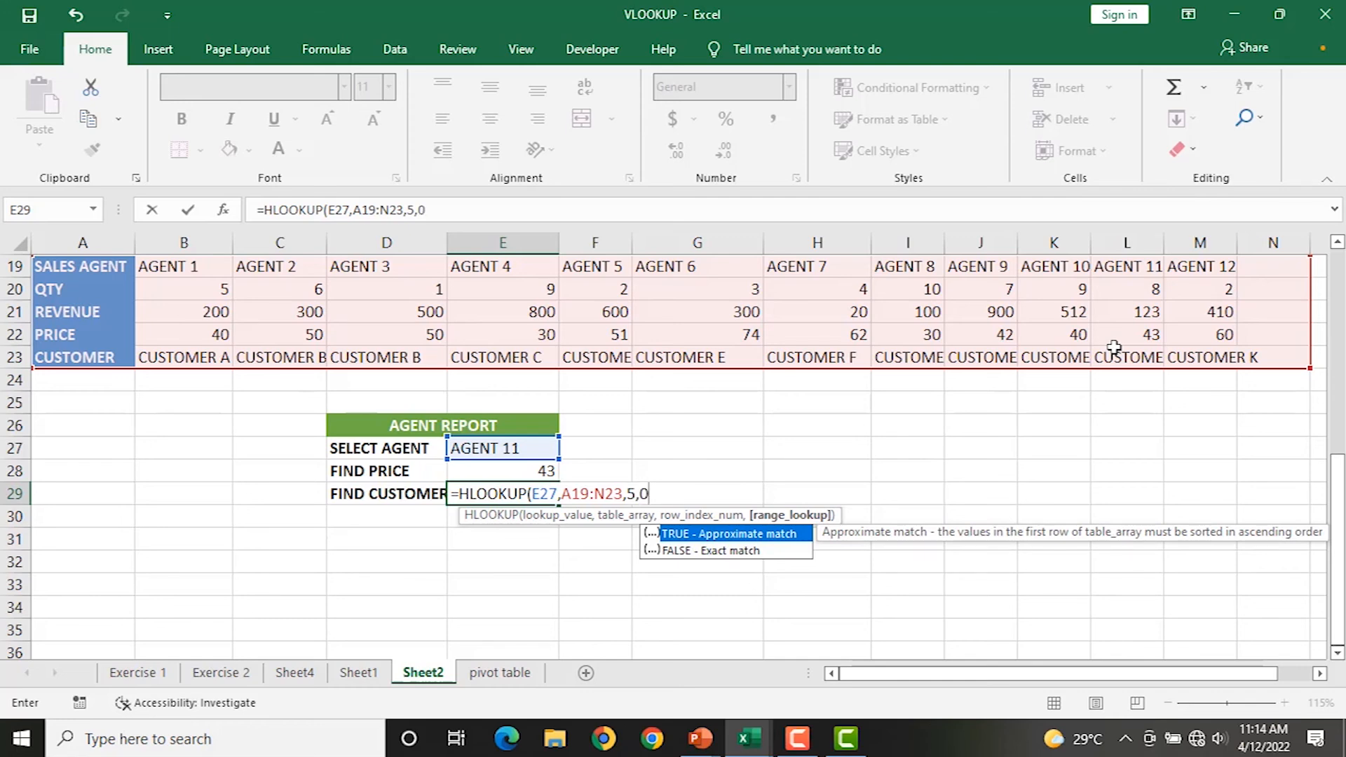
text())
key(Return)
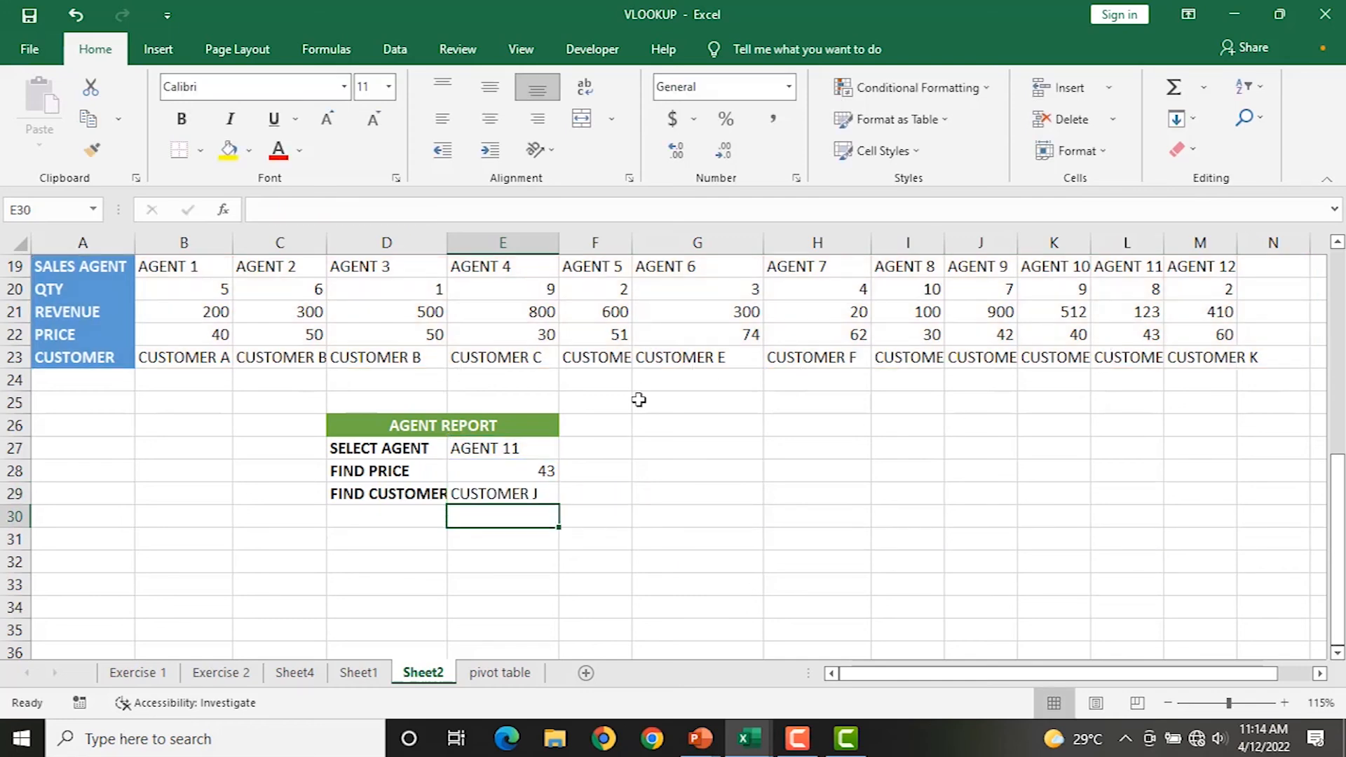
click(520, 445)
Choose AGENT 4 in E27 and confirm the lookups return price 30 and CUSTOMER C.
click(568, 449)
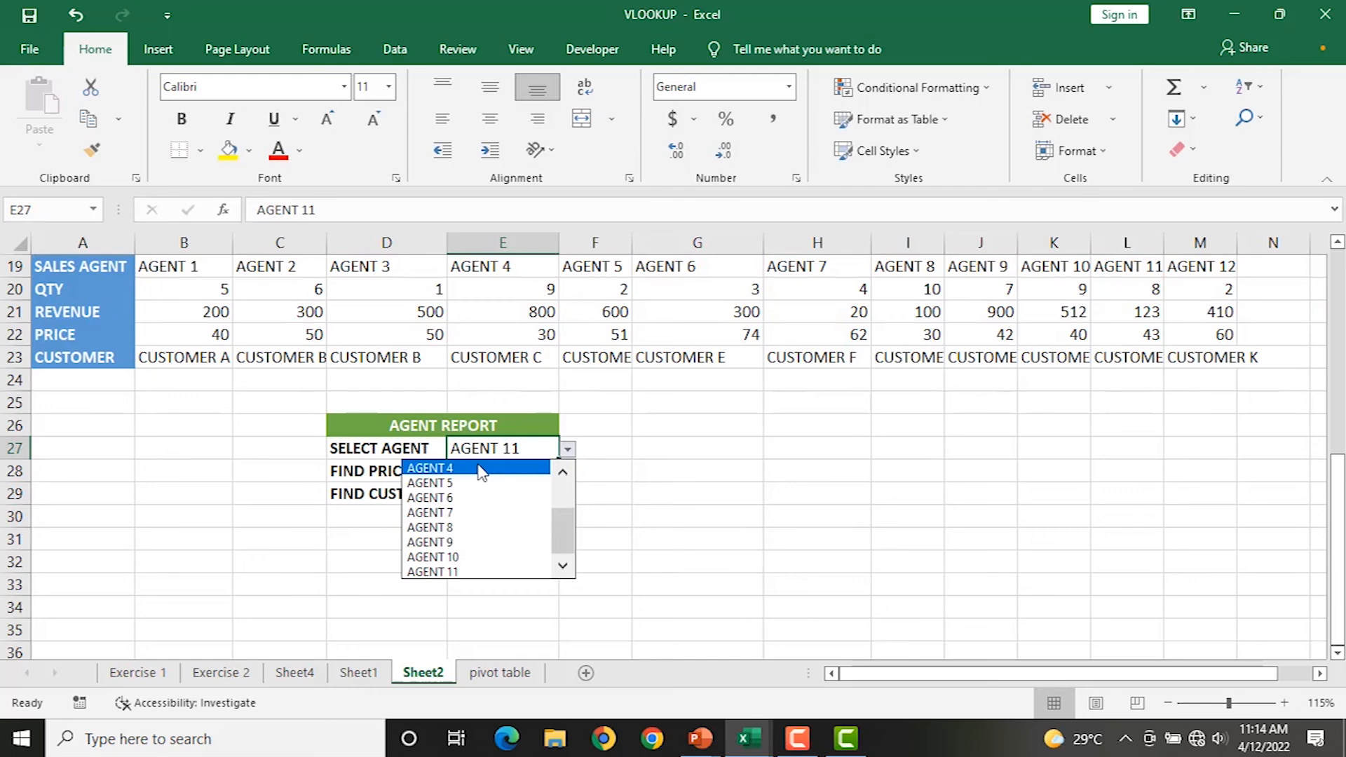
click(482, 468)
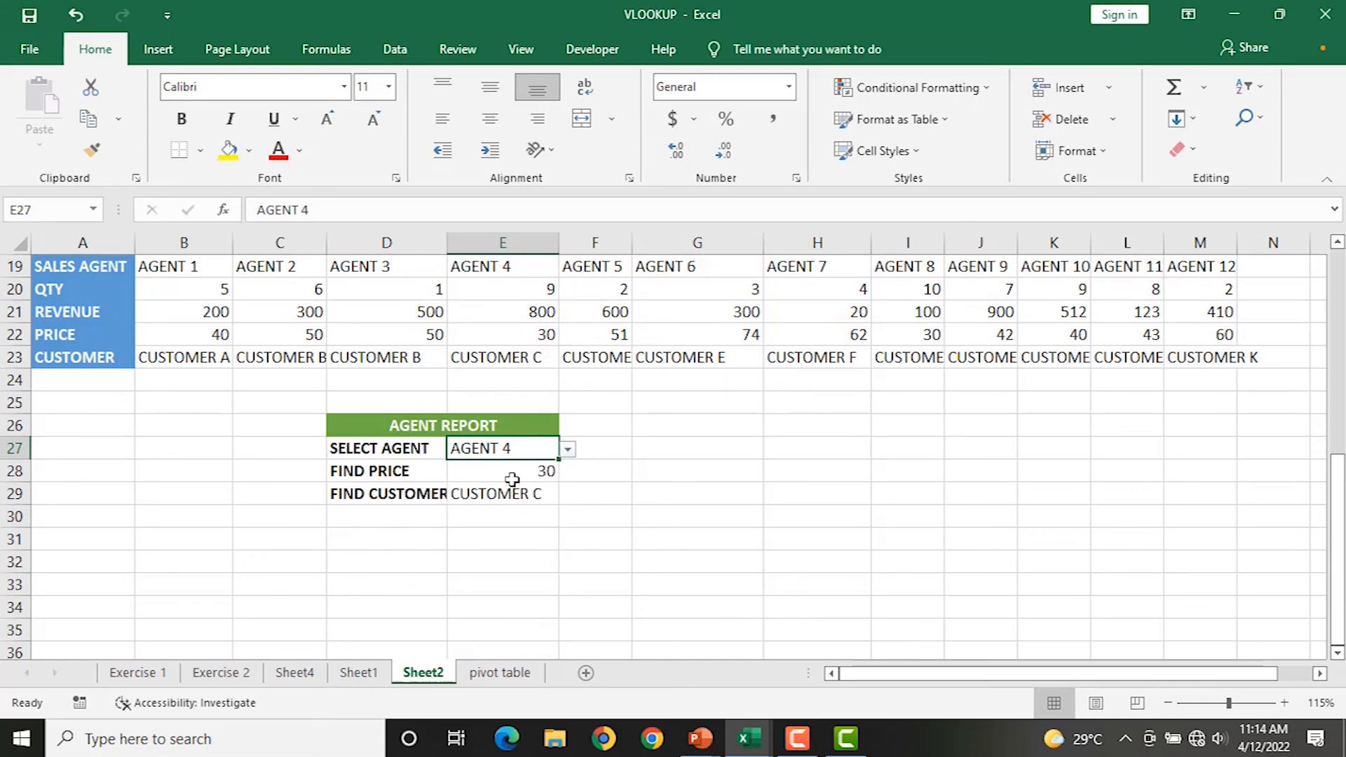
click(505, 476)
click(499, 499)
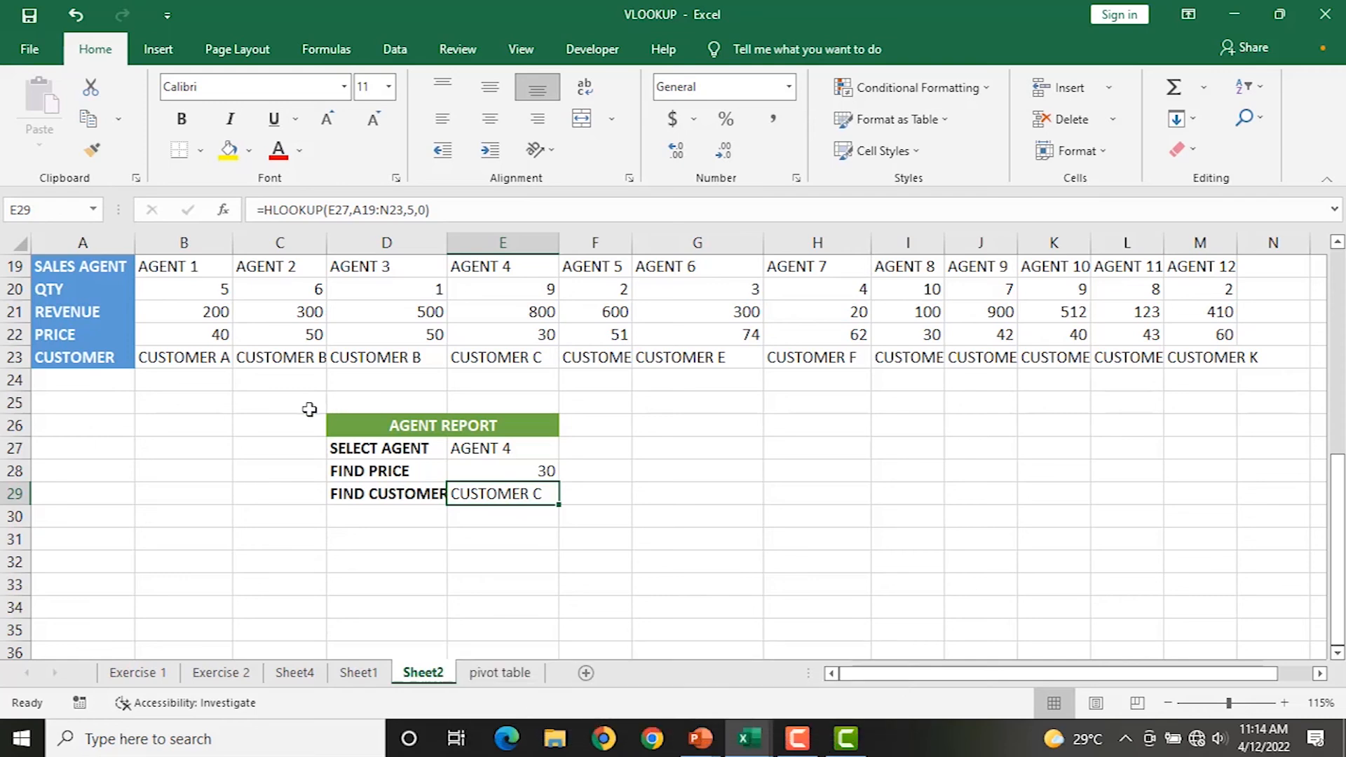
click(503, 445)
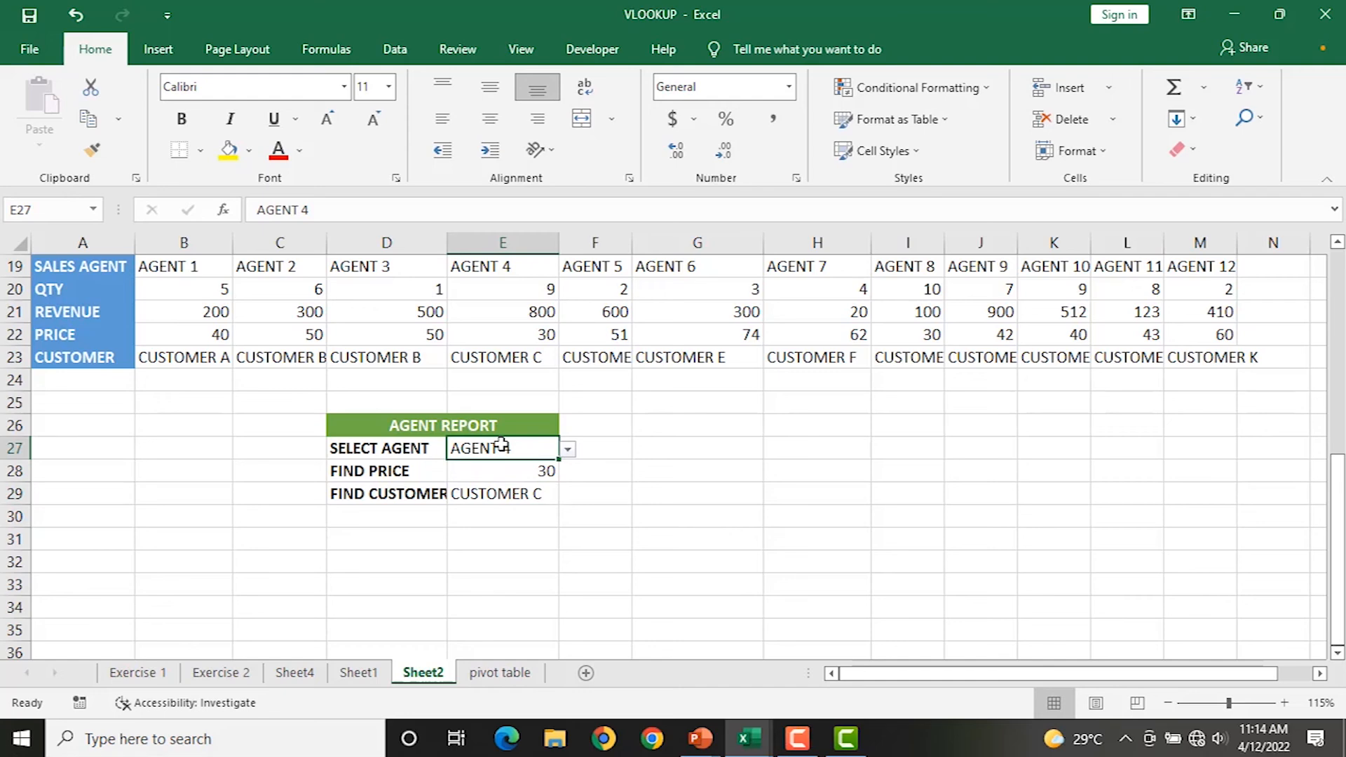
click(748, 731)
Bring up empdeductions, compare with JobSalaryRecords, return to empdeductions and select O1.
click(729, 649)
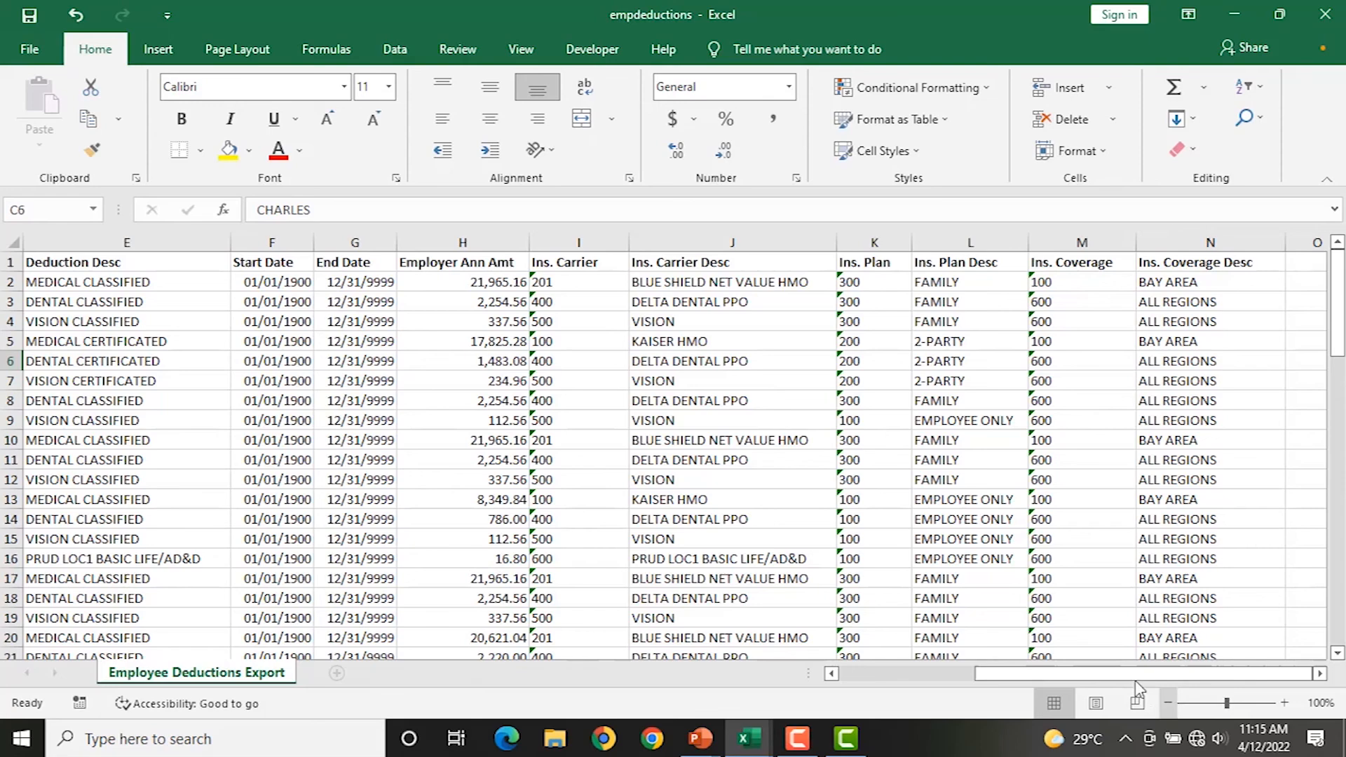
drag(1092, 677, 663, 597)
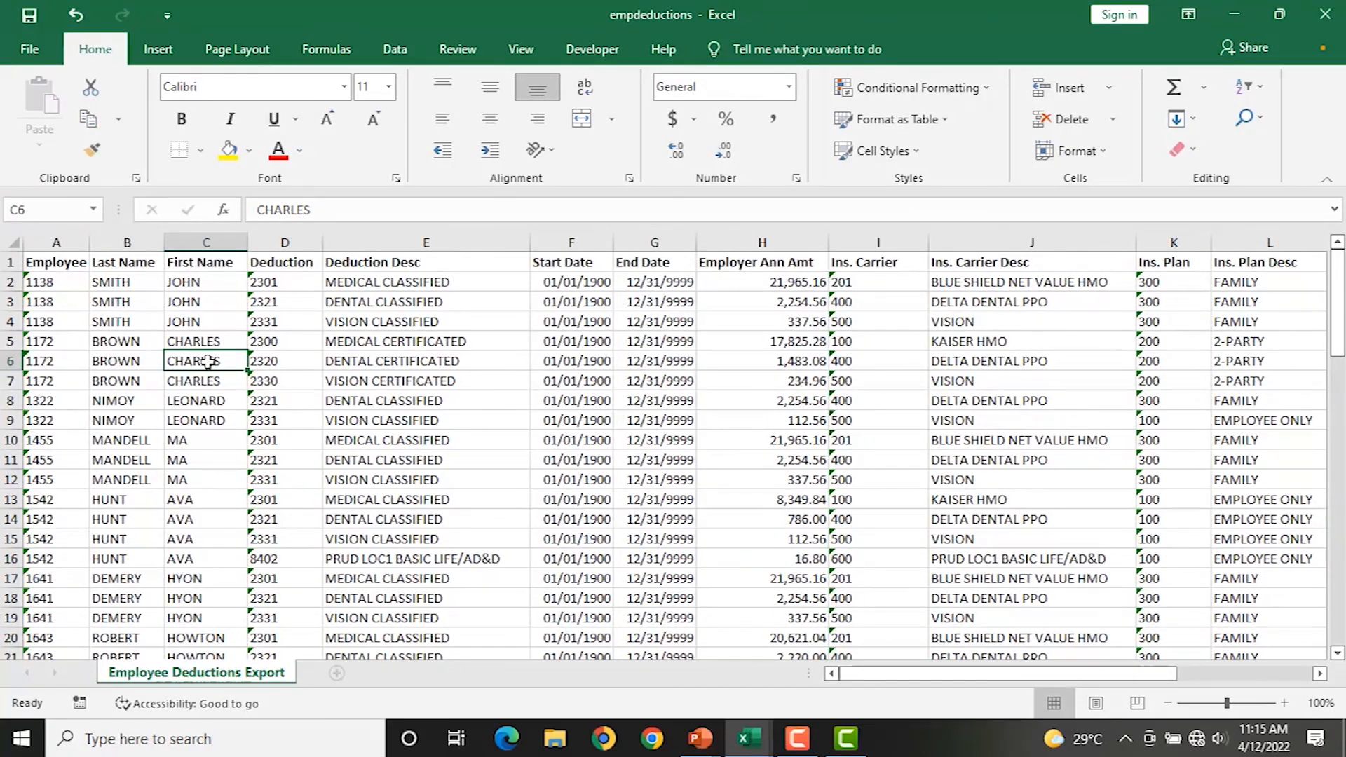
click(749, 738)
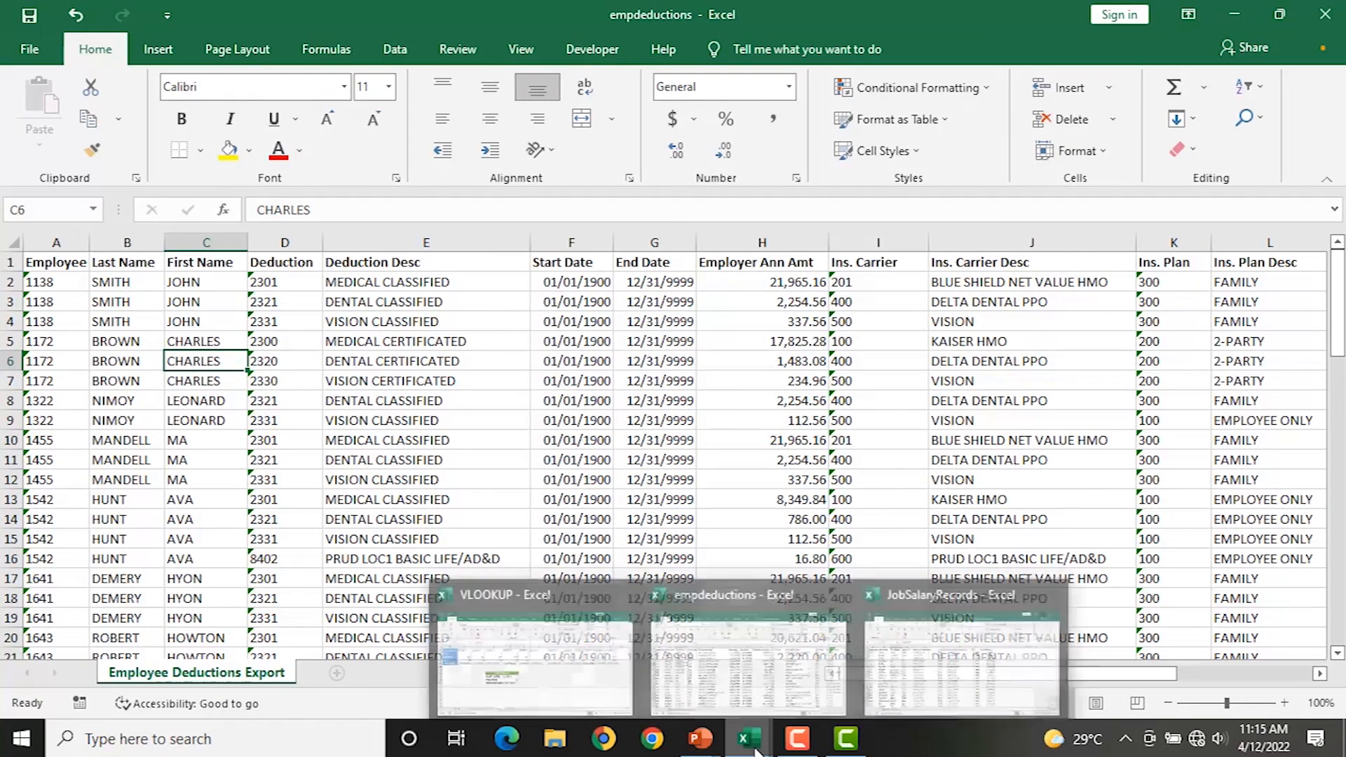
click(927, 663)
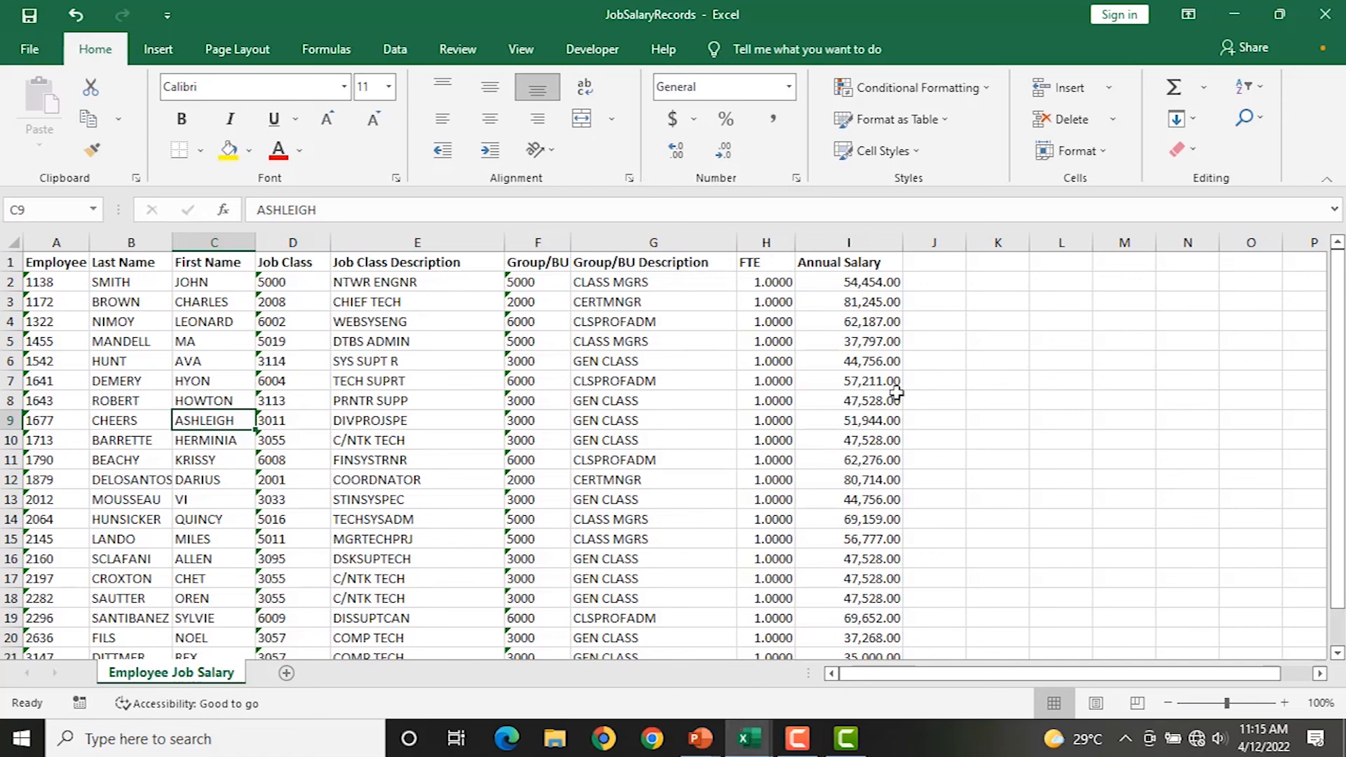
mouse_move(748, 740)
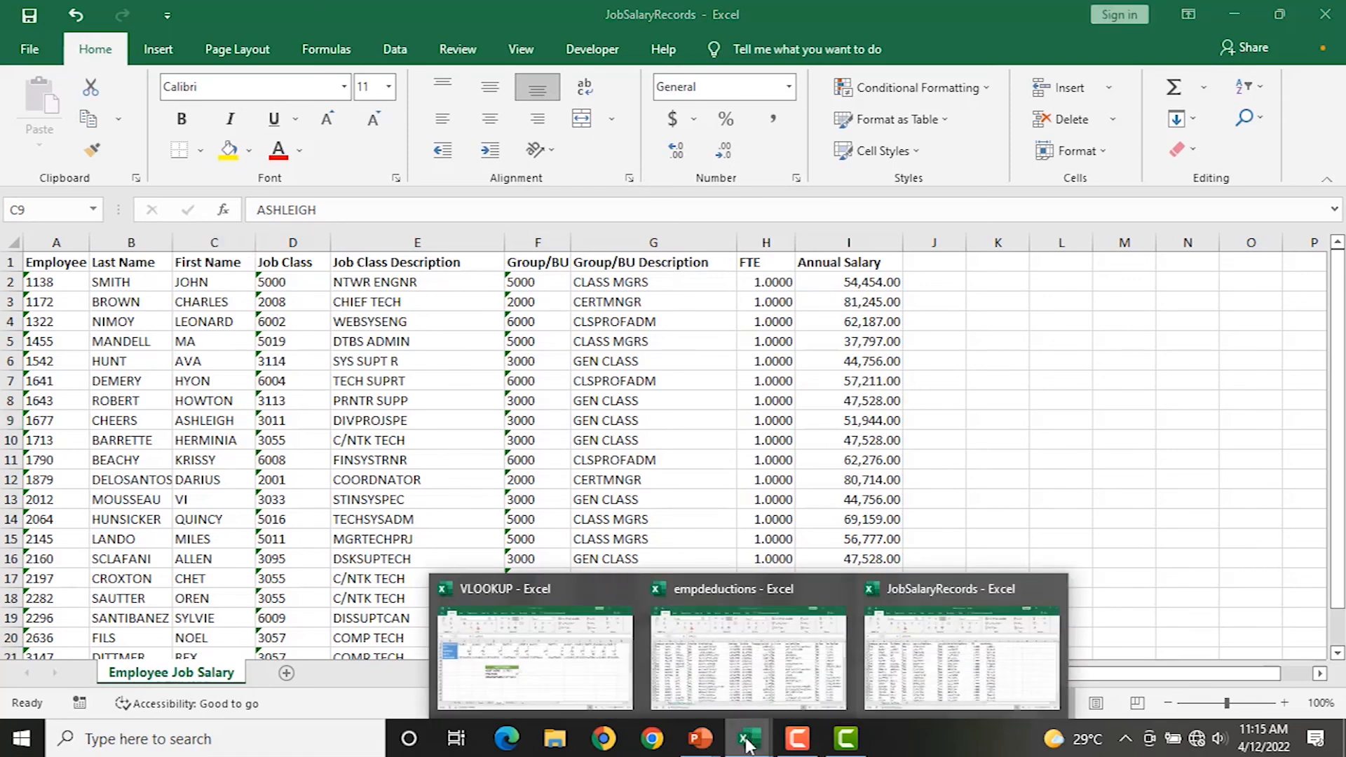
click(752, 673)
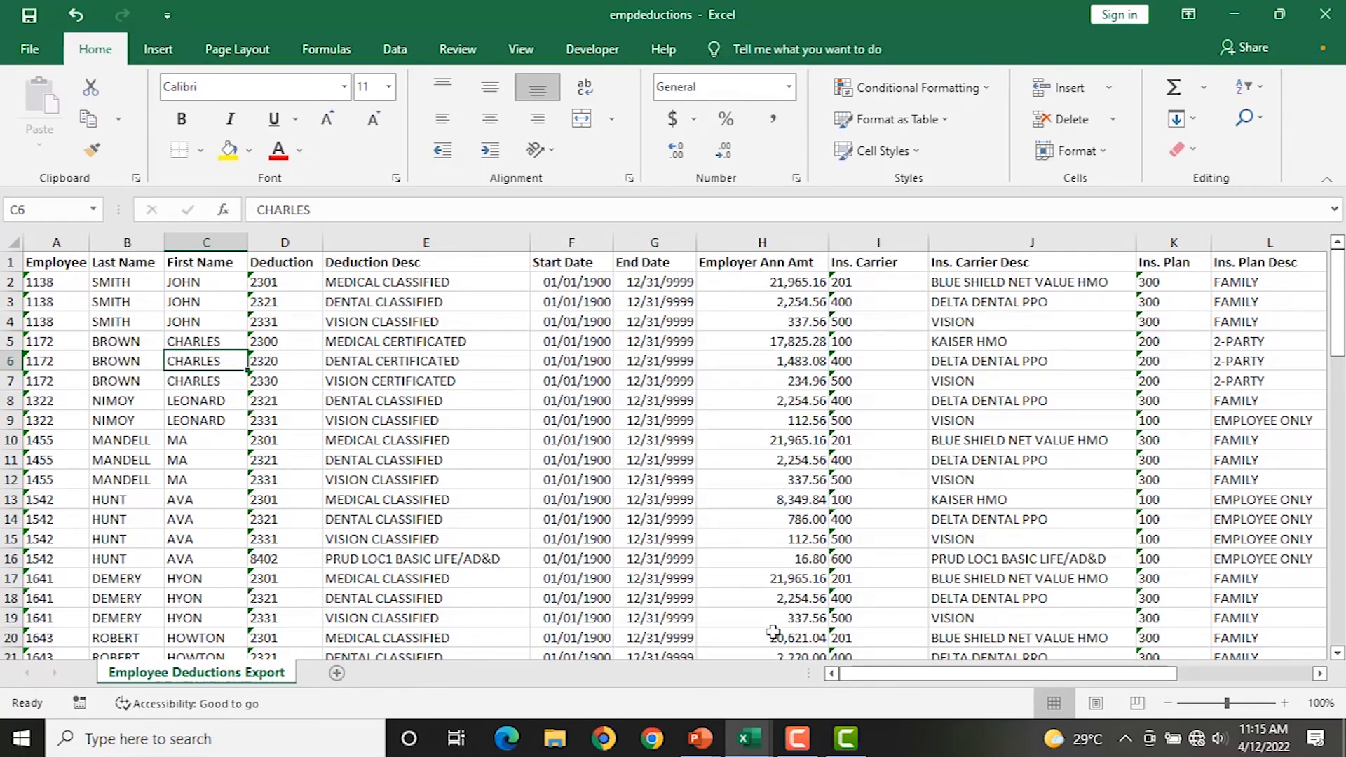
drag(919, 675, 1327, 678)
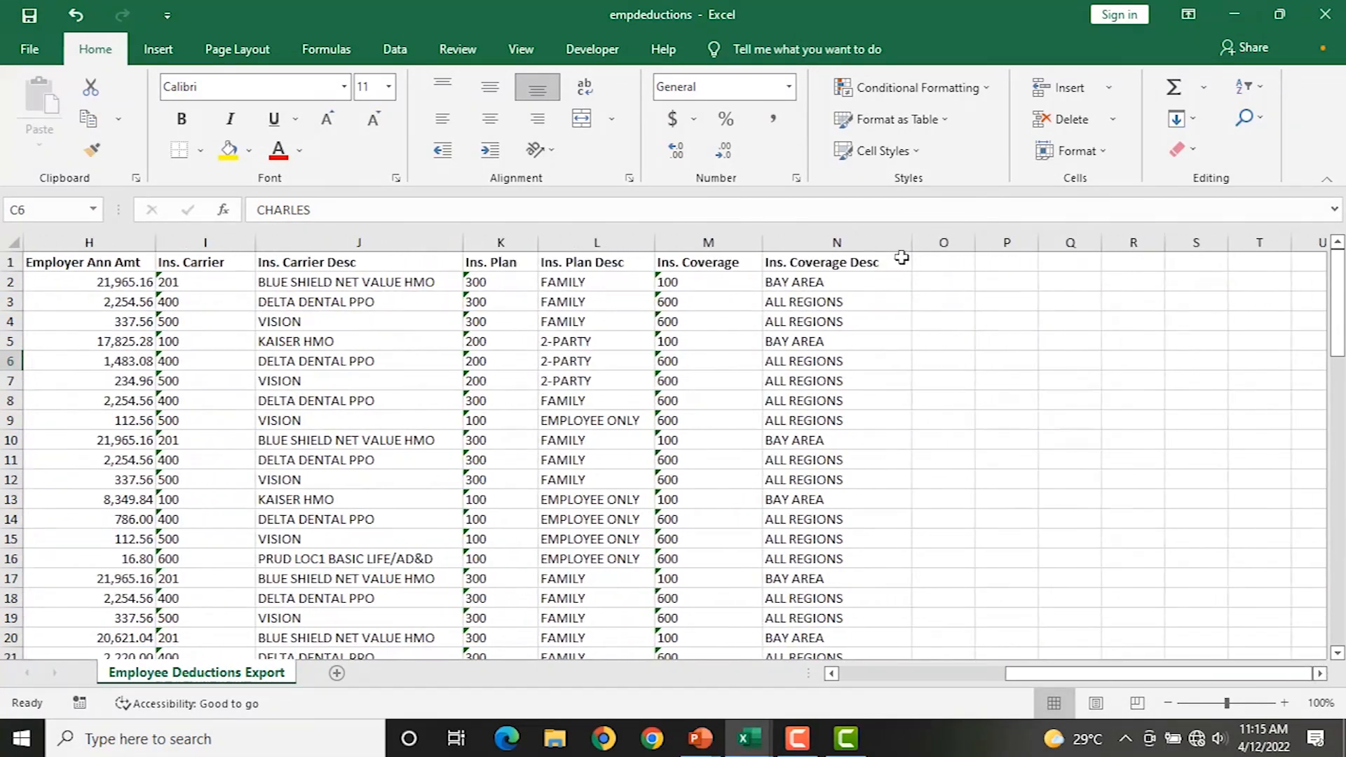
click(945, 261)
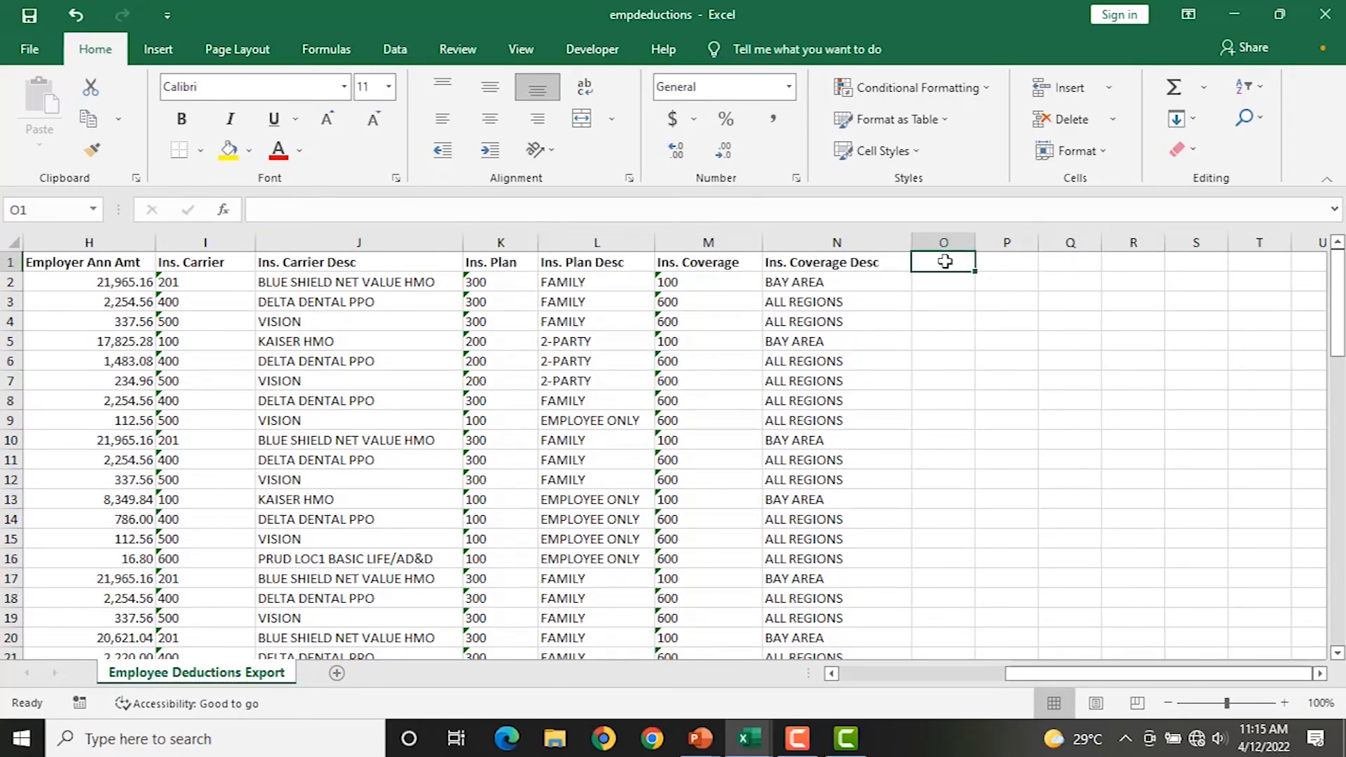
Add the ANNUAL SALARY header in O1 and autofit column O.
text(ANU)
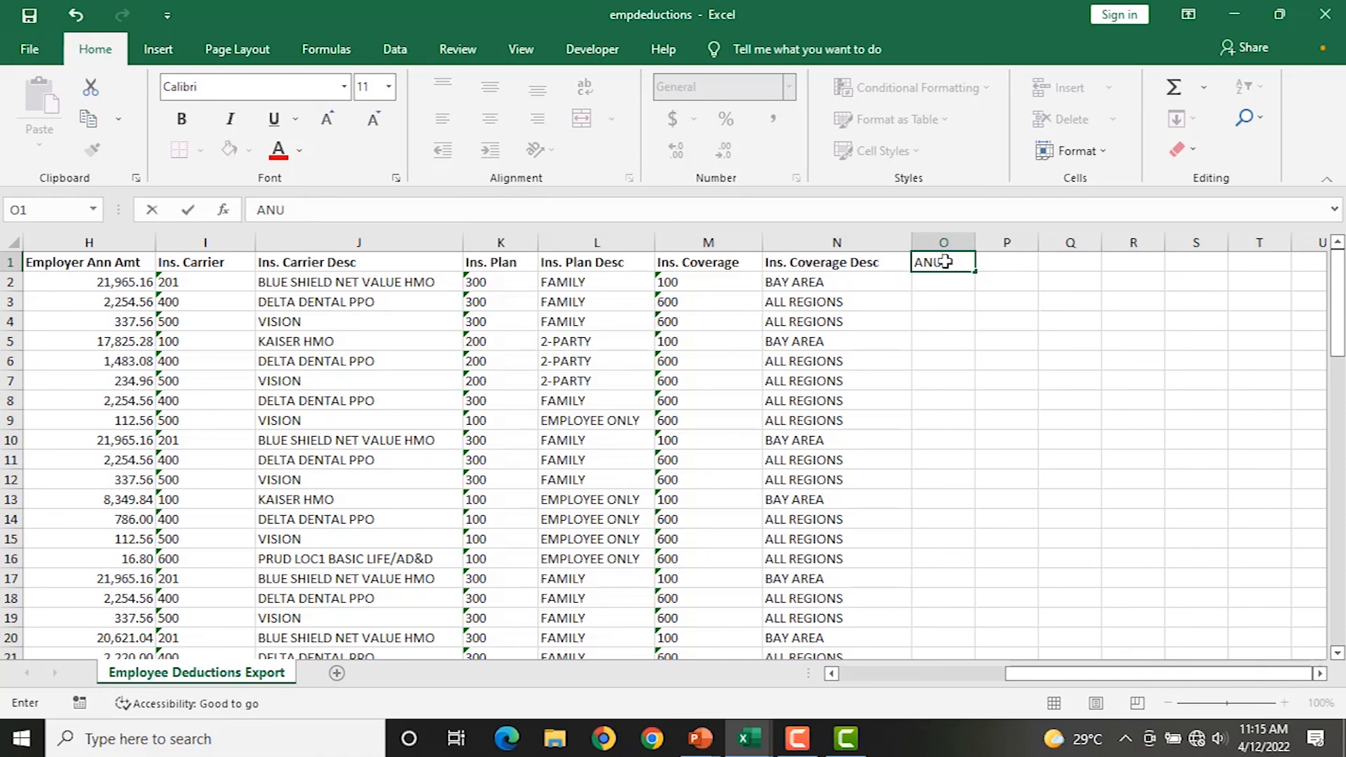
text(ALARY)
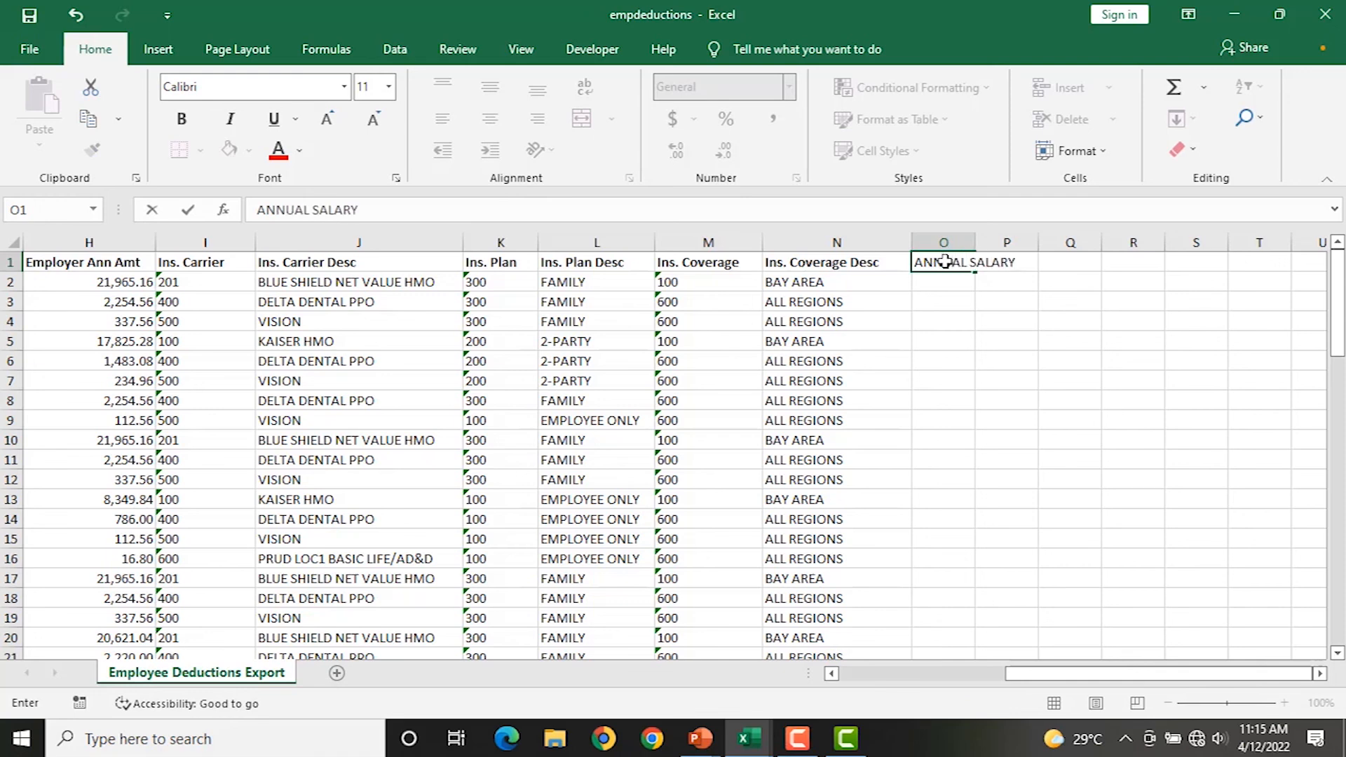
key(Return)
double_click(976, 242)
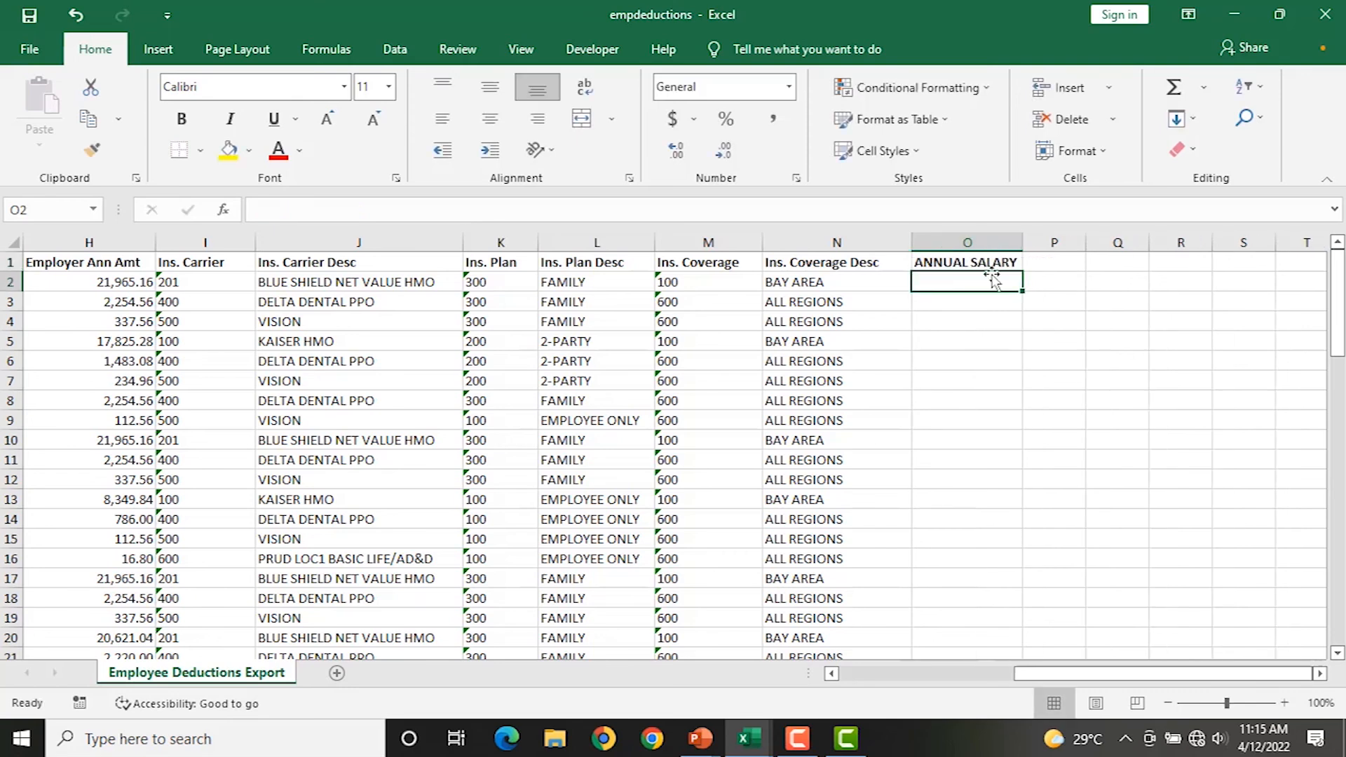
click(749, 739)
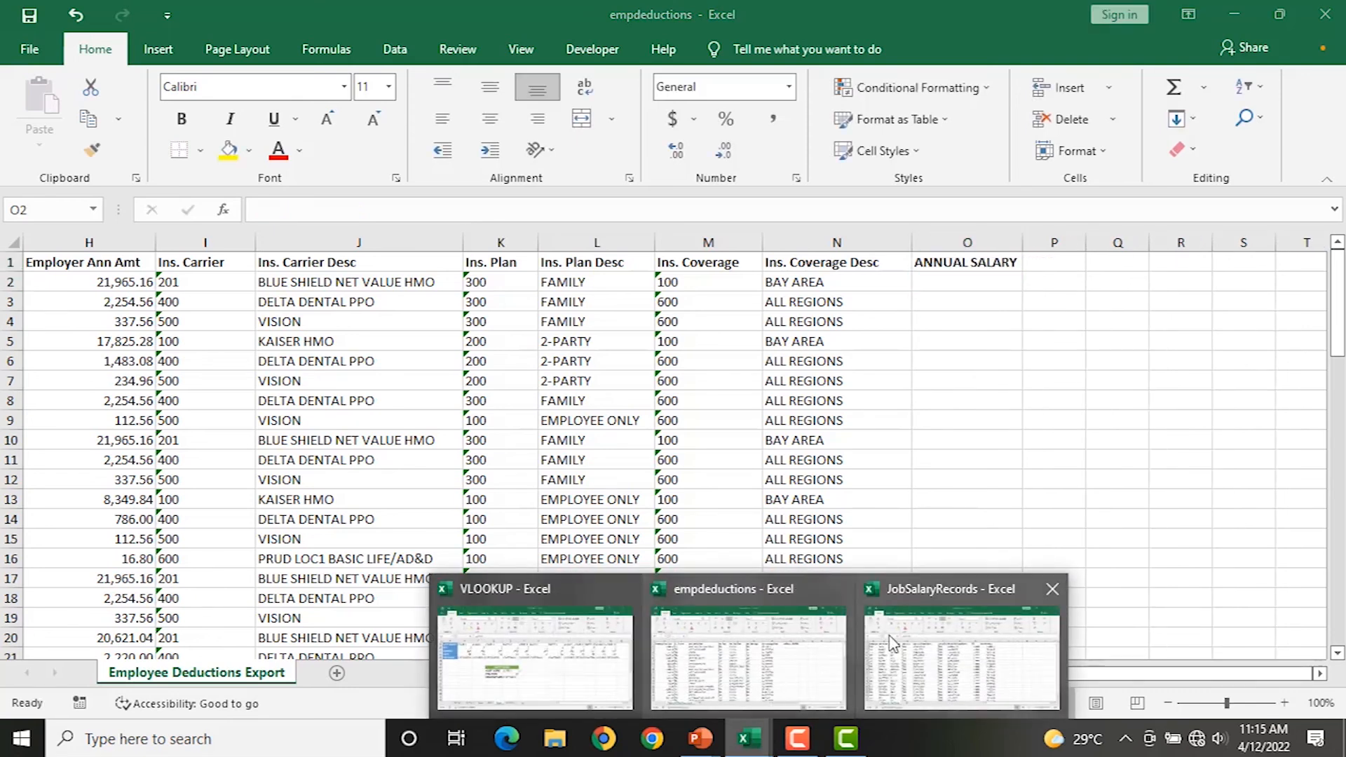
click(892, 643)
click(747, 739)
click(761, 638)
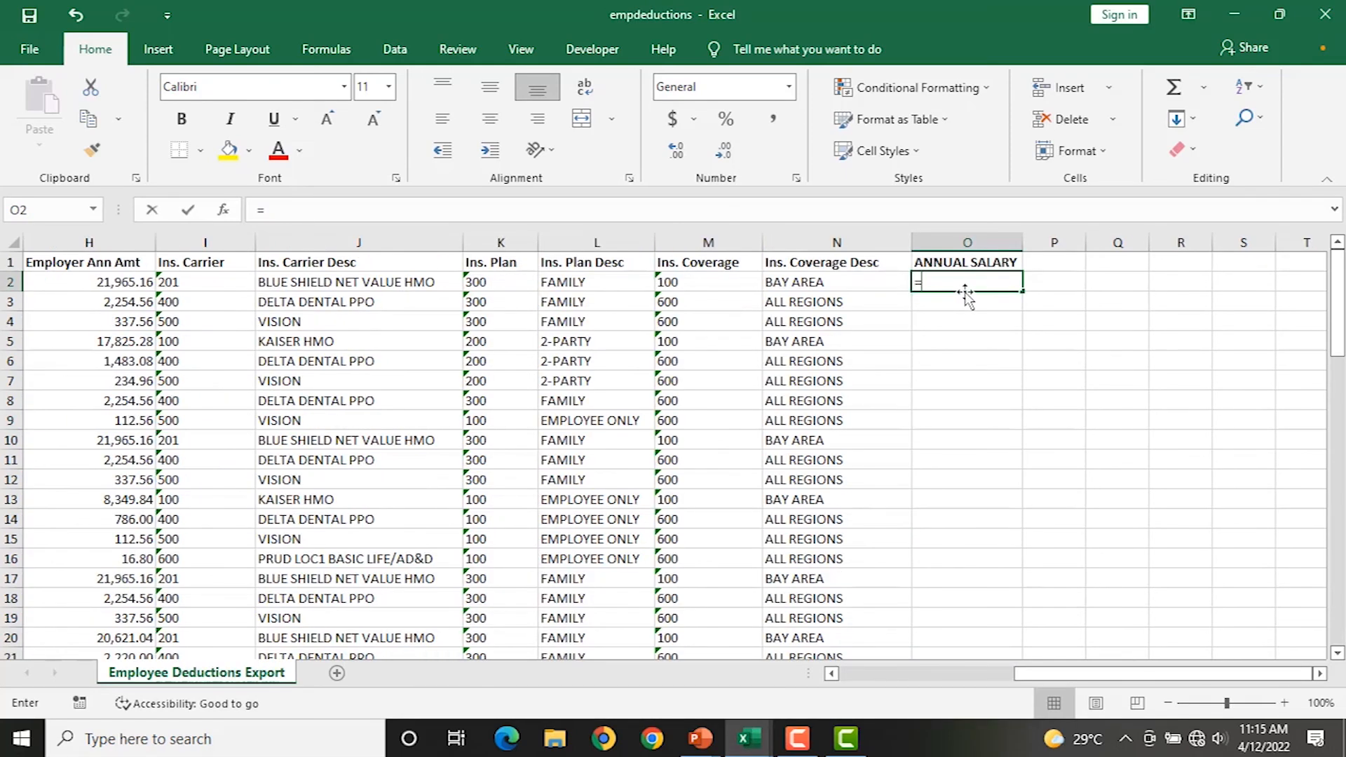
Start a VLOOKUP in O2 using A2 as lookup value and JobSalaryRecords A2:I22 as table.
text(=VL)
key(Tab)
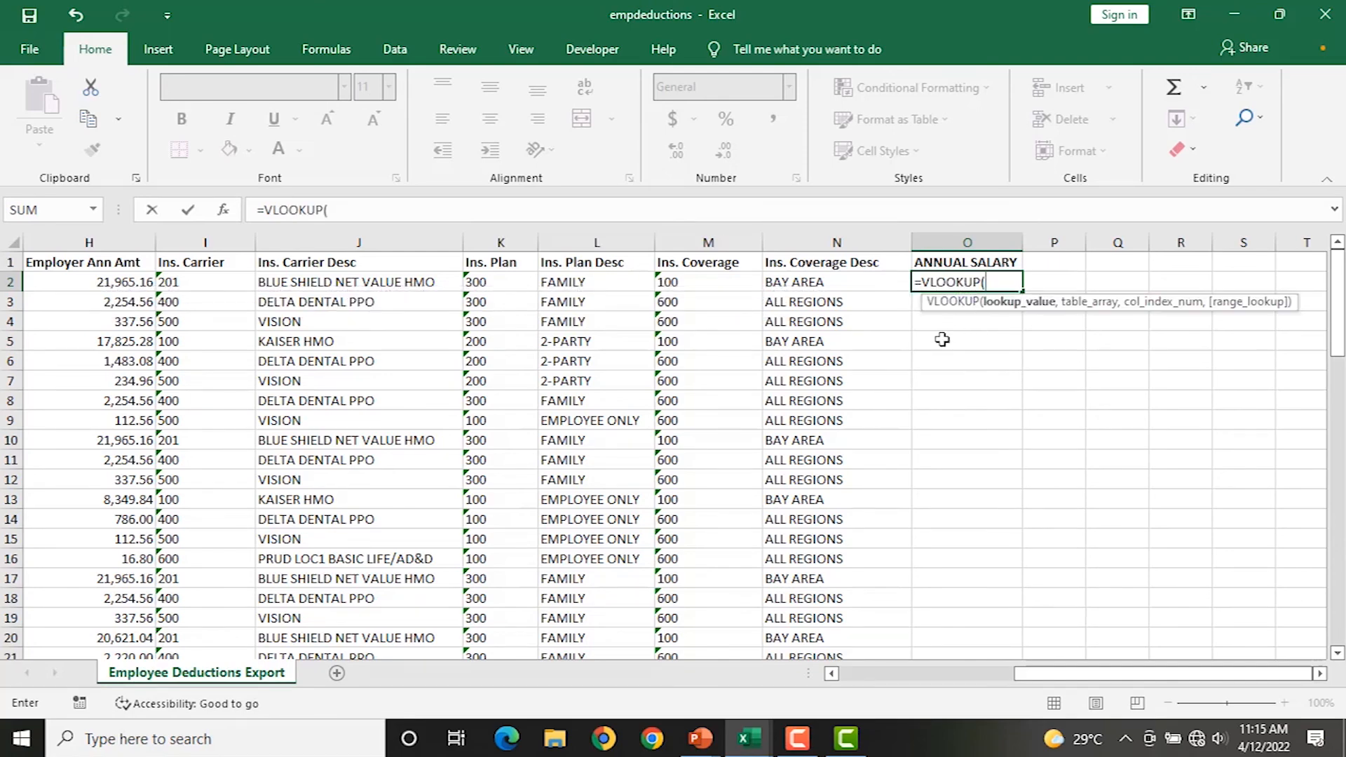
drag(1048, 675, 841, 676)
click(38, 279)
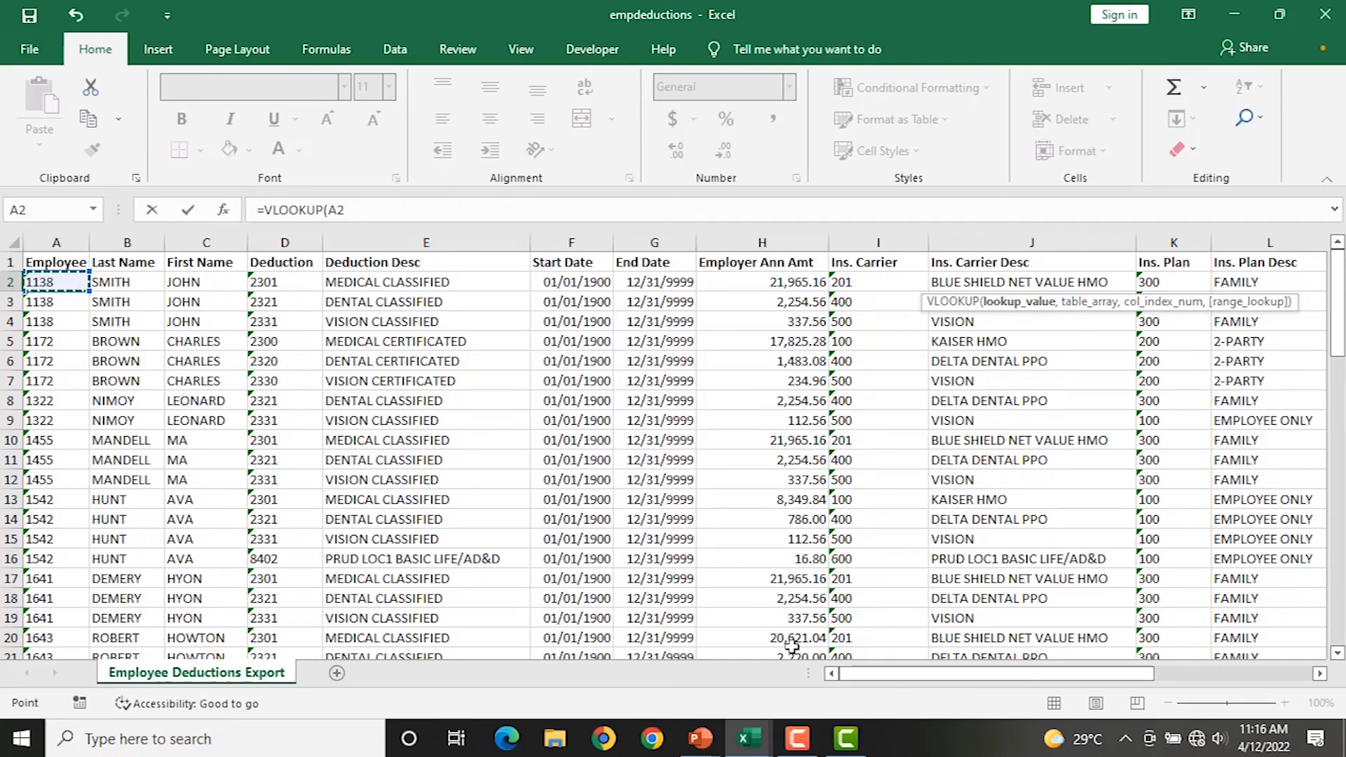
drag(939, 673, 1196, 672)
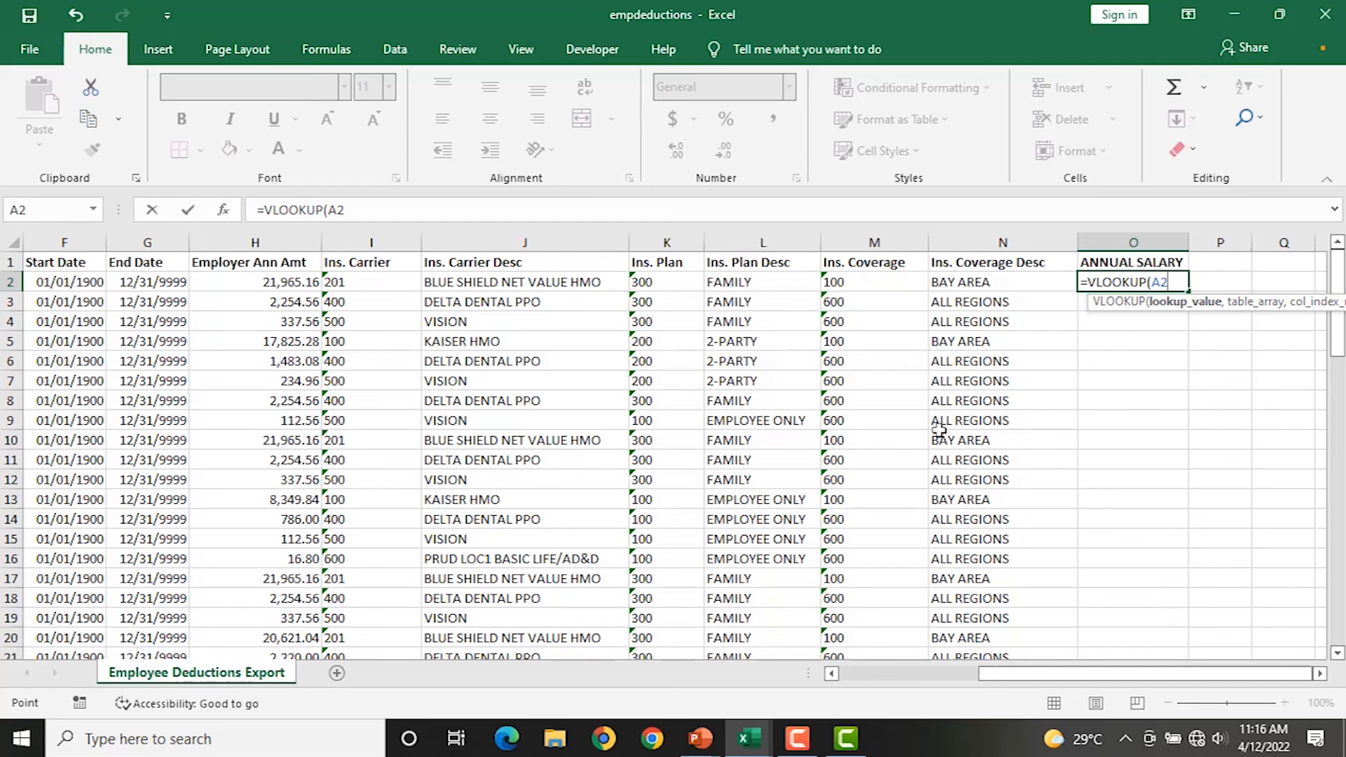
text(,)
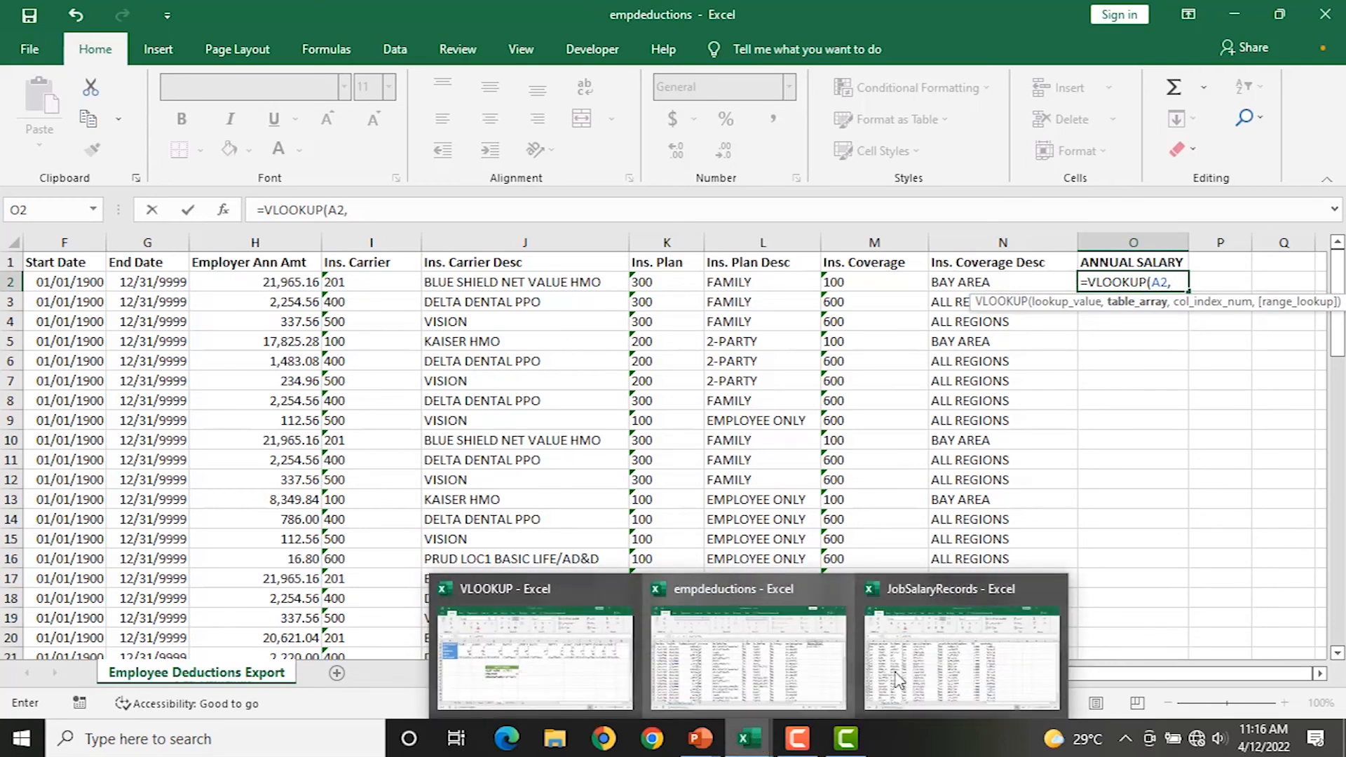
click(947, 666)
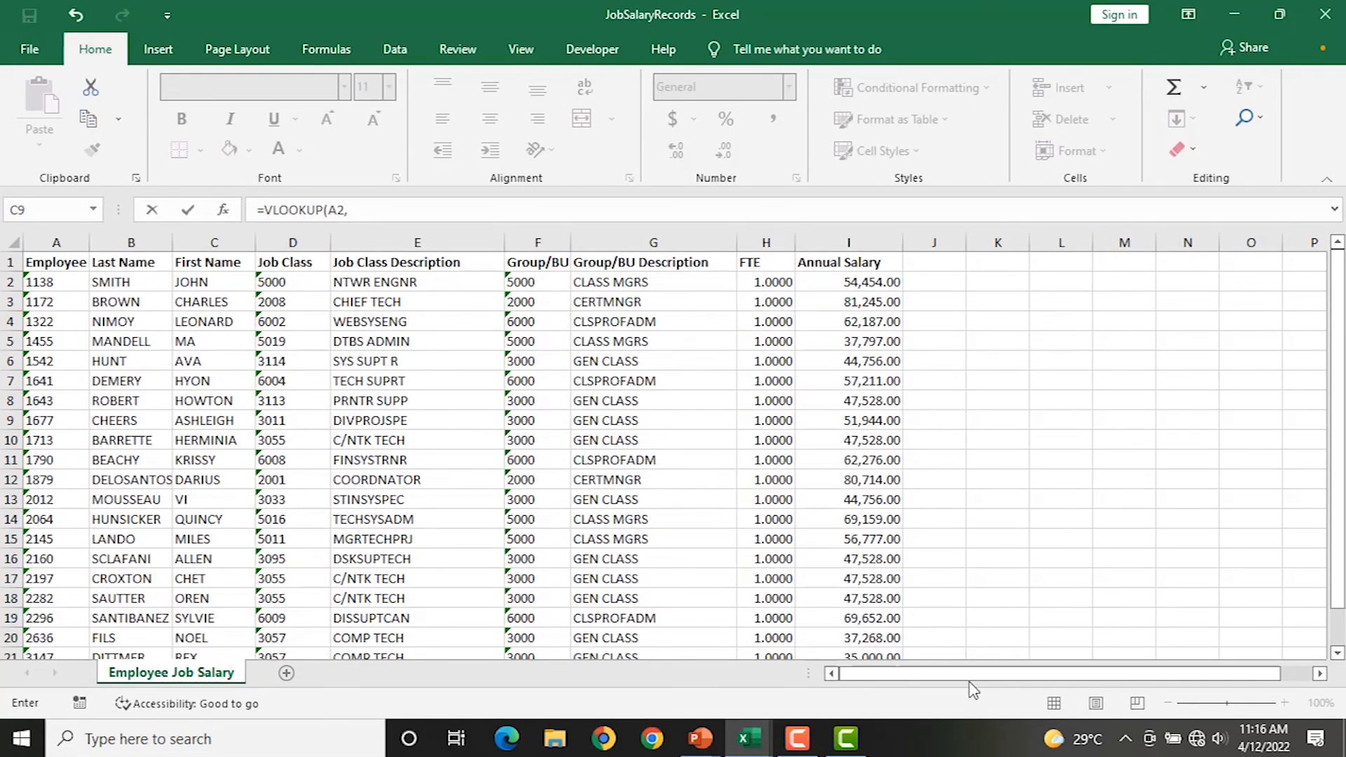
drag(42, 282, 846, 690)
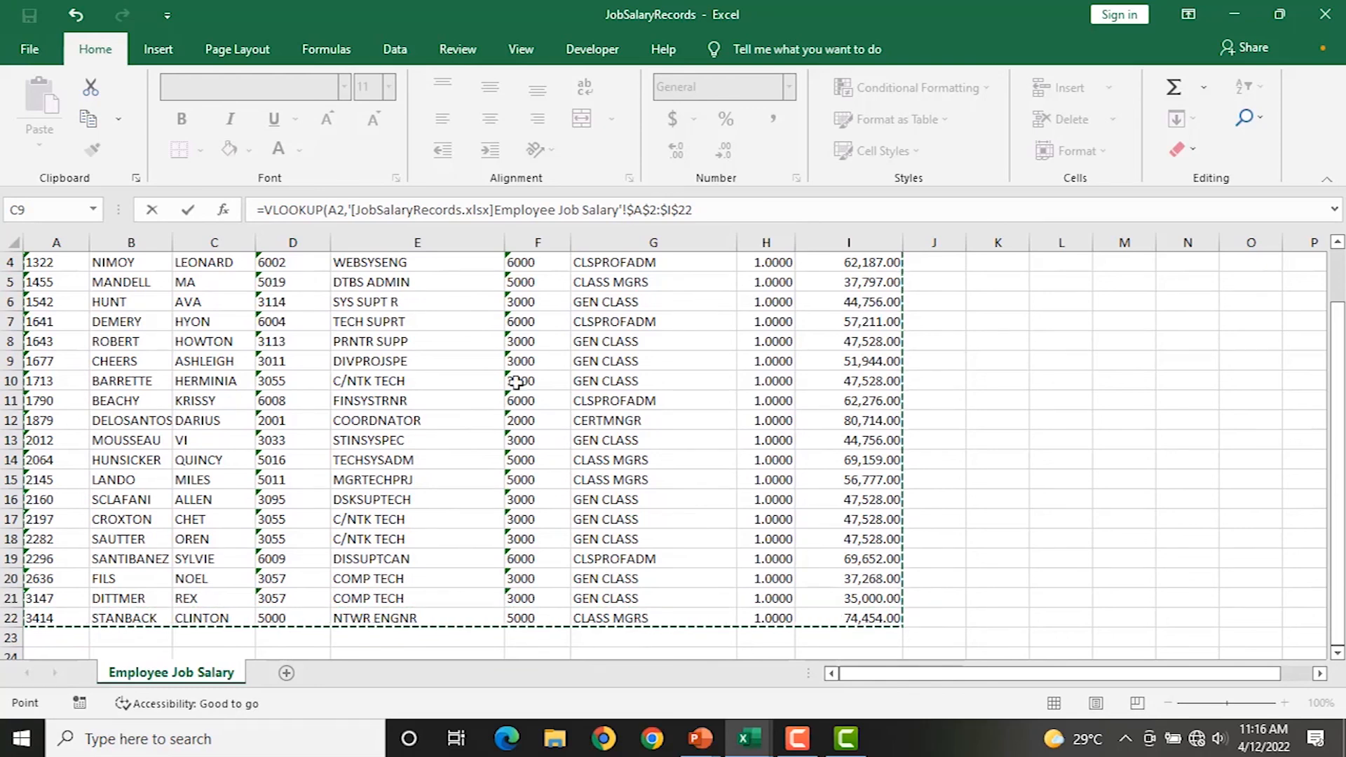
scroll(532, 421, up, 1)
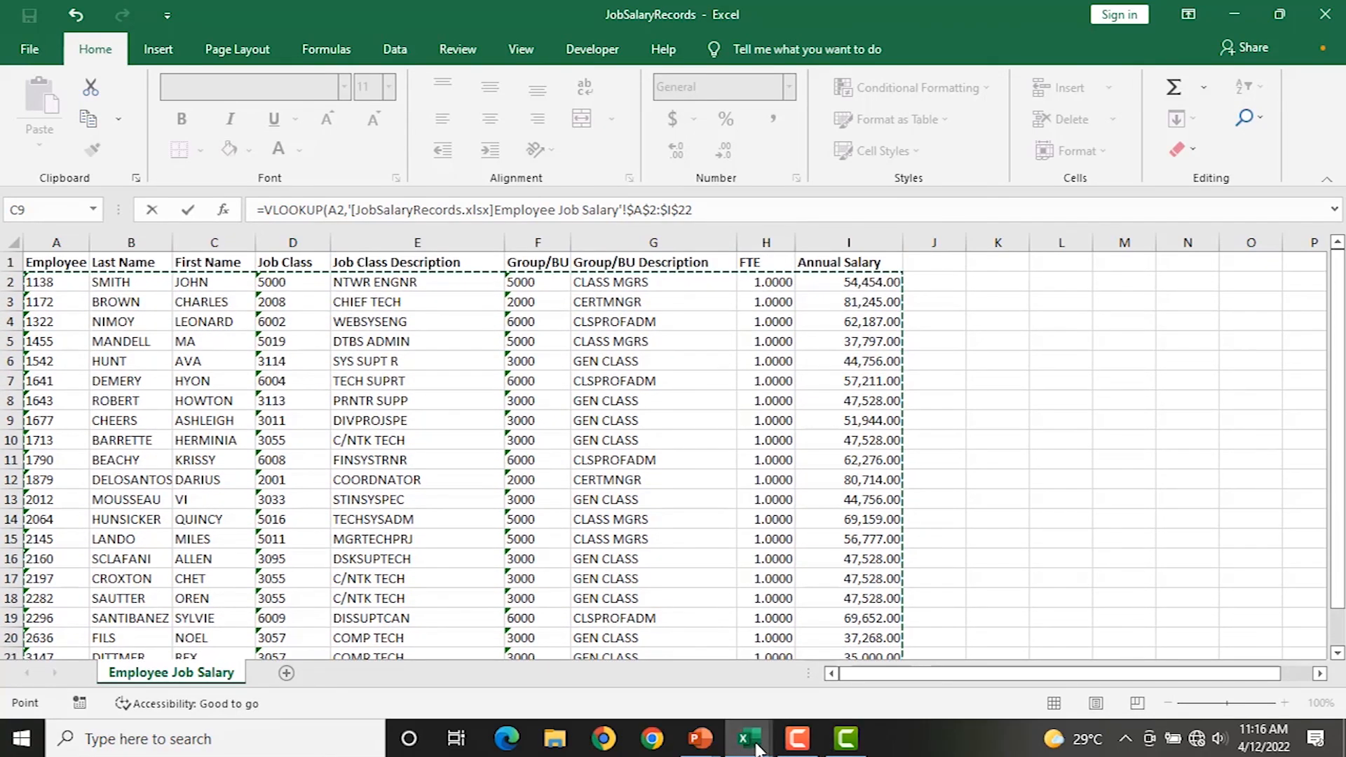
mouse_move(757, 749)
click(667, 673)
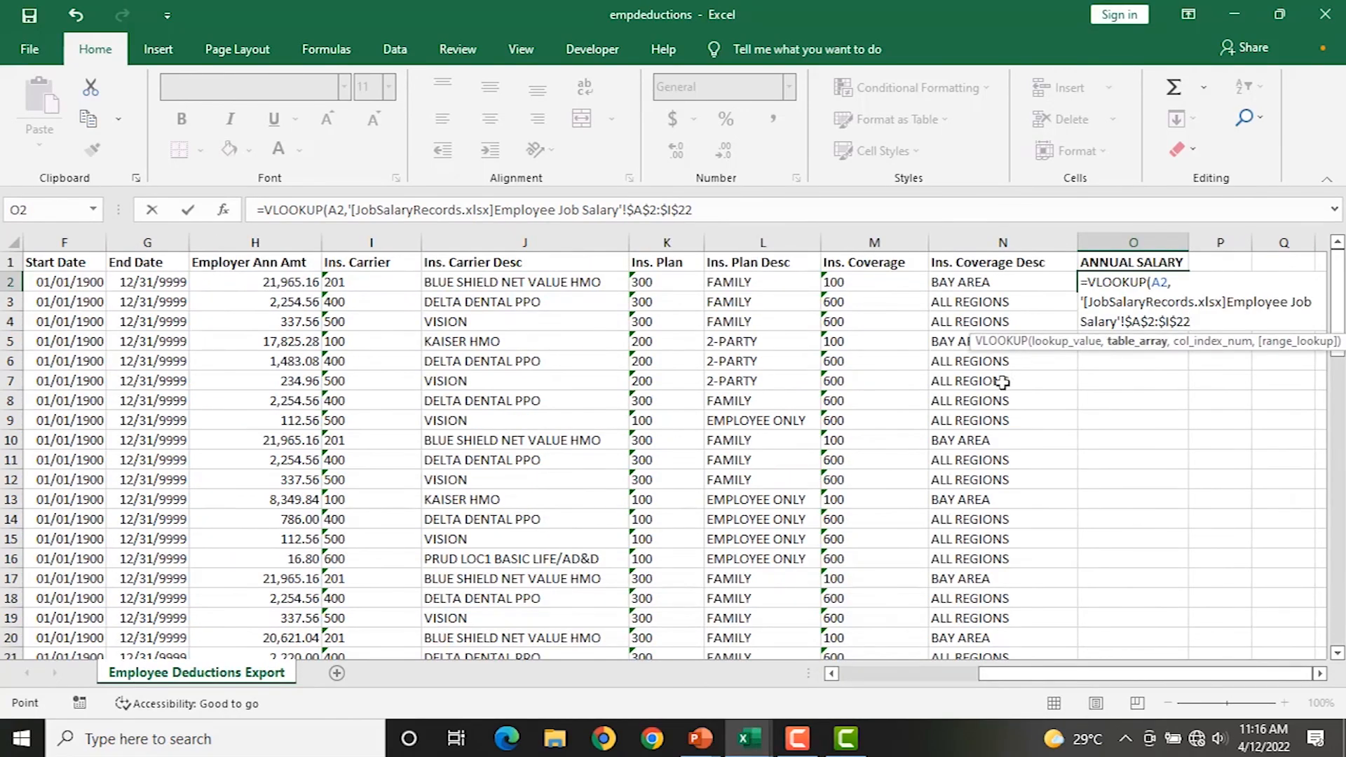
Finish O2's VLOOKUP with column index 9 and exact match 0, returning 54454.
text(,)
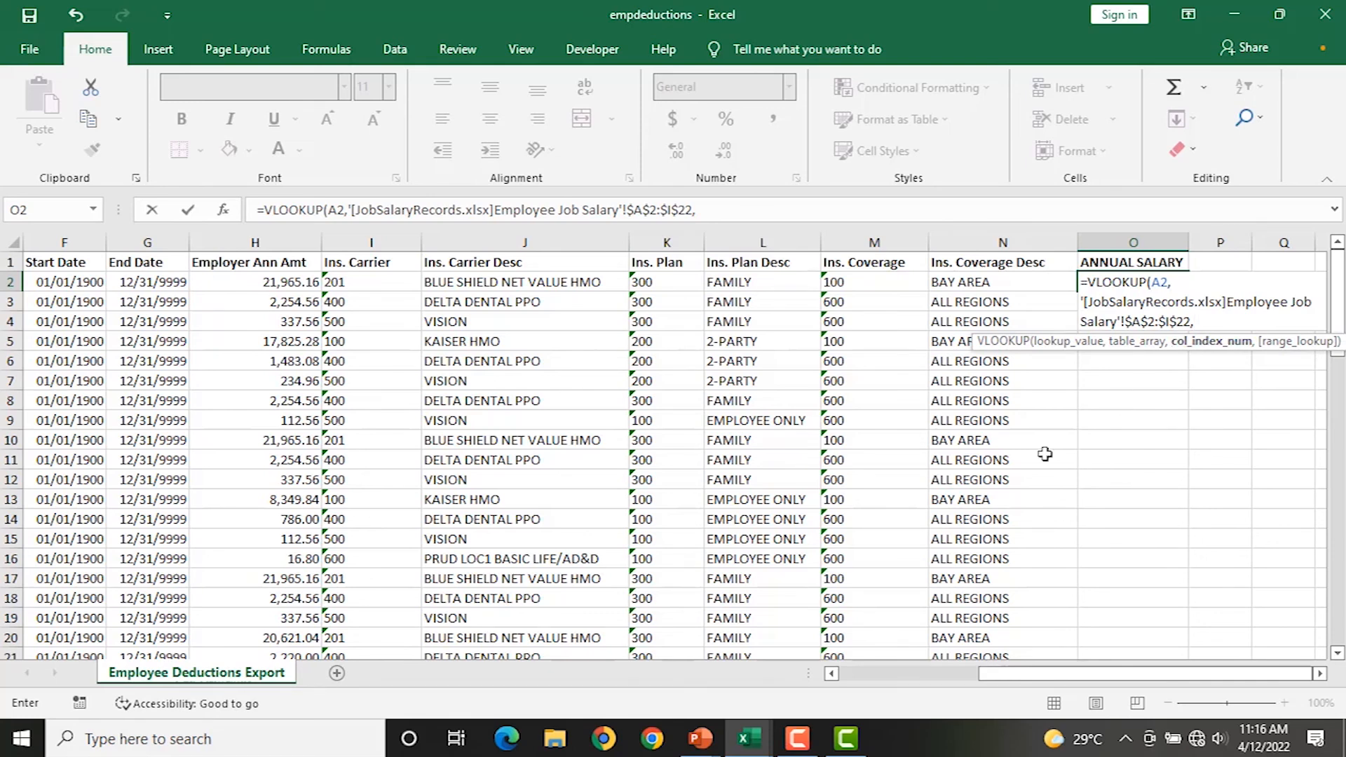
mouse_move(750, 744)
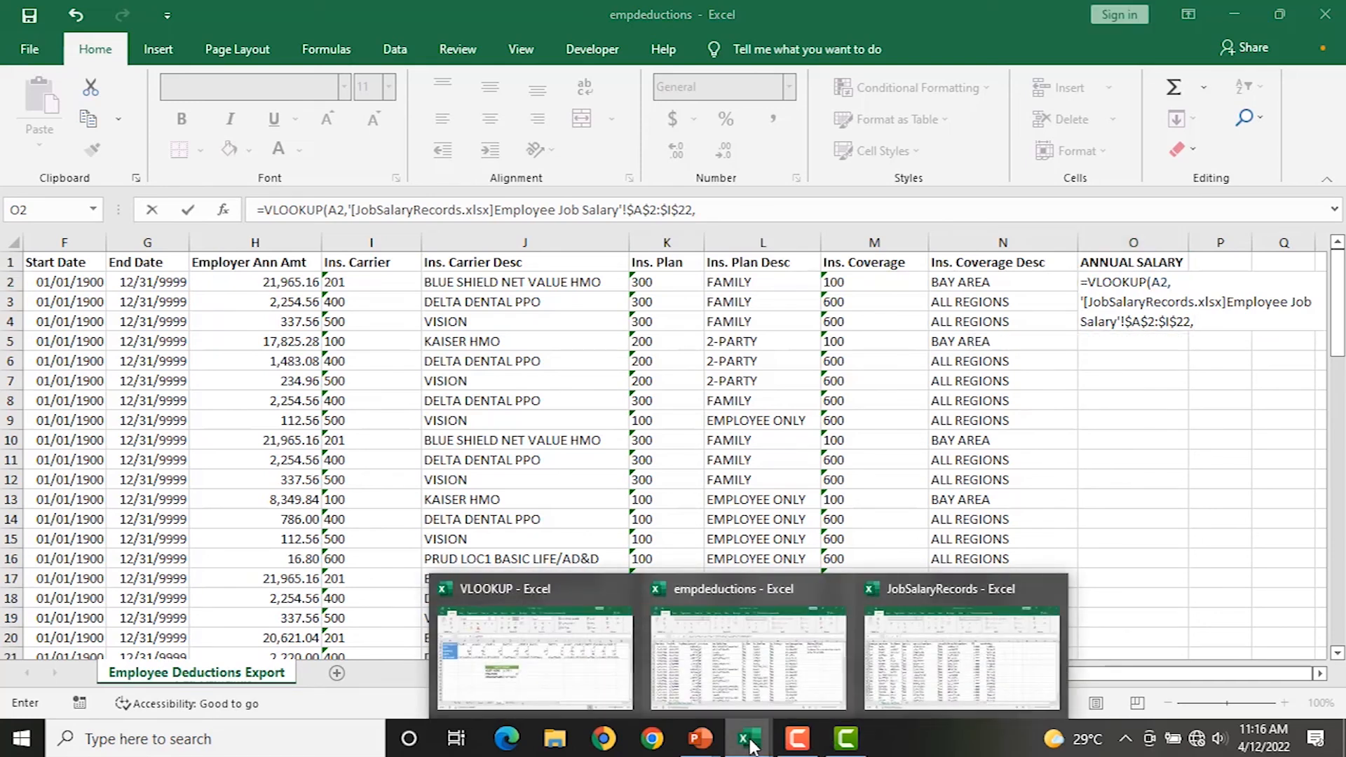
click(968, 610)
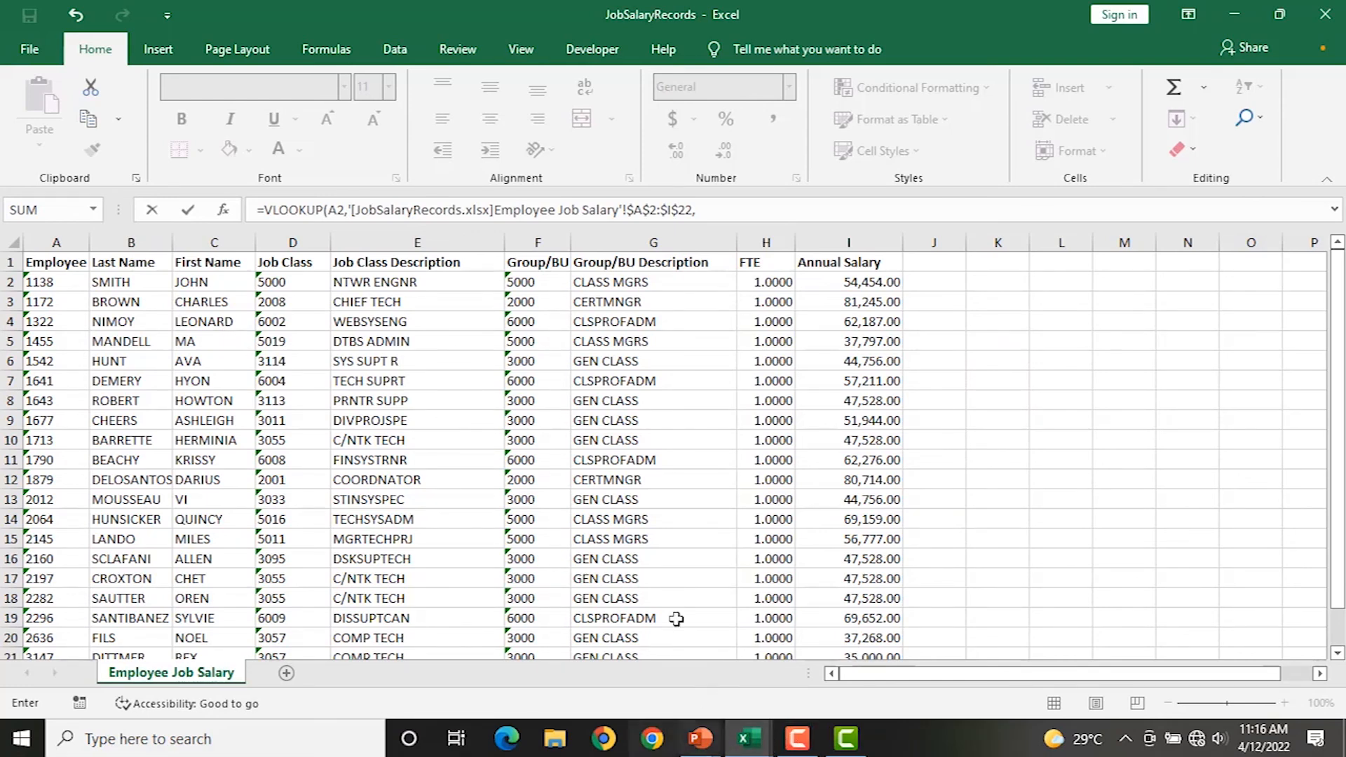
mouse_move(749, 749)
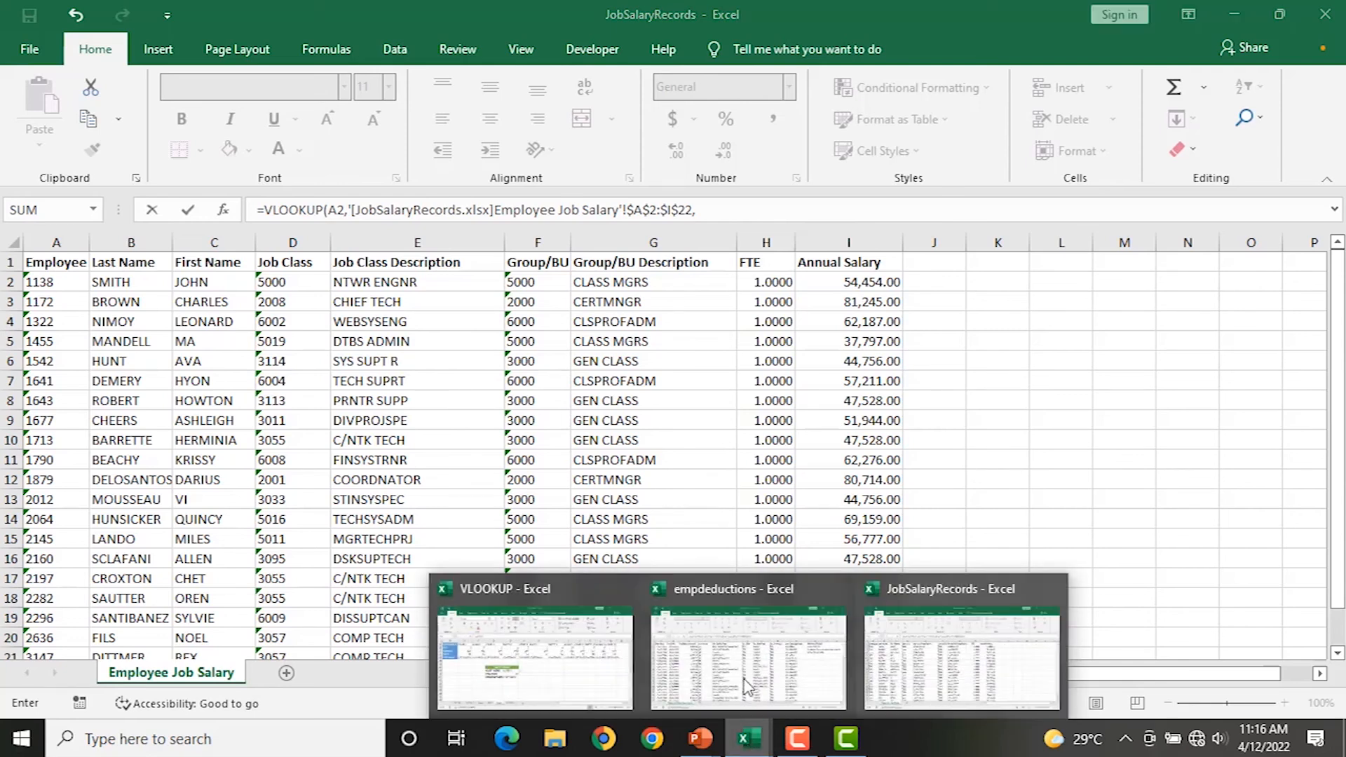
click(789, 615)
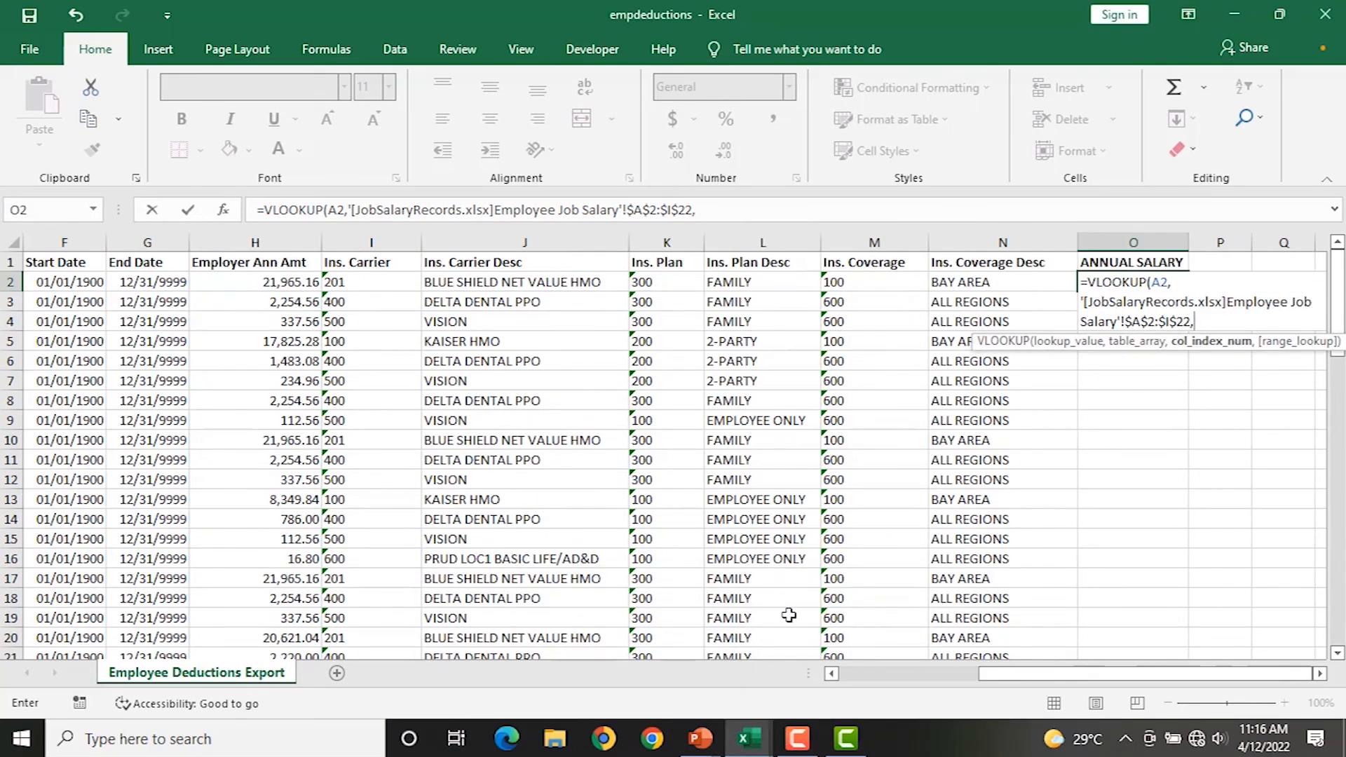
text(9,)
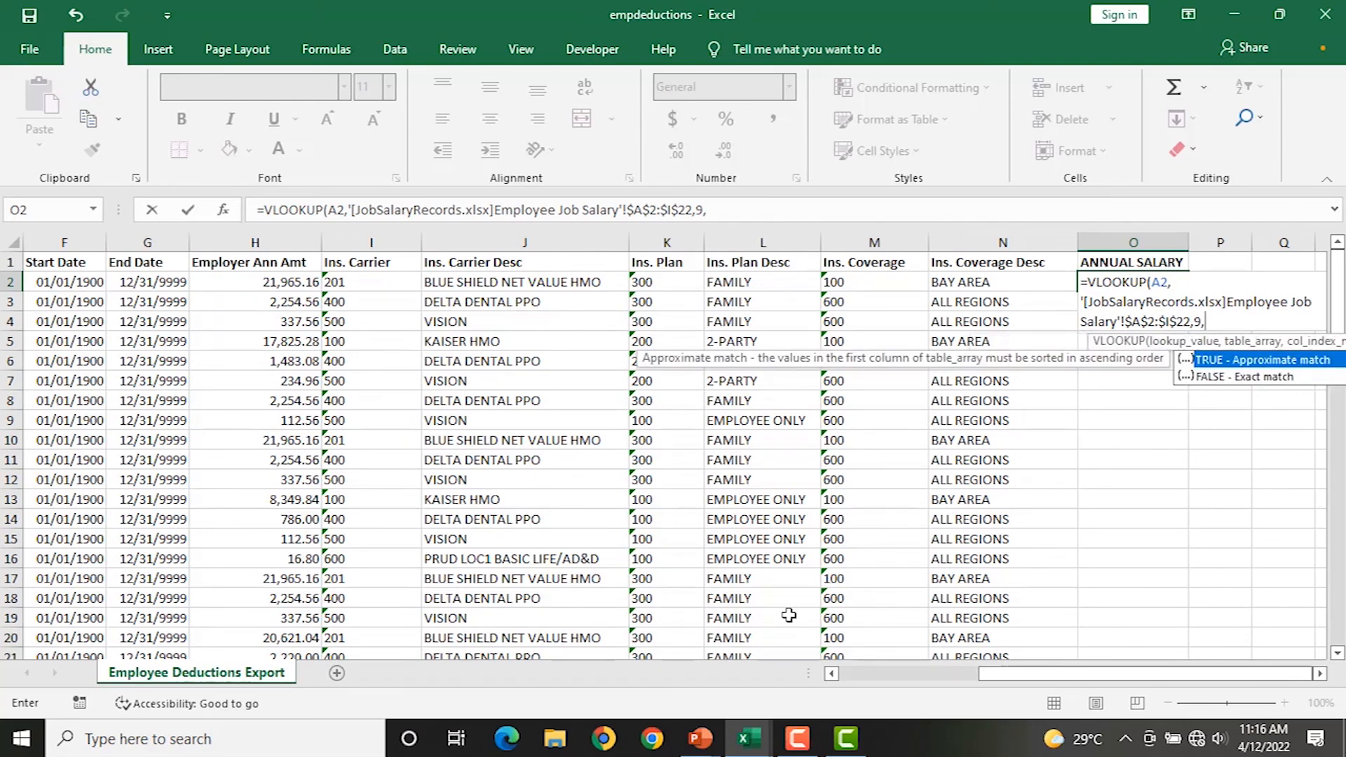
text(0))
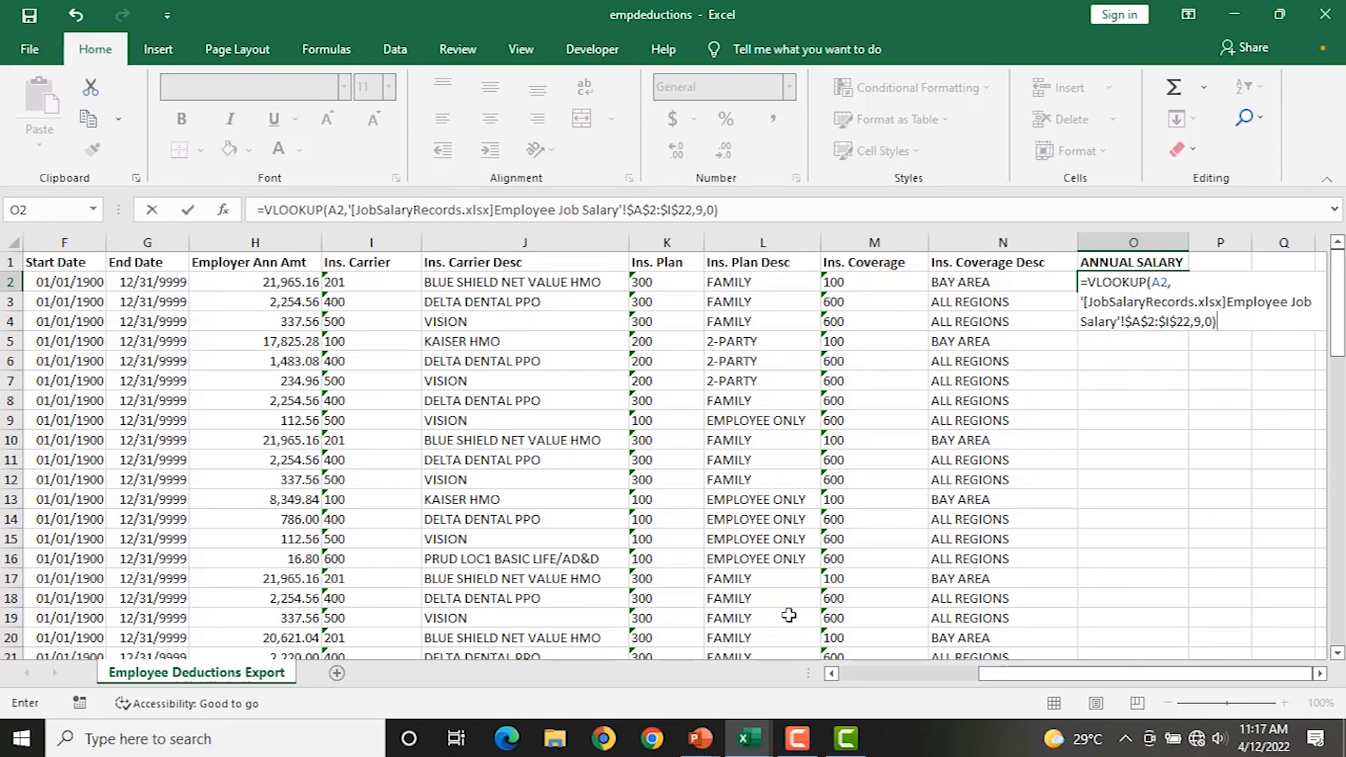
key(Return)
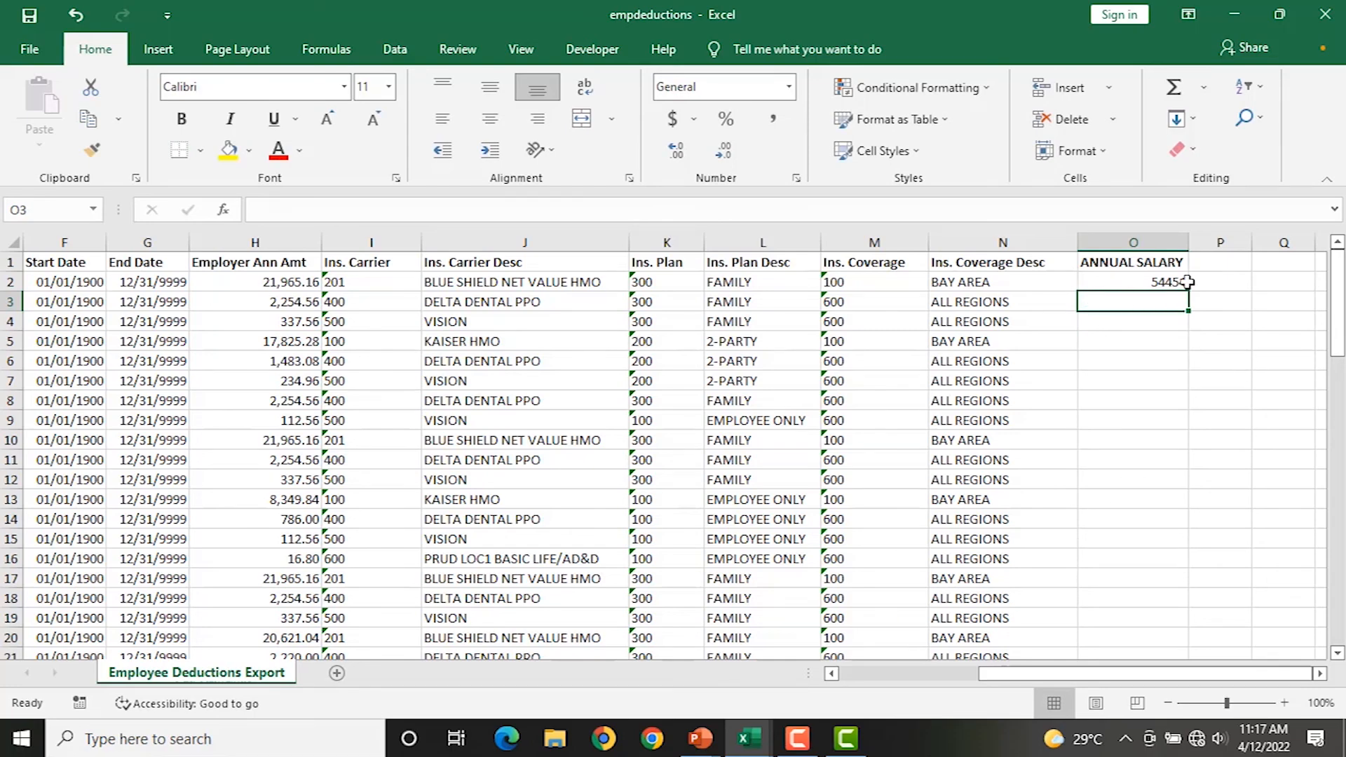
Recheck the O2 formula against JobSalaryRecords and fill it down column O.
click(1127, 278)
drag(1092, 676, 862, 659)
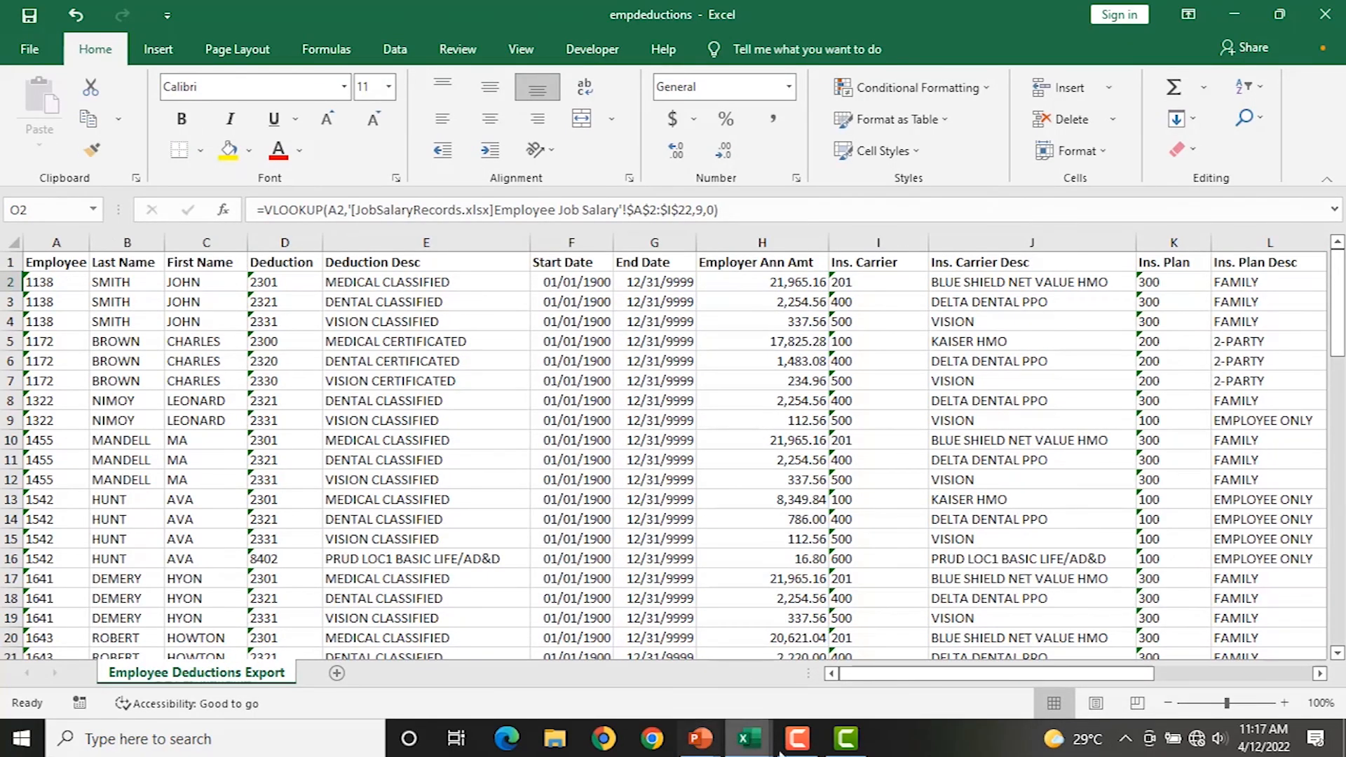
mouse_move(757, 742)
click(904, 653)
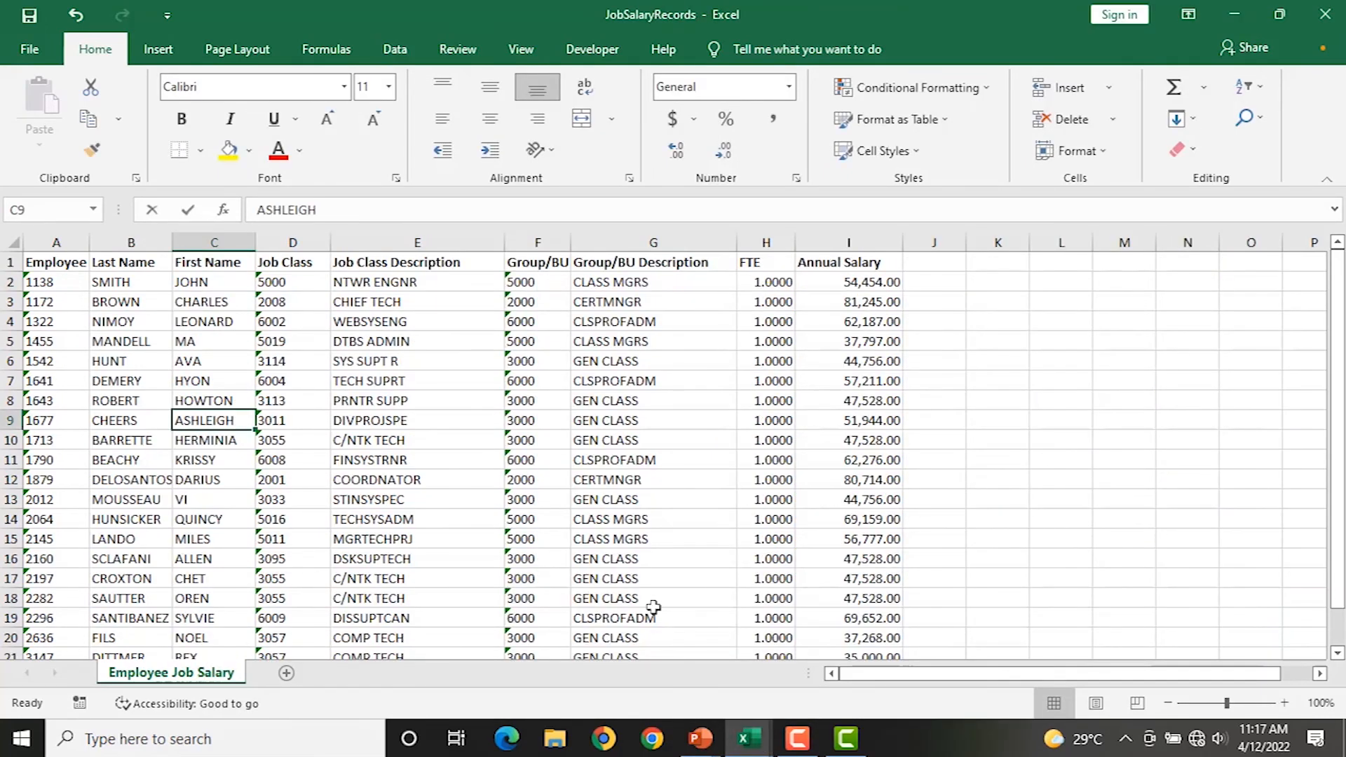
mouse_move(749, 738)
click(748, 631)
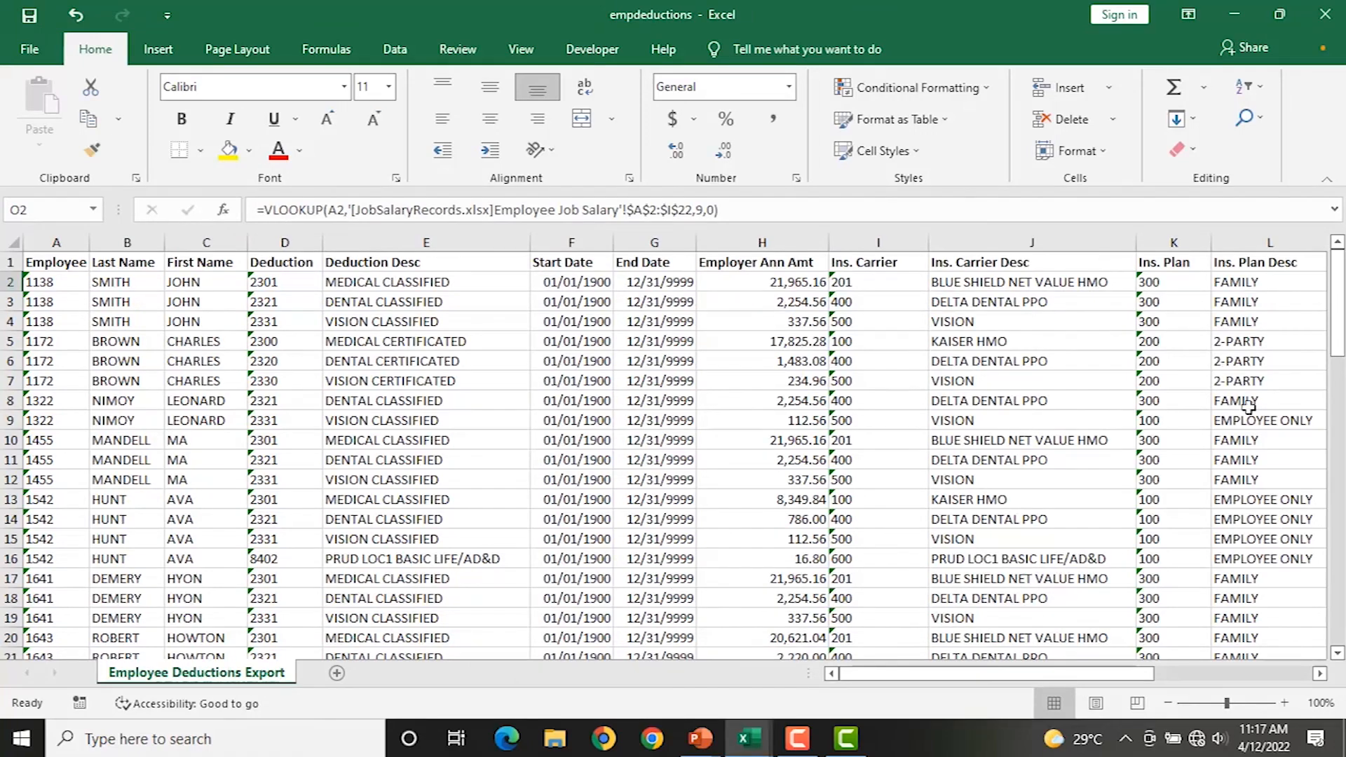
drag(1139, 674, 1297, 677)
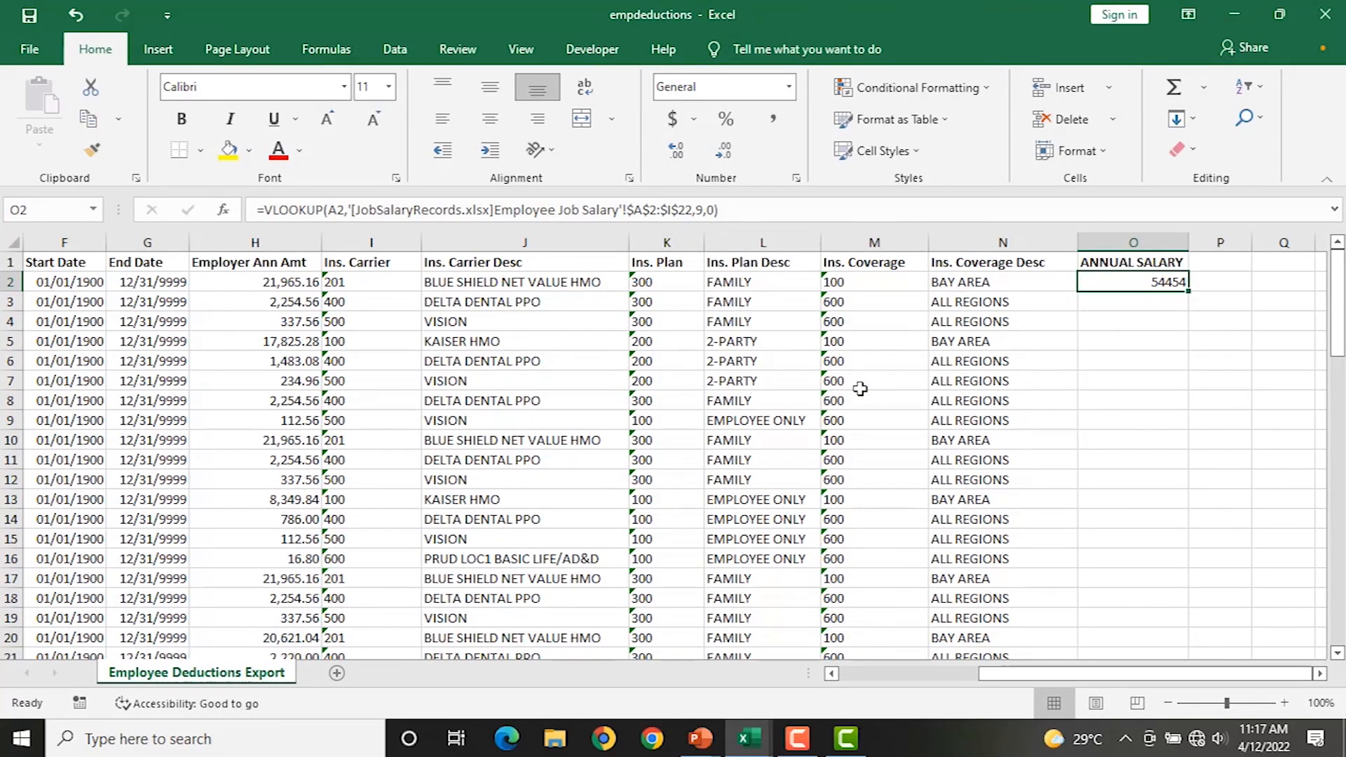
double_click(1189, 294)
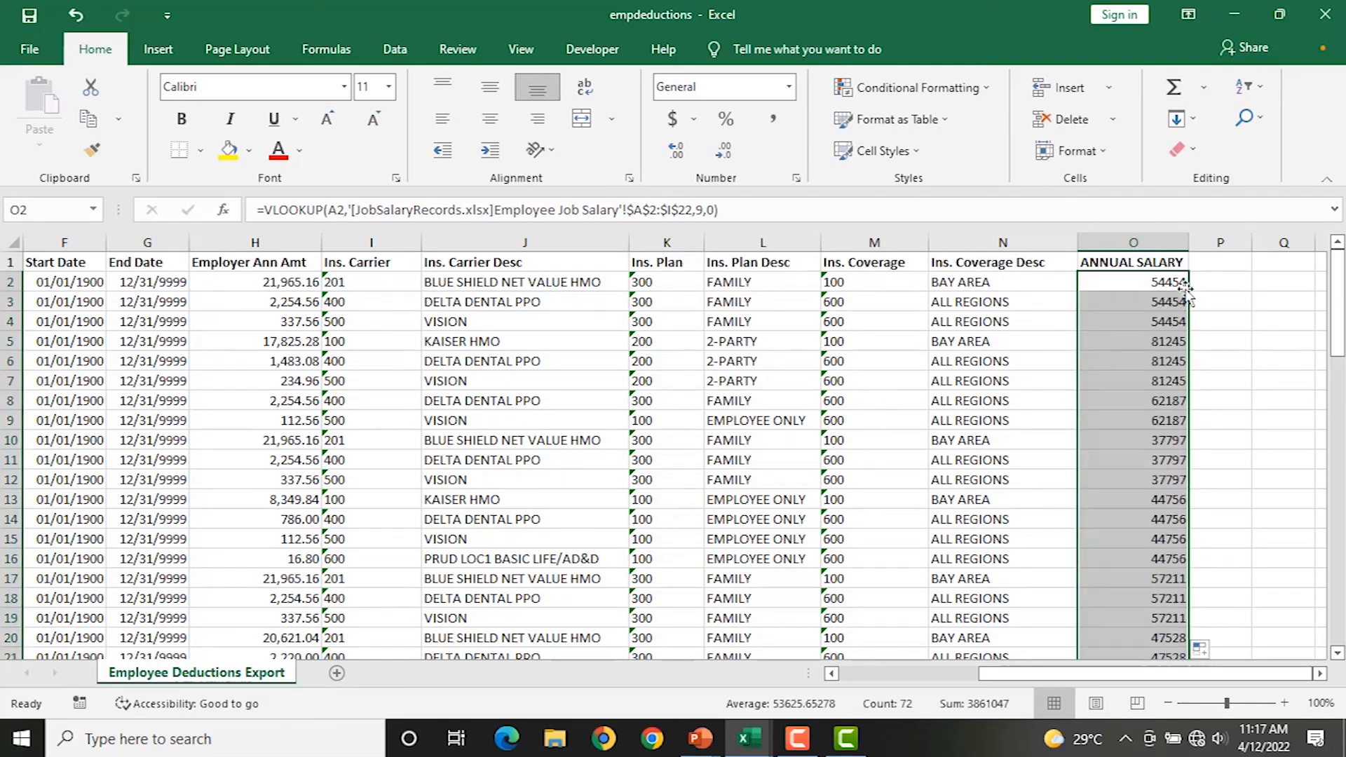
Apply Accounting Number Format to O2, then to all salary values in O2:O73.
scroll(1178, 295, down, 1)
scroll(1177, 296, down, 18)
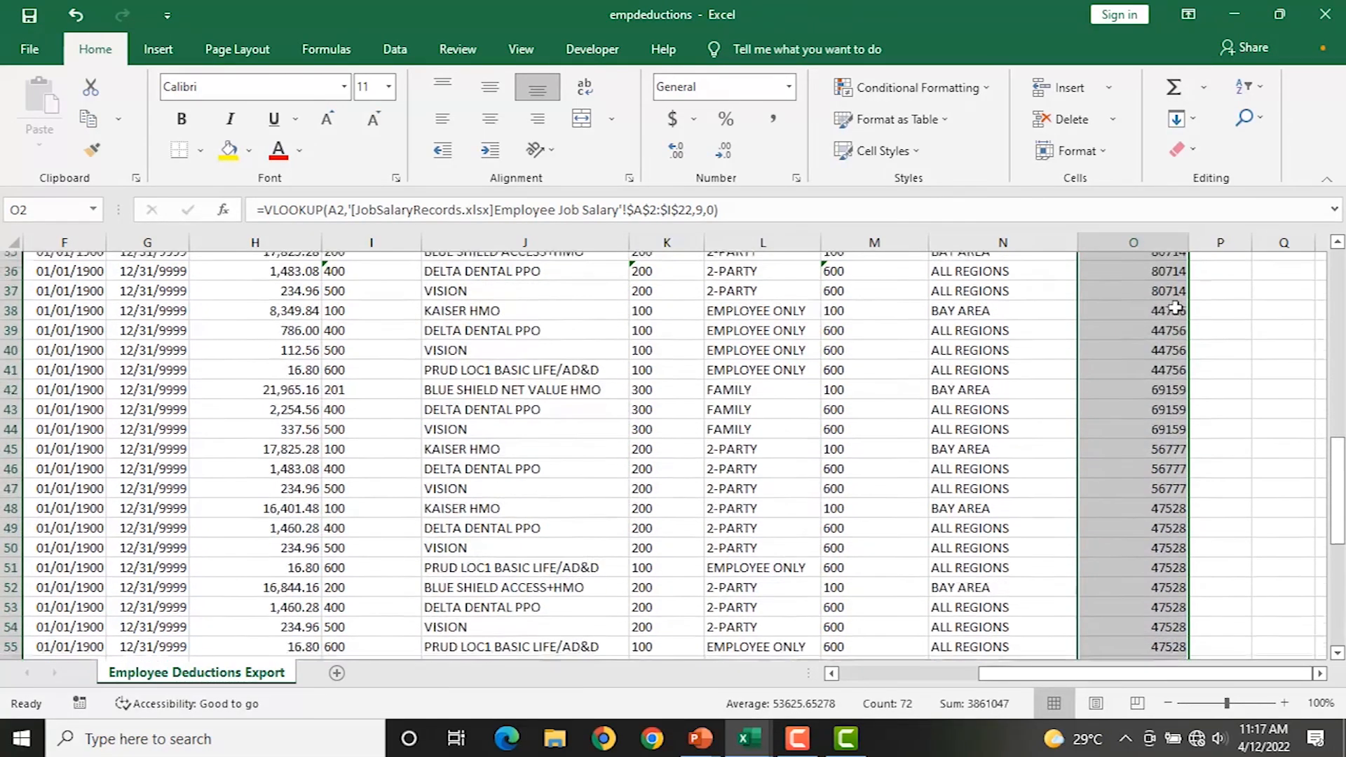
scroll(1176, 312, down, 4)
scroll(1185, 350, up, 20)
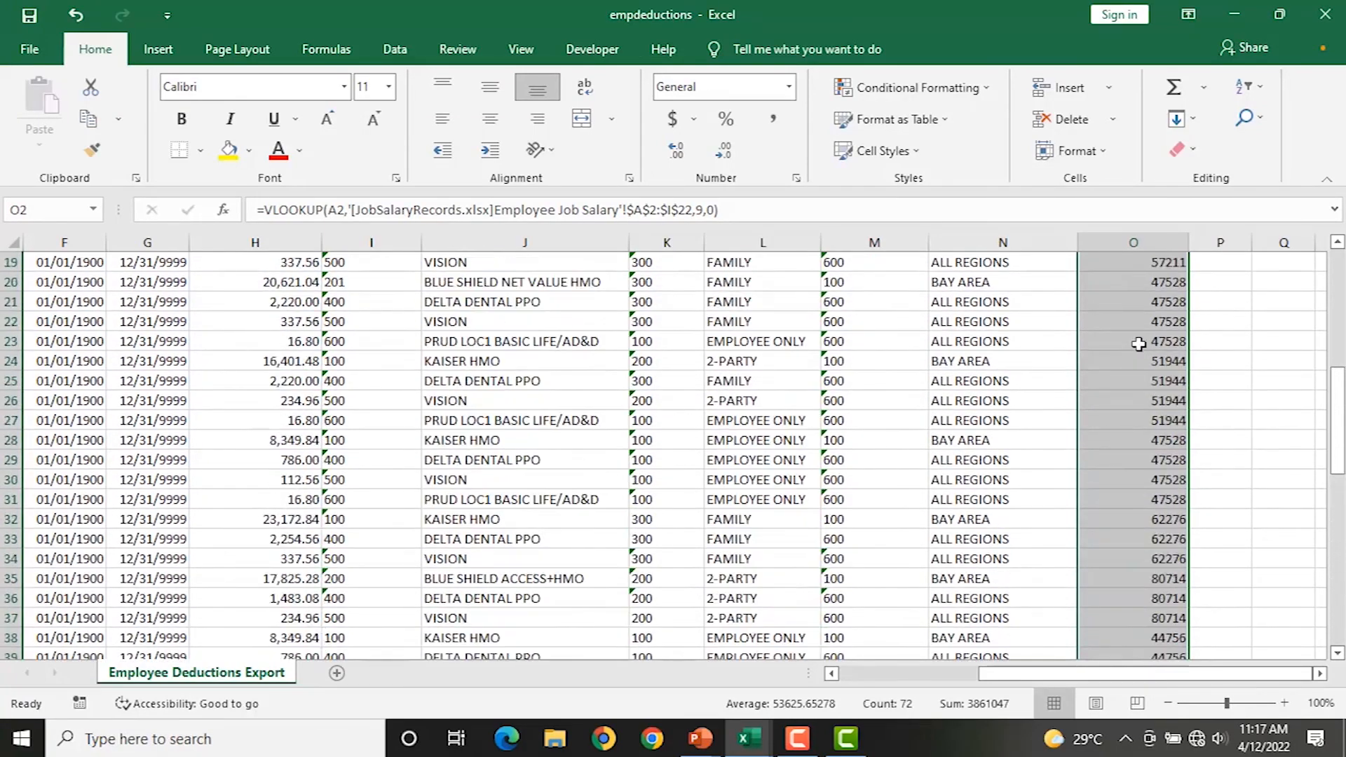
scroll(1138, 343, up, 1)
click(1129, 284)
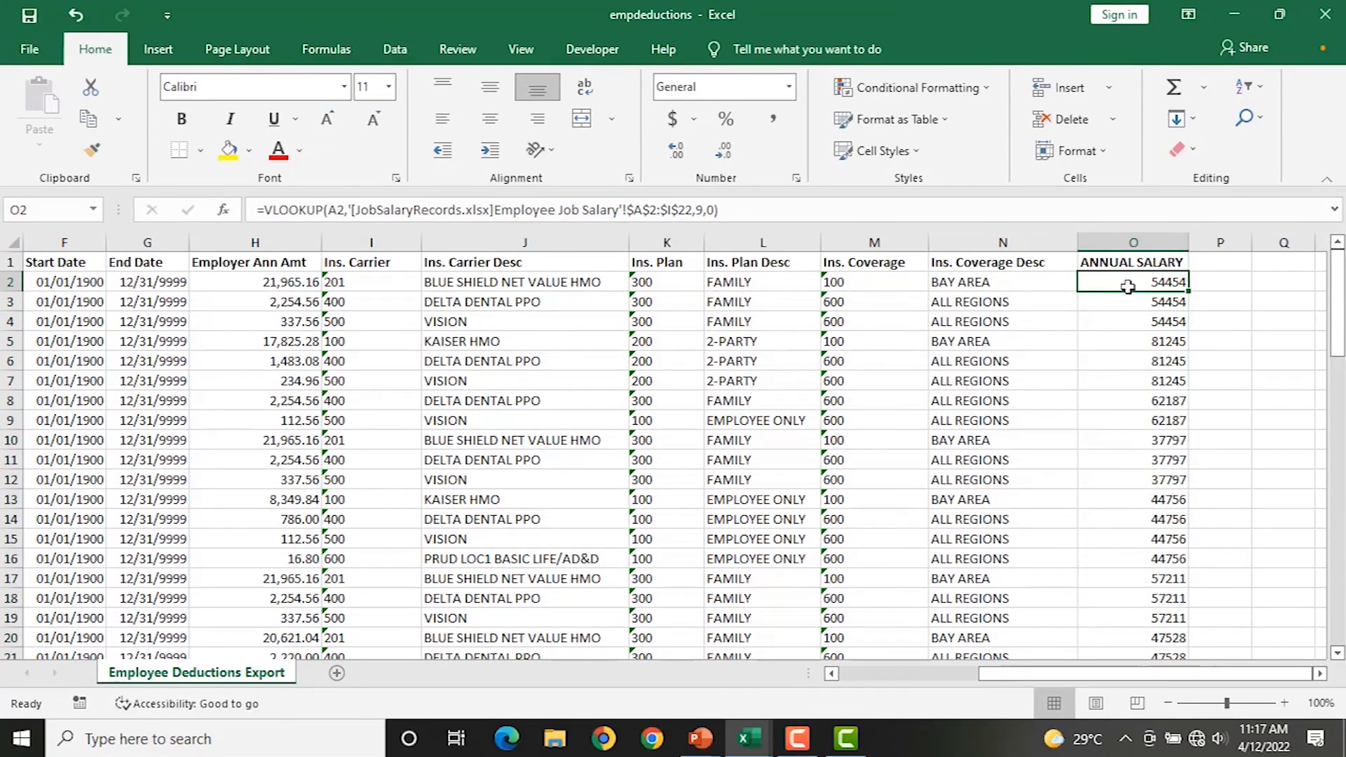
click(673, 120)
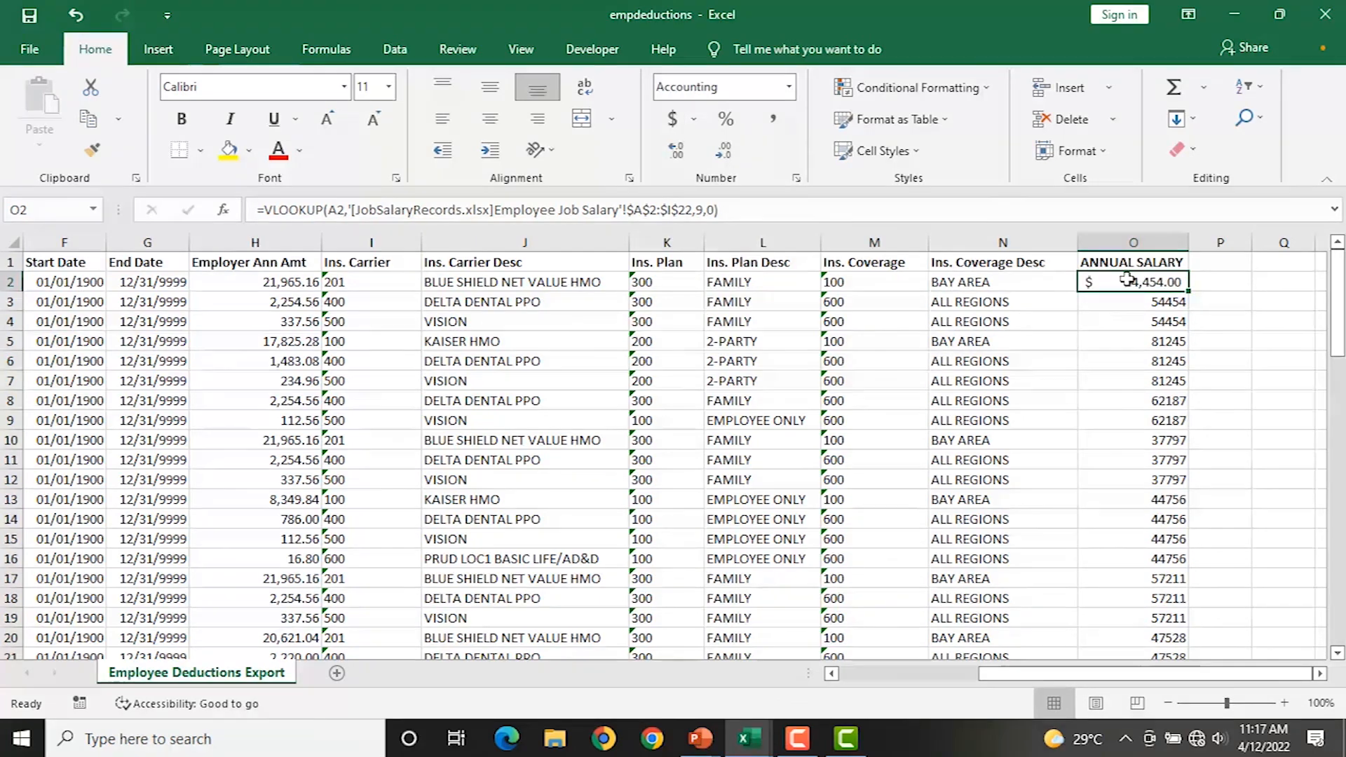
drag(1124, 283, 1150, 612)
scroll(1122, 498, up, 13)
scroll(1128, 489, up, 5)
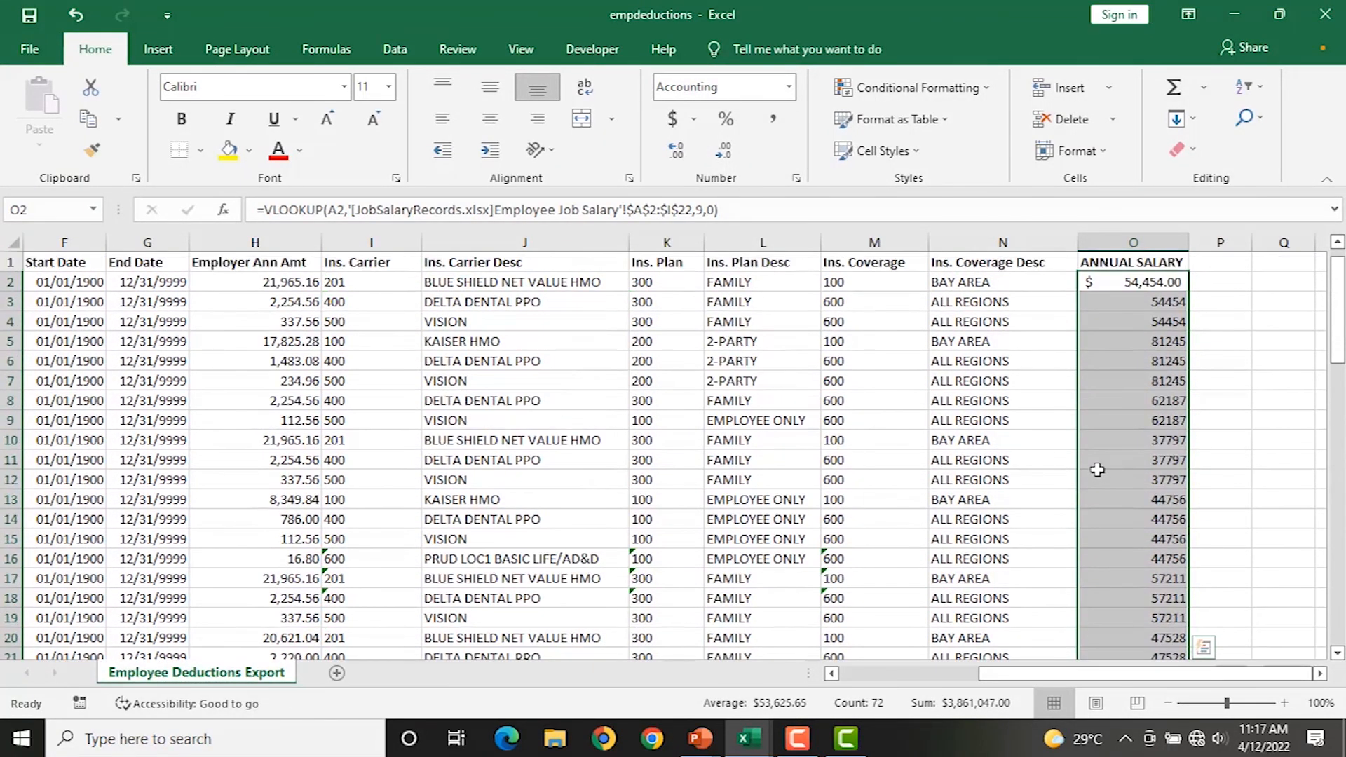
click(673, 120)
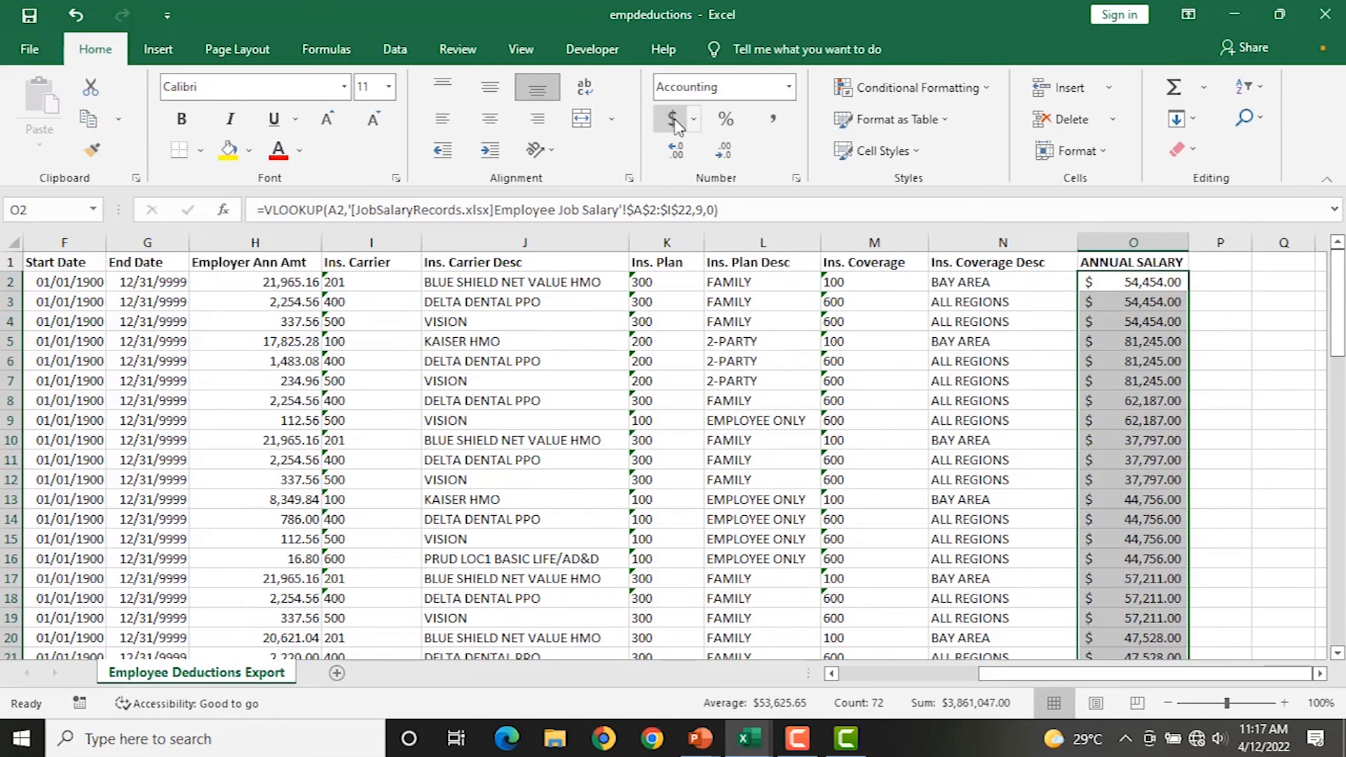
click(1155, 286)
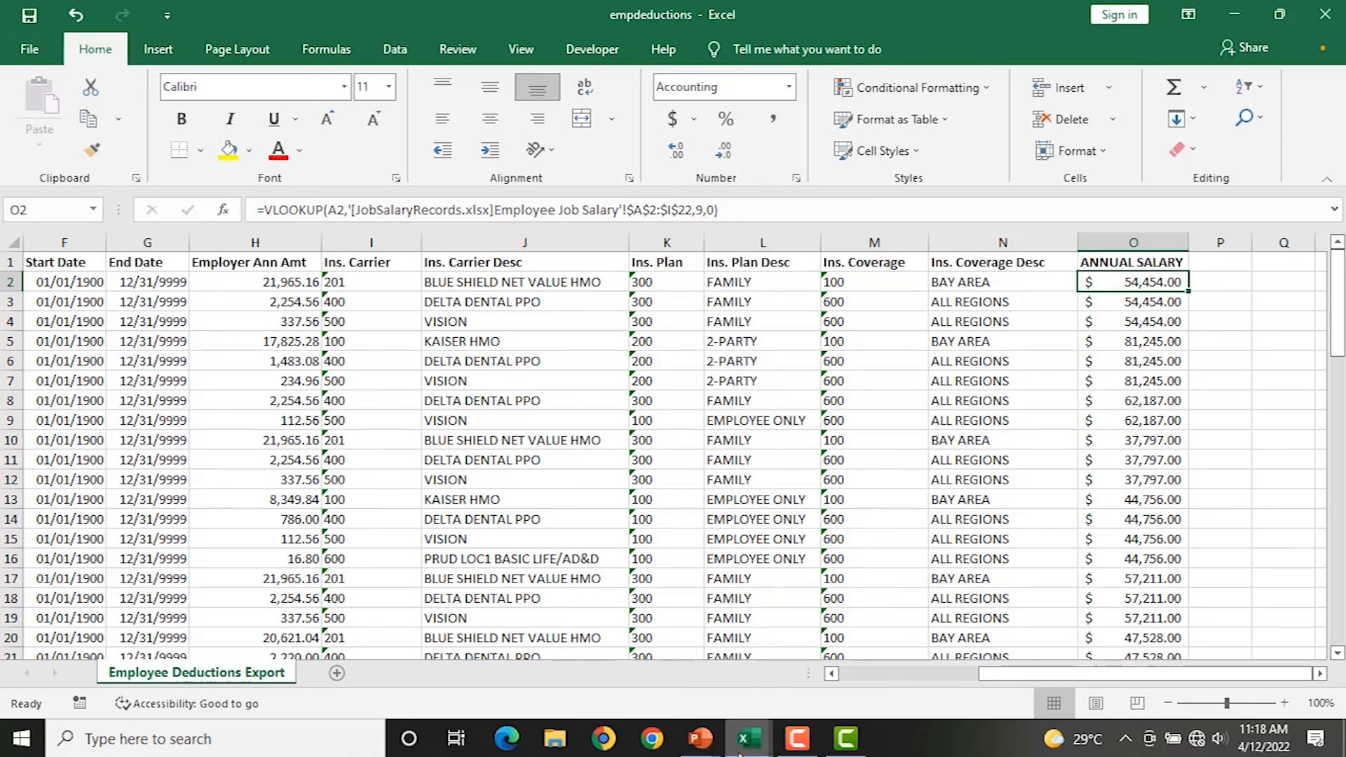
Switch to the VLOOKUP workbook's 'pivot table' sheet and select a cell in the orders data.
mouse_move(752, 748)
click(576, 666)
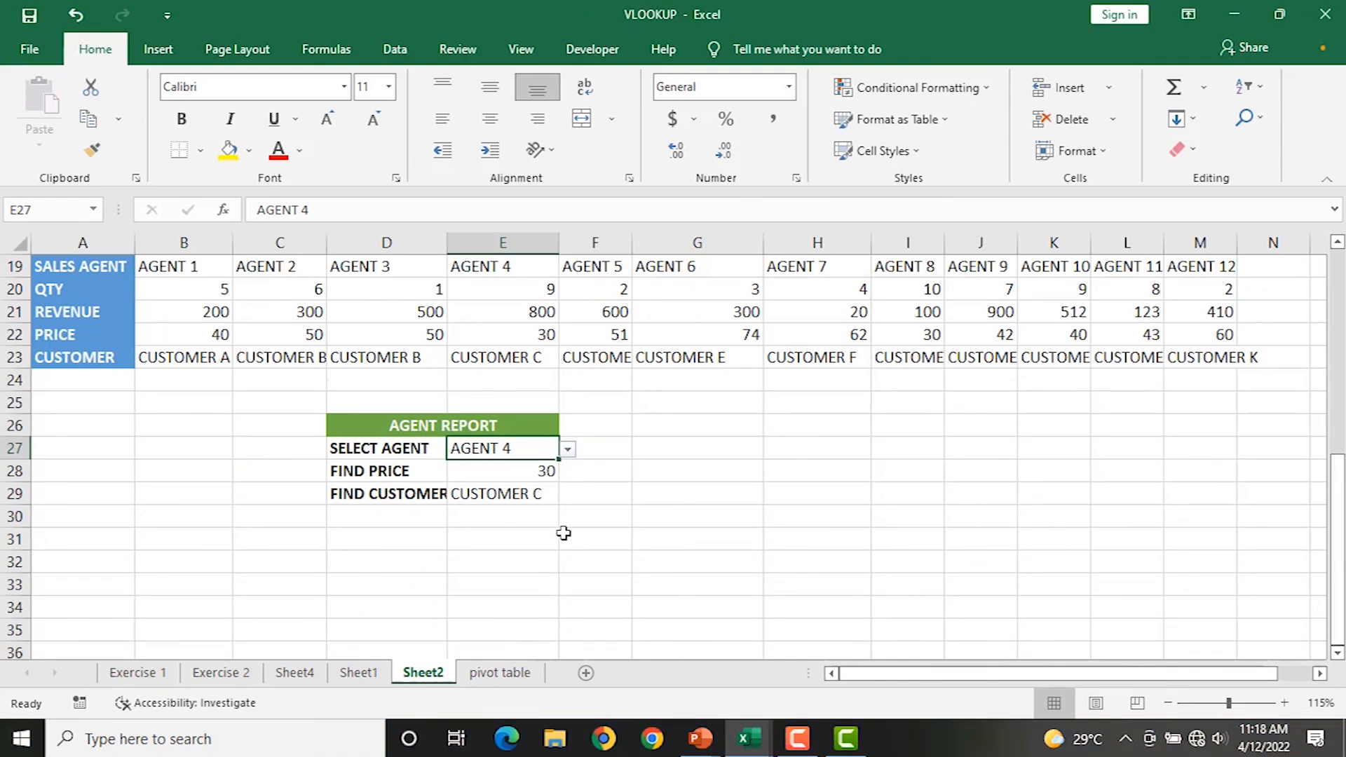
click(500, 674)
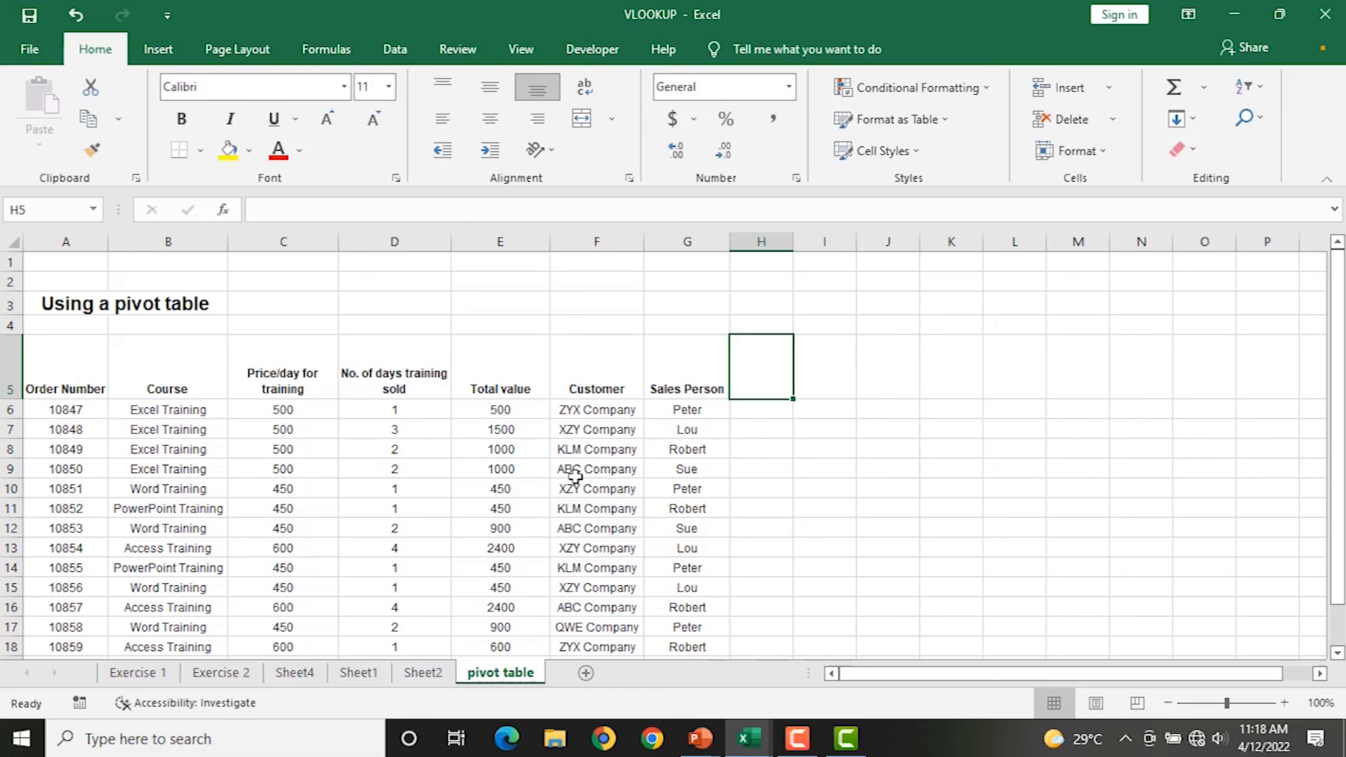
scroll(495, 482, down, 2)
scroll(495, 483, up, 2)
scroll(356, 469, down, 1)
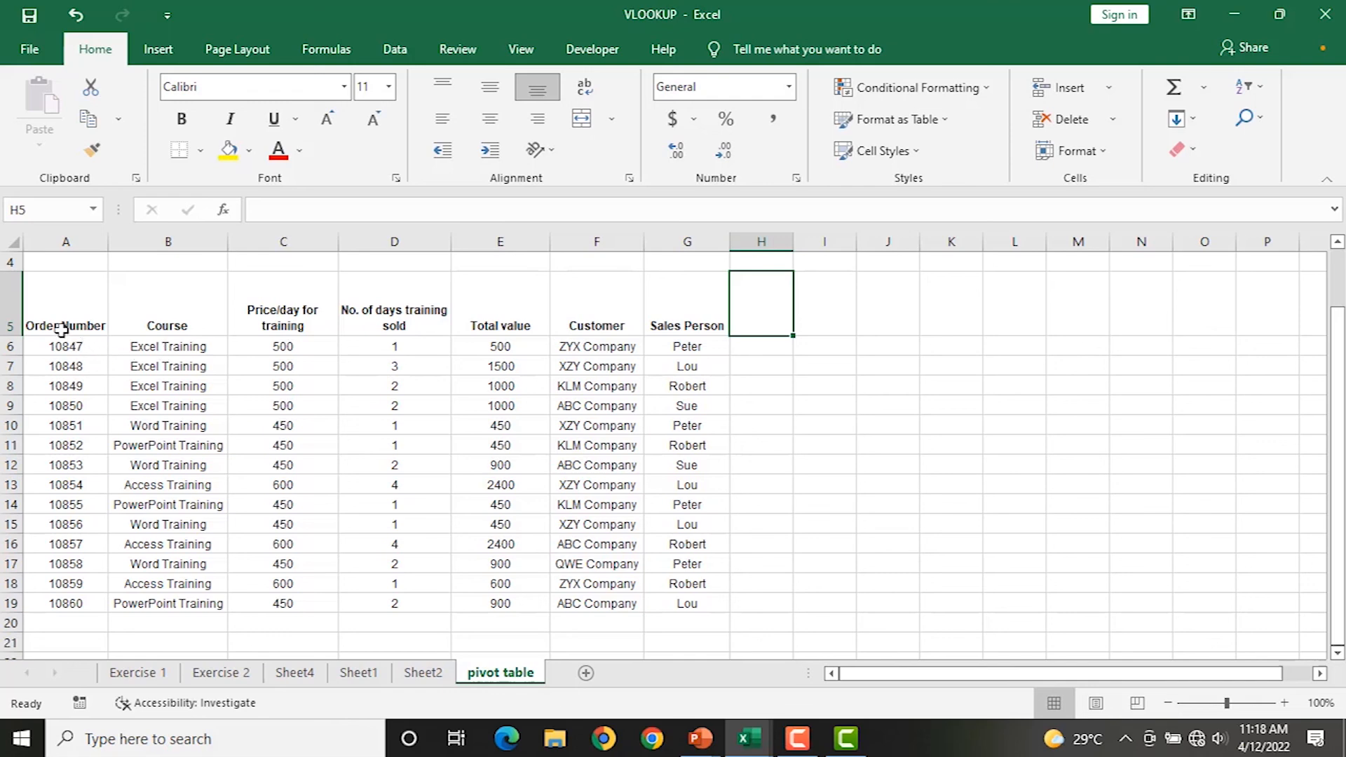
click(298, 321)
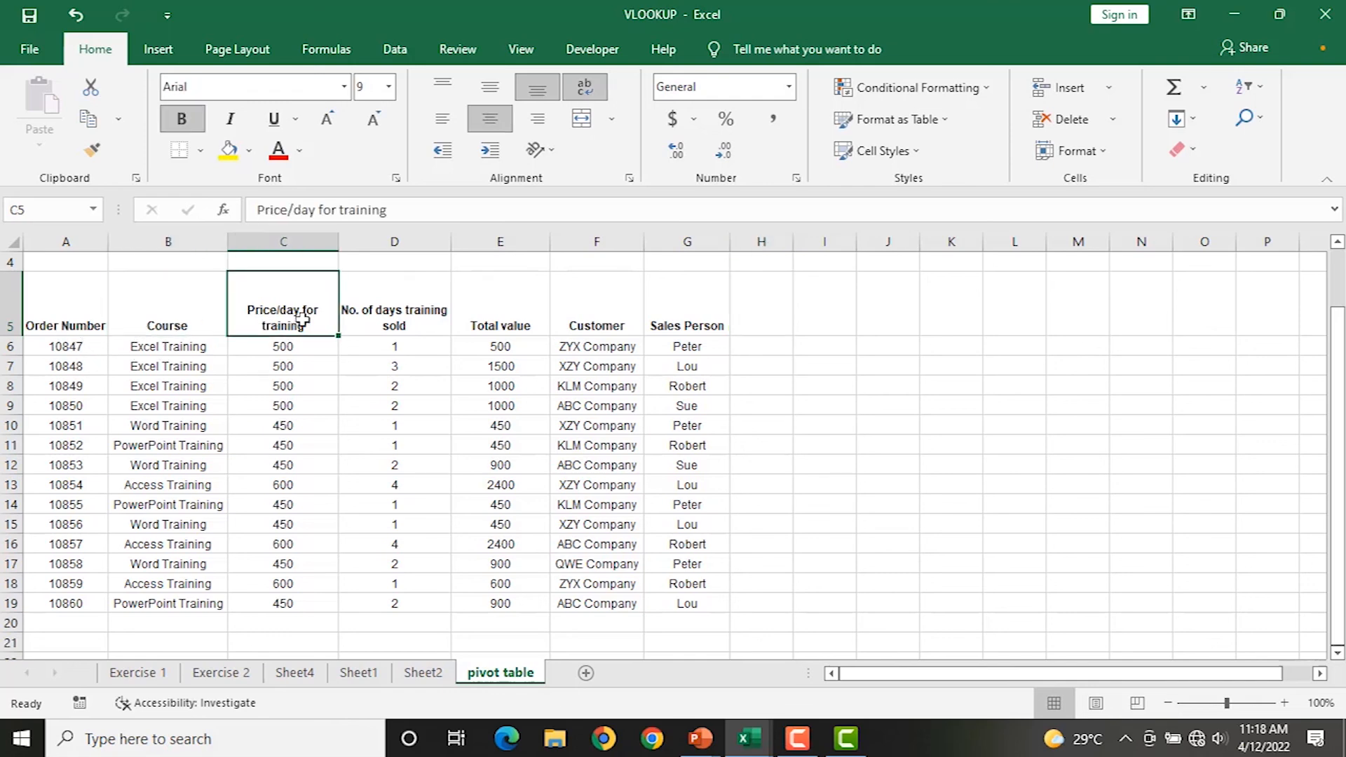
click(406, 320)
click(558, 323)
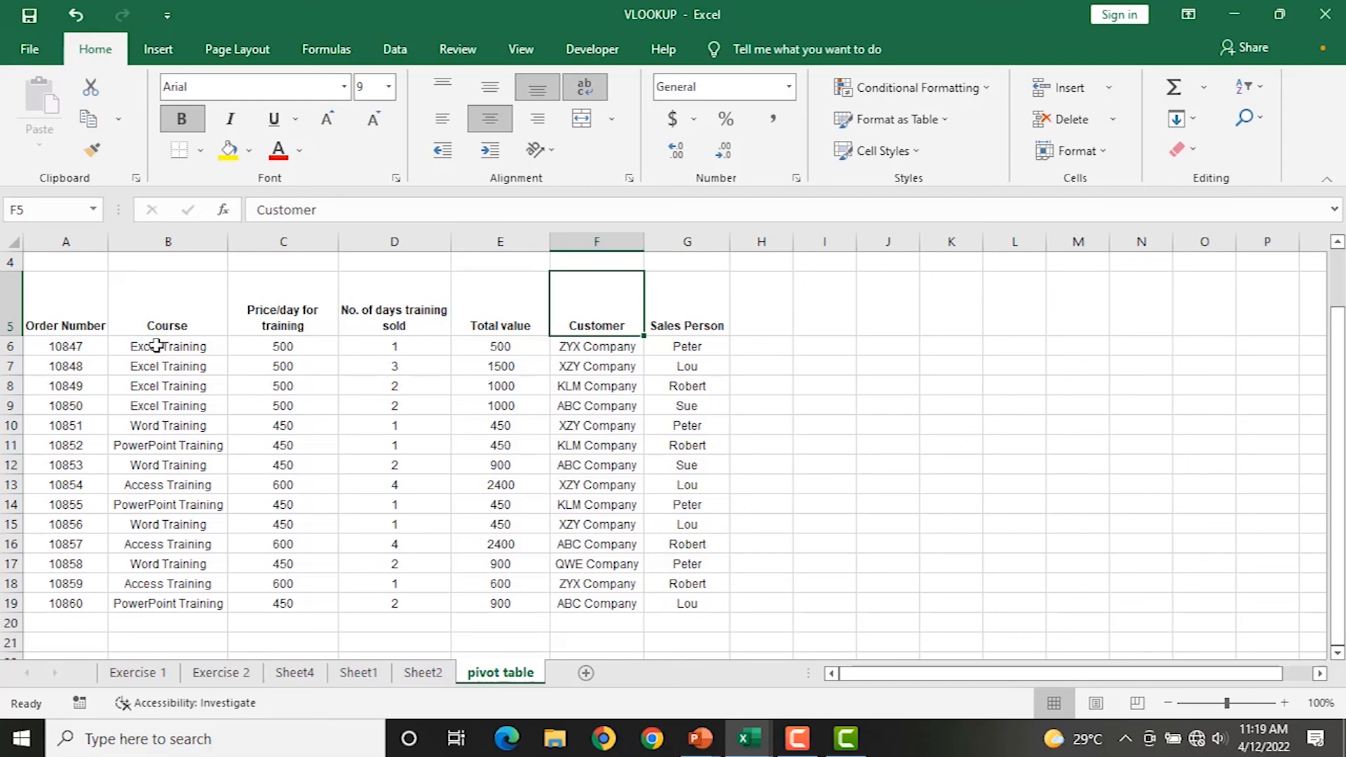
drag(156, 351, 168, 604)
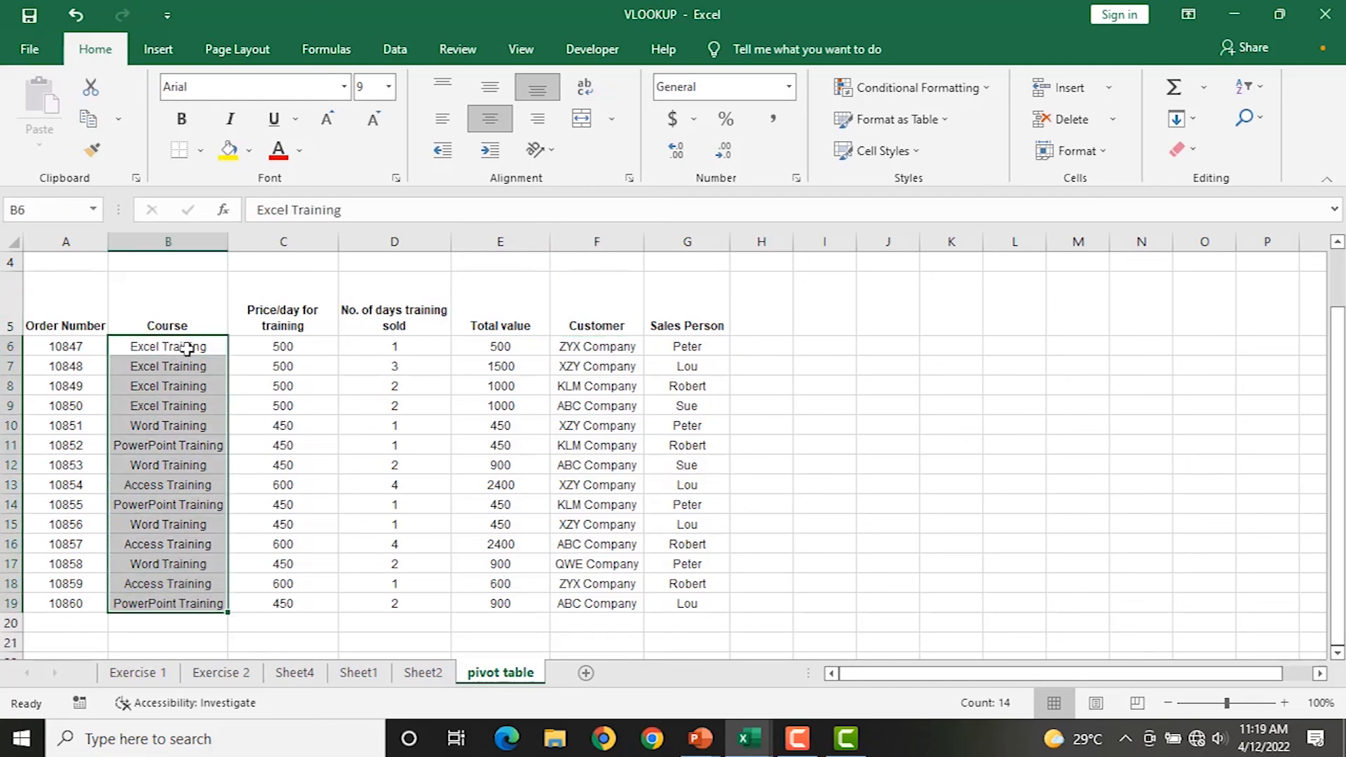
click(279, 353)
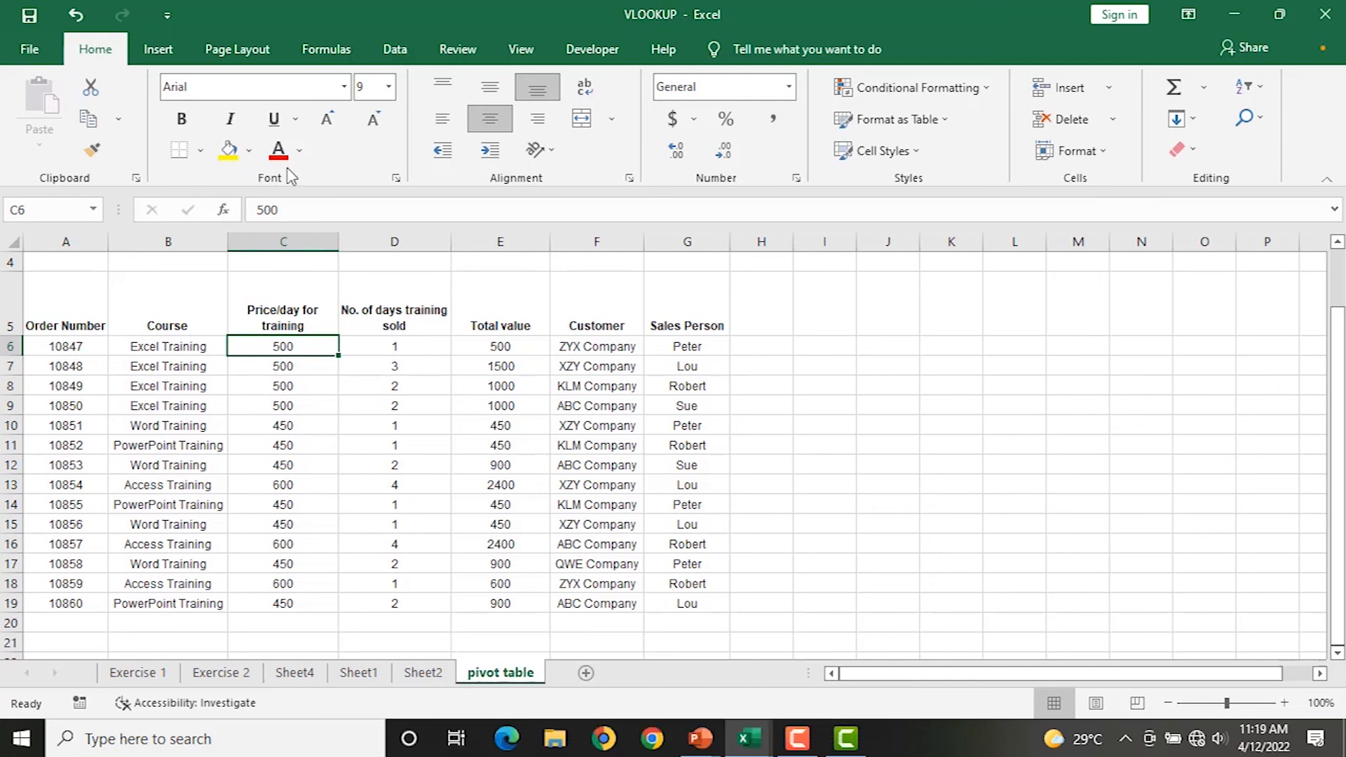
Insert a PivotTable from 'pivot table'!$A$5:$G$19 on a new worksheet, Sheet5.
click(166, 59)
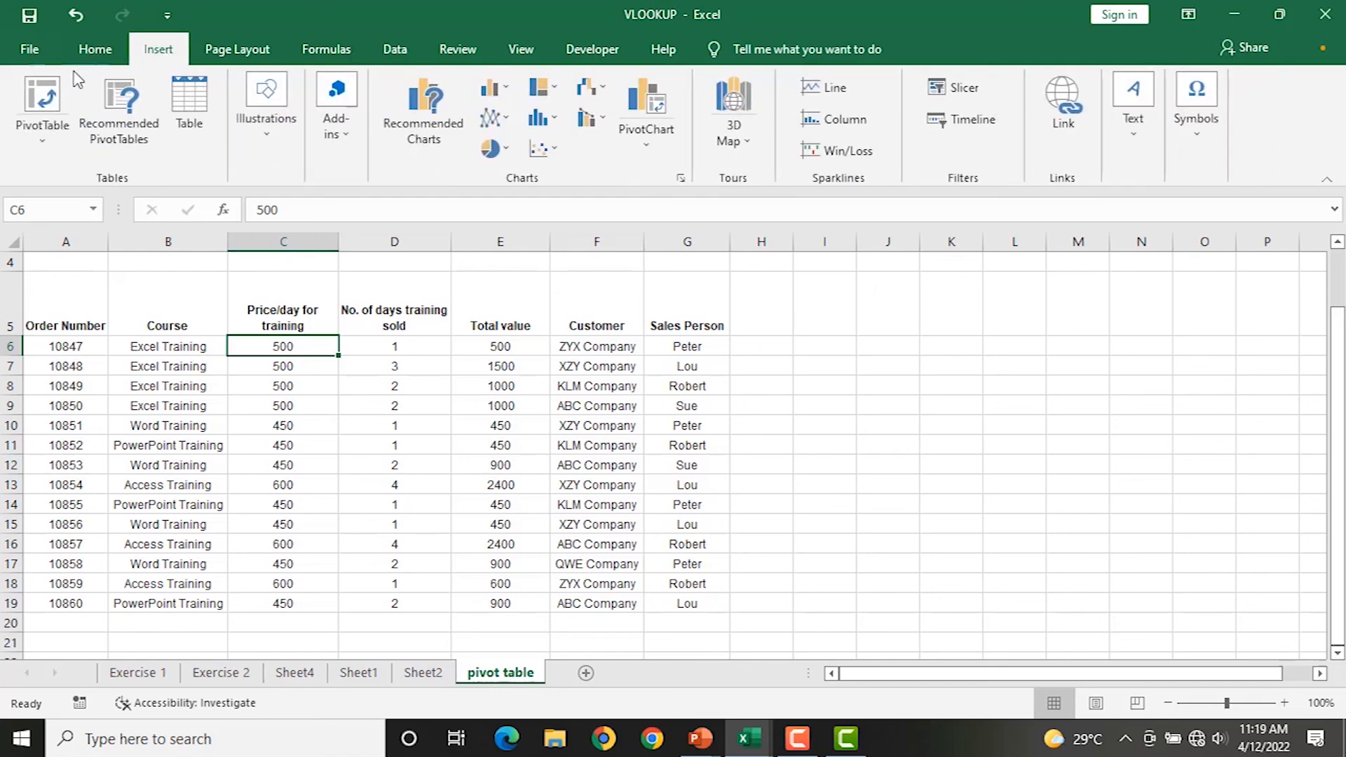
click(43, 98)
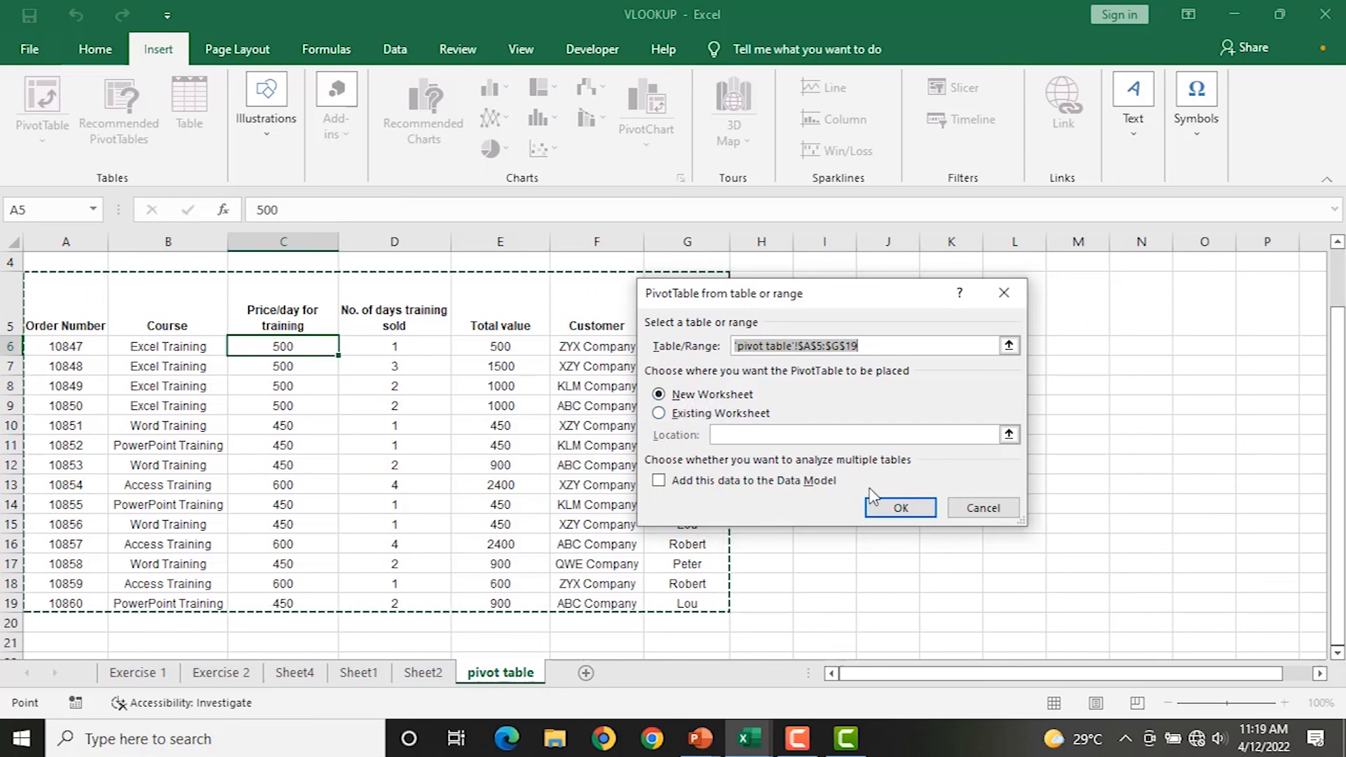
click(897, 508)
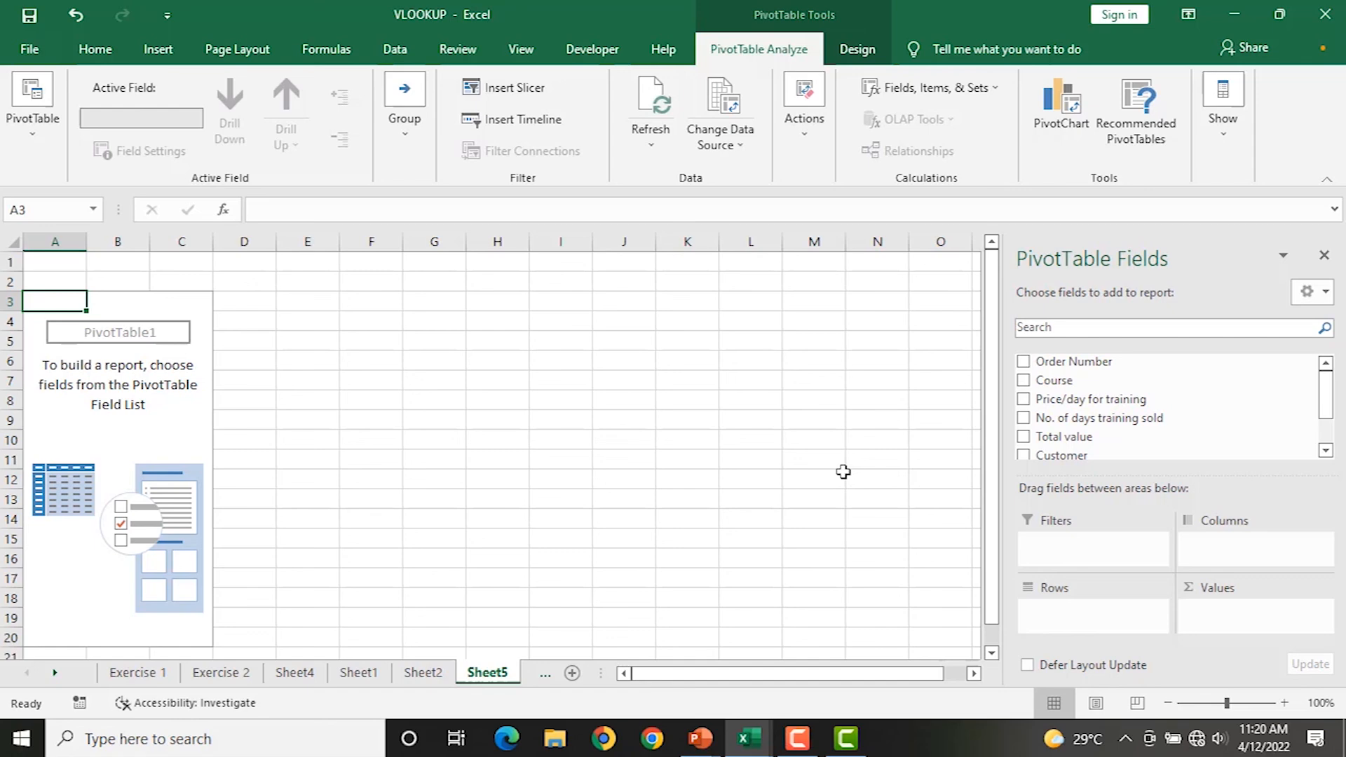
Place the Course field in the pivot table's Rows area.
click(1024, 381)
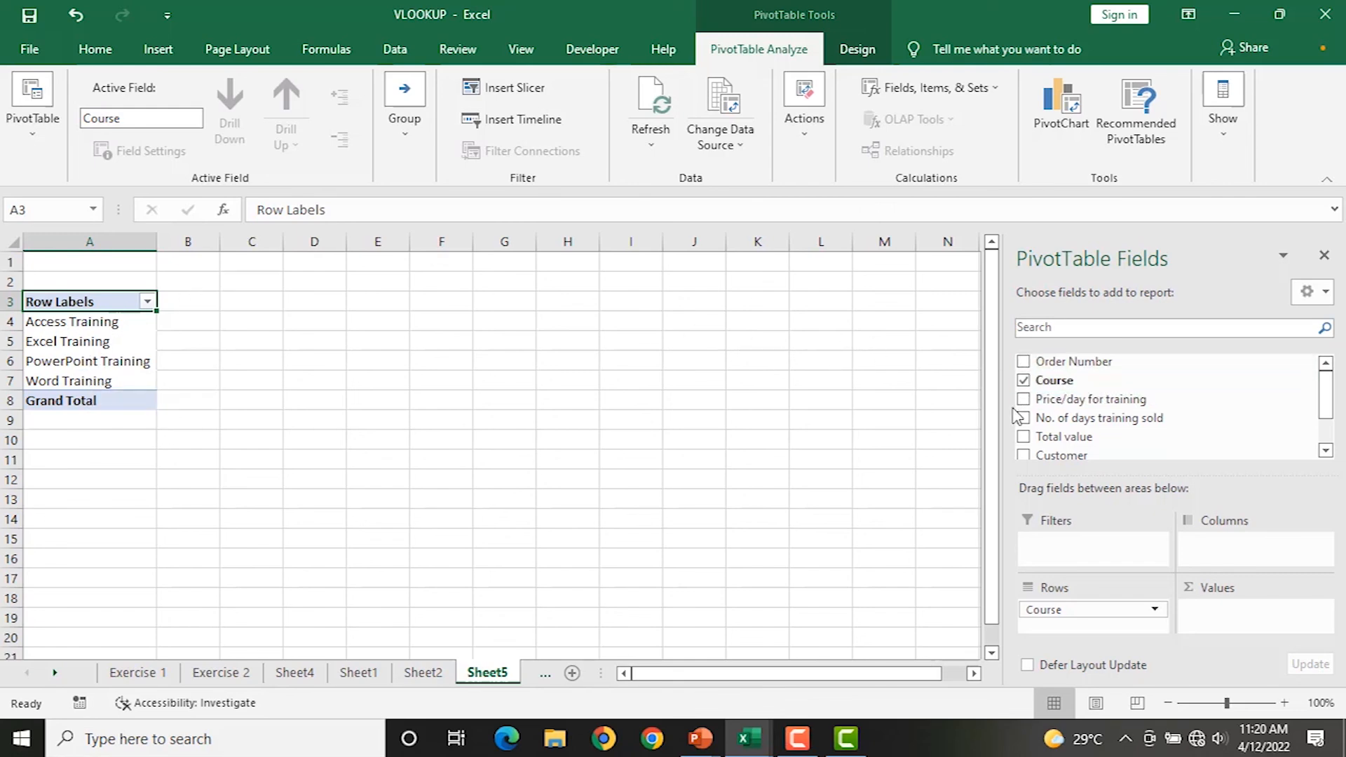
click(1023, 381)
drag(1062, 382, 1081, 616)
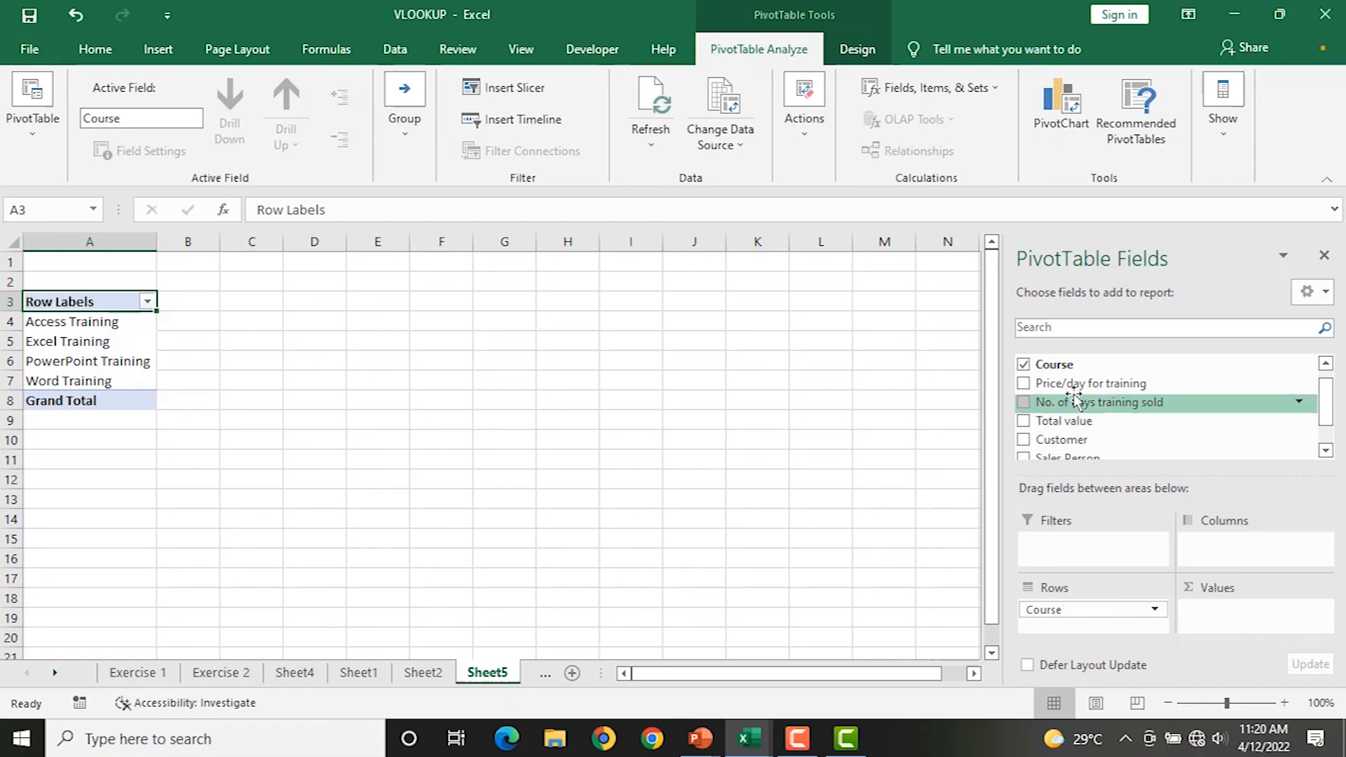
Add Price/day for training to Values as a sum, totalling 6950.
click(426, 673)
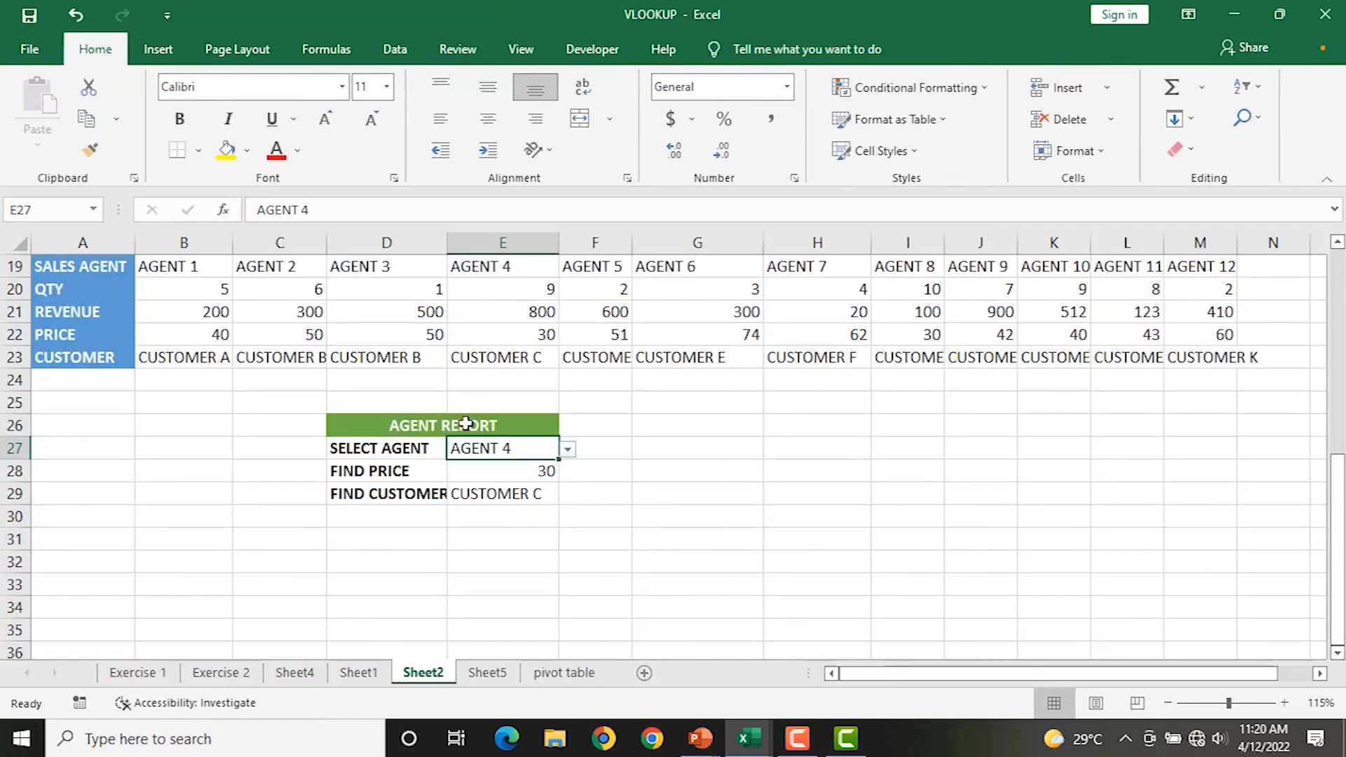
click(485, 674)
click(562, 673)
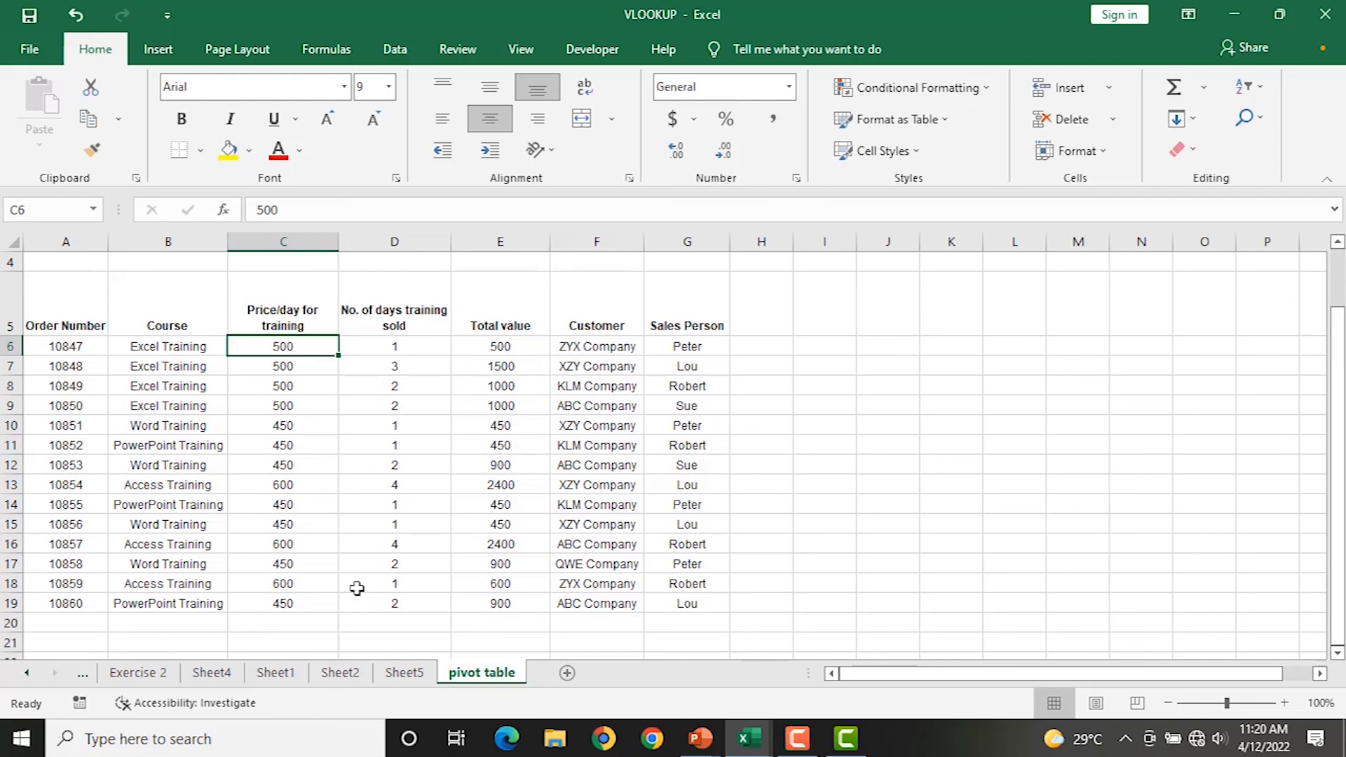
click(404, 673)
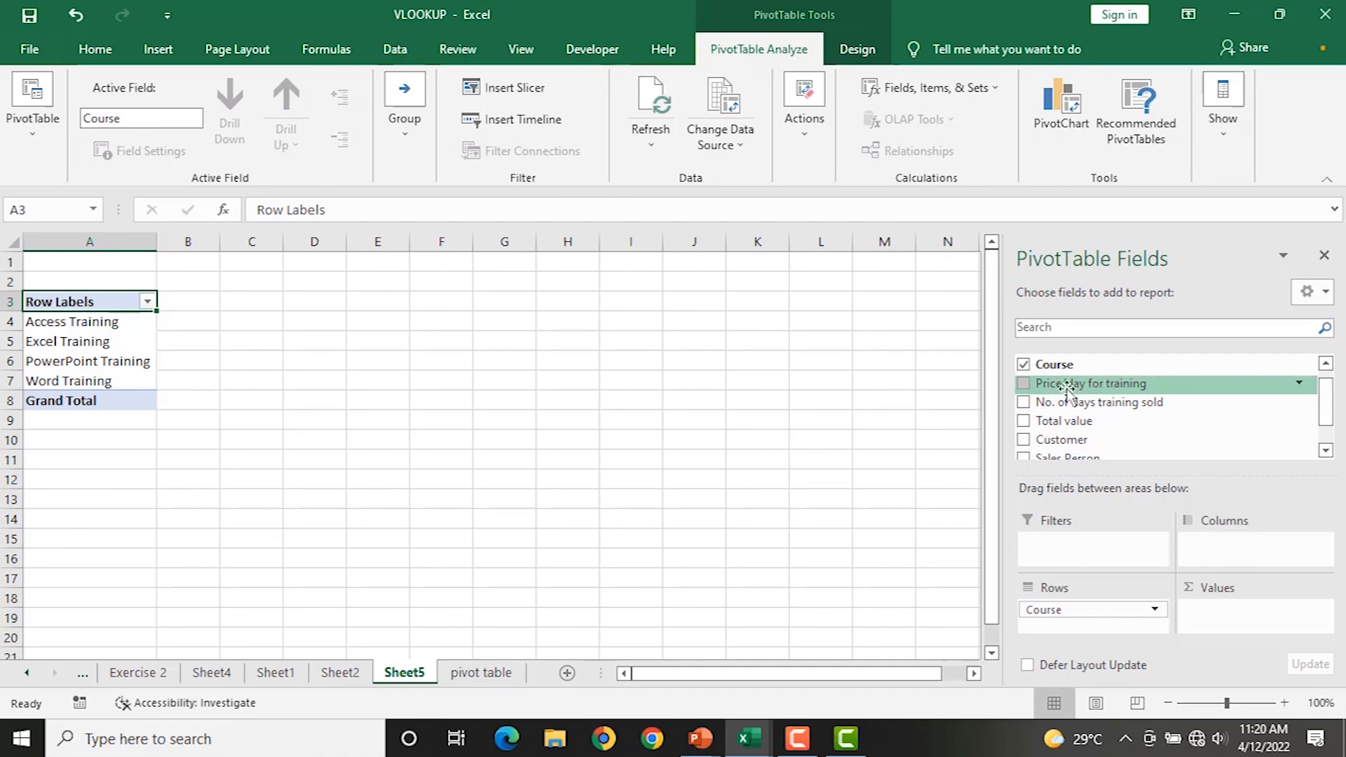
drag(1037, 386, 1253, 615)
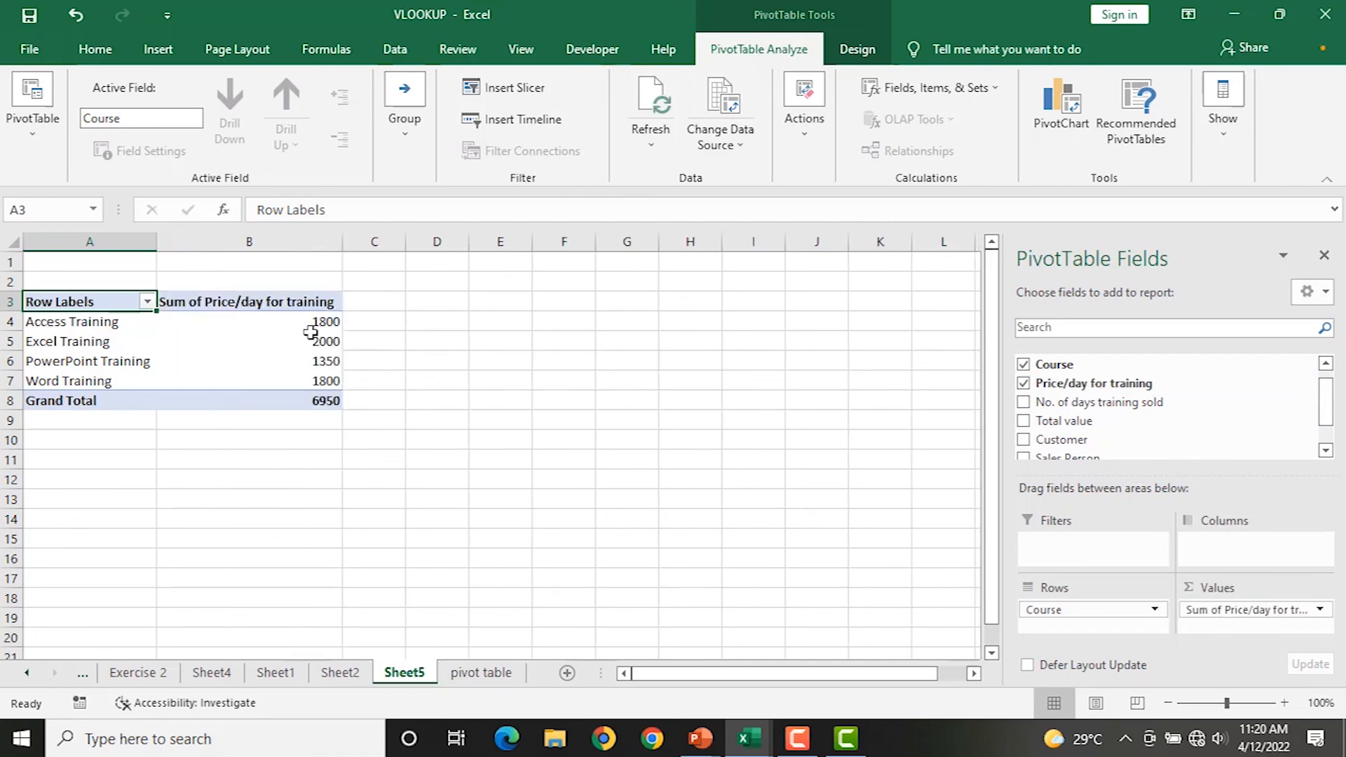
Review each course's price total, from Access Training to PowerPoint Training.
mouse_move(310, 332)
click(91, 326)
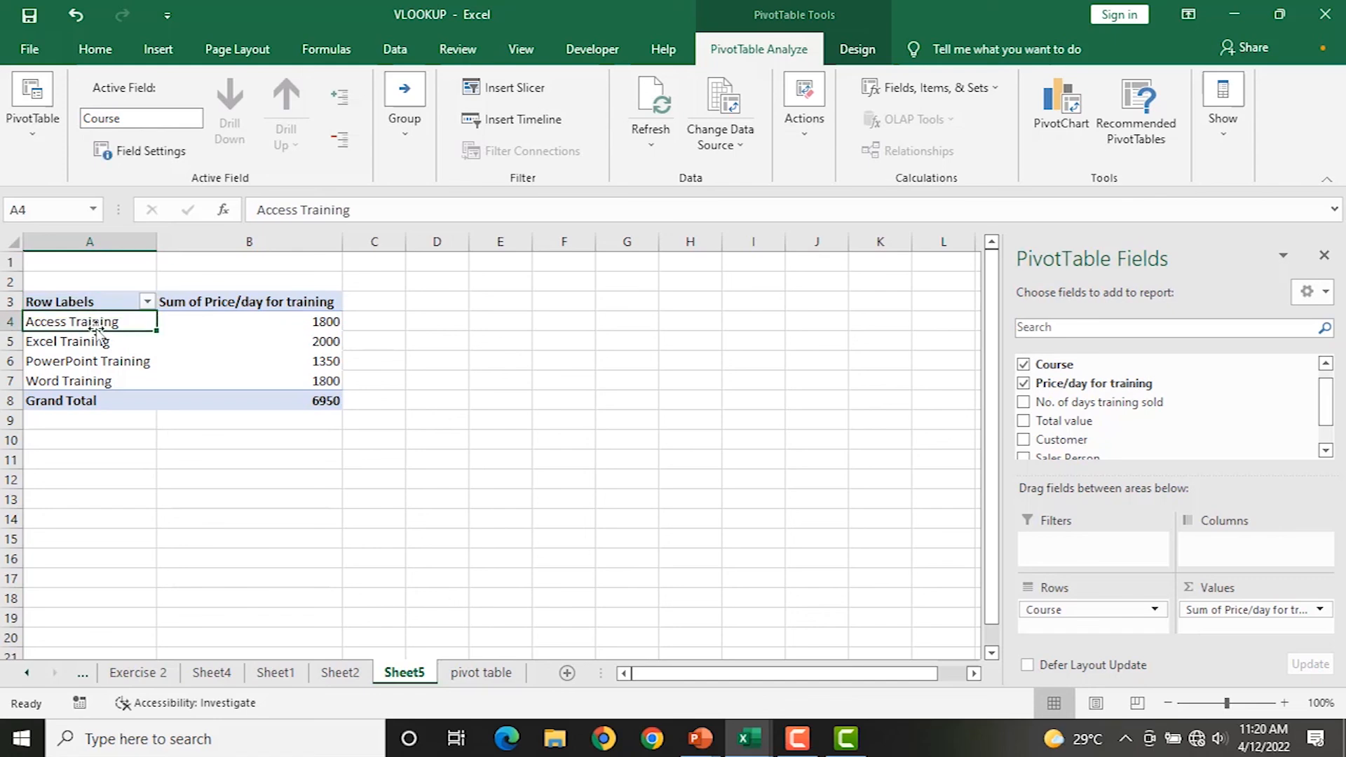
click(242, 322)
click(94, 346)
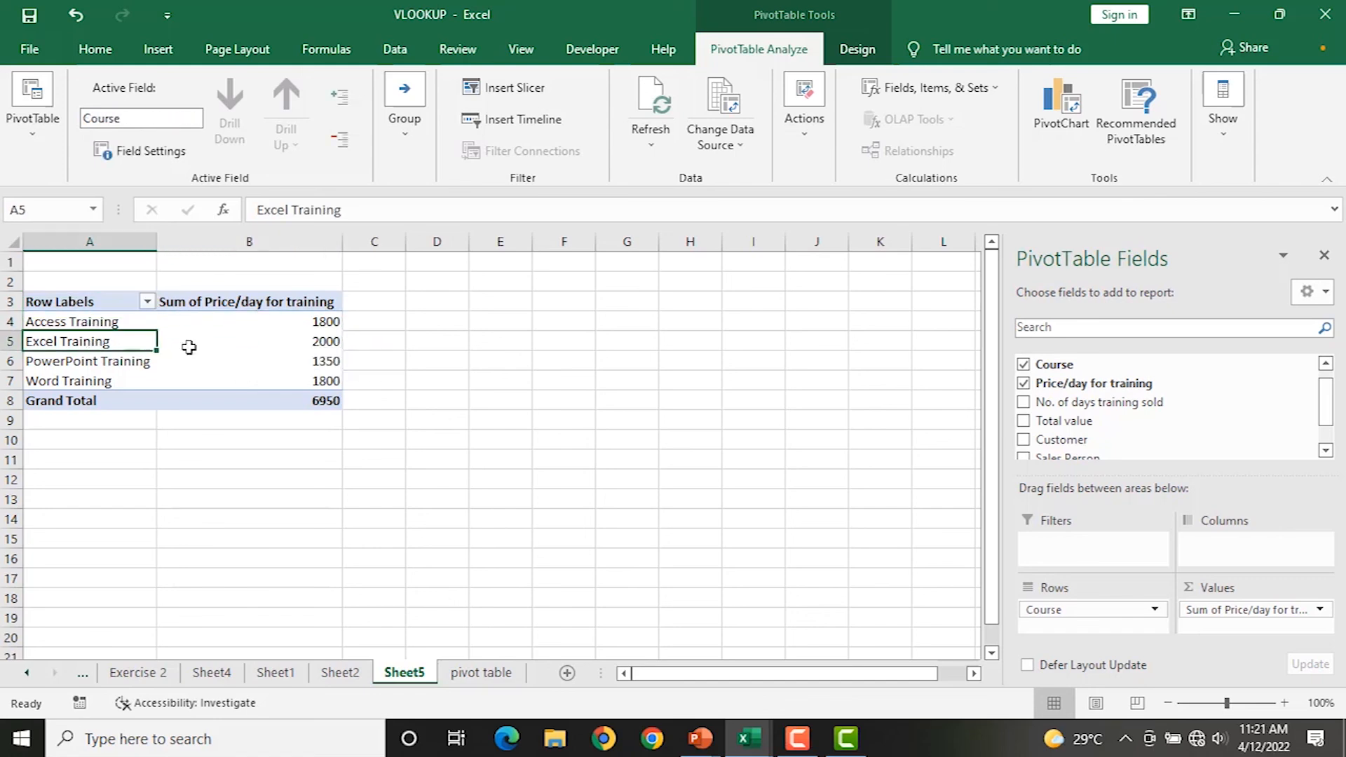
click(239, 341)
click(94, 363)
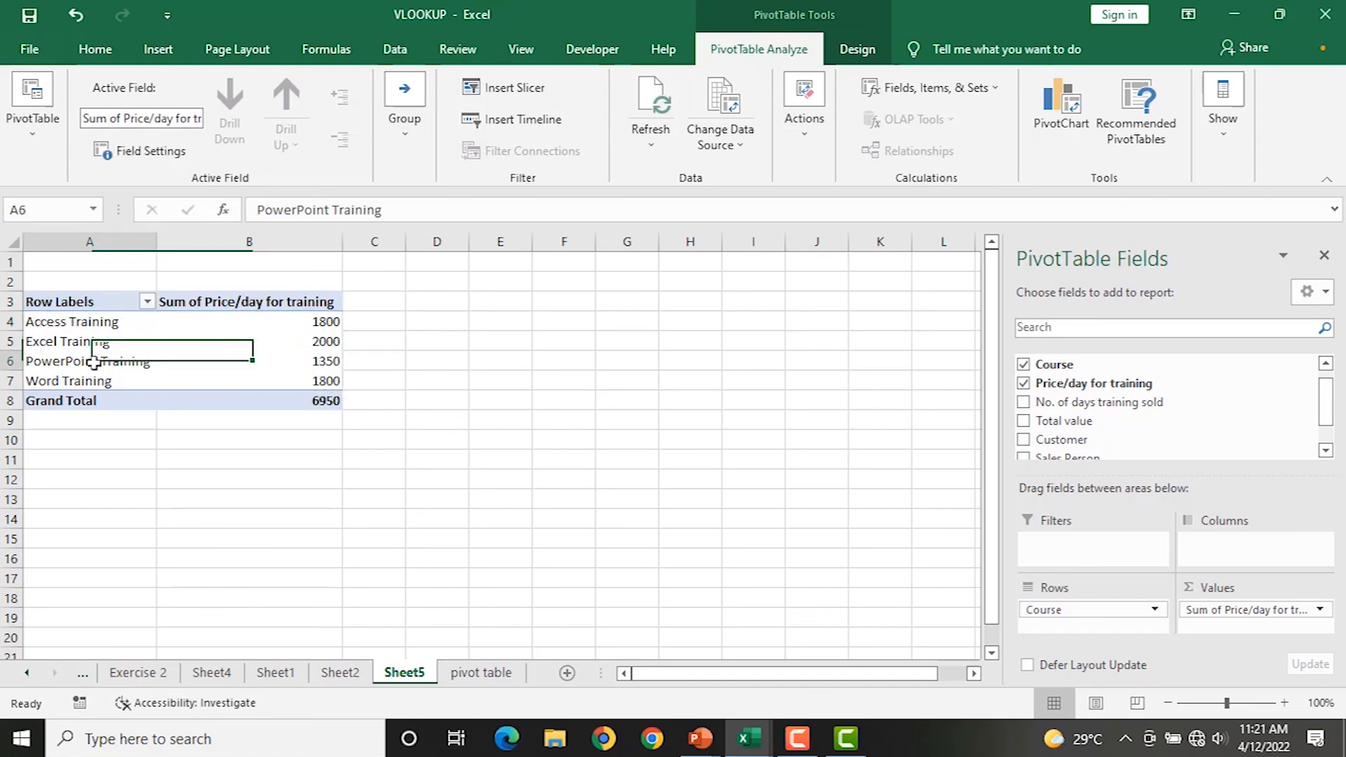
click(225, 360)
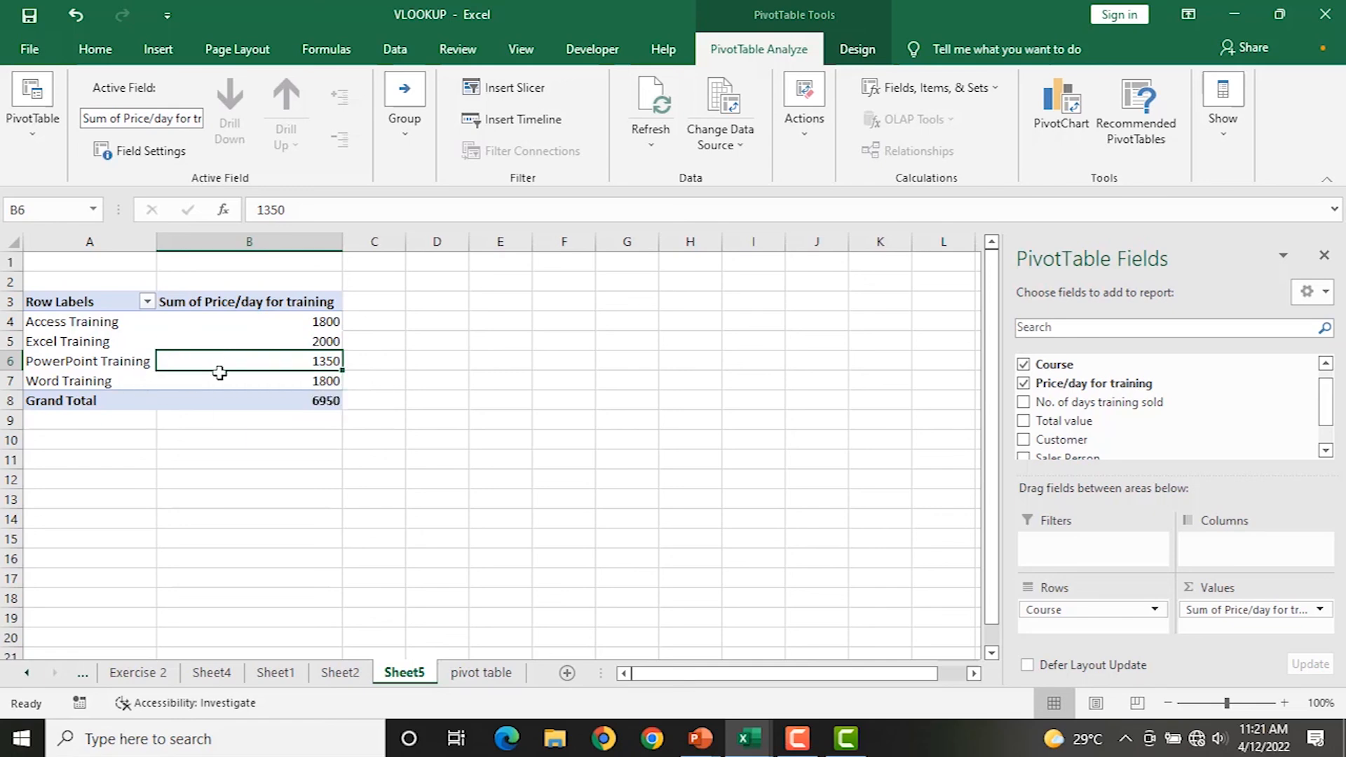
Add Total value to Values as a second sum, with grand total 13900.
click(465, 674)
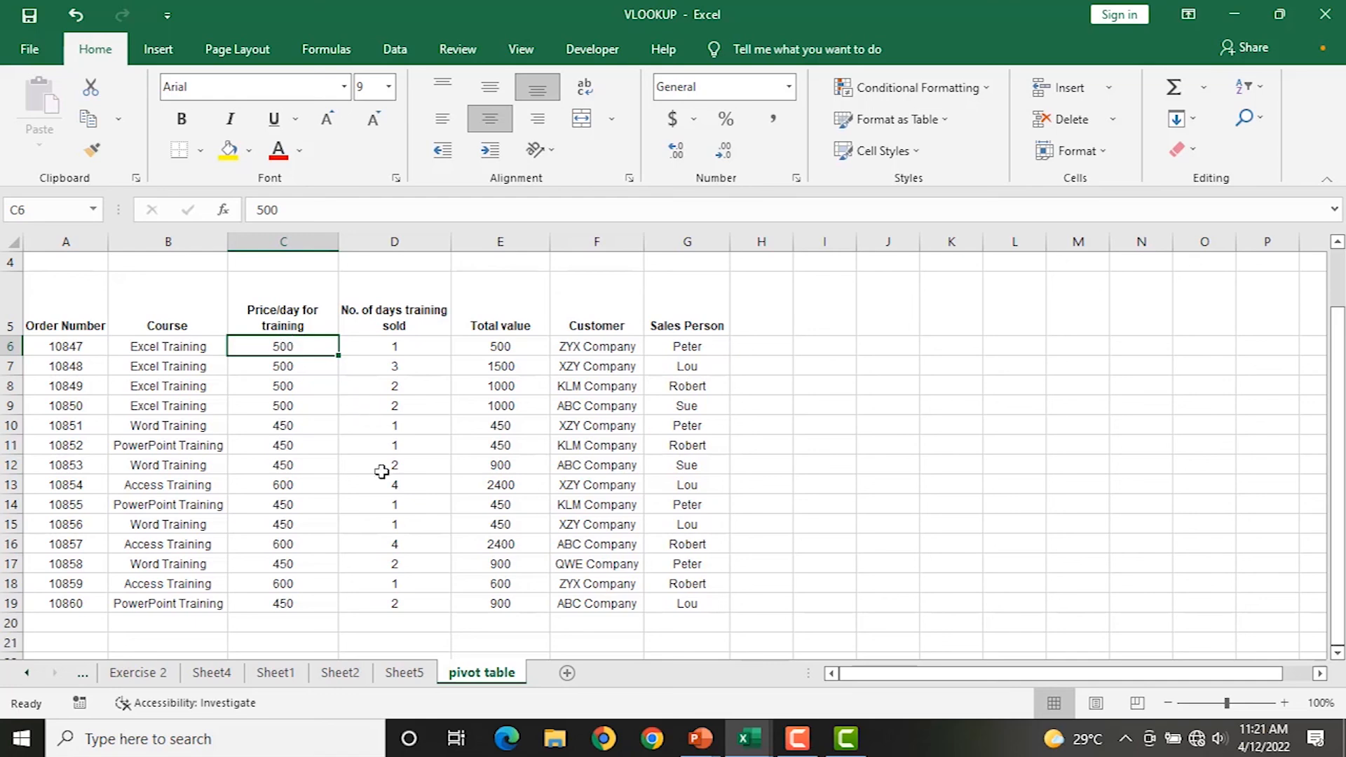
click(404, 672)
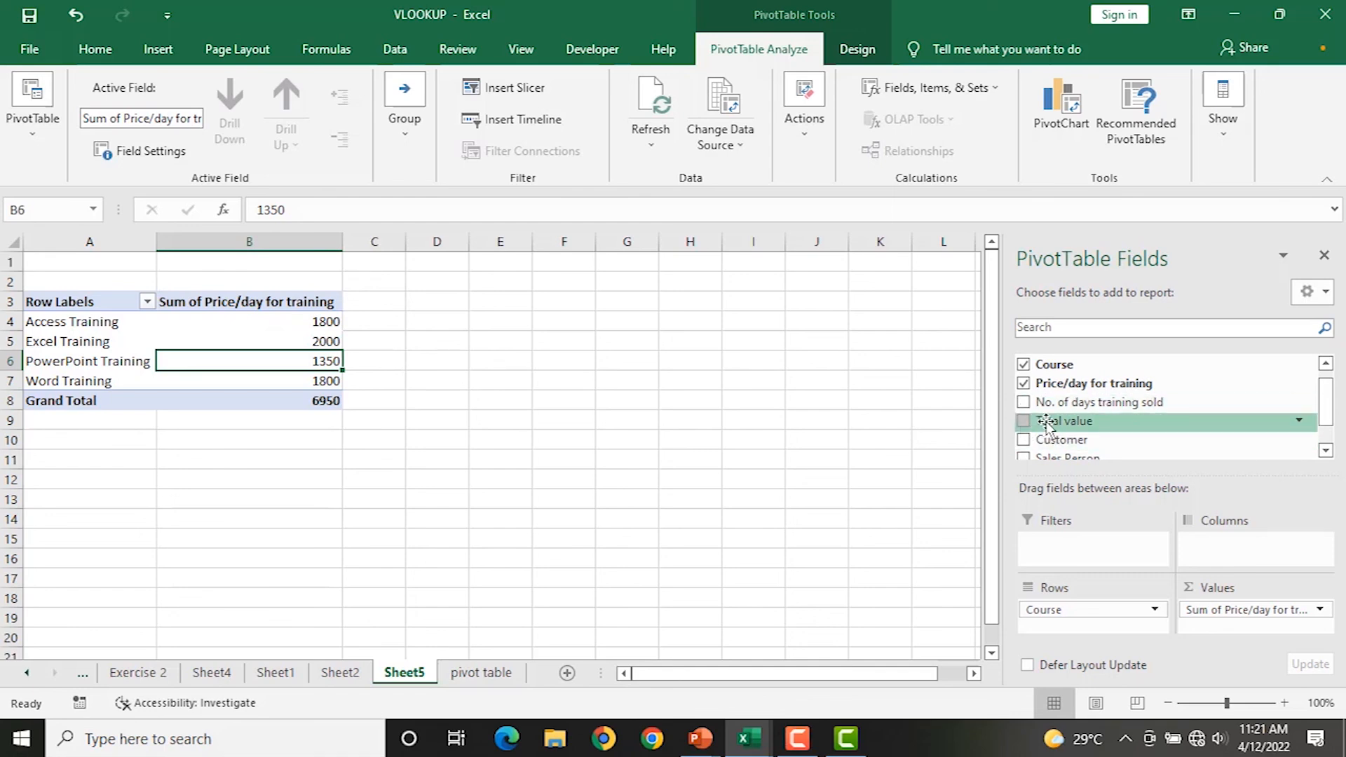
mouse_move(1049, 424)
mouse_down()
mouse_move(1049, 457)
mouse_move(1190, 535)
mouse_move(1223, 636)
mouse_up()
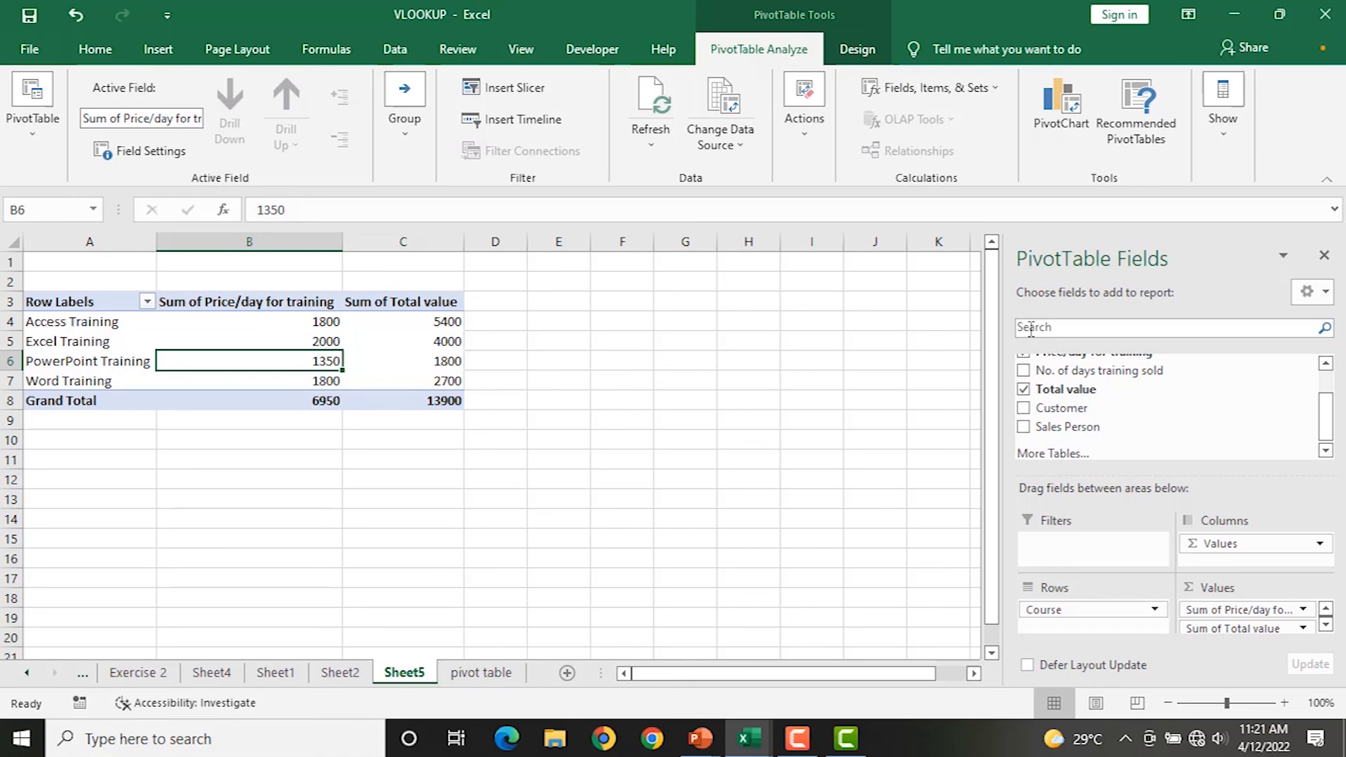
scroll(1083, 399, up, 2)
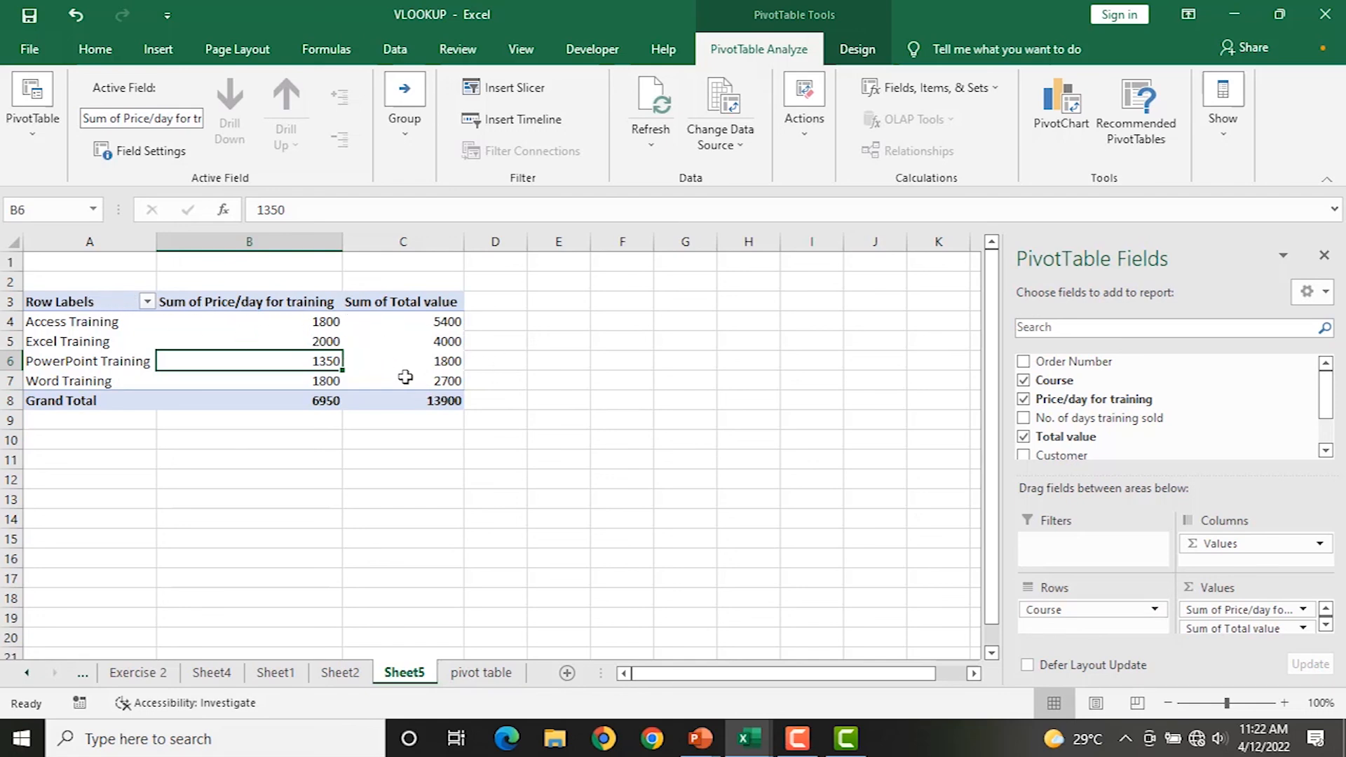
mouse_move(405, 376)
Insert a Clustered Column PivotChart and position it right of the pivot table.
click(173, 56)
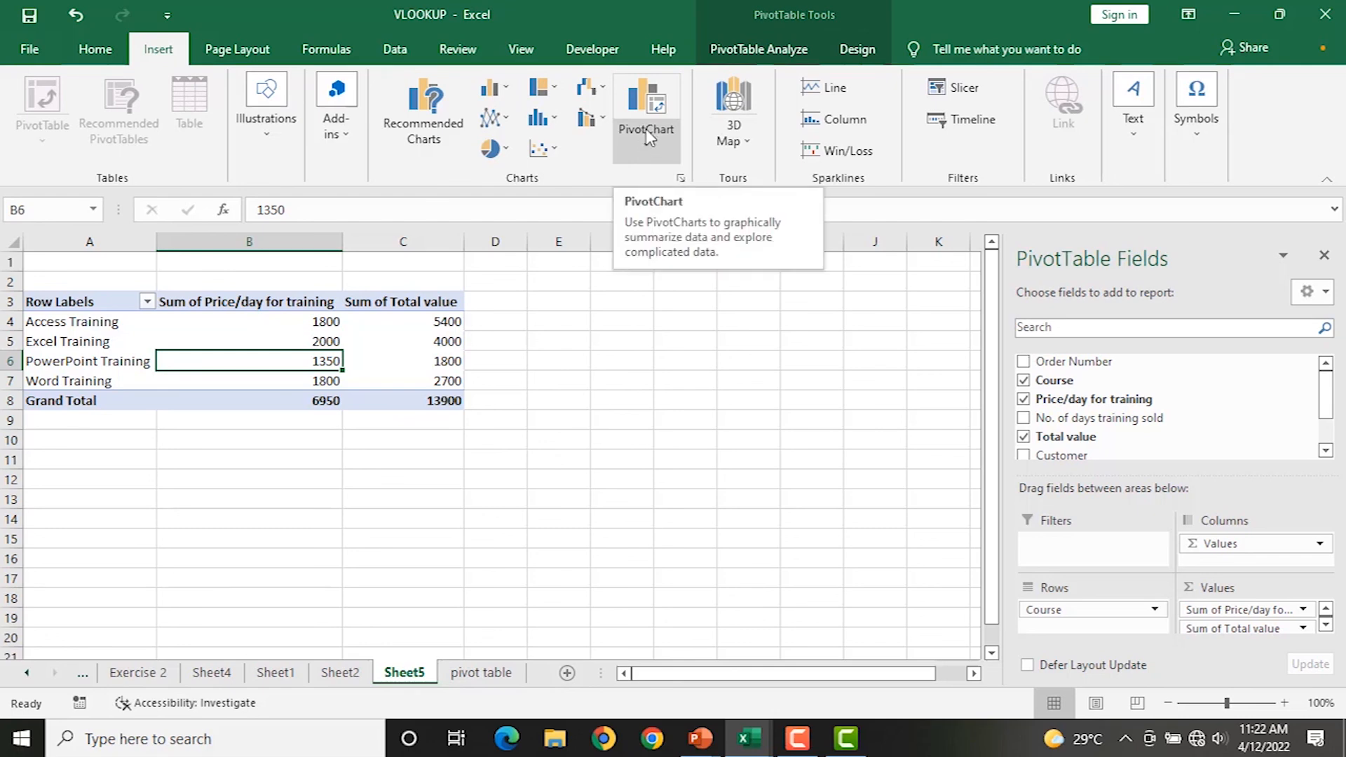
click(642, 146)
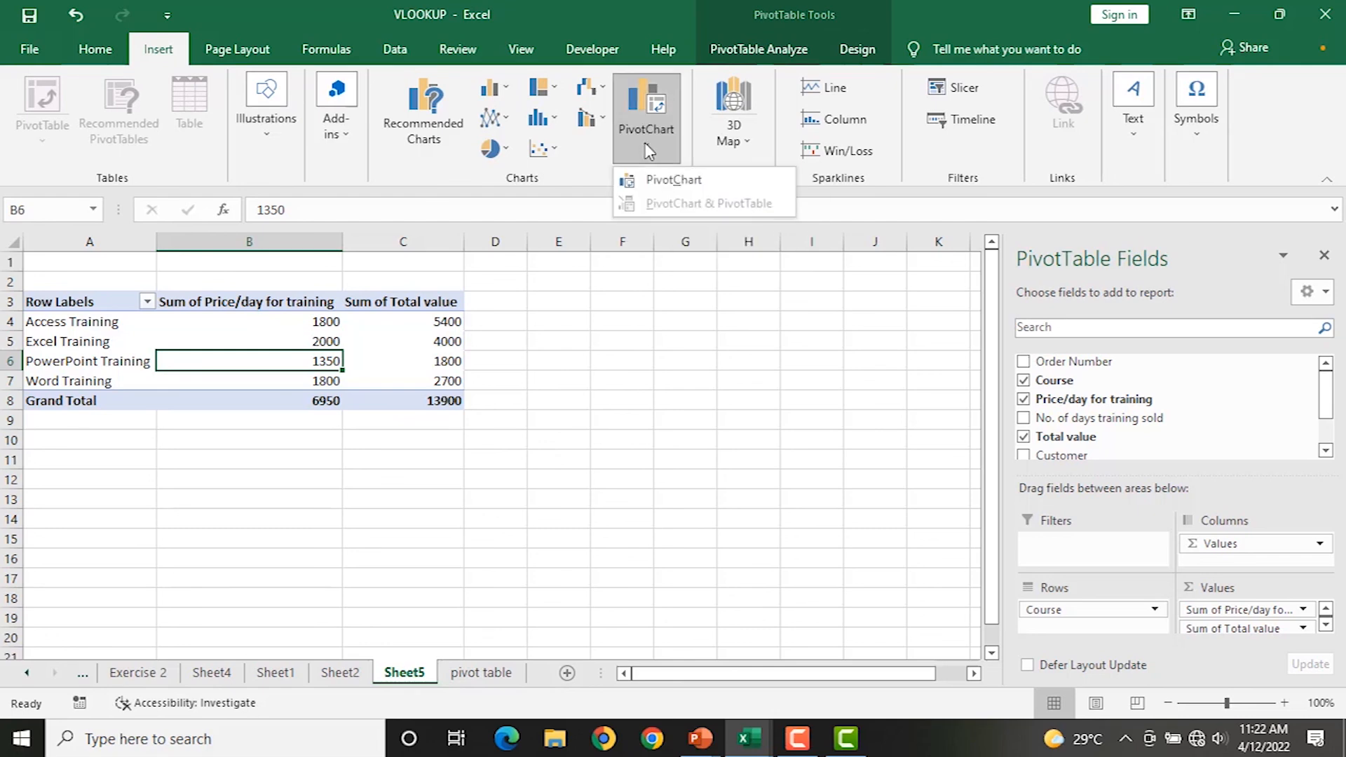
click(665, 184)
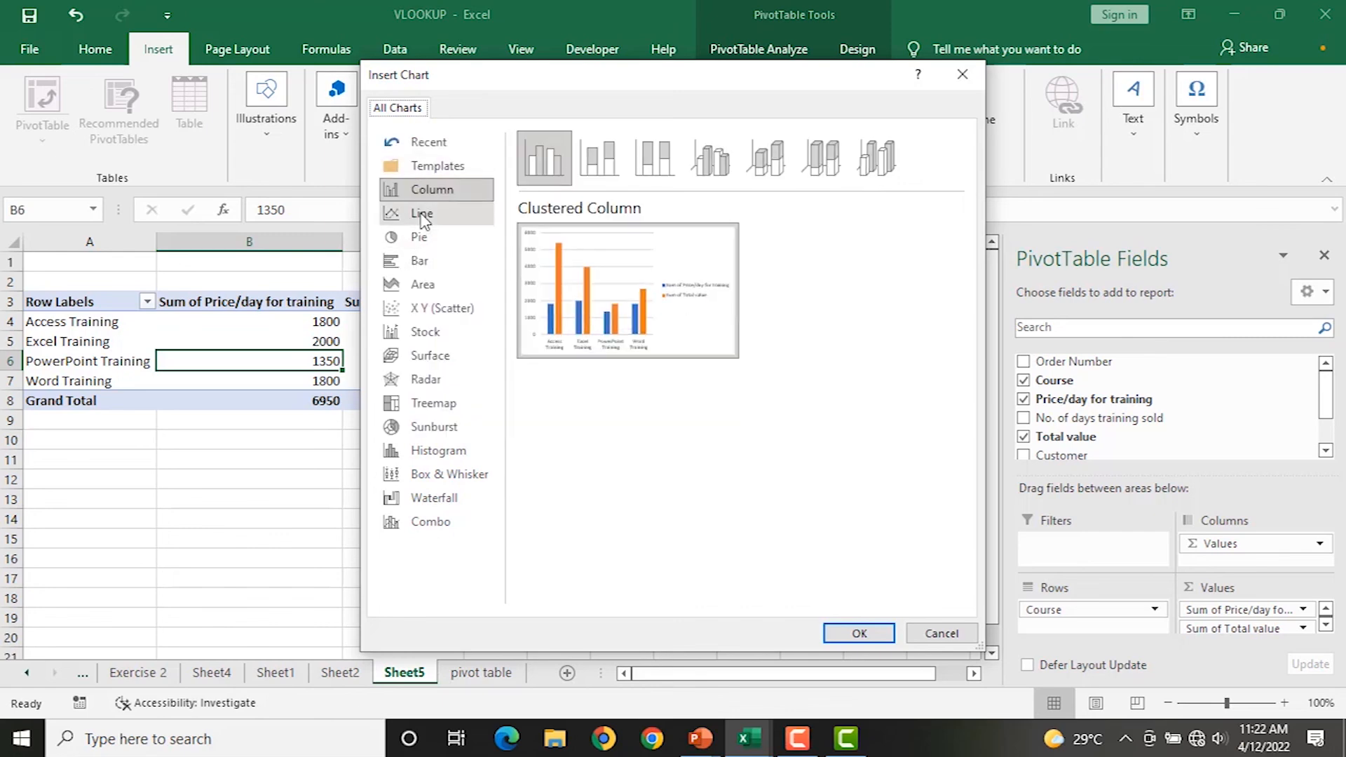
click(429, 215)
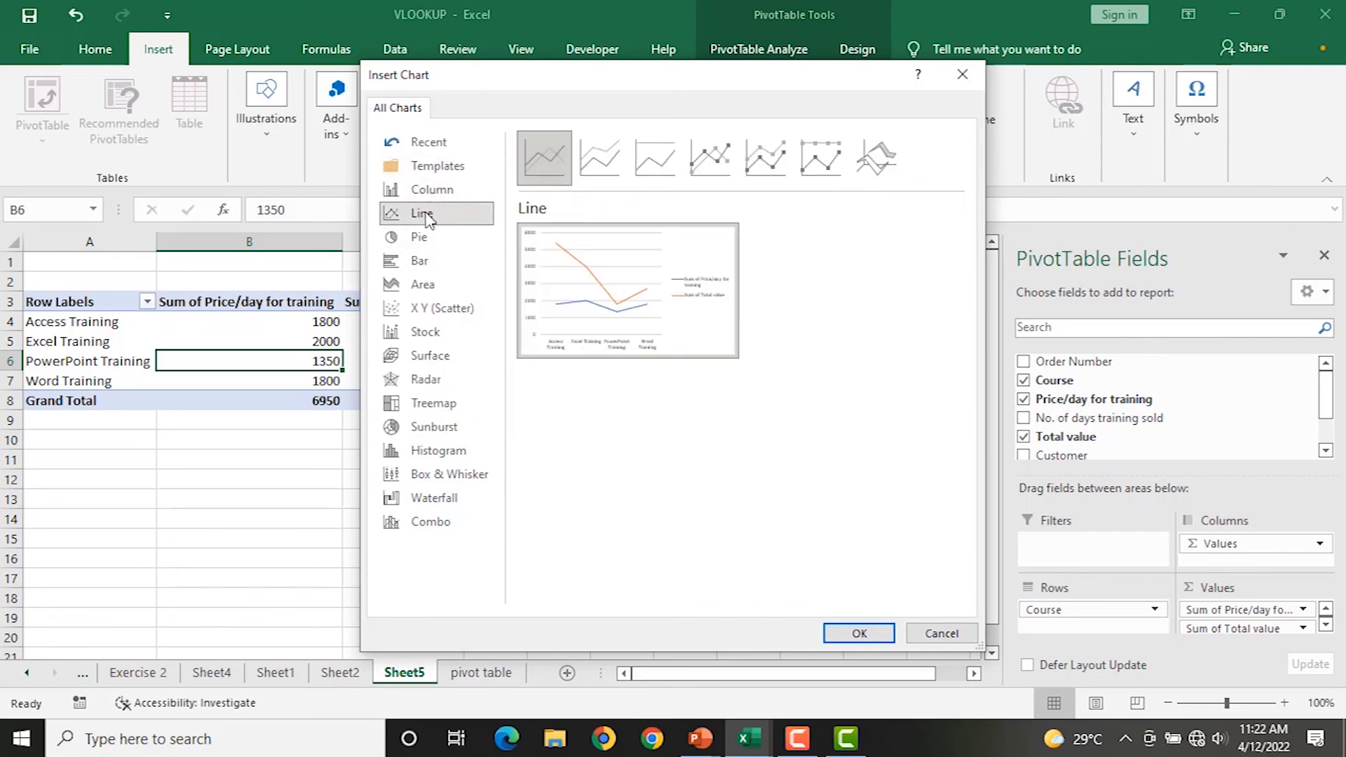
click(424, 237)
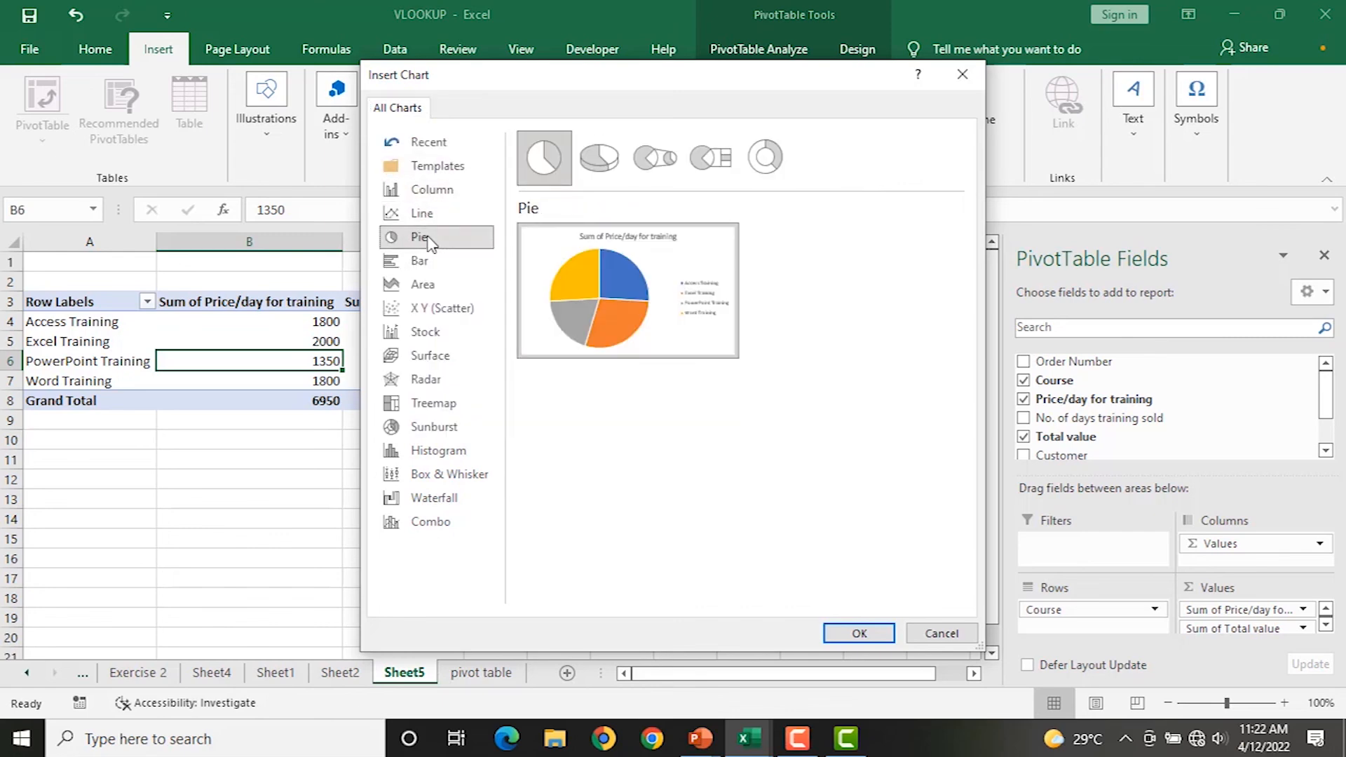
click(436, 191)
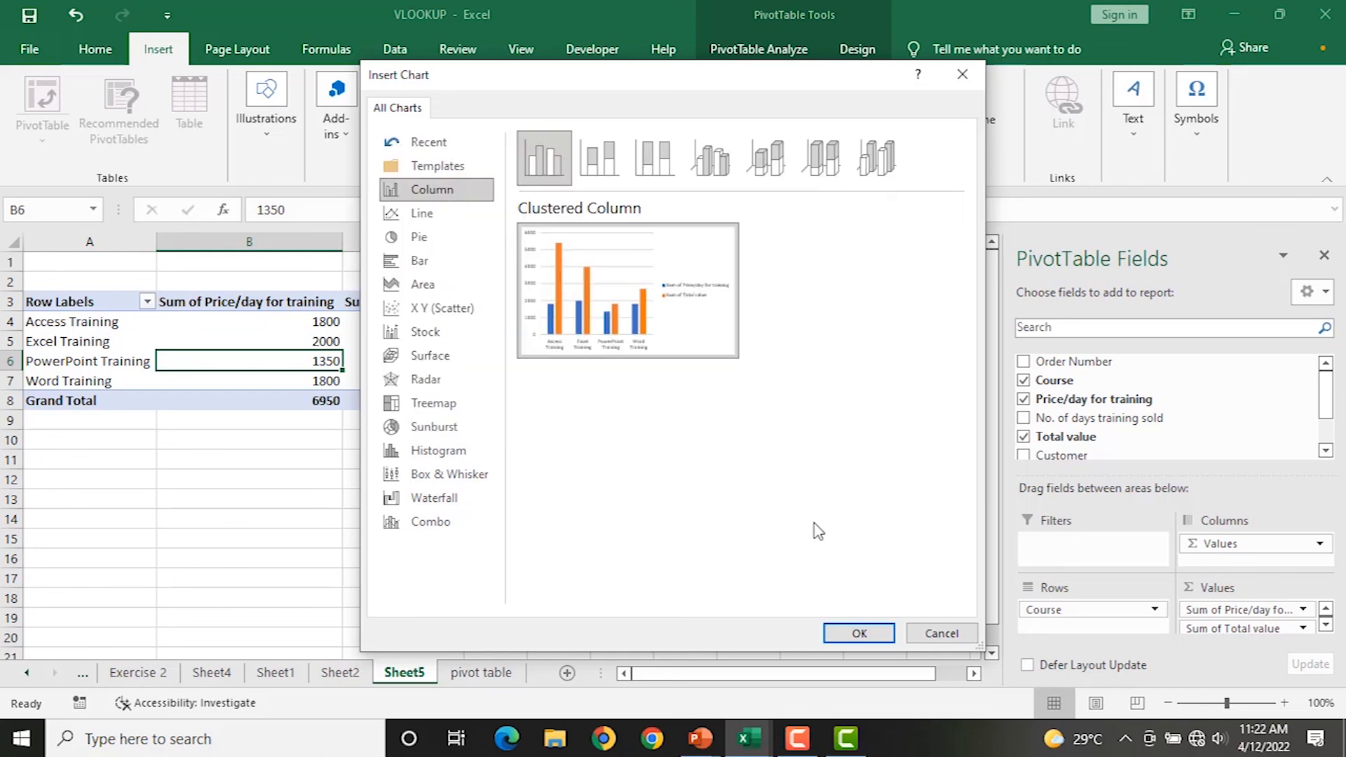
click(859, 634)
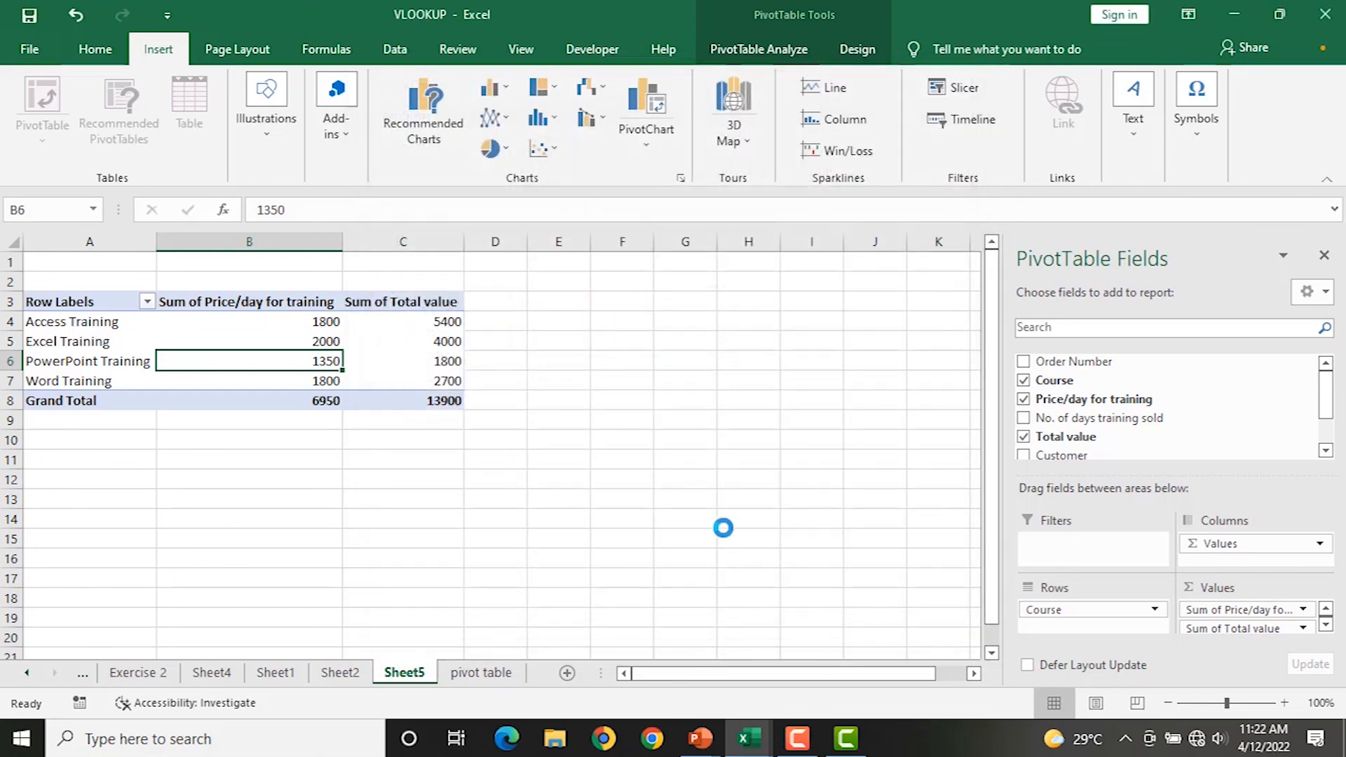
drag(573, 338, 828, 297)
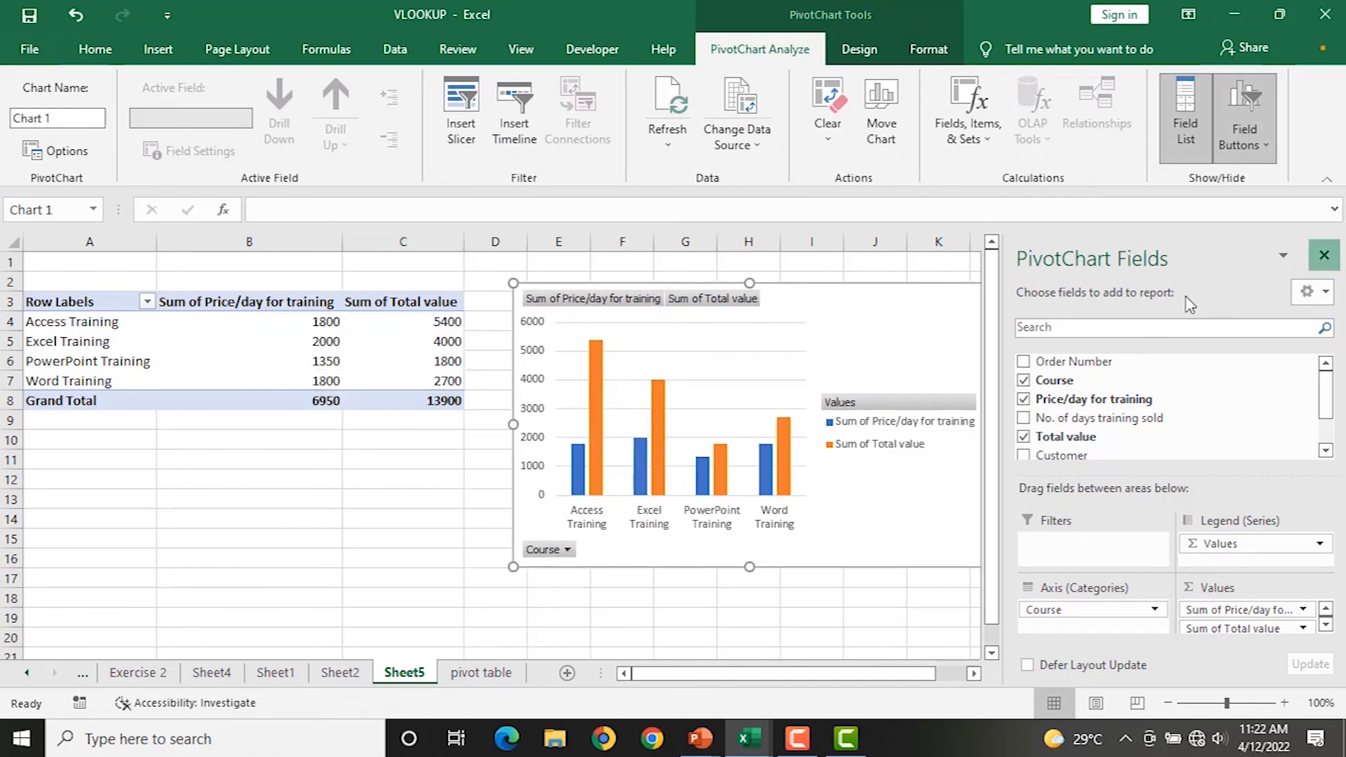
Close the PivotChart Fields pane and filter Word Training out of the chart's Course filter.
click(1324, 258)
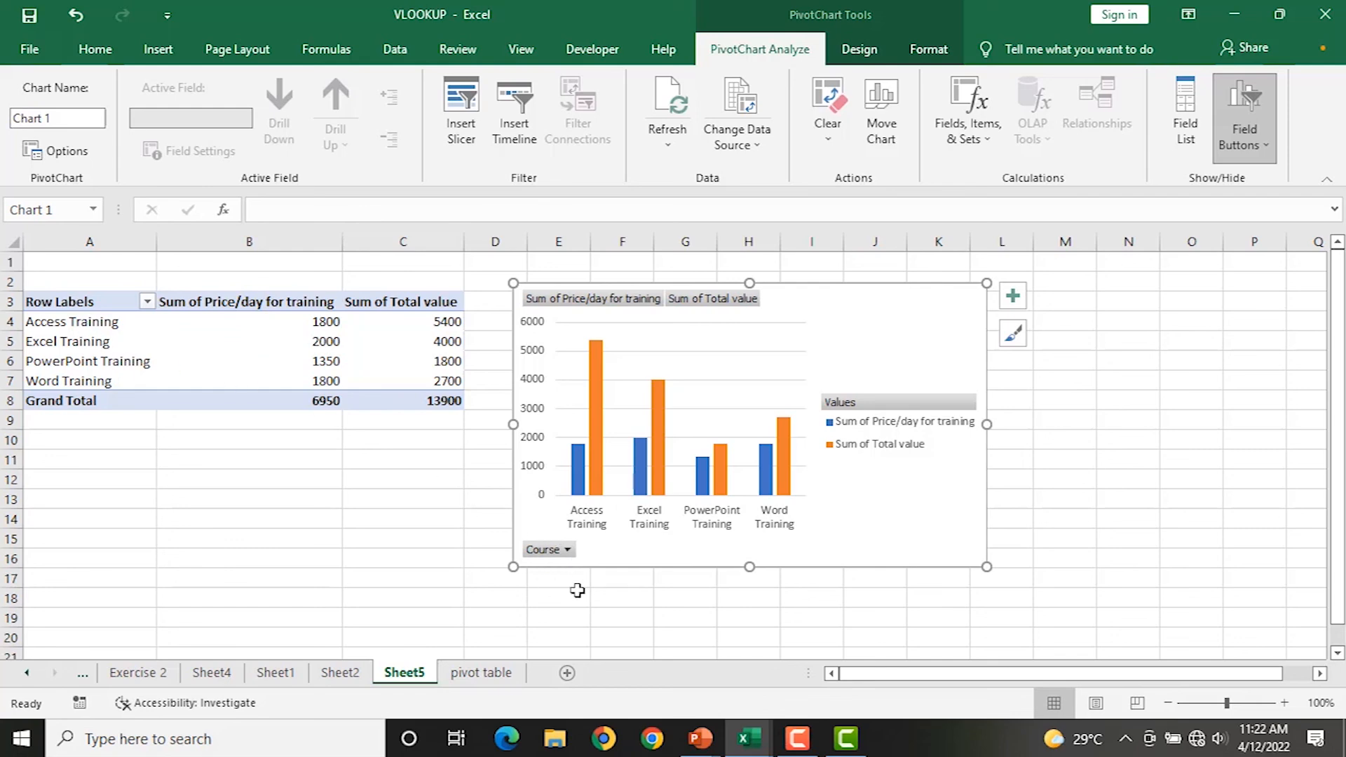
click(569, 551)
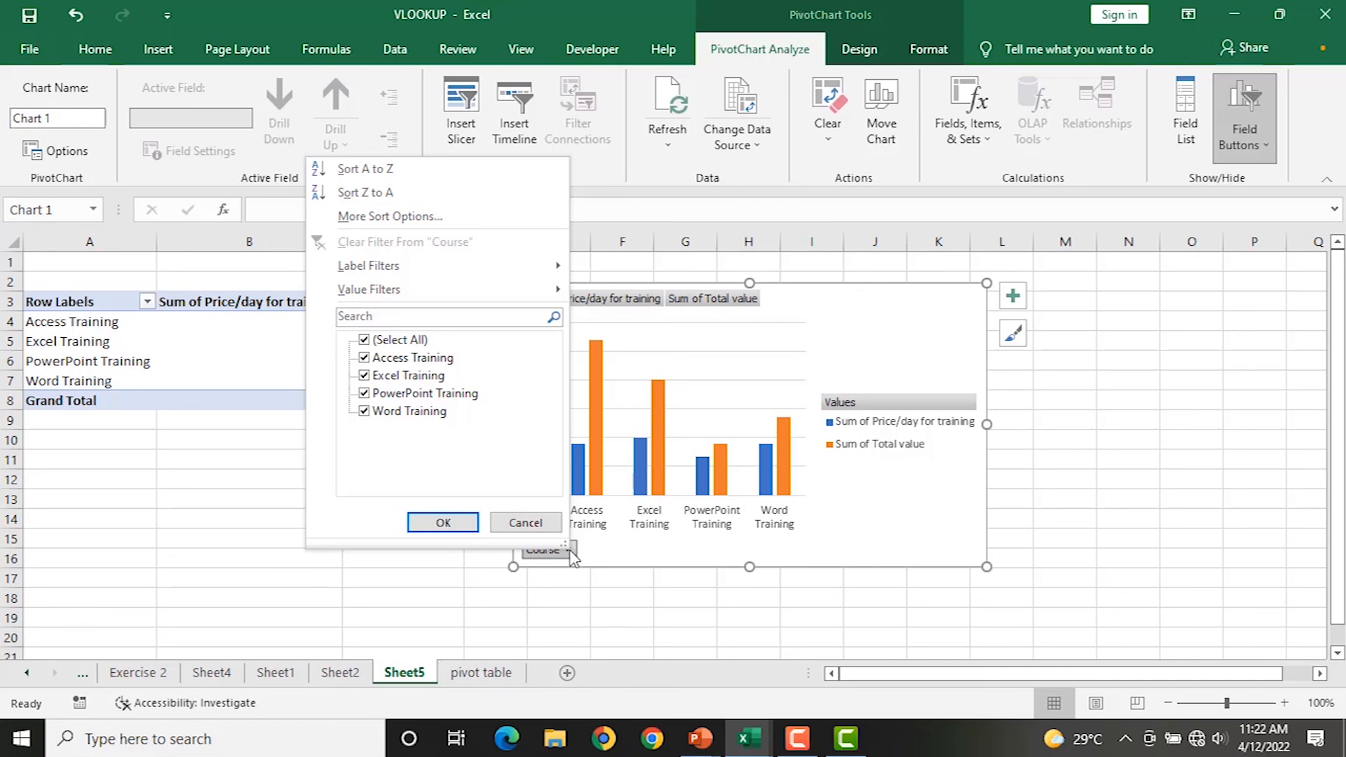
click(364, 412)
click(443, 523)
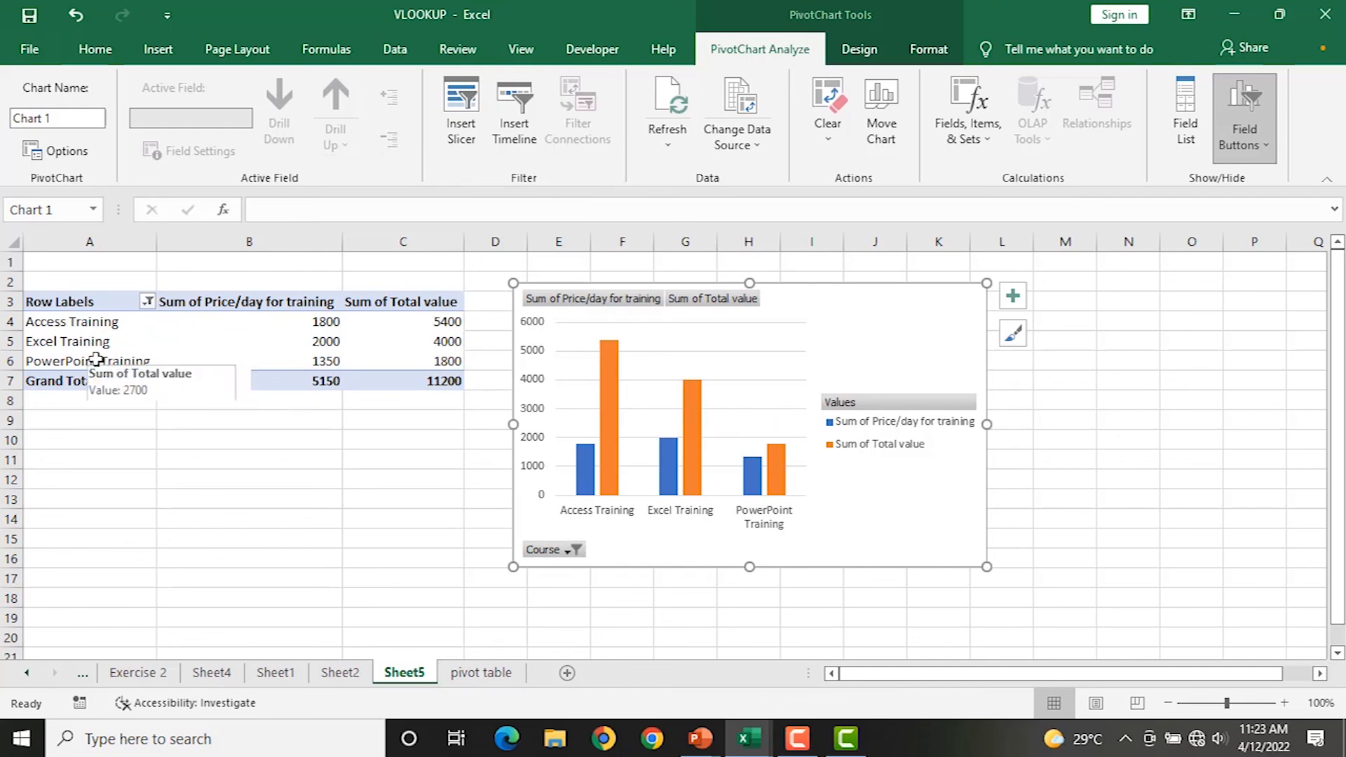
Re-include Word Training so all four courses show again.
mouse_move(704, 423)
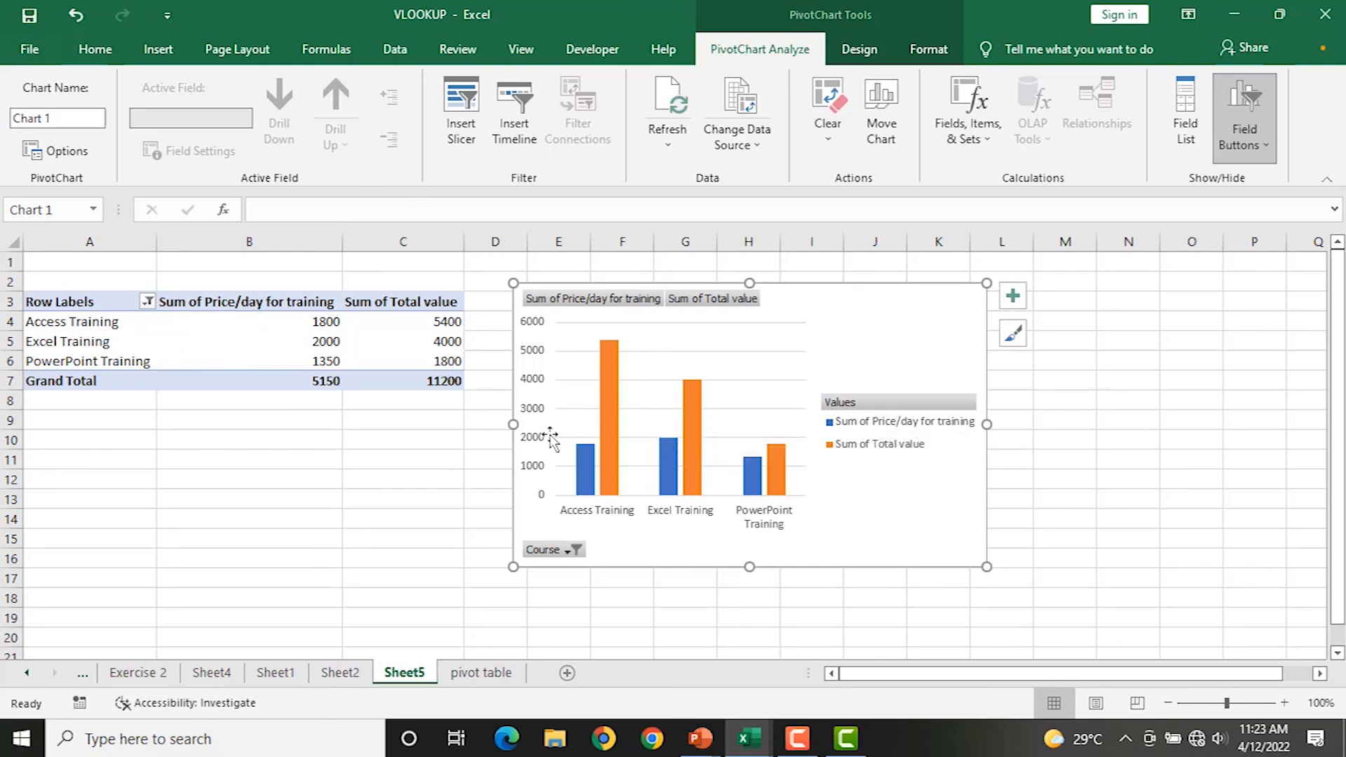
click(571, 554)
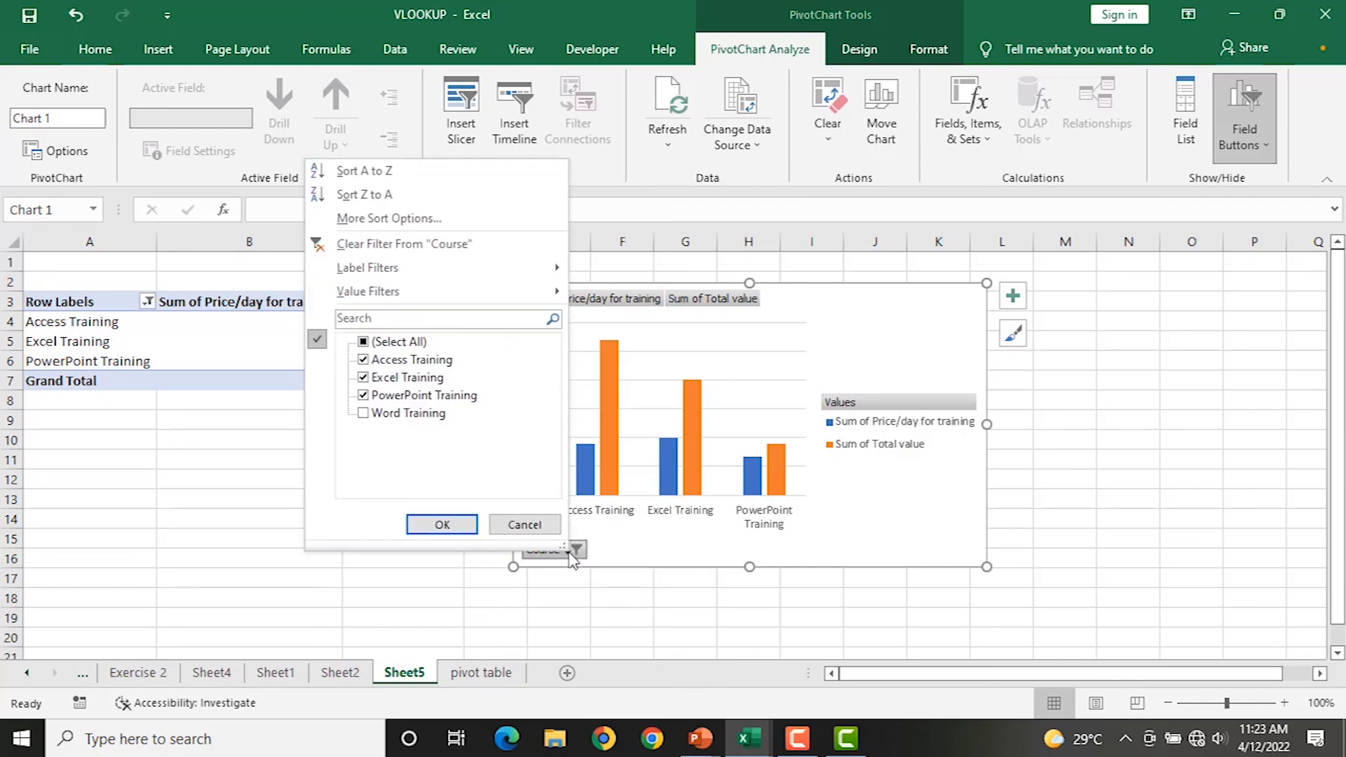
click(364, 414)
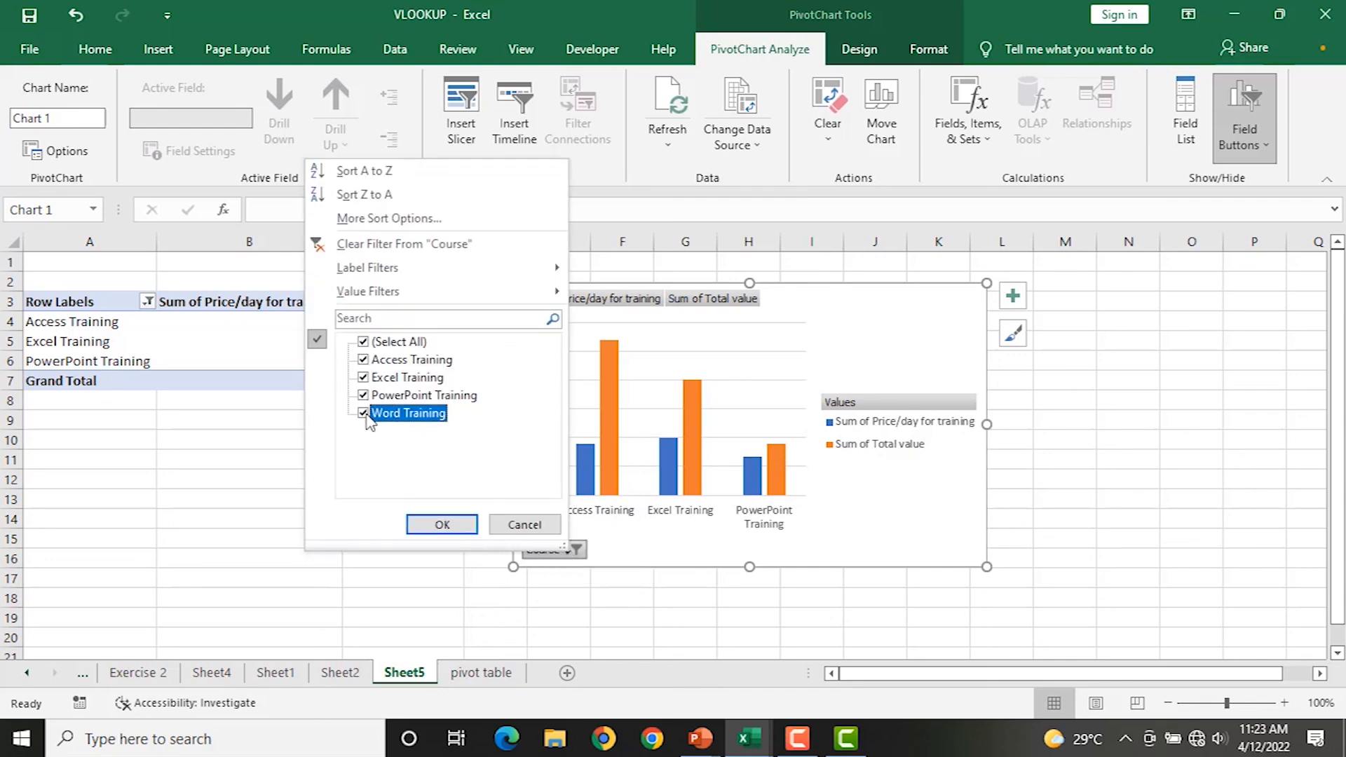
click(442, 524)
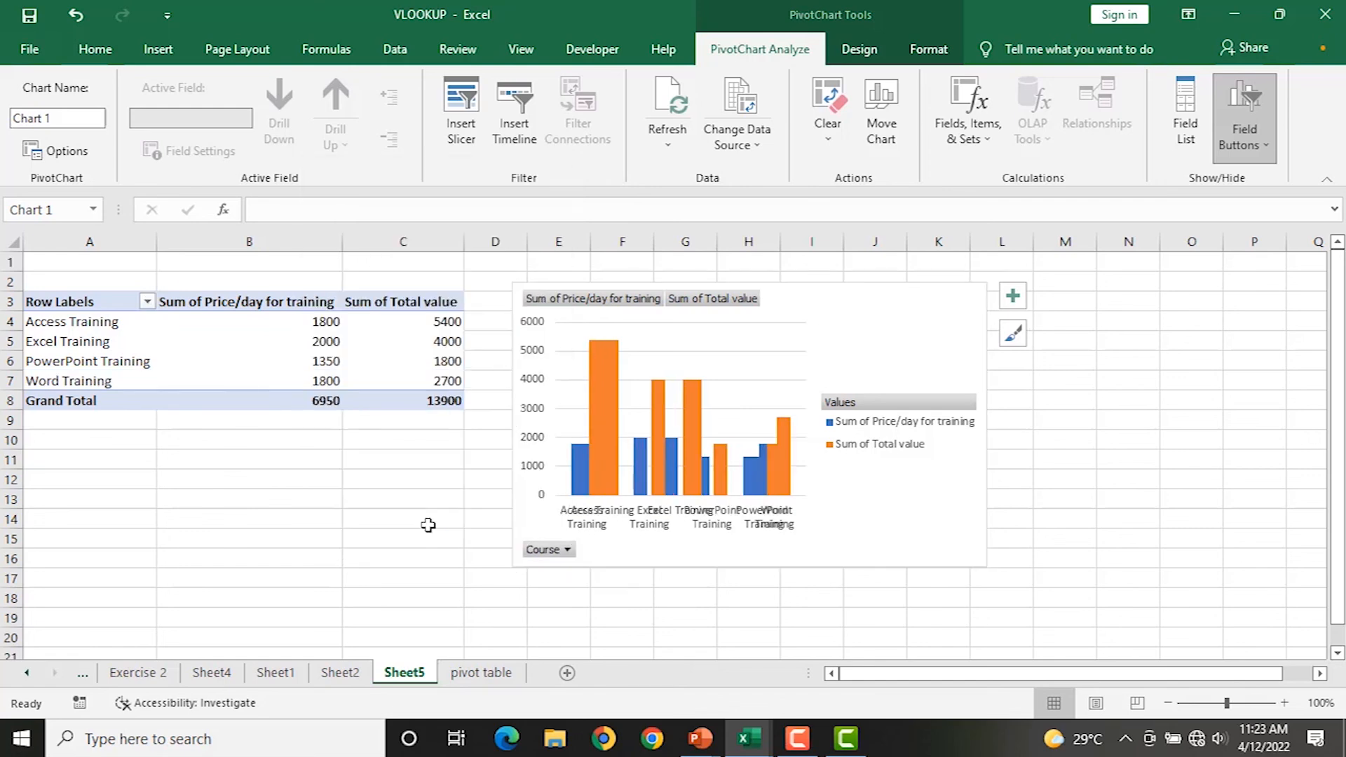